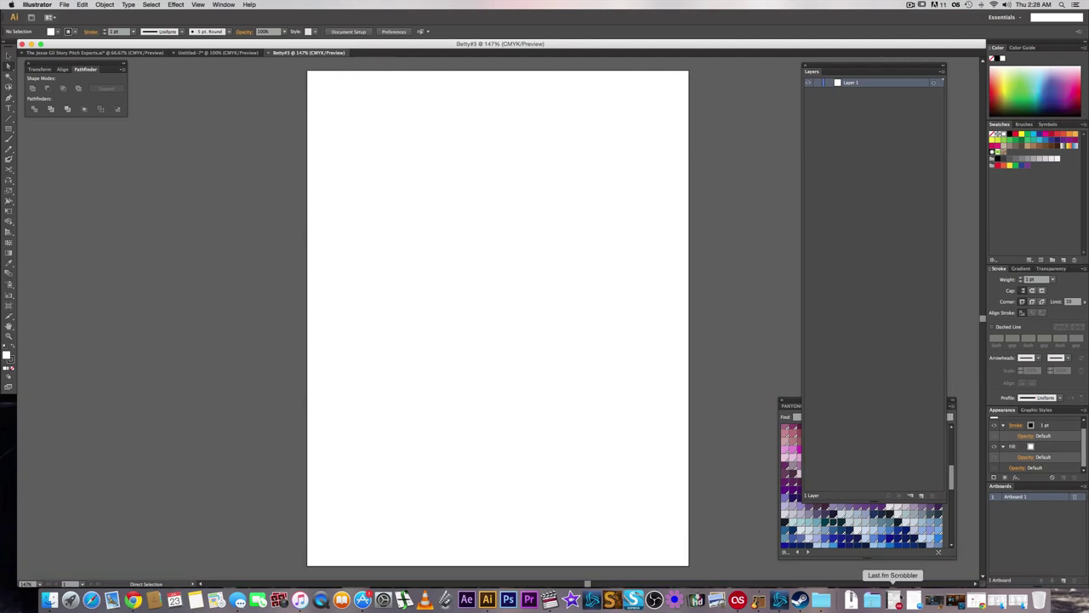
# - Open Image Capture, select the shared Canon scanner, and frame the character drawing with a scan area about 3.18 by 8.54 inches
pyautogui.click(873, 600)
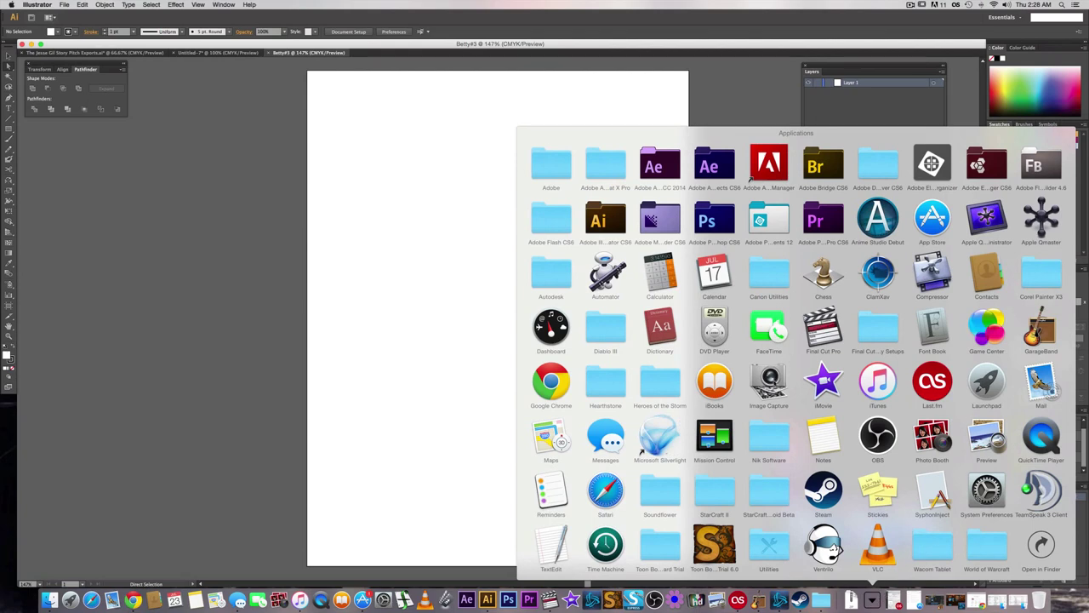
pyautogui.click(770, 382)
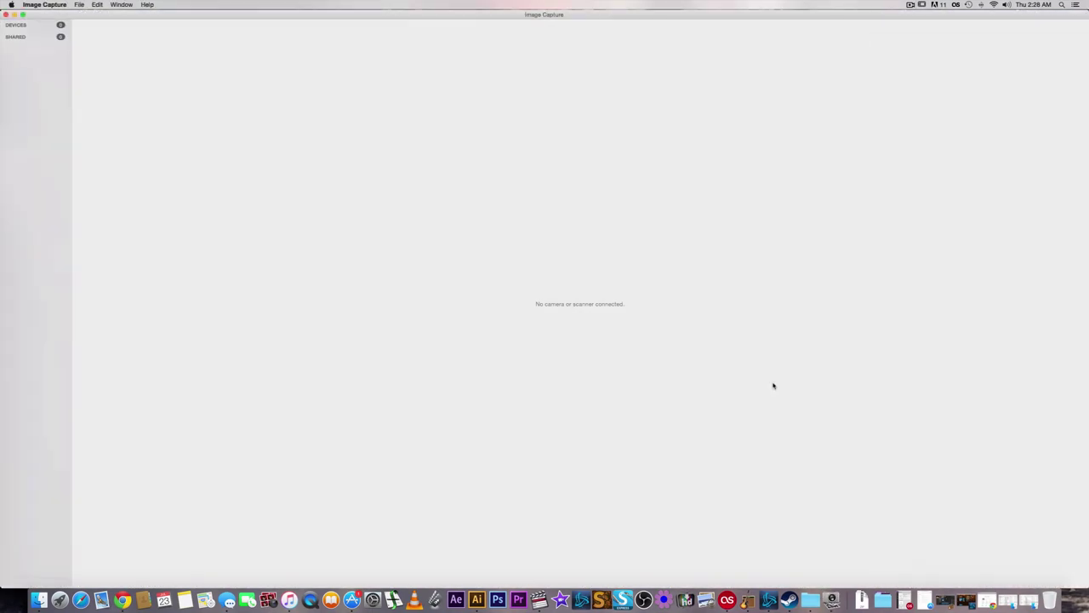
pyautogui.click(45, 48)
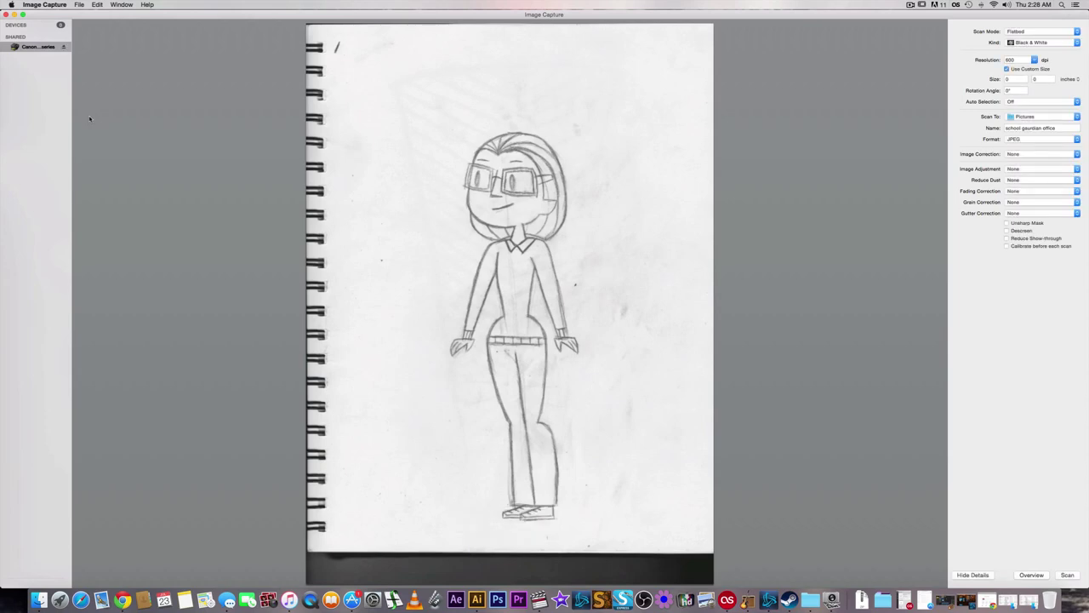
pyautogui.moveTo(443, 120); pyautogui.dragTo(596, 531)
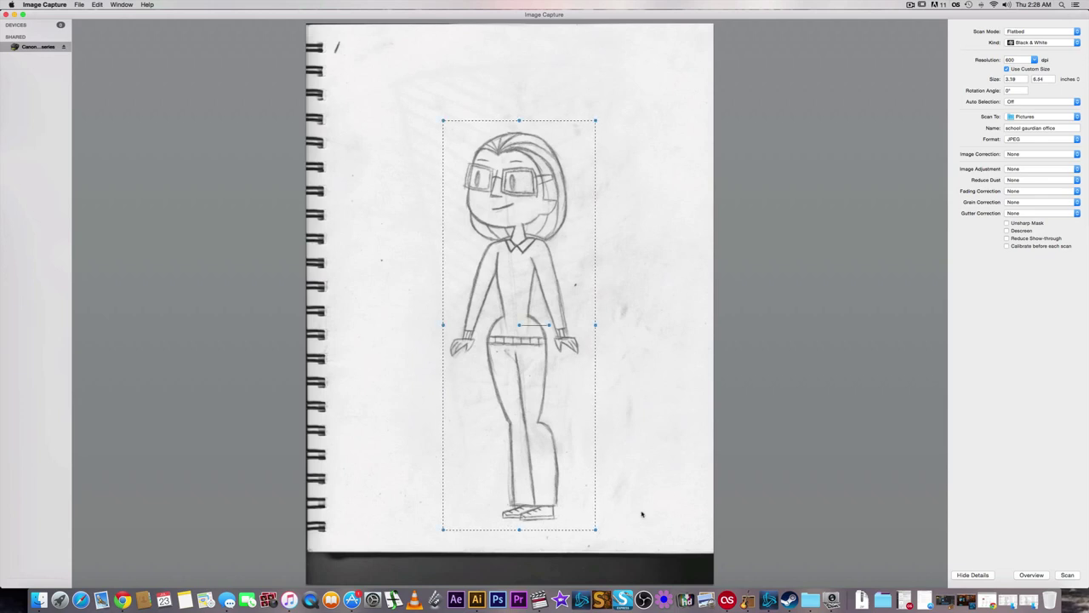
# - Scan the framed drawing to the Desktop under the name Betty#3
pyautogui.click(1077, 116)
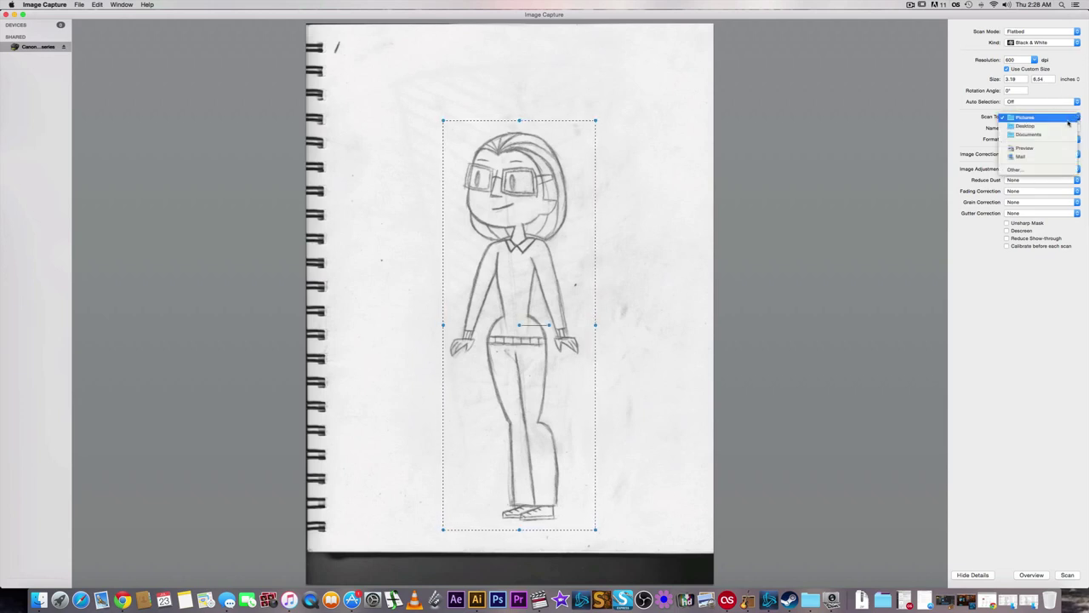
pyautogui.click(1062, 126)
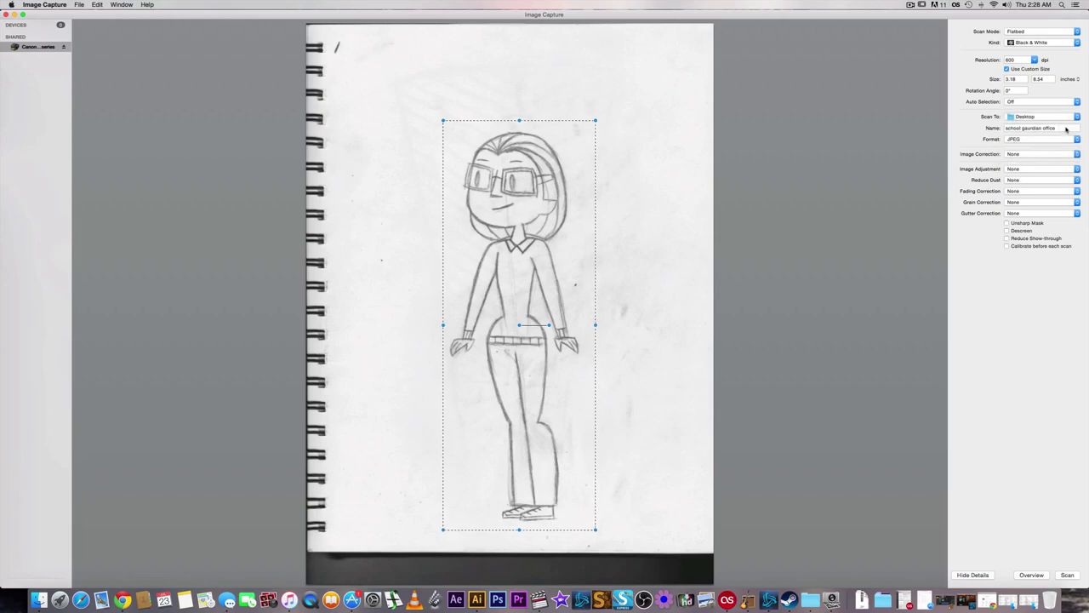
pyautogui.moveTo(1059, 127); pyautogui.dragTo(991, 129)
pyautogui.write('Bet')
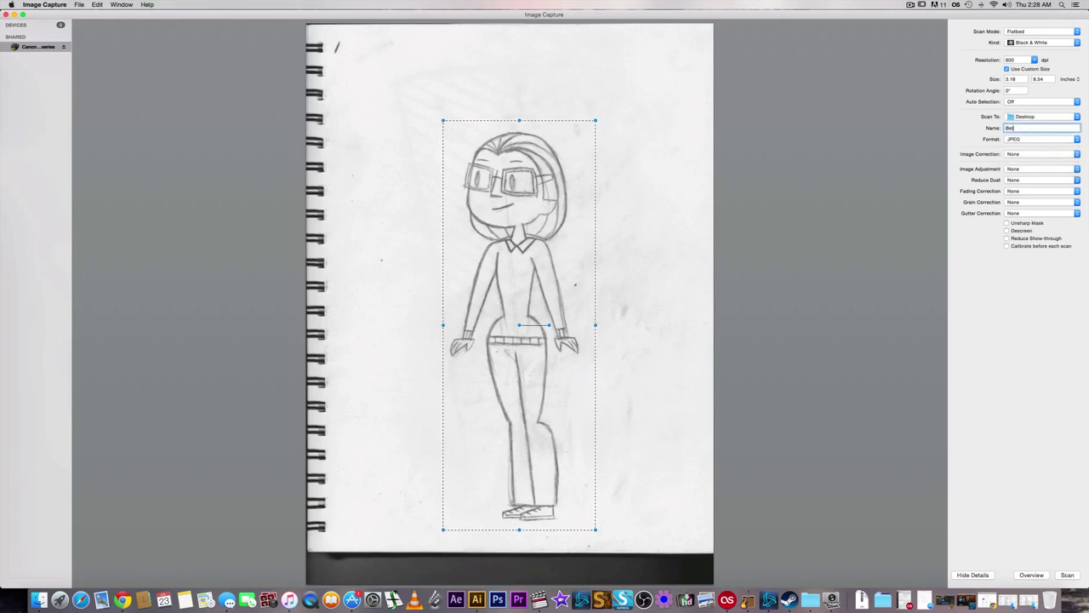
pyautogui.write('ty#3')
pyautogui.click(1067, 575)
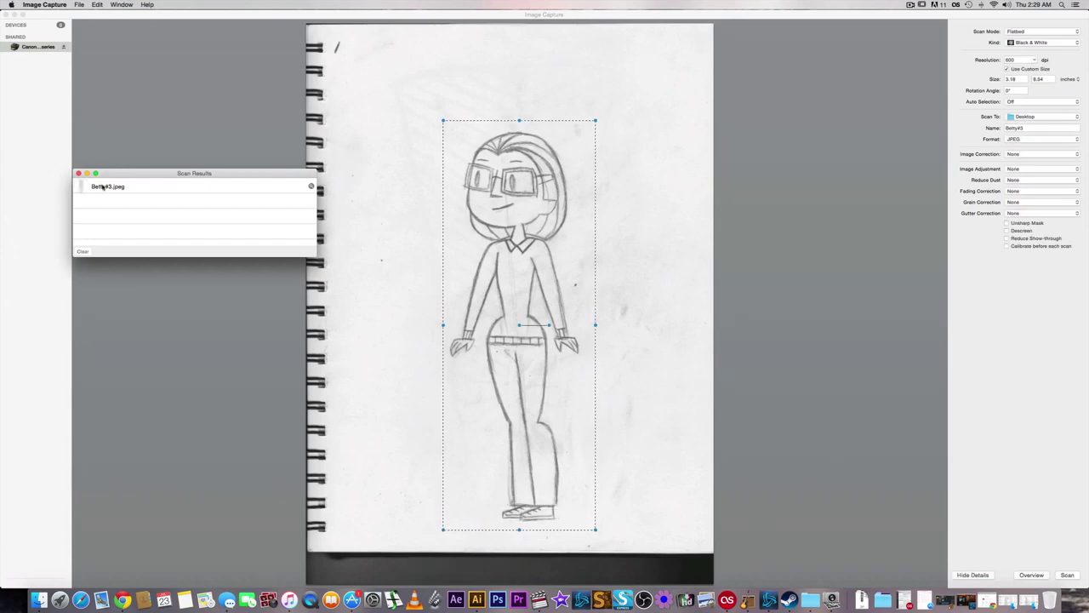
# - Switch to Adobe Illustrator and place Betty#3.jpeg from the Desktop as a linked image in the Betty#3 document
pyautogui.click(476, 600)
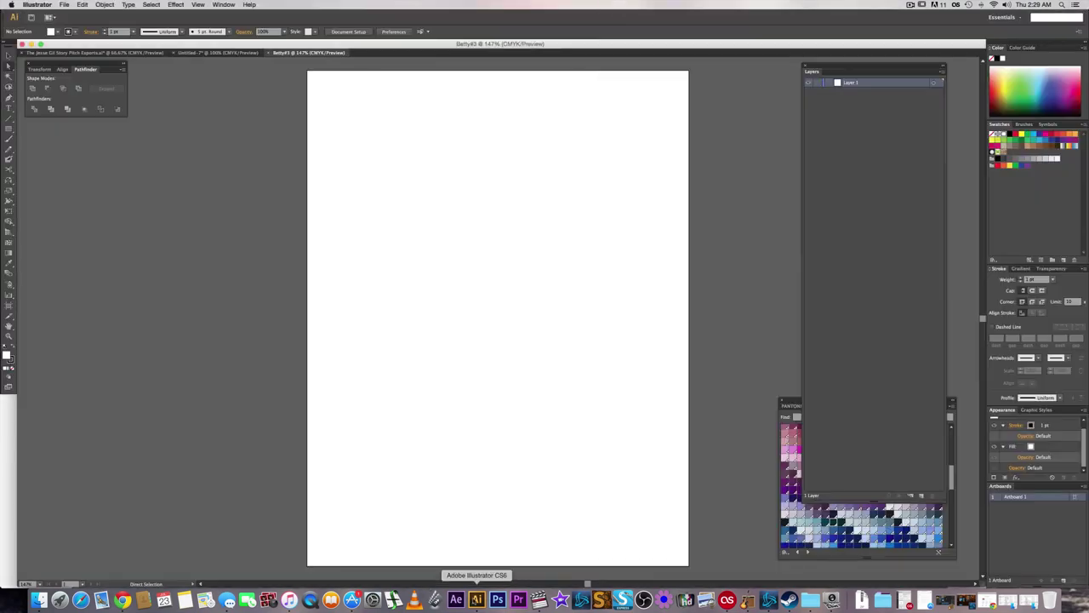
pyautogui.click(66, 4)
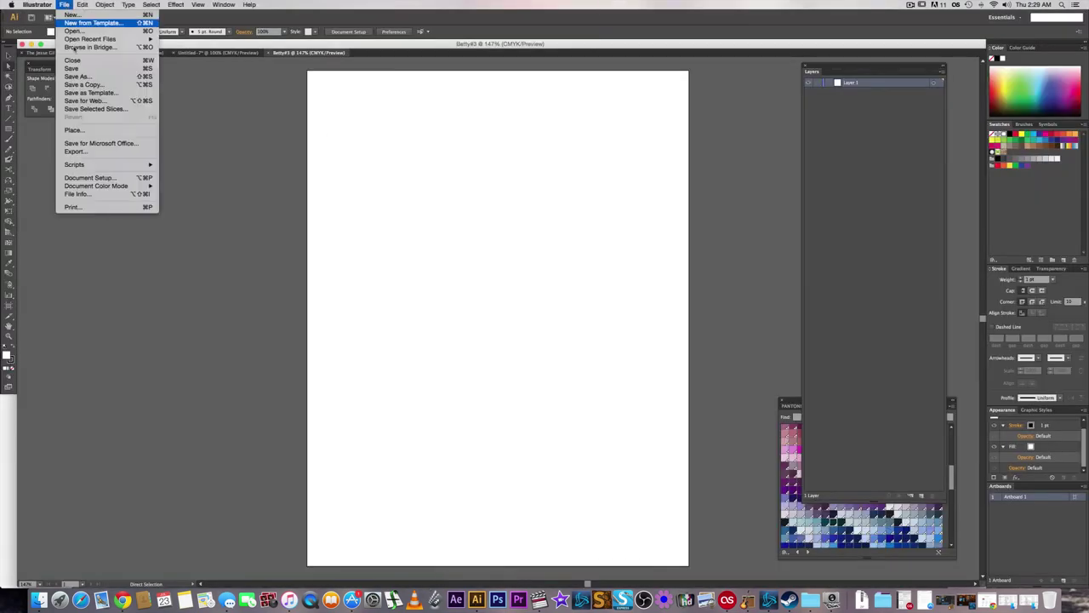
pyautogui.click(93, 129)
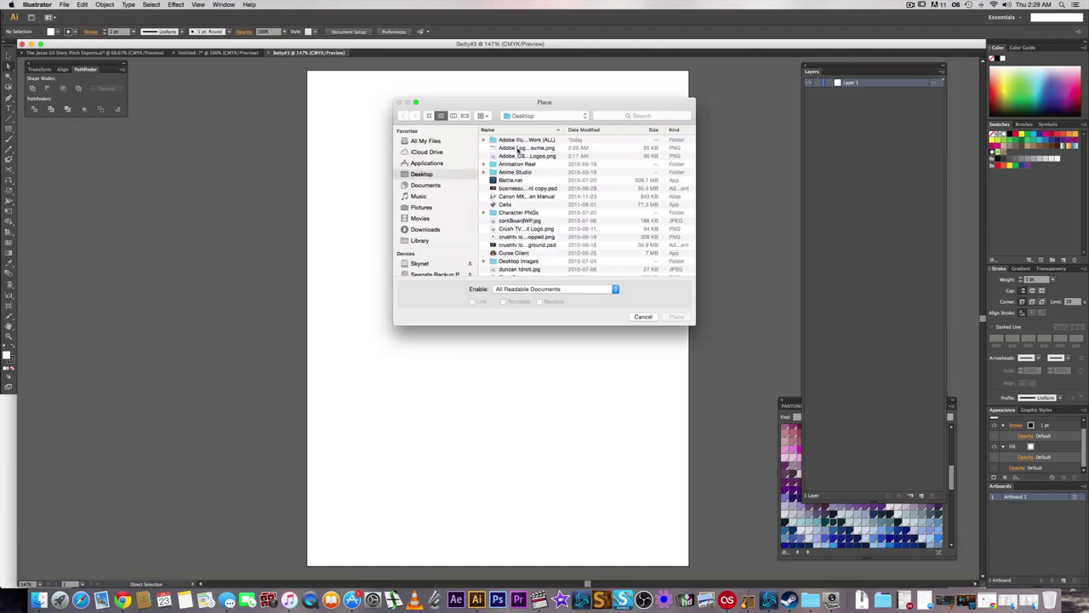
pyautogui.scroll(-5, 546, 171)
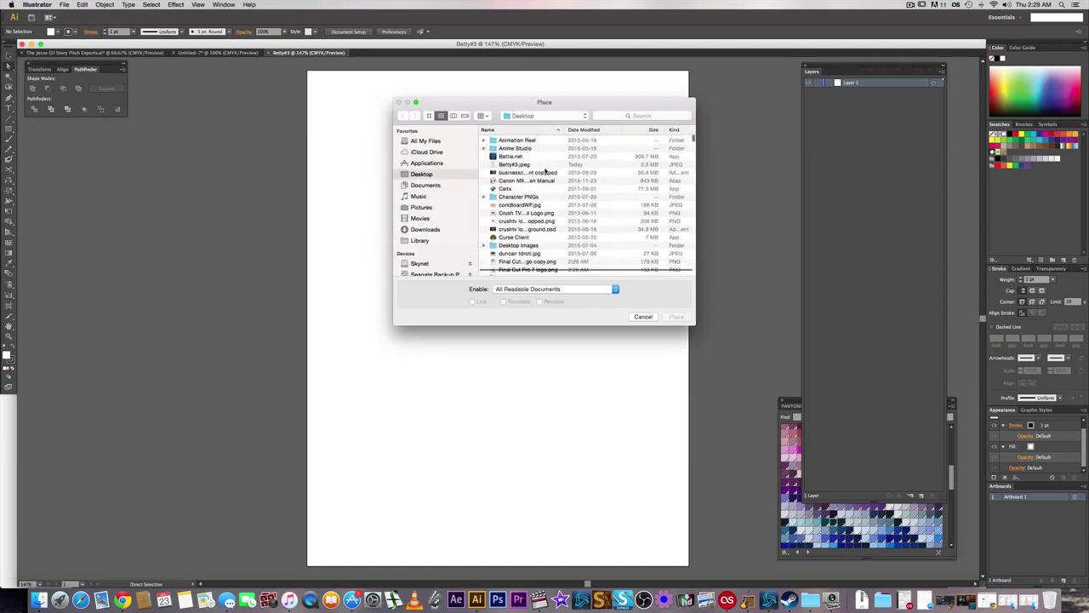
pyautogui.scroll(5, 545, 171)
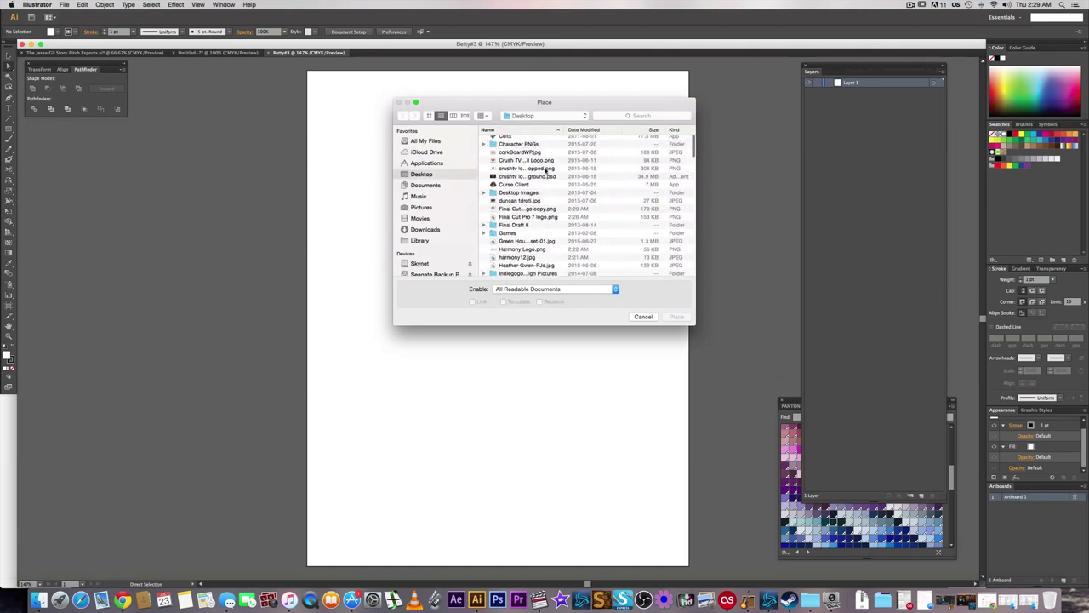
pyautogui.scroll(3, 546, 171)
pyautogui.click(524, 166)
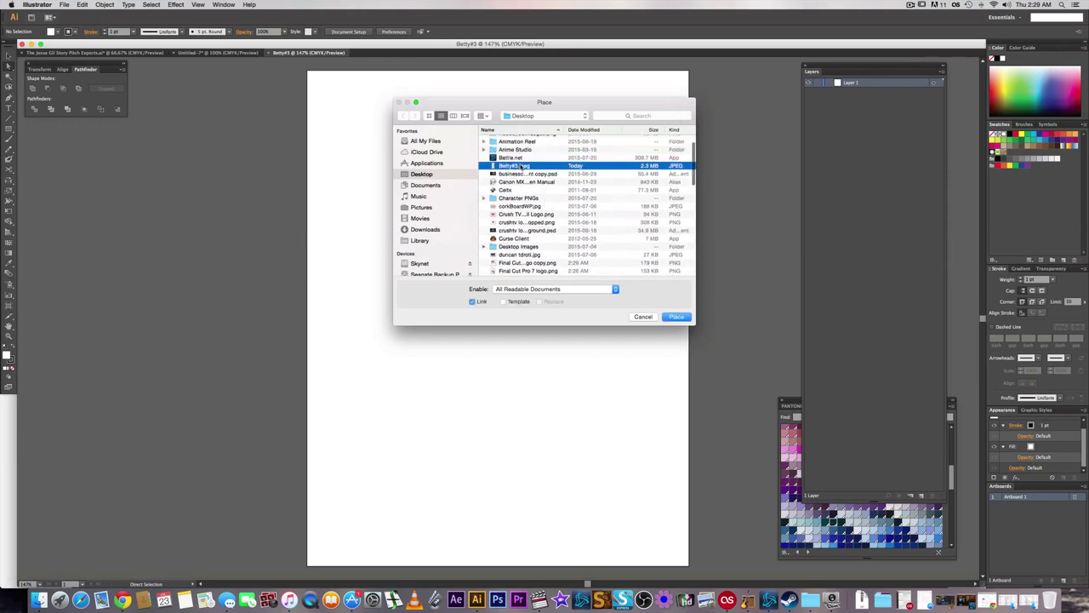
pyautogui.click(671, 317)
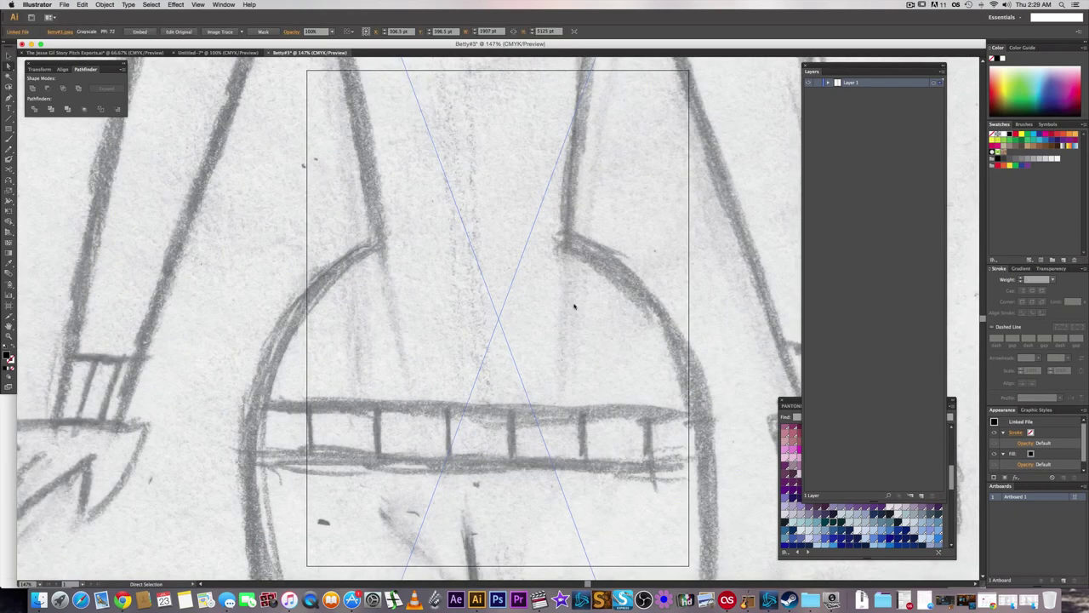
# - Scale the placed sketch down proportionally about its centre to about 255 by 685 pt so it fits the artboard, and deselect it
pyautogui.scroll(-3, 527, 273)
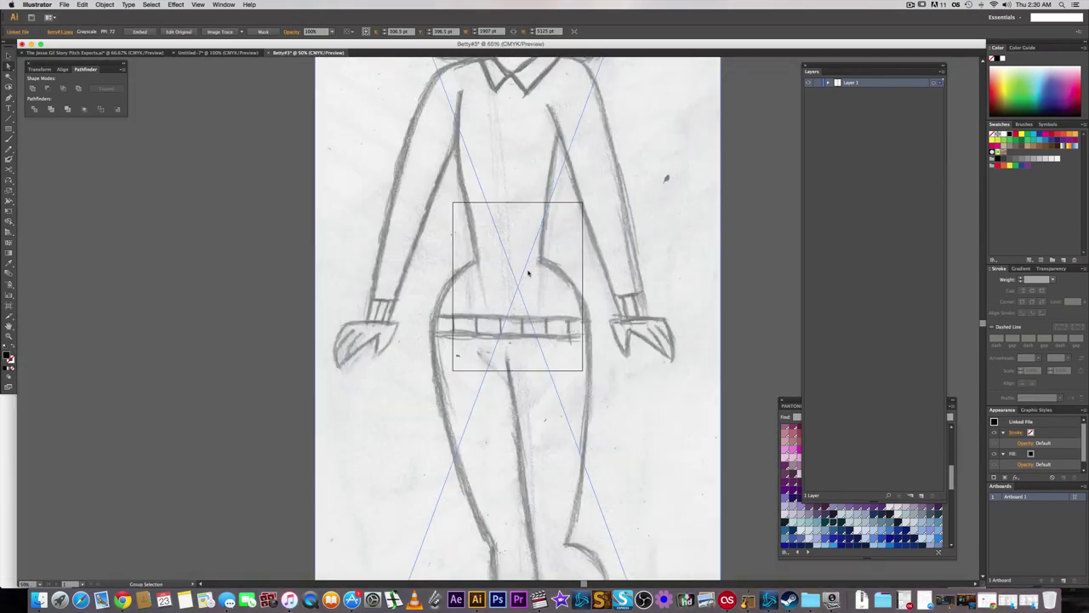
pyautogui.scroll(-1, 530, 273)
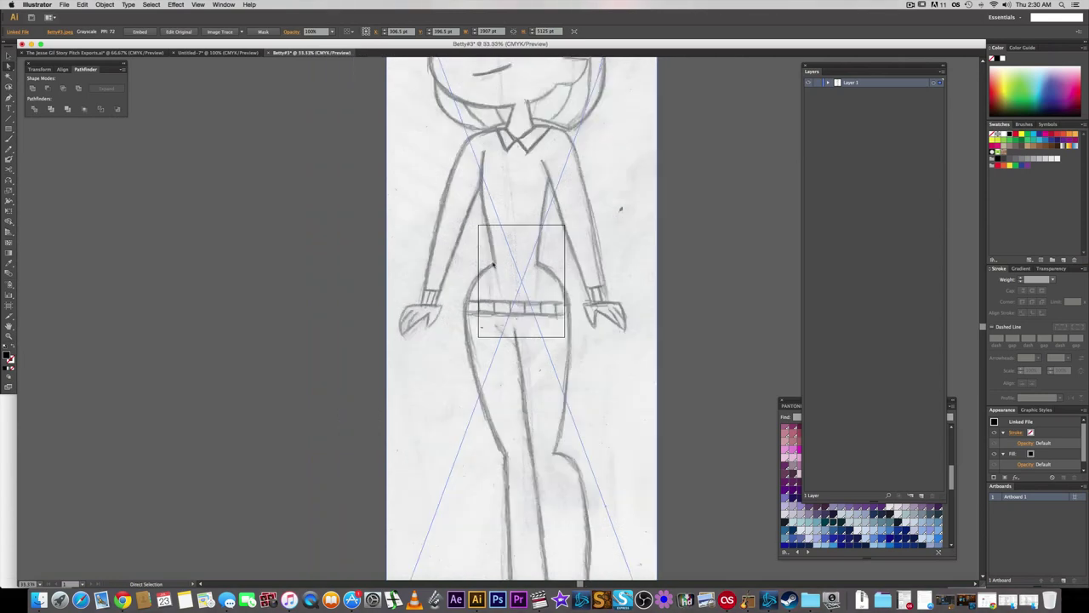
pyautogui.scroll(-1, 486, 262)
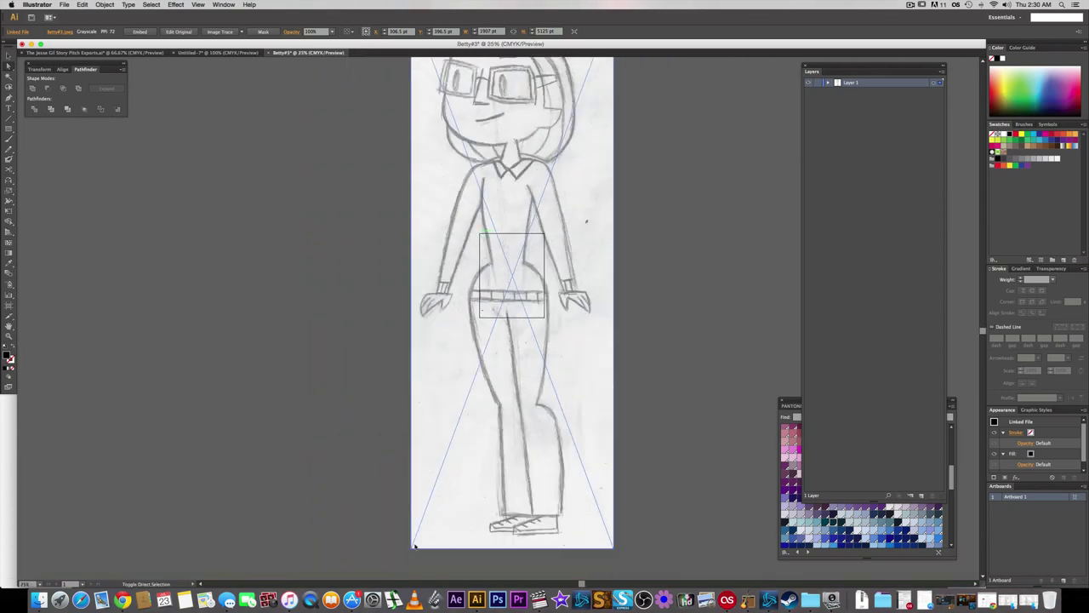
pyautogui.press('v')
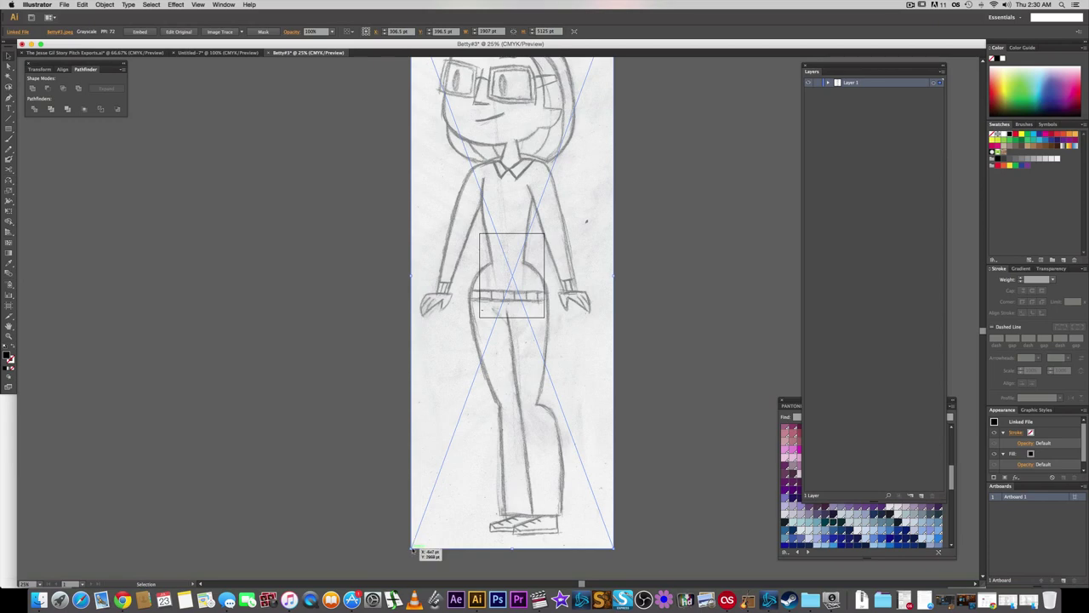
pyautogui.moveTo(412, 550)
pyautogui.mouseDown()
pyautogui.moveTo(487, 374)
pyautogui.moveTo(498, 313)
pyautogui.mouseUp()
pyautogui.scroll(4, 524, 279)
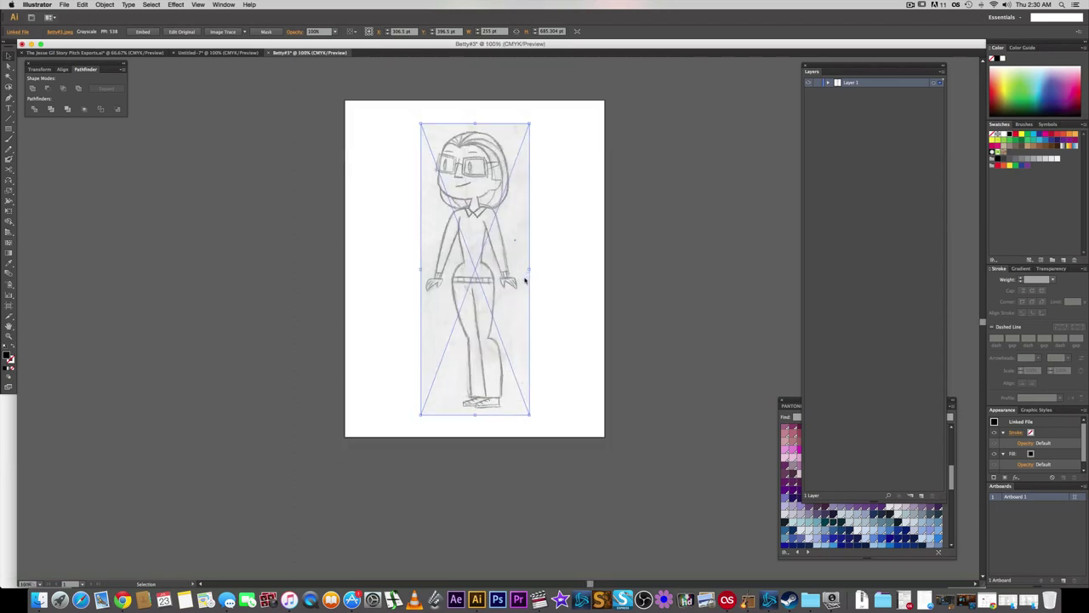
pyautogui.click(553, 276)
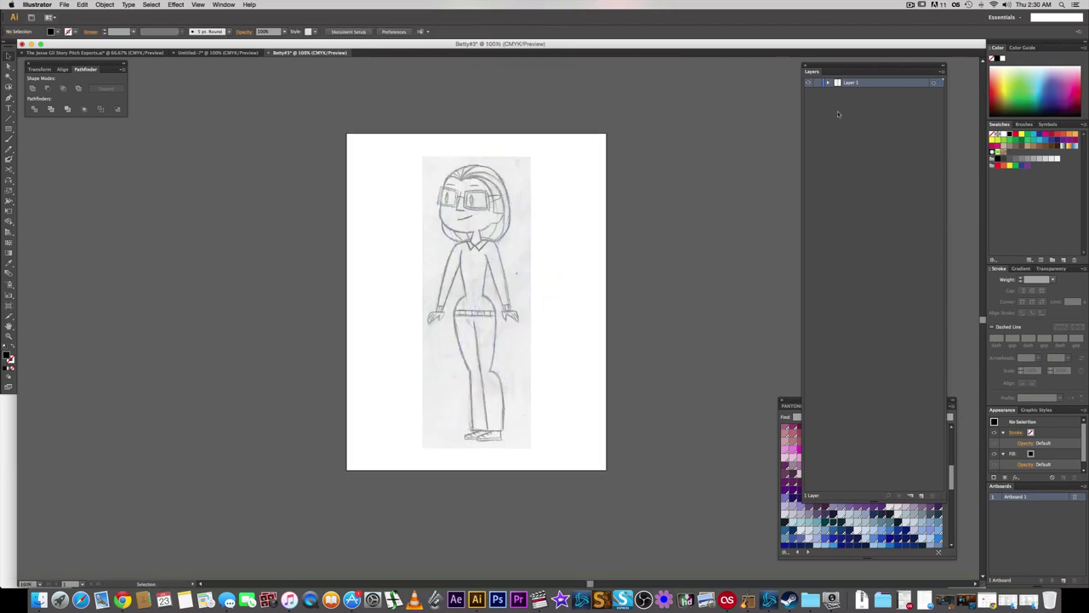
# - Lock the sketch's layer, add two new layers above it, and lock the middle layer
pyautogui.click(818, 83)
pyautogui.click(922, 496)
pyautogui.click(921, 496)
pyautogui.click(849, 93)
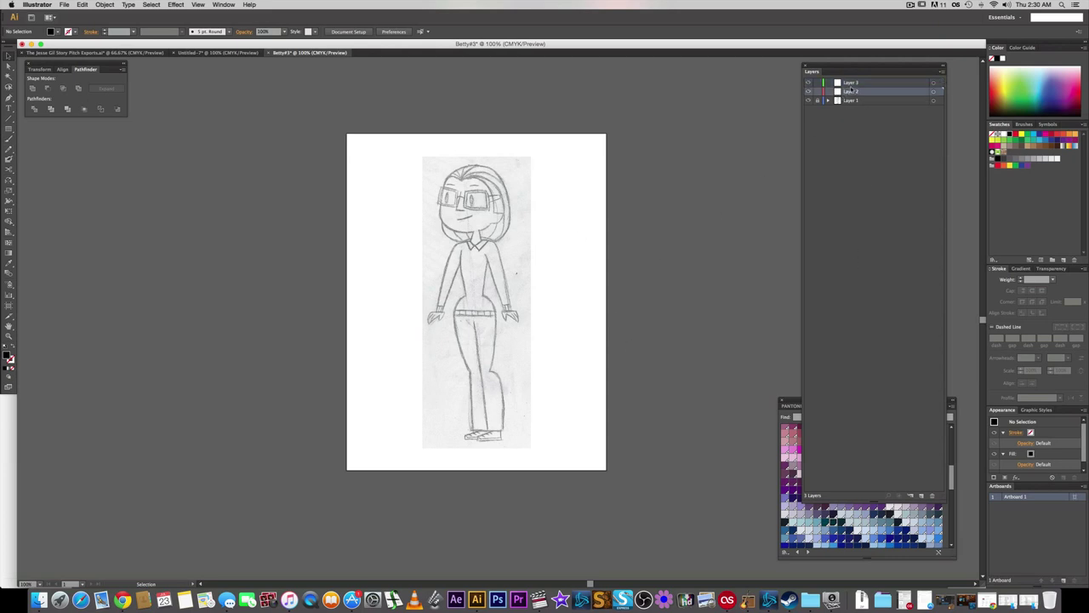
pyautogui.click(852, 85)
pyautogui.click(876, 93)
pyautogui.click(817, 91)
# - Rename the uppermost layer as Guides and the sketch's layer as Image
pyautogui.doubleClick(852, 83)
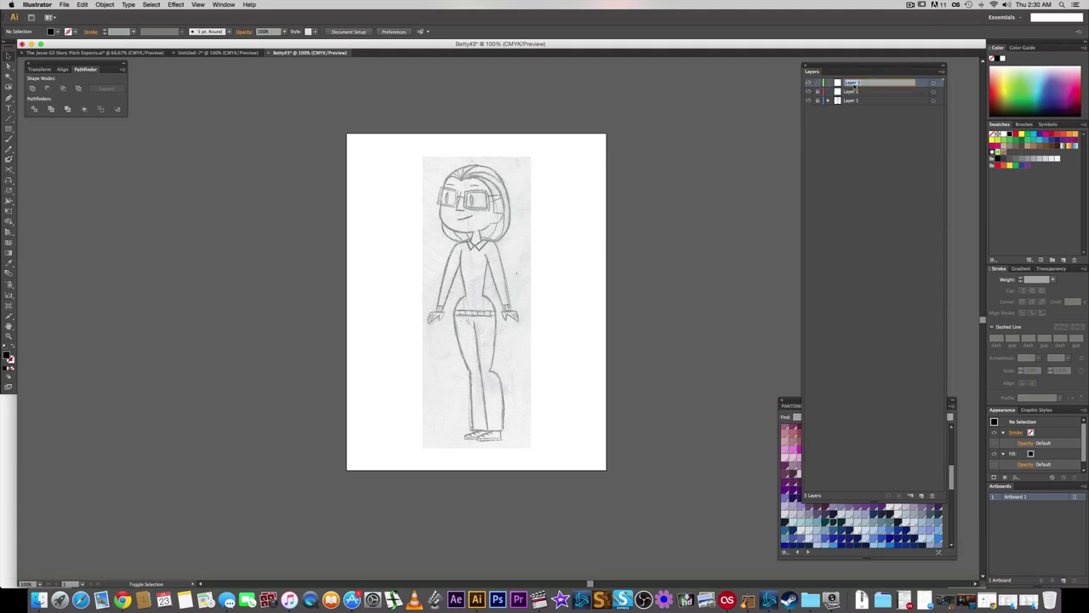
pyautogui.write('Col')
pyautogui.press('Return')
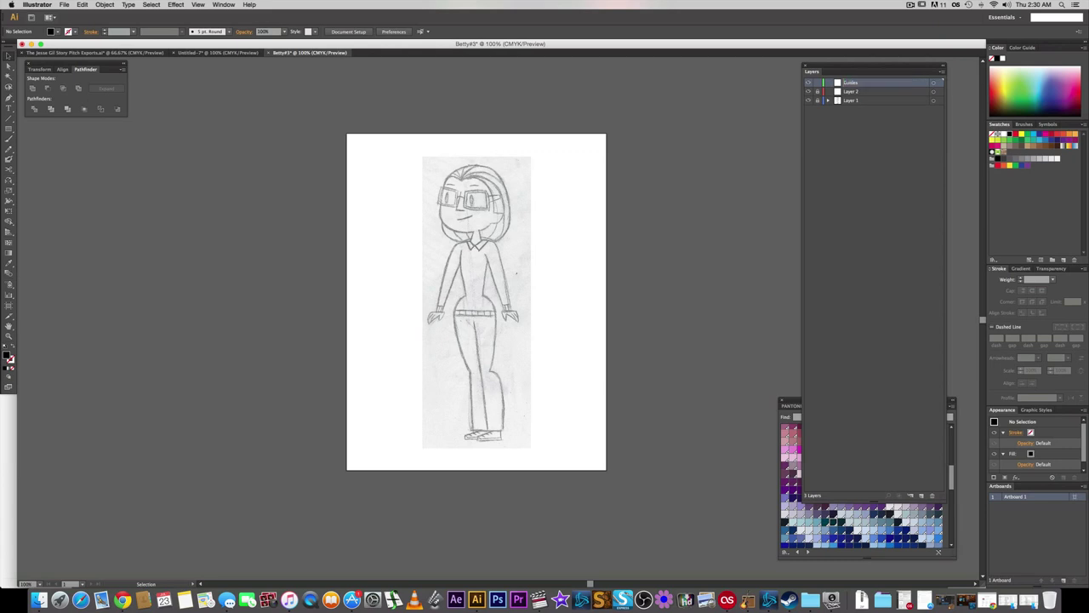
pyautogui.doubleClick(854, 92)
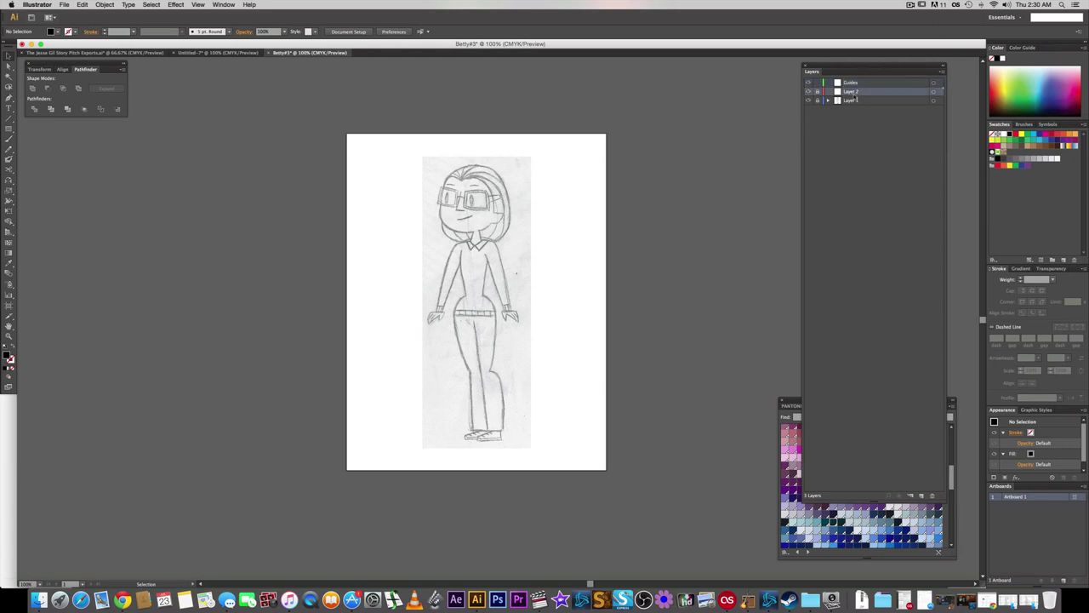
pyautogui.click(853, 118)
pyautogui.doubleClick(855, 101)
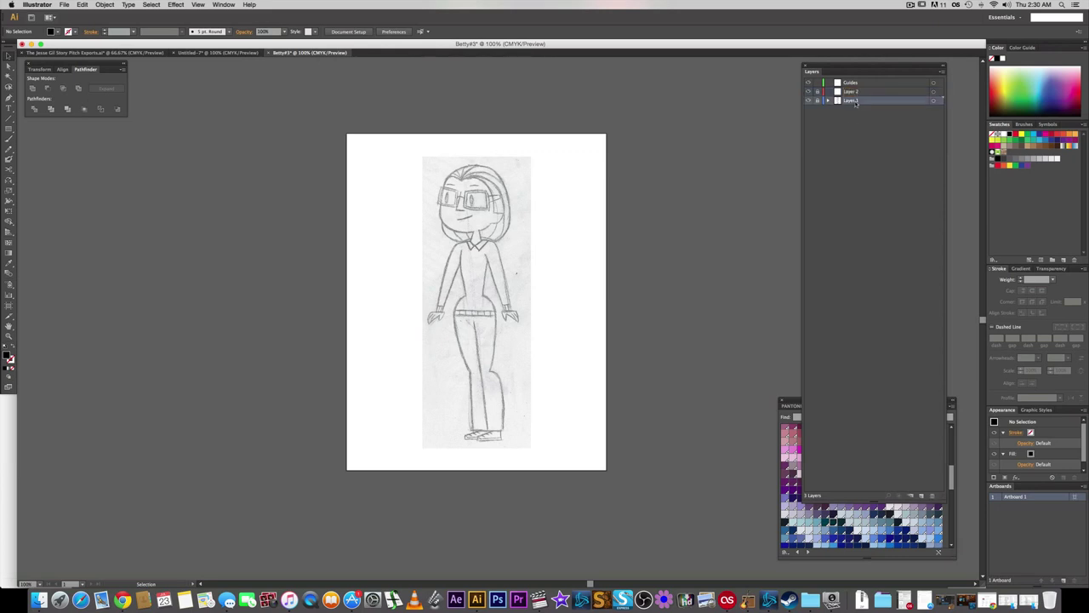
pyautogui.write('Image')
pyautogui.press('Return')
# - Trace the face outline from the hairline peak around the cheek to the neck as an unfilled 1 pt Pen path, and convert it to a guide
pyautogui.scroll(2, 492, 274)
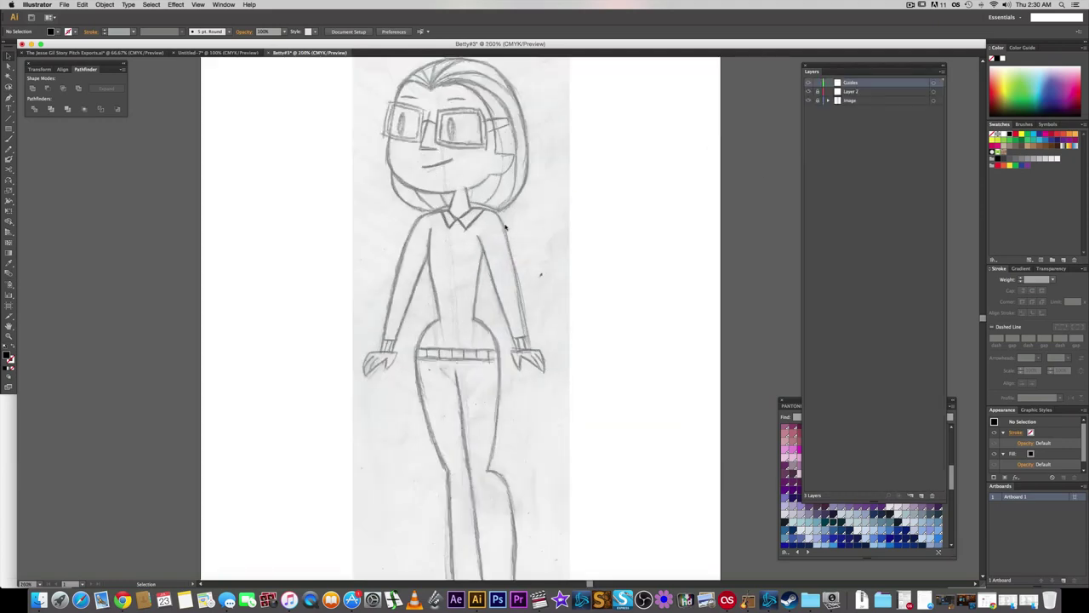
pyautogui.scroll(-2, 505, 227)
pyautogui.scroll(1, 422, 162)
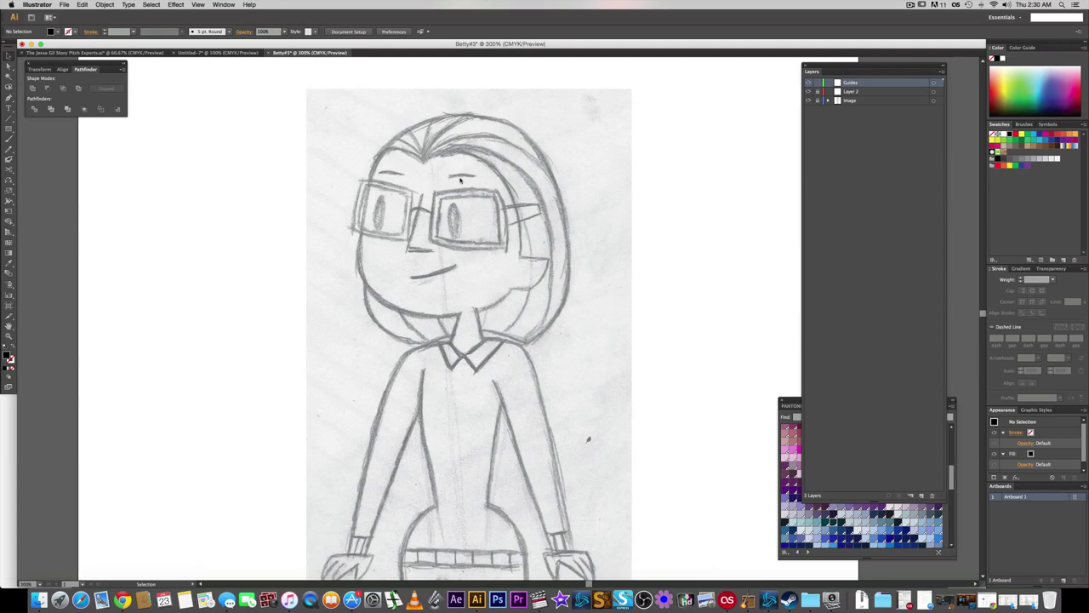
pyautogui.scroll(1, 460, 180)
pyautogui.scroll(1, 448, 213)
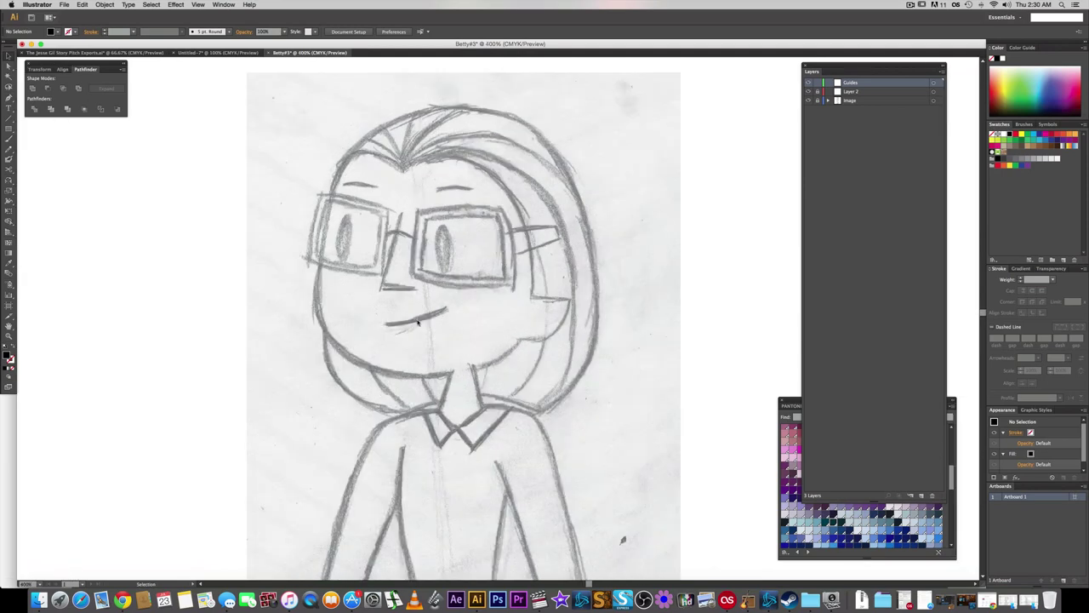
pyautogui.press('p')
pyautogui.moveTo(402, 170); pyautogui.dragTo(388, 154)
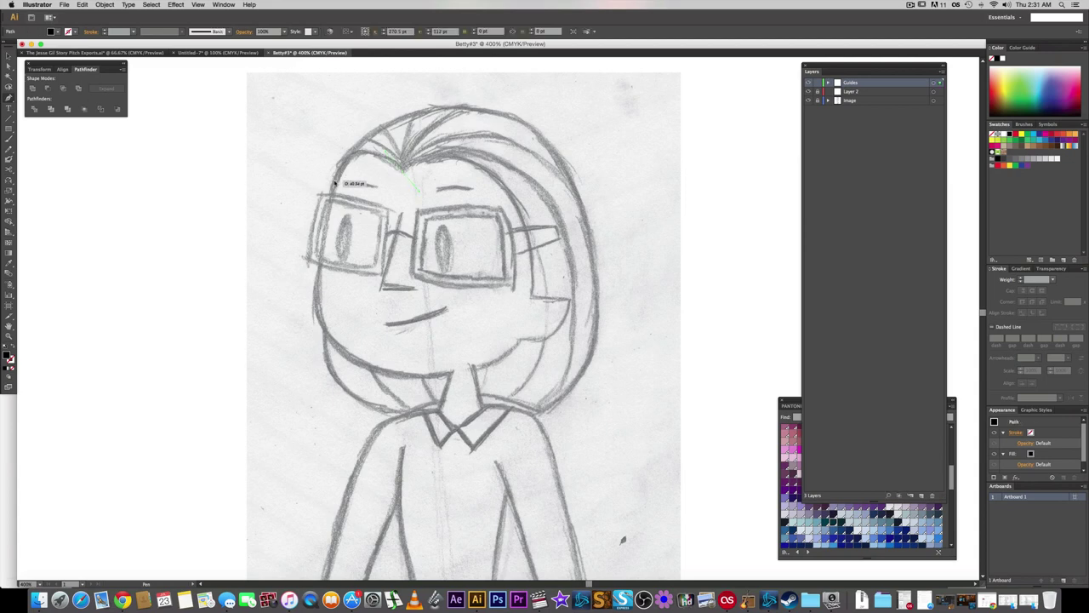
pyautogui.moveTo(335, 189); pyautogui.dragTo(321, 240)
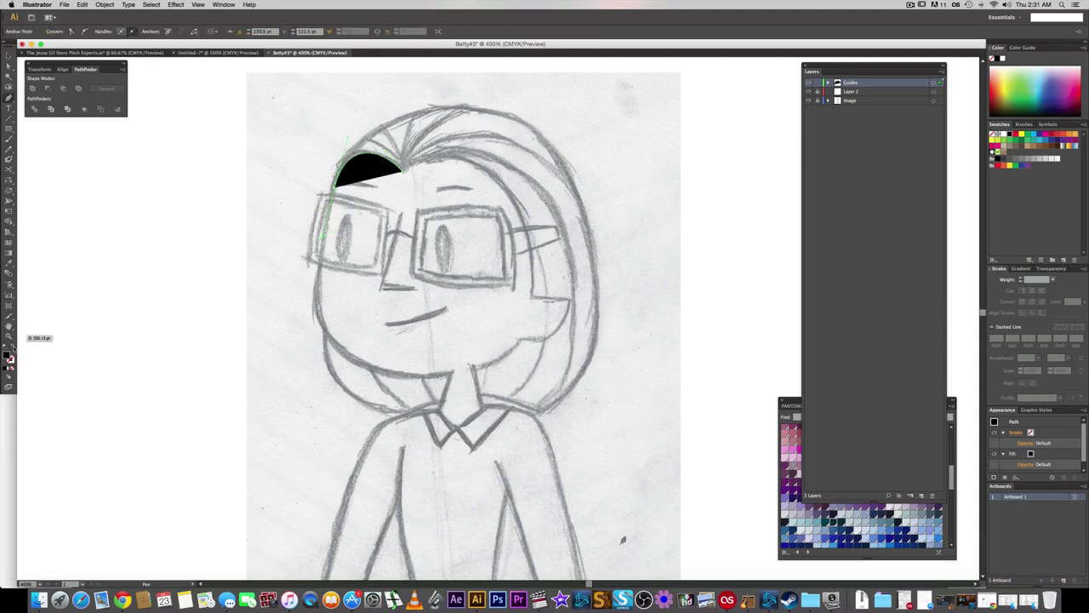
pyautogui.click(15, 350)
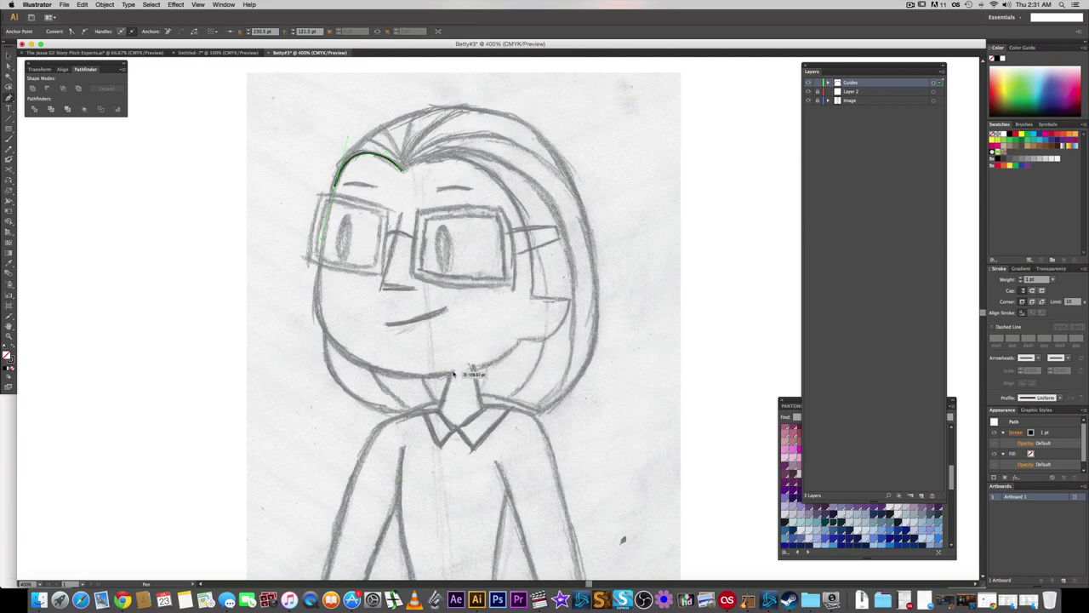
pyautogui.moveTo(454, 373); pyautogui.dragTo(453, 373)
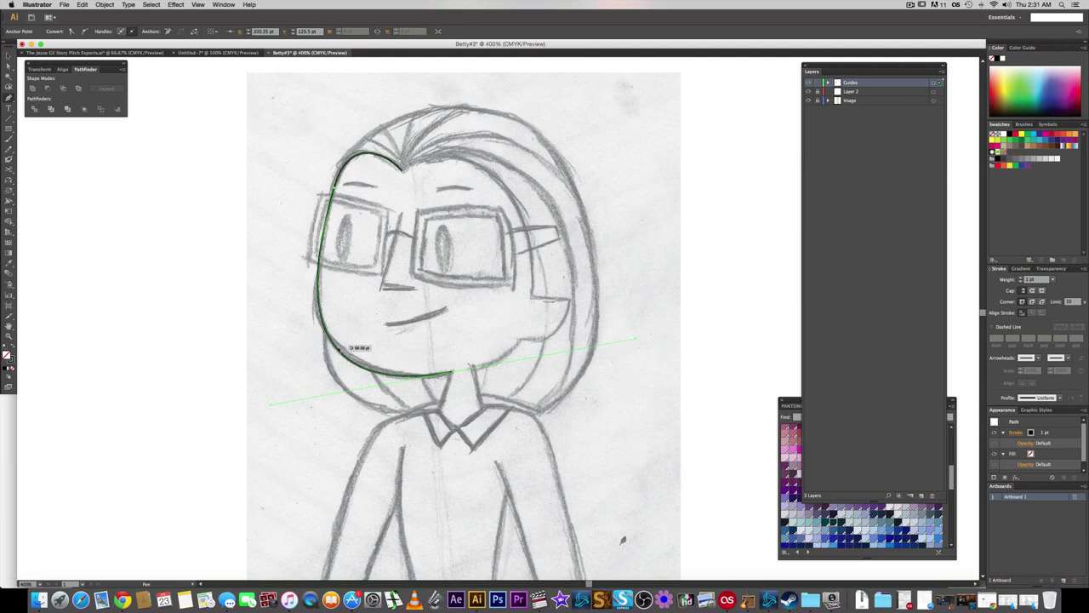
pyautogui.rightClick(338, 349)
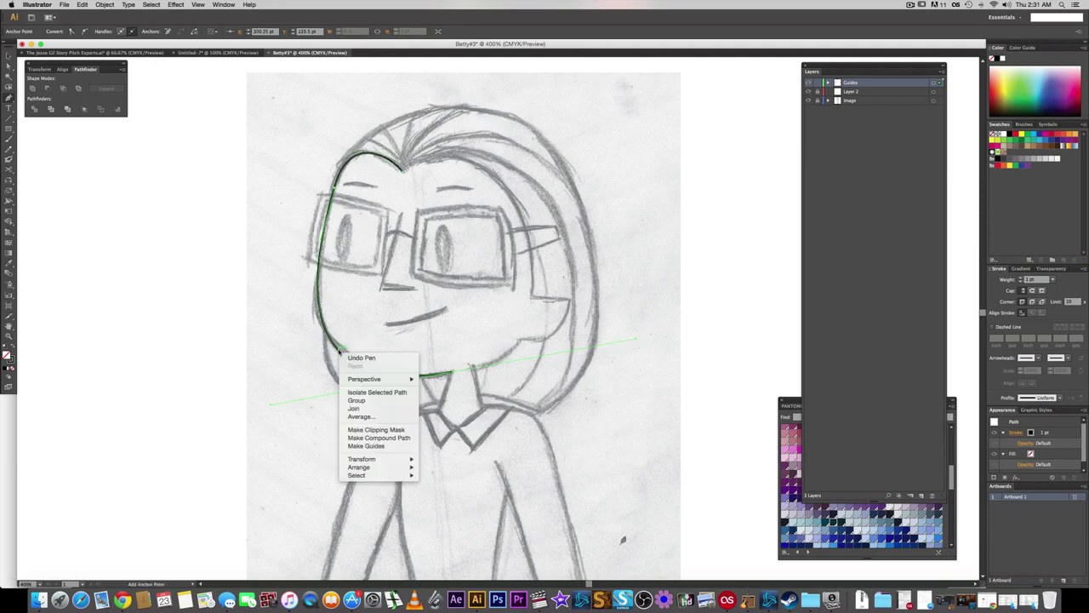
pyautogui.click(366, 446)
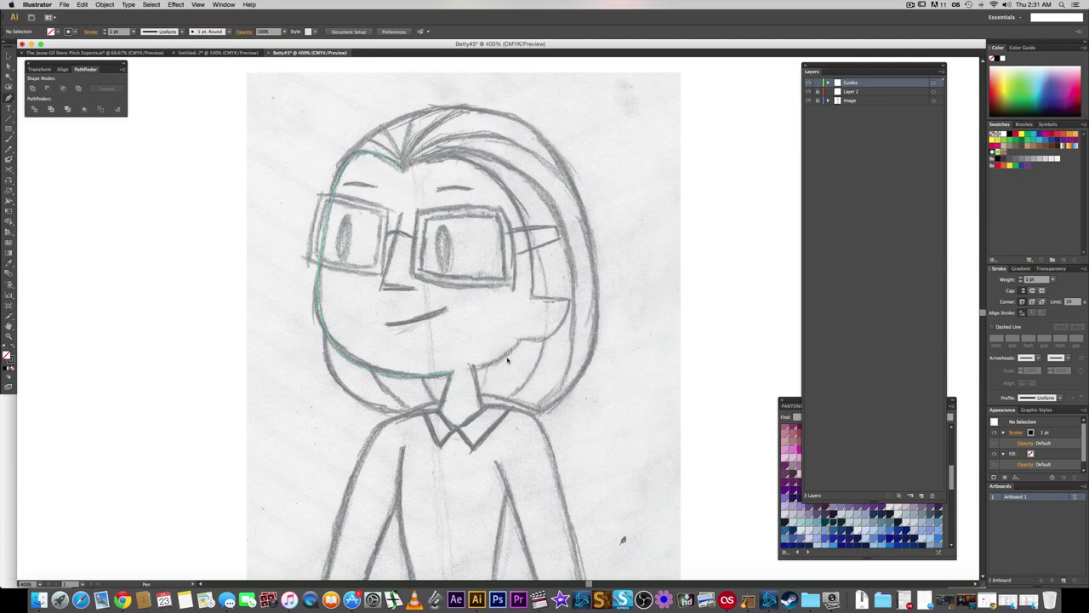
# - Trace the outer hair outline with the Pen tool from the temple over the crown and down to the hair tip at the opposite shoulder
pyautogui.hscroll(3, 521, 386)
pyautogui.scroll(1, 521, 385)
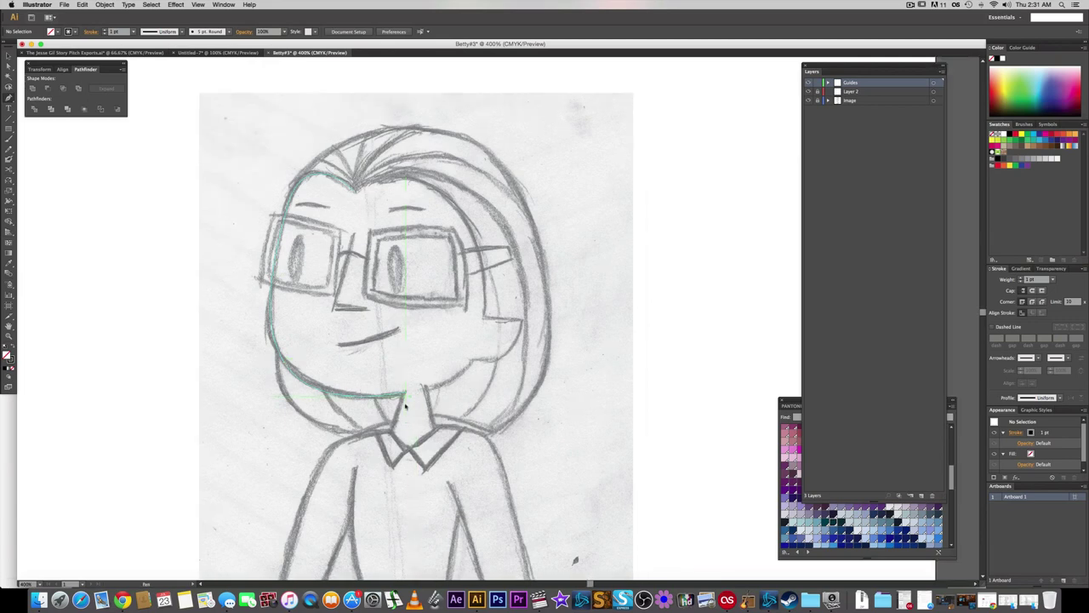
pyautogui.scroll(1, 428, 402)
pyautogui.hscroll(1, 428, 402)
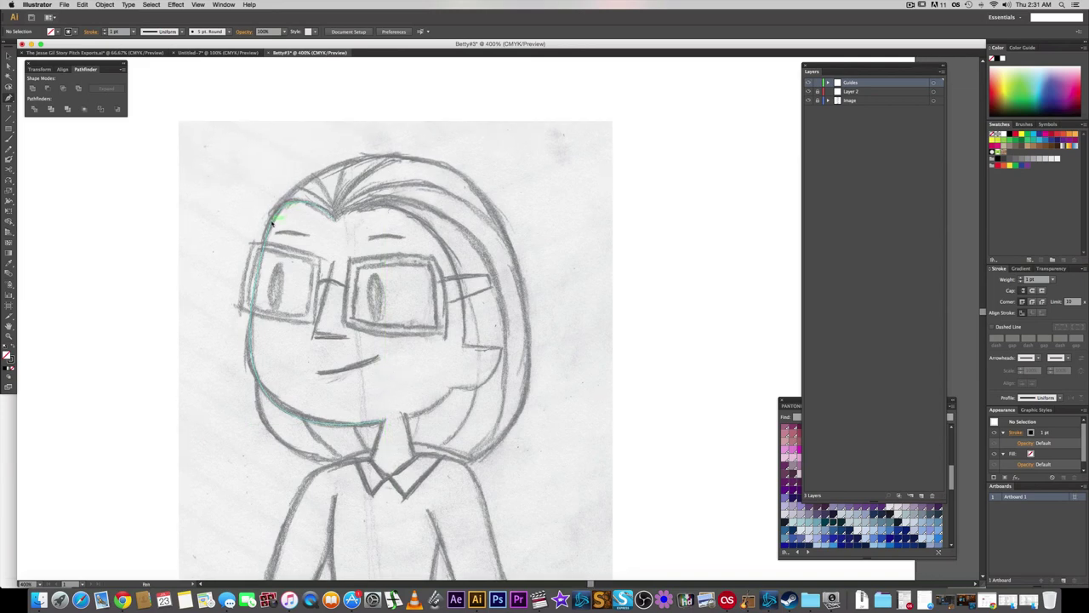
pyautogui.click(273, 223)
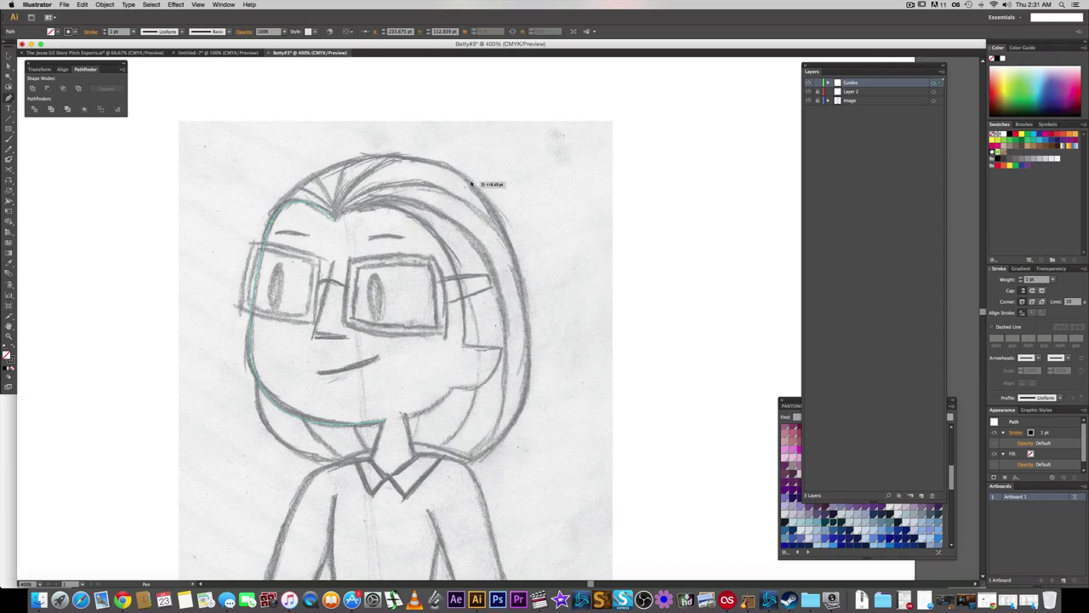
pyautogui.moveTo(471, 183); pyautogui.dragTo(488, 199)
pyautogui.moveTo(558, 252); pyautogui.dragTo(605, 249)
pyautogui.moveTo(601, 253); pyautogui.dragTo(601, 251)
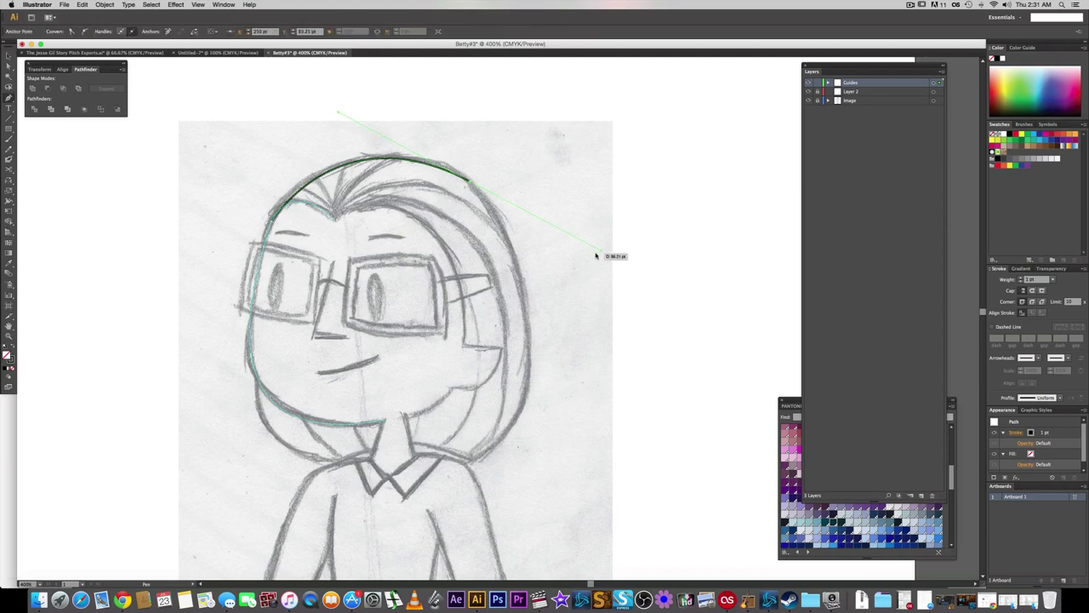
pyautogui.scroll(-1, 520, 414)
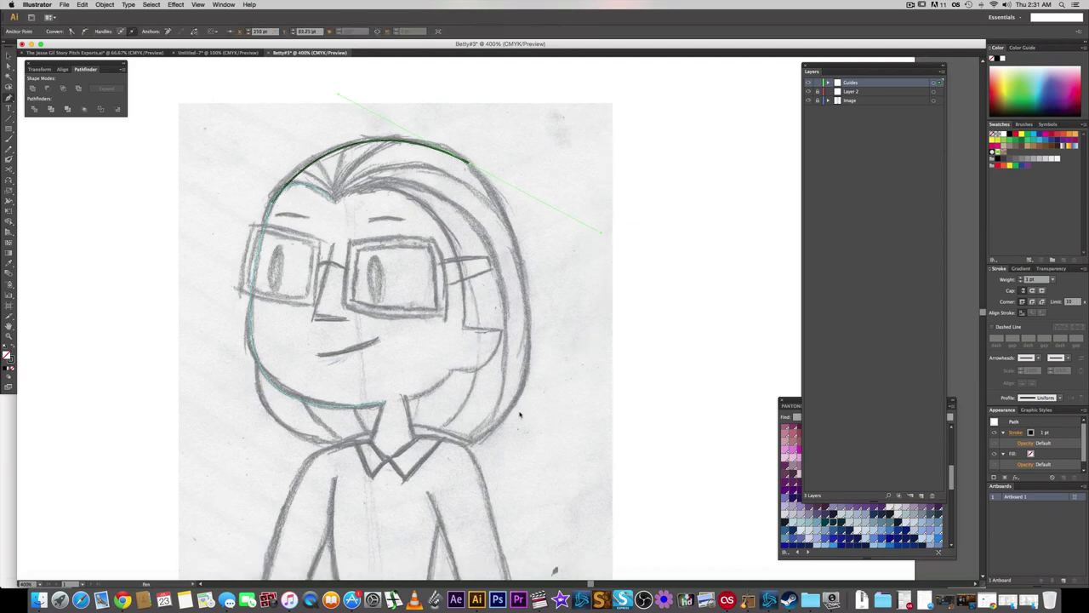
pyautogui.click(473, 442)
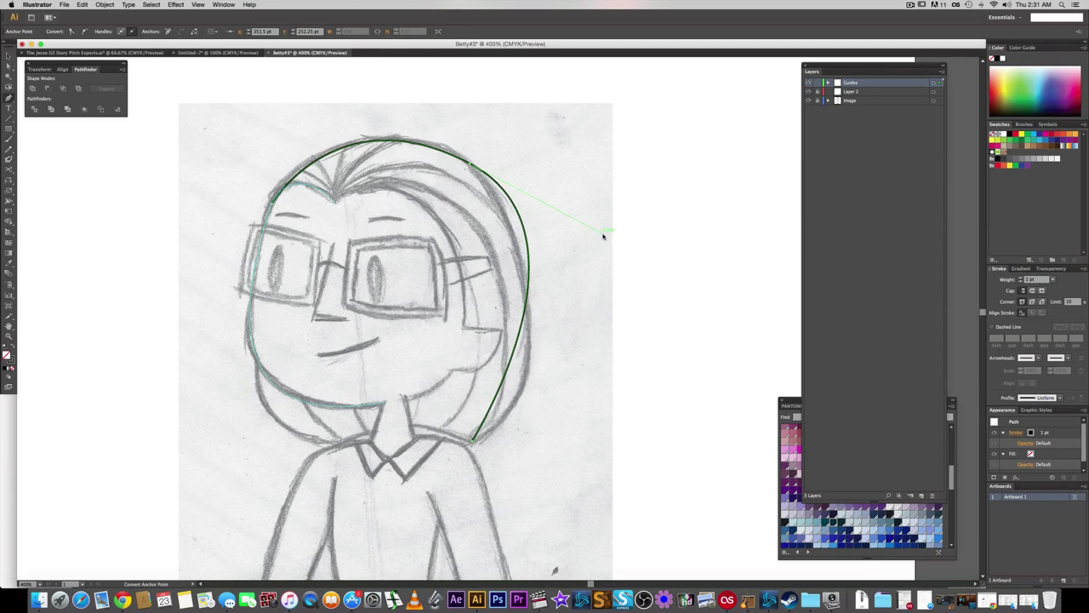
# - Move the hair path's middle anchor slightly down along the sketched outline and adjust its direction handles to reshape both curves
pyautogui.moveTo(601, 236); pyautogui.dragTo(542, 233)
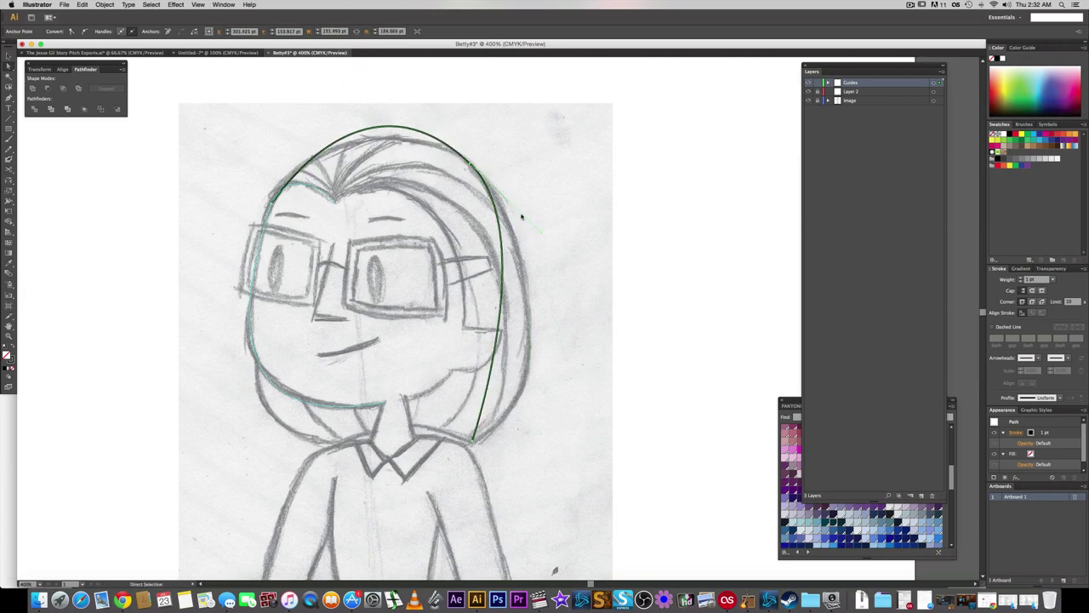
pyautogui.moveTo(473, 164); pyautogui.dragTo(490, 191)
pyautogui.moveTo(382, 89); pyautogui.dragTo(352, 74)
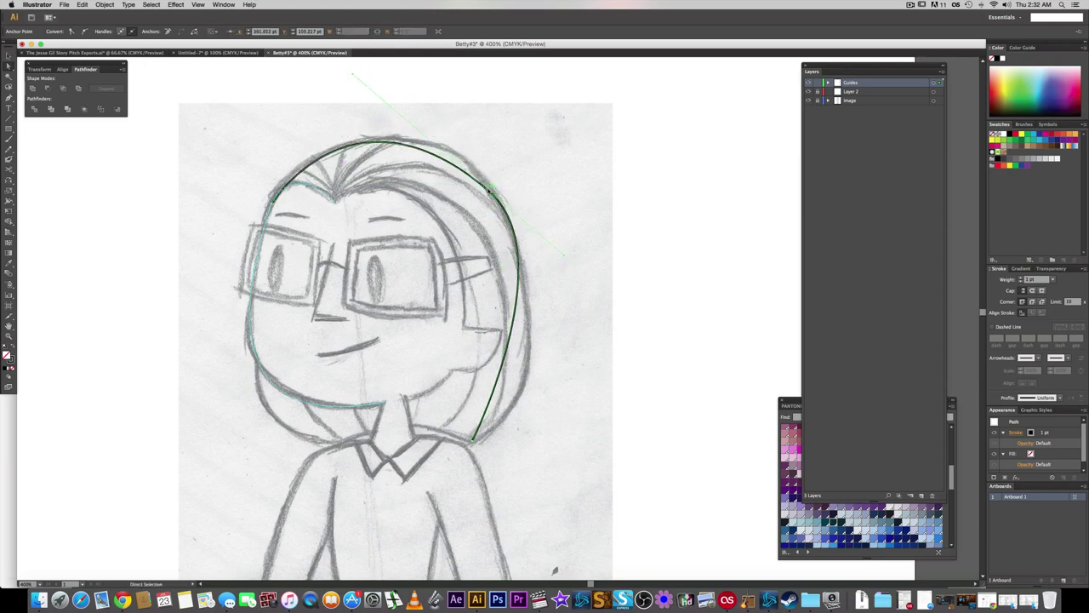
pyautogui.moveTo(564, 253); pyautogui.dragTo(582, 391)
pyautogui.scroll(2, 506, 128)
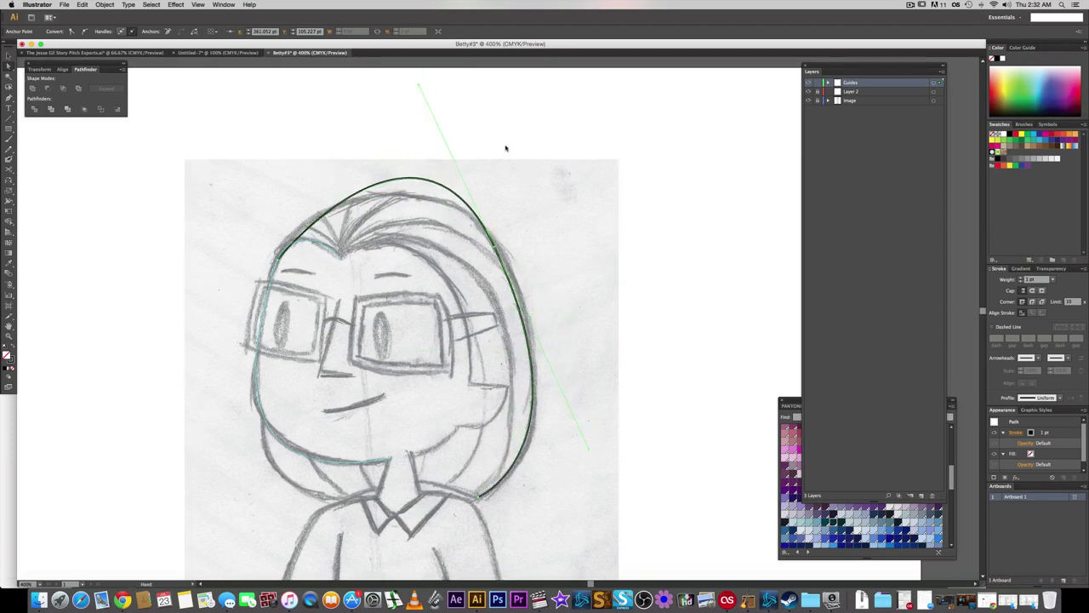
pyautogui.moveTo(420, 87); pyautogui.dragTo(424, 135)
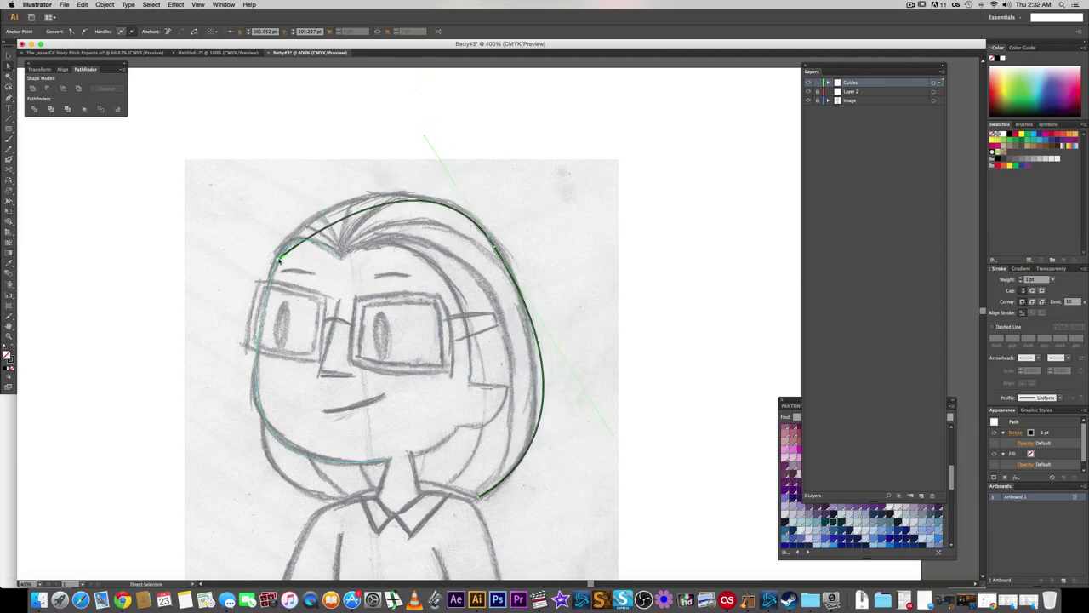
# - Convert the hair path's start anchor at the temple to smooth, and adjust its handle and the middle anchor's handles to fit the crown
pyautogui.click(279, 257)
pyautogui.click(84, 32)
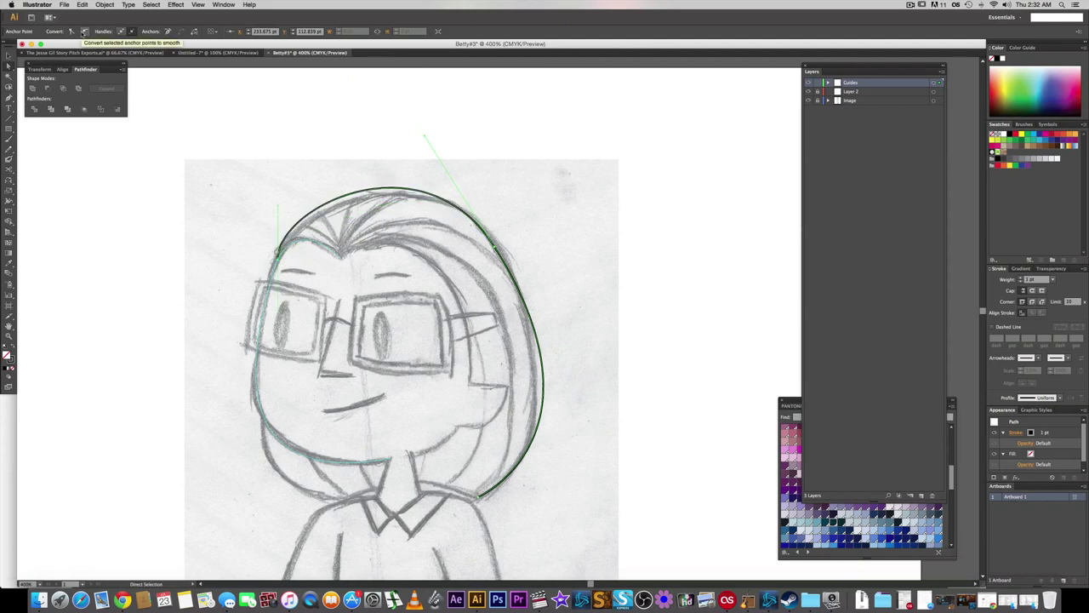
pyautogui.click(285, 209)
pyautogui.moveTo(297, 219); pyautogui.dragTo(297, 219)
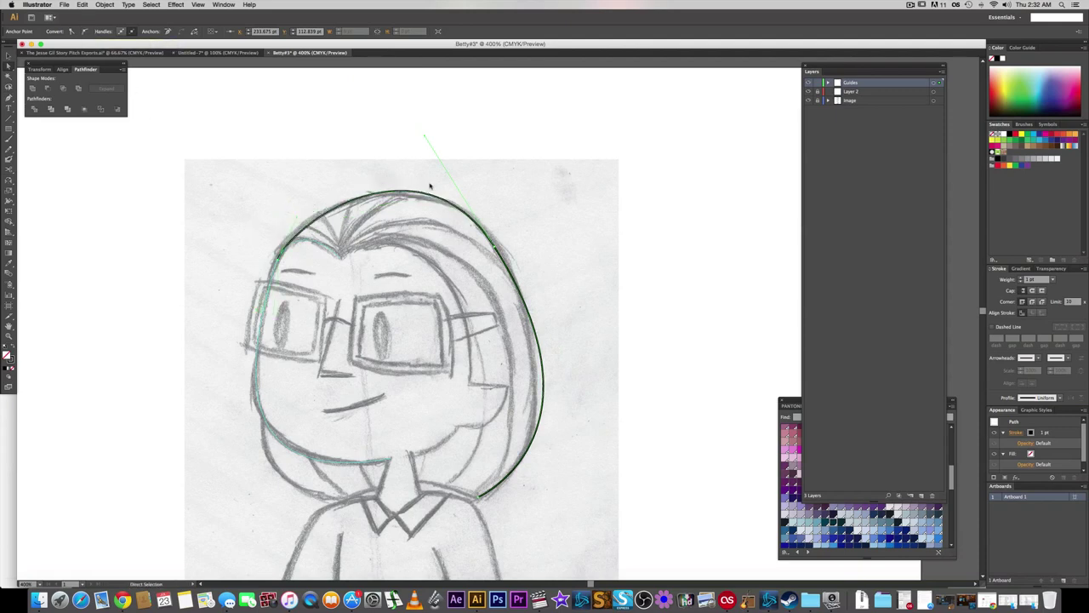
pyautogui.moveTo(425, 136); pyautogui.dragTo(415, 151)
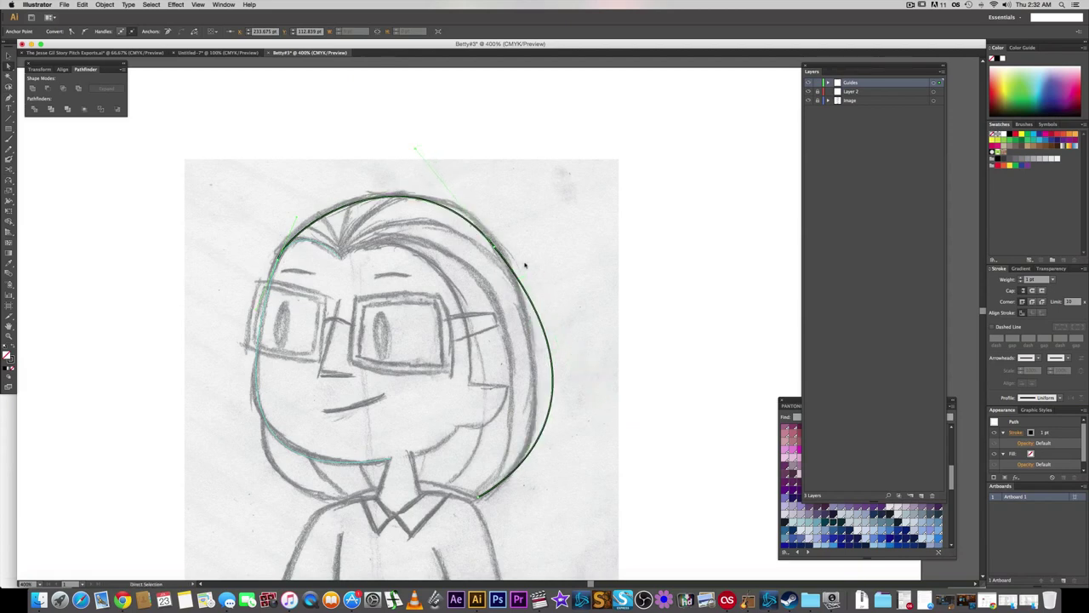
pyautogui.moveTo(498, 248); pyautogui.dragTo(556, 310)
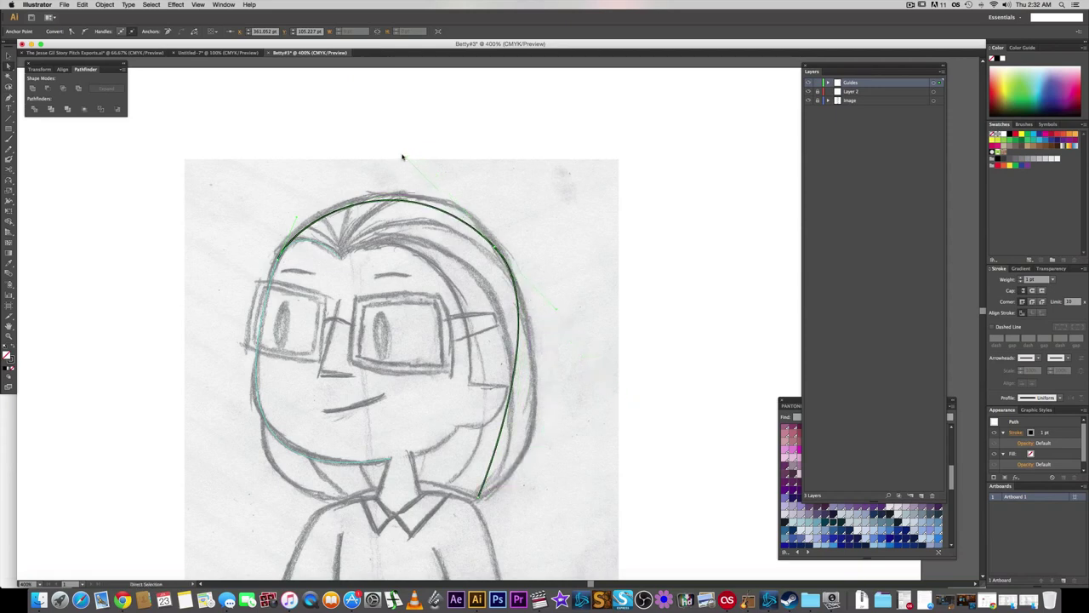
pyautogui.moveTo(405, 157); pyautogui.dragTo(417, 150)
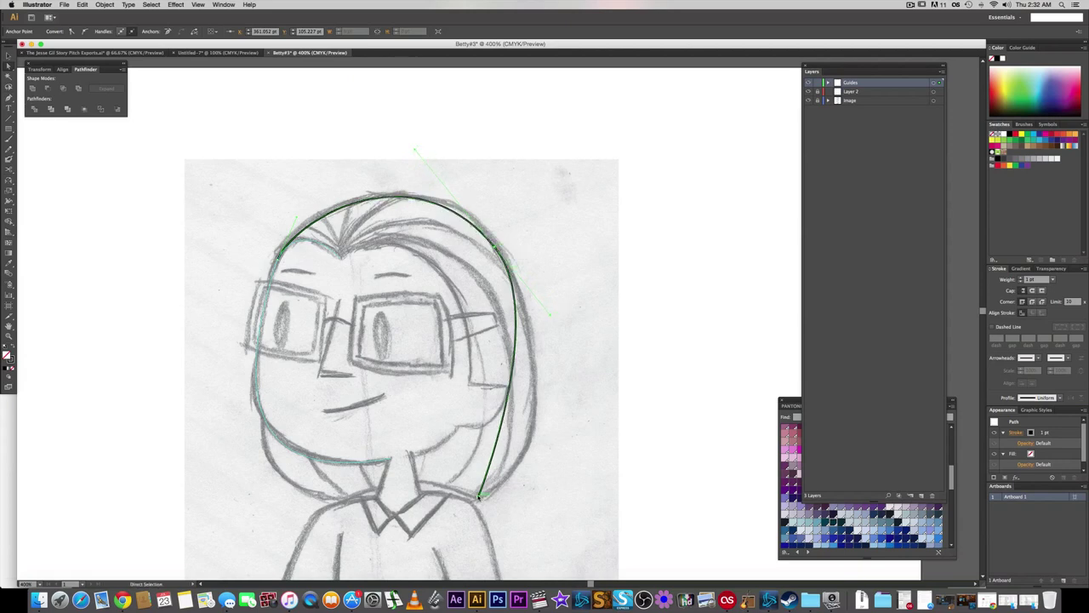
# - Convert the hair path's end anchor near the shoulder to smooth, refine its handle and the middle anchor's handles along the sketch, and deselect the path
pyautogui.click(479, 496)
pyautogui.click(83, 31)
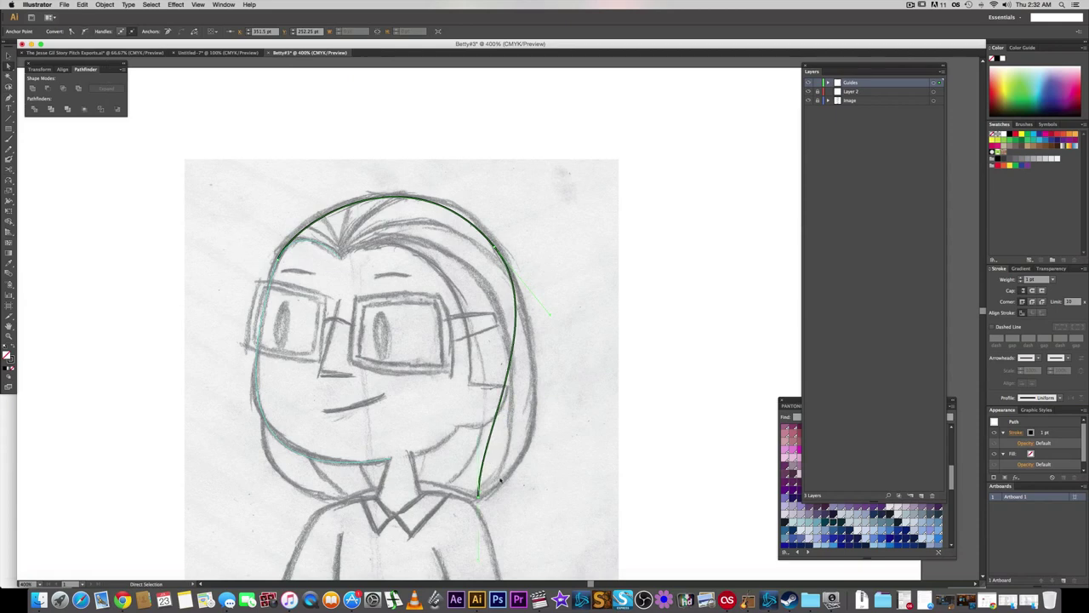
pyautogui.moveTo(484, 444); pyautogui.dragTo(547, 464)
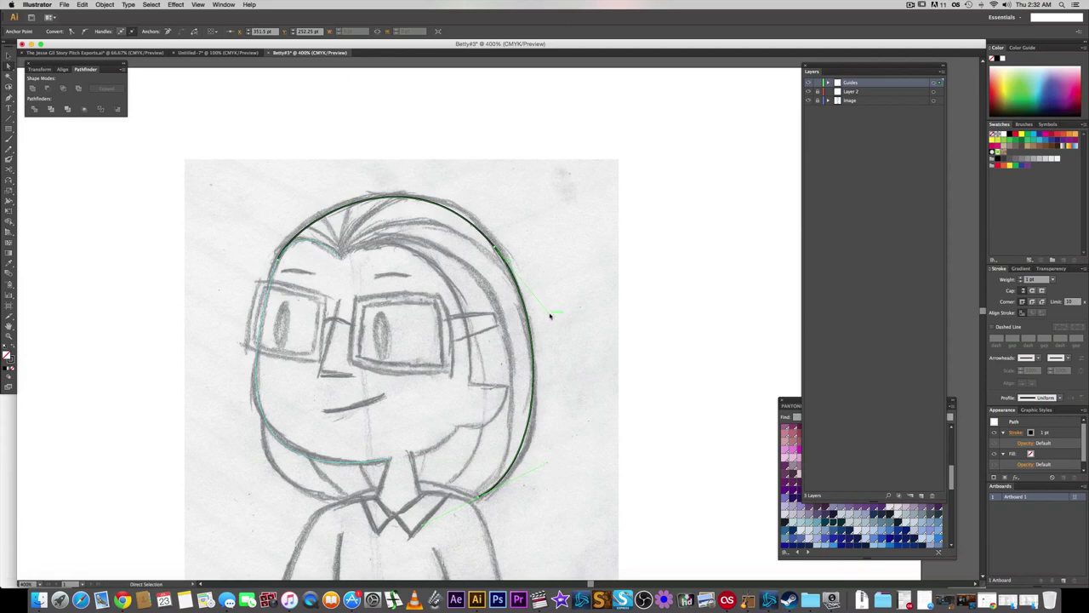
pyautogui.moveTo(550, 315); pyautogui.dragTo(545, 319)
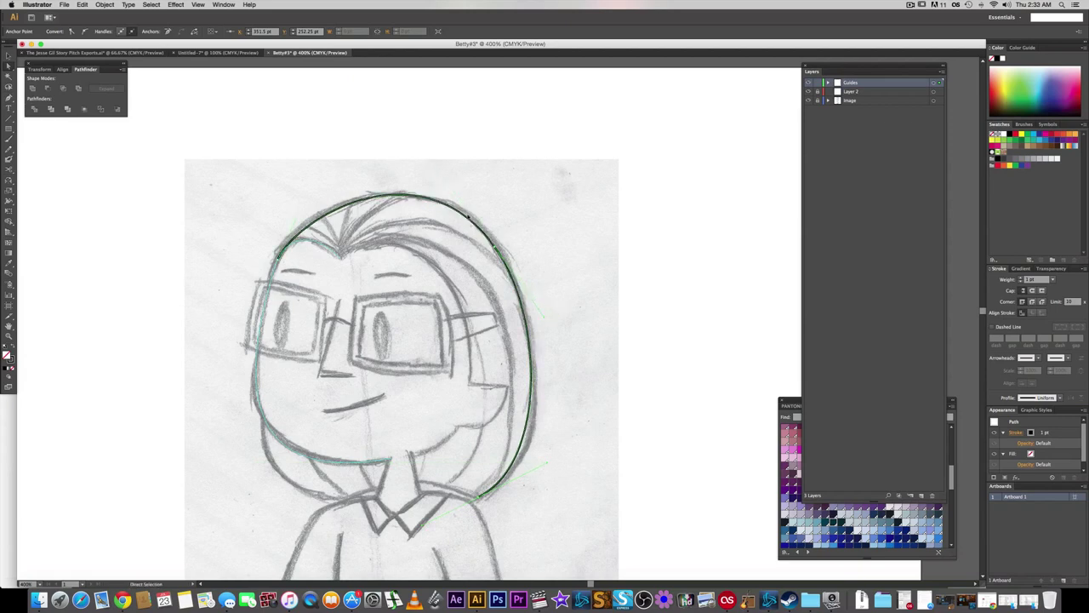
pyautogui.click(495, 247)
pyautogui.moveTo(422, 144); pyautogui.dragTo(426, 152)
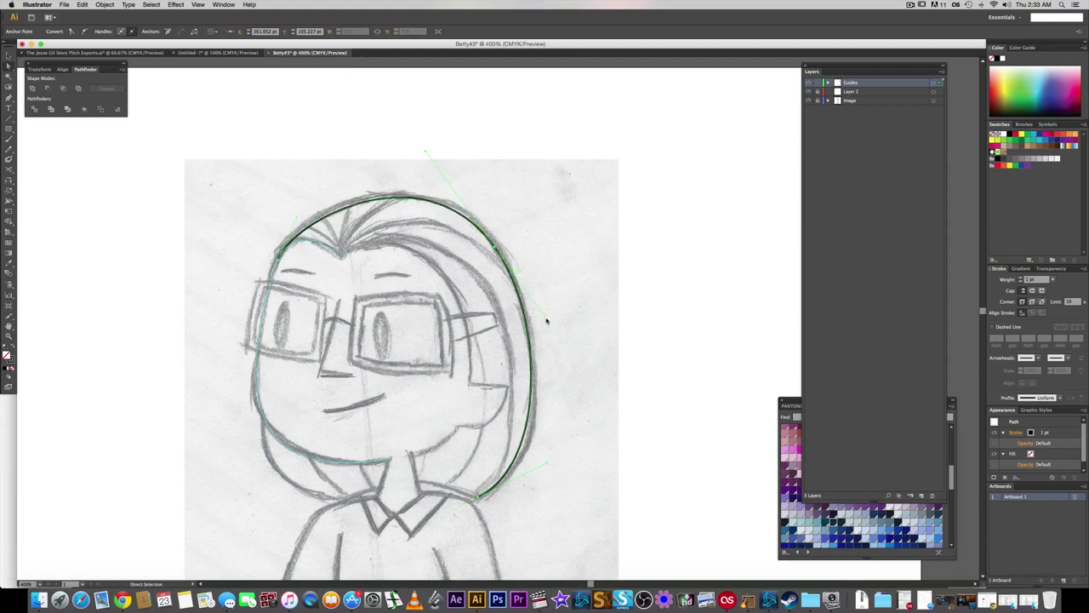
pyautogui.moveTo(546, 321); pyautogui.dragTo(537, 311)
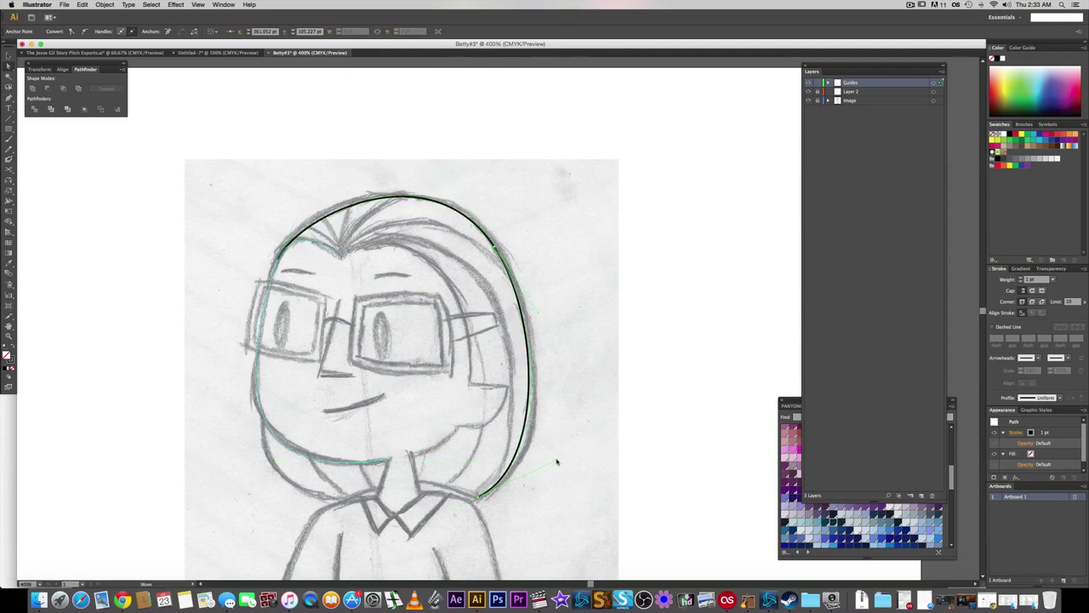
pyautogui.click(570, 426)
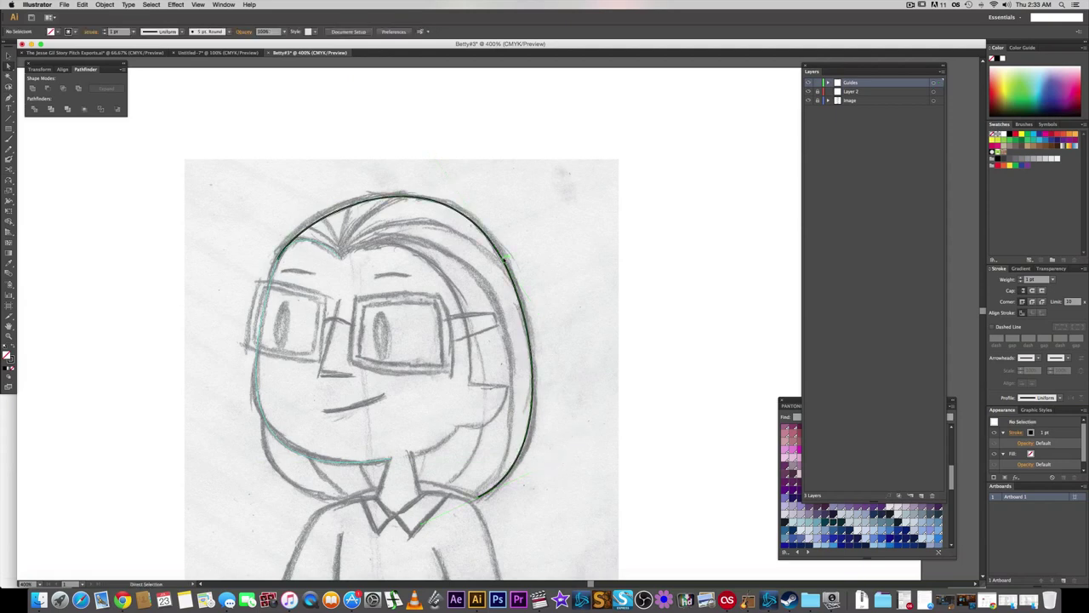
# - Convert the outer hair path to a guide
pyautogui.click(502, 256)
pyautogui.rightClick(504, 259)
pyautogui.click(531, 353)
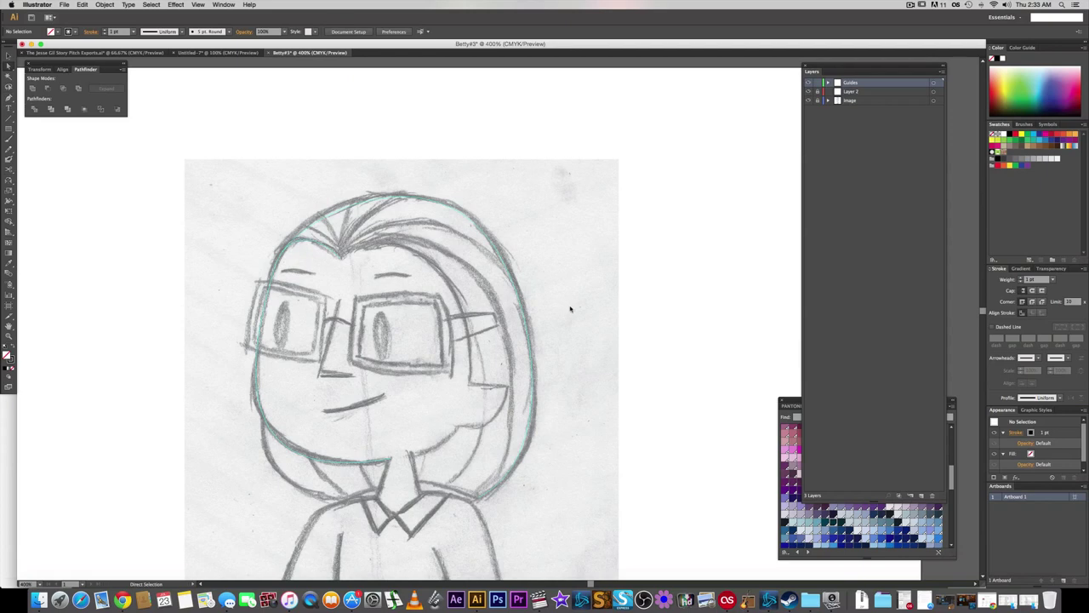
# - Start a new Pen path where the jaw guide ends and draw the neck's left edge down to the collar
pyautogui.scroll(-3, 561, 311)
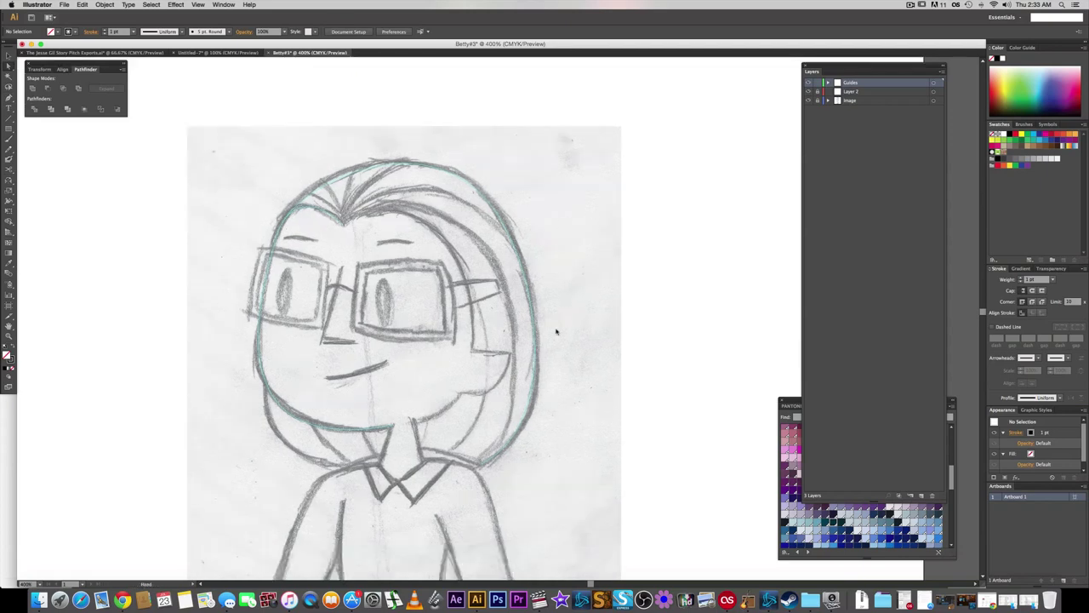
pyautogui.hscroll(-2, 564, 409)
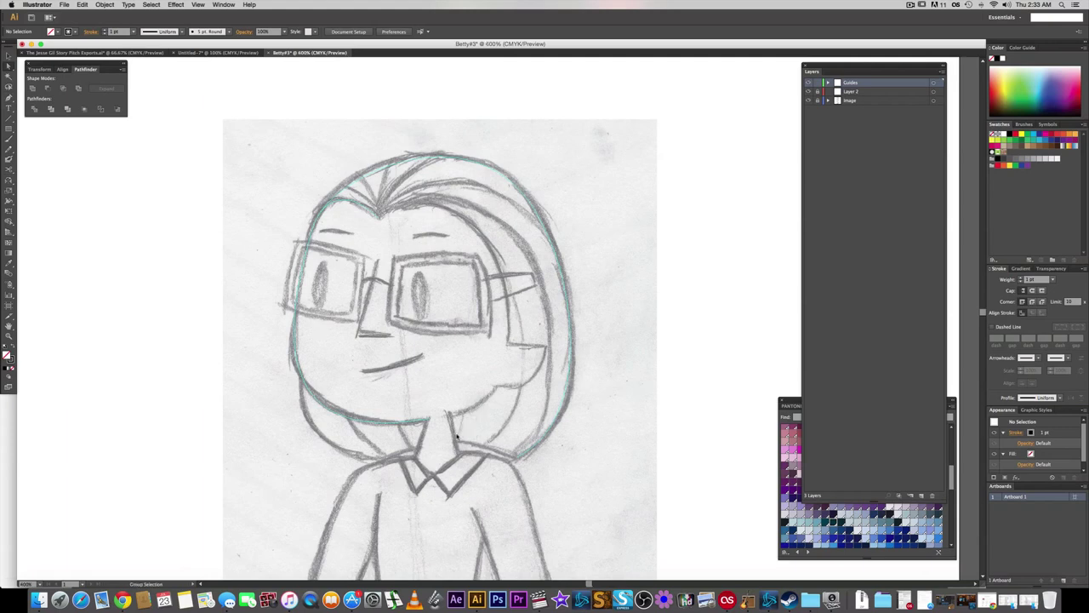
pyautogui.scroll(1, 457, 436)
pyautogui.scroll(1, 452, 437)
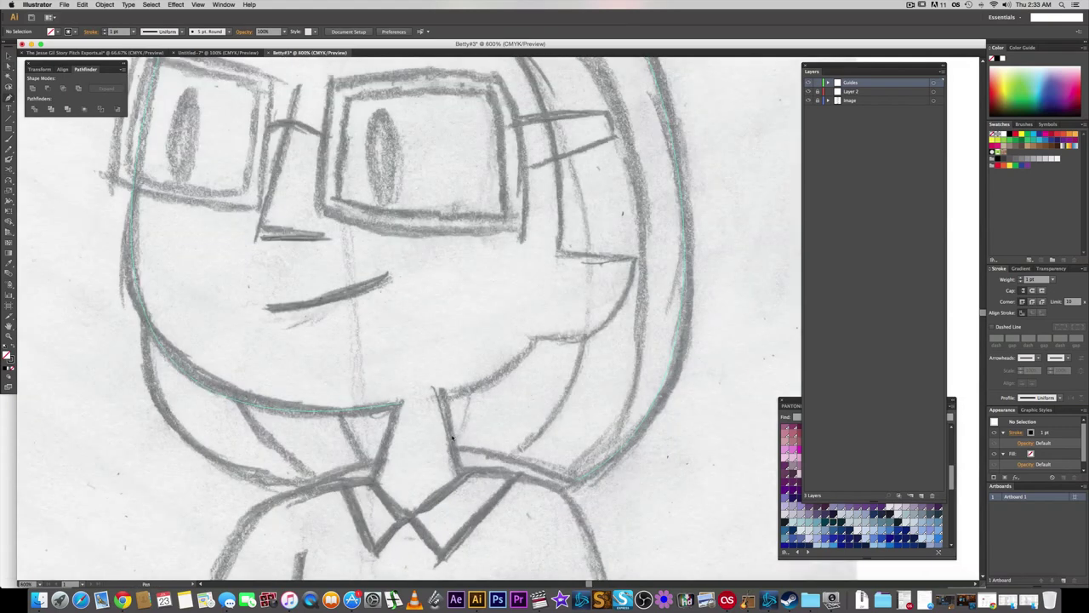
pyautogui.click(403, 405)
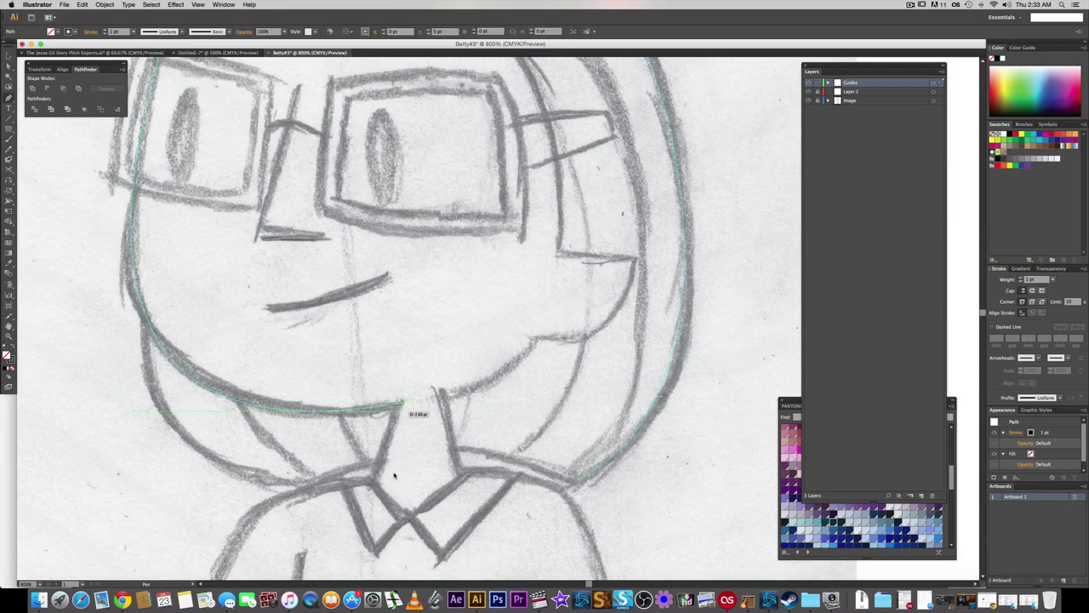
pyautogui.click(379, 486)
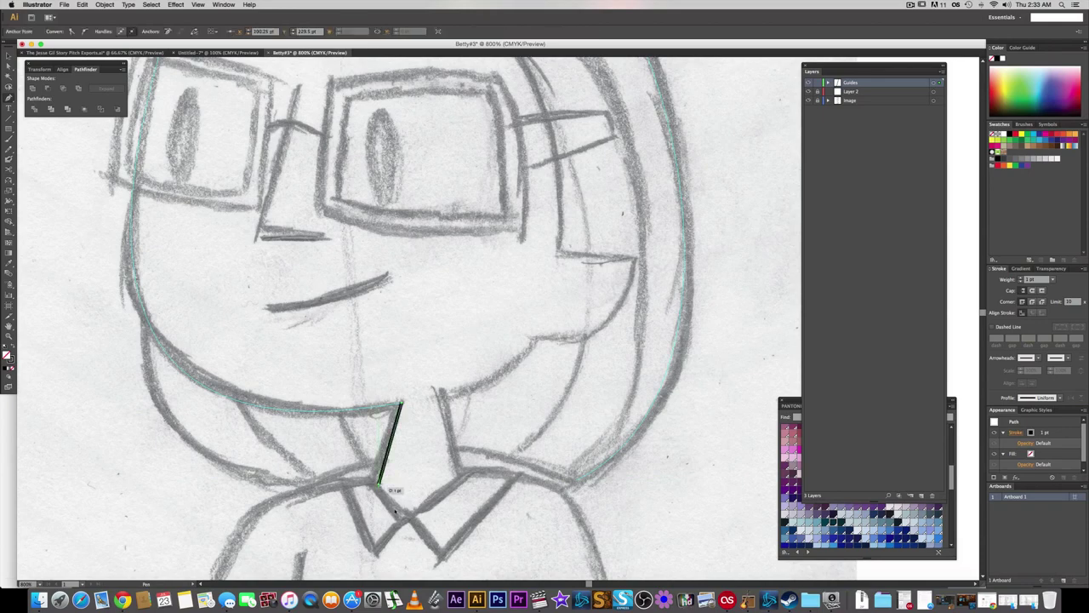
# - Continue the neck path around the left shoulder, down the outer arm to the wrist, across the cuff and up the inner arm to the armpit
pyautogui.scroll(-5, 379, 486)
pyautogui.hscroll(-5, 380, 486)
pyautogui.press('super+minus')
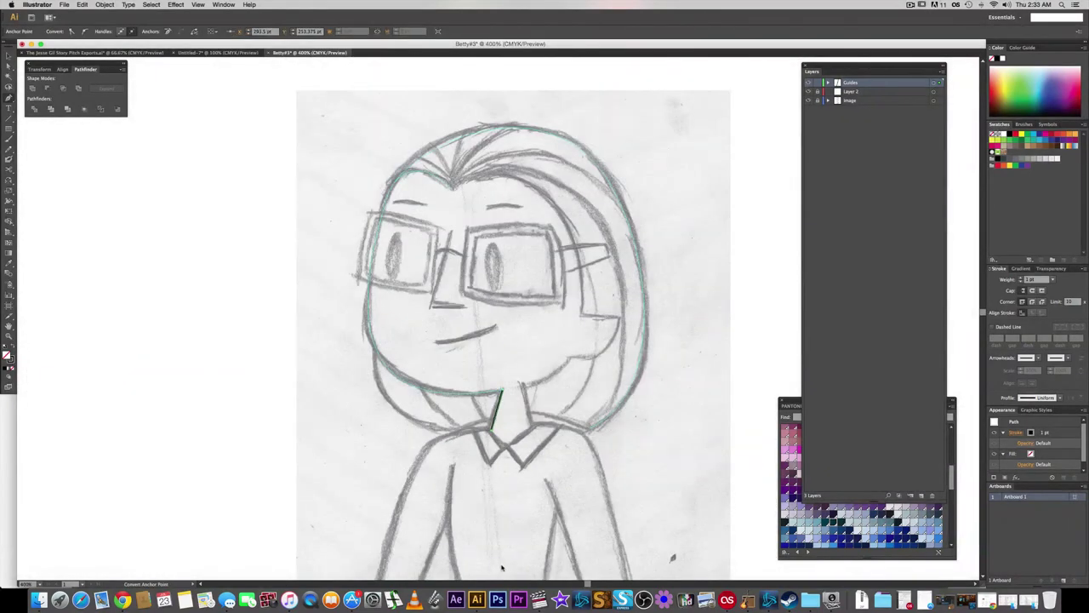
pyautogui.scroll(-5, 499, 426)
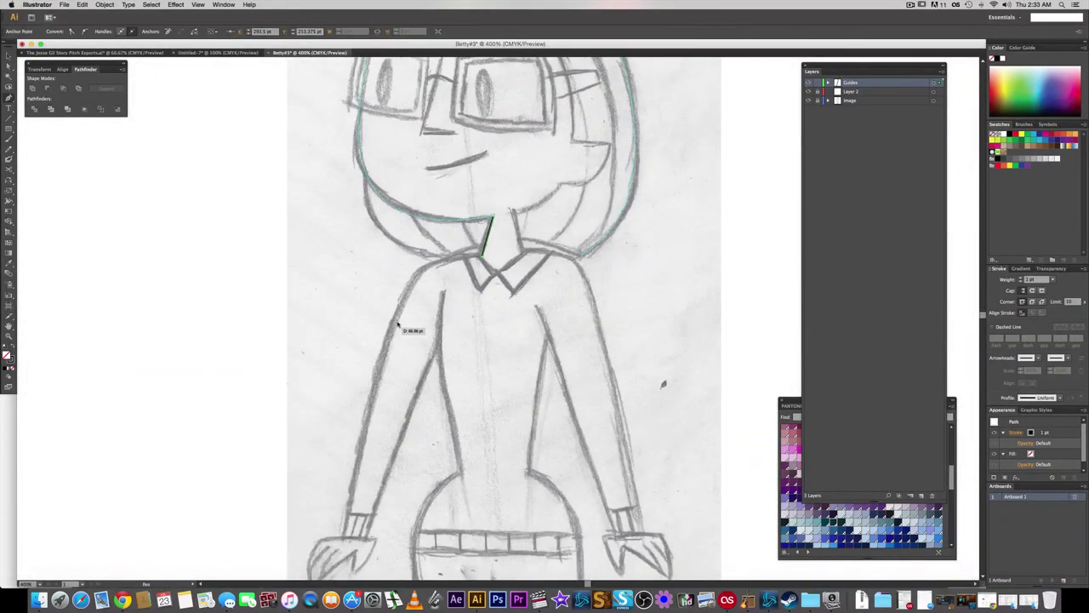
pyautogui.moveTo(404, 310); pyautogui.dragTo(389, 342)
pyautogui.moveTo(383, 372); pyautogui.dragTo(388, 372)
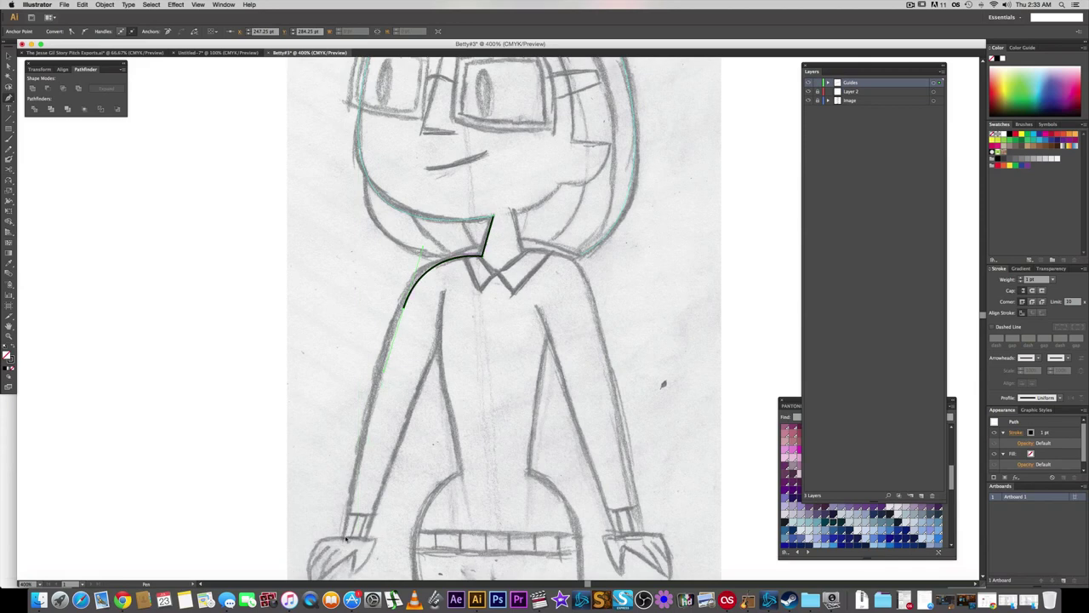
pyautogui.click(346, 537)
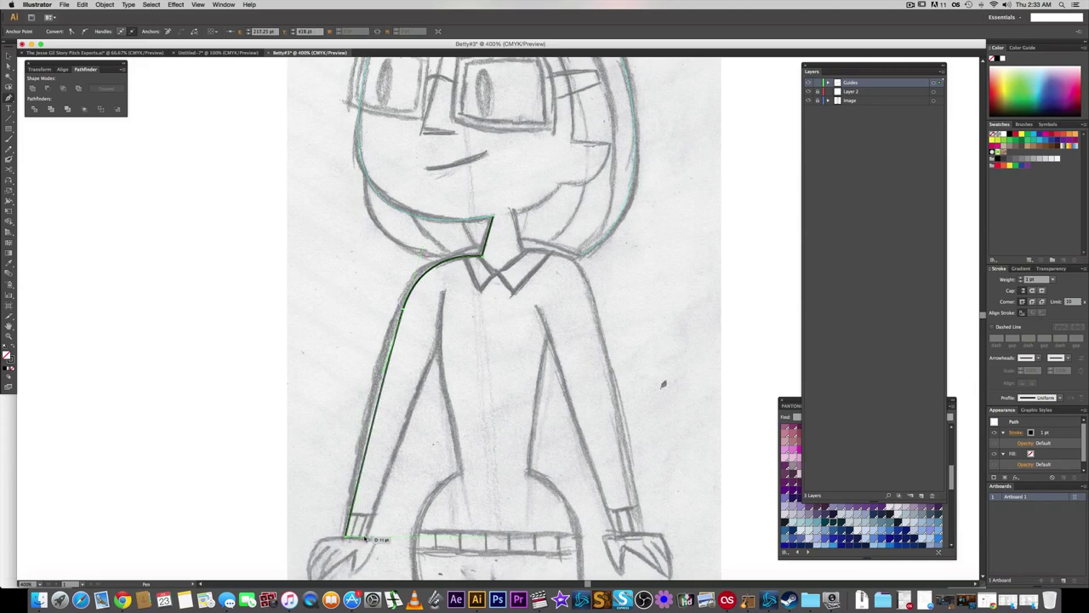
pyautogui.click(439, 338)
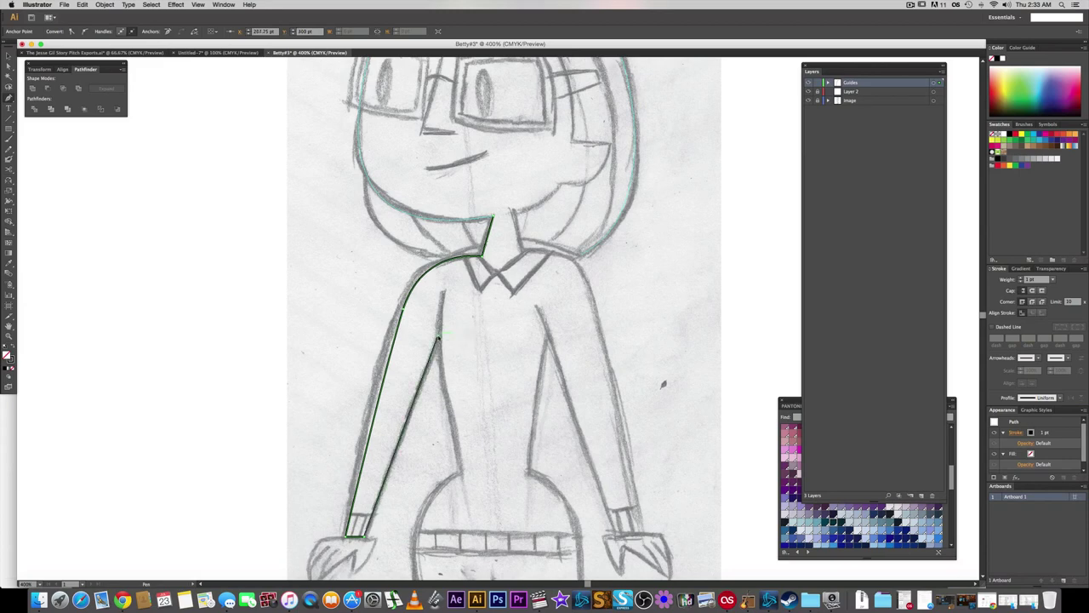
# - Nudge the arm path's end anchor at the armpit slightly left and convert the neck-and-arm path to a guide
pyautogui.press('a')
pyautogui.scroll(2, 437, 338)
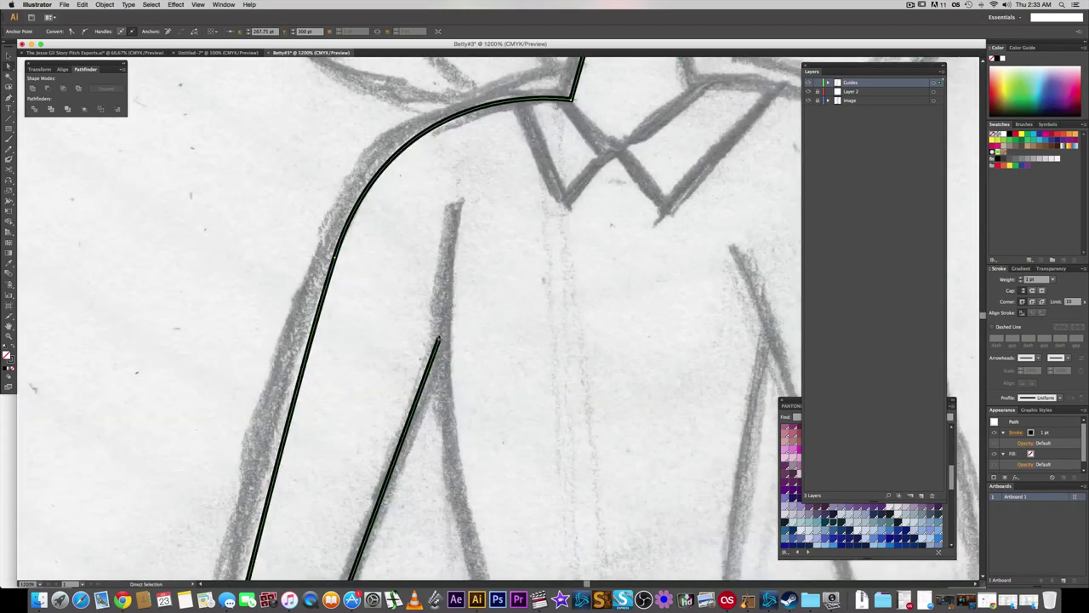
pyautogui.moveTo(441, 341); pyautogui.dragTo(434, 337)
pyautogui.rightClick(425, 359)
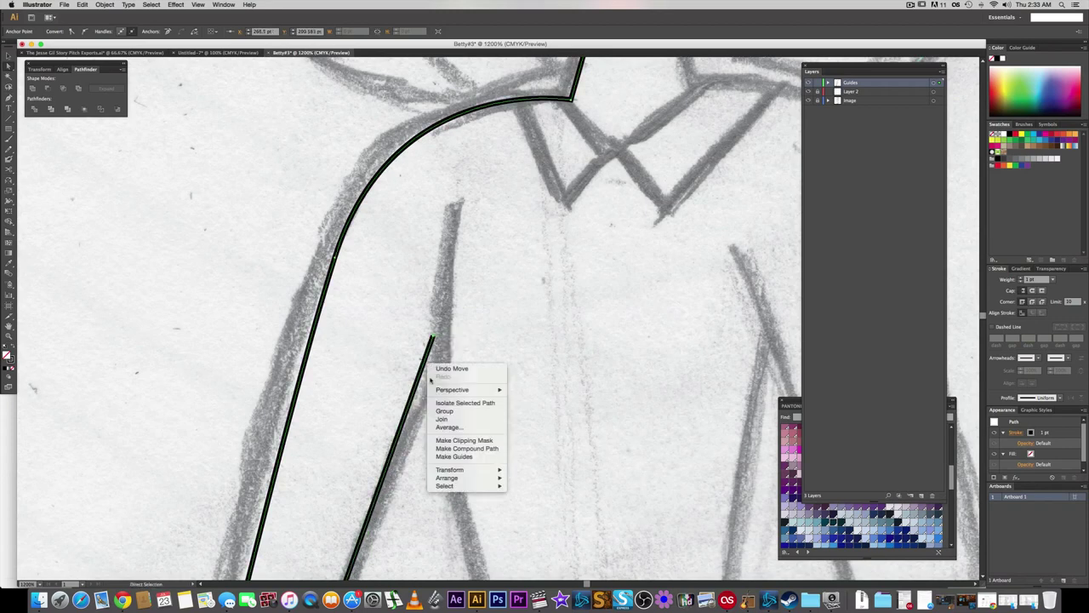
pyautogui.click(464, 458)
pyautogui.scroll(-3, 481, 402)
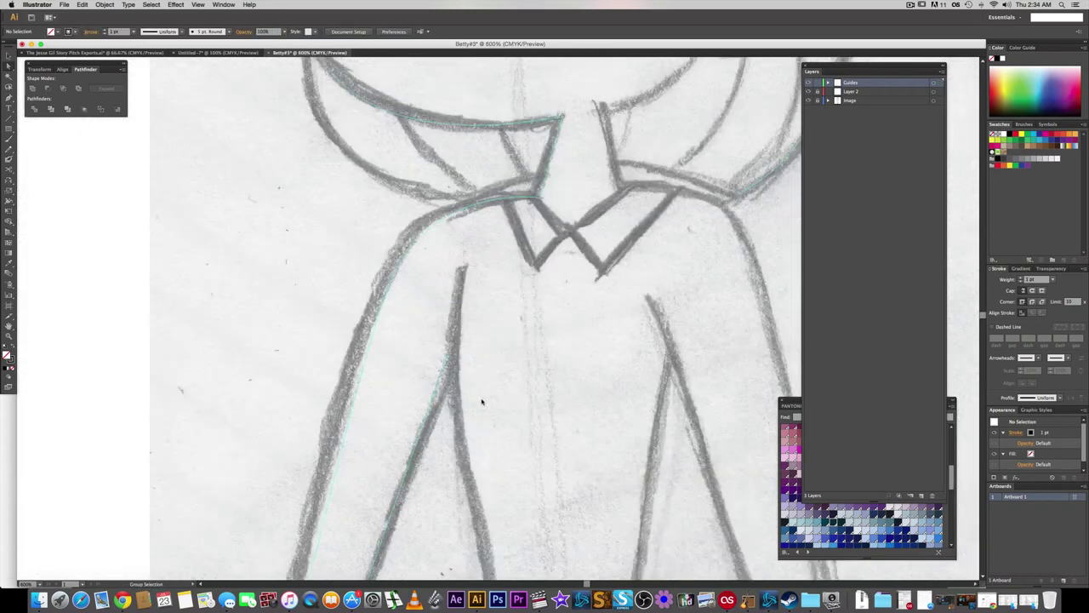
# - Start a Pen path at the left jaw and trace the lower-left hair curve down to the left shoulder, ending in a corner anchor
pyautogui.moveTo(467, 298)
pyautogui.mouseDown()
pyautogui.moveTo(386, 360)
pyautogui.moveTo(443, 328)
pyautogui.moveTo(437, 342)
pyautogui.mouseUp()
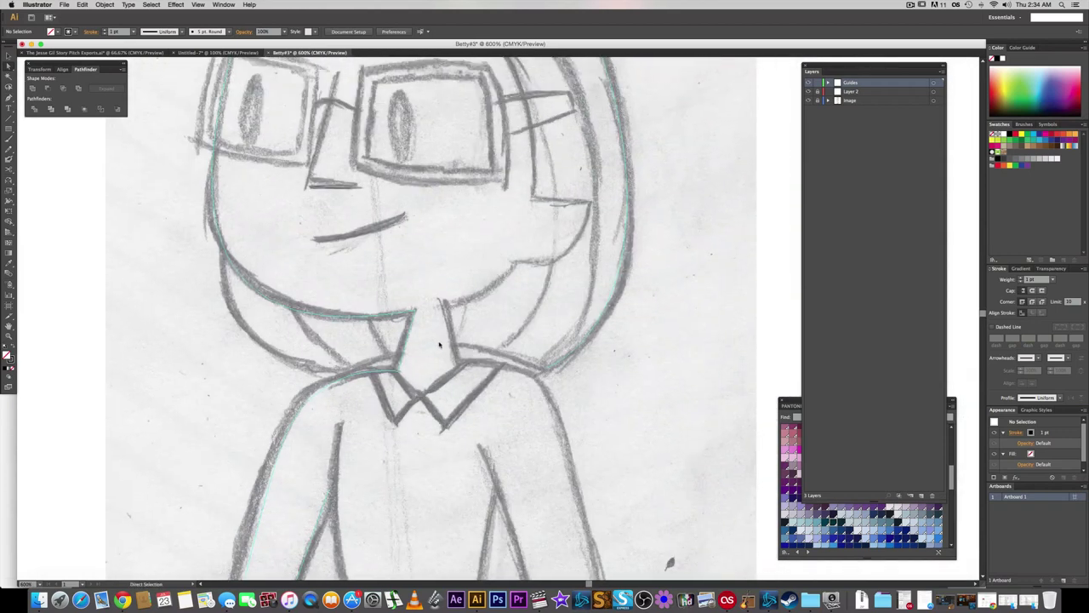
pyautogui.hscroll(3, 435, 343)
pyautogui.moveTo(297, 322); pyautogui.dragTo(301, 330)
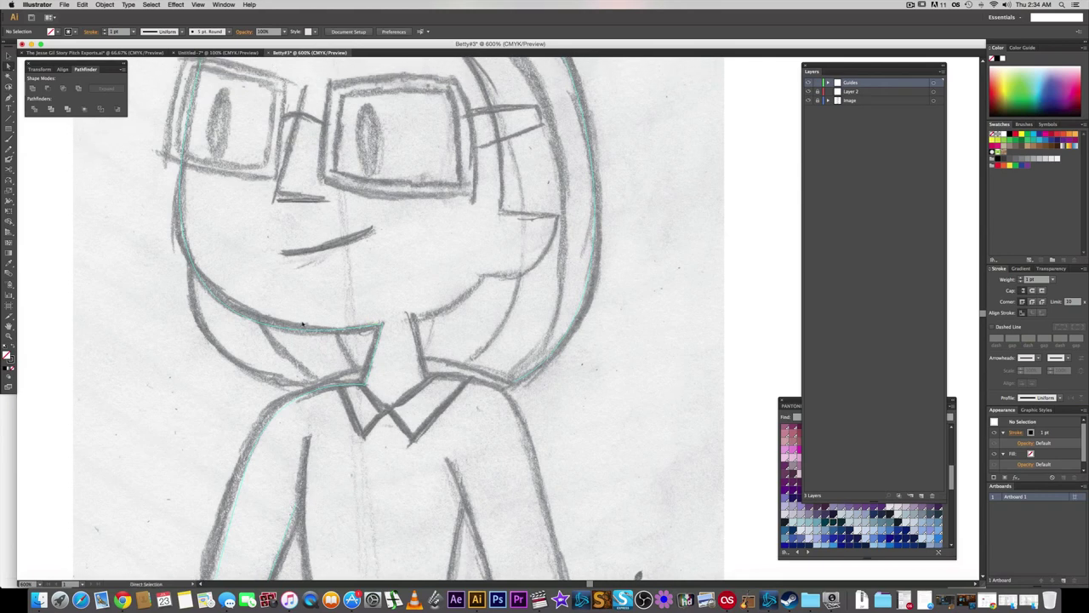
pyautogui.press('p')
pyautogui.moveTo(195, 312); pyautogui.dragTo(196, 312)
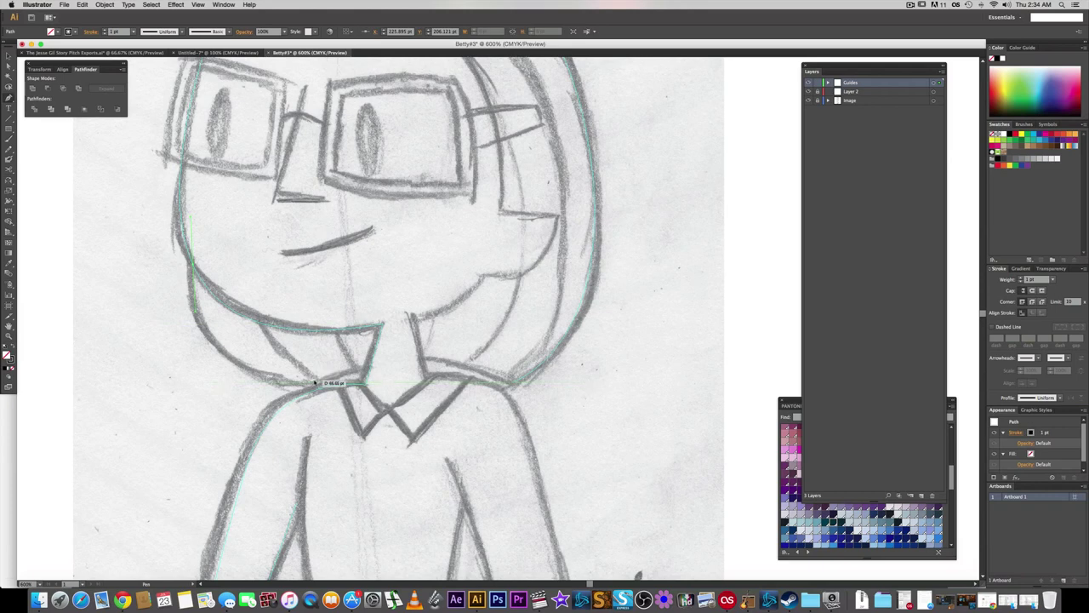
pyautogui.moveTo(315, 382); pyautogui.dragTo(316, 383)
pyautogui.moveTo(408, 386); pyautogui.dragTo(372, 368)
pyautogui.click(315, 382)
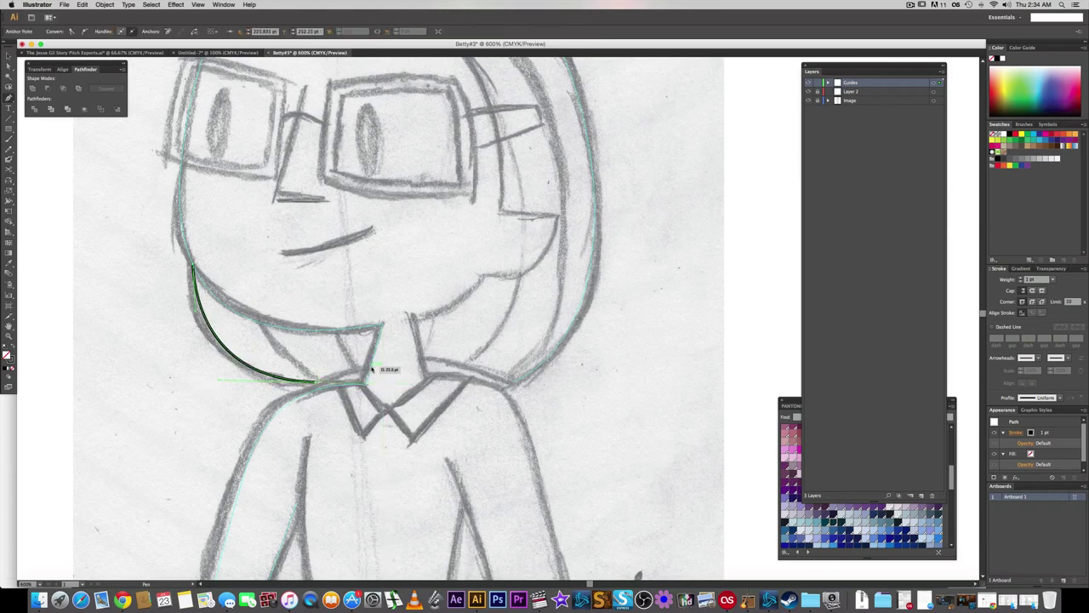
# - Extend the lower hair path in an arc behind the neck to the hair's lower-right tip and convert it to a guide
pyautogui.moveTo(514, 384); pyautogui.dragTo(597, 432)
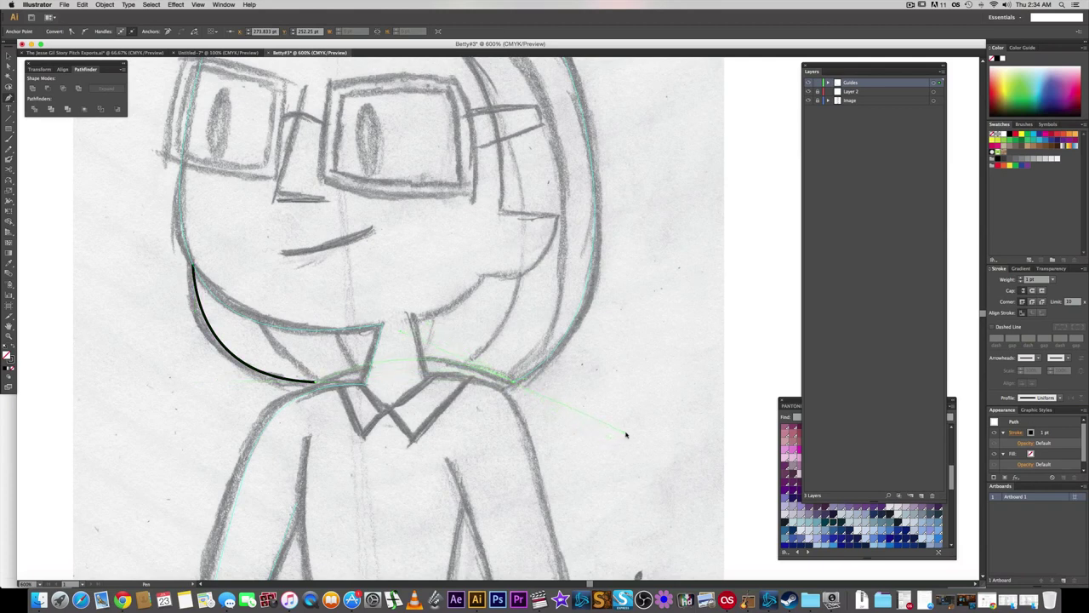
pyautogui.moveTo(628, 435); pyautogui.dragTo(628, 434)
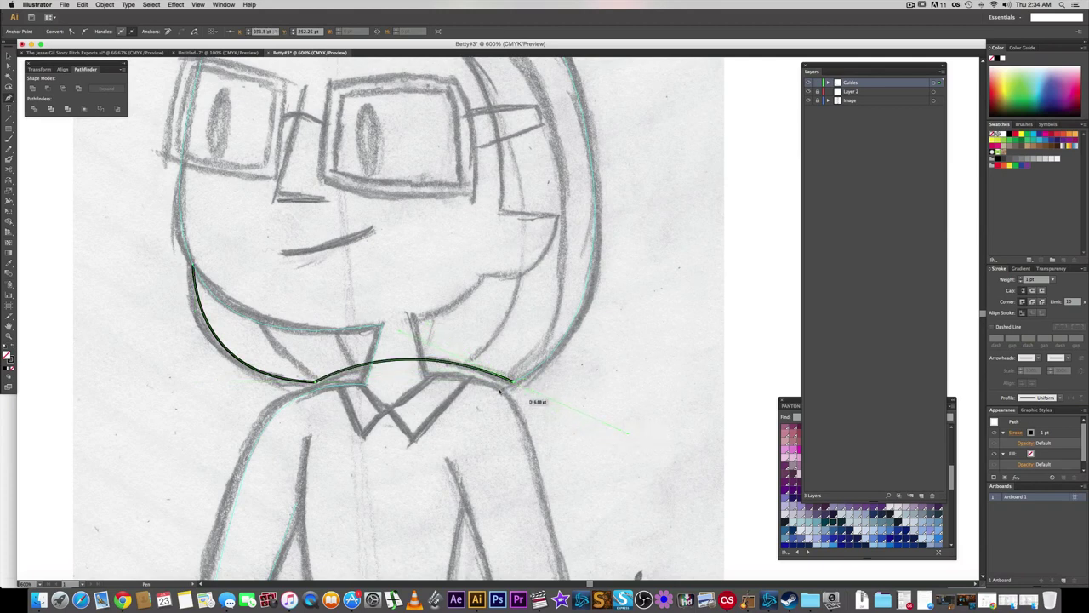
pyautogui.rightClick(459, 367)
pyautogui.click(504, 459)
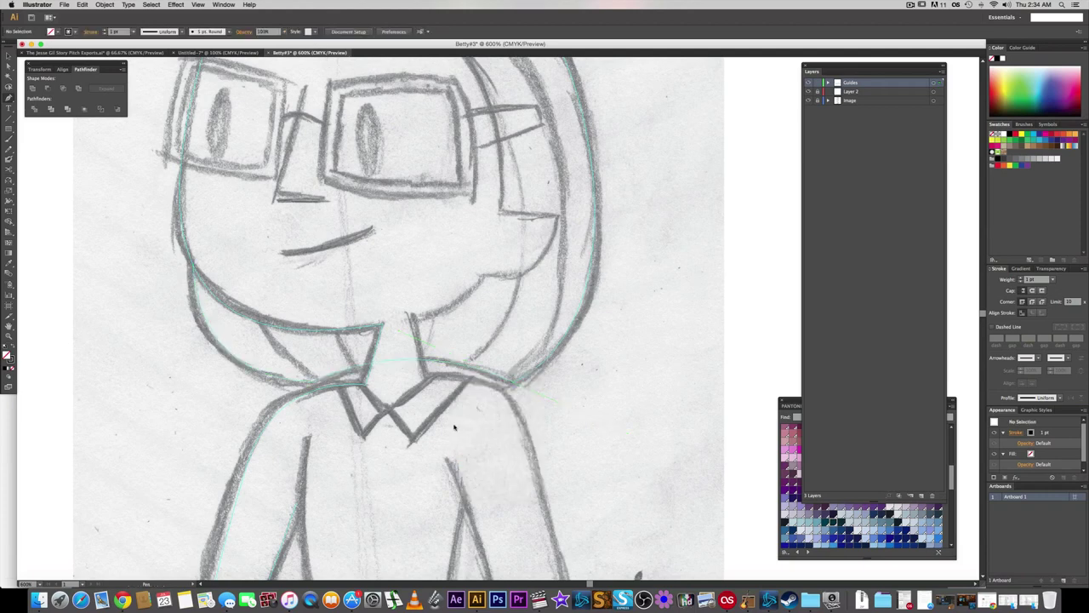
# - Draw a Pen path down the neck's right edge to the collar and curve it over the right shoulder to the upper arm
pyautogui.moveTo(378, 375); pyautogui.dragTo(371, 426)
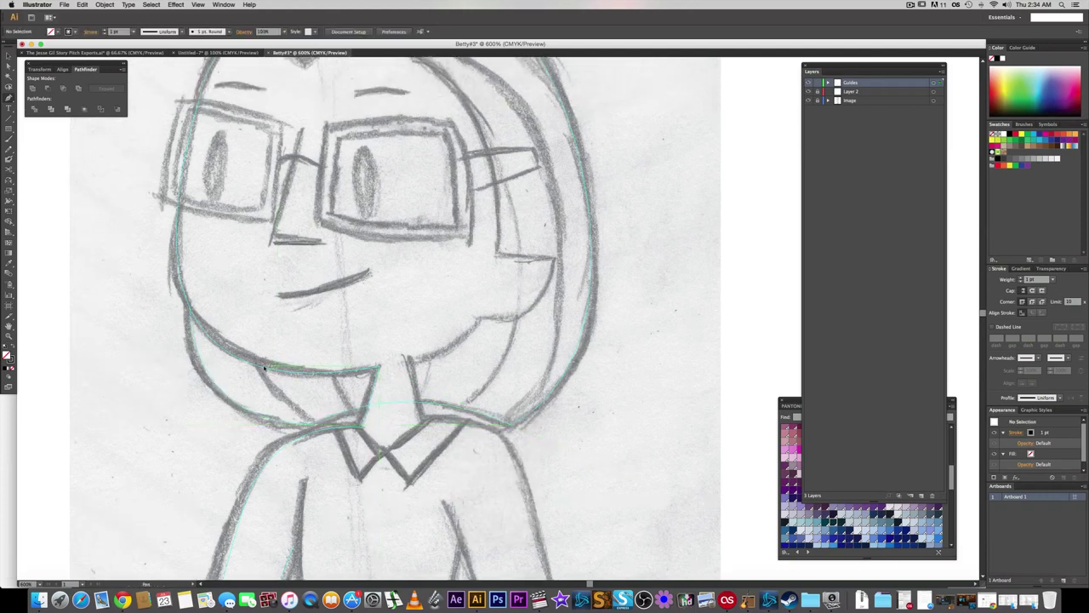
pyautogui.moveTo(439, 393); pyautogui.dragTo(399, 408)
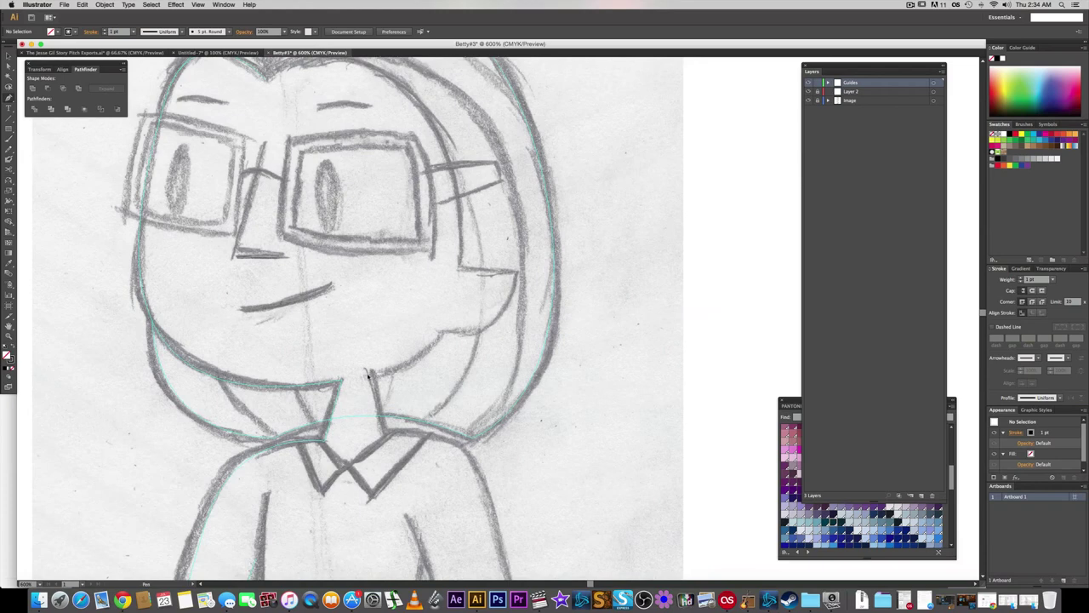
pyautogui.click(368, 376)
pyautogui.click(383, 434)
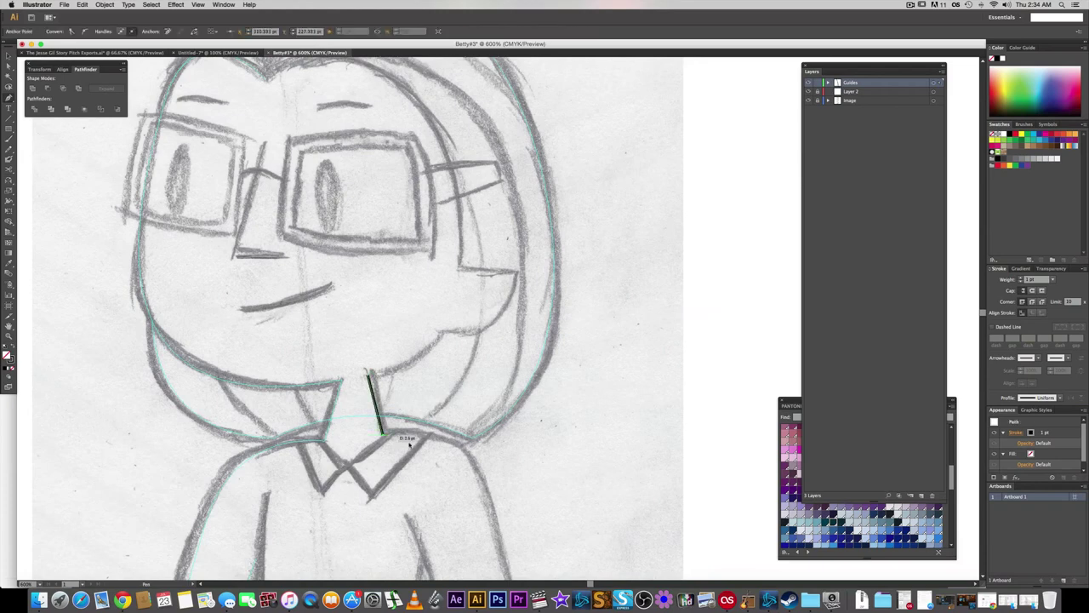
pyautogui.scroll(-1, 428, 449)
pyautogui.moveTo(476, 484)
pyautogui.mouseDown()
pyautogui.moveTo(462, 426)
pyautogui.moveTo(467, 469)
pyautogui.mouseUp()
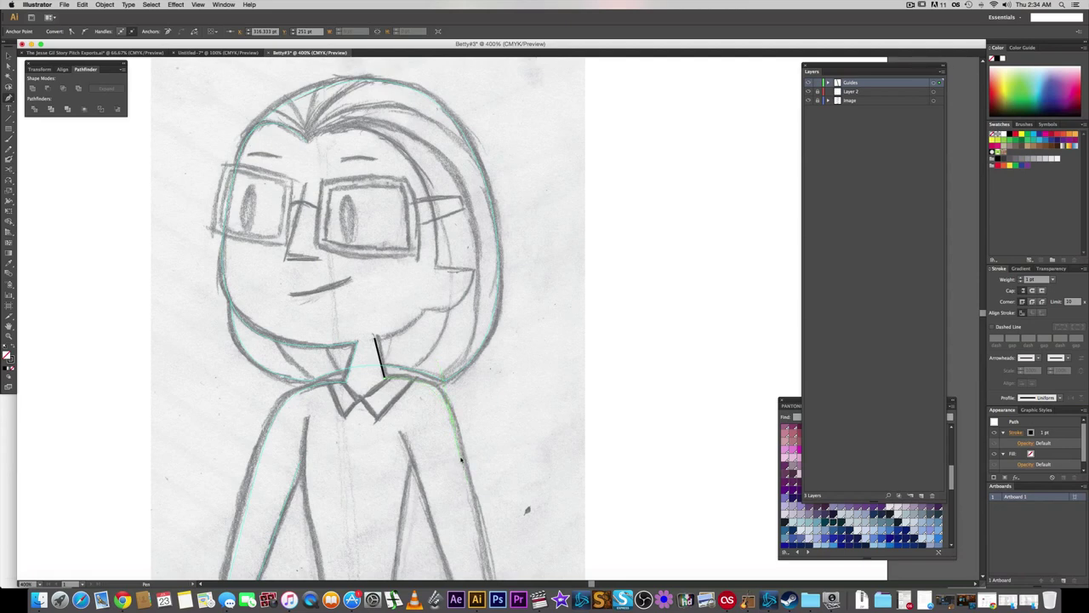
pyautogui.moveTo(461, 459); pyautogui.dragTo(462, 460)
pyautogui.scroll(-5, 464, 461)
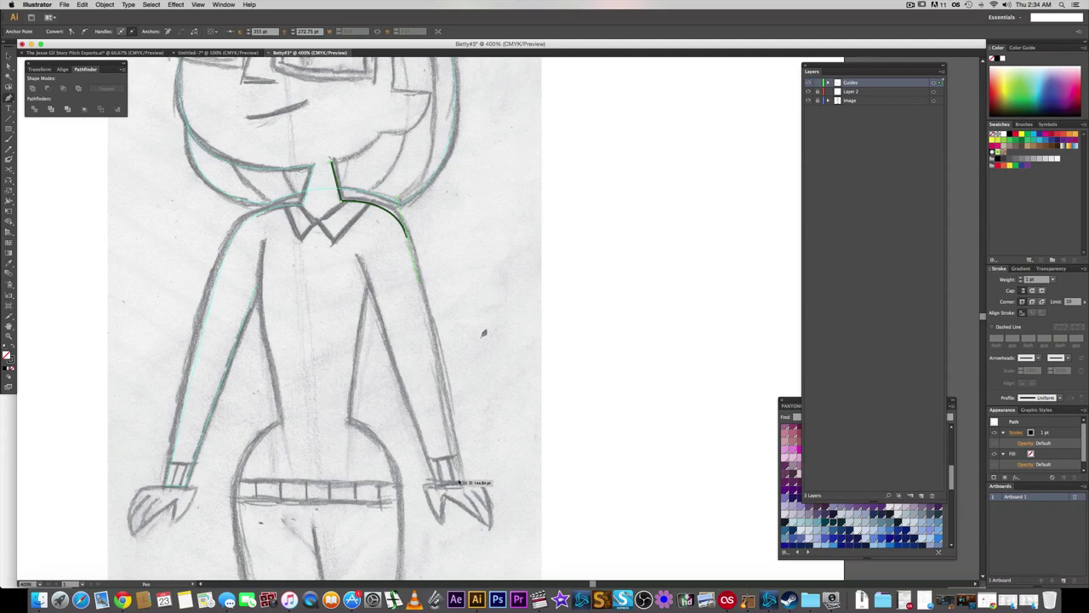
# - Continue the path down the right outer arm, across the cuff and up the inner arm past the armpit, and convert it to a guide
pyautogui.click(460, 481)
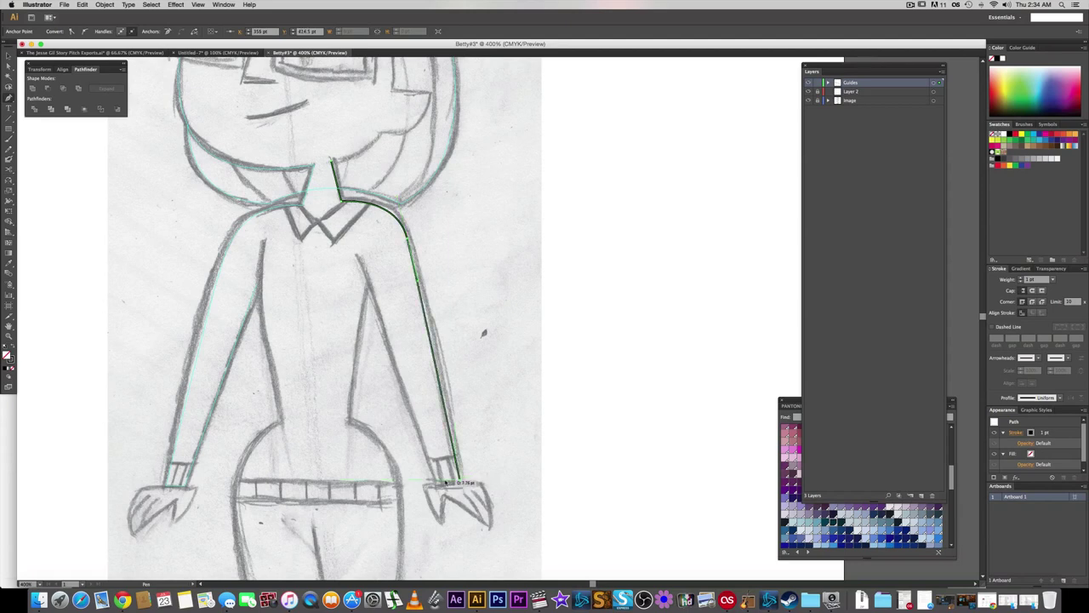
pyautogui.click(437, 480)
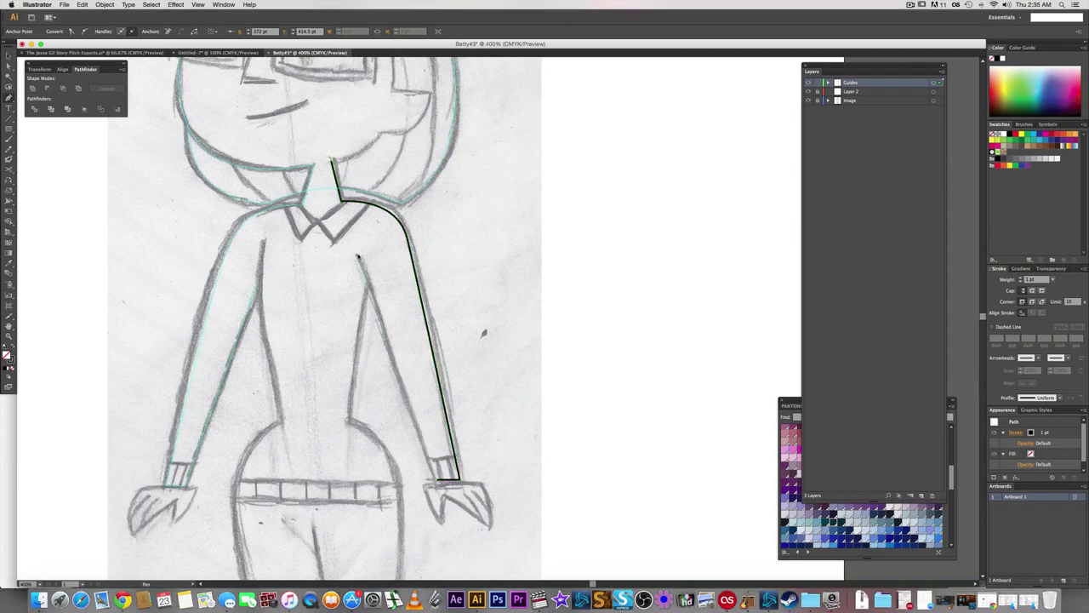
pyautogui.click(359, 255)
pyautogui.rightClick(380, 312)
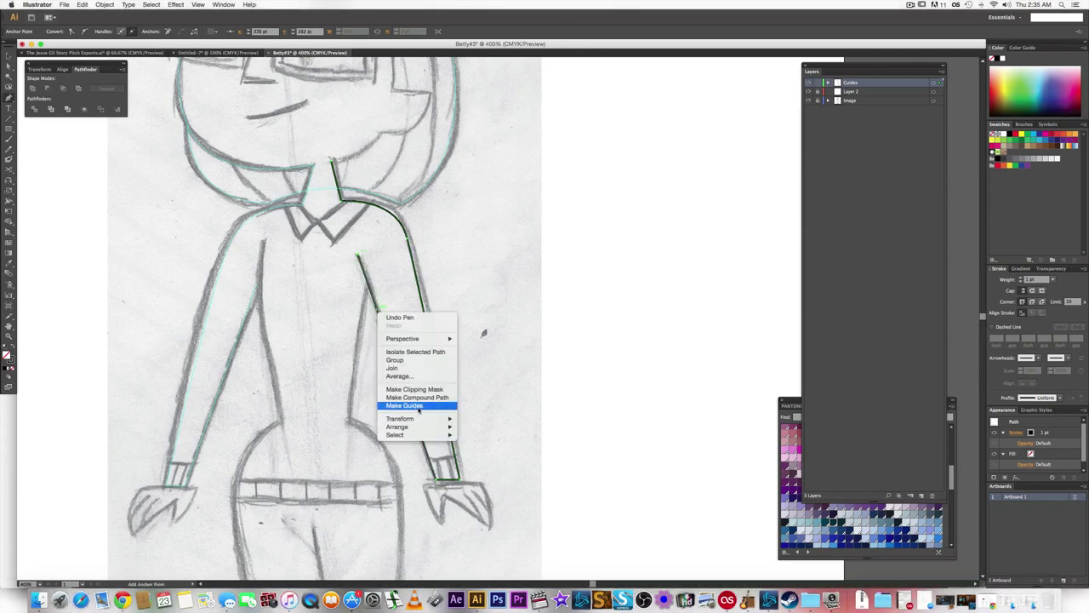
pyautogui.click(415, 406)
# - Trace the right jawline from the top of the neck up to the base of the ear and convert the curve to a guide
pyautogui.moveTo(409, 290); pyautogui.dragTo(418, 373)
pyautogui.moveTo(397, 268); pyautogui.dragTo(418, 379)
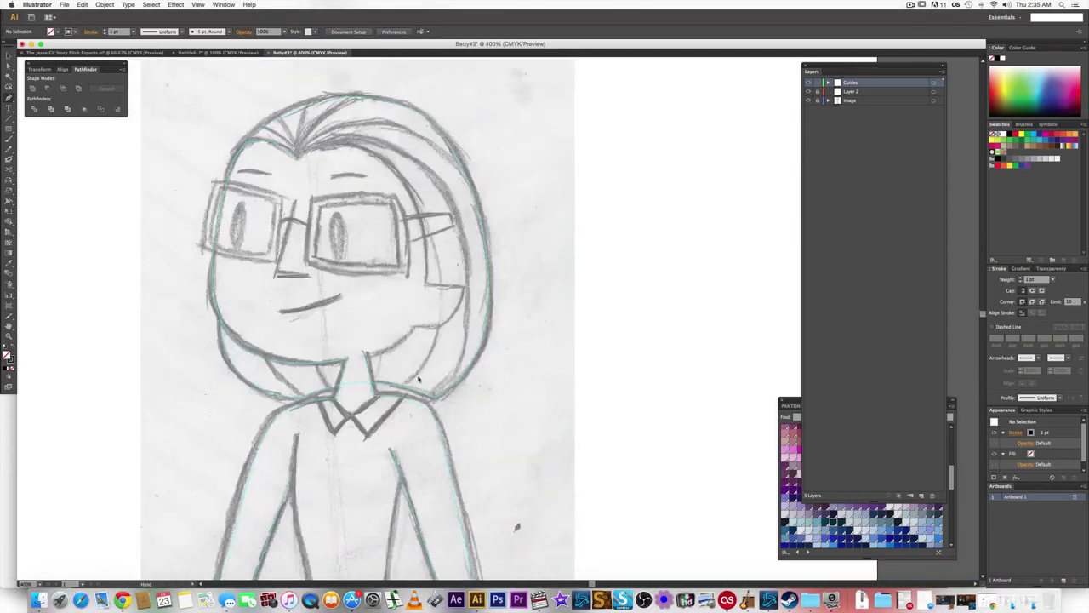
pyautogui.press('alt')
pyautogui.scroll(2, 418, 337)
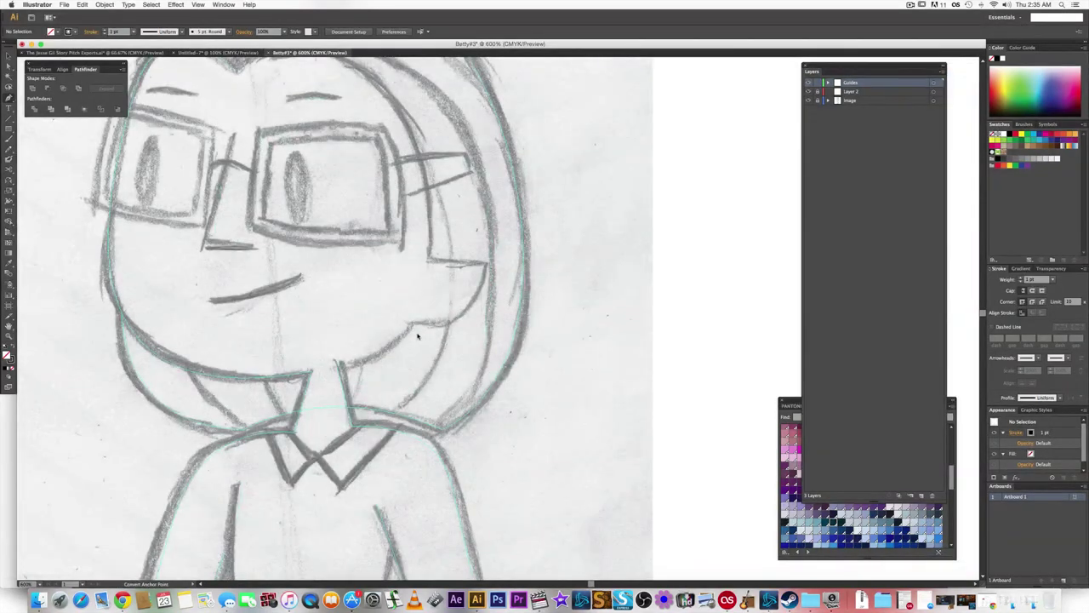
pyautogui.click(338, 366)
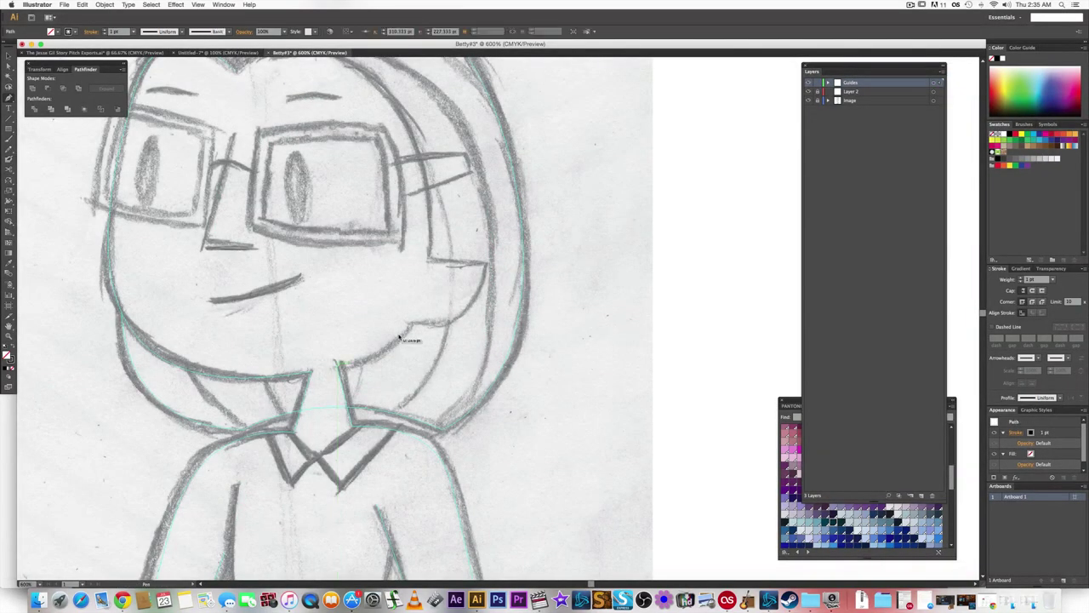
pyautogui.moveTo(411, 325); pyautogui.dragTo(410, 325)
pyautogui.rightClick(402, 340)
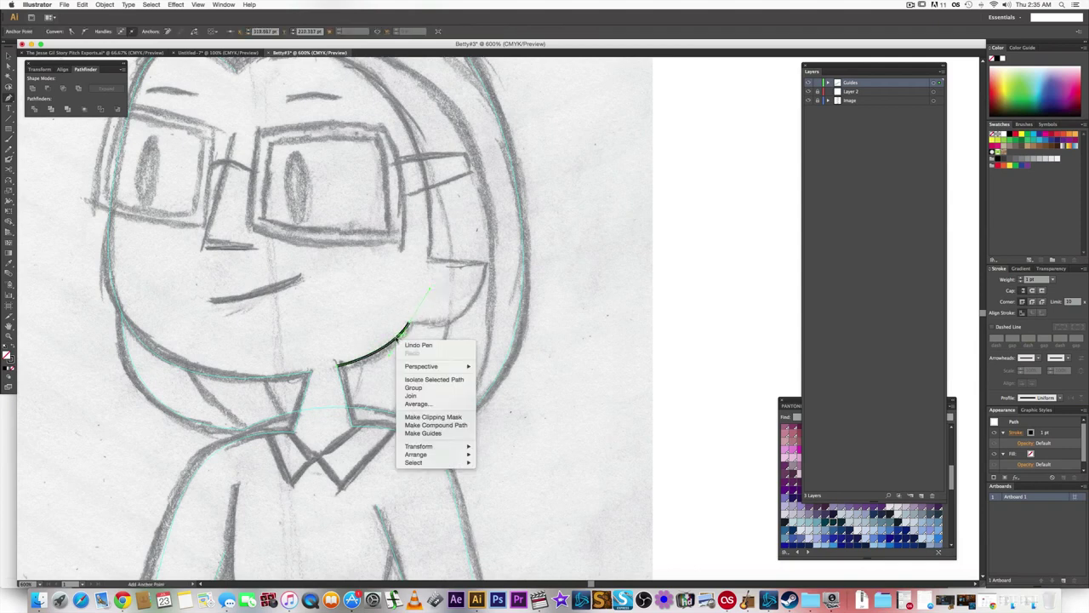
pyautogui.click(426, 433)
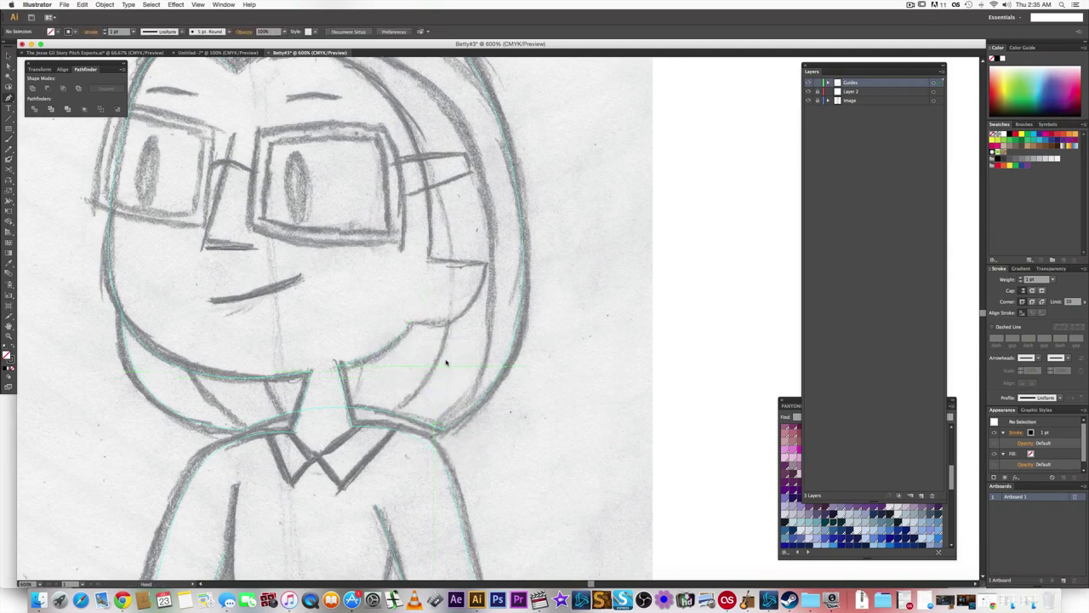
# - Trace the right hairline with the Pen tool from the center peak over the forehead down to the inner top corner of the ear
pyautogui.scroll(5, 511, 364)
pyautogui.scroll(2, 254, 196)
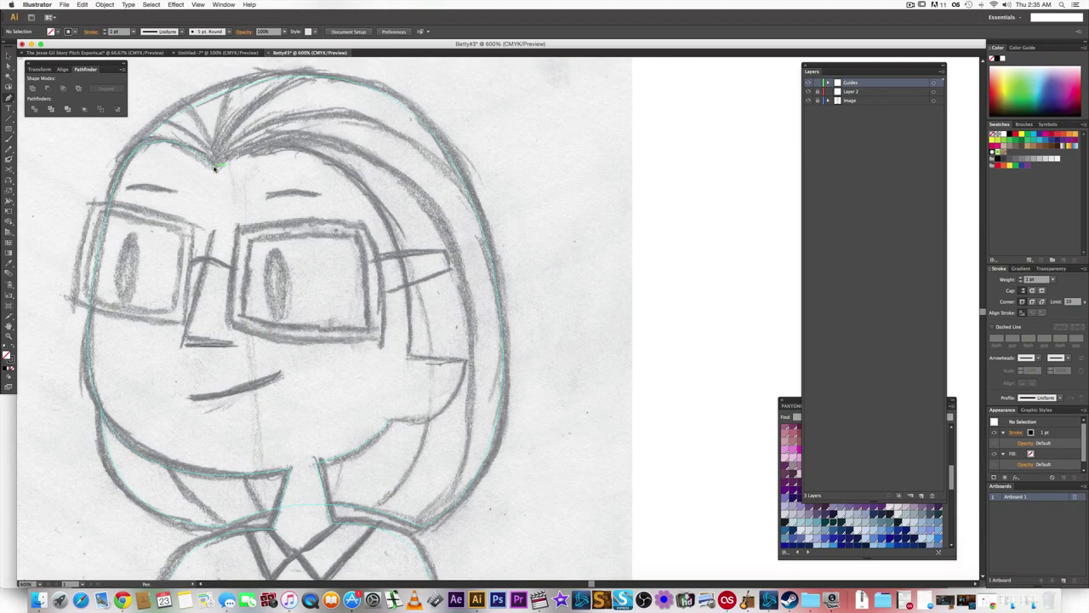
pyautogui.click(257, 139)
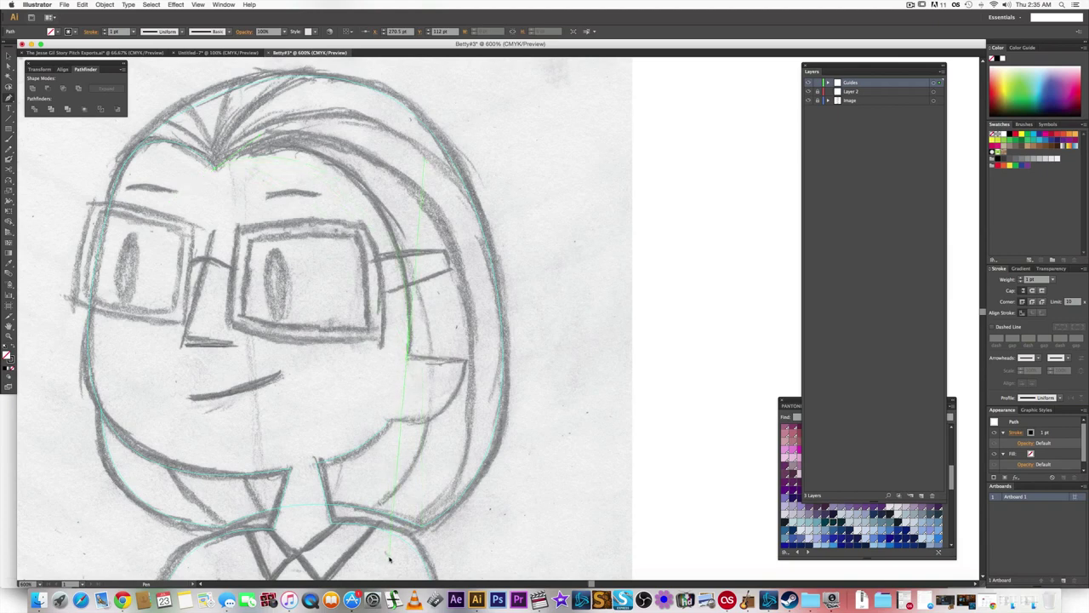
pyautogui.scroll(-3, 390, 575)
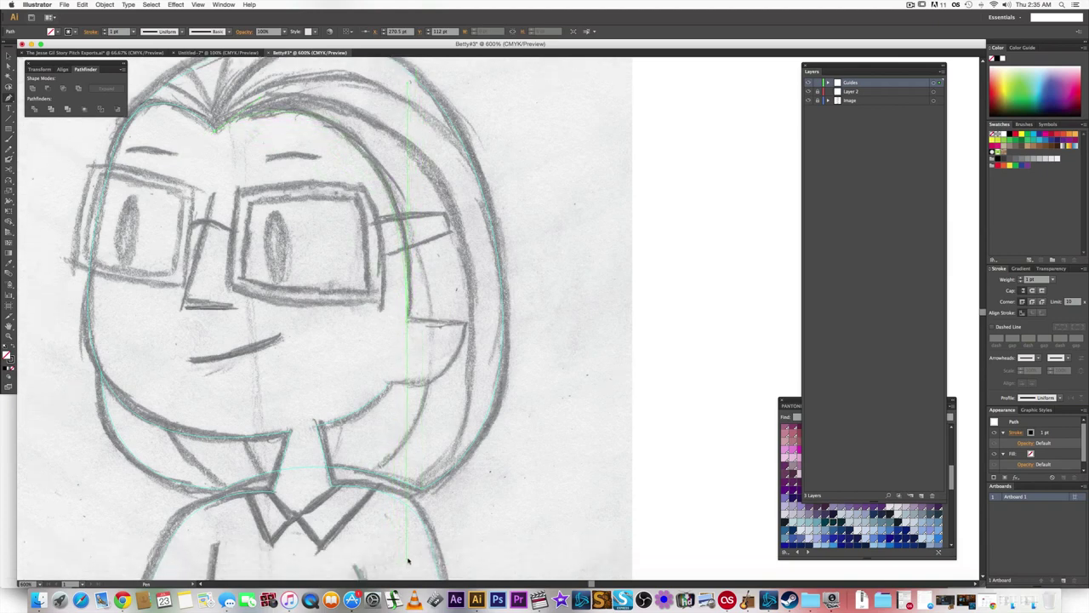
pyautogui.click(407, 321)
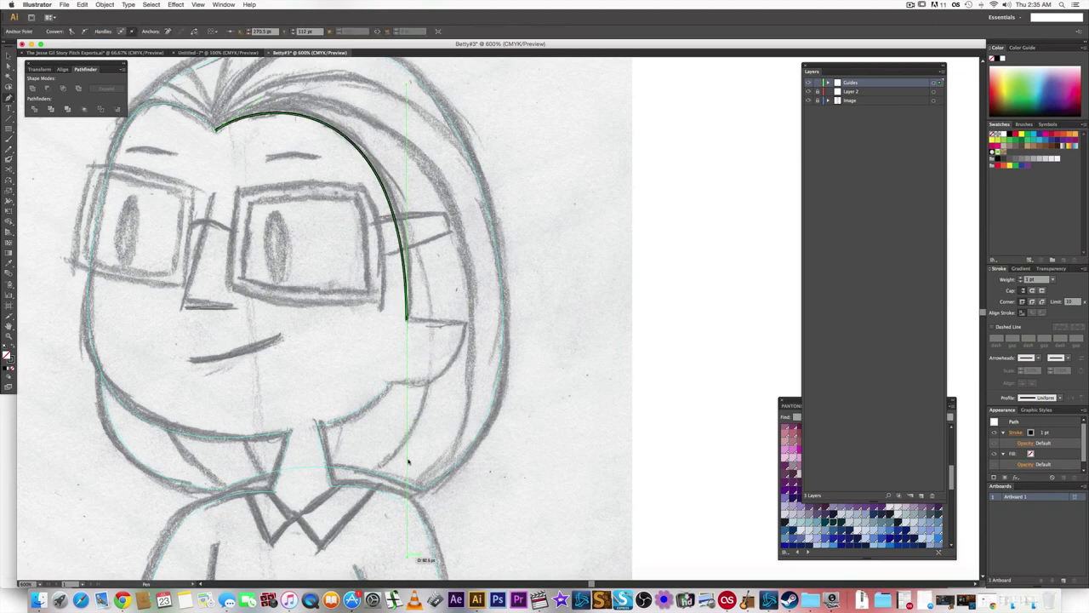
# - Continue the hairline path along the ear's top edge and around its lower curve to the jaw, and convert it to a guide
pyautogui.click(465, 321)
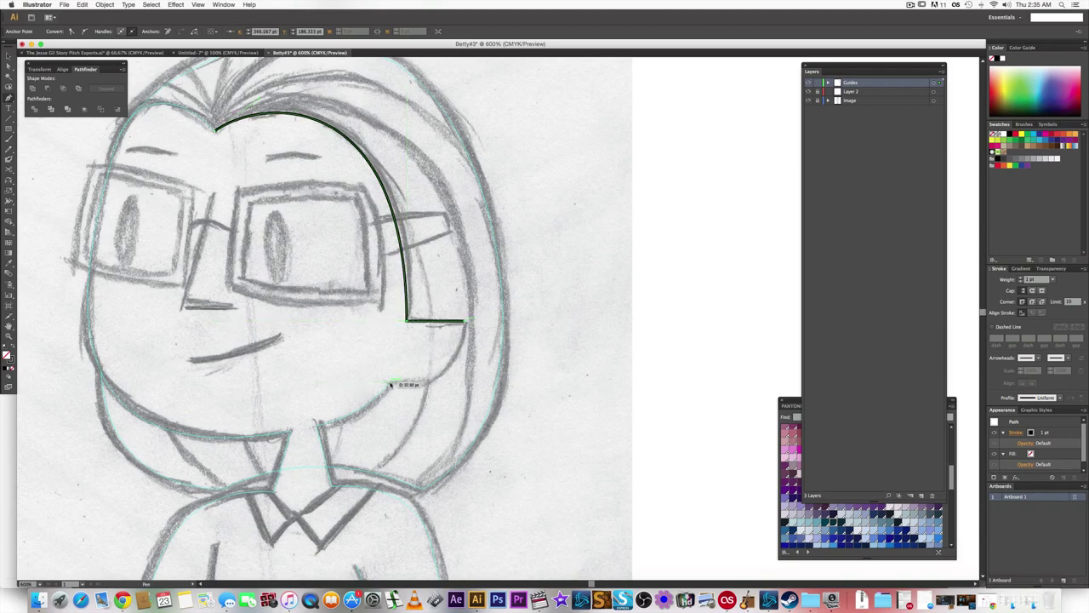
pyautogui.moveTo(391, 384); pyautogui.dragTo(326, 382)
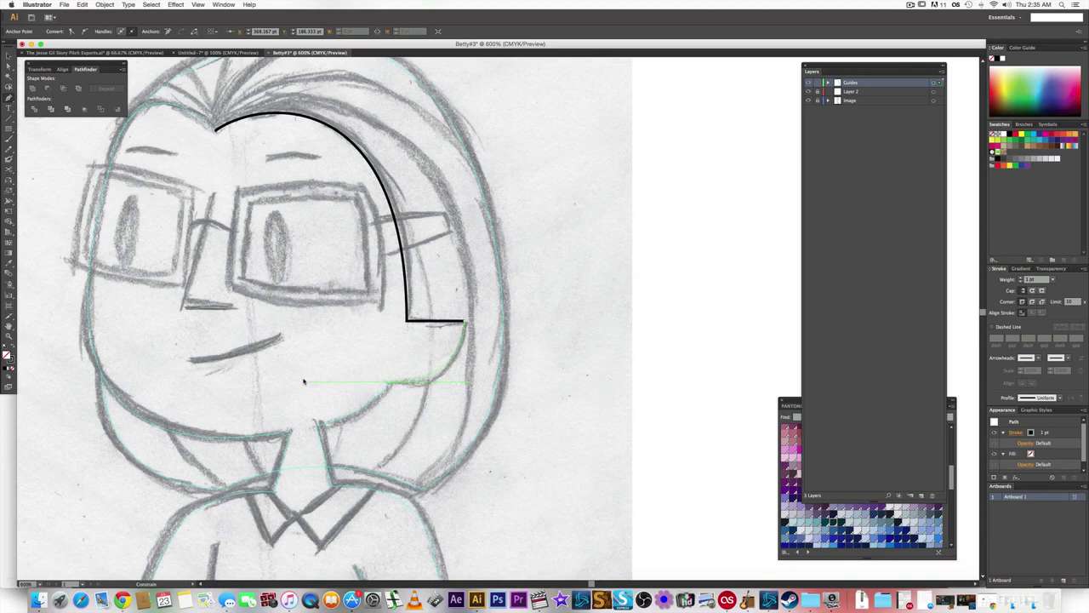
pyautogui.moveTo(304, 382); pyautogui.dragTo(303, 382)
pyautogui.rightClick(417, 381)
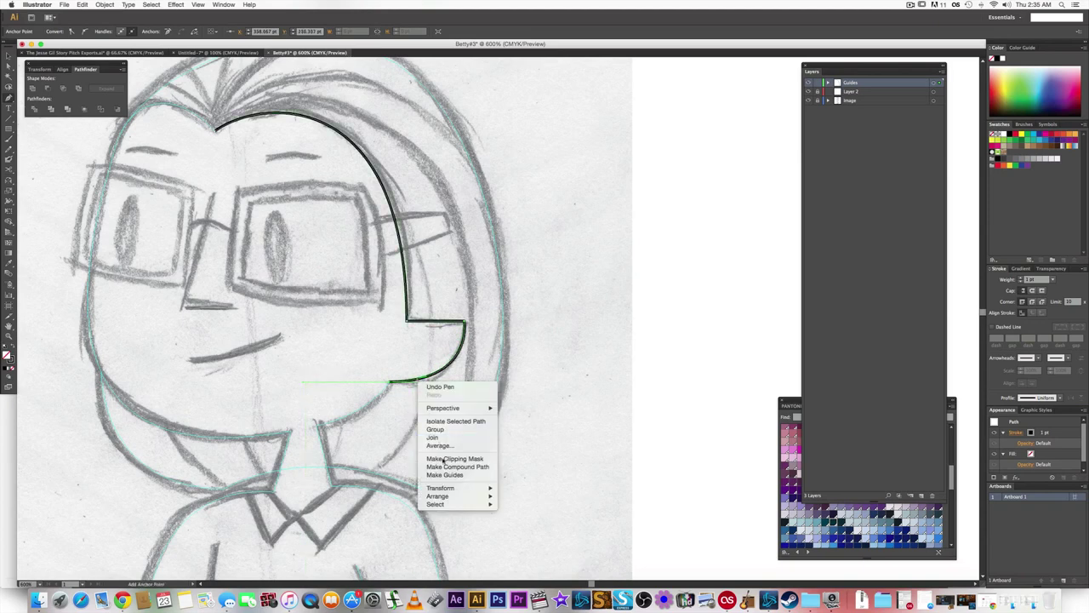
pyautogui.click(446, 475)
# - Draw a closed four-corner Pen path around the outer frame of the left glasses lens
pyautogui.moveTo(446, 331); pyautogui.dragTo(451, 380)
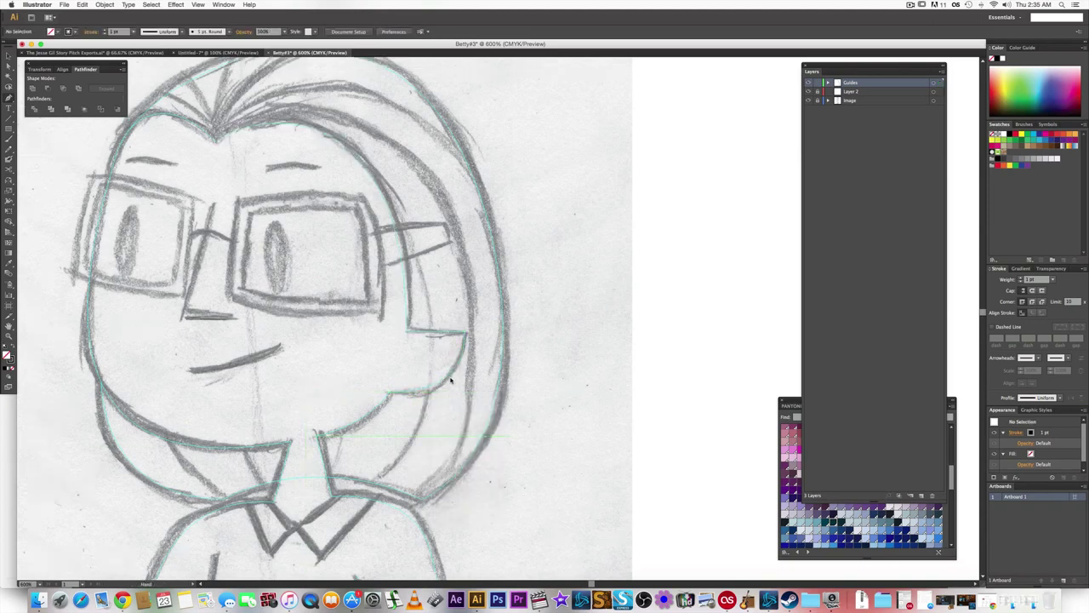
pyautogui.scroll(3, 451, 381)
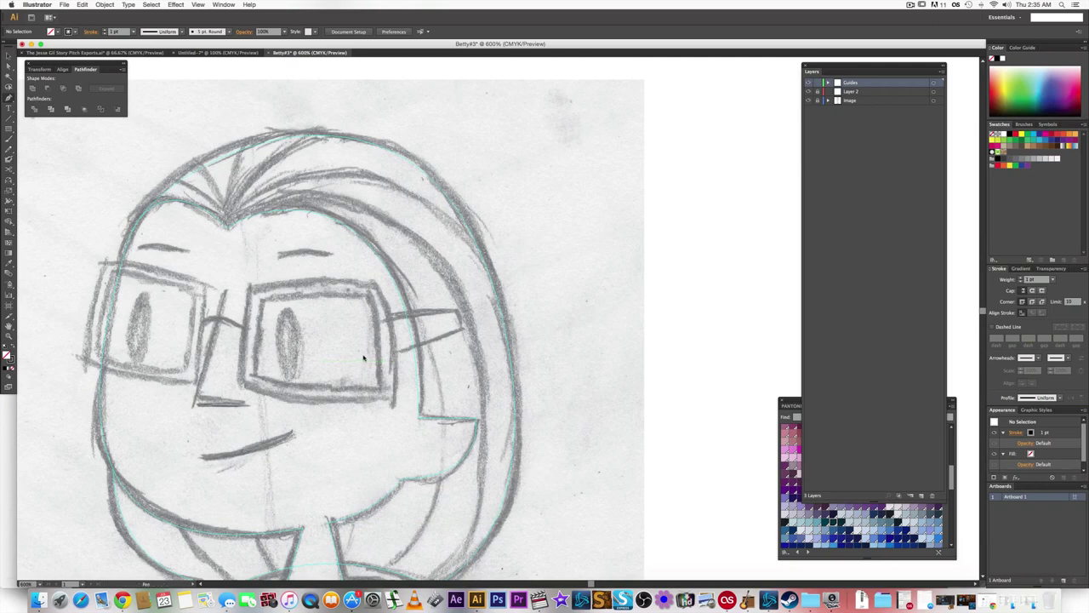
pyautogui.hscroll(-3, 364, 421)
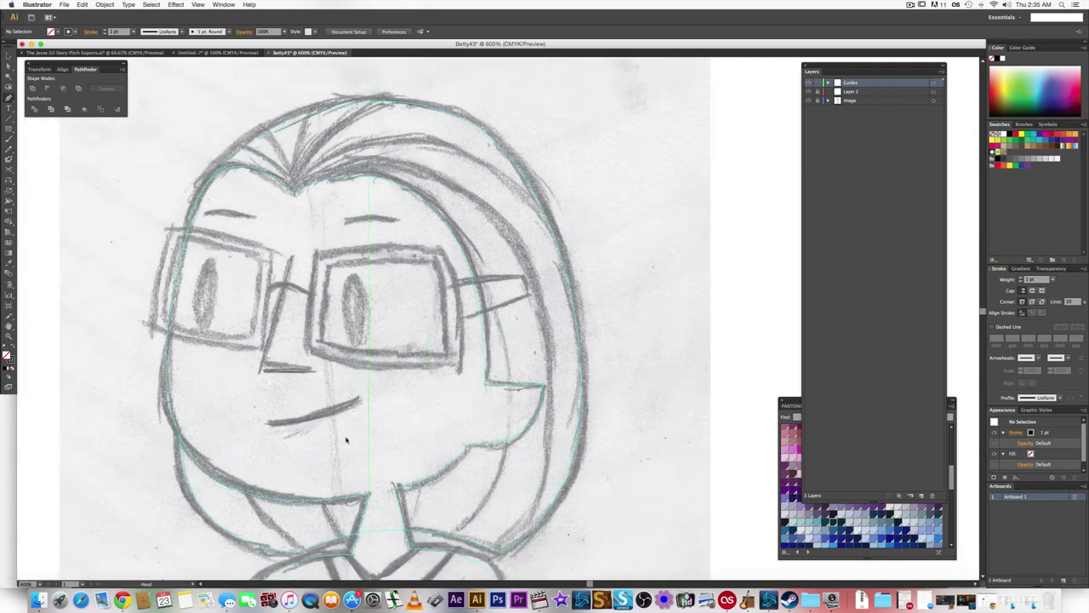
pyautogui.scroll(2, 347, 425)
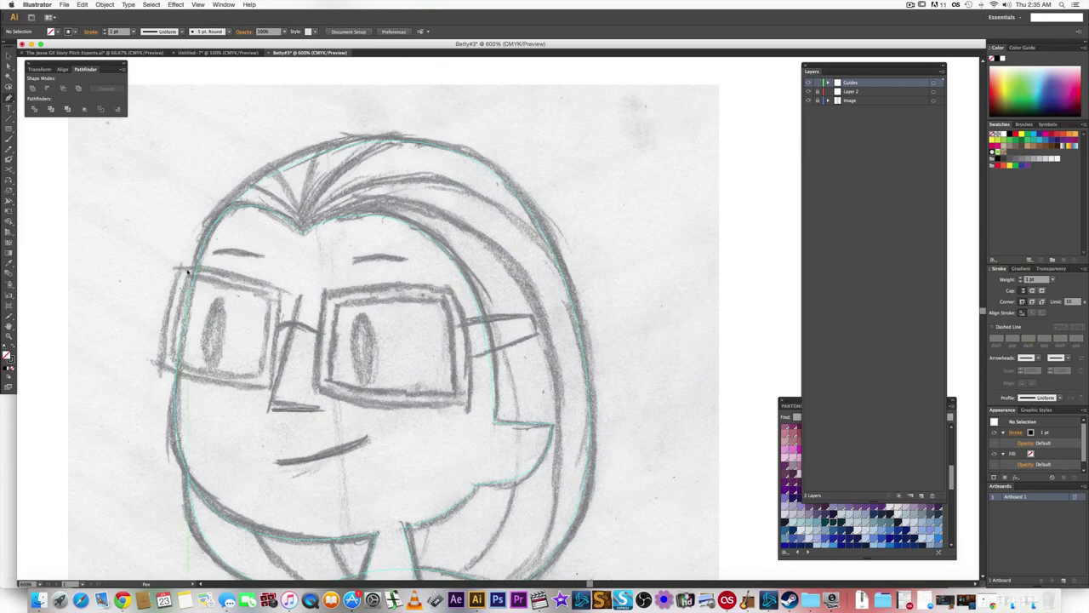
pyautogui.click(281, 292)
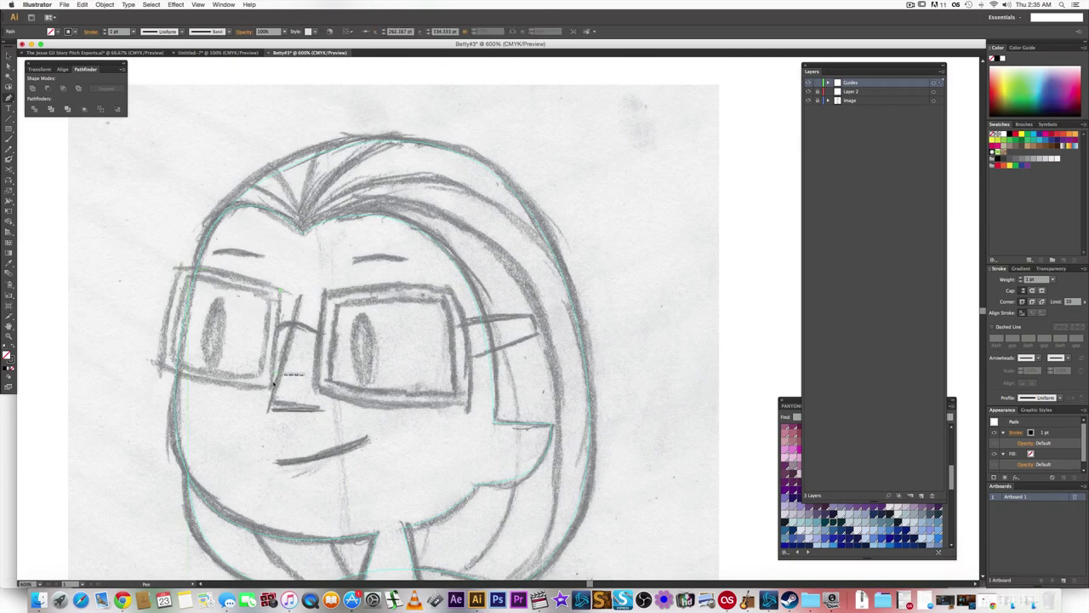
pyautogui.click(271, 388)
pyautogui.click(156, 367)
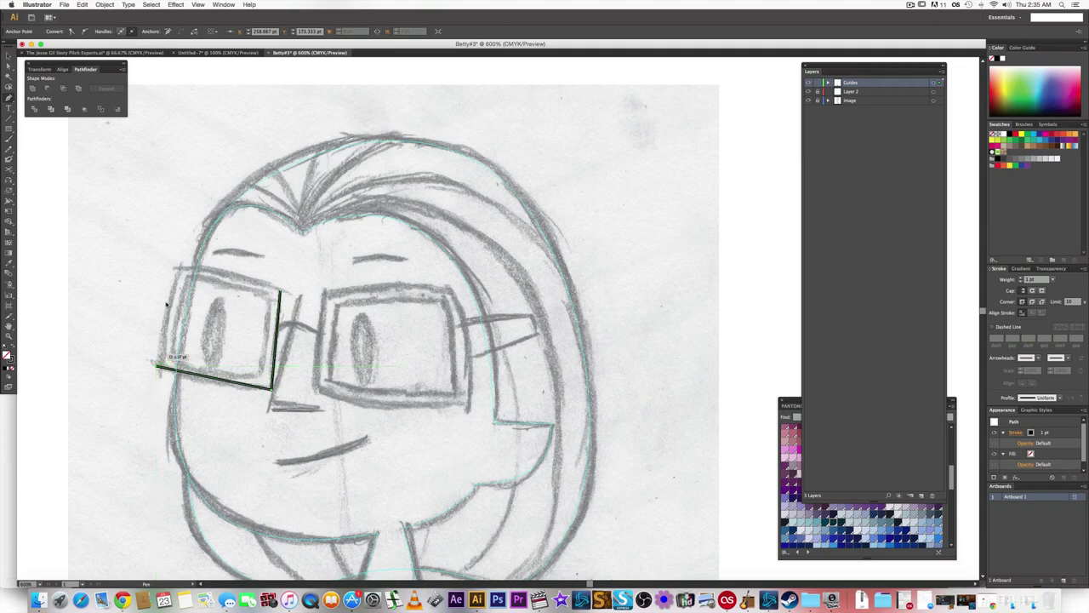
pyautogui.click(177, 268)
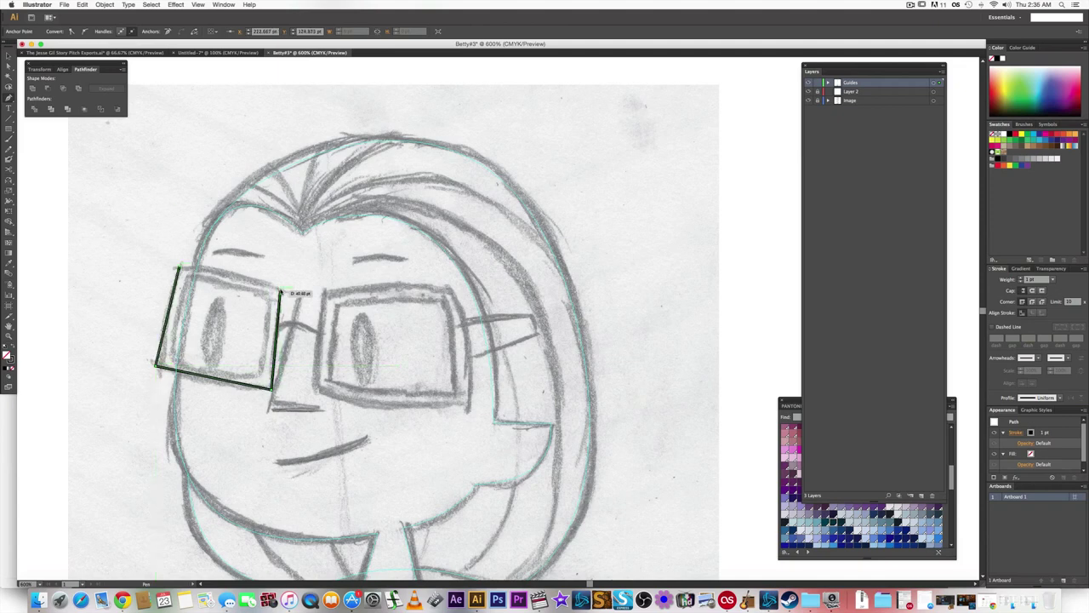
pyautogui.click(281, 292)
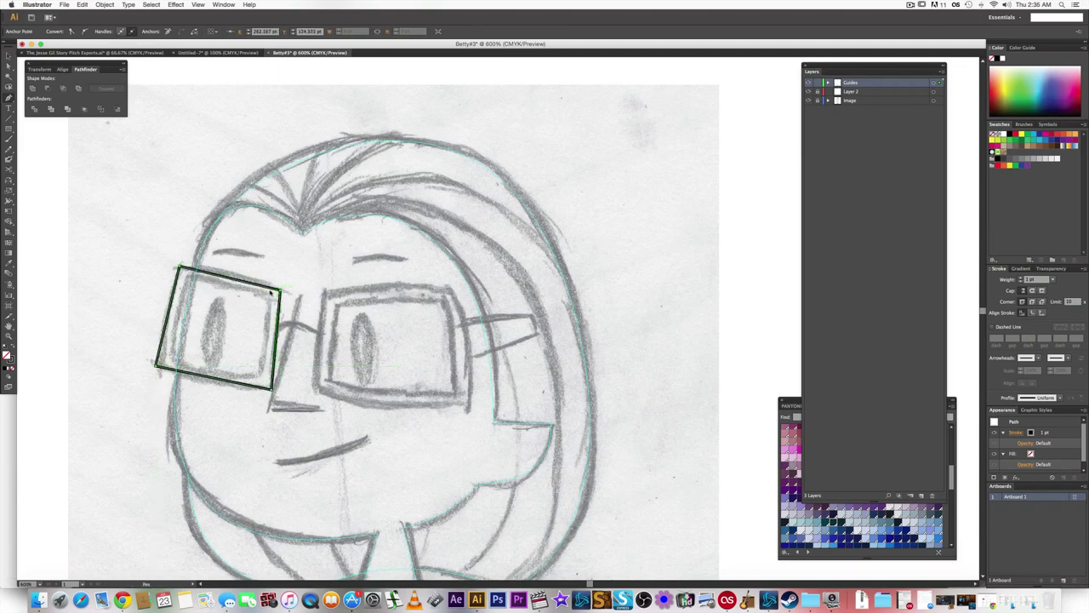
# - Convert the left lens outline to a guide and trace the right lens's outer frame as a closed four-corner guide
pyautogui.rightClick(271, 291)
pyautogui.click(299, 386)
pyautogui.click(324, 292)
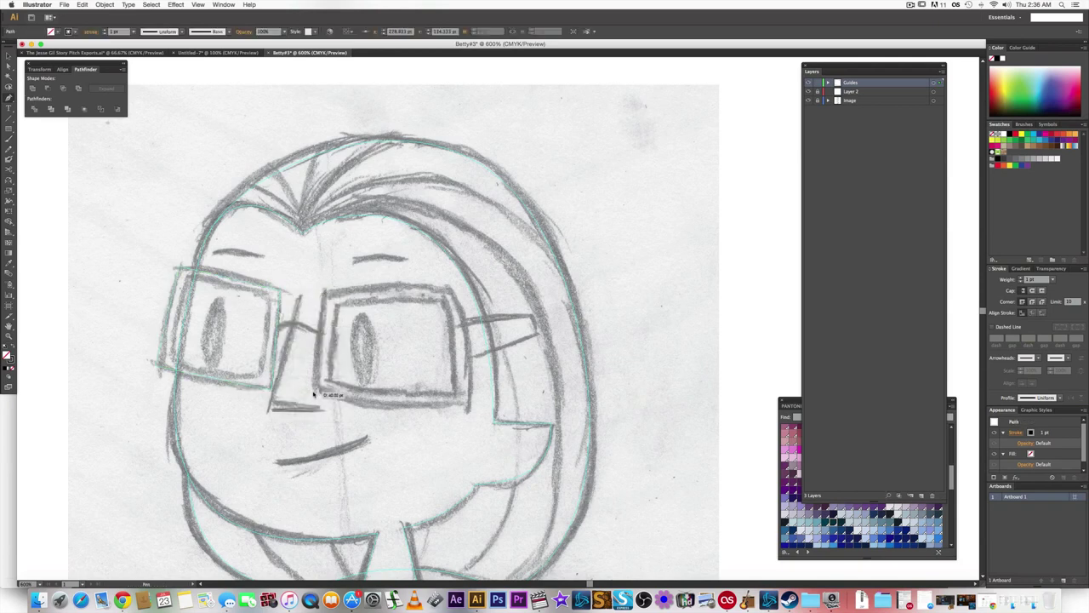
pyautogui.click(314, 393)
pyautogui.click(468, 406)
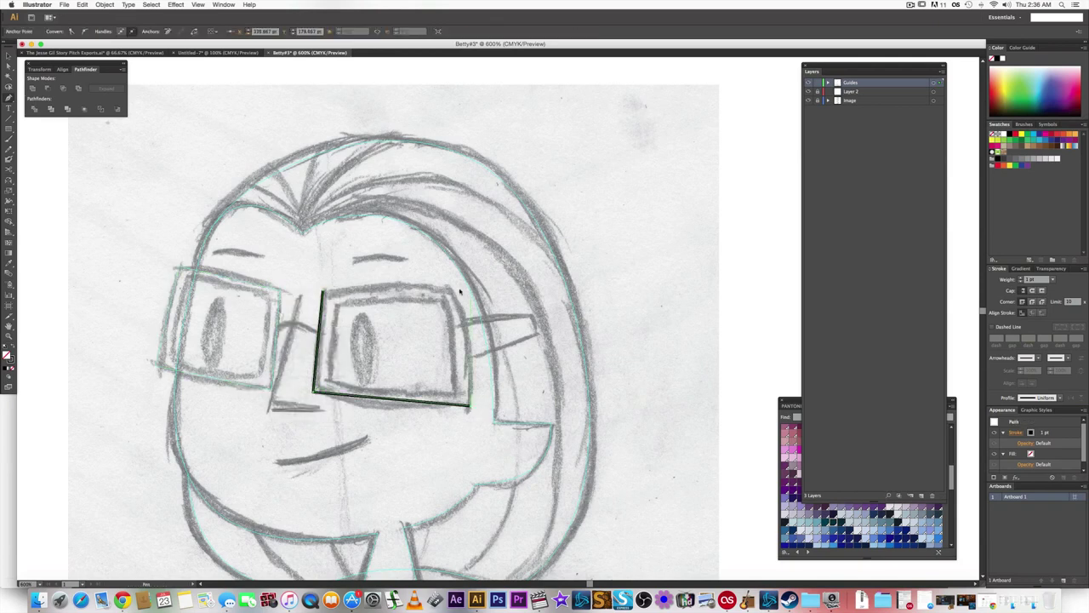
pyautogui.click(451, 289)
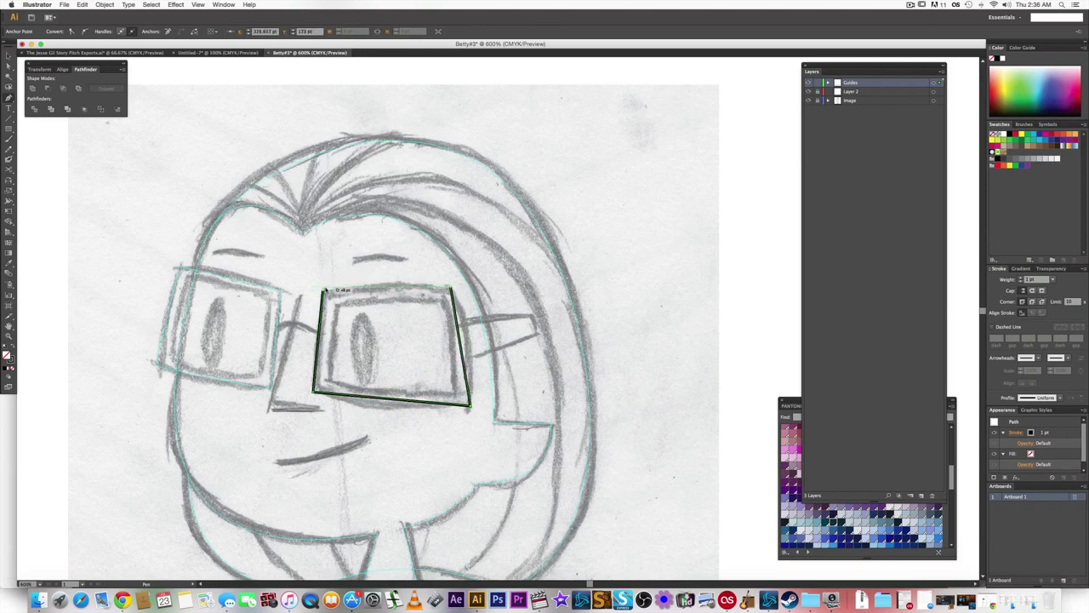
pyautogui.click(323, 292)
pyautogui.rightClick(323, 301)
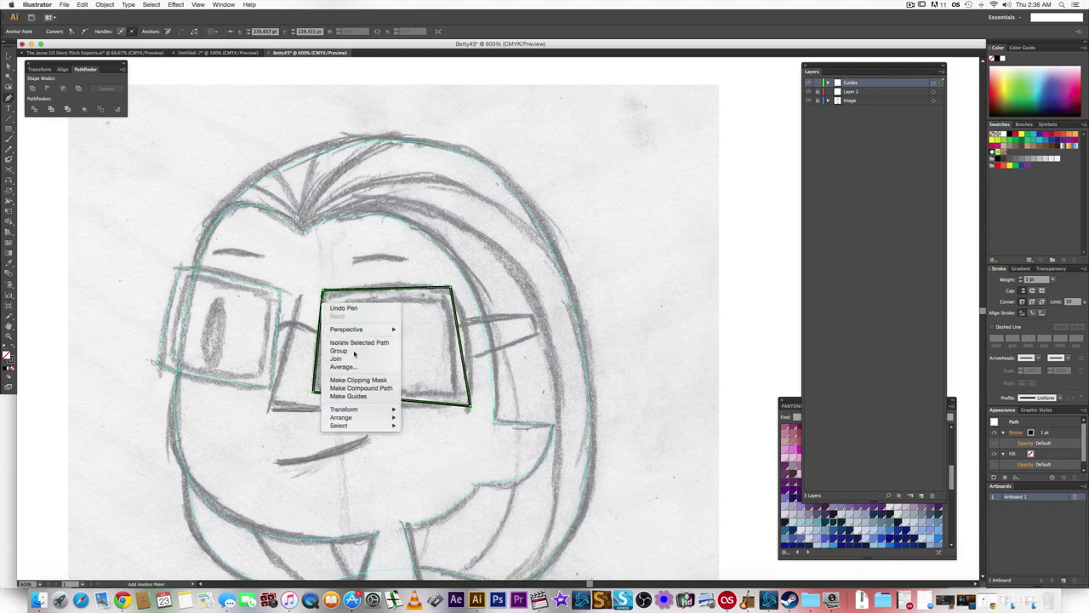
pyautogui.click(349, 396)
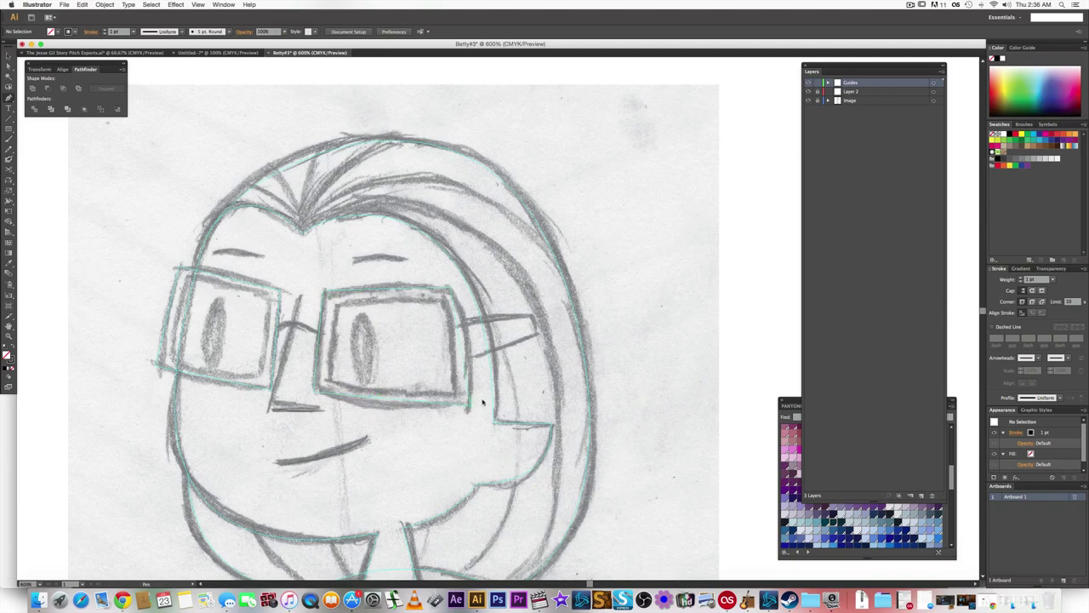
# - Trace the inner edge of the right glasses lens as a closed four-corner Pen path and convert it to a guide
pyautogui.click(336, 306)
pyautogui.click(330, 379)
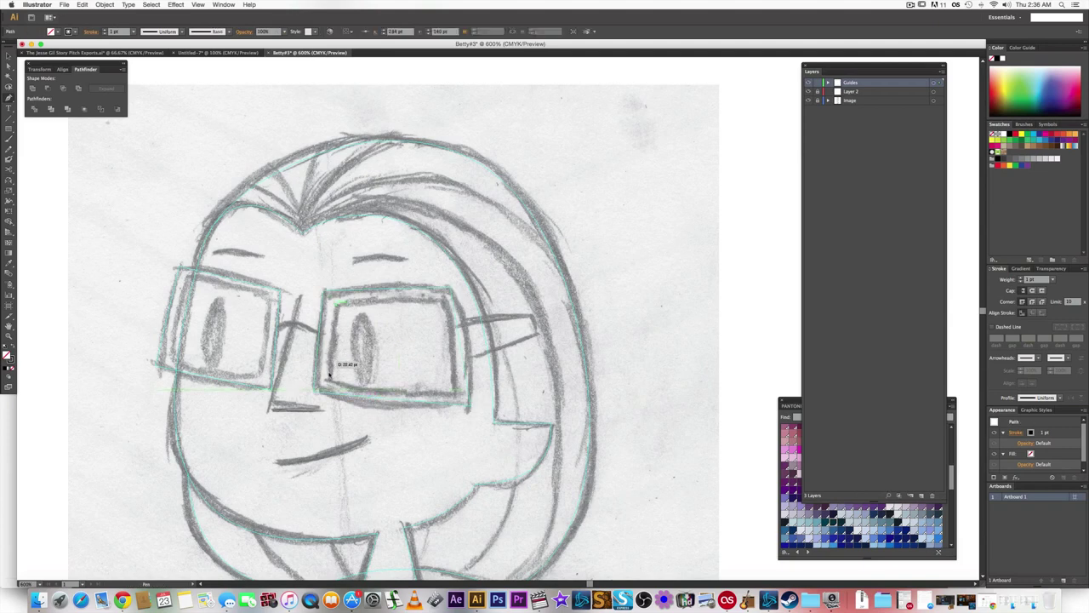
pyautogui.click(457, 394)
pyautogui.click(444, 301)
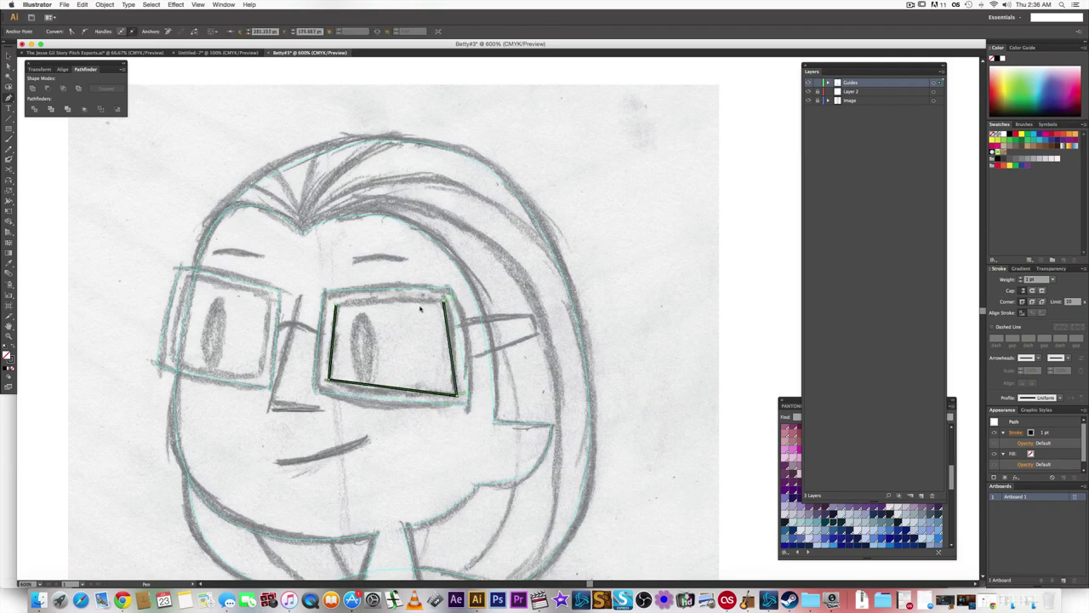
pyautogui.click(336, 306)
pyautogui.rightClick(337, 310)
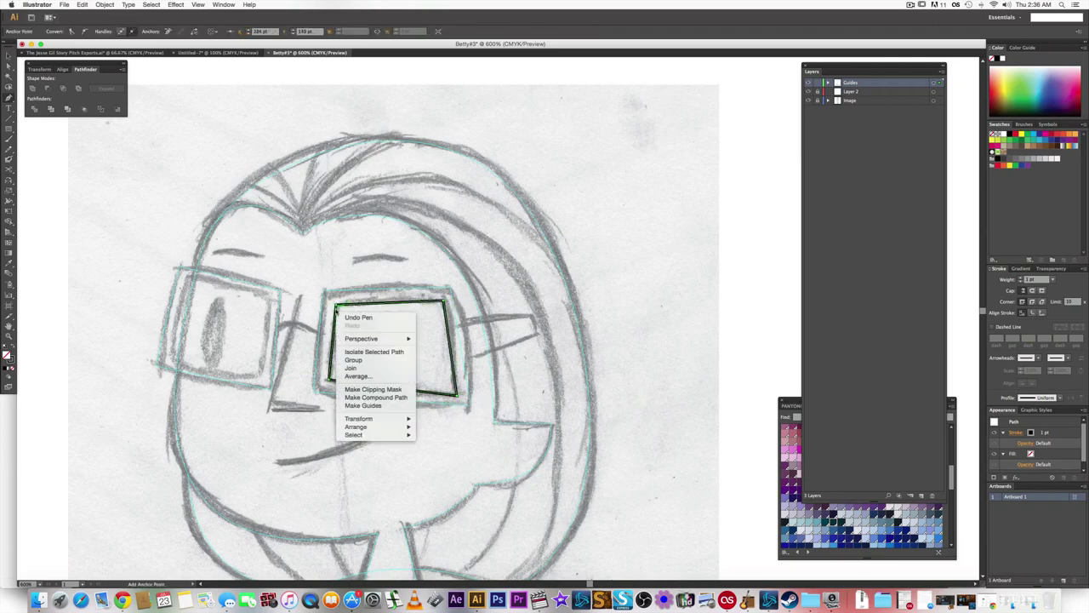
pyautogui.click(362, 405)
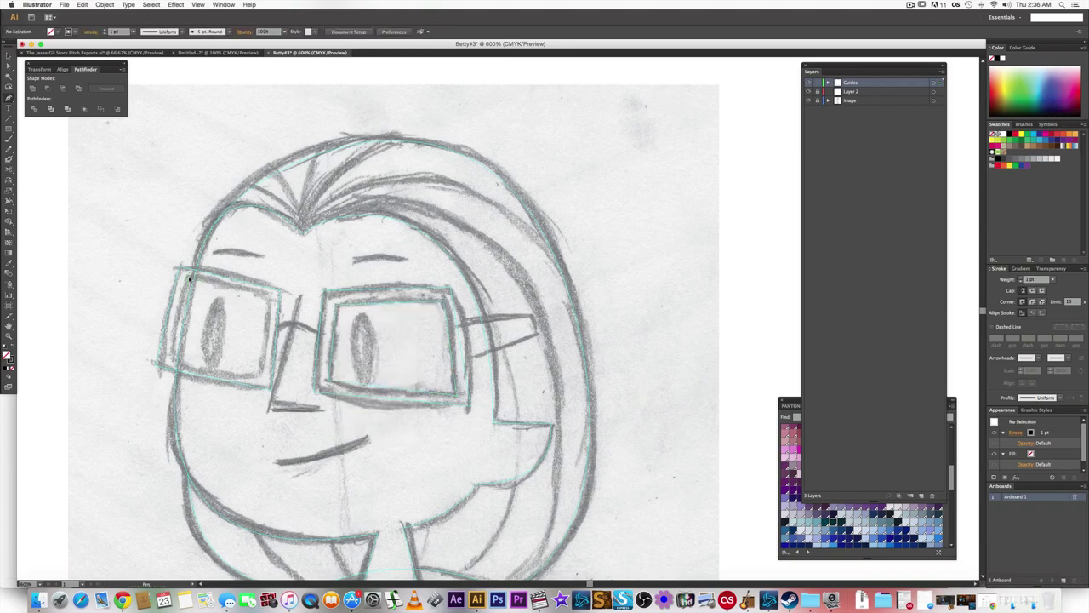
# - Trace the inner edge of the left glasses lens as a closed four-corner Pen path and convert it to a guide
pyautogui.click(189, 275)
pyautogui.click(170, 358)
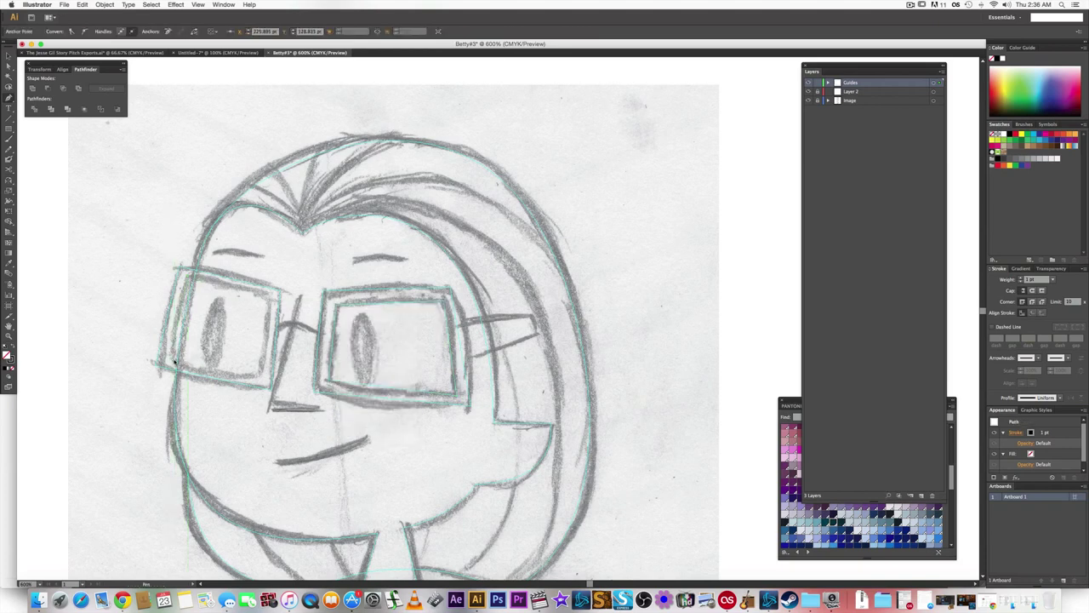
pyautogui.click(260, 376)
pyautogui.click(269, 300)
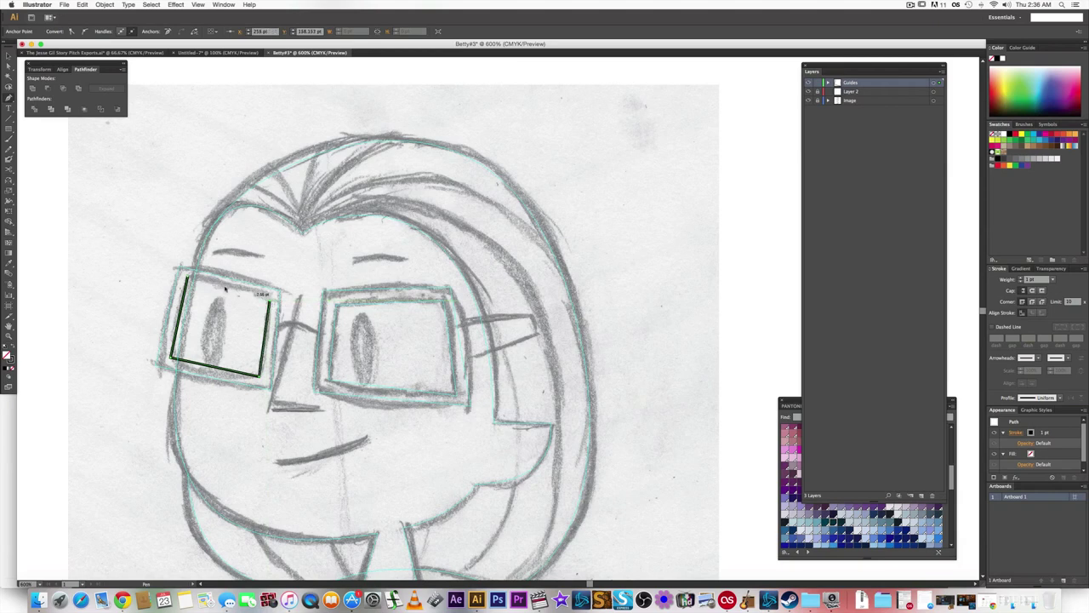
pyautogui.click(187, 275)
pyautogui.rightClick(216, 286)
pyautogui.click(243, 381)
# - Draw a closed Pen path around the glasses' temple arm beside the right lens and convert it to a guide
pyautogui.hscroll(3, 527, 453)
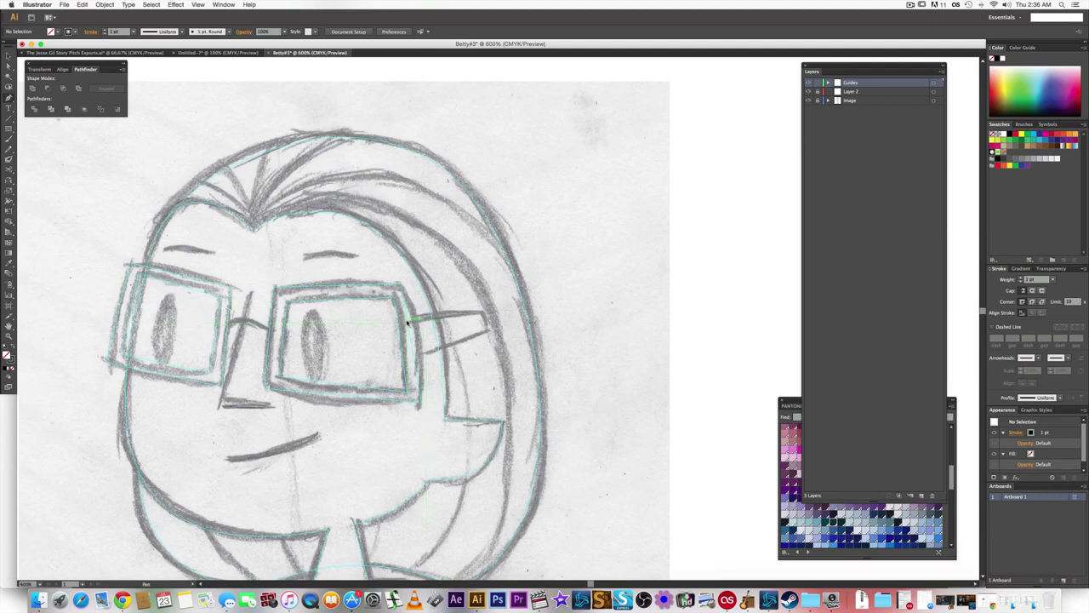
pyautogui.click(409, 320)
pyautogui.moveTo(484, 315); pyautogui.dragTo(488, 330)
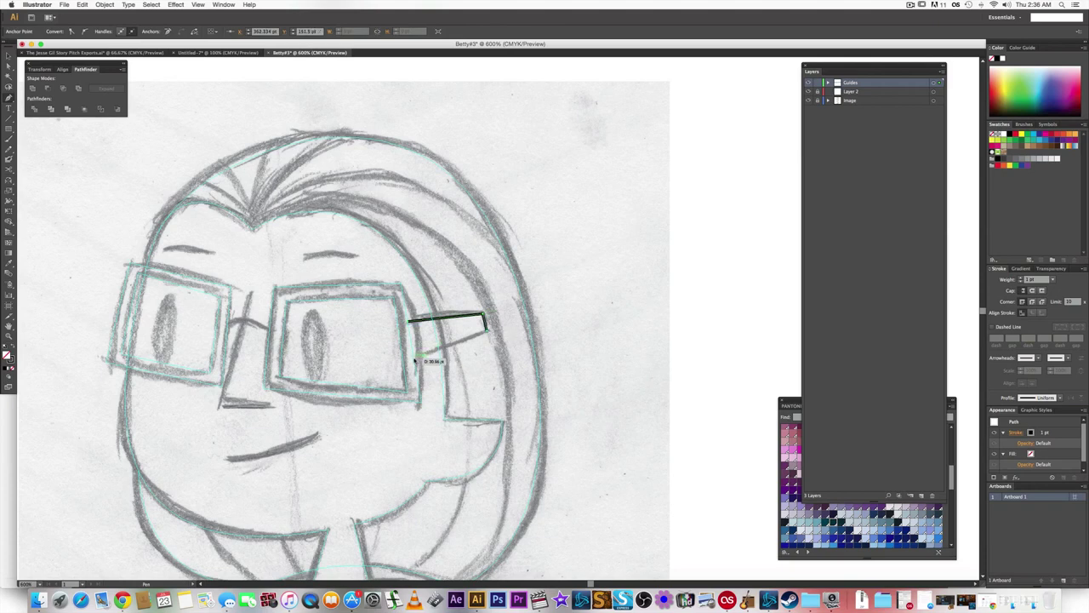
pyautogui.click(413, 358)
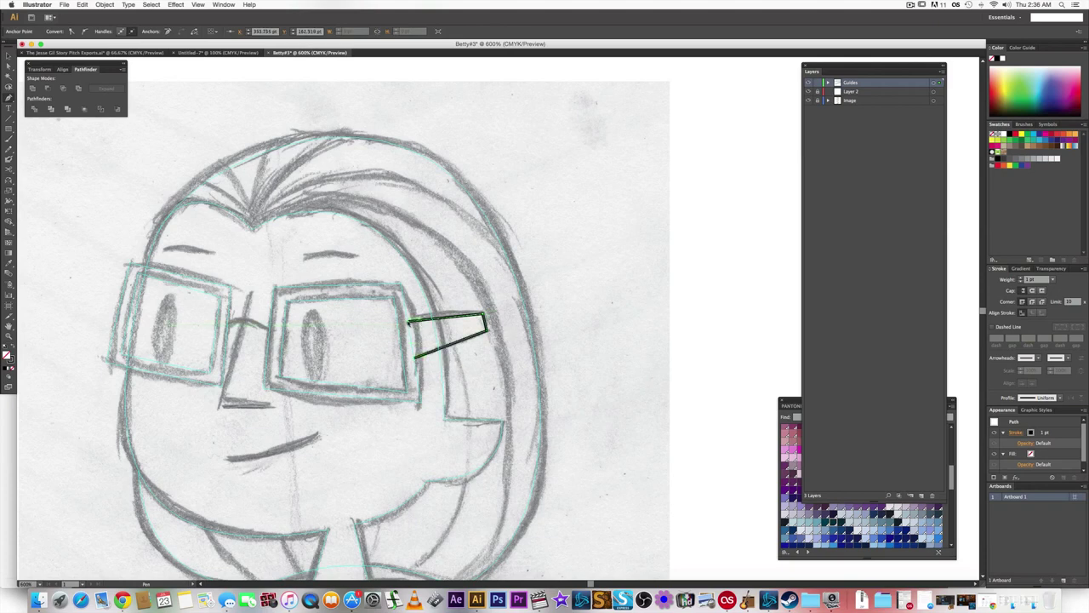
pyautogui.click(409, 321)
pyautogui.rightClick(420, 321)
pyautogui.click(451, 415)
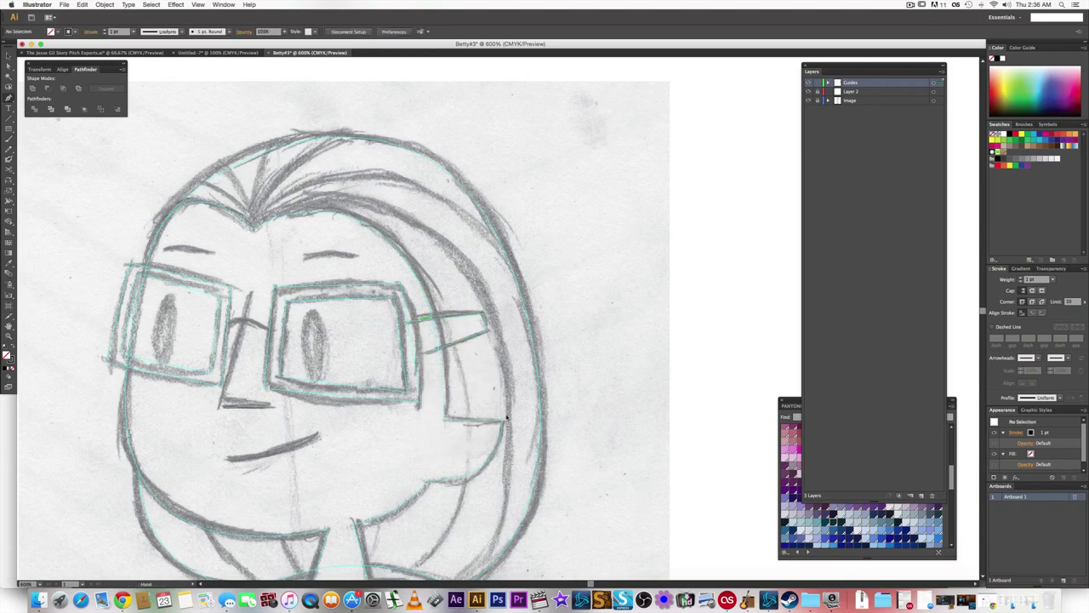
# - Look over the sketch from the hair down to the shoulders to check which lines still lack guides
pyautogui.moveTo(498, 381); pyautogui.dragTo(473, 417)
pyautogui.moveTo(344, 286); pyautogui.dragTo(378, 326)
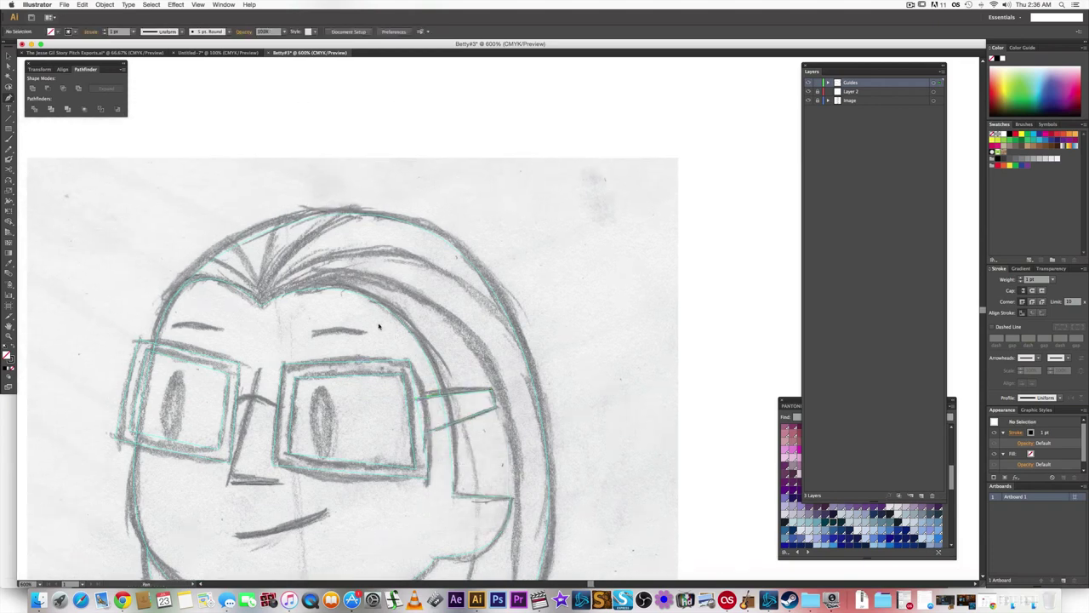
pyautogui.moveTo(455, 340); pyautogui.dragTo(417, 247)
pyautogui.moveTo(437, 318); pyautogui.dragTo(452, 216)
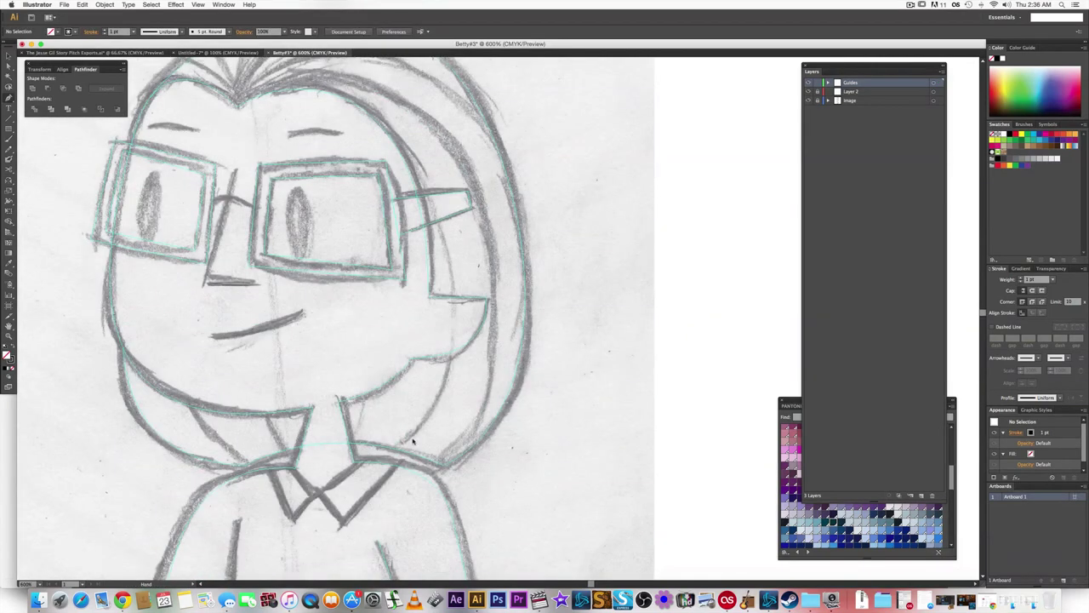
pyautogui.moveTo(414, 441); pyautogui.dragTo(412, 411)
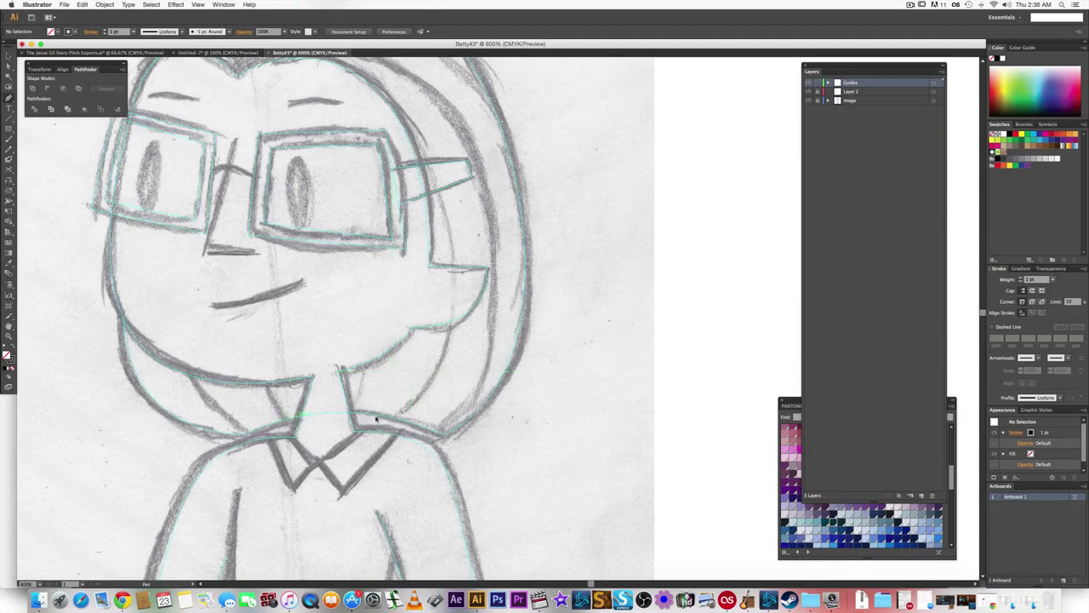
pyautogui.scroll(3, 466, 374)
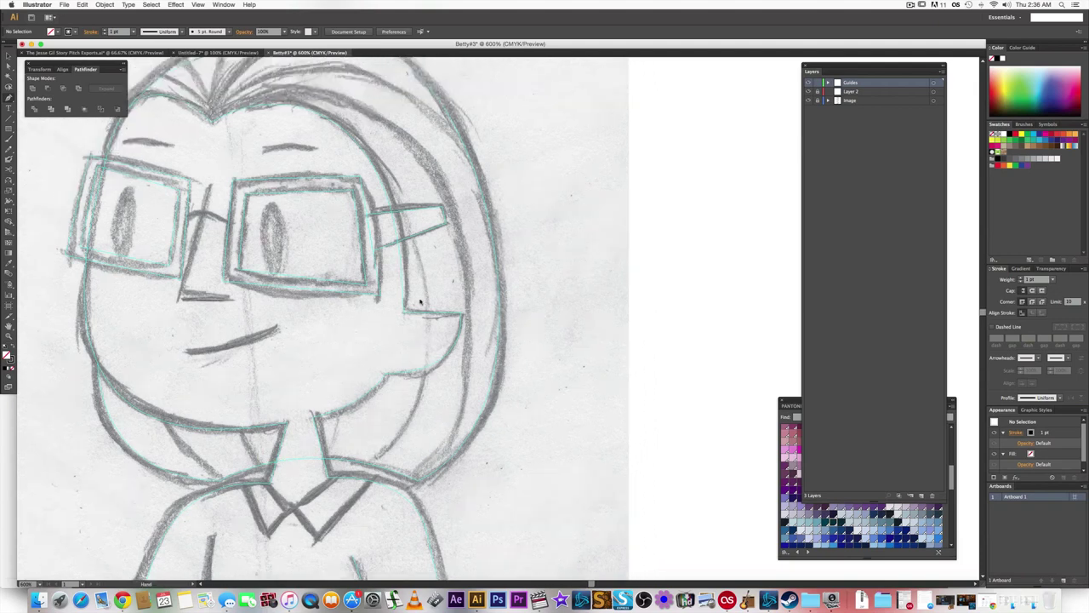
pyautogui.scroll(5, 420, 302)
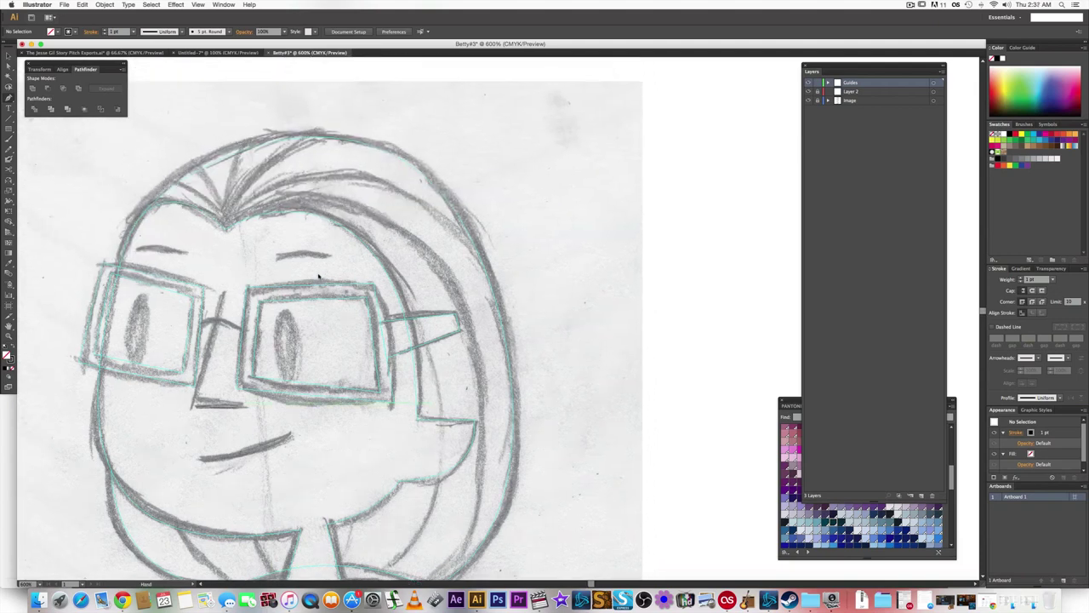
pyautogui.scroll(-2, 241, 322)
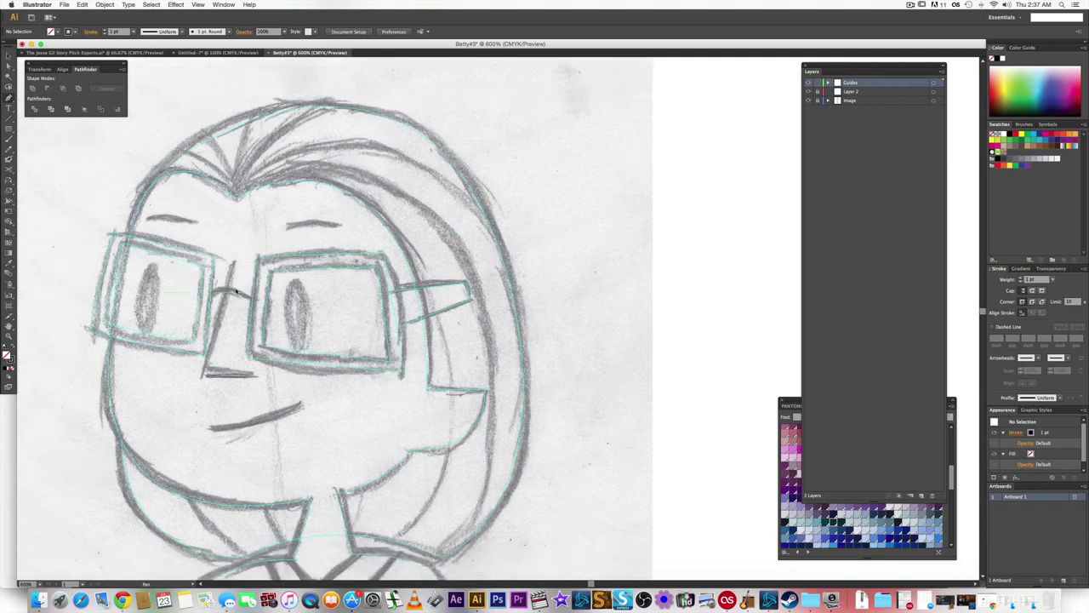
# - Trace the curved bridge between the two glasses lenses with the Pen tool and convert it to a guide
pyautogui.click(210, 296)
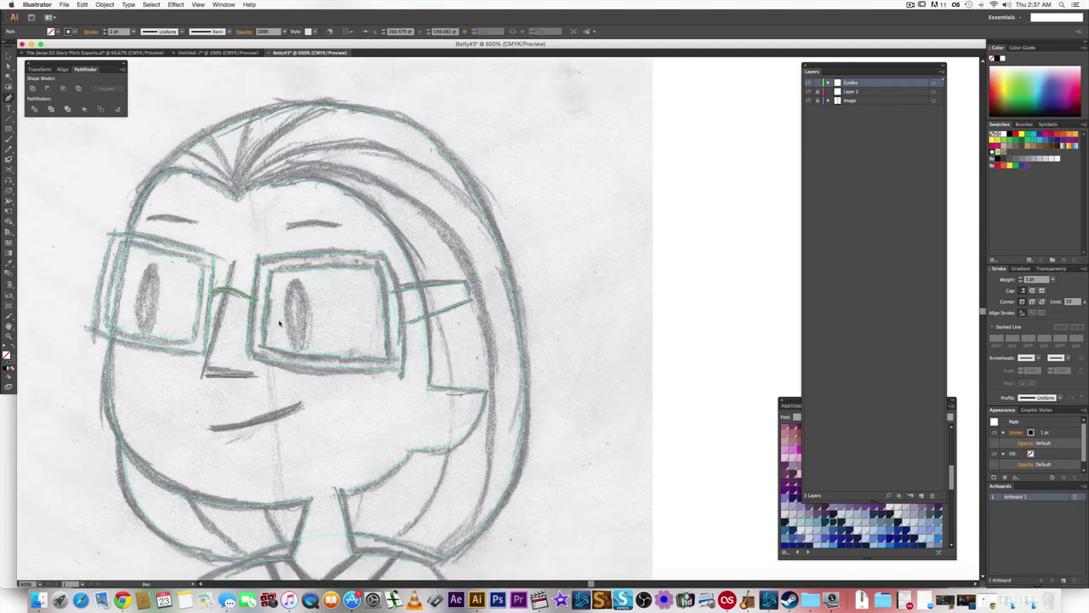
pyautogui.rightClick(238, 294)
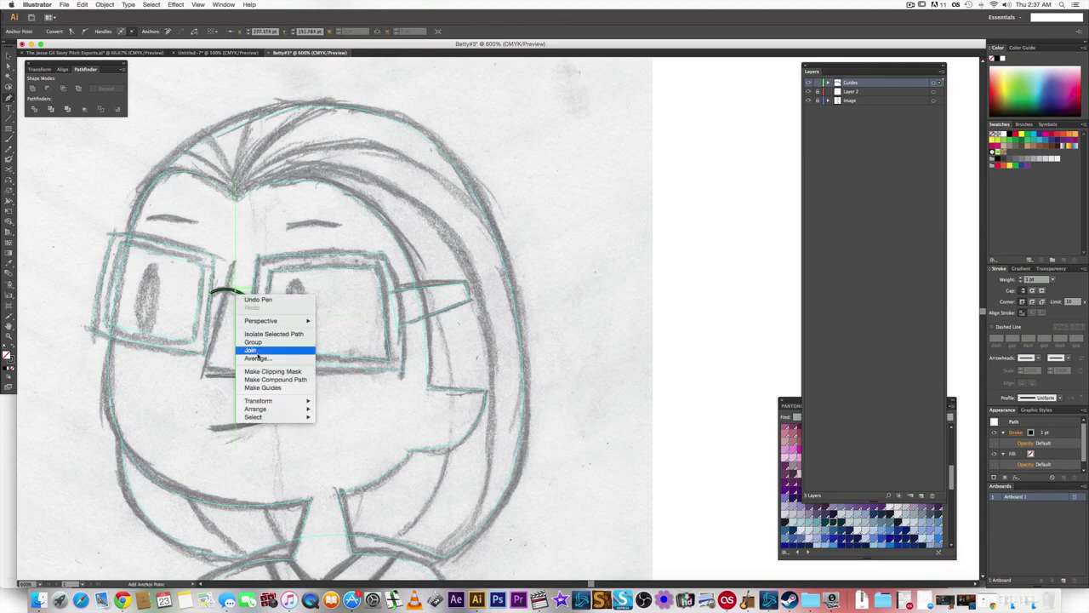
pyautogui.click(275, 389)
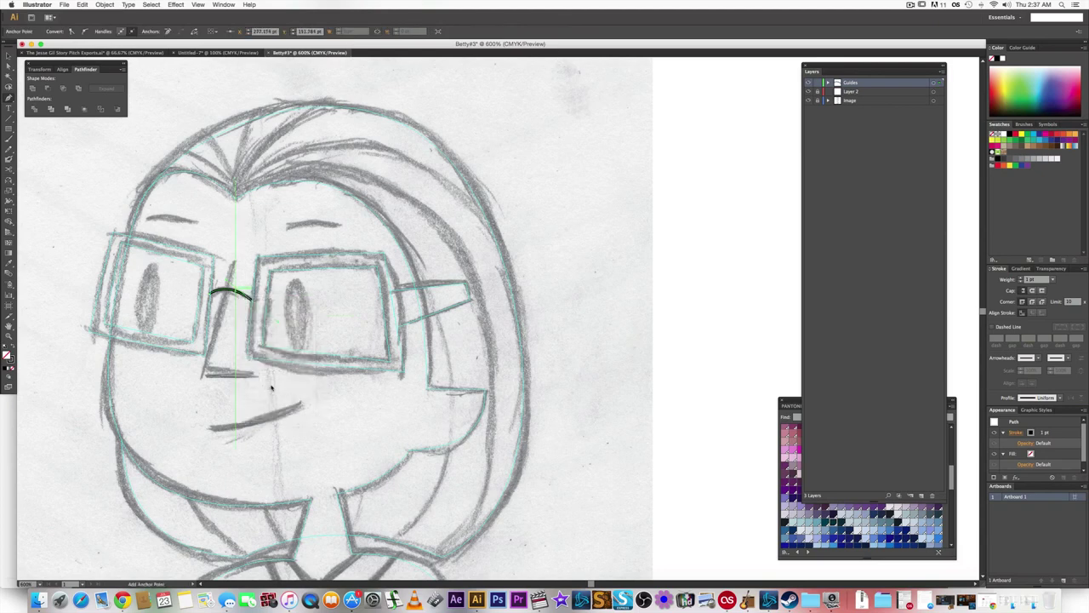
# - Trace the nose with the Pen tool from its top down to the tip and along its base, and convert it to a guide
pyautogui.click(232, 266)
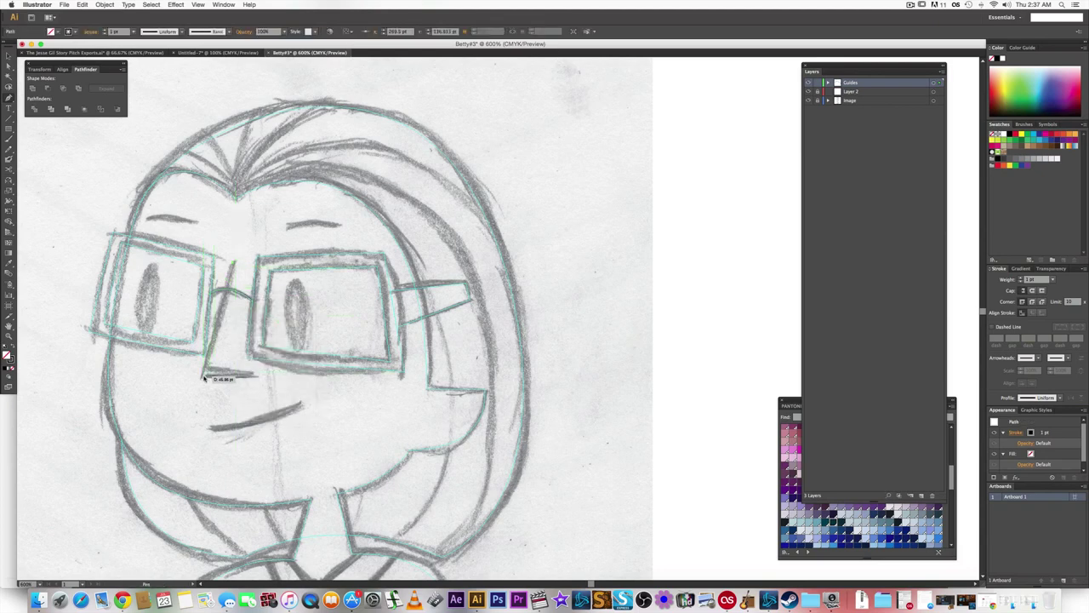
pyautogui.click(201, 376)
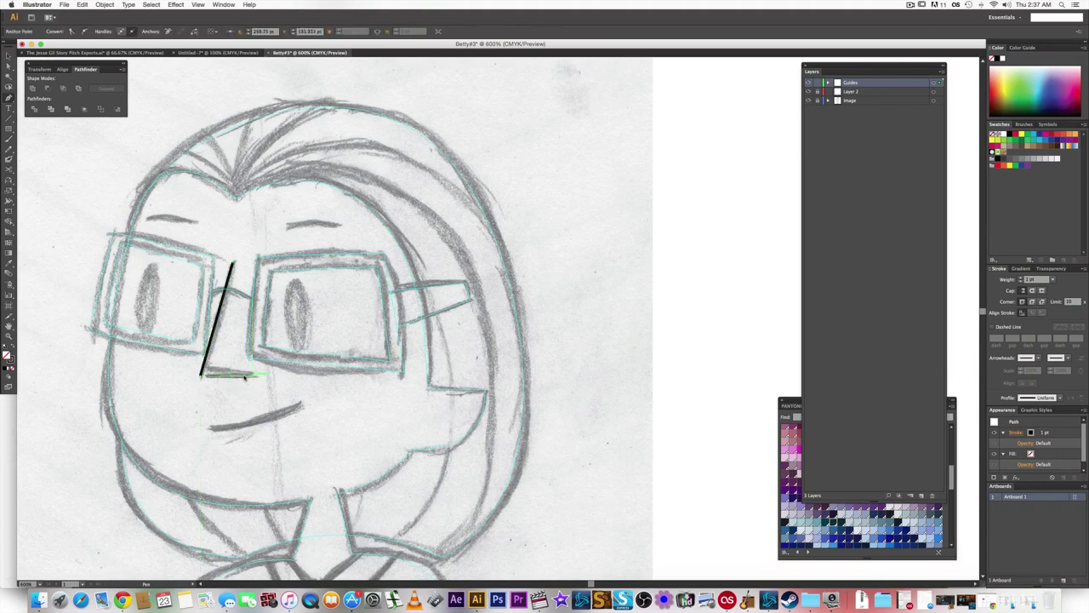
pyautogui.click(251, 375)
pyautogui.rightClick(239, 377)
pyautogui.click(281, 469)
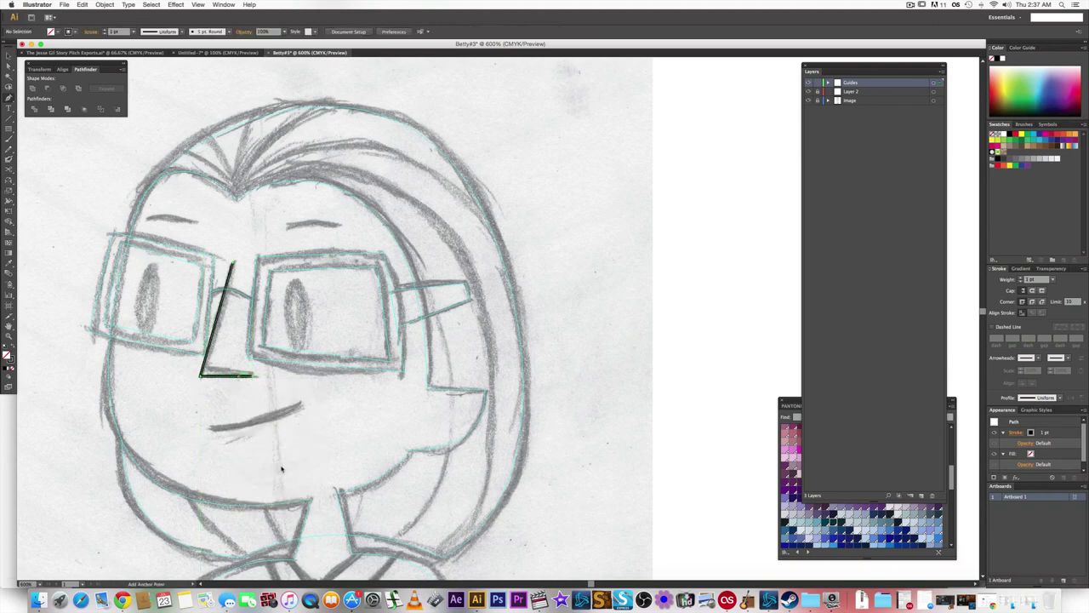
# - Trace the V-shaped neckline between the two sides of the neck base with the Pen tool and convert it to a guide
pyautogui.scroll(-8, 297, 450)
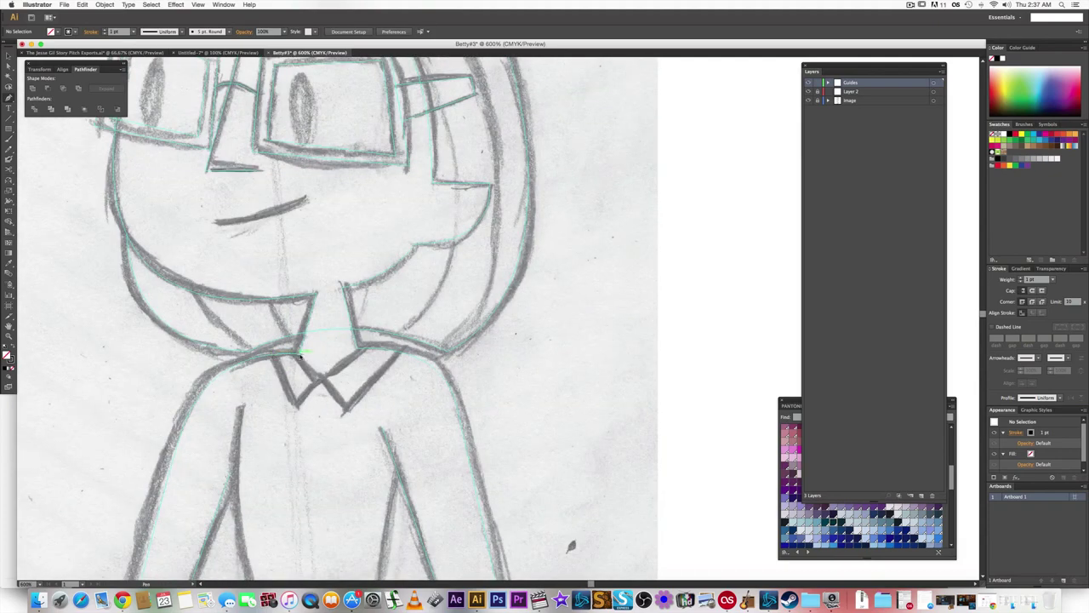
pyautogui.click(300, 355)
pyautogui.click(320, 376)
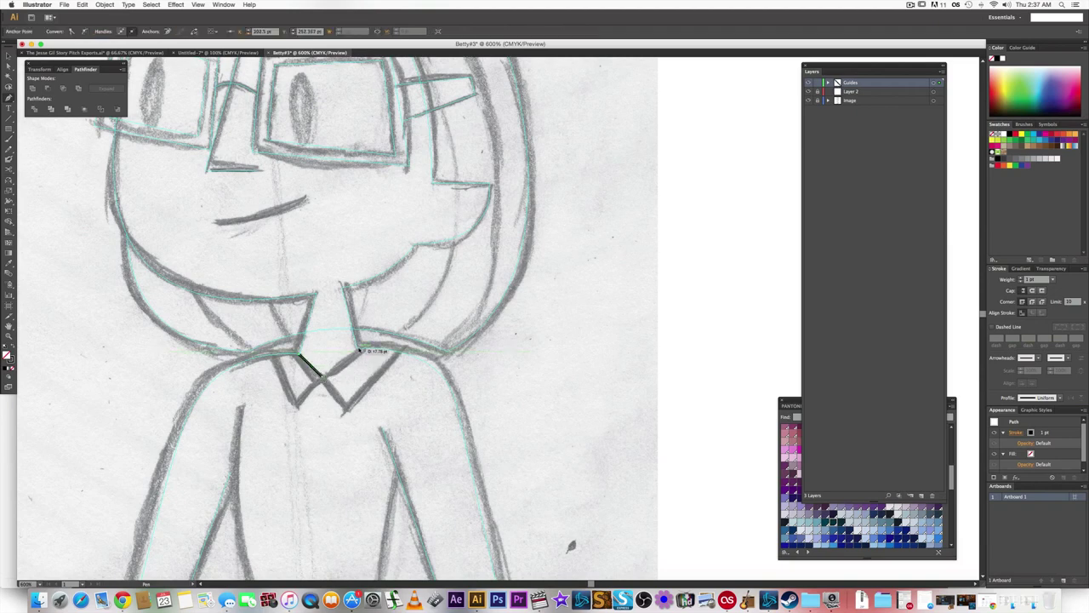
pyautogui.click(357, 348)
pyautogui.rightClick(352, 357)
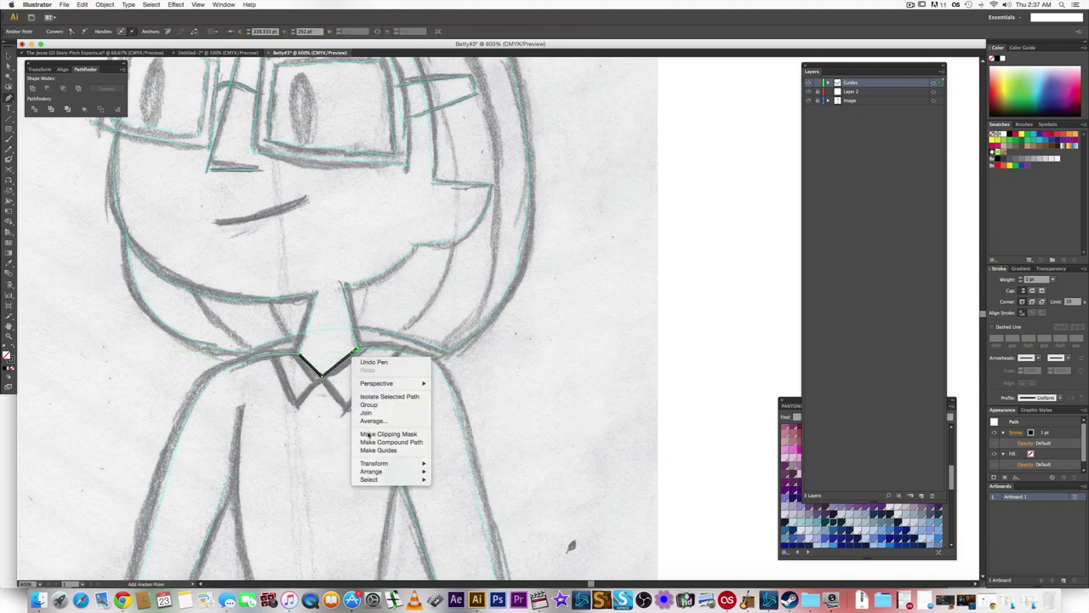
pyautogui.click(374, 450)
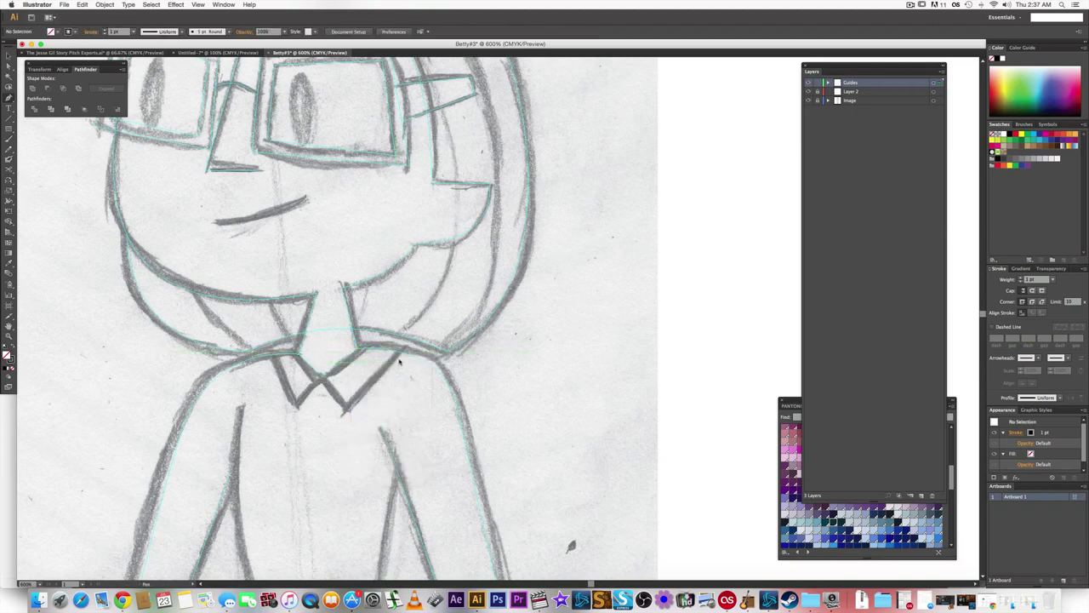
# - Trace the two pointed collar flaps as one zigzag path with the Pen tool and convert it to a guide
pyautogui.click(345, 412)
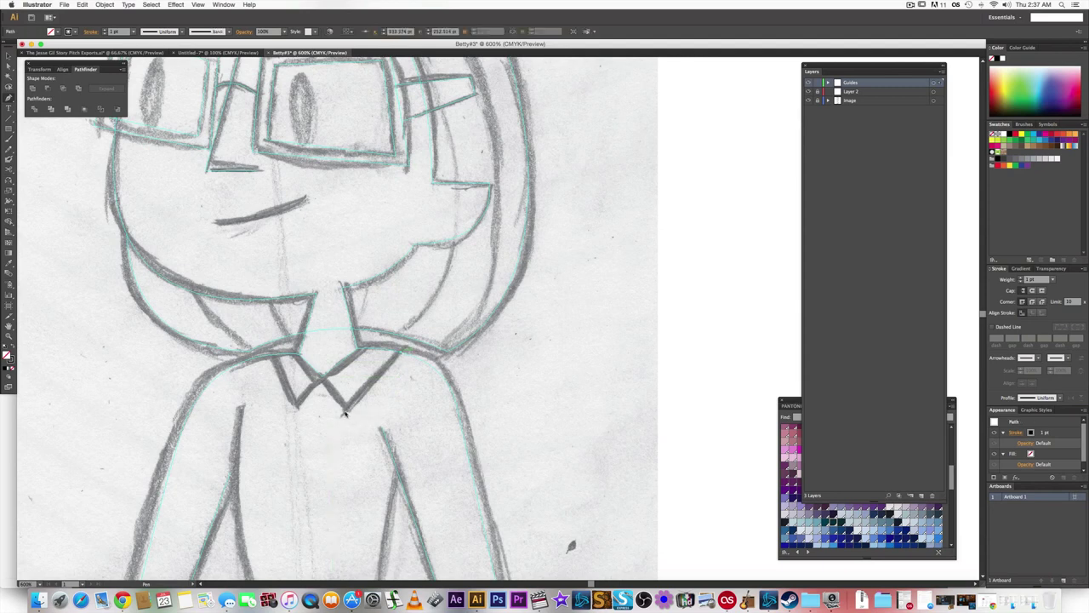
pyautogui.click(400, 353)
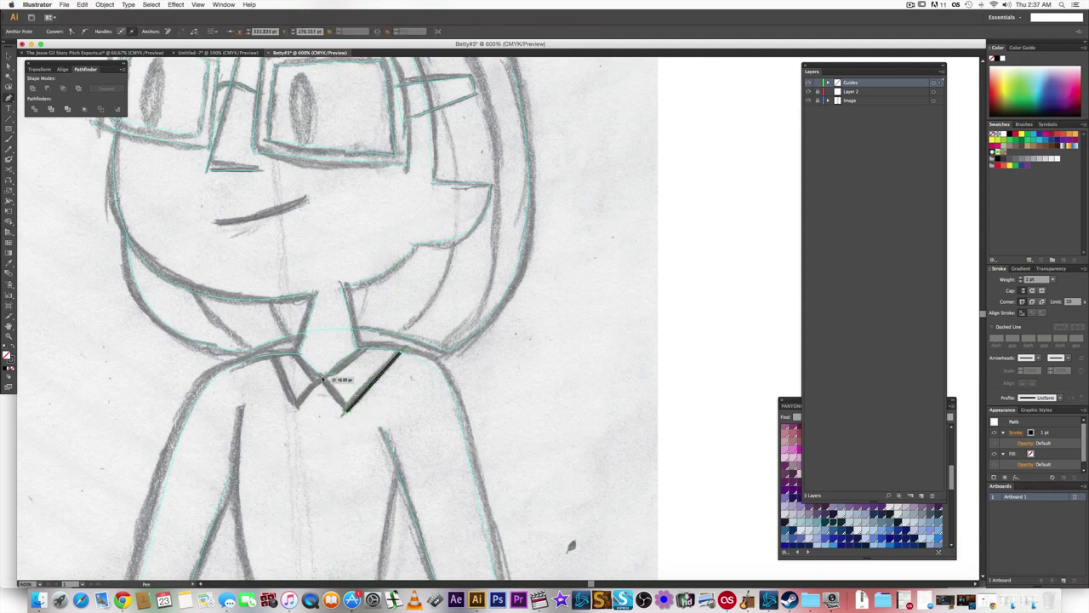
pyautogui.click(323, 378)
pyautogui.click(297, 406)
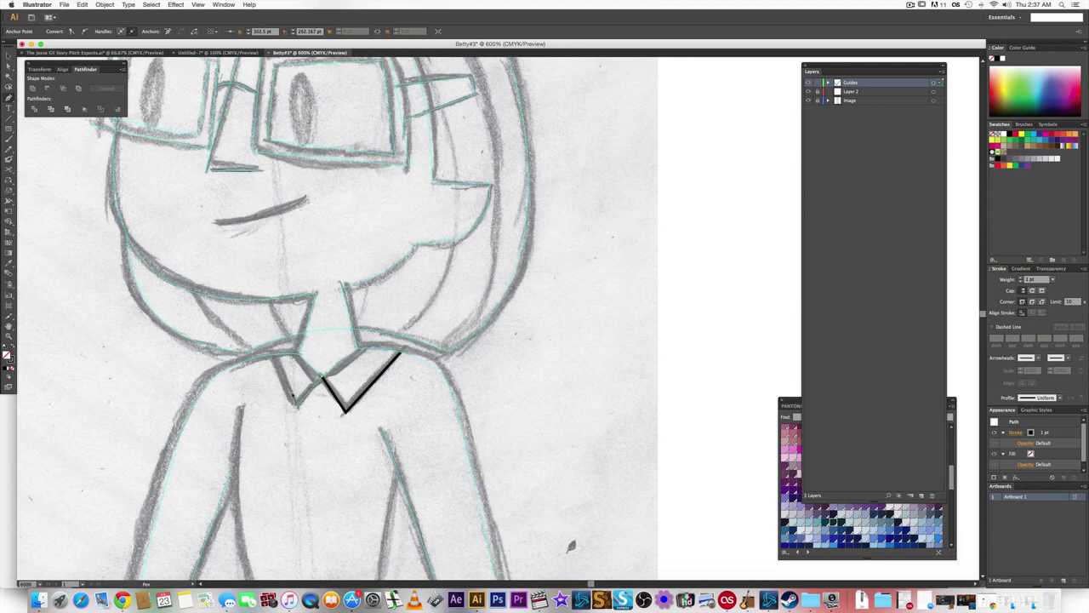
pyautogui.click(271, 356)
pyautogui.rightClick(270, 356)
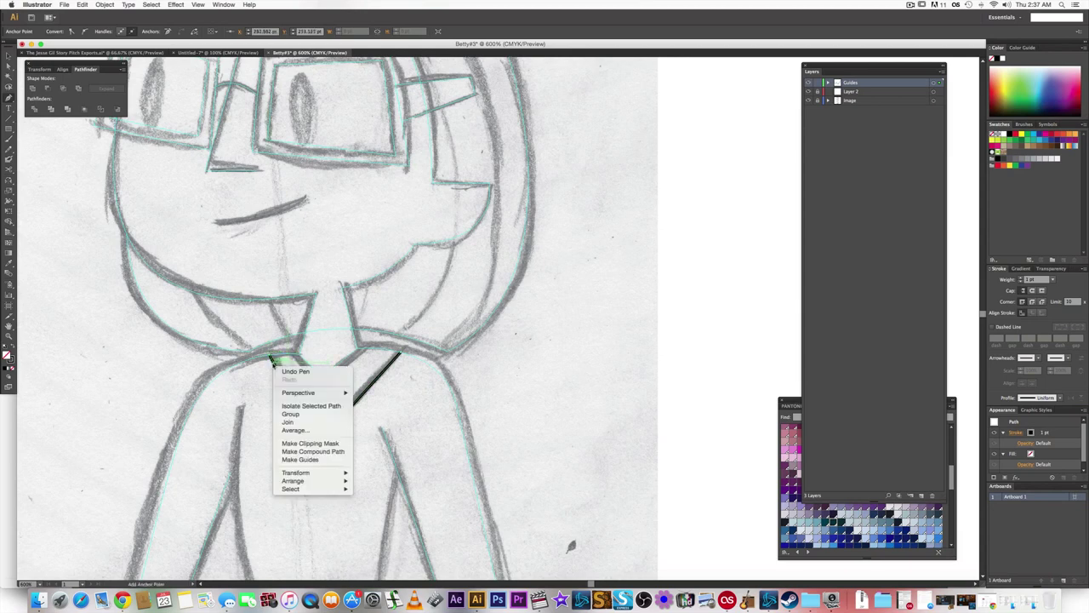
pyautogui.click(297, 466)
# - Trace the torso's left side from the armpit down to the waist with the Pen tool and convert it to a guide
pyautogui.moveTo(294, 472); pyautogui.dragTo(288, 401)
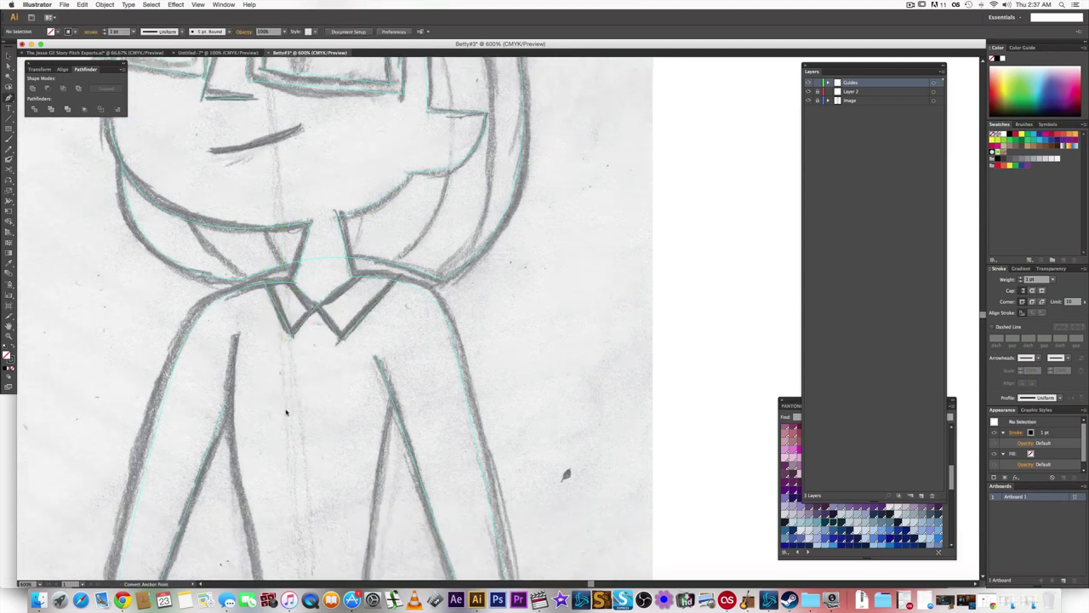
pyautogui.scroll(-2, 287, 414)
pyautogui.moveTo(327, 466); pyautogui.dragTo(316, 395)
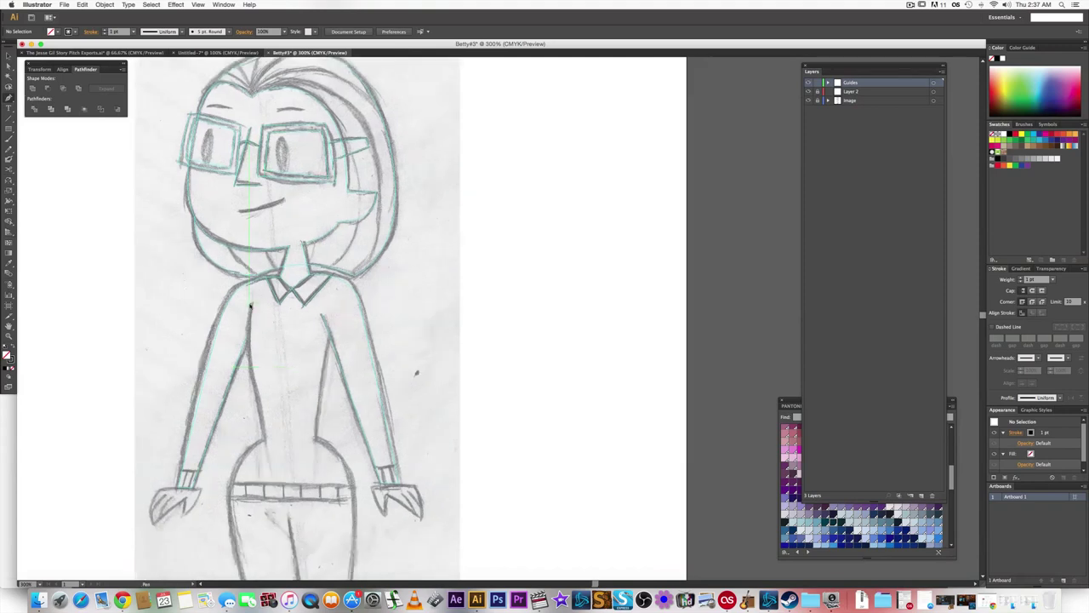
pyautogui.click(250, 304)
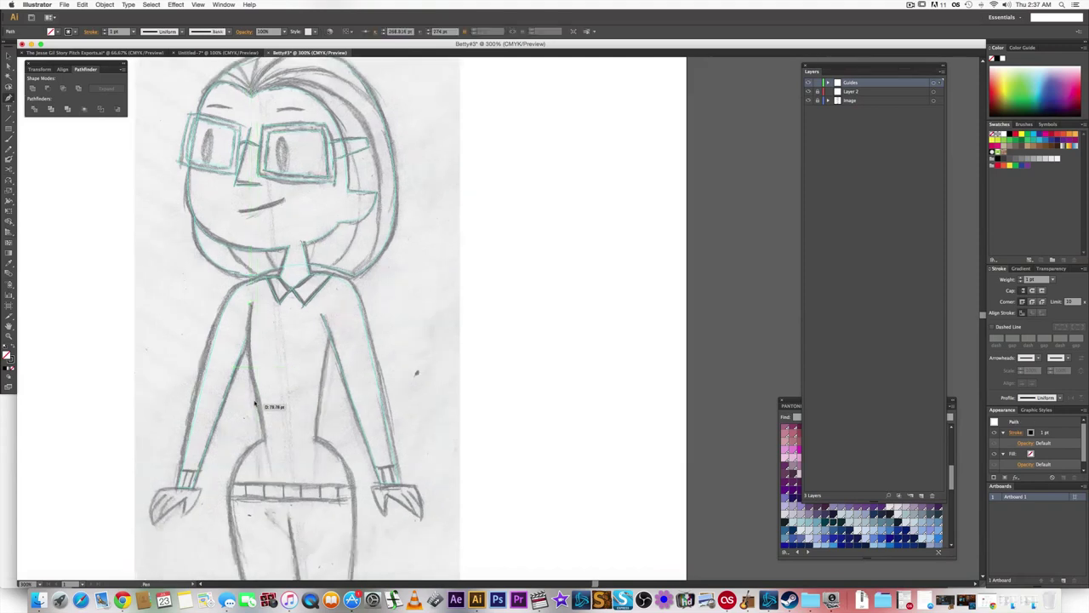
pyautogui.moveTo(252, 388); pyautogui.dragTo(260, 412)
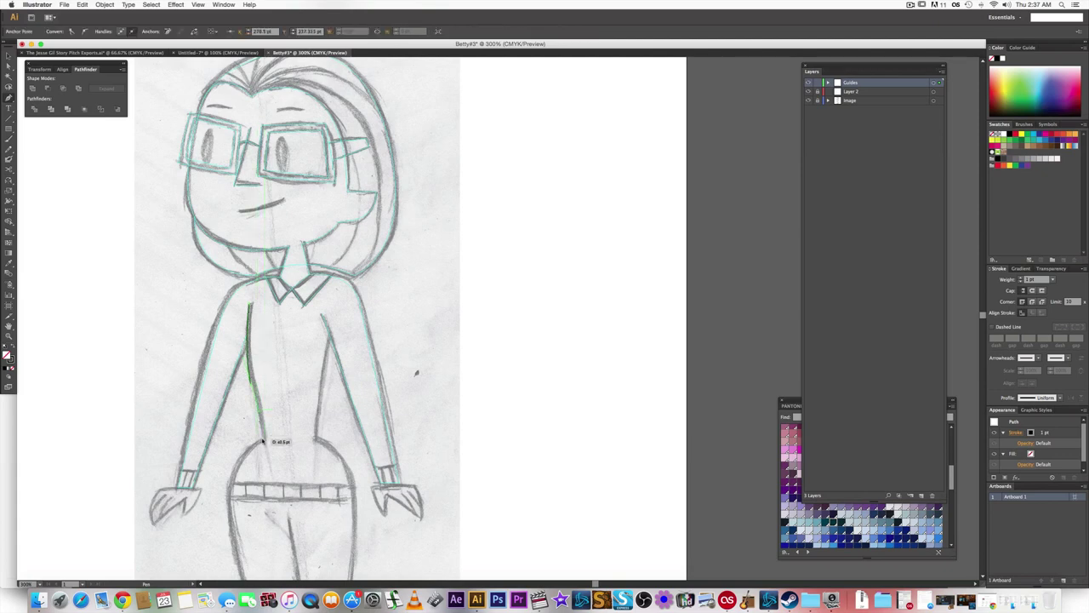
pyautogui.click(263, 441)
pyautogui.rightClick(252, 390)
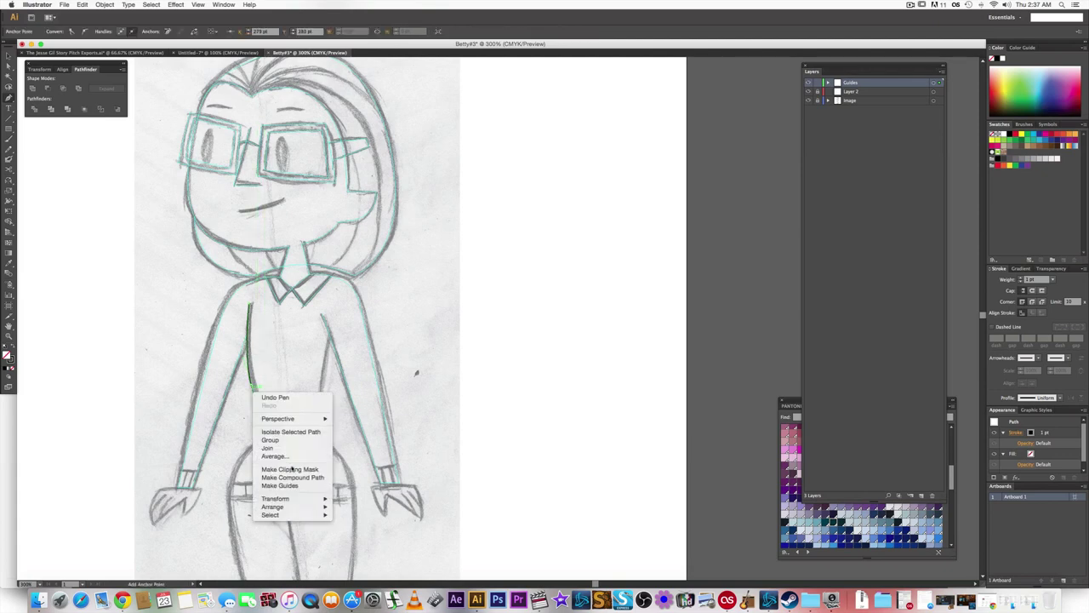
pyautogui.click(292, 485)
pyautogui.scroll(-3, 336, 419)
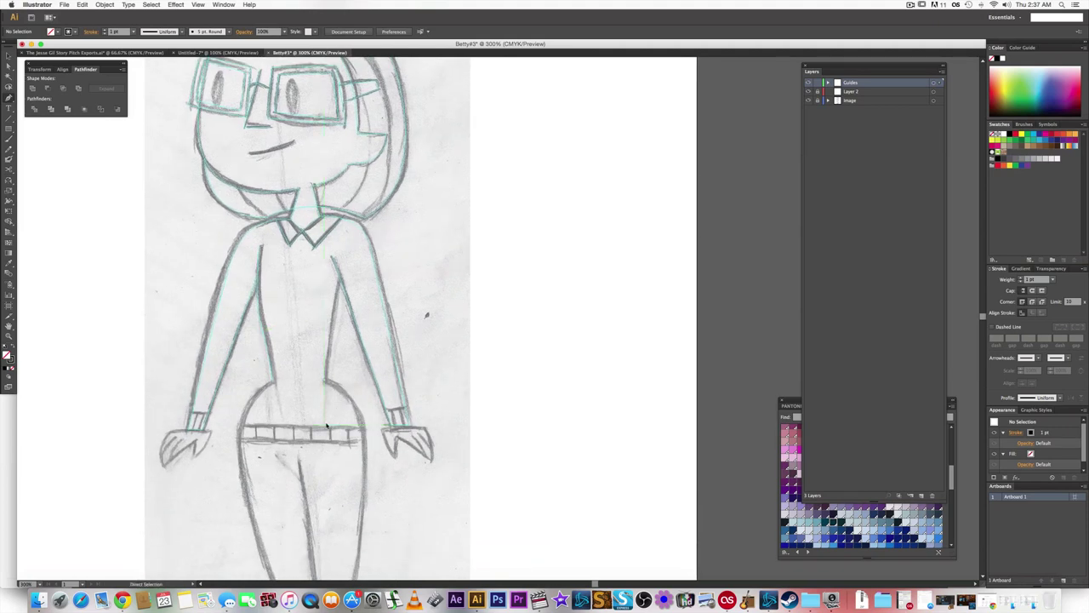
pyautogui.press('super+z')
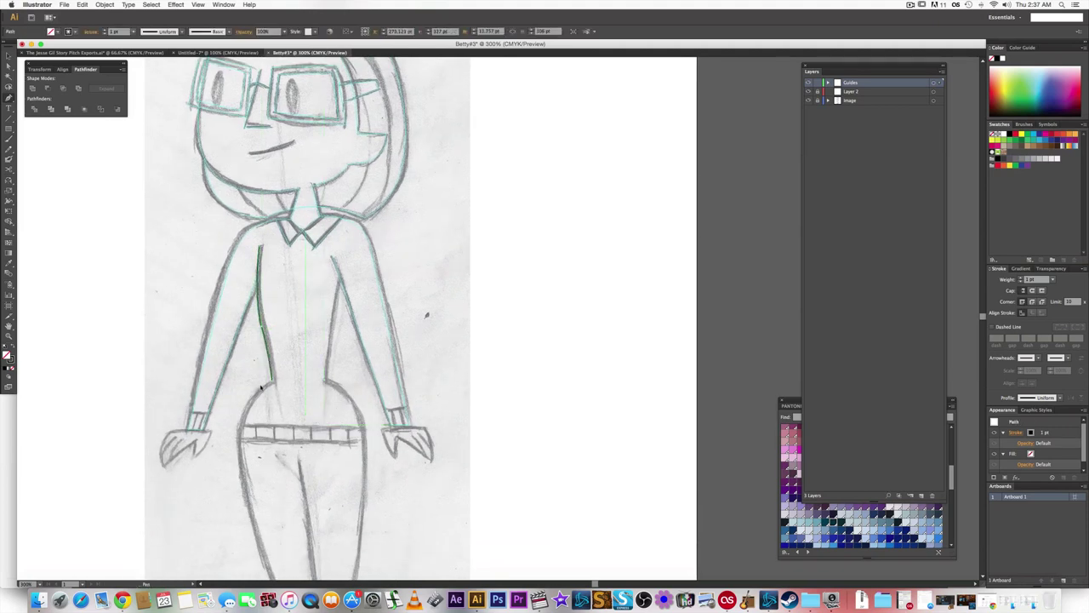
pyautogui.press('super+shift+z')
pyautogui.press('a')
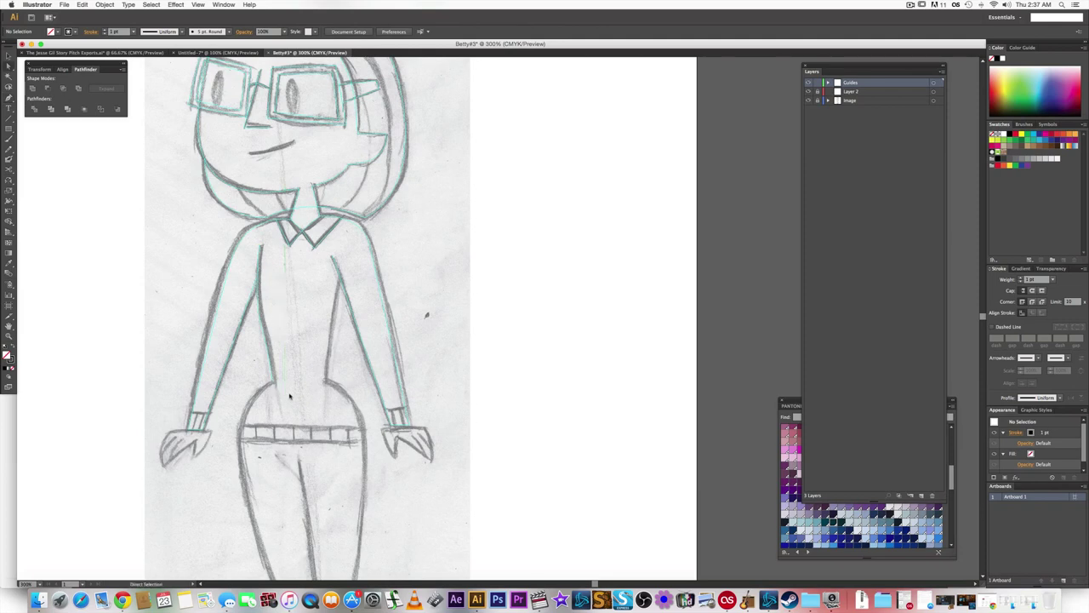
pyautogui.press('p')
# - Trace the torso's right side from the armpit down to the waist with the Pen tool
pyautogui.scroll(2, 353, 338)
pyautogui.hscroll(1, 353, 338)
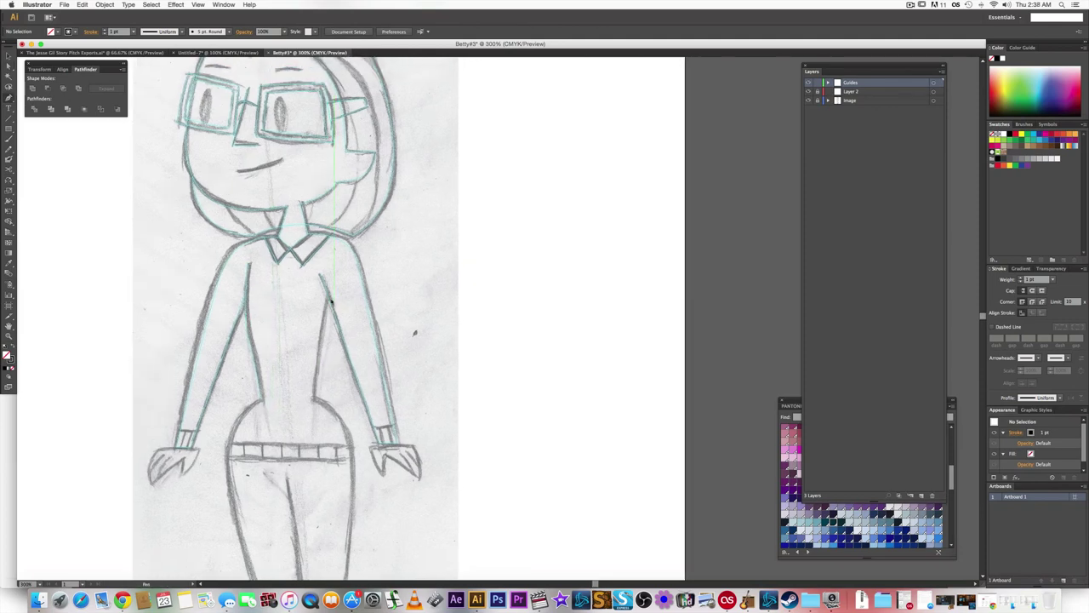
pyautogui.click(326, 294)
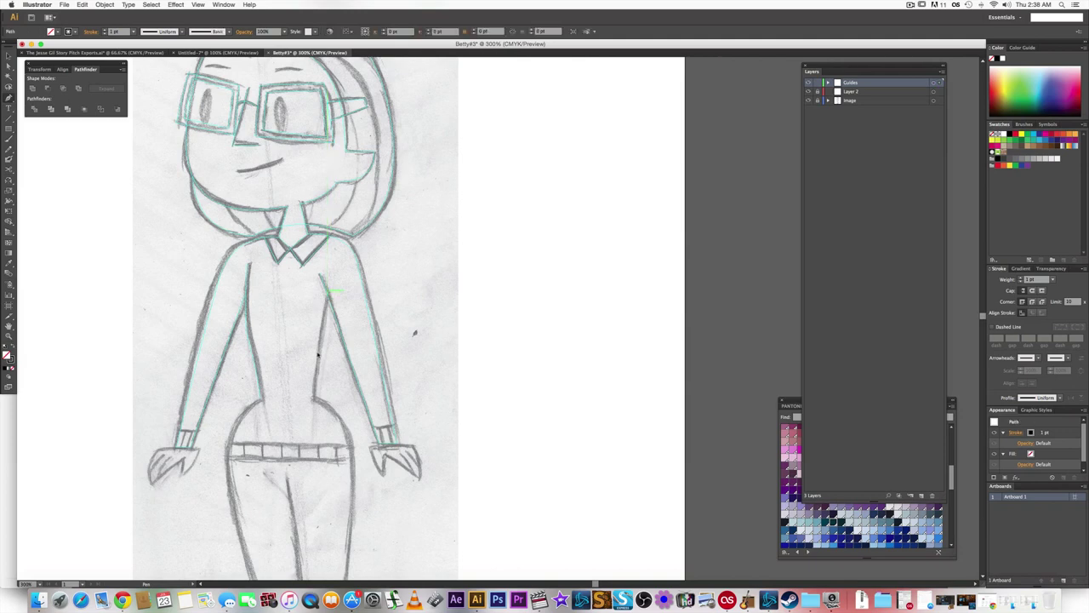
pyautogui.click(312, 401)
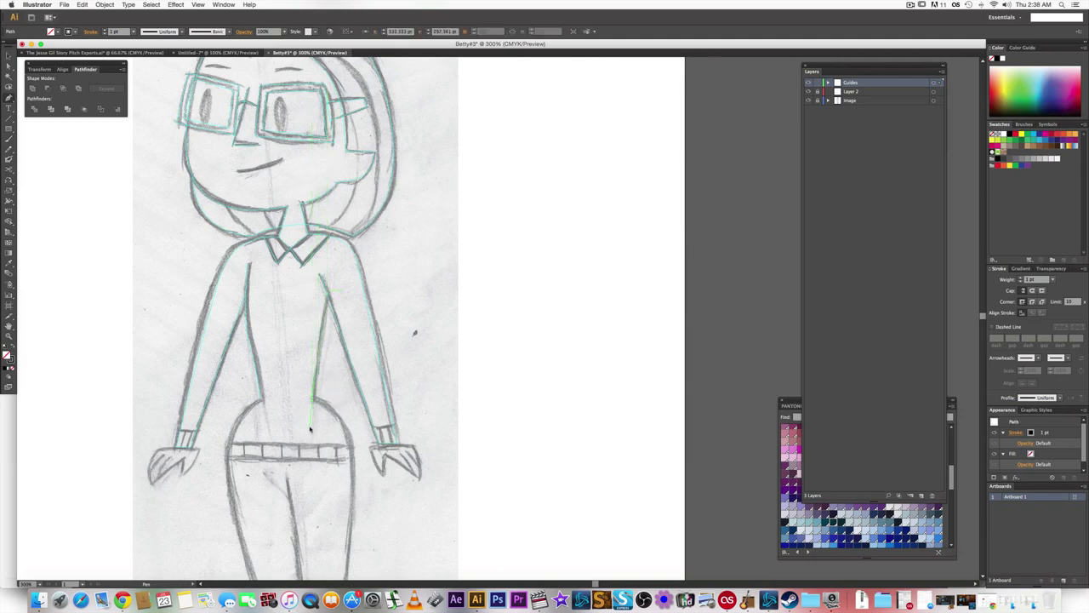
pyautogui.moveTo(310, 446); pyautogui.dragTo(311, 445)
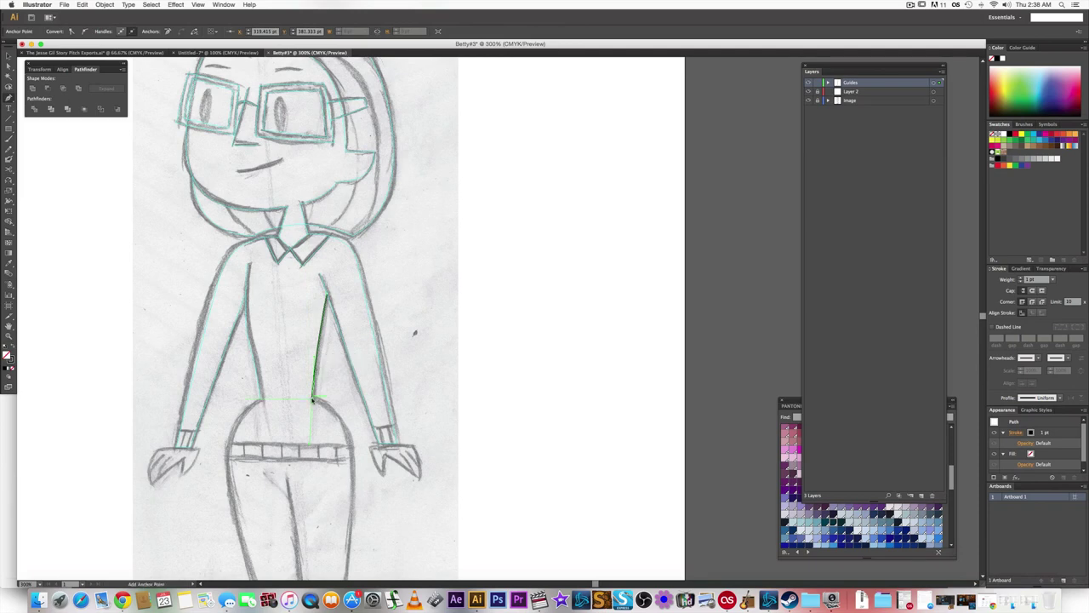
# - Continue the right-side path around the hip and down the outer thigh to the knee
pyautogui.scroll(-3, 313, 400)
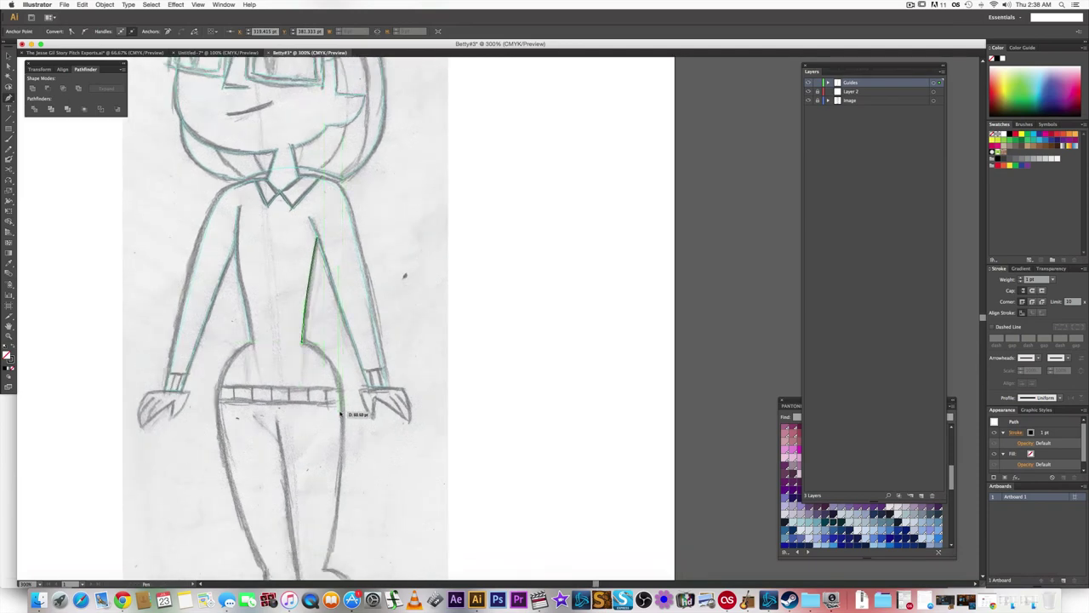
pyautogui.moveTo(340, 420); pyautogui.dragTo(340, 434)
pyautogui.moveTo(342, 486); pyautogui.dragTo(359, 398)
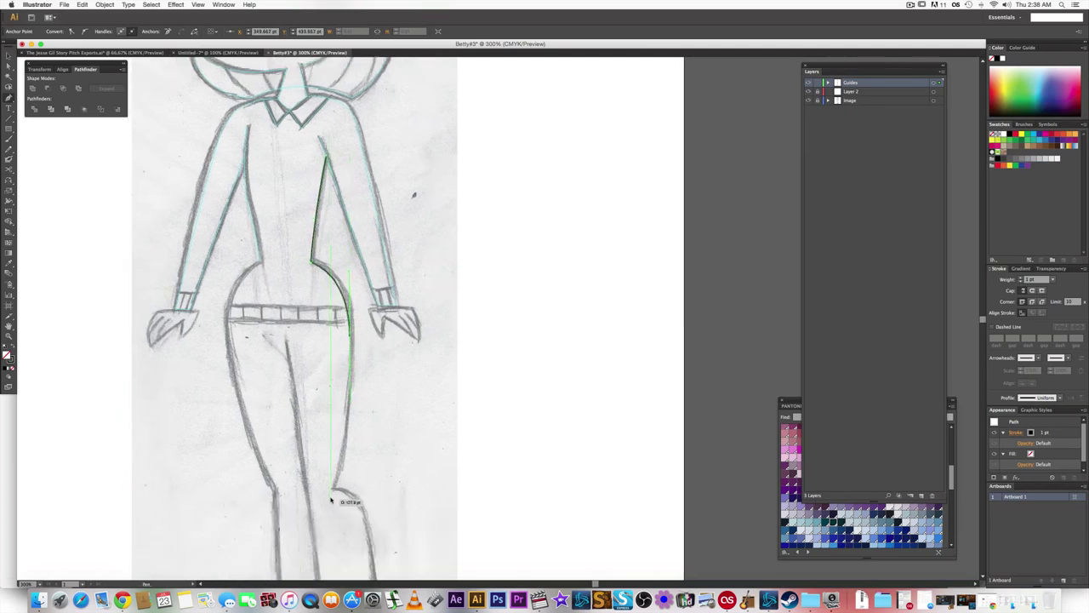
pyautogui.click(331, 492)
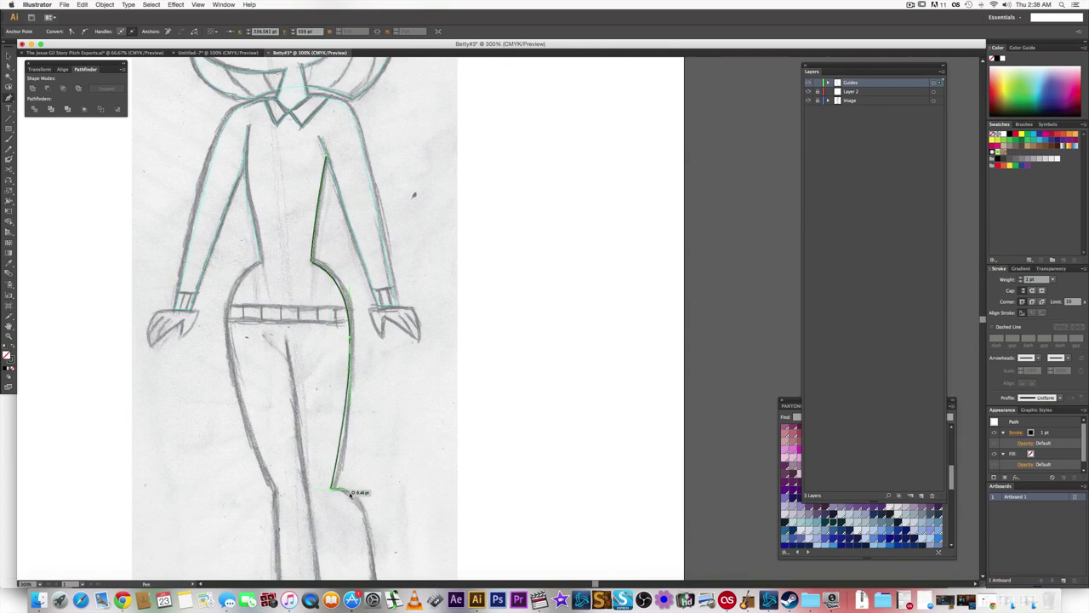
pyautogui.scroll(-5, 332, 477)
pyautogui.scroll(-1, 372, 394)
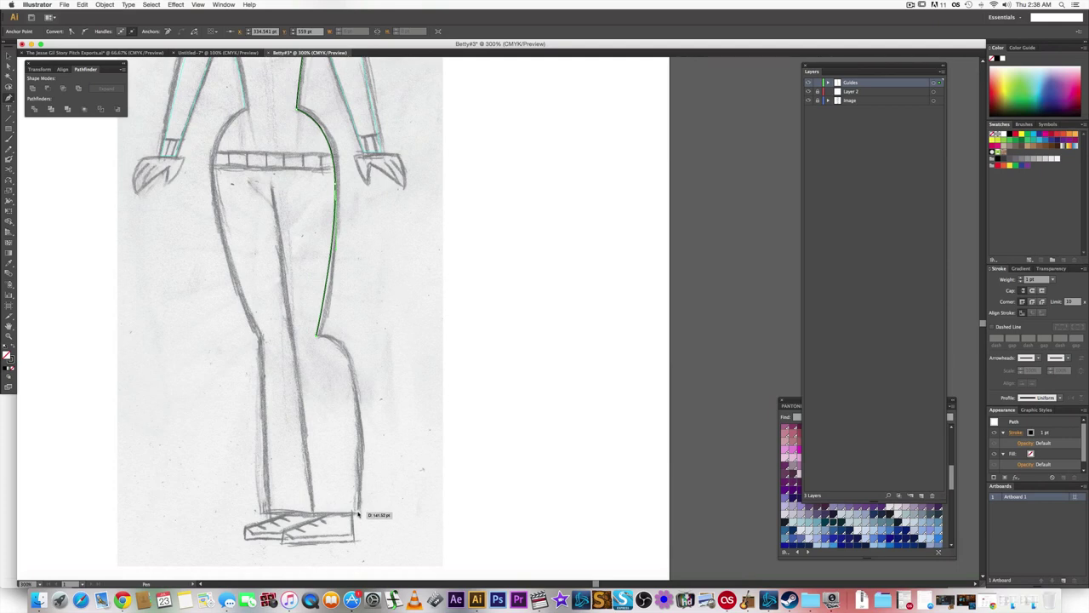
pyautogui.moveTo(360, 511); pyautogui.dragTo(356, 567)
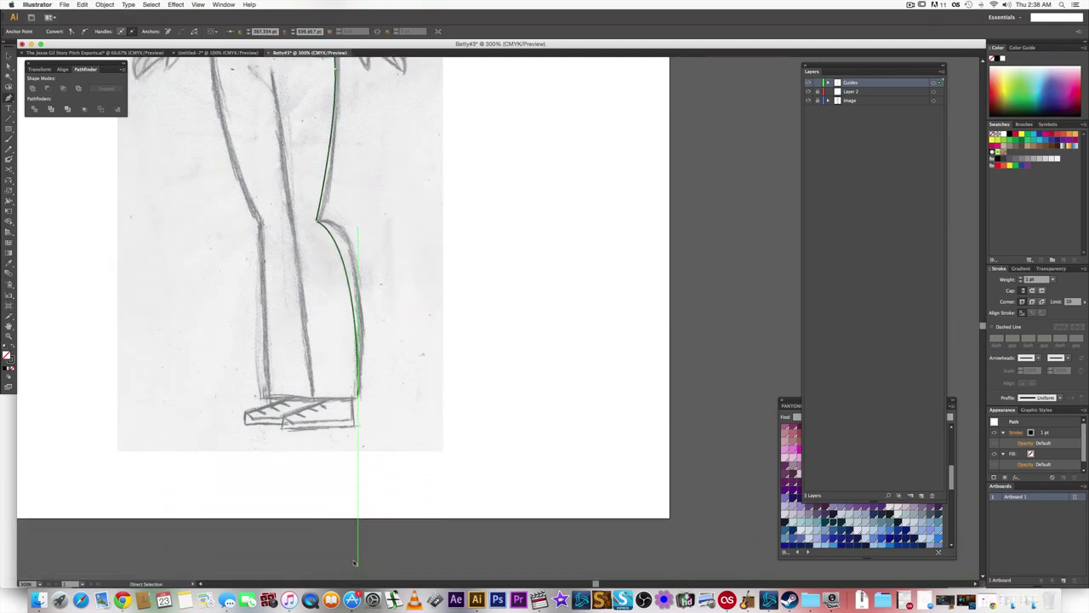
pyautogui.press('super+z')
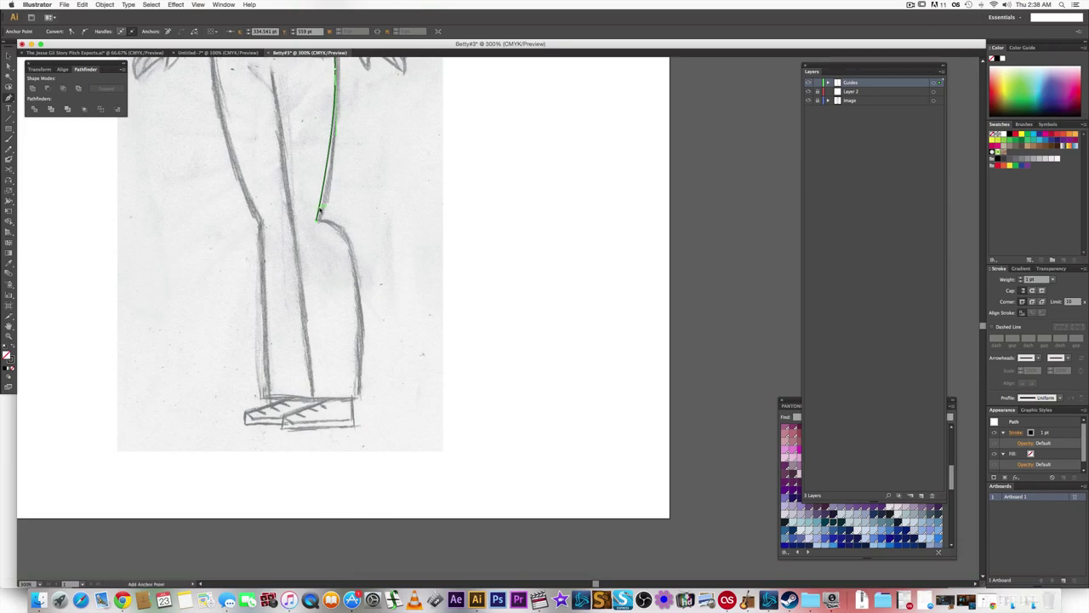
# - Convert the path along the right torso, hip and thigh to a guide
pyautogui.rightClick(318, 212)
pyautogui.click(348, 298)
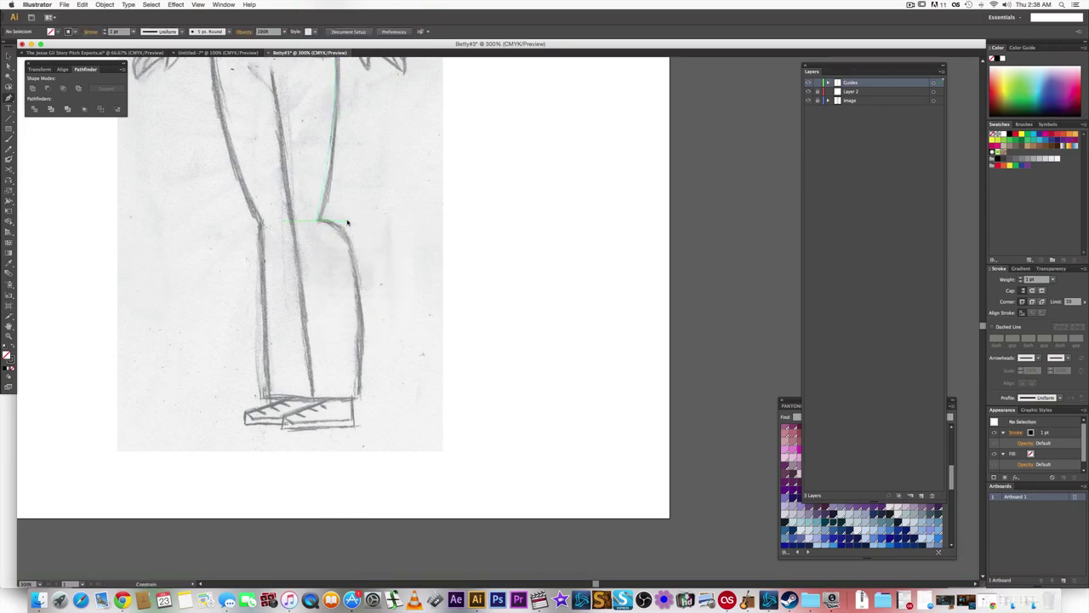
# - Trace the curved right lower leg from the knee to the trouser hem with the Pen tool and convert it to a guide
pyautogui.click(349, 223)
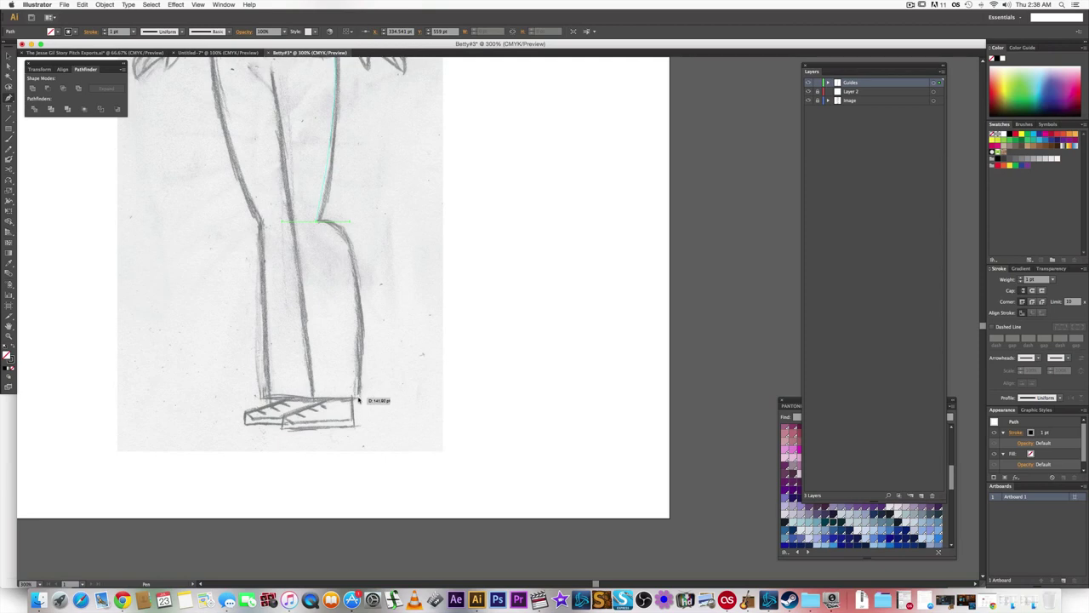
pyautogui.moveTo(359, 393); pyautogui.dragTo(369, 488)
pyautogui.moveTo(369, 538); pyautogui.dragTo(369, 538)
pyautogui.rightClick(349, 253)
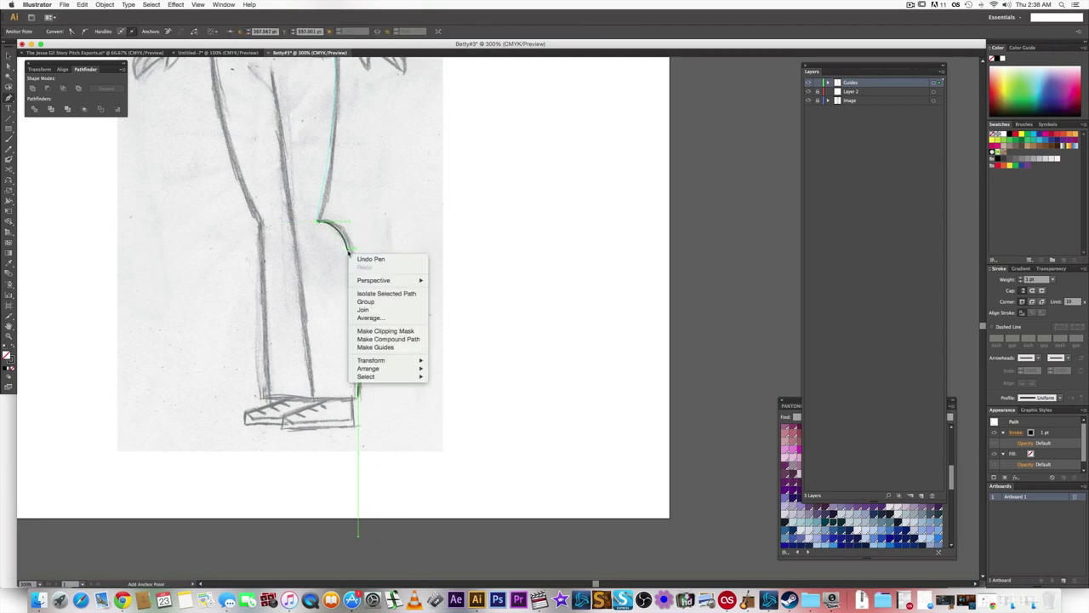
pyautogui.click(375, 347)
# - Trace the trouser hem from right to left above the shoes and continue the path up the left lower leg to the knee
pyautogui.moveTo(343, 358); pyautogui.dragTo(366, 383)
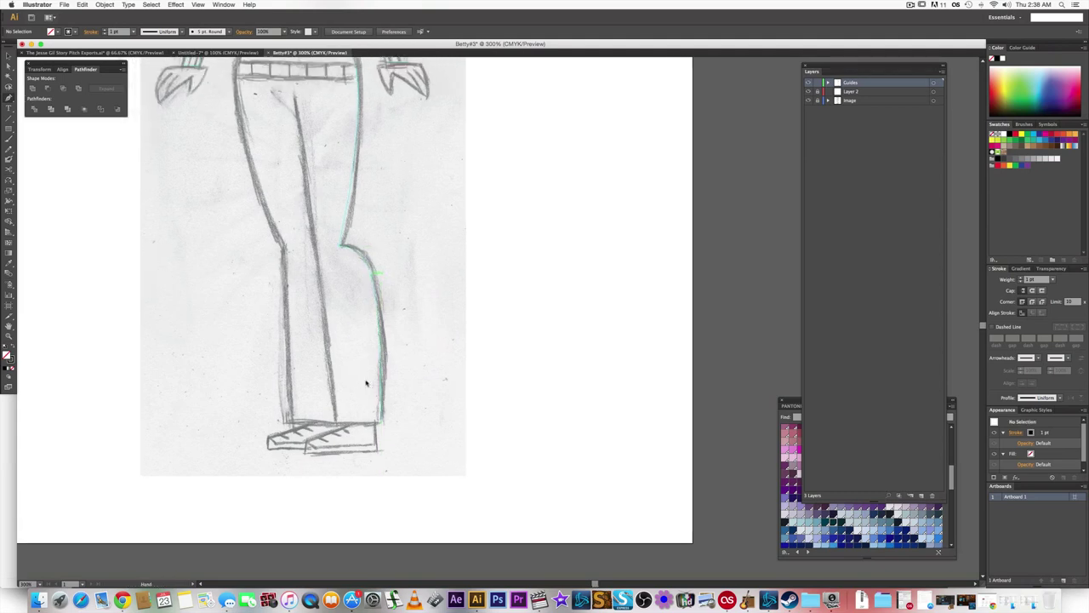
pyautogui.click(381, 423)
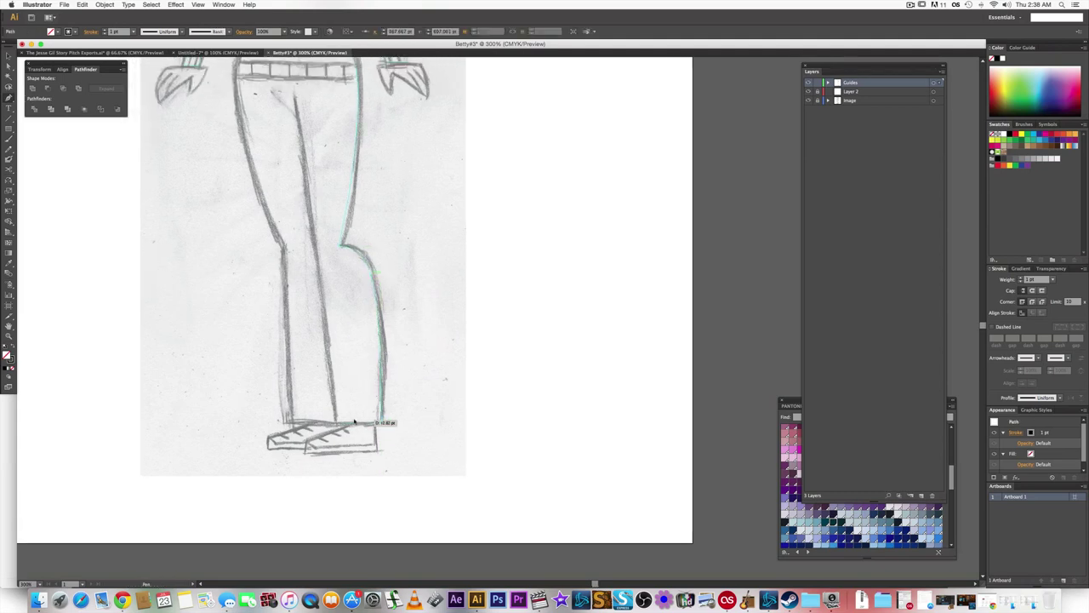
pyautogui.click(291, 422)
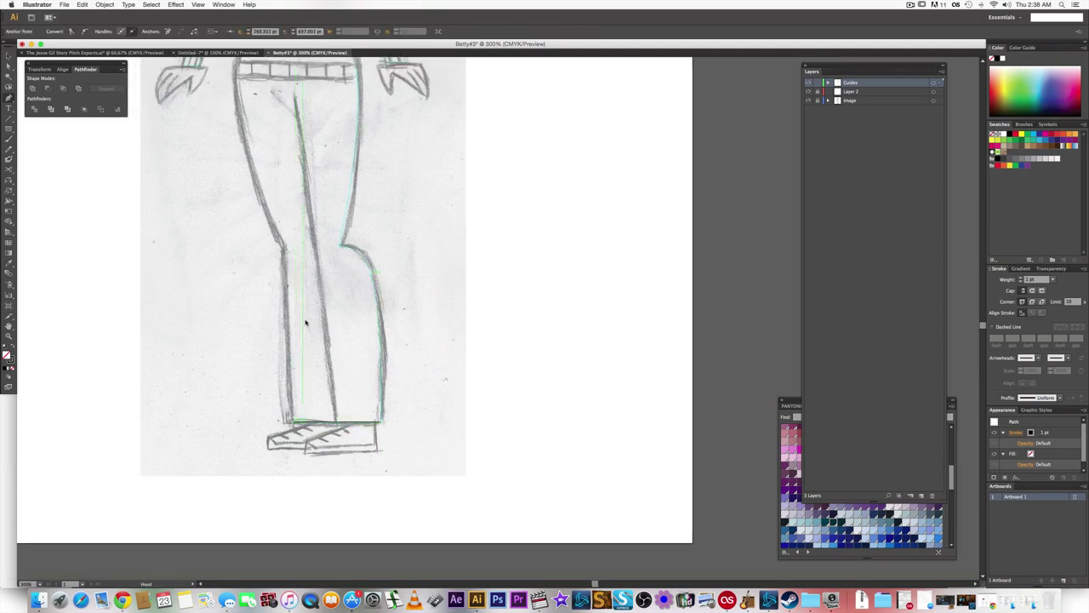
pyautogui.scroll(2, 304, 324)
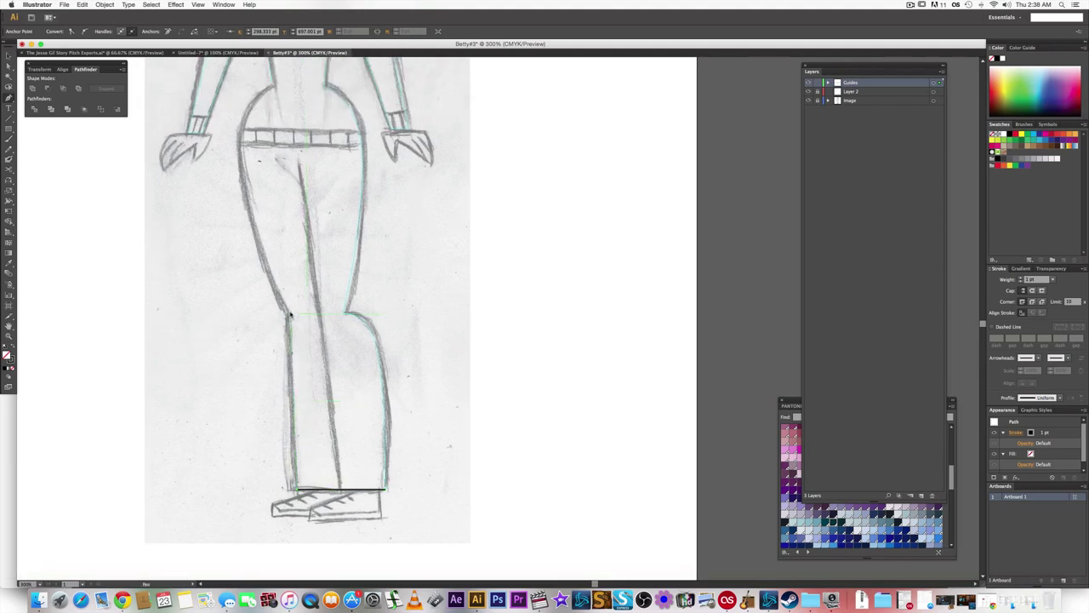
pyautogui.click(289, 314)
# - Extend the path up the left thigh and around the hip to the waist, and convert it to a guide
pyautogui.scroll(3, 297, 292)
pyautogui.scroll(1, 275, 238)
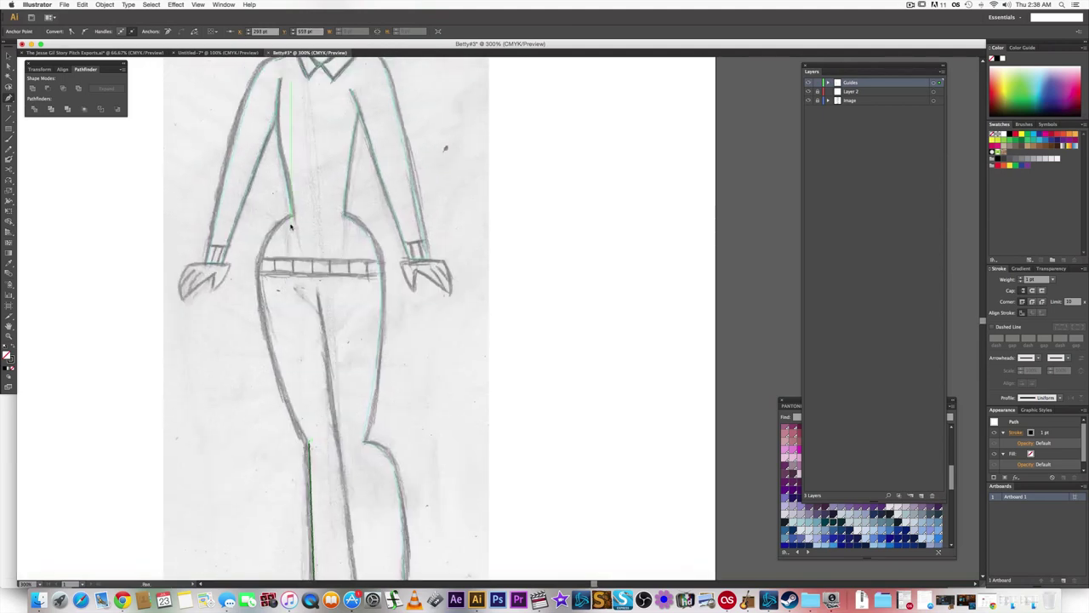
pyautogui.click(296, 218)
pyautogui.rightClick(280, 230)
pyautogui.click(320, 325)
# - Draw a straight horizontal line along the belt's lower edge between the hip guides with the Line Segment tool and convert it to a guide
pyautogui.scroll(5, 332, 303)
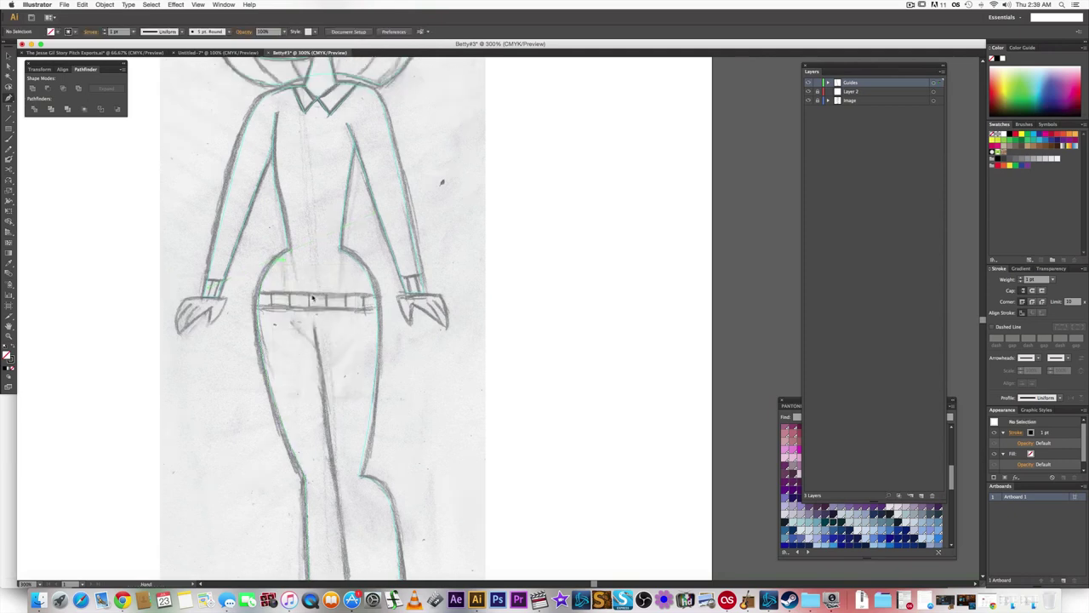
pyautogui.scroll(3, 333, 302)
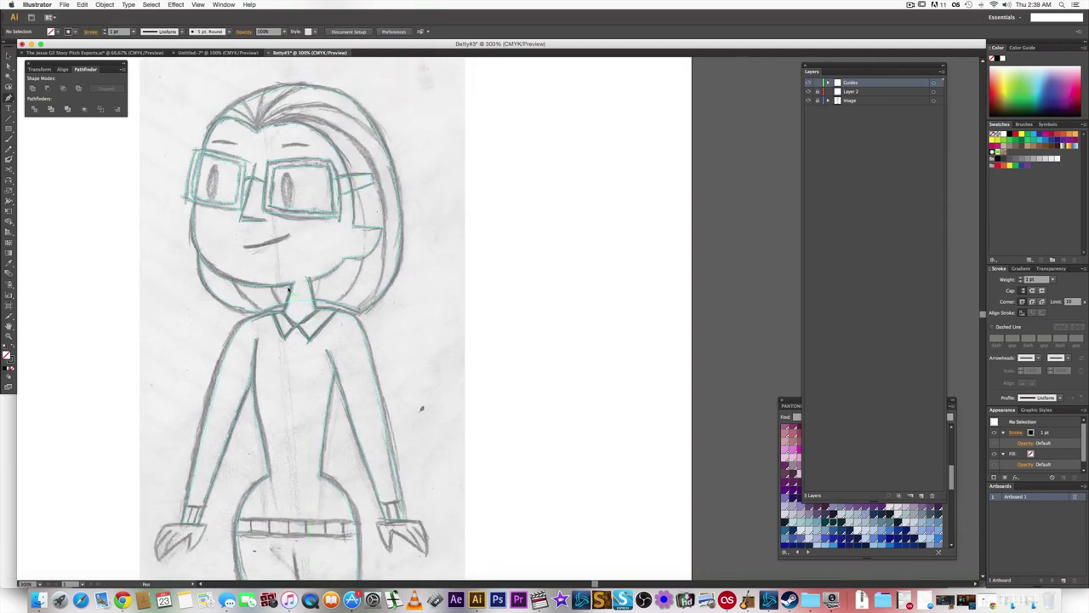
pyautogui.scroll(-6, 292, 291)
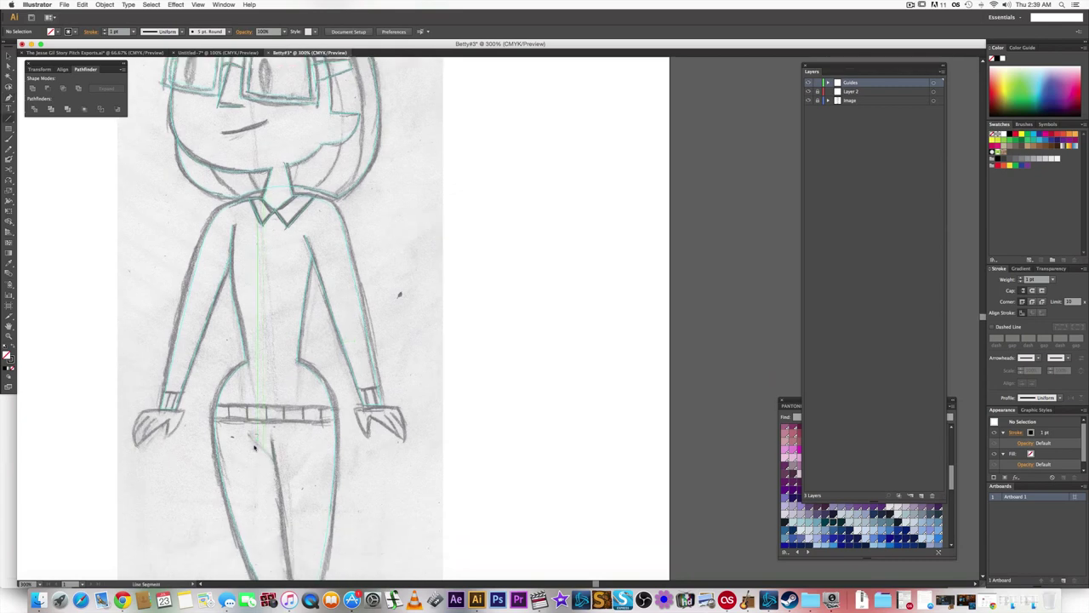
pyautogui.scroll(3, 245, 446)
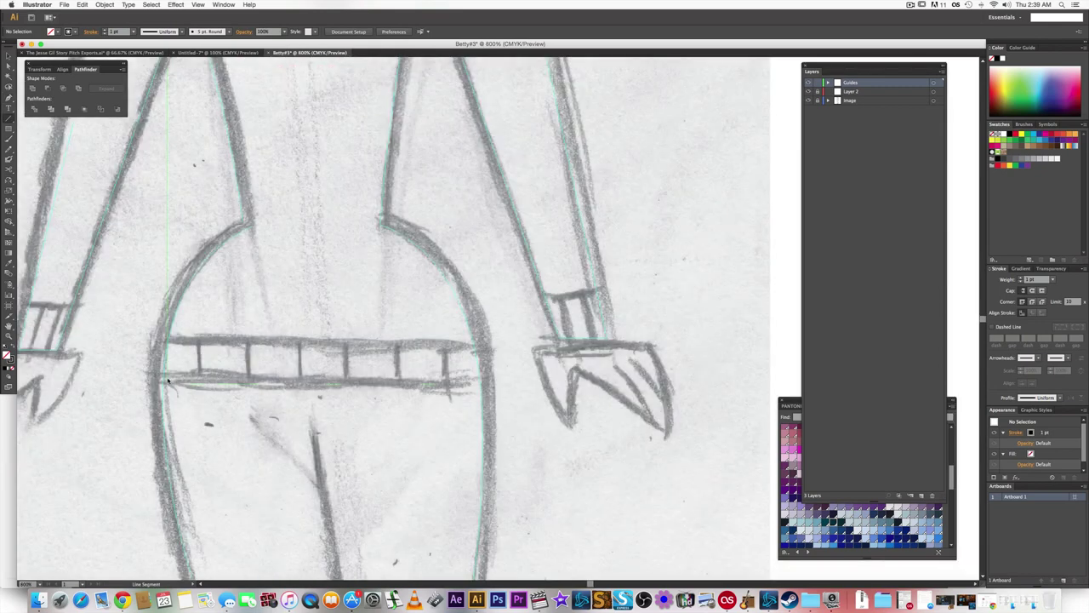
pyautogui.moveTo(163, 380); pyautogui.dragTo(480, 381)
pyautogui.scroll(-3, 368, 319)
pyautogui.rightClick(369, 324)
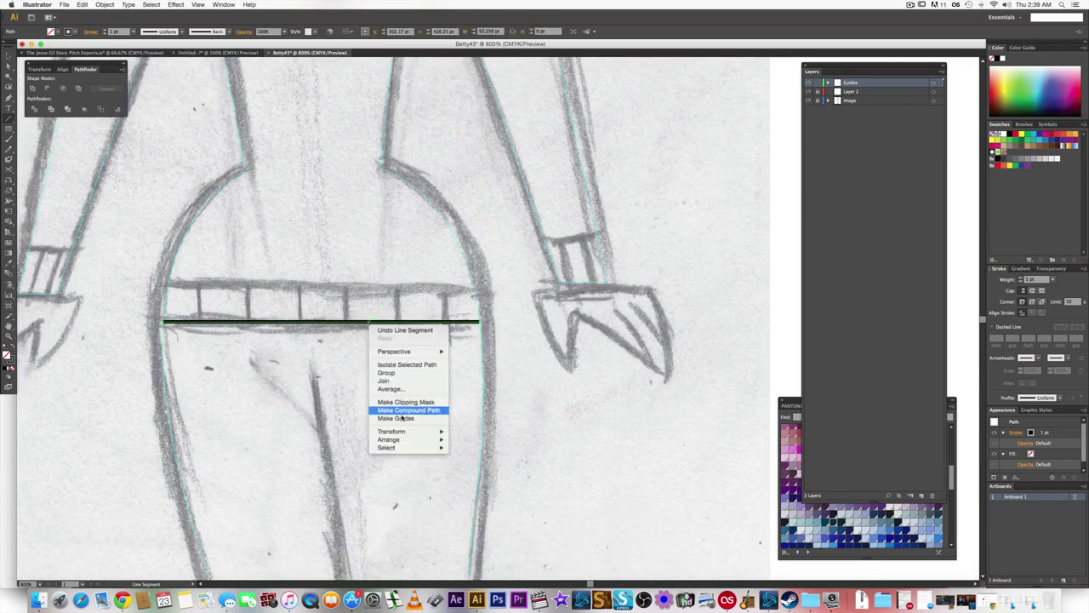
pyautogui.click(400, 416)
# - Draw a straight horizontal line along the belt's upper edge between the hips and convert it to a guide
pyautogui.moveTo(169, 283); pyautogui.dragTo(473, 283)
pyautogui.rightClick(426, 285)
pyautogui.click(452, 379)
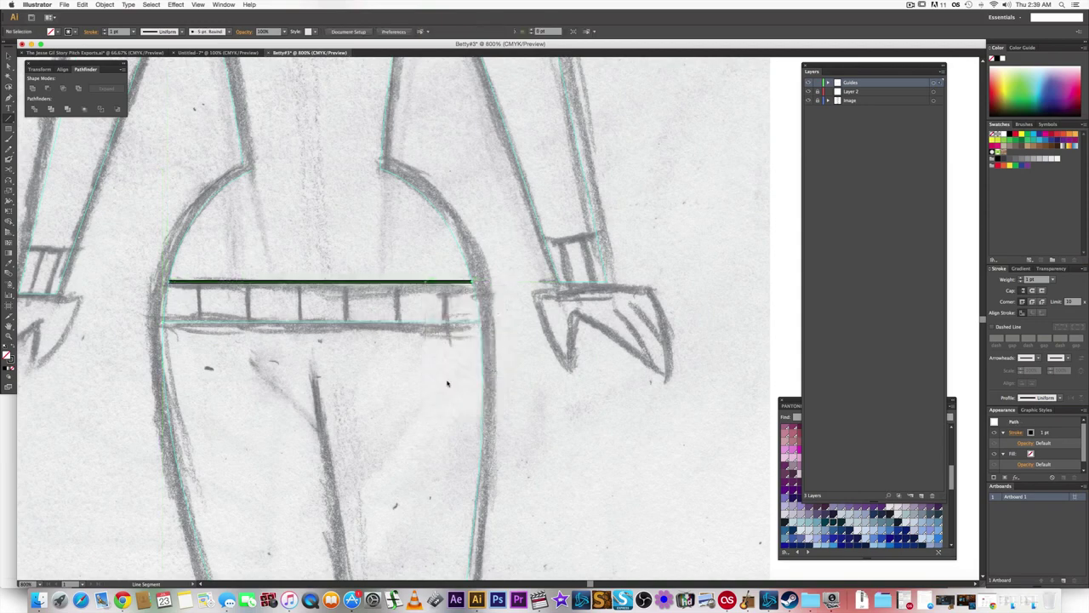
pyautogui.scroll(-2, 430, 417)
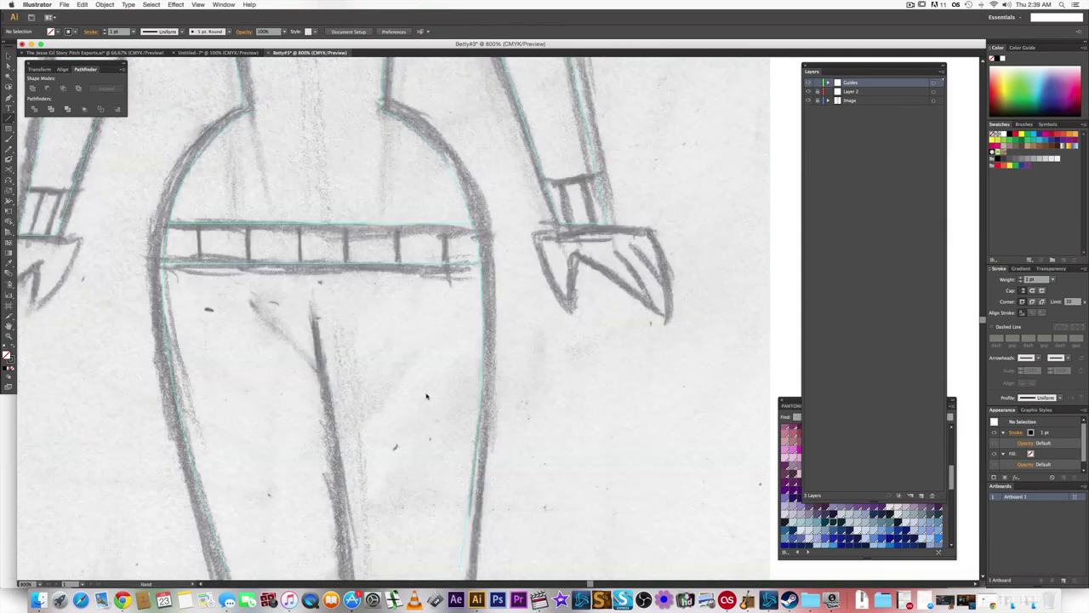
# - Trace the inner line dividing the two legs from the crotch down past the trouser hem with the Pen tool and convert it to a guide
pyautogui.keyDown('alt'); pyautogui.scroll(-3, 425, 395); pyautogui.keyUp('alt')
pyautogui.scroll(-3, 408, 341)
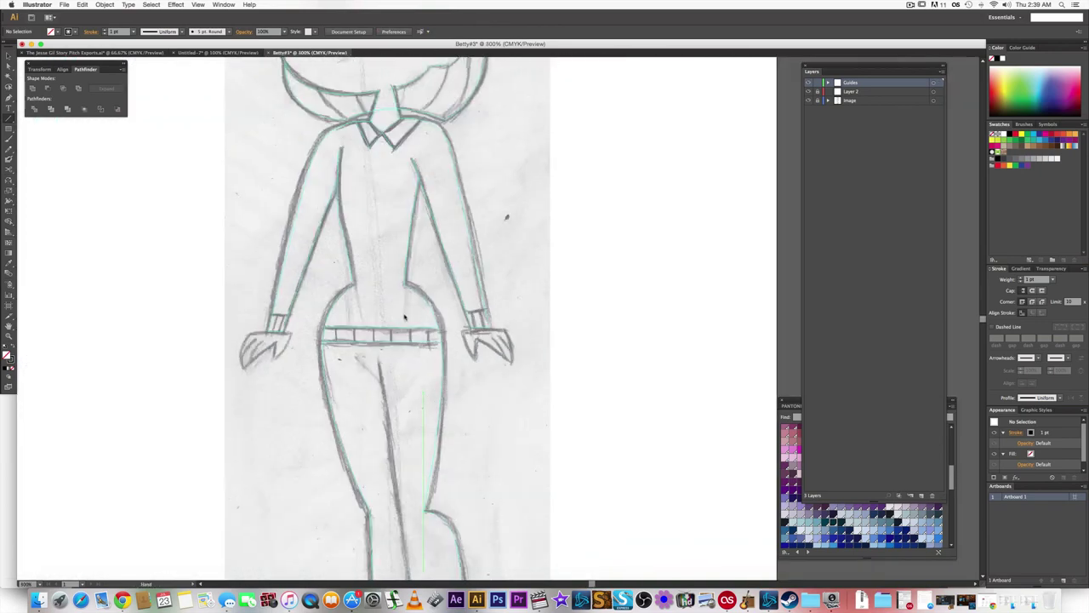
pyautogui.hscroll(1, 404, 315)
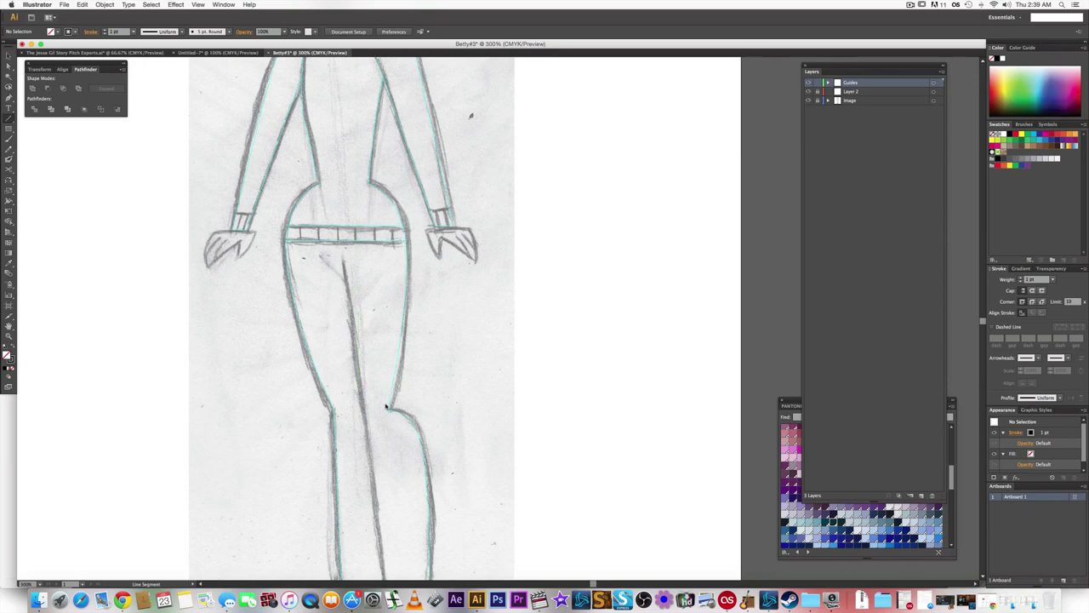
pyautogui.press('p')
pyautogui.scroll(-2, 387, 407)
pyautogui.moveTo(423, 448); pyautogui.dragTo(417, 423)
pyautogui.click(359, 308)
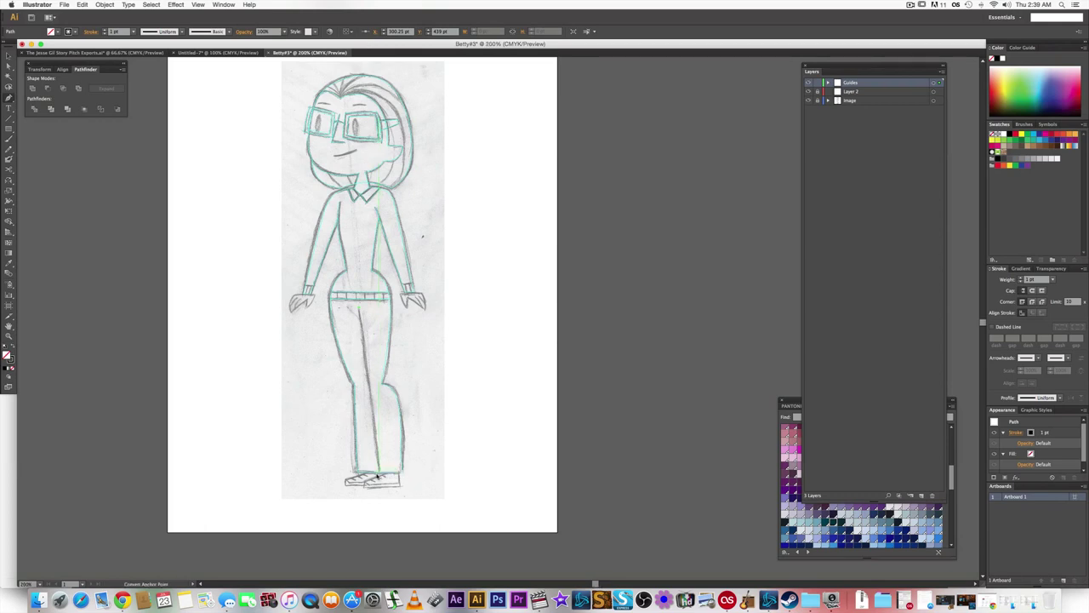
pyautogui.keyDown('alt'); pyautogui.scroll(1, 381, 474); pyautogui.keyUp('alt')
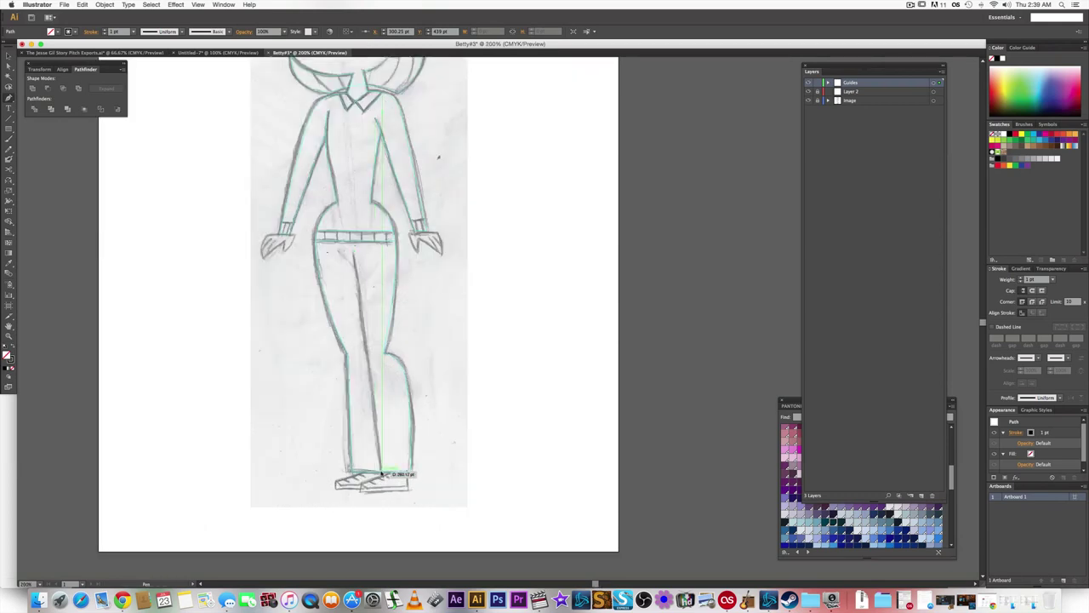
pyautogui.click(389, 545)
pyautogui.rightClick(371, 374)
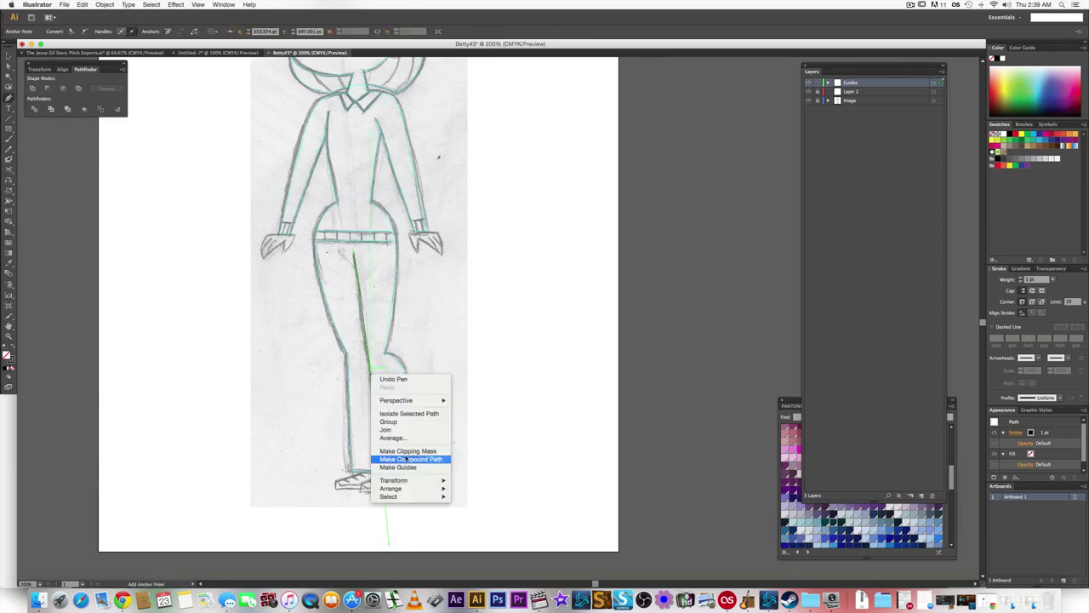
pyautogui.click(400, 467)
# - Trace the upper edge of the right sleeve cuff with the Pen tool and convert it to a guide
pyautogui.scroll(4, 393, 294)
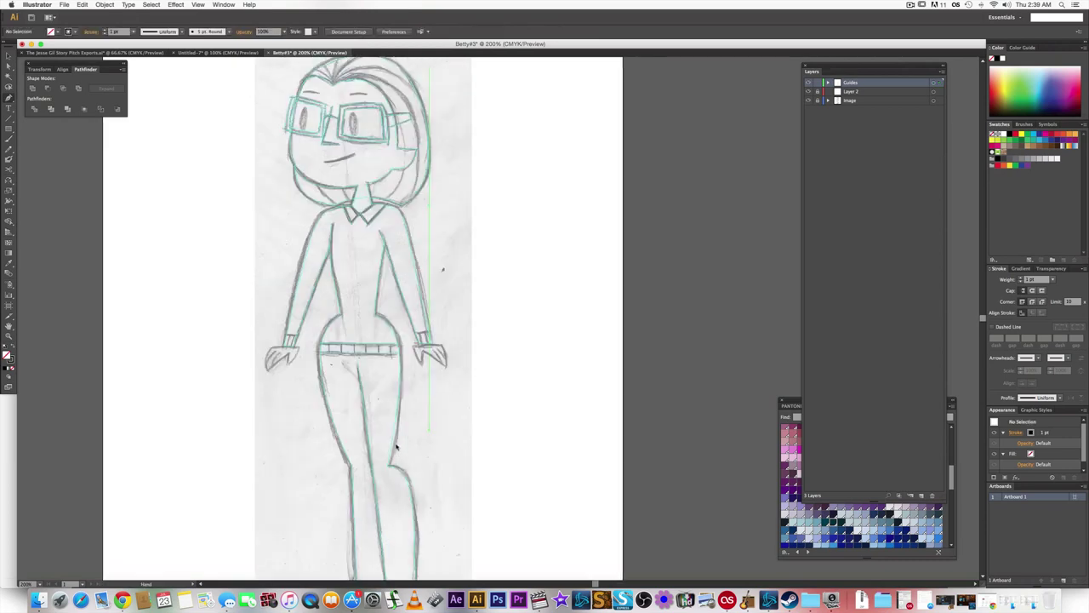
pyautogui.moveTo(386, 285); pyautogui.dragTo(381, 333)
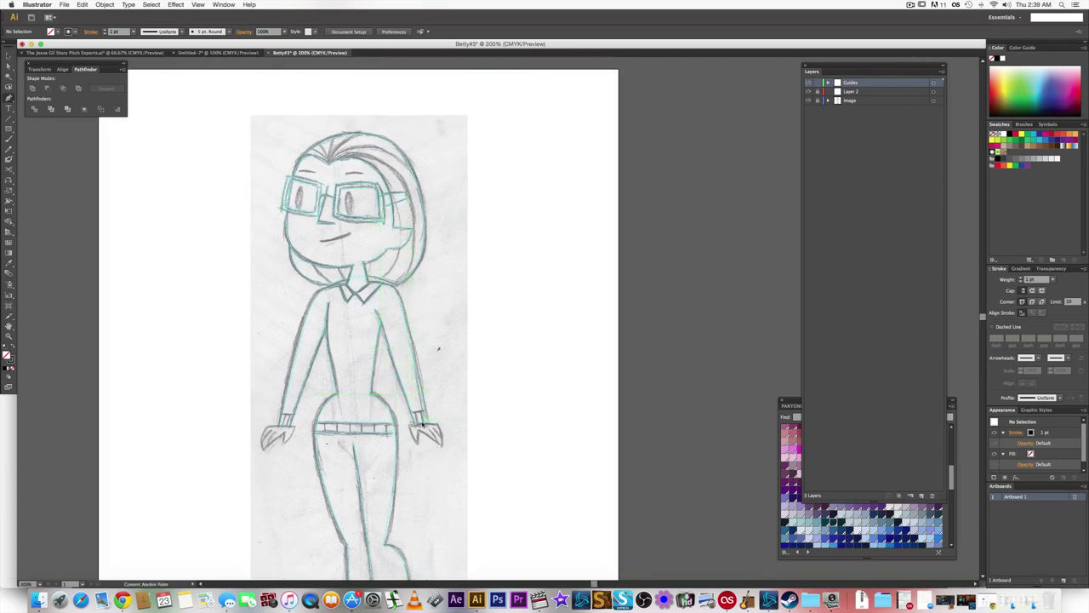
pyautogui.scroll(3, 438, 423)
pyautogui.click(389, 389)
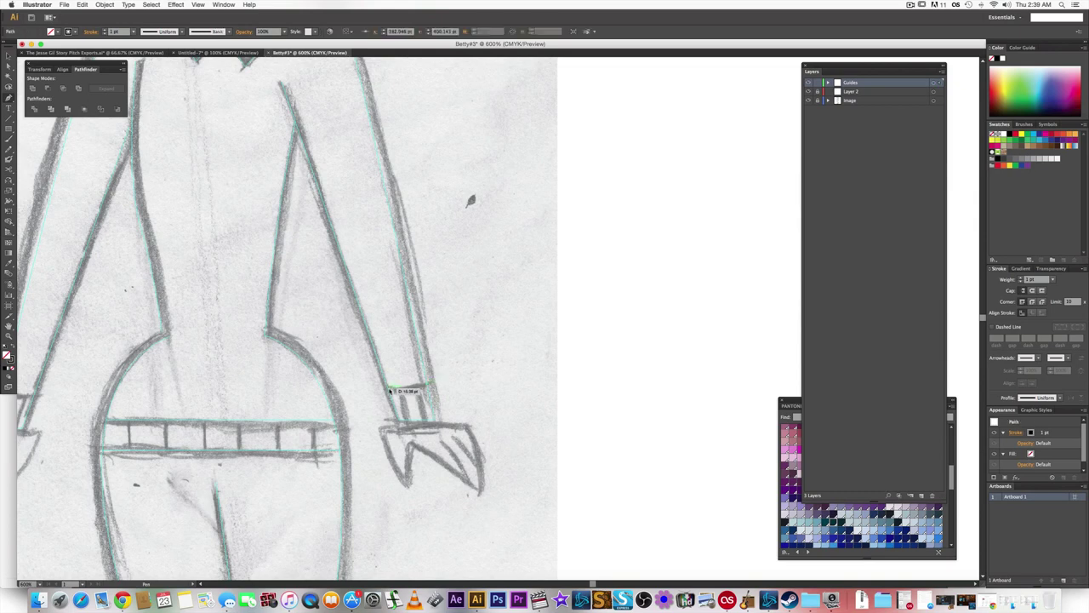
pyautogui.rightClick(401, 389)
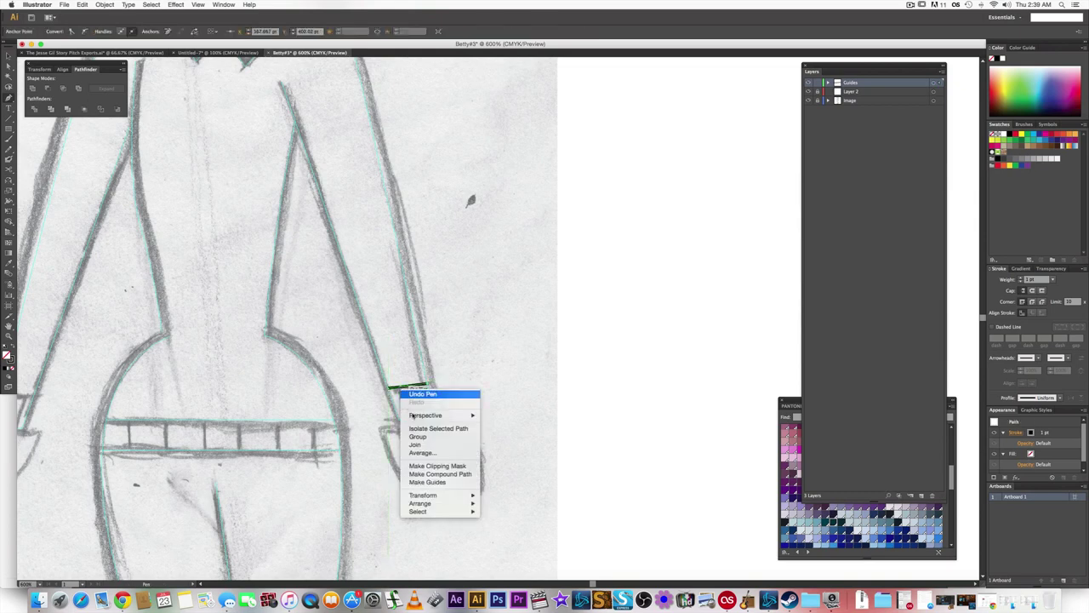
pyautogui.click(430, 482)
# - Trace the upper edge of the left sleeve cuff with a straight path and convert it to a guide
pyautogui.moveTo(242, 371); pyautogui.dragTo(506, 406)
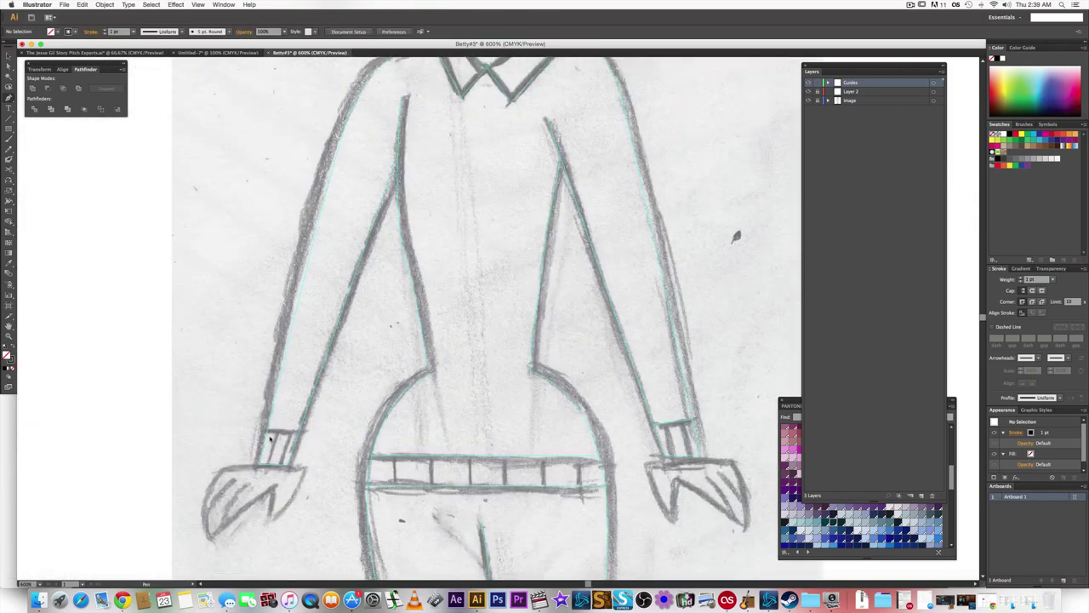
pyautogui.click(269, 431)
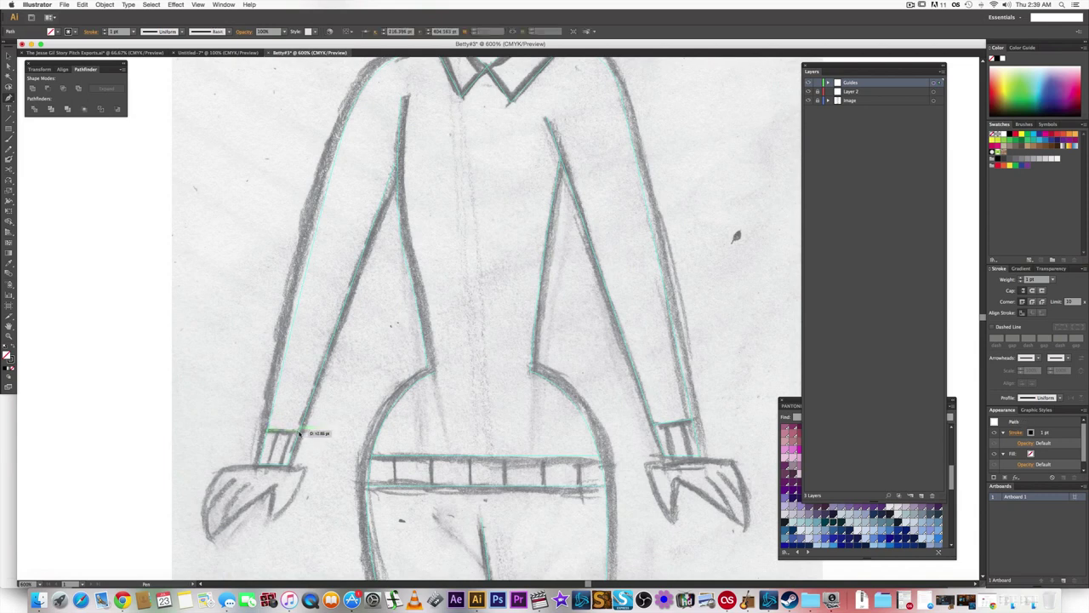
pyautogui.click(300, 432)
pyautogui.rightClick(285, 451)
pyautogui.click(339, 529)
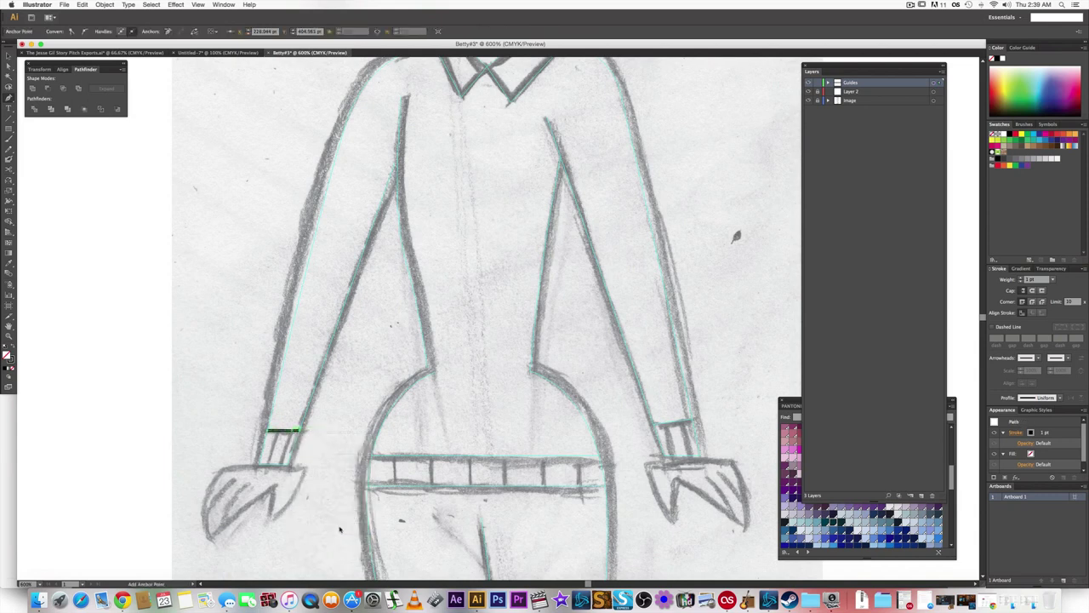
# - Trace the left hand's curved outer edge, the fingertips and the notch down to the thumb tip with the Pen tool
pyautogui.moveTo(287, 519); pyautogui.dragTo(316, 437)
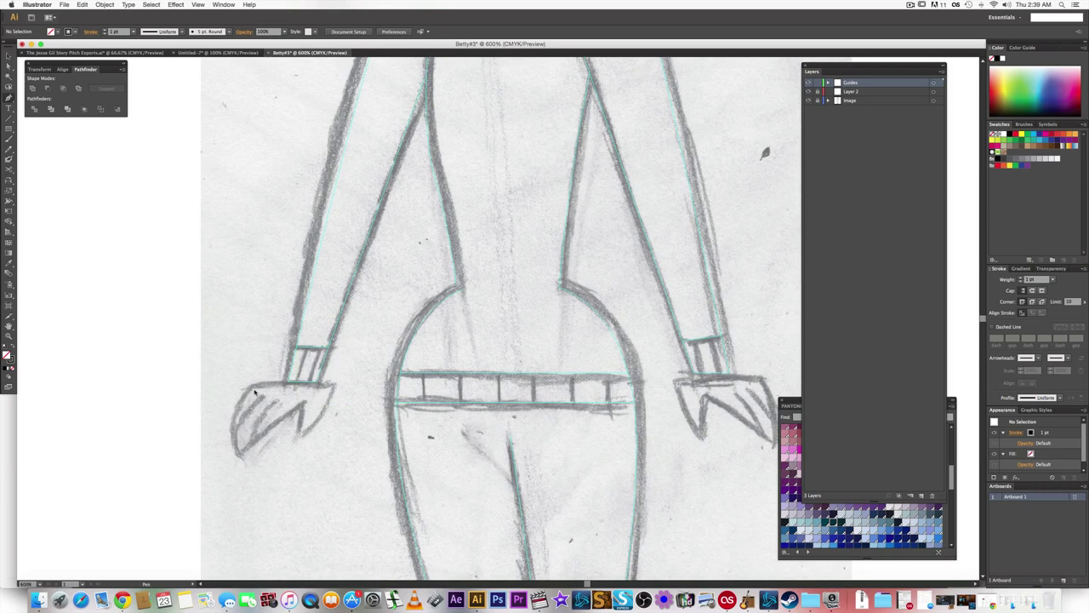
pyautogui.click(240, 416)
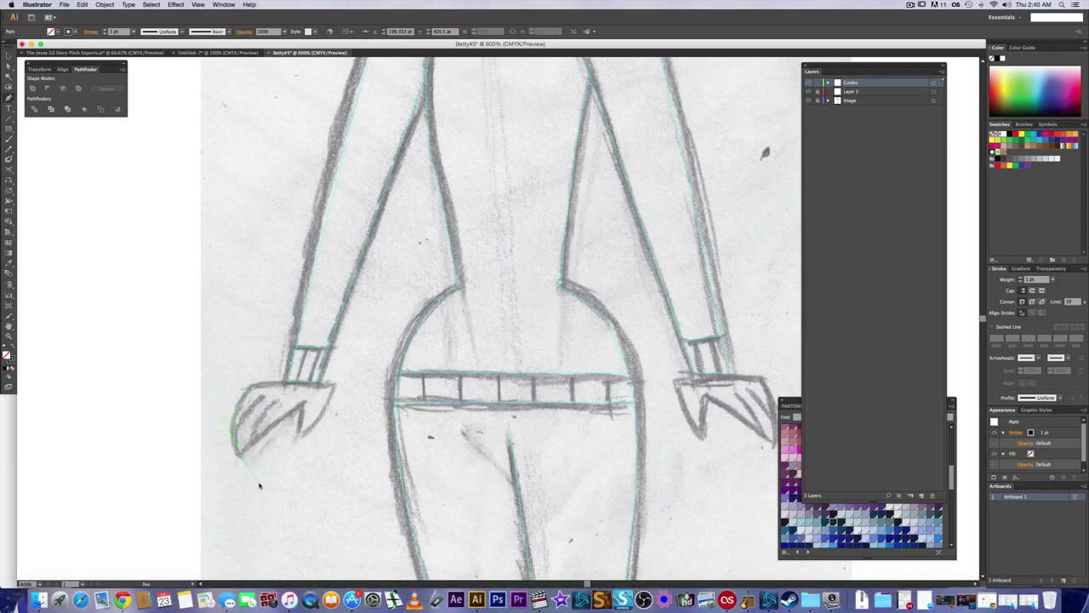
pyautogui.click(241, 453)
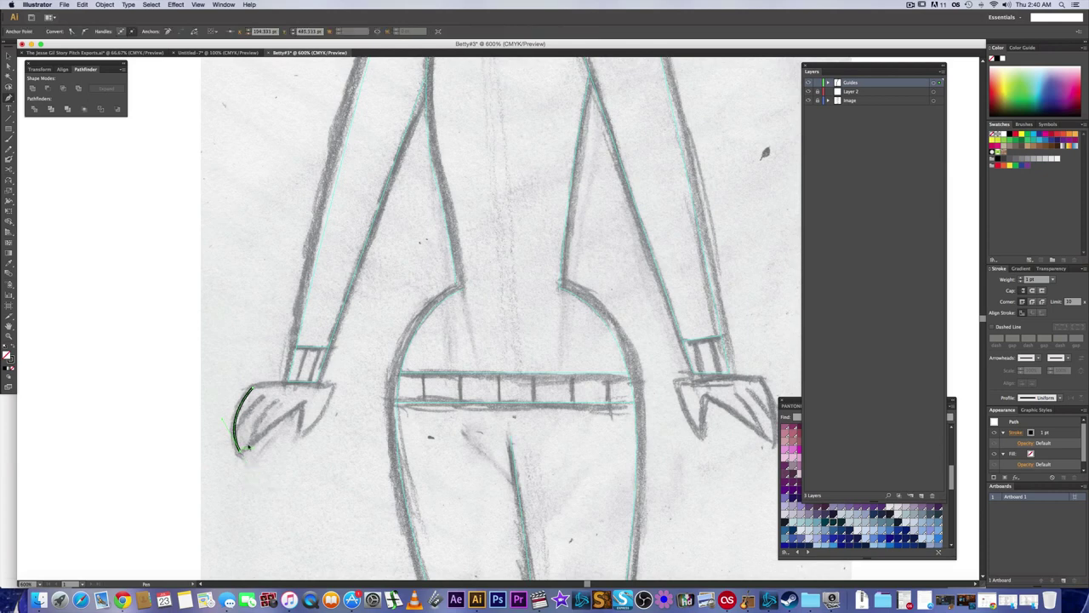
pyautogui.click(304, 401)
pyautogui.click(300, 436)
pyautogui.click(301, 434)
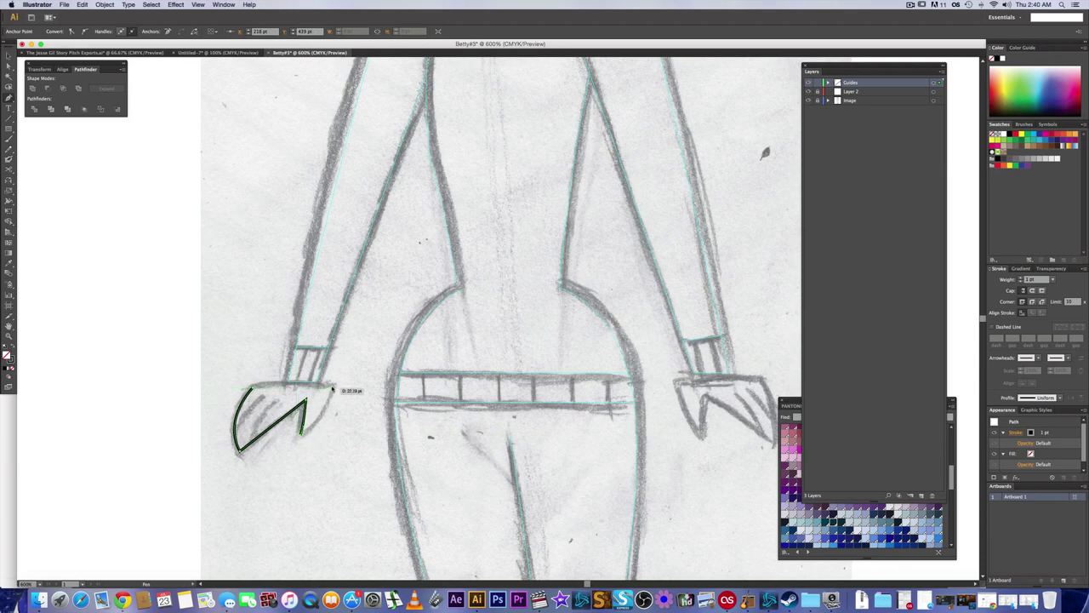
# - Close the left hand outline up the thumb and across the wrist, and convert it to a guide
pyautogui.keyDown('super'); pyautogui.click(340, 375); pyautogui.keyUp('super')
pyautogui.click(330, 387)
pyautogui.click(332, 388)
pyautogui.moveTo(251, 389); pyautogui.dragTo(254, 391)
pyautogui.click(253, 388)
pyautogui.rightClick(251, 389)
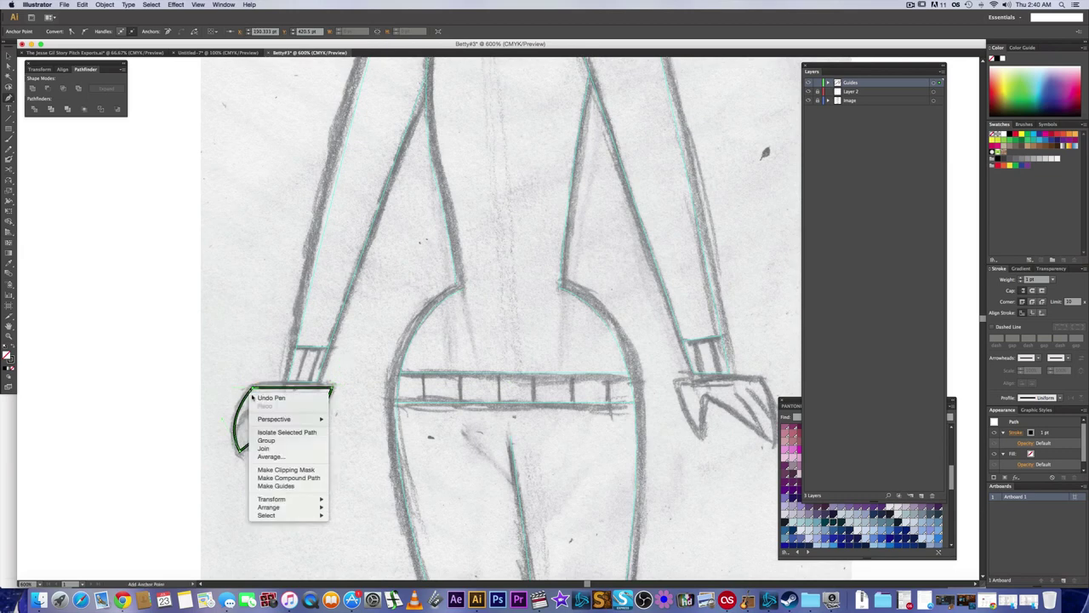
pyautogui.click(415, 460)
# - Review the traced guides on the hands, head, torso and legs down to the shoes against the sketch
pyautogui.moveTo(510, 444)
pyautogui.mouseDown()
pyautogui.moveTo(265, 439)
pyautogui.moveTo(317, 408)
pyautogui.moveTo(395, 409)
pyautogui.mouseUp()
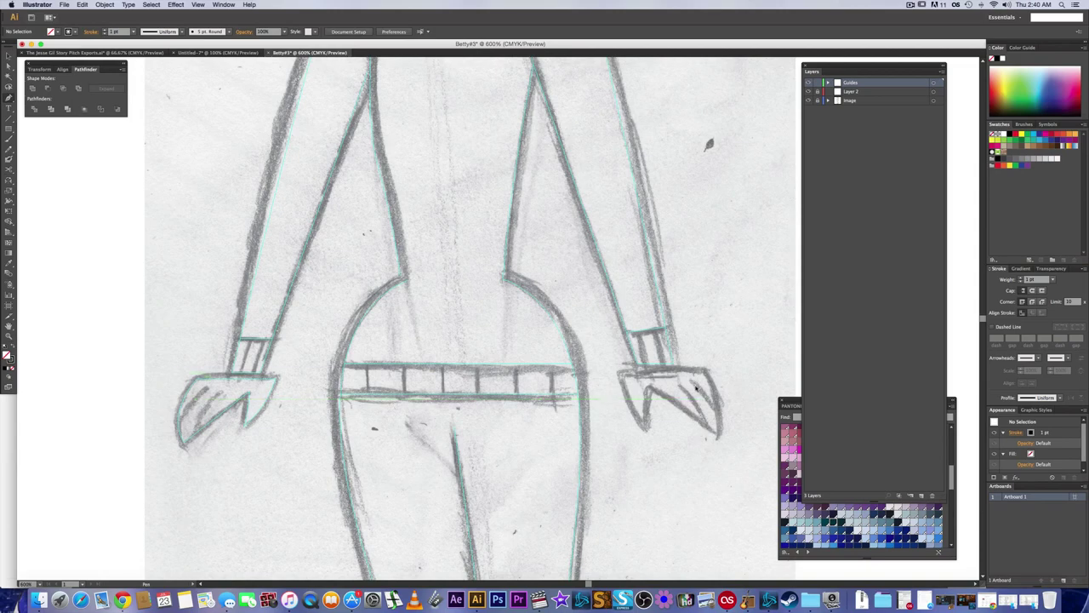
pyautogui.scroll(10, 563, 255)
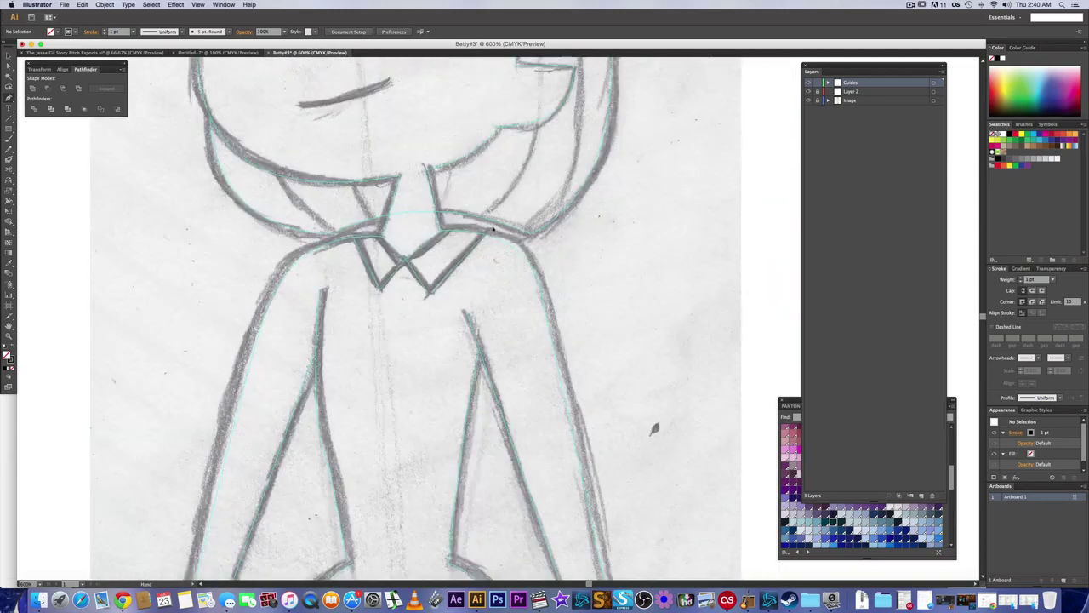
pyautogui.scroll(3, 460, 263)
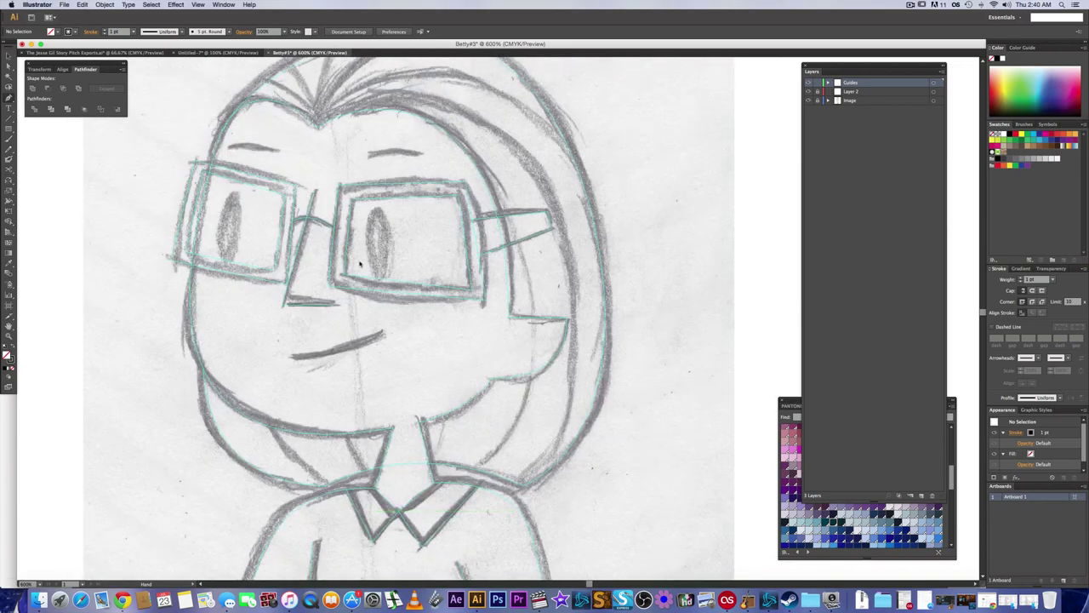
pyautogui.scroll(2, 360, 265)
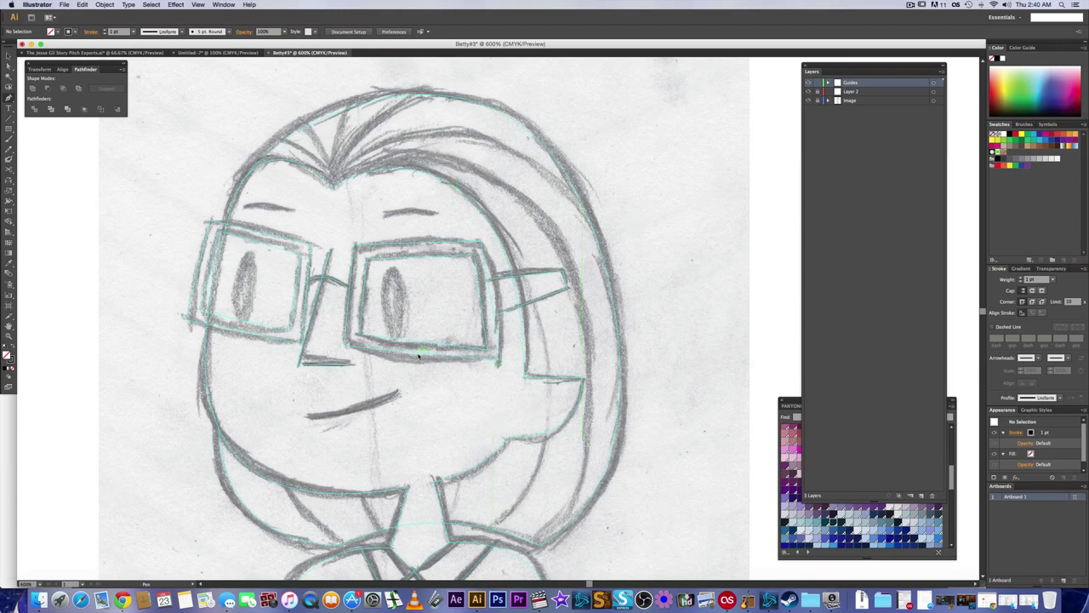
pyautogui.press('super+minus')
pyautogui.press('super+minus')
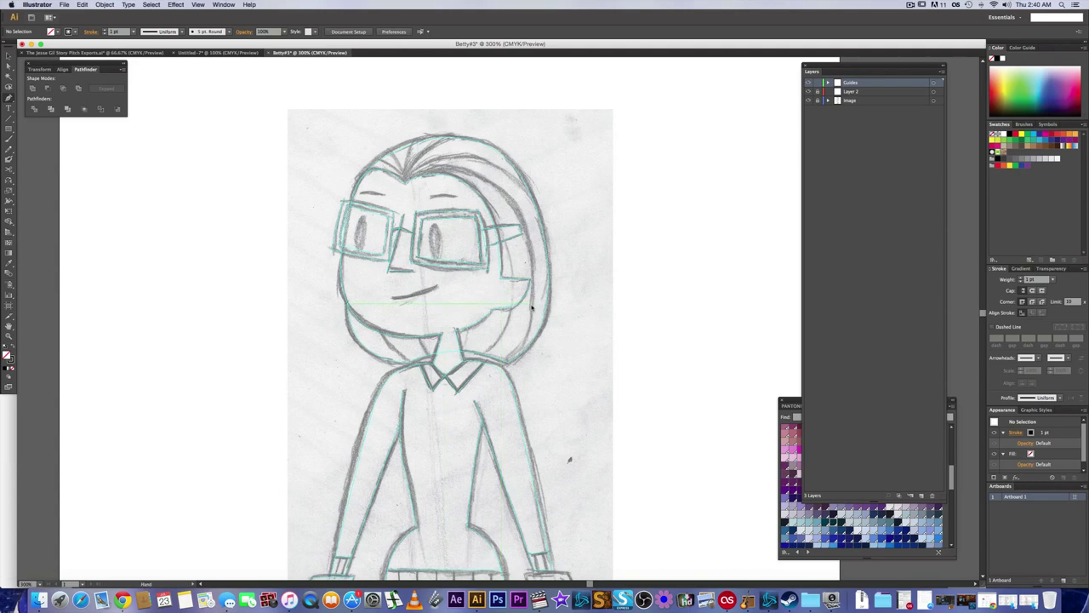
pyautogui.moveTo(499, 293); pyautogui.dragTo(498, 290)
pyautogui.scroll(-5, 497, 290)
pyautogui.hscroll(2, 498, 290)
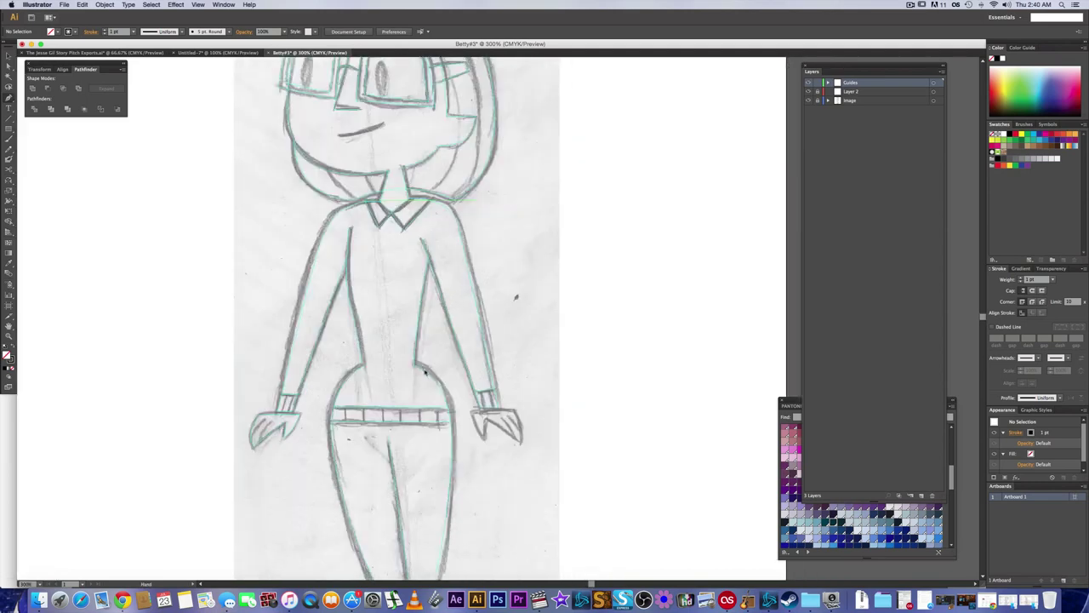
pyautogui.scroll(-10, 440, 329)
pyautogui.hscroll(1, 440, 329)
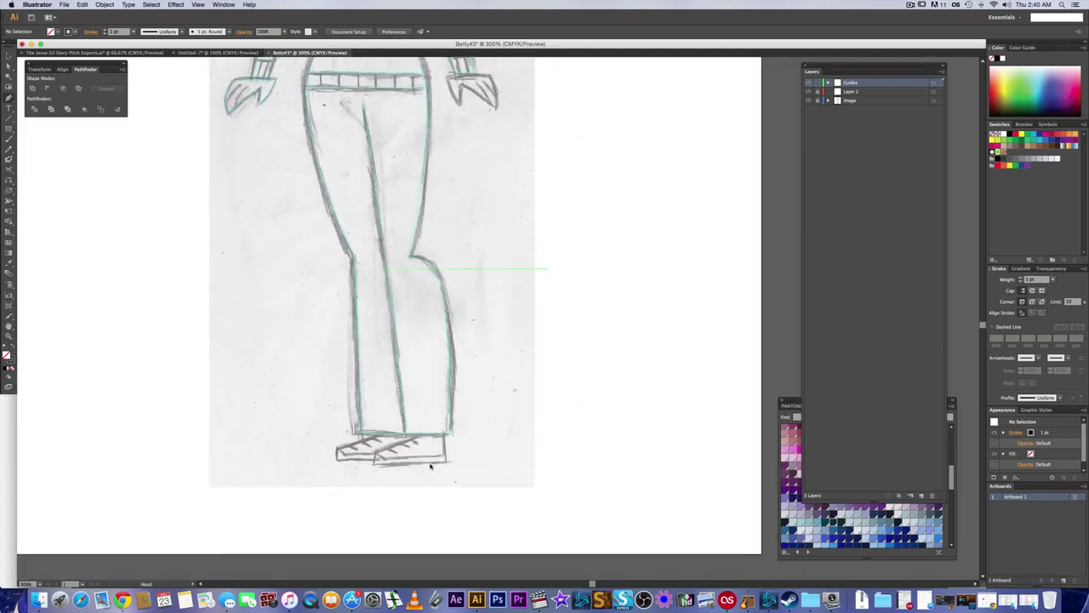
# - Trace the front shoe's closed outline along the trouser hem, toe, sole and heel with the Pen tool, and convert it to a guide
pyautogui.scroll(3, 432, 461)
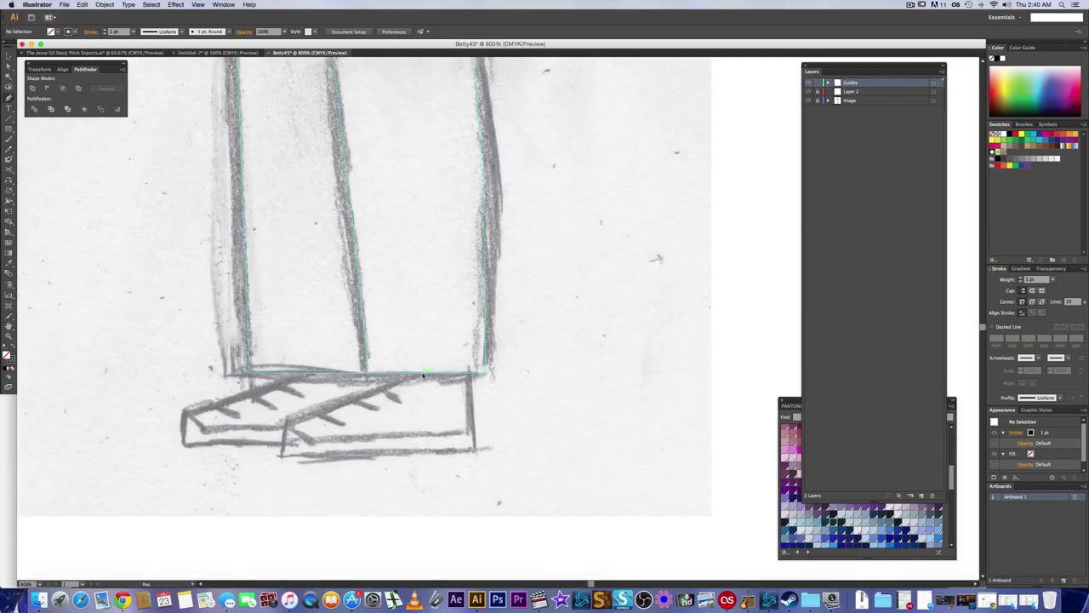
pyautogui.click(424, 374)
pyautogui.click(291, 422)
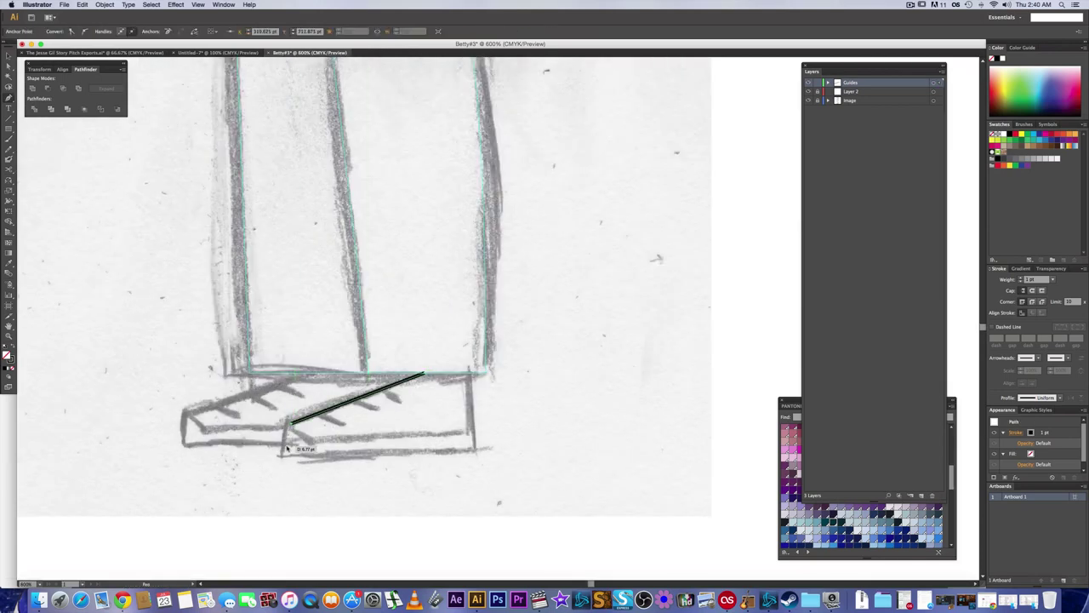
pyautogui.press('cmd+z')
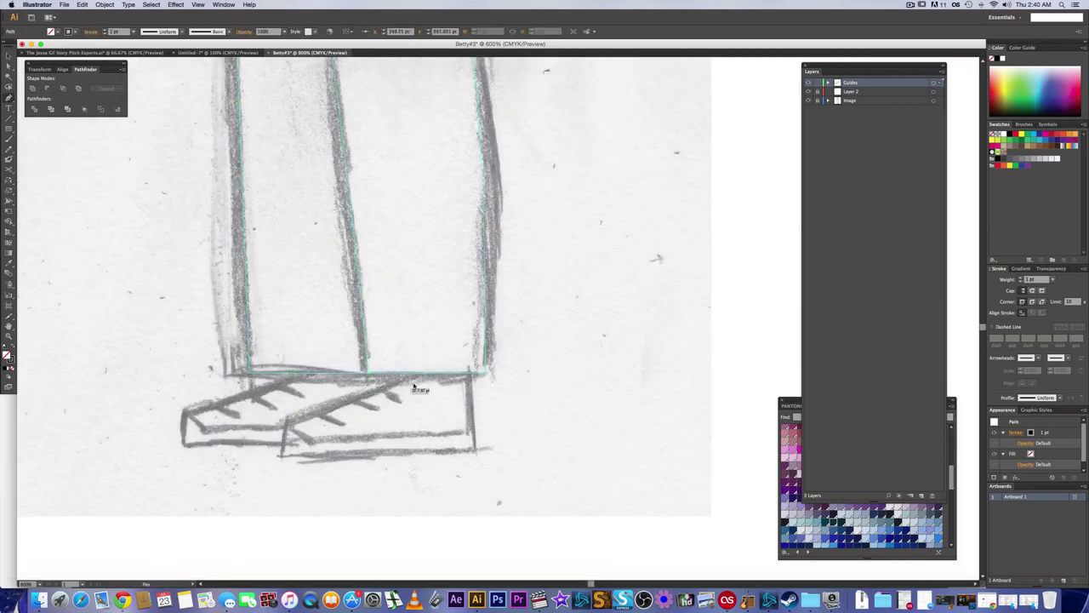
pyautogui.click(289, 424)
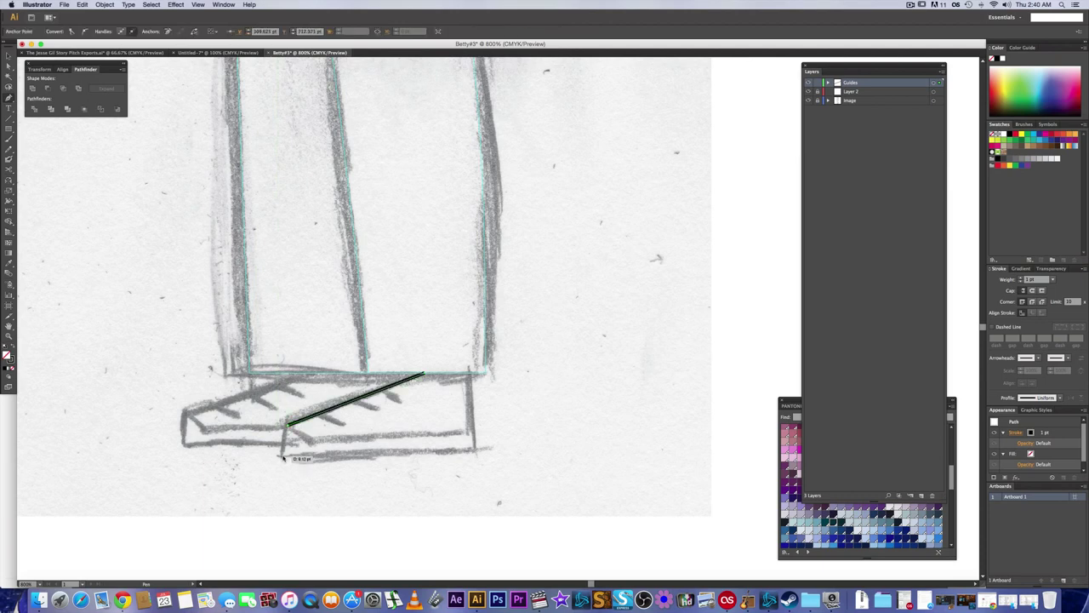
pyautogui.click(283, 454)
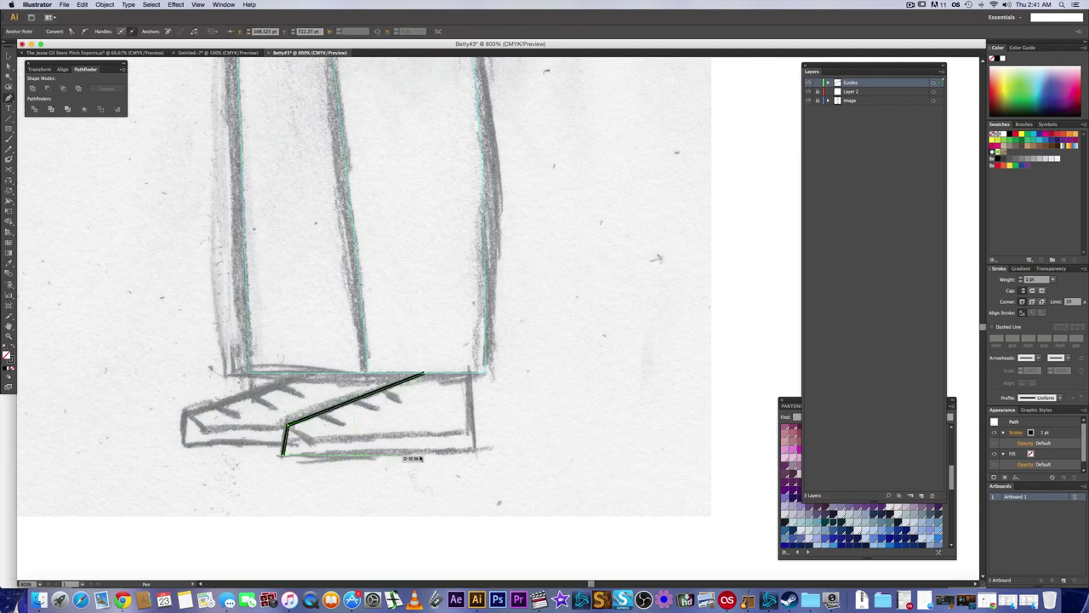
pyautogui.click(474, 454)
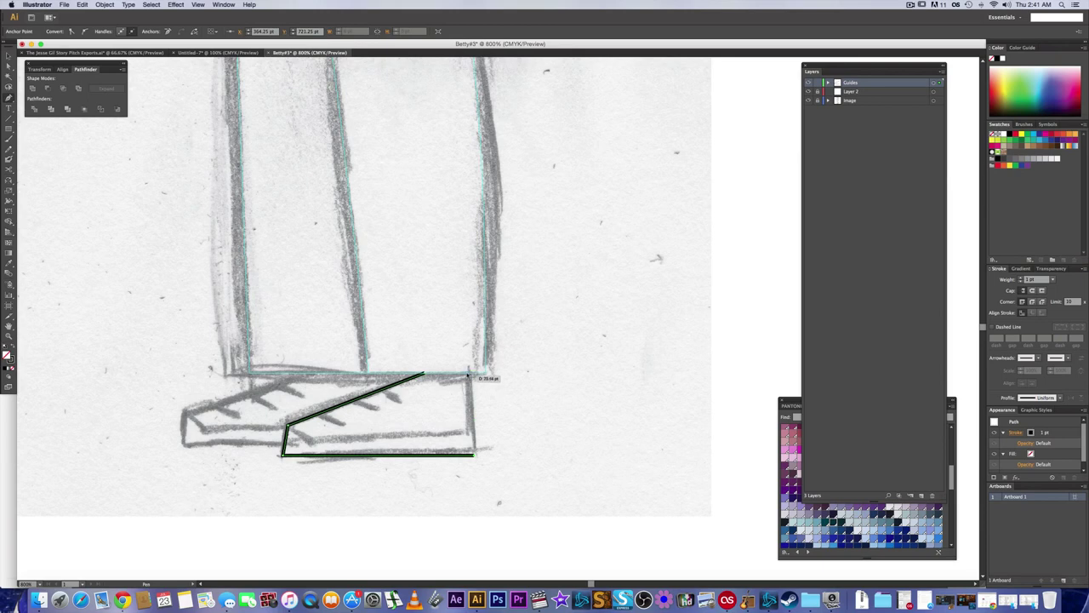
pyautogui.click(468, 374)
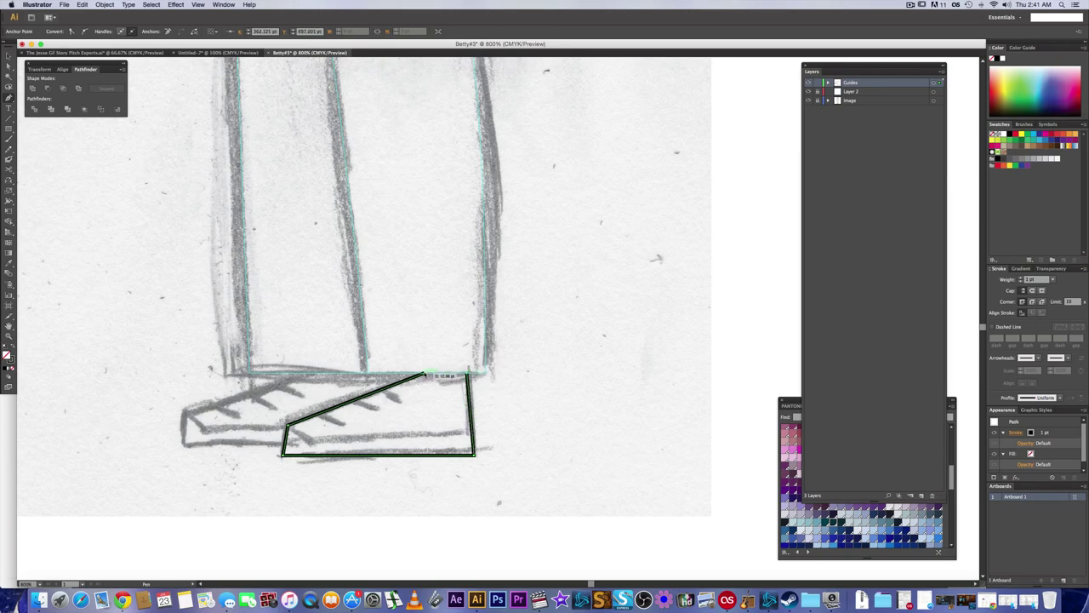
pyautogui.click(425, 374)
pyautogui.rightClick(417, 377)
pyautogui.click(438, 472)
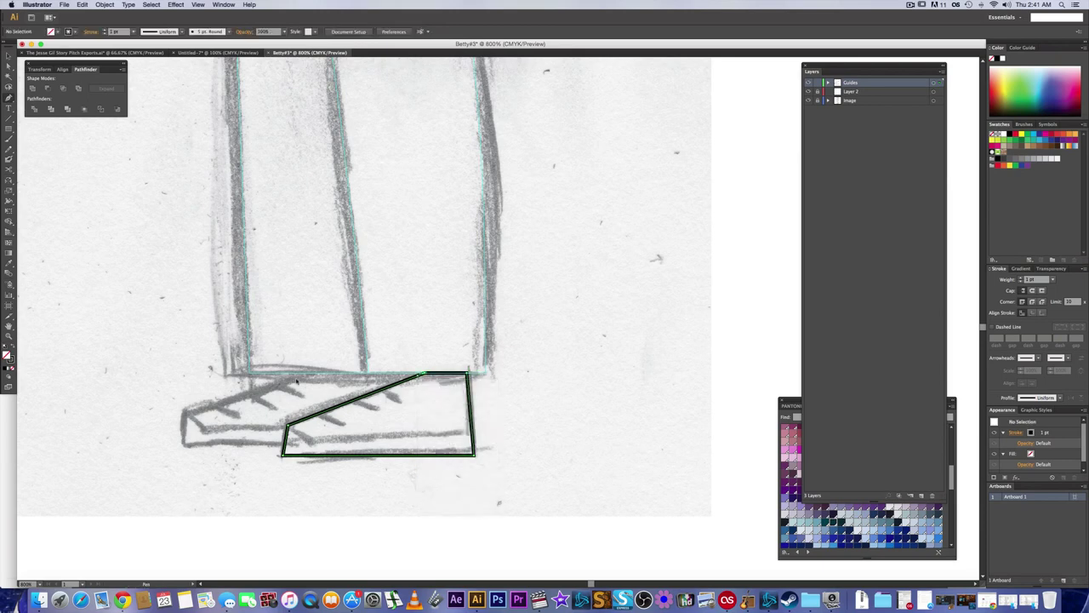
pyautogui.click(189, 418)
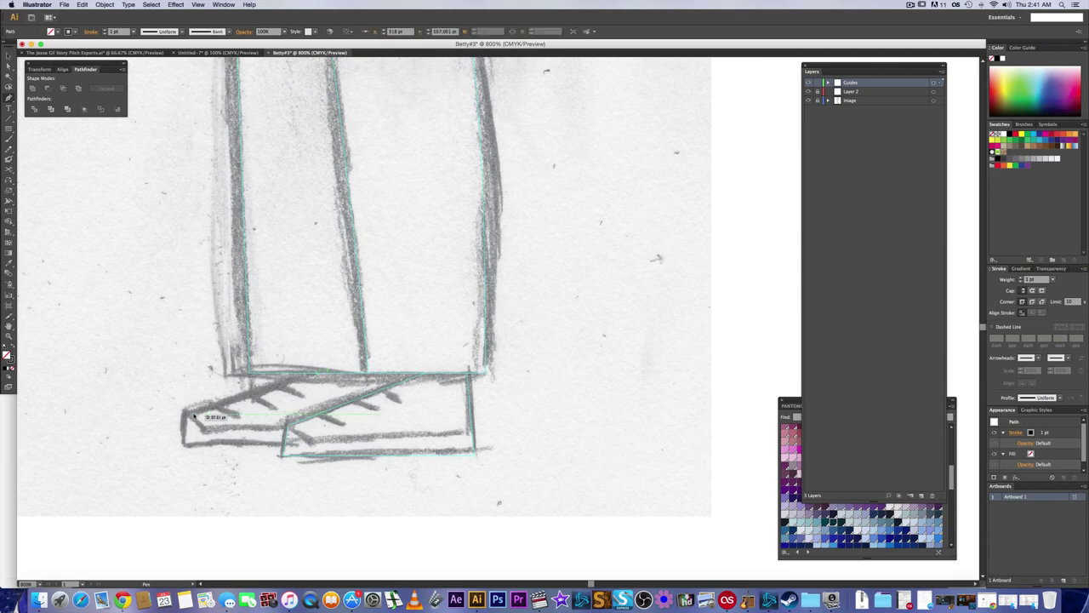
pyautogui.click(186, 417)
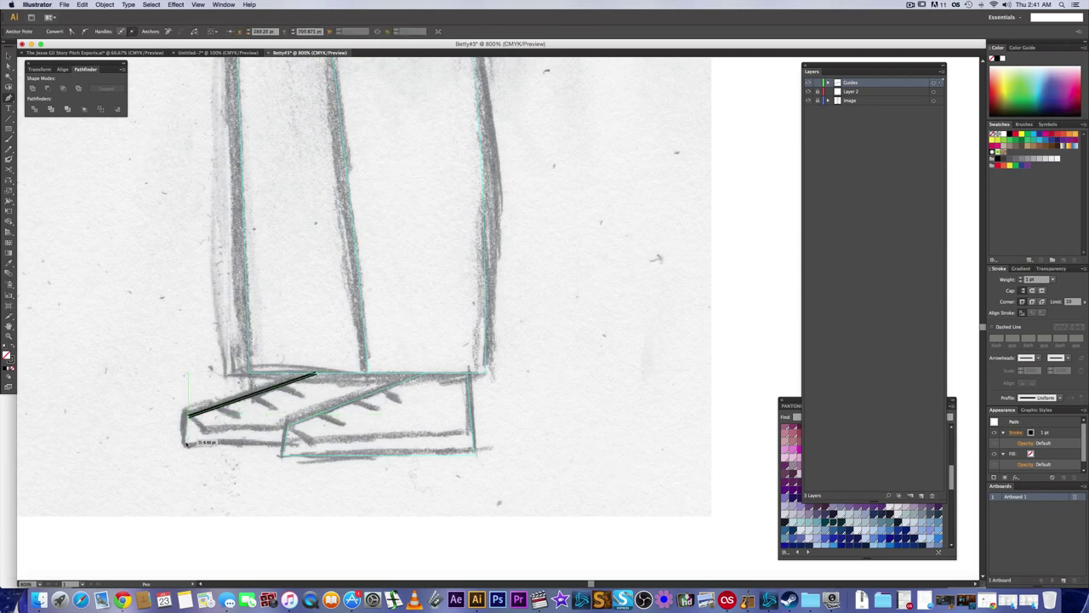
pyautogui.click(184, 443)
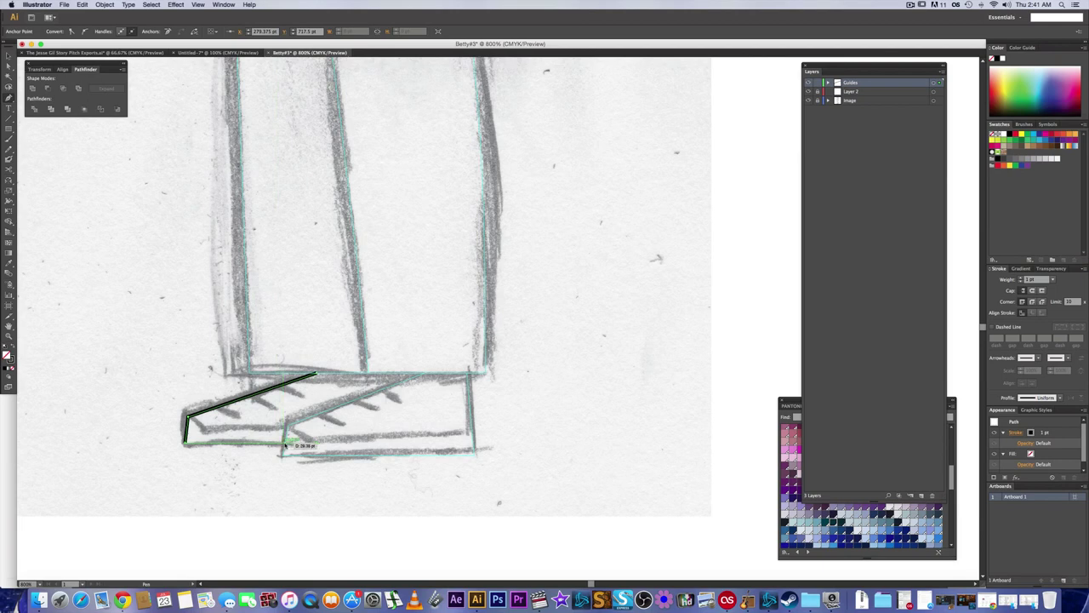
pyautogui.click(285, 443)
pyautogui.press('super+z')
pyautogui.press('super+z')
pyautogui.press('super+z')
pyautogui.press('super+z')
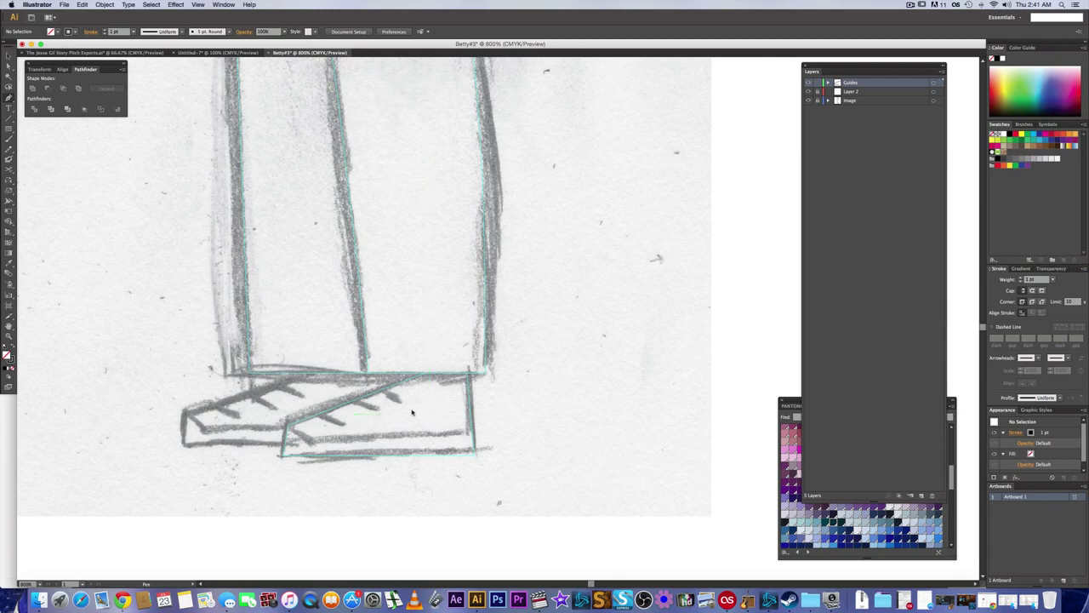
# - Lock the Guides layer, then unlock Layer 2 and make it the active layer
pyautogui.press('space')
pyautogui.moveTo(429, 413); pyautogui.dragTo(385, 596)
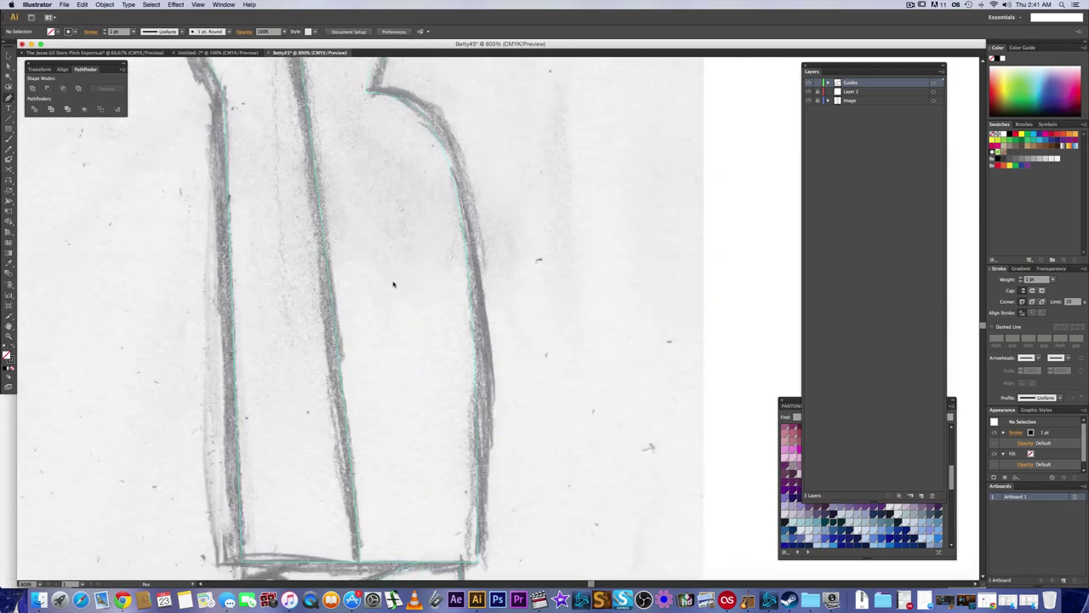
pyautogui.scroll(-2, 362, 250)
pyautogui.press('space')
pyautogui.moveTo(366, 288); pyautogui.dragTo(376, 400)
pyautogui.scroll(12, 375, 400)
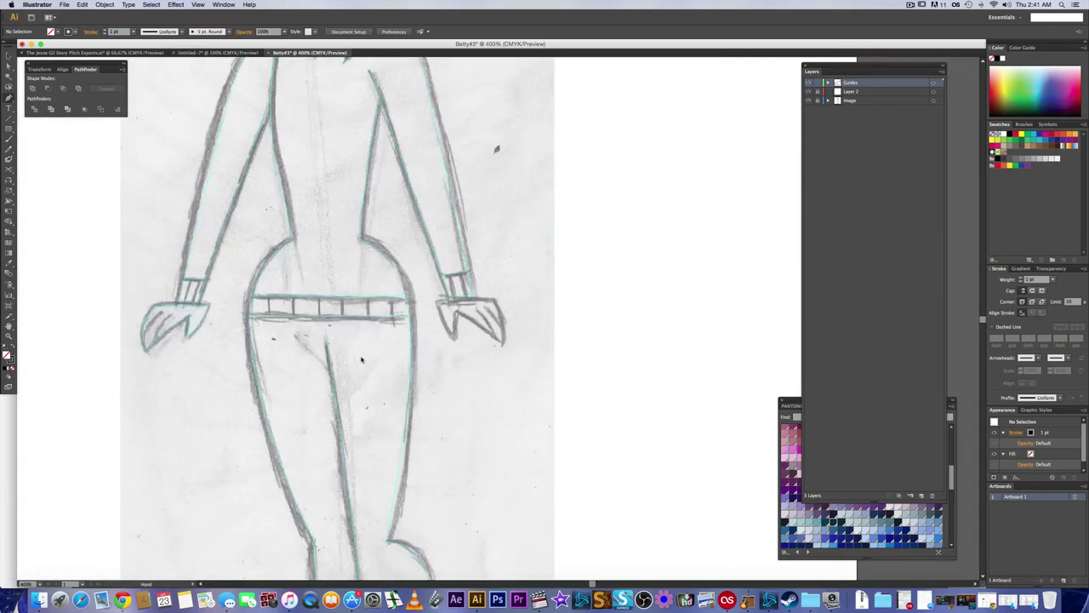
pyautogui.scroll(3, 385, 407)
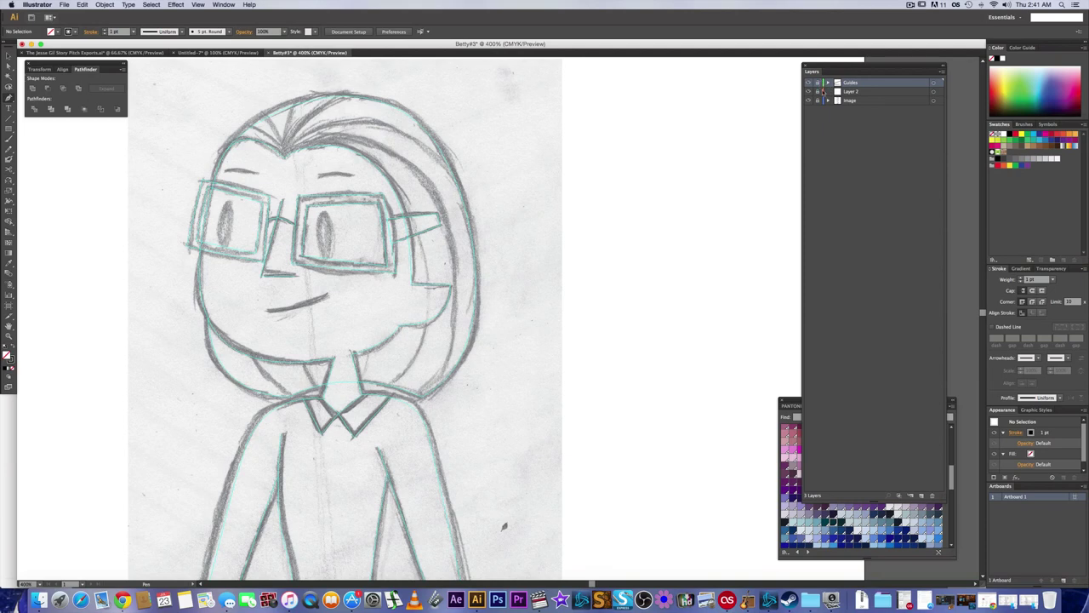
pyautogui.hscroll(-3, 536, 323)
pyautogui.hscroll(-3, 536, 324)
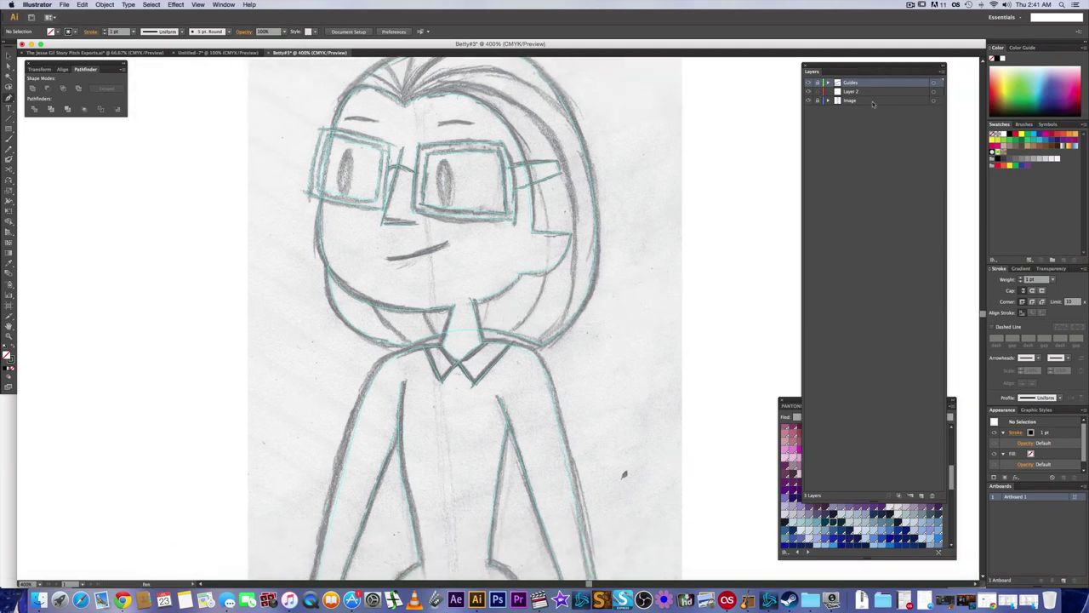
pyautogui.click(855, 92)
# - Draw an ellipse about 11.5 by 27 pt over the pupil in the right-hand lens, with black fill and no stroke
pyautogui.scroll(3, 451, 298)
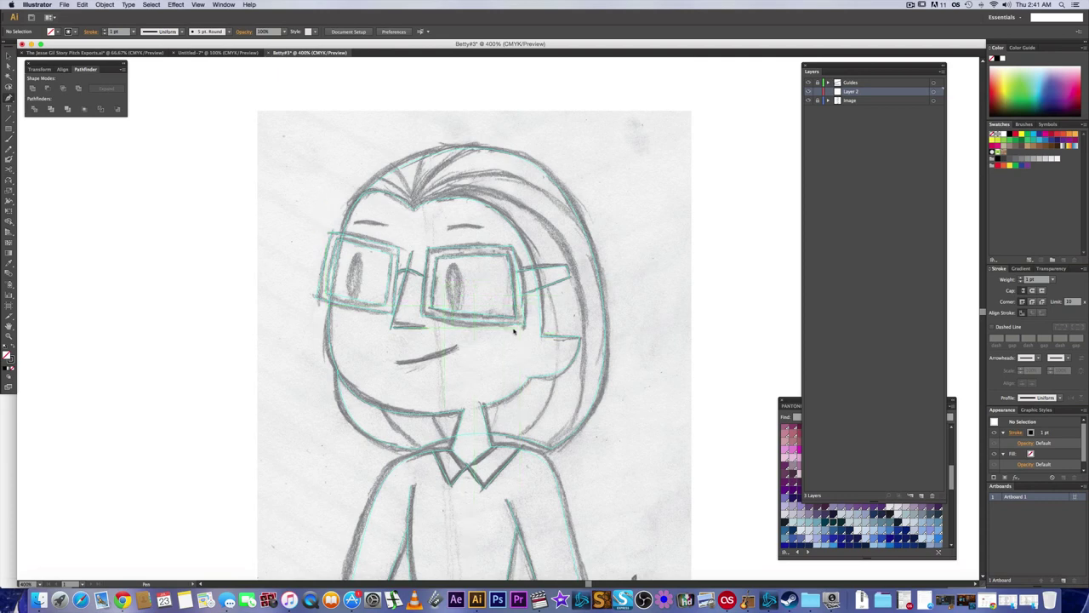
pyautogui.hotkey('shift', 'c')
pyautogui.scroll(2, 451, 312)
pyautogui.moveTo(493, 269); pyautogui.dragTo(429, 335)
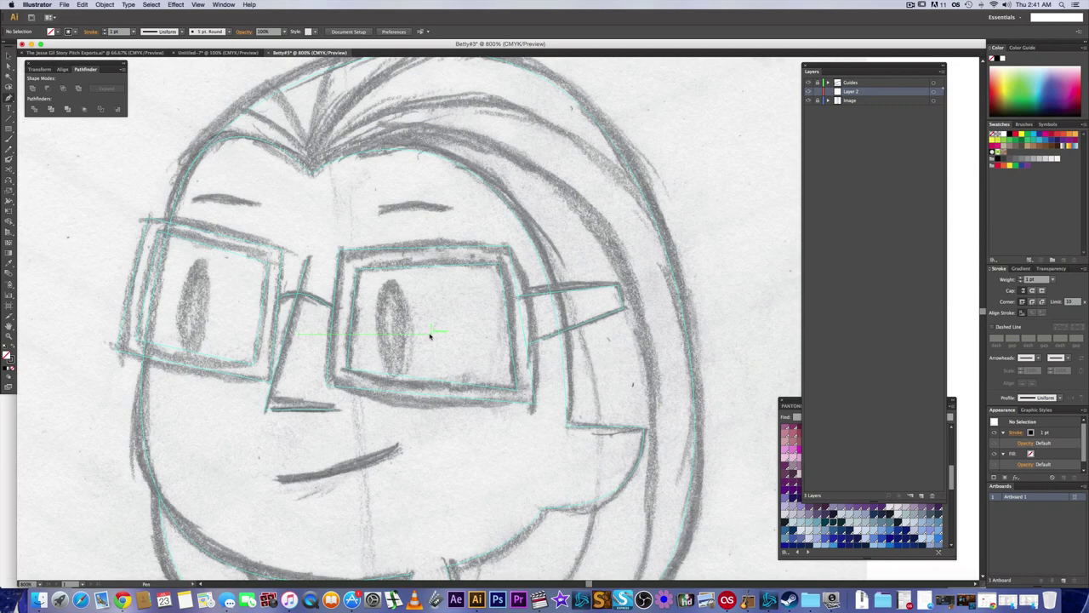
pyautogui.press('l')
pyautogui.moveTo(392, 329); pyautogui.dragTo(411, 375)
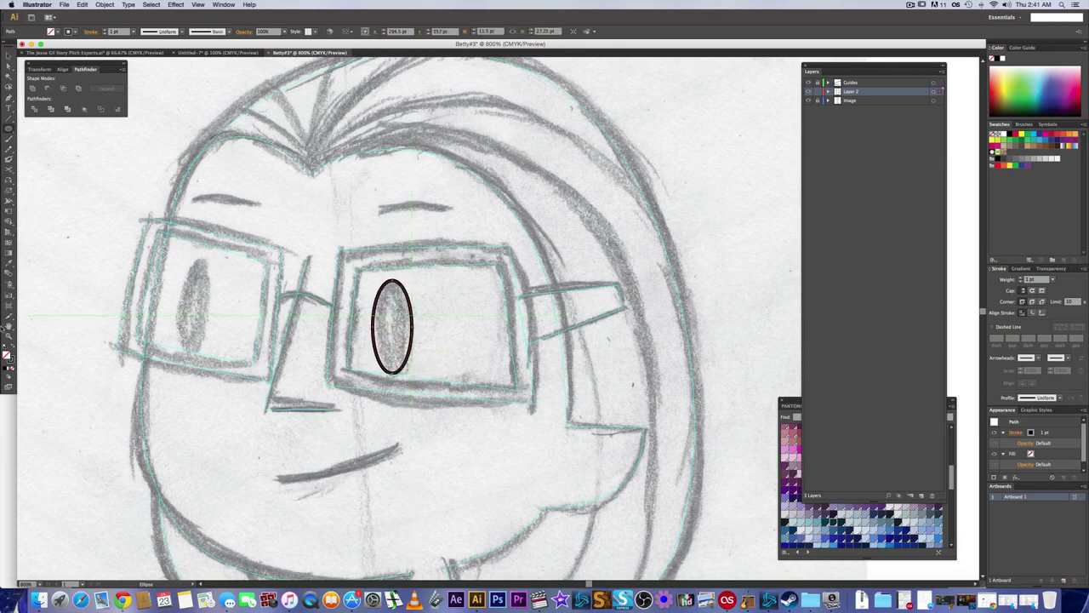
pyautogui.click(12, 348)
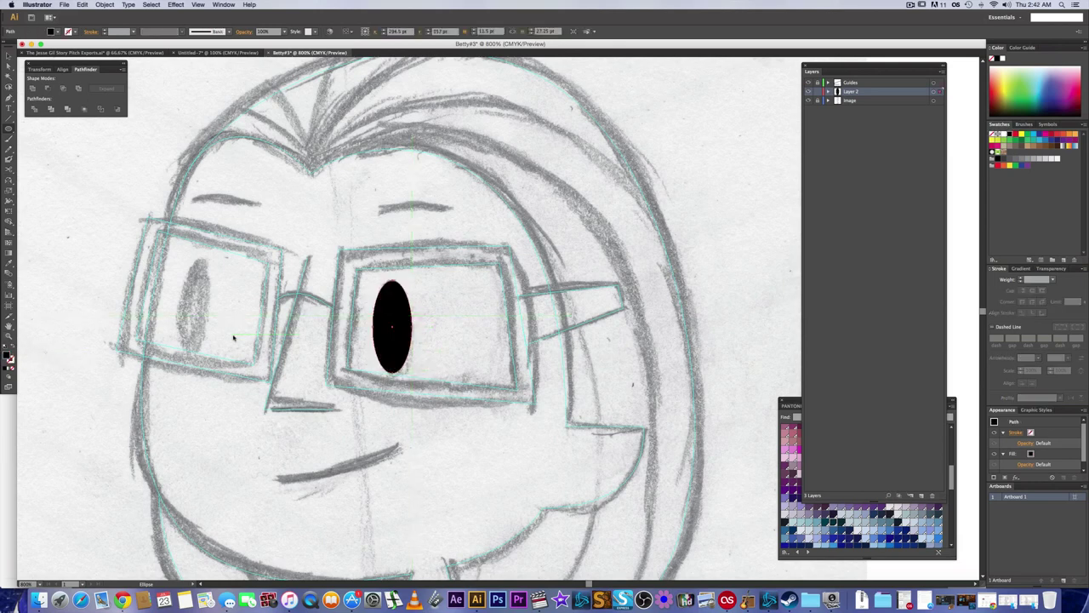
# - Duplicate the black pupil onto the sketched pupil in the left-hand lens and deselect it
pyautogui.click(8, 56)
pyautogui.click(385, 313)
pyautogui.moveTo(385, 333); pyautogui.dragTo(195, 311)
pyautogui.click(253, 408)
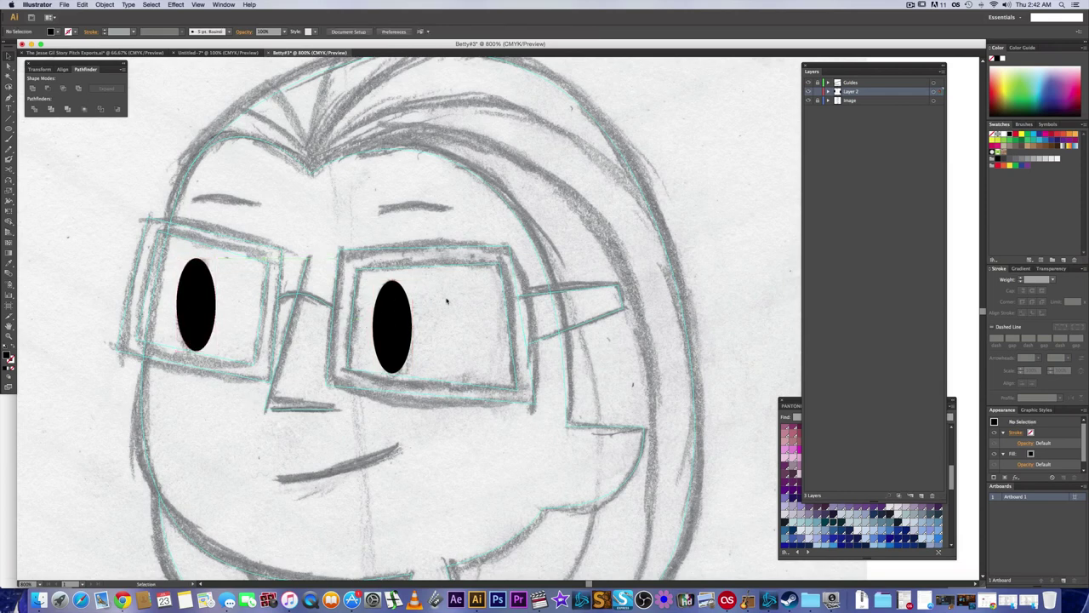
# - Expand Layer 2 to list its paths and set the layer list's row size to Large
pyautogui.click(828, 92)
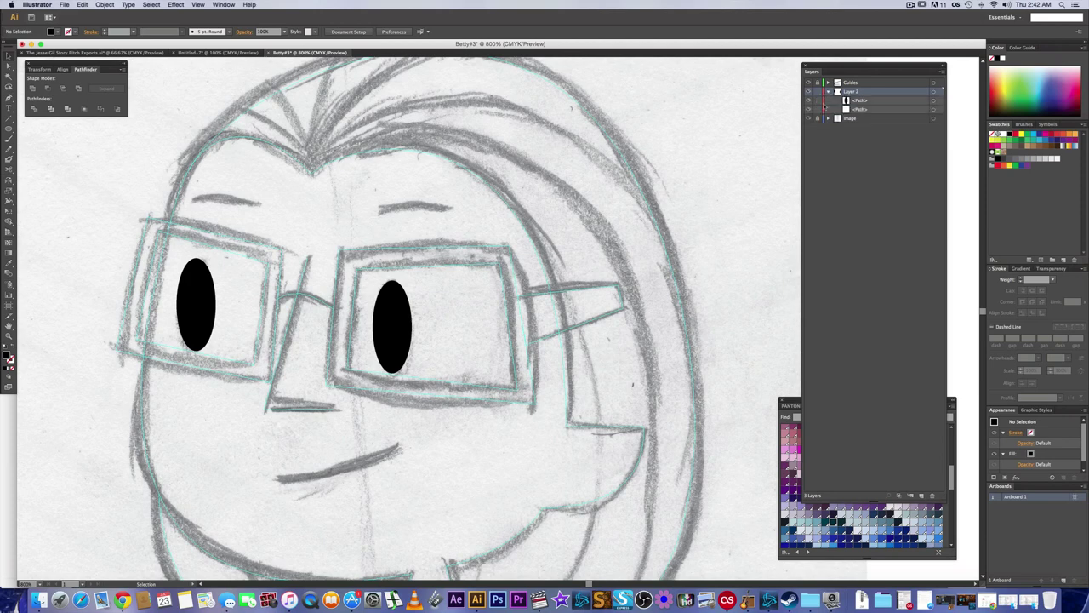
pyautogui.click(942, 71)
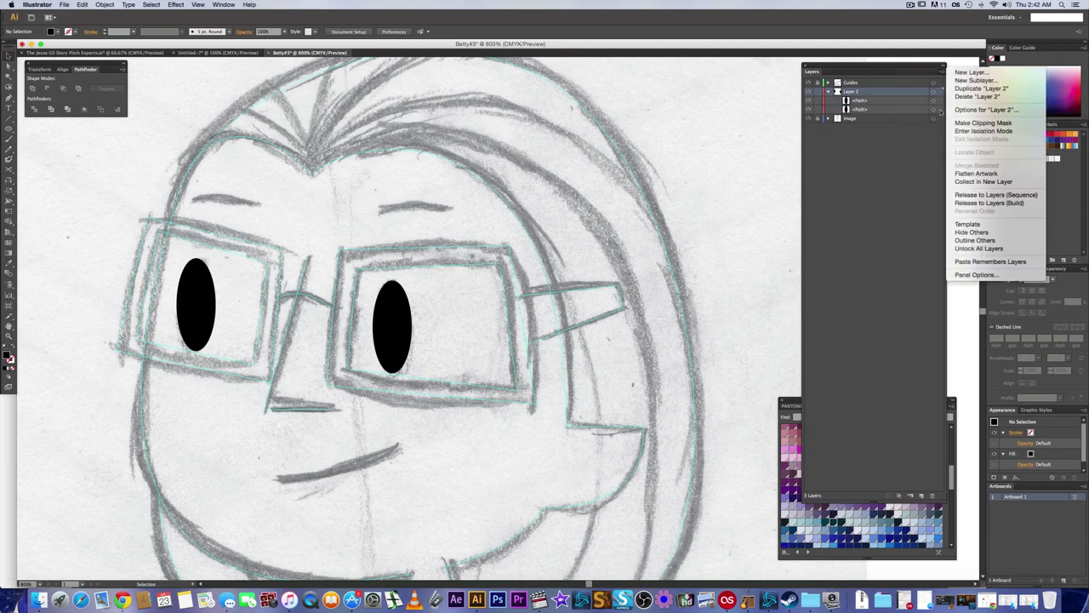
pyautogui.click(970, 275)
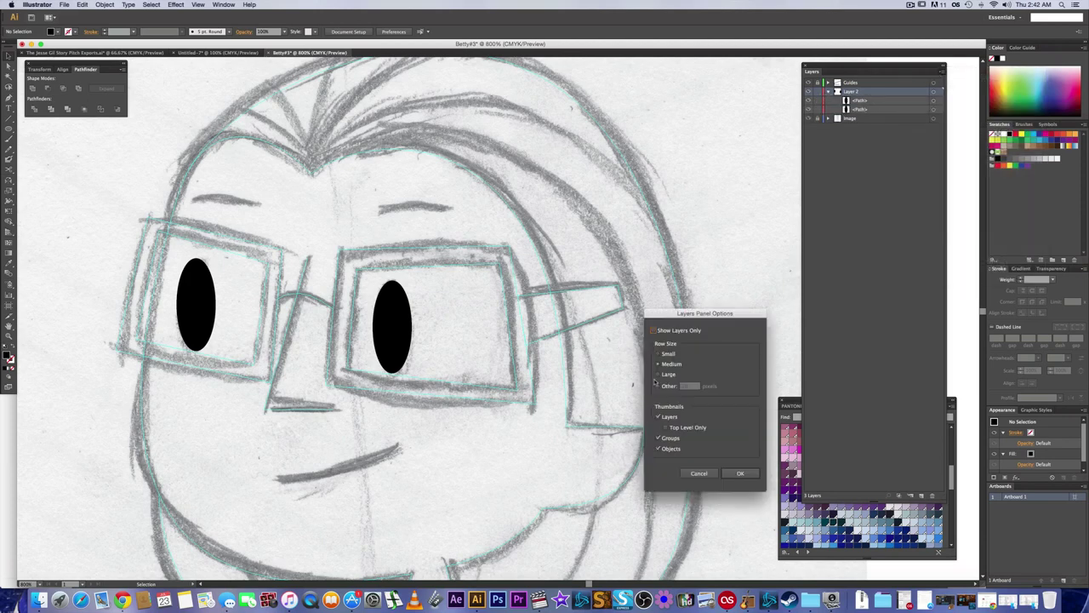
pyautogui.click(657, 375)
pyautogui.click(739, 473)
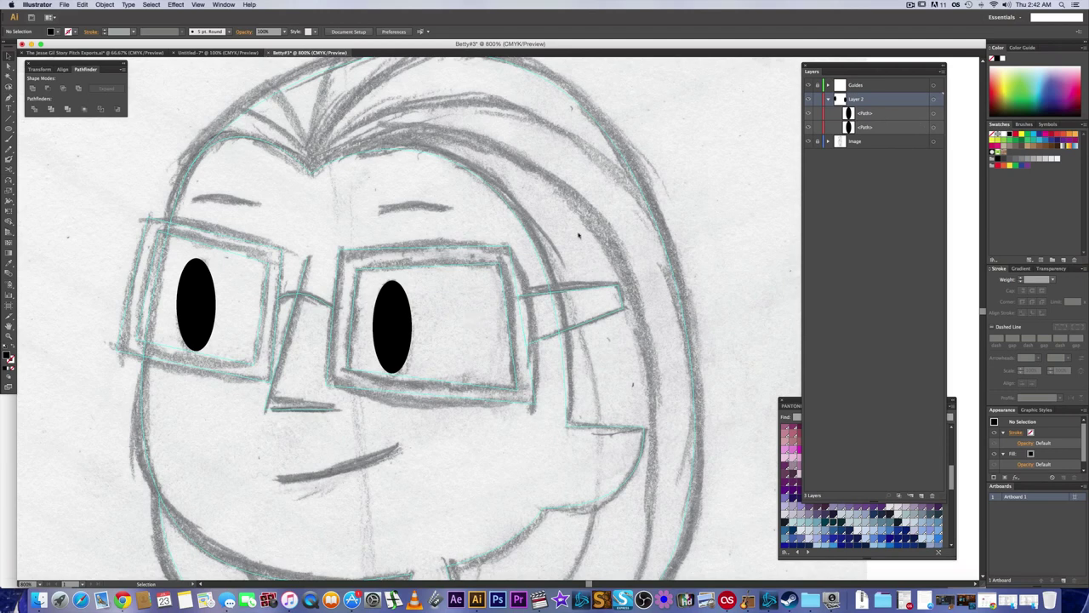
# - Trace the inner edge of the right-hand lens as a closed four-cornered shape with the Pen tool and fill it with a brown swatch
pyautogui.press('p')
pyautogui.click(357, 269)
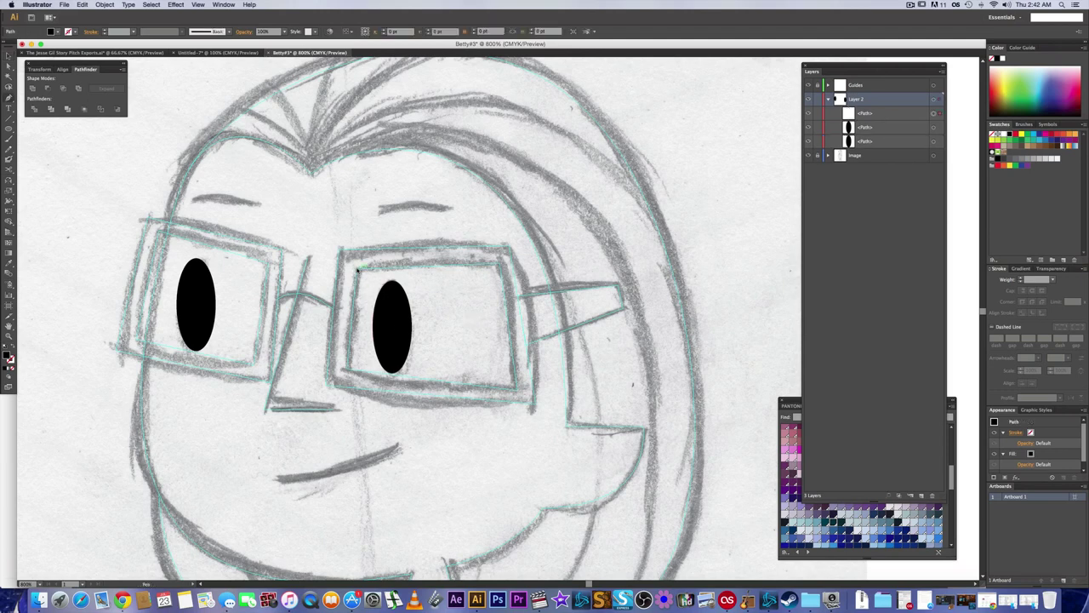
pyautogui.click(348, 371)
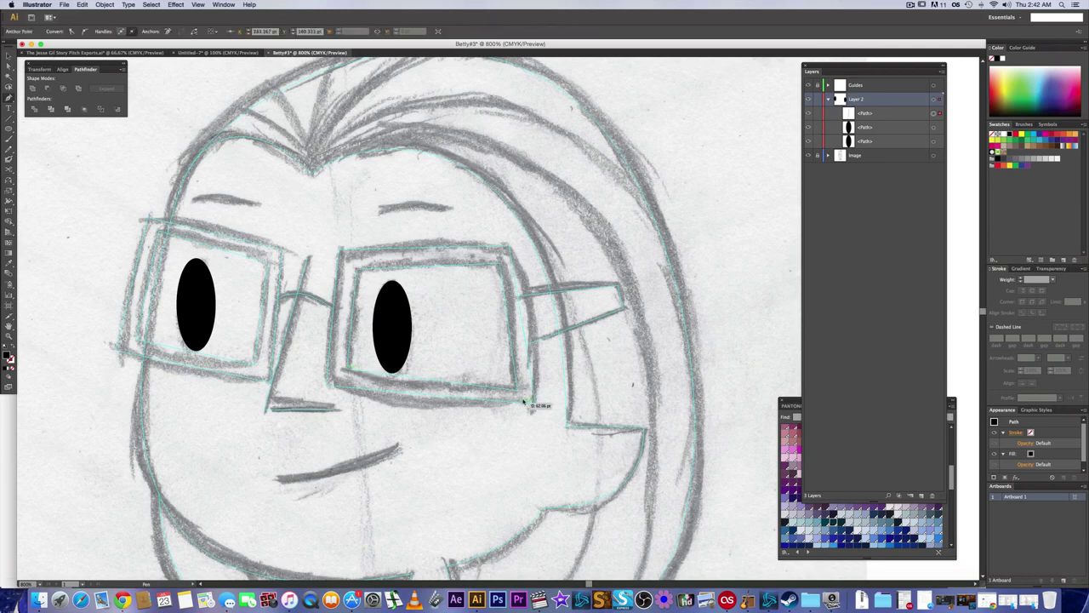
pyautogui.click(516, 389)
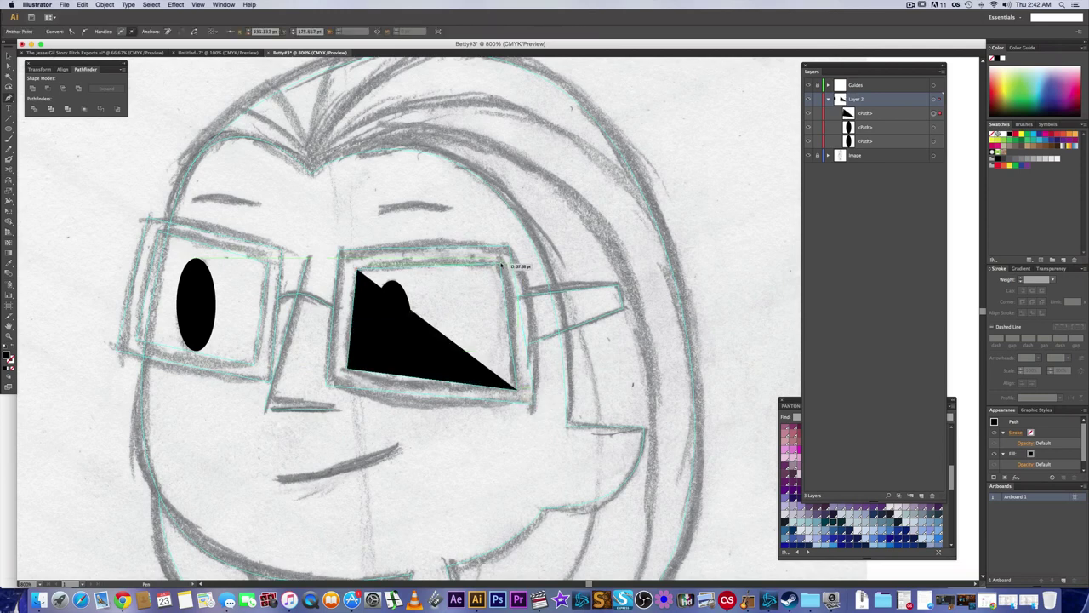
pyautogui.click(502, 264)
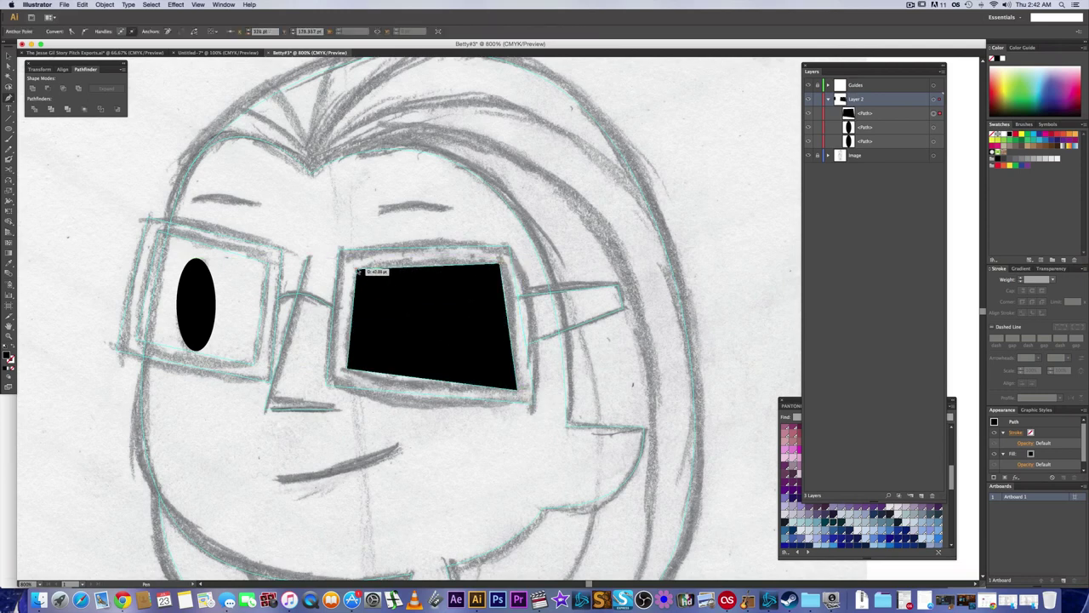
pyautogui.click(361, 271)
pyautogui.click(1036, 147)
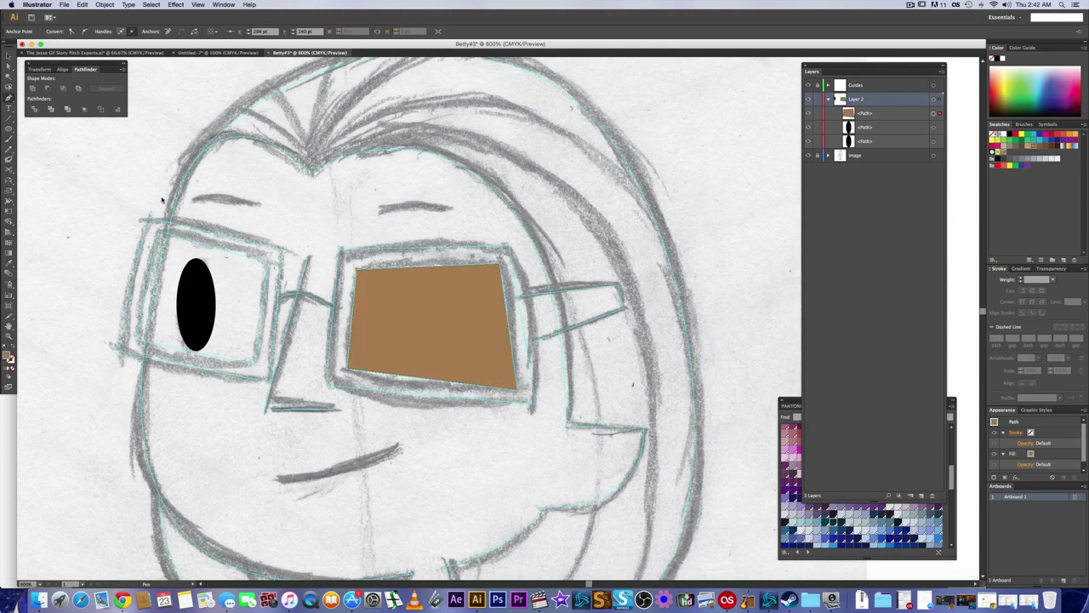
# - Select the brown lens shape and open the PANTONE+ Solid Coated color book for its fill
pyautogui.click(9, 58)
pyautogui.click(430, 319)
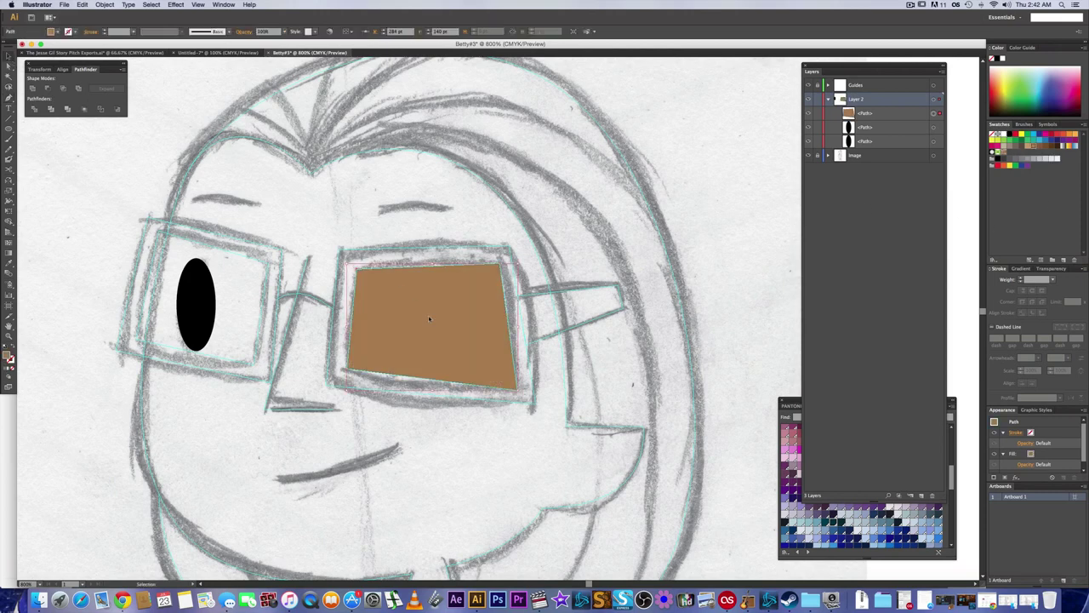
pyautogui.click(56, 32)
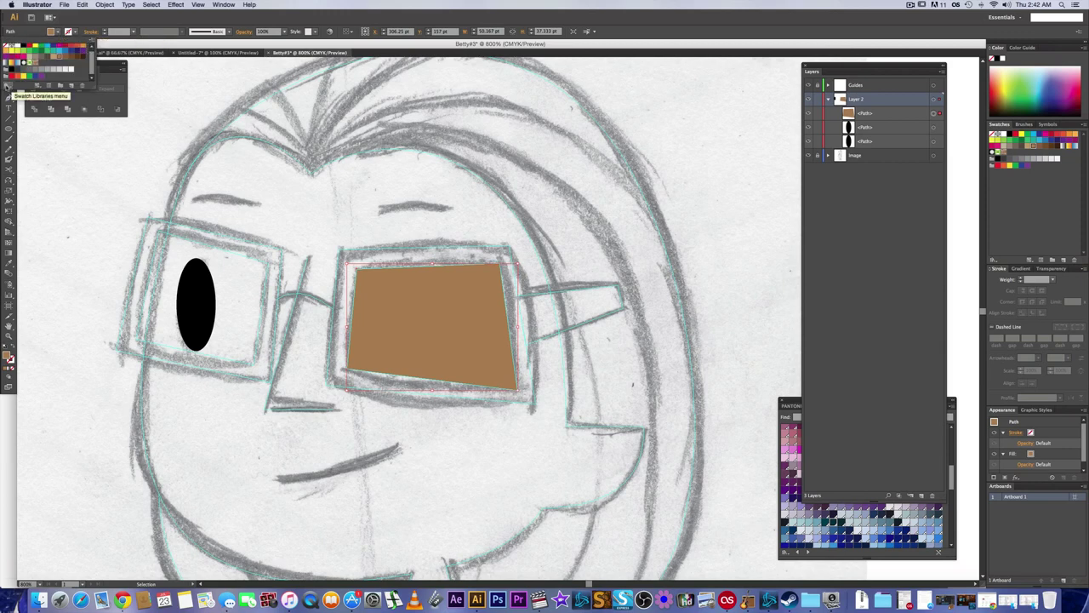
pyautogui.click(8, 86)
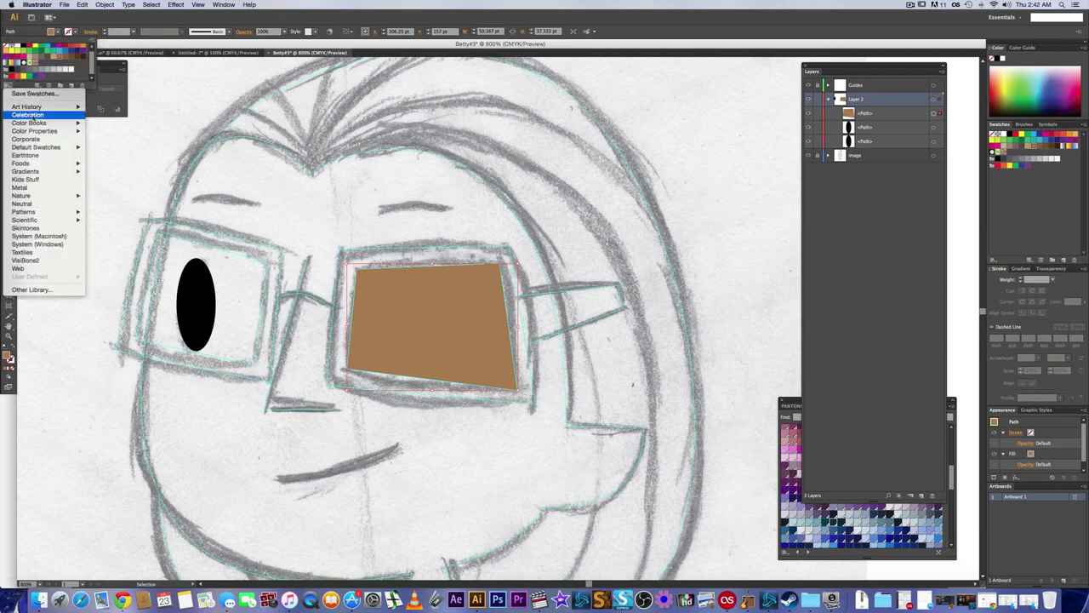
pyautogui.moveTo(34, 122)
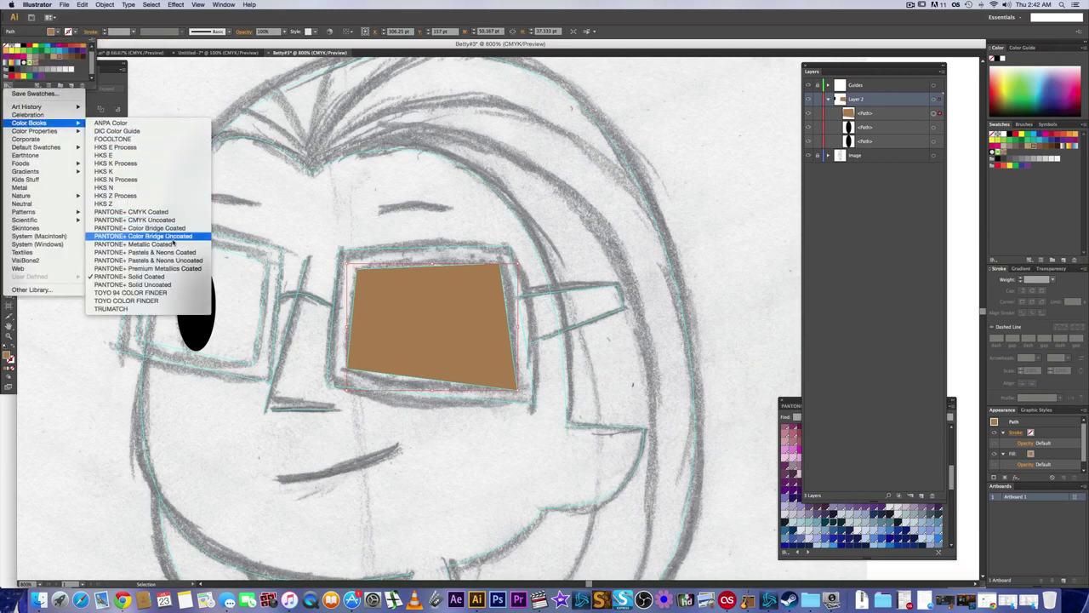
pyautogui.click(129, 277)
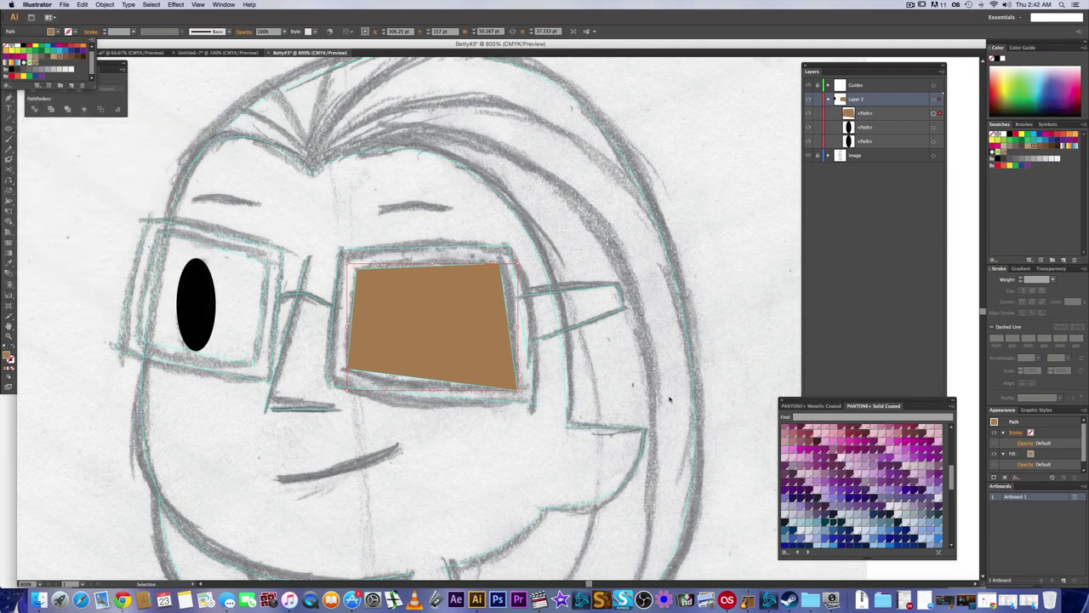
# - Move the PANTONE+ Solid Coated color book beside the layer list and fill the right-hand lens shape with a lime-green swatch
pyautogui.click(837, 403)
pyautogui.moveTo(809, 398); pyautogui.dragTo(753, 345)
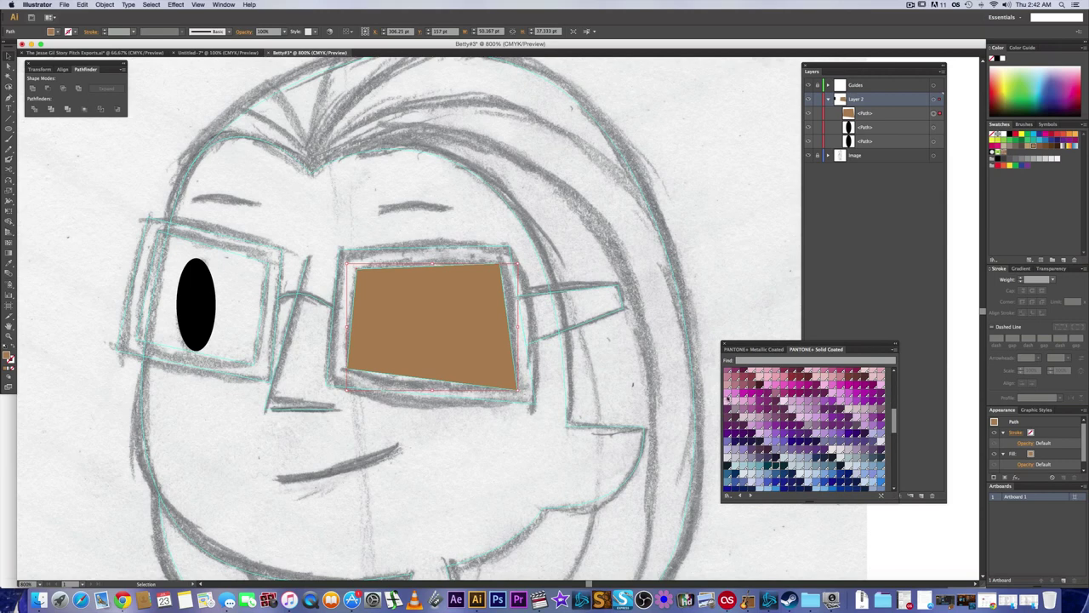
pyautogui.scroll(-5, 810, 423)
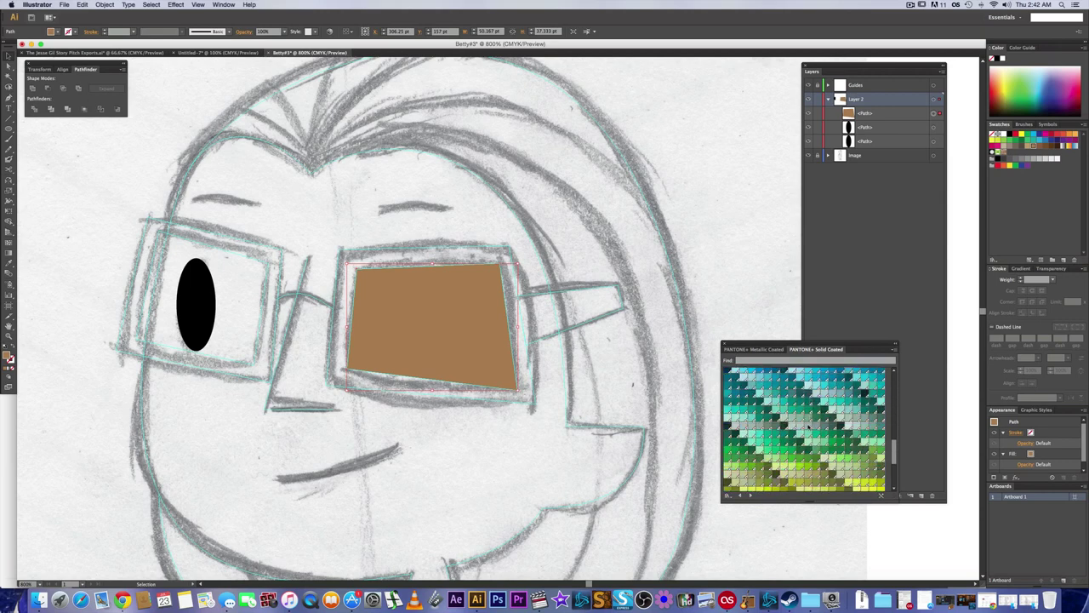
pyautogui.click(804, 470)
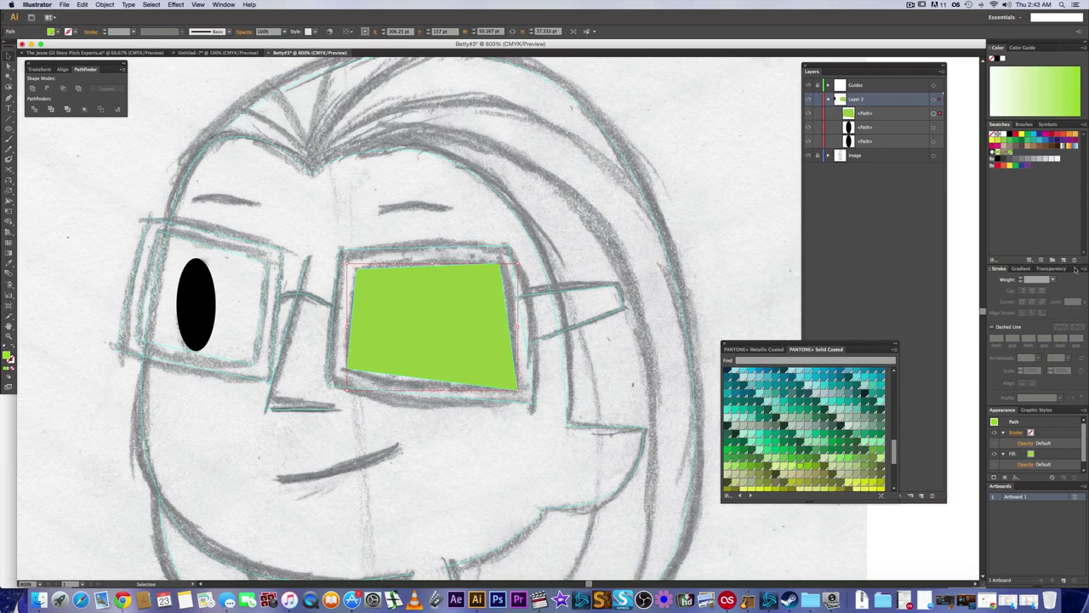
# - Duplicate the lime-green lens in place and fill the lower copy with the lightest gray swatch
pyautogui.click(937, 114)
pyautogui.press('a')
pyautogui.press('v')
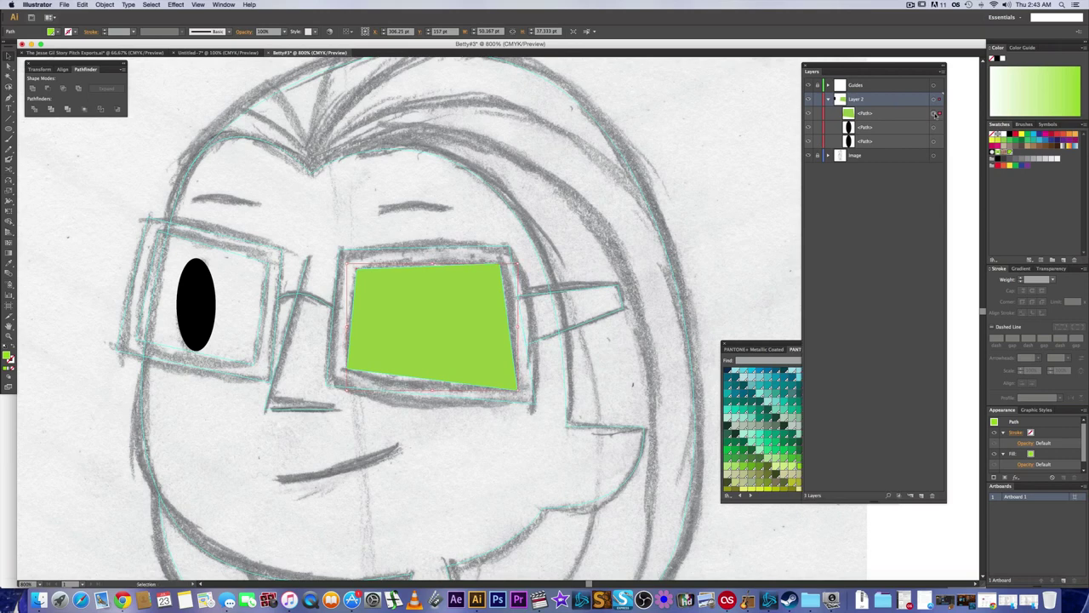
pyautogui.press('super+c')
pyautogui.press('super+f')
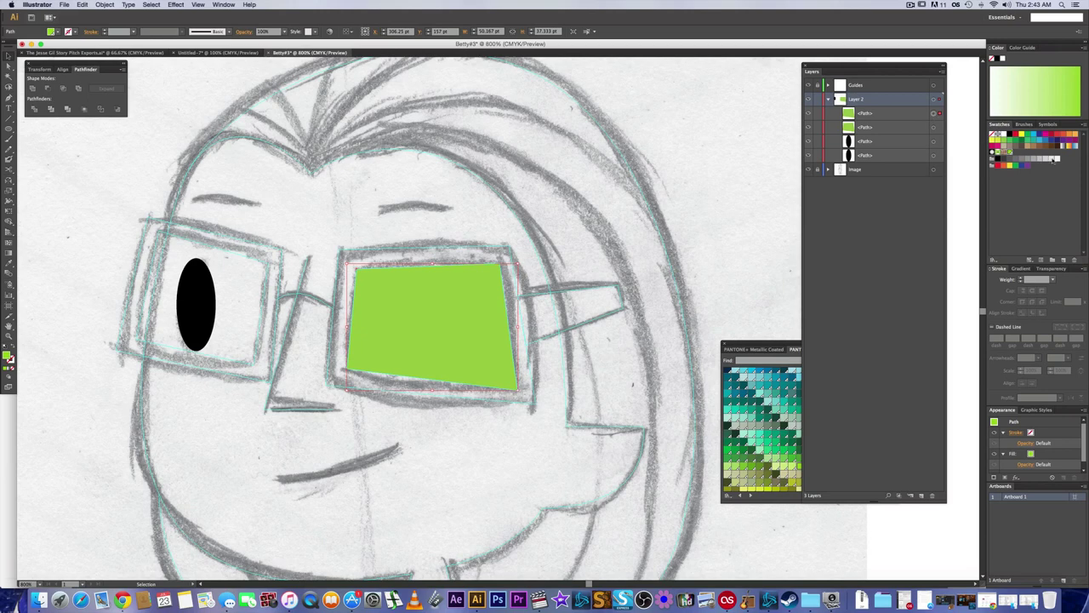
pyautogui.click(934, 128)
pyautogui.click(1058, 159)
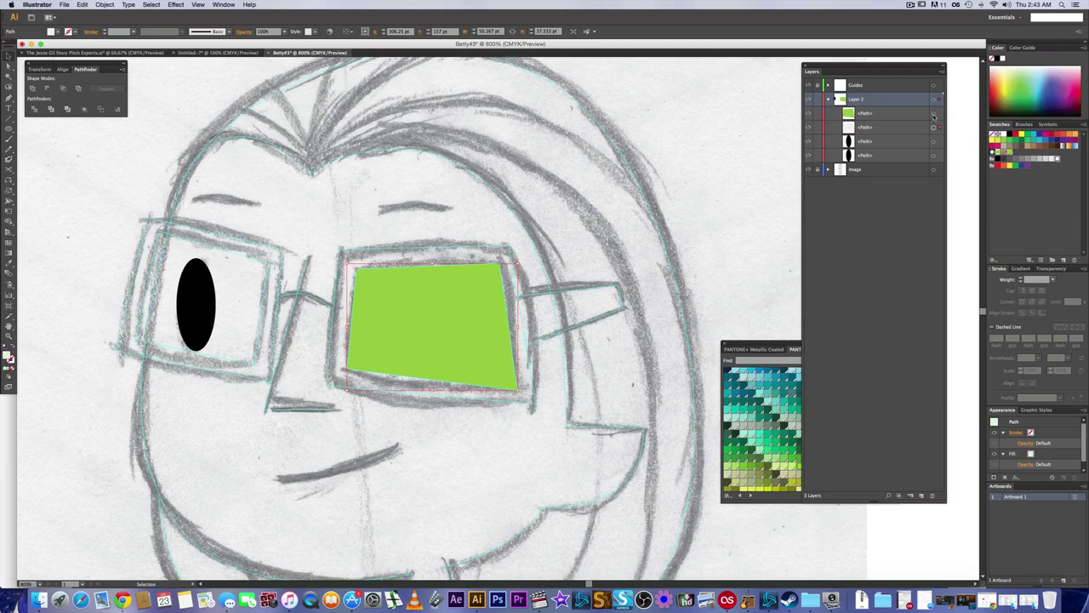
# - Group the lime-green and light-gray lens paths and expand the group in Layer 2
pyautogui.keyDown('shift'); pyautogui.click(935, 115); pyautogui.keyUp('shift')
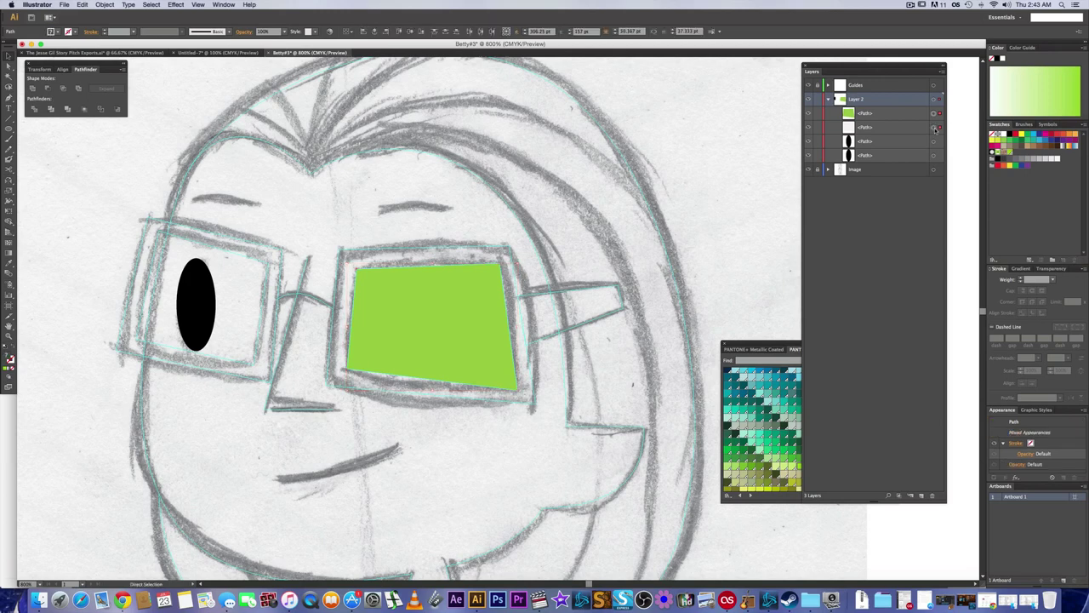
pyautogui.press('super+g')
pyautogui.click(836, 113)
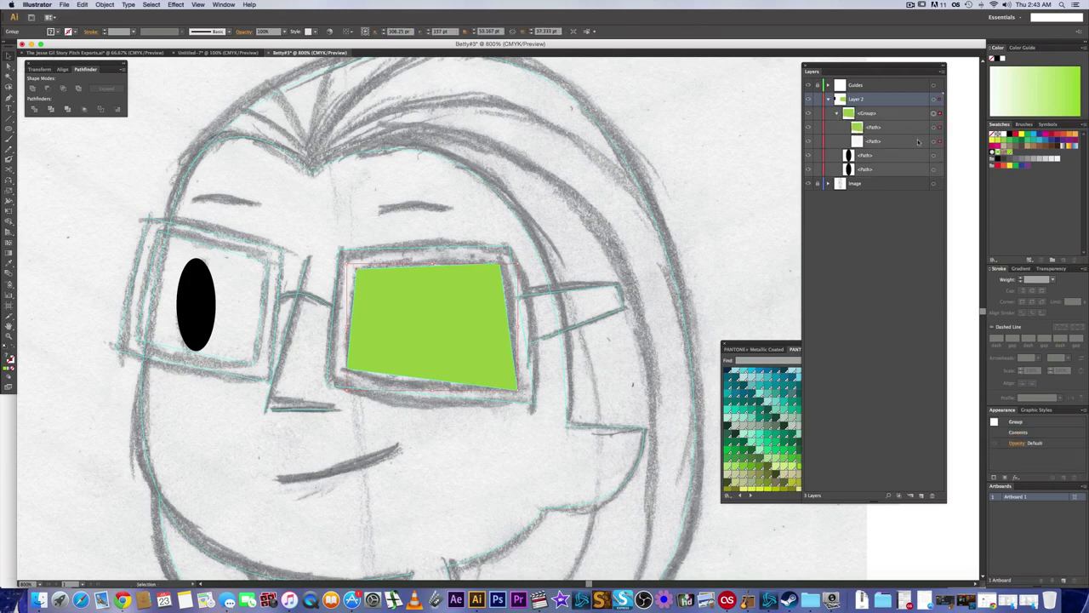
# - Set the lime-green lens path's opacity to 10%, then raise it to 40%
pyautogui.click(935, 127)
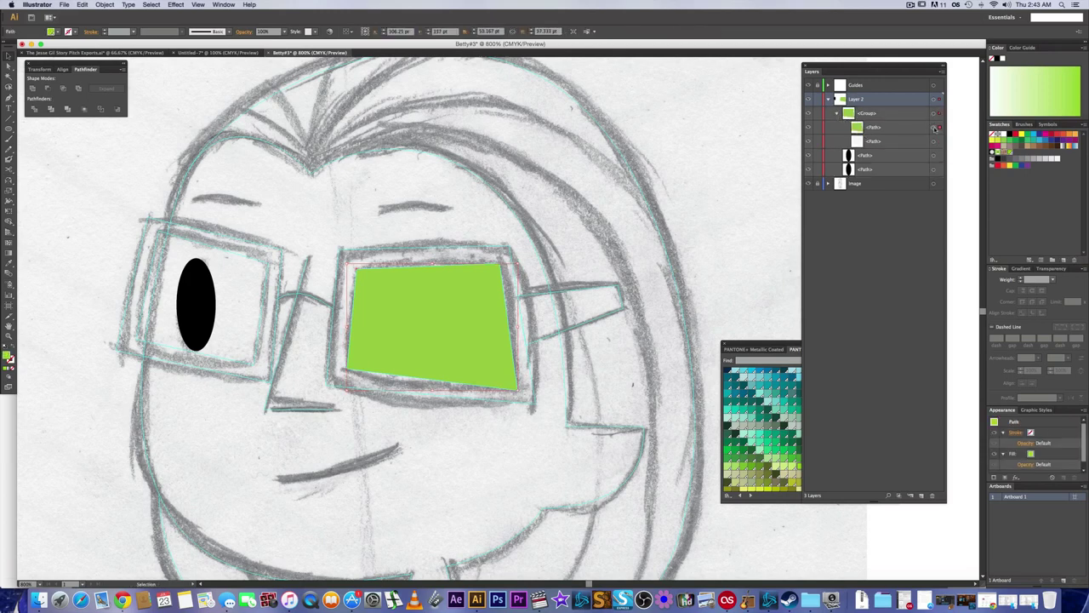
pyautogui.click(1052, 268)
pyautogui.click(1083, 281)
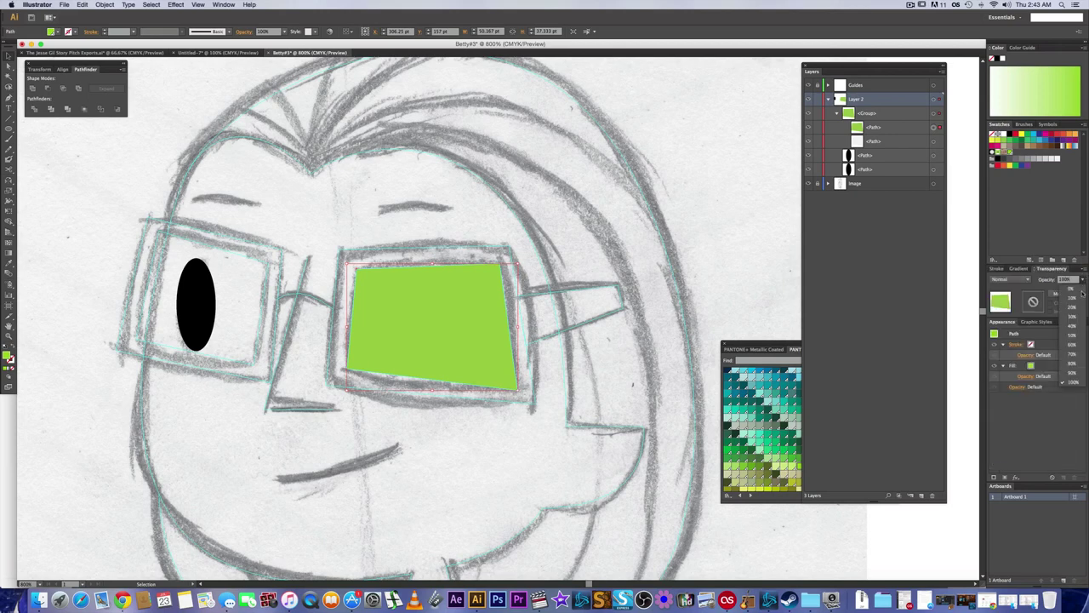
pyautogui.click(1071, 298)
pyautogui.click(1083, 281)
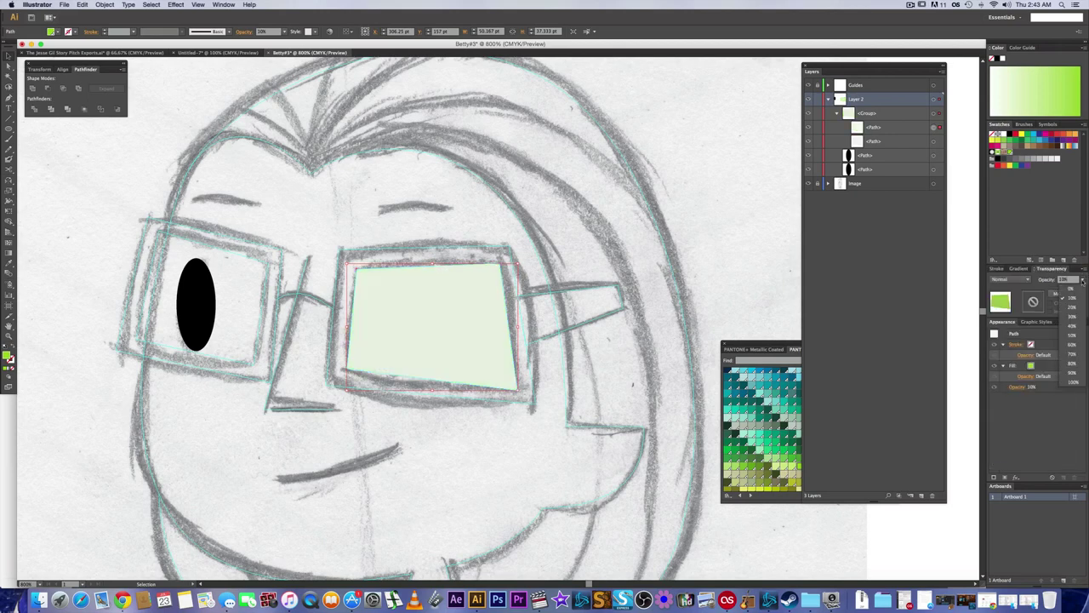
pyautogui.click(1070, 326)
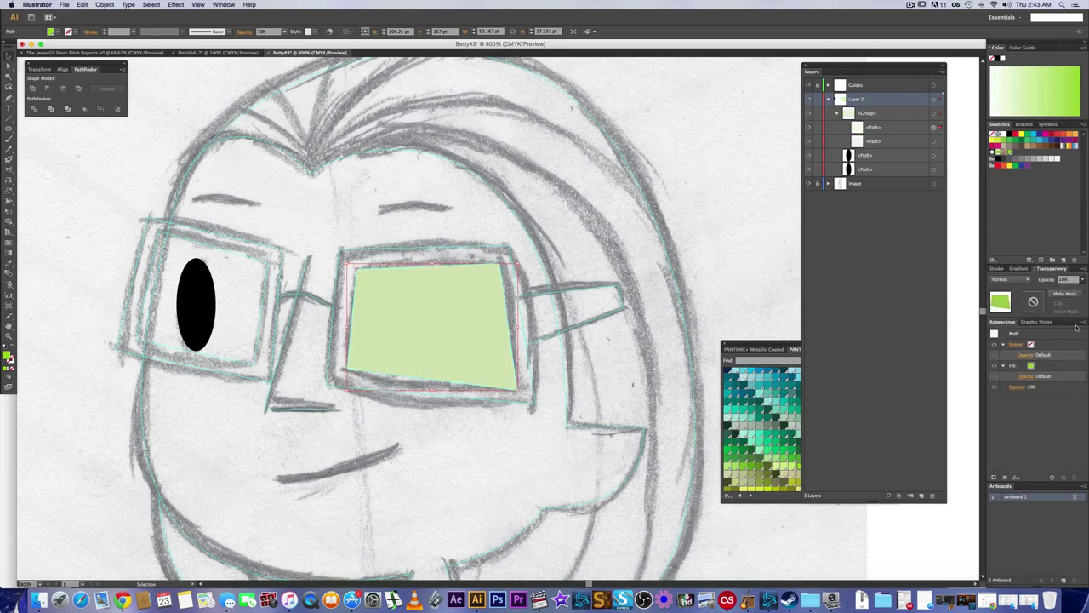
# - Set the light-gray lens path's opacity to 40% and deselect it
pyautogui.click(932, 143)
pyautogui.click(1083, 281)
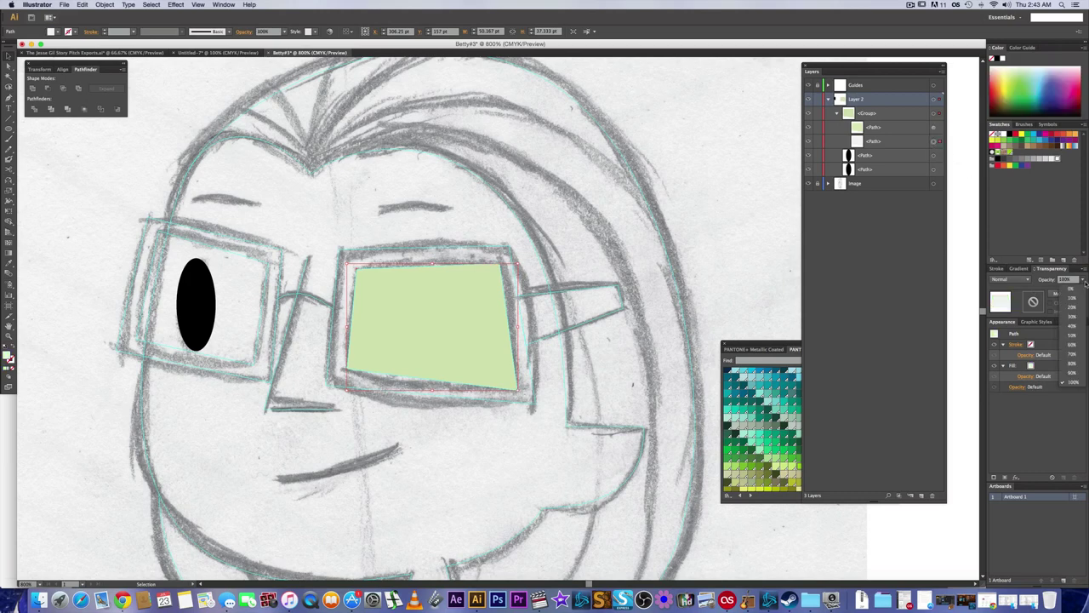
pyautogui.click(1076, 327)
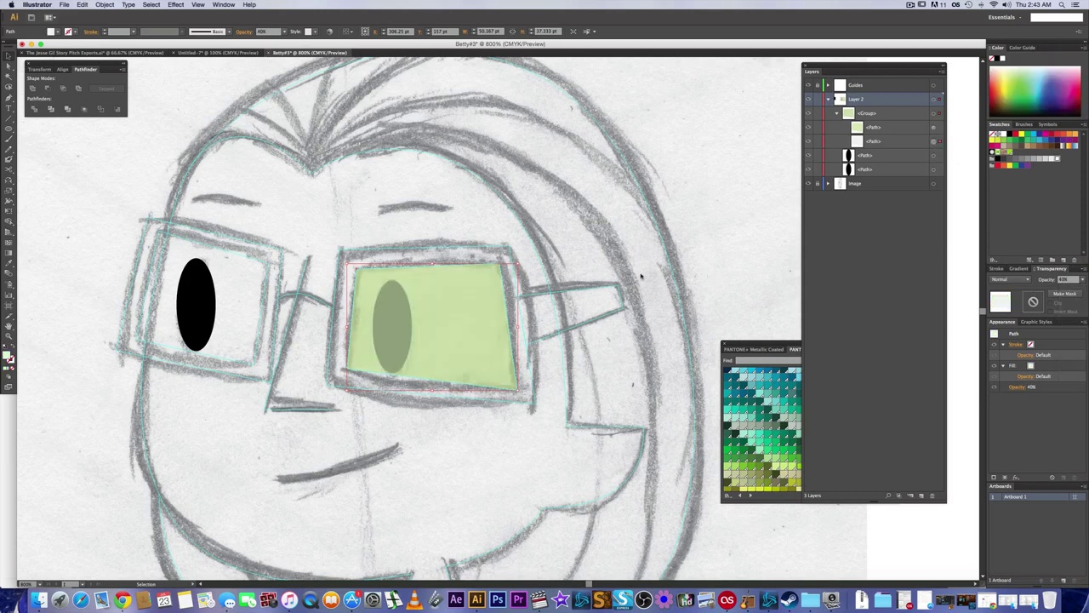
pyautogui.click(631, 265)
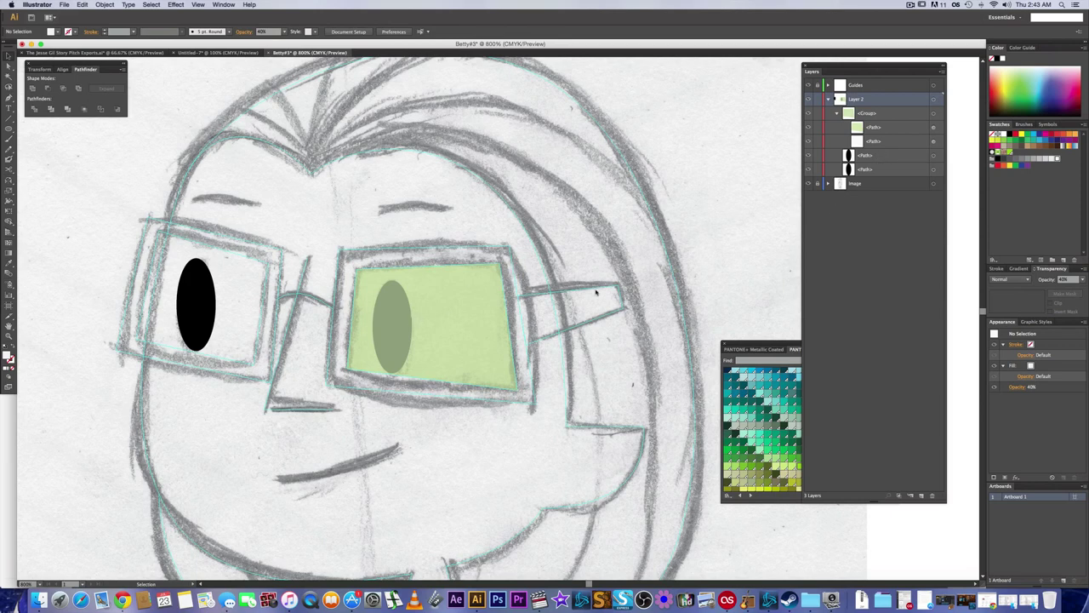
# - Move the right-hand pupil's path into the lens group, above the lime-green path
pyautogui.click(934, 156)
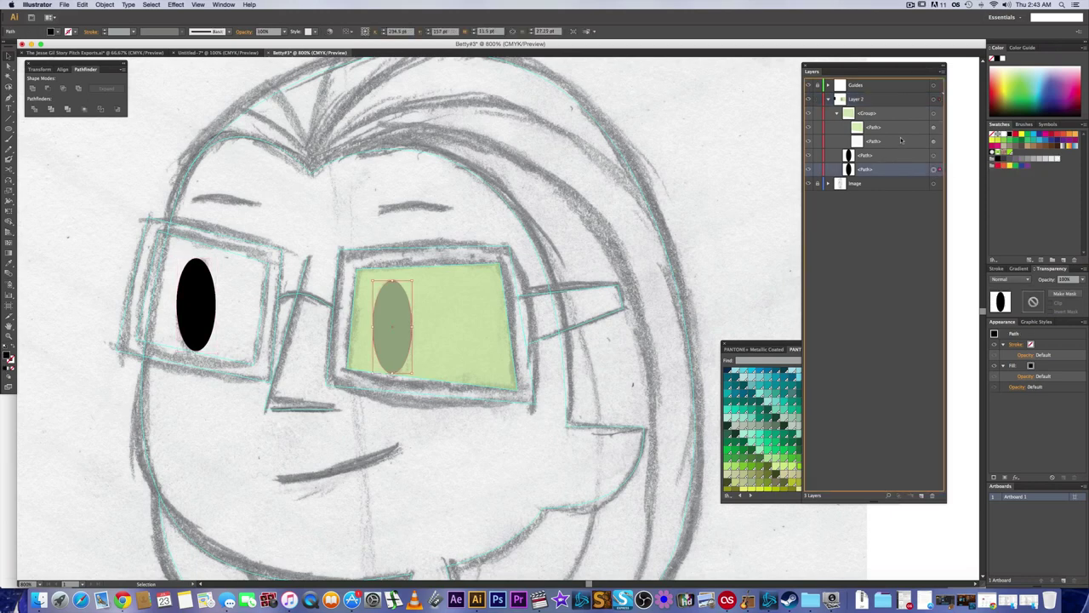
pyautogui.moveTo(905, 173); pyautogui.dragTo(902, 125)
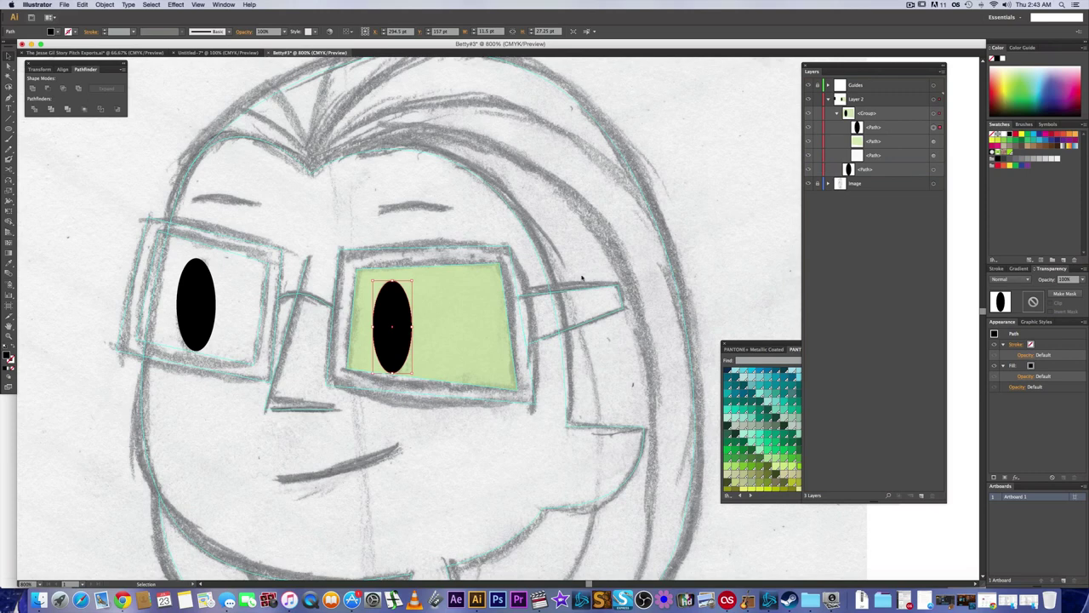
pyautogui.click(383, 303)
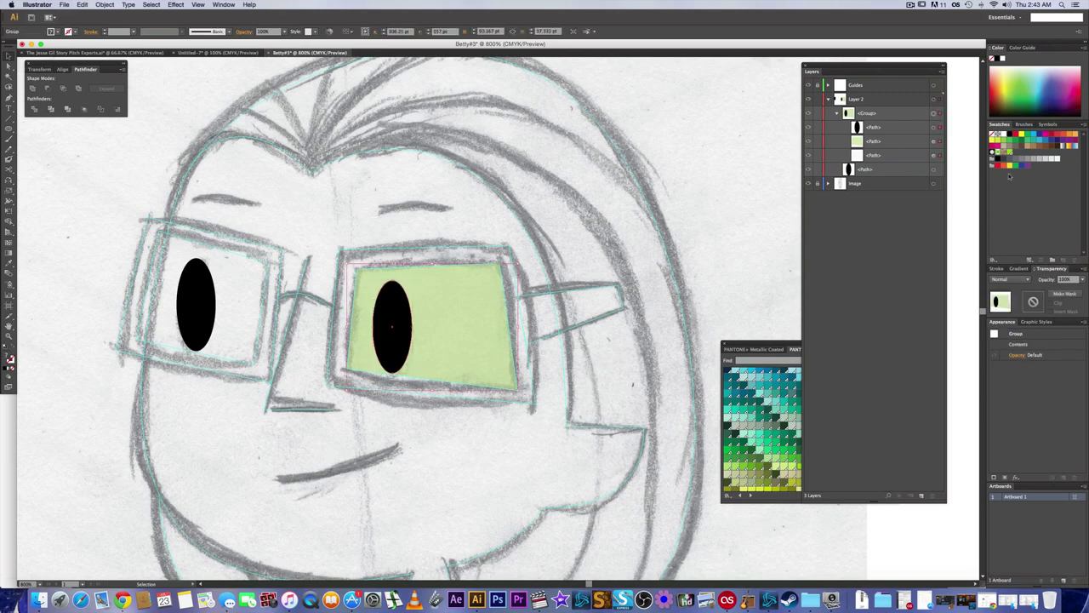
pyautogui.click(629, 239)
pyautogui.click(936, 127)
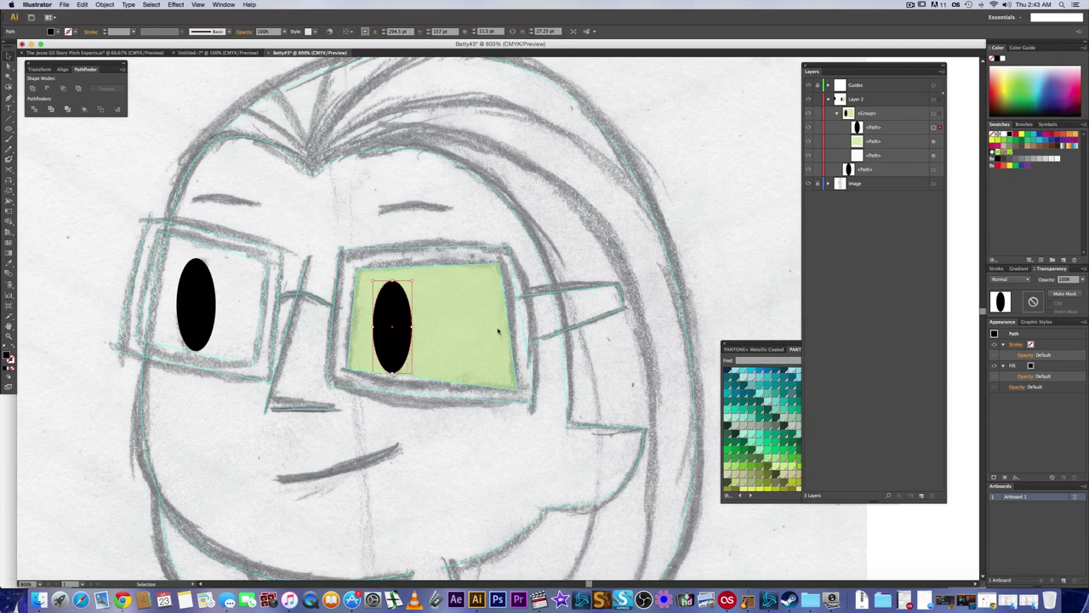
# - Set the light-gray lens path's opacity to 100% and deselect it
pyautogui.click(932, 155)
pyautogui.click(1082, 279)
pyautogui.click(1053, 296)
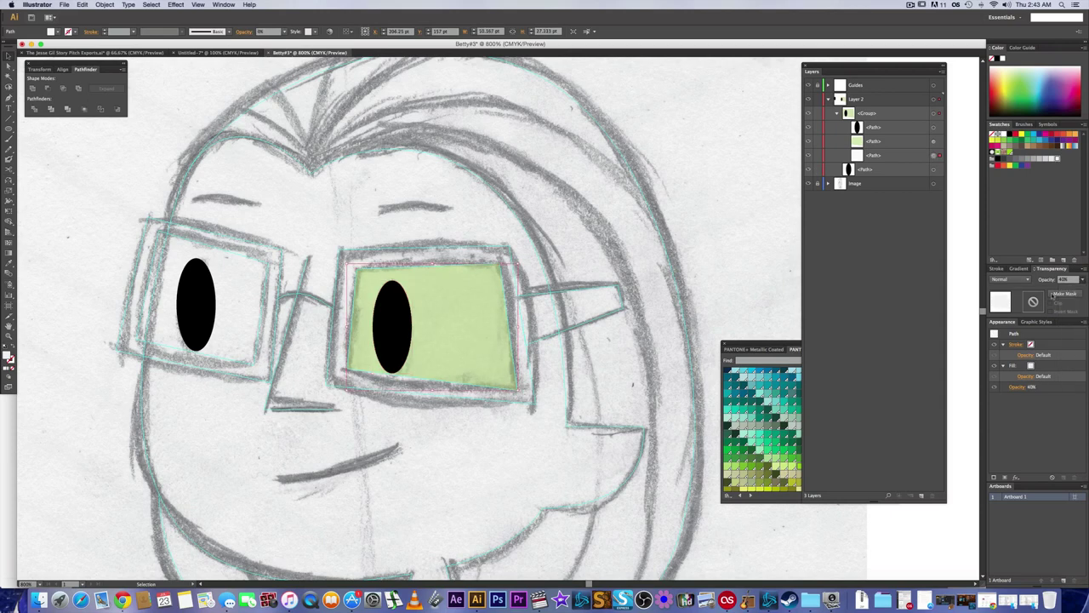
pyautogui.click(1083, 279)
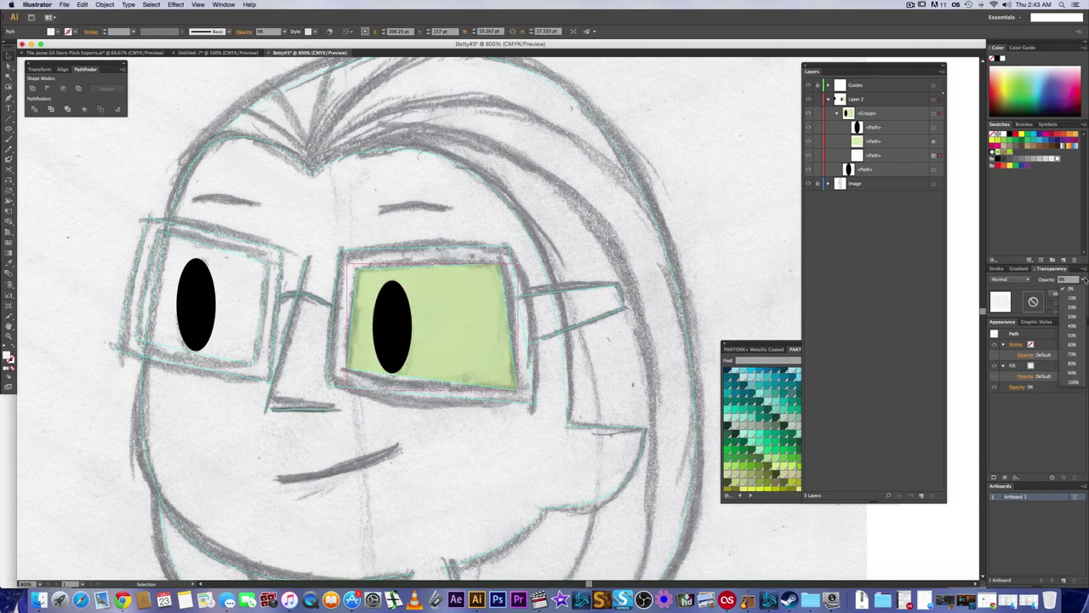
pyautogui.click(1073, 382)
pyautogui.click(551, 327)
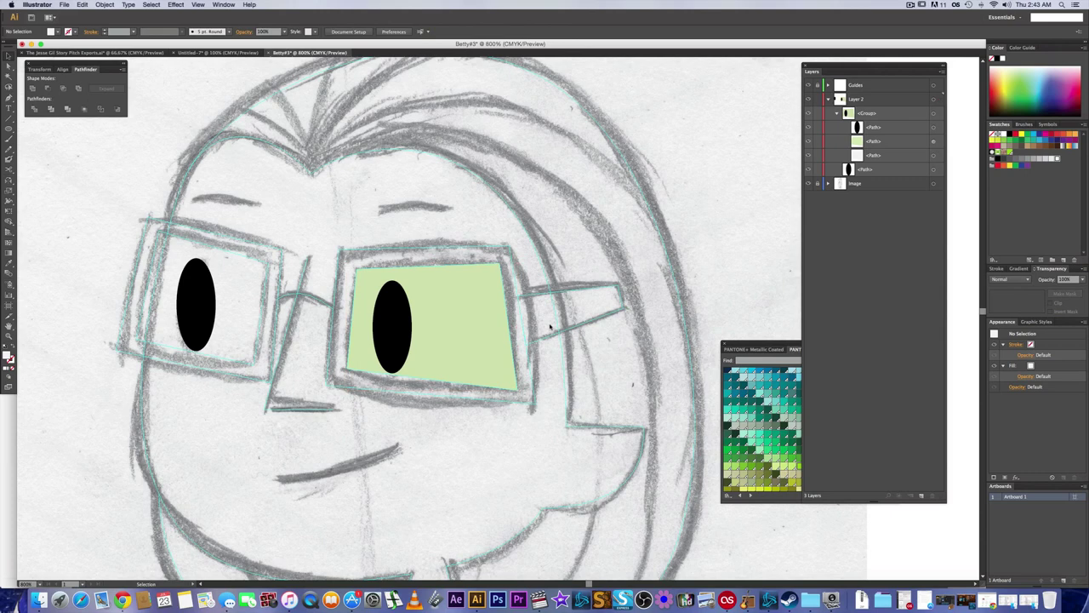
# - Set the lime-green lens path's opacity to 80% and deselect it
pyautogui.click(478, 311)
pyautogui.click(932, 141)
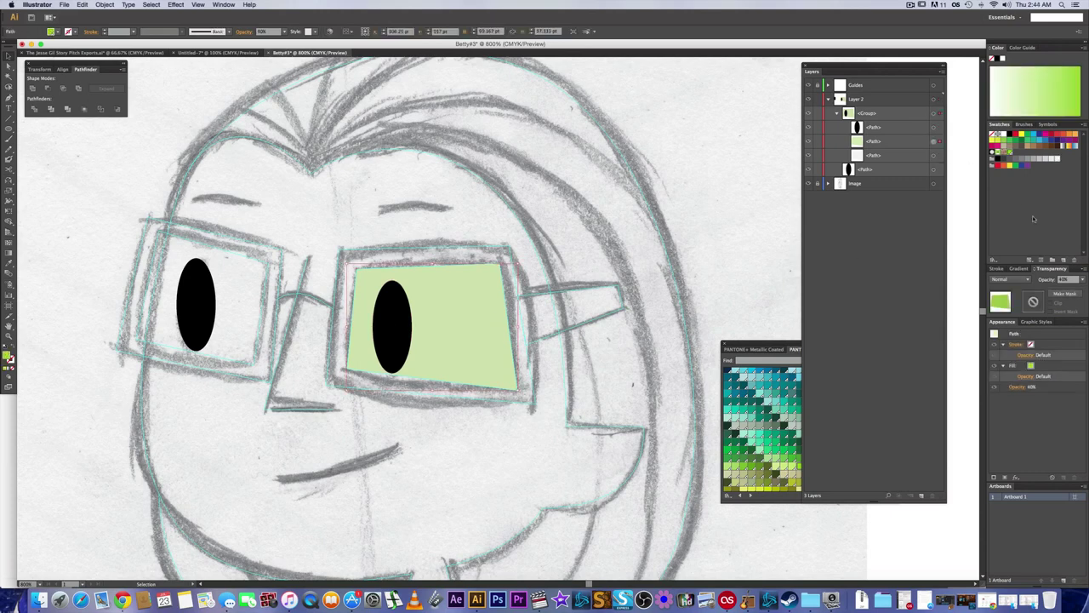
pyautogui.click(1083, 279)
pyautogui.click(1074, 364)
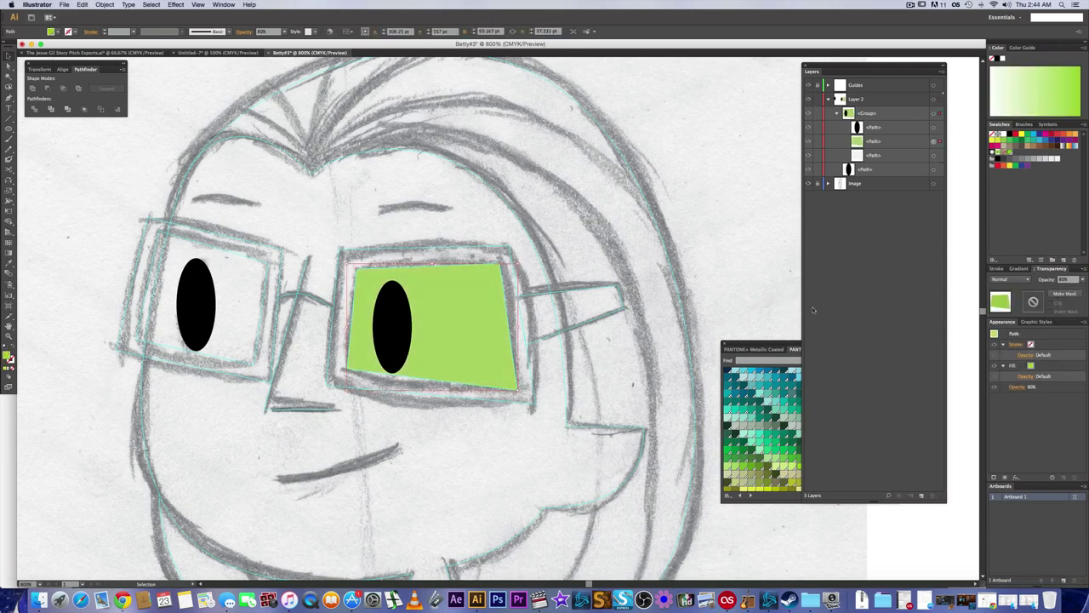
pyautogui.click(553, 266)
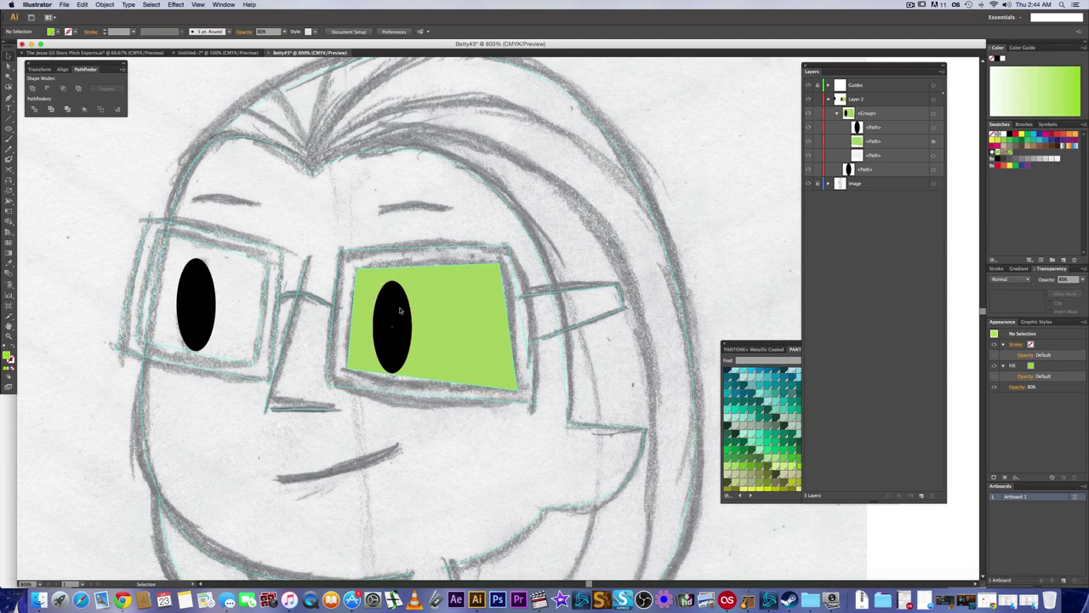
# - Fill the right-hand pupil with a medium-green swatch from the PANTONE+ Solid Coated book, after trying teal and light green, and deselect it
pyautogui.press('a')
pyautogui.click(393, 324)
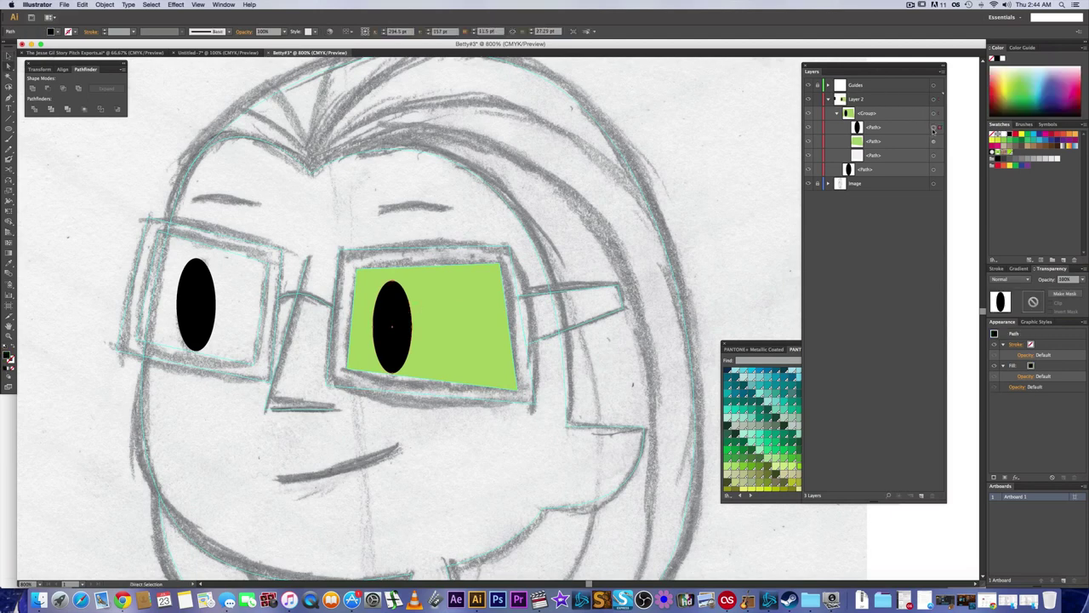
pyautogui.click(773, 348)
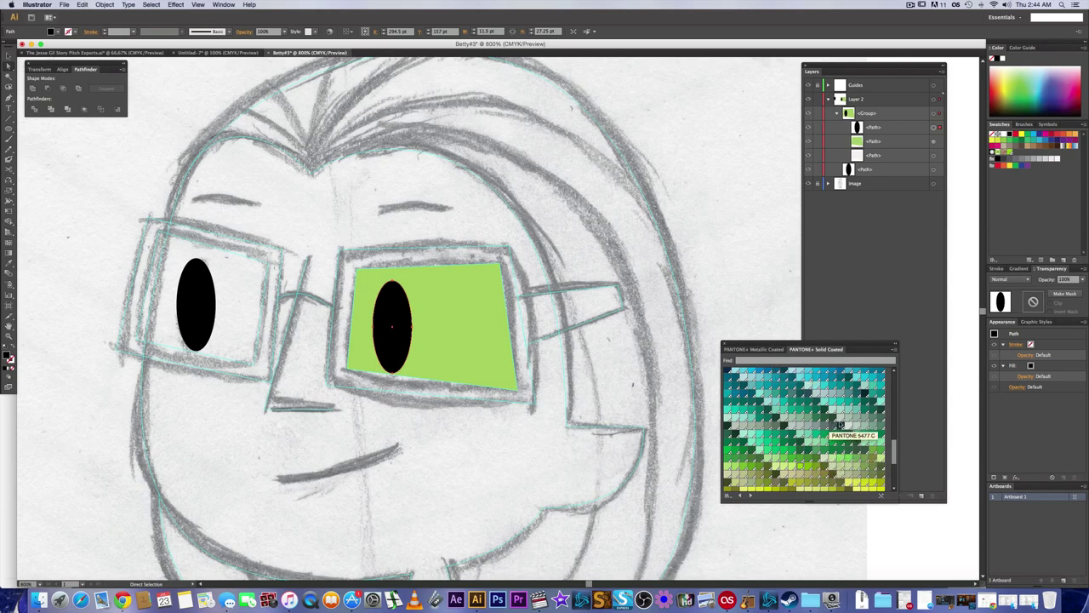
pyautogui.click(863, 394)
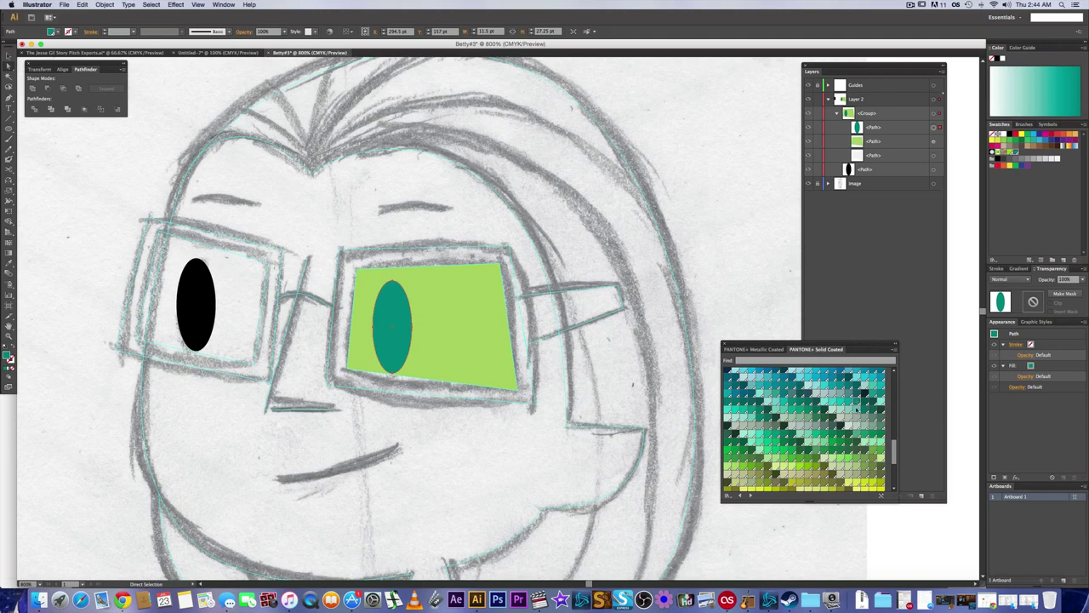
pyautogui.click(848, 461)
pyautogui.click(851, 456)
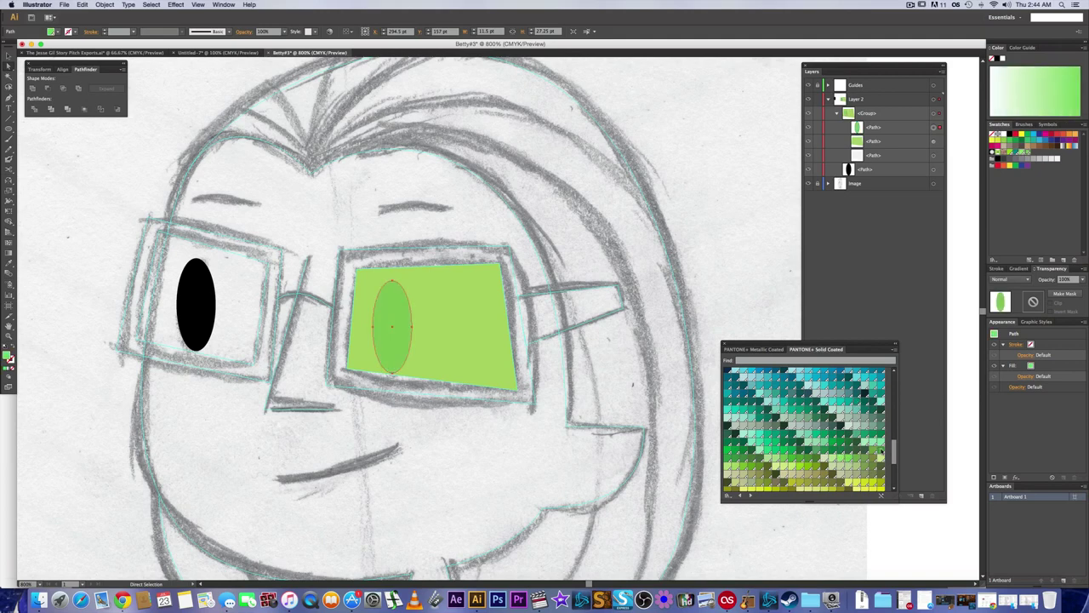
pyautogui.click(880, 450)
pyautogui.click(647, 307)
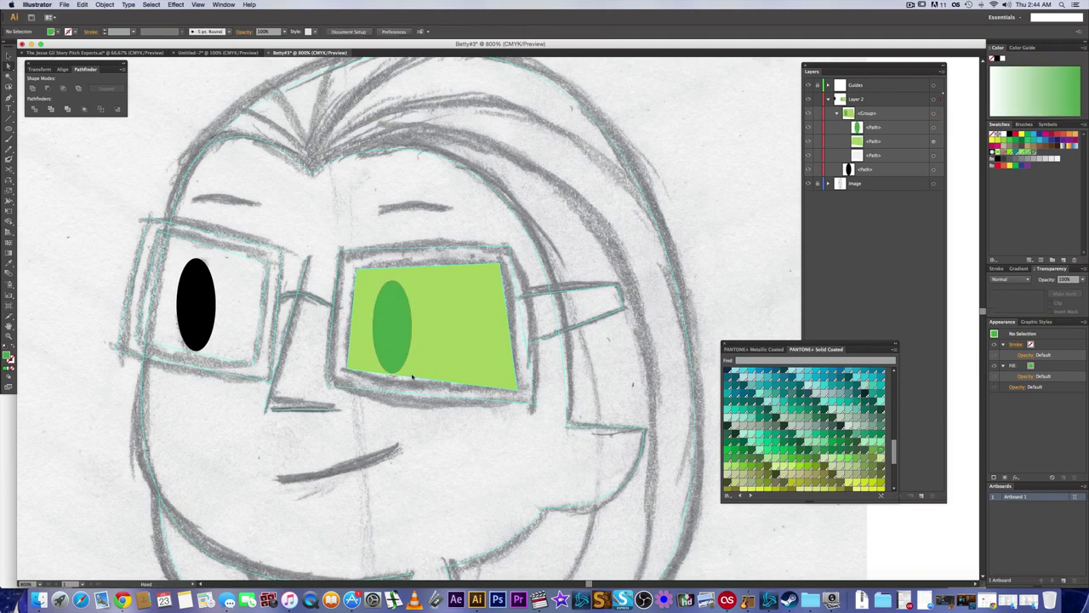
# - Draw a closed four-sided lens path with the Pen tool inside the left-hand glasses frame guide, around the black pupil
pyautogui.moveTo(413, 377); pyautogui.dragTo(434, 382)
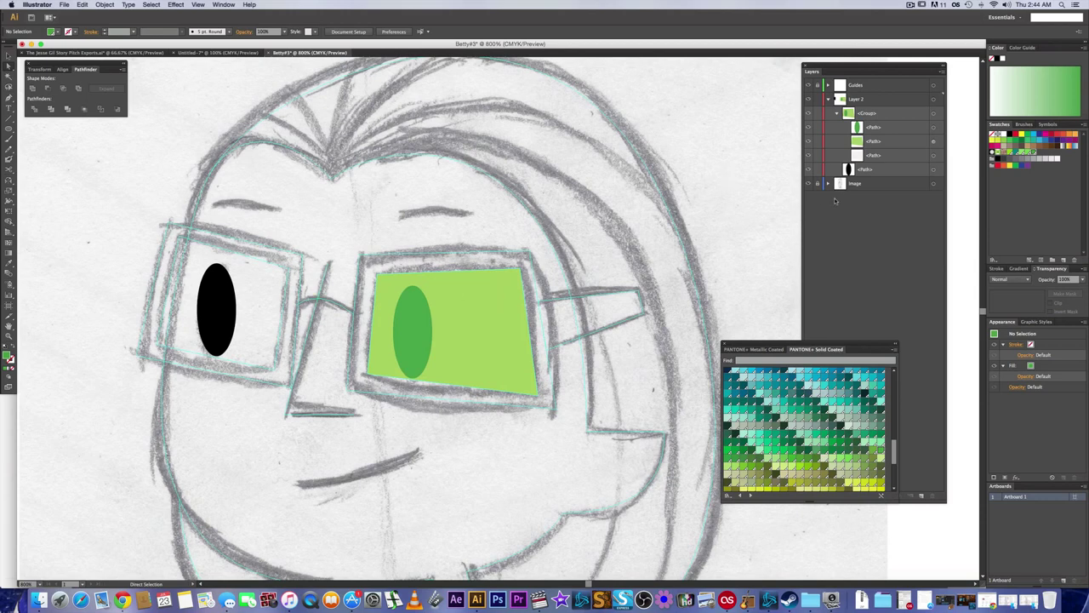
pyautogui.click(835, 113)
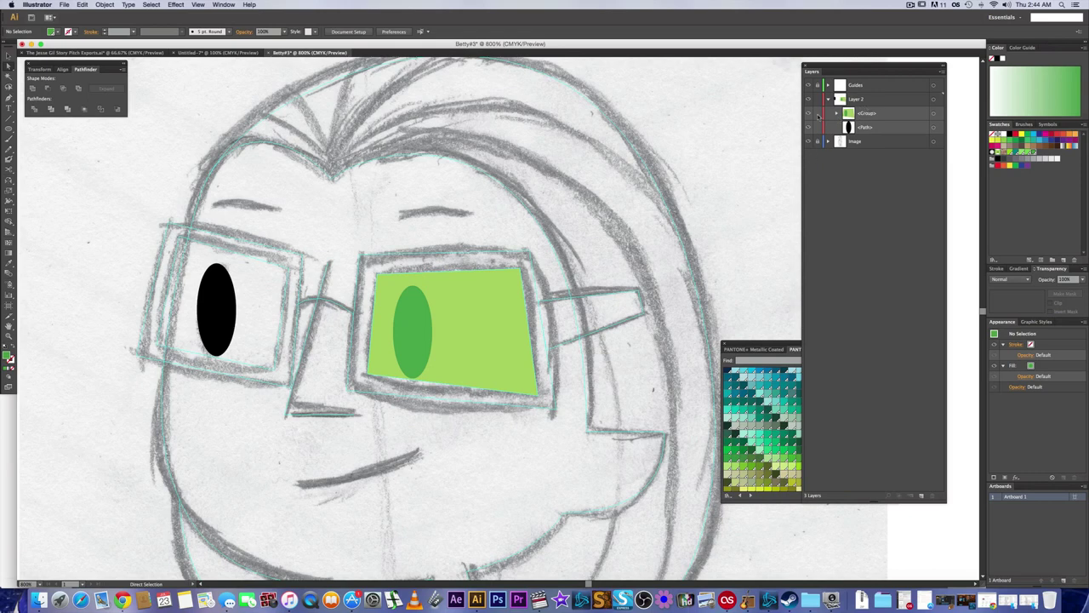
pyautogui.click(864, 130)
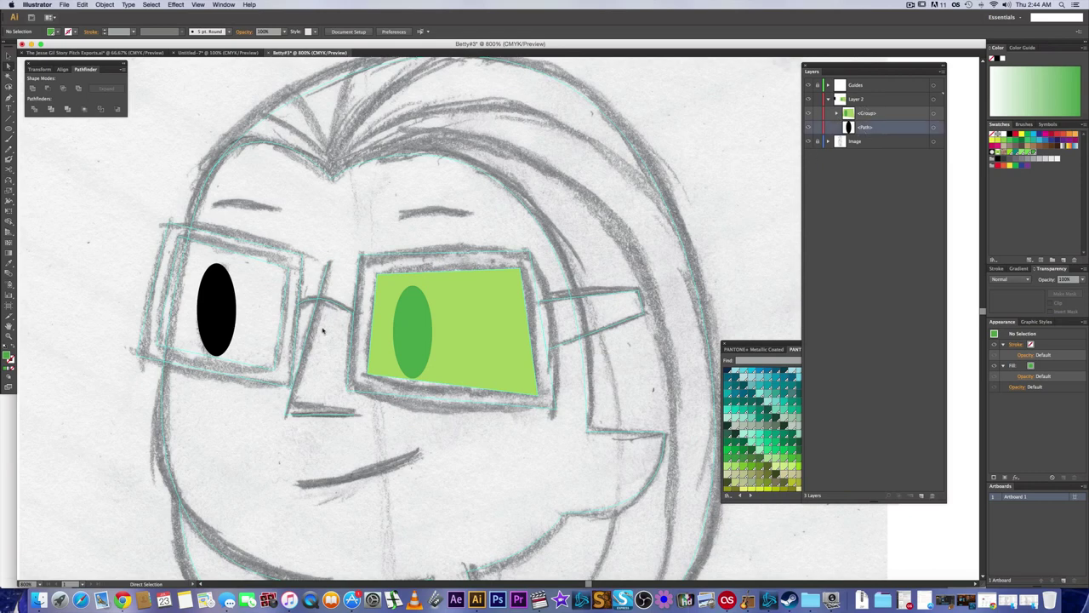
pyautogui.press('p')
pyautogui.click(179, 239)
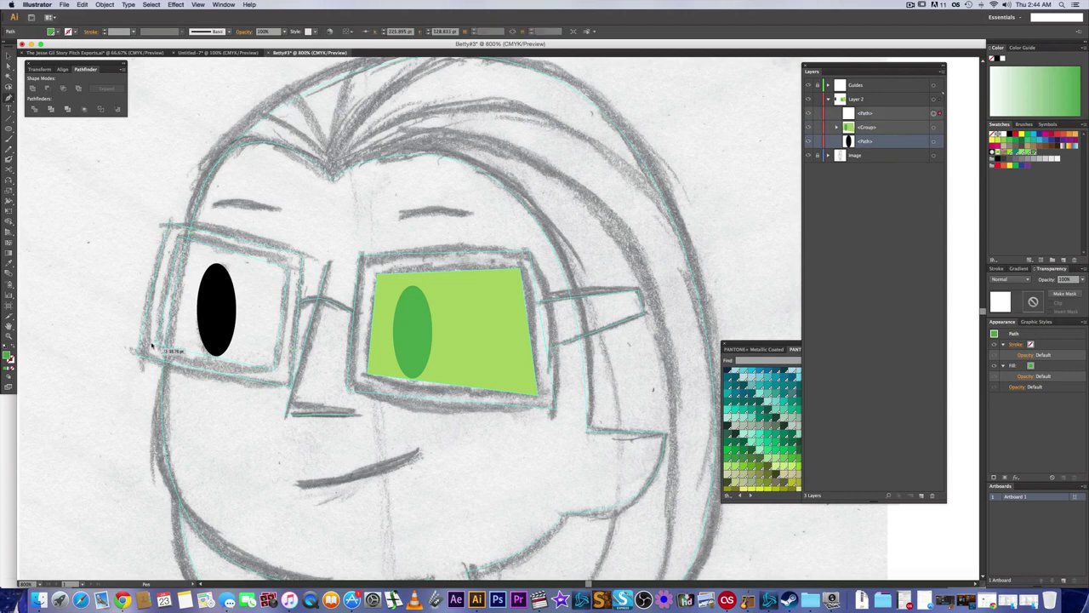
pyautogui.click(275, 372)
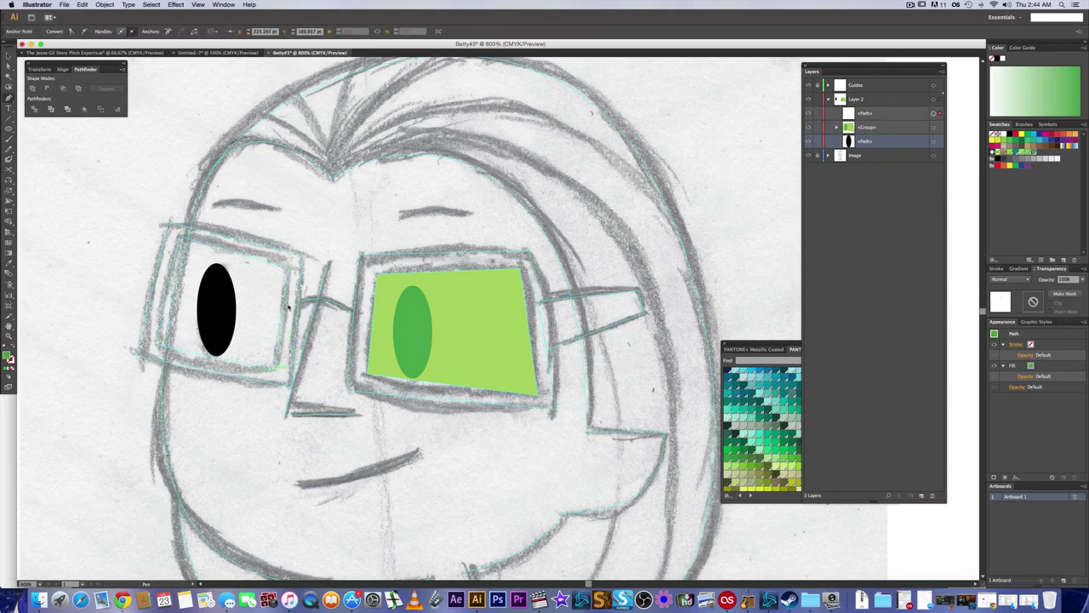
pyautogui.click(157, 348)
pyautogui.click(289, 257)
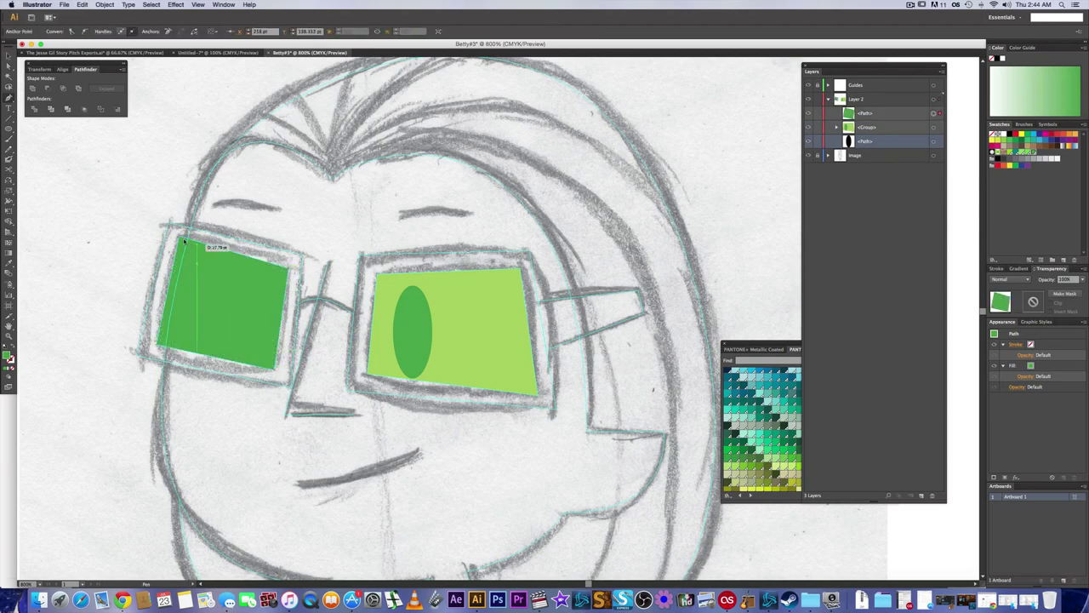
# - Copy the right-hand lens's lime-green appearance onto the new left-hand lens and paste a duplicate of it in front
pyautogui.press('i')
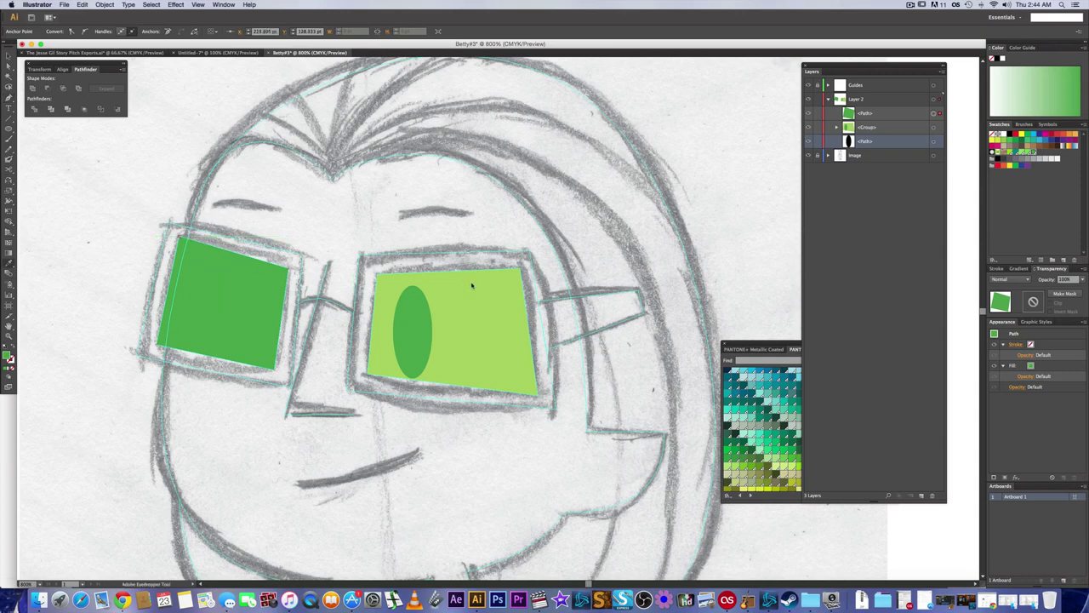
pyautogui.click(493, 298)
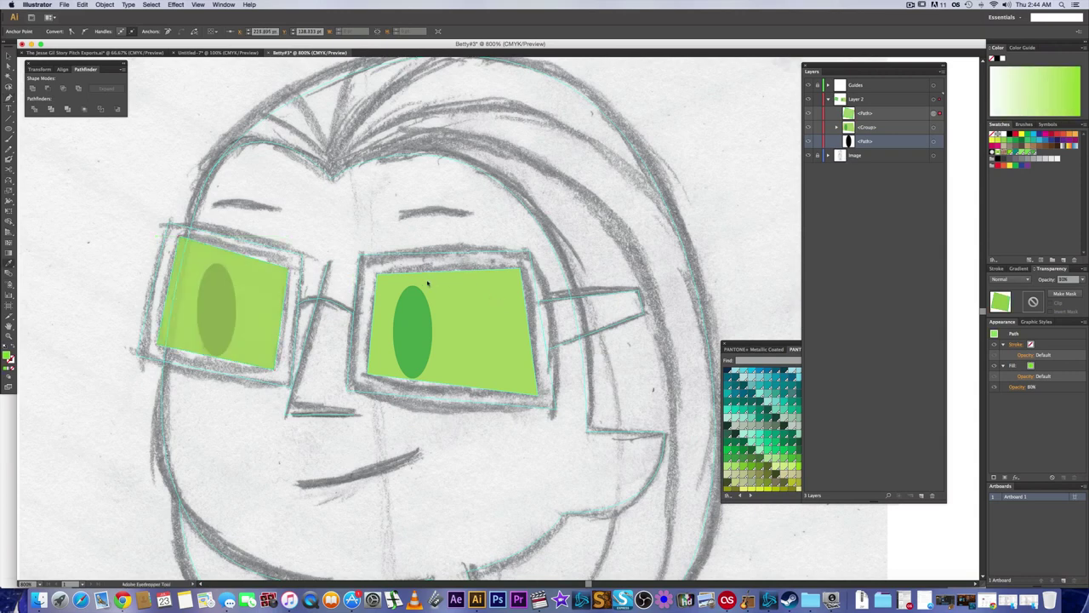
pyautogui.click(934, 114)
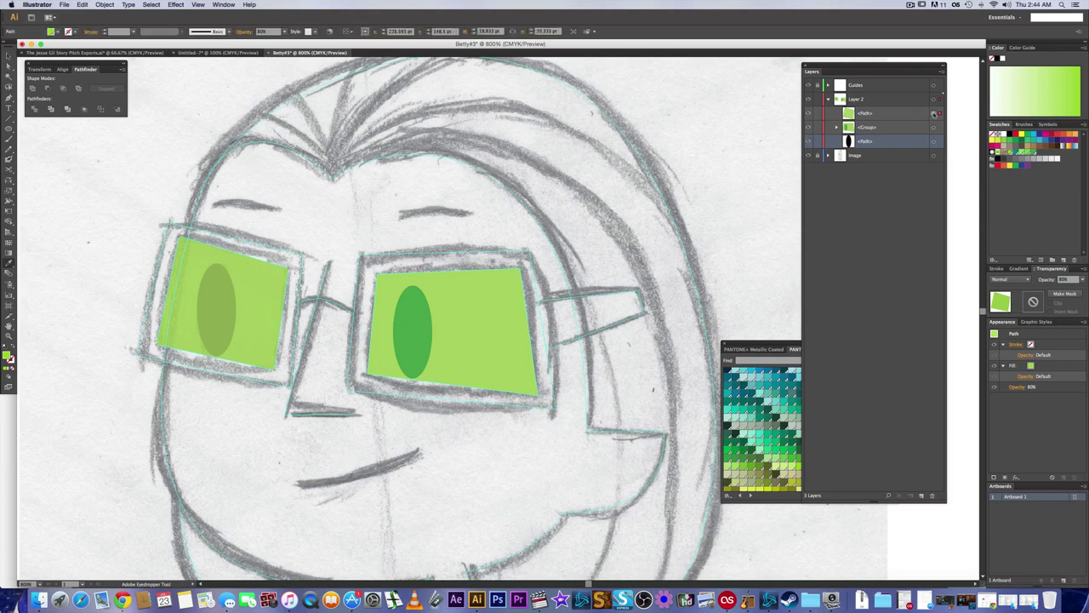
pyautogui.press('super+f')
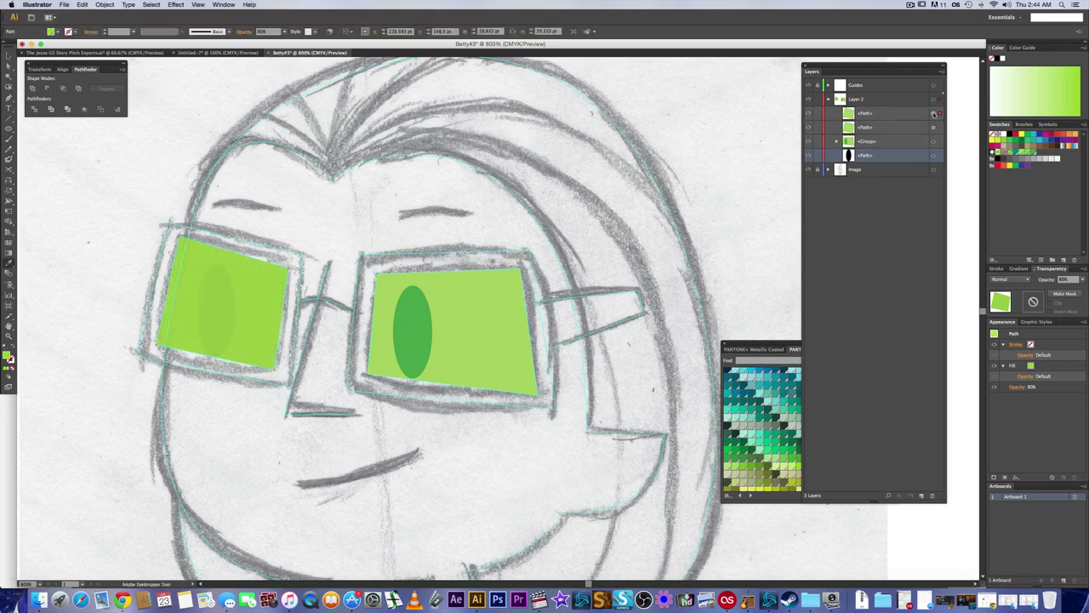
# - Fill the lower of the two left-hand lens copies with light gray and set its opacity to 100%
pyautogui.click(1058, 158)
pyautogui.click(1083, 279)
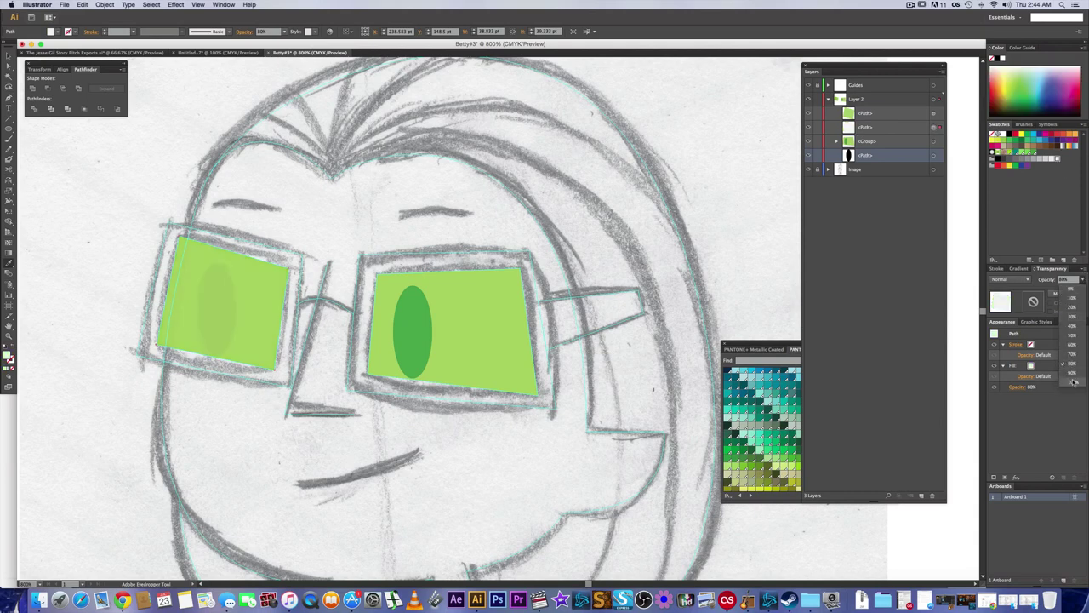
pyautogui.click(1073, 382)
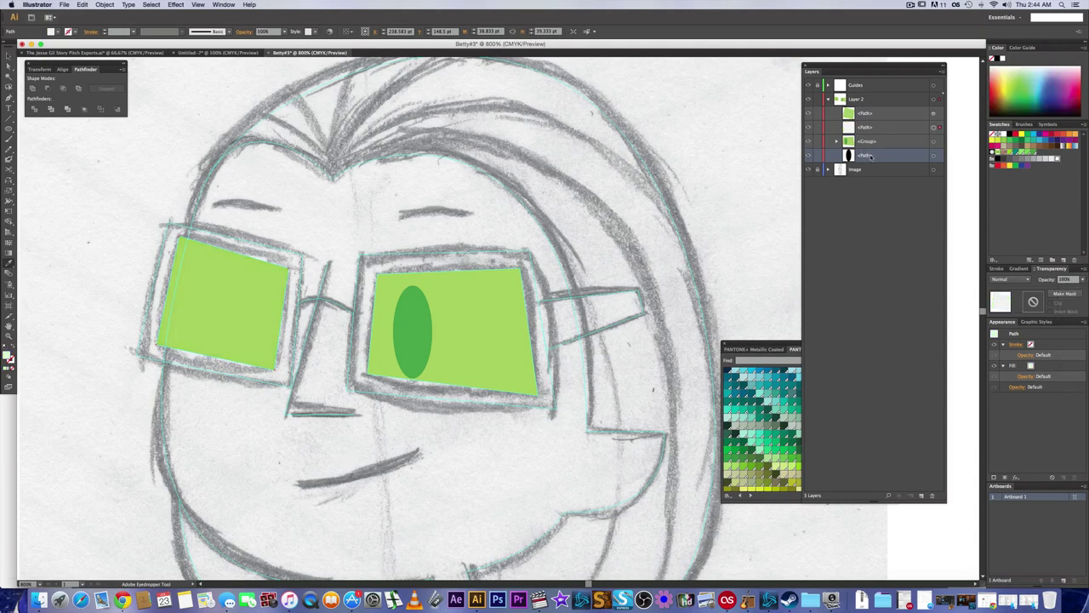
# - Move the black pupil above the left-hand lens paths and group it with both of them
pyautogui.moveTo(871, 156); pyautogui.dragTo(877, 110)
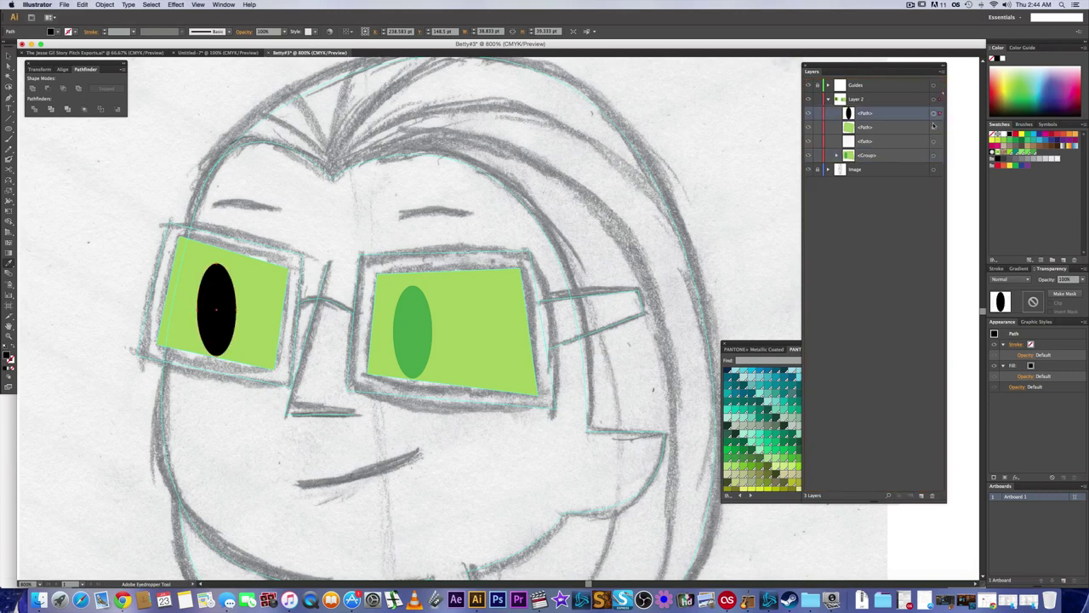
pyautogui.keyDown('shift'); pyautogui.click(934, 127); pyautogui.keyUp('shift')
pyautogui.press('super+g')
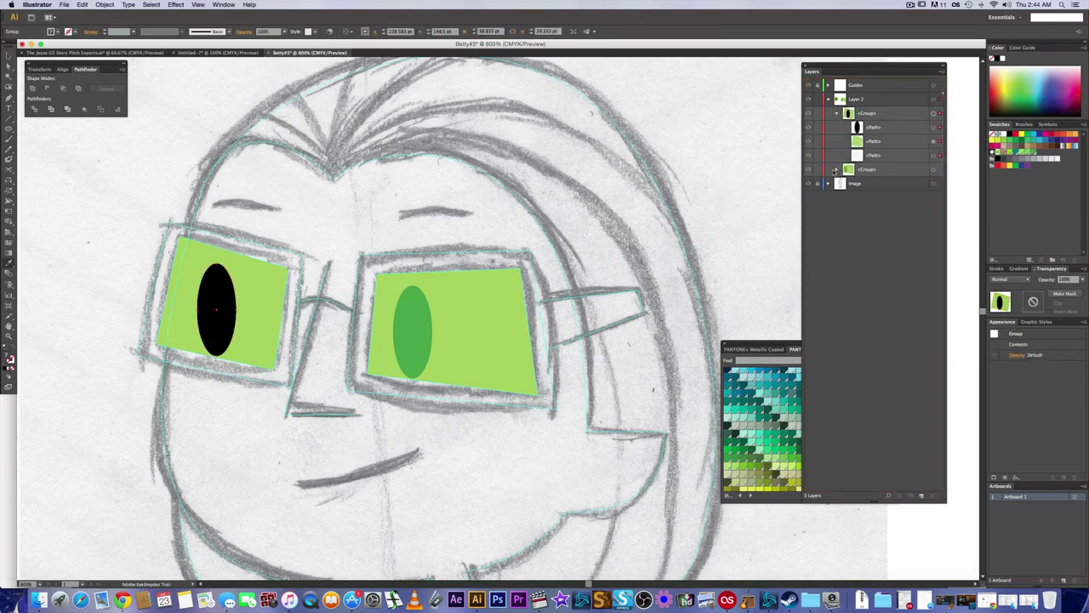
# - Match the left-hand pupil's fill to the right-hand pupil's medium green, deselect it and collapse its group
pyautogui.click(934, 127)
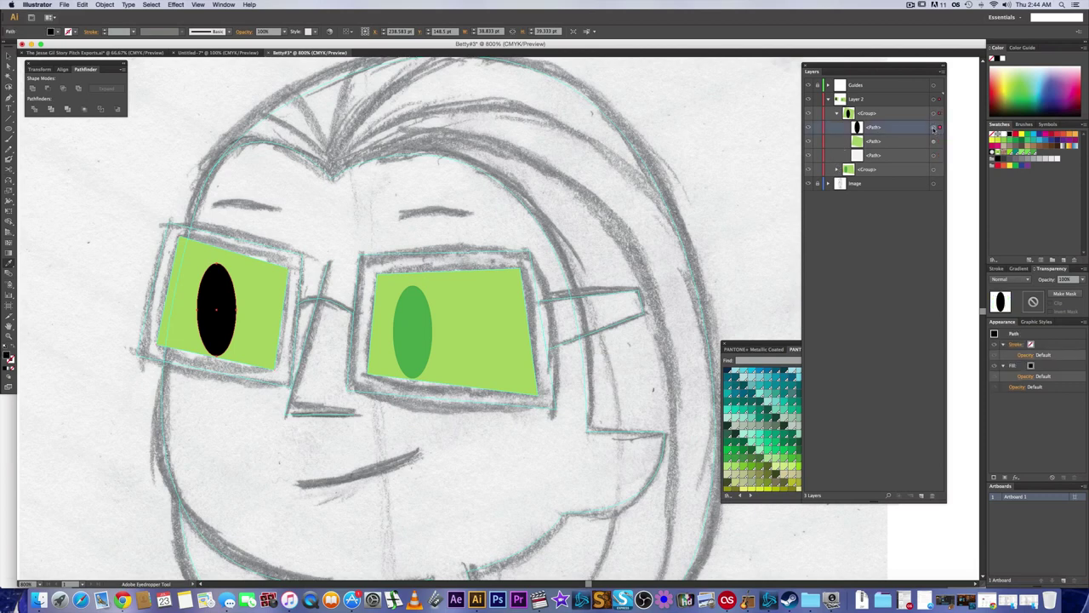
pyautogui.click(415, 312)
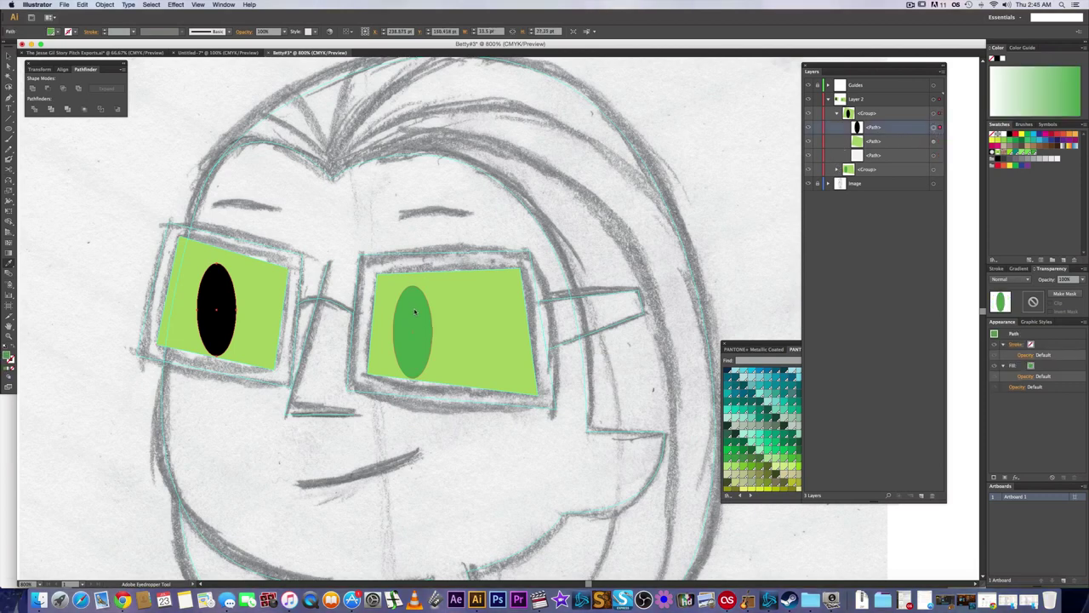
pyautogui.press('a')
pyautogui.click(429, 263)
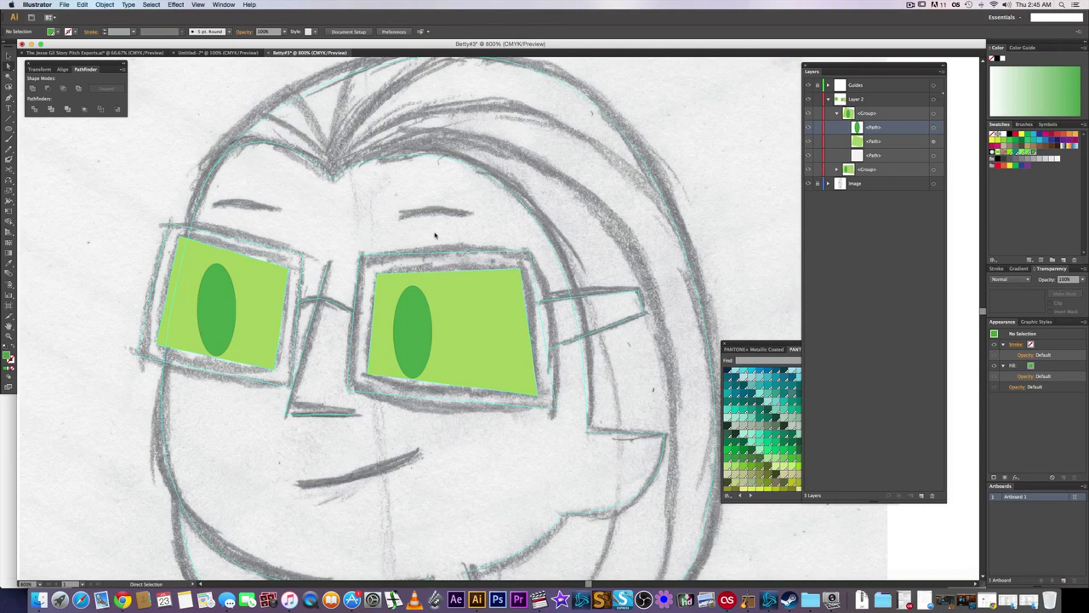
pyautogui.click(837, 114)
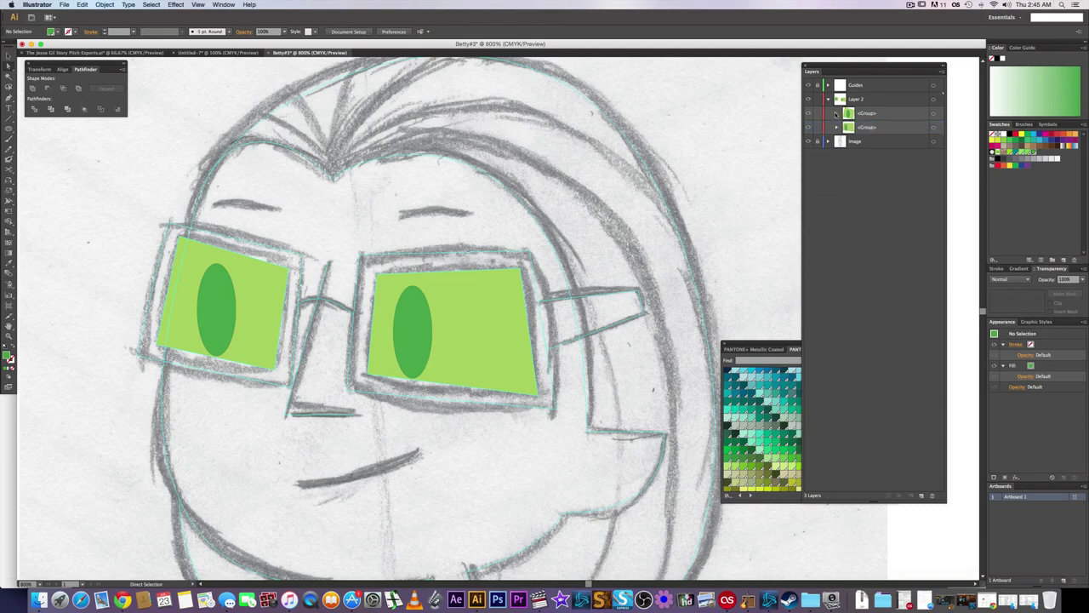
# - Draw a four-sided path along the outer frame guide of the left-hand lens and fill it with black
pyautogui.press('p')
pyautogui.click(169, 223)
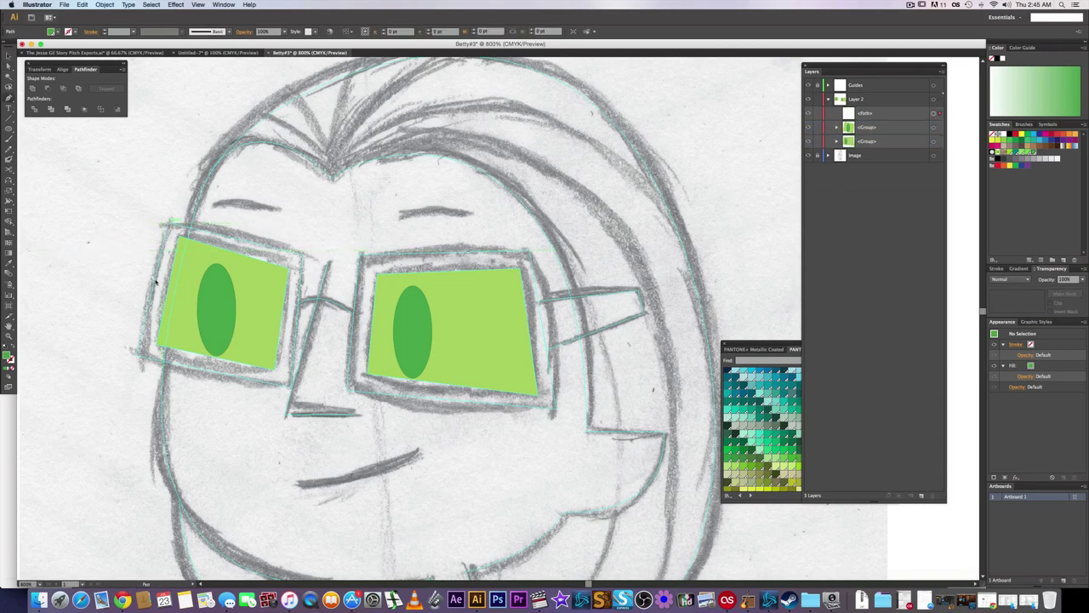
pyautogui.click(290, 384)
pyautogui.click(303, 256)
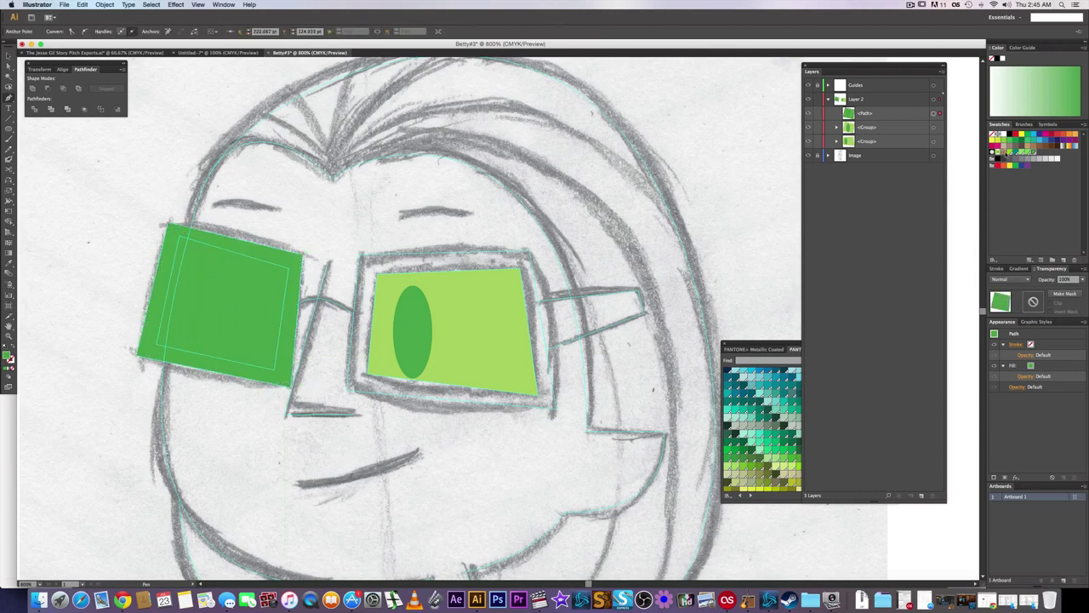
pyautogui.click(1007, 133)
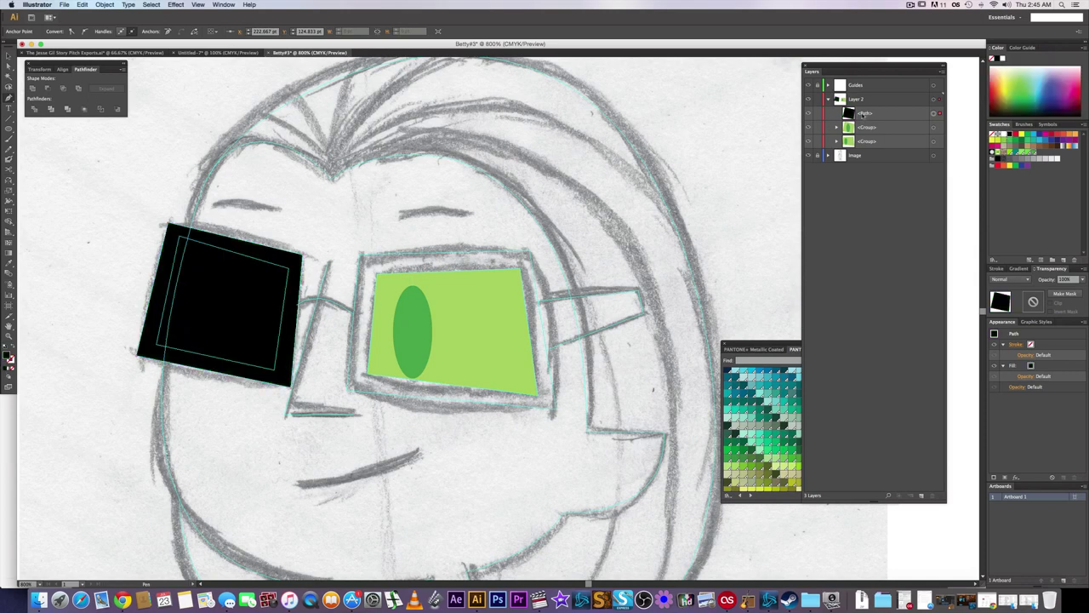
# - Move the black frame path to the bottom of the left-hand lens group and deselect it
pyautogui.moveTo(876, 115); pyautogui.dragTo(826, 165)
pyautogui.click(838, 113)
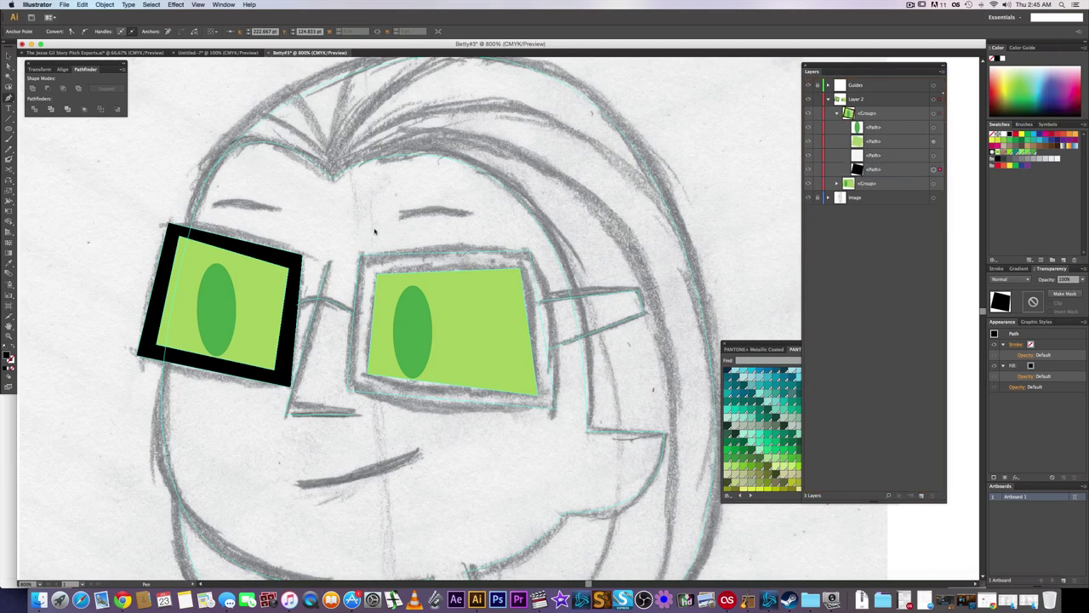
pyautogui.press('a')
pyautogui.click(313, 248)
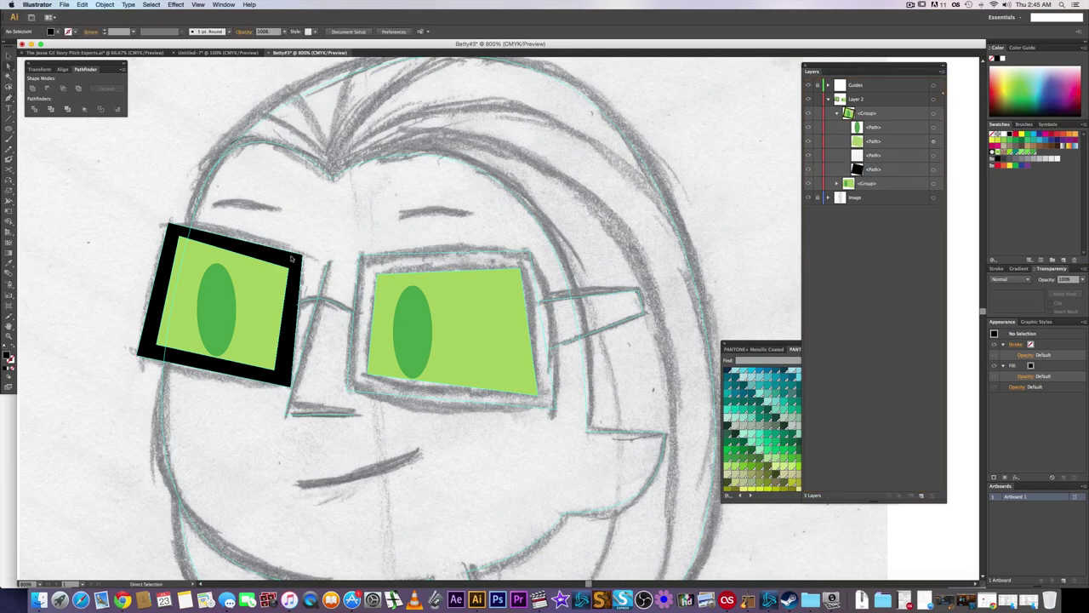
# - Try pulling the black frame's corners closer to the left-hand lens, and delete the frame path
pyautogui.click(299, 255)
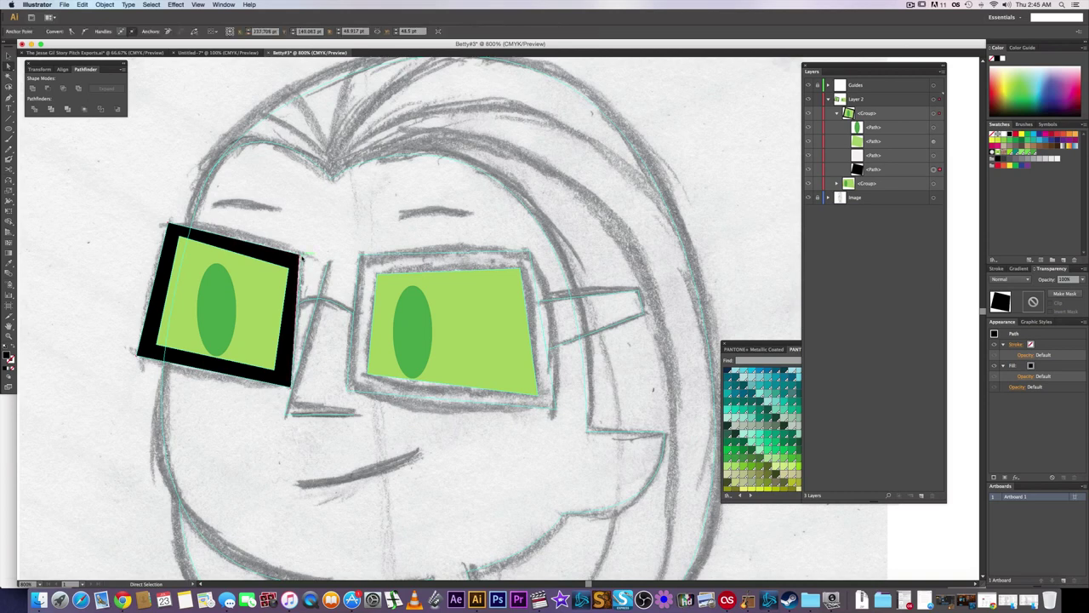
pyautogui.click(171, 233)
pyautogui.moveTo(171, 228); pyautogui.dragTo(180, 242)
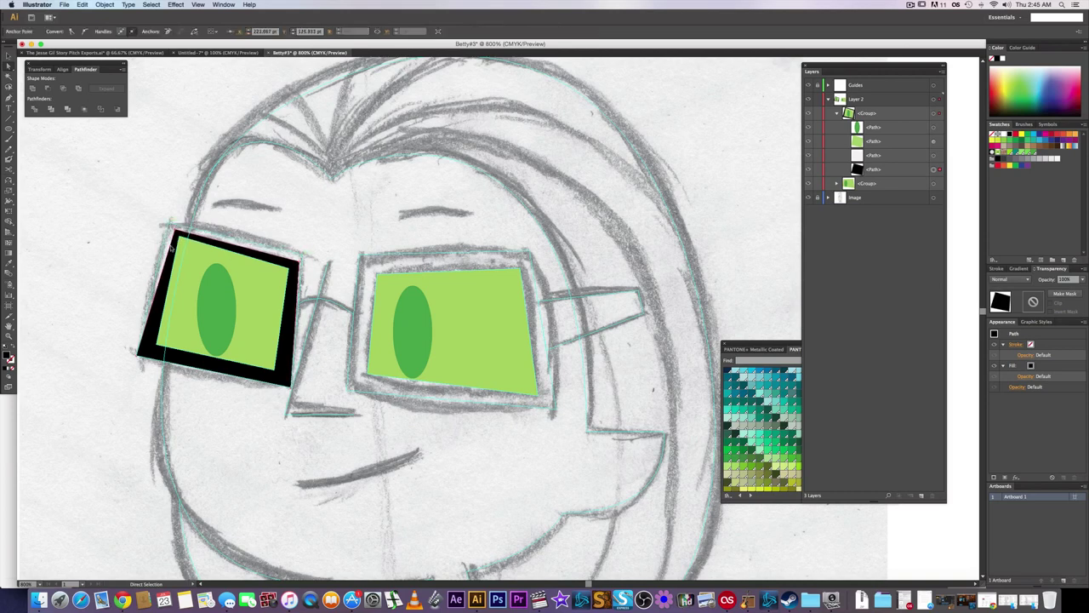
pyautogui.moveTo(137, 353); pyautogui.dragTo(136, 356)
pyautogui.click(136, 356)
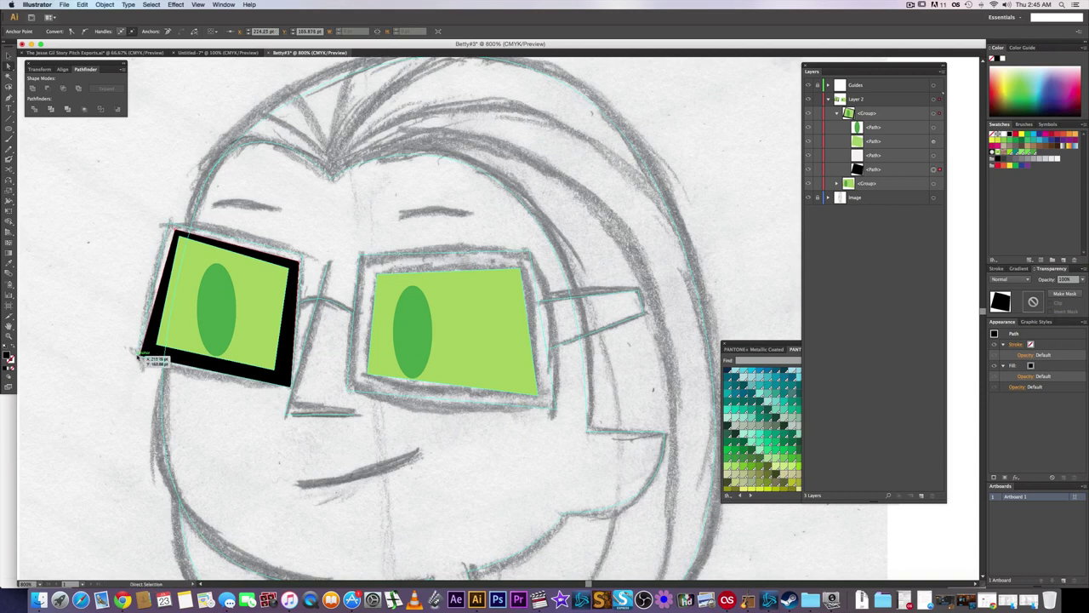
pyautogui.press('Delete')
pyautogui.press('Delete')
# - Add a 2 pt stroke to the lime-green path of the left-hand lens
pyautogui.click(278, 277)
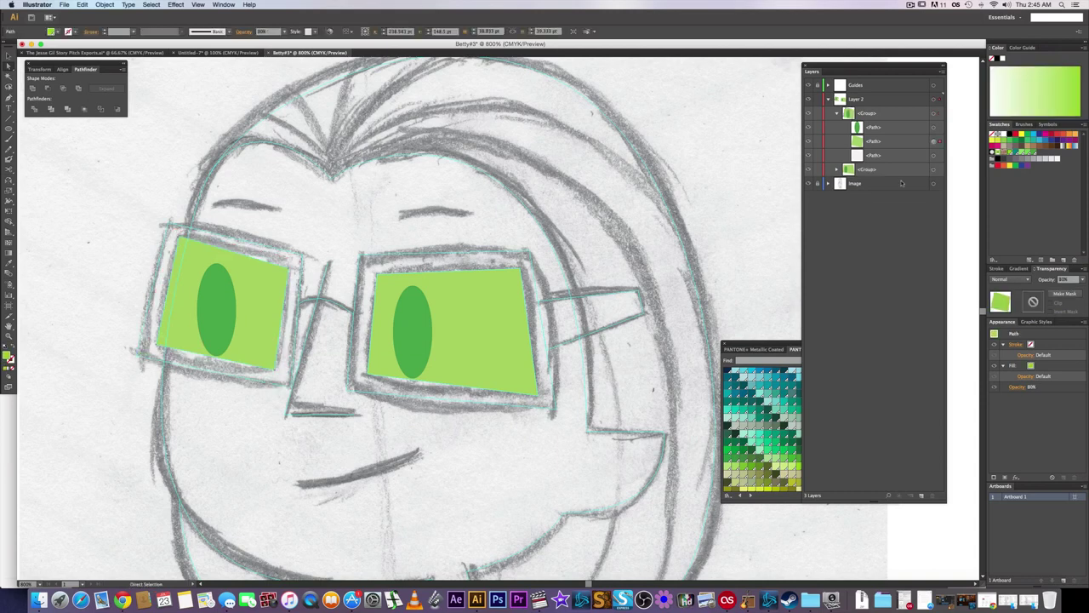
pyautogui.click(997, 268)
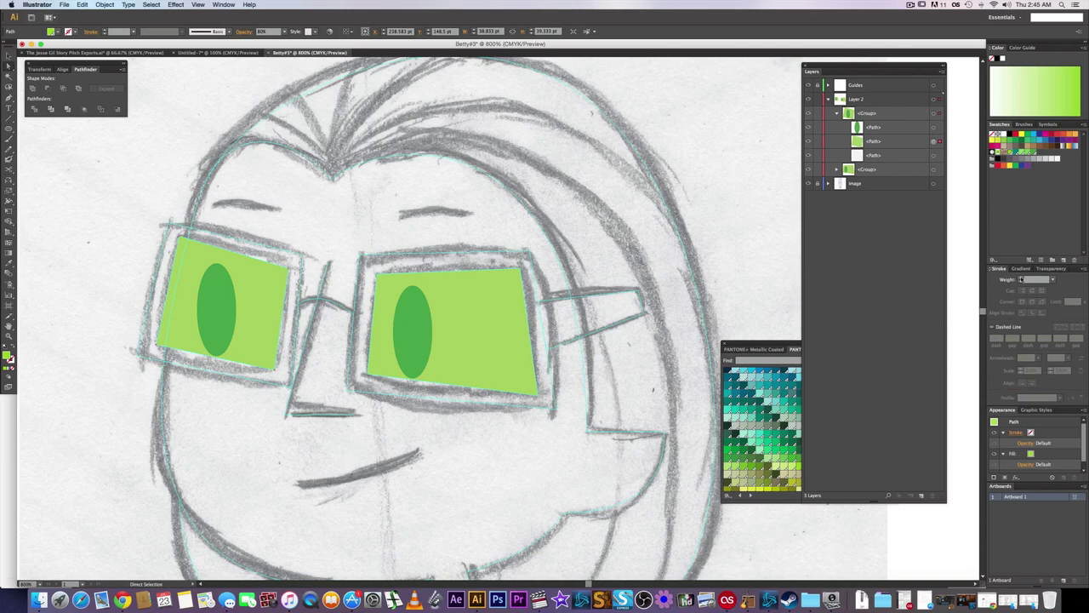
pyautogui.click(1021, 277)
pyautogui.click(1021, 277)
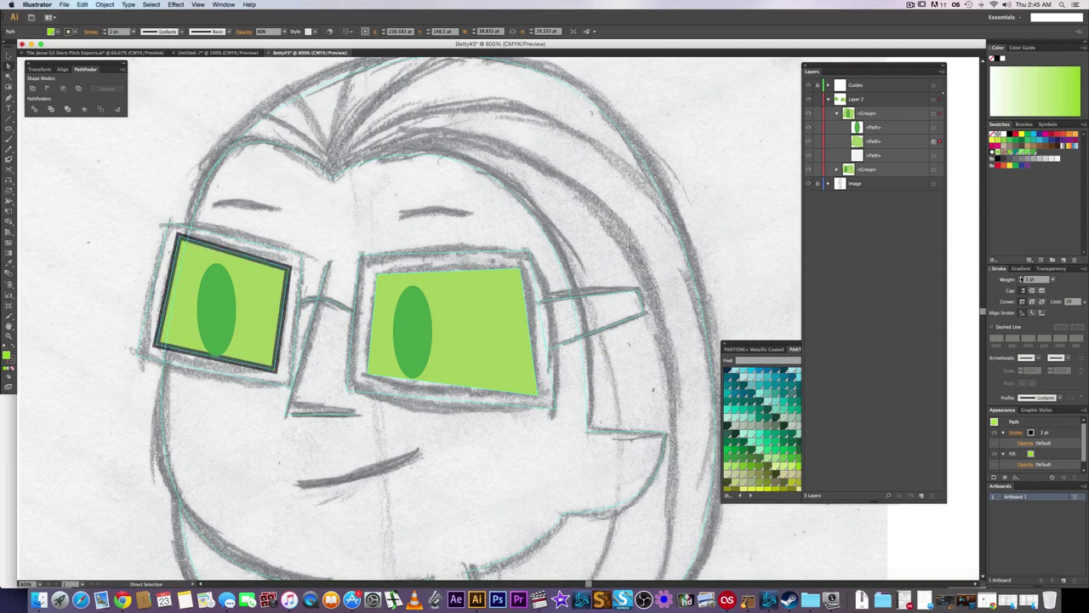
# - Create a richer black CMYK process swatch from the K=100 black for the left-hand lens stroke and deselect the lens
pyautogui.click(9, 360)
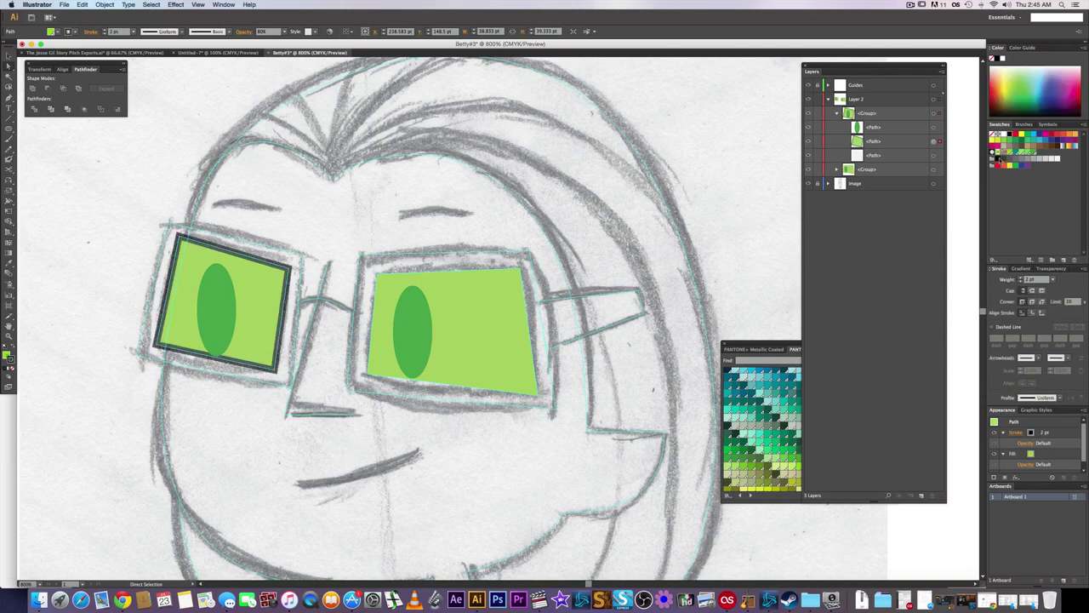
pyautogui.click(1063, 259)
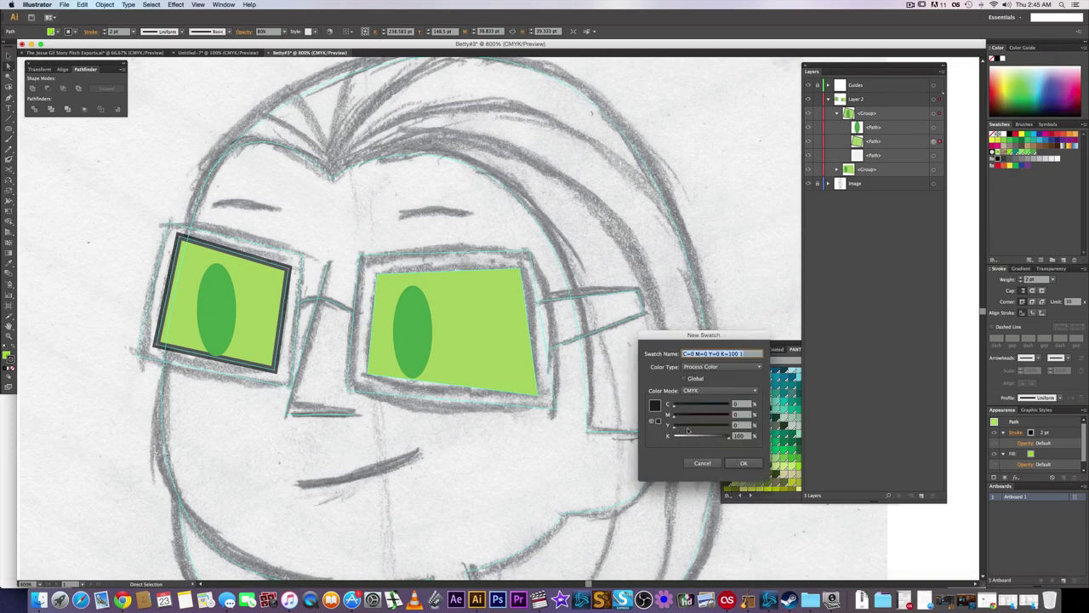
pyautogui.moveTo(675, 427)
pyautogui.mouseDown()
pyautogui.moveTo(733, 430)
pyautogui.moveTo(707, 416)
pyautogui.moveTo(734, 415)
pyautogui.moveTo(709, 407)
pyautogui.mouseUp()
pyautogui.click(744, 462)
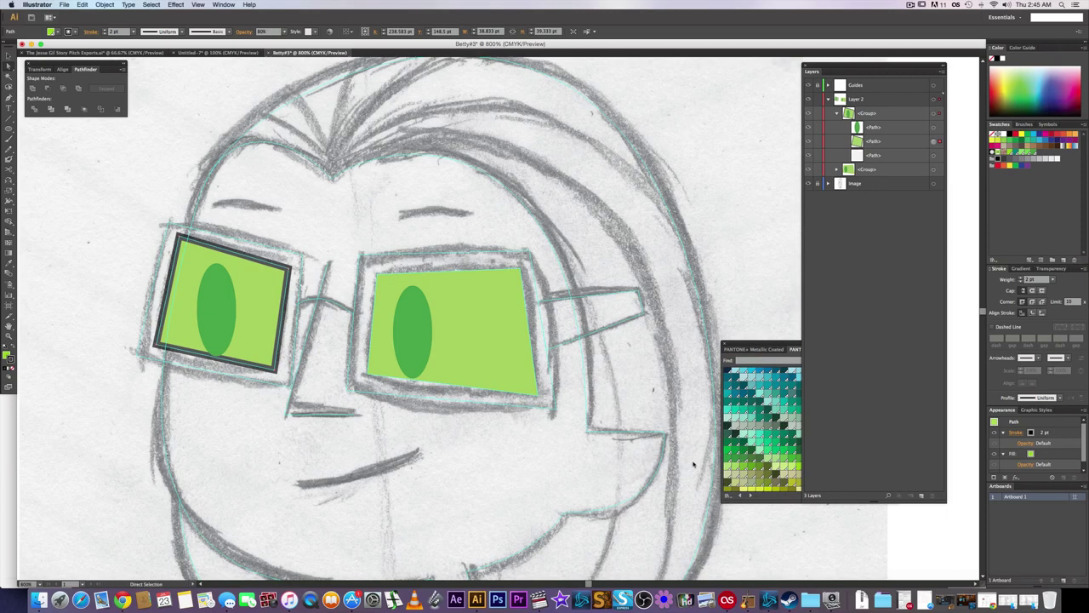
pyautogui.click(451, 439)
# - Add a 2 pt stroke to the lime-green path of the right-hand lens and align the stroke to the outside
pyautogui.click(503, 305)
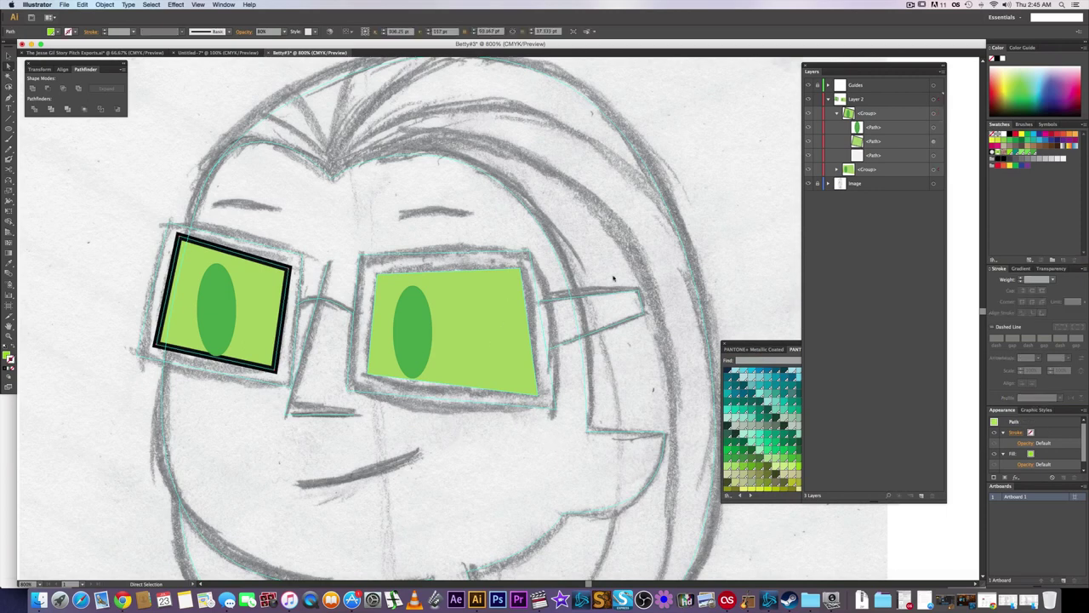
pyautogui.click(1022, 279)
pyautogui.click(1022, 278)
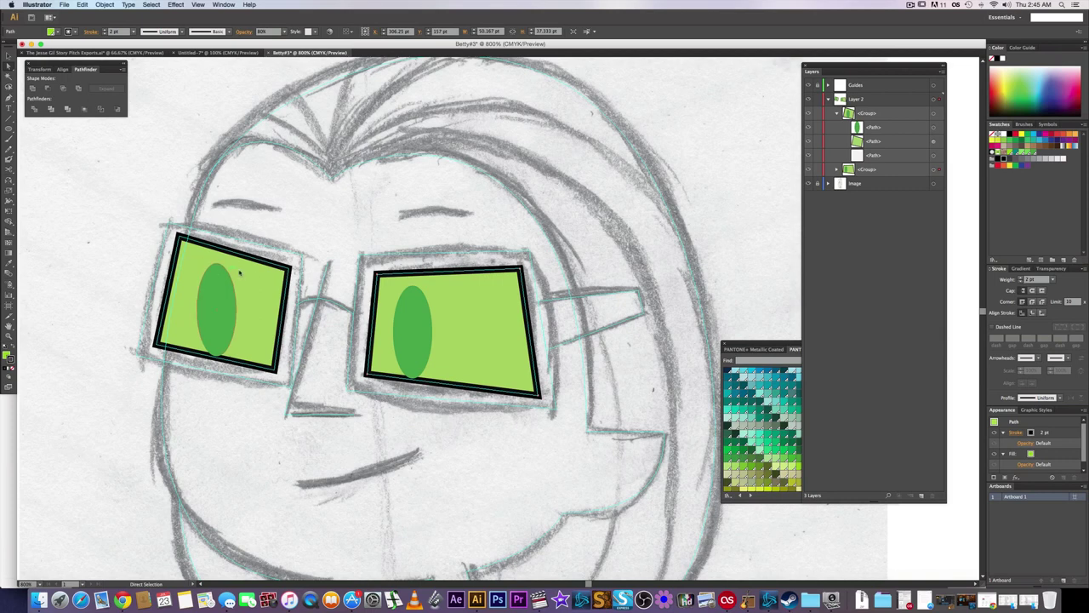
pyautogui.click(449, 302)
pyautogui.click(486, 303)
pyautogui.click(1042, 312)
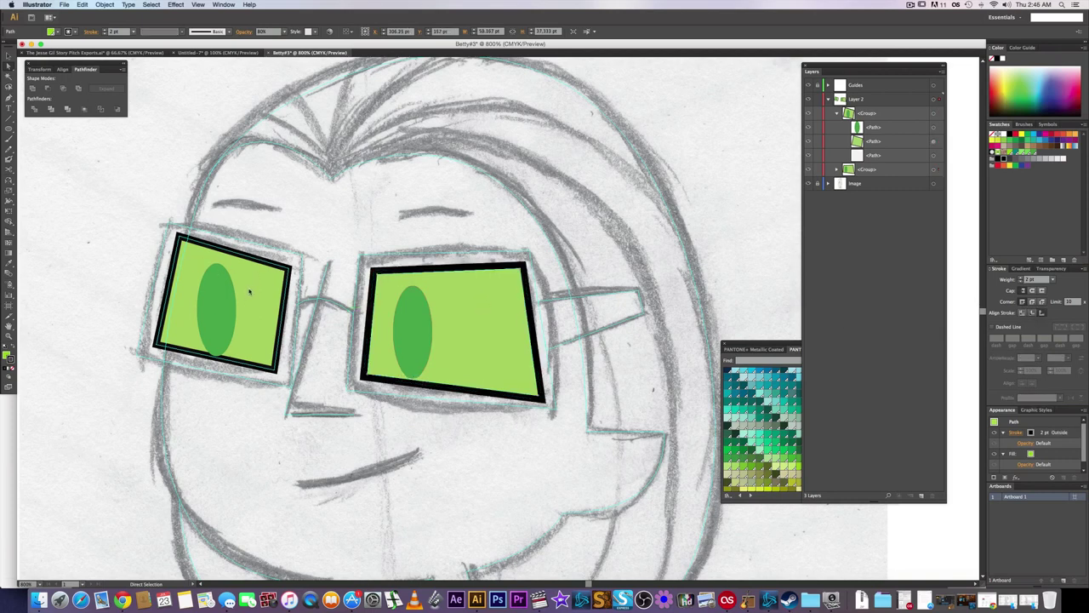
# - Align the left-hand lens's 2 pt stroke to the outside of its path and deselect the lens
pyautogui.click(1042, 312)
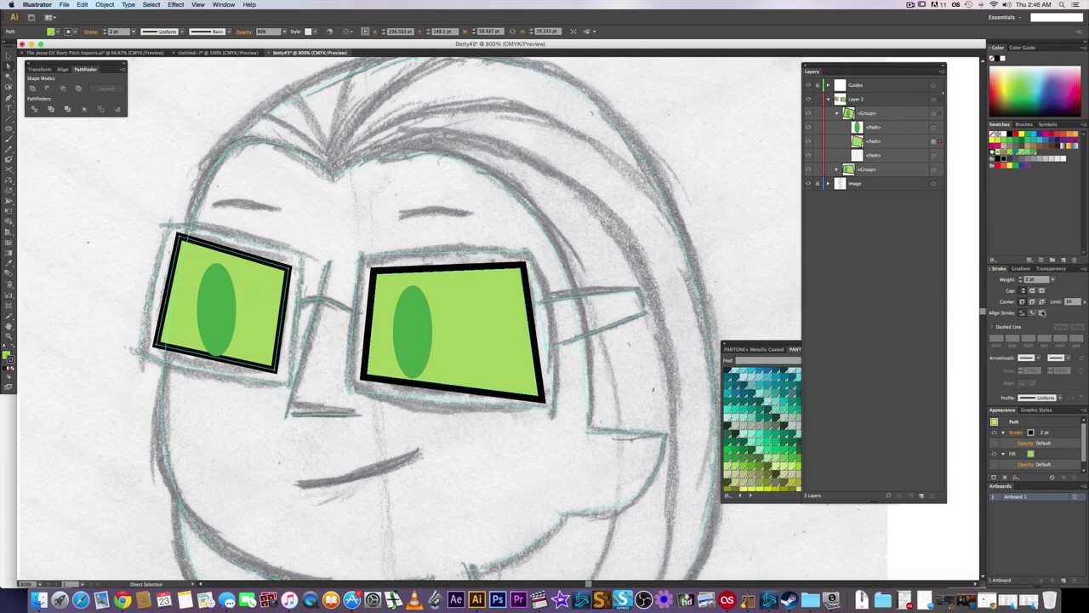
pyautogui.click(468, 228)
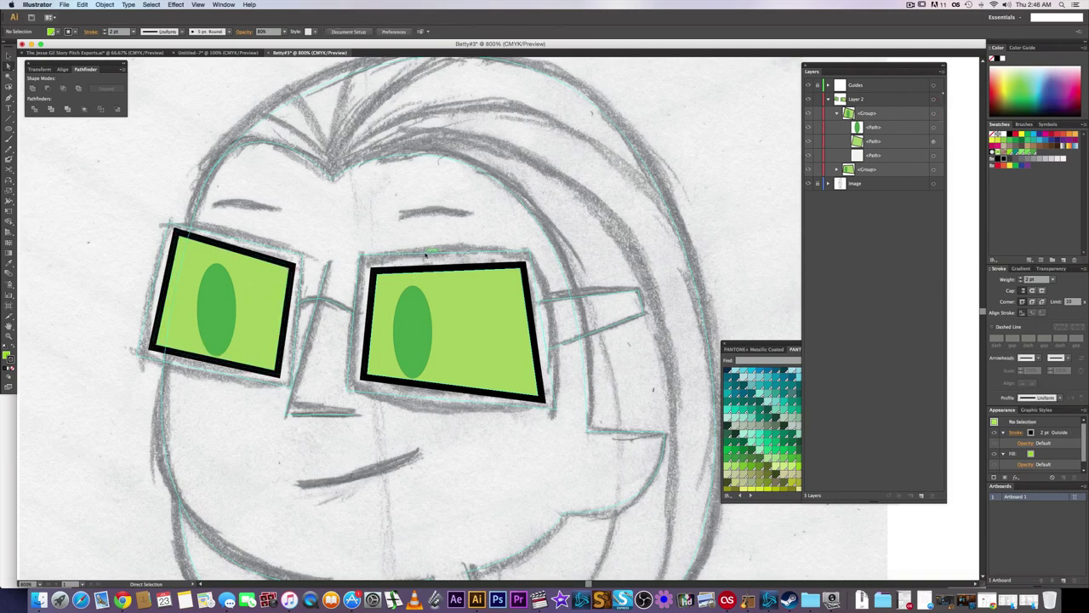
# - Draw the curved bridge between the two lenses with the Pen tool and remove its fill, leaving a 2 pt black stroke
pyautogui.press('p')
pyautogui.click(287, 309)
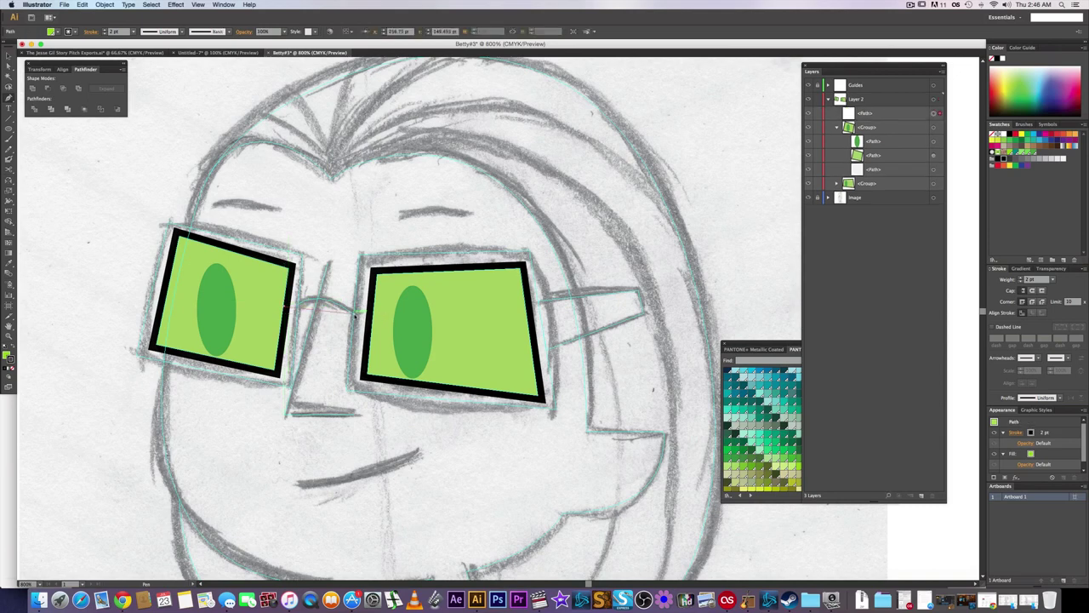
pyautogui.moveTo(353, 313); pyautogui.dragTo(392, 343)
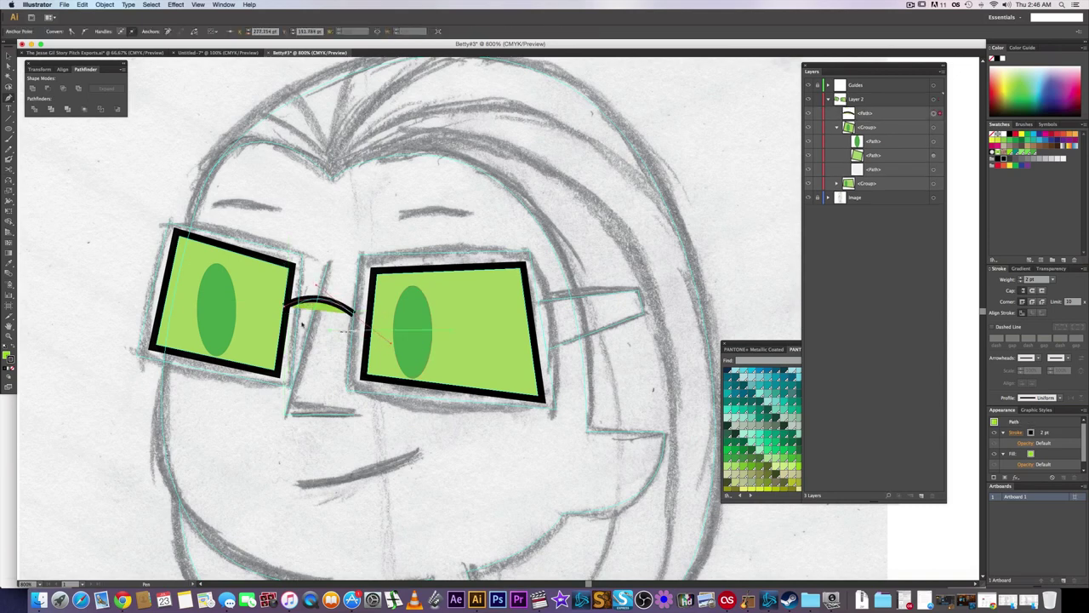
pyautogui.click(7, 355)
pyautogui.click(12, 367)
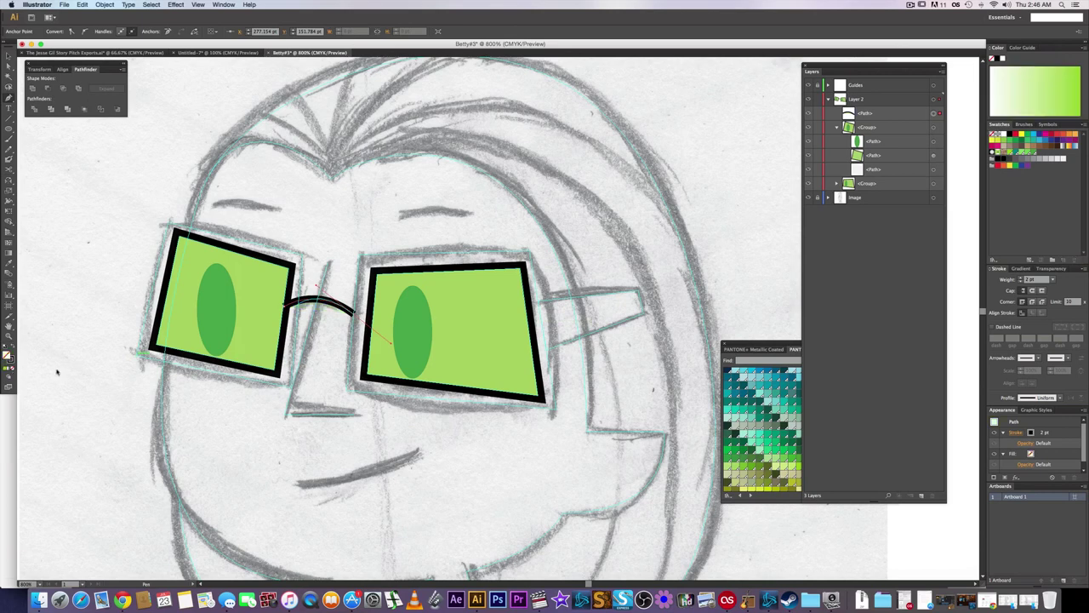
# - Reposition both end anchors of the bridge so they meet the black frames of the two lenses
pyautogui.press('a')
pyautogui.moveTo(285, 307); pyautogui.dragTo(287, 312)
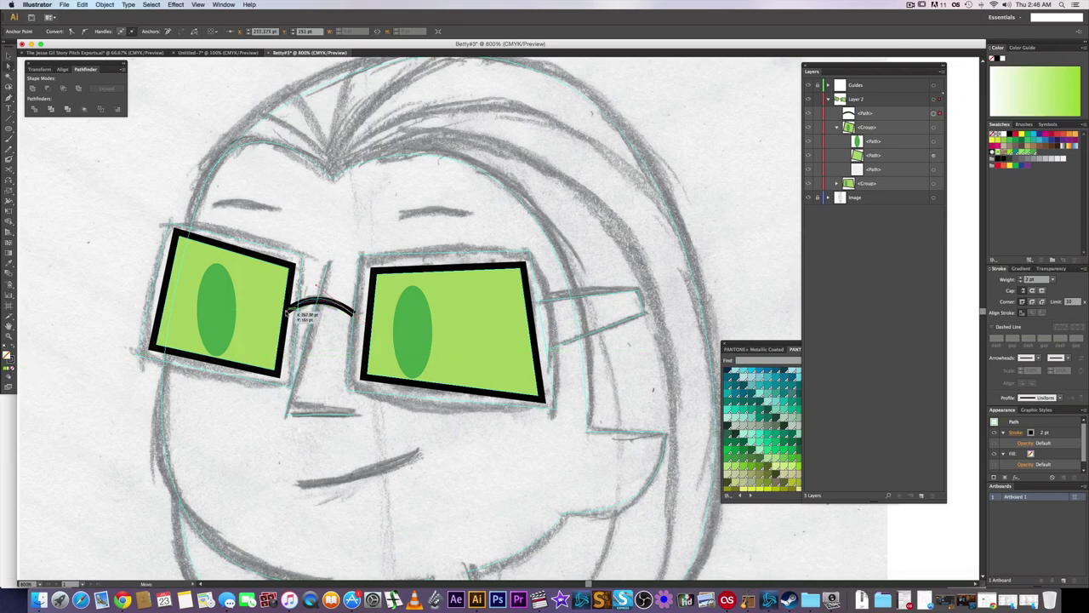
pyautogui.scroll(1, 289, 313)
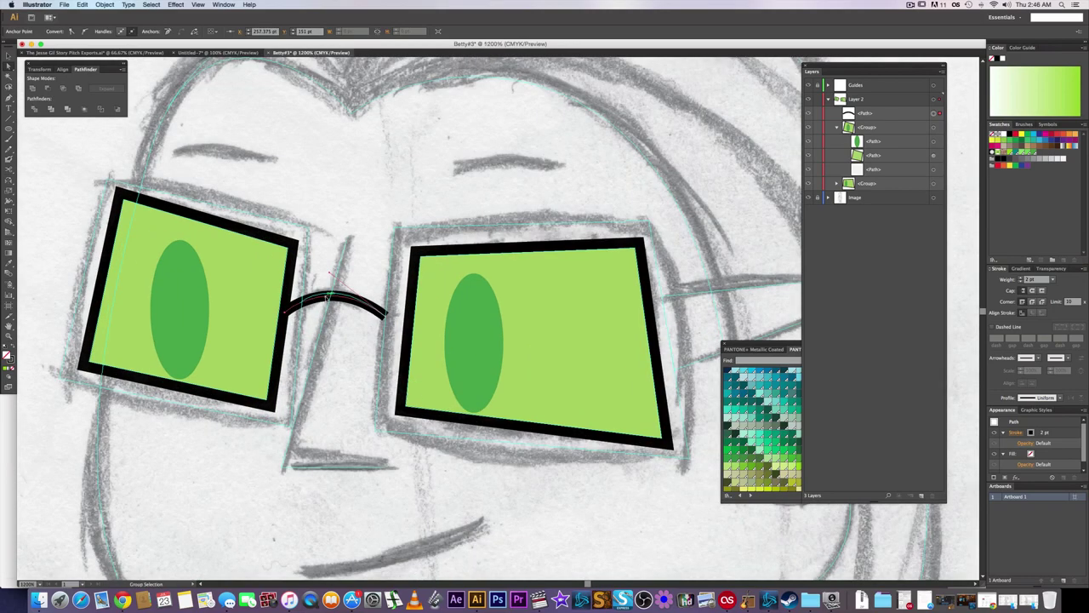
pyautogui.scroll(1, 329, 298)
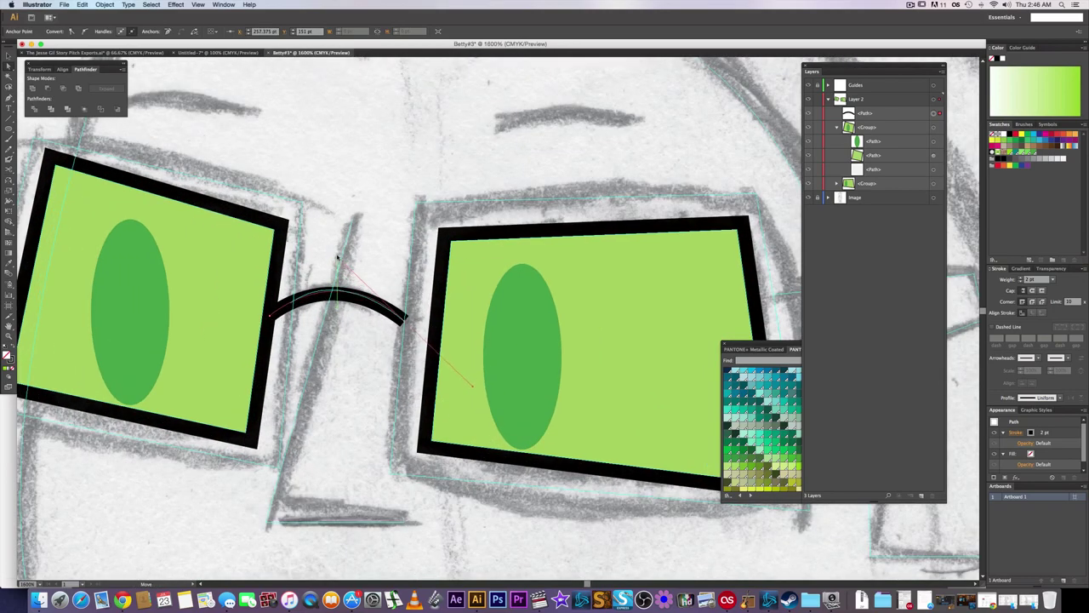
pyautogui.click(367, 247)
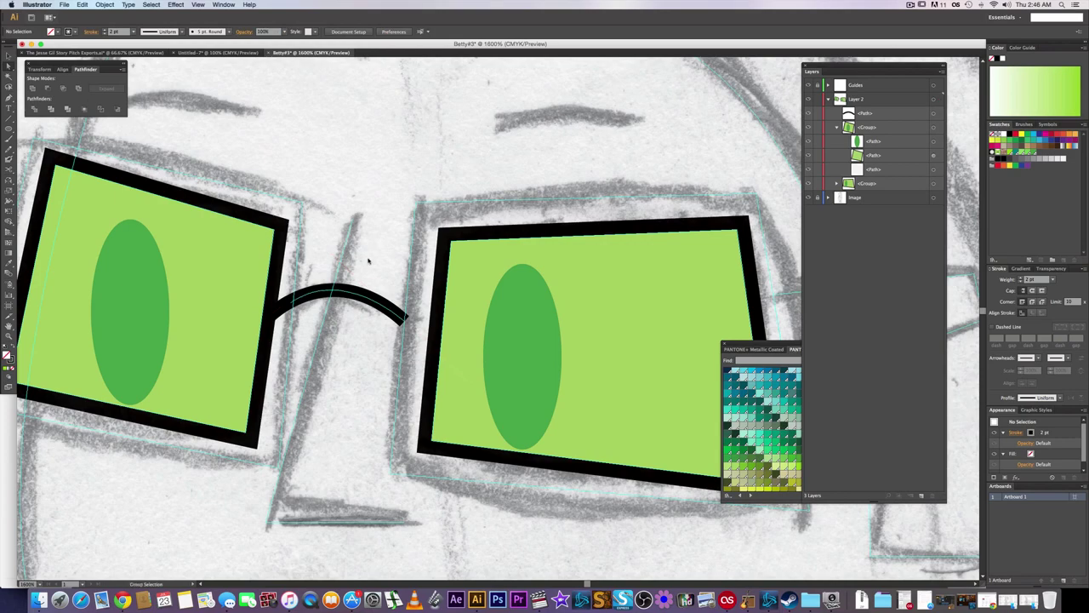
pyautogui.scroll(-1, 372, 259)
pyautogui.moveTo(395, 307); pyautogui.dragTo(417, 312)
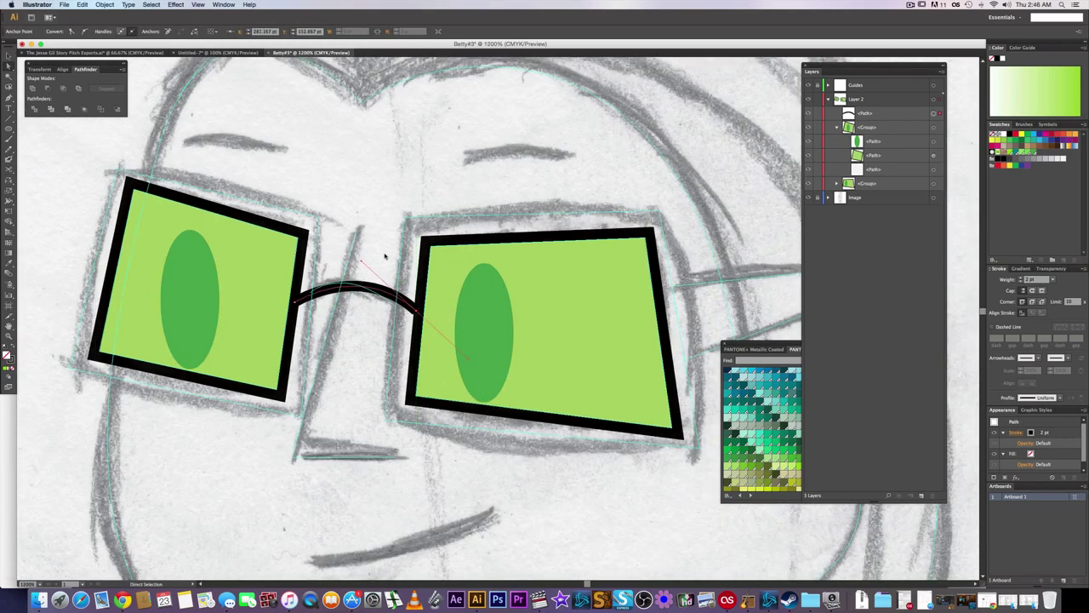
pyautogui.click(386, 256)
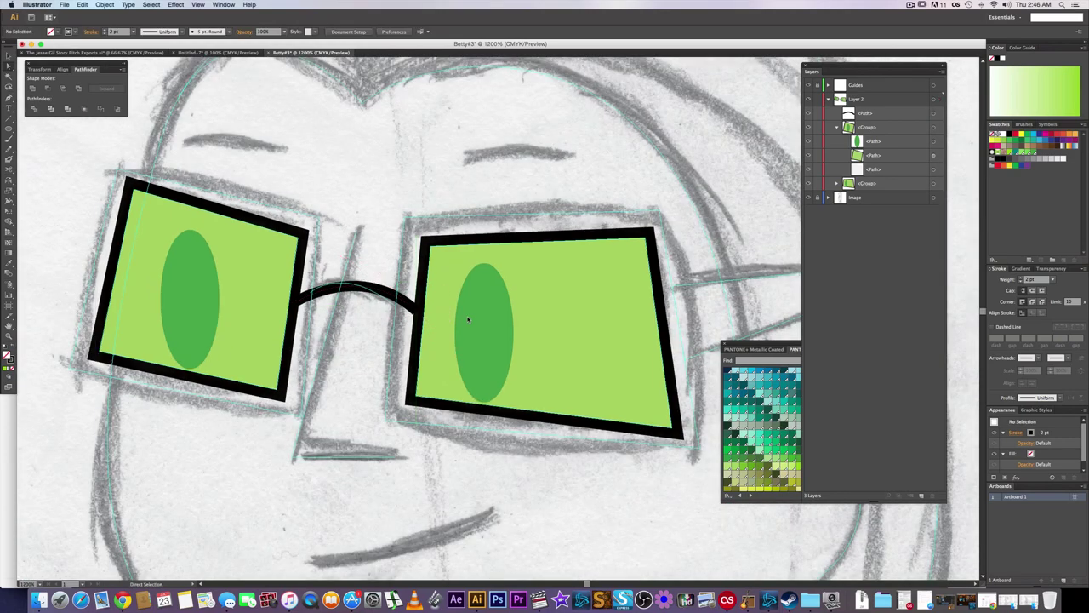
# - Select the left-hand lens group and scale it up from its centre to match the sketched frame
pyautogui.click(933, 130)
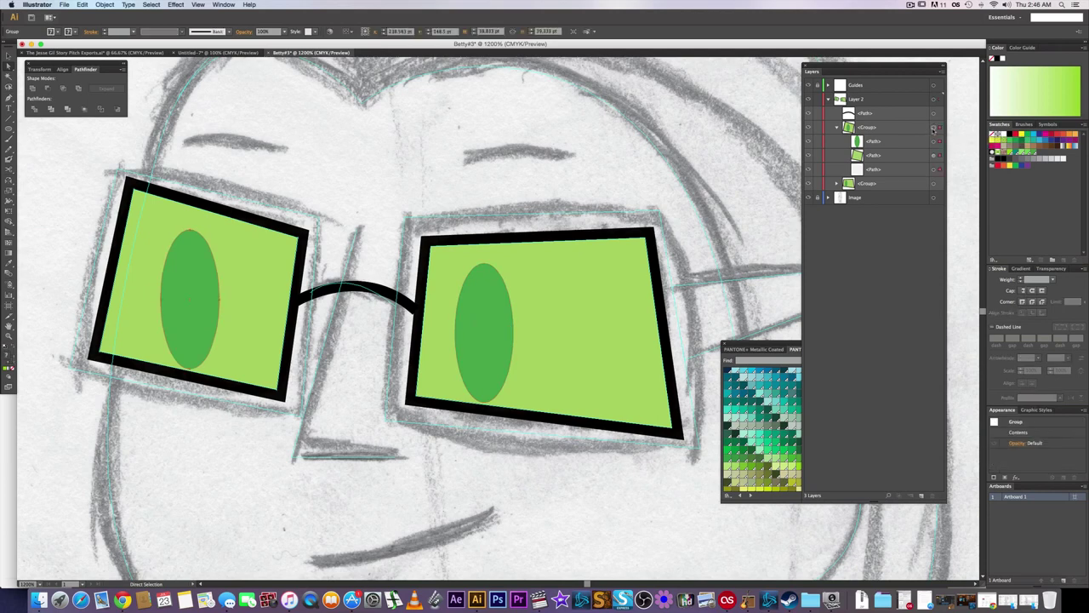
pyautogui.click(837, 127)
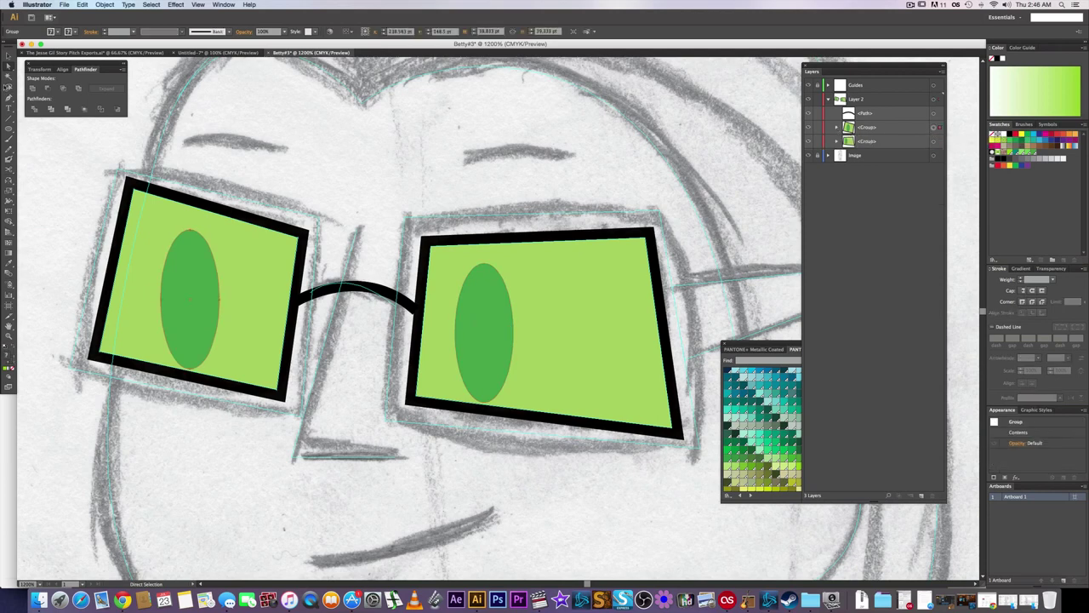
pyautogui.click(7, 56)
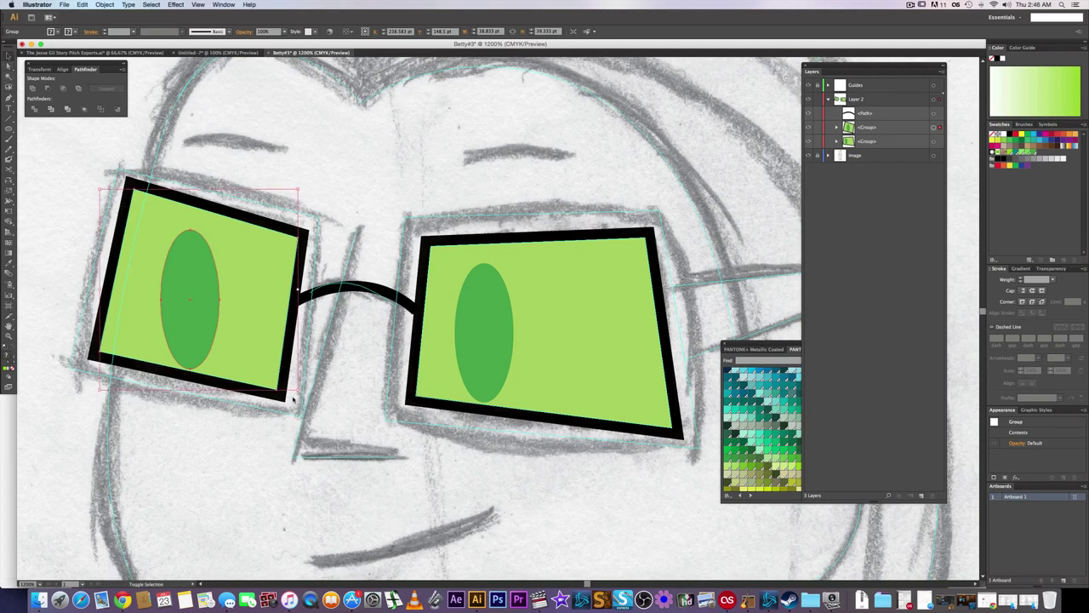
pyautogui.moveTo(298, 392); pyautogui.dragTo(320, 406)
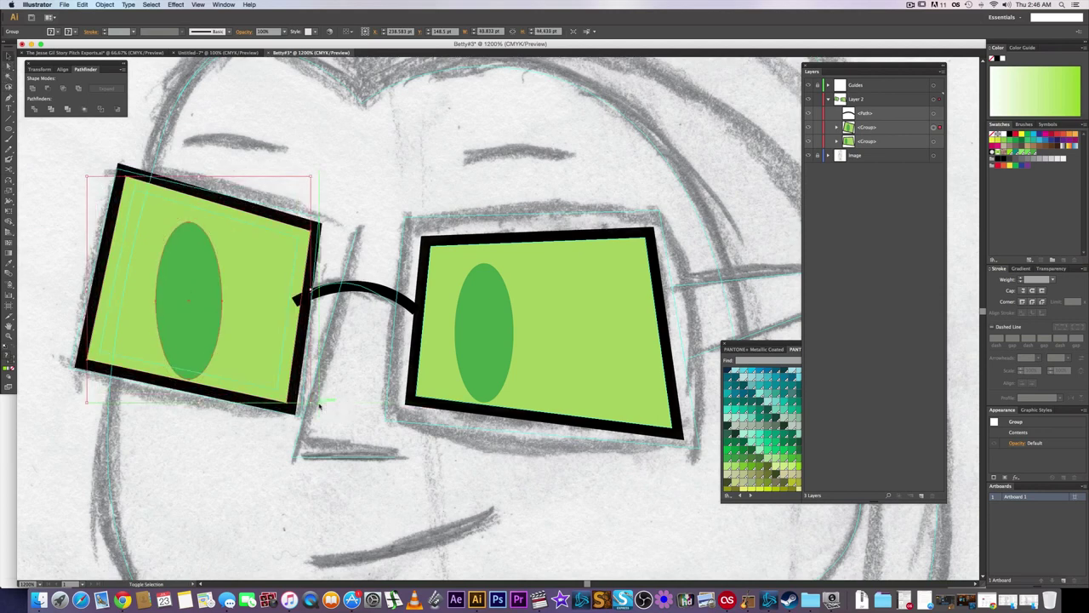
# - Scale up the right-hand lens group from its centre to fill the sketched frame and deselect it
pyautogui.click(552, 374)
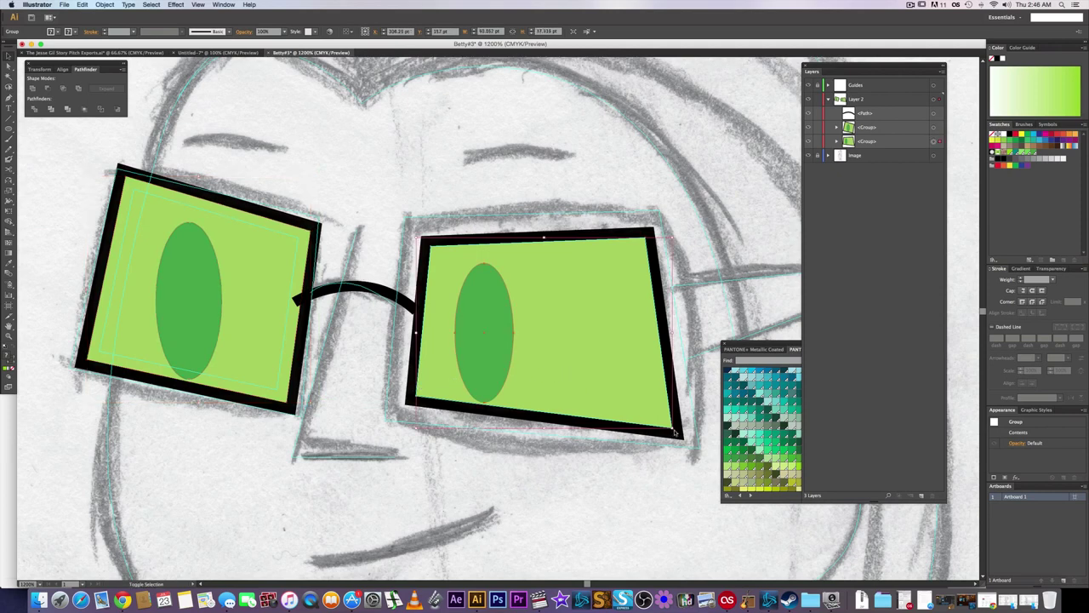
pyautogui.moveTo(676, 432); pyautogui.dragTo(699, 448)
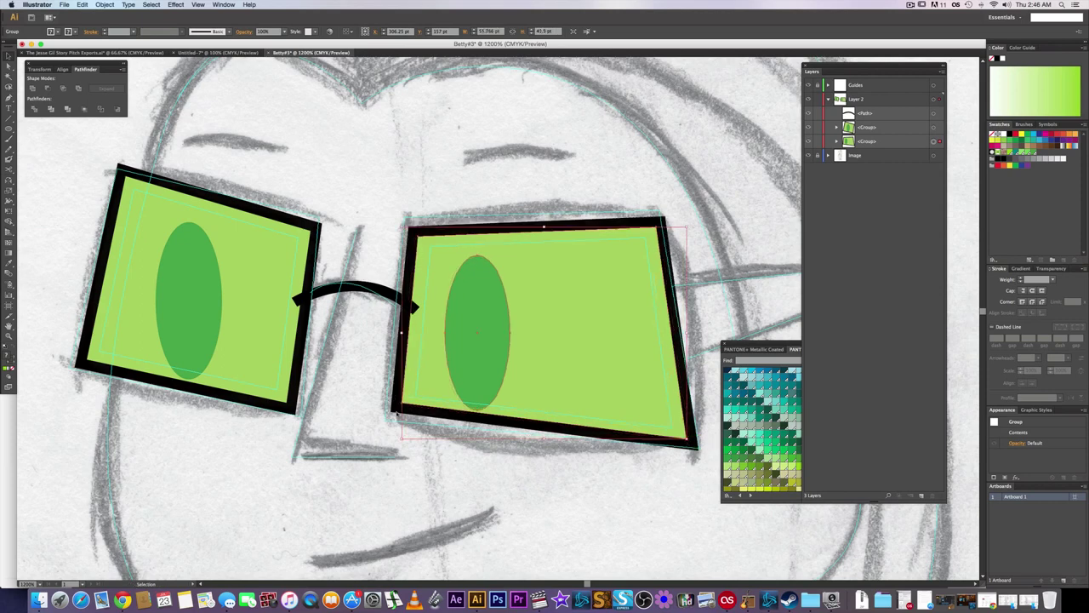
pyautogui.click(387, 362)
# - Move both end anchors of the bridge onto the inner edges of the enlarged lens frames
pyautogui.press('a')
pyautogui.click(370, 286)
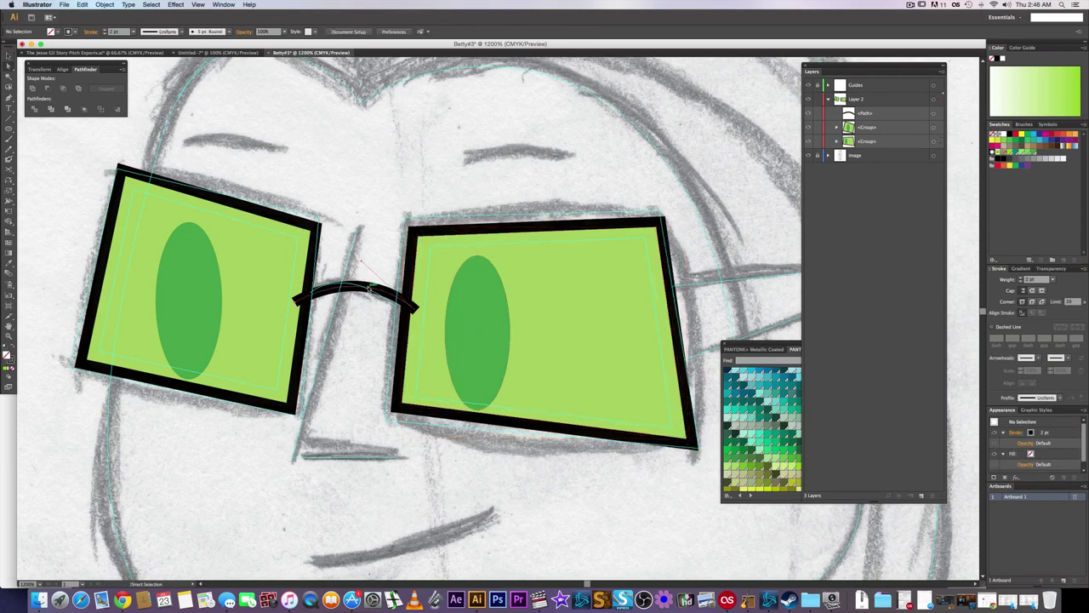
pyautogui.click(295, 302)
pyautogui.moveTo(296, 301); pyautogui.dragTo(312, 290)
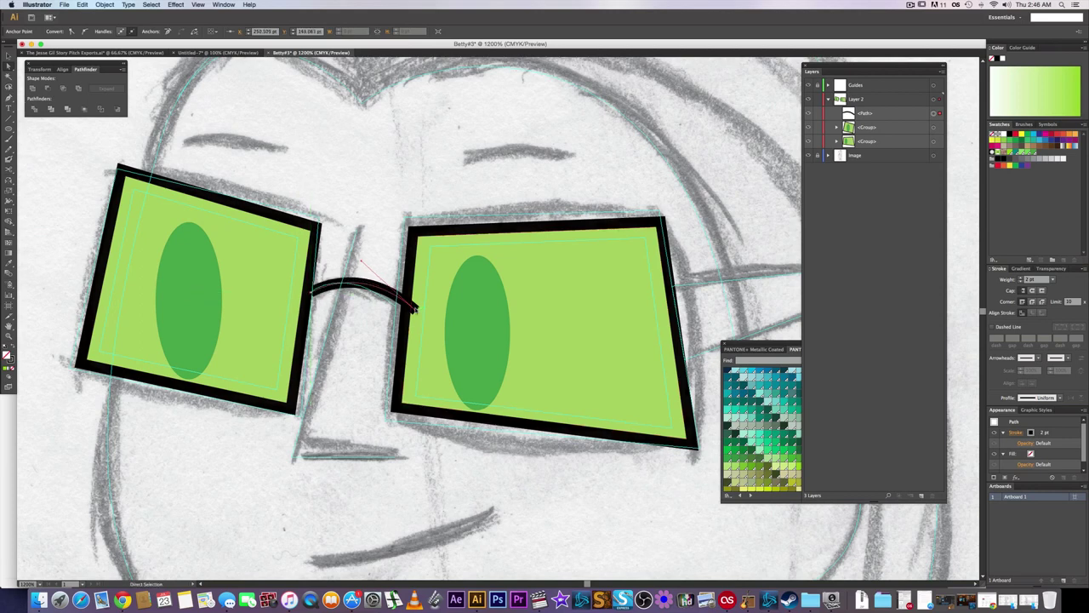
pyautogui.moveTo(415, 311); pyautogui.dragTo(407, 312)
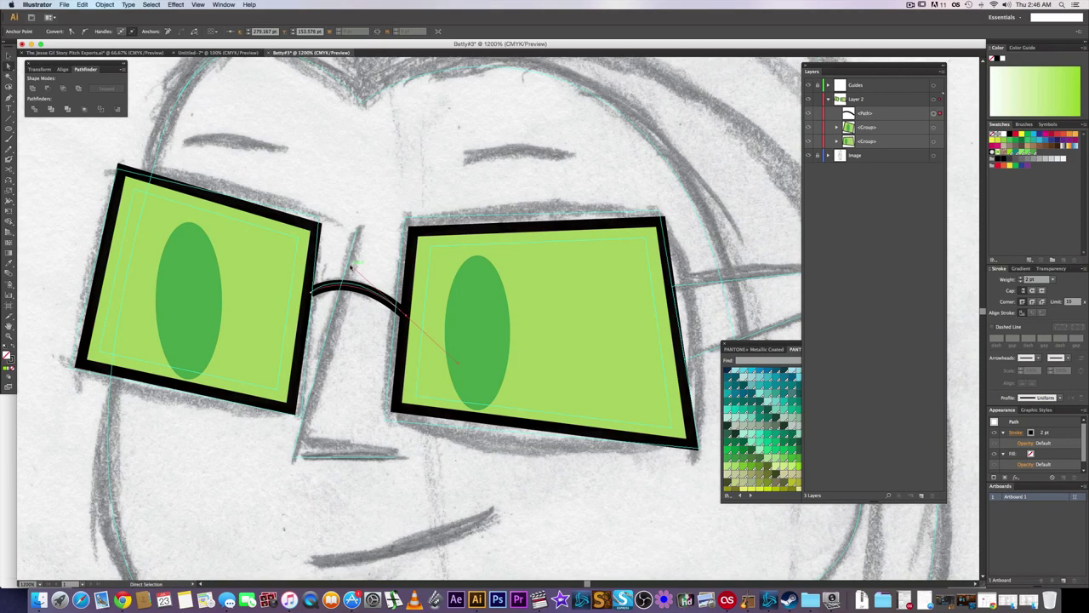
pyautogui.click(384, 254)
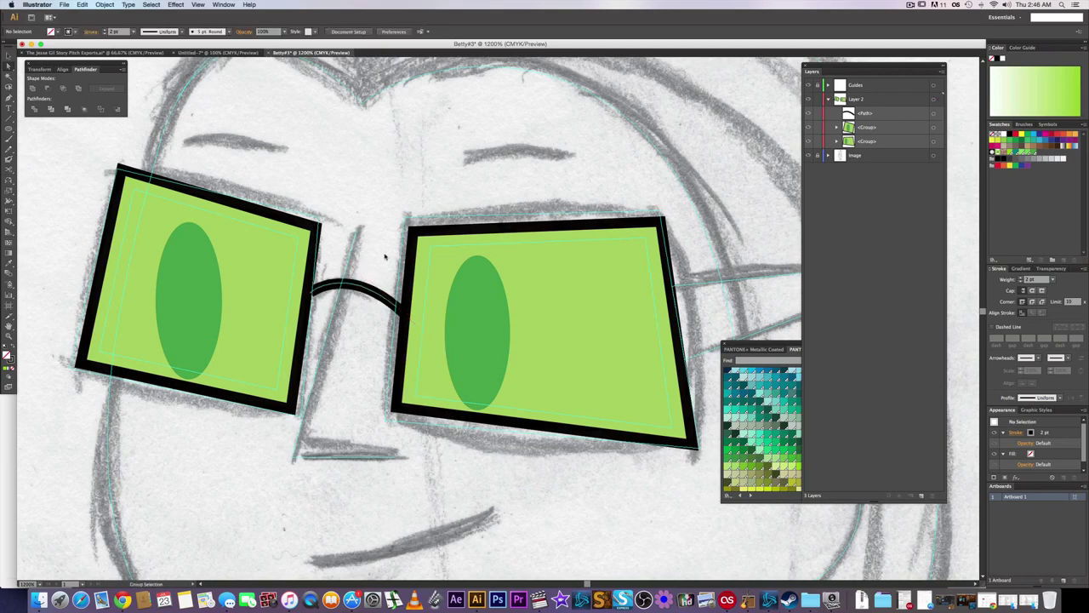
# - Draw the glasses' temple arm as a closed four-sided path from the right-hand frame, following the guides over the sketch
pyautogui.scroll(-5, 384, 254)
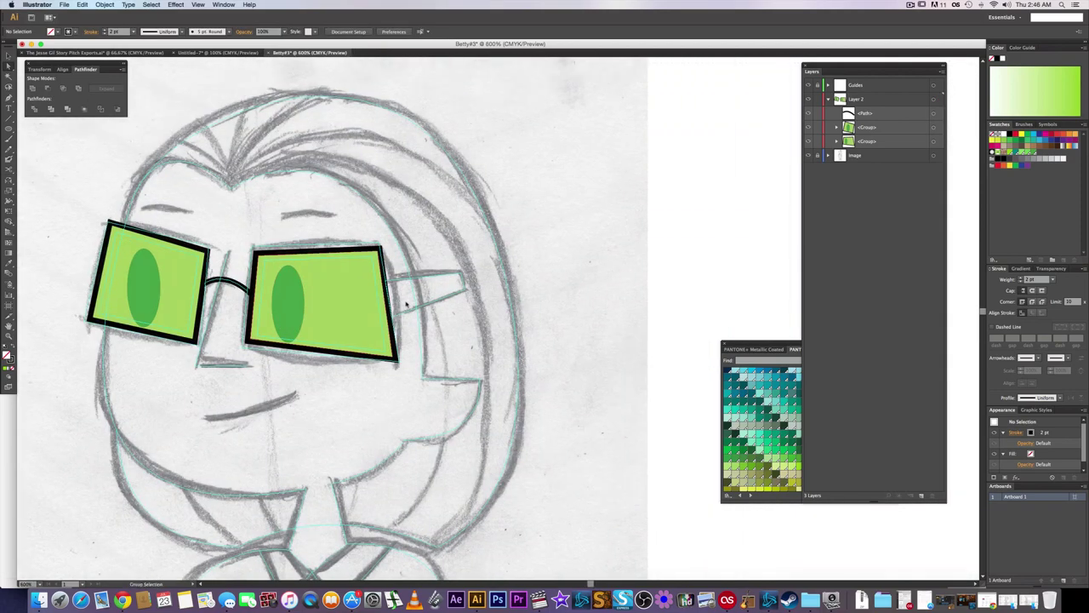
pyautogui.scroll(5, 405, 304)
pyautogui.press('p')
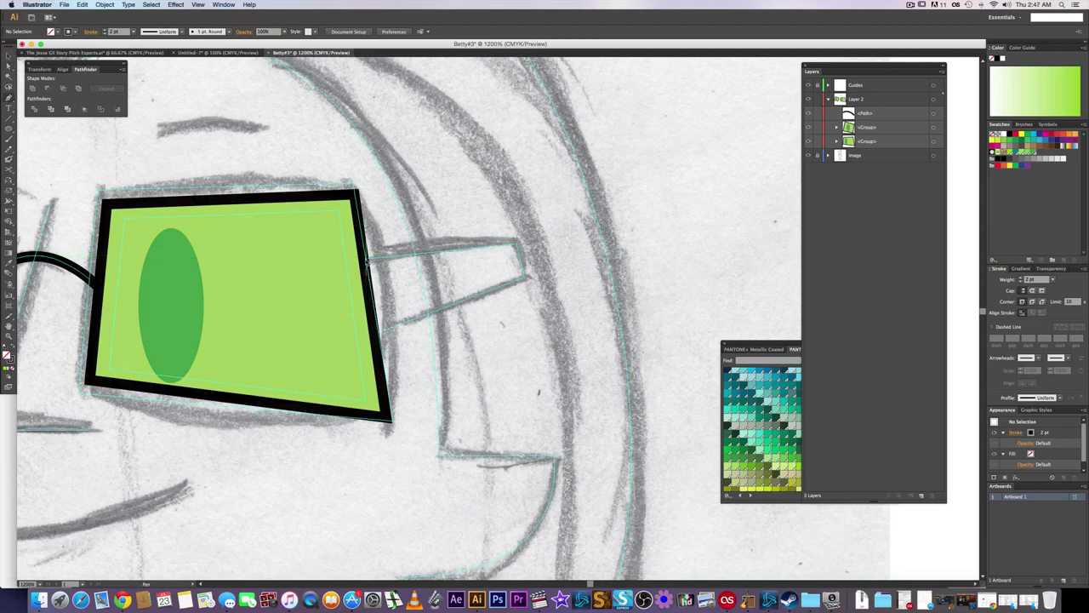
pyautogui.click(368, 257)
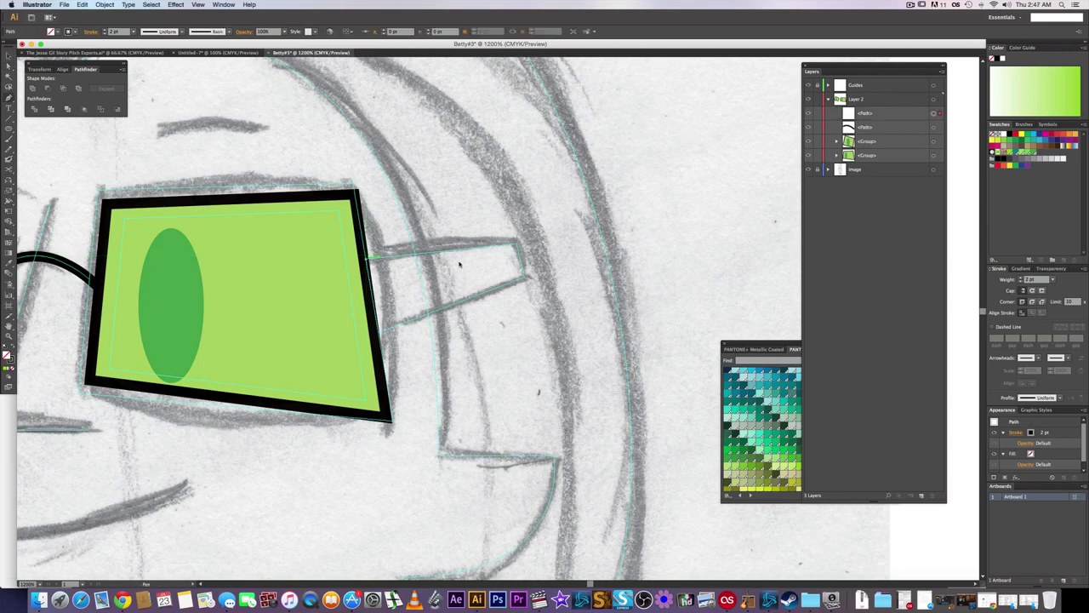
pyautogui.click(515, 246)
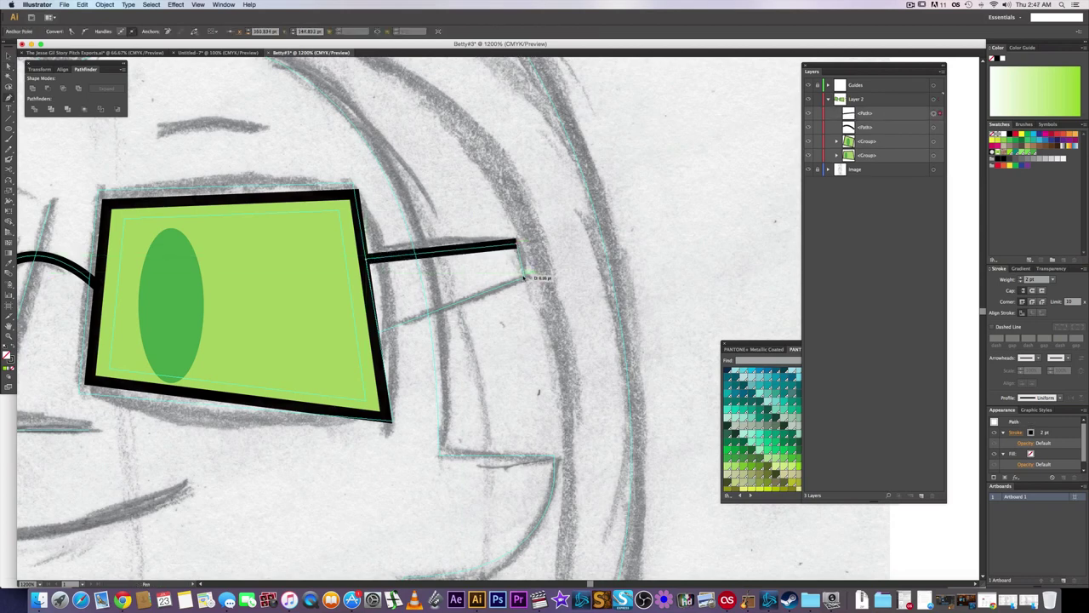
pyautogui.click(524, 277)
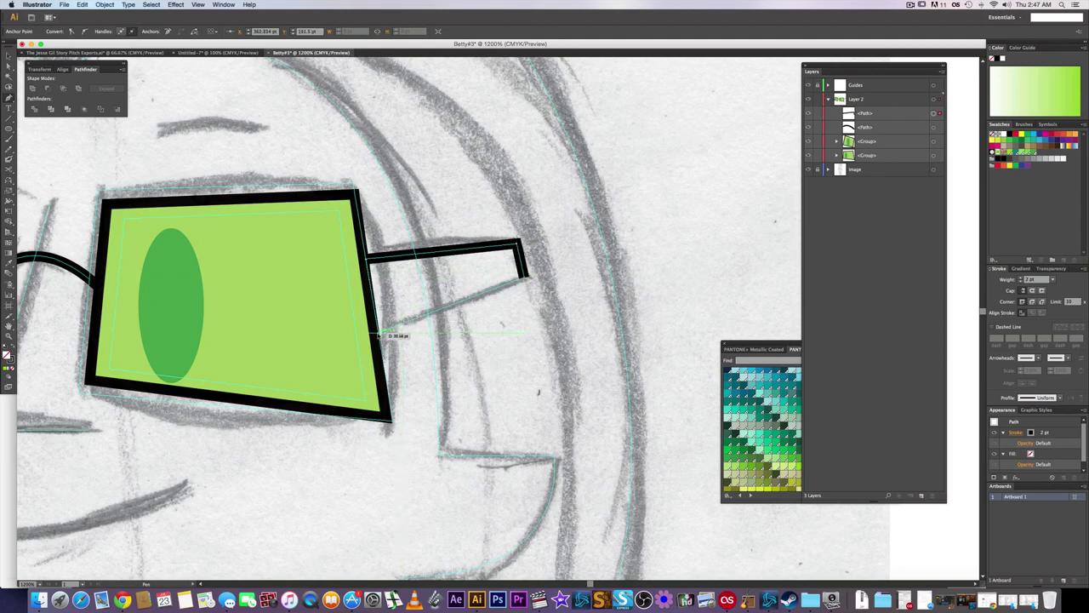
pyautogui.click(382, 333)
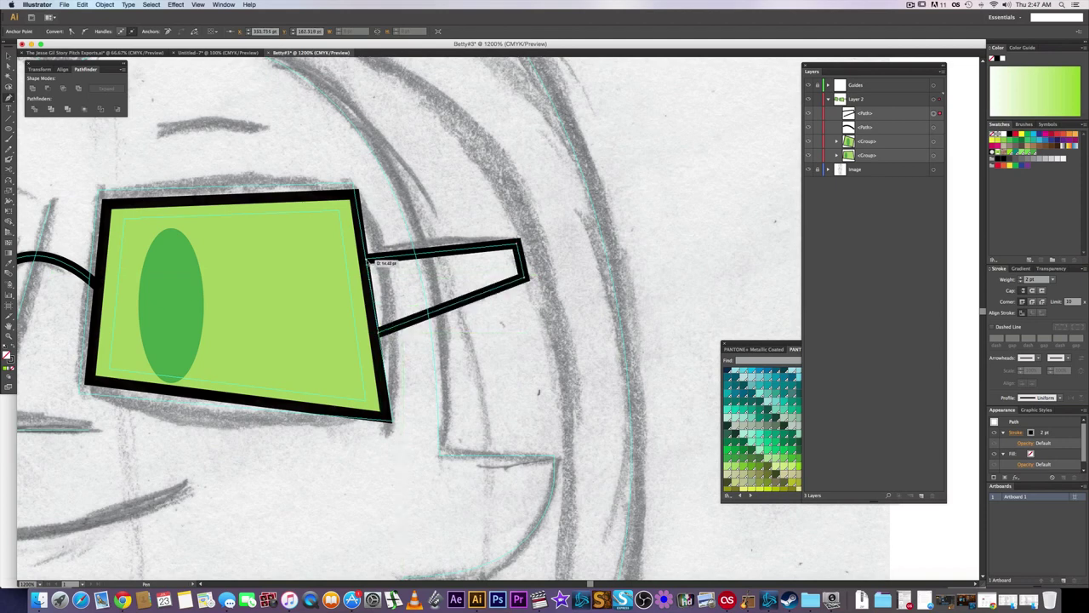
pyautogui.click(368, 259)
pyautogui.press('a')
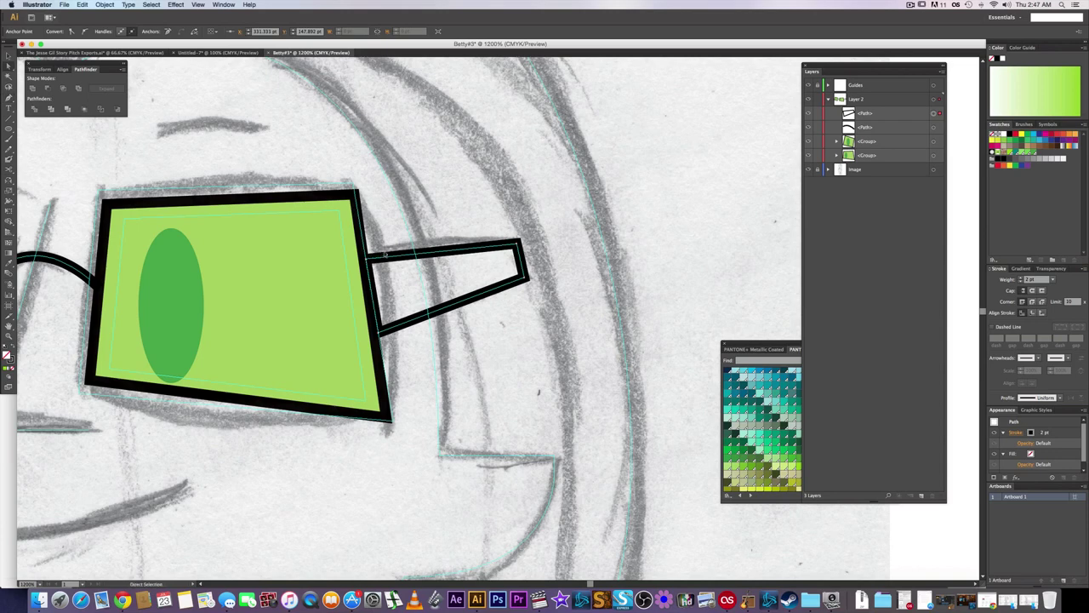
# - Align the temple arm's stroke to the outside and reduce its weight to 1 pt
pyautogui.click(1041, 312)
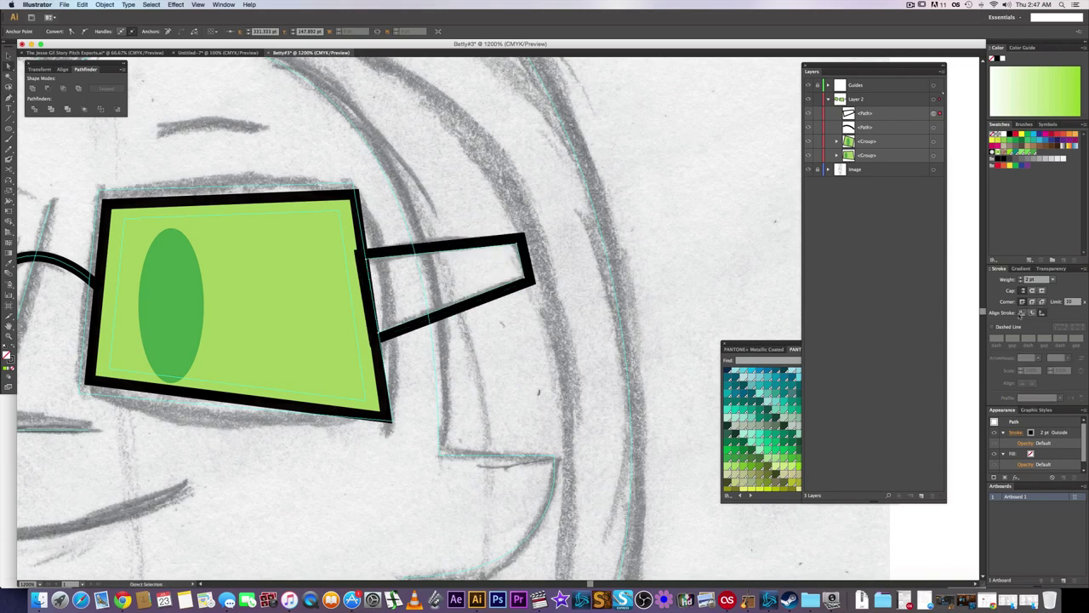
pyautogui.click(1022, 282)
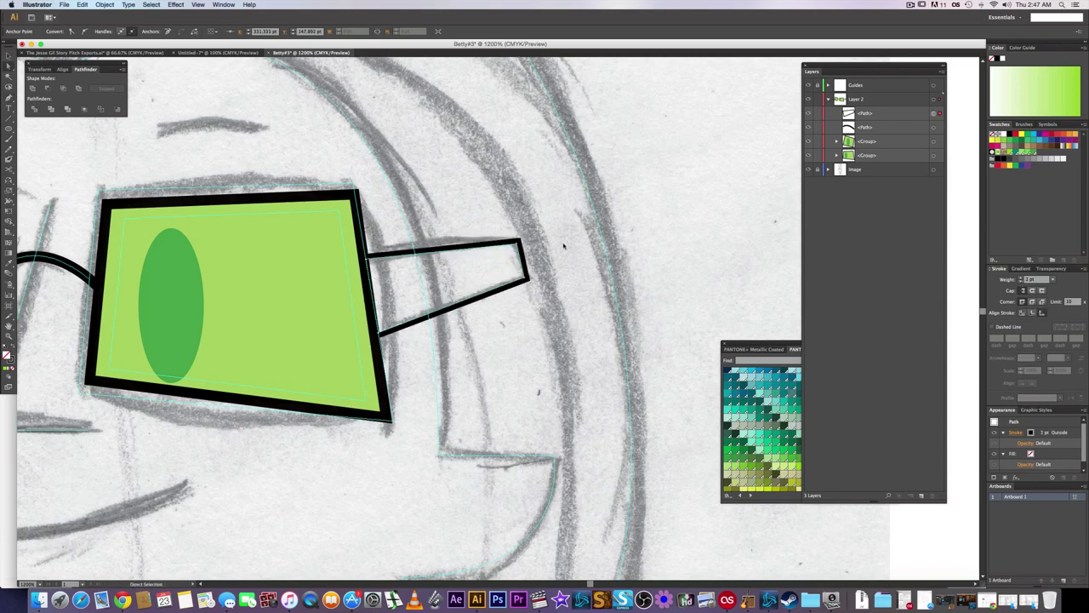
pyautogui.click(489, 232)
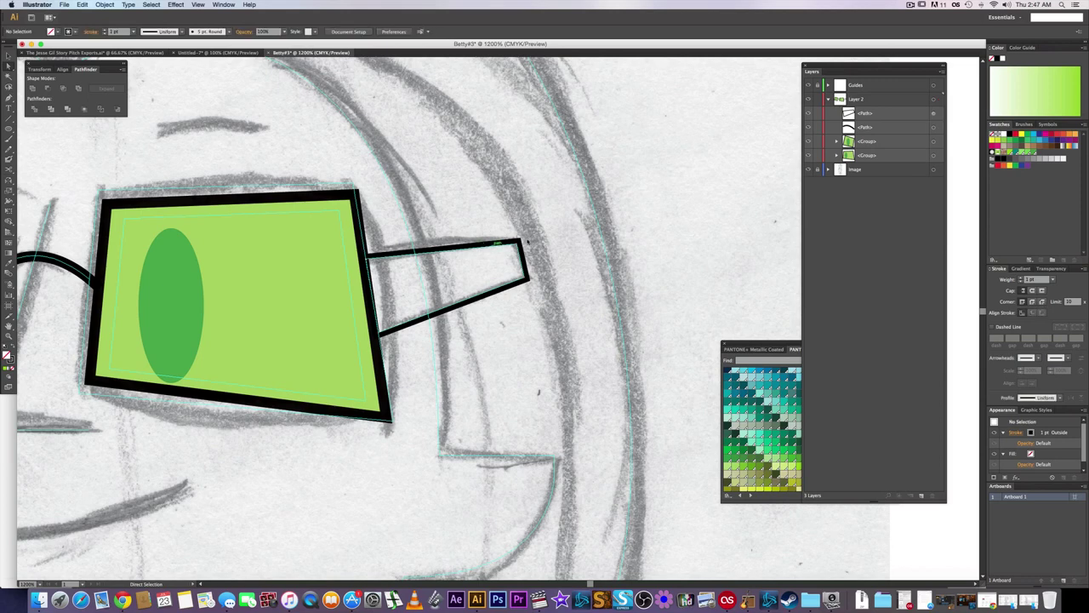
# - Fill the temple arm path with black, deselect it and show the PANTONE+ Solid Coated swatch library
pyautogui.click(934, 113)
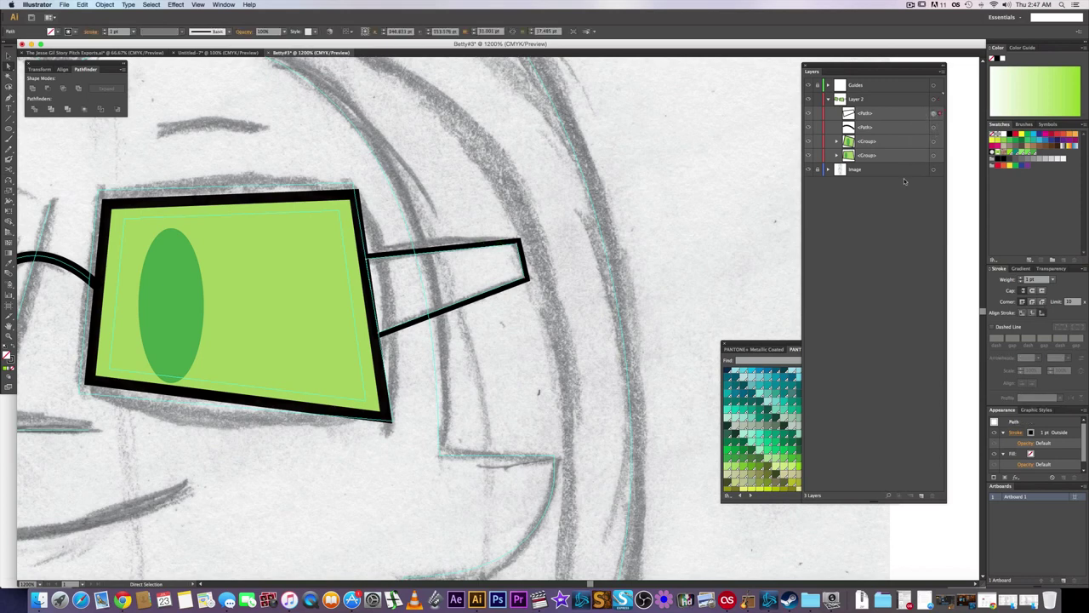
pyautogui.click(1009, 158)
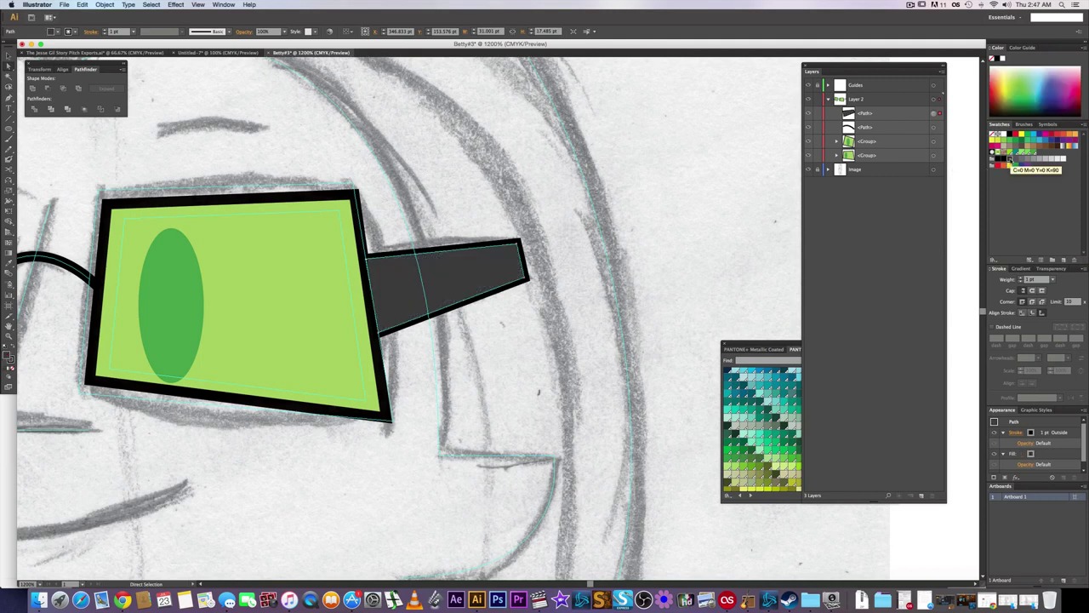
pyautogui.click(1004, 158)
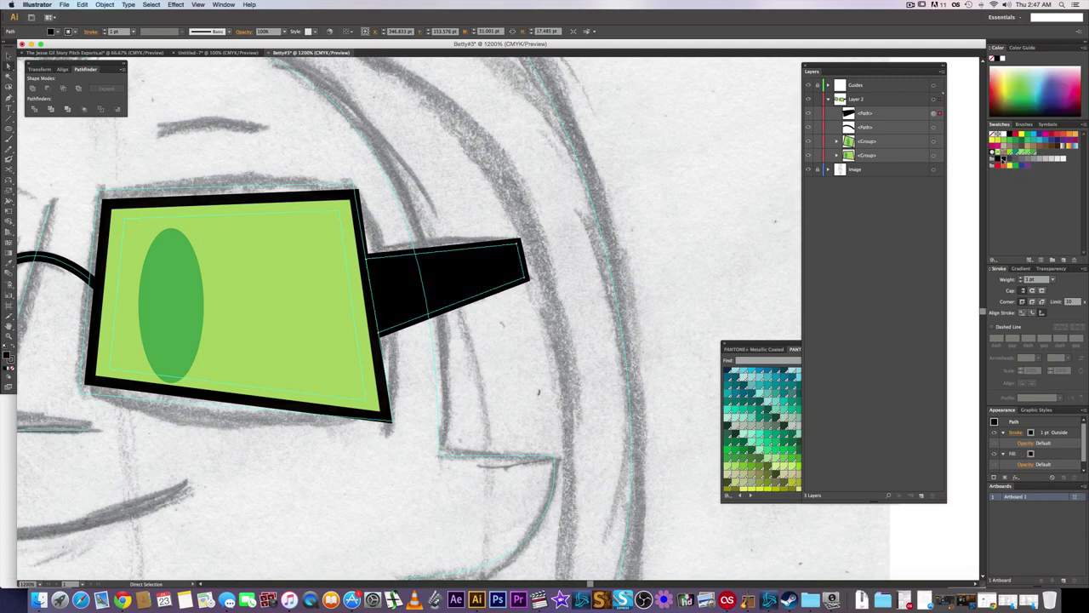
pyautogui.click(777, 338)
pyautogui.click(777, 344)
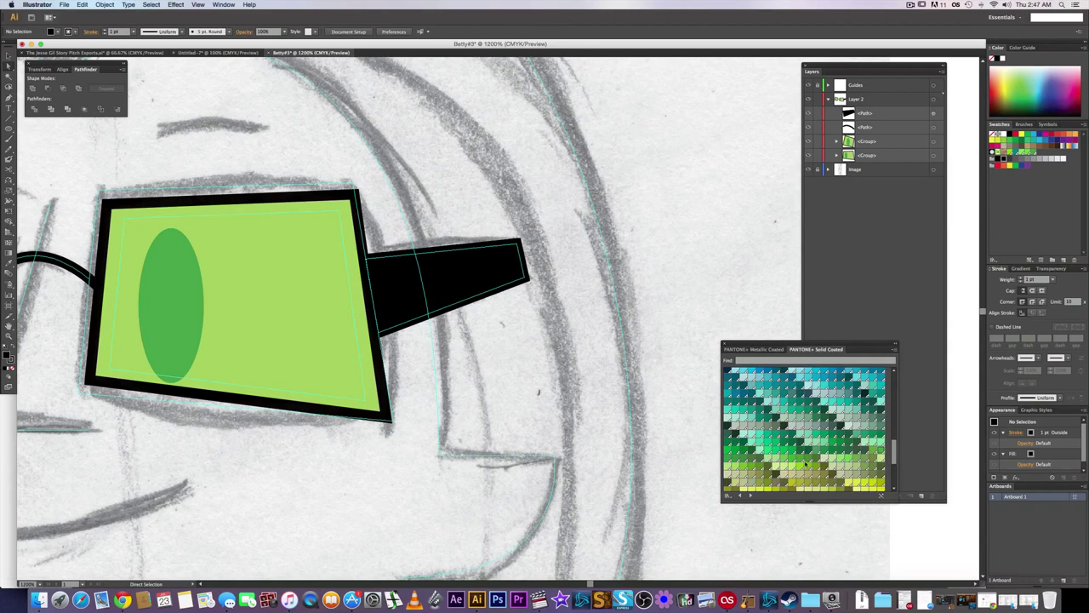
# - Fill the glasses' temple arm with a magenta swatch from the PANTONE+ Solid Coated library and deselect it
pyautogui.scroll(-5, 806, 465)
pyautogui.scroll(10, 805, 465)
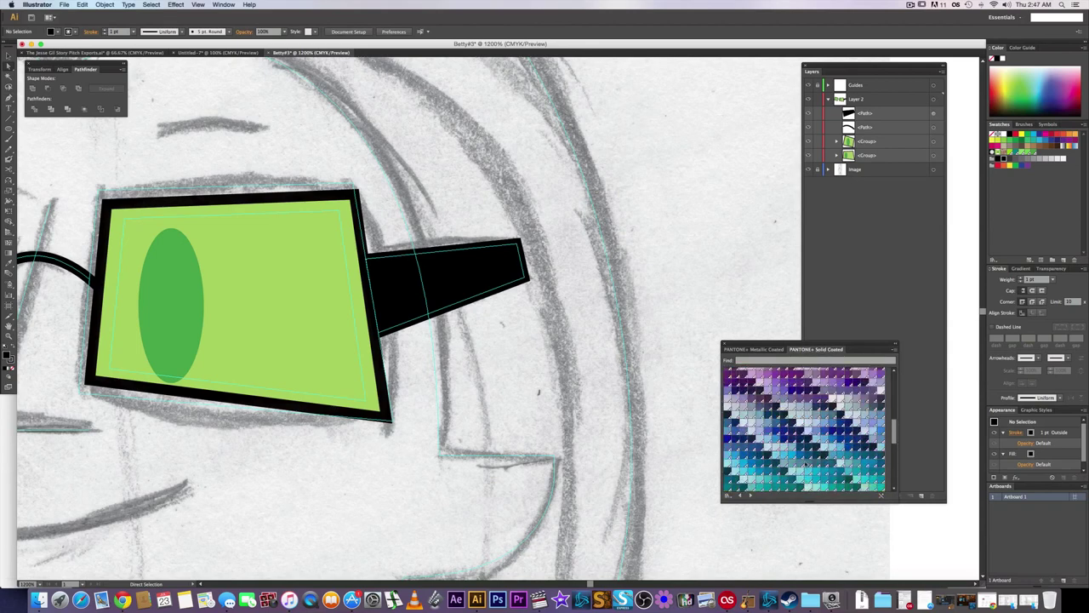
pyautogui.scroll(10, 805, 465)
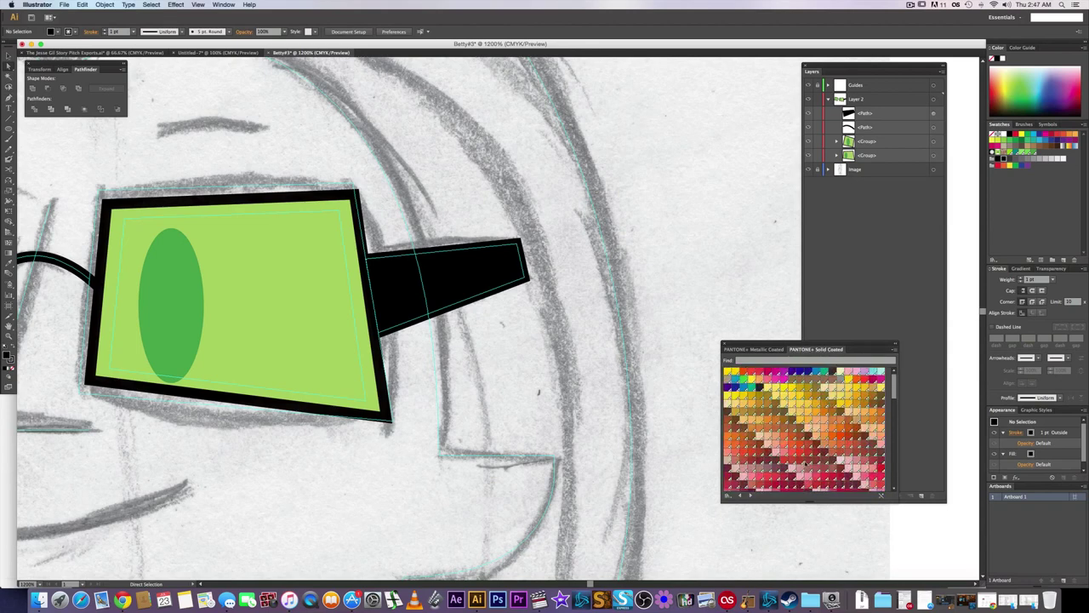
pyautogui.scroll(-6, 805, 464)
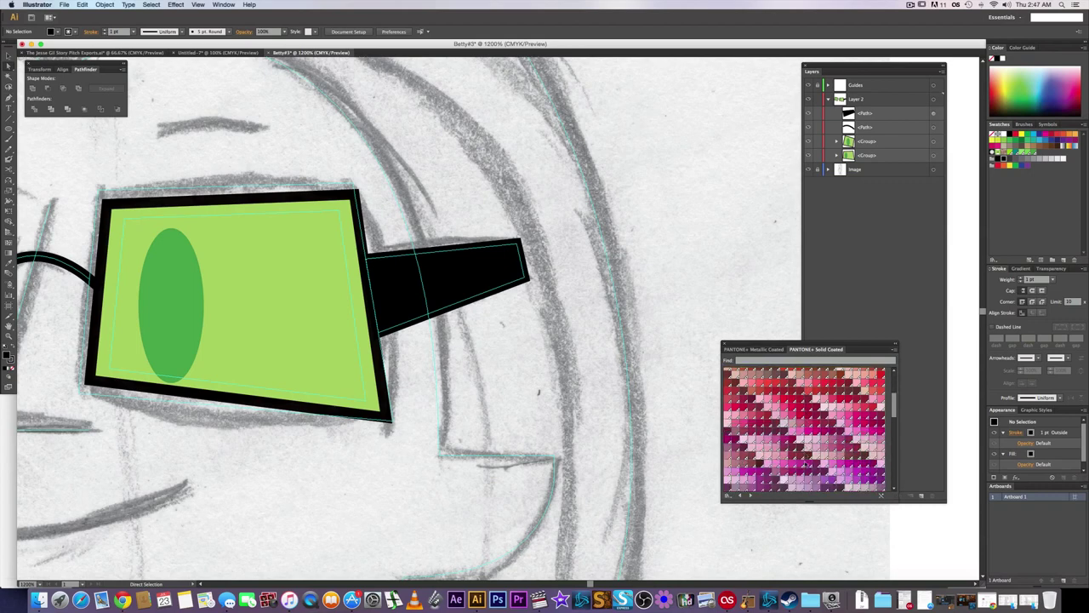
pyautogui.click(810, 434)
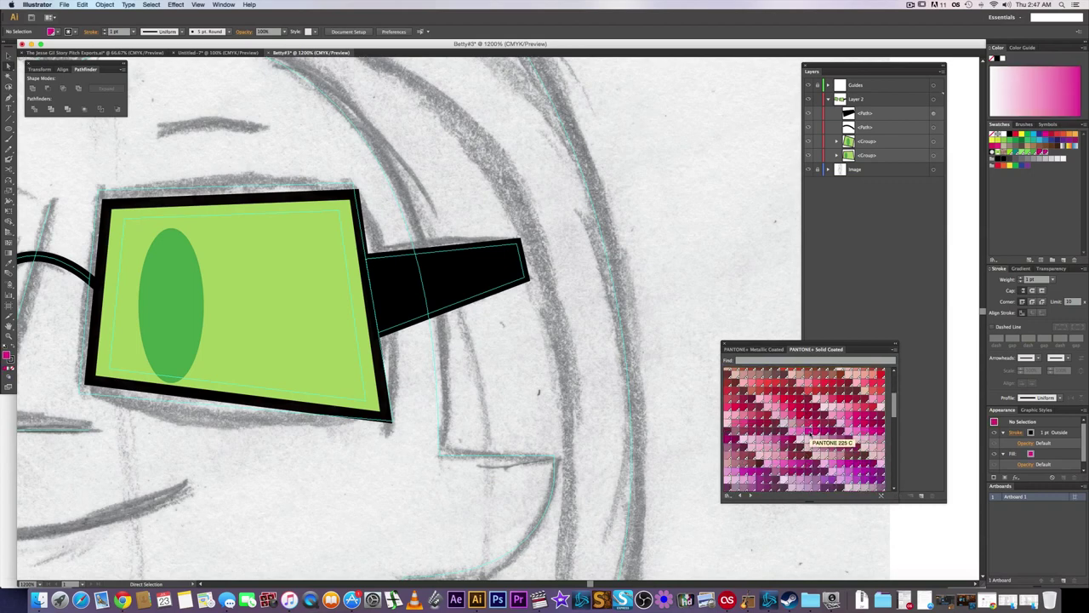
pyautogui.click(434, 271)
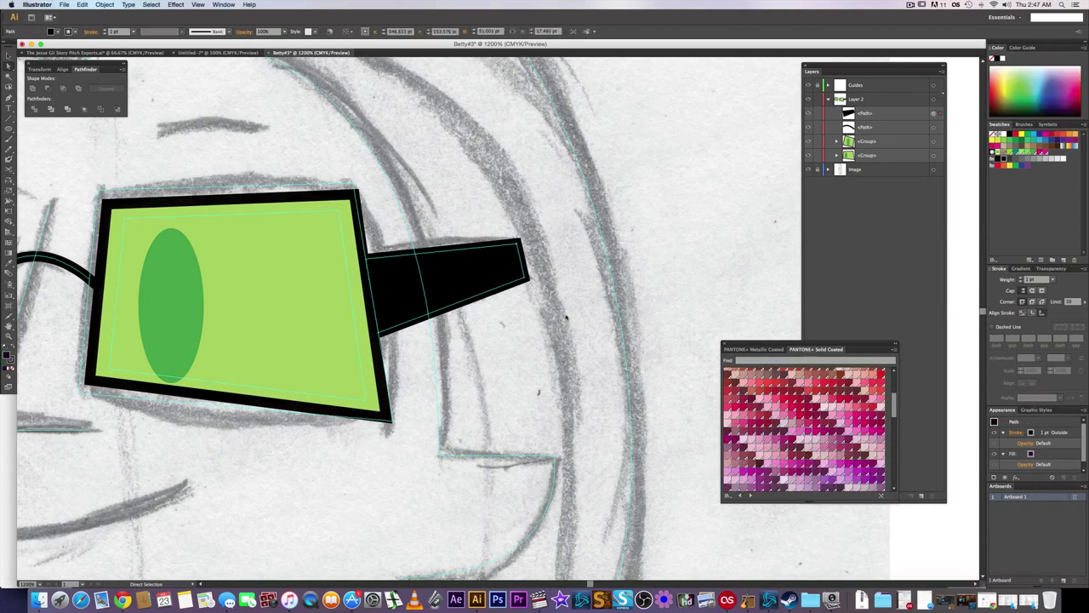
pyautogui.click(807, 430)
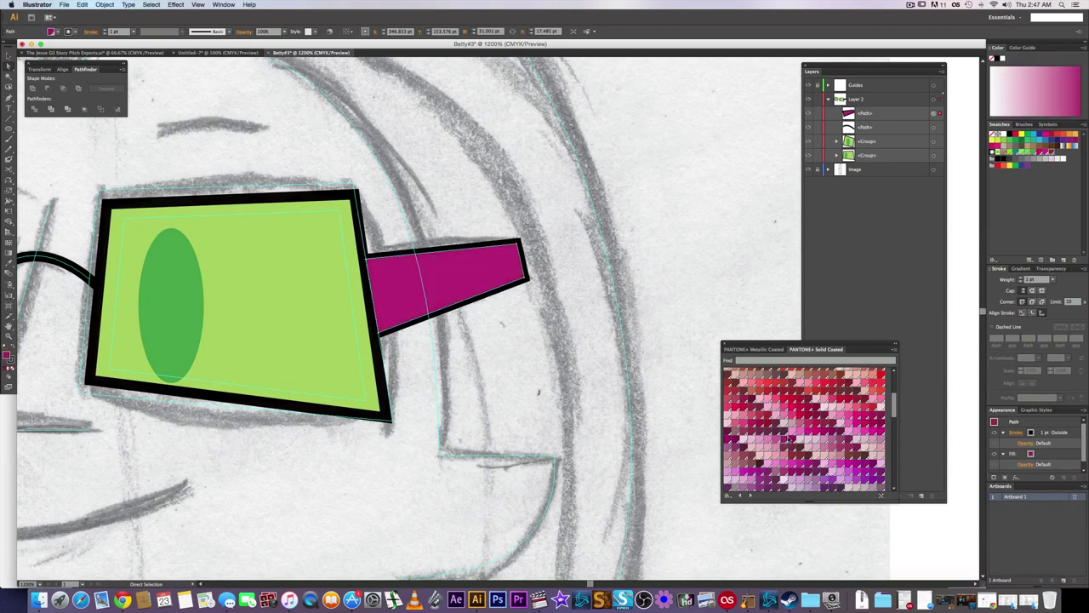
pyautogui.click(504, 371)
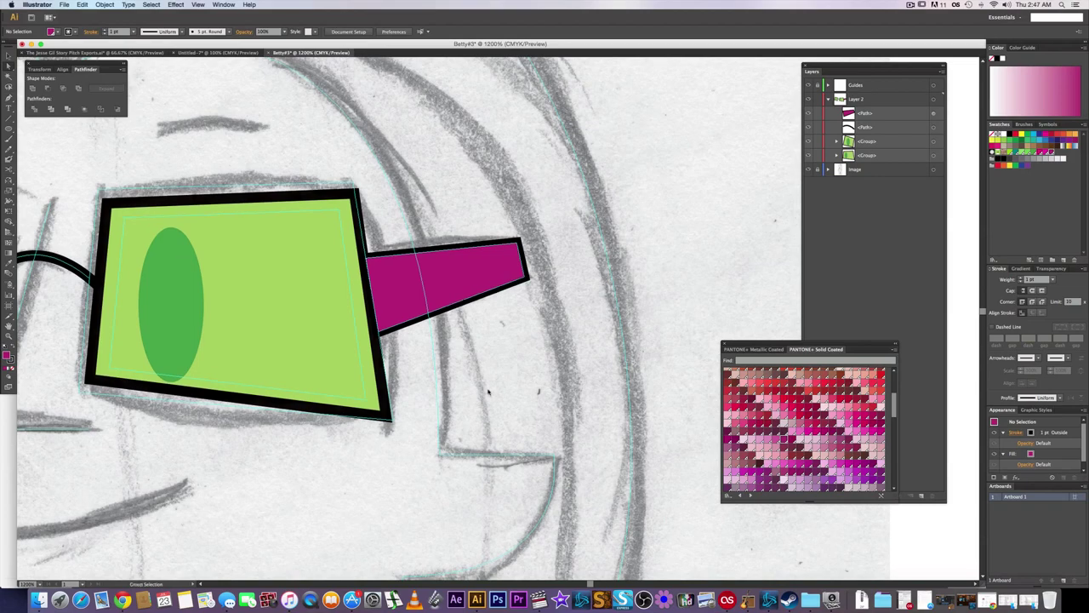
# - Group the temple arm, the bridge and both lens groups on Layer 2 into one glasses group and deselect it
pyautogui.press('super+minus')
pyautogui.press('super+minus')
pyautogui.press('super+minus')
pyautogui.moveTo(466, 436); pyautogui.dragTo(468, 411)
pyautogui.scroll(3, 432, 392)
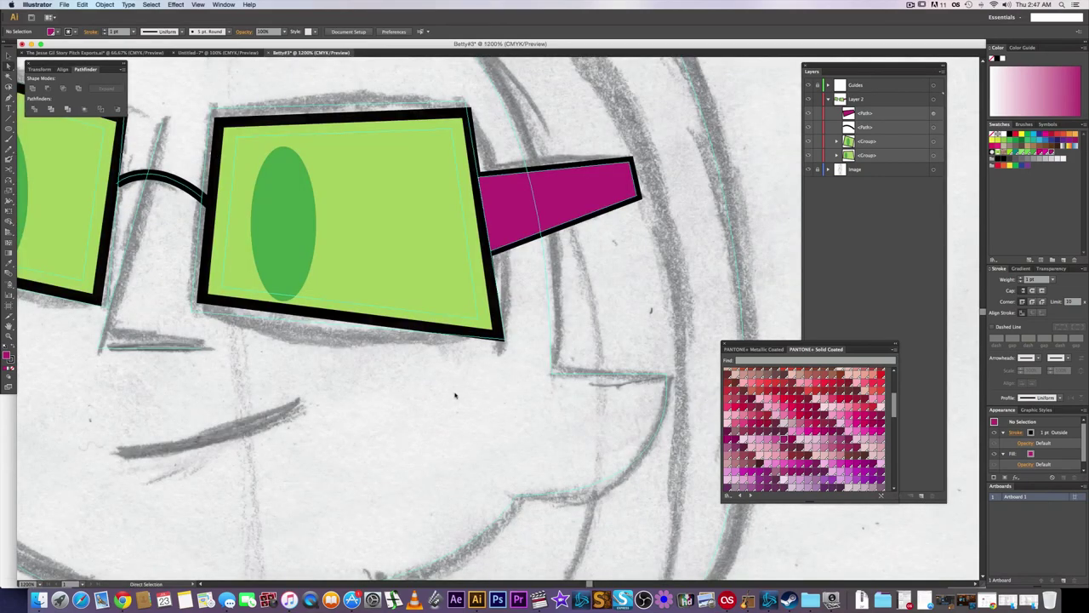
pyautogui.scroll(3, 451, 392)
pyautogui.hscroll(-4, 451, 392)
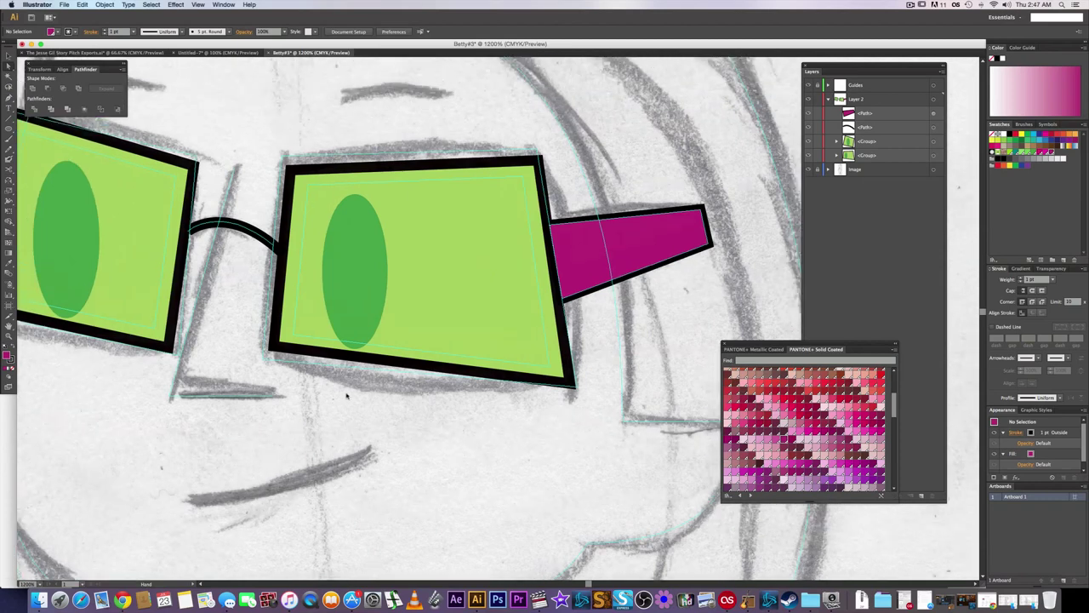
pyautogui.scroll(2, 358, 409)
pyautogui.hscroll(-5, 369, 430)
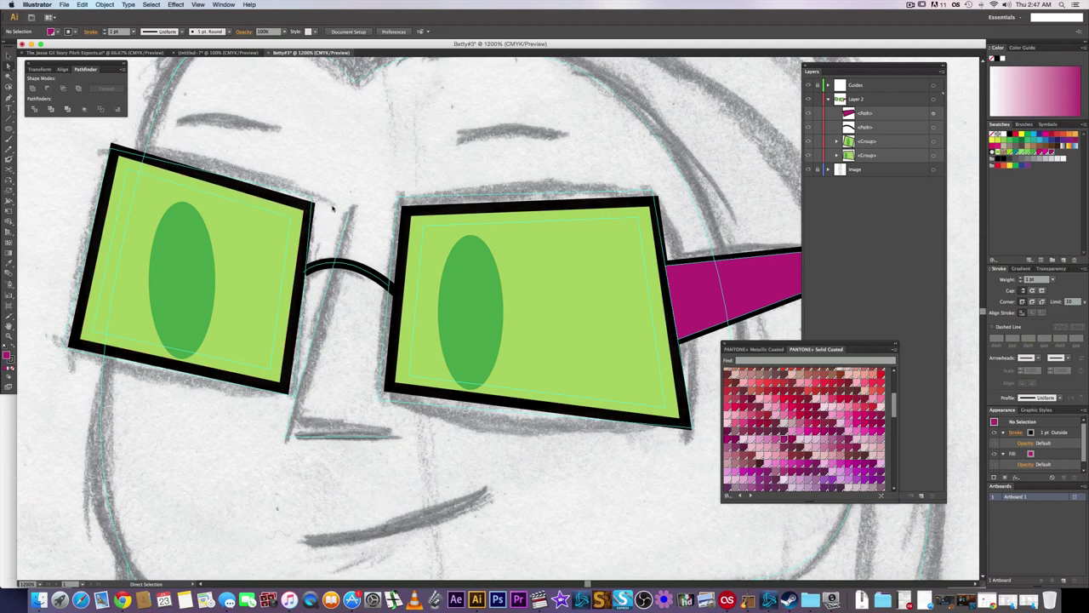
pyautogui.click(935, 114)
pyautogui.keyDown('shift'); pyautogui.click(935, 128); pyautogui.keyUp('shift')
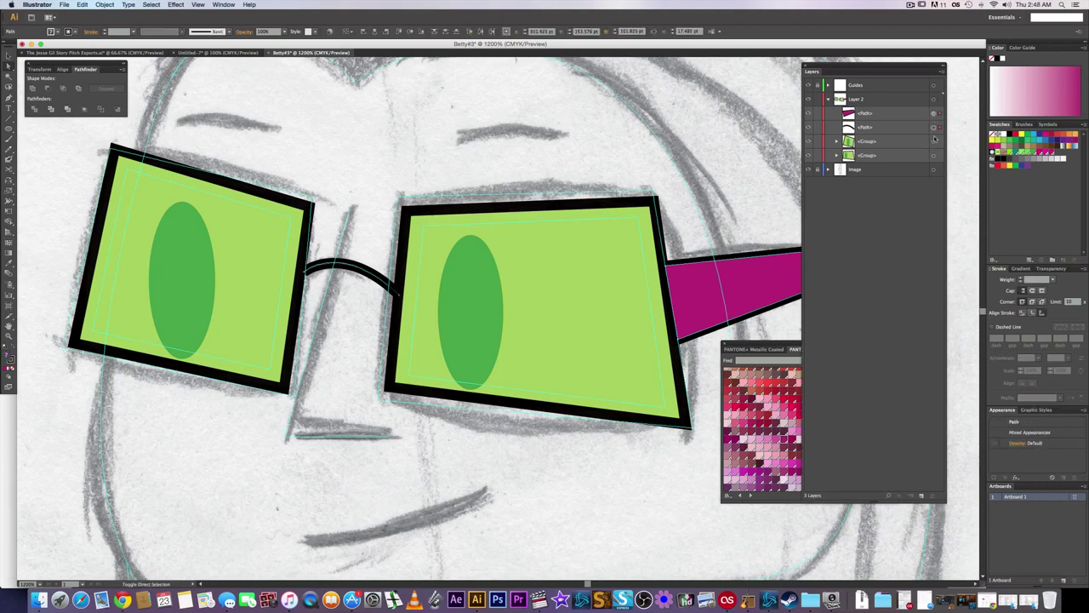
pyautogui.keyDown('shift'); pyautogui.click(934, 142); pyautogui.keyUp('shift')
pyautogui.keyDown('shift'); pyautogui.click(934, 156); pyautogui.keyUp('shift')
pyautogui.press('super+g')
pyautogui.click(734, 118)
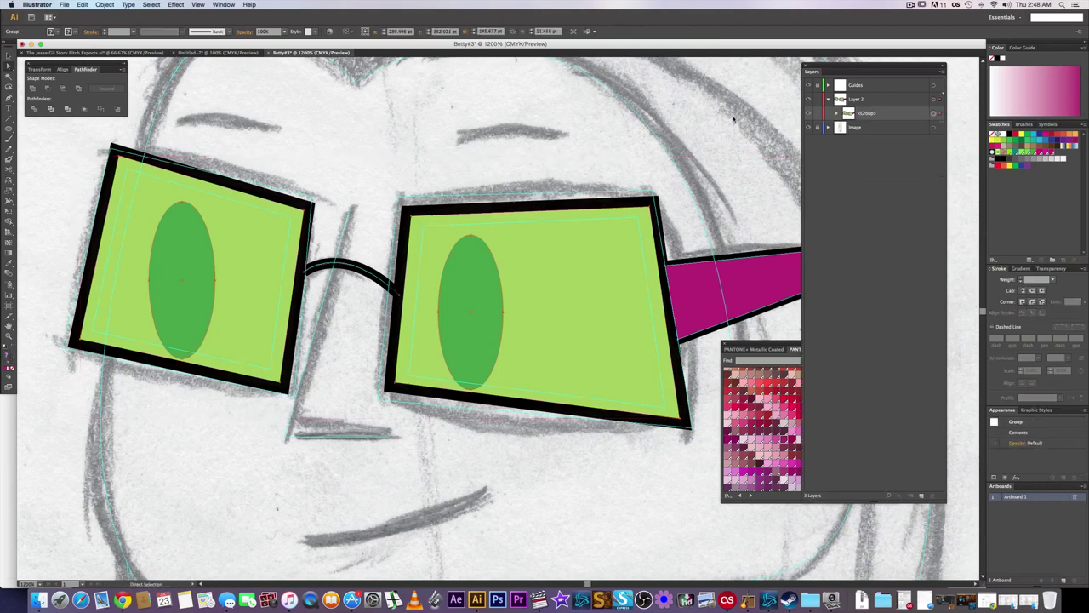
# - Draw a curved open path for the face with the Pen tool, following the guides from the hairline peak around the left cheek to the neck
pyautogui.moveTo(662, 124); pyautogui.dragTo(608, 165)
pyautogui.scroll(-1, 601, 160)
pyautogui.press('p')
pyautogui.scroll(1, 454, 146)
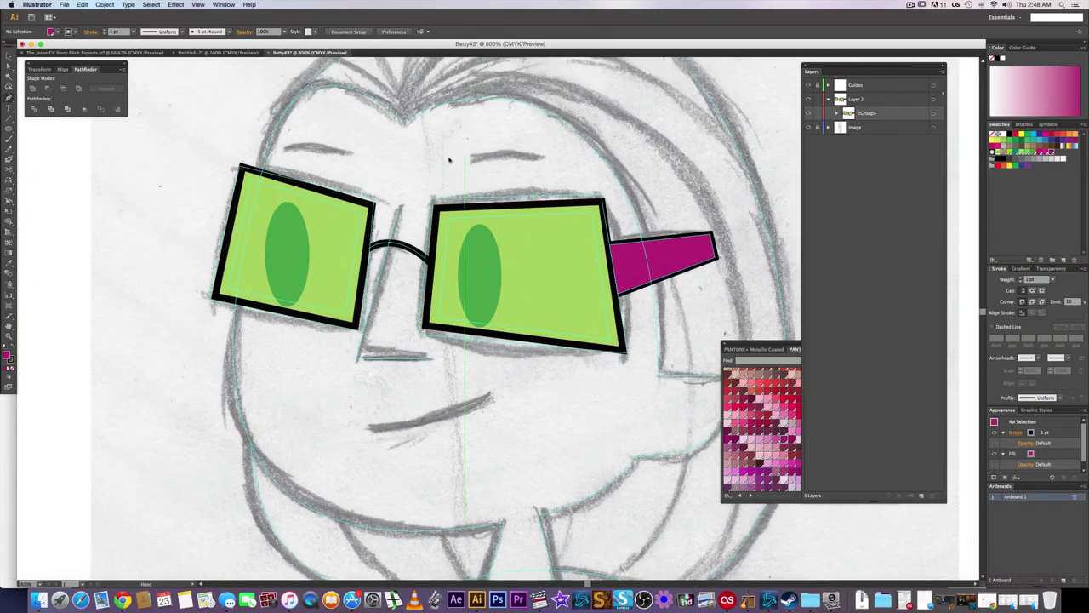
pyautogui.scroll(-1, 451, 159)
pyautogui.moveTo(451, 160); pyautogui.dragTo(433, 175)
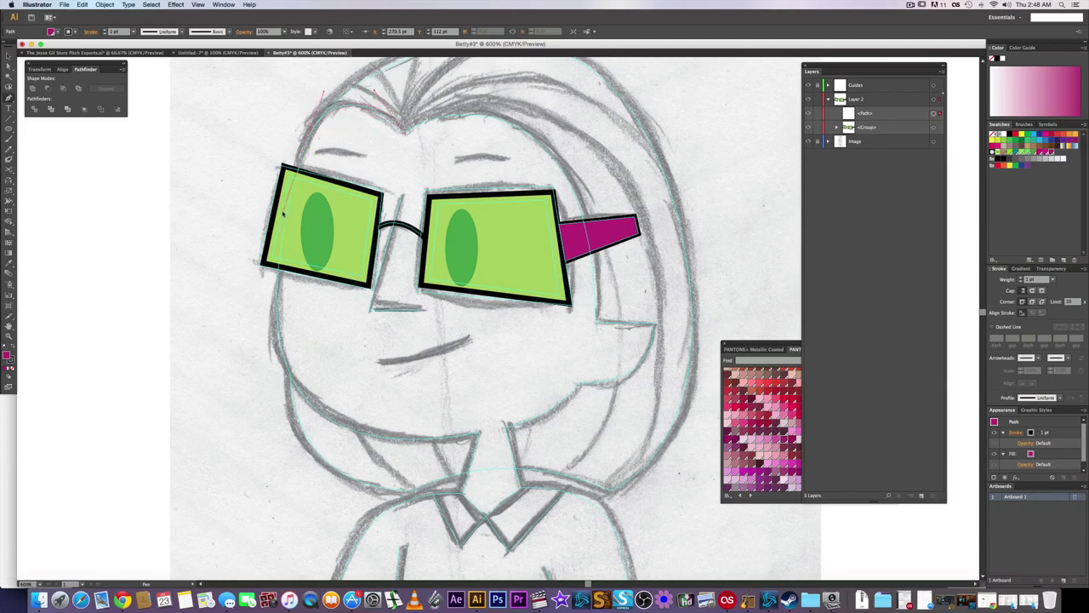
pyautogui.moveTo(284, 214); pyautogui.dragTo(283, 215)
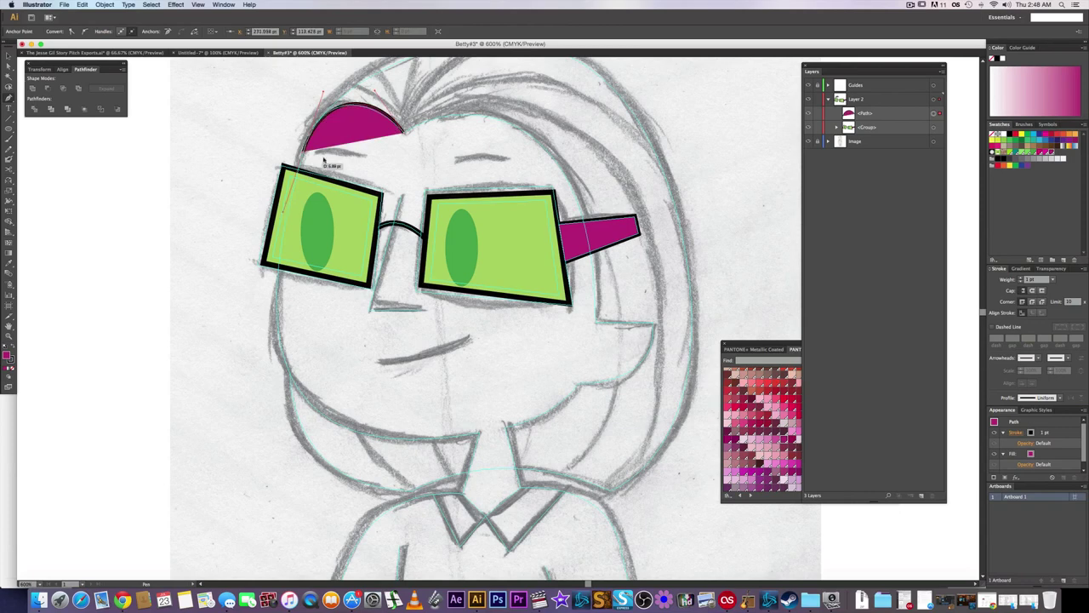
pyautogui.keyDown('super'); pyautogui.click(375, 92); pyautogui.keyUp('super')
pyautogui.moveTo(368, 97); pyautogui.dragTo(367, 97)
pyautogui.click(303, 151)
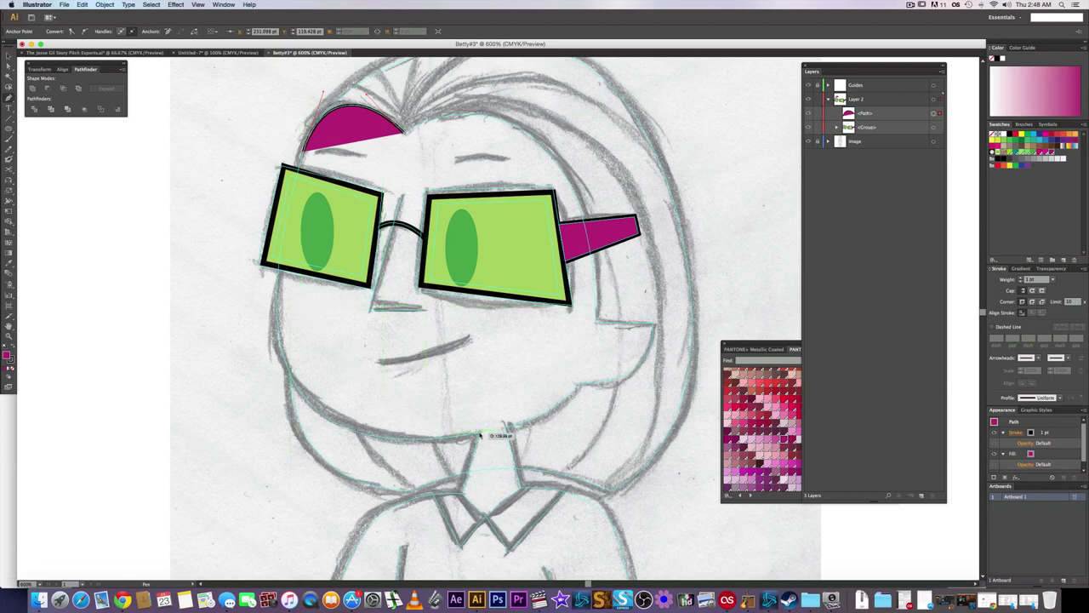
pyautogui.moveTo(480, 435); pyautogui.dragTo(176, 498)
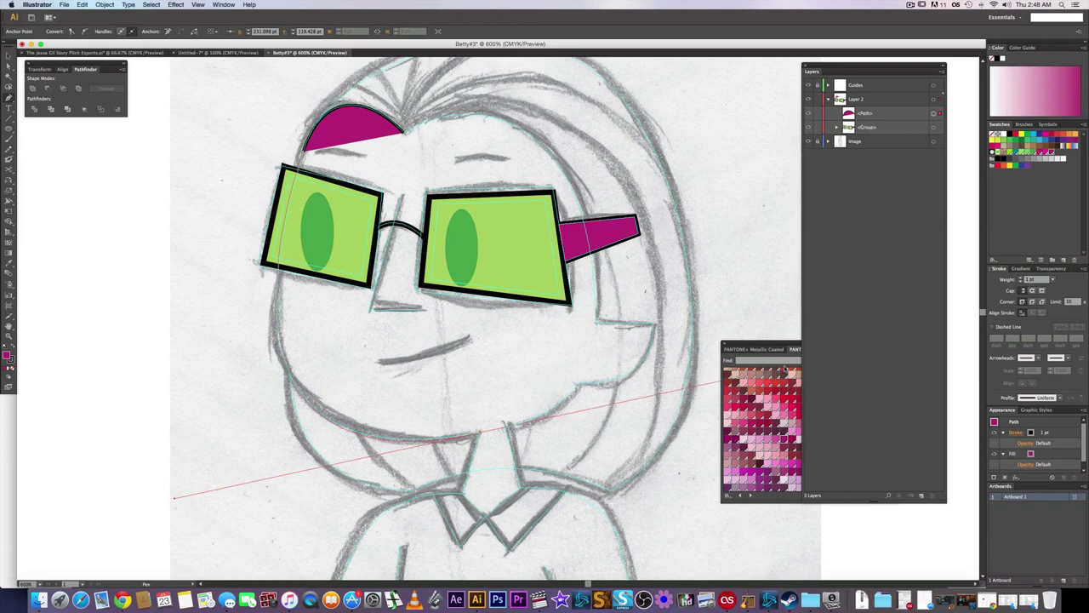
pyautogui.moveTo(783, 369); pyautogui.dragTo(785, 371)
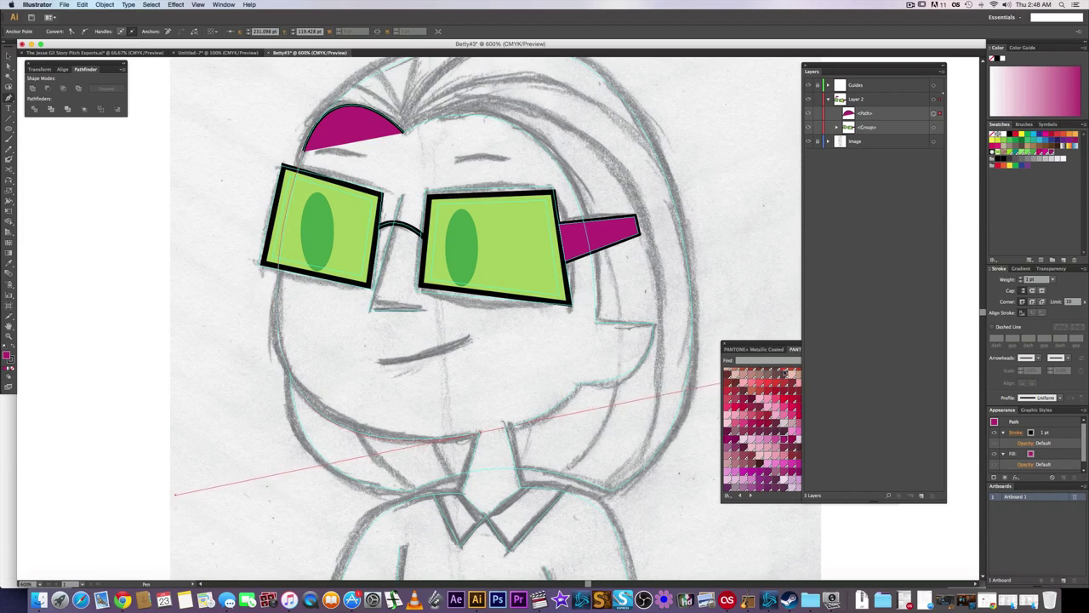
pyautogui.moveTo(784, 373); pyautogui.dragTo(784, 373)
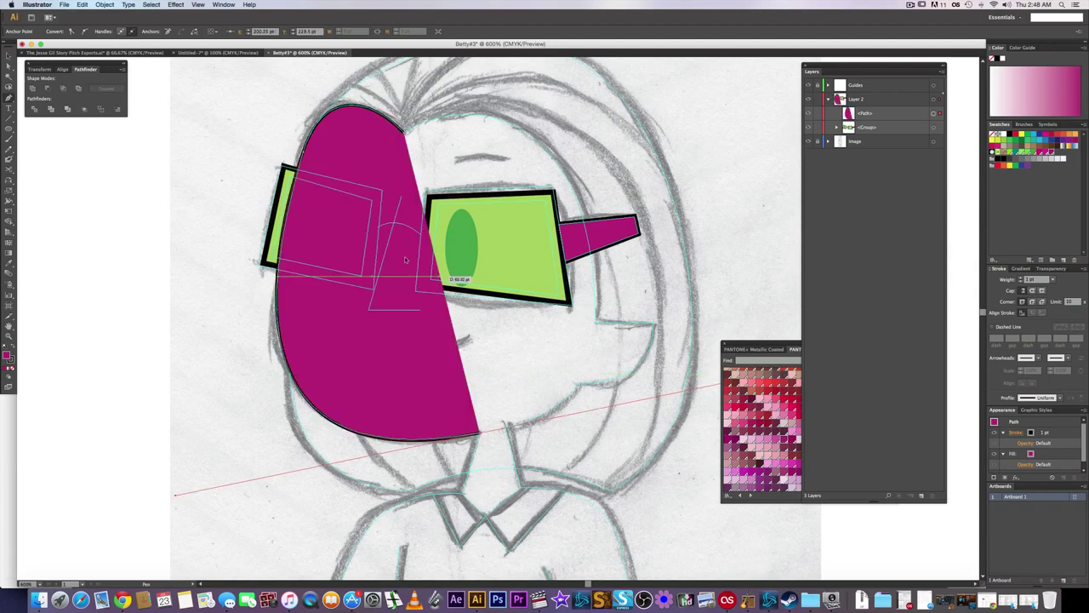
# - Fill the half-drawn face path with a red swatch from the PANTONE+ Solid Coated library
pyautogui.click(759, 346)
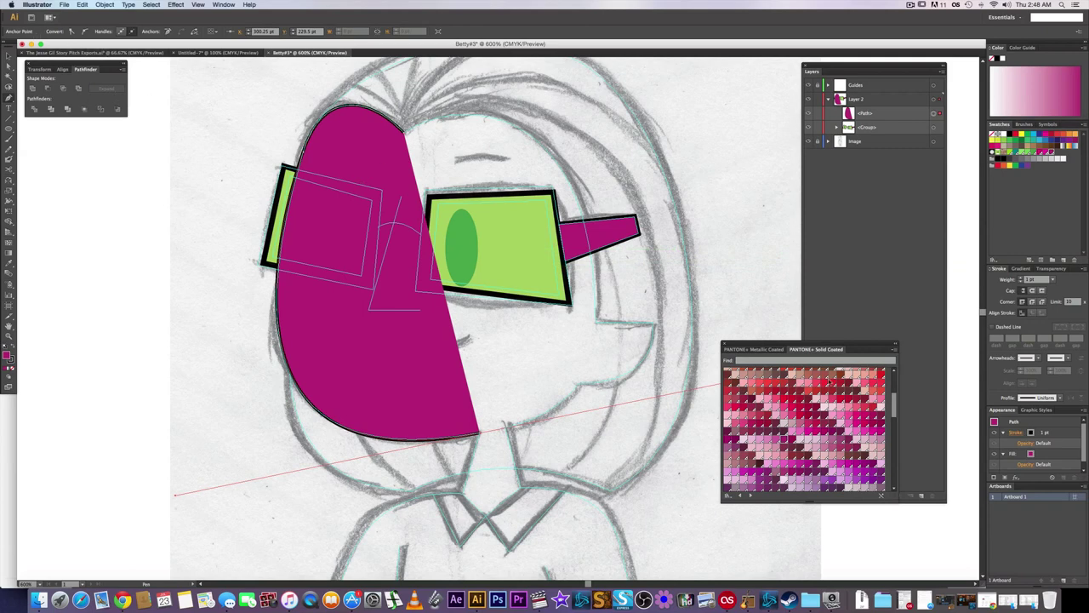
pyautogui.click(830, 383)
pyautogui.click(8, 56)
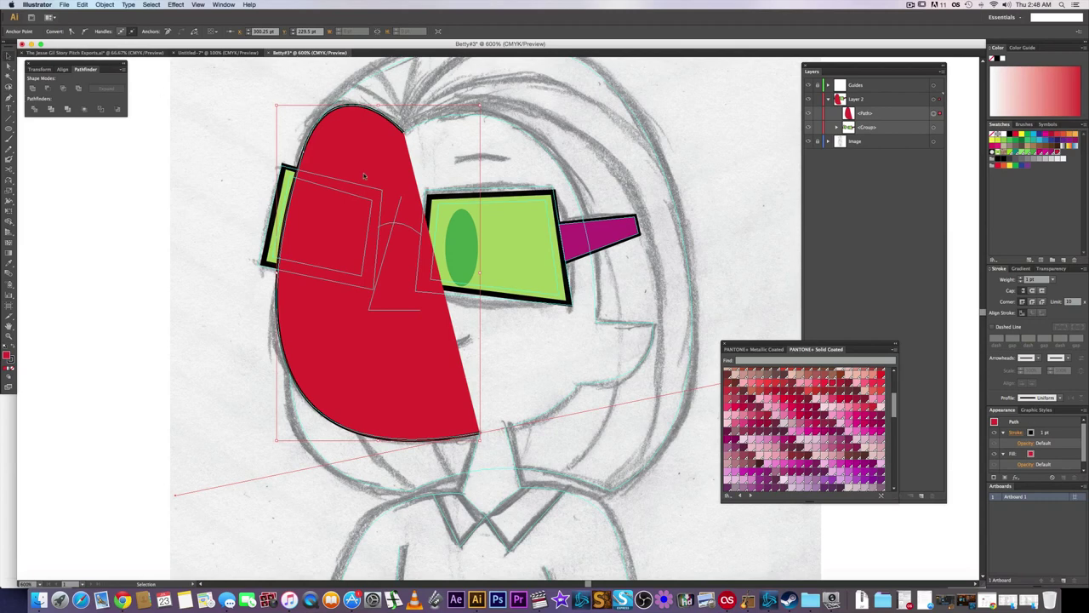
# - Load the Skintones swatch library, fill the face path with a tan skin tone and deselect it
pyautogui.click(389, 167)
pyautogui.click(57, 32)
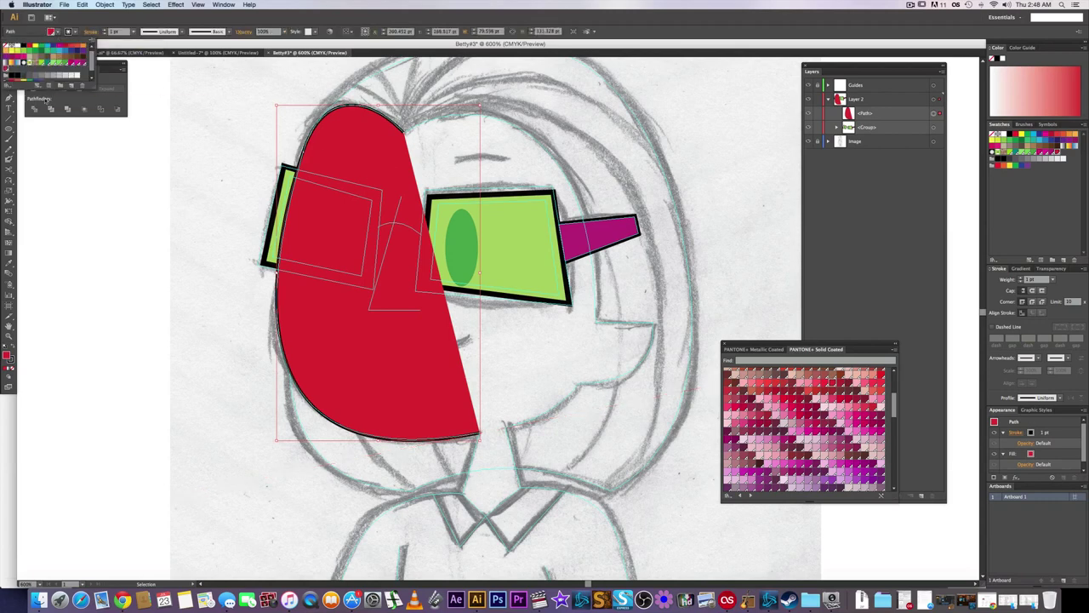
pyautogui.click(12, 86)
pyautogui.moveTo(30, 123)
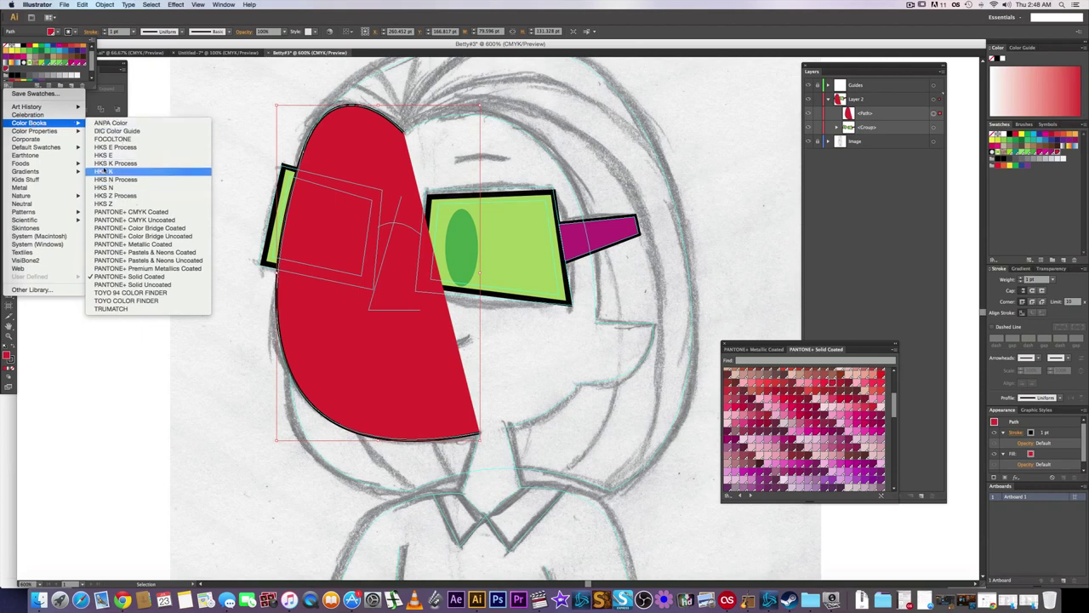
pyautogui.click(25, 228)
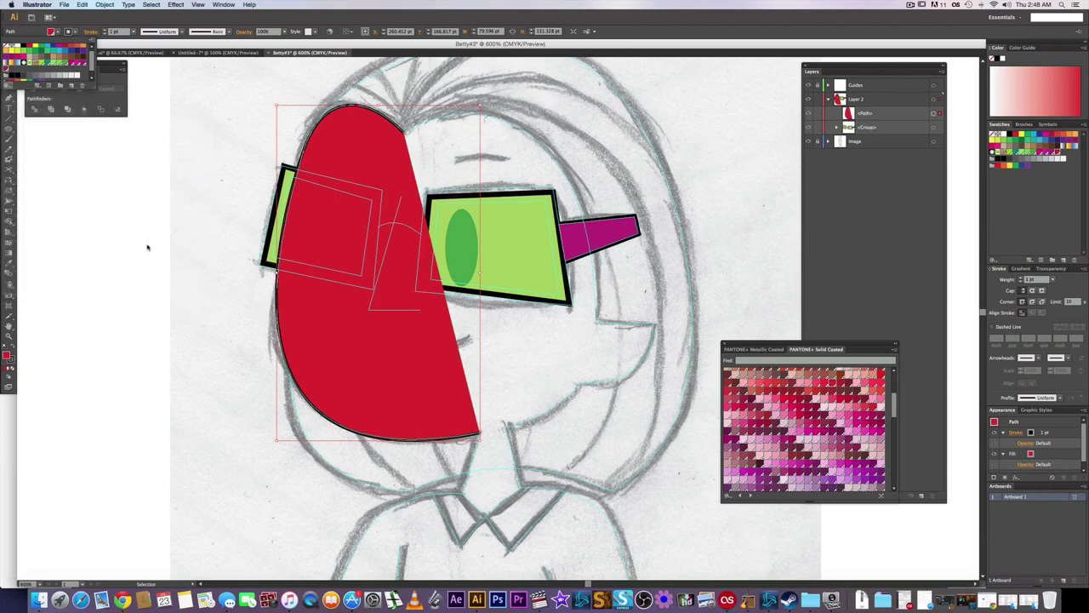
pyautogui.click(749, 372)
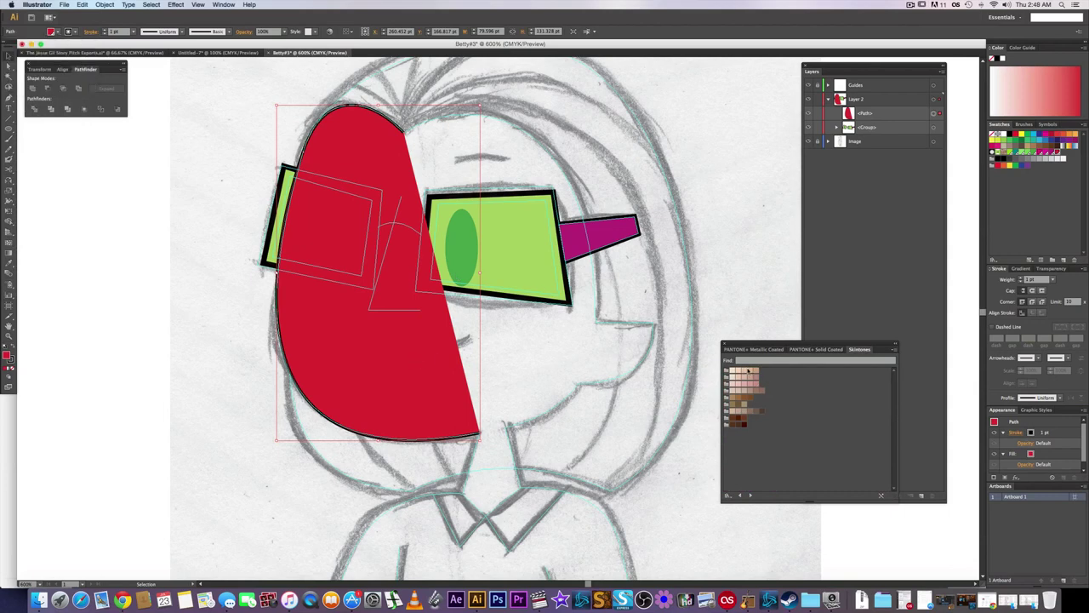
pyautogui.click(749, 372)
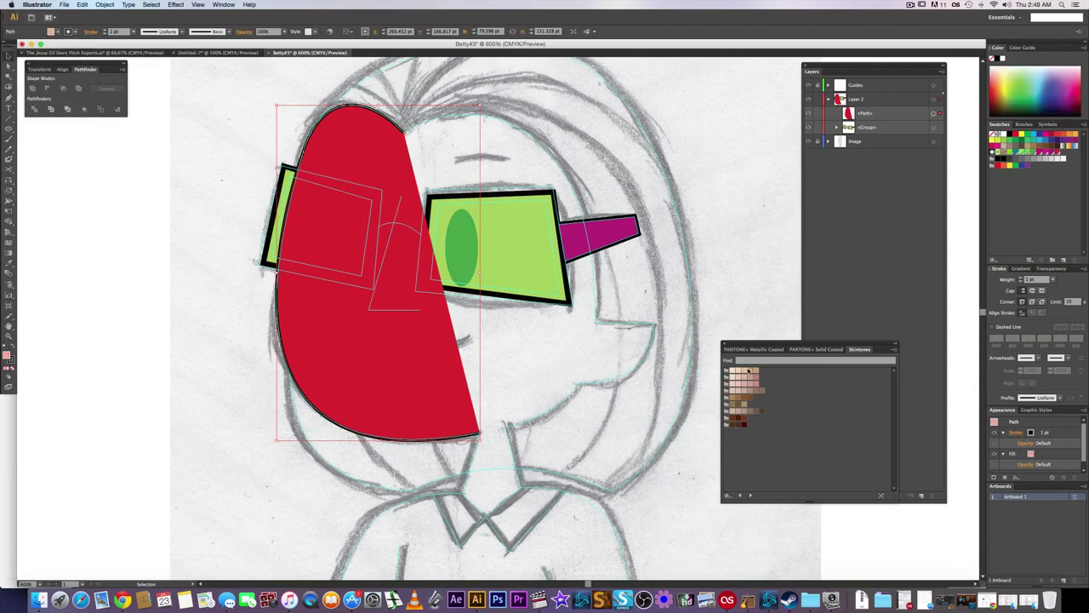
pyautogui.click(539, 364)
# - Show the PANTONE+ Solid Coated swatches again and stack the glasses group above the face path on Layer 2
pyautogui.click(793, 353)
pyautogui.click(777, 349)
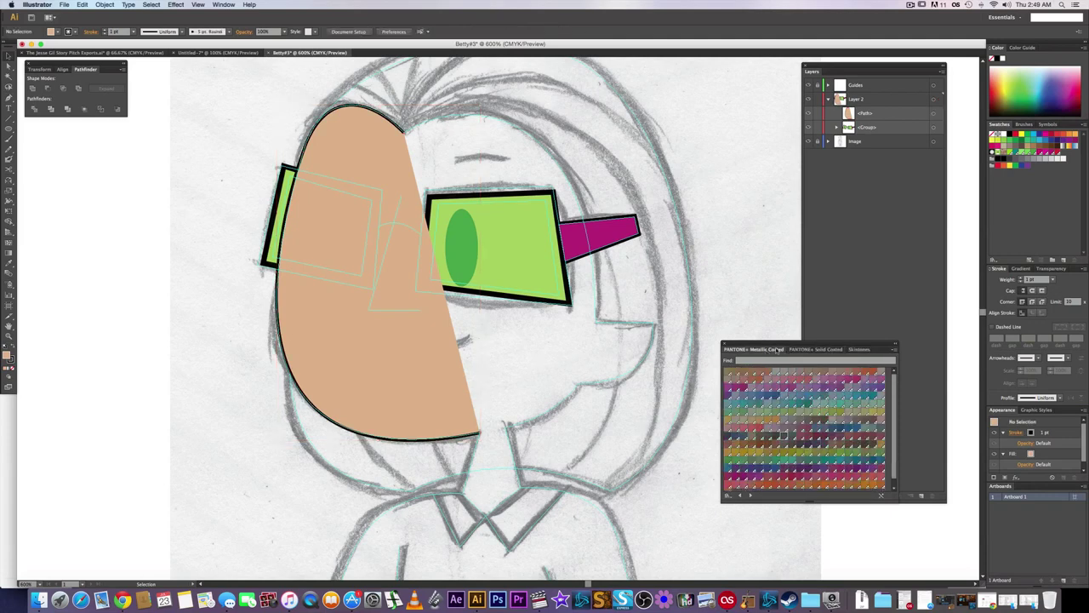
pyautogui.click(806, 350)
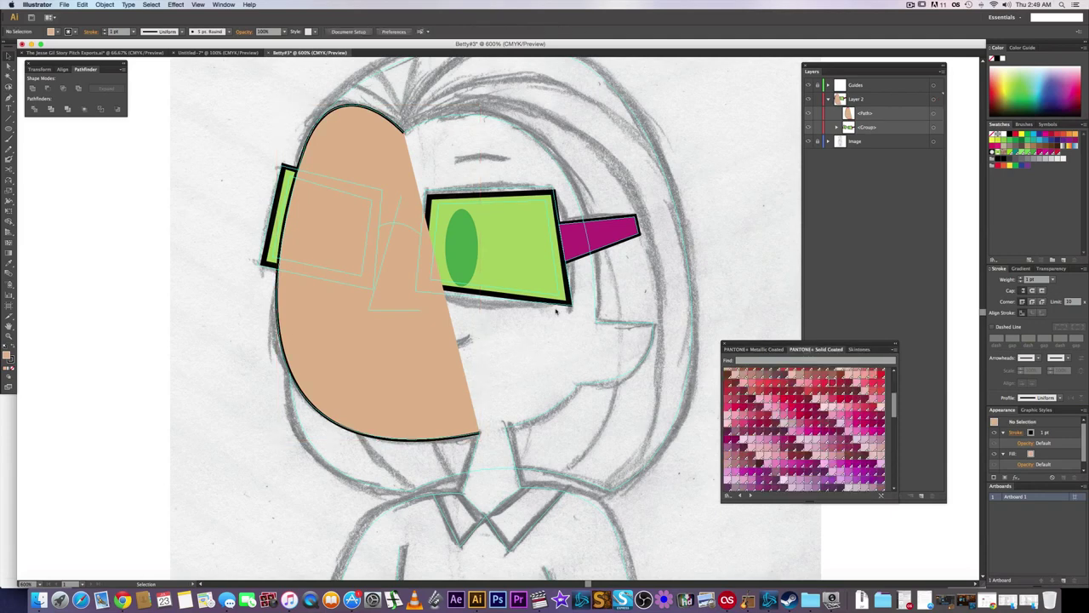
pyautogui.click(868, 114)
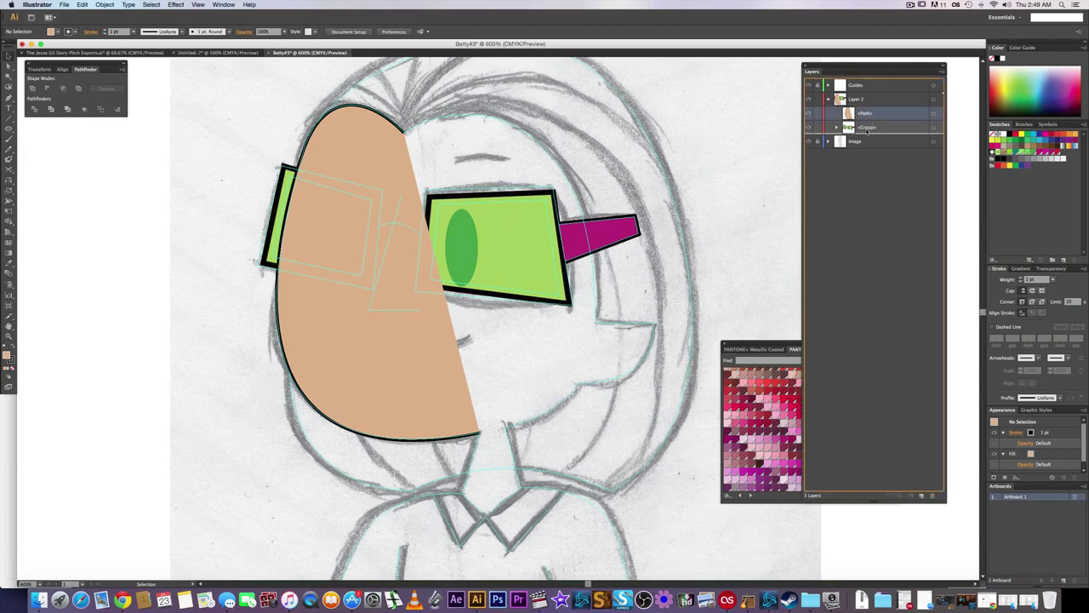
pyautogui.moveTo(868, 129); pyautogui.dragTo(866, 112)
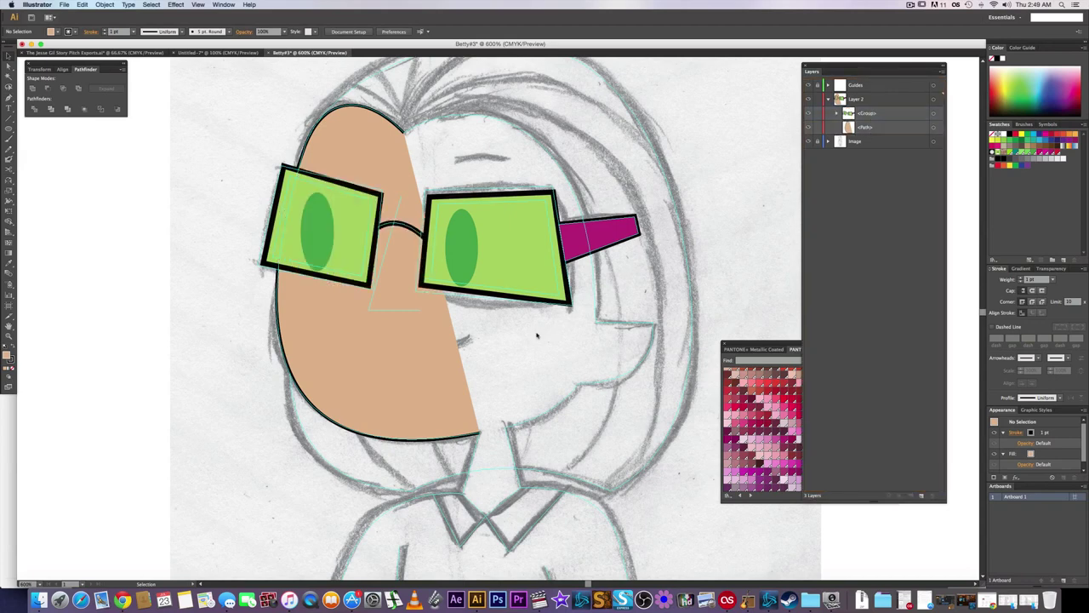
# - Draw the nose as an open three-point angular path with the Pen tool, following the guide between the lenses
pyautogui.press('p')
pyautogui.click(404, 200)
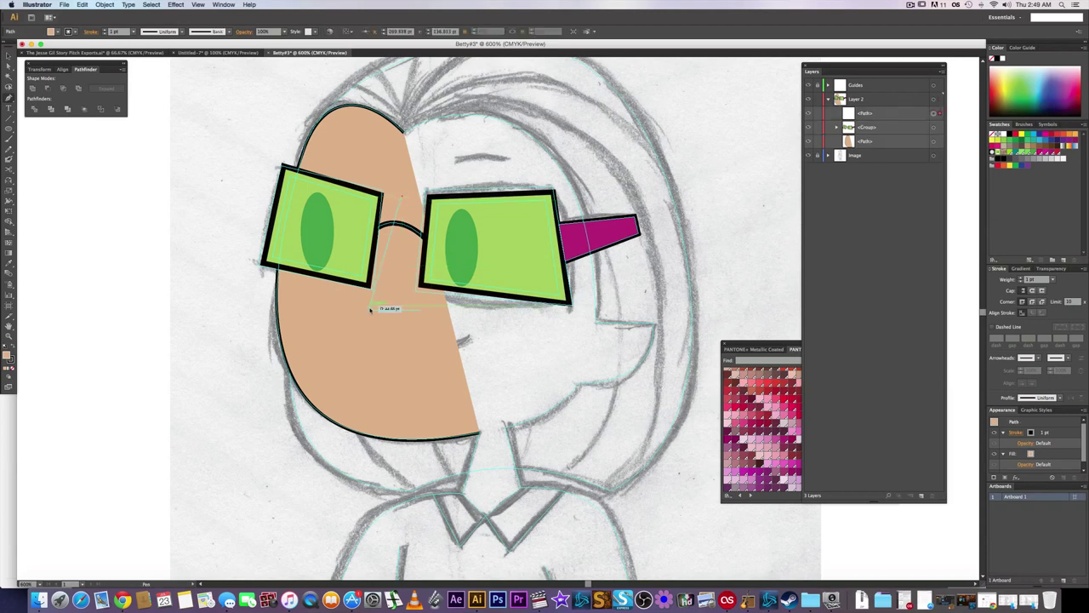
pyautogui.click(370, 308)
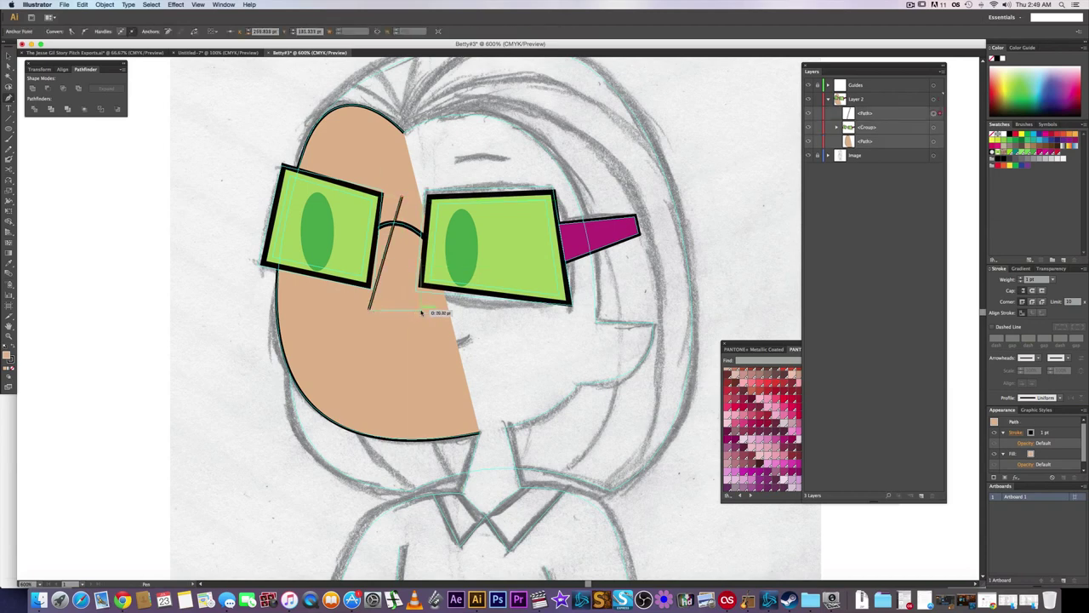
pyautogui.click(419, 308)
# - Set the nose path's stroke weight to 4 pt, remove its fill, and reselect the path after deselecting it
pyautogui.click(1022, 278)
pyautogui.click(1022, 278)
pyautogui.click(1022, 279)
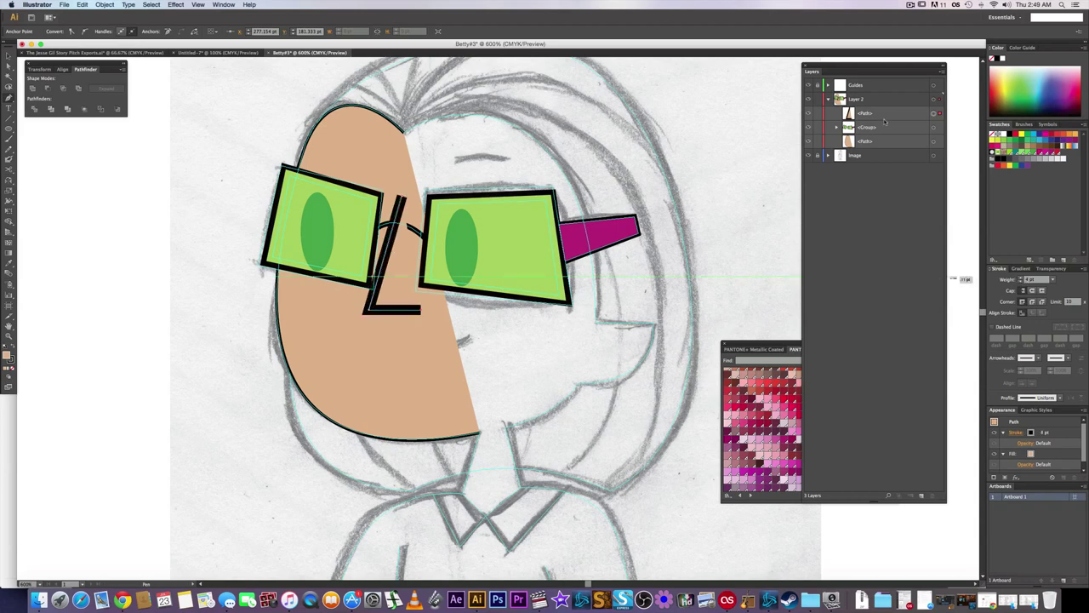
pyautogui.click(12, 368)
pyautogui.press('a')
pyautogui.click(195, 380)
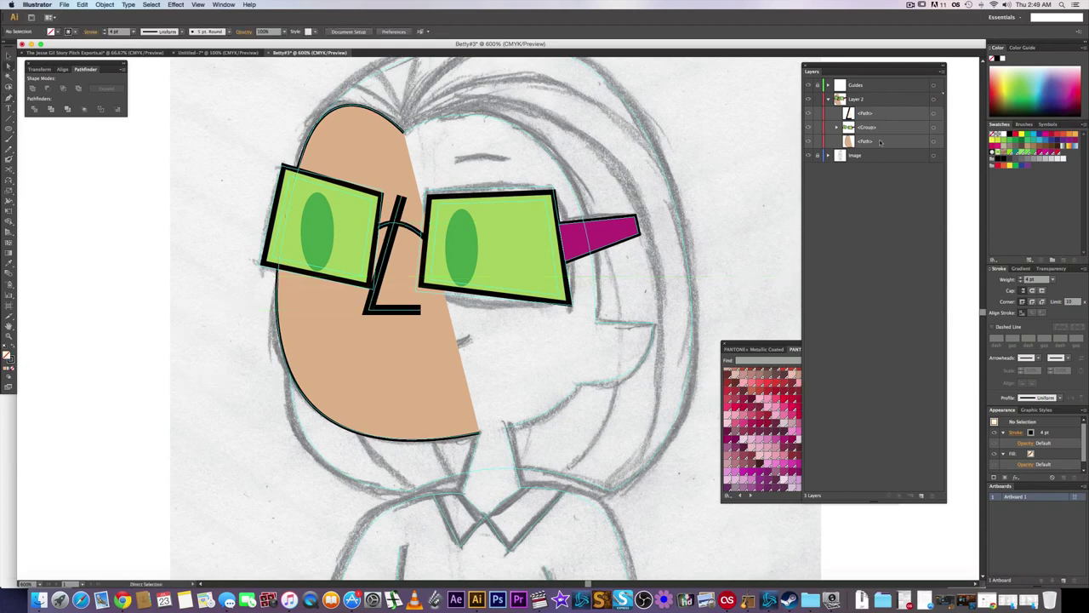
pyautogui.click(932, 114)
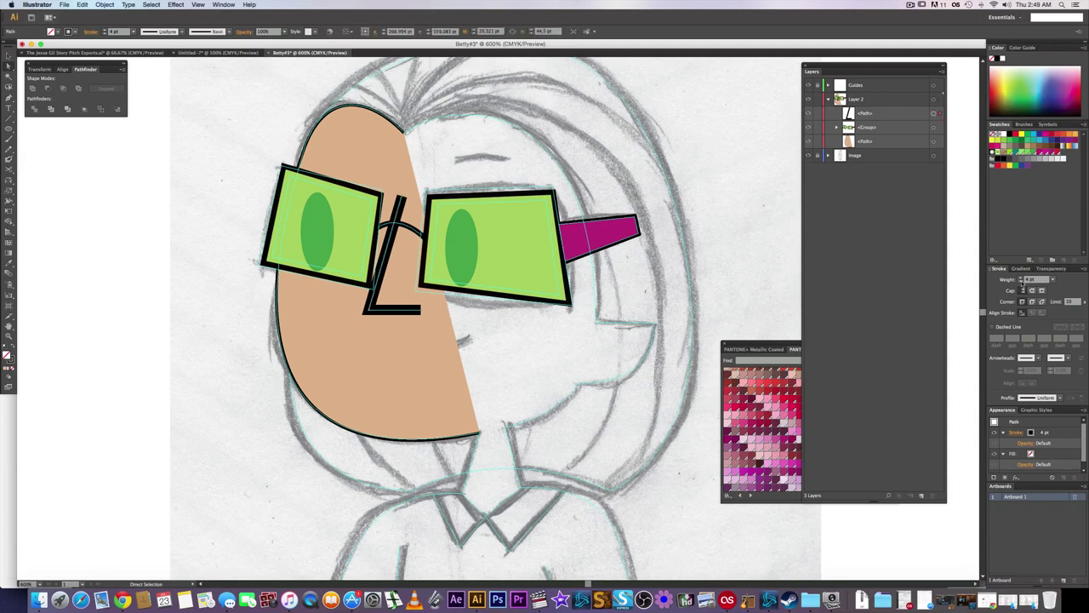
# - Reduce the nose path's stroke weight to 3 pt and deselect it
pyautogui.click(1021, 281)
pyautogui.click(613, 283)
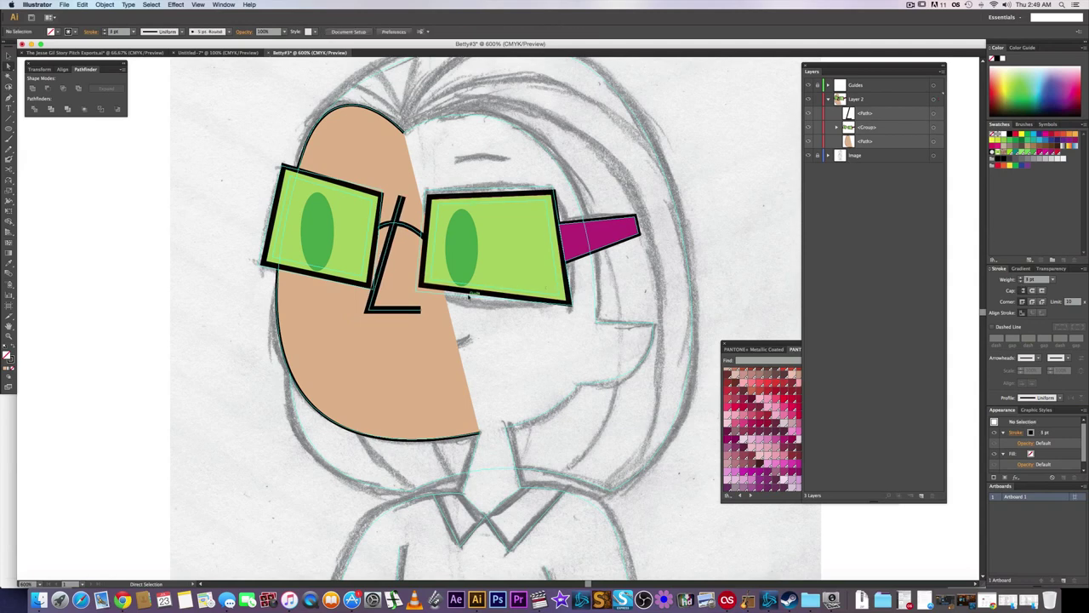
# - Continue the open face path from the chin with the Pen tool, adding the neck's straight sides and V-shaped base along the guides
pyautogui.hscroll(3, 408, 306)
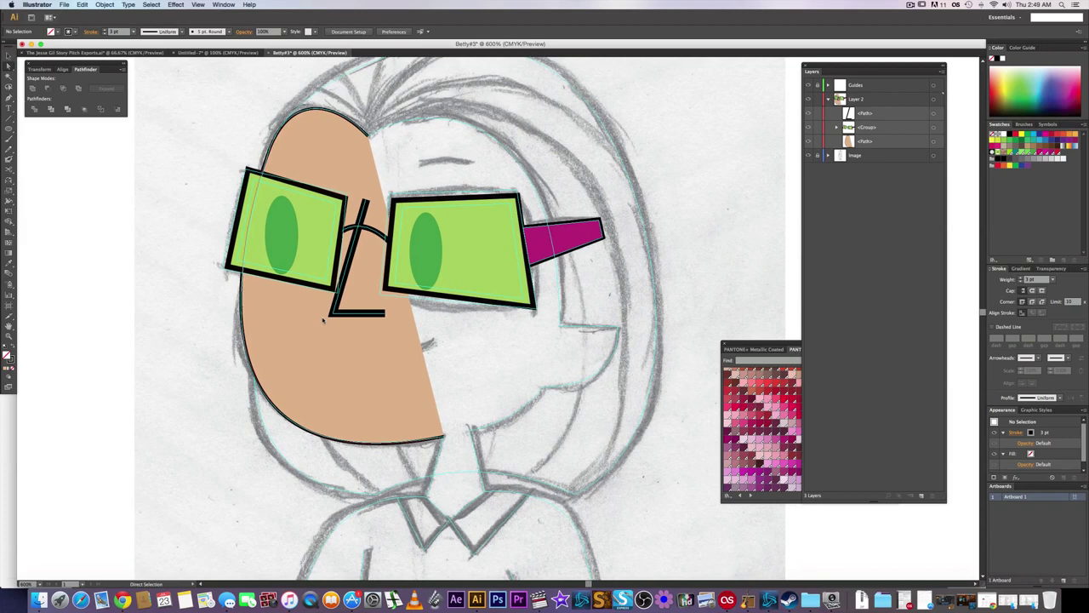
pyautogui.click(417, 413)
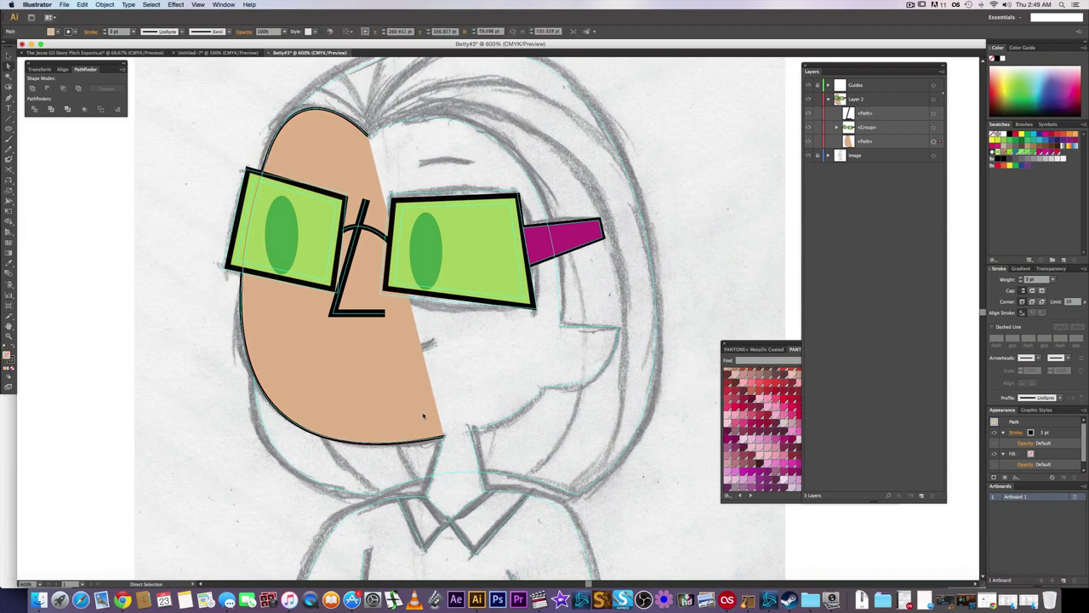
pyautogui.press('p')
pyautogui.click(443, 438)
pyautogui.scroll(-3, 460, 443)
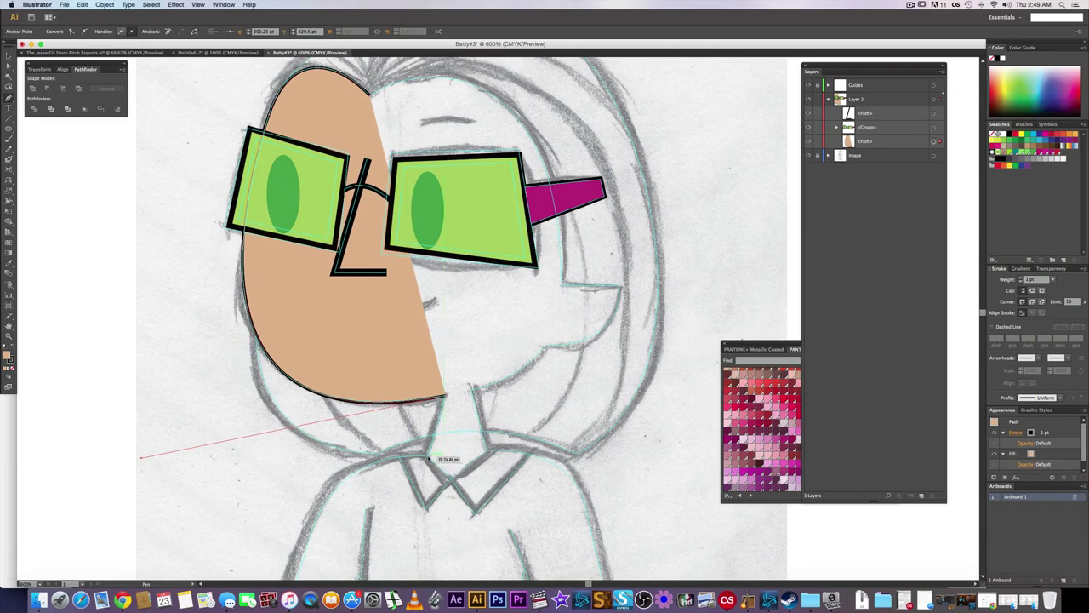
pyautogui.click(428, 456)
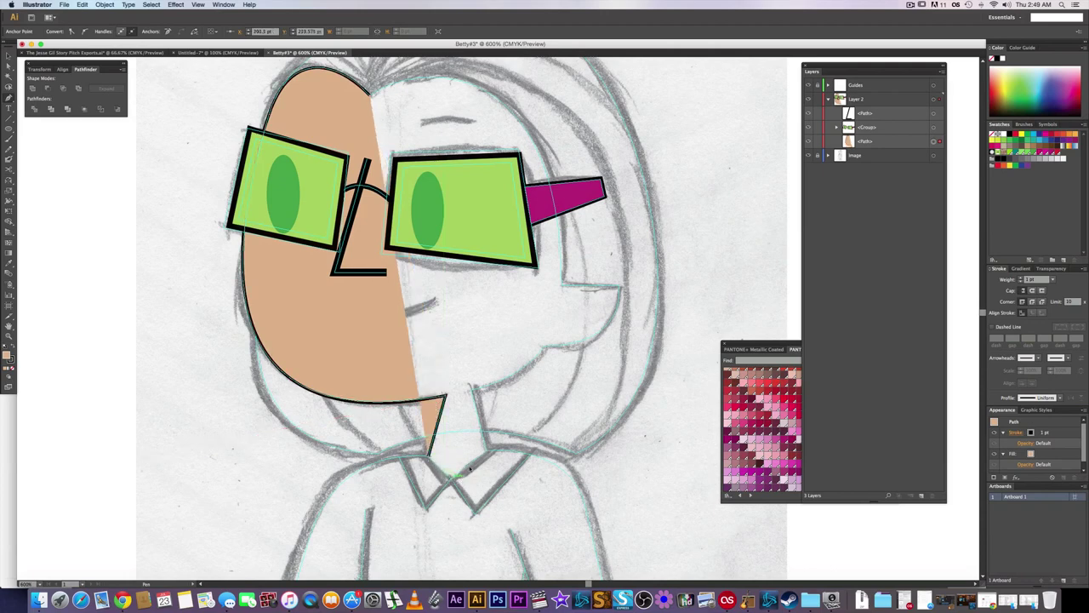
pyautogui.click(451, 476)
pyautogui.click(489, 451)
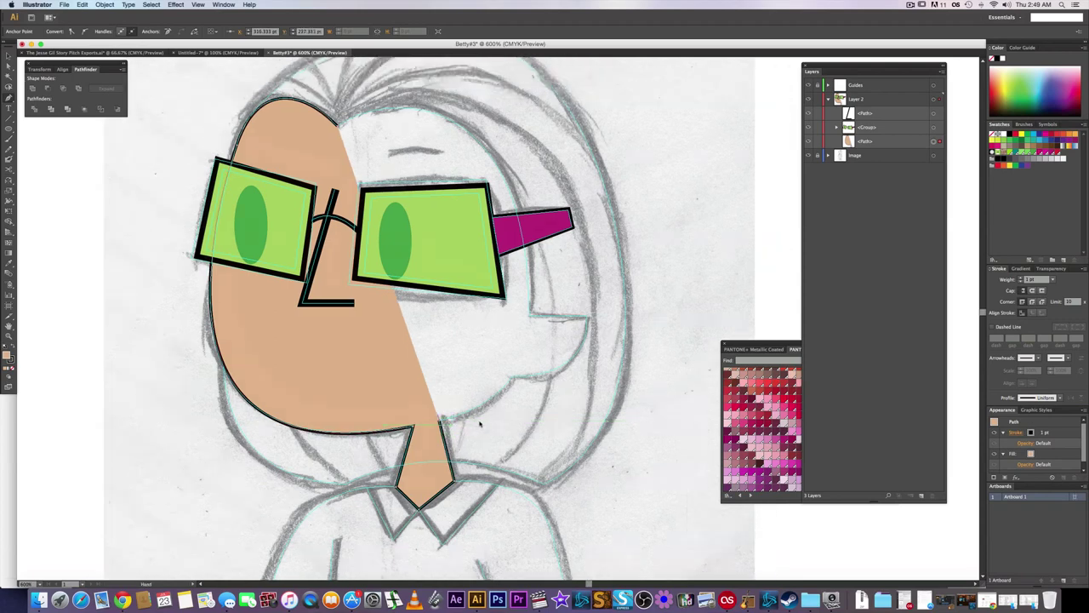
# - Extend the face path from the neck along the curved jaw, around the ear lobe and back along the ear's straight upper edge
pyautogui.scroll(3, 485, 409)
pyautogui.hscroll(3, 485, 408)
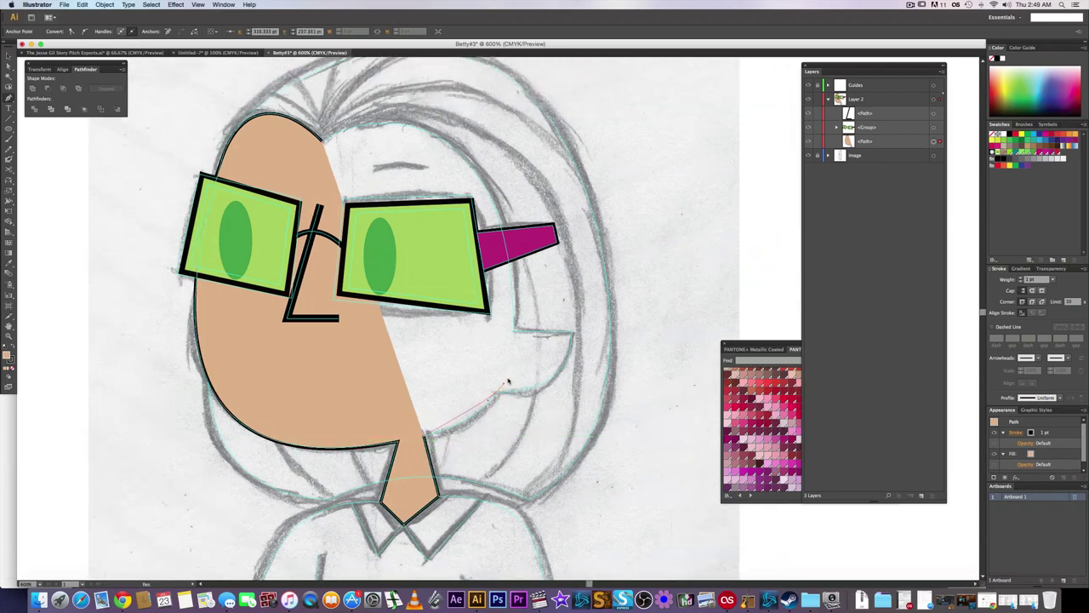
pyautogui.moveTo(496, 392); pyautogui.dragTo(518, 360)
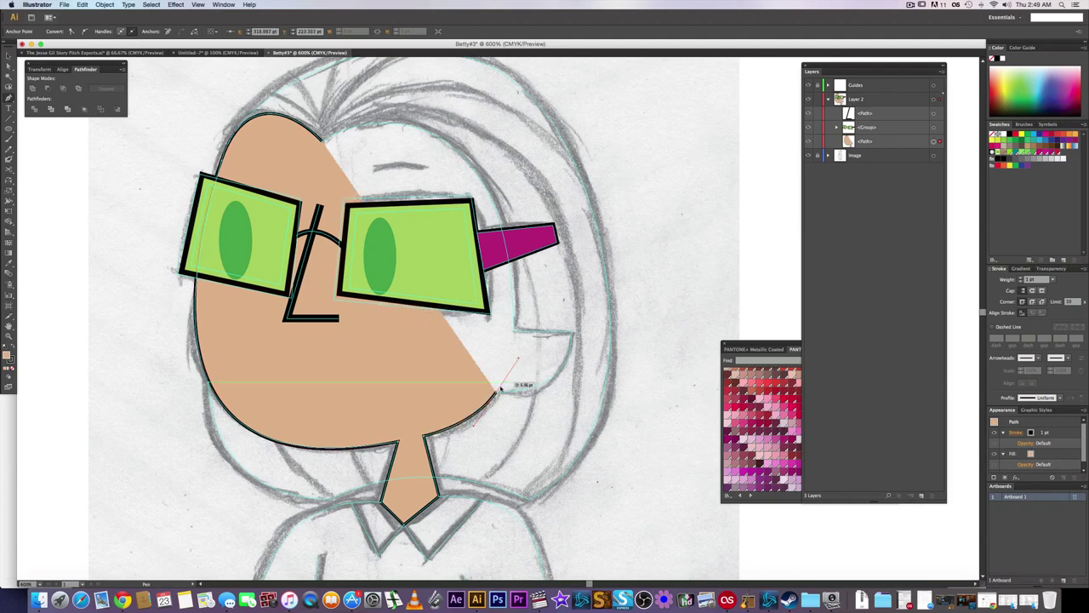
pyautogui.click(497, 393)
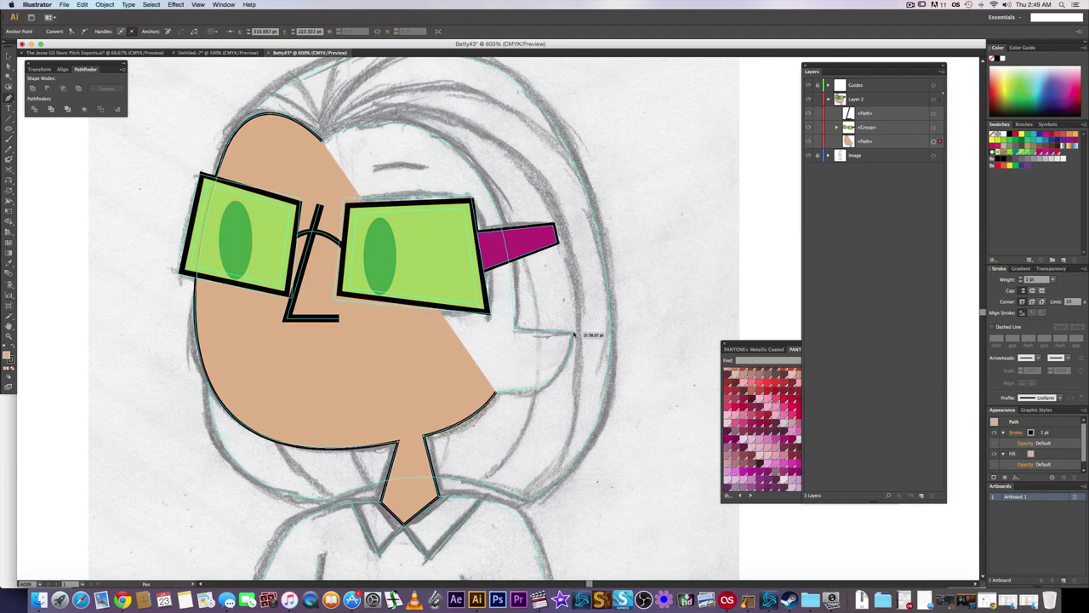
pyautogui.moveTo(572, 332); pyautogui.dragTo(579, 264)
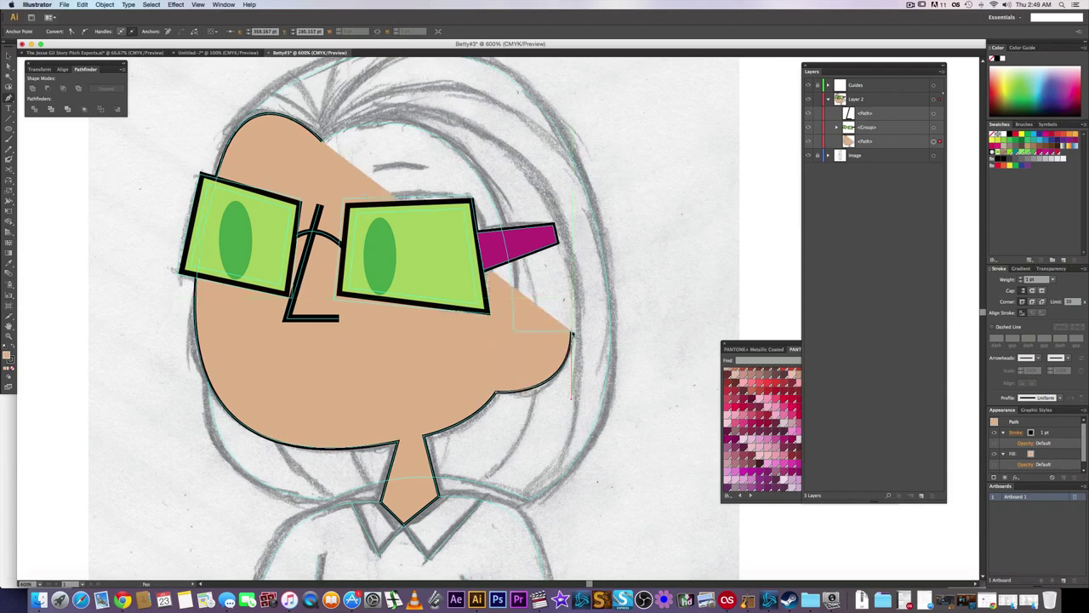
pyautogui.click(514, 334)
# - Curve the face path up from the ear over the forehead and close it at the hairline's central point
pyautogui.scroll(5, 521, 337)
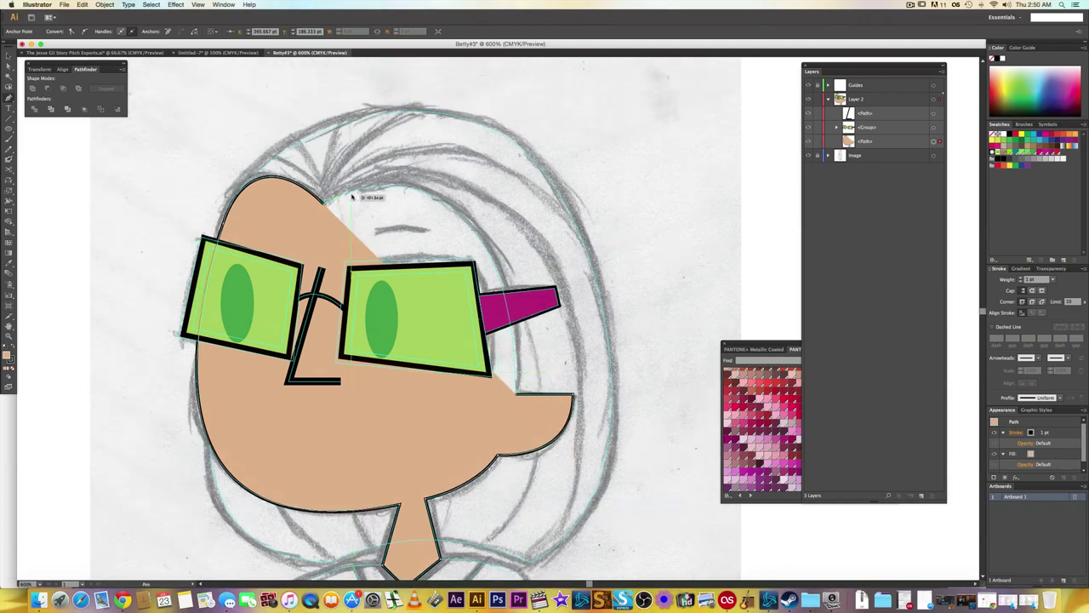
pyautogui.moveTo(396, 186)
pyautogui.mouseDown()
pyautogui.moveTo(256, 195)
pyautogui.moveTo(254, 184)
pyautogui.mouseUp()
pyautogui.click(389, 186)
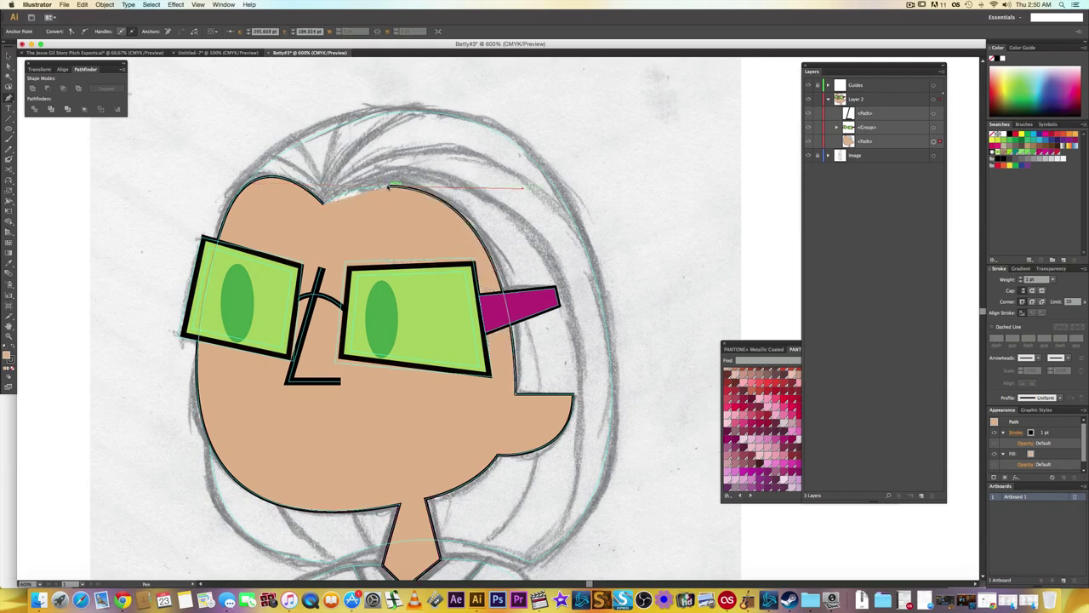
pyautogui.moveTo(323, 203); pyautogui.dragTo(295, 226)
pyautogui.click(321, 206)
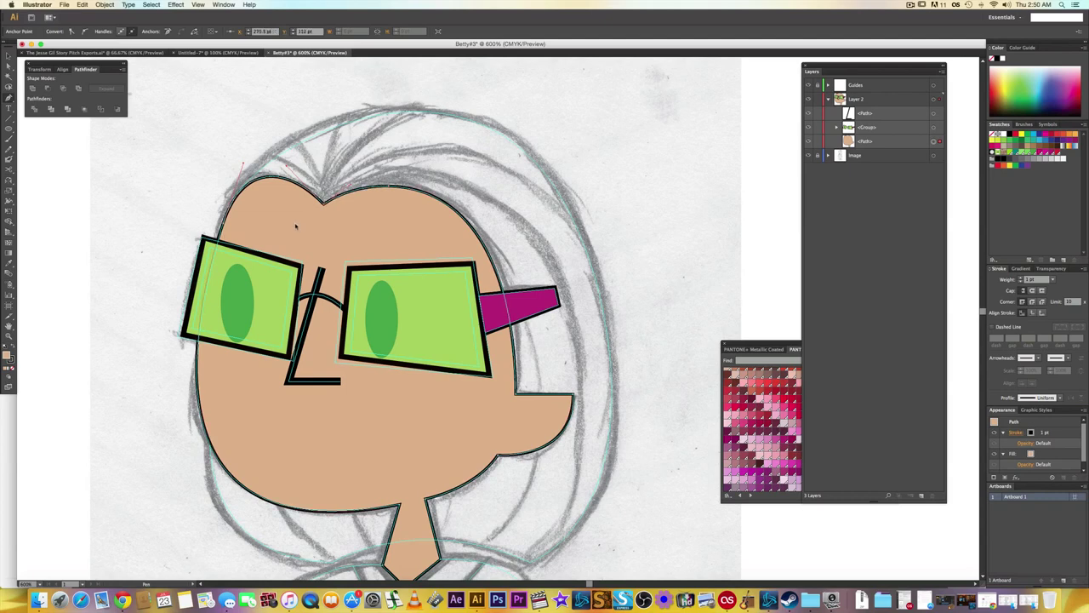
# - Deselect the closed face path and hide it on Layer 2 to expose the sketch beneath
pyautogui.press('a')
pyautogui.click(175, 192)
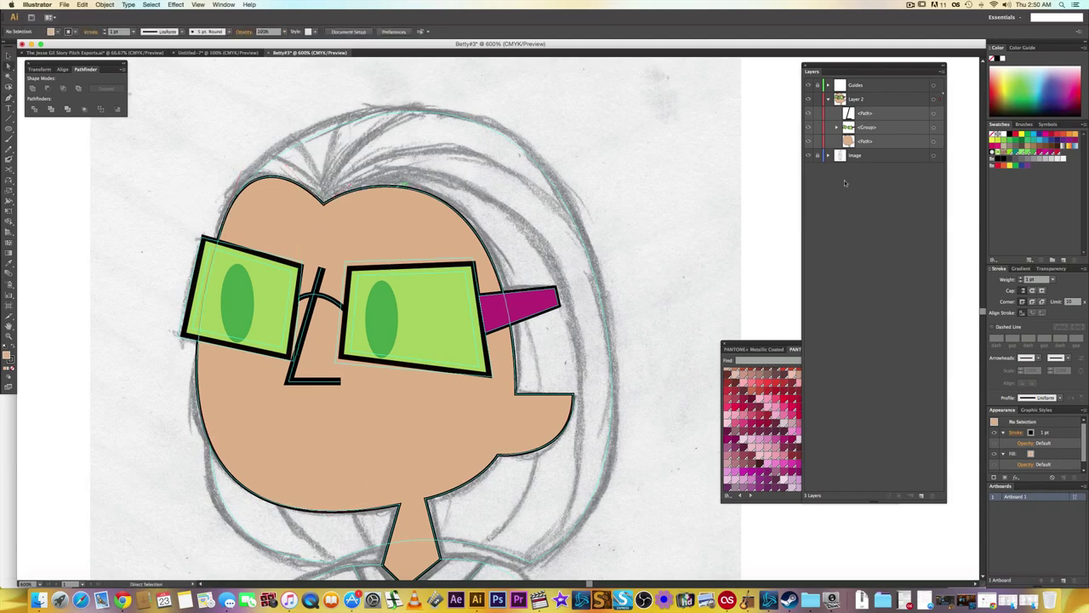
pyautogui.click(808, 142)
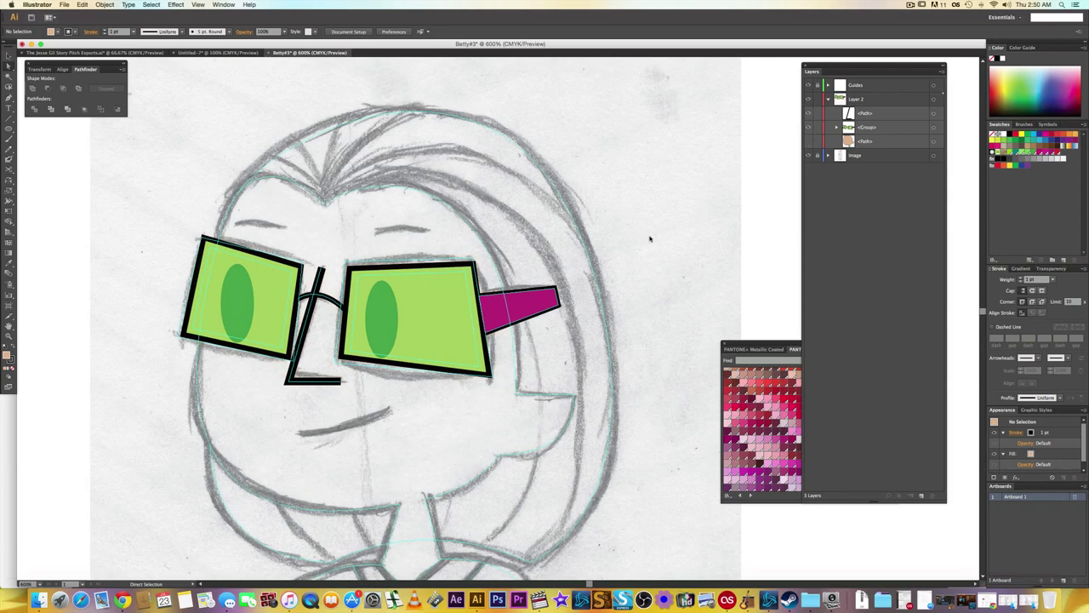
# - Trace the left eyebrow of the sketch with the Pen tool as an open curve with no fill and a 2 pt stroke
pyautogui.press('p')
pyautogui.click(244, 224)
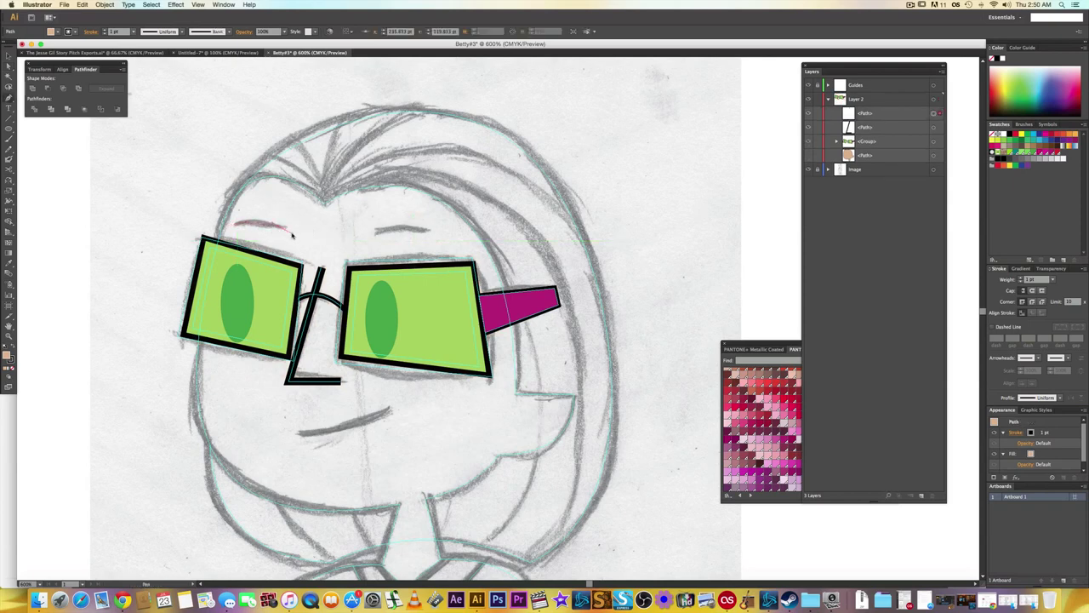
pyautogui.moveTo(294, 231); pyautogui.dragTo(276, 241)
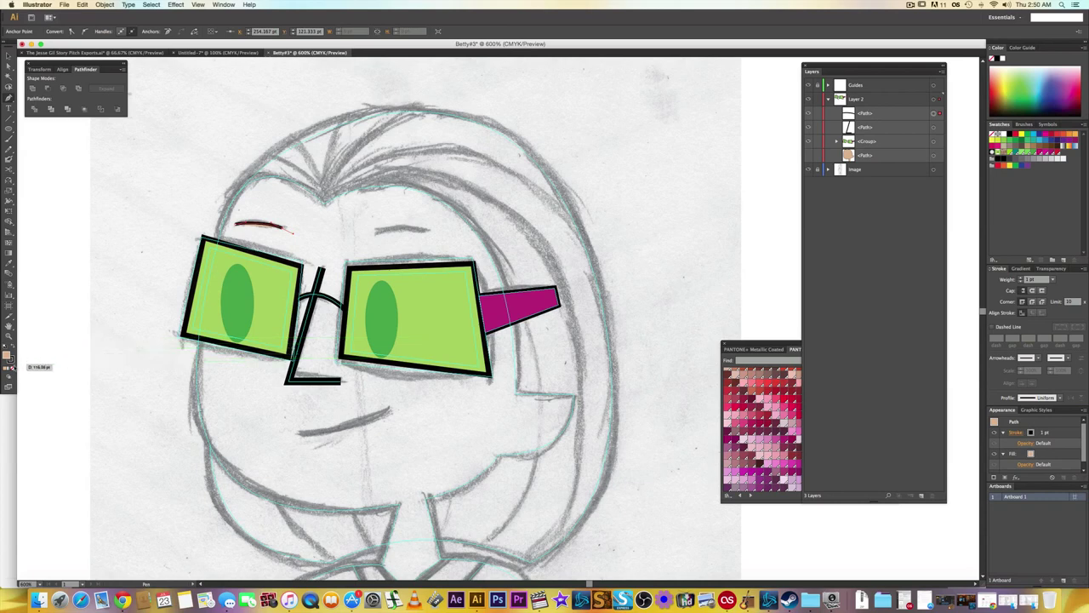
pyautogui.click(11, 368)
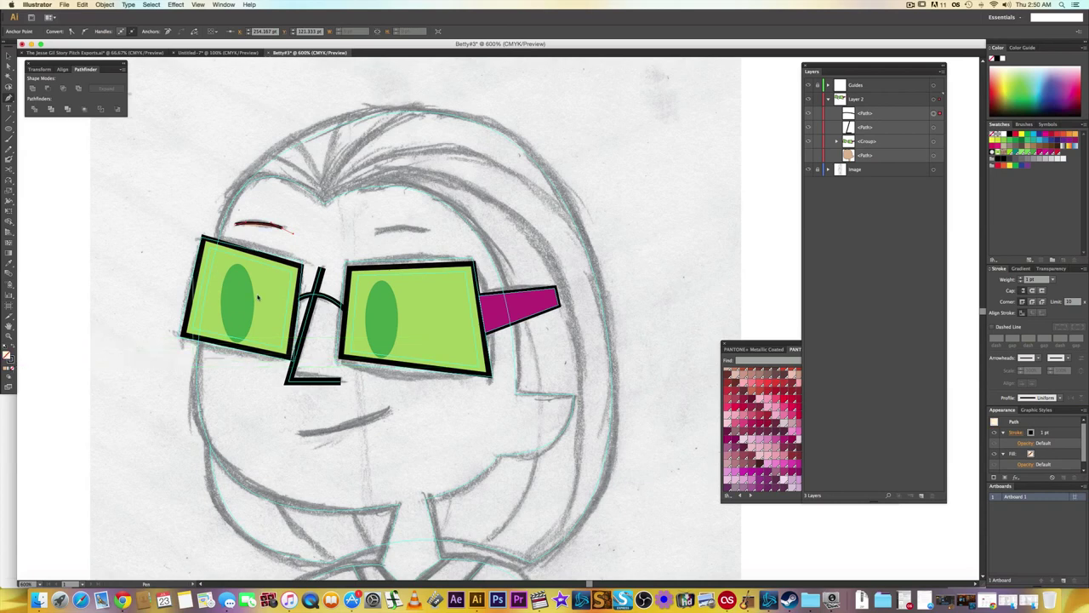
pyautogui.click(1021, 279)
pyautogui.click(354, 238)
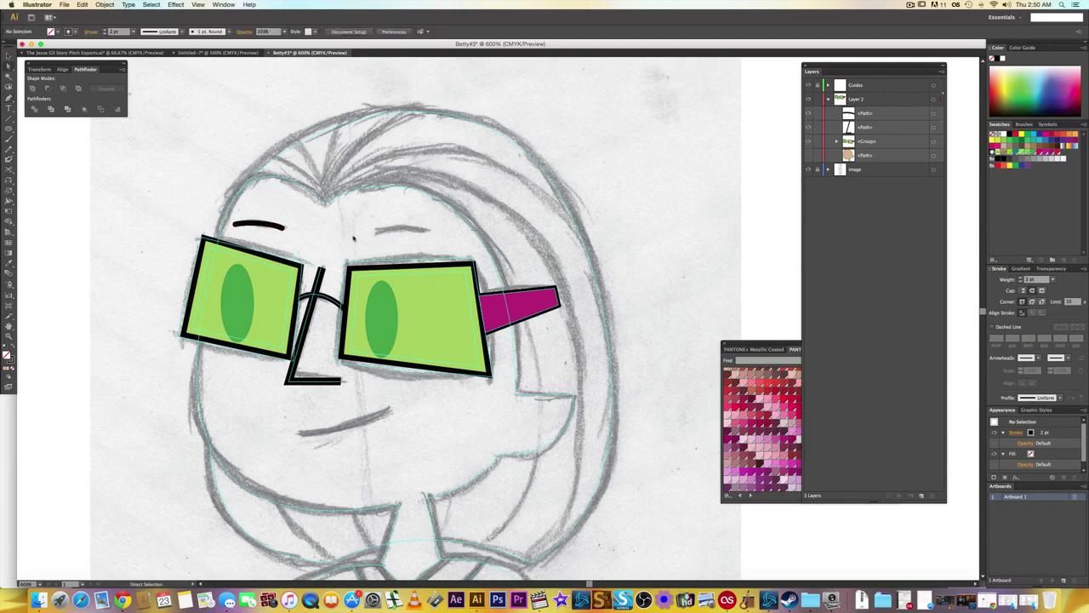
# - Trace the right eyebrow as a matching open curve and check both eyebrows against the skin-coloured face shape
pyautogui.press('p')
pyautogui.moveTo(396, 234); pyautogui.dragTo(444, 236)
pyautogui.press('a')
pyautogui.click(426, 224)
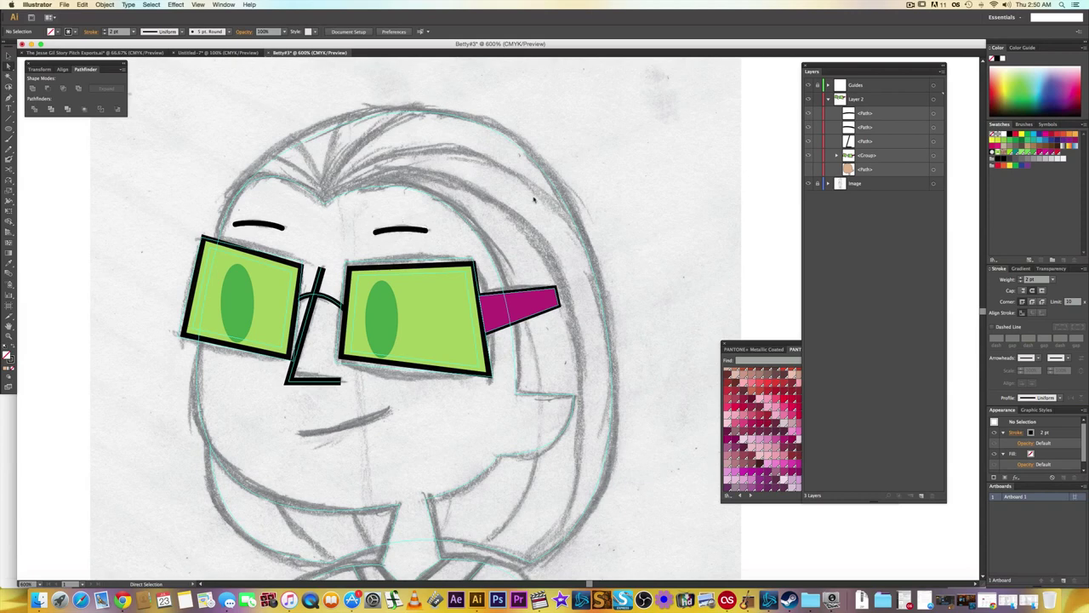
pyautogui.click(811, 169)
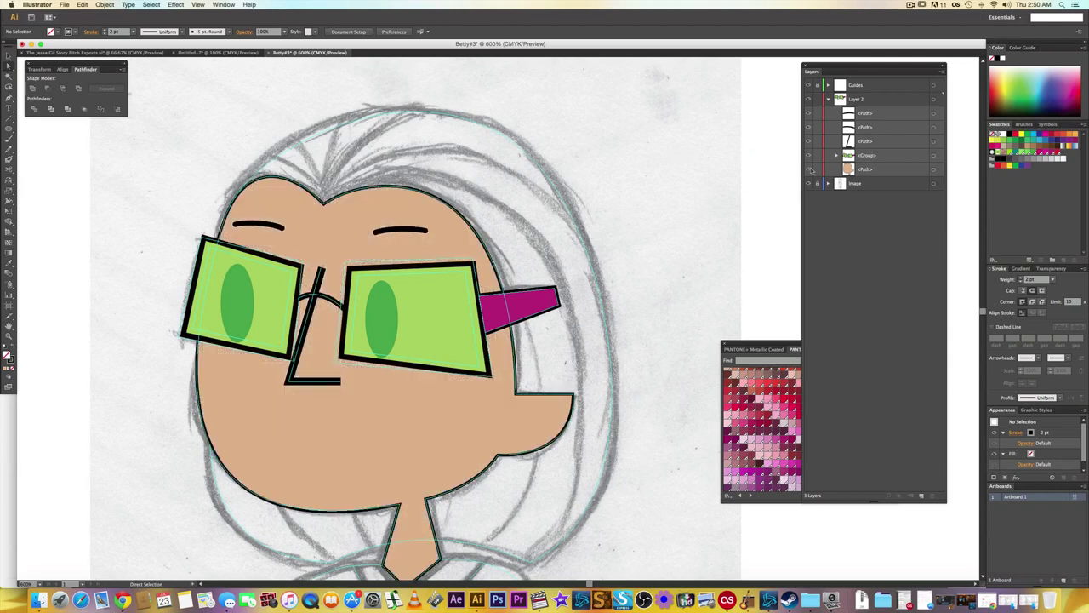
pyautogui.click(811, 169)
# - Trace the smile as an open curve with a 3 pt stroke and show the skin-coloured face shape
pyautogui.moveTo(349, 461); pyautogui.dragTo(364, 425)
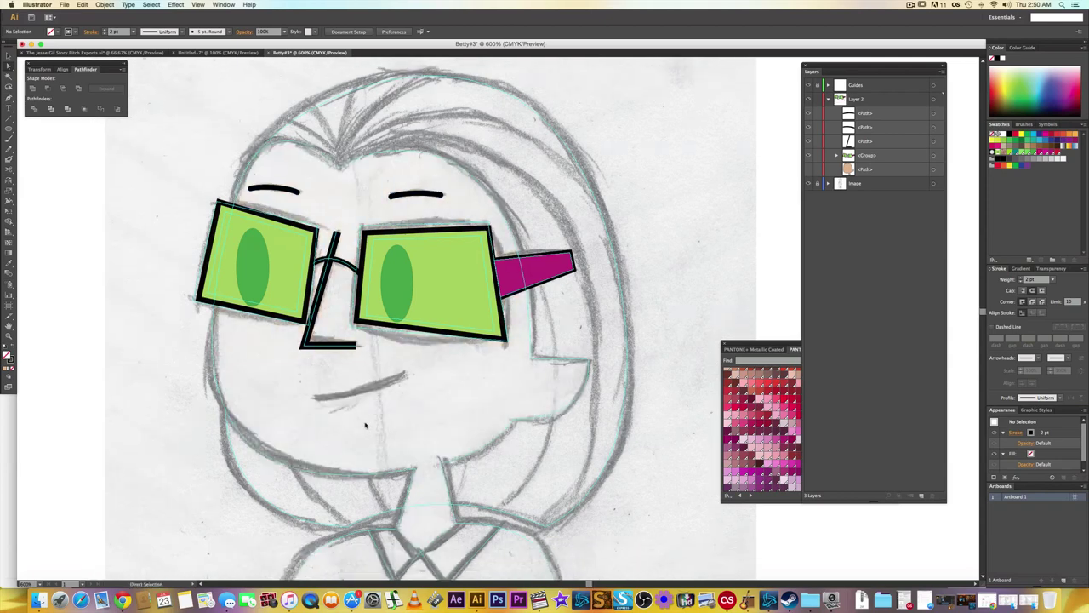
pyautogui.press('p')
pyautogui.click(316, 399)
pyautogui.click(405, 377)
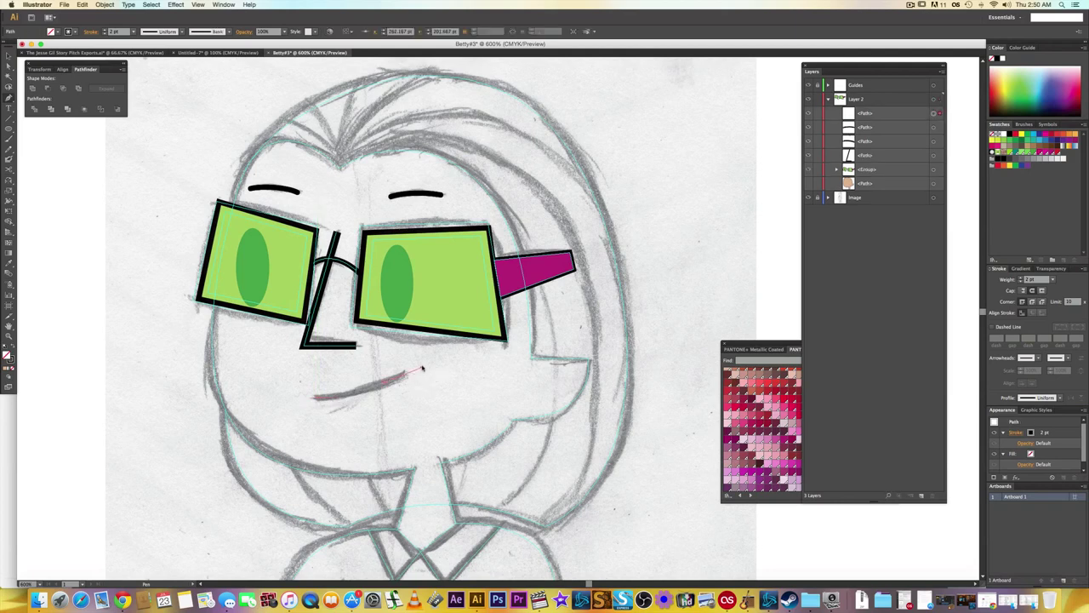
pyautogui.moveTo(431, 363); pyautogui.dragTo(429, 361)
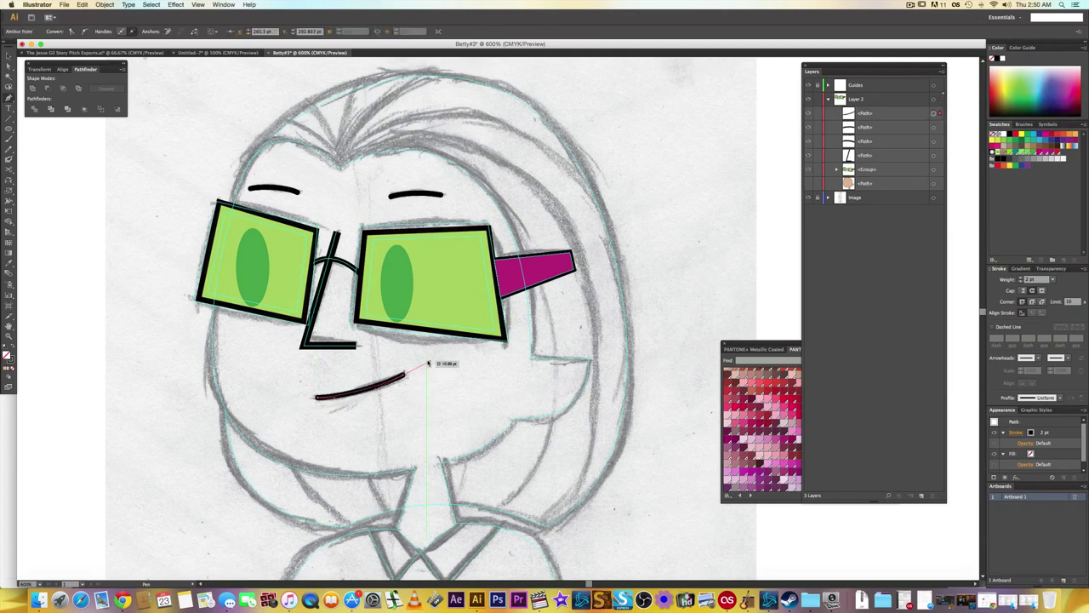
pyautogui.click(1020, 278)
pyautogui.press('a')
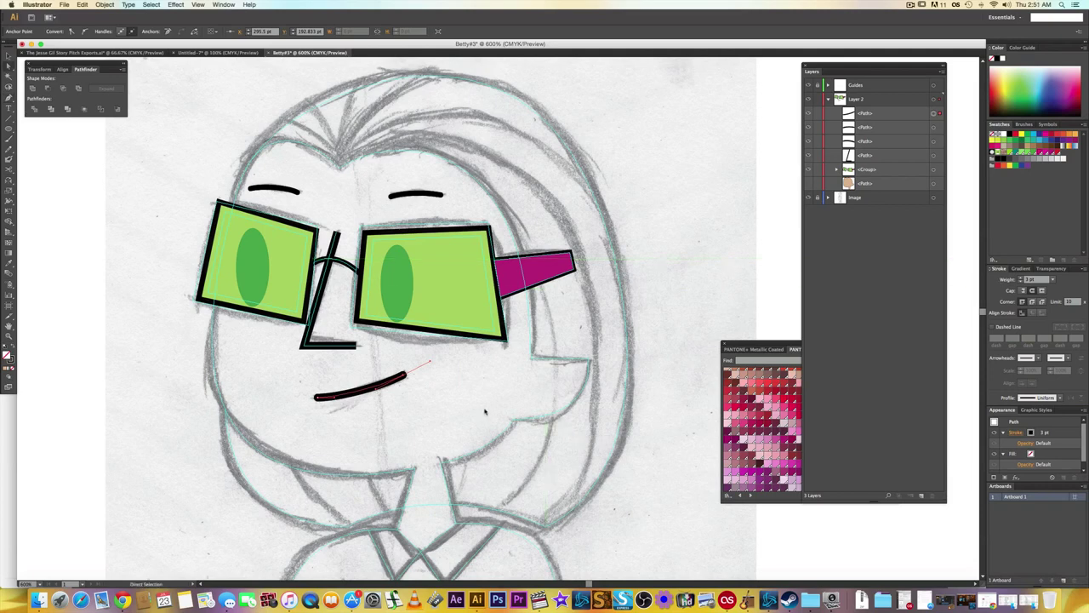
pyautogui.click(486, 411)
pyautogui.click(809, 184)
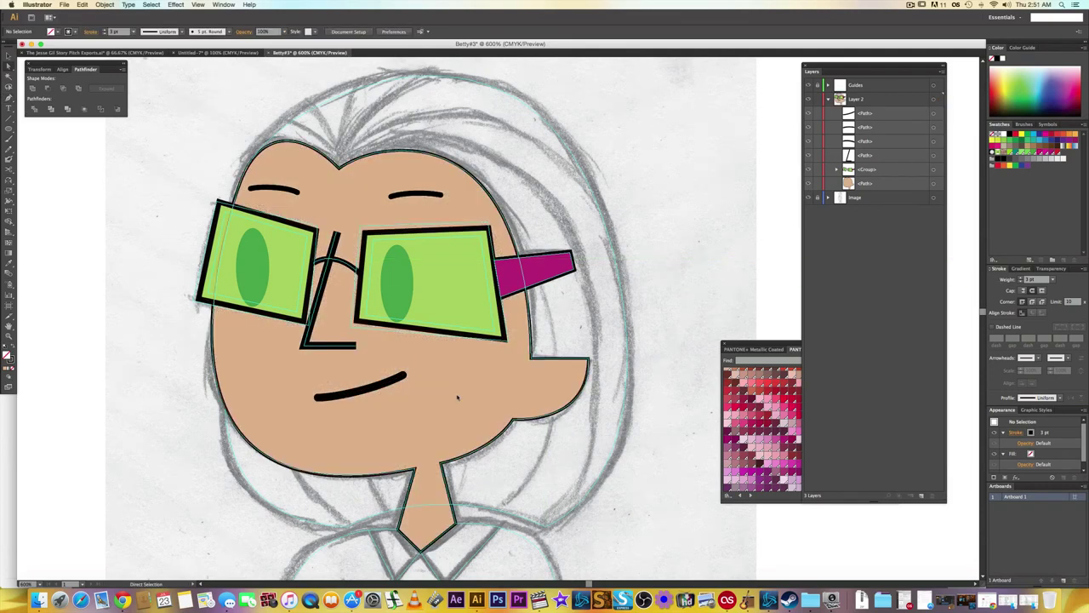
# - Trace the leftmost hair strand as a curve from the head outline guide down to the point of the hairline
pyautogui.moveTo(520, 488); pyautogui.dragTo(486, 543)
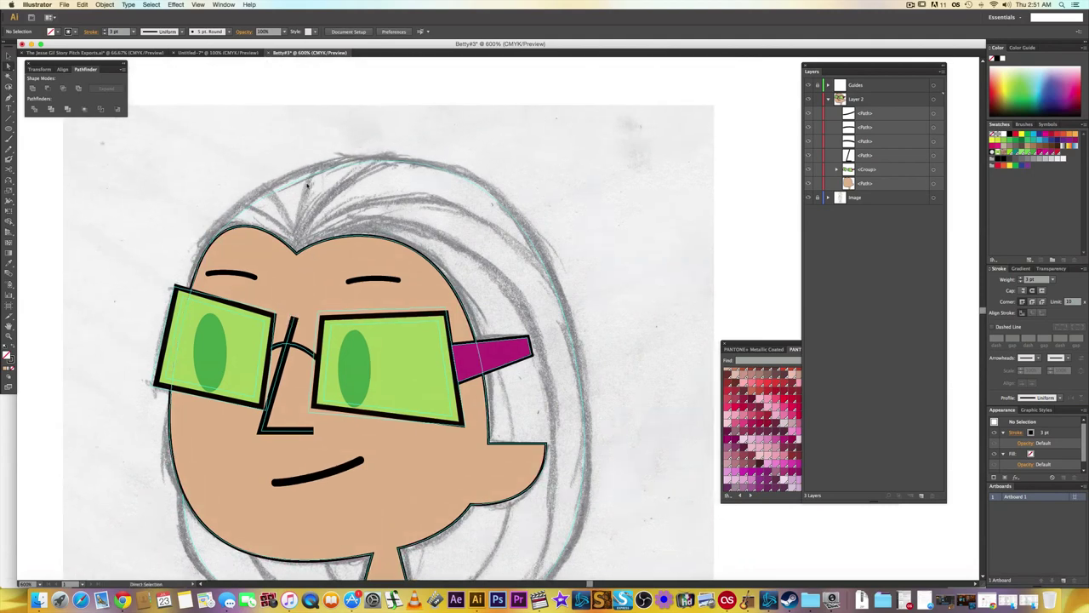
pyautogui.press('p')
pyautogui.scroll(-5, 488, 267)
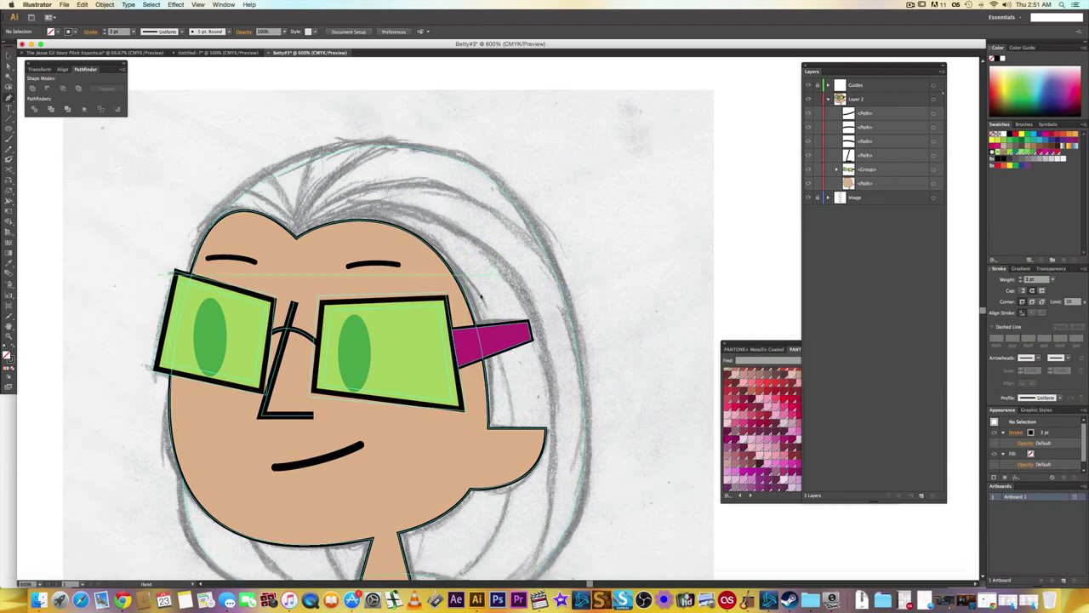
pyautogui.scroll(4, 473, 265)
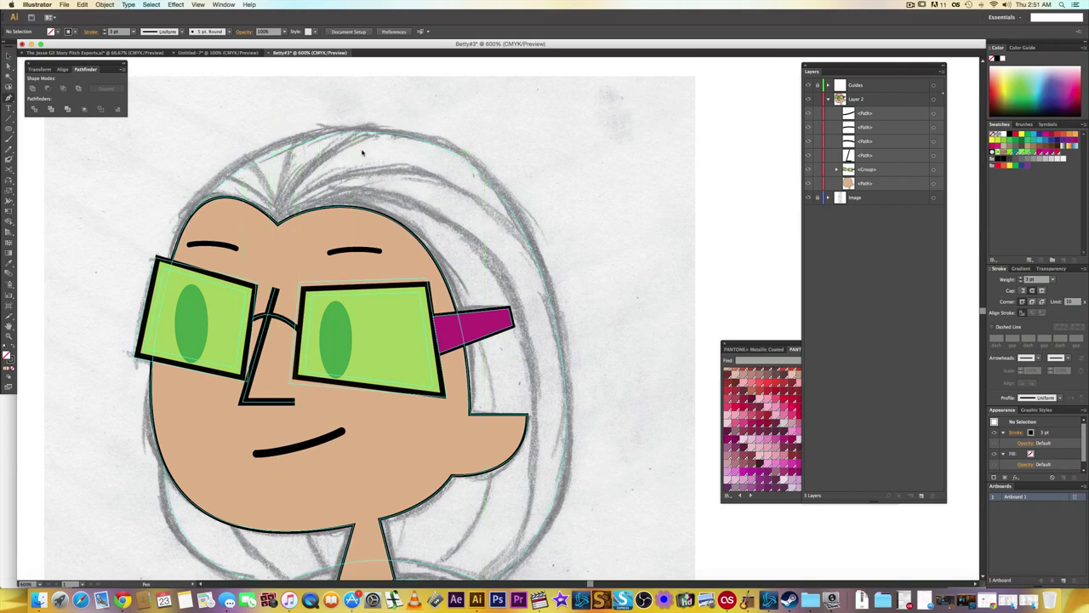
pyautogui.scroll(-3, 536, 438)
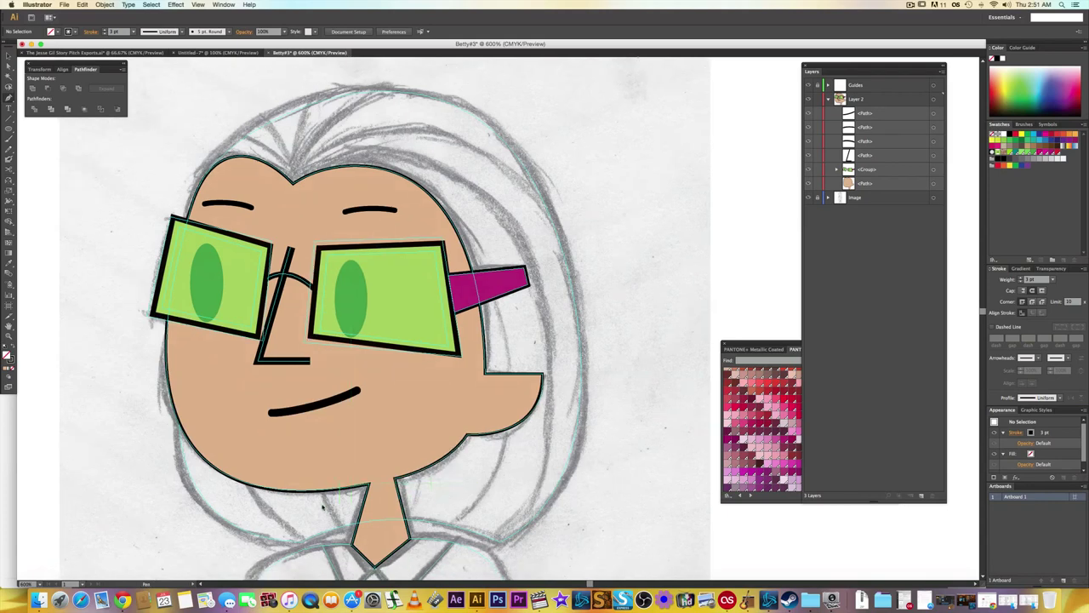
pyautogui.scroll(6, 281, 281)
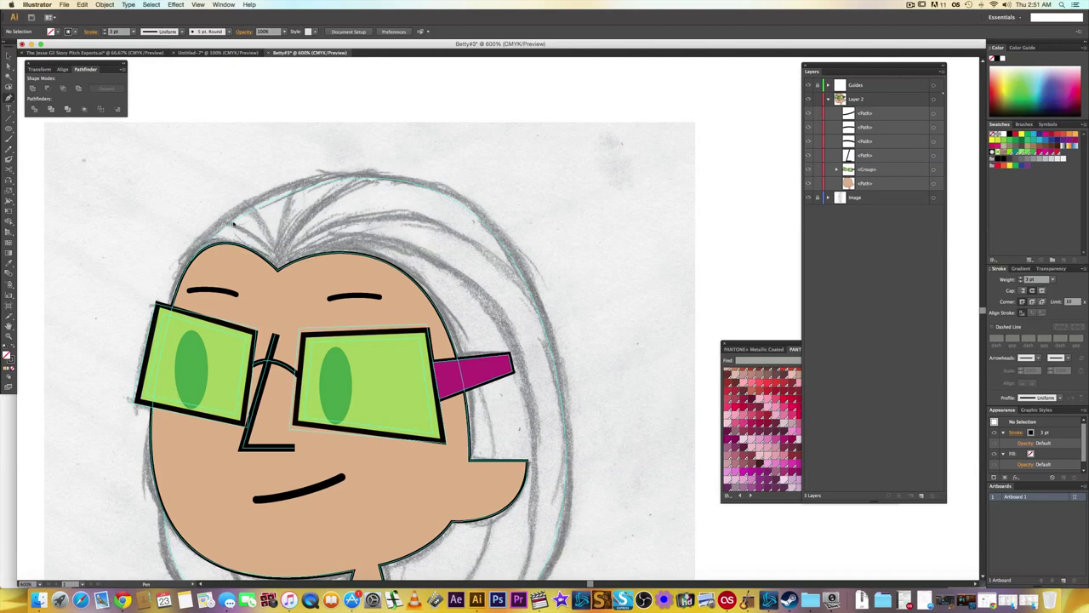
pyautogui.scroll(3, 236, 232)
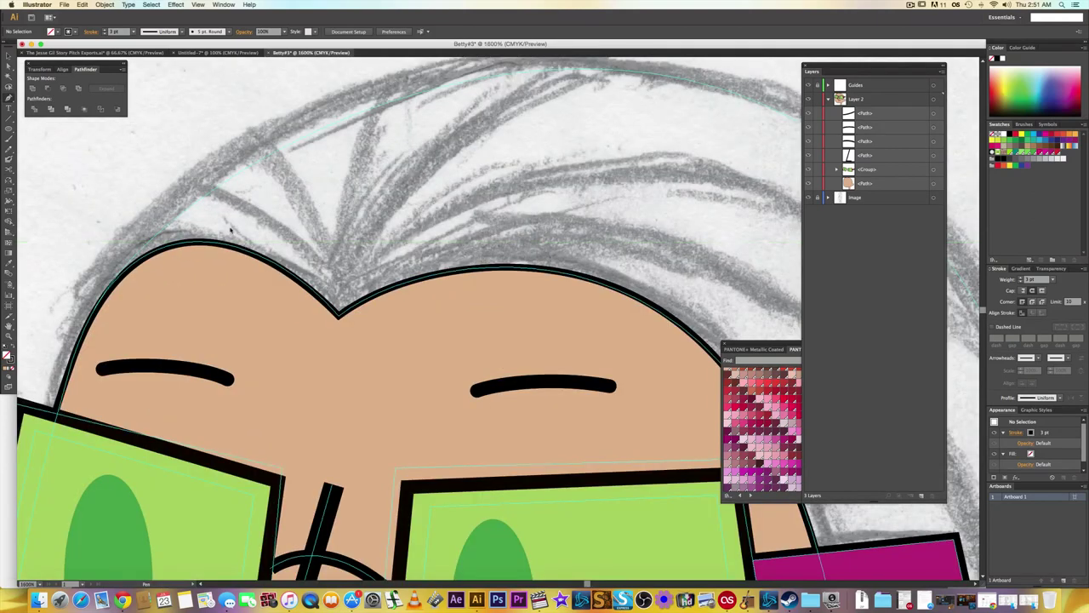
pyautogui.click(228, 197)
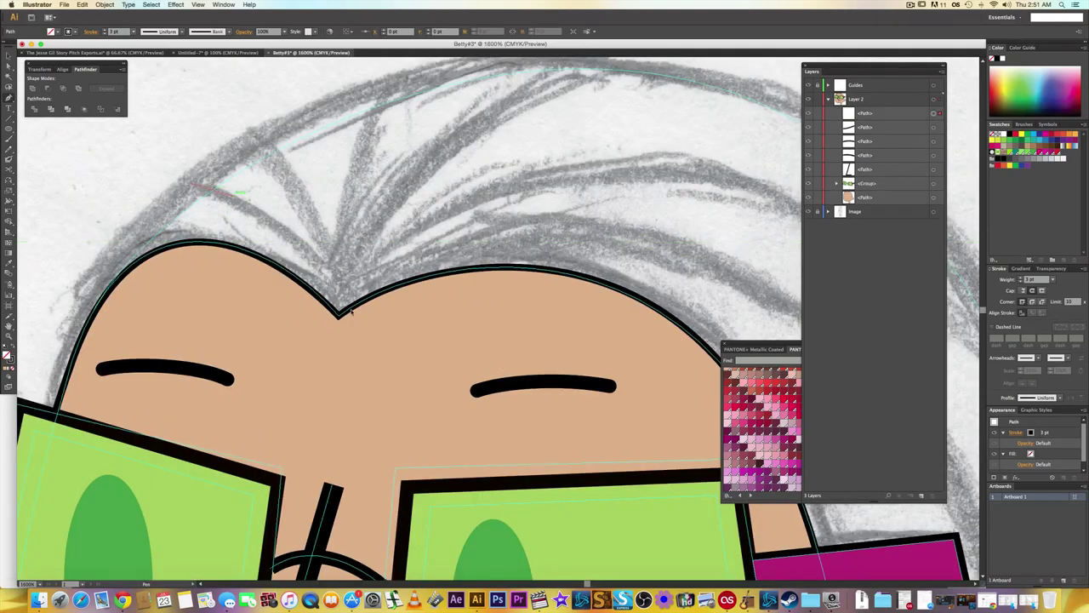
pyautogui.click(338, 317)
pyautogui.moveTo(338, 385); pyautogui.dragTo(338, 381)
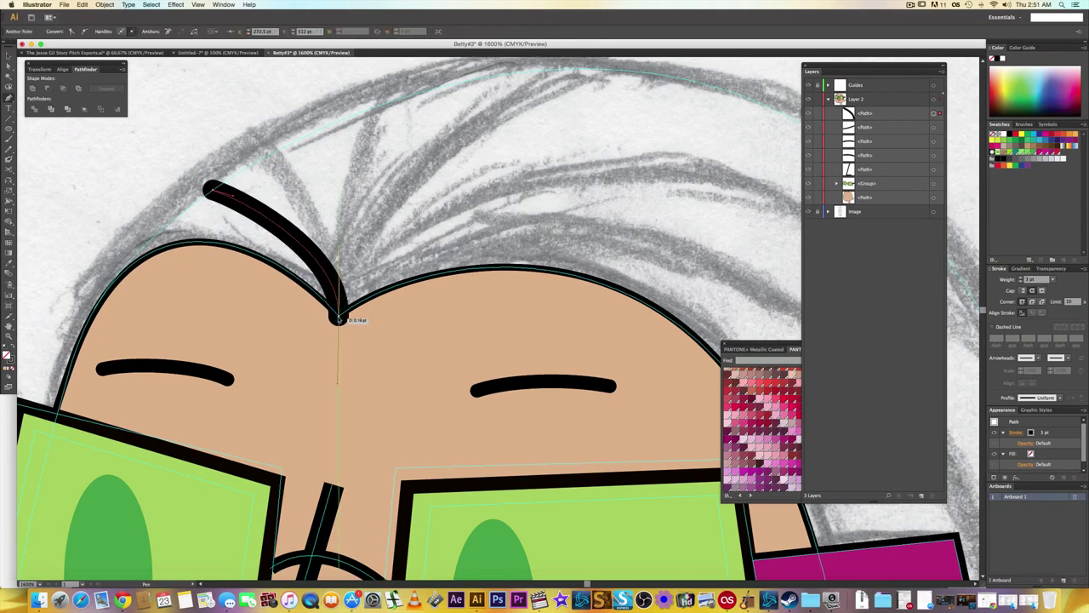
# - Give the hair strand a butt cap and a 1 pt stroke weight
pyautogui.click(1022, 290)
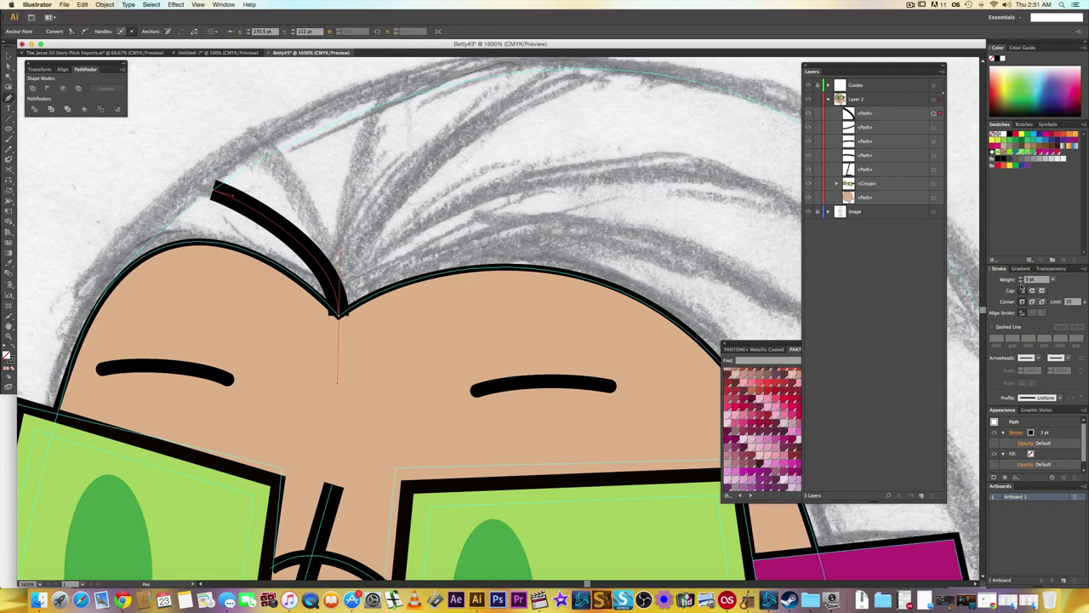
pyautogui.click(1022, 282)
pyautogui.click(1022, 283)
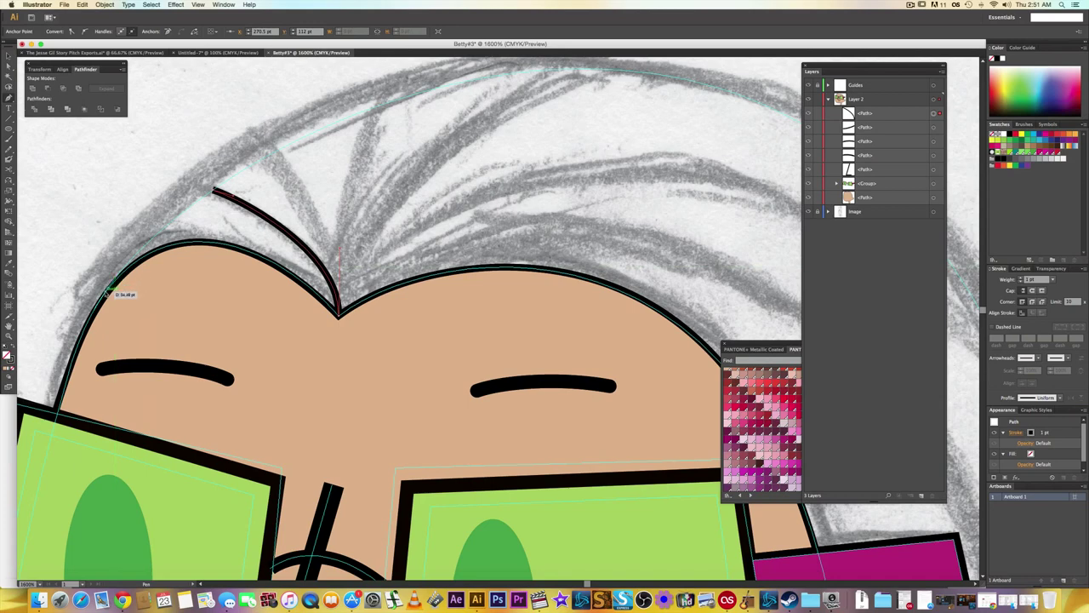
# - Add the outer edge of the hair tuft from the forehead outline to the strand's upper end, and reshape the strand's curve handles
pyautogui.moveTo(106, 293); pyautogui.dragTo(129, 418)
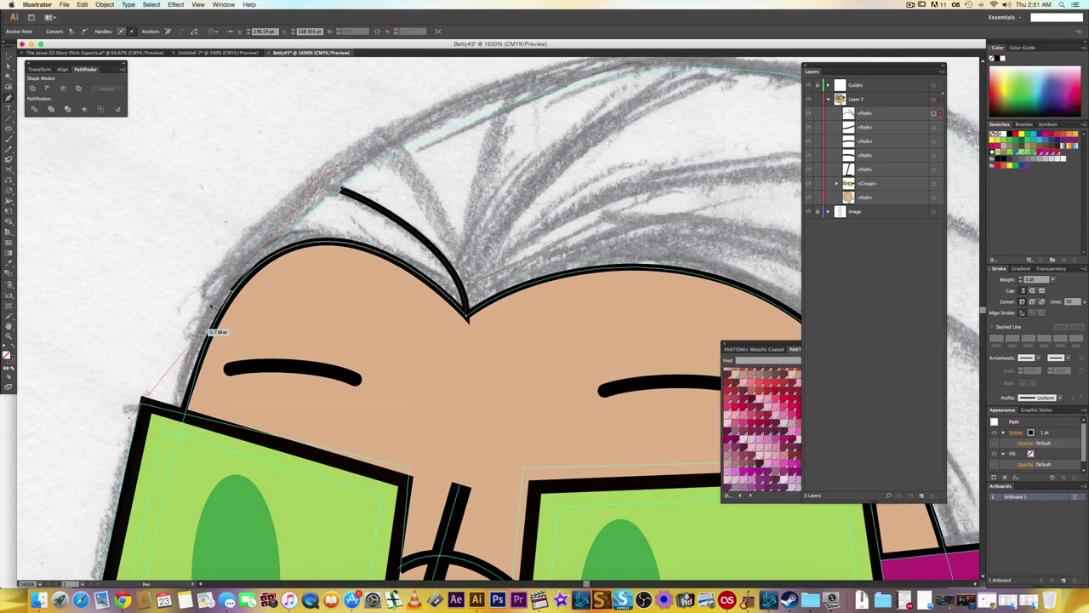
pyautogui.click(234, 292)
pyautogui.moveTo(343, 192); pyautogui.dragTo(404, 158)
pyautogui.press('alt')
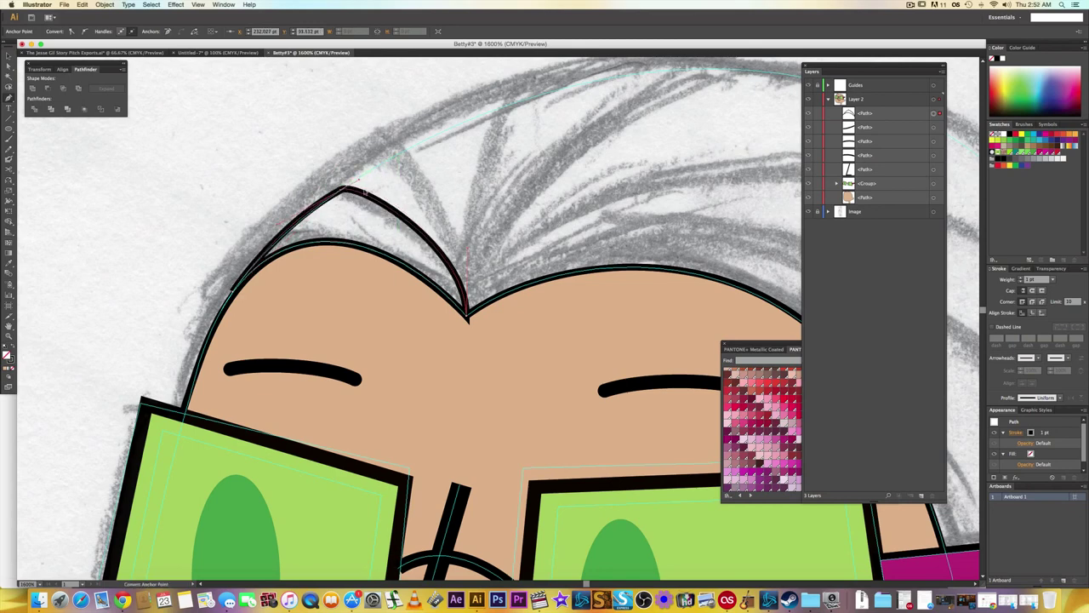
pyautogui.moveTo(359, 182); pyautogui.dragTo(459, 255)
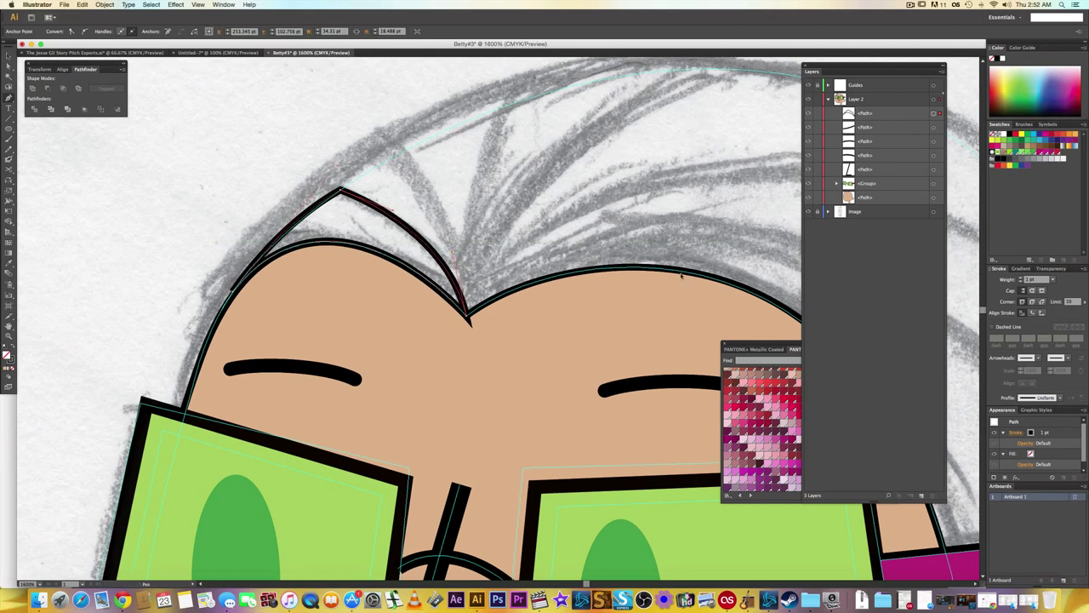
# - Set the tuft path's corners to bevel joins and move its lower end onto the face outline
pyautogui.click(1042, 302)
pyautogui.press('a')
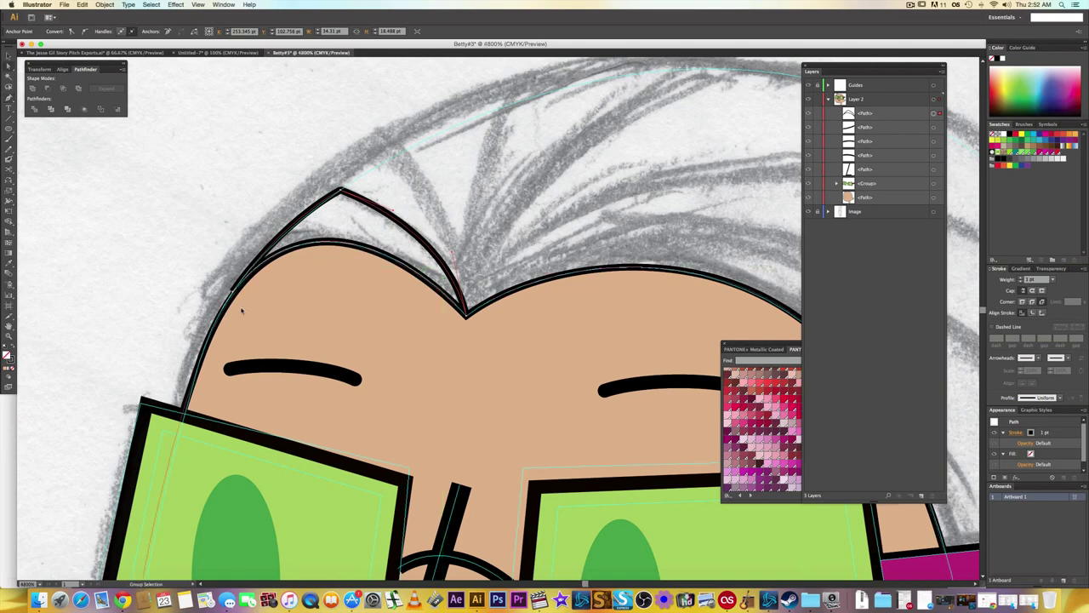
pyautogui.scroll(3, 241, 310)
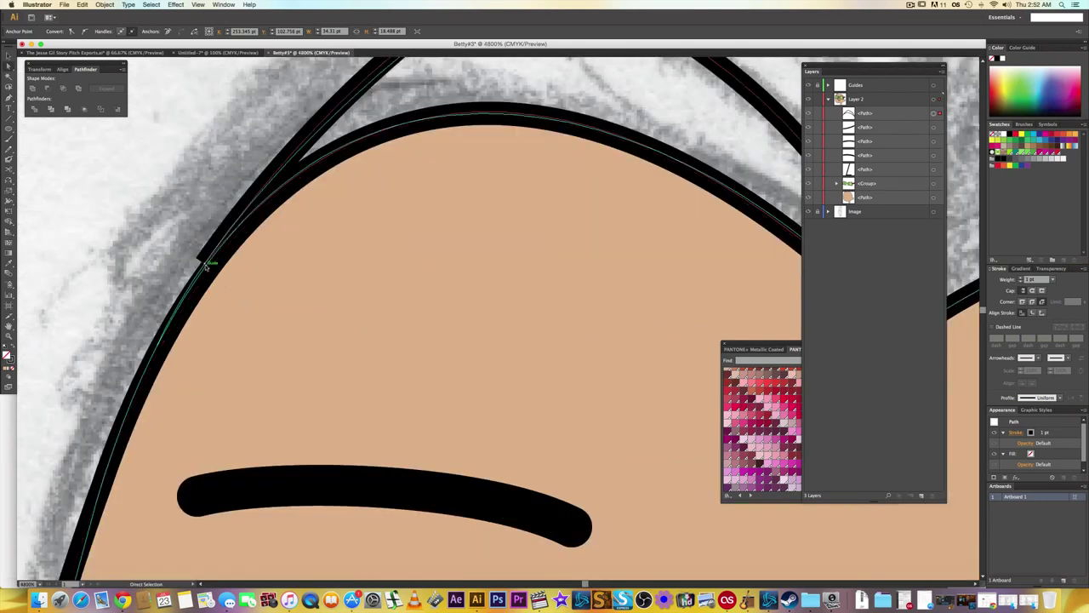
pyautogui.click(210, 267)
pyautogui.moveTo(210, 267); pyautogui.dragTo(221, 275)
pyautogui.scroll(-3, 251, 276)
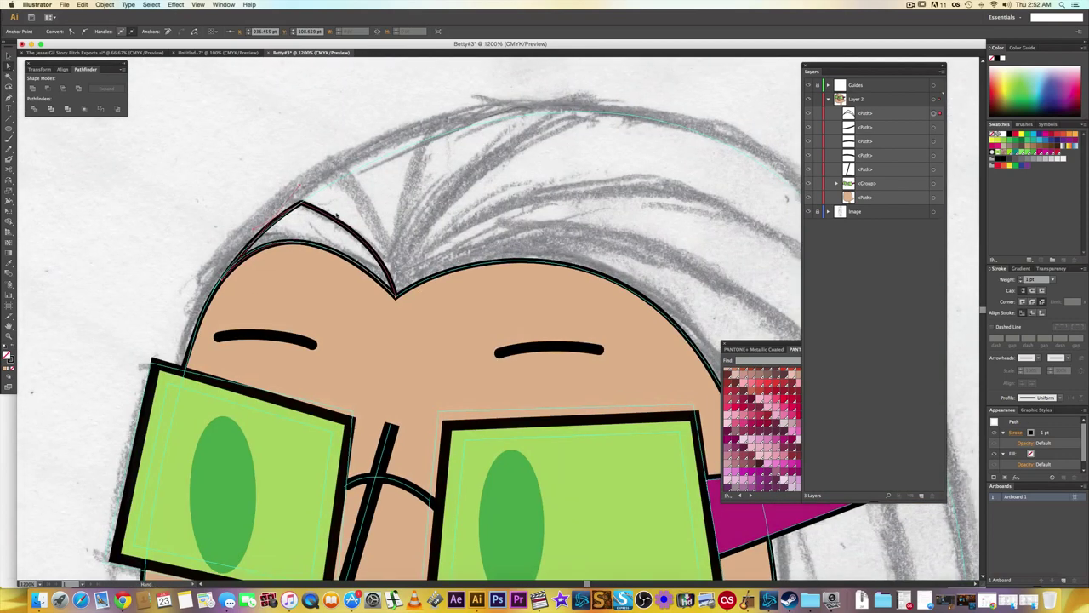
# - Try miter joins on the tuft path's corners and restore the bevel joins
pyautogui.scroll(2, 265, 228)
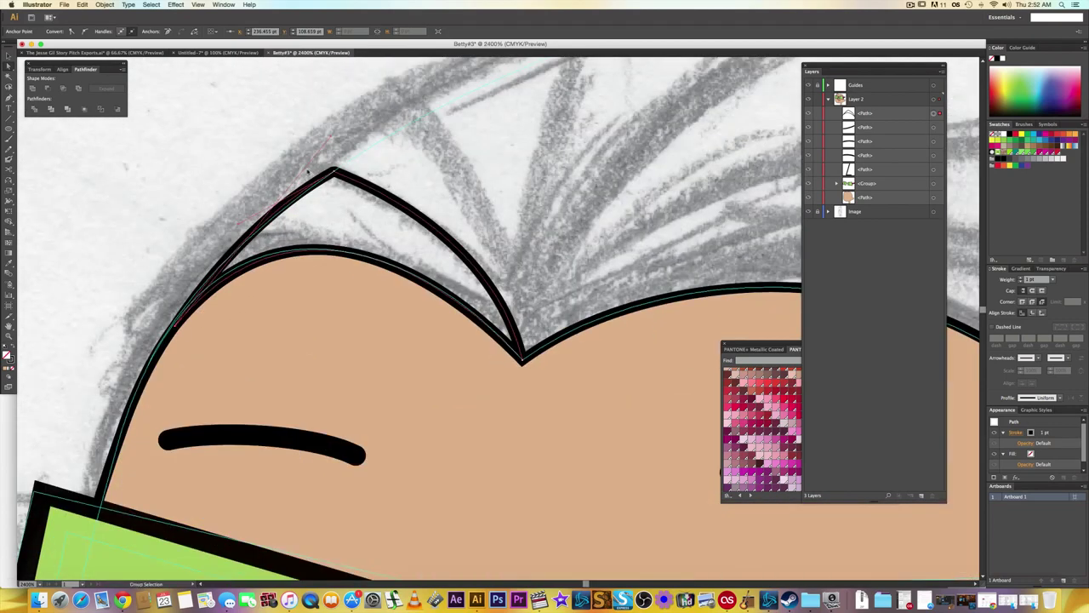
pyautogui.moveTo(330, 138); pyautogui.dragTo(320, 138)
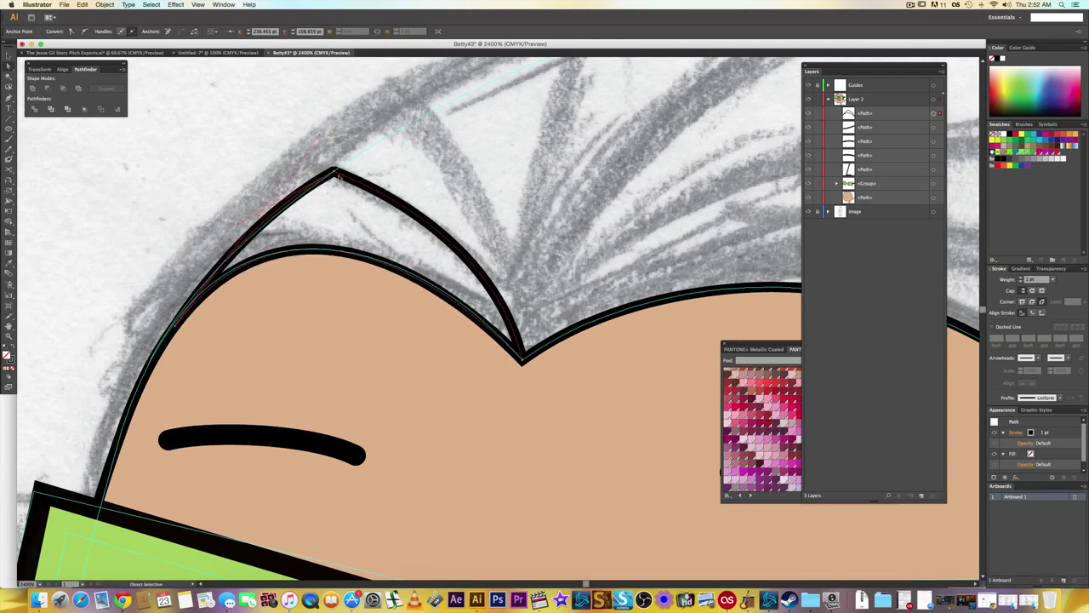
pyautogui.click(333, 172)
pyautogui.click(1022, 302)
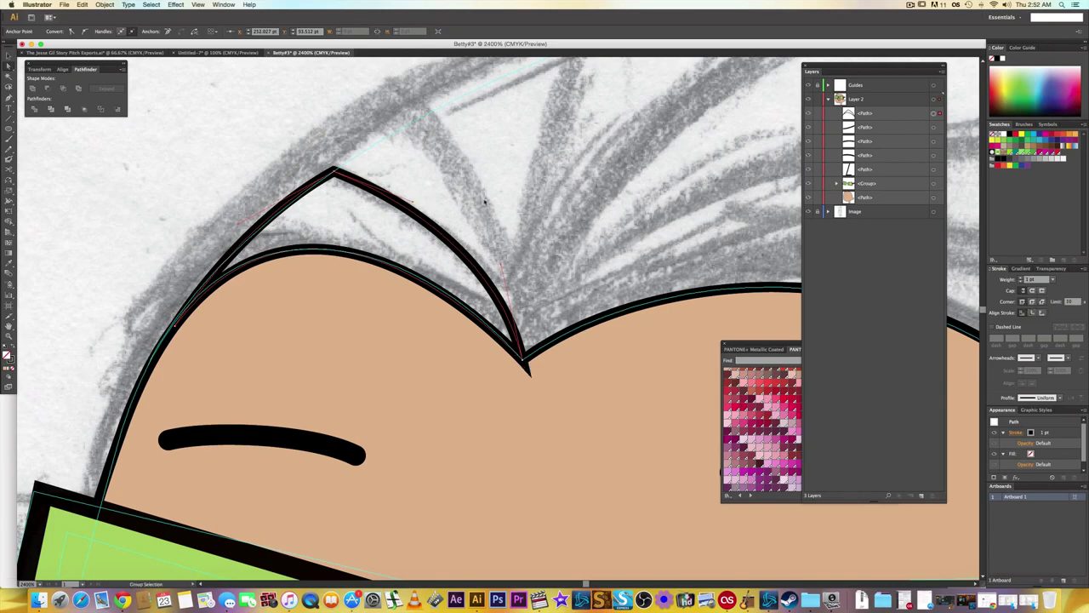
pyautogui.scroll(-1, 485, 201)
pyautogui.hscroll(2, 961, 241)
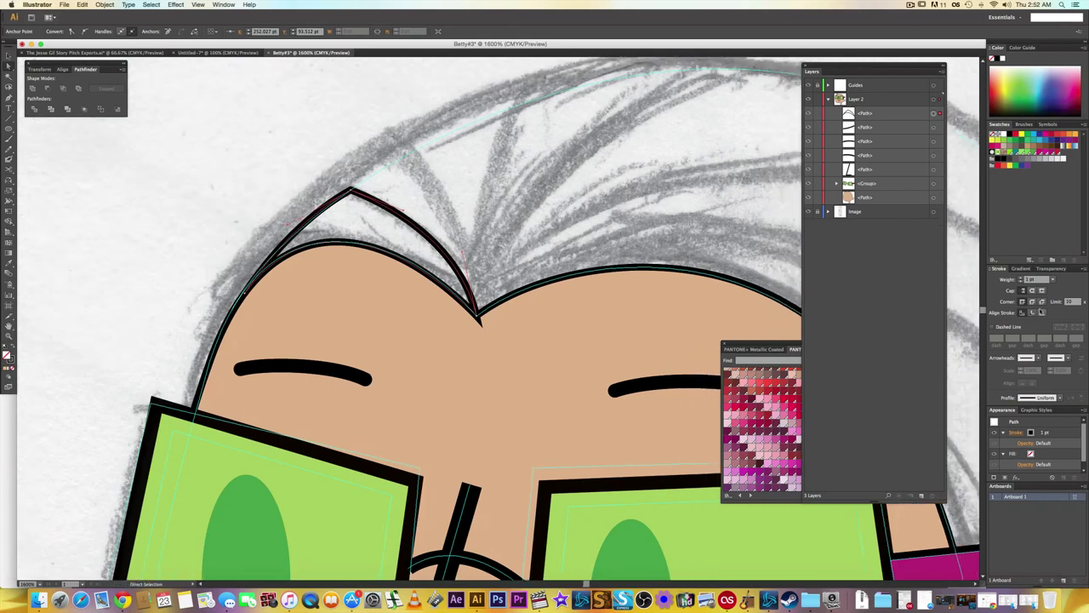
pyautogui.click(1041, 303)
pyautogui.click(544, 219)
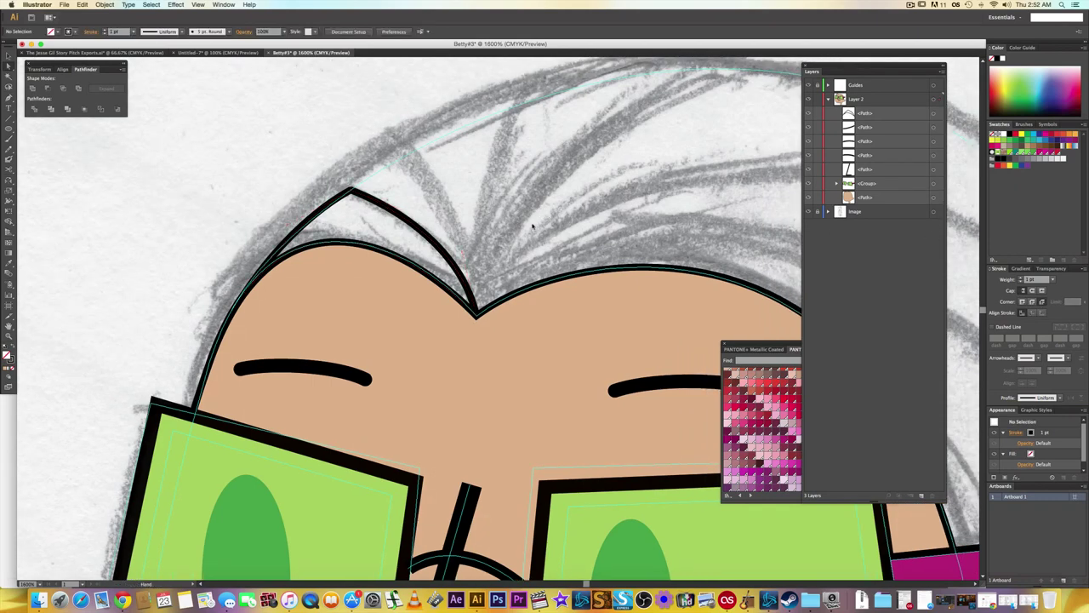
# - Draw a second tuft's outer edge along the head guide, from the first tuft's tip to the adjacent sketched strand
pyautogui.moveTo(543, 220); pyautogui.dragTo(514, 234)
pyautogui.press('r')
pyautogui.press('p')
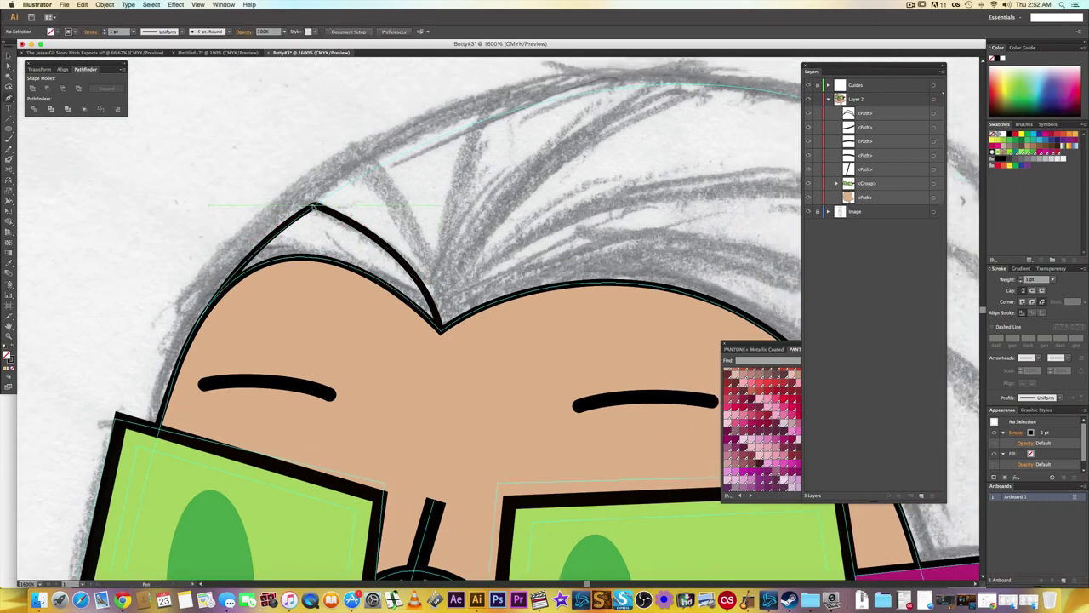
pyautogui.click(330, 182)
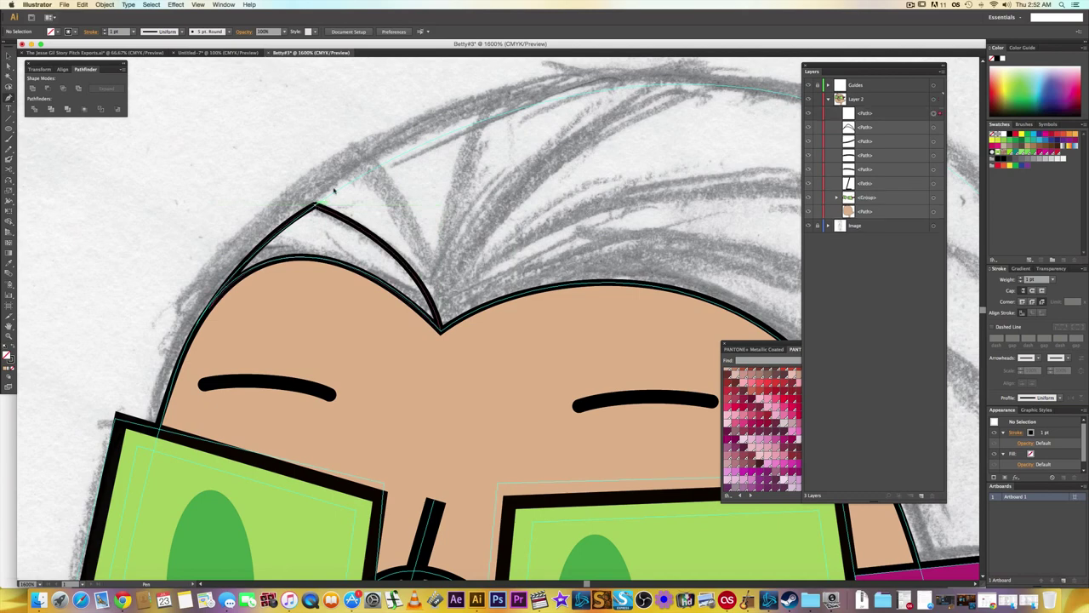
pyautogui.click(378, 170)
pyautogui.moveTo(397, 160); pyautogui.dragTo(389, 164)
pyautogui.press('super+z')
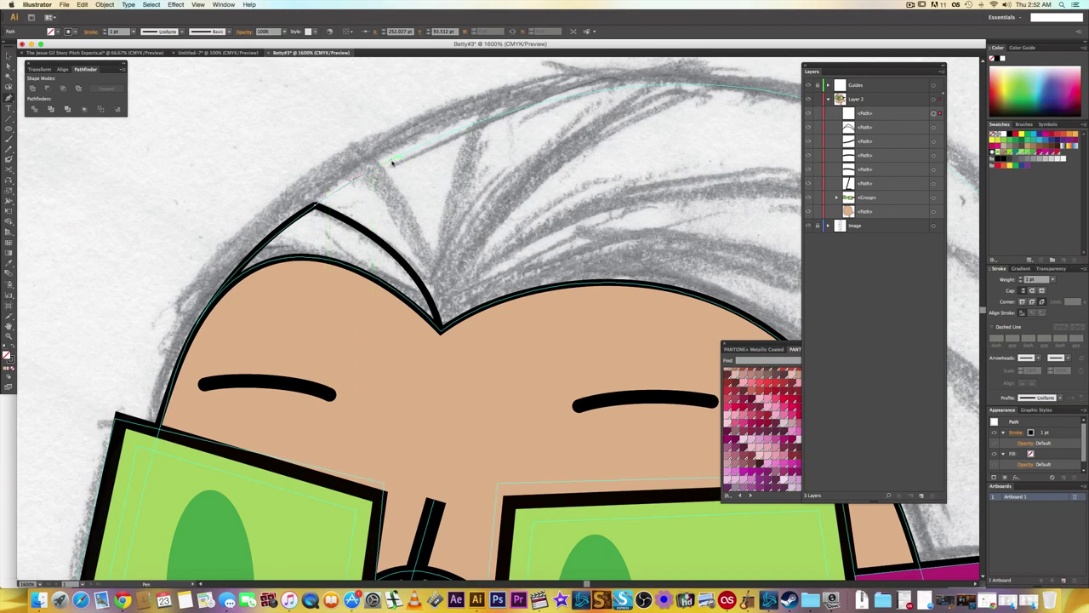
pyautogui.click(373, 170)
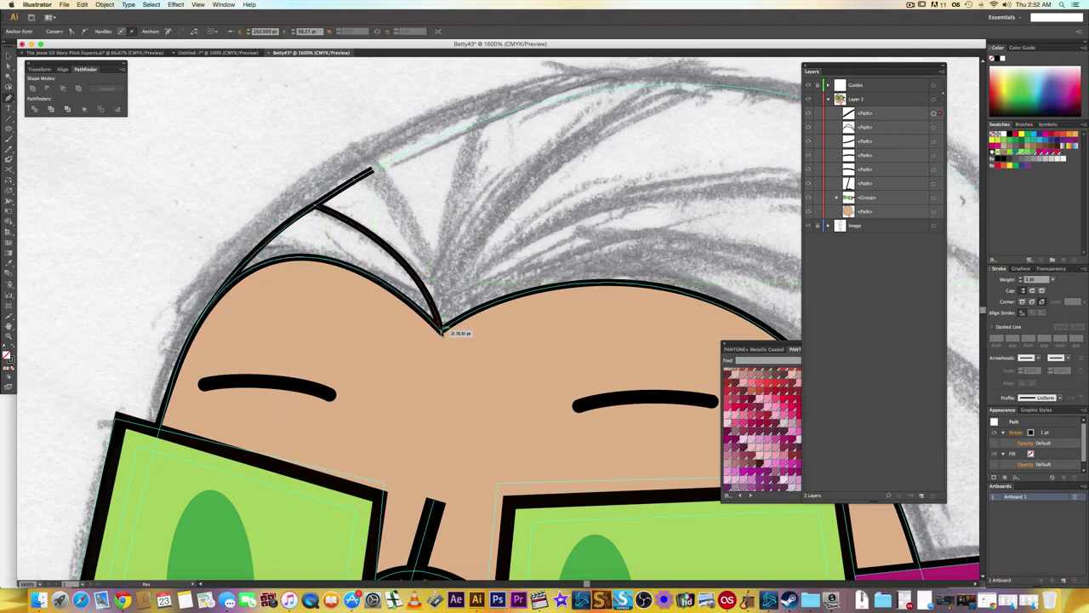
# - Curve the second tuft down to the hairline peak, close it back at the first tuft's tip, and deselect it
pyautogui.click(440, 329)
pyautogui.moveTo(440, 332); pyautogui.dragTo(449, 437)
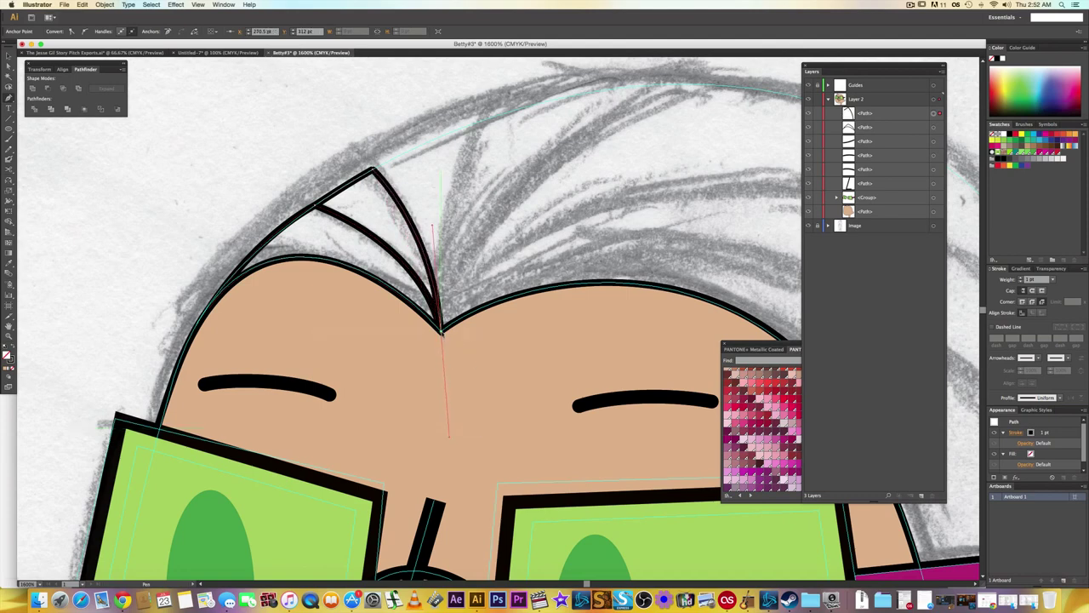
pyautogui.click(441, 332)
pyautogui.moveTo(318, 205); pyautogui.dragTo(203, 165)
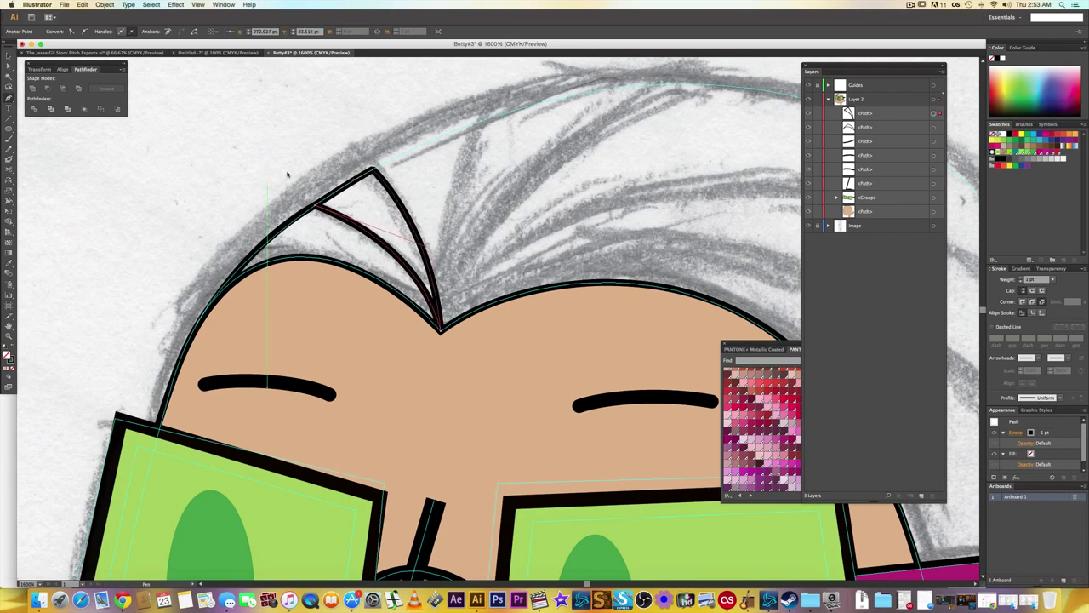
pyautogui.press('a')
pyautogui.click(295, 168)
# - Draw a closed third tuft from the second tuft's tip along the head guide, down to the hairline peak and back
pyautogui.moveTo(611, 247); pyautogui.dragTo(540, 246)
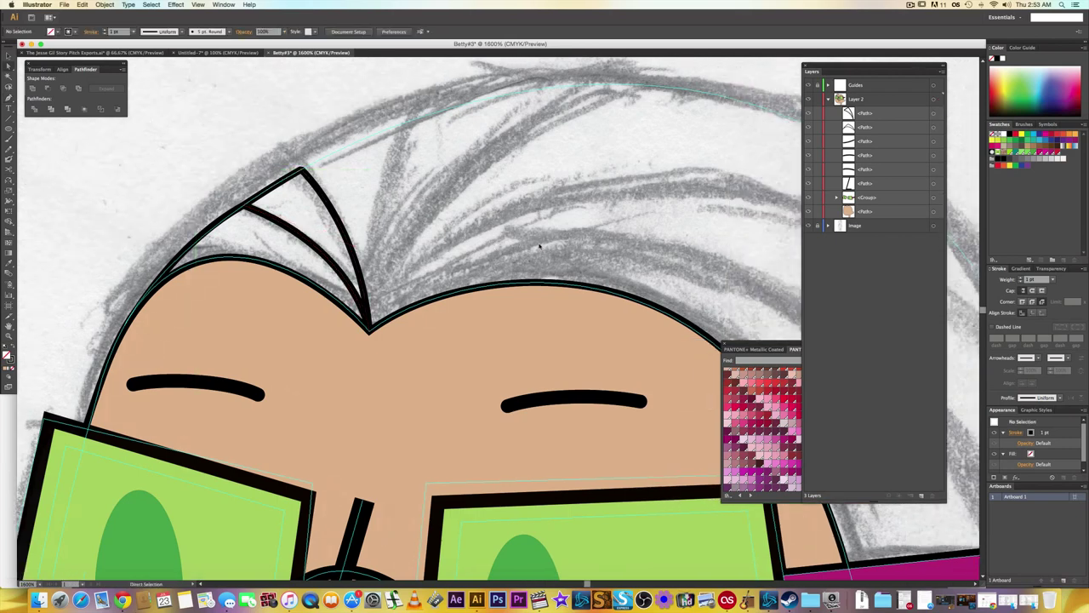
pyautogui.press('p')
pyautogui.moveTo(304, 170); pyautogui.dragTo(410, 124)
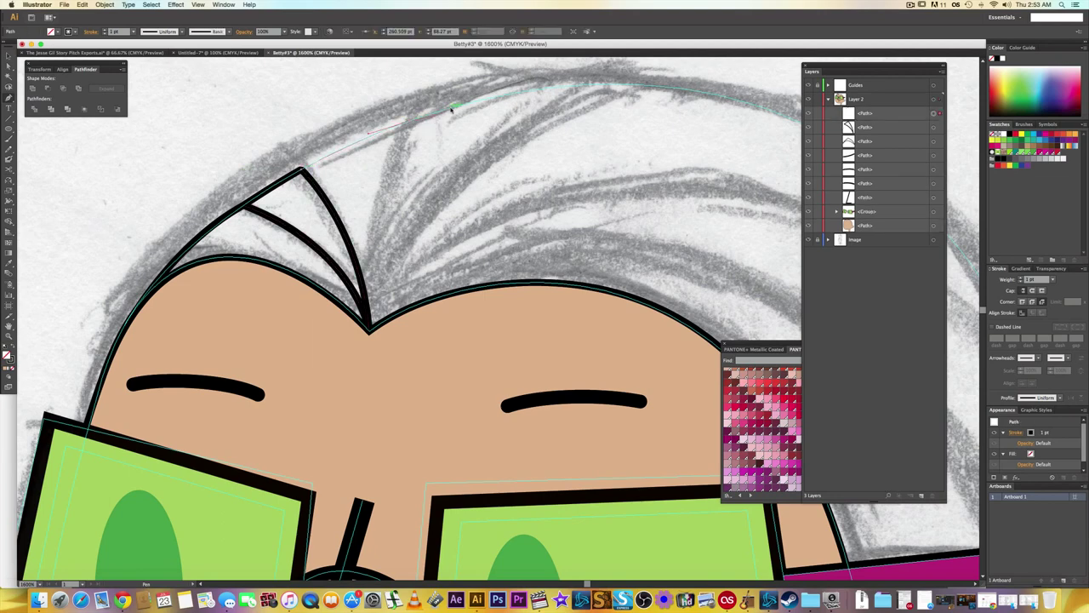
pyautogui.click(410, 122)
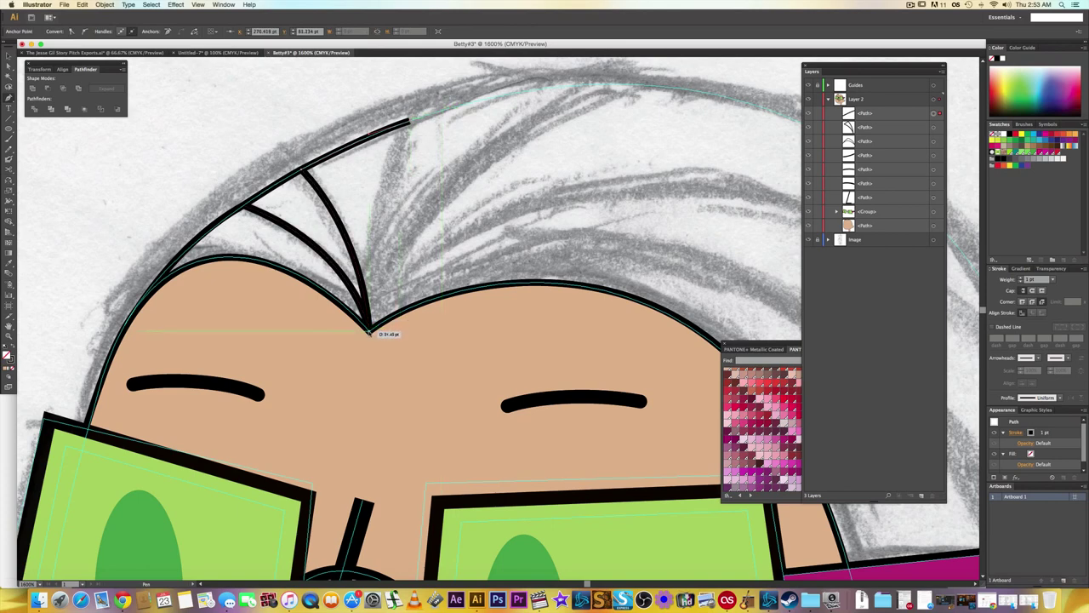
pyautogui.moveTo(368, 332)
pyautogui.mouseDown()
pyautogui.moveTo(380, 462)
pyautogui.moveTo(372, 447)
pyautogui.mouseUp()
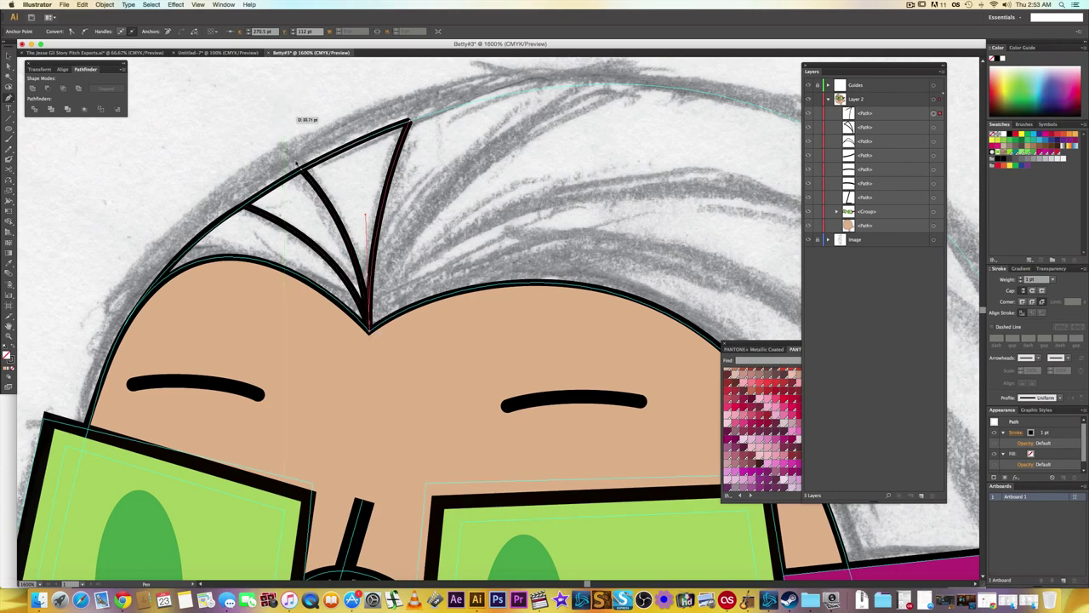
pyautogui.moveTo(304, 170); pyautogui.dragTo(235, 96)
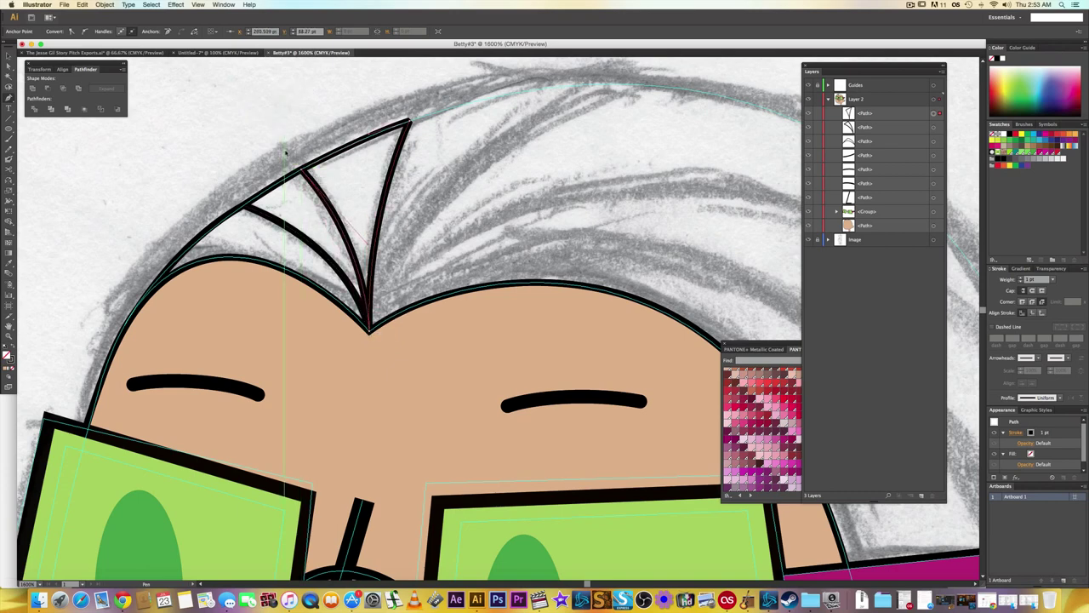
pyautogui.press('a')
pyautogui.click(356, 182)
# - Draw a curved strand from the hairline peak up to the crown of the head guide, ending in a corner point
pyautogui.moveTo(468, 179); pyautogui.dragTo(392, 186)
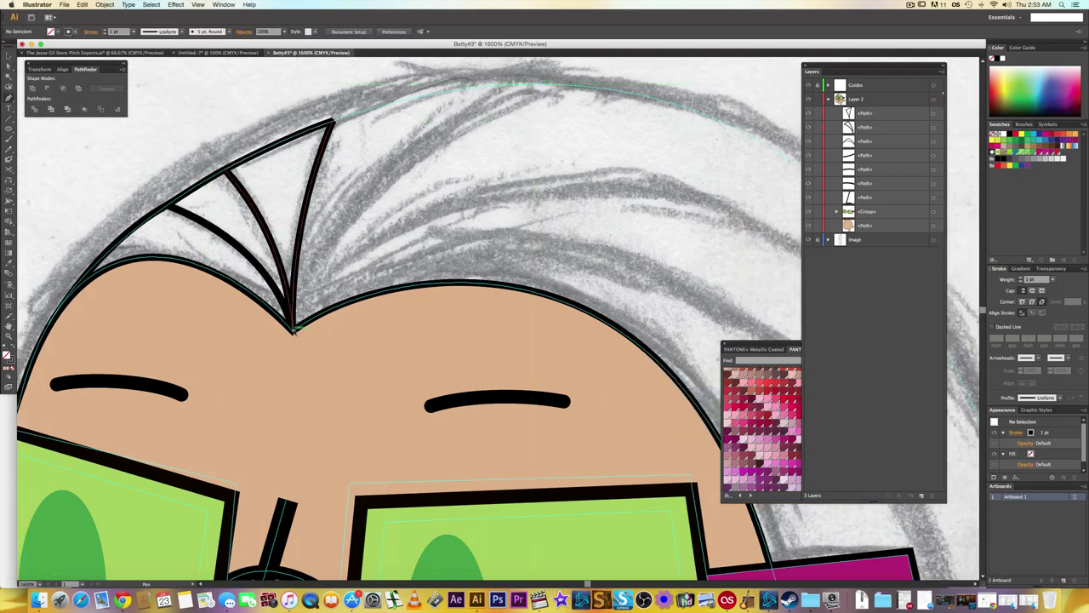
pyautogui.click(293, 333)
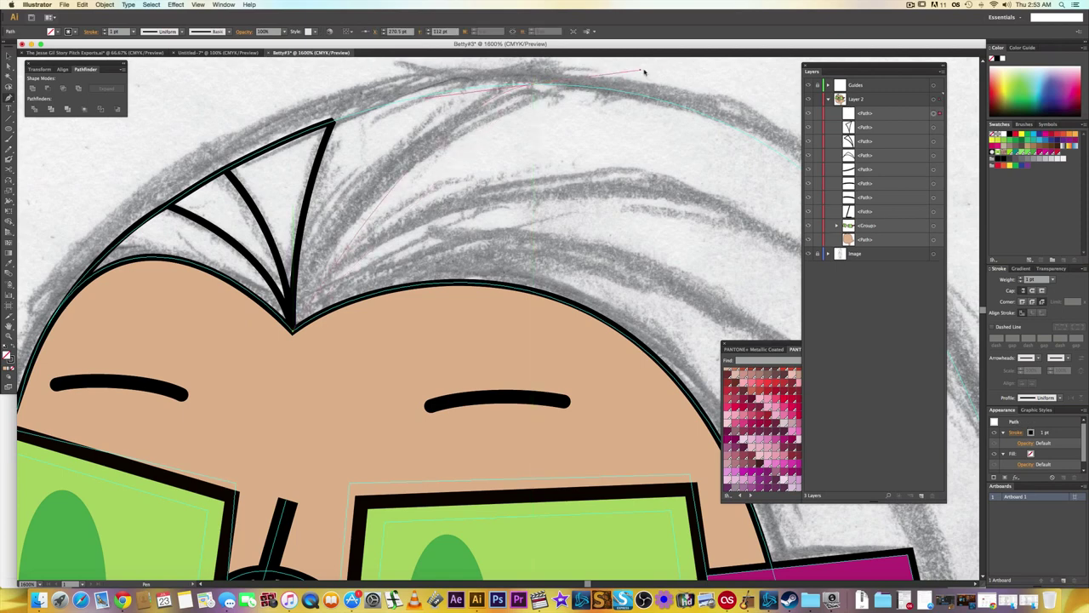
pyautogui.scroll(3, 644, 76)
pyautogui.moveTo(670, 109)
pyautogui.mouseDown()
pyautogui.moveTo(687, 153)
pyautogui.moveTo(749, 136)
pyautogui.moveTo(762, 109)
pyautogui.moveTo(745, 106)
pyautogui.mouseUp()
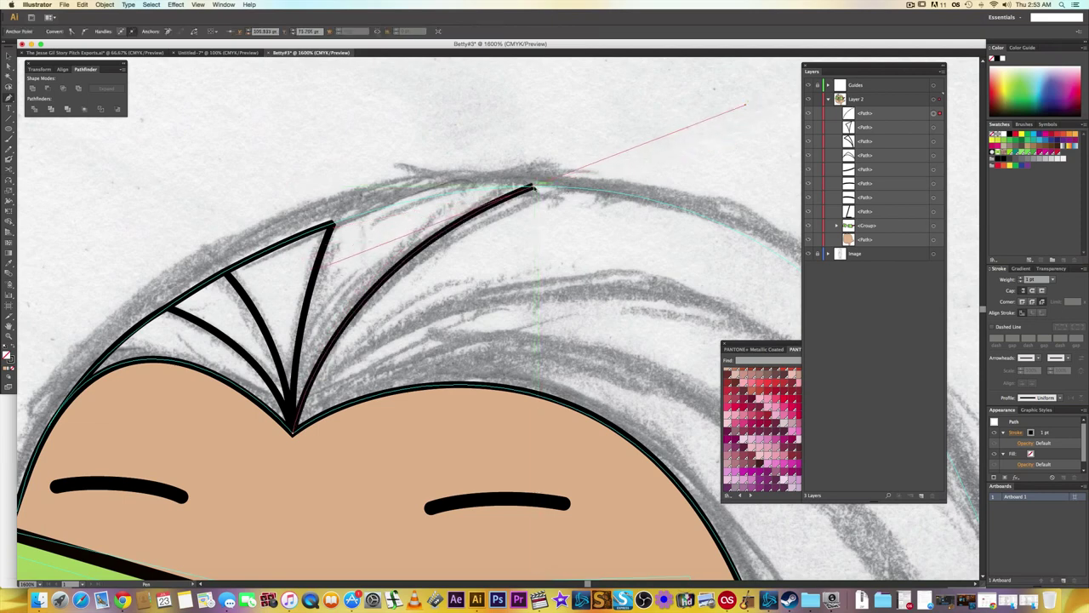
pyautogui.click(534, 187)
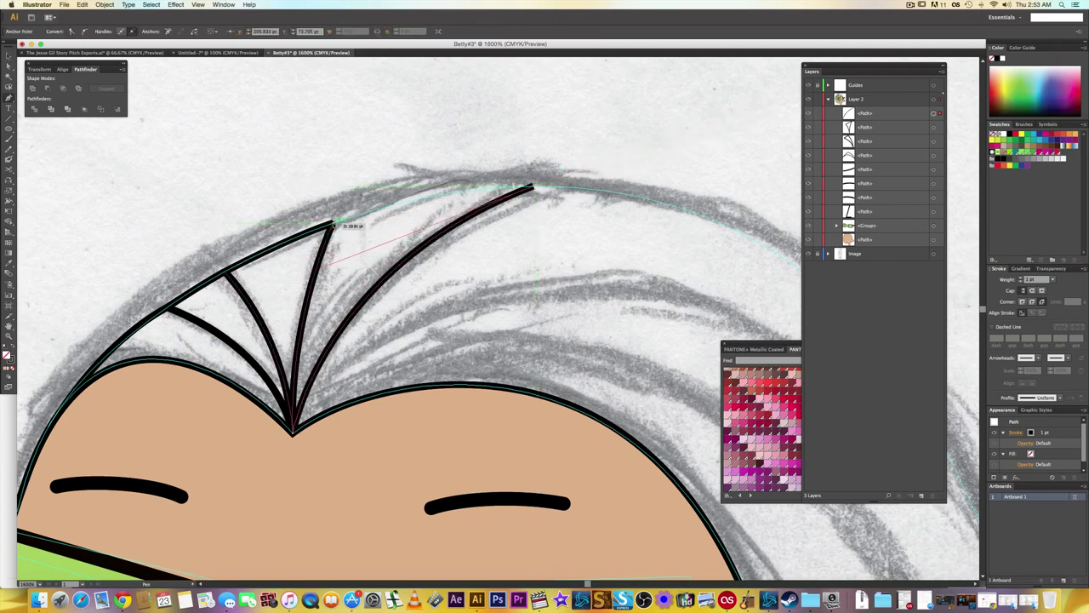
# - Continue the crown strand along the head guide to the third tuft's tip and close the shape at the hairline peak
pyautogui.click(332, 225)
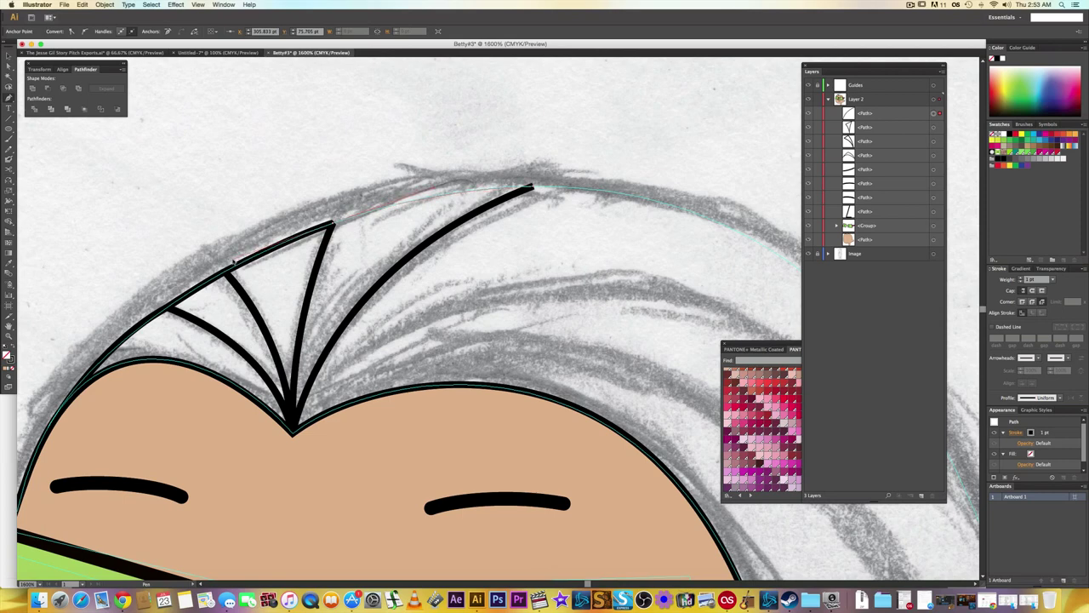
pyautogui.moveTo(234, 262); pyautogui.dragTo(234, 262)
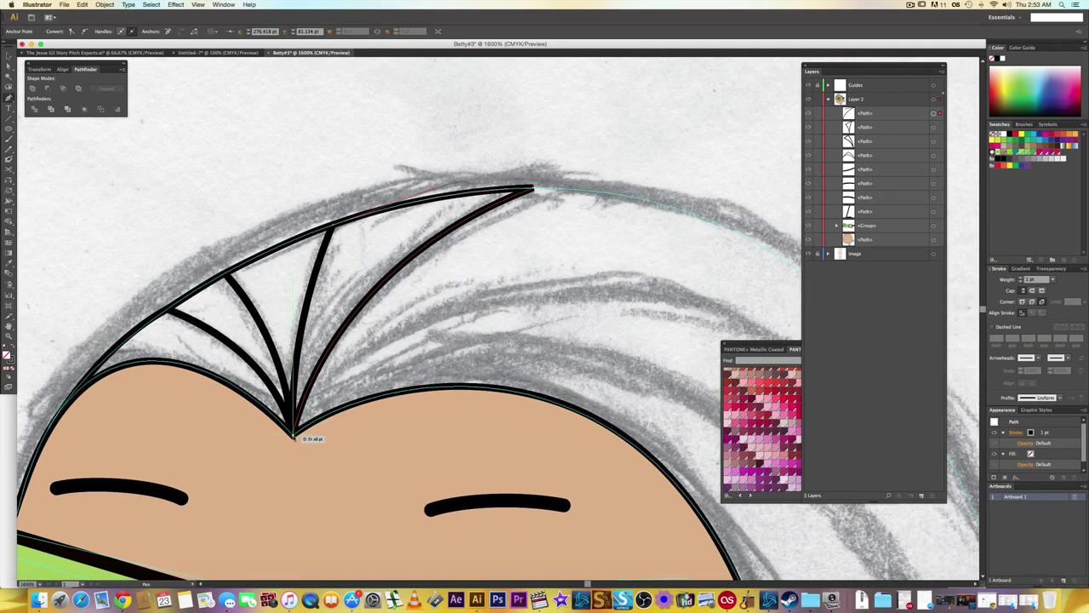
pyautogui.moveTo(294, 436); pyautogui.dragTo(299, 496)
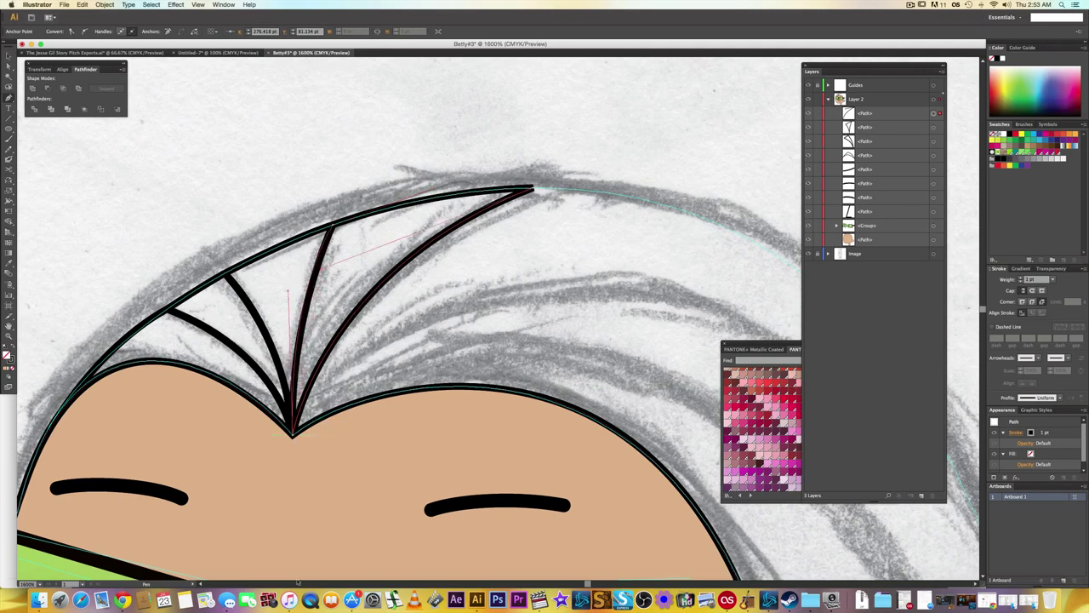
pyautogui.scroll(-3, 293, 565)
pyautogui.moveTo(293, 565); pyautogui.dragTo(289, 522)
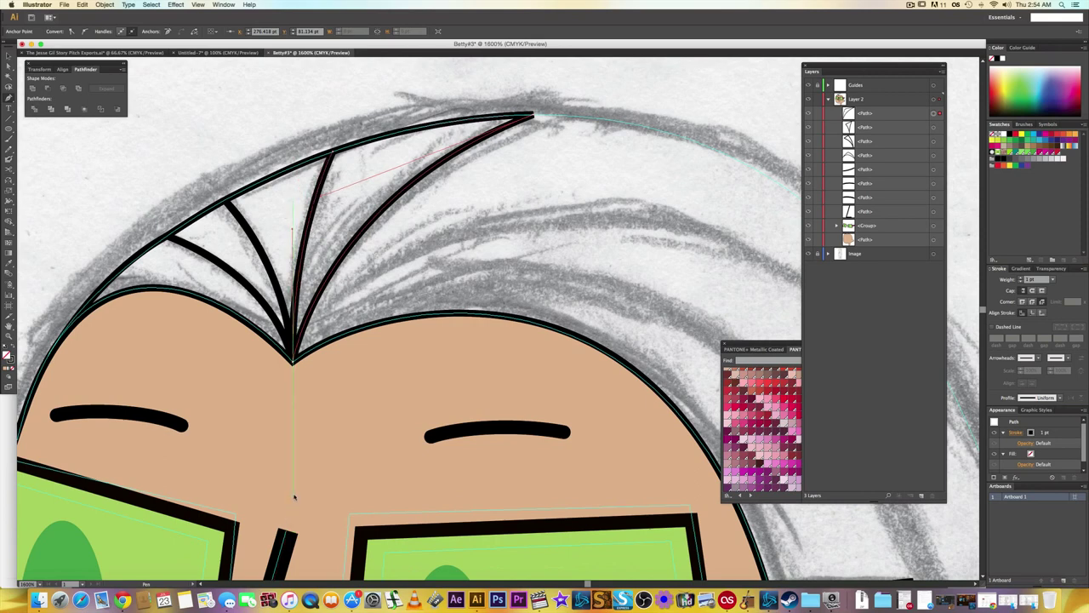
pyautogui.scroll(-2, 292, 499)
pyautogui.press('a')
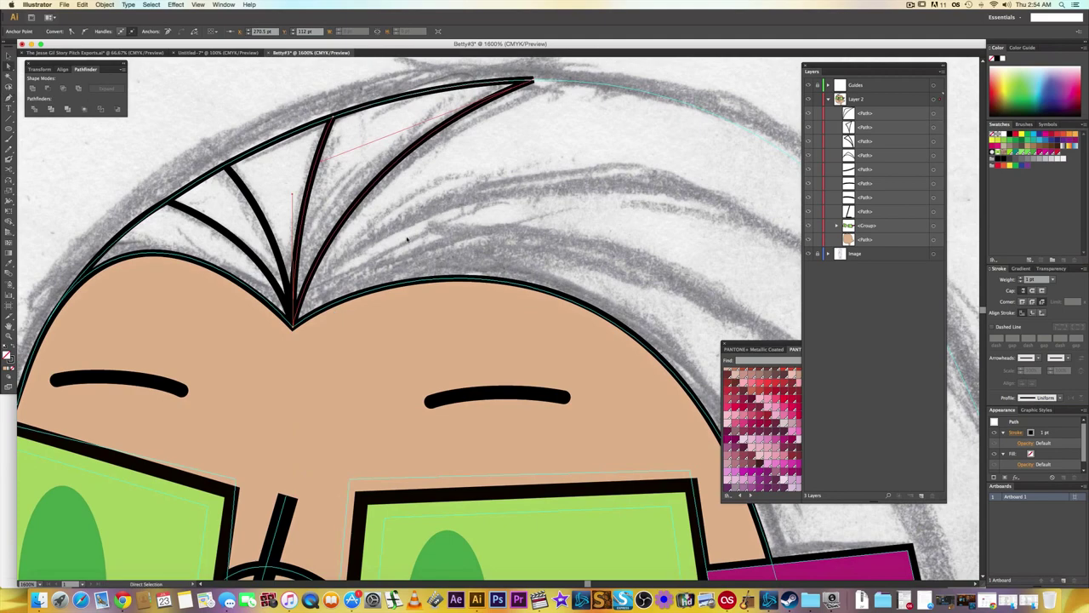
pyautogui.click(377, 260)
# - Draw a long arched strand from the hairline peak over the forehead to the head guide above the glasses' temple arm
pyautogui.hscroll(5, 377, 261)
pyautogui.scroll(-1, 377, 260)
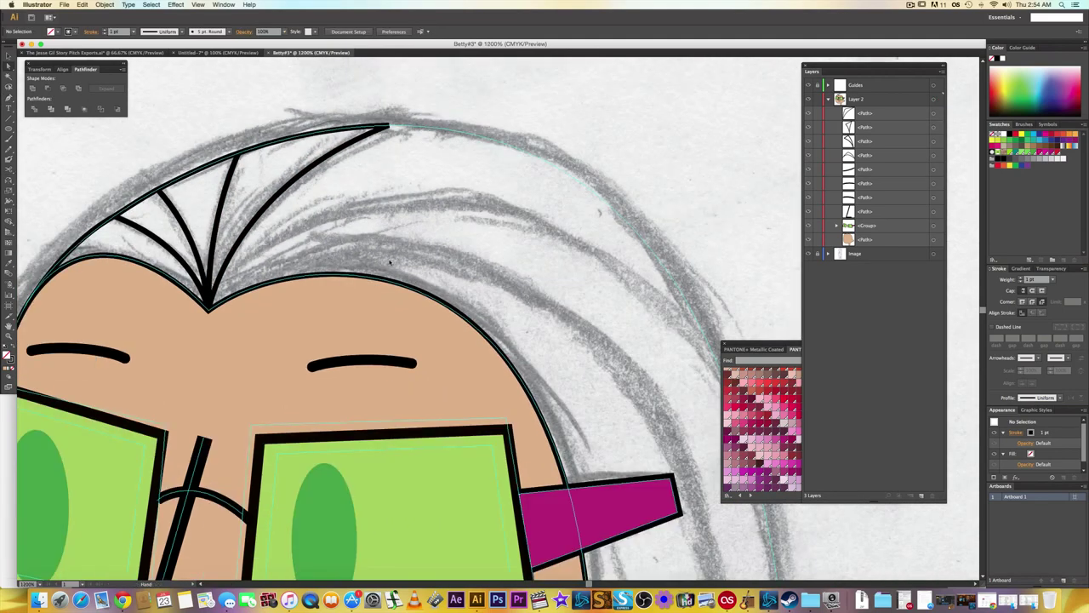
pyautogui.hscroll(2, 390, 262)
pyautogui.press('p')
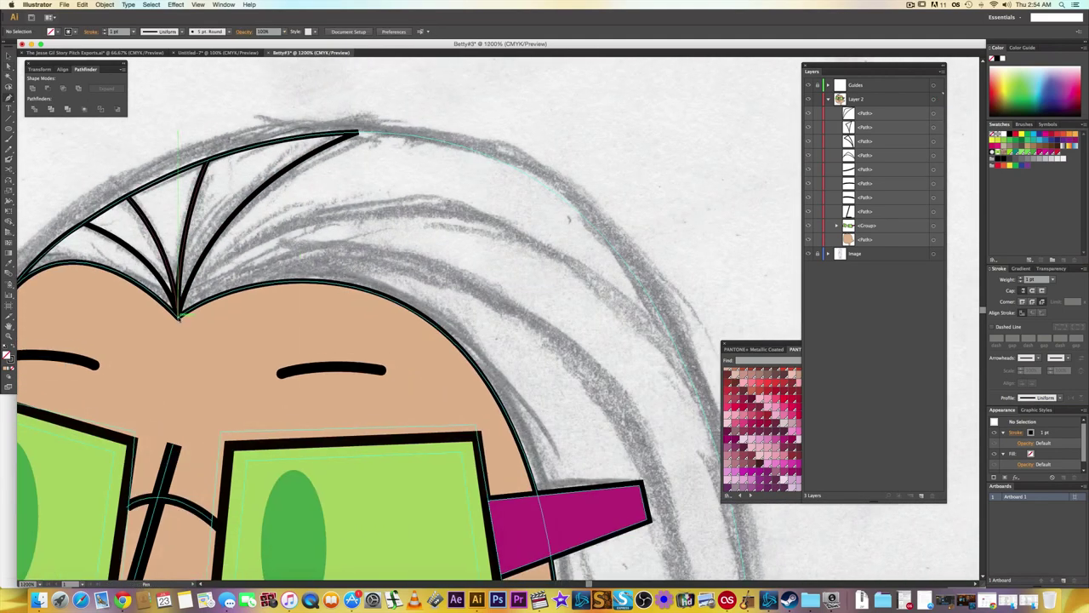
pyautogui.click(213, 273)
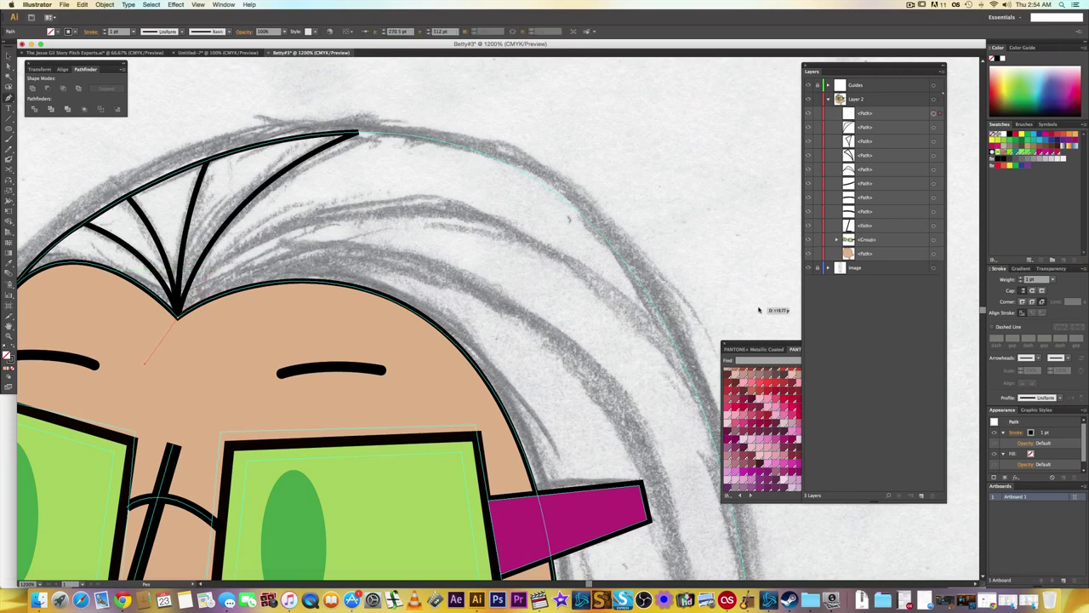
pyautogui.hscroll(2, 644, 268)
pyautogui.scroll(-1, 644, 268)
pyautogui.moveTo(655, 339)
pyautogui.mouseDown()
pyautogui.moveTo(843, 374)
pyautogui.moveTo(831, 541)
pyautogui.moveTo(863, 586)
pyautogui.moveTo(880, 557)
pyautogui.moveTo(899, 583)
pyautogui.moveTo(900, 551)
pyautogui.moveTo(916, 541)
pyautogui.mouseUp()
pyautogui.scroll(-2, 900, 552)
pyautogui.scroll(4, 699, 353)
pyautogui.hscroll(-2, 700, 353)
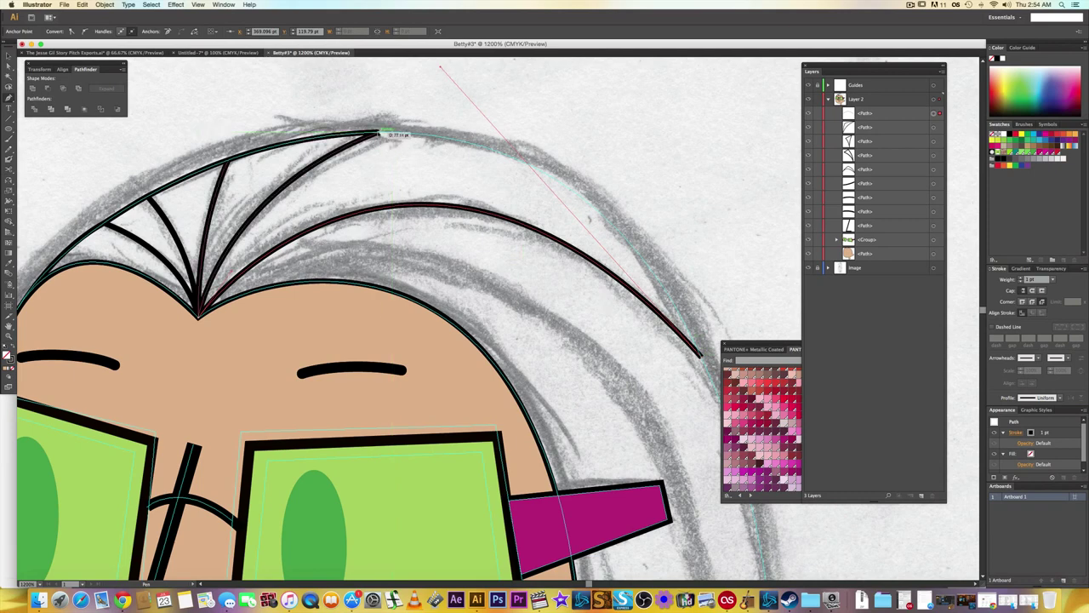
# - Trace the long strand's outer edge along the head guide to the crown and close the path at the hairline peak
pyautogui.moveTo(379, 133); pyautogui.dragTo(140, 137)
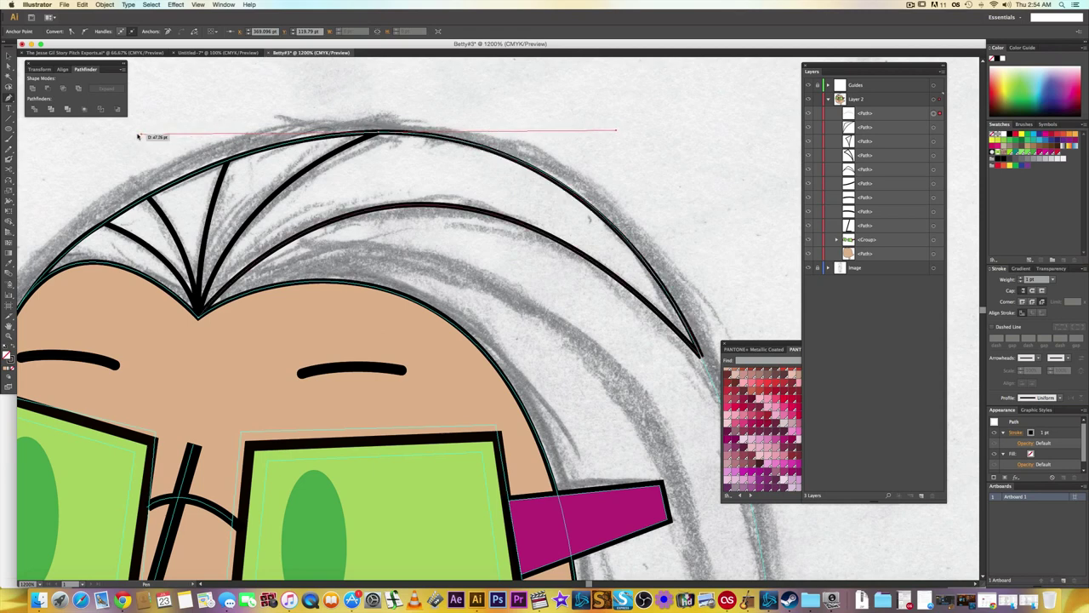
pyautogui.click(378, 133)
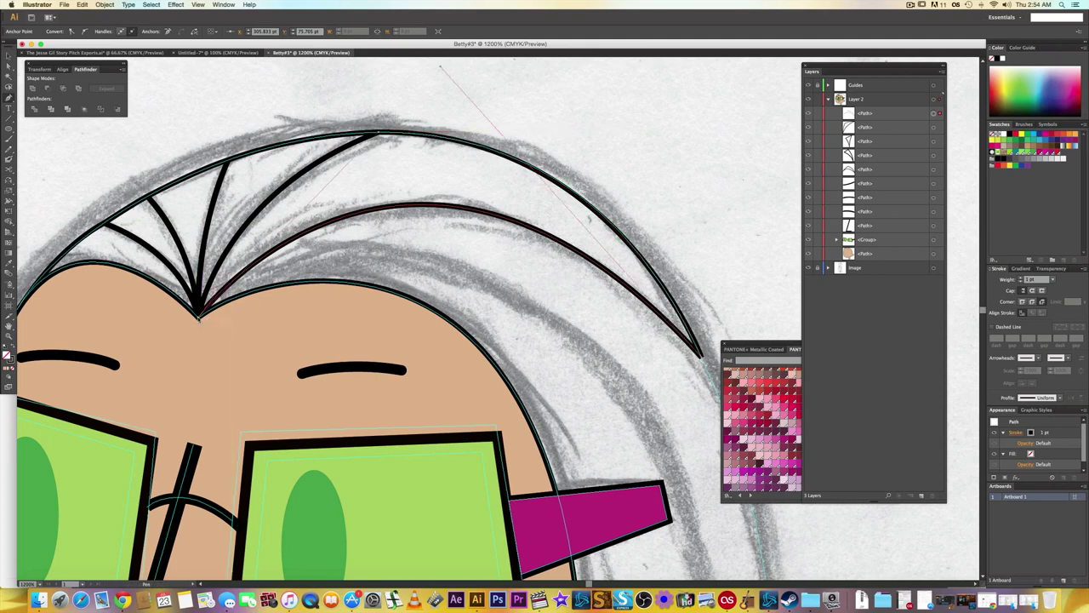
pyautogui.moveTo(198, 319)
pyautogui.mouseDown()
pyautogui.moveTo(188, 419)
pyautogui.moveTo(154, 466)
pyautogui.moveTo(165, 457)
pyautogui.mouseUp()
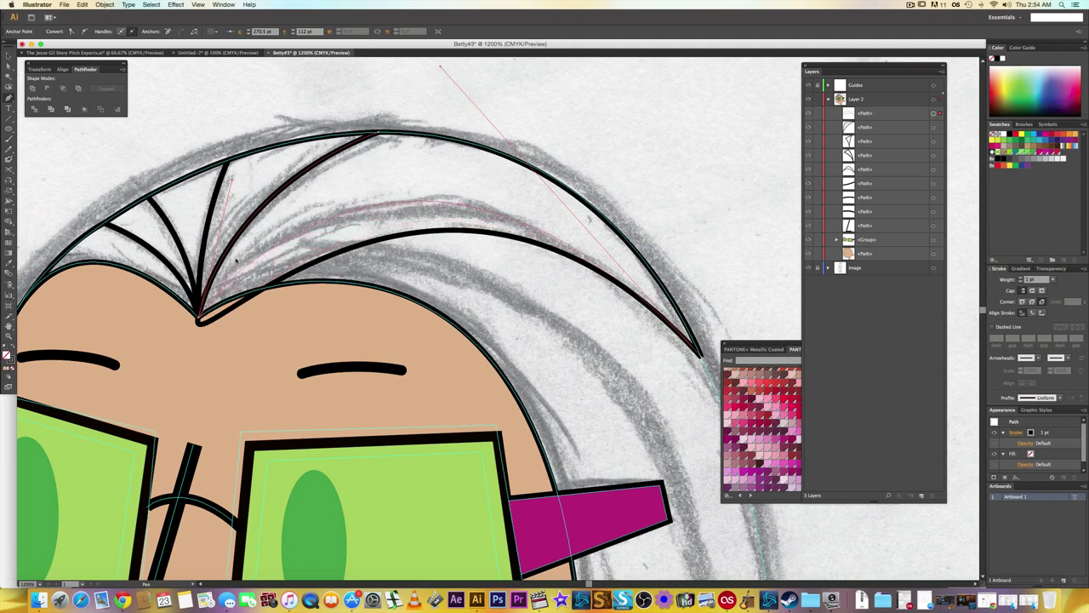
# - Reshape the long strand's lower curve with its handles to follow the sketched arch, and deselect the path
pyautogui.moveTo(236, 258); pyautogui.dragTo(237, 257)
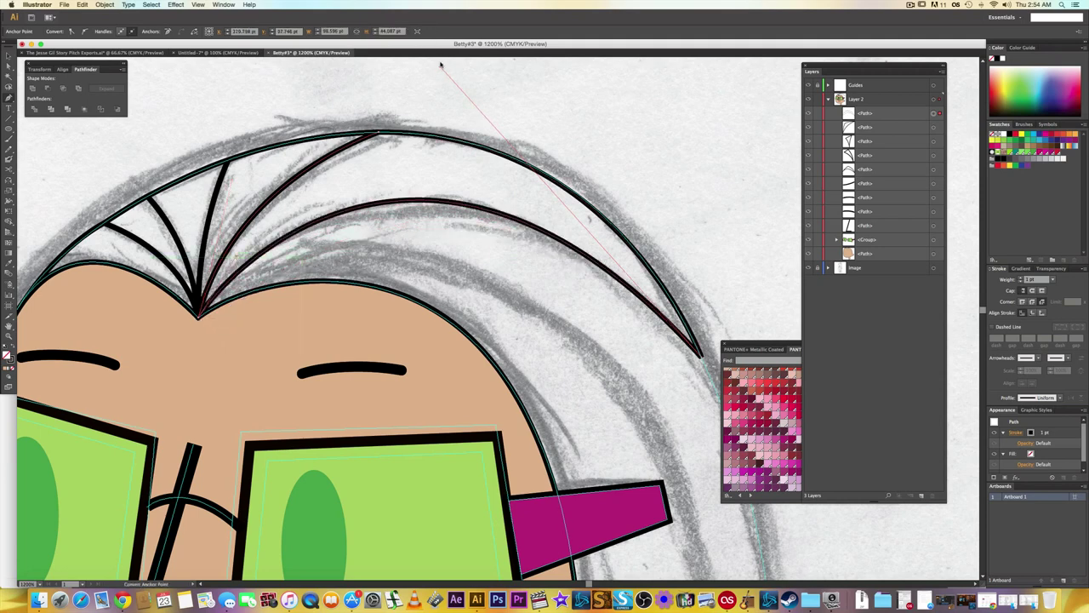
pyautogui.moveTo(439, 67); pyautogui.dragTo(440, 82)
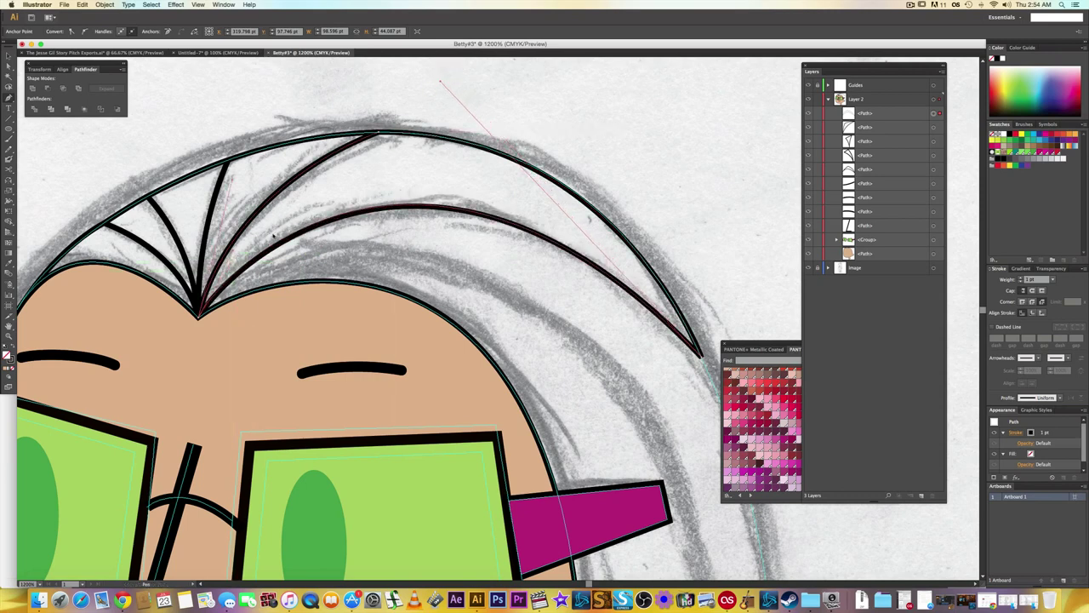
pyautogui.moveTo(439, 82); pyautogui.dragTo(453, 82)
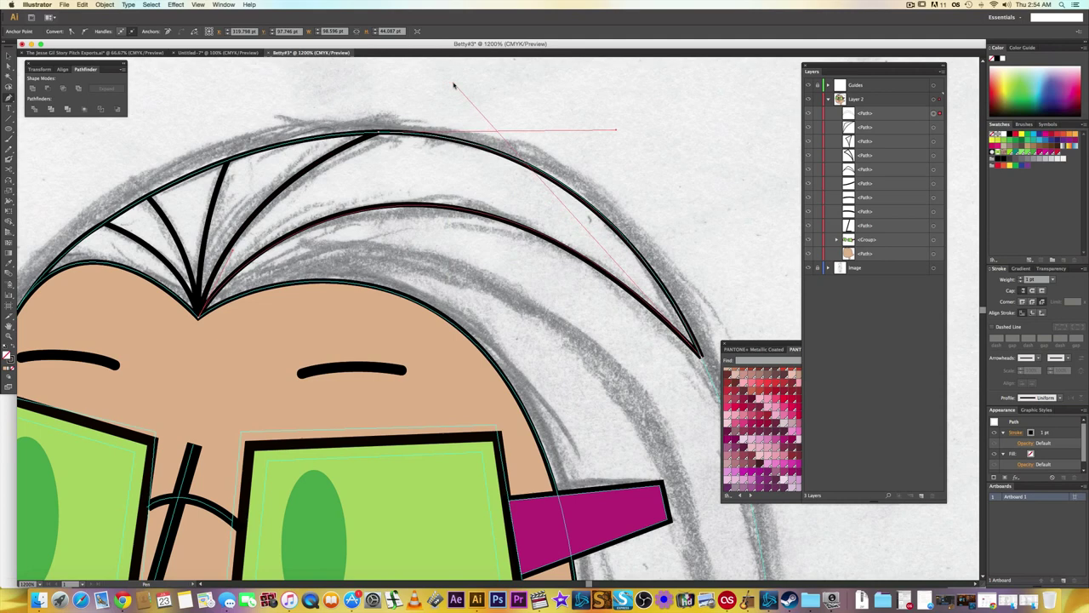
pyautogui.click(380, 175)
pyautogui.press('super+z')
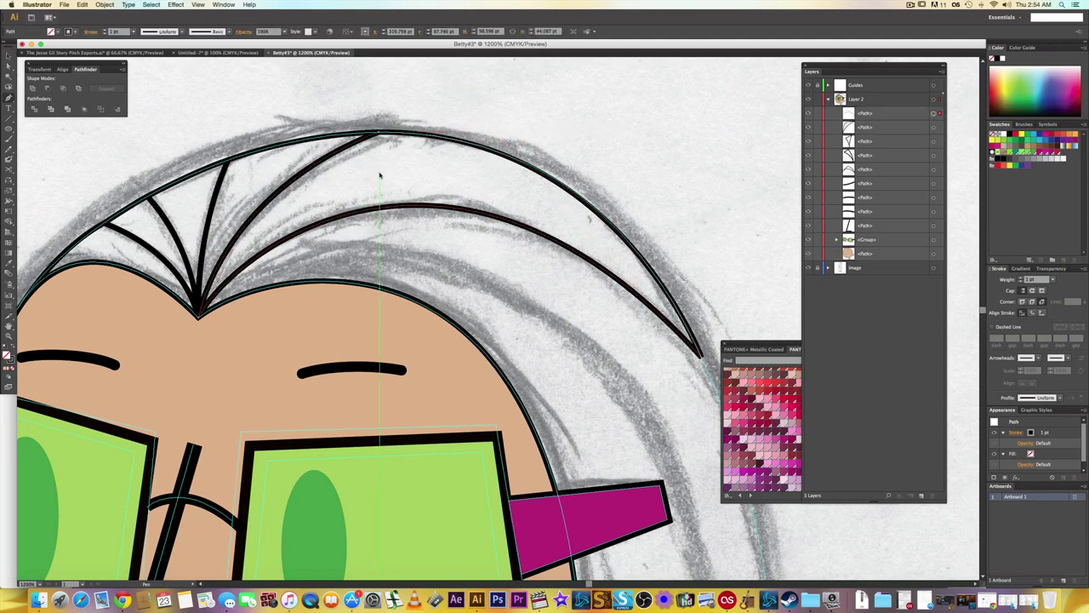
pyautogui.press('a')
pyautogui.click(380, 176)
# - Draw a long curved strand from the hairline peak, sweeping down behind the ear to the head guide's lower end at the shoulder
pyautogui.moveTo(502, 256); pyautogui.dragTo(371, 245)
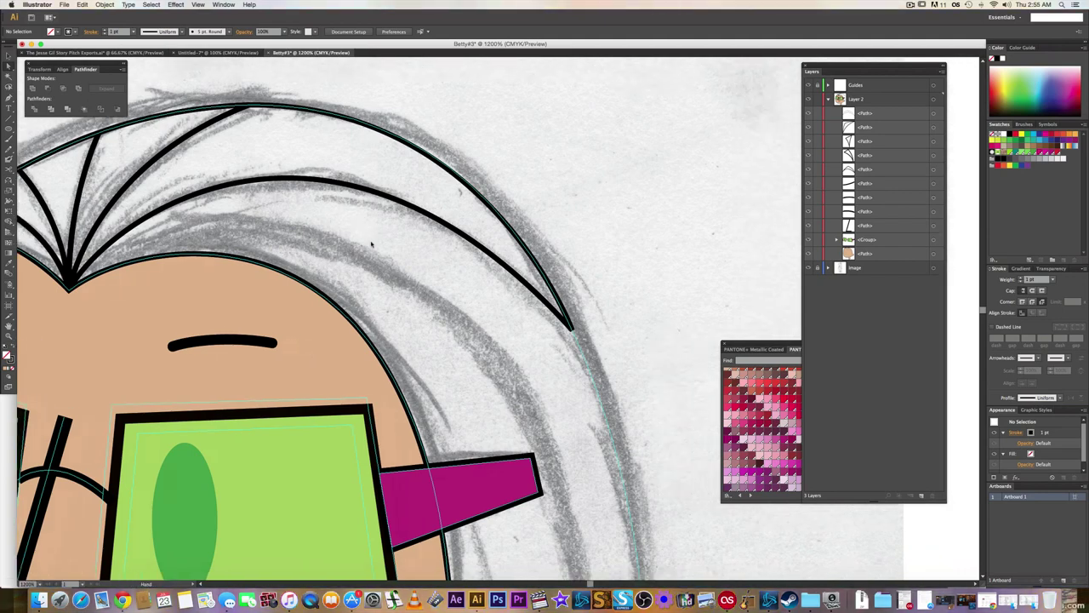
pyautogui.scroll(-1, 371, 248)
pyautogui.hscroll(2, 371, 248)
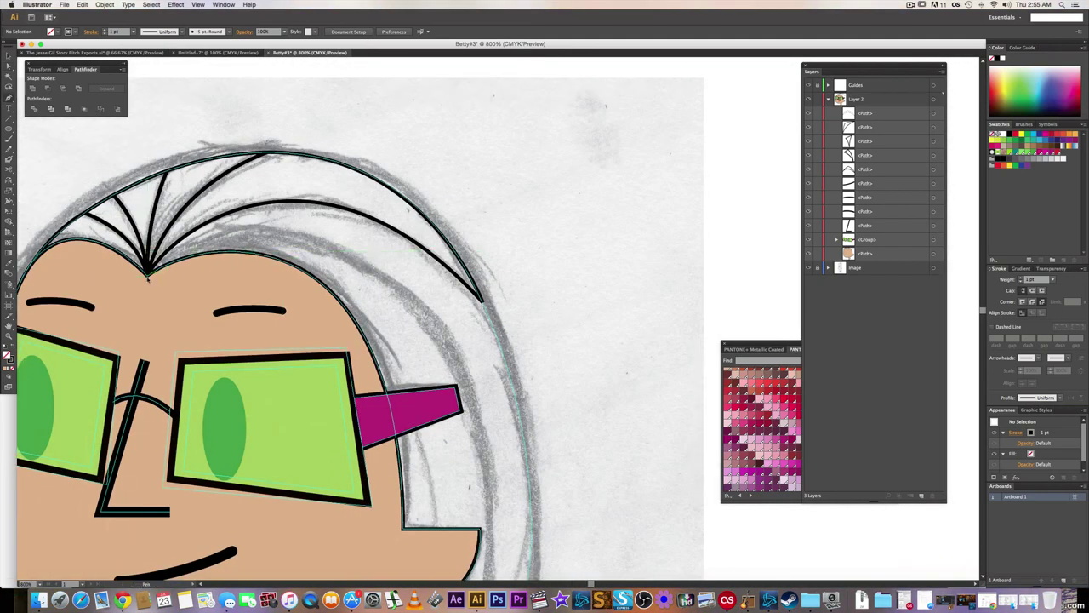
pyautogui.moveTo(148, 274); pyautogui.dragTo(183, 248)
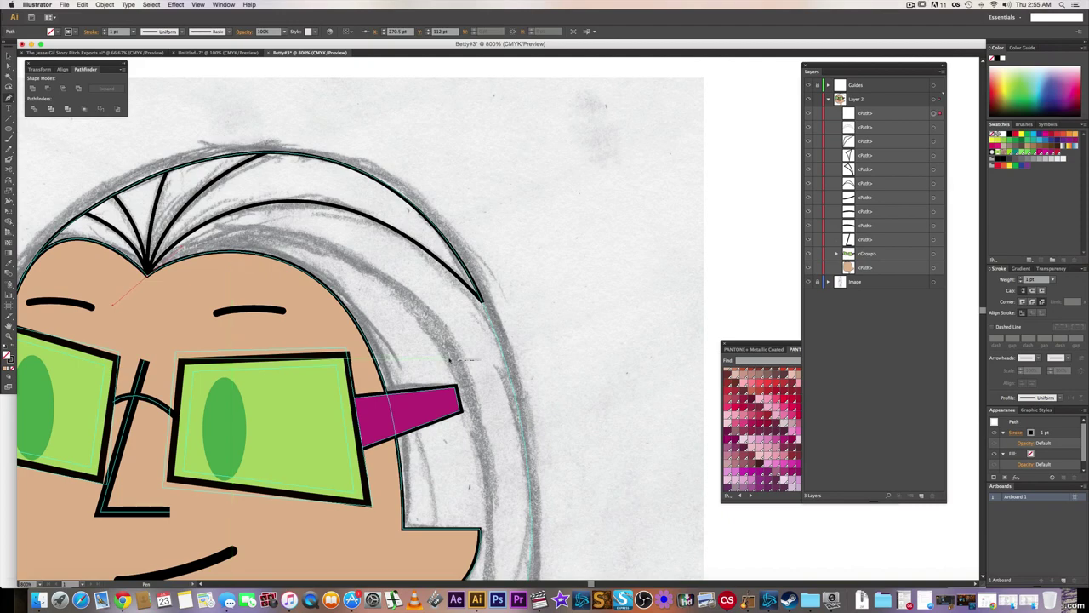
pyautogui.scroll(-2, 505, 401)
pyautogui.moveTo(505, 400); pyautogui.dragTo(516, 381)
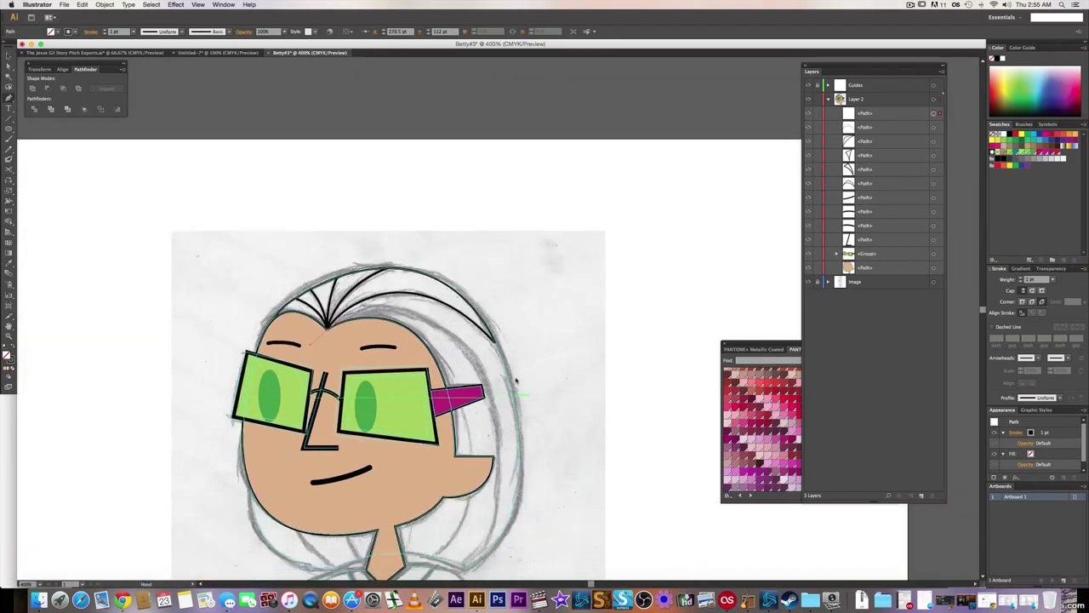
pyautogui.scroll(-3, 516, 381)
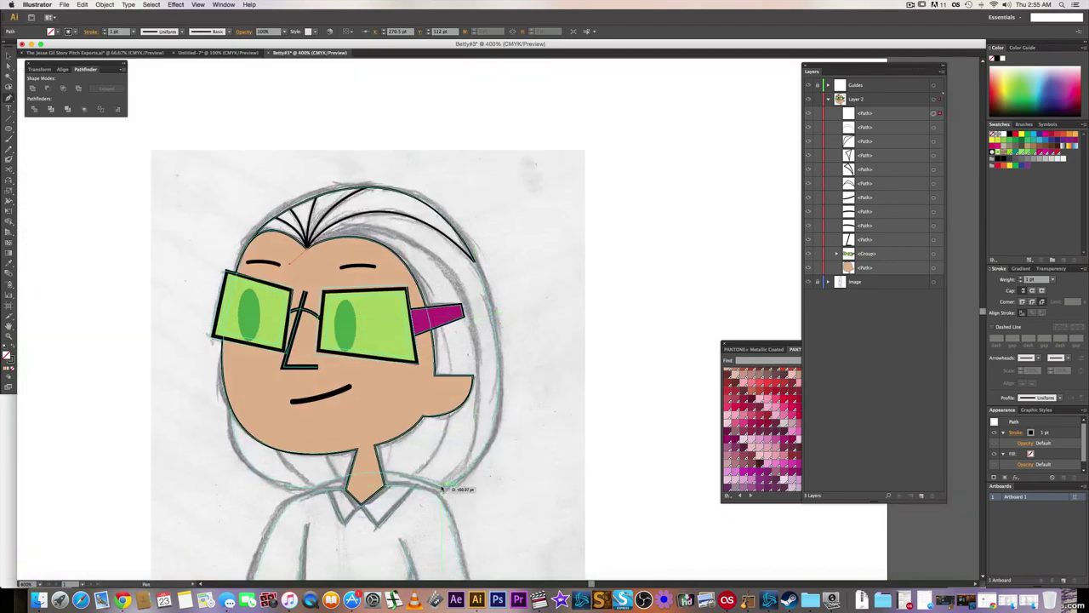
pyautogui.scroll(-5, 525, 510)
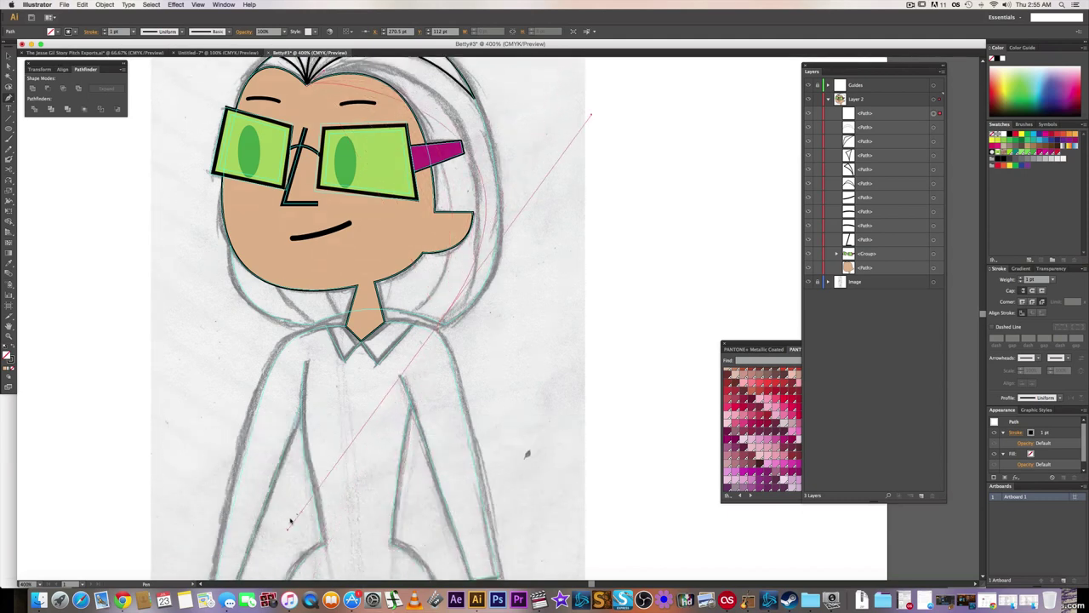
pyautogui.moveTo(297, 479); pyautogui.dragTo(299, 457)
pyautogui.scroll(3, 520, 380)
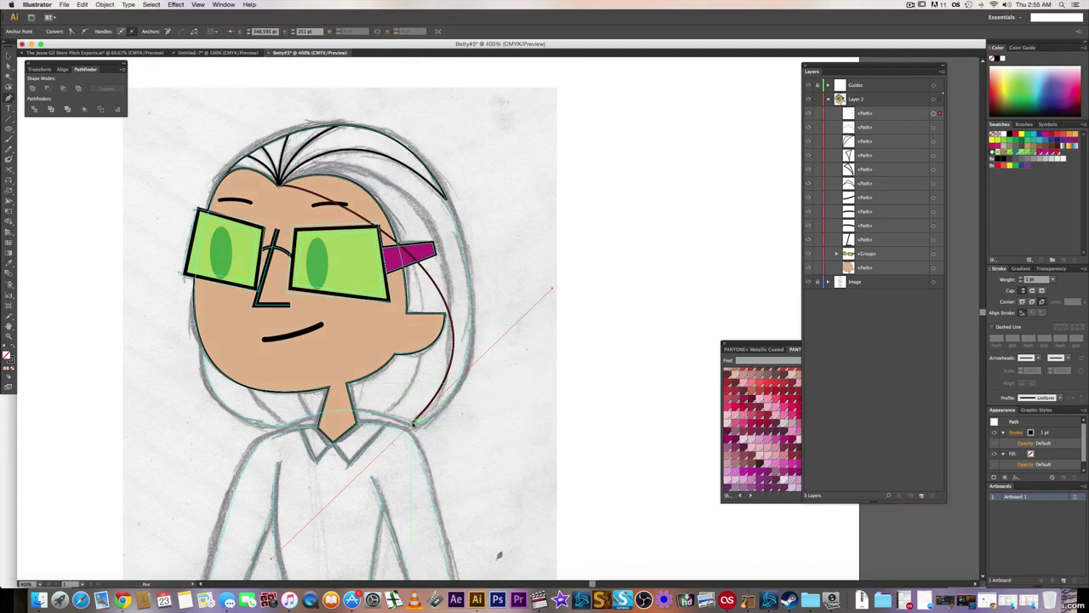
# - Trace the strand's outer edge up the head guide to the previous strand's tip and close it at the peak along that strand's lower curve
pyautogui.click(414, 423)
pyautogui.scroll(2, 511, 340)
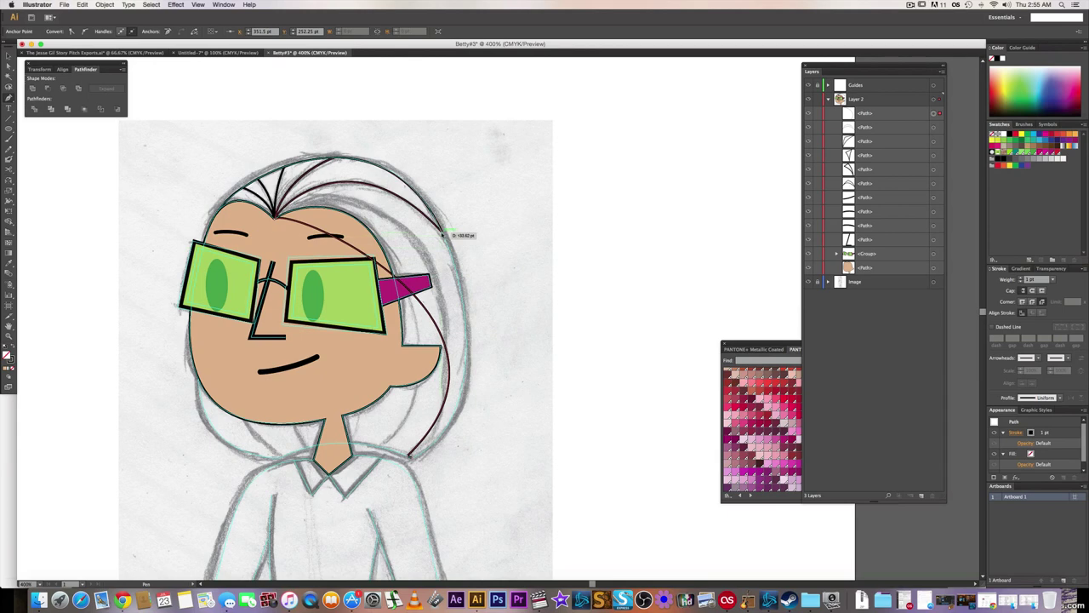
pyautogui.moveTo(443, 231); pyautogui.dragTo(376, 174)
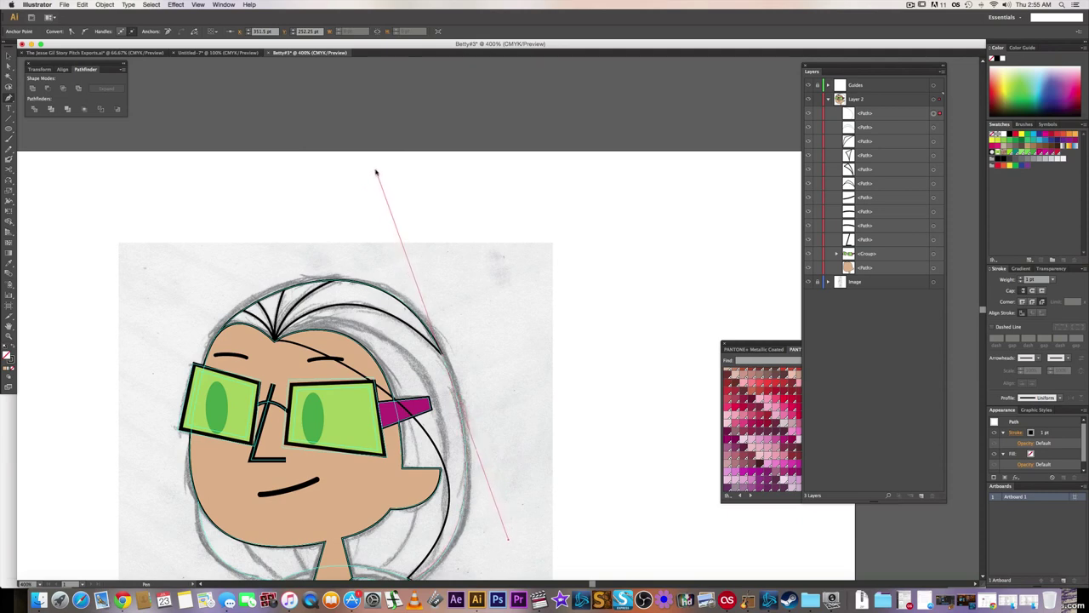
pyautogui.moveTo(376, 175); pyautogui.dragTo(376, 173)
pyautogui.scroll(1, 455, 366)
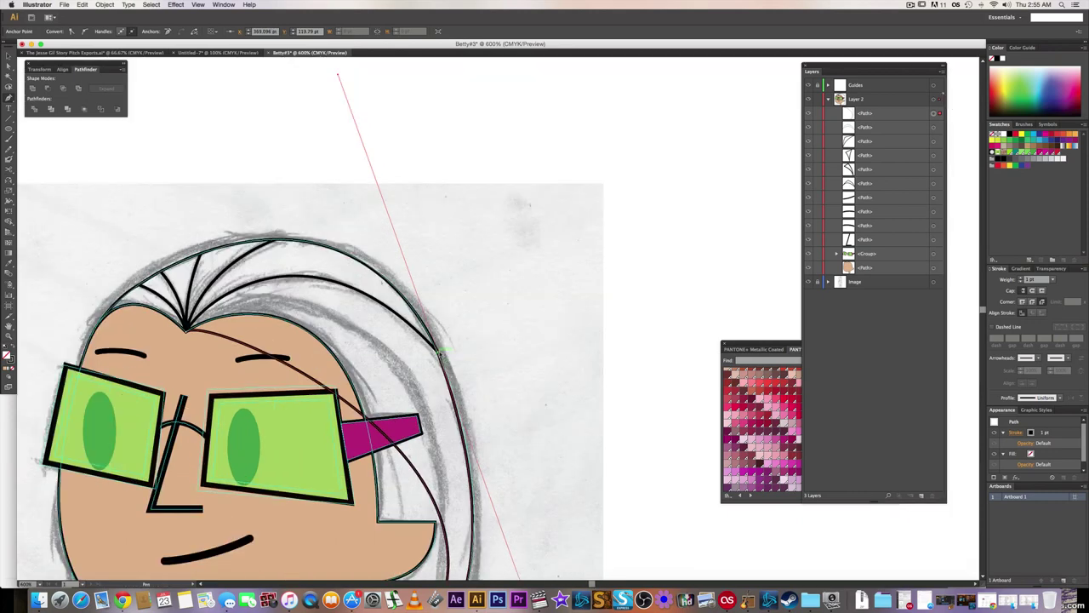
pyautogui.hscroll(-3, 441, 354)
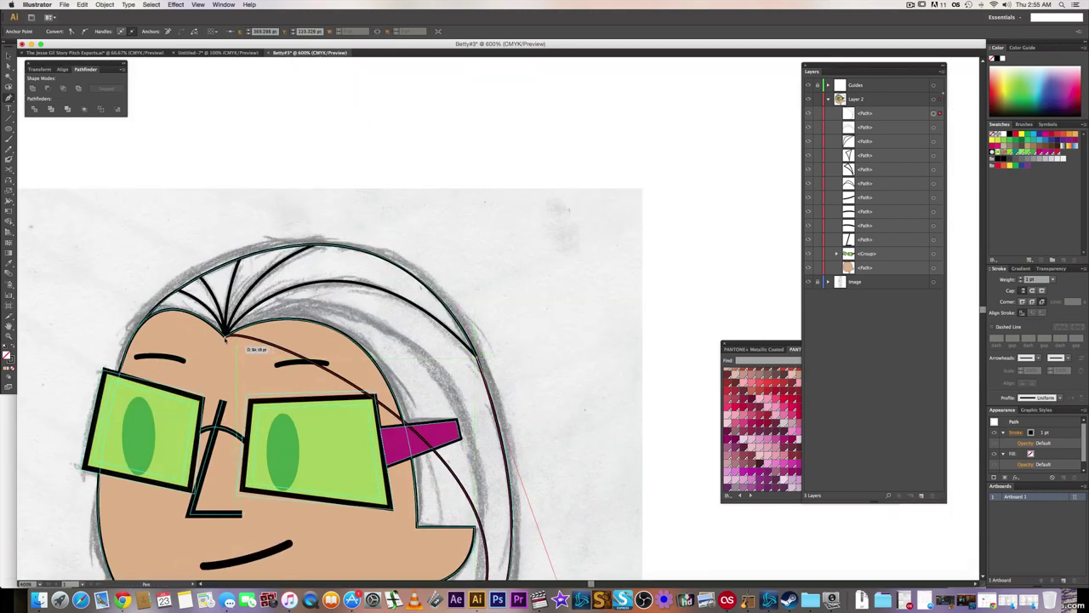
pyautogui.click(226, 339)
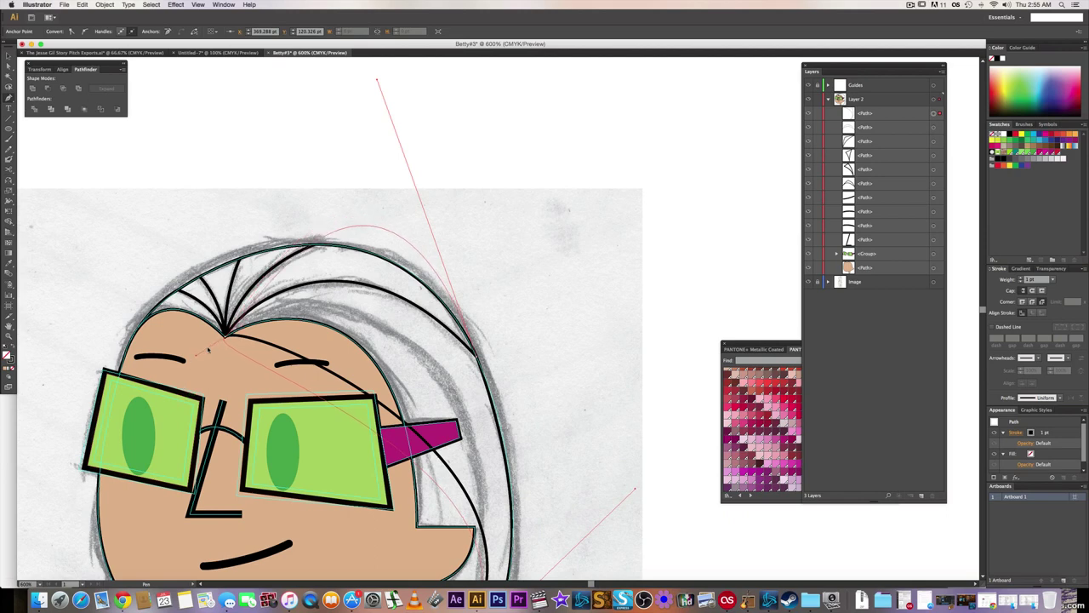
pyautogui.moveTo(214, 358); pyautogui.dragTo(208, 365)
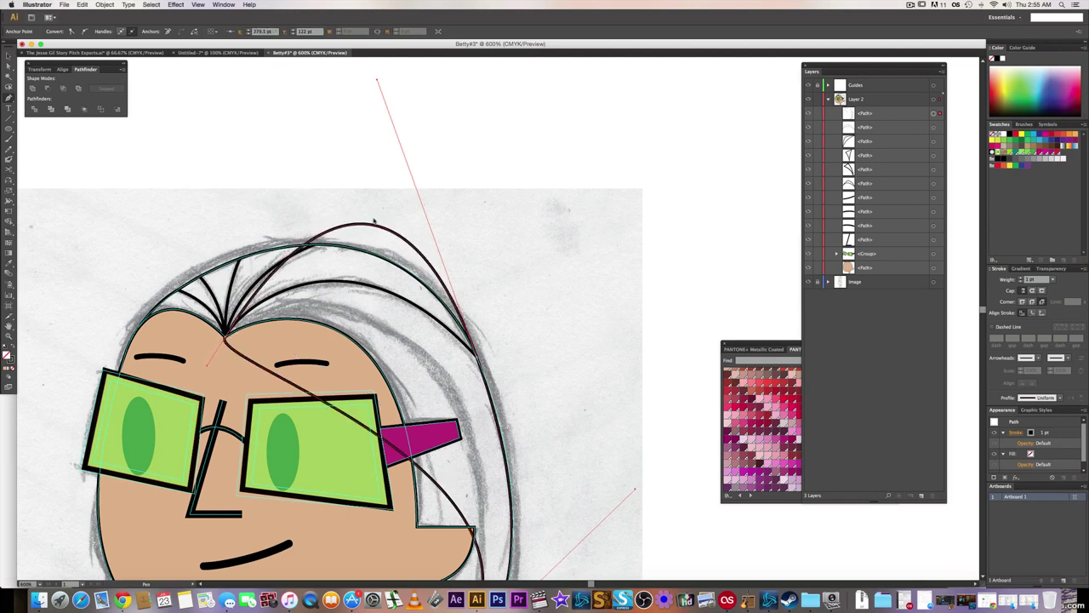
pyautogui.moveTo(378, 81)
pyautogui.mouseDown()
pyautogui.moveTo(380, 139)
pyautogui.moveTo(348, 220)
pyautogui.moveTo(340, 210)
pyautogui.mouseUp()
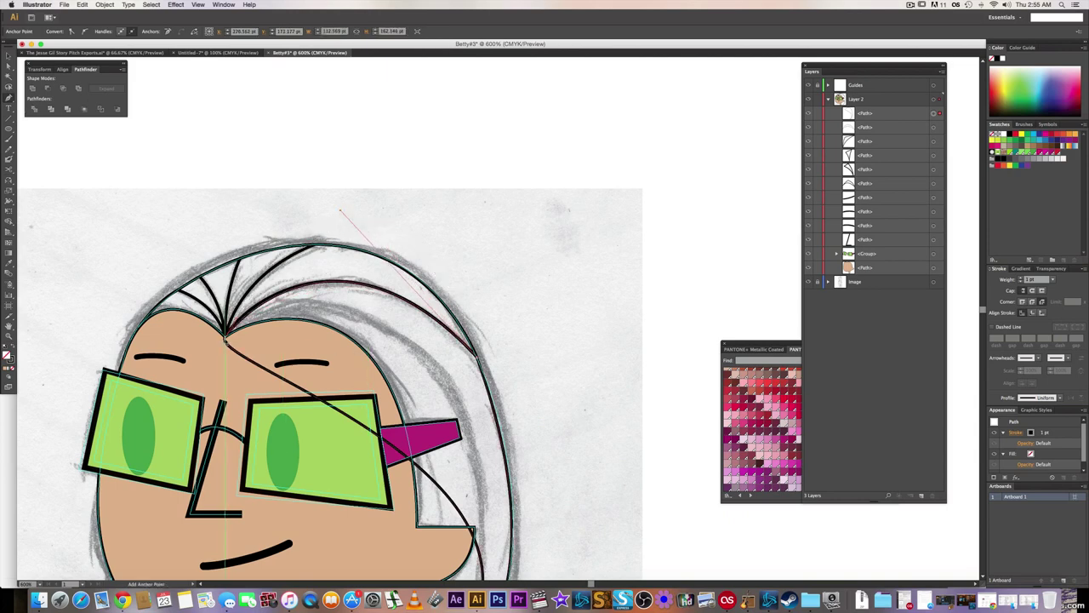
# - Reshape the strand's inner edge with its handles to follow the sketched sweep past the temple arm and ear, and deselect the path
pyautogui.press('a')
pyautogui.click(228, 342)
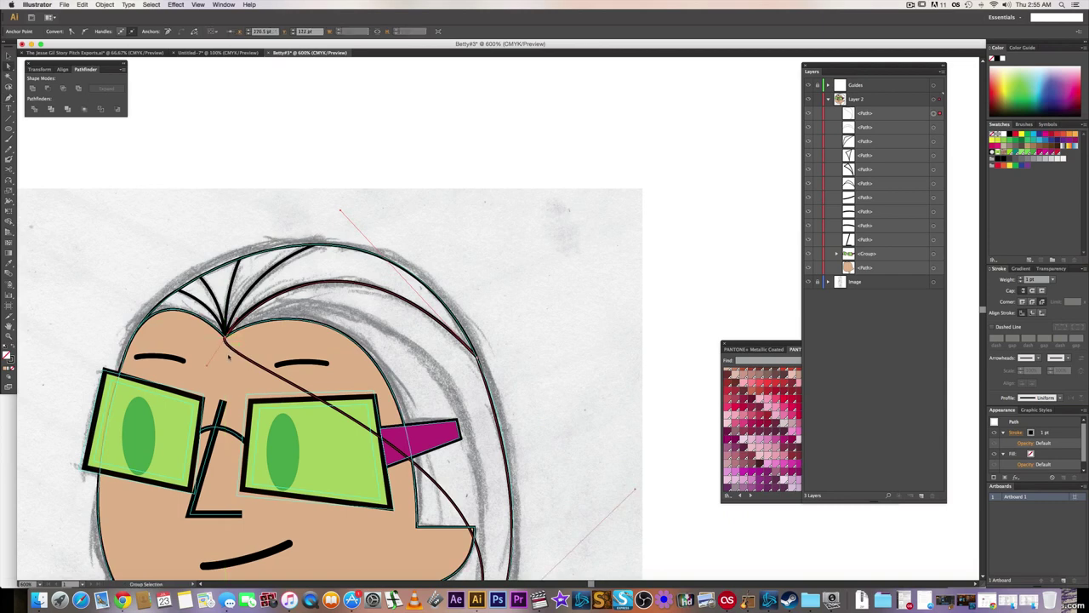
pyautogui.moveTo(207, 366); pyautogui.dragTo(364, 218)
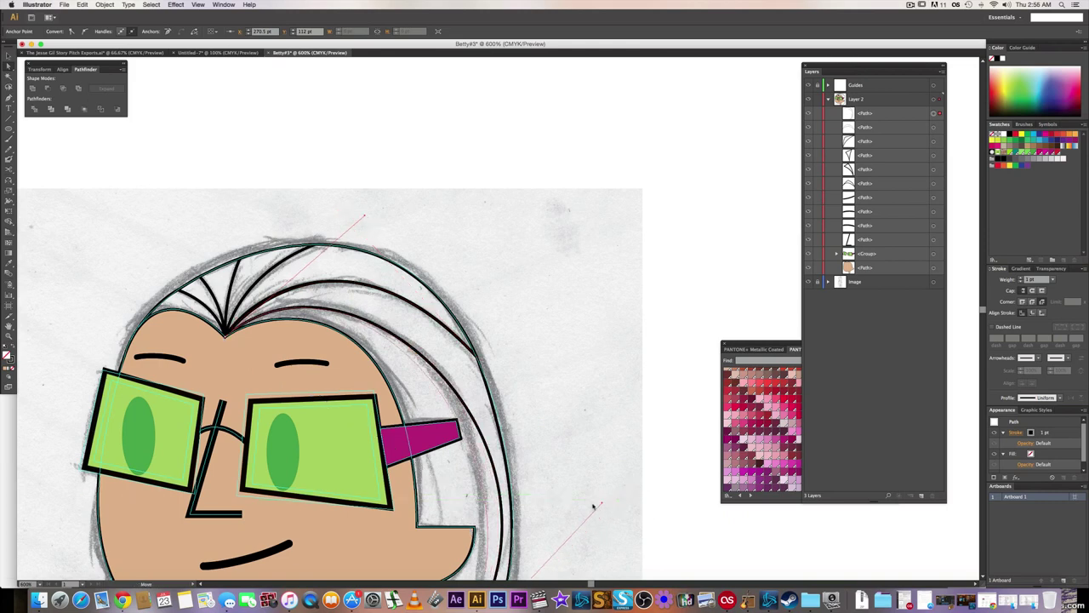
pyautogui.scroll(-5, 581, 411)
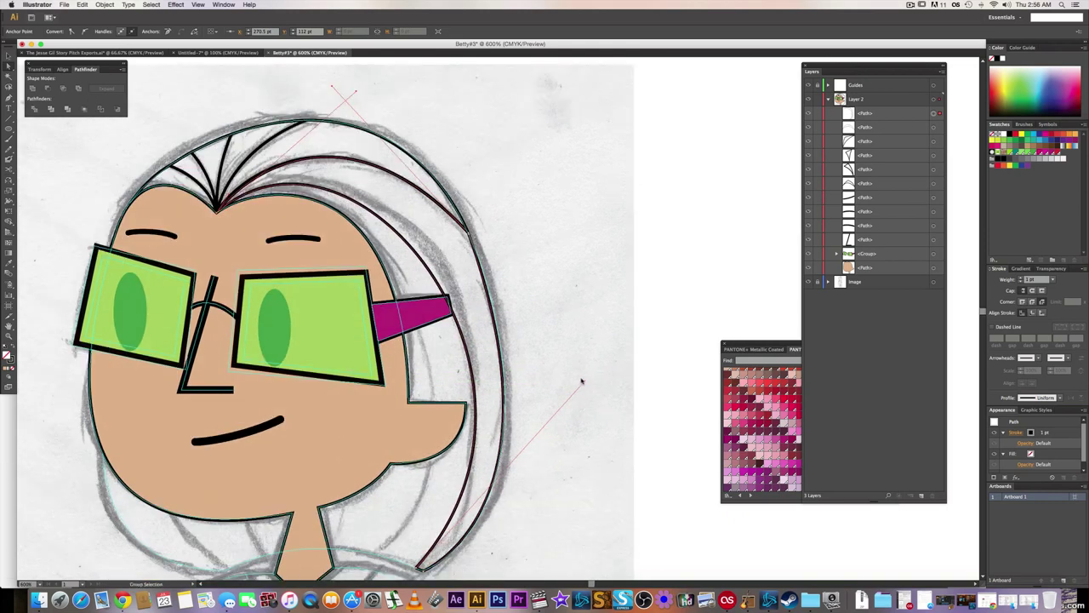
pyautogui.moveTo(584, 384); pyautogui.dragTo(586, 431)
pyautogui.moveTo(356, 91); pyautogui.dragTo(398, 68)
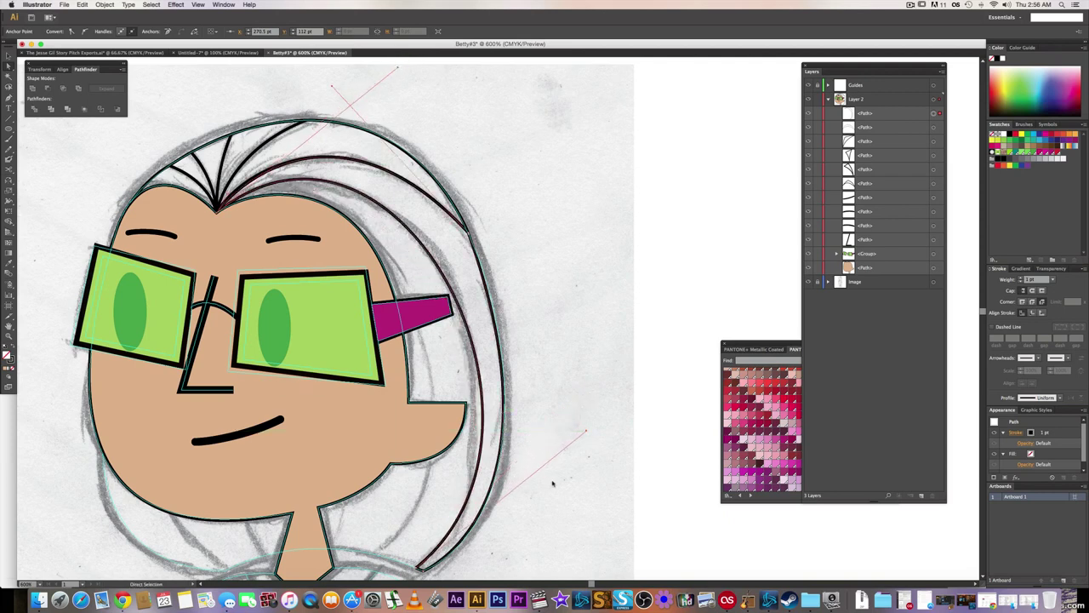
pyautogui.moveTo(586, 433); pyautogui.dragTo(571, 452)
pyautogui.moveTo(399, 68); pyautogui.dragTo(415, 65)
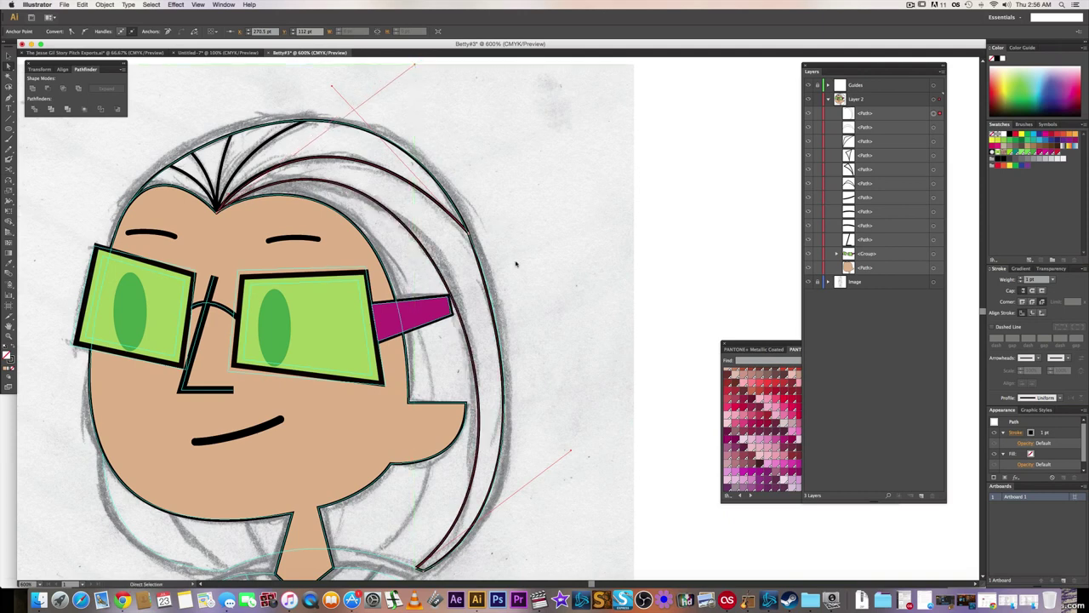
pyautogui.click(545, 296)
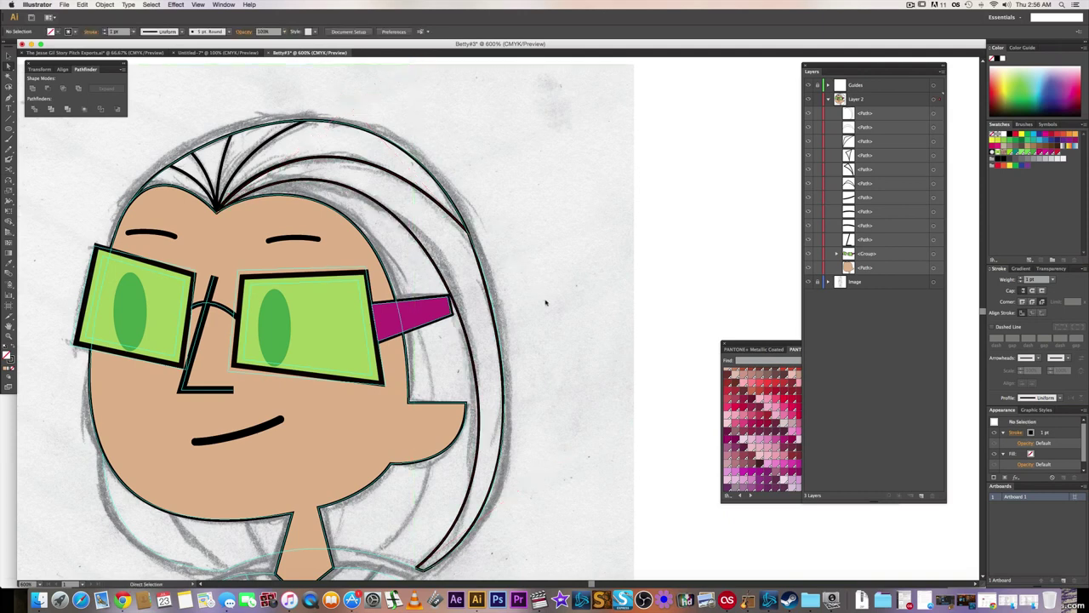
# - Draw another curved strand from the hairline peak across the temple arm and ear to the shoulder line beside the neck
pyautogui.scroll(-5, 545, 301)
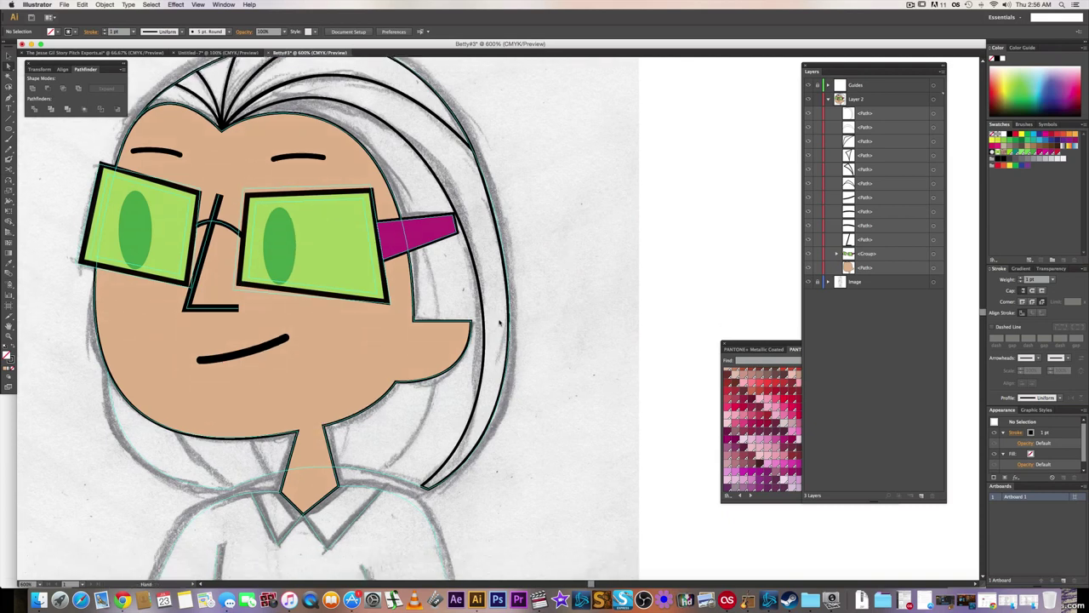
pyautogui.moveTo(500, 322); pyautogui.dragTo(504, 342)
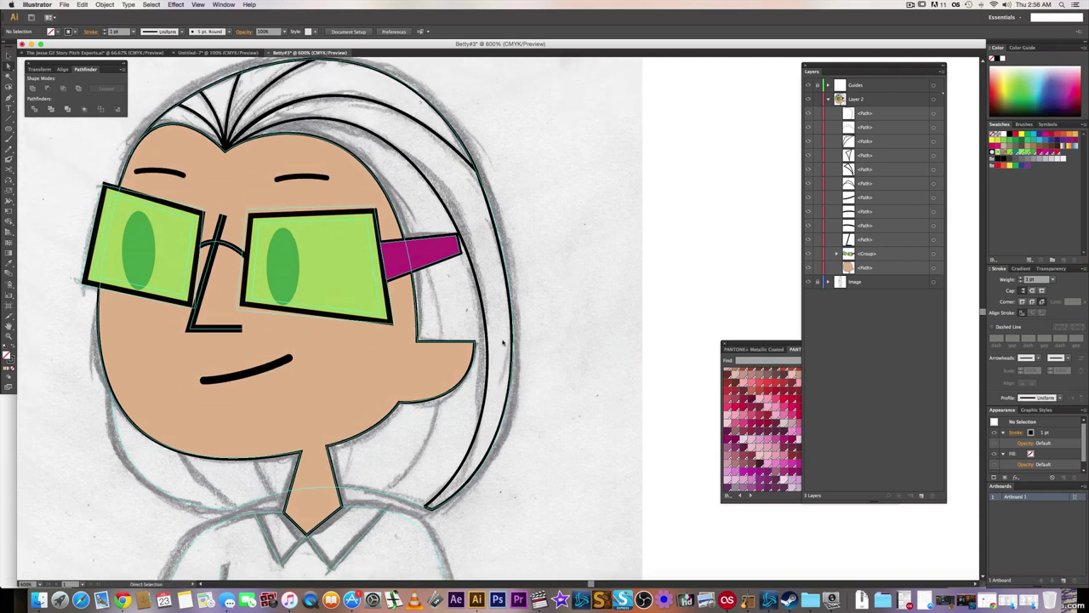
pyautogui.press('p')
pyautogui.click(226, 151)
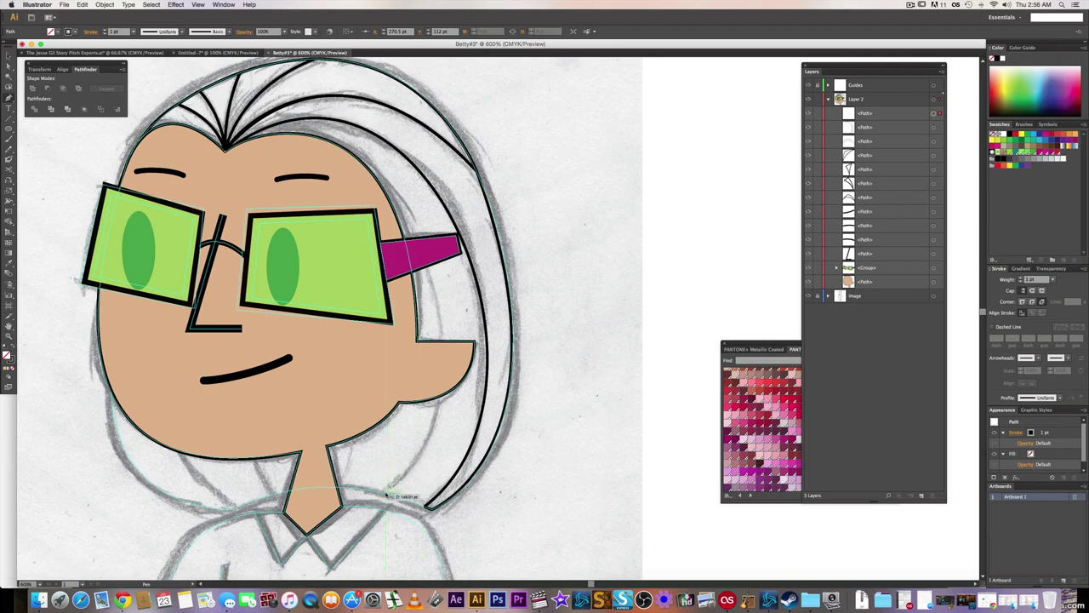
pyautogui.press('super+z')
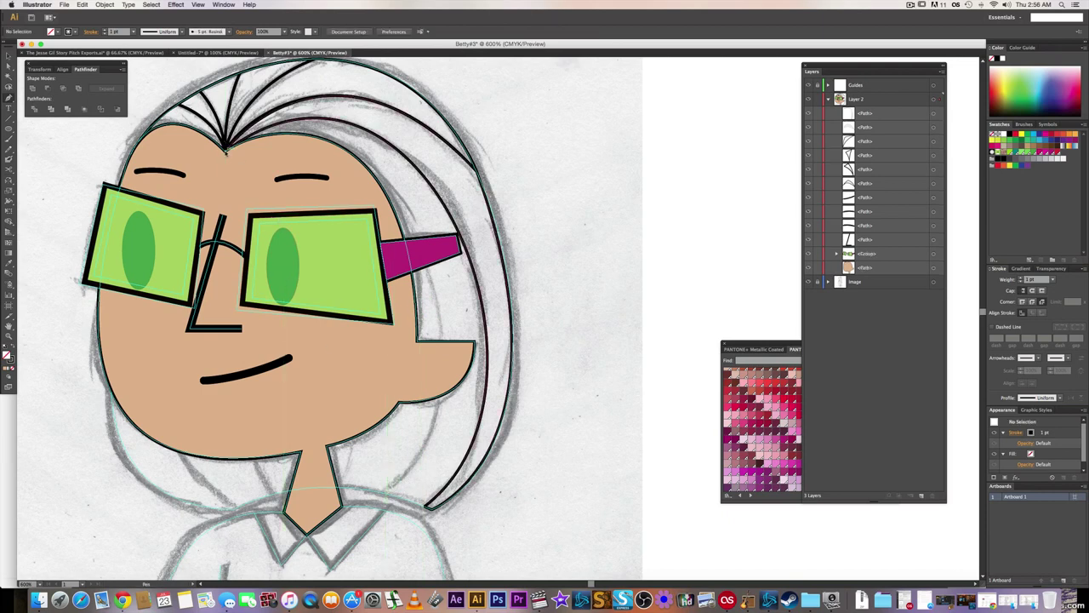
pyautogui.moveTo(262, 134); pyautogui.dragTo(314, 101)
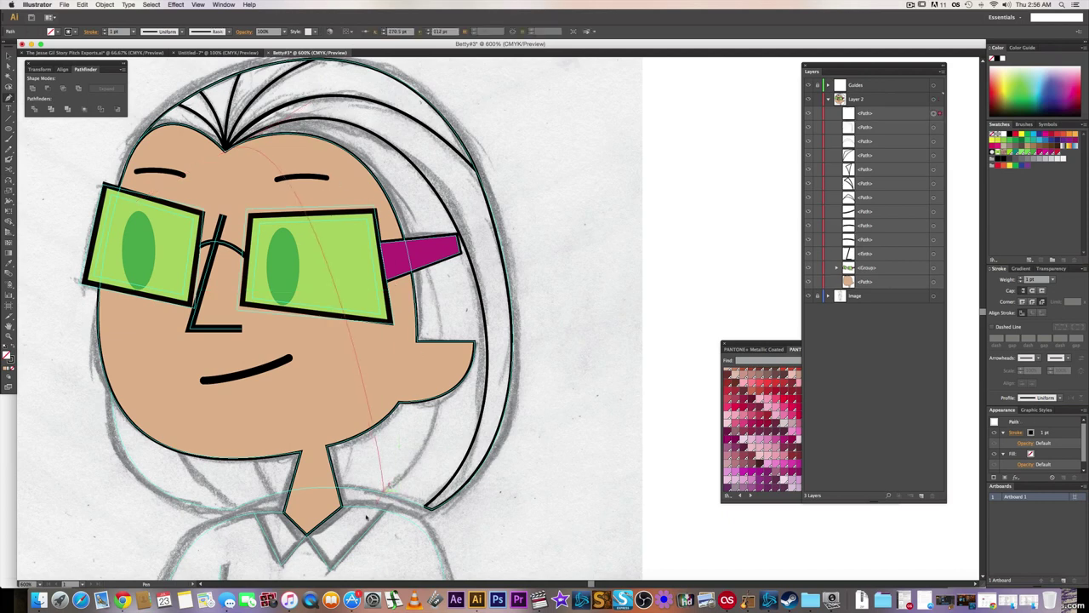
pyautogui.scroll(-3, 384, 493)
pyautogui.scroll(-4, 272, 561)
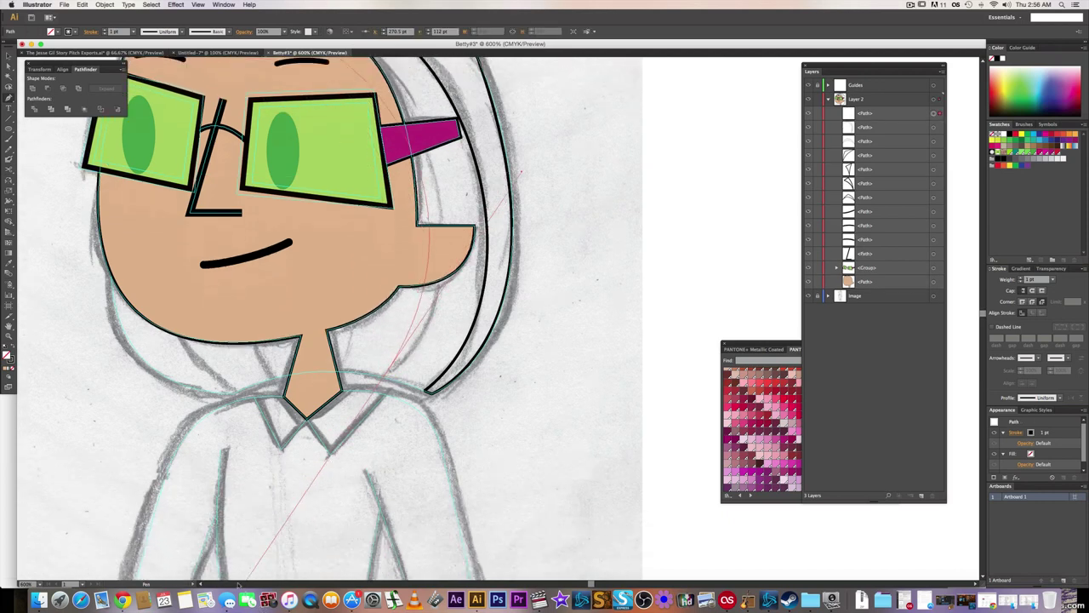
pyautogui.moveTo(228, 548); pyautogui.dragTo(226, 476)
pyautogui.moveTo(534, 308); pyautogui.dragTo(500, 513)
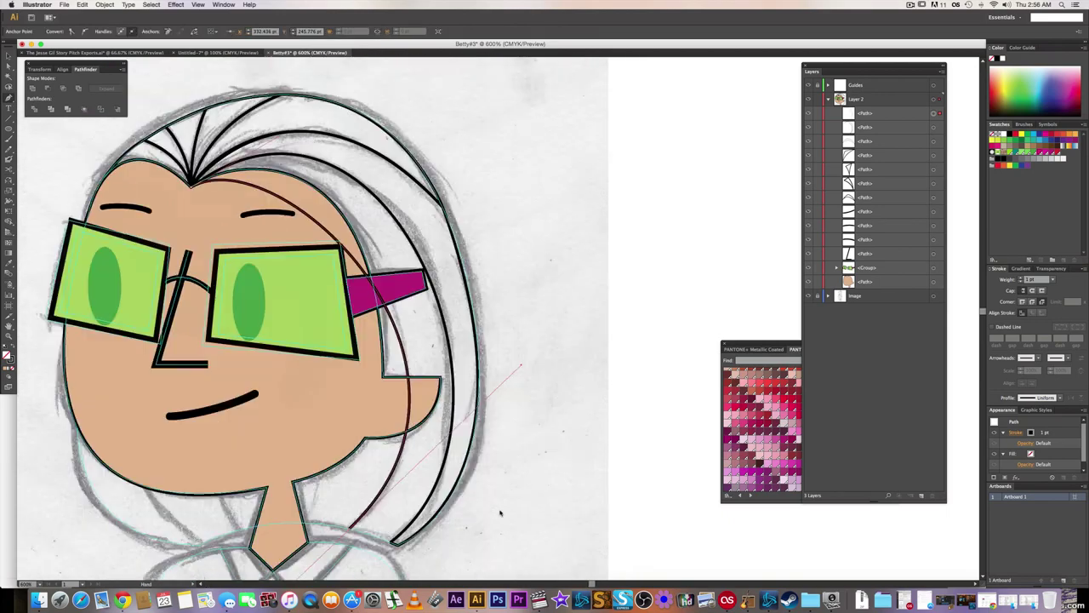
# - Adjust the new strand's handles so its curve follows the forehead outline and bends down across the ear
pyautogui.press('a')
pyautogui.click(194, 183)
pyautogui.moveTo(279, 129); pyautogui.dragTo(336, 100)
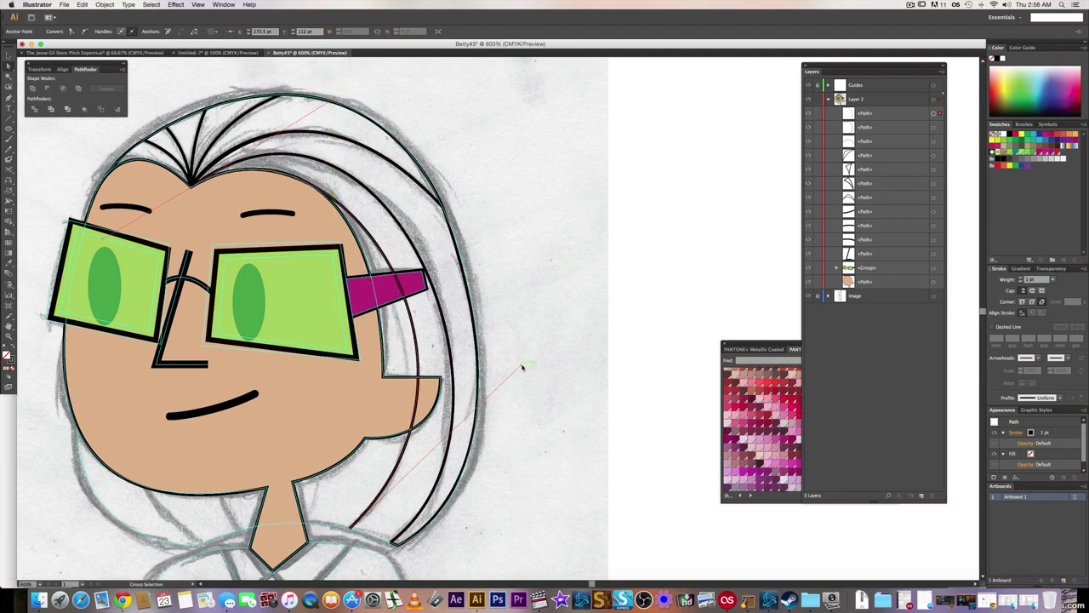
pyautogui.moveTo(523, 366)
pyautogui.mouseDown()
pyautogui.moveTo(500, 415)
pyautogui.moveTo(500, 406)
pyautogui.mouseUp()
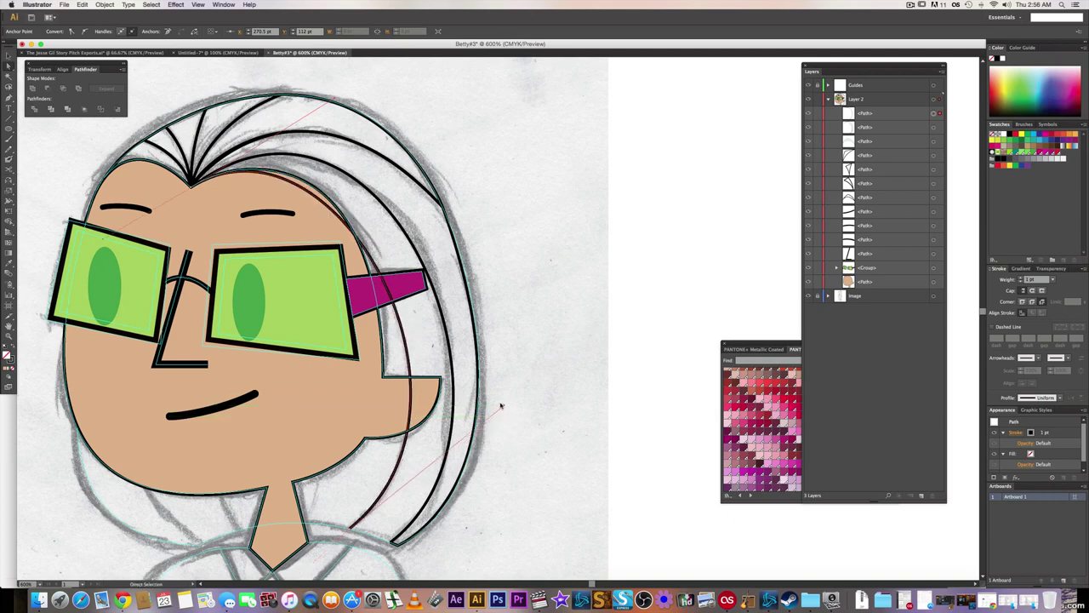
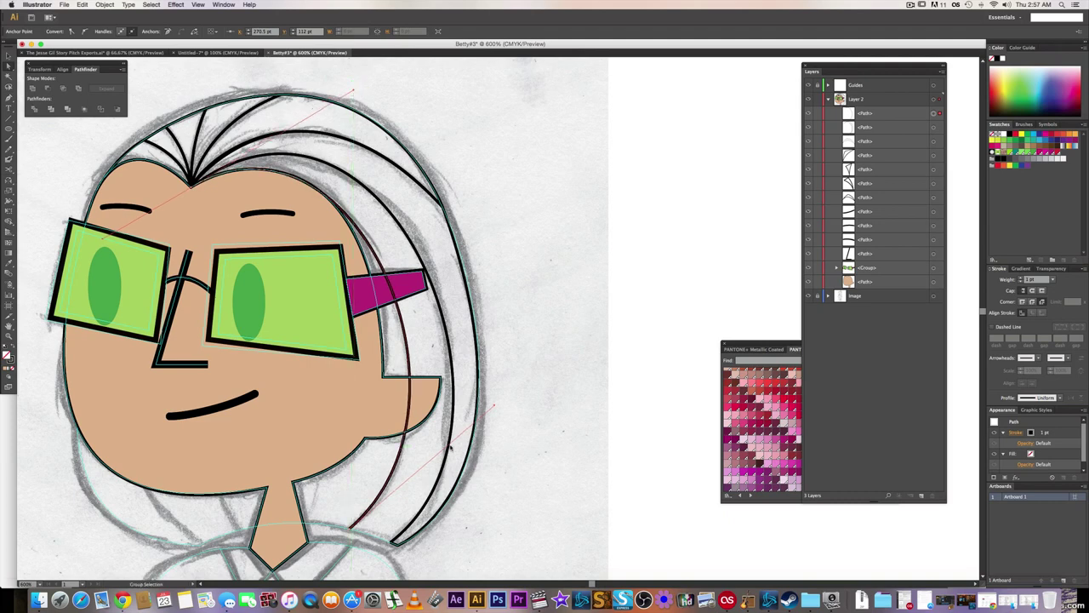
pyautogui.press('p')
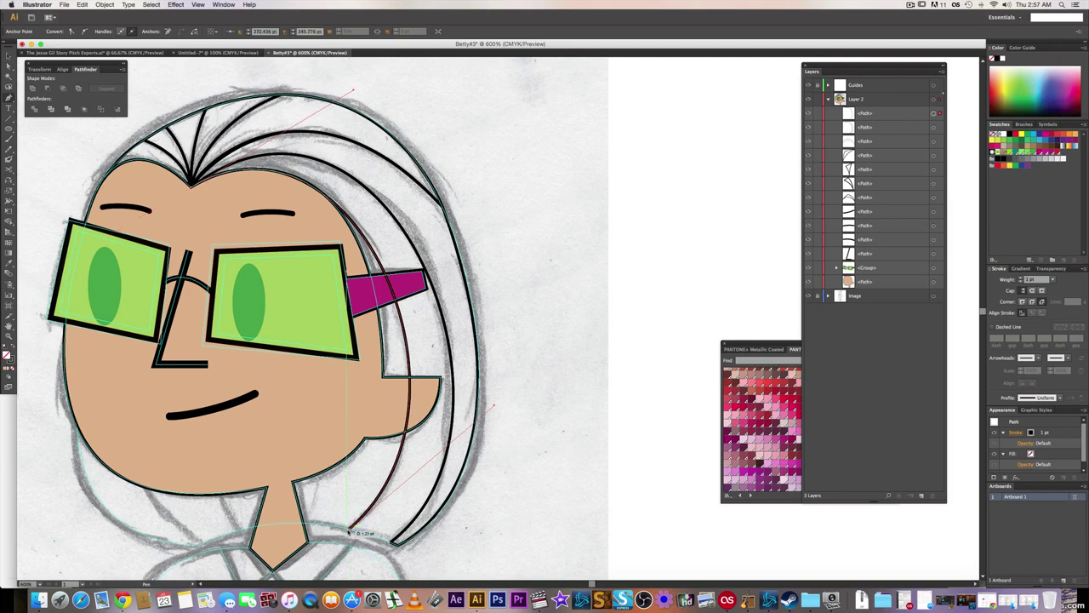
pyautogui.click(395, 543)
pyautogui.scroll(3, 489, 481)
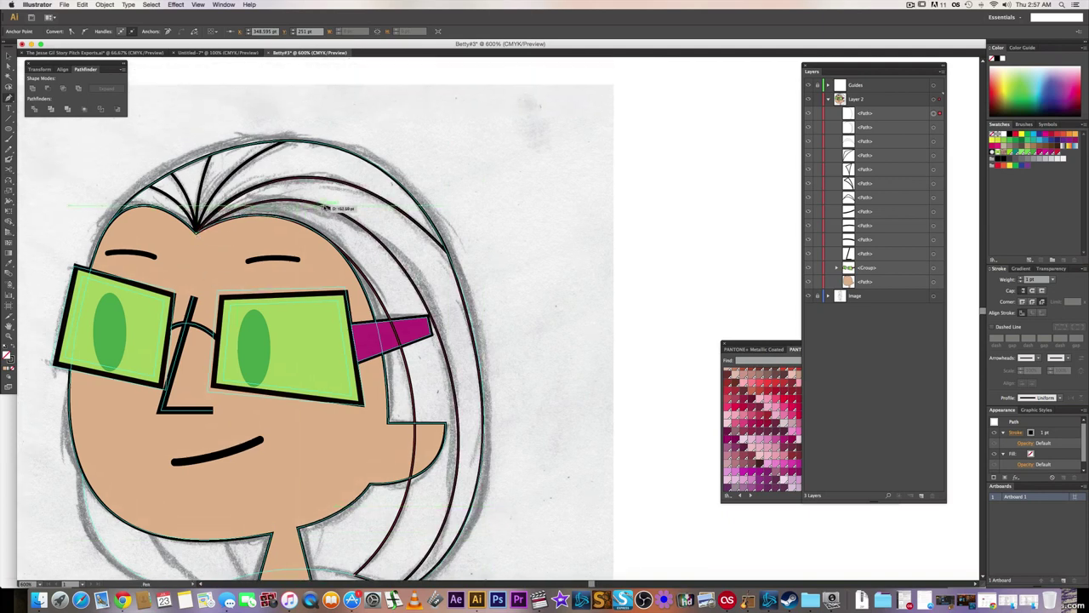
pyautogui.moveTo(321, 206); pyautogui.dragTo(88, 106)
pyautogui.press('super+z')
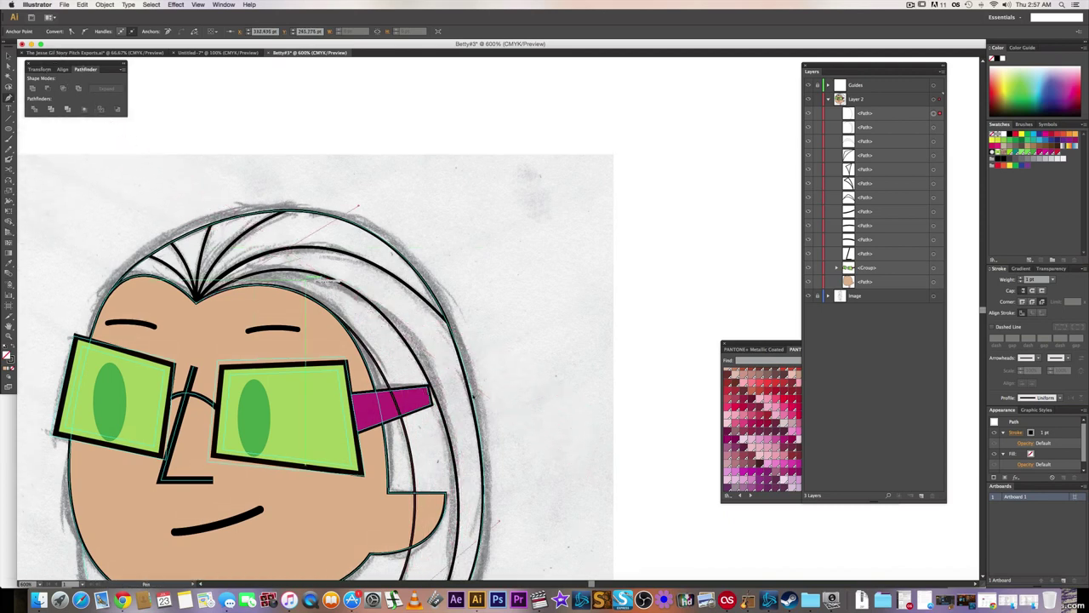
# - Trace the strand's lower edge along the shoulder line to the outer strand and its outer side back up to close at the hairline peak
pyautogui.press('space')
pyautogui.moveTo(499, 329); pyautogui.dragTo(508, 205)
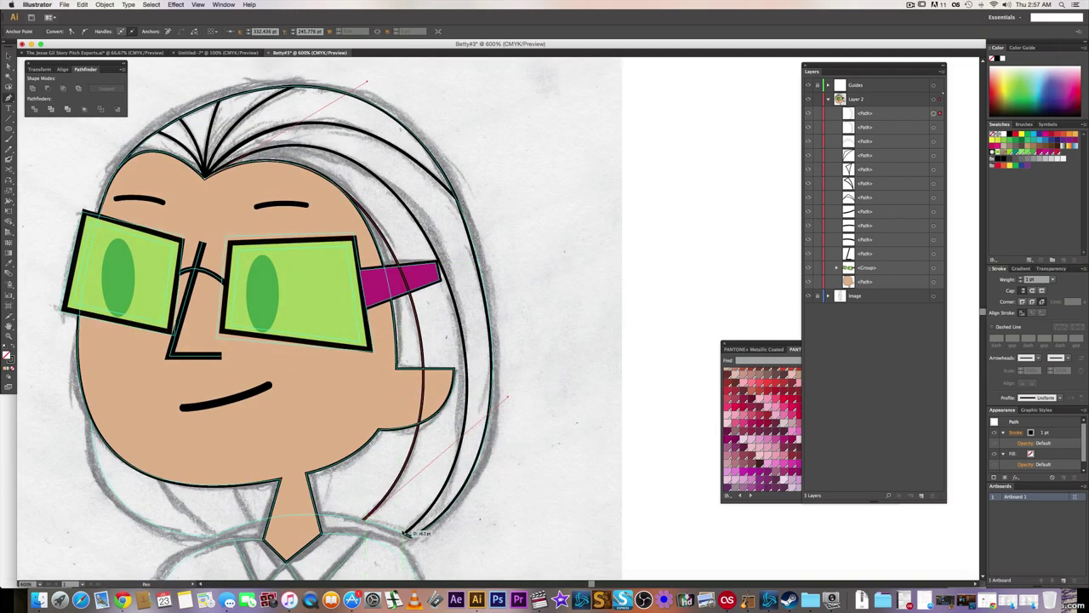
pyautogui.click(408, 533)
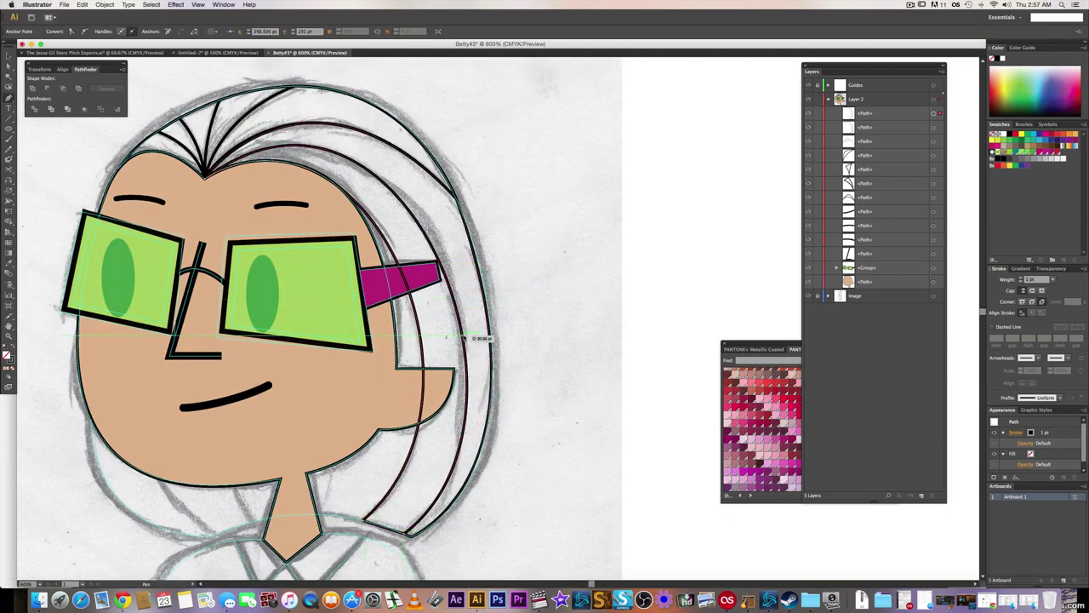
pyautogui.moveTo(462, 335); pyautogui.dragTo(472, 249)
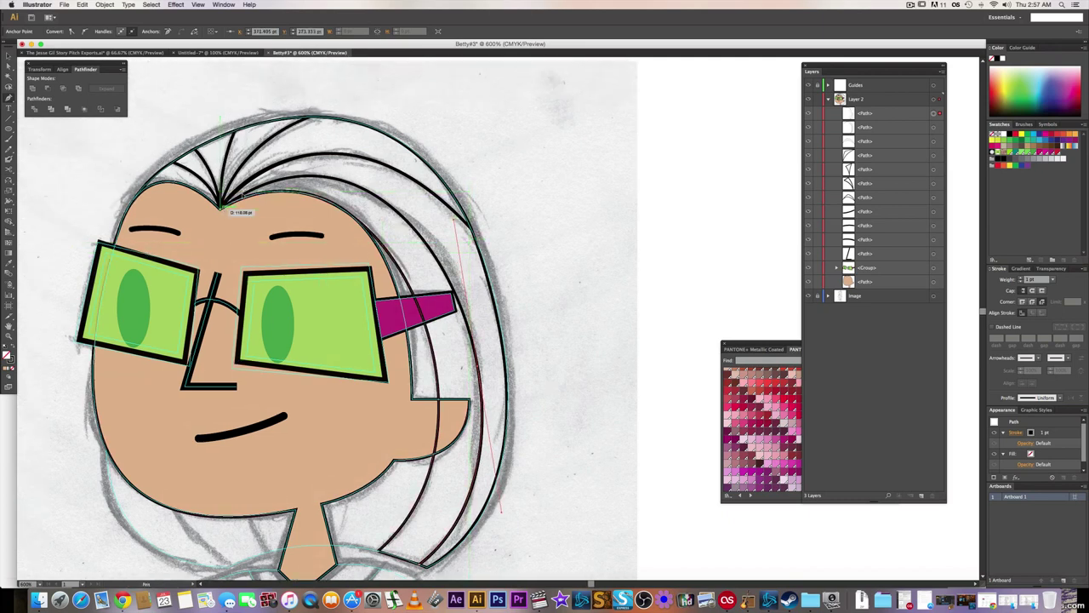
pyautogui.moveTo(258, 186); pyautogui.dragTo(195, 212)
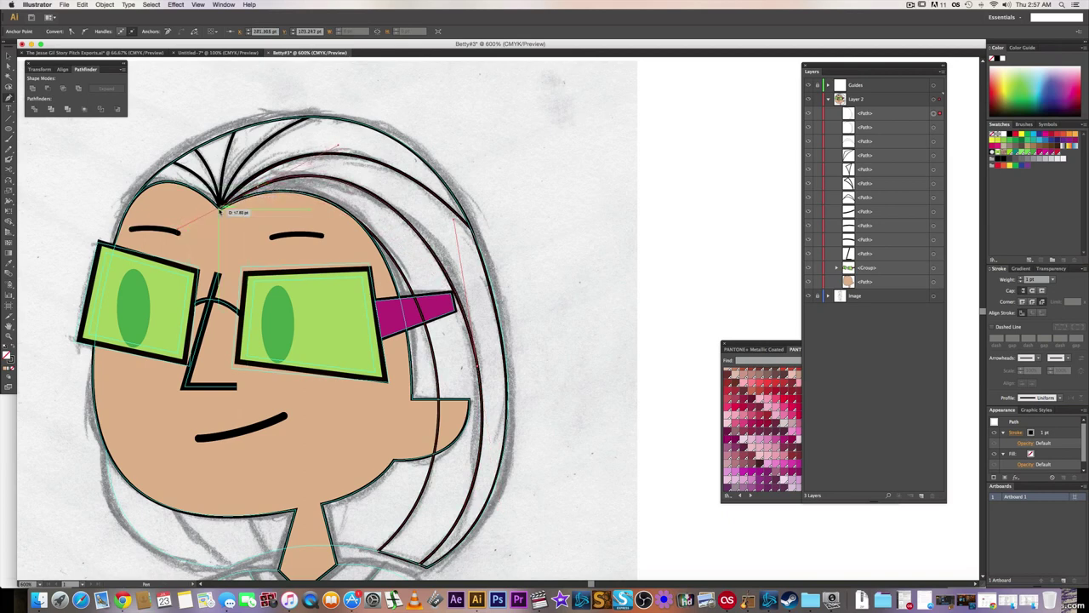
pyautogui.click(220, 210)
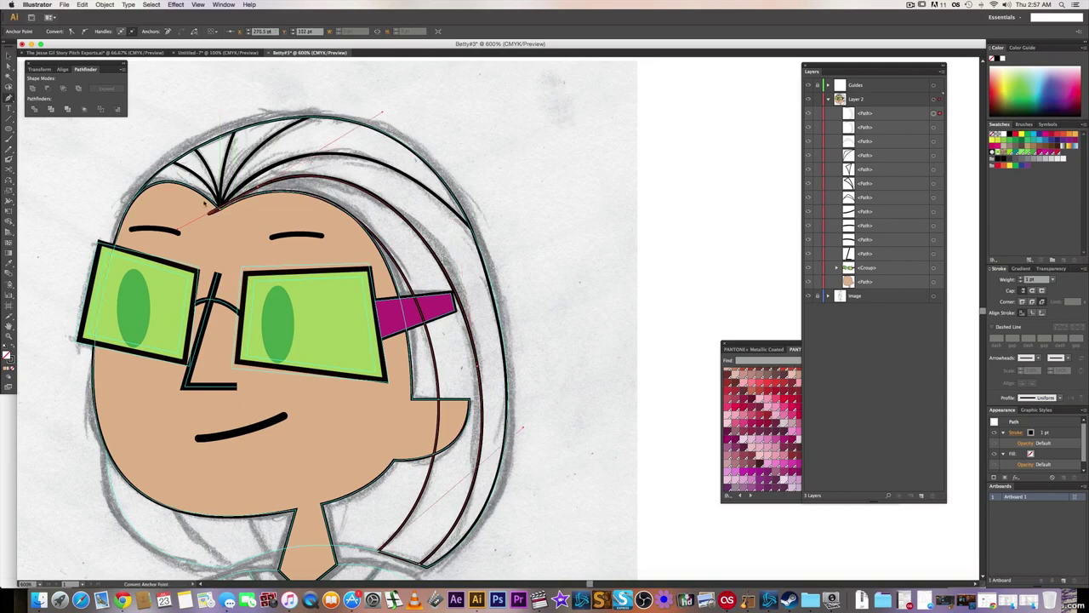
# - Adjust the closing anchor's handle at the hairline peak so the strand's edge joins the peak without overshooting the forehead
pyautogui.scroll(4, 202, 203)
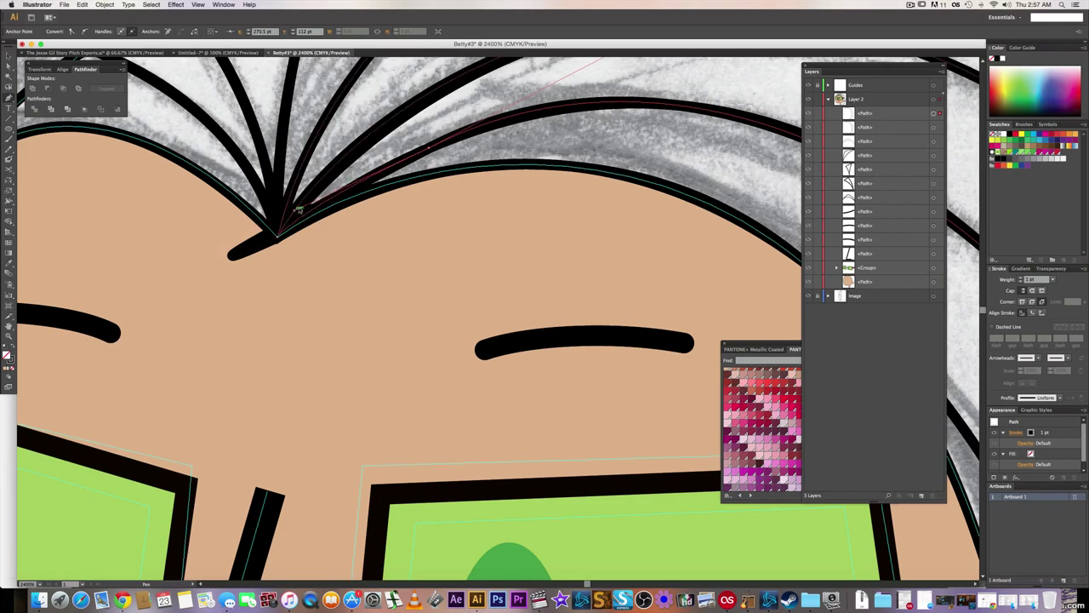
pyautogui.moveTo(311, 204); pyautogui.dragTo(324, 200)
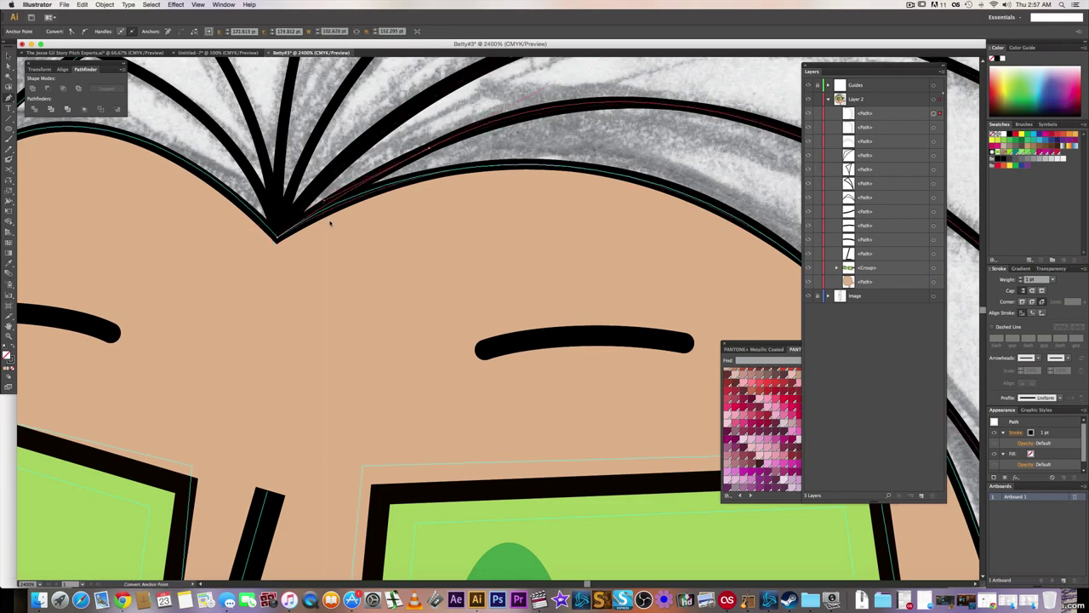
pyautogui.scroll(-2, 330, 236)
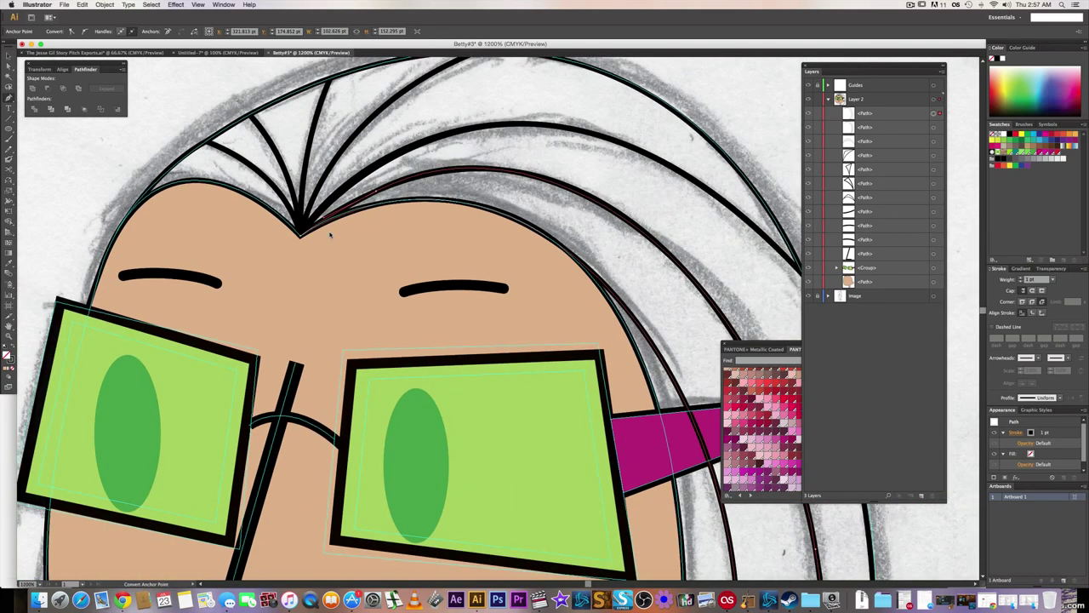
pyautogui.scroll(-2, 420, 307)
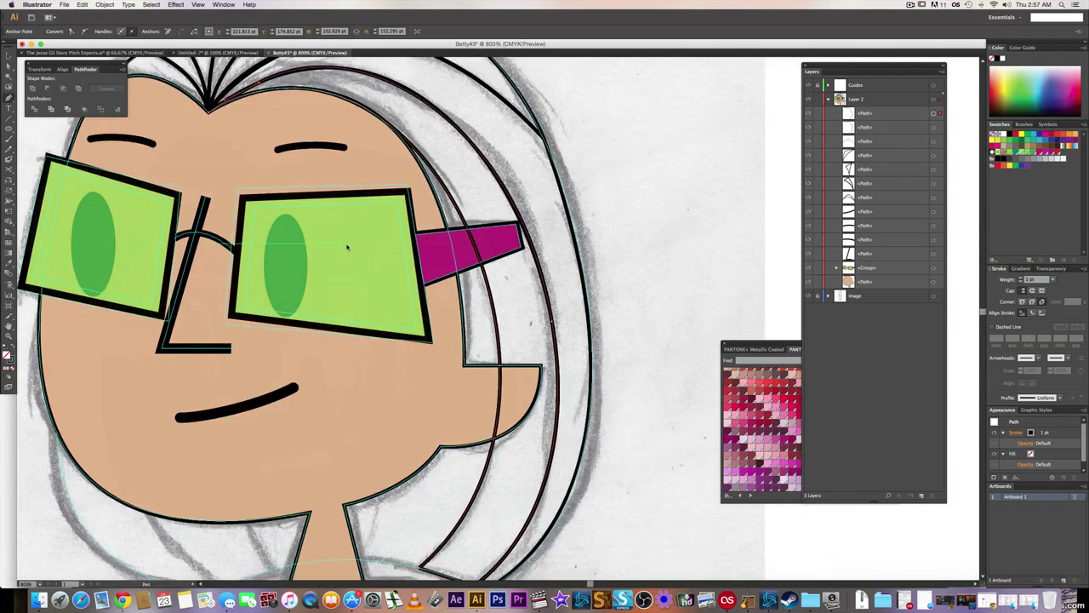
pyautogui.scroll(-1, 347, 247)
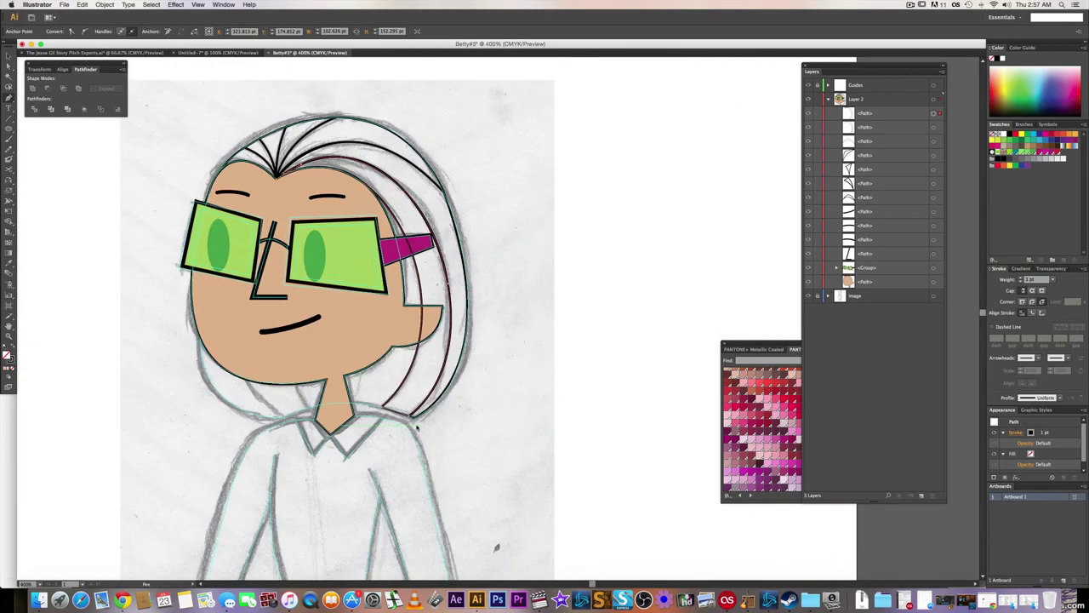
# - Start a hair section at the jaw-and-neck corner, running down the neck and curving along the shoulder line to the inner strand's tip
pyautogui.scroll(1, 367, 402)
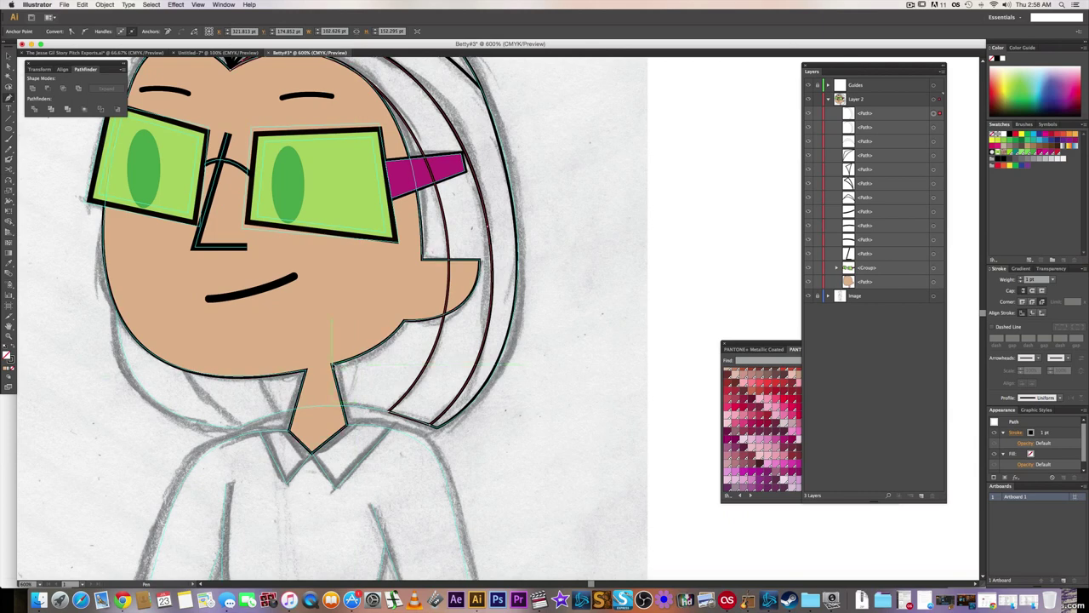
pyautogui.click(331, 364)
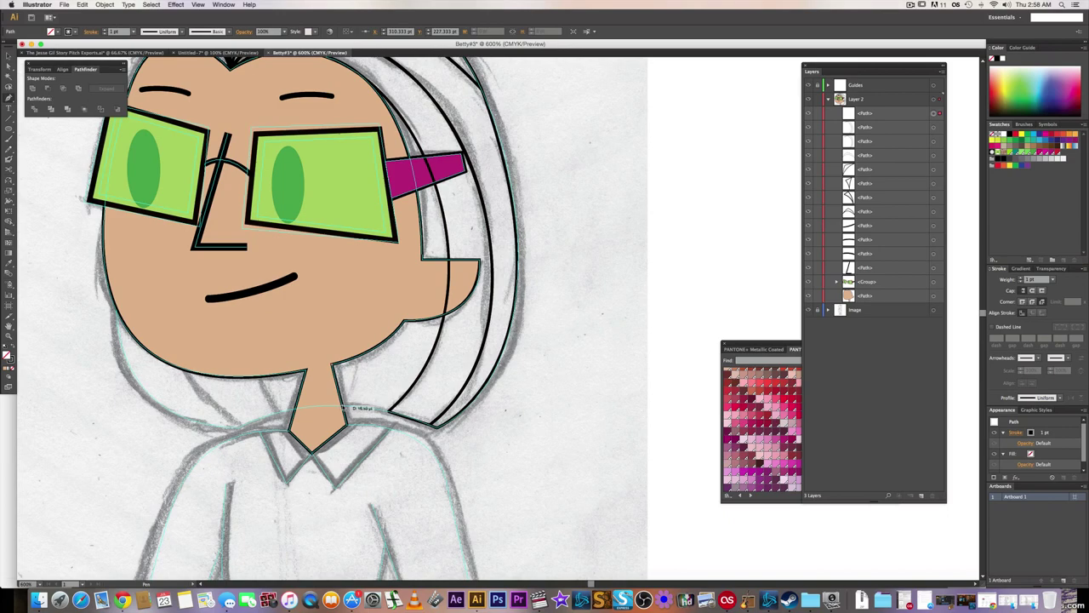
pyautogui.scroll(4, 345, 409)
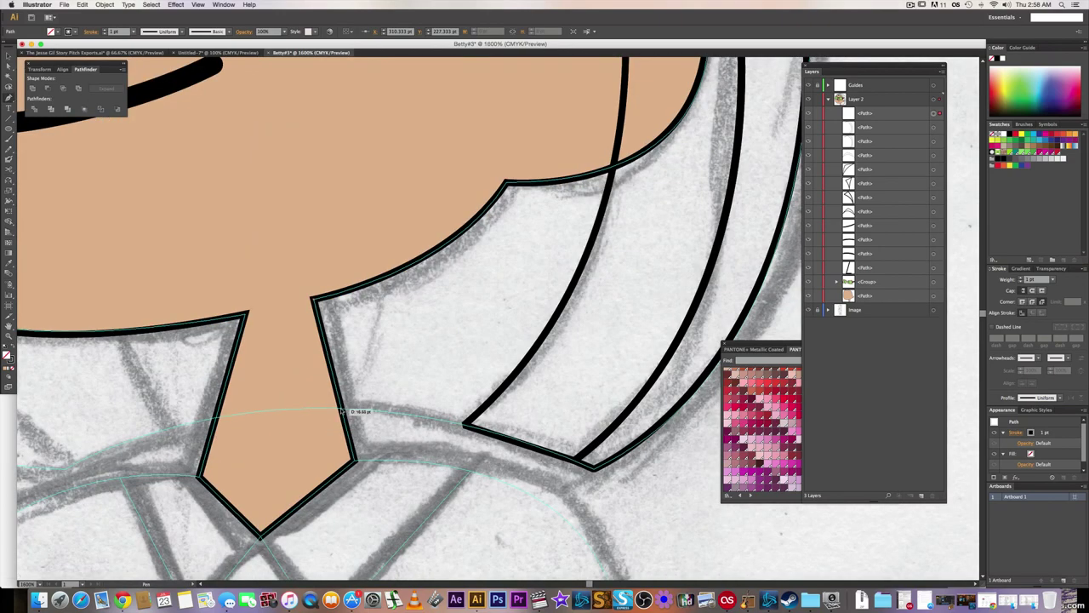
pyautogui.click(343, 410)
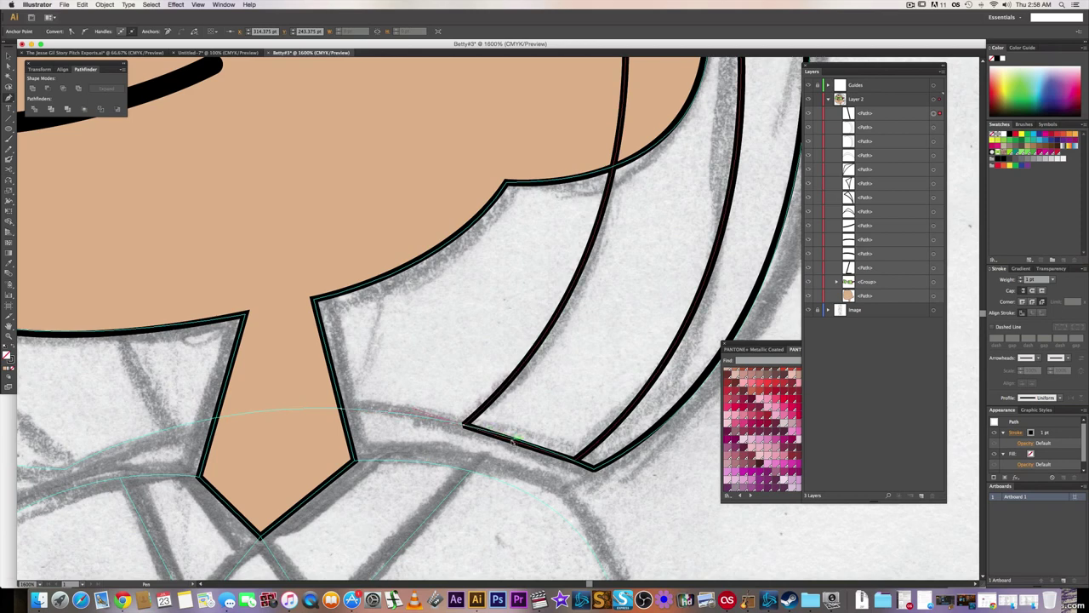
pyautogui.moveTo(502, 438); pyautogui.dragTo(503, 437)
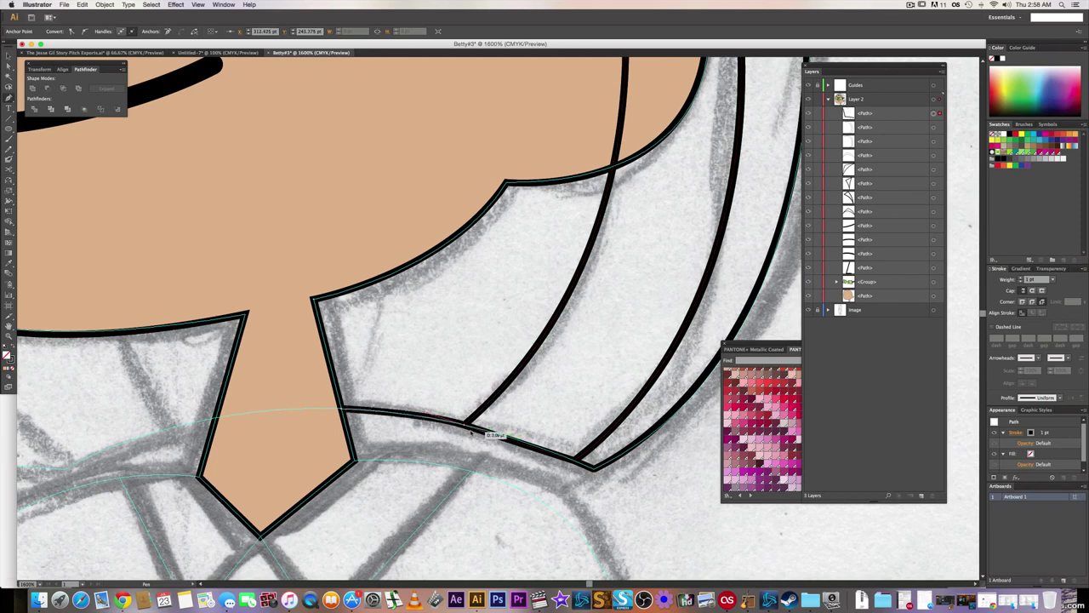
pyautogui.click(466, 424)
# - Trace the hair section up the inner strand's curve to the ear and close it across the cheek at the jaw-and-neck corner
pyautogui.moveTo(616, 150); pyautogui.dragTo(631, 17)
pyautogui.scroll(4, 643, 128)
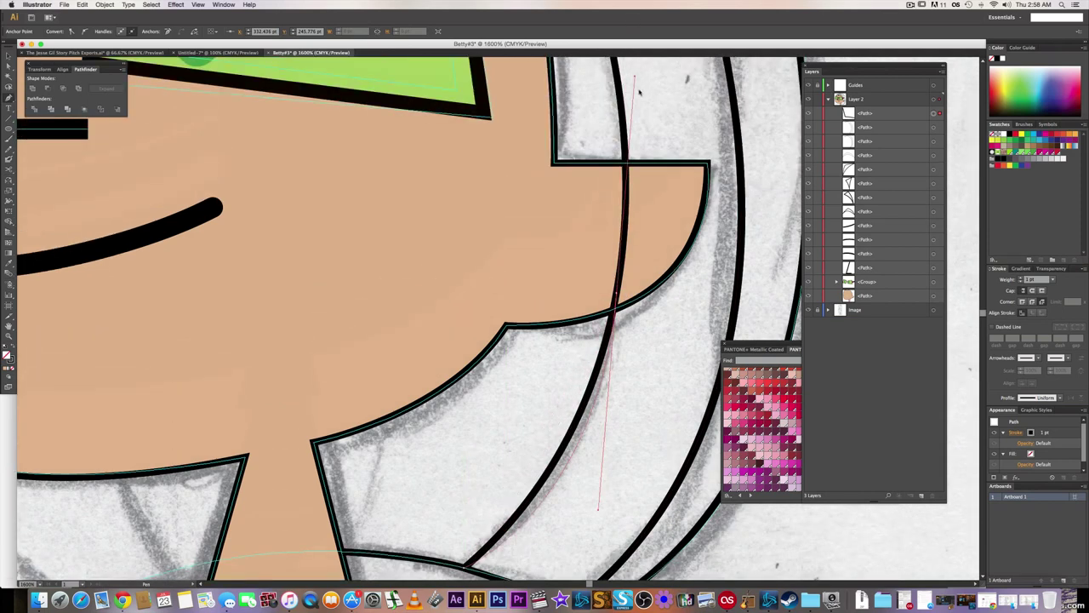
pyautogui.moveTo(645, 134); pyautogui.dragTo(645, 133)
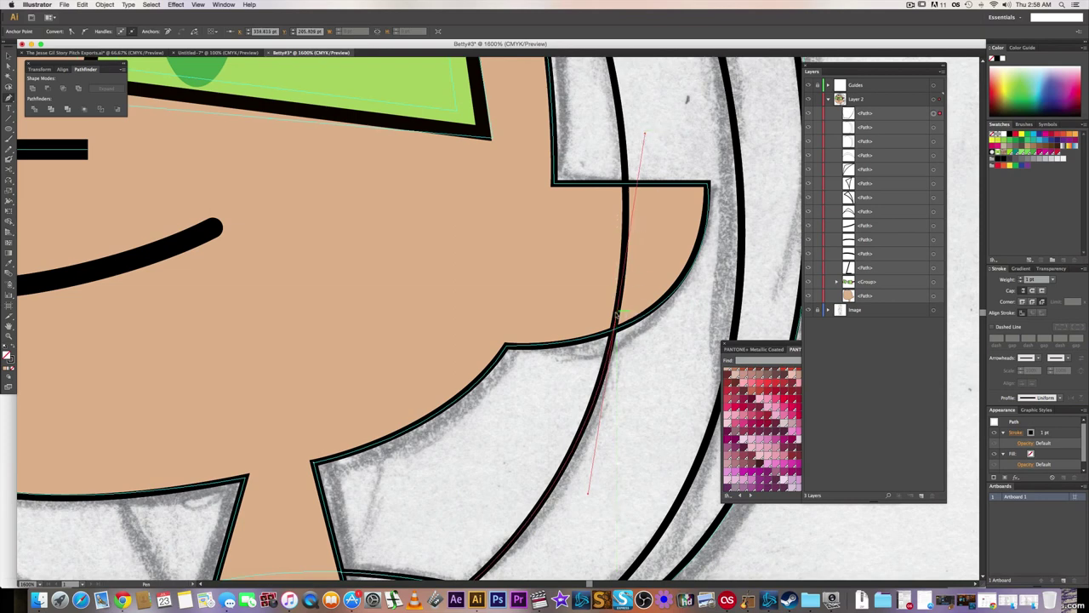
pyautogui.click(616, 315)
pyautogui.click(294, 363)
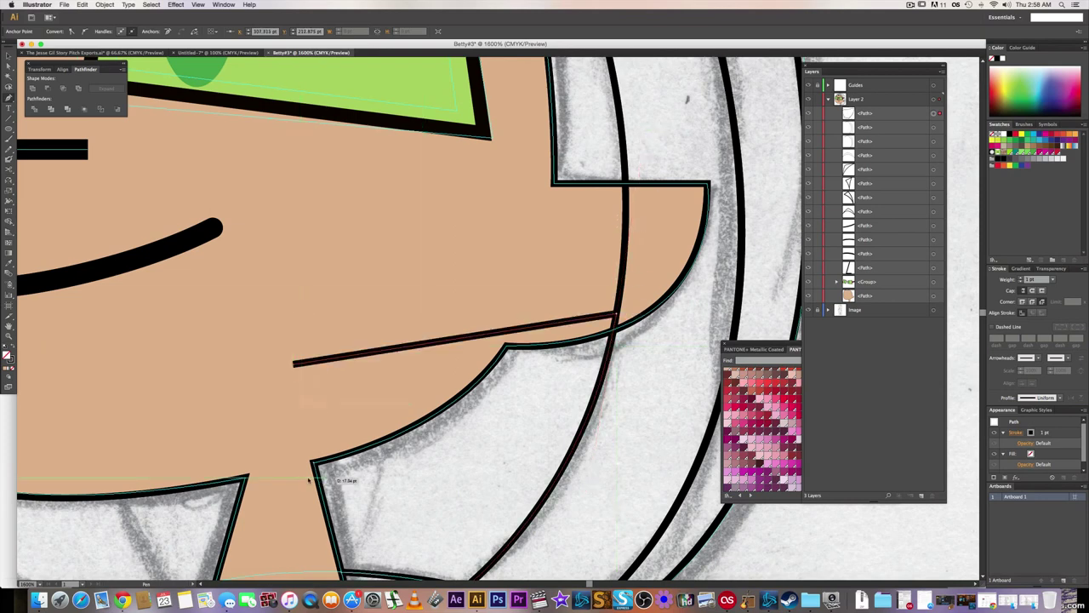
pyautogui.click(313, 464)
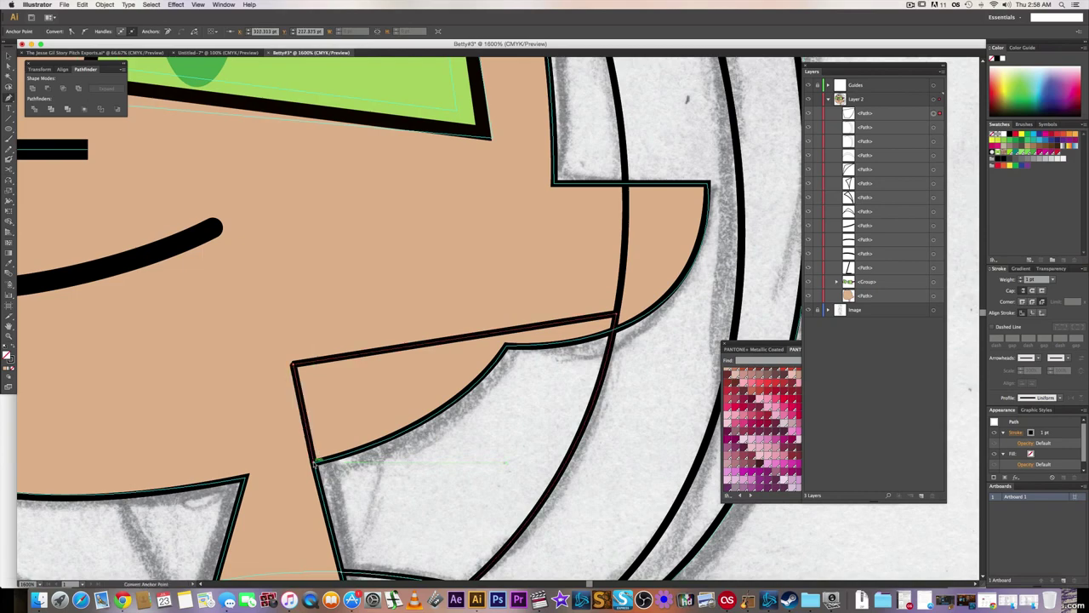
# - Draw a closed hair section on the neck's other side between the jawline, the sketched strand curve and the shoulder line, and deselect it
pyautogui.scroll(-1, 315, 459)
pyautogui.moveTo(190, 438); pyautogui.dragTo(280, 389)
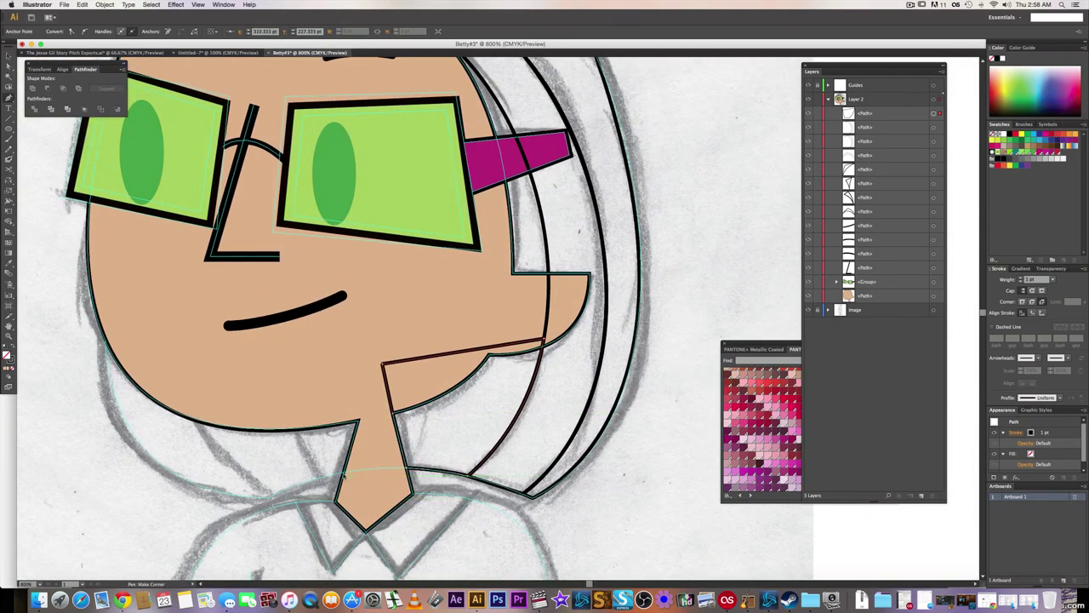
pyautogui.scroll(1, 346, 477)
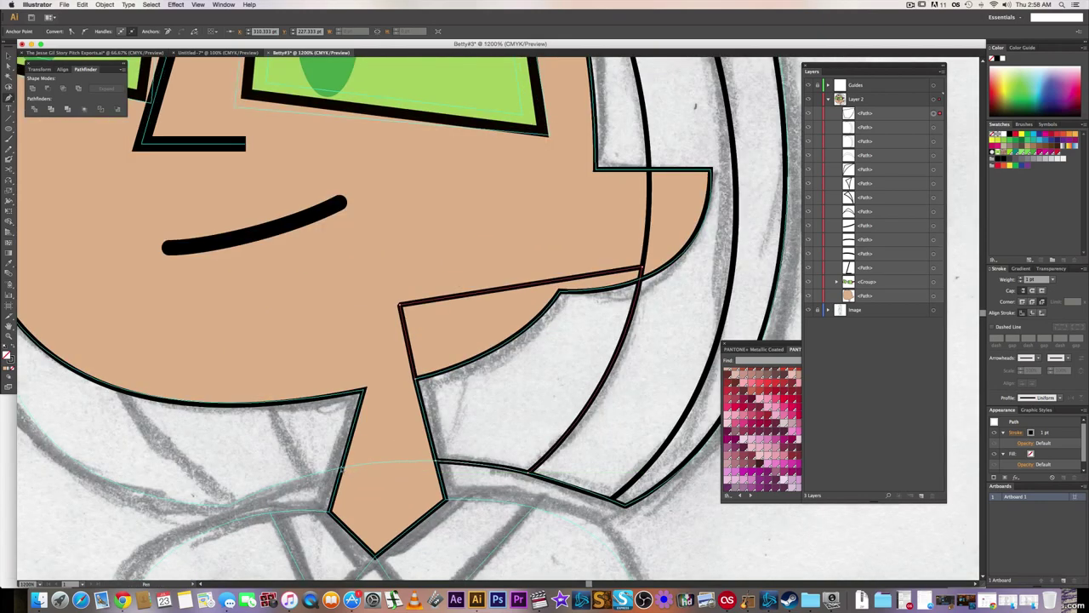
pyautogui.click(342, 467)
pyautogui.moveTo(365, 388); pyautogui.dragTo(289, 407)
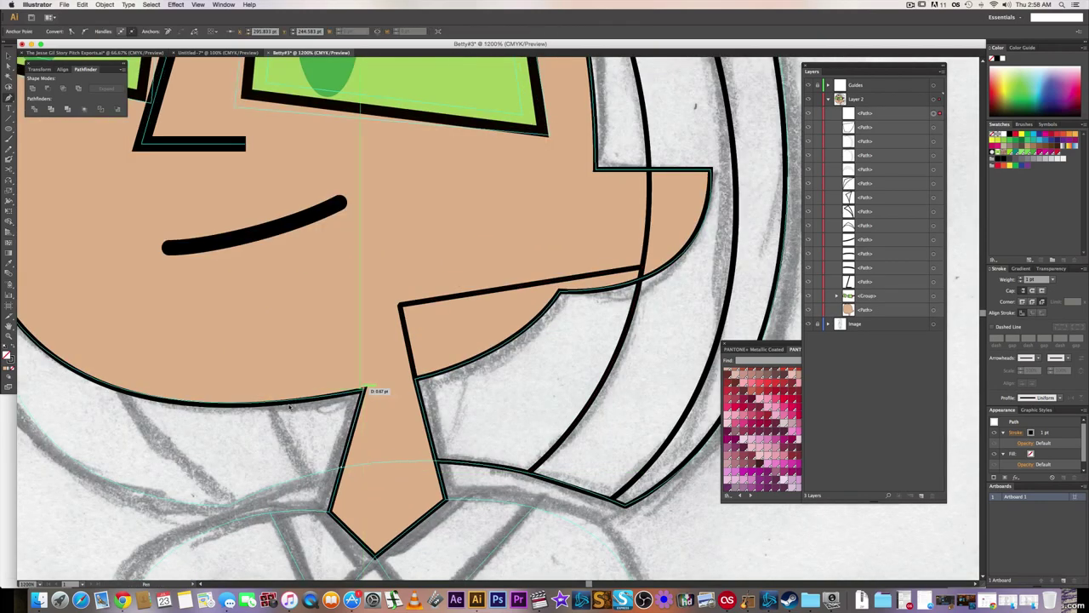
pyautogui.click(274, 403)
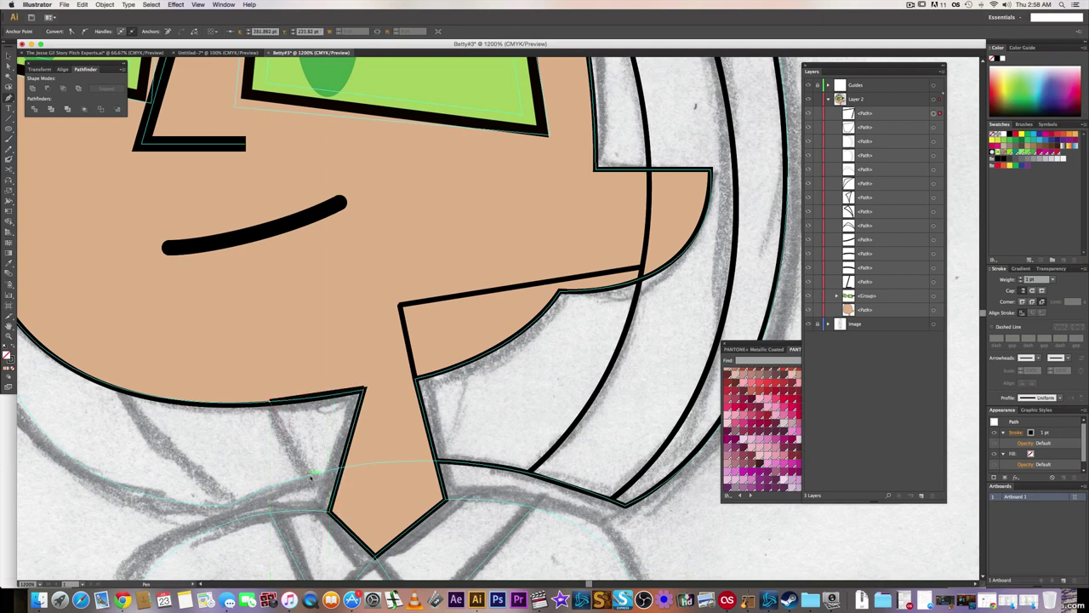
pyautogui.click(308, 473)
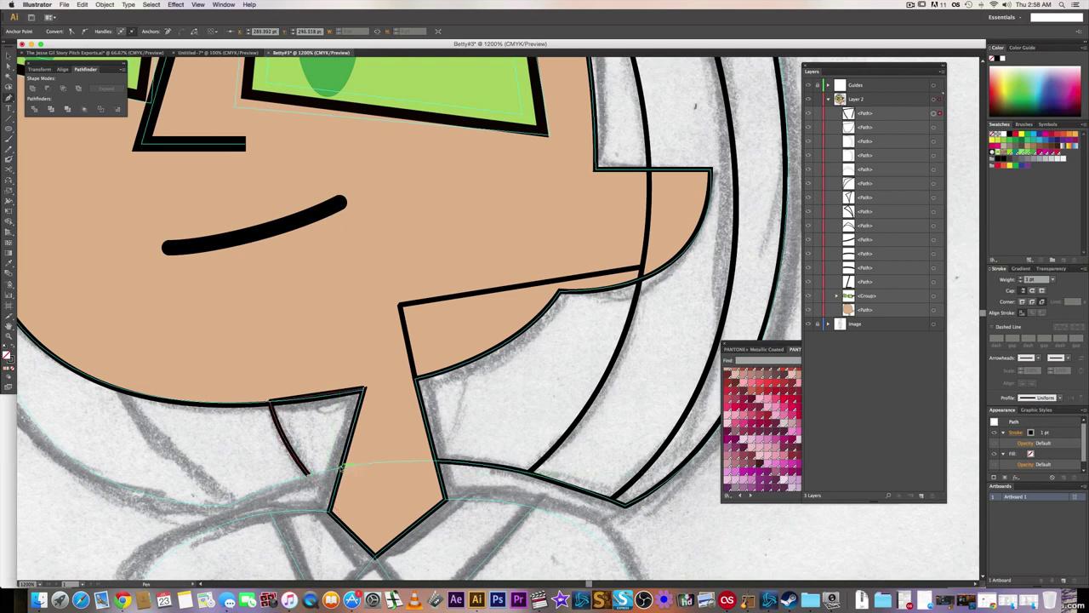
pyautogui.click(337, 468)
pyautogui.press('s')
pyautogui.press('super+a')
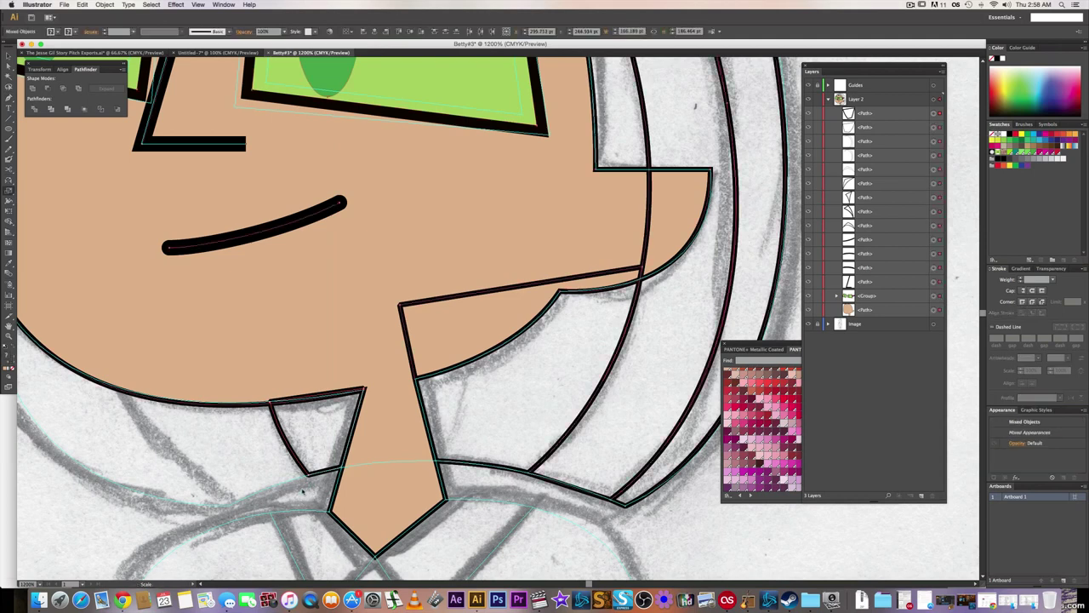
pyautogui.press('a')
pyautogui.click(279, 494)
pyautogui.moveTo(342, 475); pyautogui.dragTo(451, 464)
pyautogui.hscroll(5, 607, 356)
pyautogui.scroll(3, 607, 355)
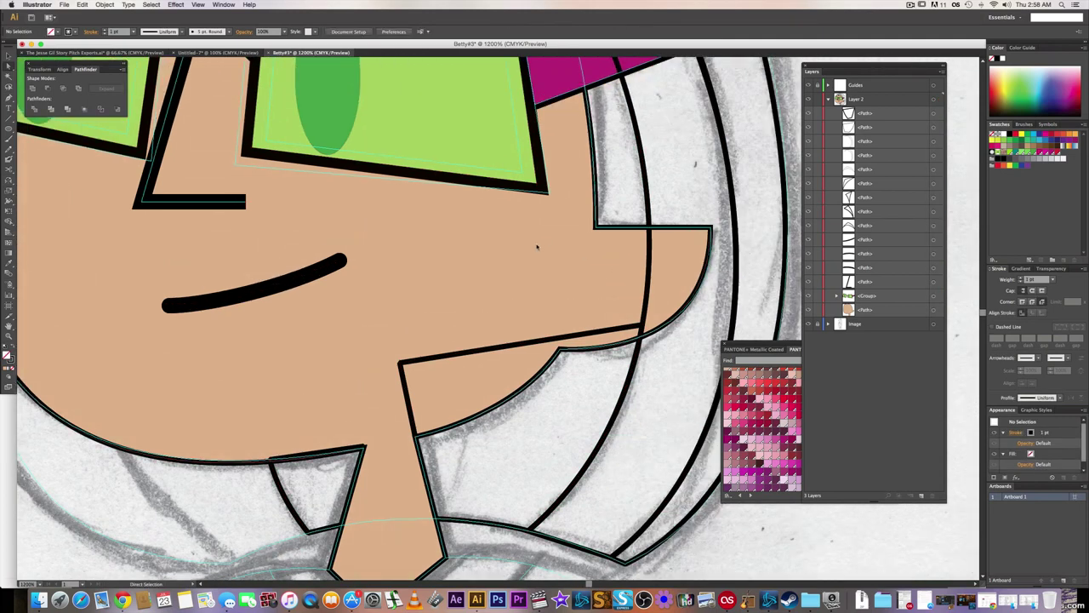
# - Group the nose, mouth and both eyebrows into one object and deselect it
pyautogui.click(933, 281)
pyautogui.scroll(6, 372, 338)
pyautogui.hscroll(-4, 372, 338)
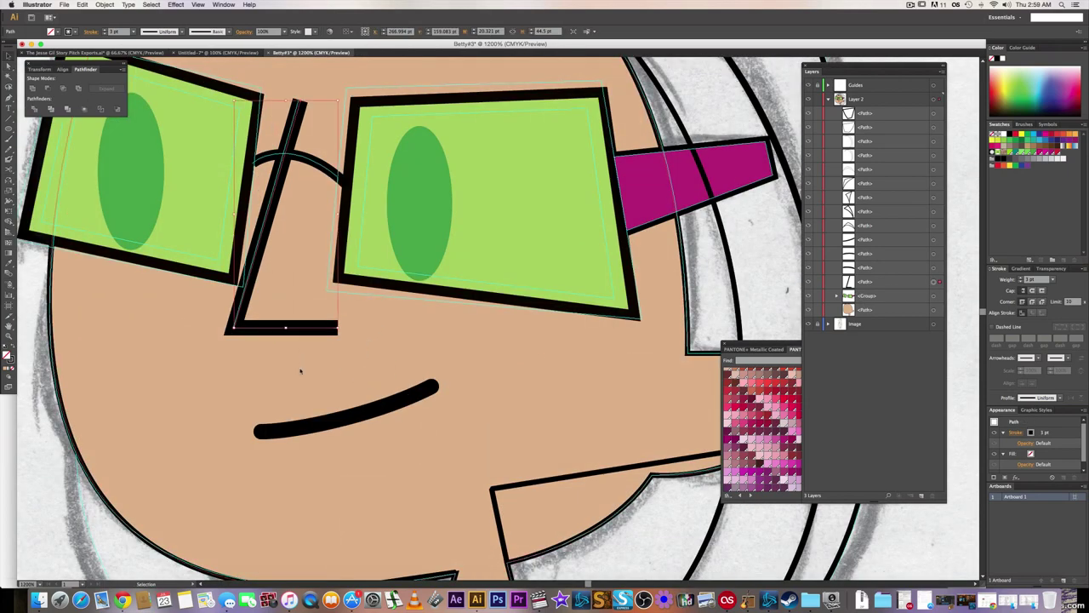
pyautogui.press('v')
pyautogui.click(327, 423)
pyautogui.click(327, 423)
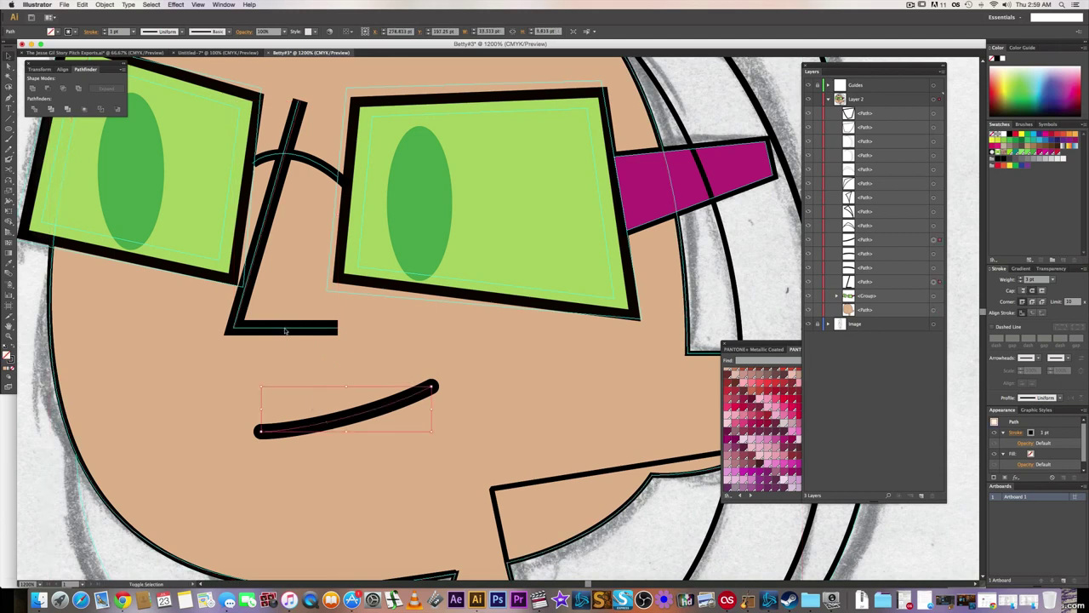
pyautogui.keyDown('shift'); pyautogui.click(284, 329); pyautogui.keyUp('shift')
pyautogui.moveTo(356, 204); pyautogui.dragTo(363, 225)
pyautogui.scroll(2, 468, 99)
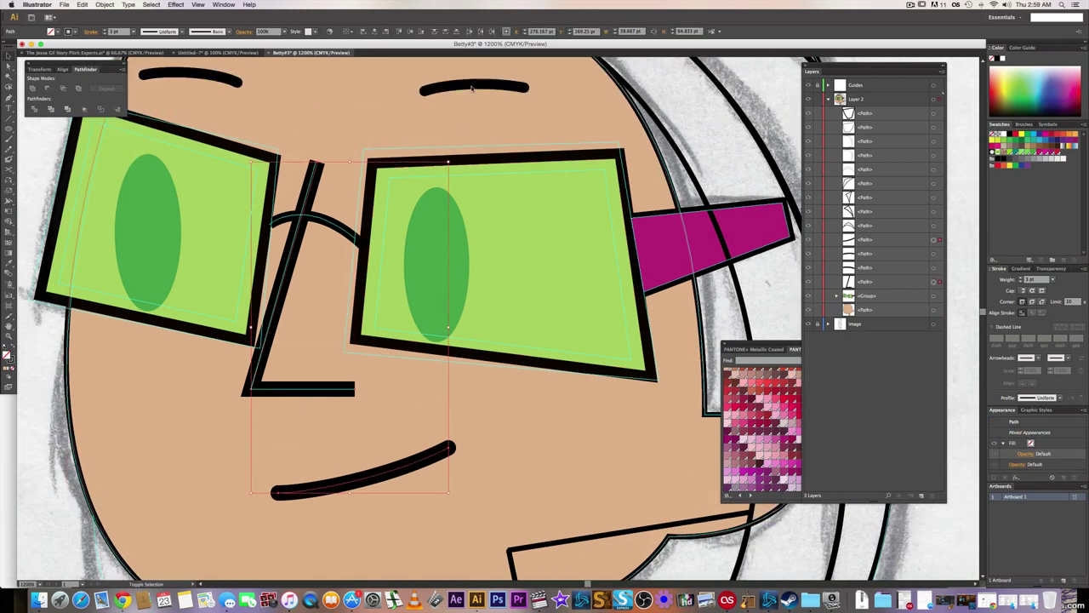
pyautogui.keyDown('shift'); pyautogui.click(471, 87); pyautogui.keyUp('shift')
pyautogui.keyDown('shift'); pyautogui.click(215, 75); pyautogui.keyUp('shift')
pyautogui.press('a')
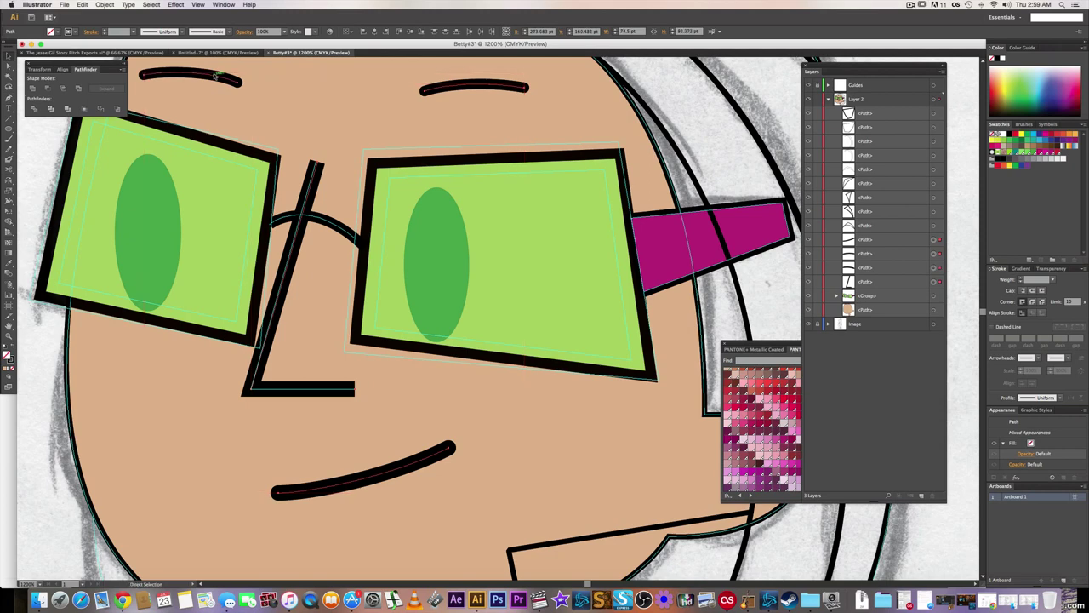
pyautogui.hotkey('ctrl', 'g')
pyautogui.hotkey('ctrl', 'shift', 'a')
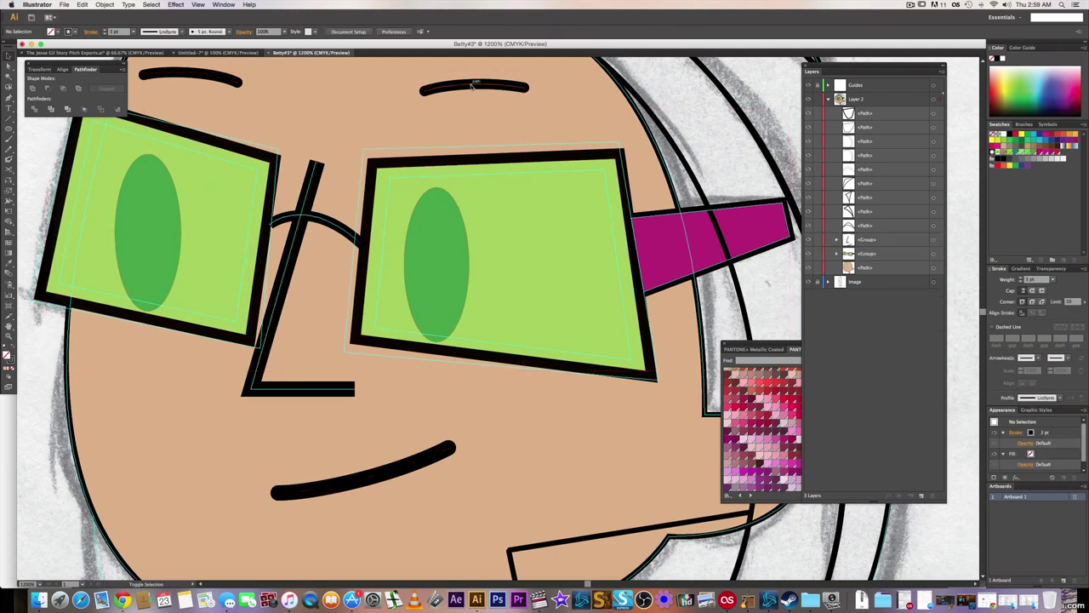
# - Group the glasses together with the group of nose, mouth and eyebrows
pyautogui.click(461, 89)
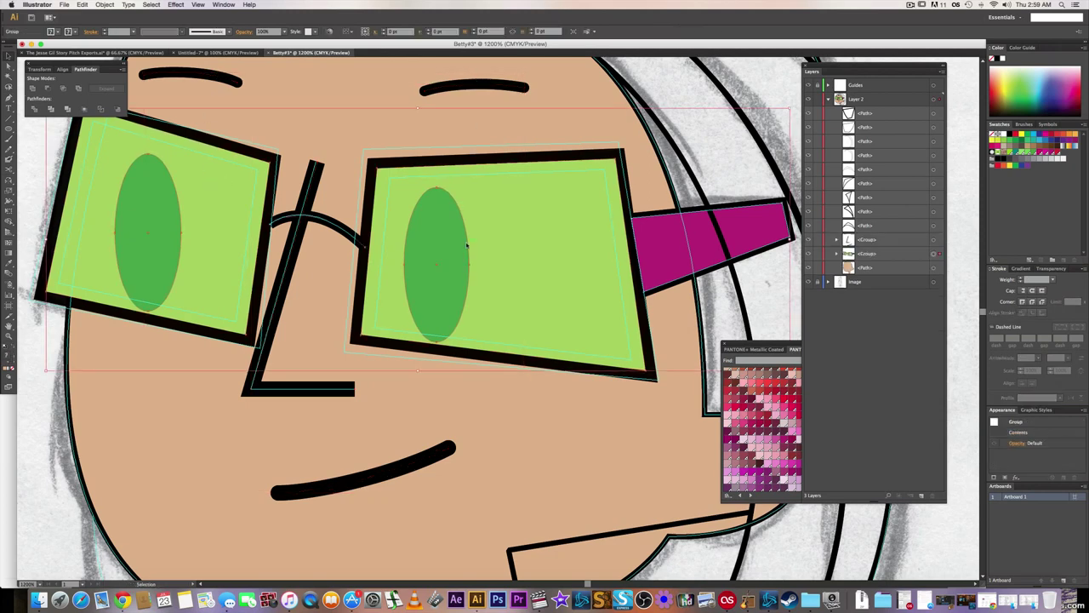
pyautogui.keyDown('shift'); pyautogui.click(459, 88); pyautogui.keyUp('shift')
pyautogui.hotkey('ctrl', 'g')
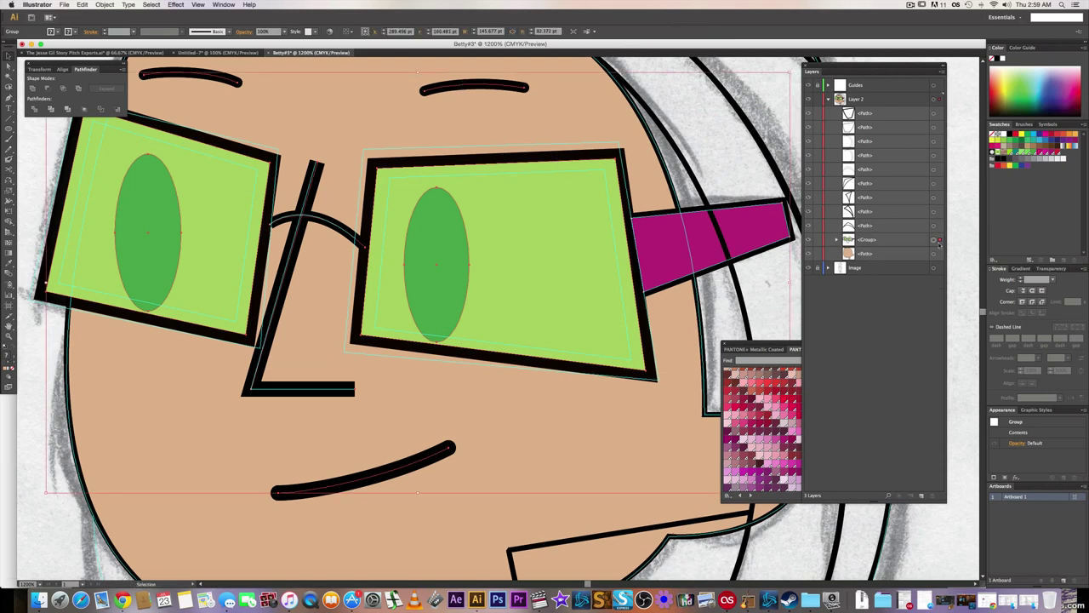
# - Group the facial features and glasses with the face shape and bring the whole group in front of the hair paths
pyautogui.keyDown('shift'); pyautogui.click(934, 252); pyautogui.keyUp('shift')
pyautogui.hotkey('ctrl', 'g')
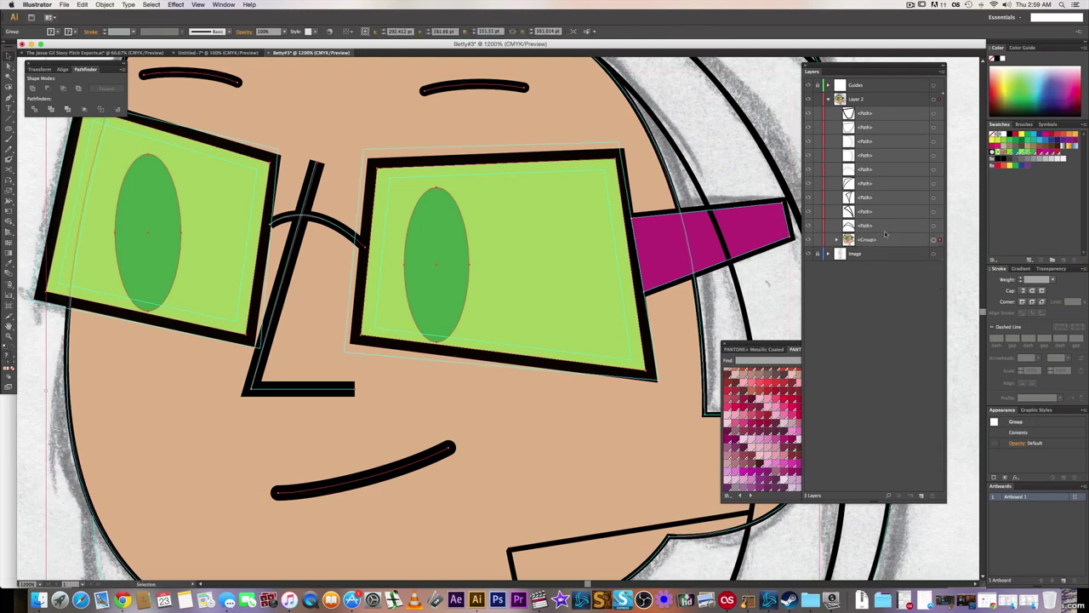
pyautogui.hotkey('ctrl', 'shift', ']')
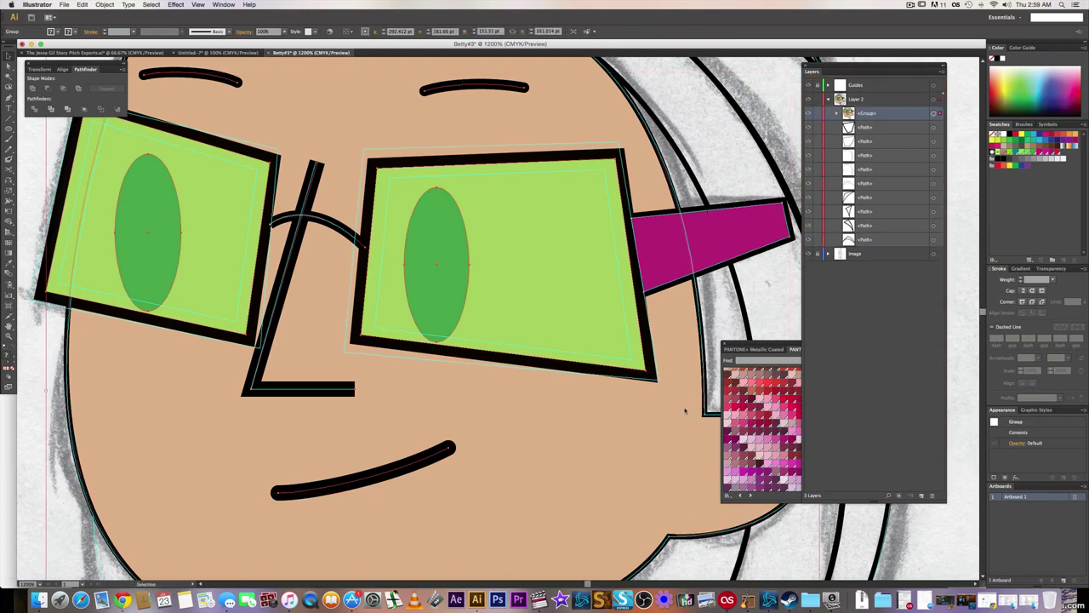
# - Draw a curved hair strand from the jawline to the shoulder line, continue along it to the neighbouring strand, and set the stroke to 1 pt
pyautogui.scroll(-4, 683, 451)
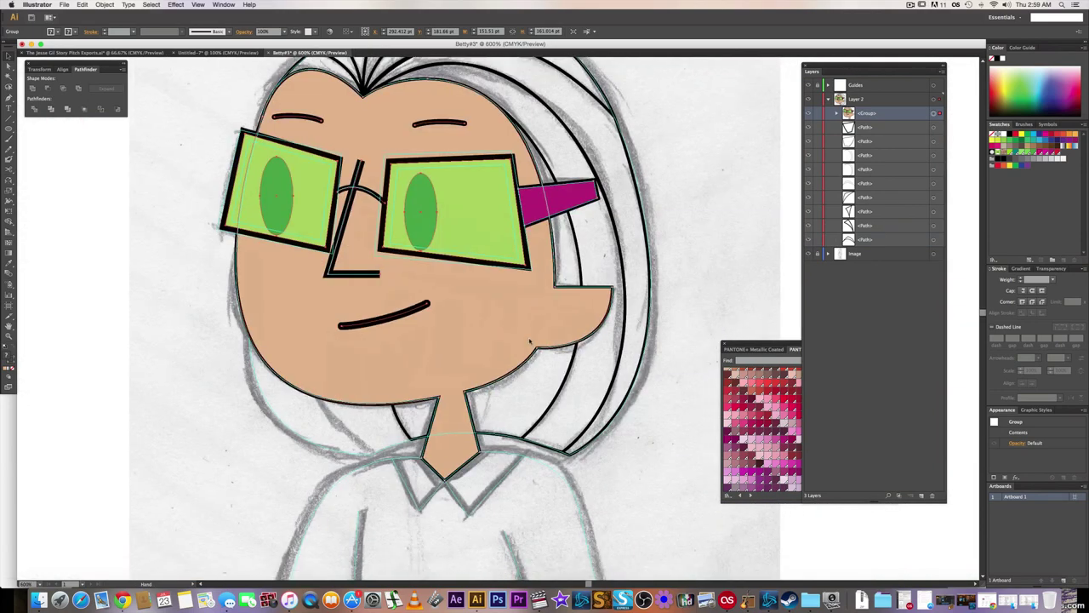
pyautogui.click(294, 492)
pyautogui.scroll(6, 307, 480)
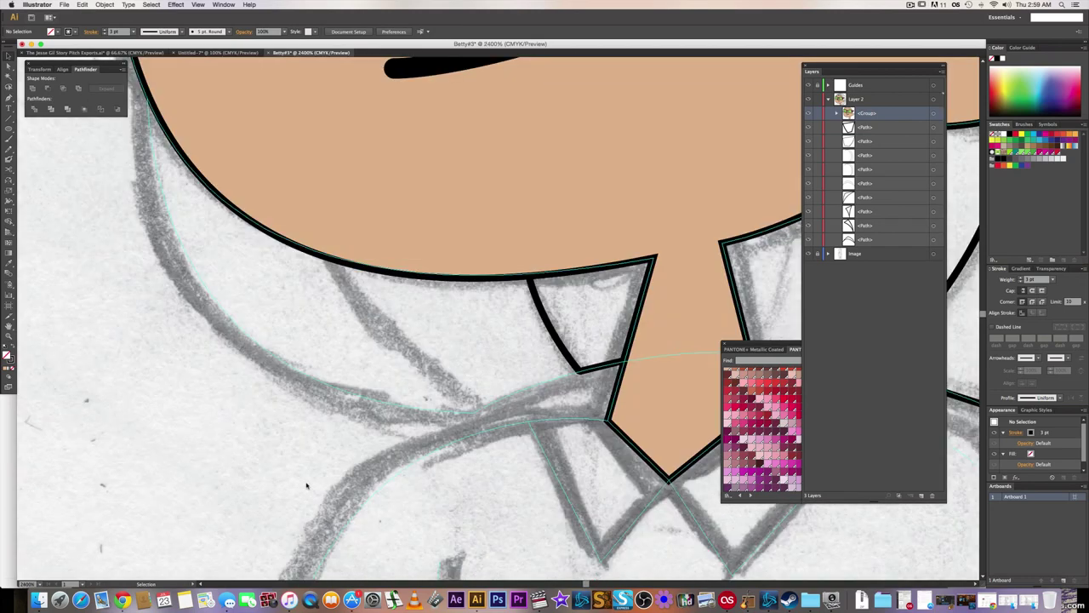
pyautogui.press('p')
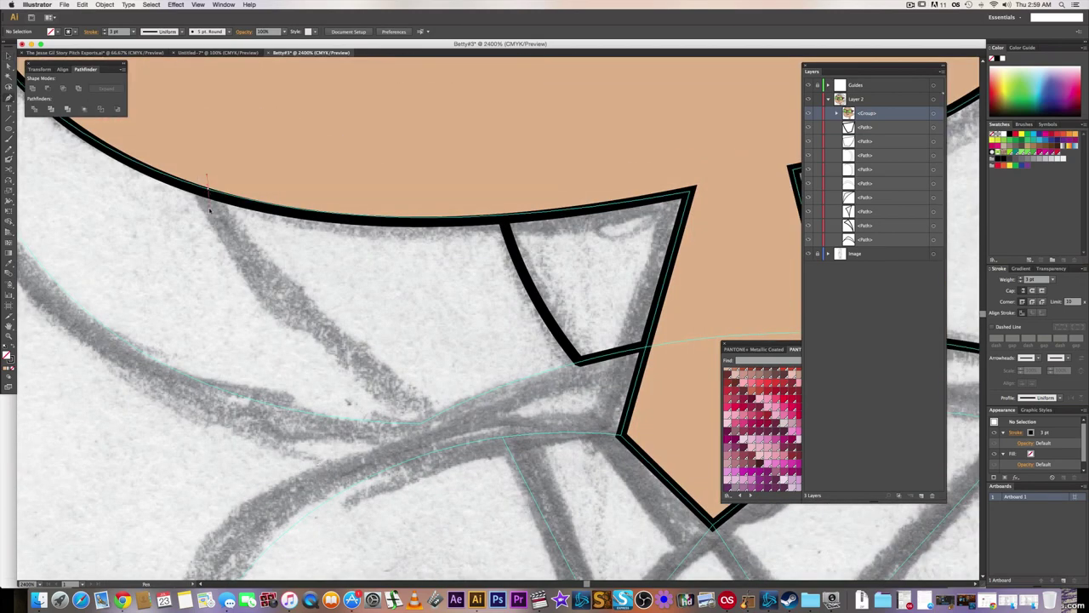
pyautogui.moveTo(213, 231); pyautogui.dragTo(215, 235)
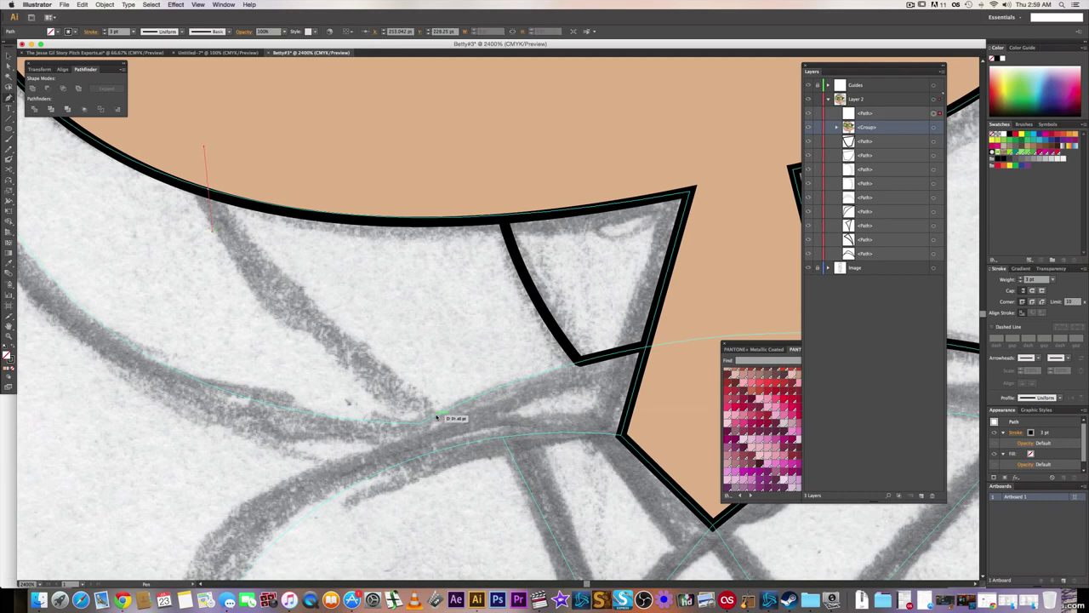
pyautogui.moveTo(531, 466); pyautogui.dragTo(531, 467)
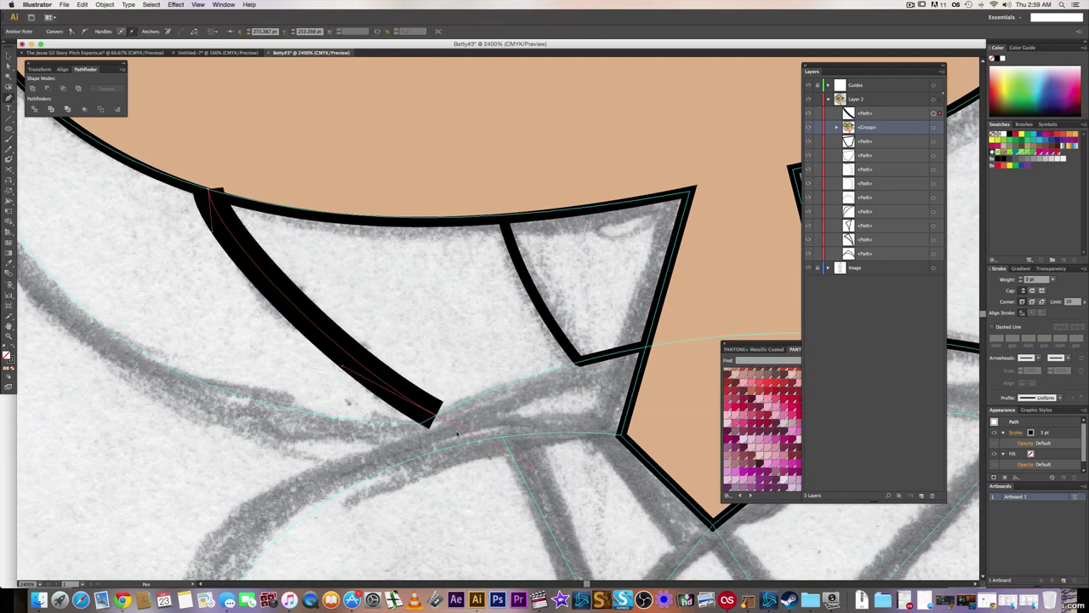
pyautogui.click(436, 416)
pyautogui.moveTo(580, 363)
pyautogui.mouseDown()
pyautogui.moveTo(615, 355)
pyautogui.moveTo(583, 368)
pyautogui.mouseUp()
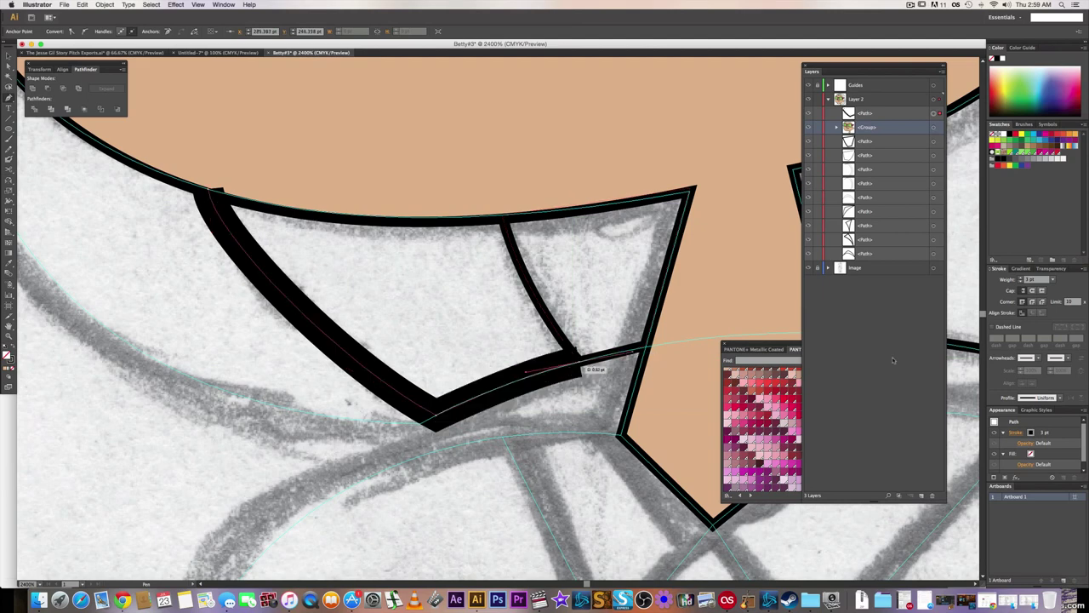
pyautogui.click(1023, 284)
pyautogui.click(1023, 285)
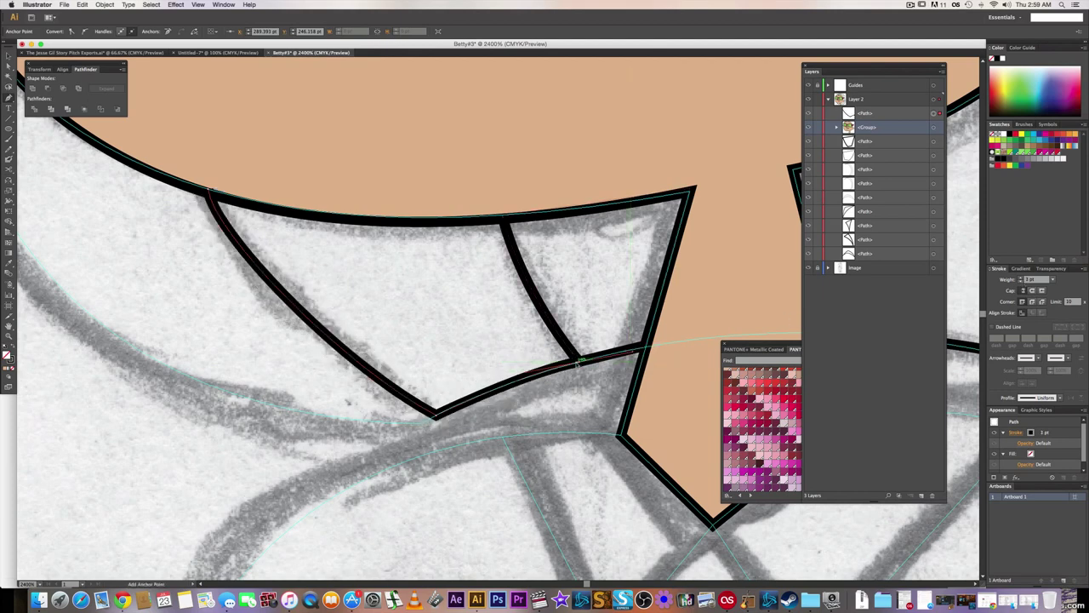
# - Close the hair section along the neighbouring strand and jawline, place it behind the face group, and deselect it
pyautogui.click(580, 362)
pyautogui.moveTo(502, 217); pyautogui.dragTo(479, 130)
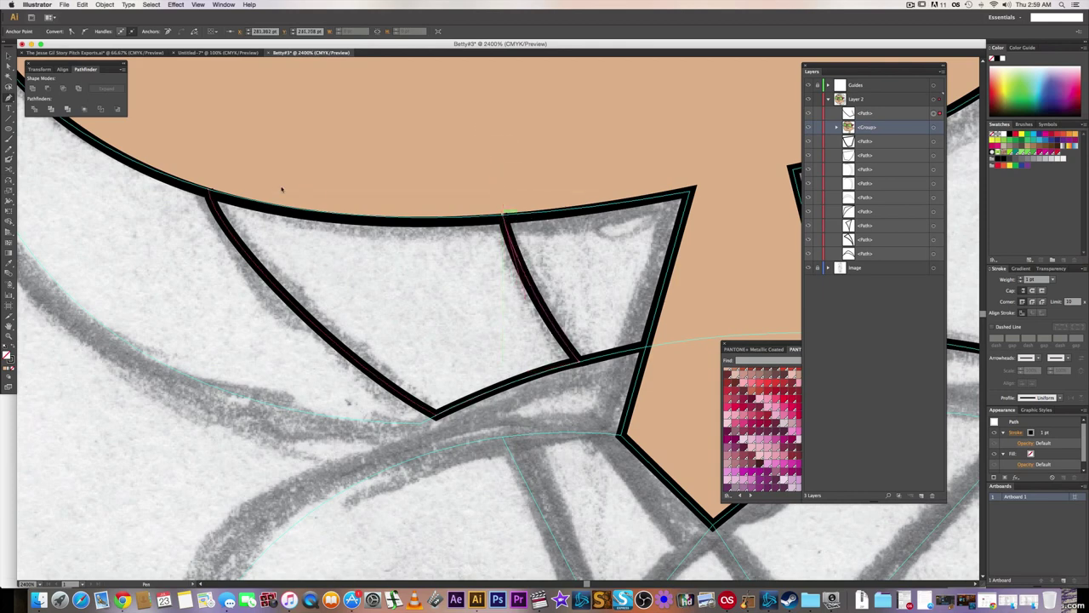
pyautogui.click(209, 187)
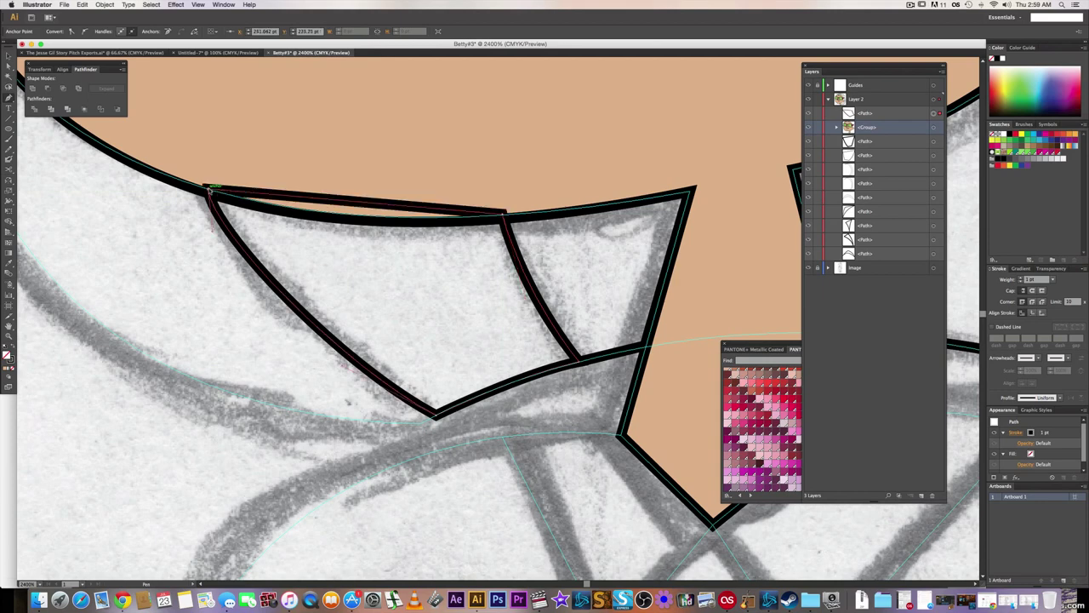
pyautogui.press('a')
pyautogui.moveTo(896, 117); pyautogui.dragTo(897, 136)
pyautogui.click(211, 329)
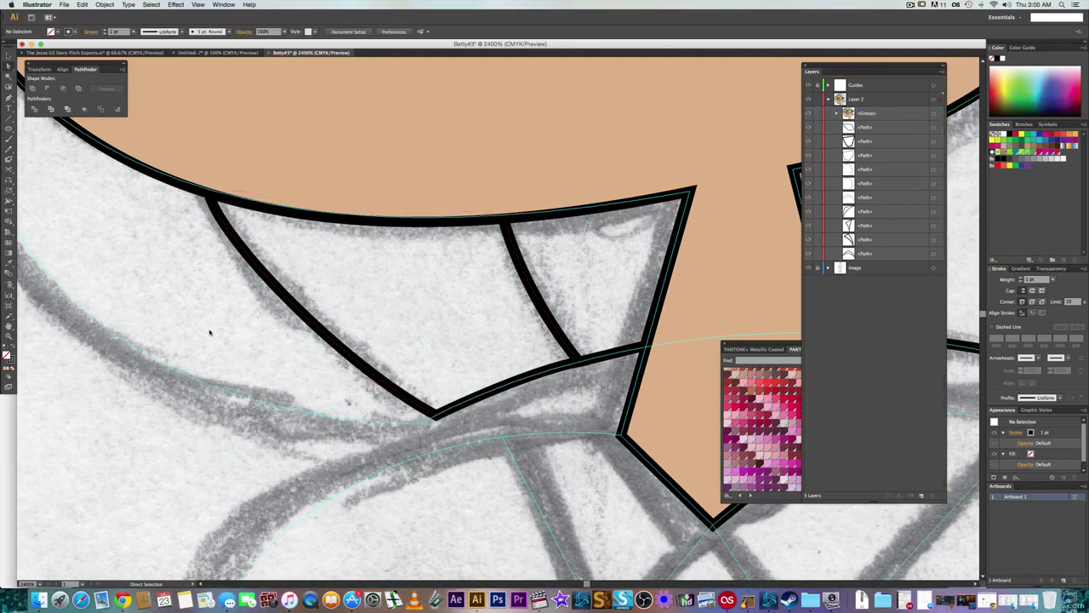
# - Draw the outer hair curve from the jaw's outer edge down along the sketch to the lower tip of the last strand
pyautogui.scroll(-1, 213, 326)
pyautogui.moveTo(223, 333); pyautogui.dragTo(294, 357)
pyautogui.scroll(-1, 300, 370)
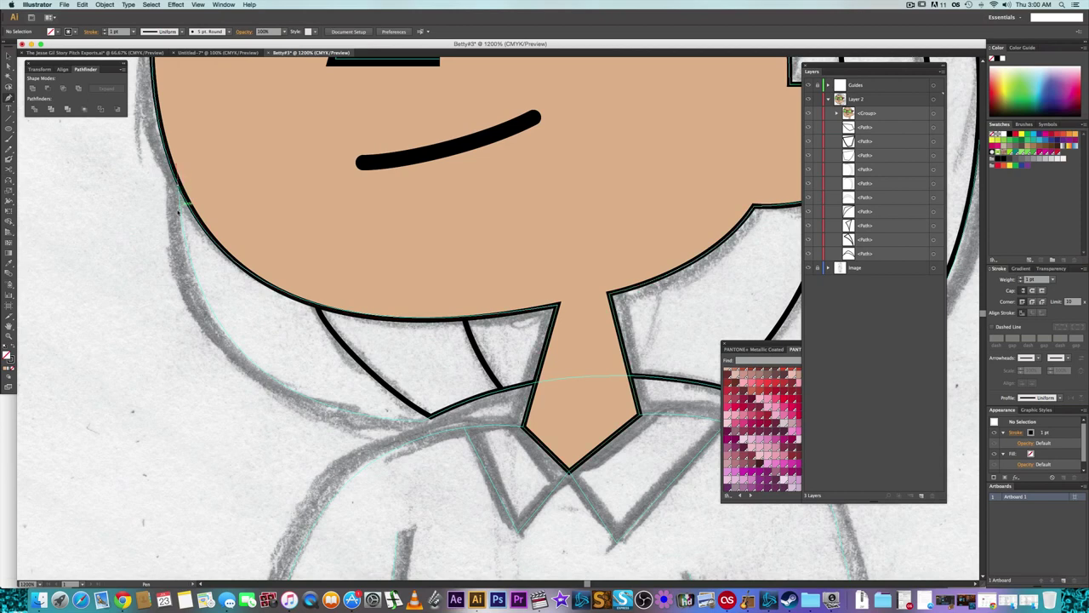
pyautogui.moveTo(178, 285); pyautogui.dragTo(177, 284)
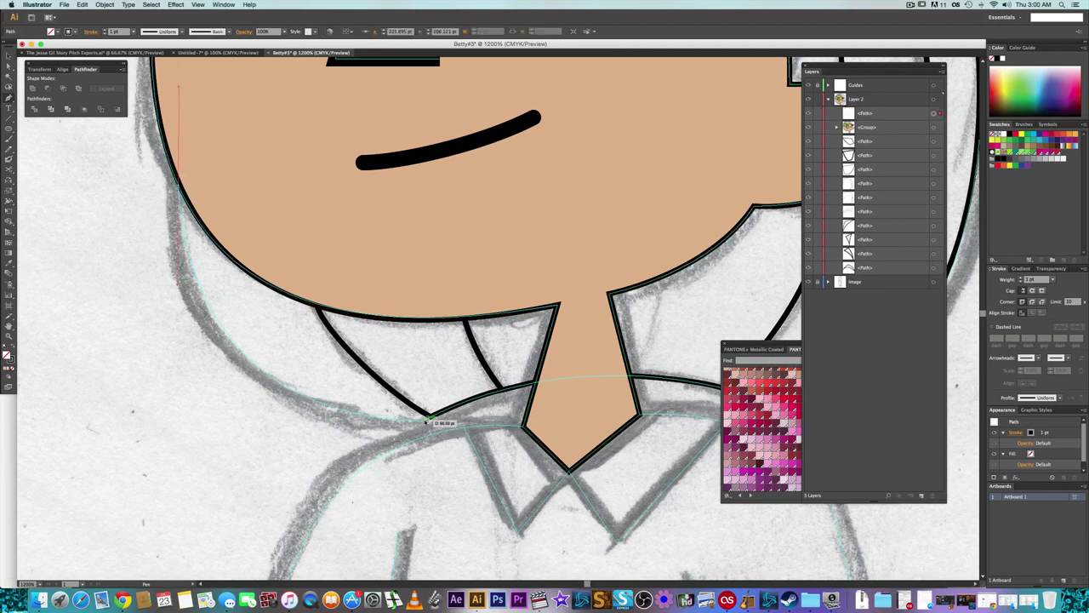
pyautogui.moveTo(434, 420); pyautogui.dragTo(543, 417)
pyautogui.moveTo(578, 414); pyautogui.dragTo(606, 424)
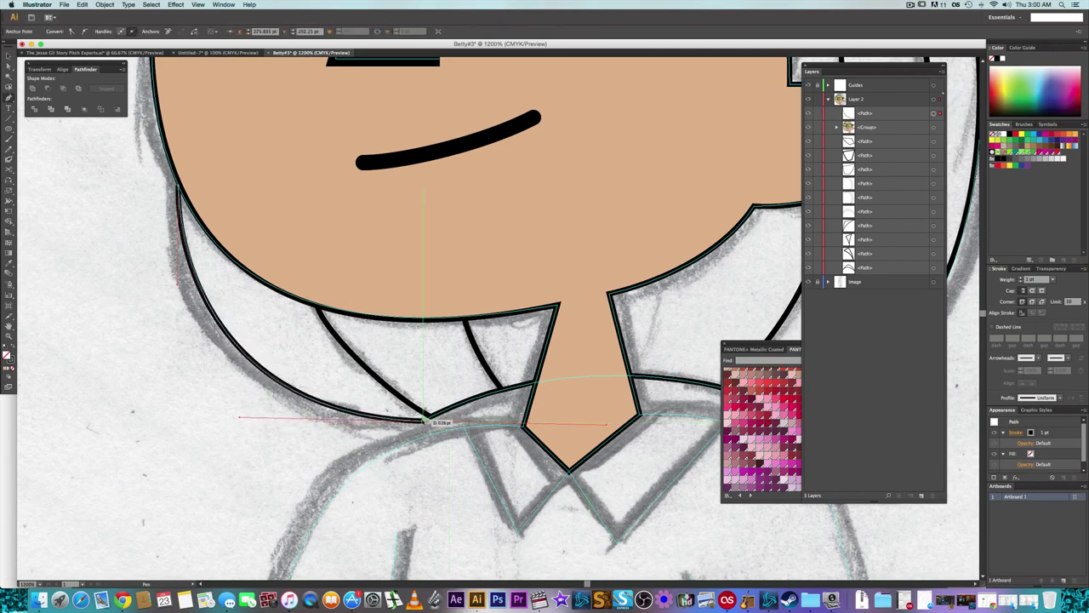
pyautogui.scroll(2, 426, 427)
pyautogui.scroll(1, 426, 427)
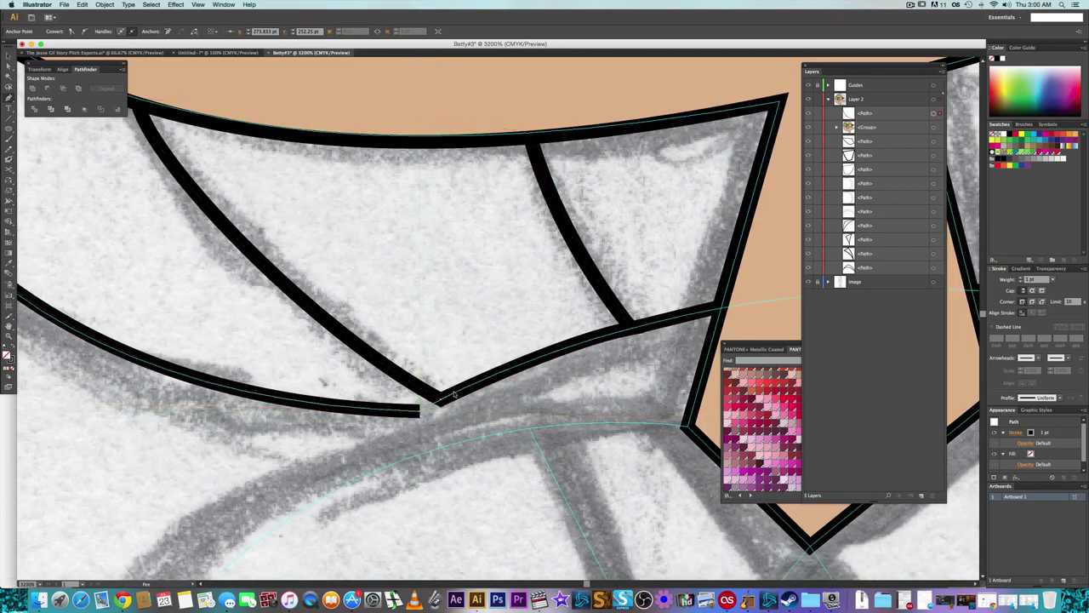
pyautogui.click(442, 399)
# - Close the outer hair section up the strand and back to the jaw's edge, place it behind the face group, and deselect it
pyautogui.scroll(-2, 424, 384)
pyautogui.scroll(4, 377, 289)
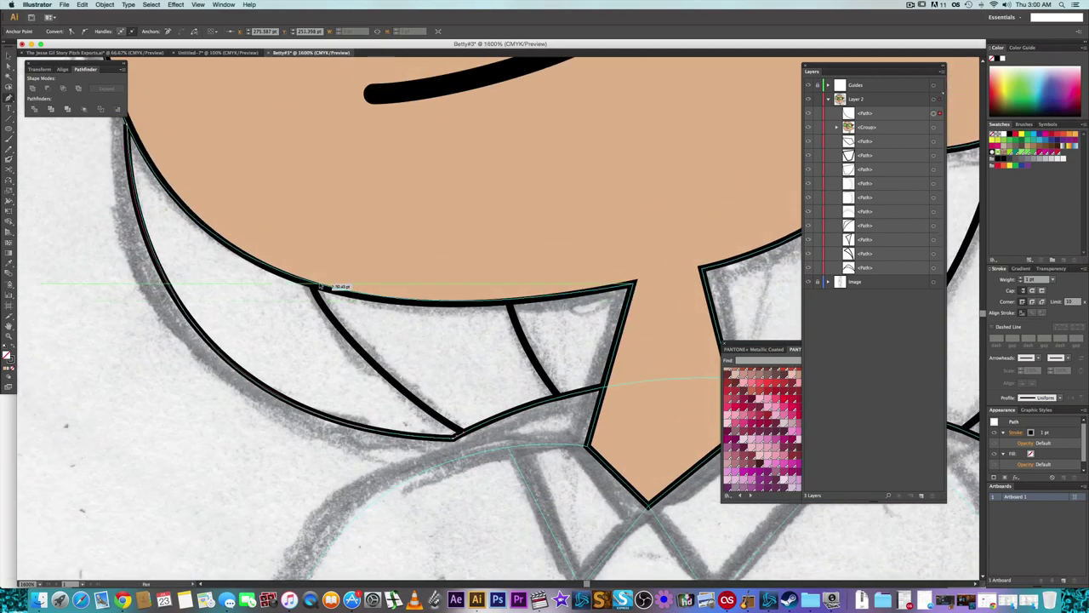
pyautogui.click(317, 285)
pyautogui.moveTo(295, 232); pyautogui.dragTo(266, 188)
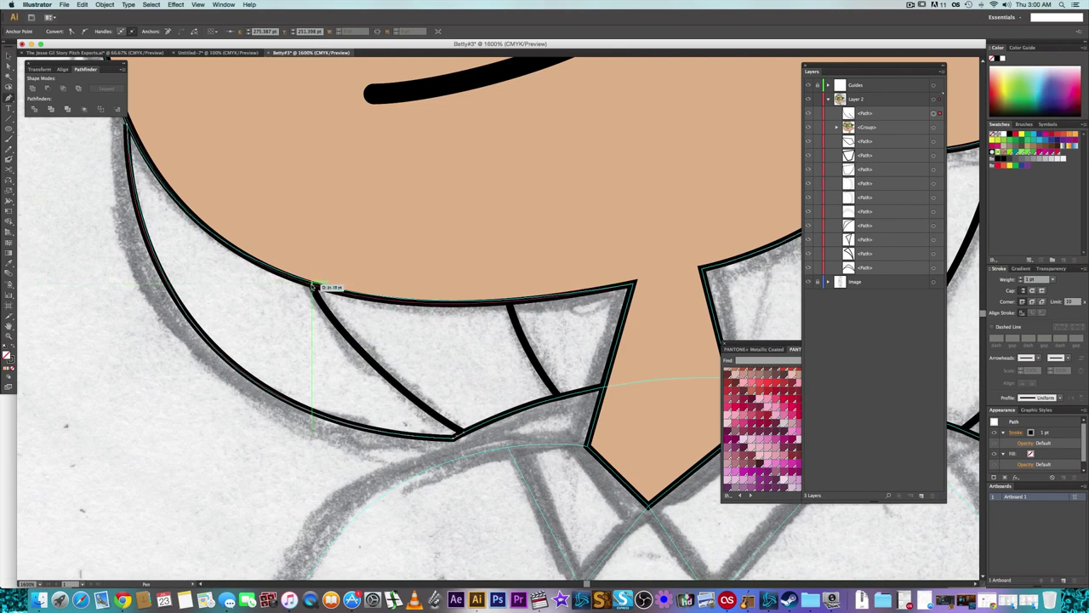
pyautogui.moveTo(313, 286); pyautogui.dragTo(358, 299)
pyautogui.click(312, 286)
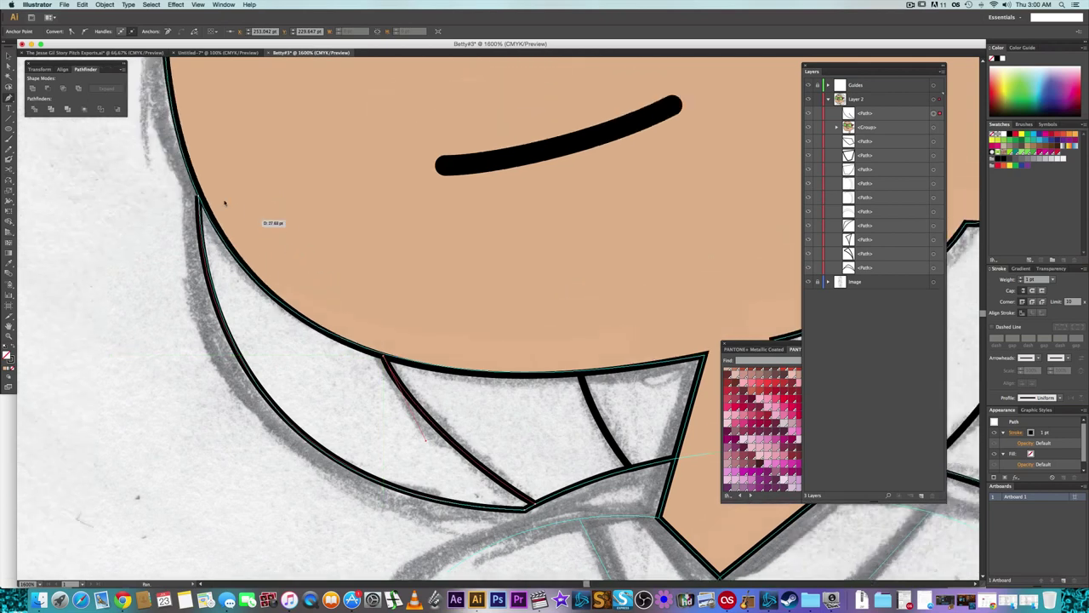
pyautogui.click(198, 198)
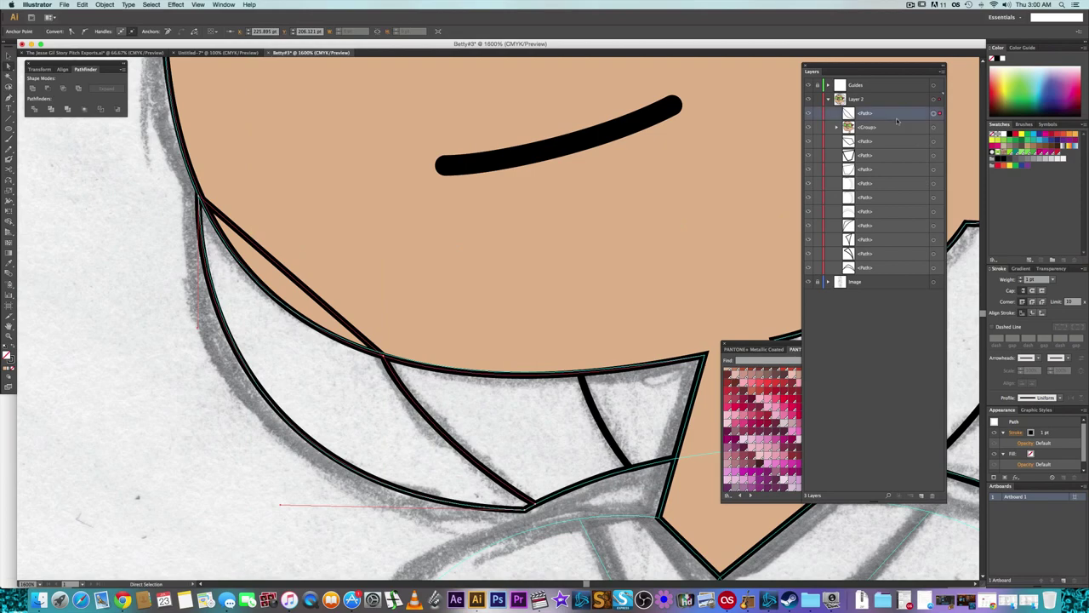
pyautogui.moveTo(896, 114); pyautogui.dragTo(899, 134)
pyautogui.press('a')
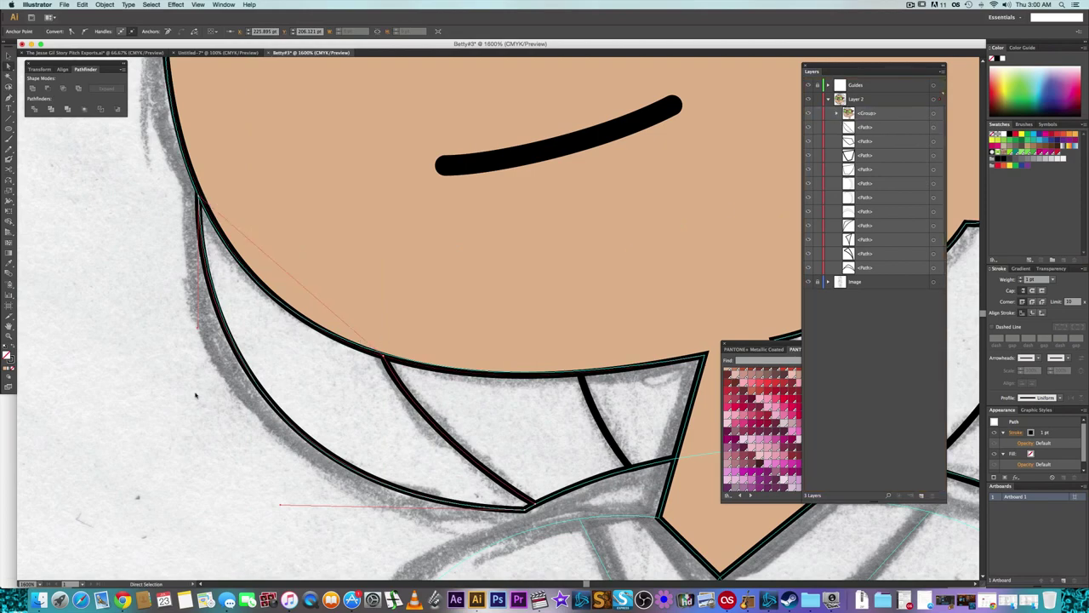
pyautogui.click(195, 394)
# - Select all the hair paths below the face group and fill them with a red-orange PANTONE+ Solid Coated swatch
pyautogui.scroll(1, 198, 394)
pyautogui.scroll(-5, 198, 394)
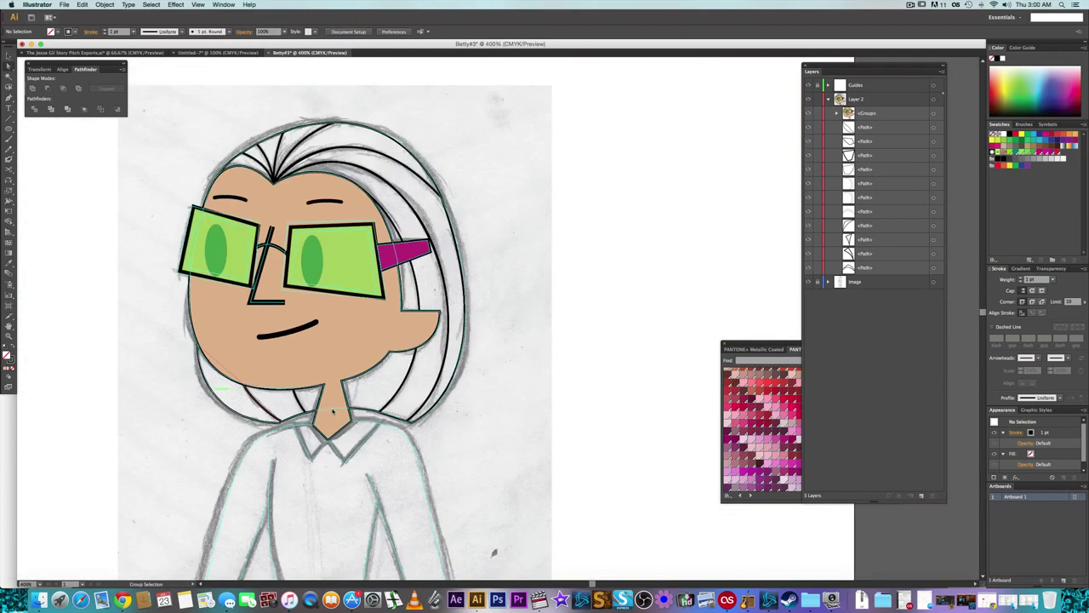
pyautogui.moveTo(514, 391); pyautogui.dragTo(541, 400)
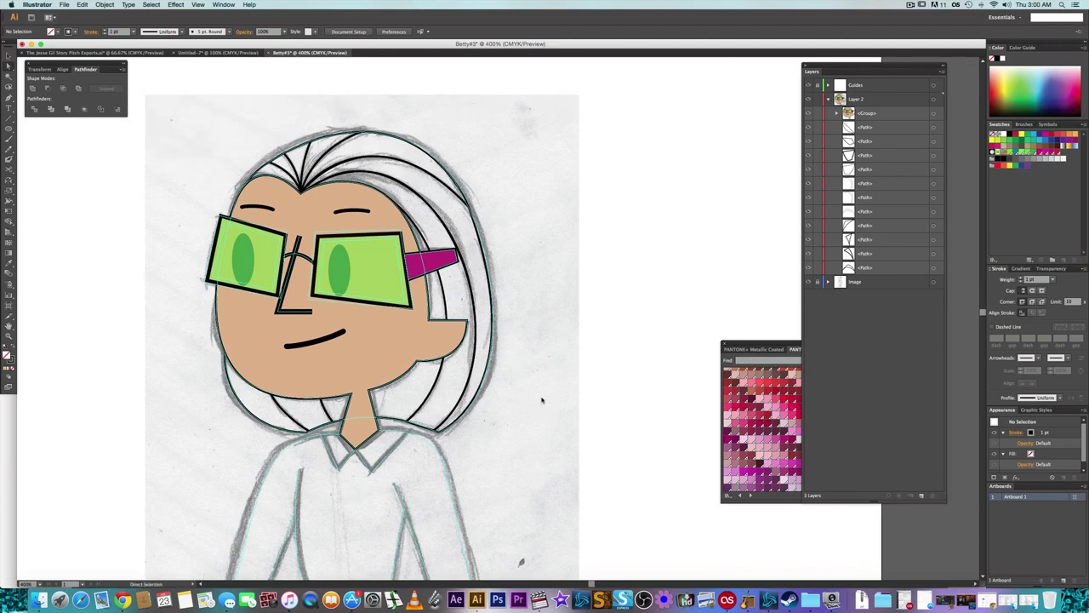
pyautogui.click(767, 344)
pyautogui.scroll(-10, 806, 382)
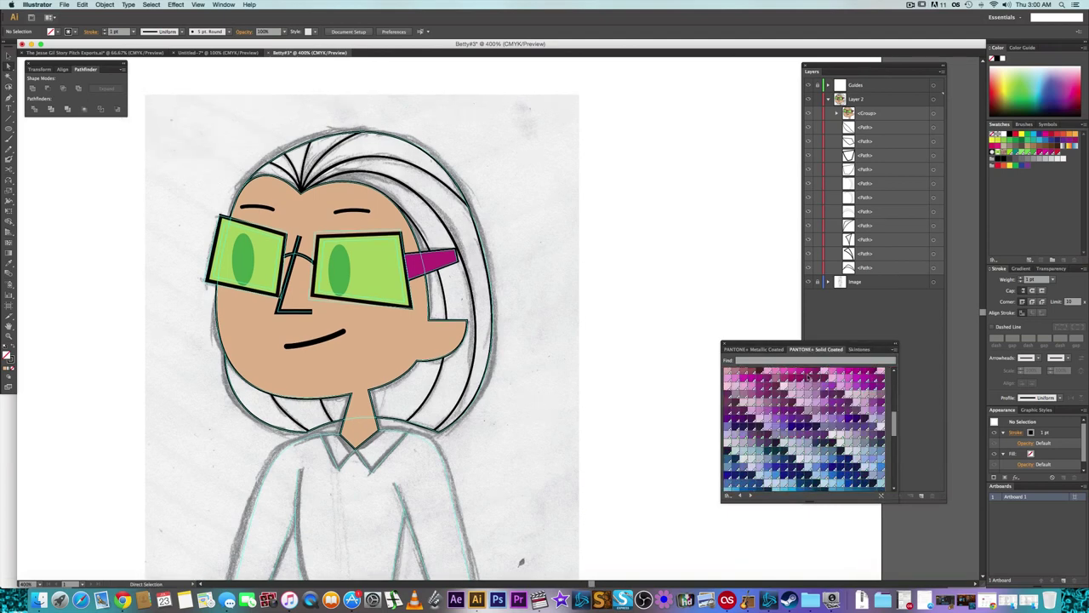
pyautogui.scroll(15, 807, 382)
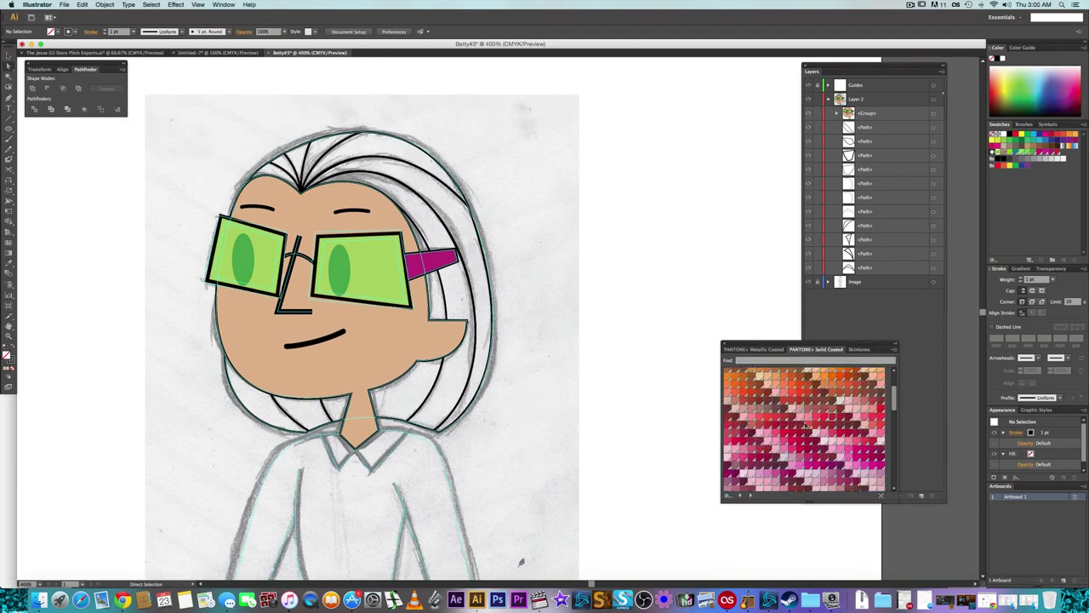
pyautogui.click(934, 127)
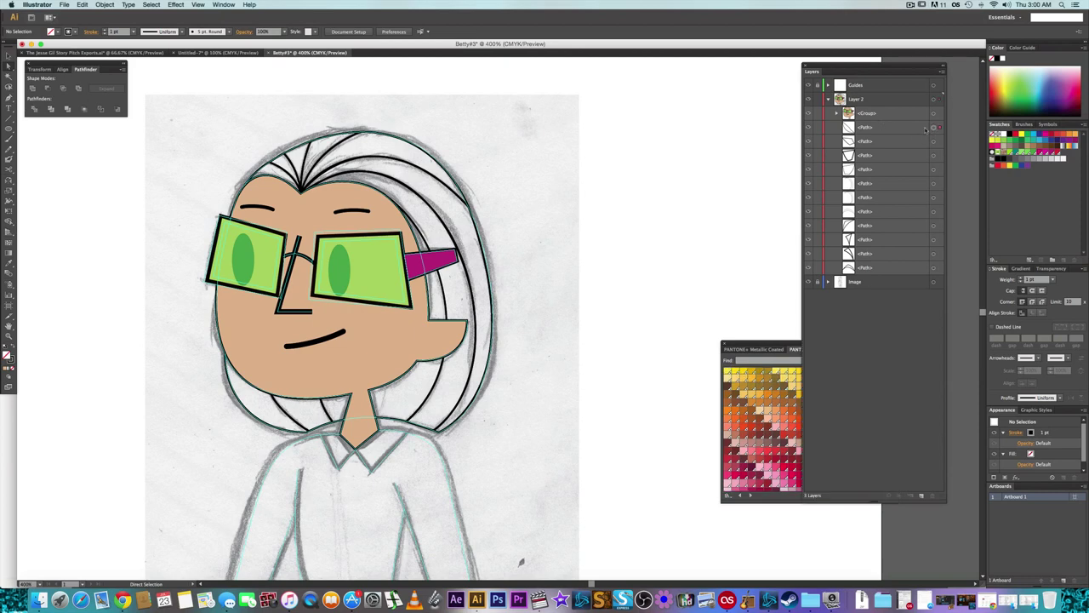
pyautogui.keyDown('shift'); pyautogui.click(933, 142); pyautogui.keyUp('shift')
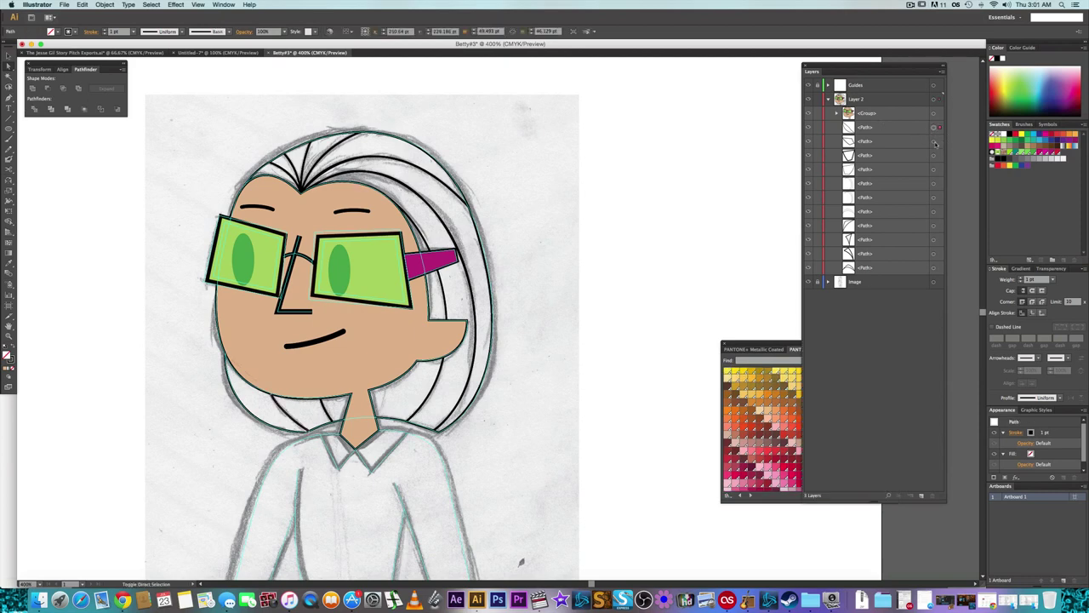
pyautogui.keyDown('shift'); pyautogui.click(933, 155); pyautogui.keyUp('shift')
pyautogui.keyDown('shift'); pyautogui.click(933, 169); pyautogui.keyUp('shift')
pyautogui.keyDown('shift'); pyautogui.click(933, 184); pyautogui.keyUp('shift')
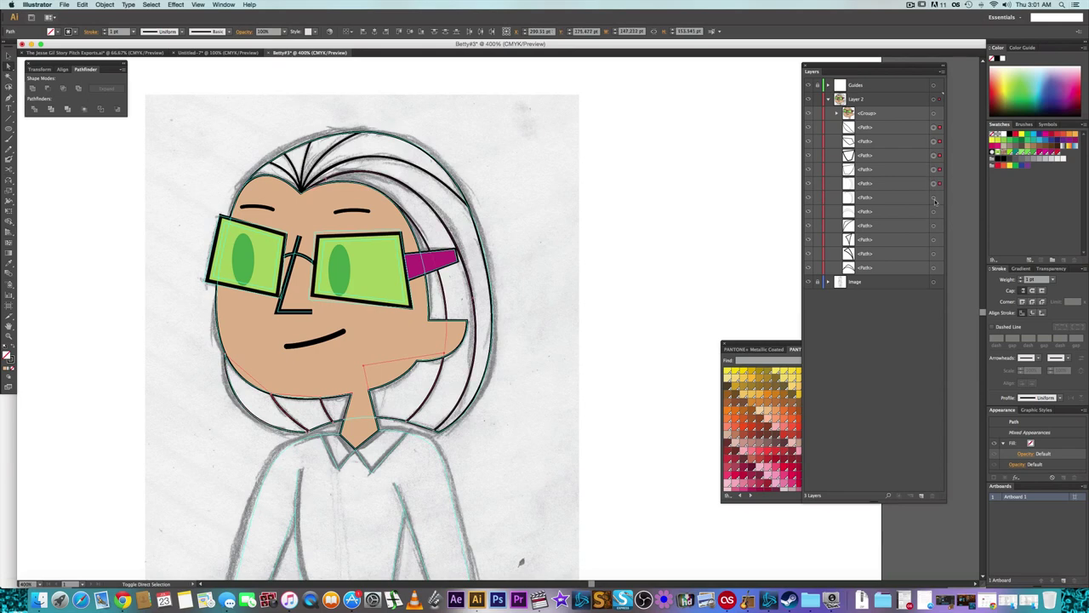
pyautogui.keyDown('shift'); pyautogui.click(933, 197); pyautogui.keyUp('shift')
pyautogui.keyDown('shift'); pyautogui.click(934, 211); pyautogui.keyUp('shift')
pyautogui.keyDown('shift'); pyautogui.click(933, 225); pyautogui.keyUp('shift')
pyautogui.keyDown('shift'); pyautogui.click(934, 240); pyautogui.keyUp('shift')
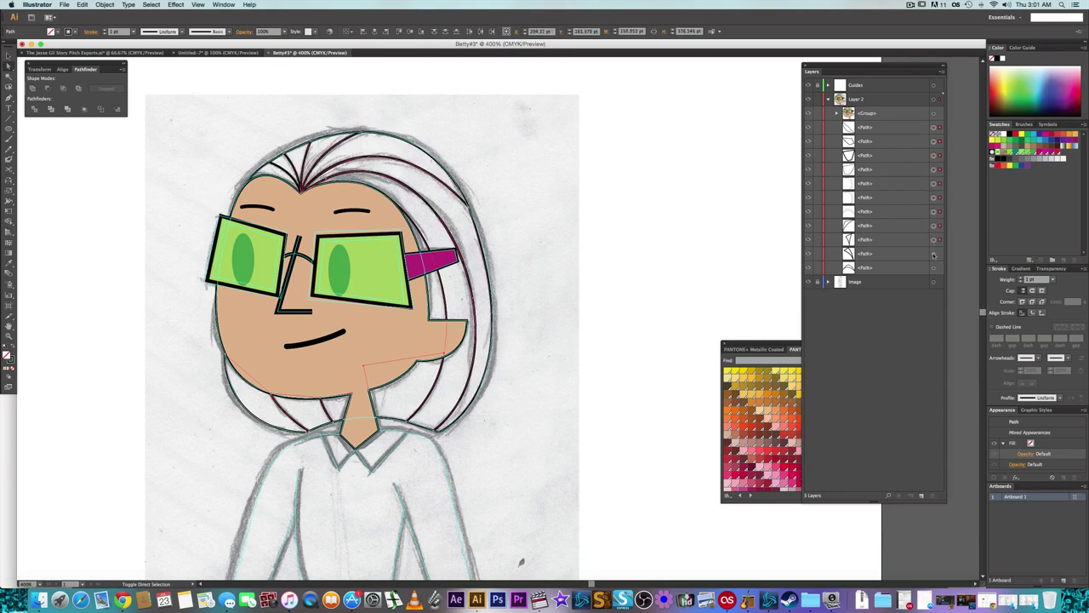
pyautogui.keyDown('shift'); pyautogui.click(934, 254); pyautogui.keyUp('shift')
pyautogui.click(783, 346)
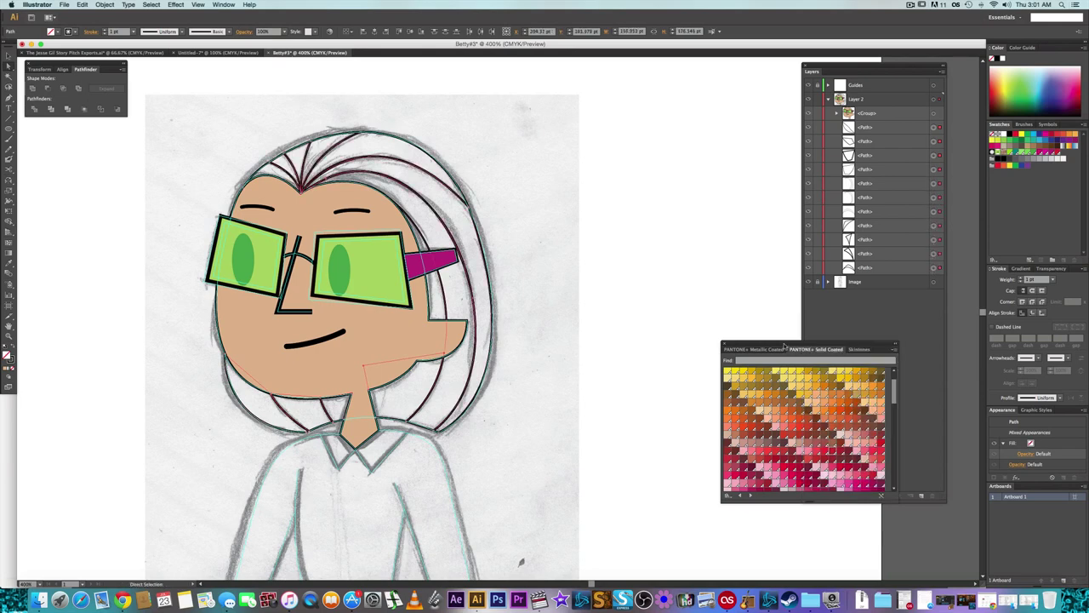
pyautogui.click(793, 421)
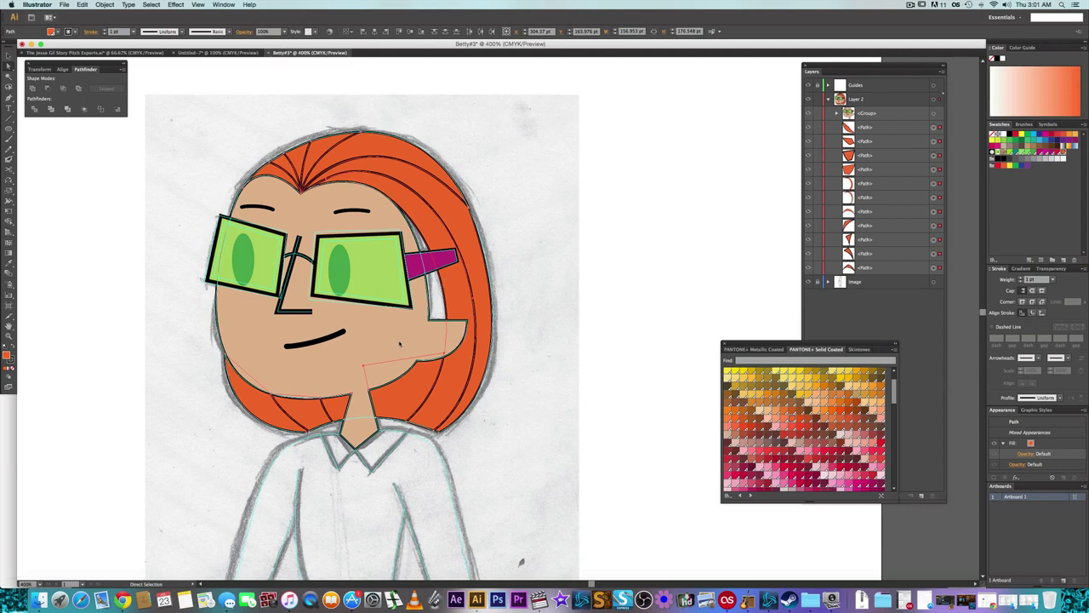
# - Reshape the hair section beside the neck, moving its hidden anchor up behind the glasses and curving its edge outward to fill the gap beside the ear
pyautogui.click(443, 355)
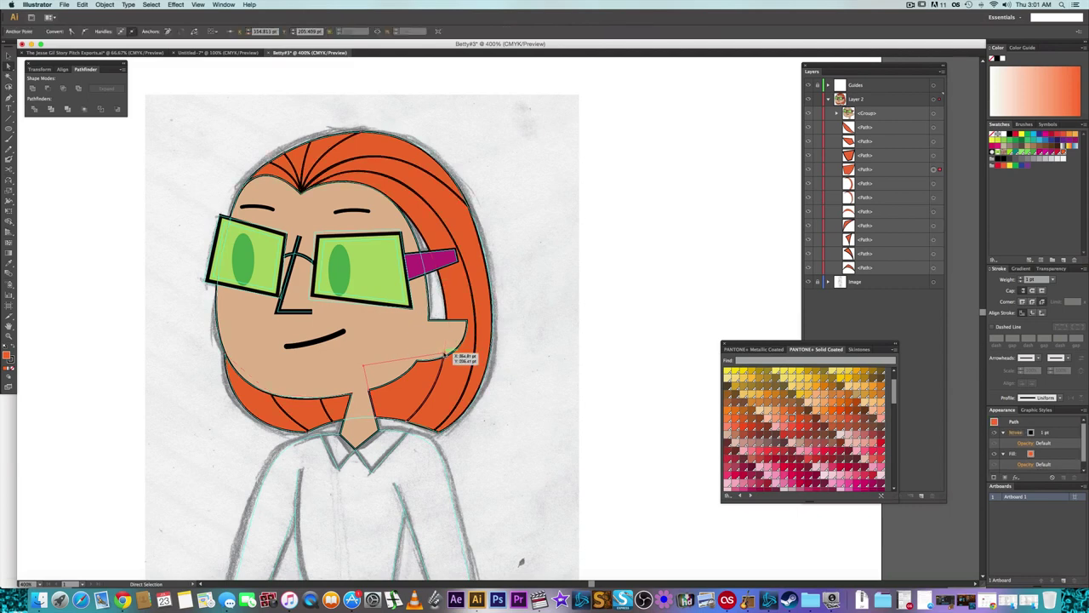
pyautogui.moveTo(442, 355); pyautogui.dragTo(385, 197)
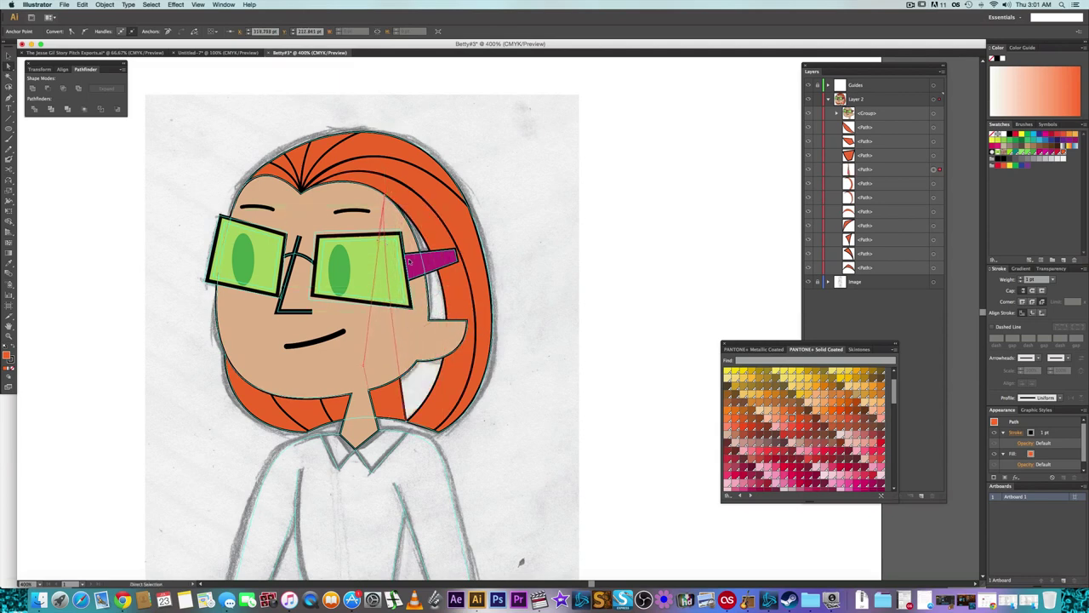
pyautogui.press('alt')
pyautogui.moveTo(380, 243); pyautogui.dragTo(543, 301)
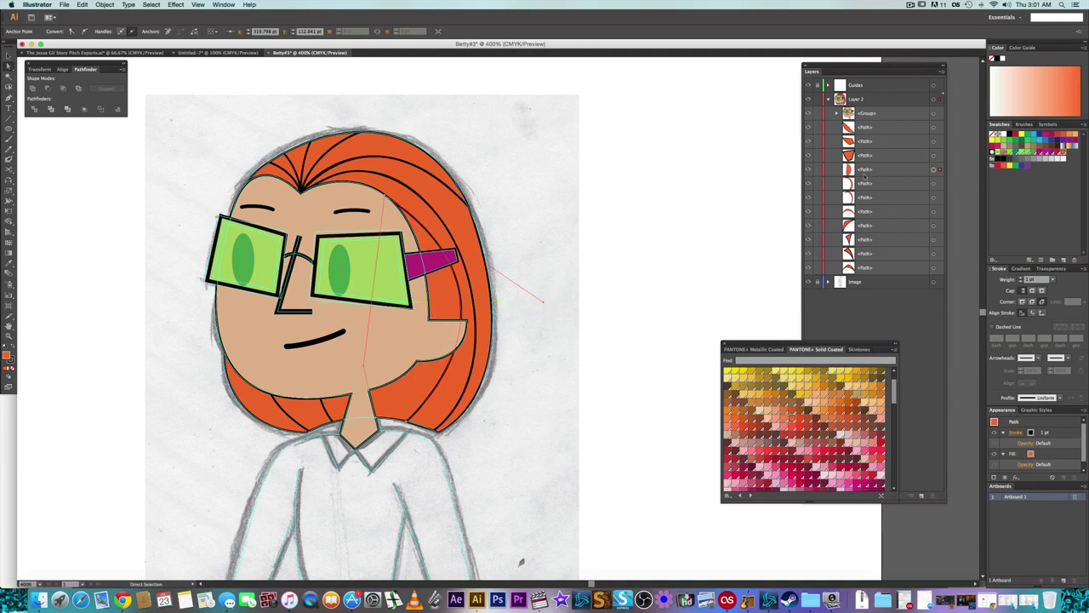
# - Move the reshaped hair section beneath all other hair paths, deselect it, and bring the PANTONE+ Solid Coated swatches to the front
pyautogui.moveTo(865, 173); pyautogui.dragTo(877, 273)
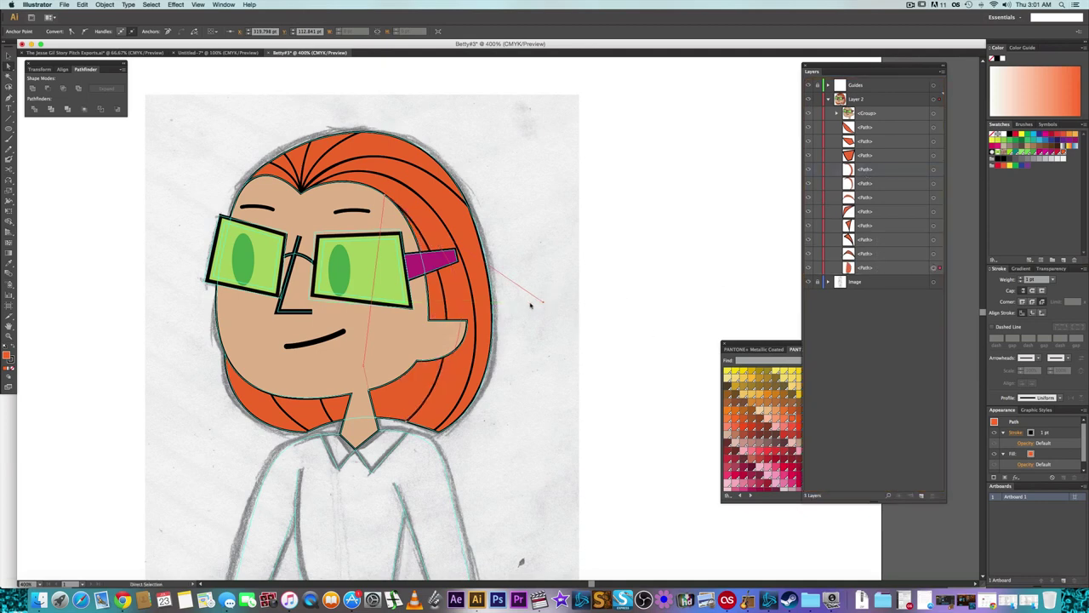
pyautogui.click(532, 335)
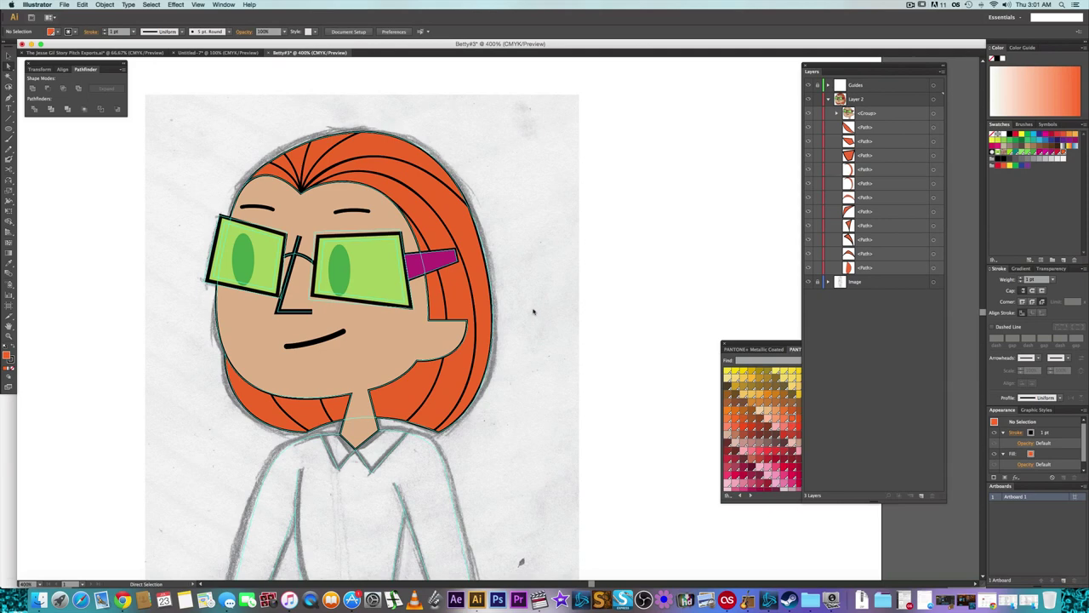
pyautogui.click(774, 348)
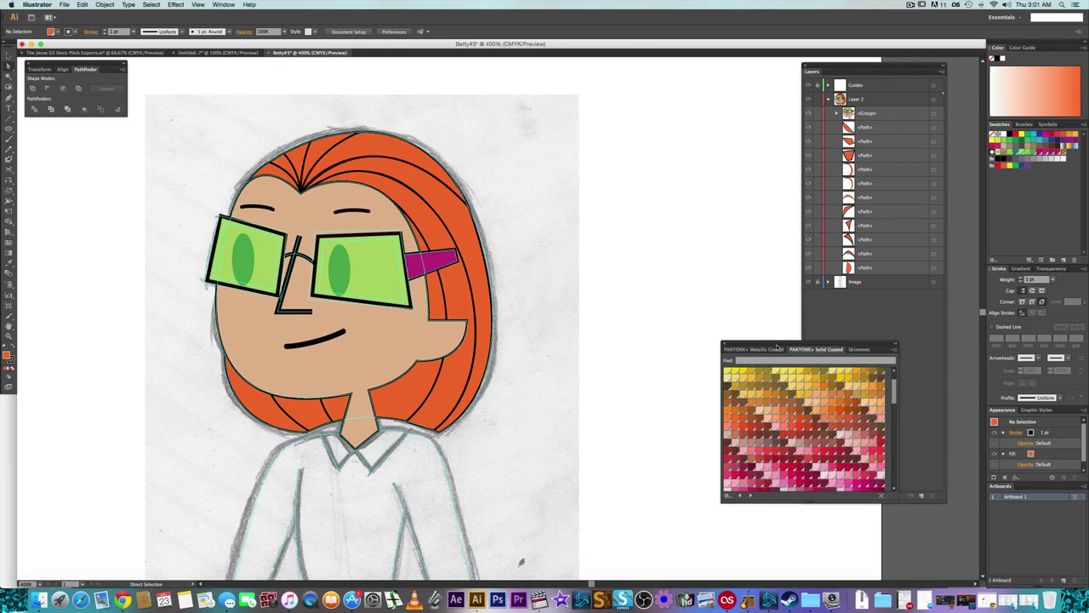
# - Select every hair path below the face group except the lowest one and fill them with PANTONE 172 C
pyautogui.click(933, 128)
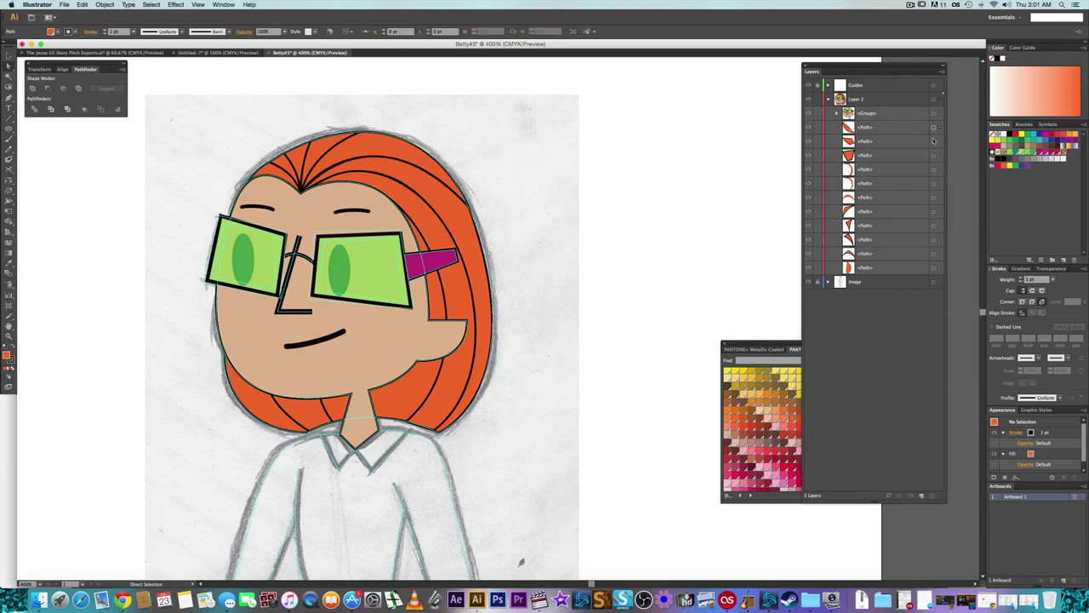
pyautogui.keyDown('shift'); pyautogui.click(935, 155); pyautogui.keyUp('shift')
pyautogui.keyDown('shift'); pyautogui.click(935, 170); pyautogui.keyUp('shift')
pyautogui.keyDown('shift'); pyautogui.click(935, 184); pyautogui.keyUp('shift')
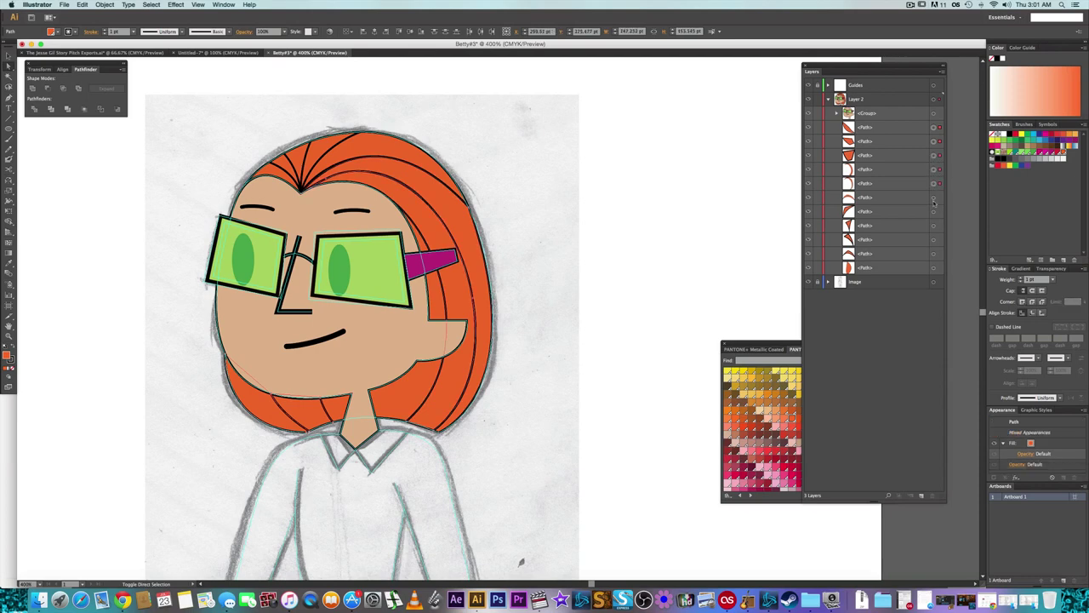
pyautogui.keyDown('shift'); pyautogui.click(933, 197); pyautogui.keyUp('shift')
pyautogui.keyDown('shift'); pyautogui.click(933, 211); pyautogui.keyUp('shift')
pyautogui.keyDown('shift'); pyautogui.click(934, 225); pyautogui.keyUp('shift')
pyautogui.keyDown('shift'); pyautogui.click(935, 240); pyautogui.keyUp('shift')
pyautogui.keyDown('shift'); pyautogui.click(935, 254); pyautogui.keyUp('shift')
pyautogui.click(792, 343)
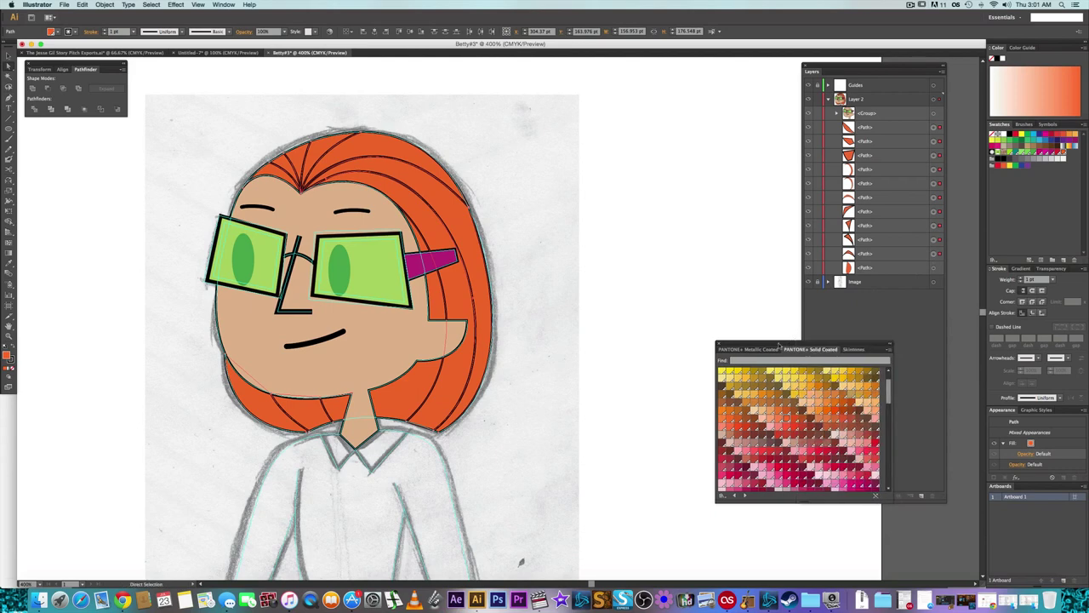
pyautogui.moveTo(798, 343); pyautogui.dragTo(760, 340)
pyautogui.click(771, 425)
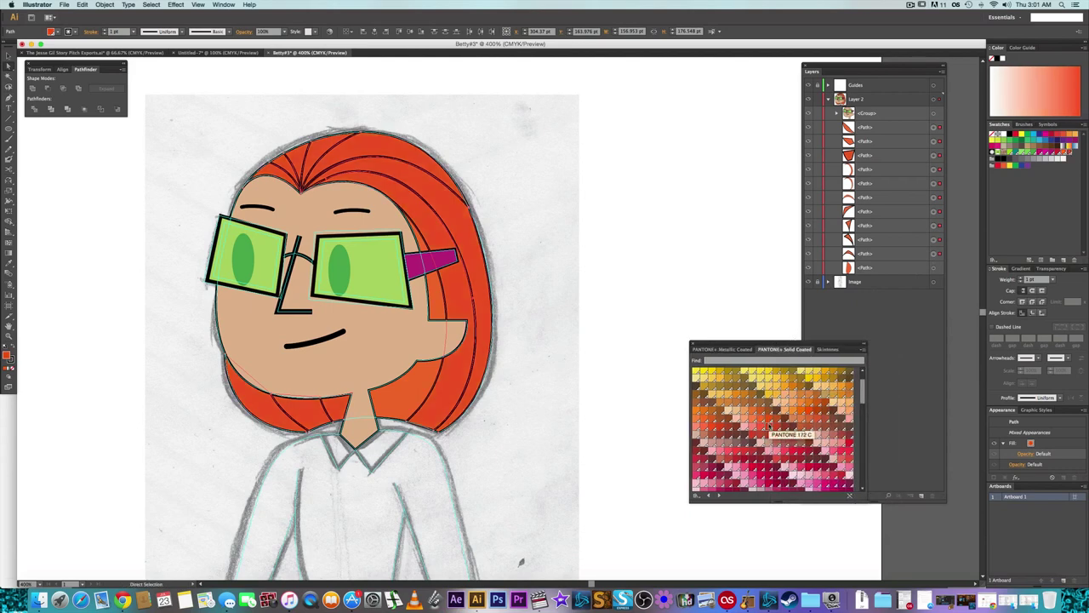
# - Add the lowest hair path to the selection, fill all hair sections with one matching red-orange swatch, and deselect
pyautogui.click(933, 268)
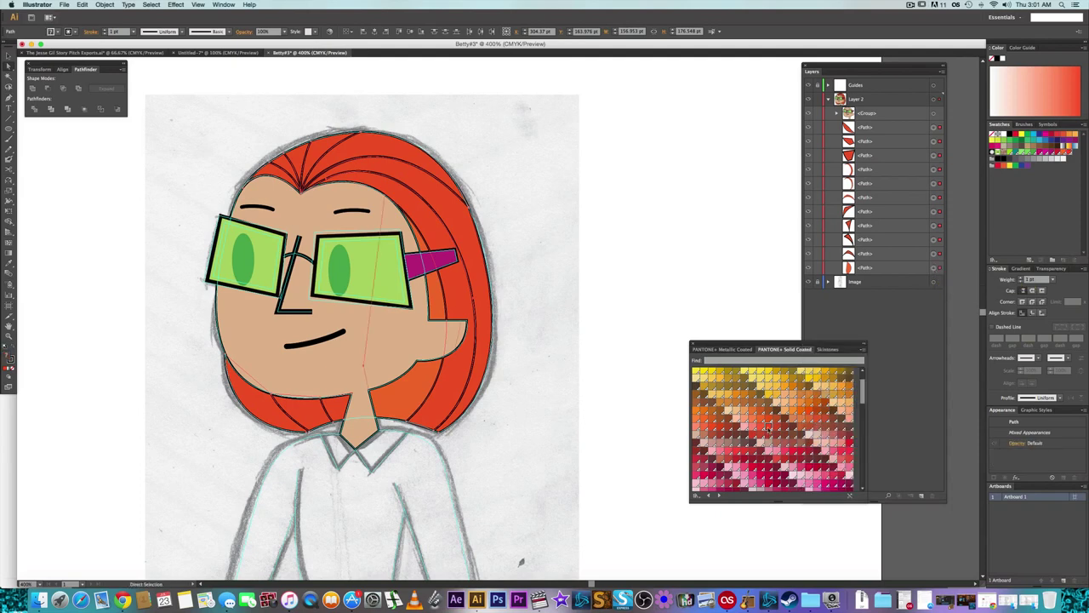
pyautogui.click(770, 431)
pyautogui.click(616, 279)
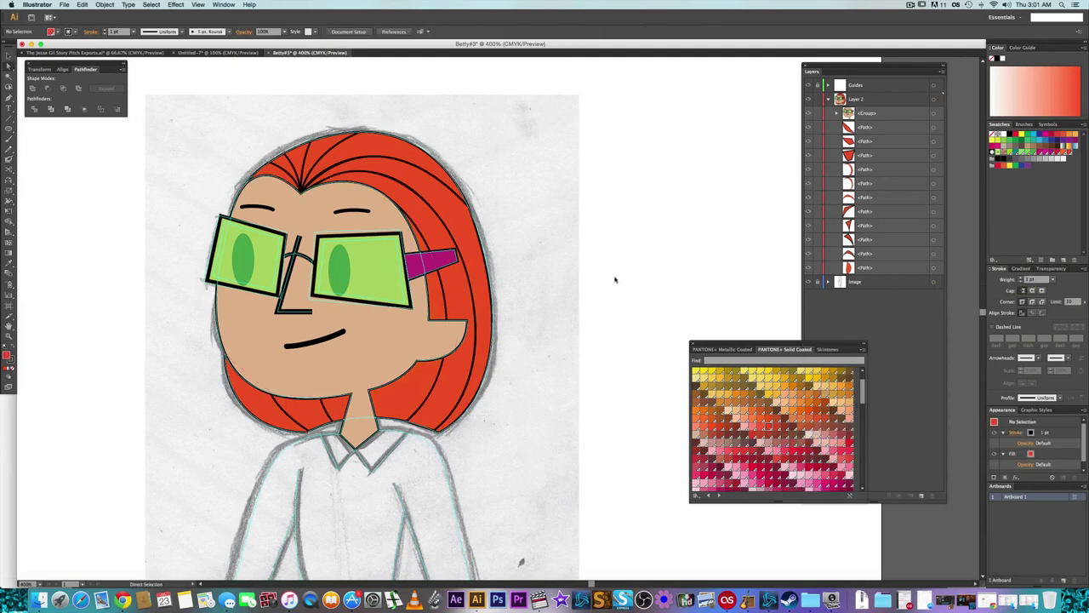
# - Examine the face outline around the jaw and neck, selecting the face shape to check its stroke
pyautogui.moveTo(514, 380); pyautogui.dragTo(540, 343)
pyautogui.scroll(1, 382, 384)
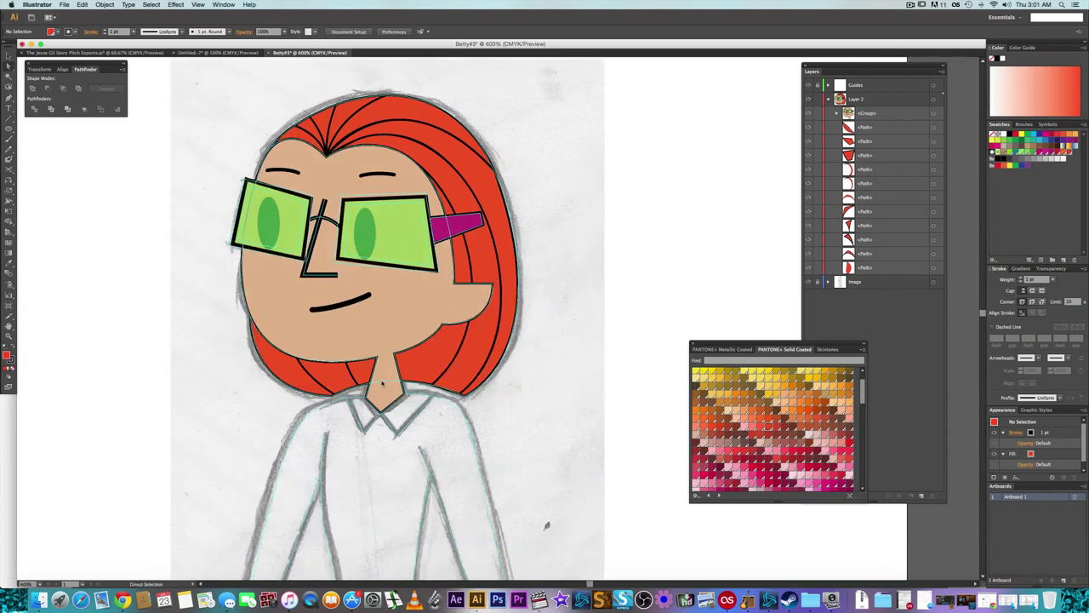
pyautogui.scroll(2, 382, 383)
pyautogui.scroll(3, 396, 384)
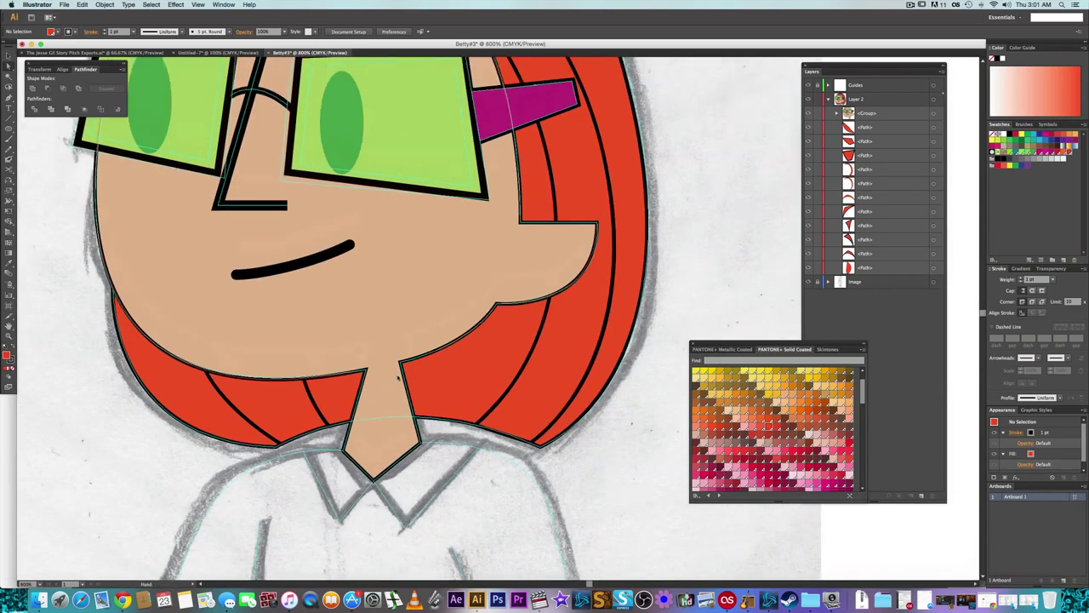
pyautogui.scroll(2, 441, 367)
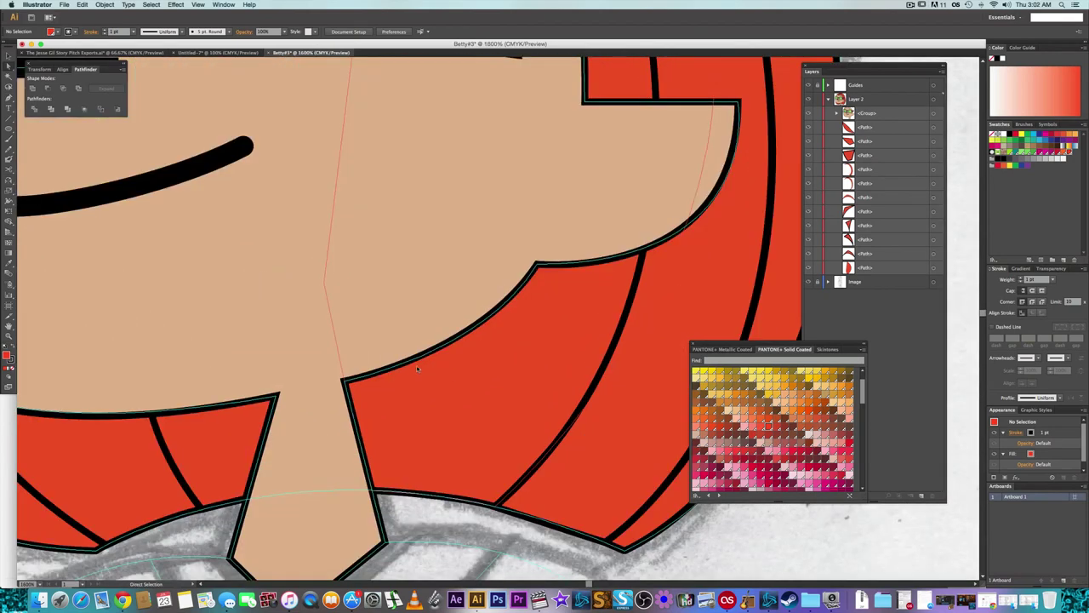
pyautogui.click(305, 340)
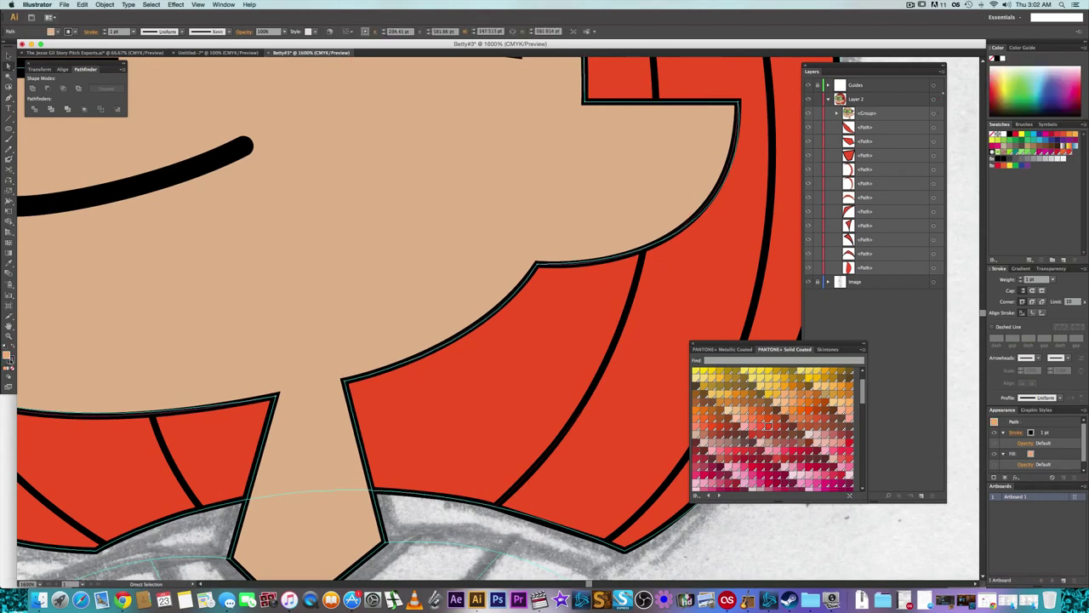
pyautogui.click(12, 362)
pyautogui.click(971, 254)
pyautogui.scroll(-2, 652, 246)
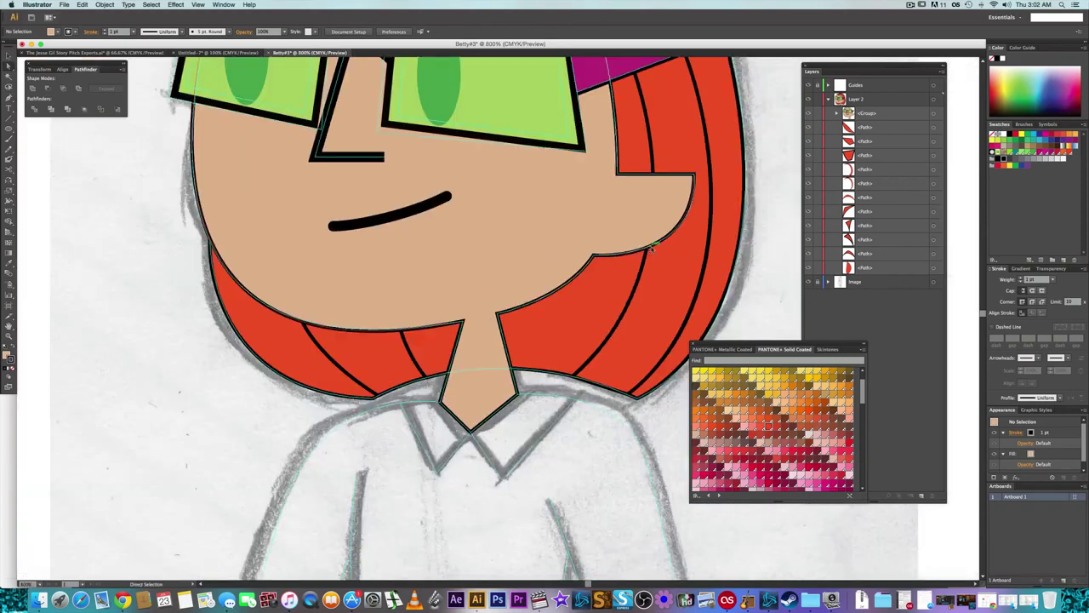
# - Select both eyebrows to check their stroke colour and deselect them
pyautogui.moveTo(235, 241); pyautogui.dragTo(254, 353)
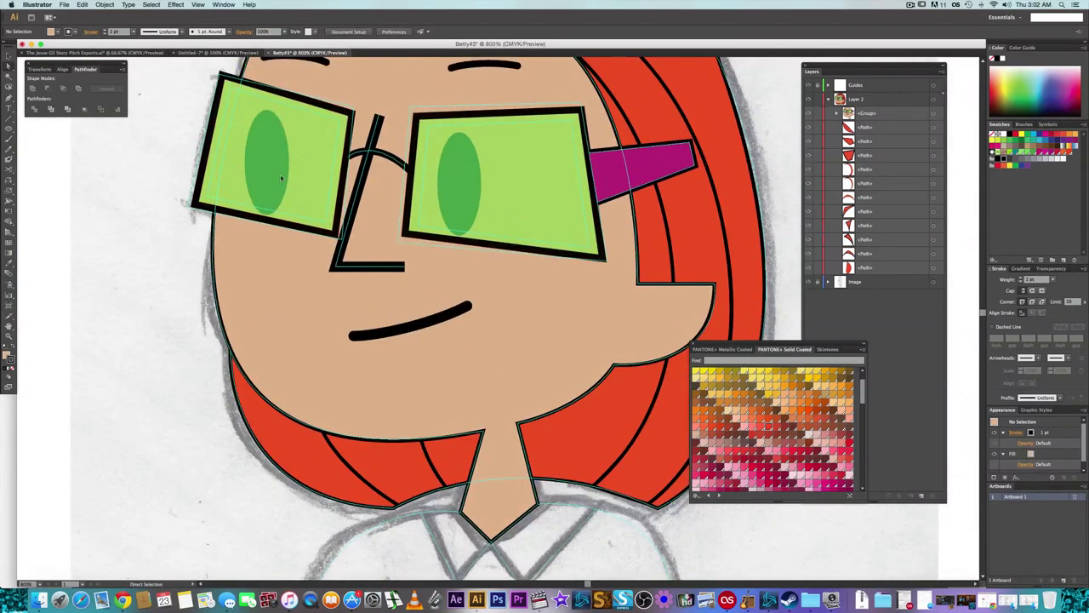
pyautogui.moveTo(280, 178); pyautogui.dragTo(315, 279)
pyautogui.scroll(5, 314, 280)
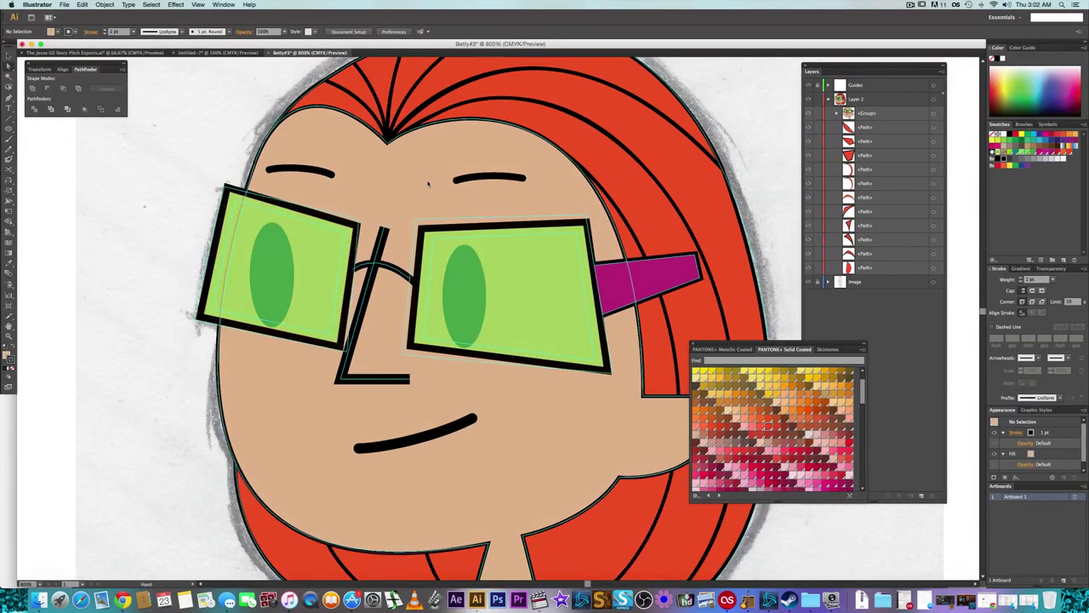
pyautogui.click(483, 192)
pyautogui.keyDown('shift'); pyautogui.click(275, 184); pyautogui.keyUp('shift')
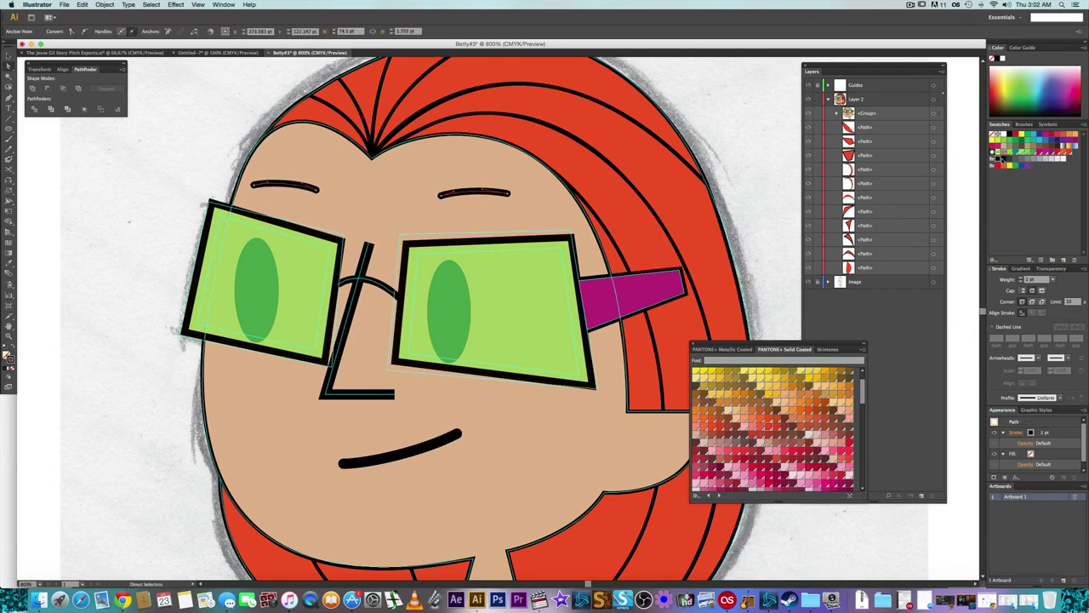
pyautogui.click(754, 111)
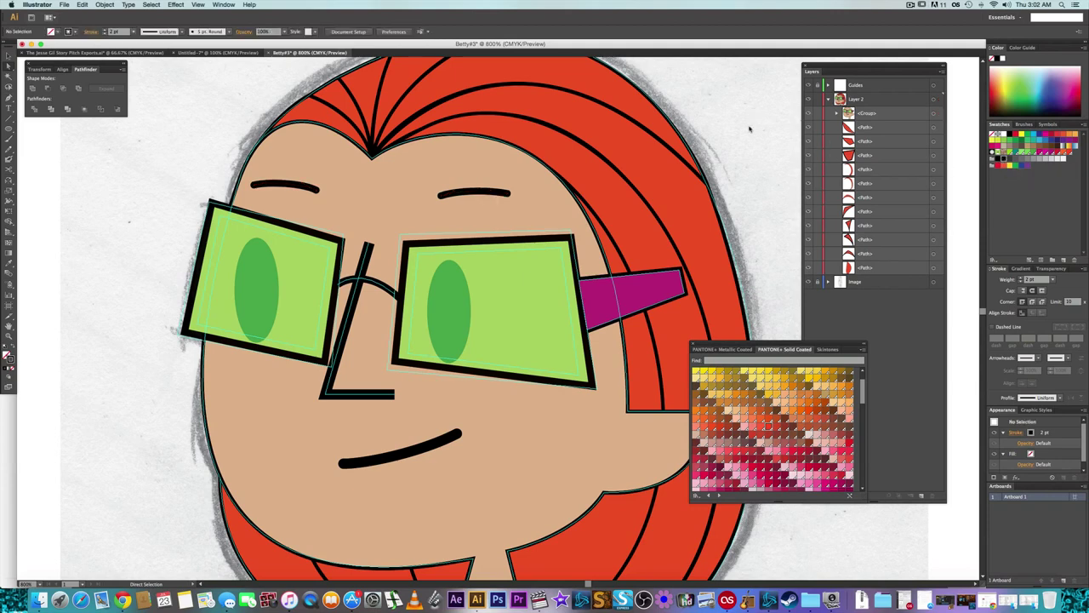
# - Examine the whole head and the lower edge of the hair above the shoulder, selecting the outer hair section
pyautogui.scroll(5, 739, 125)
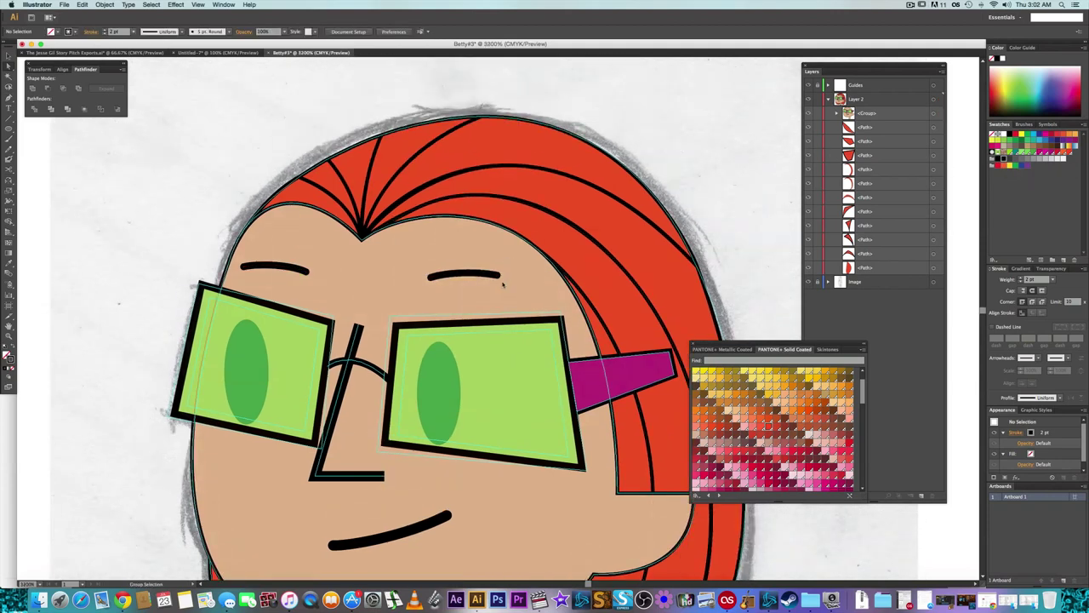
pyautogui.scroll(3, 489, 285)
pyautogui.scroll(-5, 477, 285)
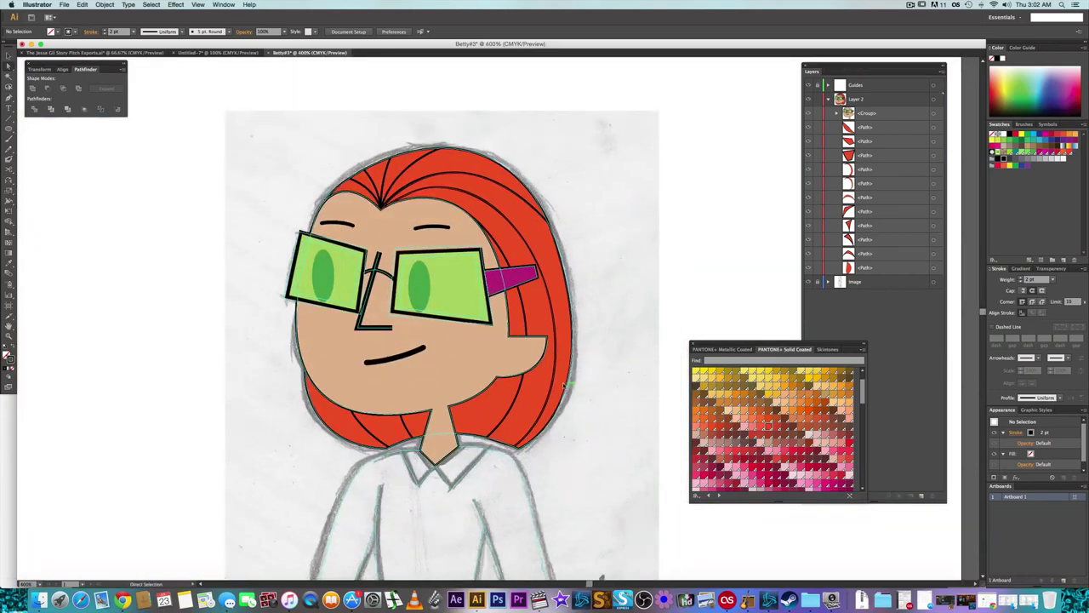
pyautogui.scroll(-2, 562, 426)
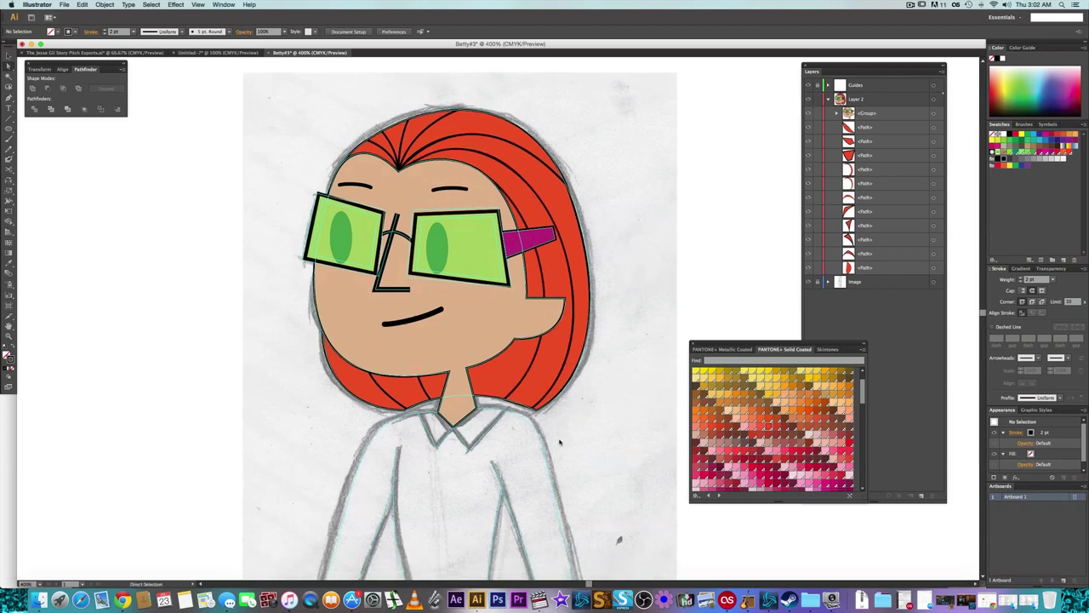
pyautogui.scroll(3, 552, 431)
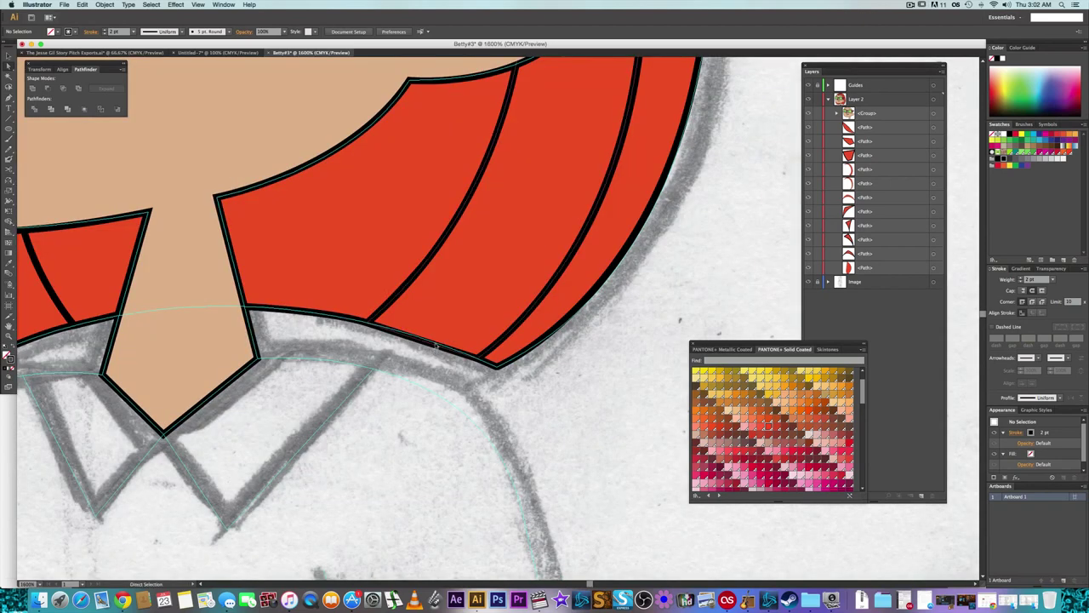
pyautogui.keyDown('alt'); pyautogui.click(436, 344); pyautogui.keyUp('alt')
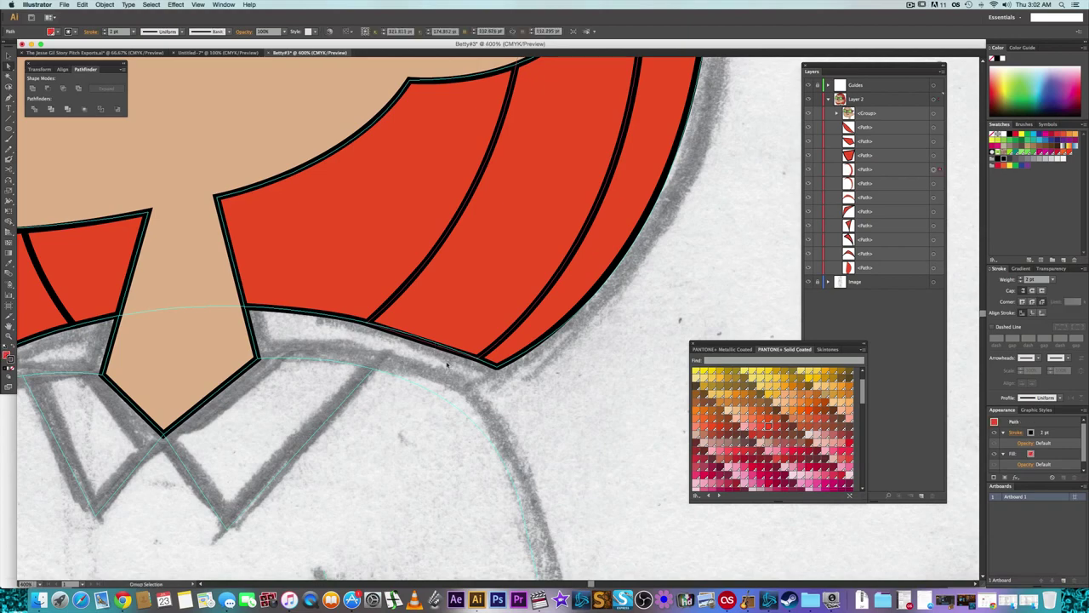
pyautogui.scroll(-4, 447, 364)
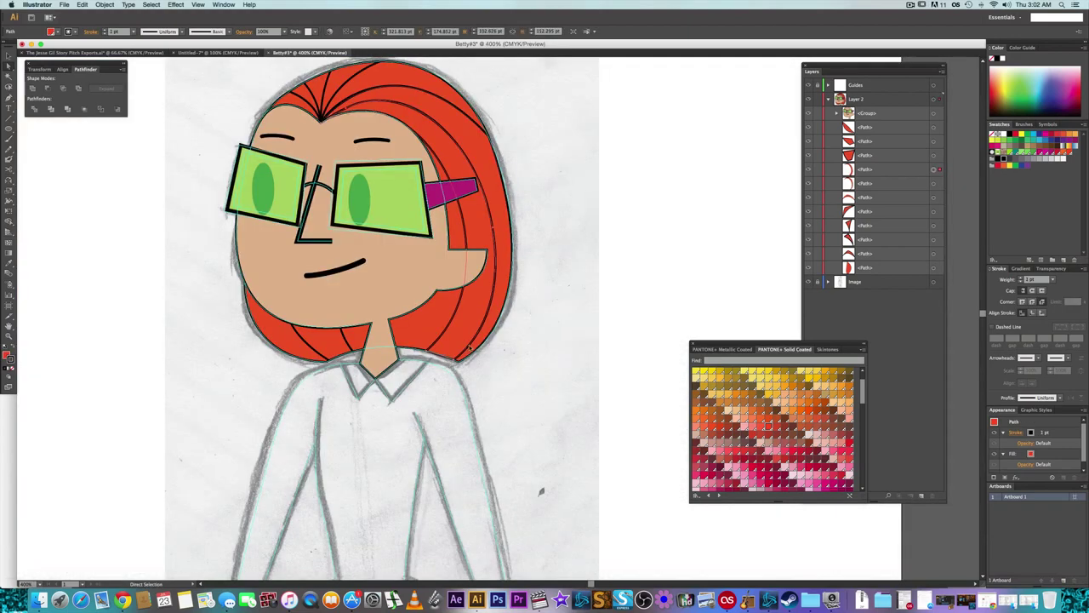
pyautogui.click(547, 364)
pyautogui.scroll(-2, 545, 402)
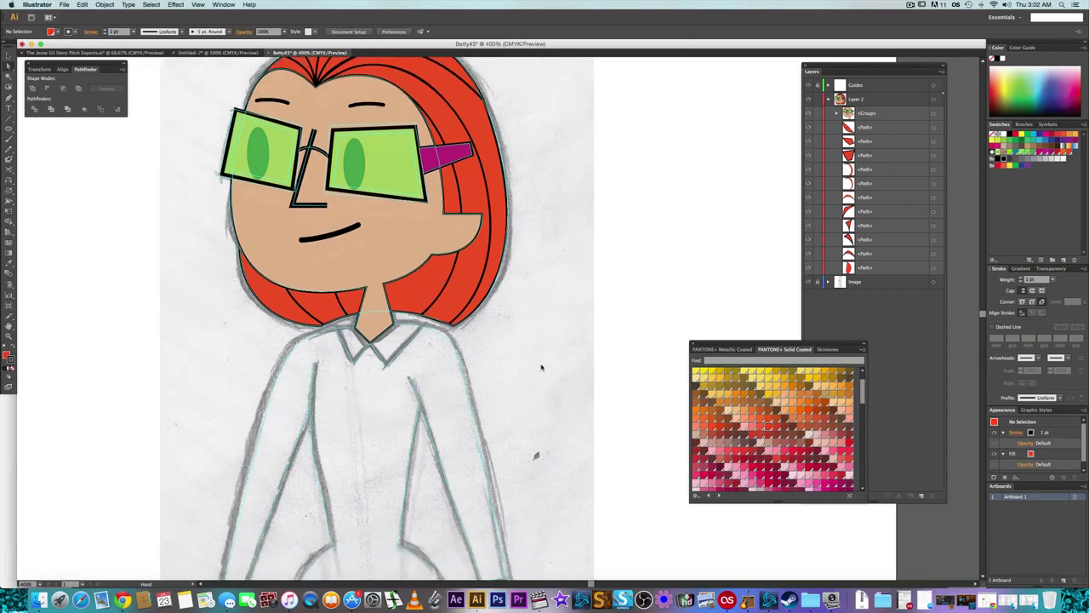
# - Trace the left collar flap as a closed four-sided Pen path starting from the neck's corner, and deselect it
pyautogui.scroll(3, 347, 369)
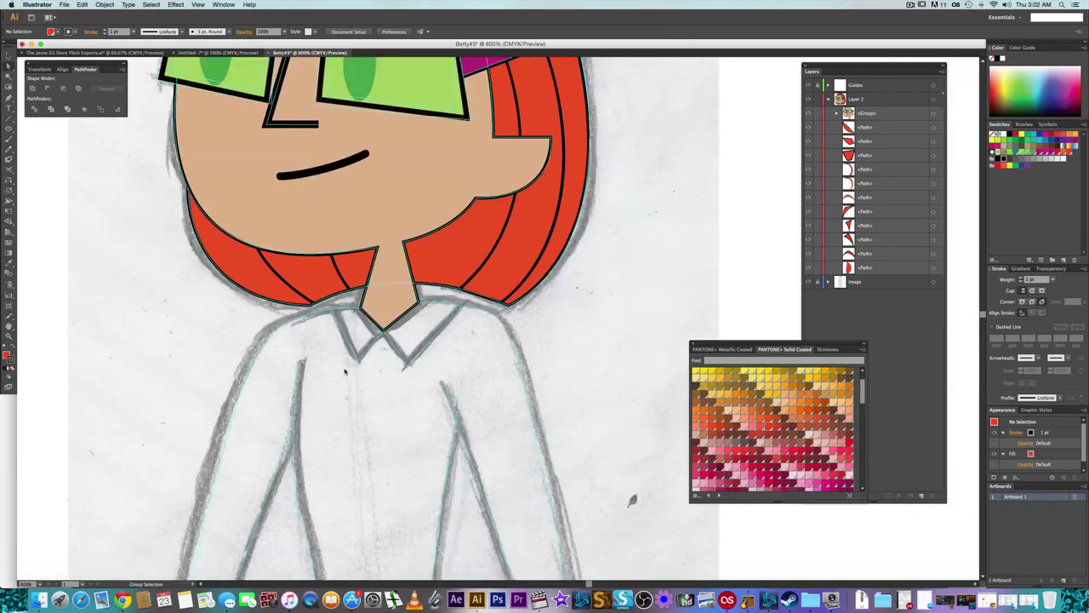
pyautogui.scroll(-1, 347, 370)
pyautogui.moveTo(395, 368); pyautogui.dragTo(377, 377)
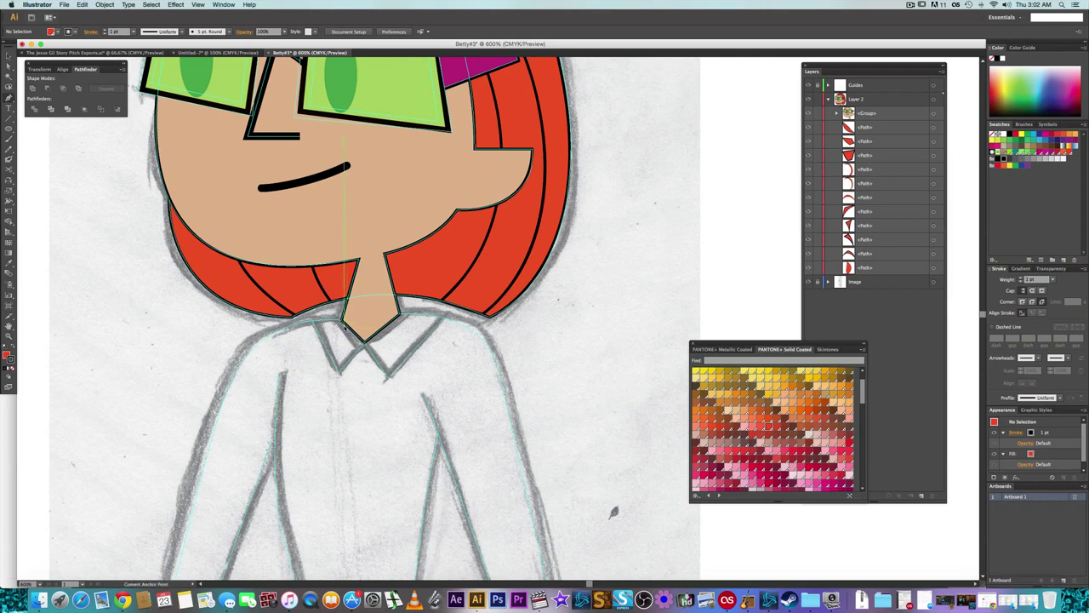
pyautogui.scroll(2, 345, 325)
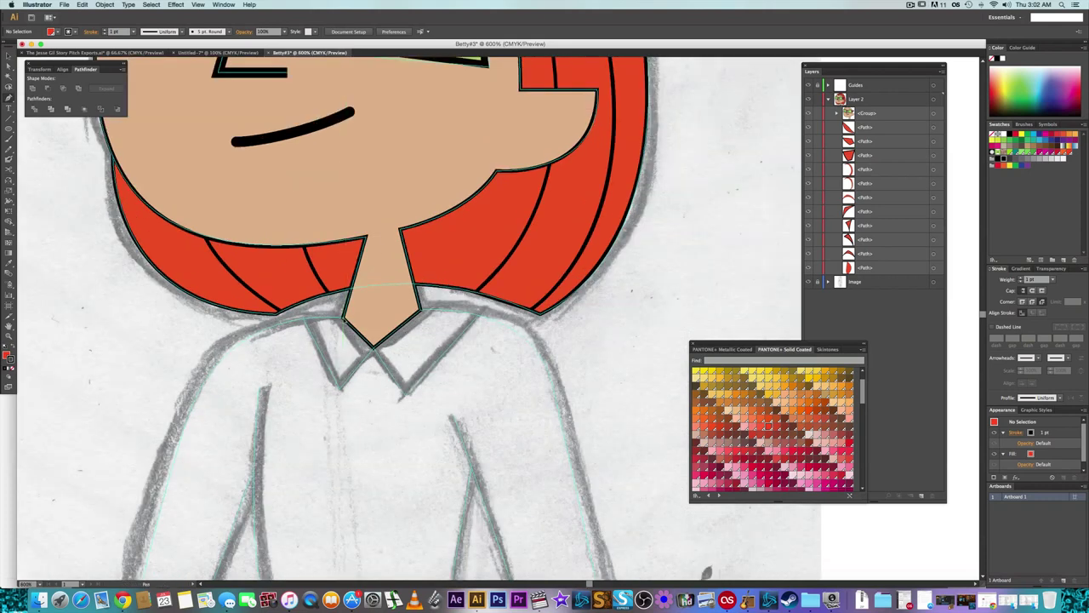
pyautogui.click(343, 319)
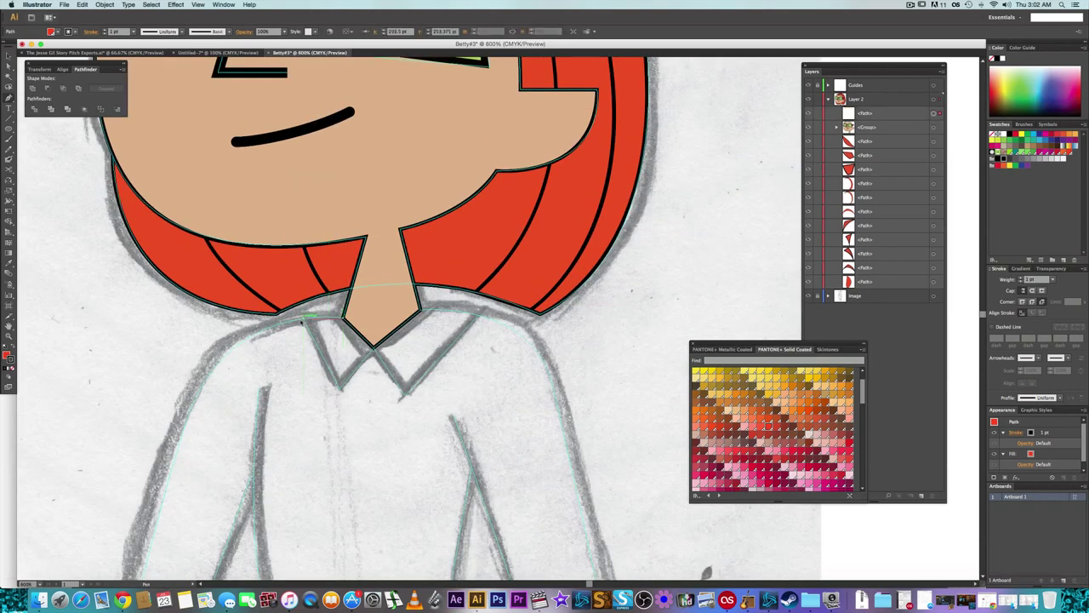
pyautogui.click(304, 318)
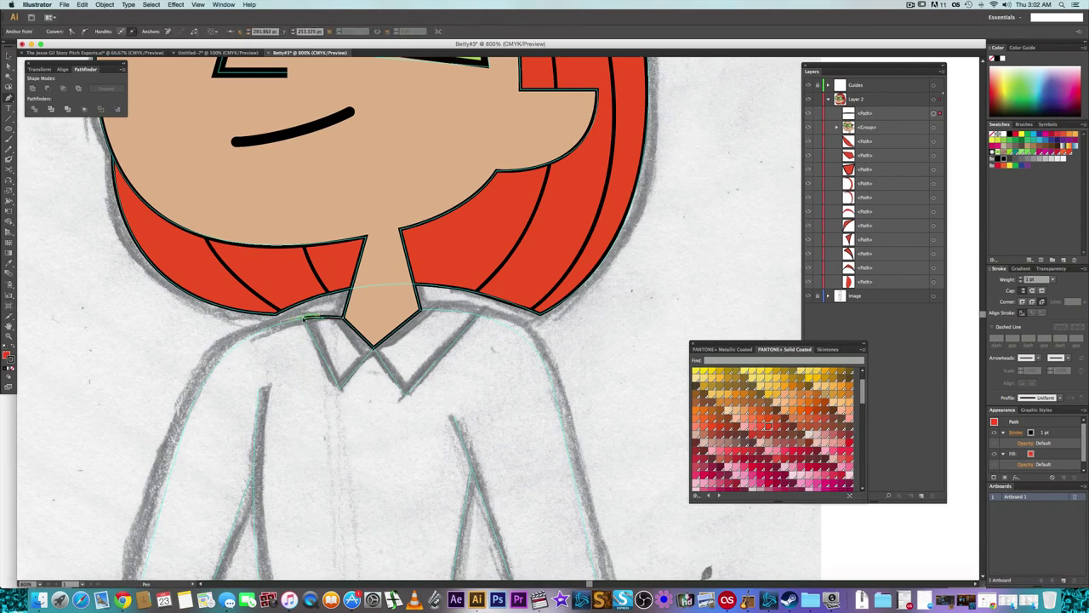
pyautogui.click(340, 390)
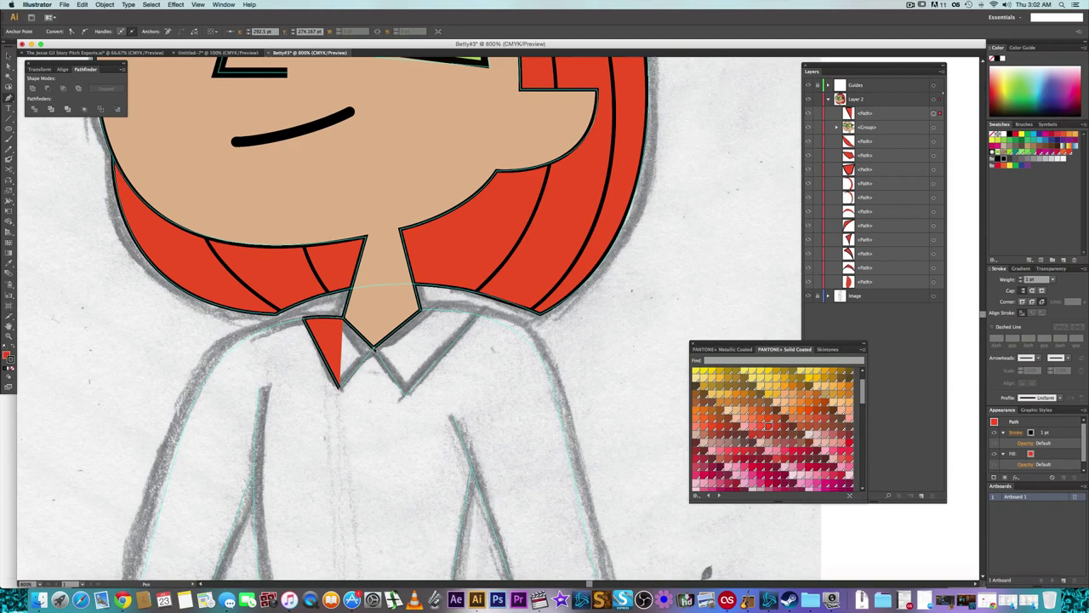
pyautogui.click(374, 346)
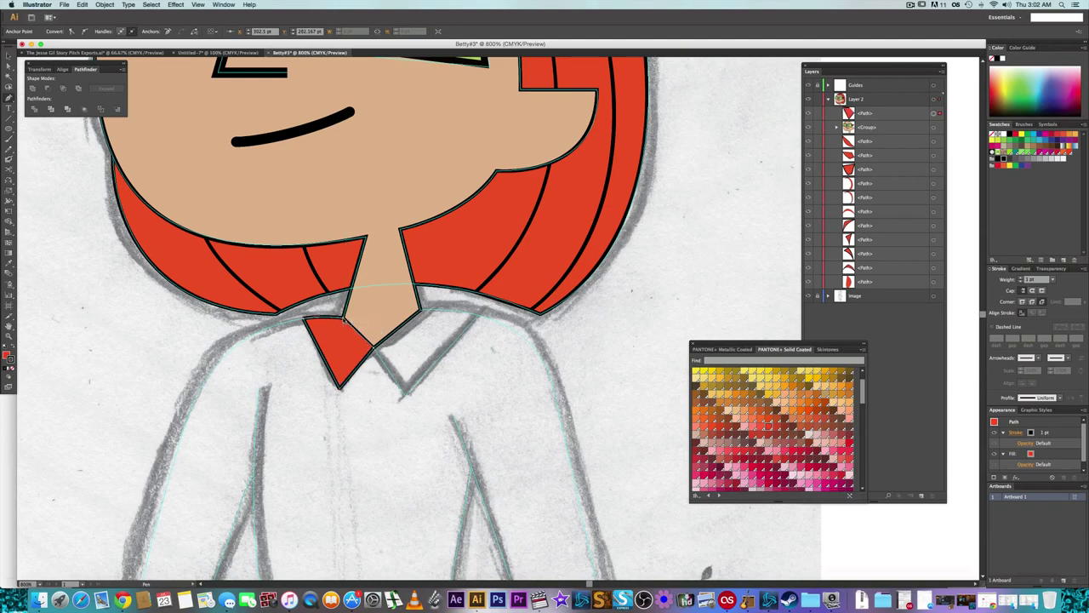
pyautogui.click(343, 319)
pyautogui.moveTo(518, 288); pyautogui.dragTo(520, 446)
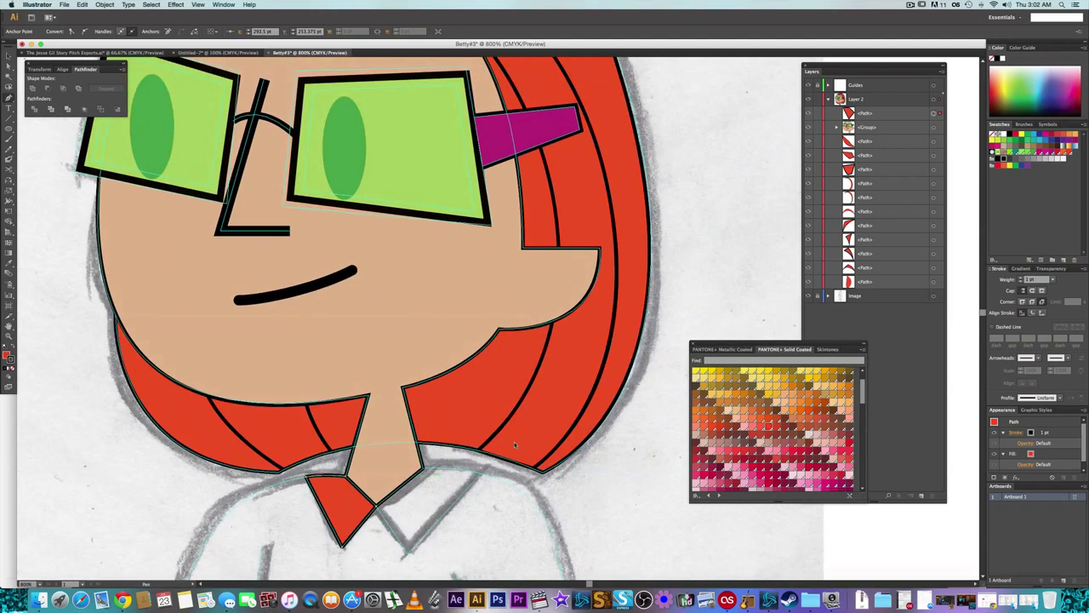
pyautogui.scroll(-2, 510, 434)
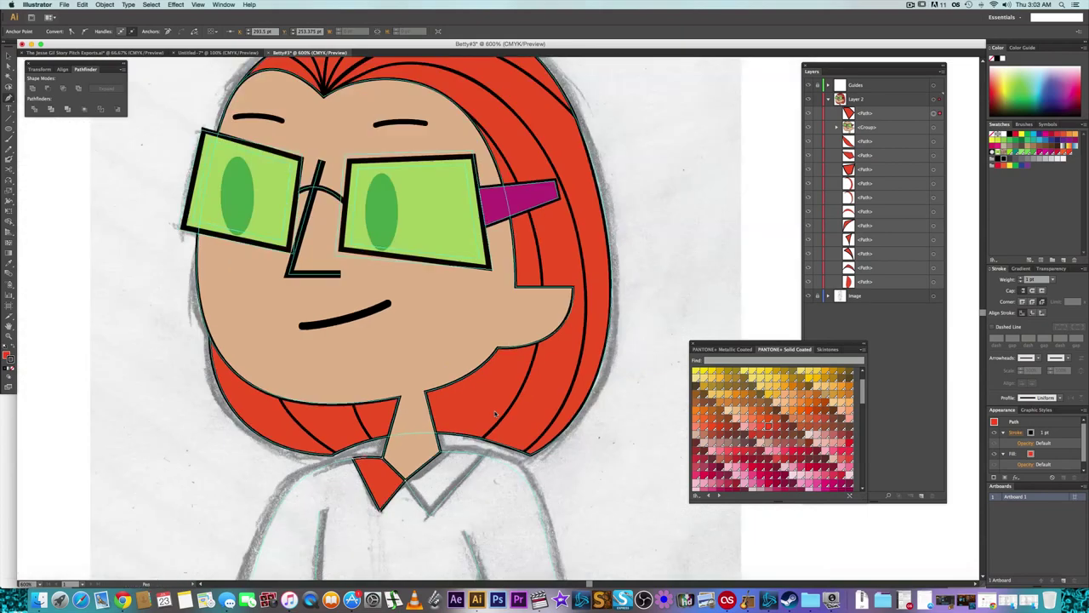
pyautogui.scroll(-3, 494, 413)
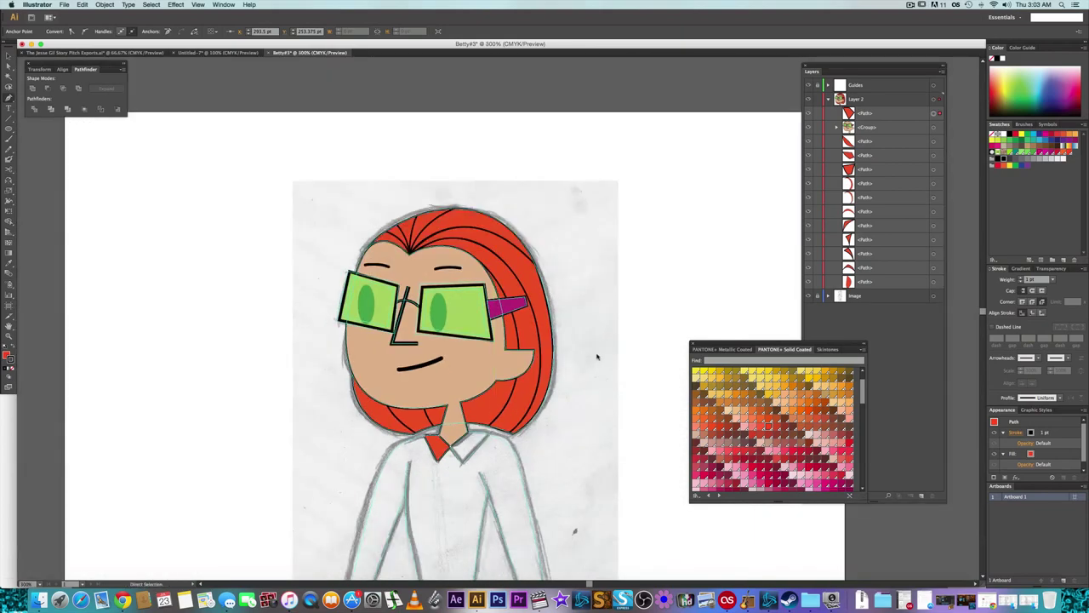
pyautogui.keyDown('super'); pyautogui.click(581, 380); pyautogui.keyUp('super')
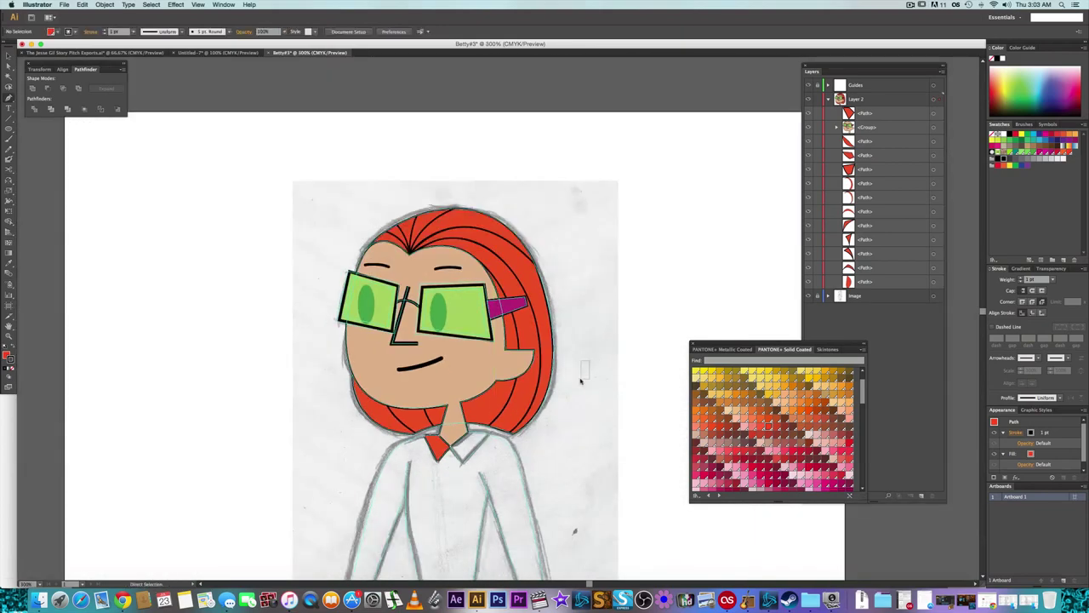
pyautogui.click(385, 239)
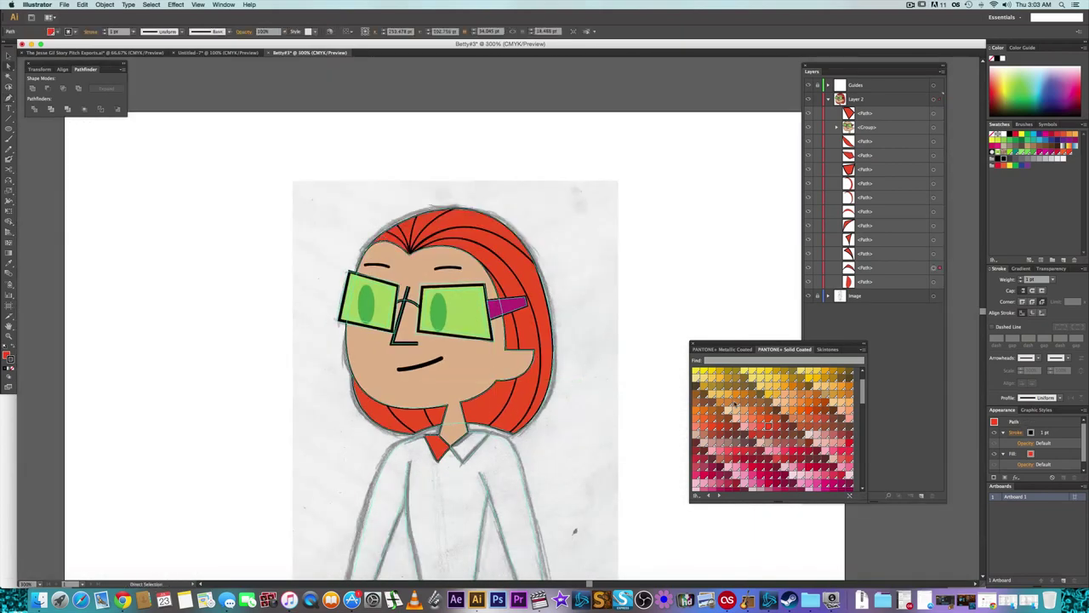
pyautogui.click(764, 427)
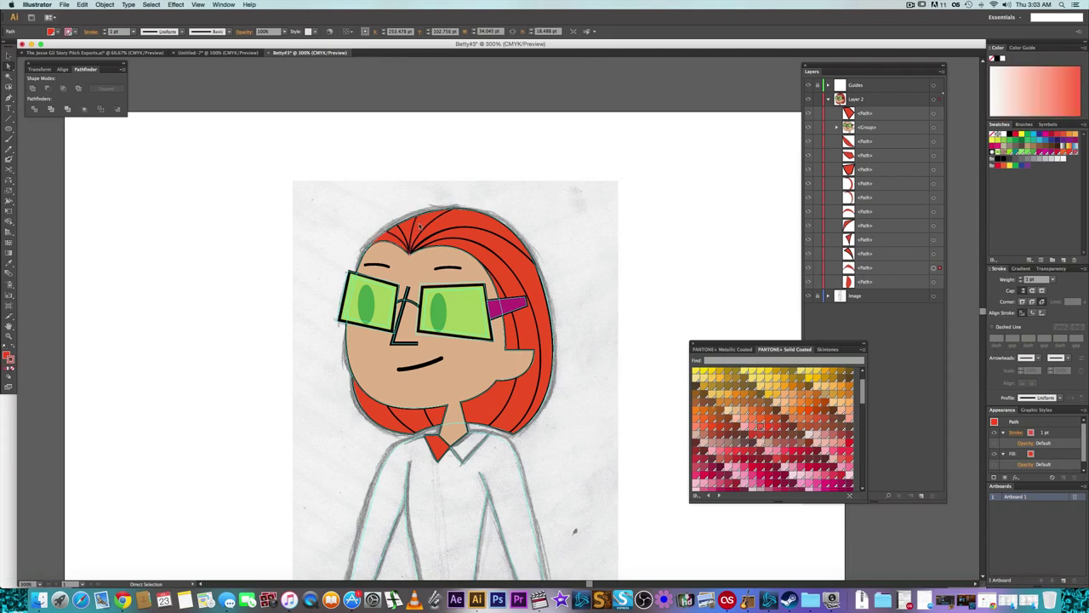
pyautogui.press('super+z')
# - Try a lighter red fill on alternating hair sections, from the crown down to the lower hair beside the neck
pyautogui.click(7, 354)
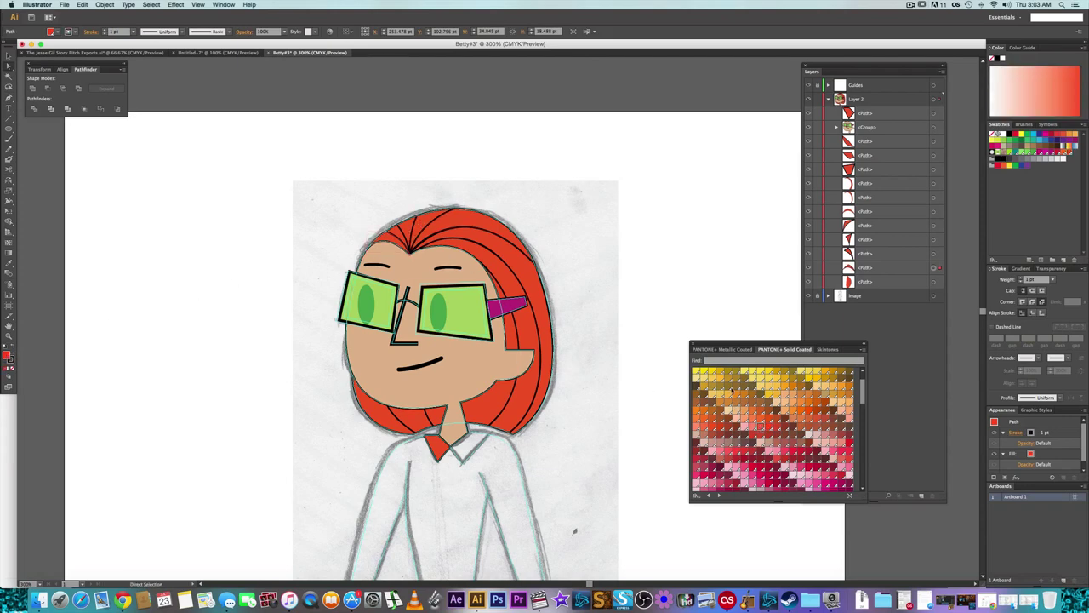
pyautogui.click(425, 225)
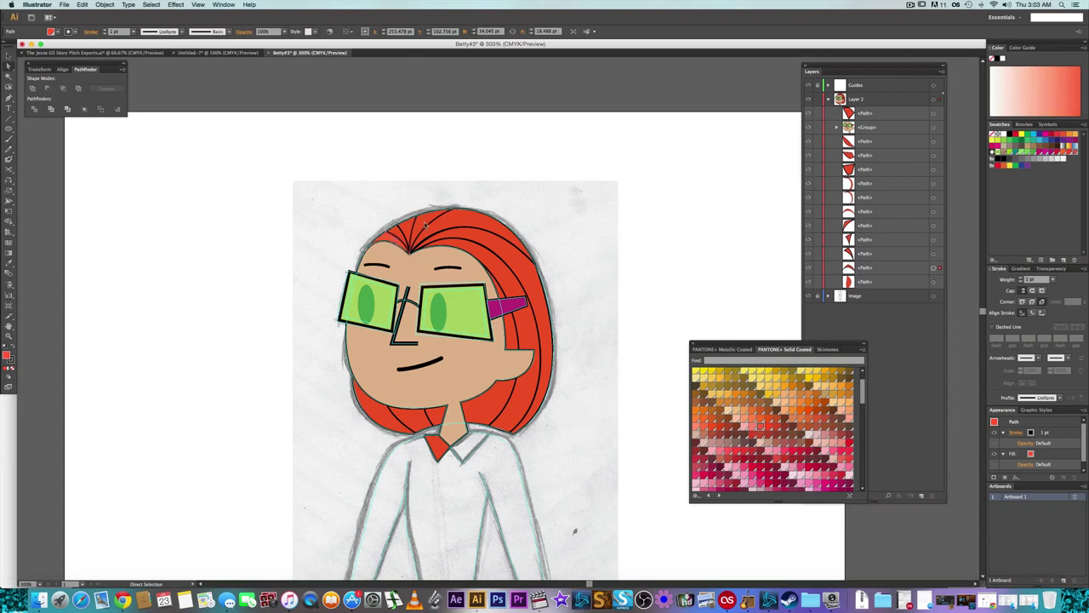
pyautogui.click(473, 235)
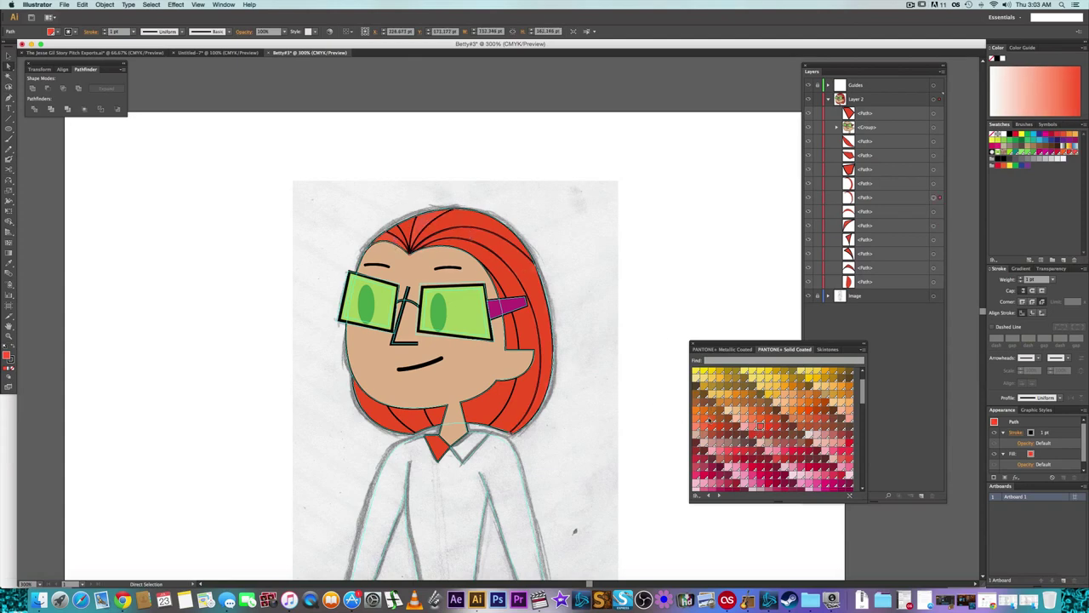
pyautogui.click(710, 421)
pyautogui.click(629, 350)
pyautogui.click(491, 401)
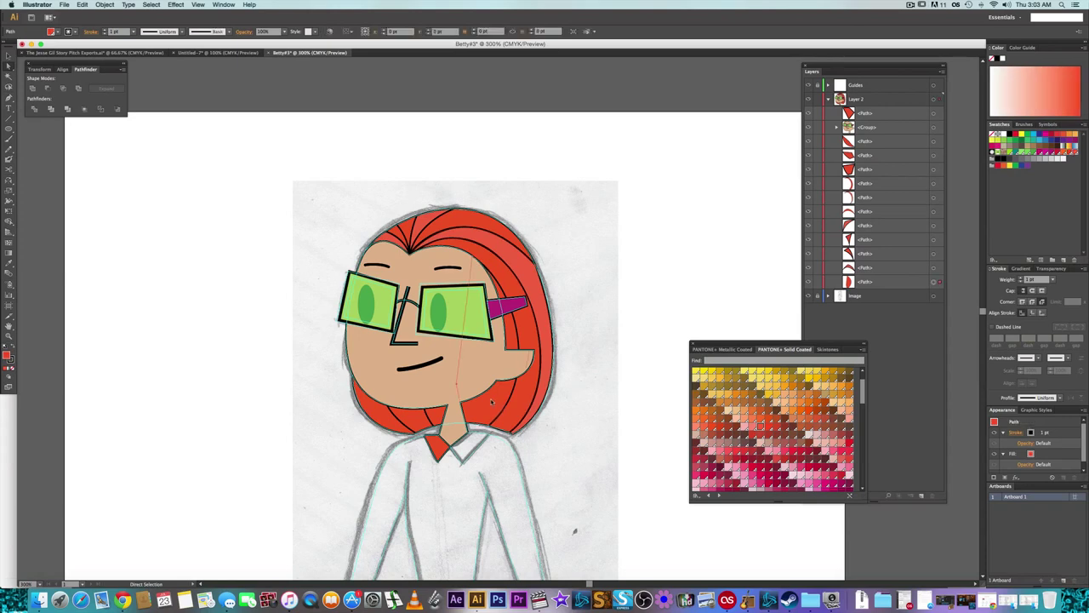
pyautogui.click(761, 427)
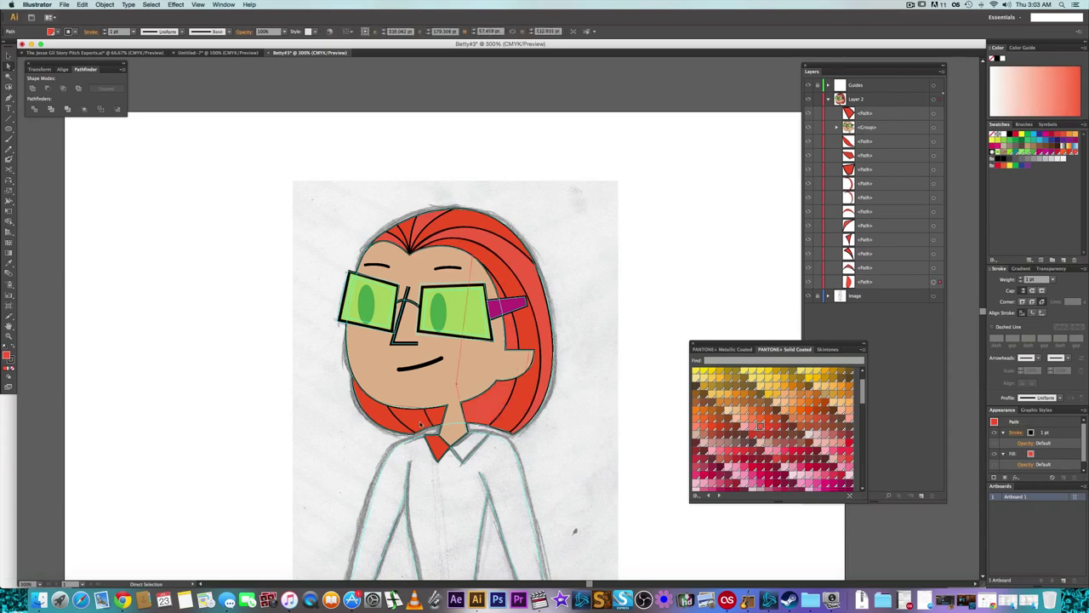
pyautogui.click(417, 420)
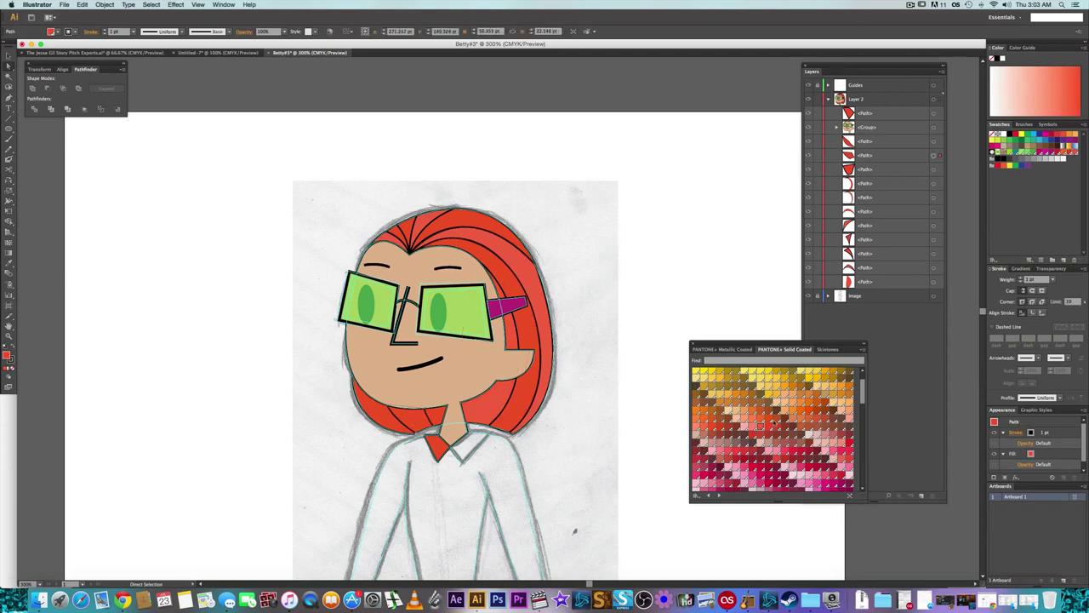
pyautogui.click(665, 306)
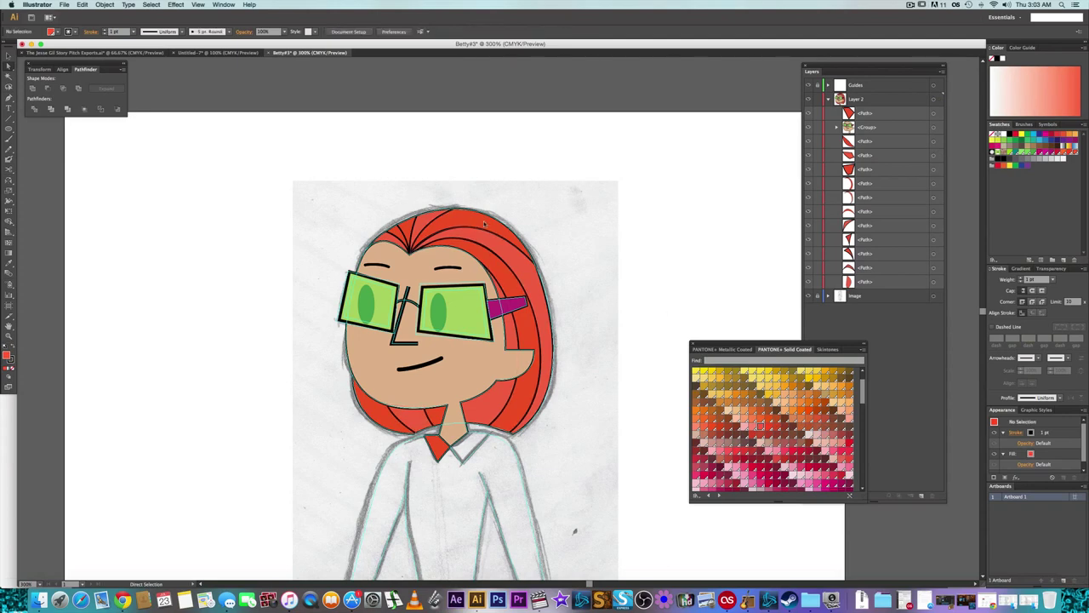
# - Undo the lighter red fills on the hair sections
pyautogui.press('v')
pyautogui.click(525, 391)
pyautogui.press('super+z')
pyautogui.press('super+z')
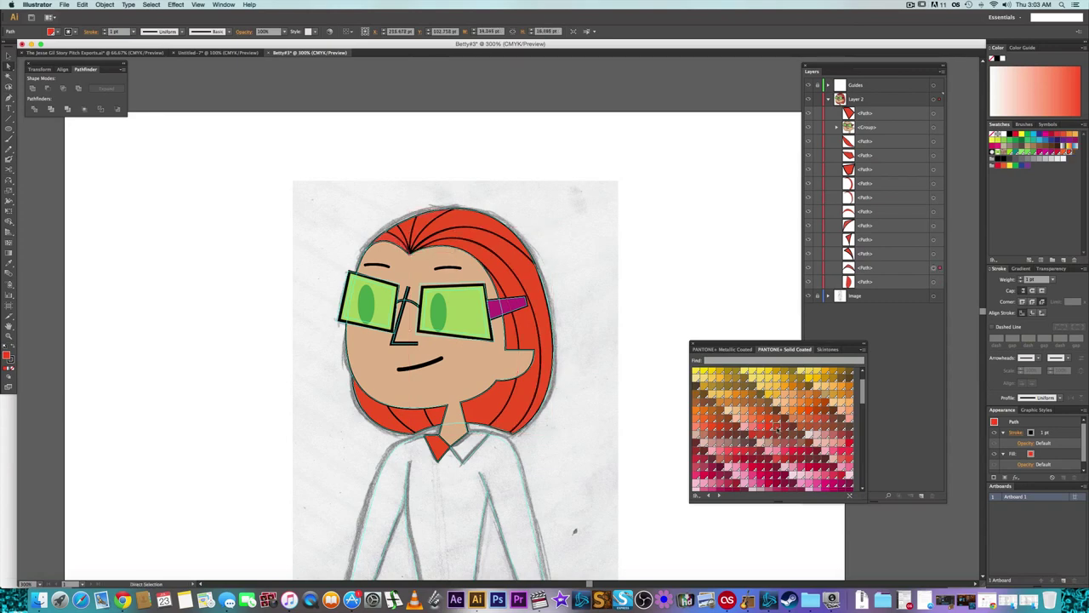
# - Fill alternating hair sections at the crown, side and lower edge with a darker red Pantone swatch, and deselect them
pyautogui.click(484, 240)
pyautogui.keyDown('shift'); pyautogui.click(505, 270); pyautogui.keyUp('shift')
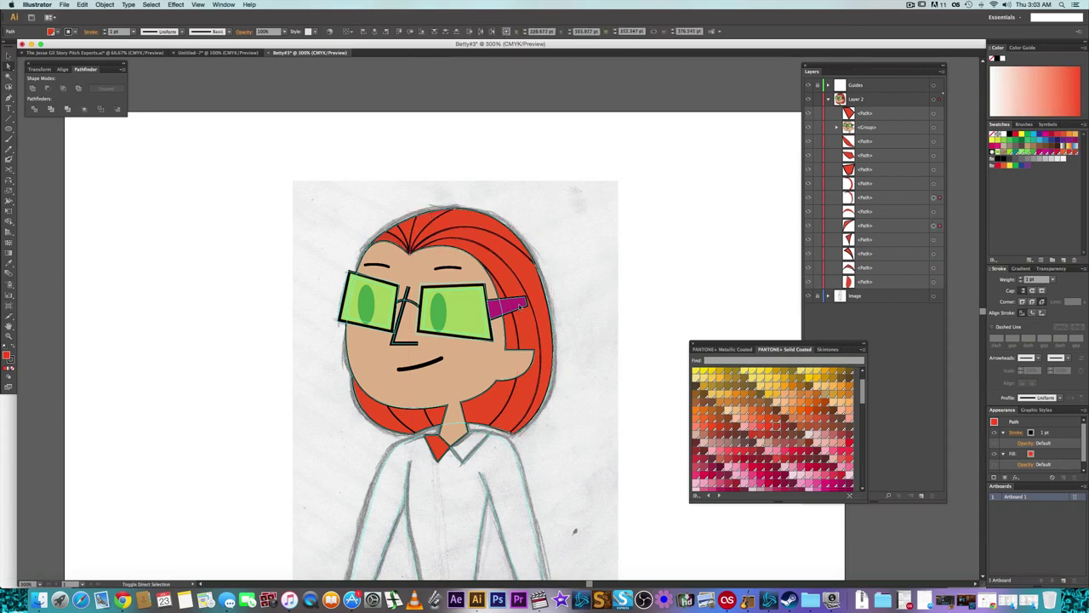
pyautogui.keyDown('shift'); pyautogui.click(417, 420); pyautogui.keyUp('shift')
pyautogui.click(704, 337)
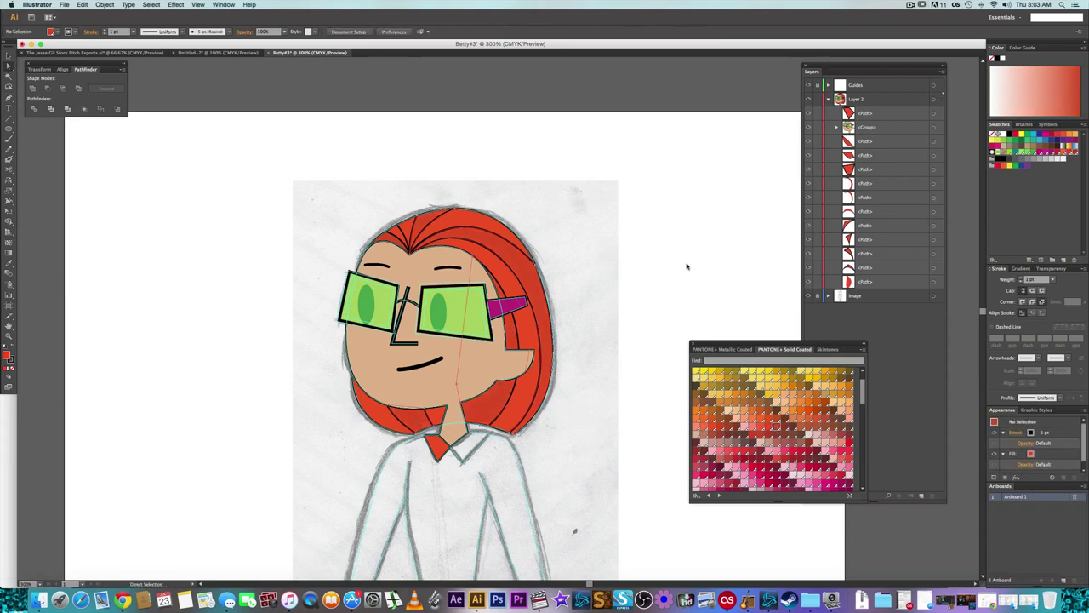
# - Trace the right collar flap as a closed four-sided Pen path from the neck's corner, curving its upper edge along the shoulder
pyautogui.scroll(-5, 596, 290)
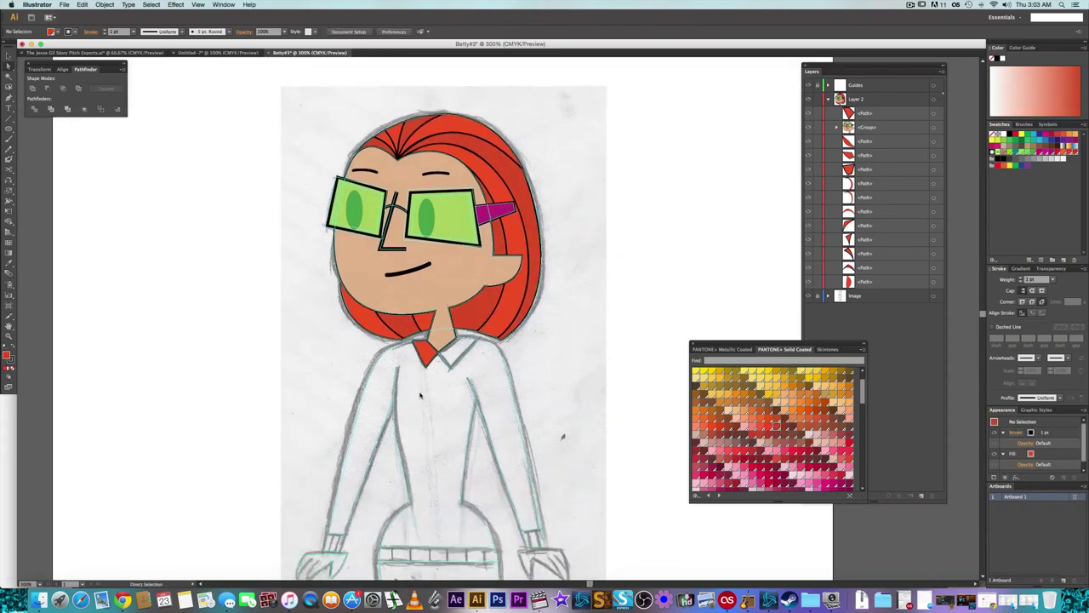
pyautogui.scroll(2, 452, 378)
pyautogui.scroll(2, 442, 375)
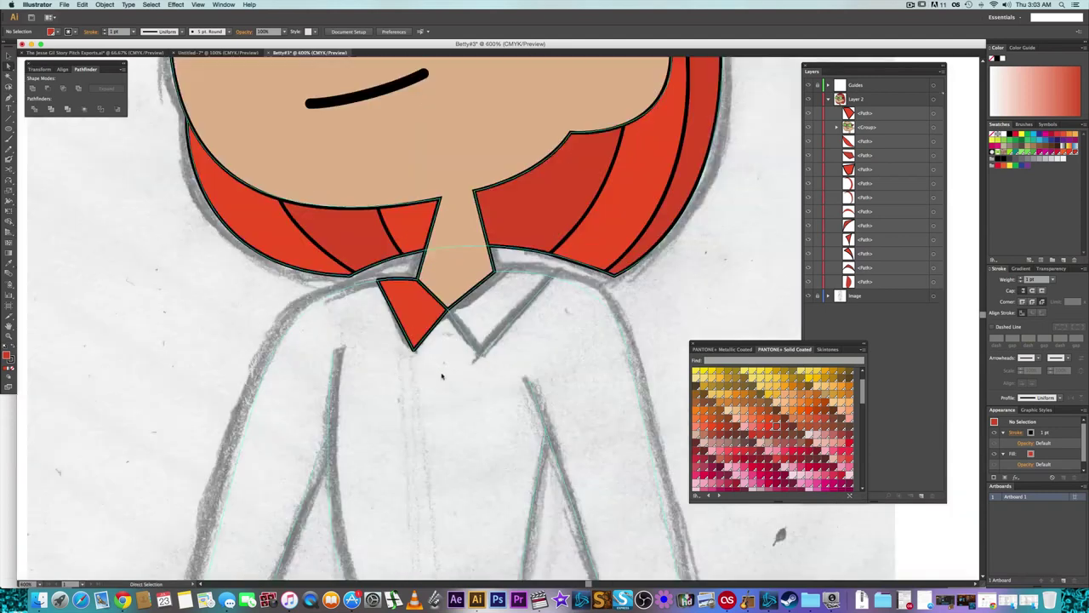
pyautogui.click(492, 274)
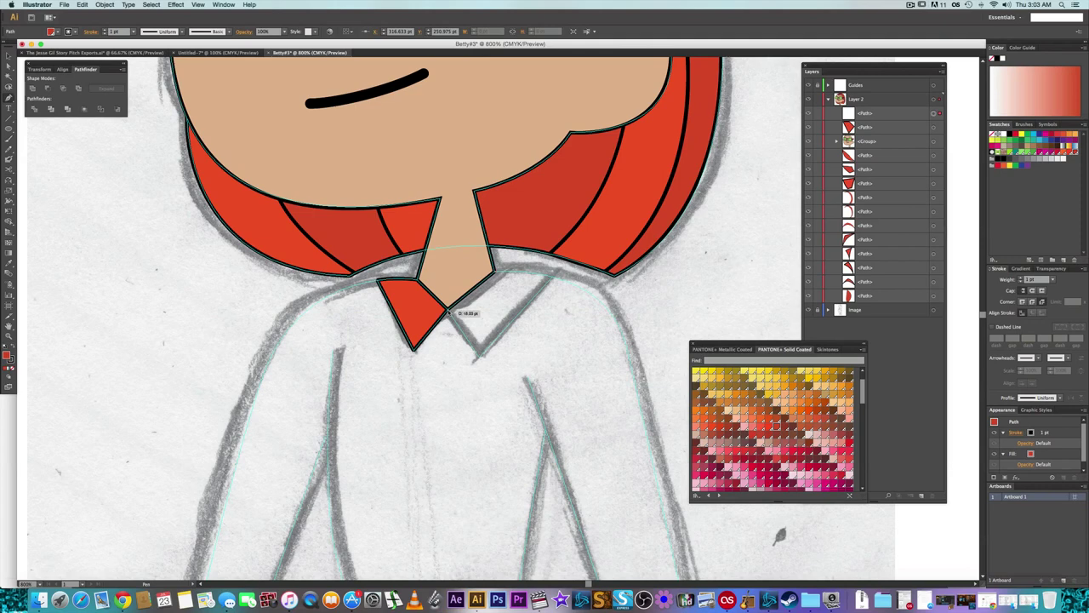
pyautogui.click(449, 311)
pyautogui.click(479, 355)
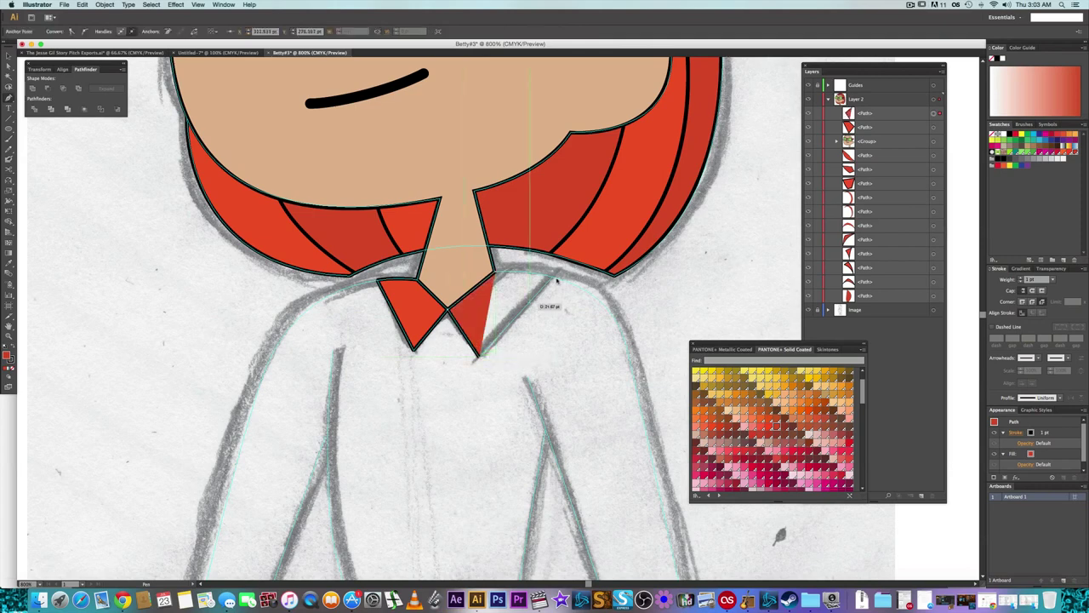
pyautogui.click(554, 274)
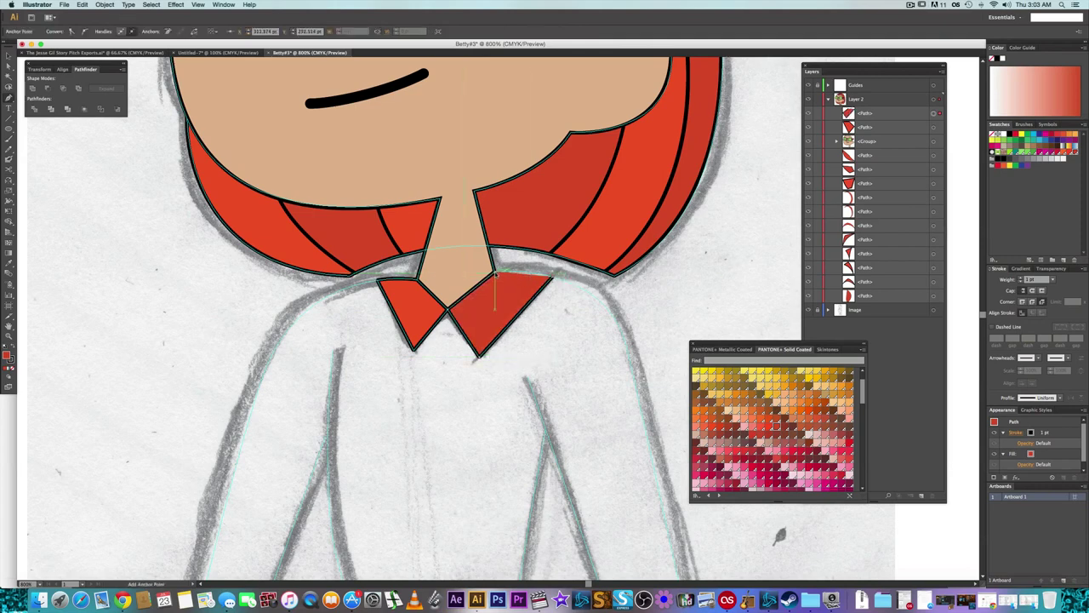
pyautogui.click(494, 274)
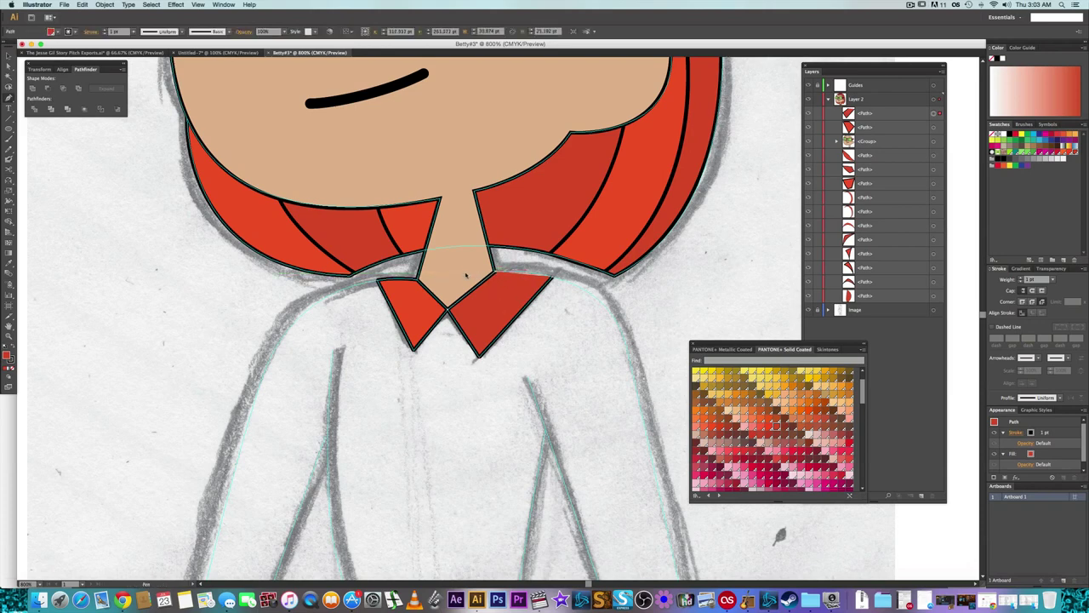
pyautogui.moveTo(465, 276); pyautogui.dragTo(465, 277)
pyautogui.press('a')
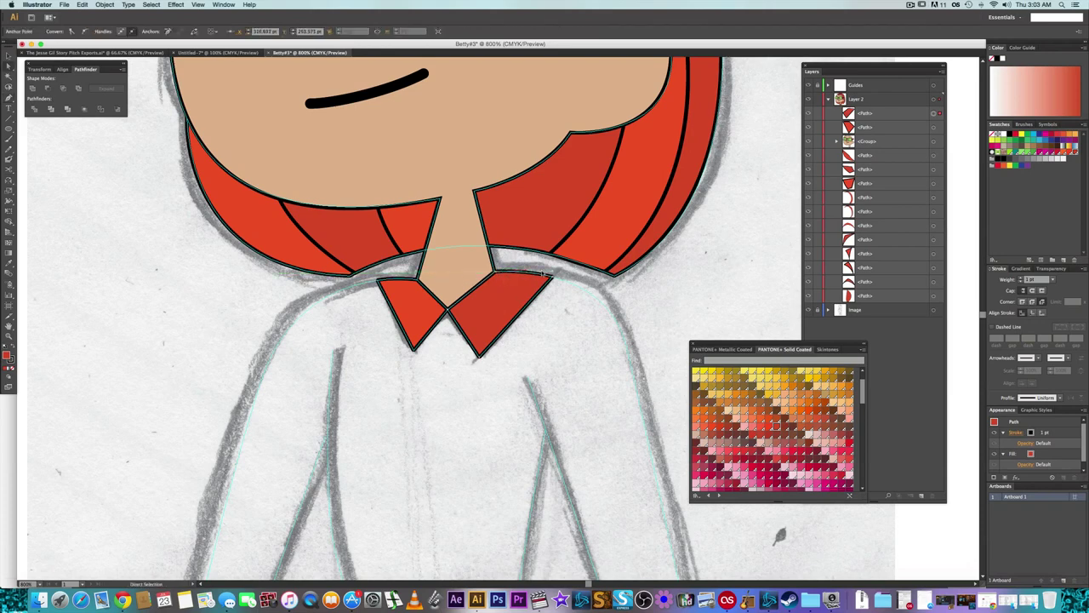
pyautogui.click(547, 267)
# - Fill both collar flaps with a medium blue Pantone swatch, comparing it with a darker blue, and deselect them
pyautogui.click(506, 305)
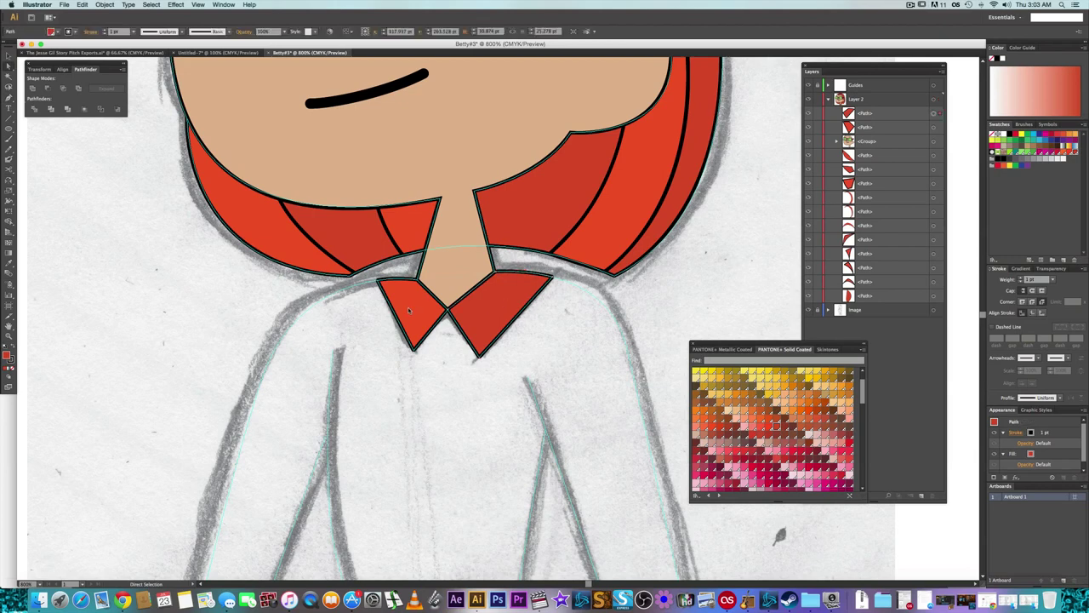
pyautogui.scroll(-10, 800, 423)
pyautogui.scroll(-3, 800, 421)
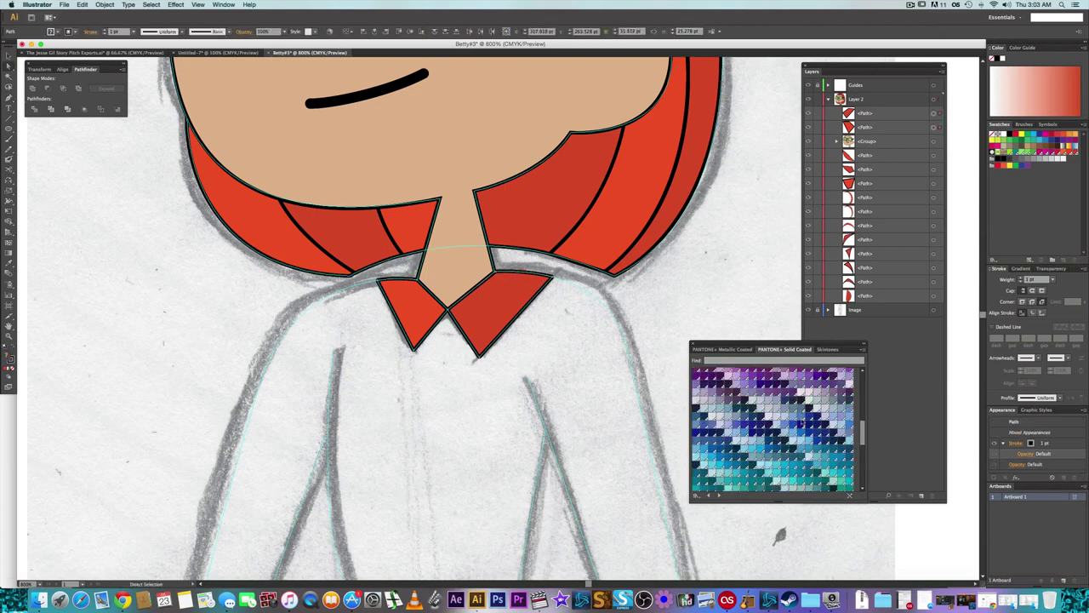
pyautogui.click(801, 417)
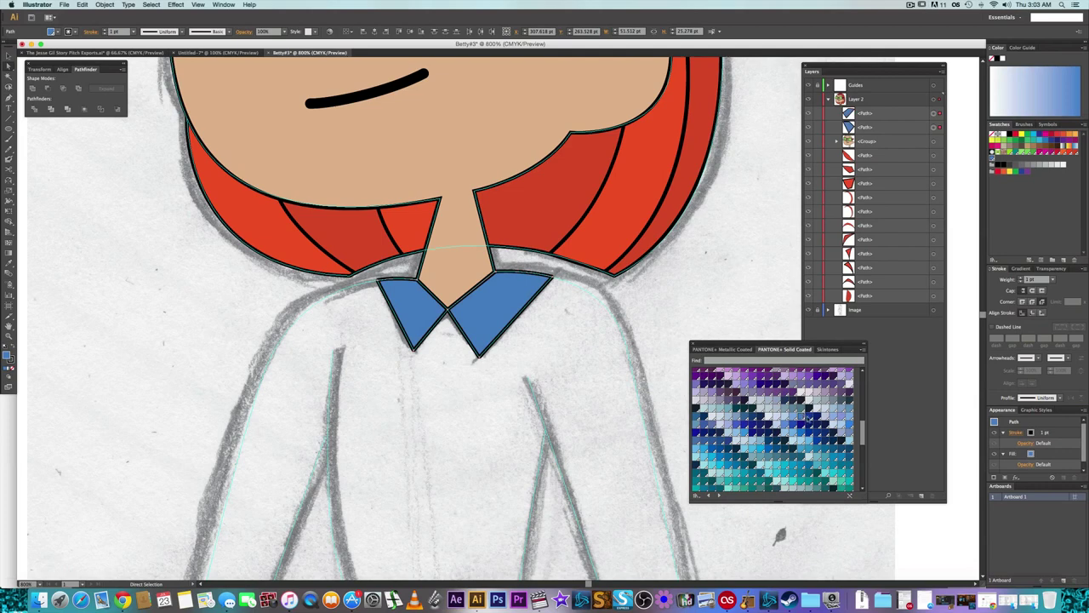
pyautogui.click(809, 417)
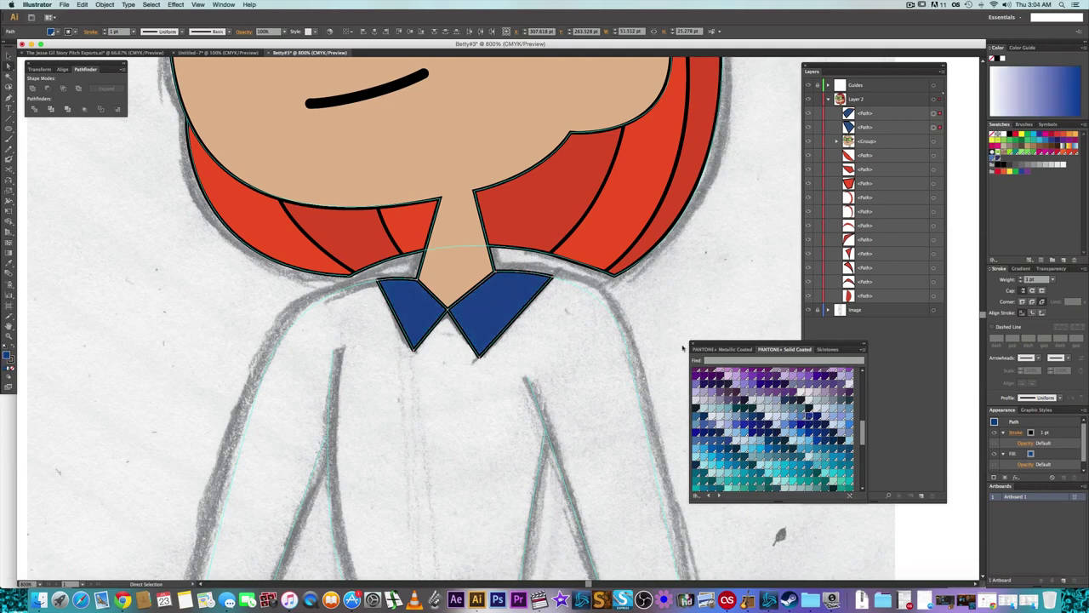
pyautogui.click(800, 420)
pyautogui.click(632, 299)
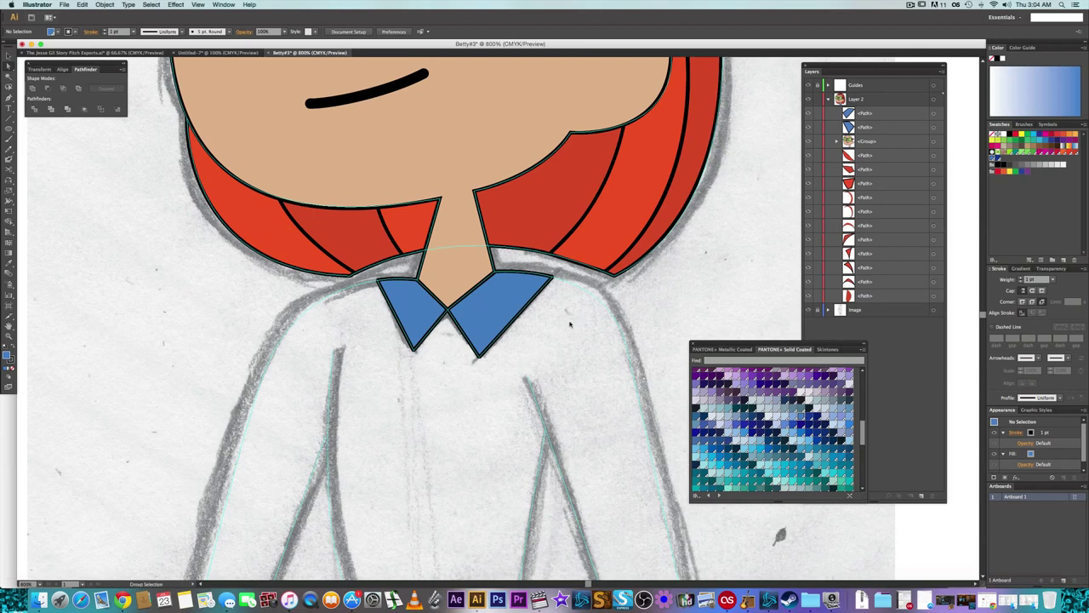
# - Start a Pen path for the shirt at the left collar flap, tracing the left shoulder, the sleeve's outer edge and the cuff line
pyautogui.scroll(-1, 570, 324)
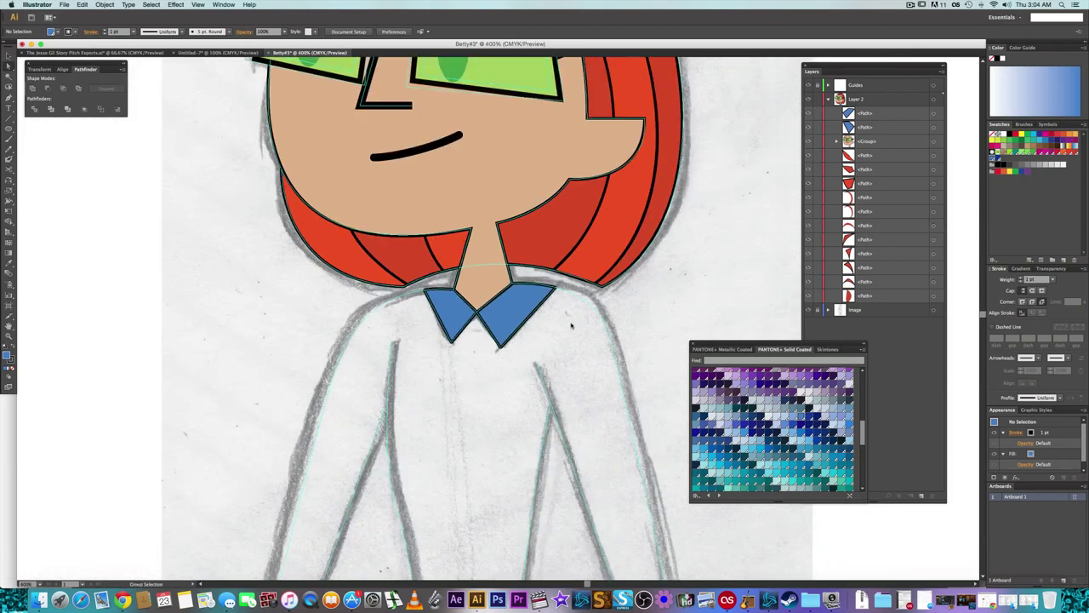
pyautogui.scroll(-2, 571, 326)
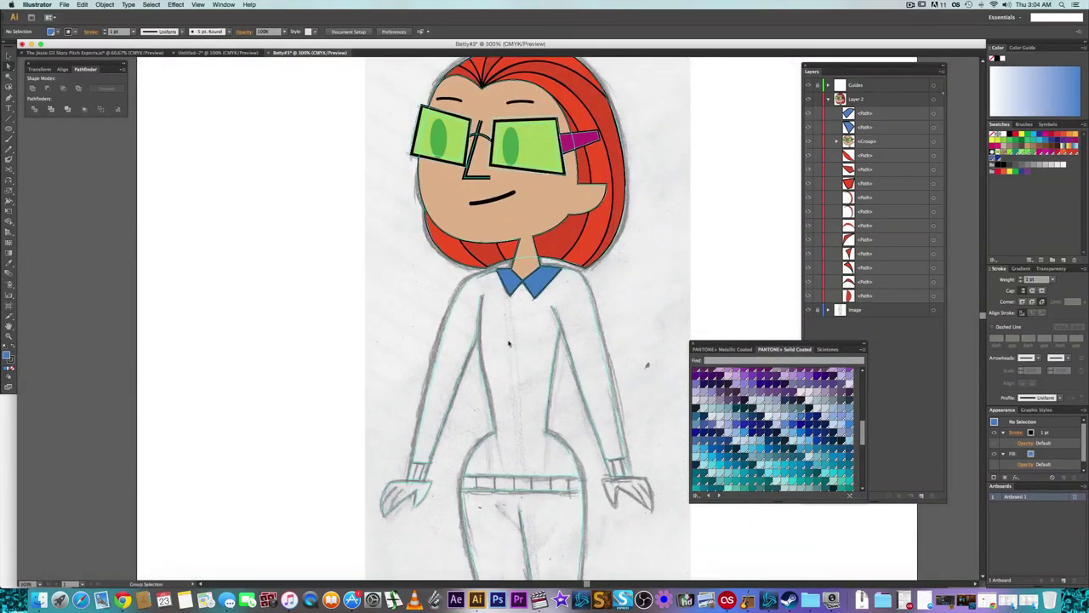
pyautogui.scroll(2, 507, 344)
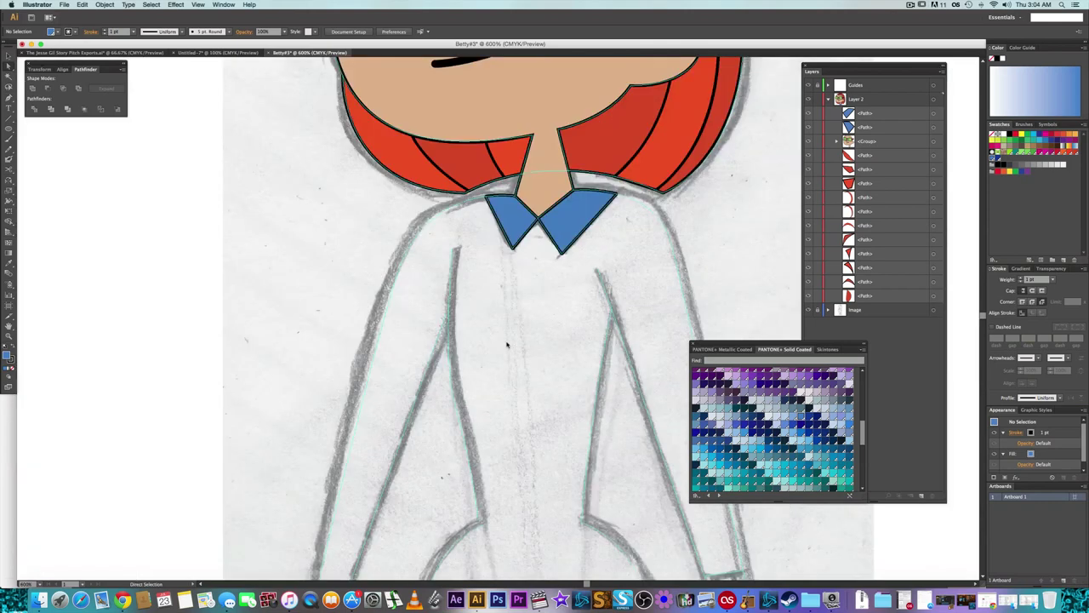
pyautogui.scroll(-1, 507, 345)
pyautogui.moveTo(511, 342); pyautogui.dragTo(508, 318)
pyautogui.press('p')
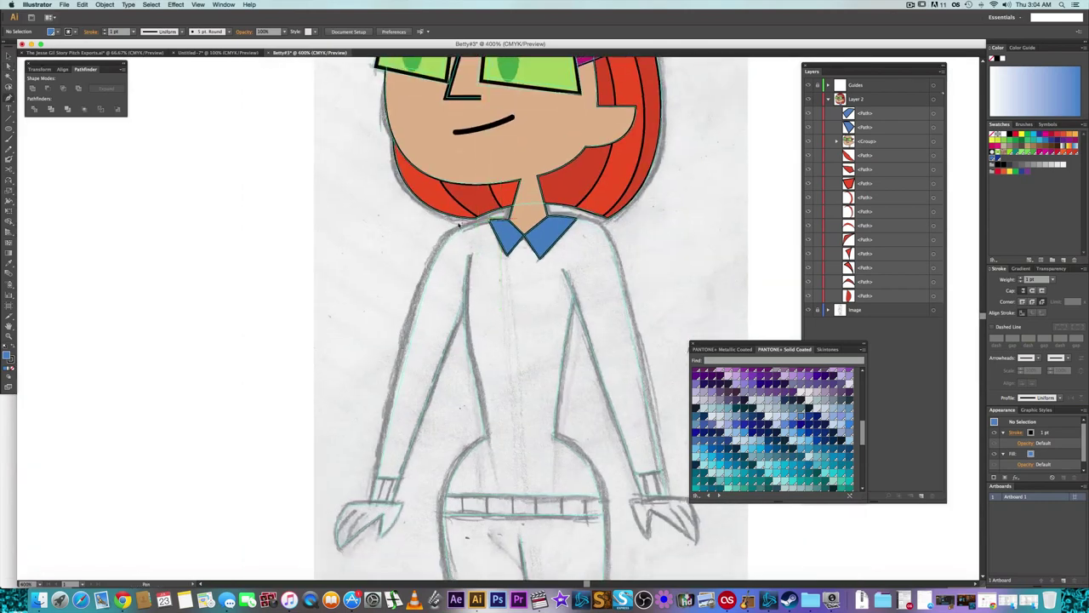
pyautogui.click(458, 225)
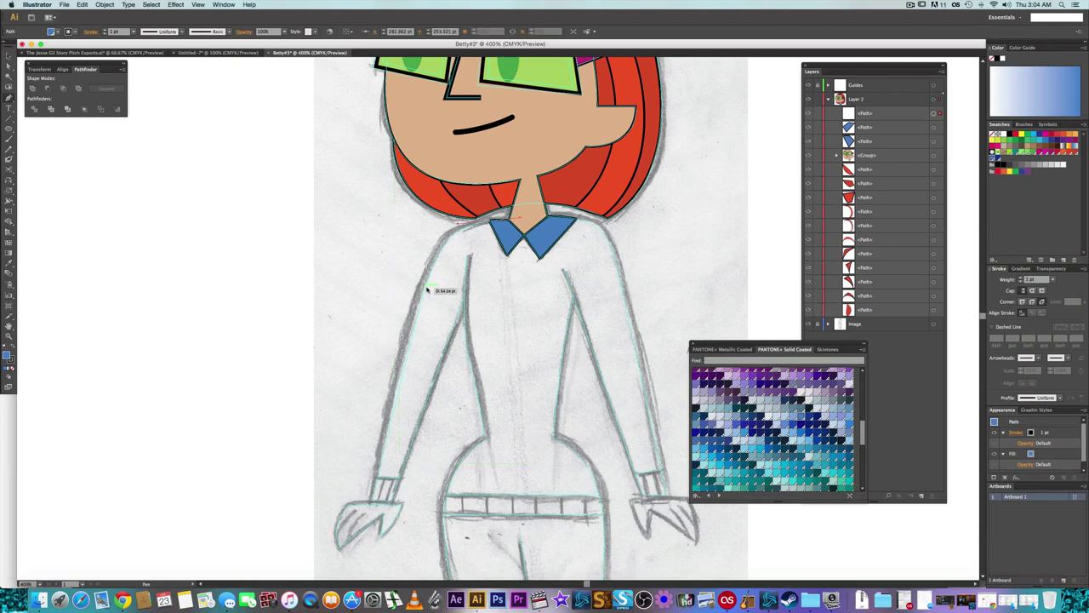
pyautogui.moveTo(427, 285); pyautogui.dragTo(413, 328)
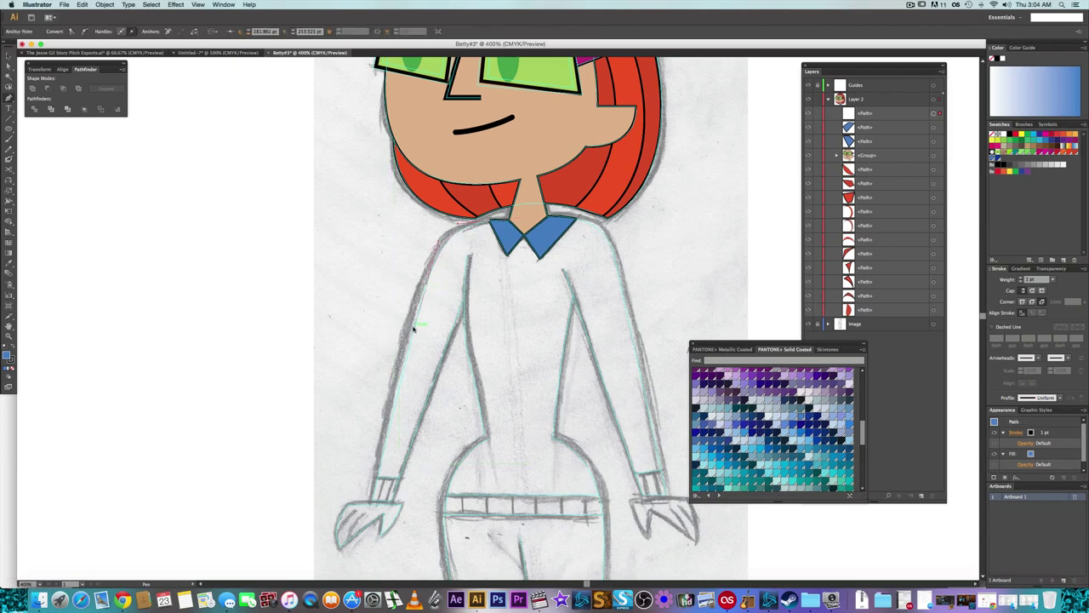
pyautogui.click(380, 479)
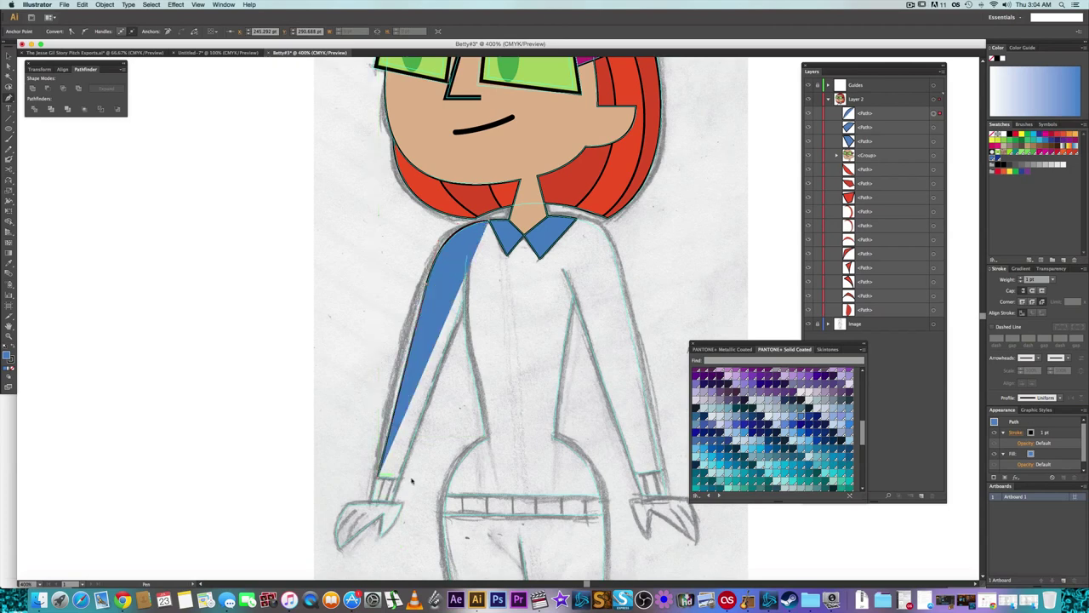
pyautogui.click(404, 479)
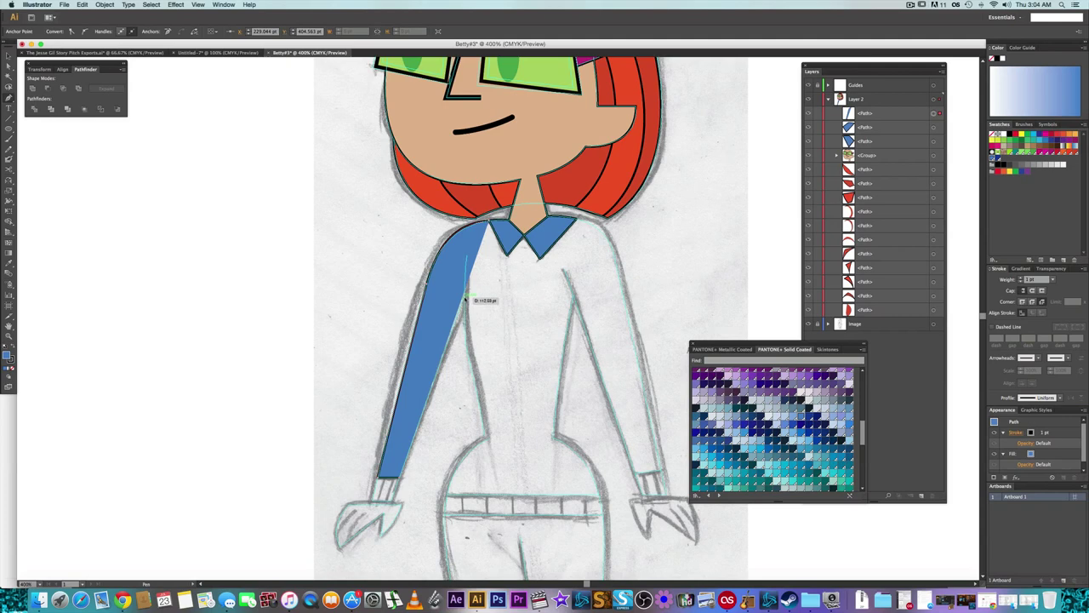
# - Continue the shirt path up the left sleeve's inner edge, around the narrow armpit crease and down the torso's left side to the waist
pyautogui.click(465, 299)
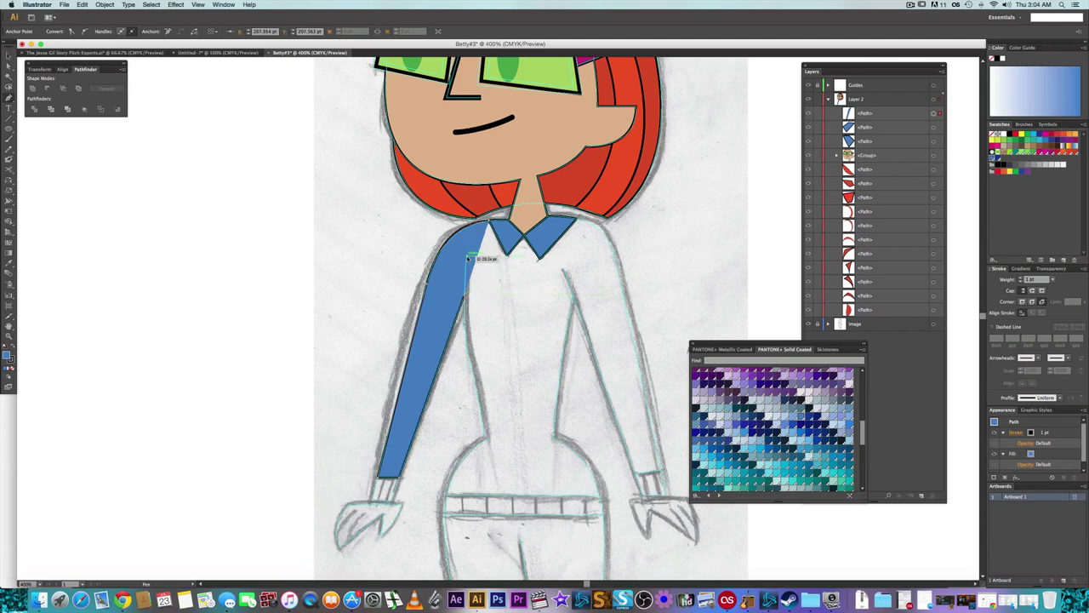
pyautogui.click(467, 257)
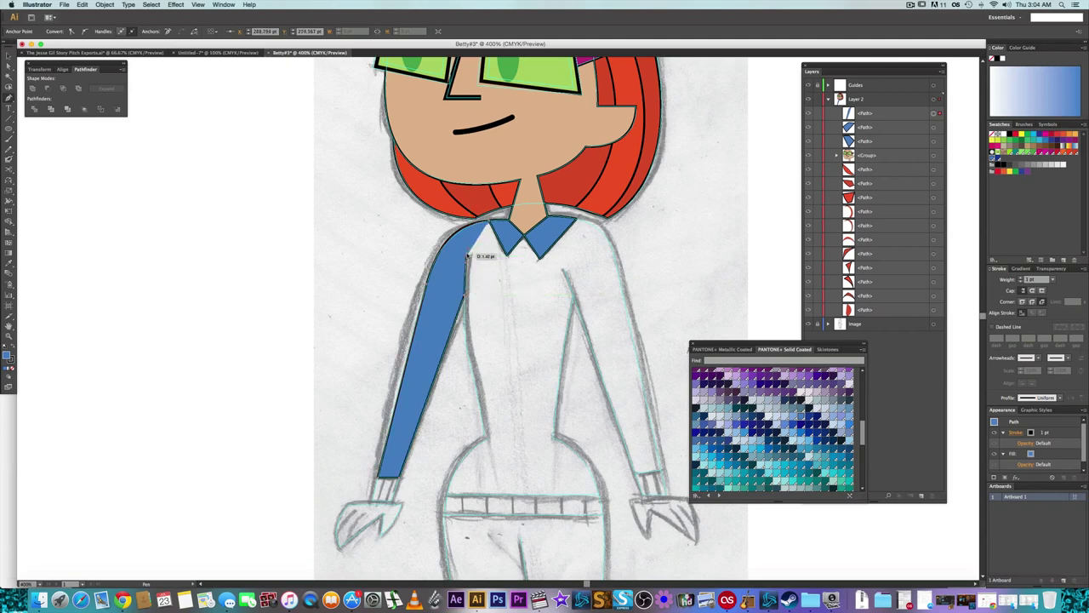
pyautogui.click(468, 256)
pyautogui.scroll(-2, 491, 300)
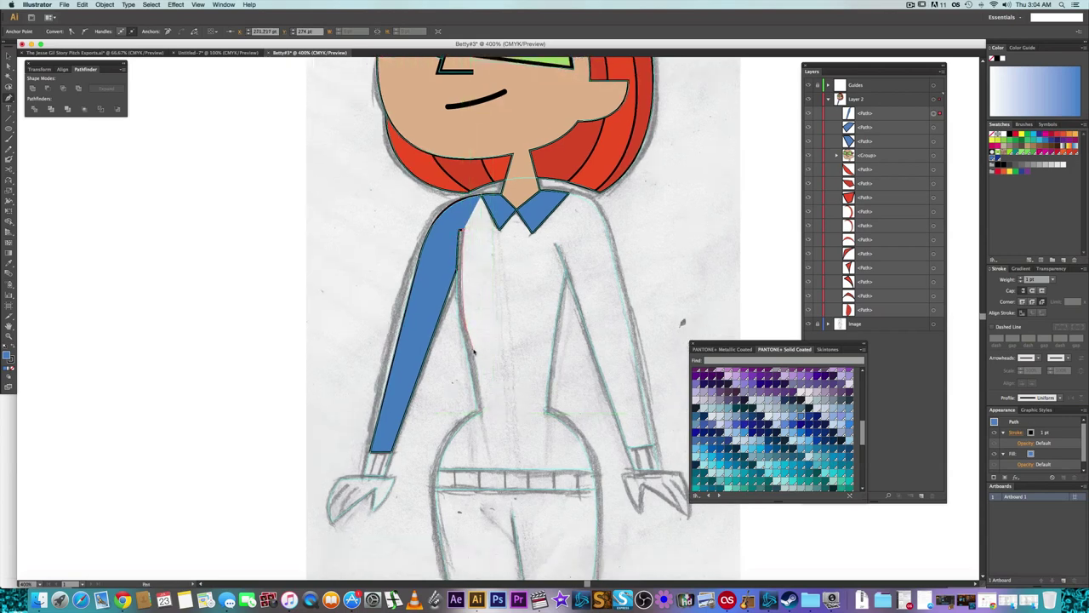
pyautogui.click(476, 364)
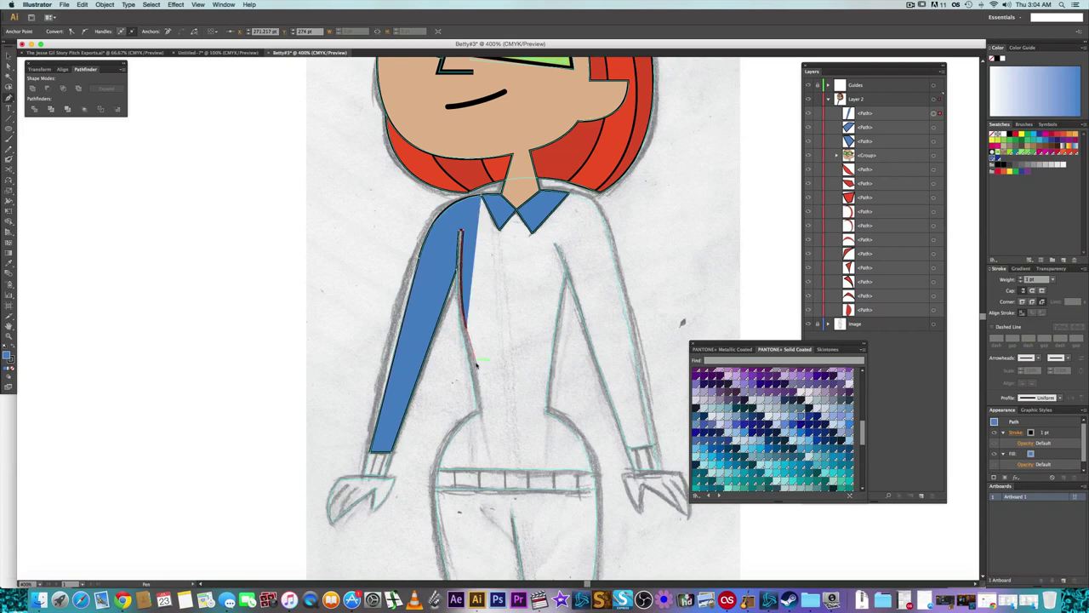
pyautogui.click(482, 415)
pyautogui.click(482, 419)
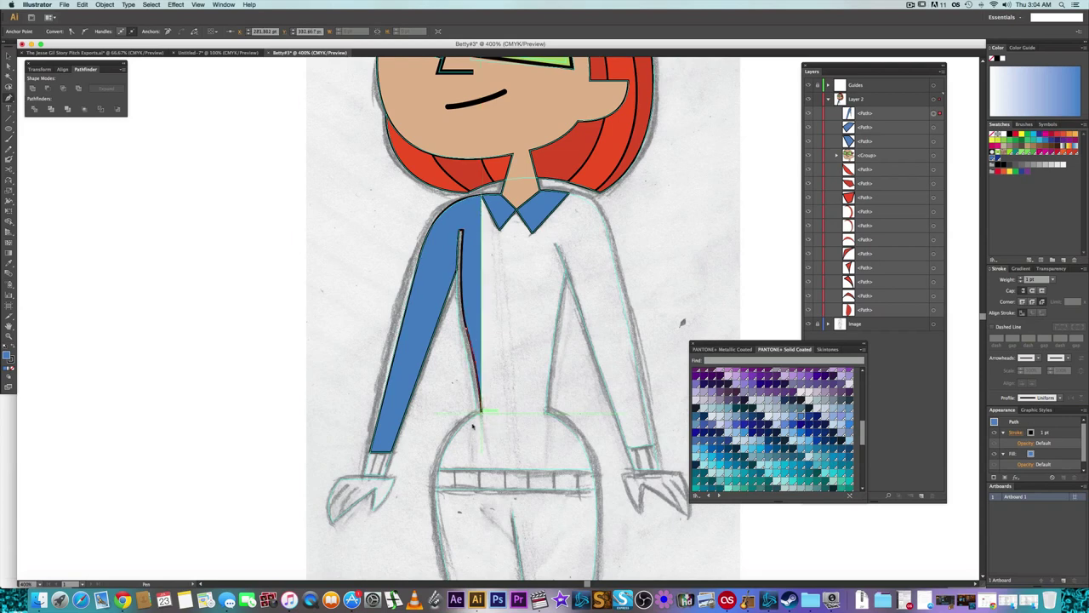
# - Extend the shirt path with a curved left hip, a straight hem along the belt and a curved right hip up to the waist
pyautogui.moveTo(441, 470); pyautogui.dragTo(437, 507)
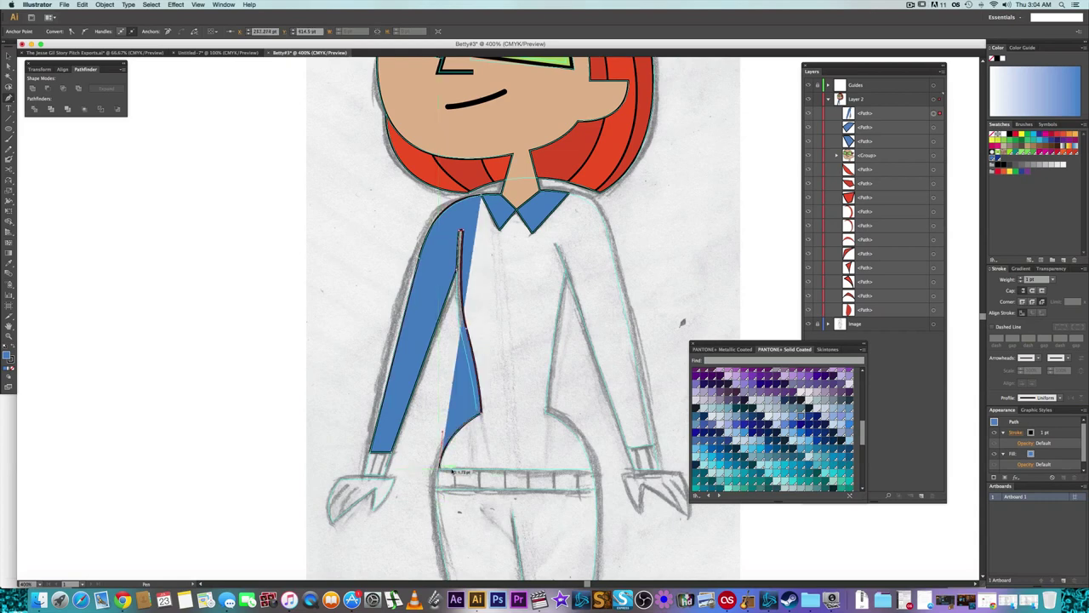
pyautogui.click(595, 472)
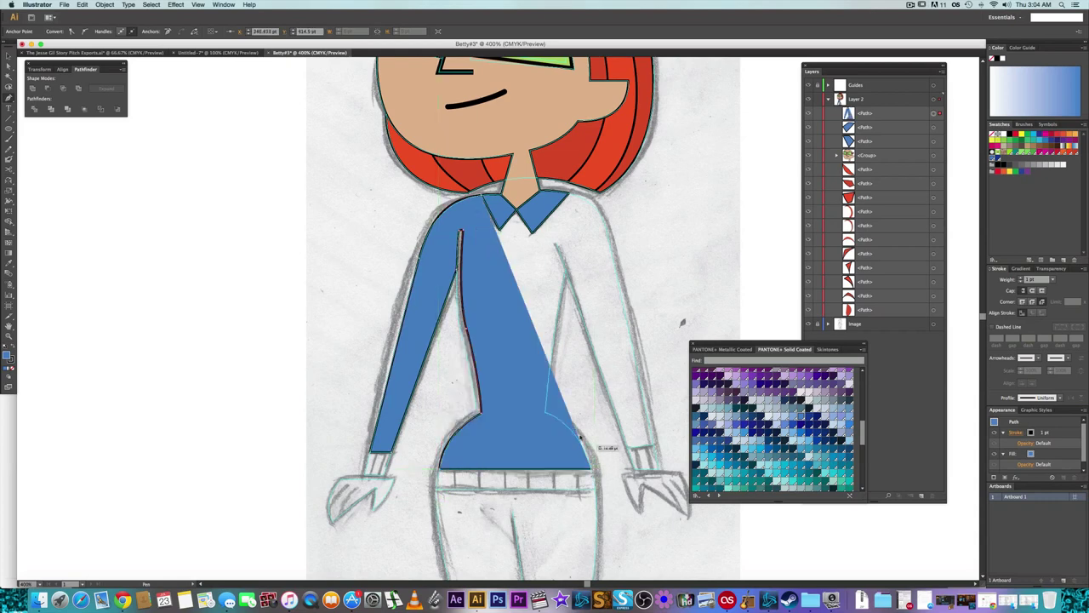
pyautogui.moveTo(546, 414); pyautogui.dragTo(511, 403)
# - Trace the torso's right side from the waist up to the armpit and outline the top of the narrow armpit crease
pyautogui.scroll(3, 570, 366)
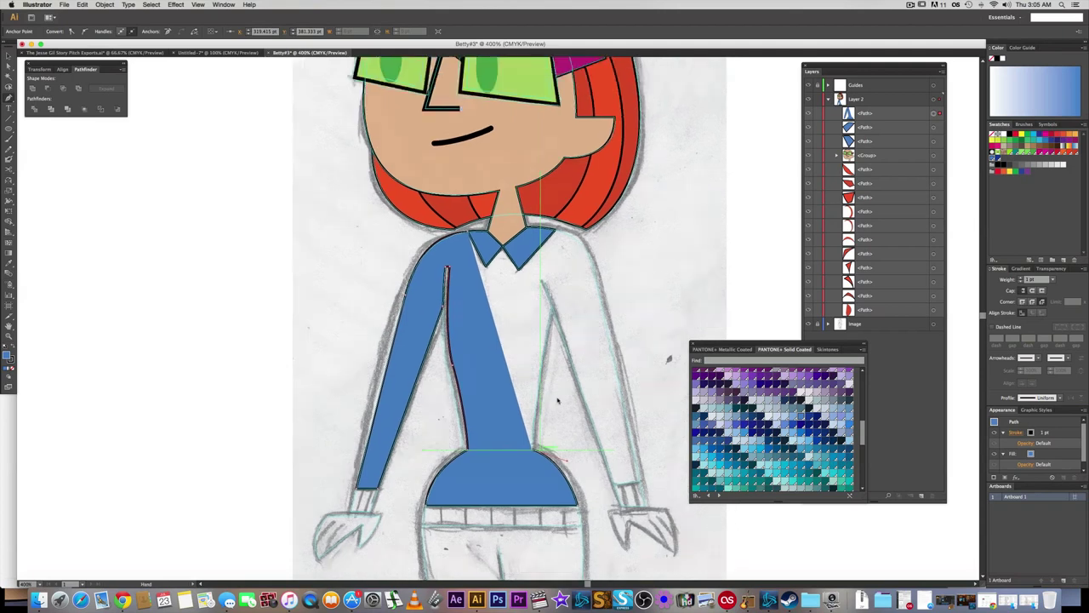
pyautogui.moveTo(548, 316); pyautogui.dragTo(553, 299)
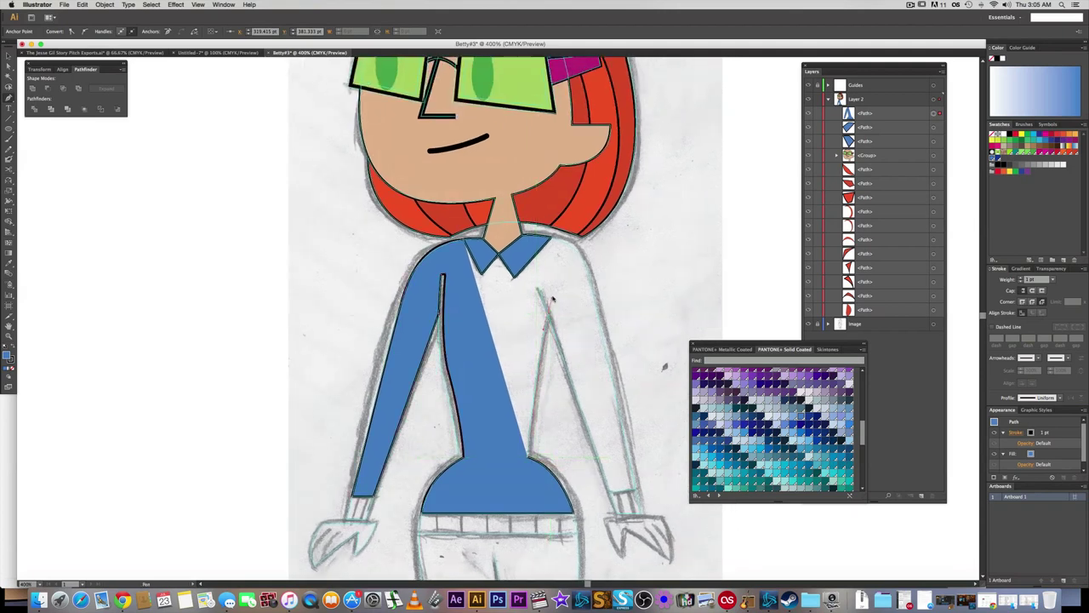
pyautogui.click(548, 315)
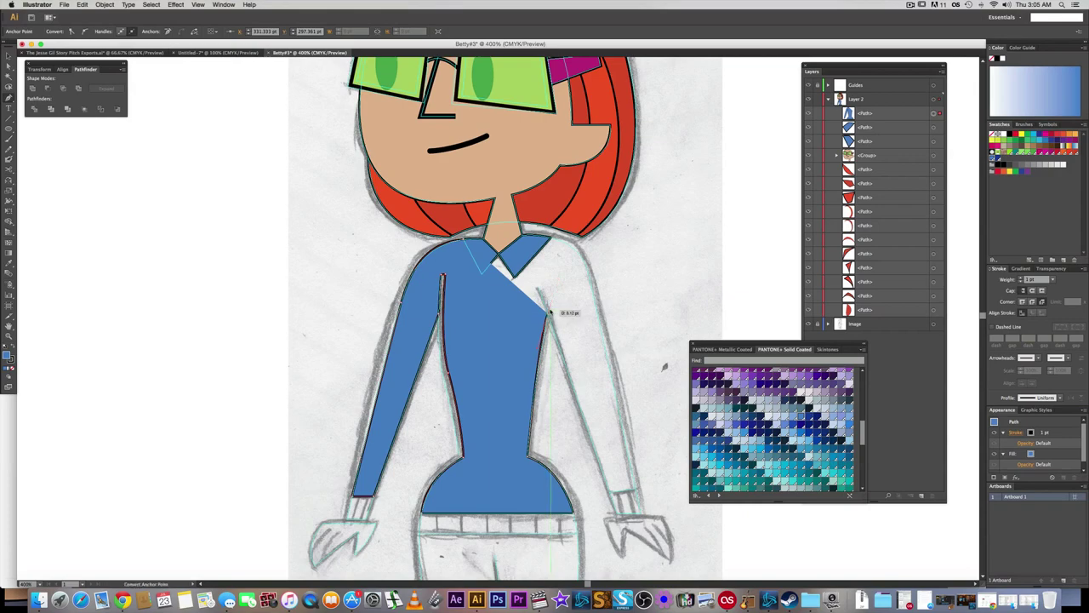
pyautogui.scroll(2, 549, 315)
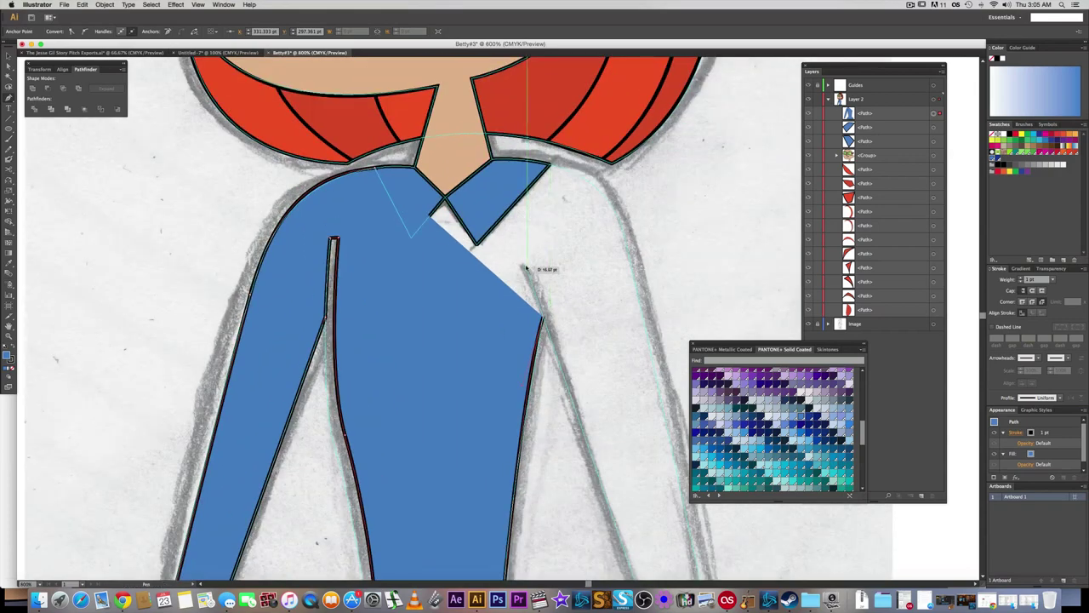
pyautogui.click(526, 265)
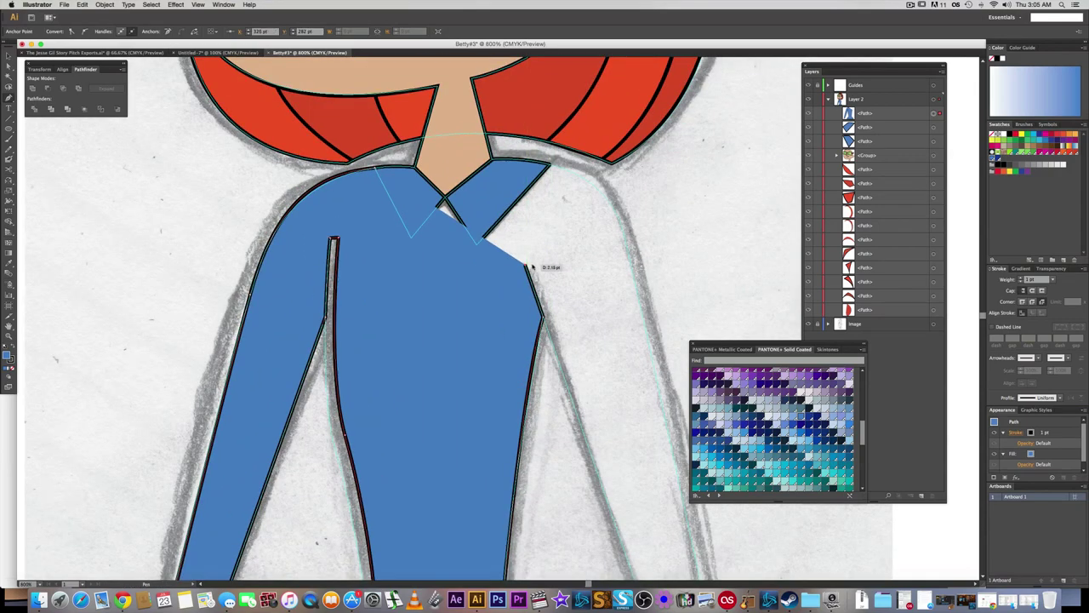
pyautogui.scroll(-1, 550, 281)
pyautogui.moveTo(569, 312); pyautogui.dragTo(491, 230)
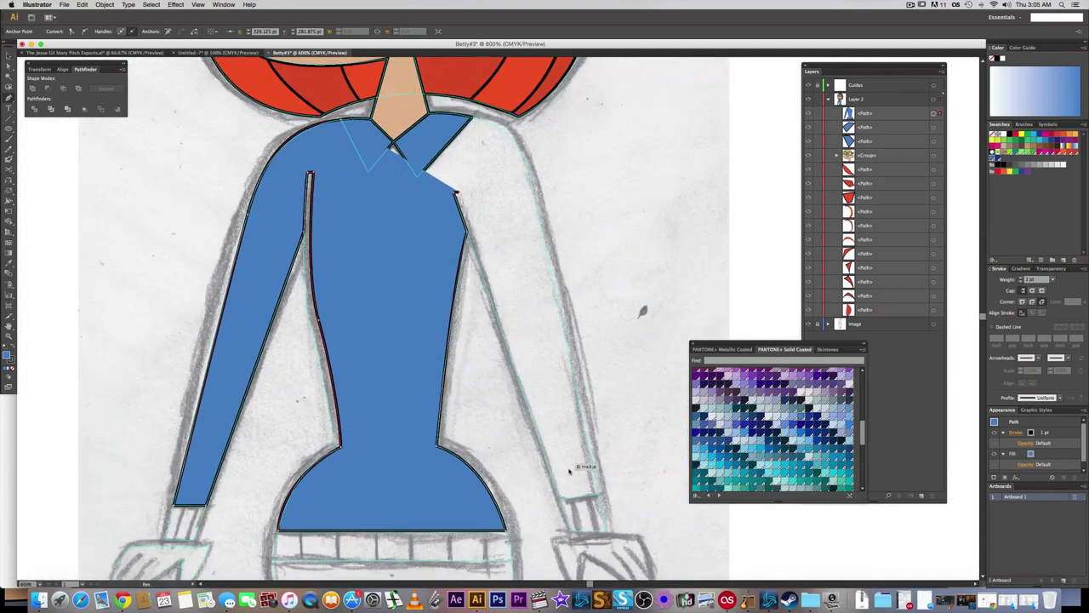
pyautogui.click(571, 532)
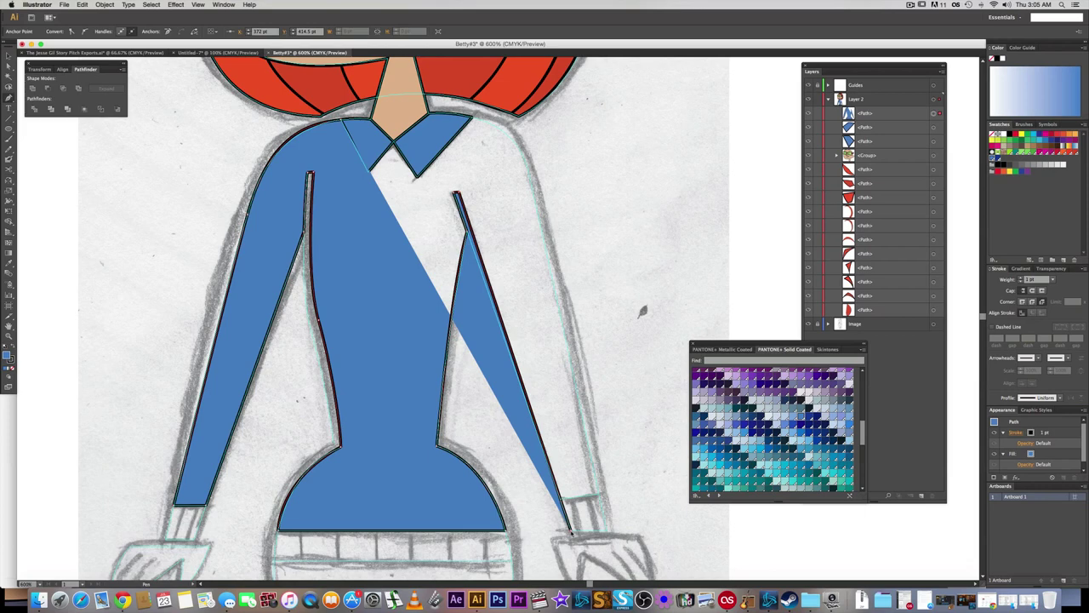
pyautogui.press('super+z')
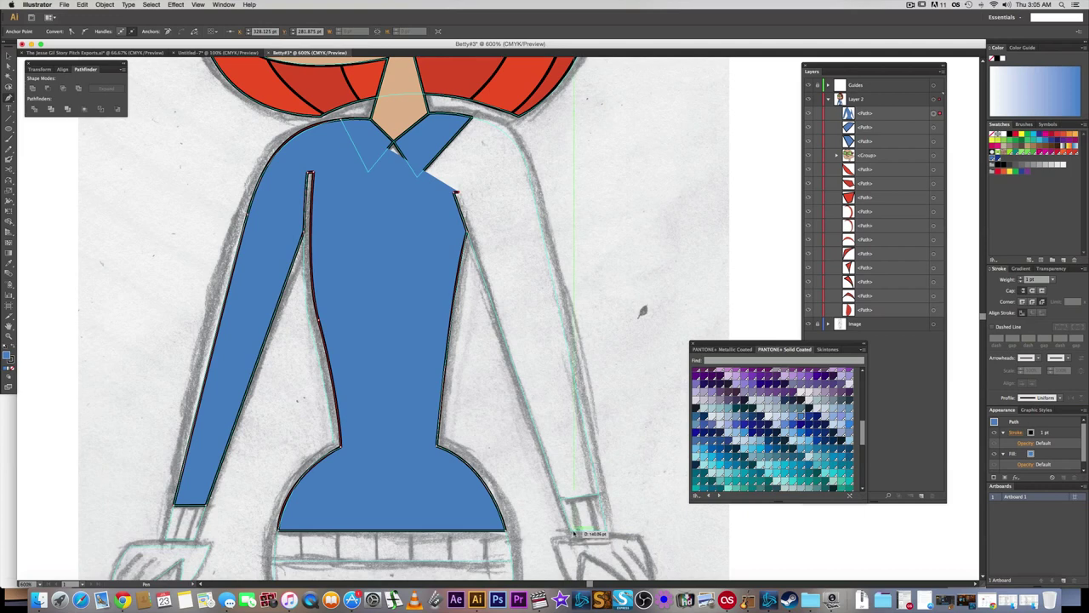
pyautogui.click(572, 533)
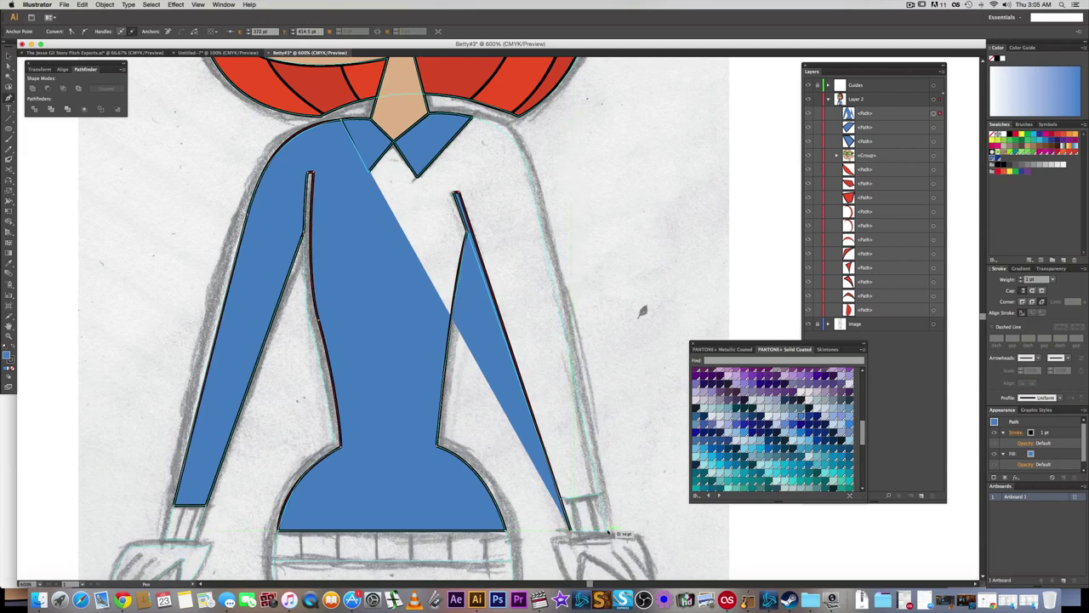
pyautogui.press('super+z')
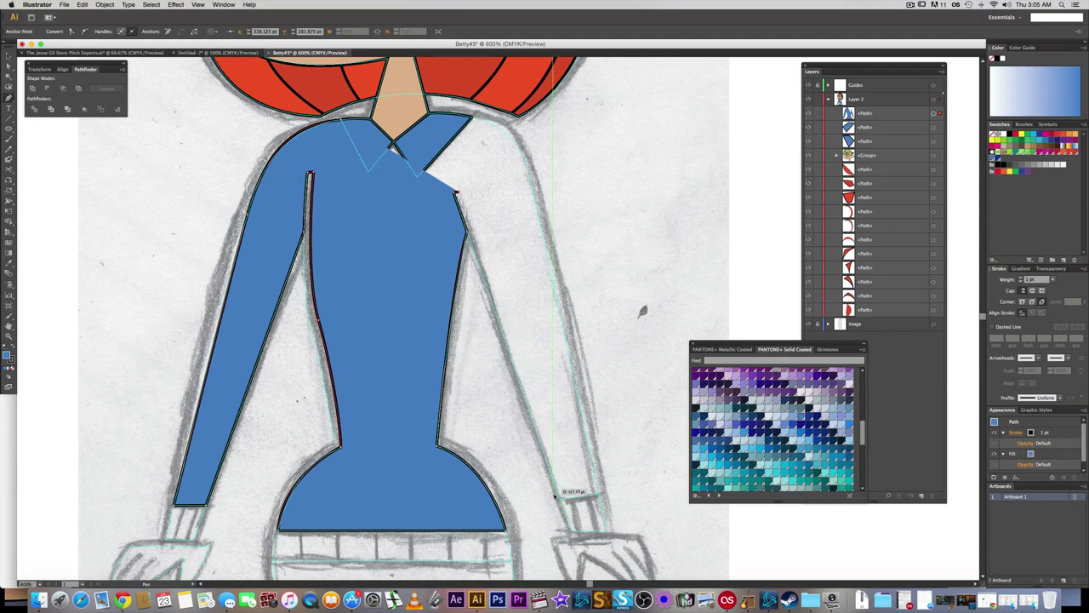
# - Trace the right sleeve down its inner edge, across the cuff line, up the outer edge and over the curved shoulder to the collar flap
pyautogui.click(561, 499)
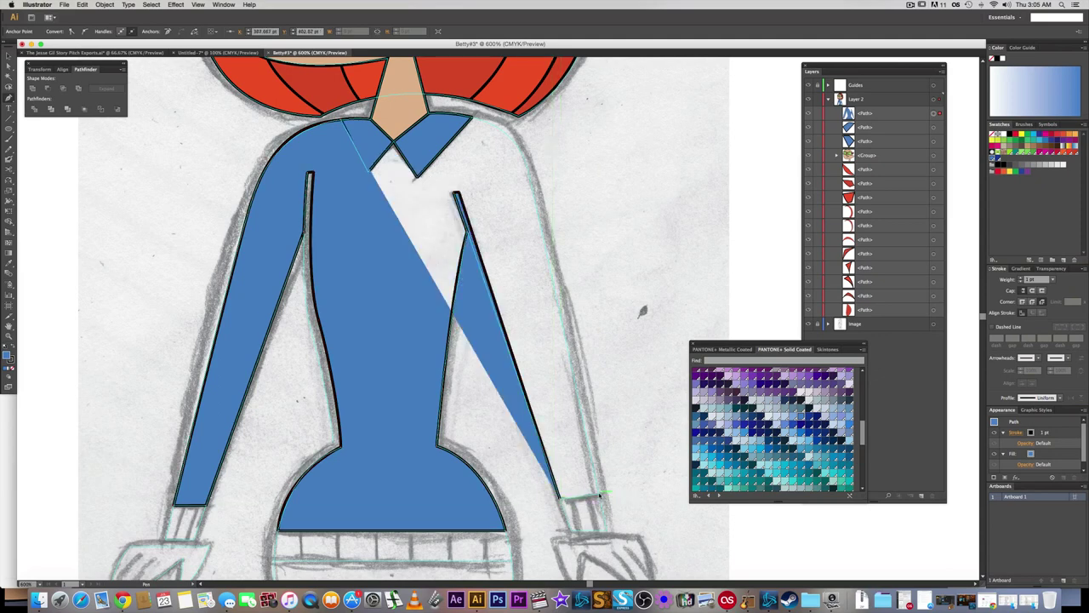
pyautogui.click(602, 498)
pyautogui.scroll(5, 601, 494)
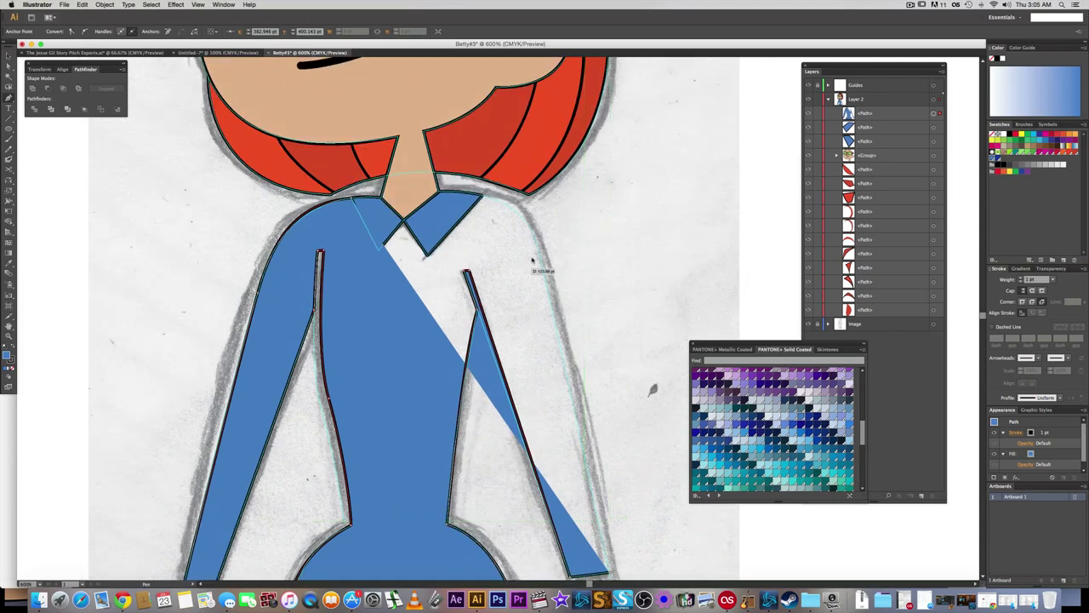
pyautogui.click(542, 264)
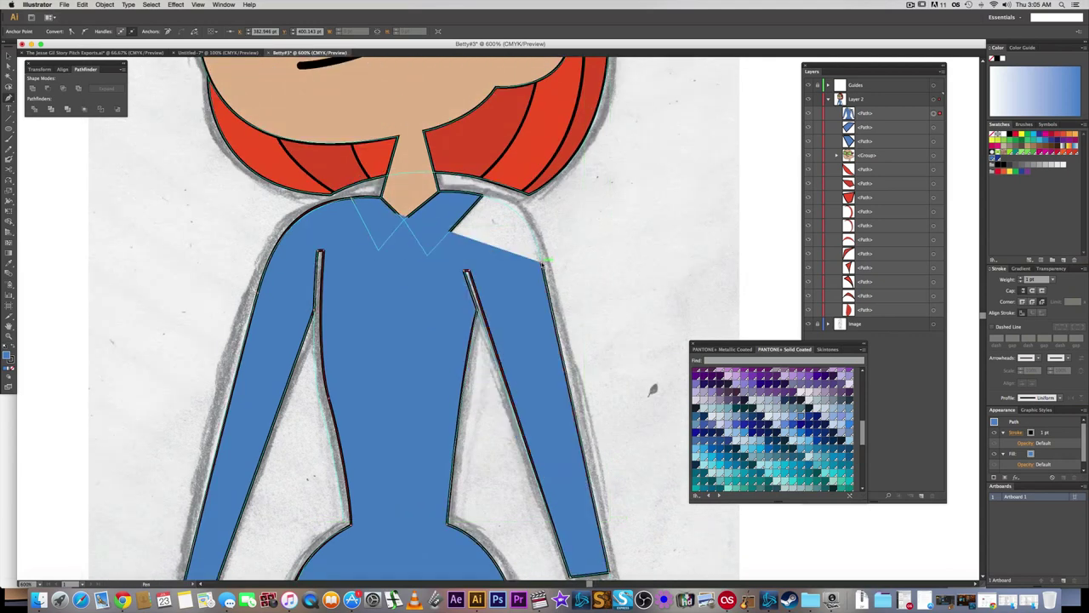
pyautogui.scroll(2, 544, 264)
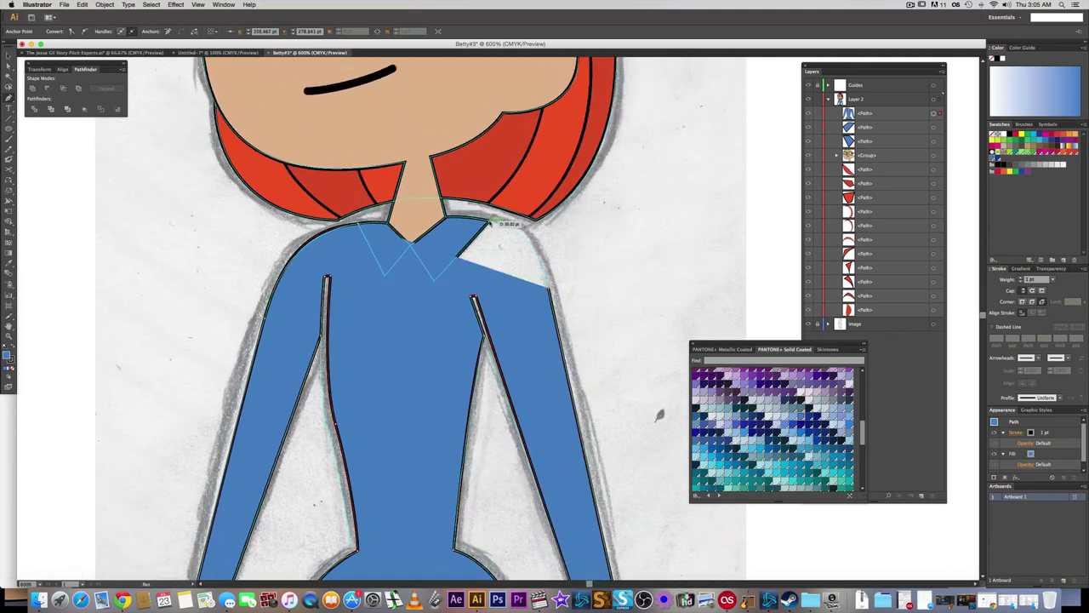
pyautogui.moveTo(491, 223); pyautogui.dragTo(448, 216)
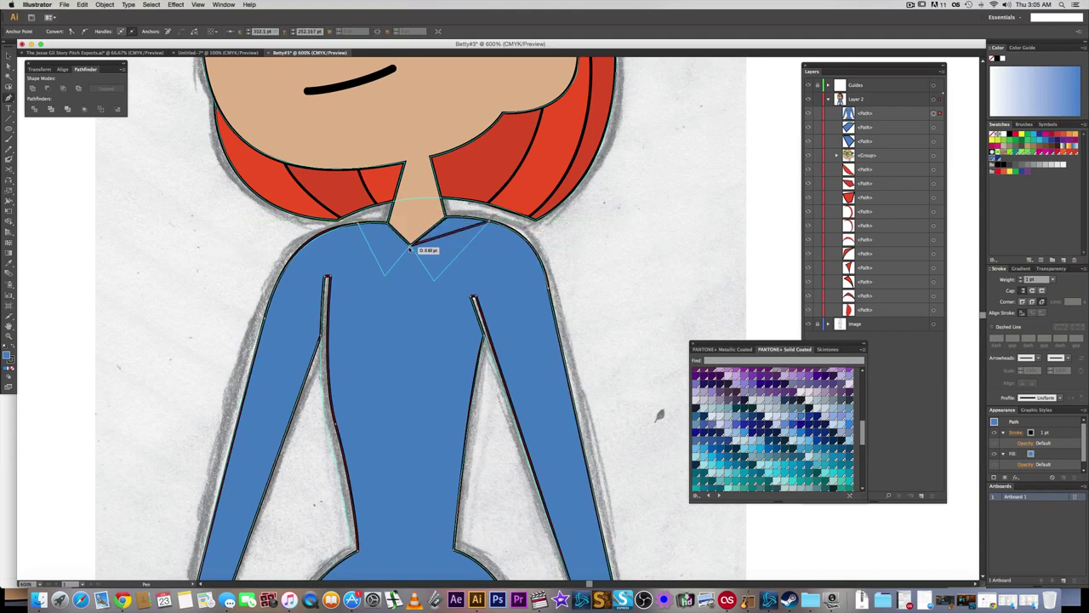
# - Close the shirt path along the neckline at the left collar flap, move it beneath both collar flaps in the stacking order, and deselect it
pyautogui.click(389, 227)
pyautogui.click(389, 225)
pyautogui.click(359, 225)
pyautogui.moveTo(879, 117); pyautogui.dragTo(881, 149)
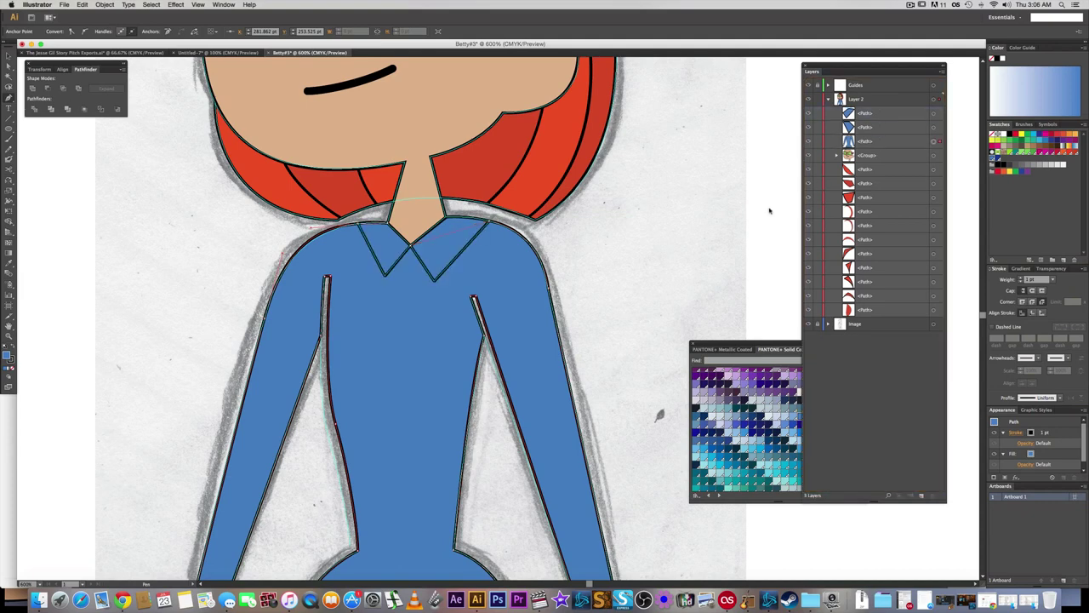
pyautogui.keyDown('super'); pyautogui.click(669, 246); pyautogui.keyUp('super')
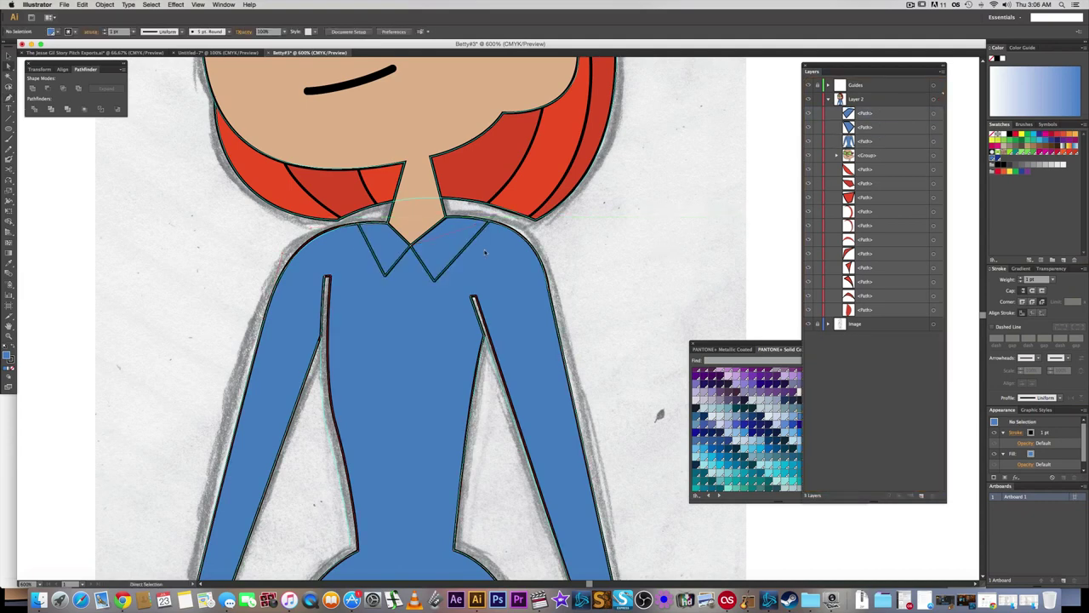
# - Try a dark navy Pantone swatch as the shirt's fill and undo it
pyautogui.click(584, 317)
pyautogui.click(783, 345)
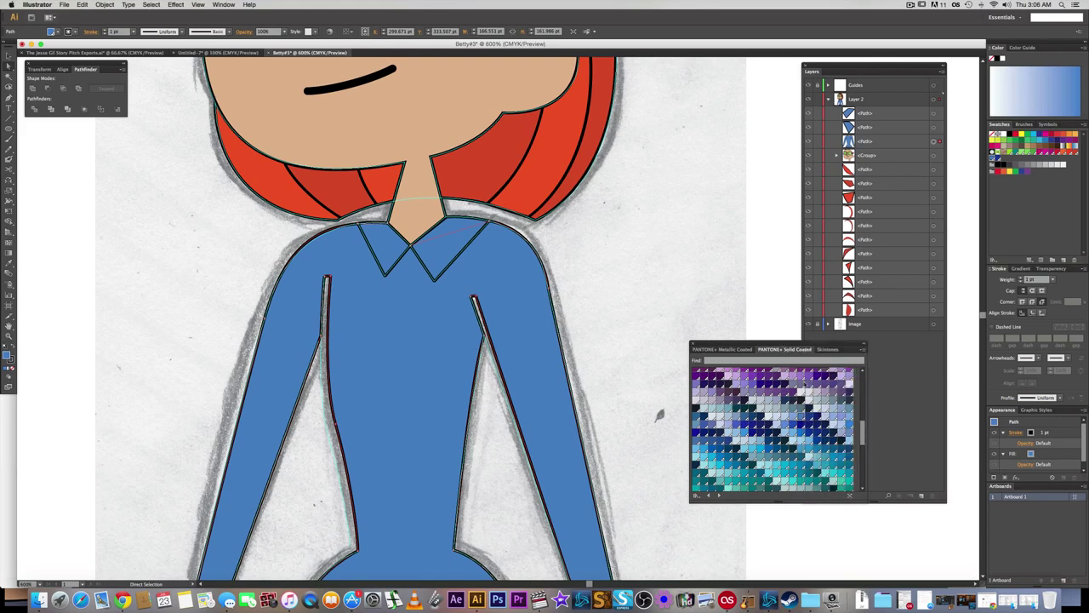
pyautogui.click(713, 261)
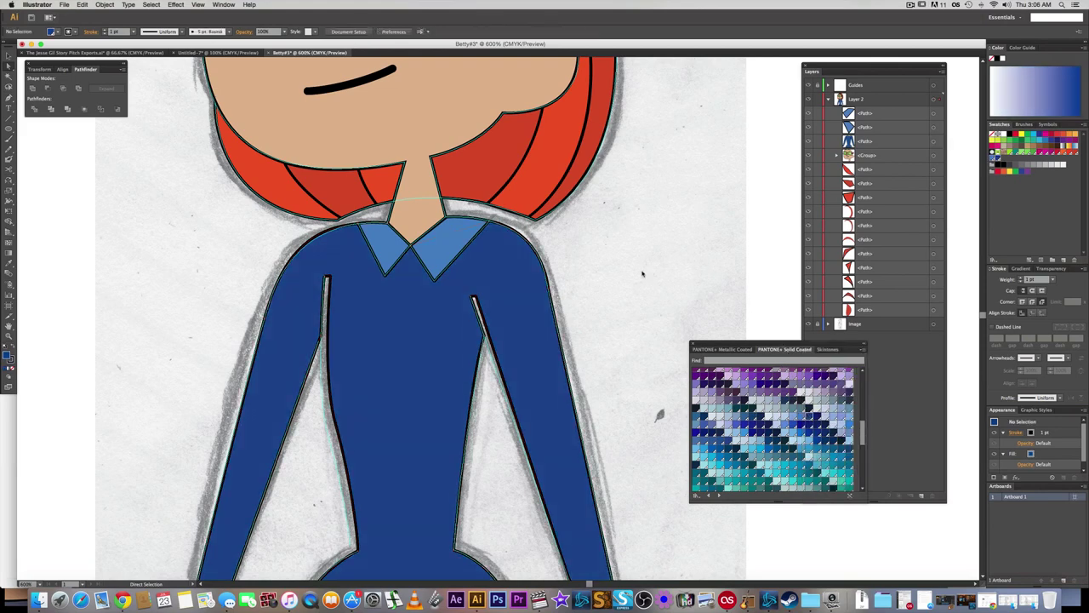
pyautogui.press('super+z')
pyautogui.press('super+z')
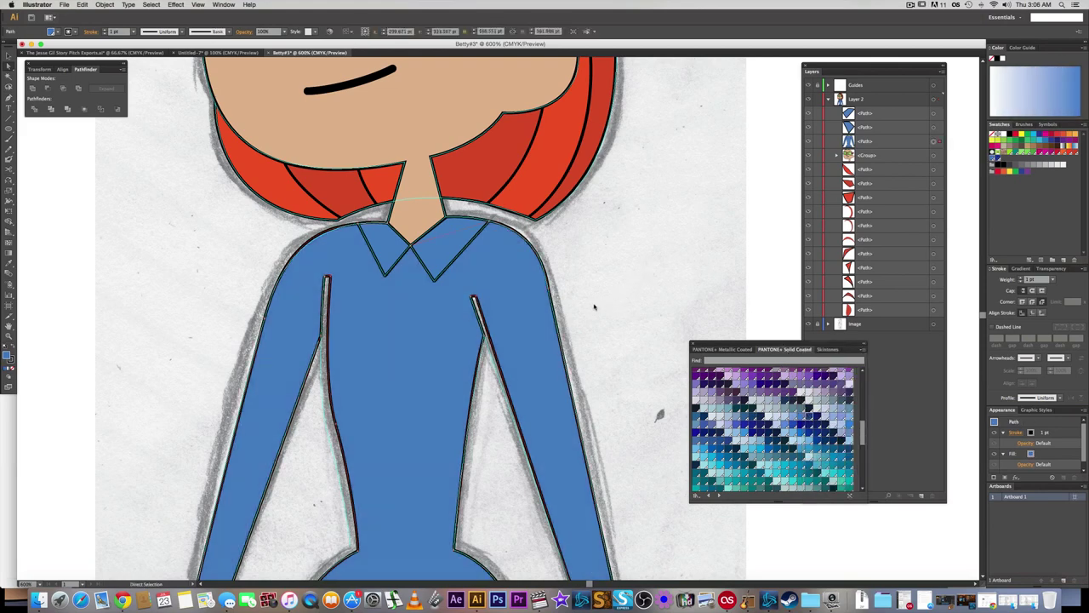
pyautogui.click(1062, 260)
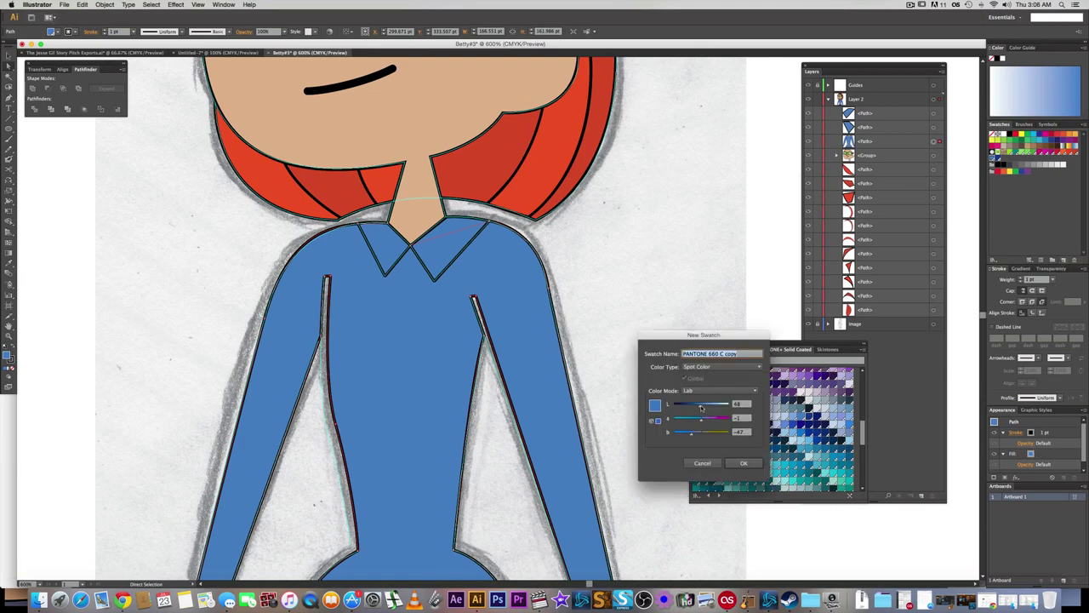
pyautogui.click(742, 462)
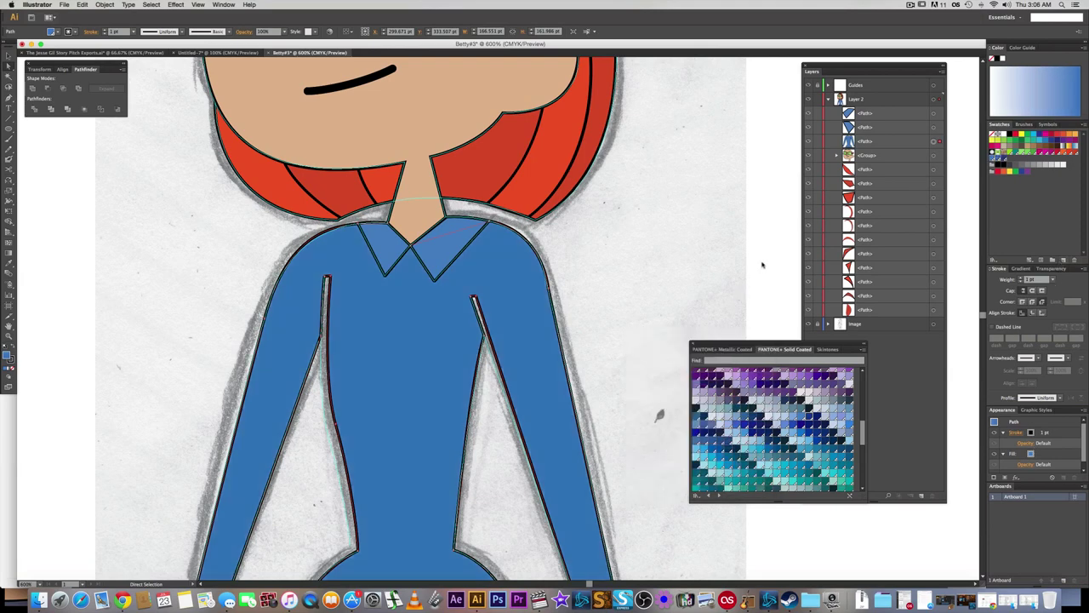
pyautogui.press('super+z')
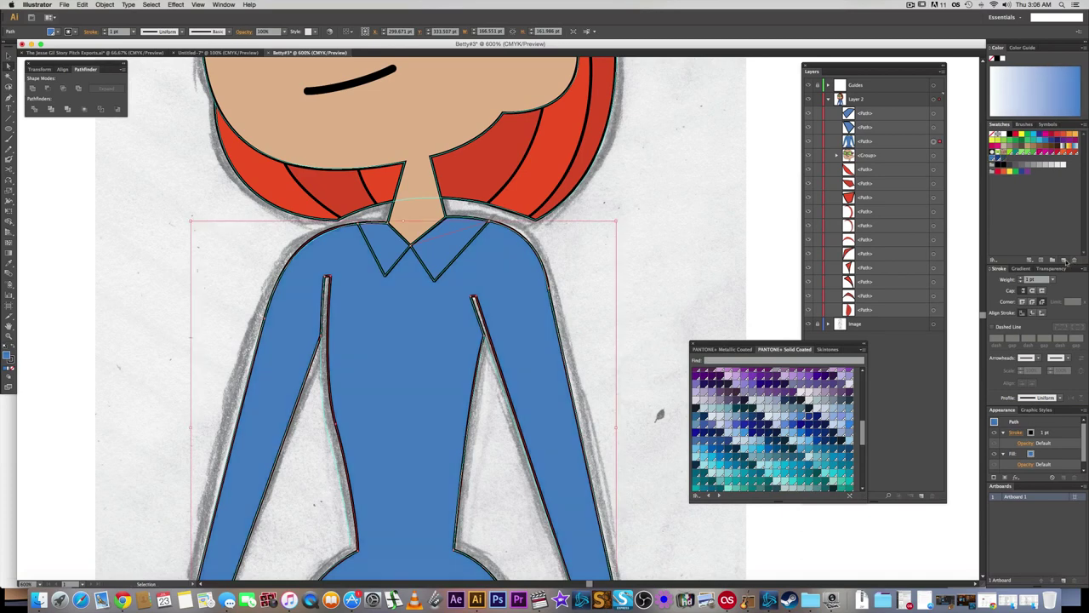
# - Fill the shirt with a new Lab spot-color swatch named PANTONE 660 C copy, made slightly darker by lowering its L value, and deselect it
pyautogui.click(1062, 260)
pyautogui.moveTo(701, 409); pyautogui.dragTo(700, 410)
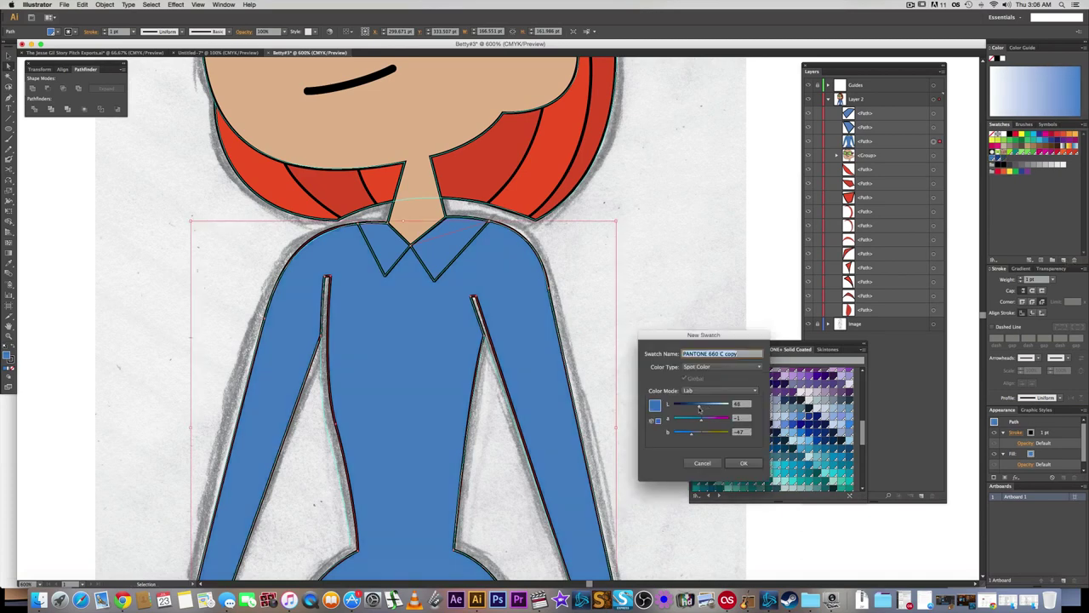
pyautogui.click(743, 462)
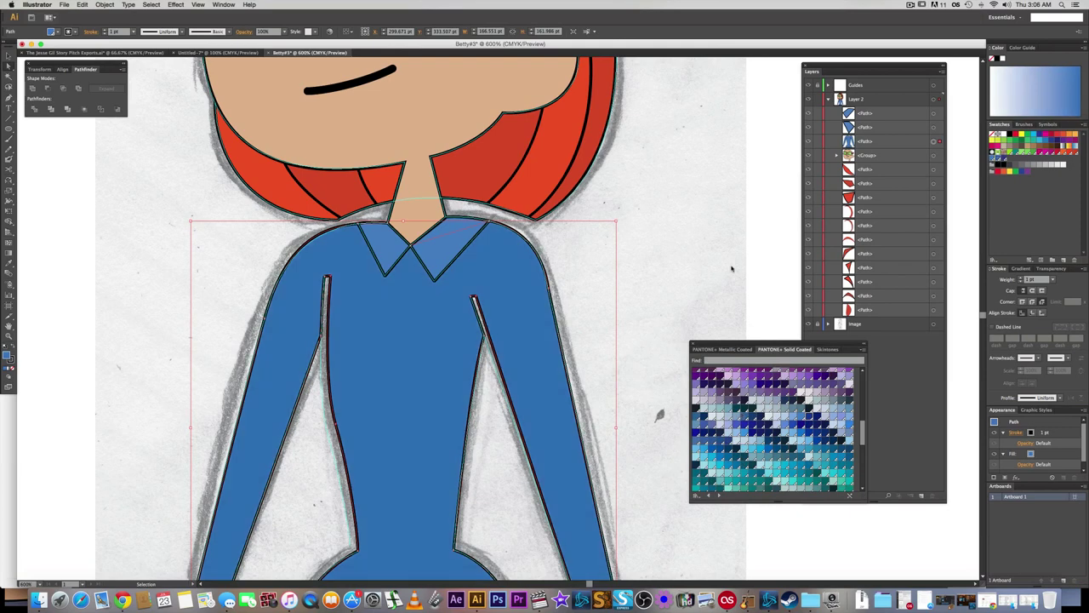
pyautogui.click(731, 268)
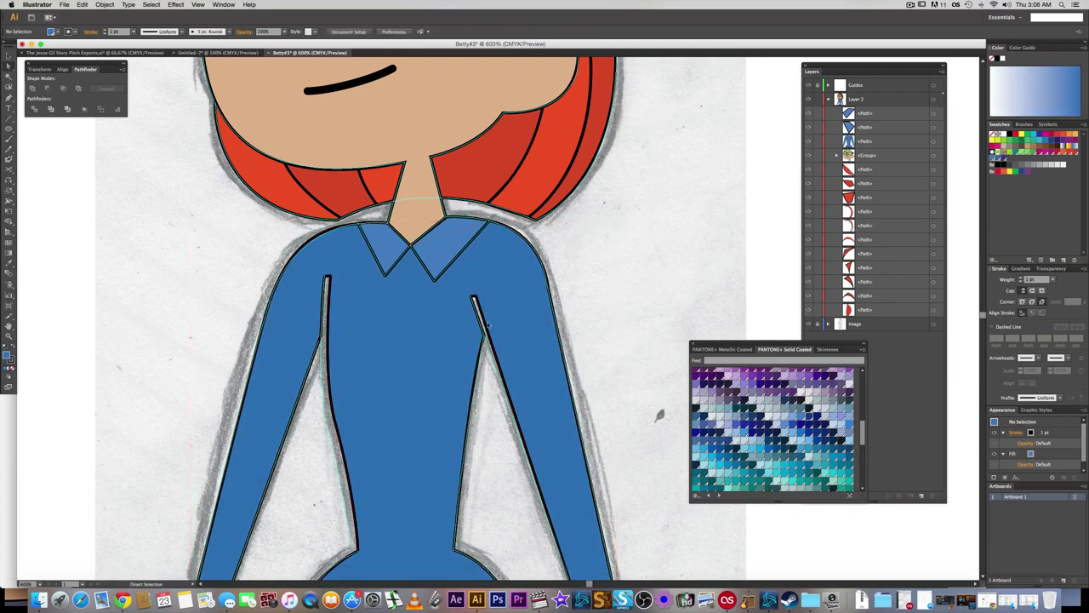
# - Align the shirt outline's stroke to the outside of its path
pyautogui.click(486, 325)
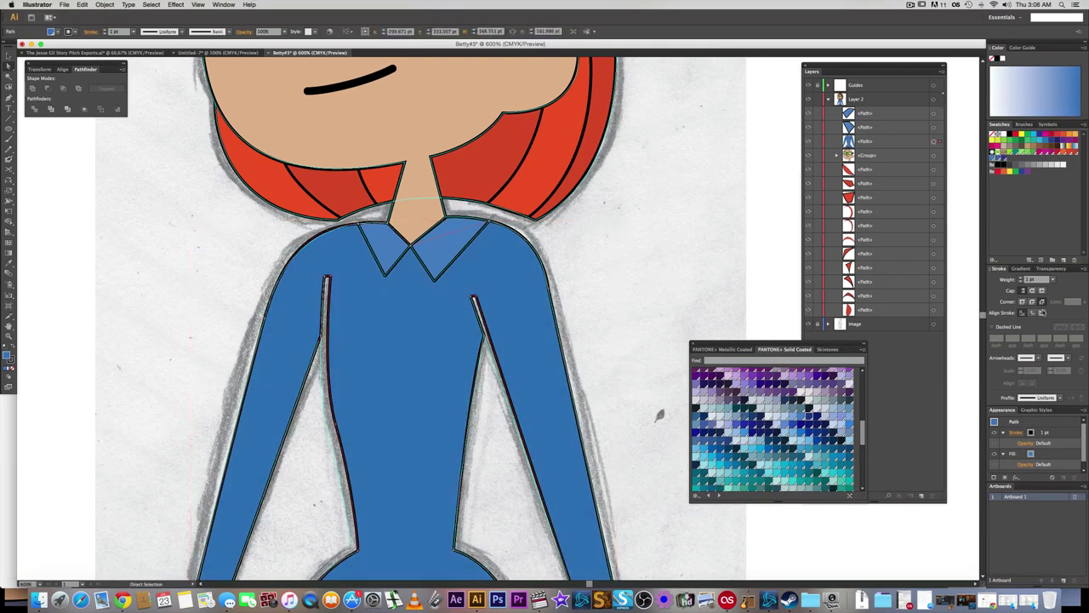
pyautogui.click(1043, 314)
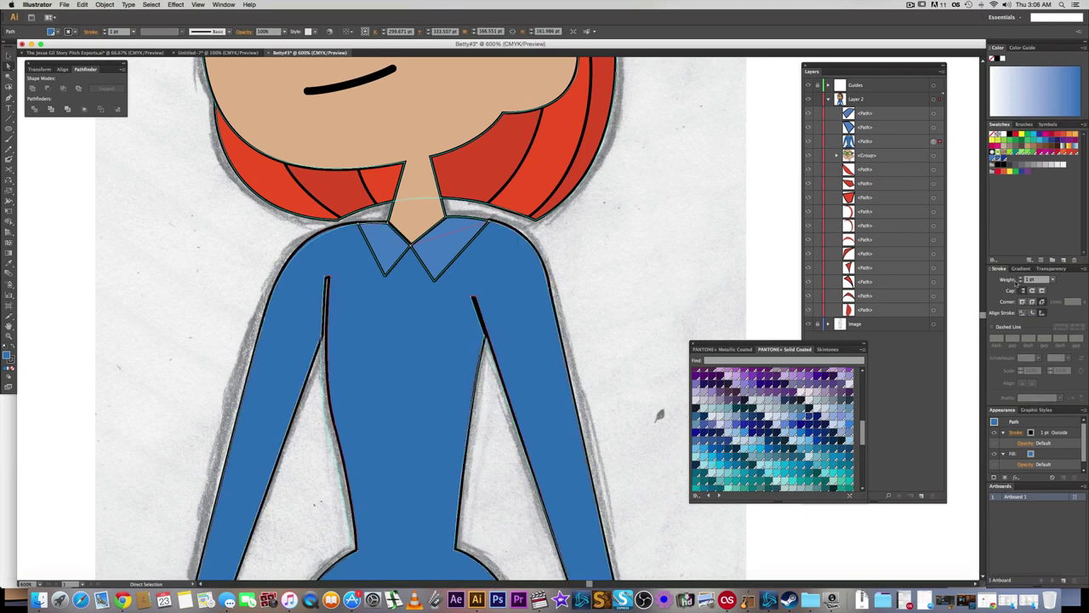
# - Set the stroke weight of the shirt and both collar flaps to 2 pt
pyautogui.click(1021, 278)
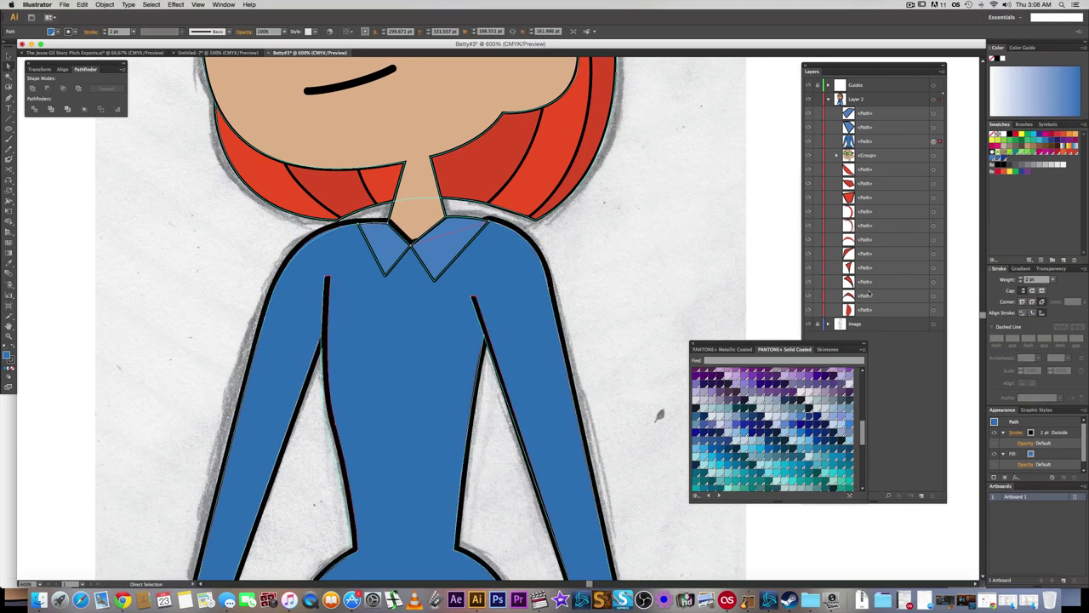
pyautogui.scroll(1, 656, 280)
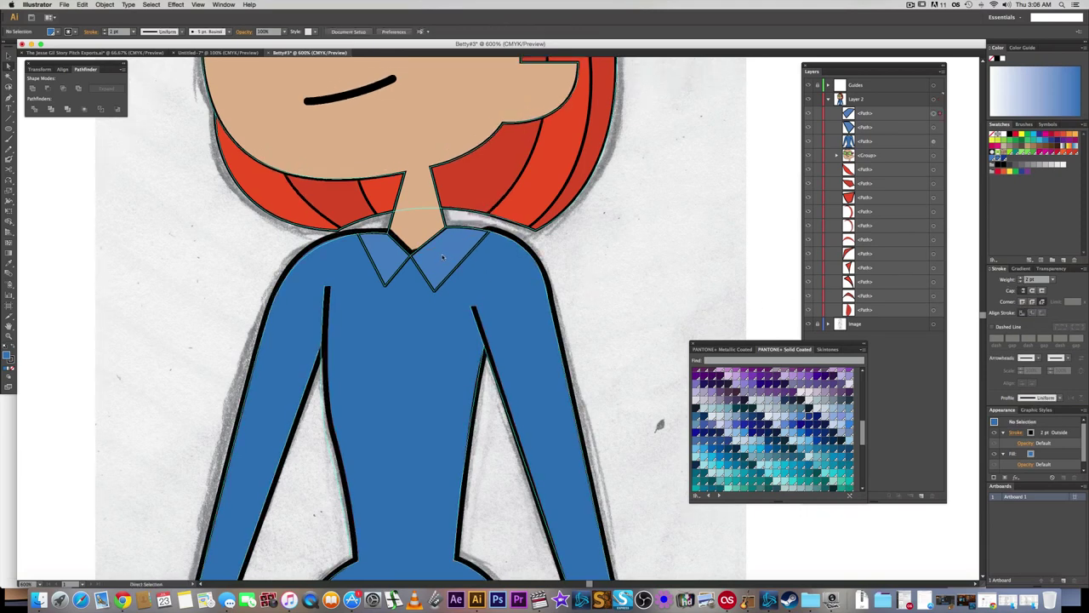
pyautogui.click(385, 253)
pyautogui.keyDown('shift'); pyautogui.click(385, 253); pyautogui.keyUp('shift')
pyautogui.click(1021, 281)
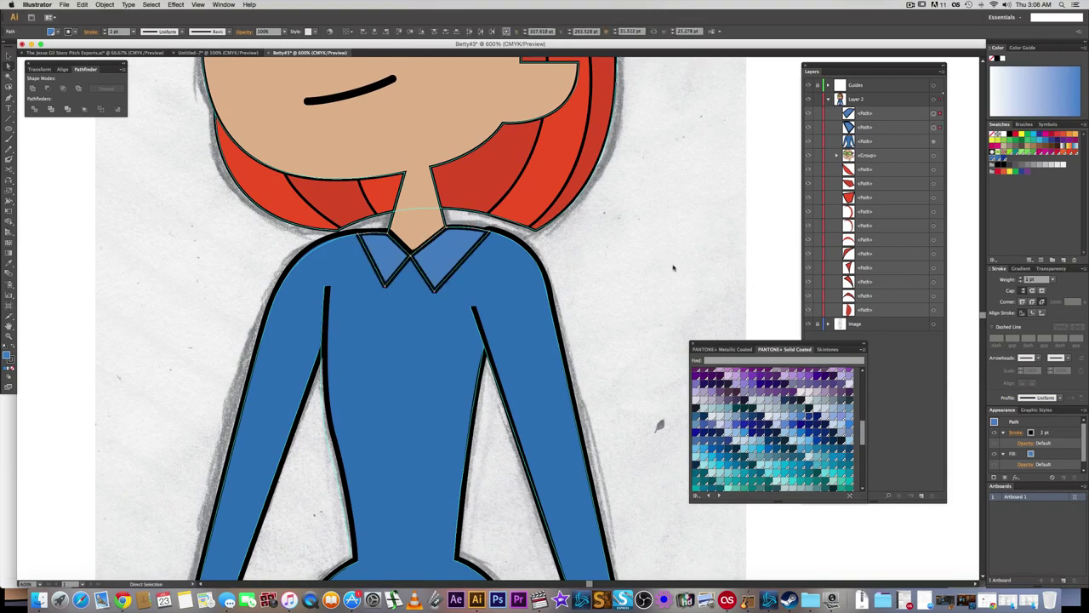
pyautogui.click(616, 253)
# - Align both collar flaps' strokes to the outside of their paths, give them miter corners, and deselect them
pyautogui.scroll(1, 616, 253)
pyautogui.scroll(3, 495, 250)
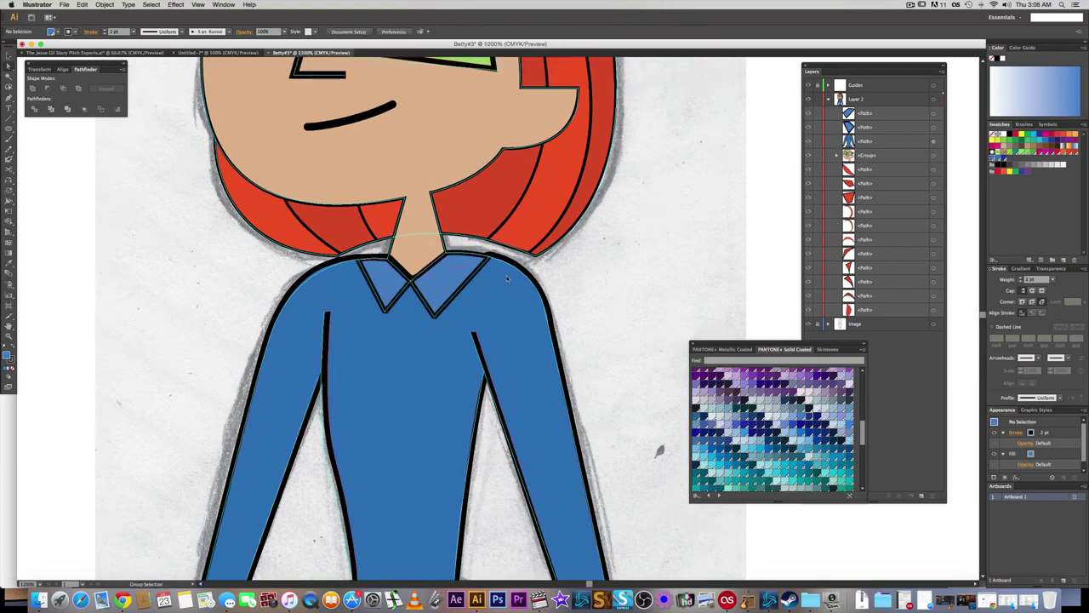
pyautogui.click(481, 244)
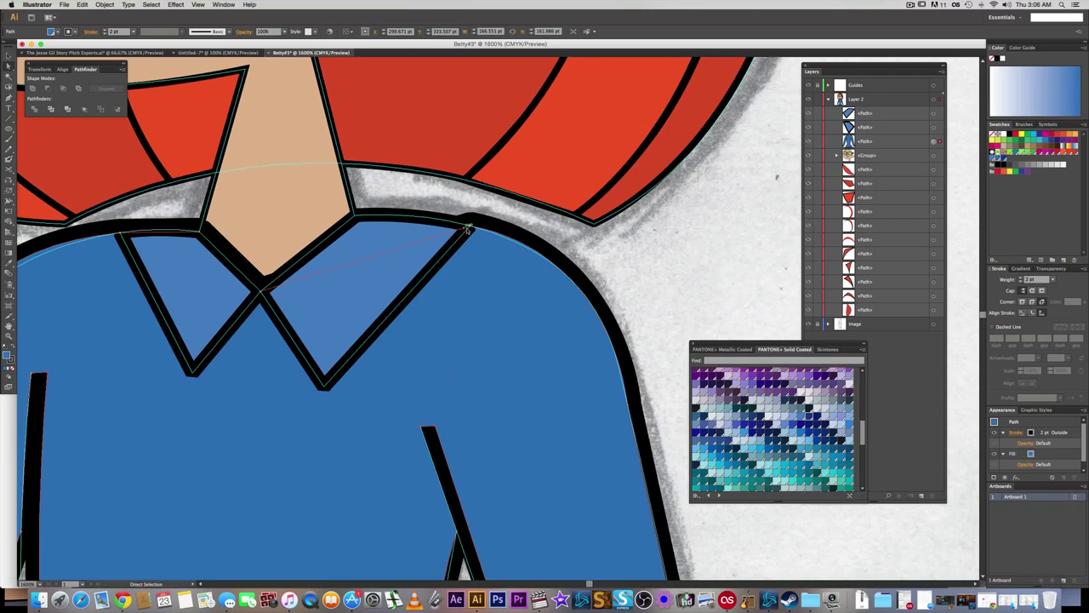
pyautogui.click(469, 226)
pyautogui.click(425, 233)
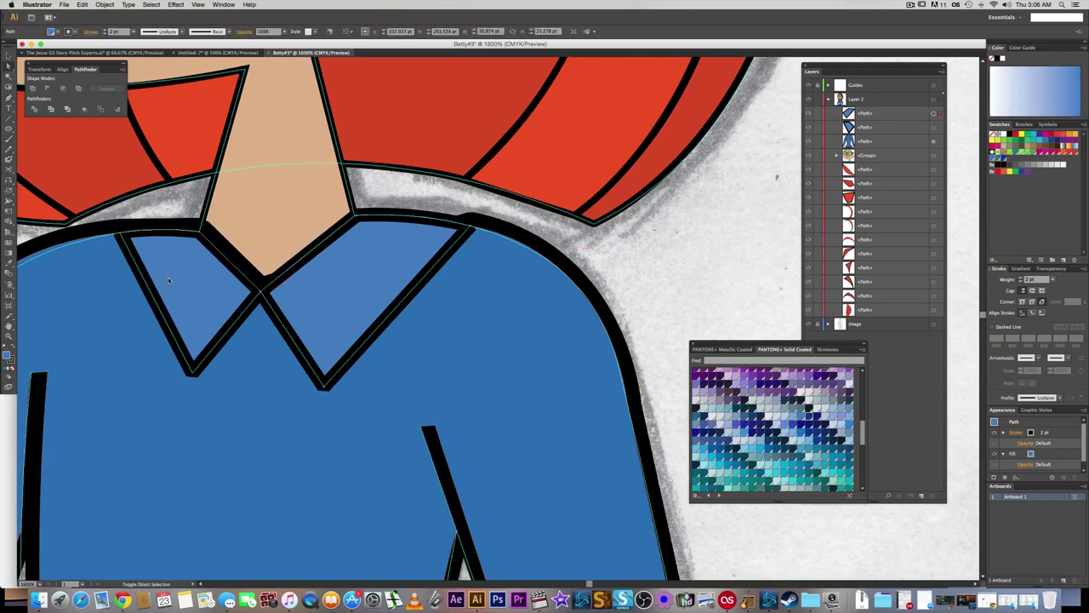
pyautogui.keyDown('shift'); pyautogui.click(171, 279); pyautogui.keyUp('shift')
pyautogui.click(1045, 313)
pyautogui.click(1043, 313)
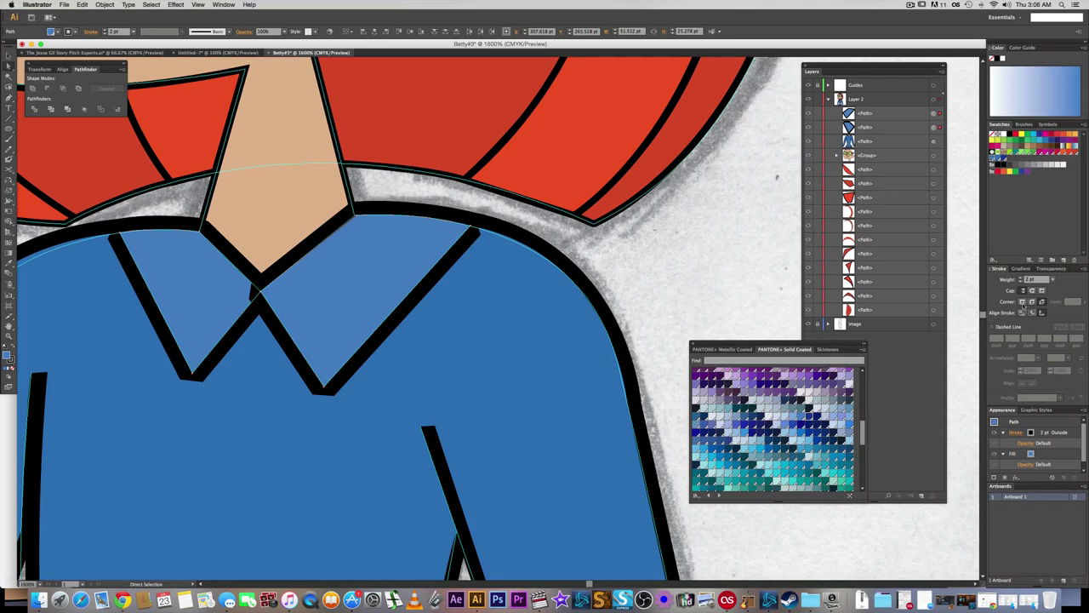
pyautogui.click(1023, 302)
pyautogui.click(776, 280)
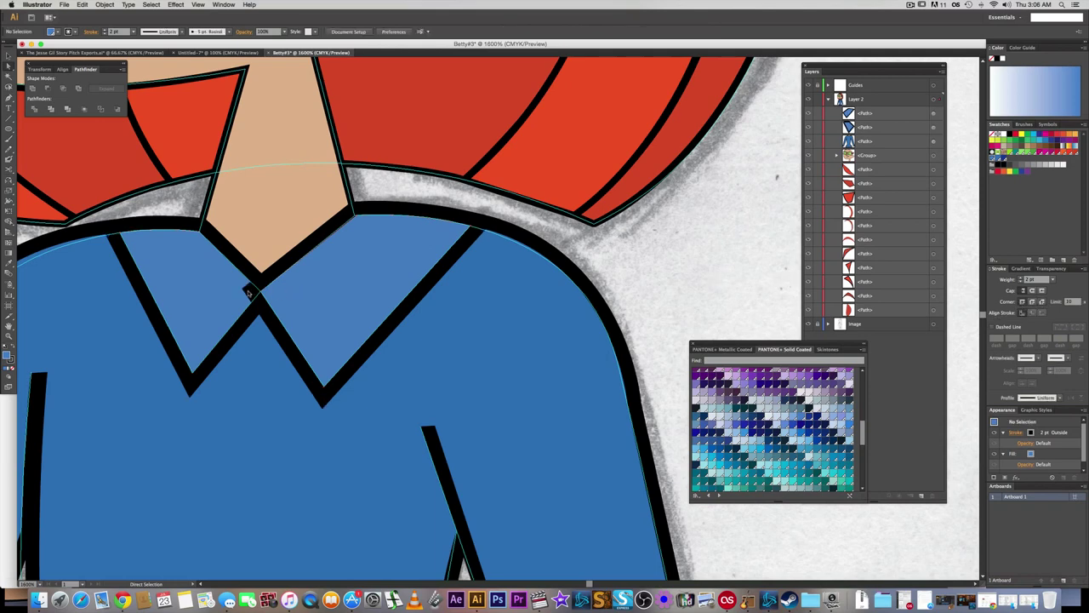
# - Hide the Guides layer and adjust the anchor points where the collar flaps meet at the centre of the neckline
pyautogui.scroll(1, 248, 293)
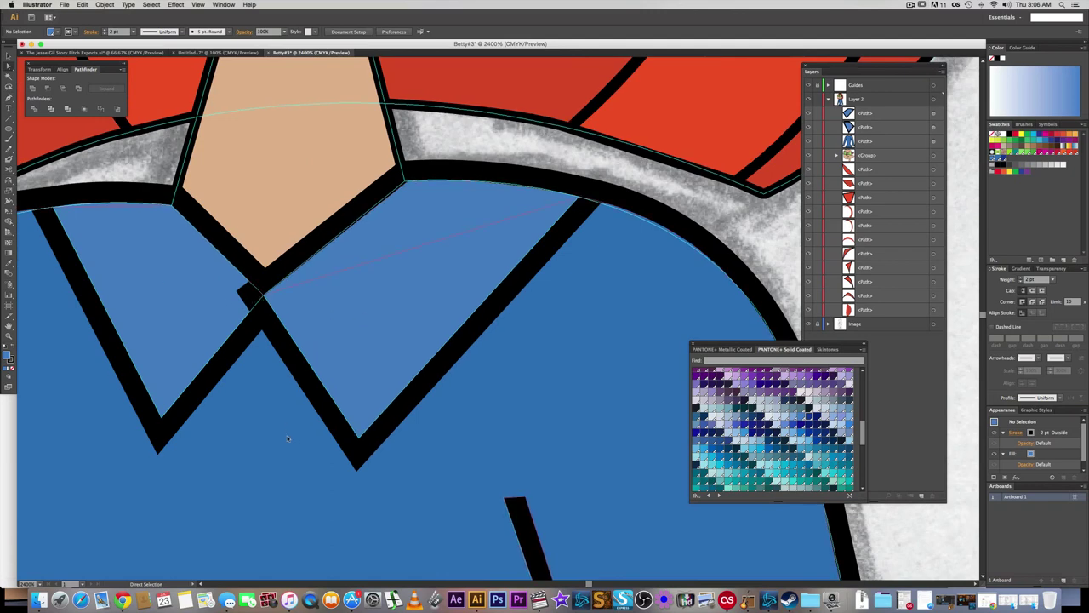
pyautogui.click(691, 199)
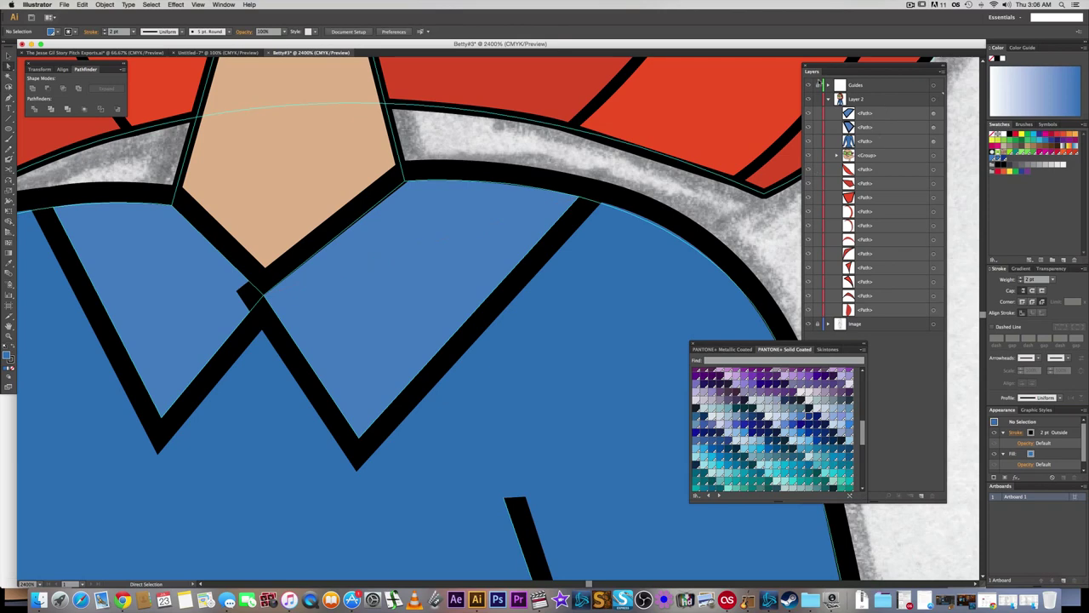
pyautogui.click(808, 85)
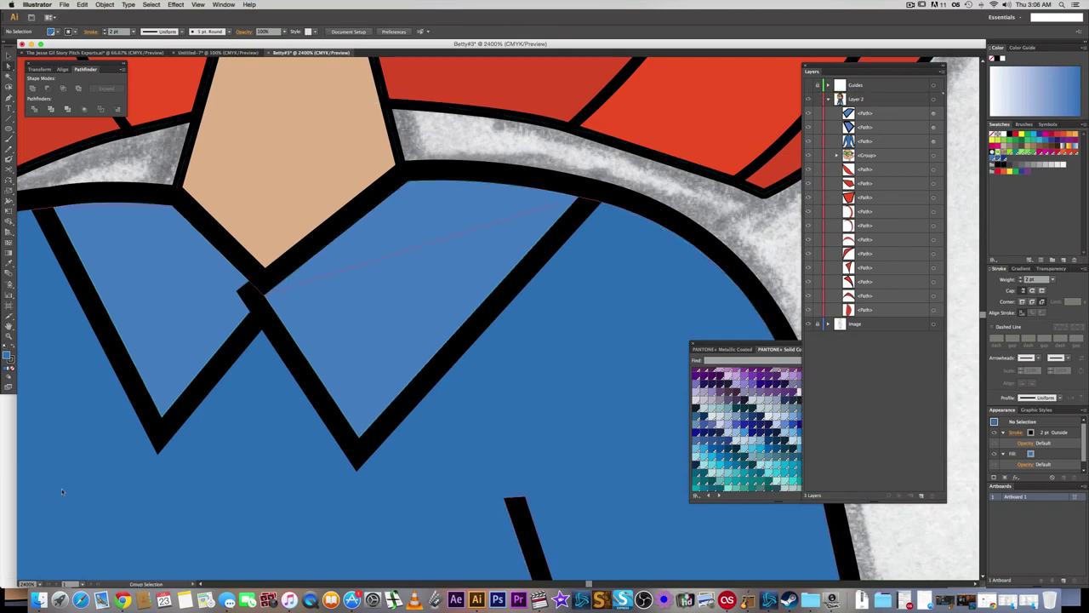
pyautogui.scroll(-2, 68, 485)
pyautogui.moveTo(579, 376); pyautogui.dragTo(646, 345)
pyautogui.click(282, 357)
pyautogui.moveTo(260, 354); pyautogui.dragTo(268, 359)
pyautogui.click(267, 336)
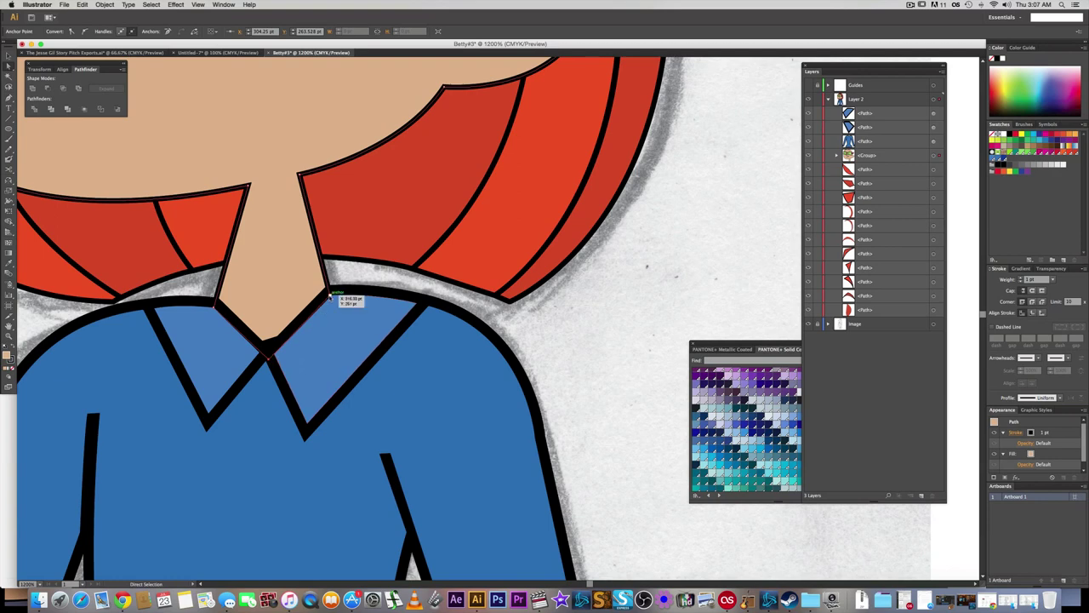
# - Nudge the neckline anchor points of the neck and shirt so the black outlines meet cleanly at the collar
pyautogui.moveTo(330, 296); pyautogui.dragTo(337, 320)
pyautogui.click(434, 309)
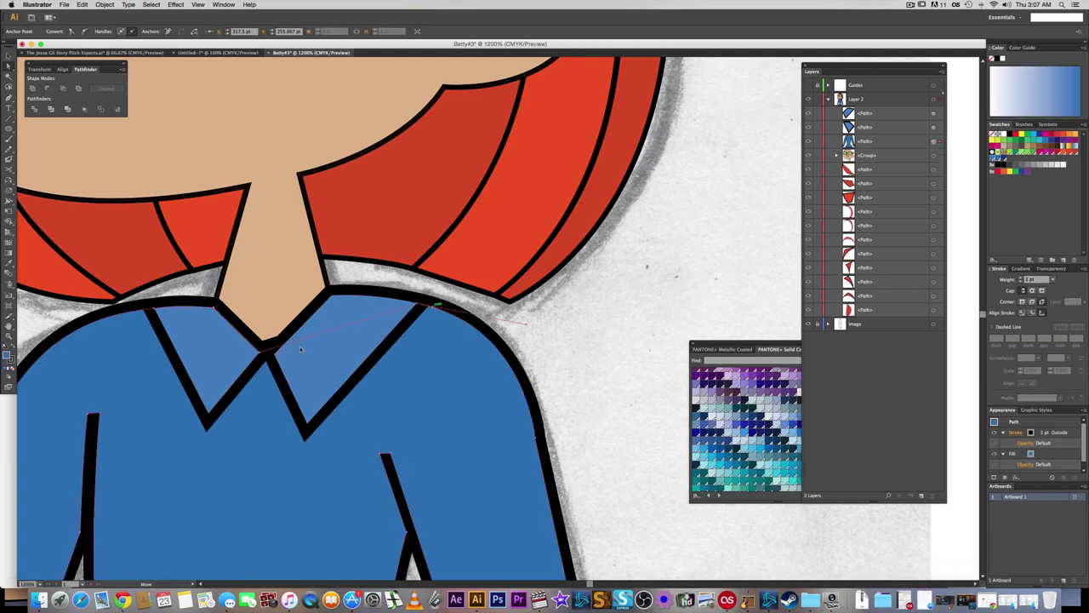
pyautogui.moveTo(262, 355); pyautogui.dragTo(265, 358)
pyautogui.click(566, 339)
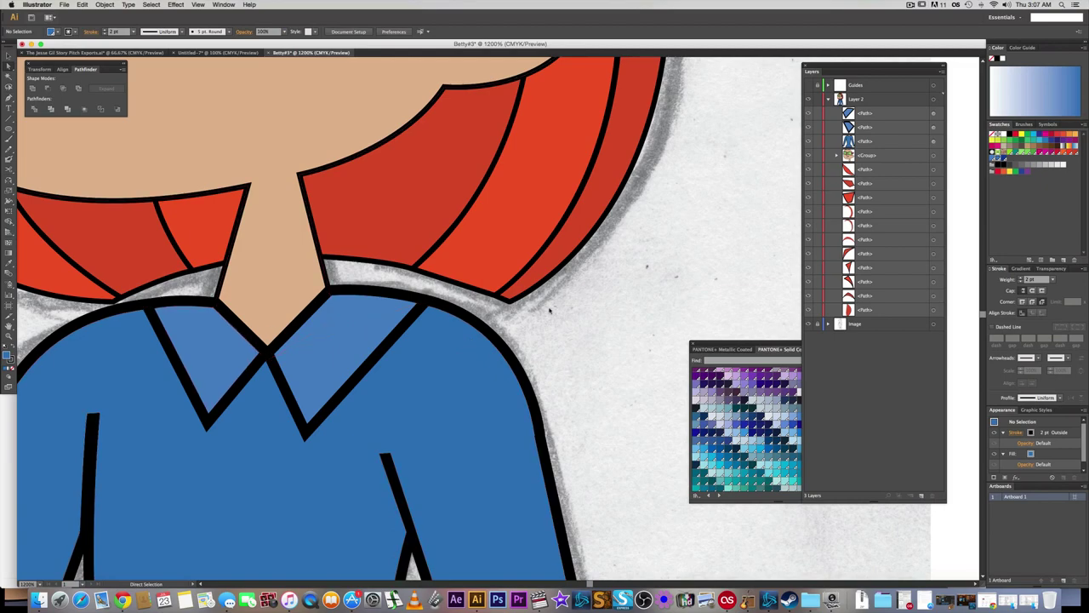
# - Give the shirt outline miter corners so the hem and sleeve ends are sharp, and deselect it
pyautogui.press('super+minus')
pyautogui.press('super+minus')
pyautogui.press('super+minus')
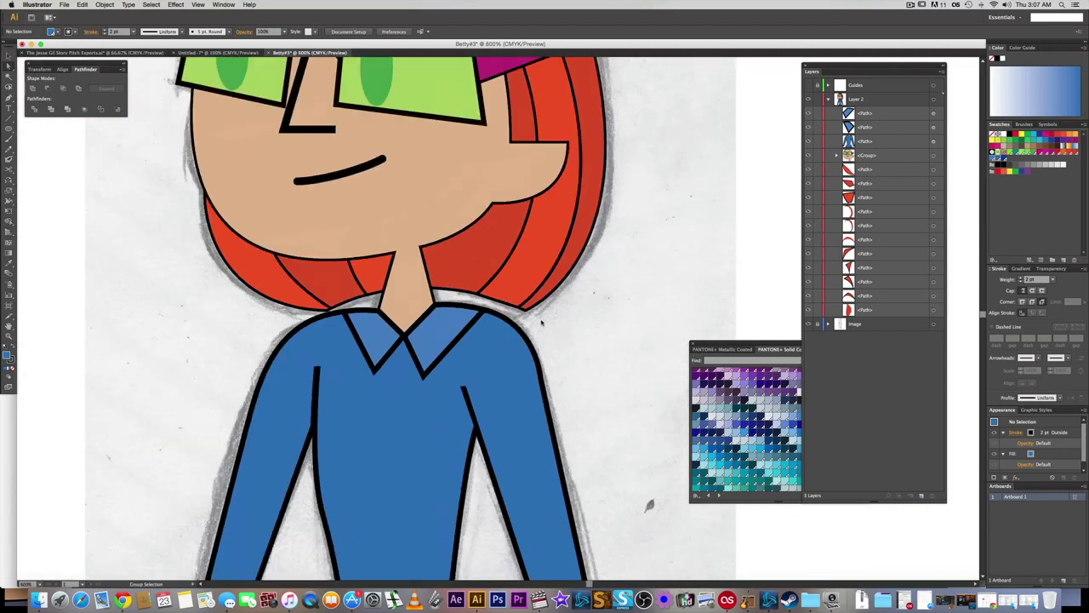
pyautogui.scroll(-5, 581, 398)
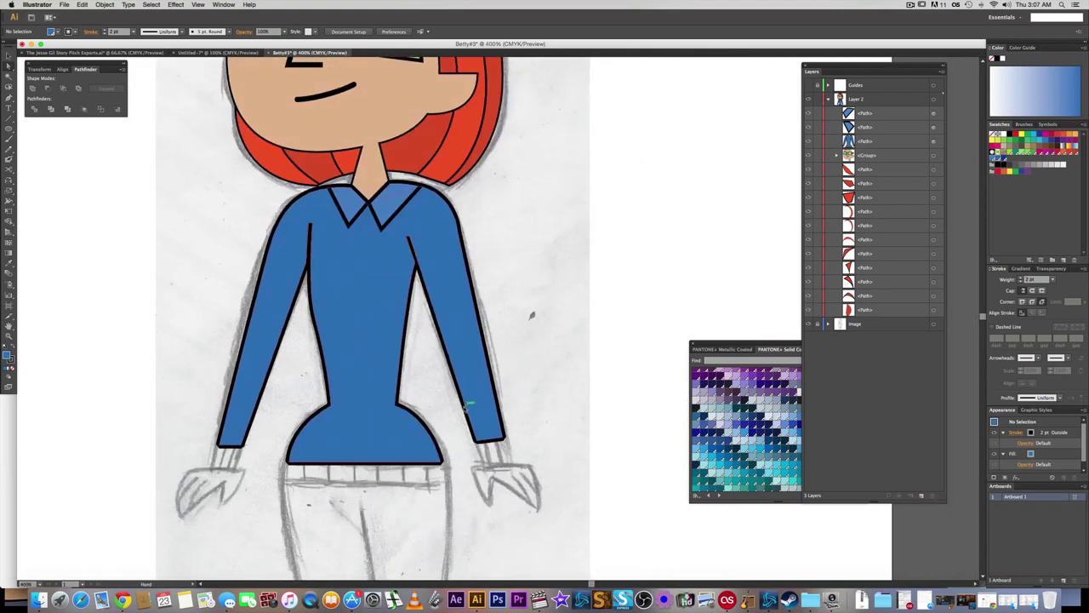
pyautogui.hscroll(2, 402, 395)
pyautogui.scroll(1, 402, 396)
pyautogui.scroll(-6, 401, 396)
pyautogui.hscroll(-2, 402, 396)
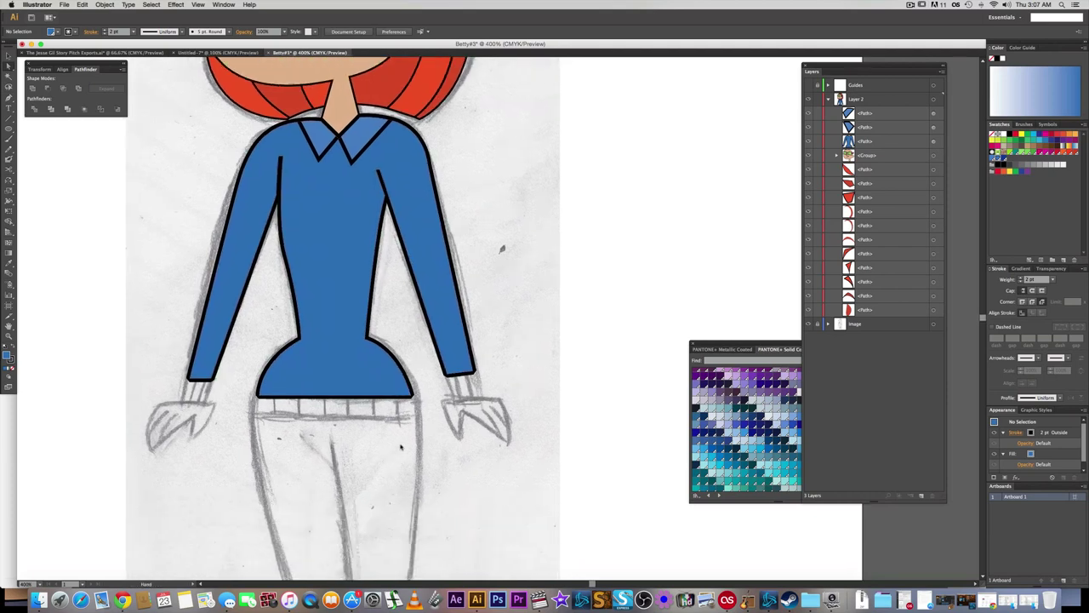
pyautogui.scroll(2, 360, 441)
pyautogui.click(366, 276)
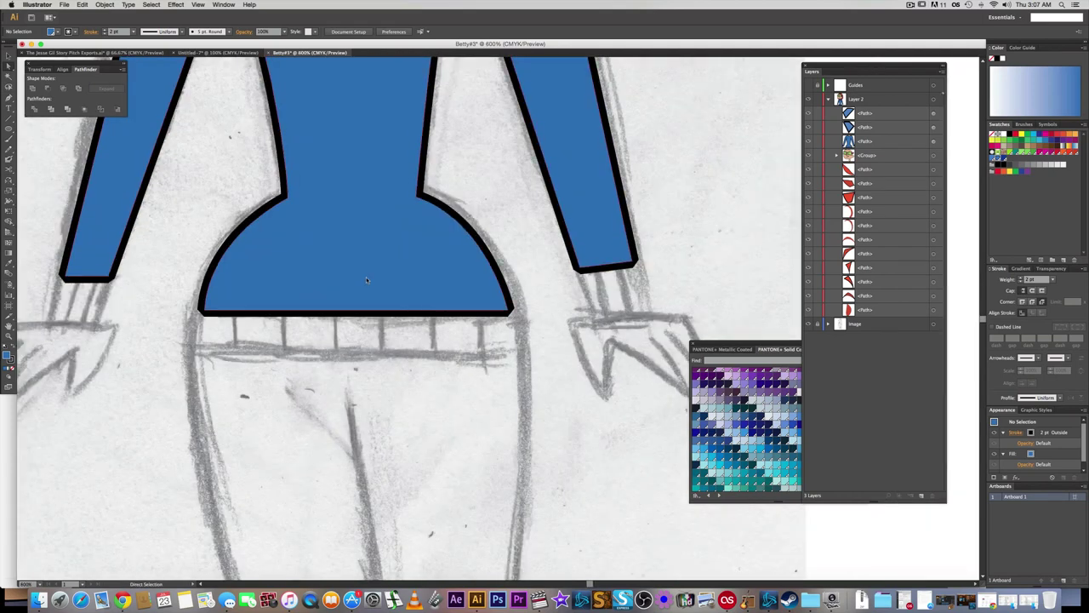
pyautogui.click(1023, 302)
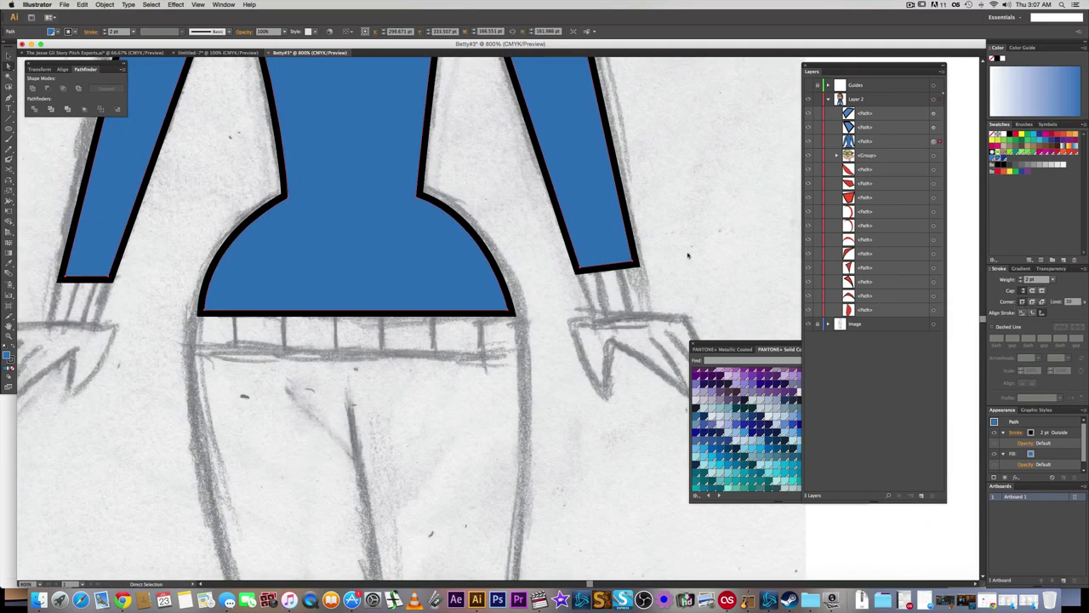
pyautogui.click(611, 296)
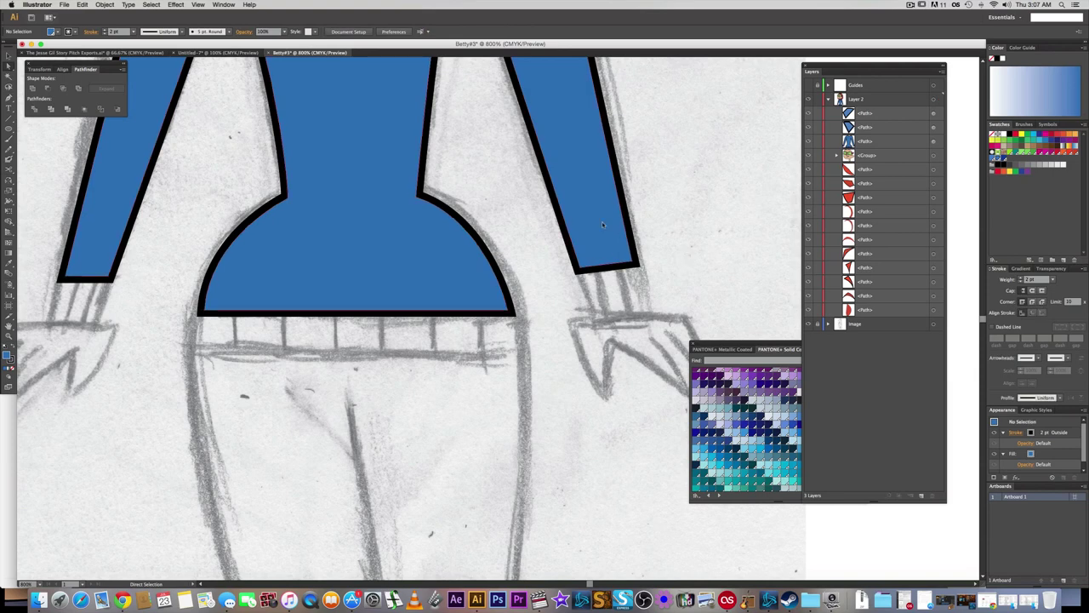
# - Show the Guides layer and draw a closed four-sided cuff below the figure's right-hand sleeve end with the Pen tool
pyautogui.moveTo(416, 371); pyautogui.dragTo(453, 364)
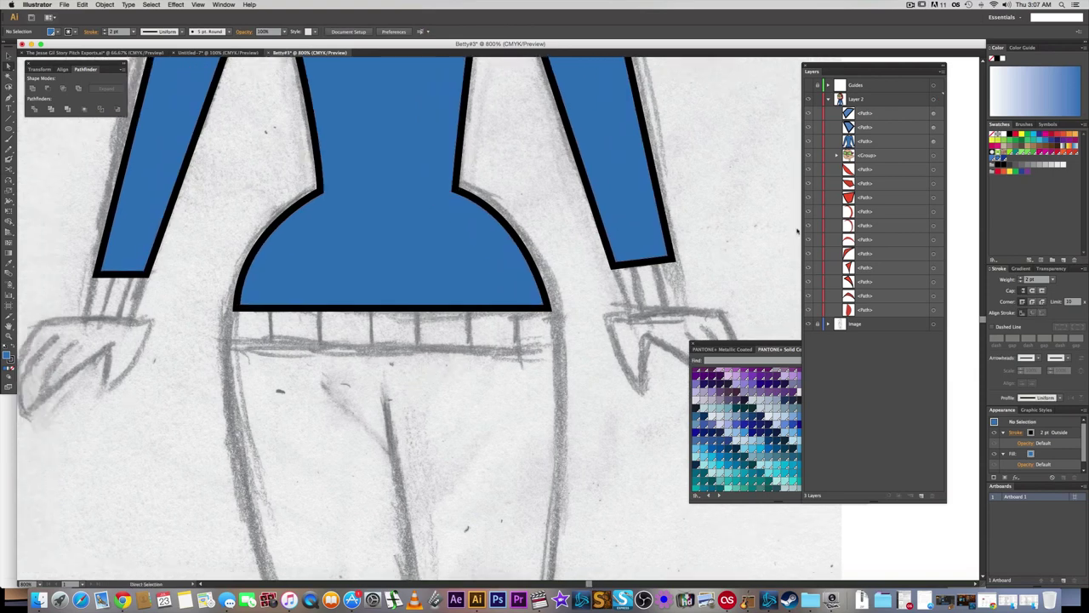
pyautogui.click(810, 87)
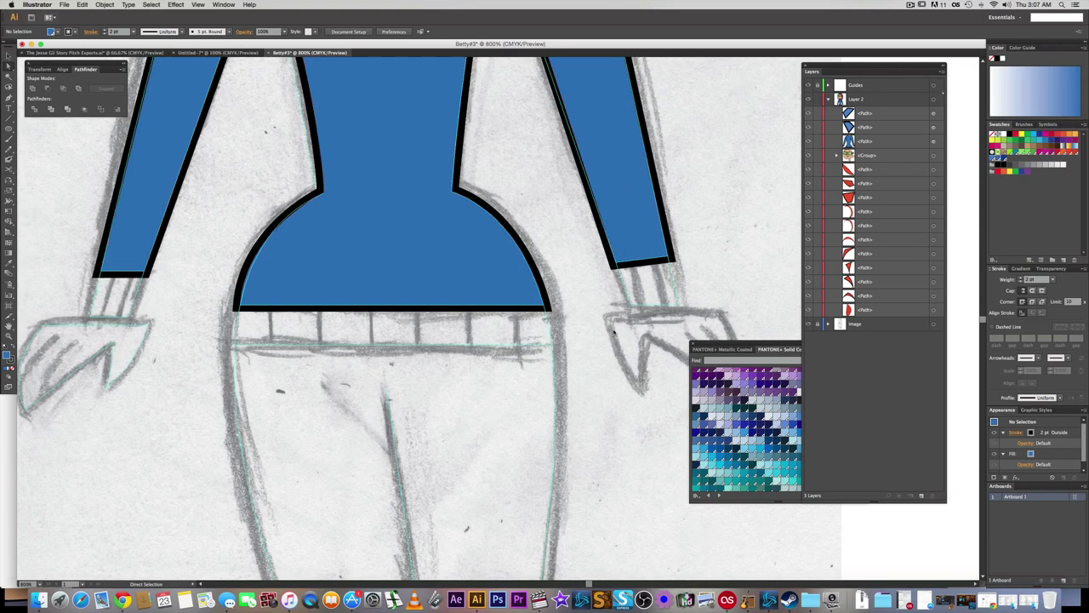
pyautogui.hscroll(3, 517, 331)
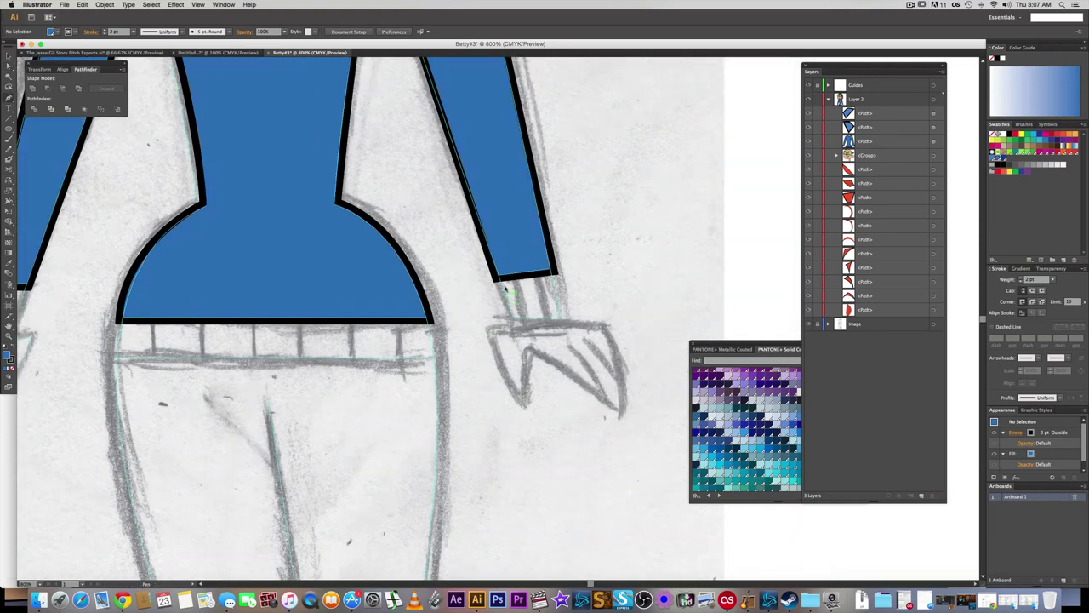
pyautogui.click(500, 277)
pyautogui.click(512, 316)
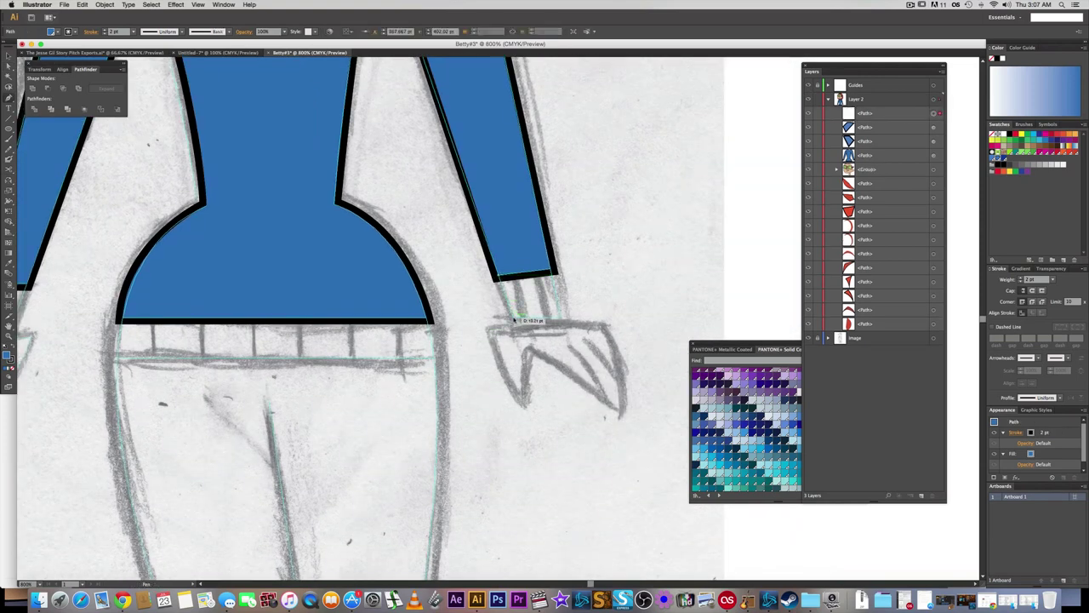
pyautogui.click(562, 318)
pyautogui.click(555, 274)
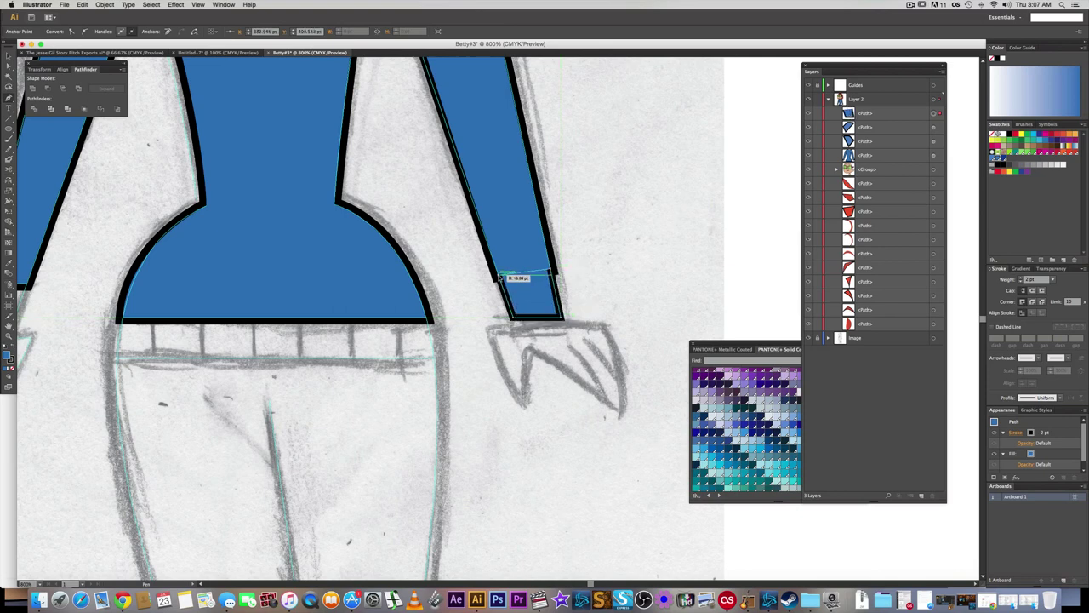
pyautogui.click(499, 277)
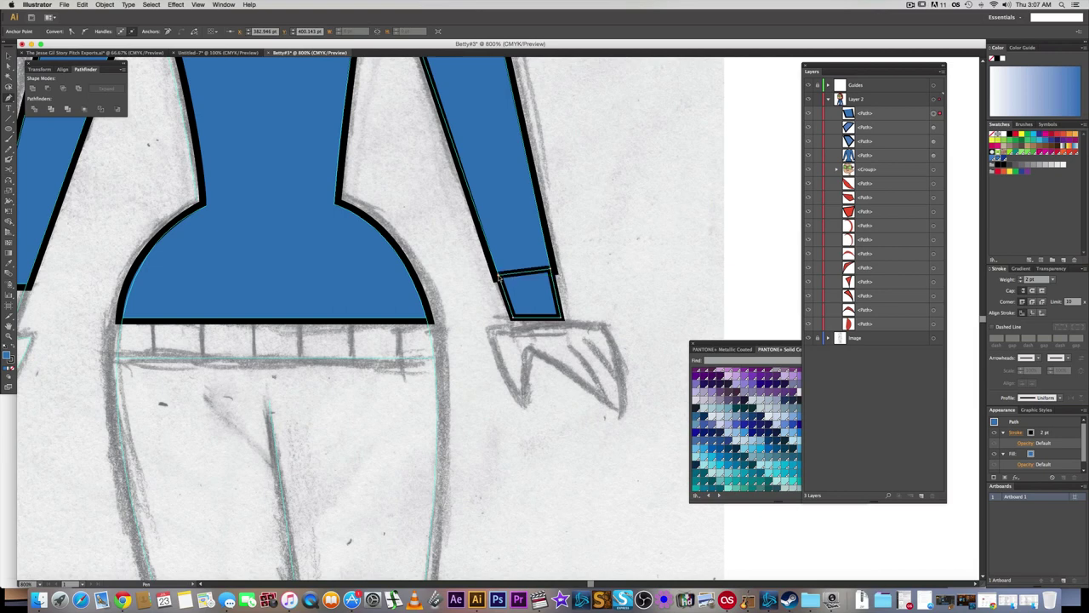
# - Align the cuff's stroke to the outside of its path and set the cuff's opacity to 40%
pyautogui.click(1041, 313)
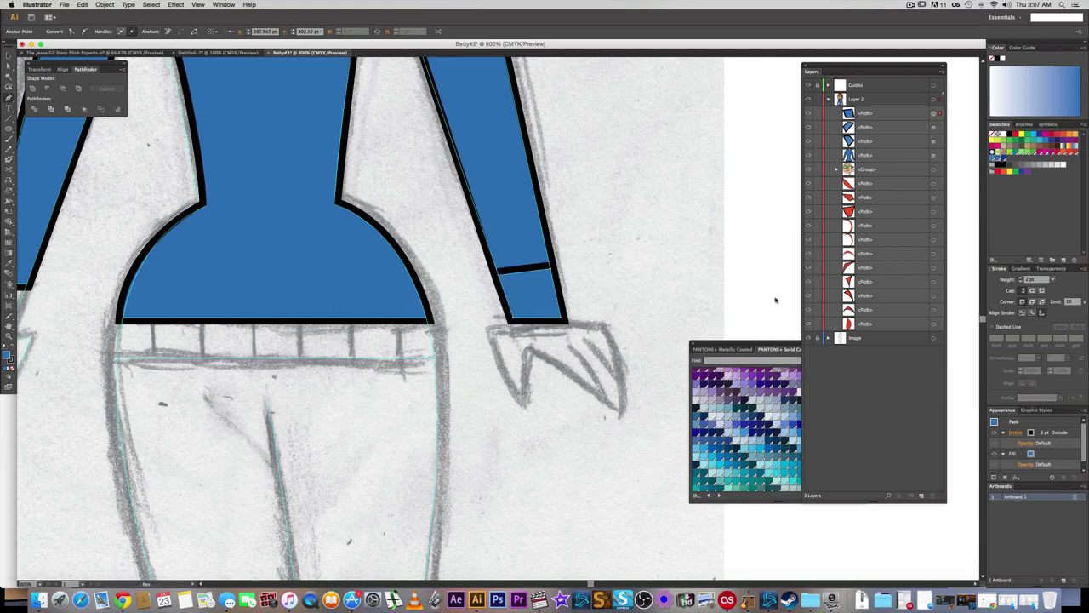
pyautogui.keyDown('super'); pyautogui.click(649, 272); pyautogui.keyUp('super')
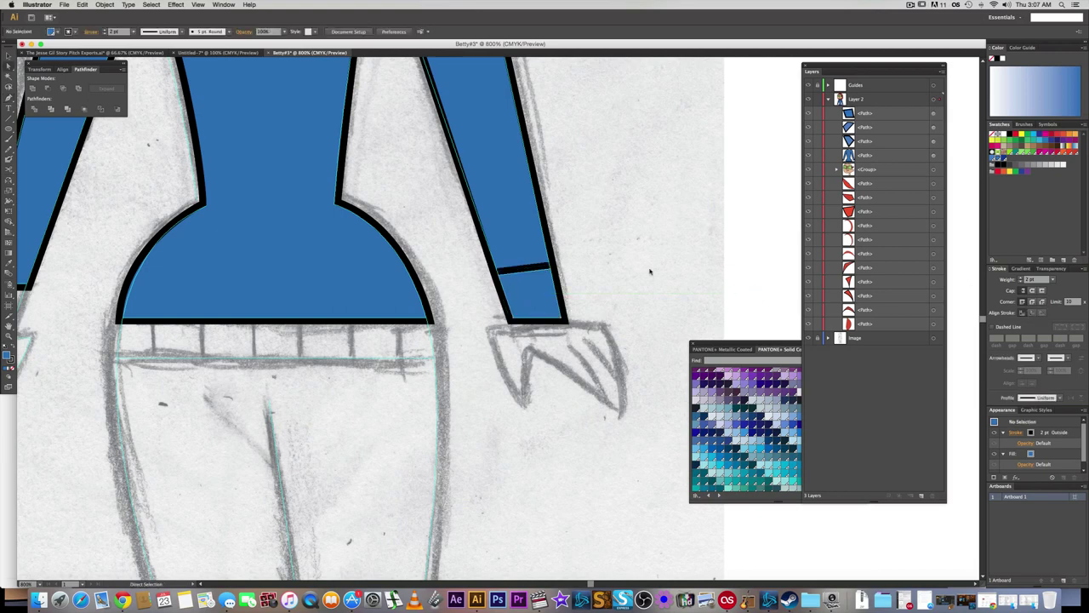
pyautogui.click(536, 296)
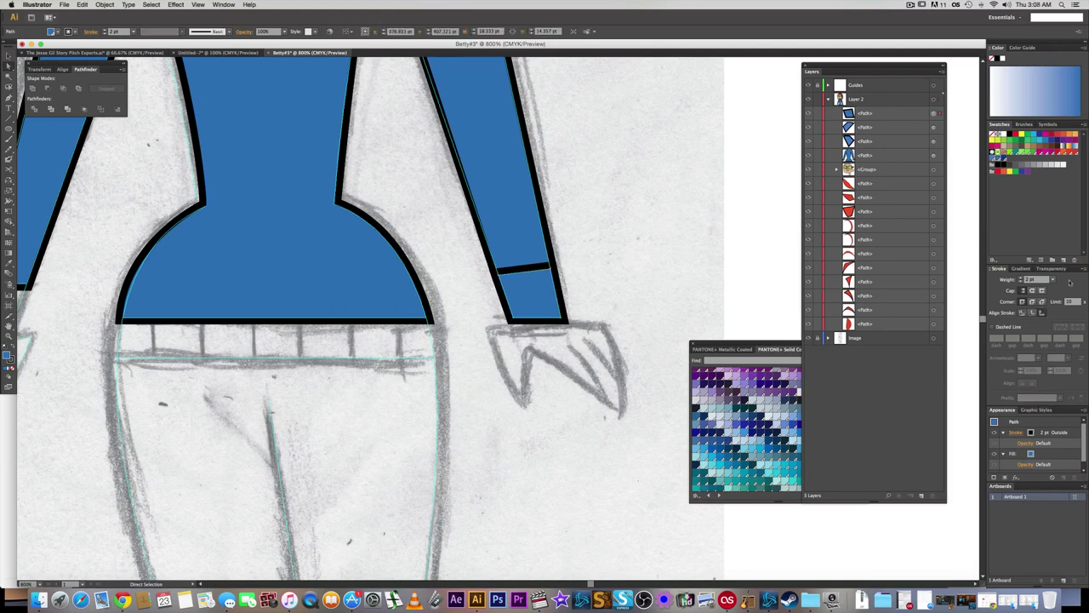
pyautogui.click(1064, 269)
pyautogui.click(1082, 279)
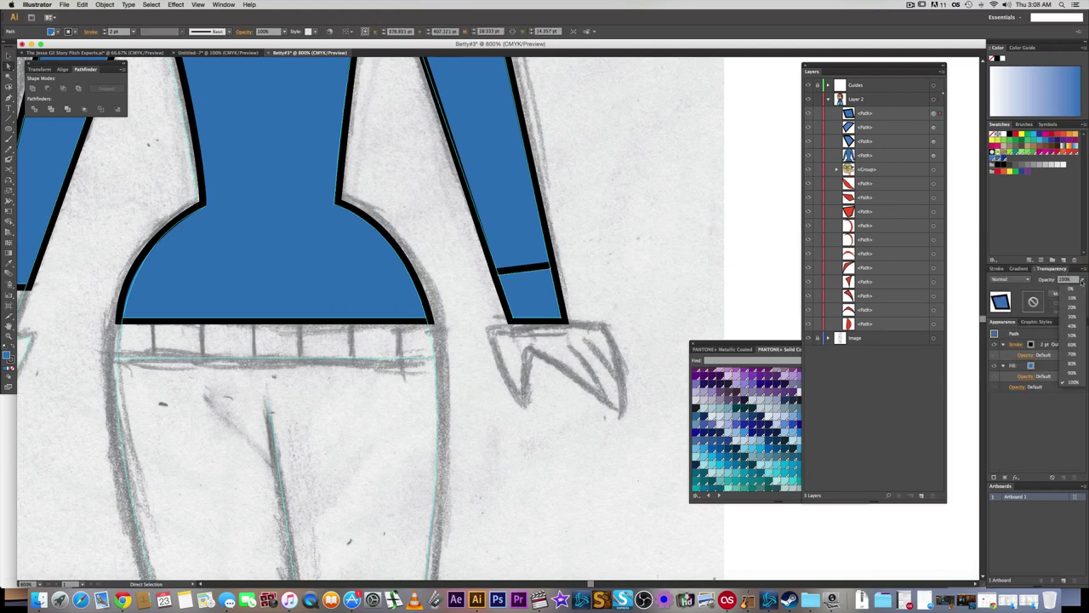
pyautogui.click(1072, 328)
pyautogui.click(620, 284)
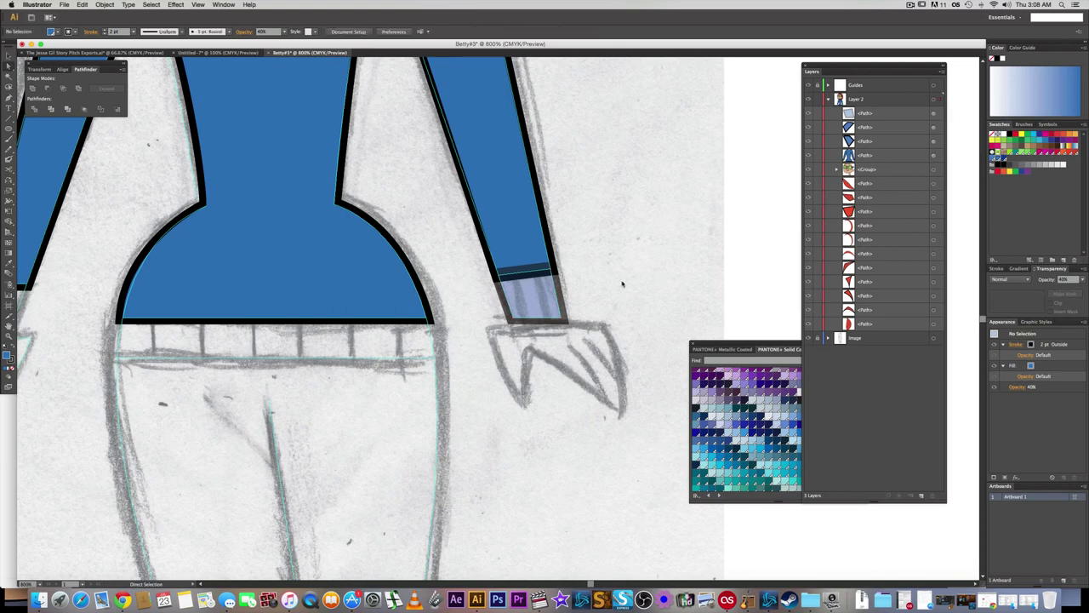
# - Draw two slanted line segments down the cuff, tracing the sketched ribbing
pyautogui.press('\\')
pyautogui.moveTo(514, 274); pyautogui.dragTo(525, 317)
pyautogui.moveTo(539, 273); pyautogui.dragTo(550, 319)
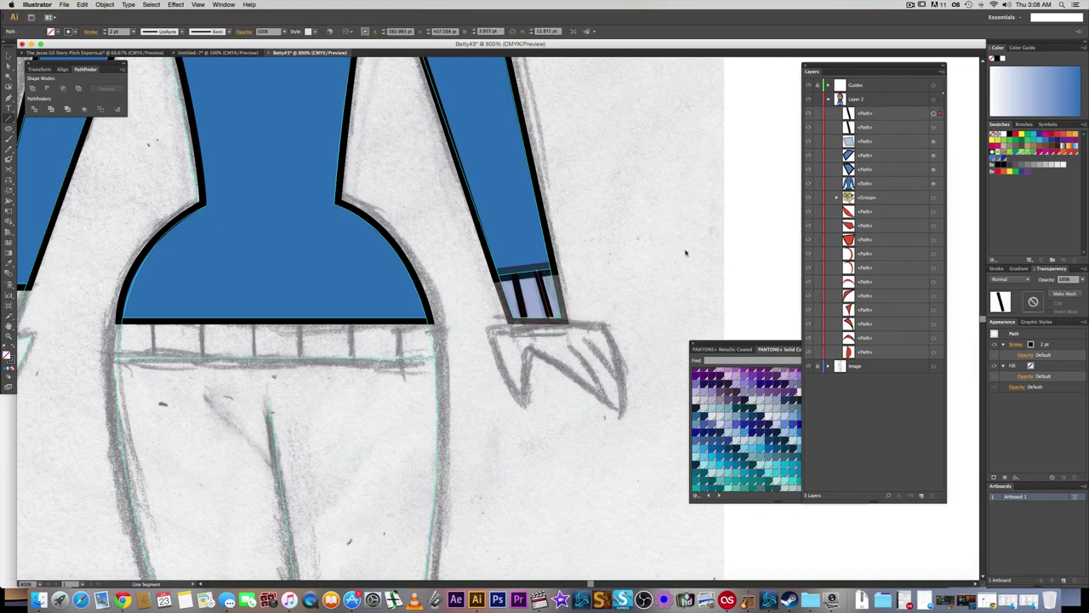
# - Set the cuff's opacity to 100% and deselect it
pyautogui.click(932, 142)
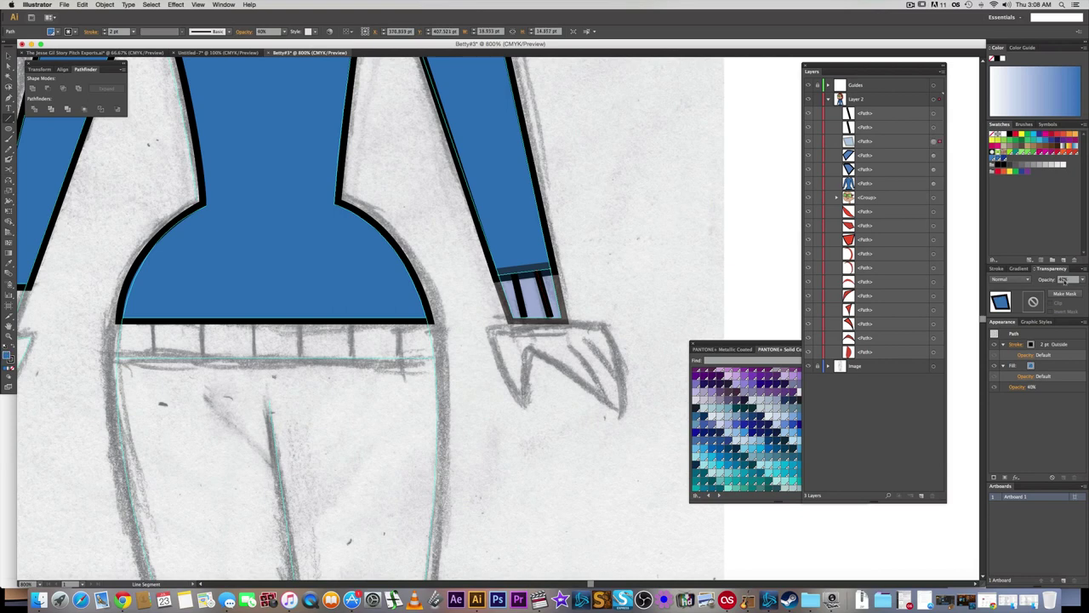
pyautogui.click(1083, 279)
pyautogui.click(1078, 385)
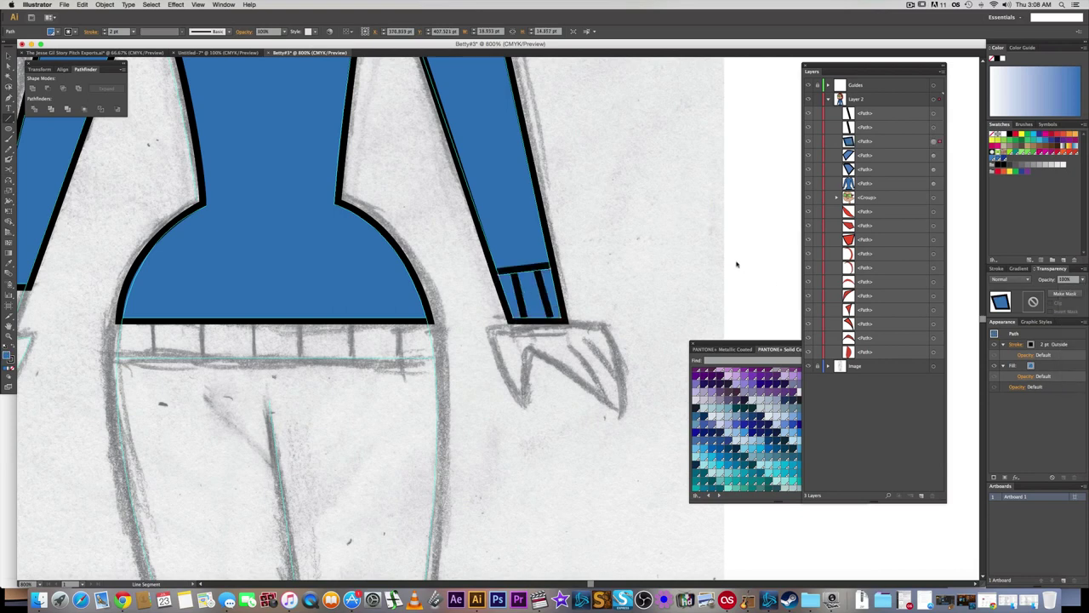
pyautogui.press('a')
pyautogui.click(599, 258)
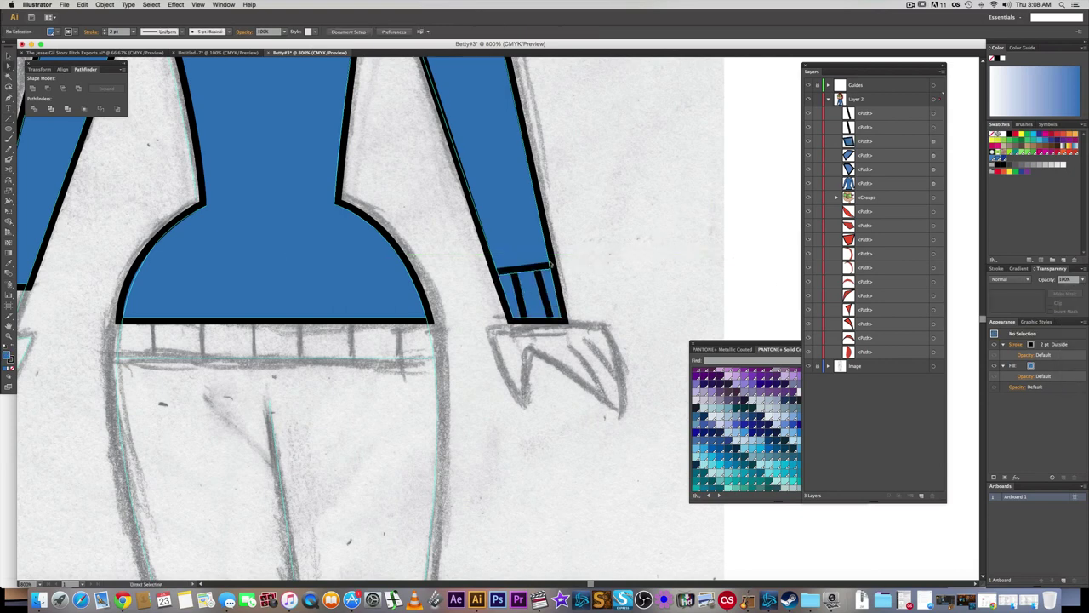
pyautogui.scroll(1, 536, 266)
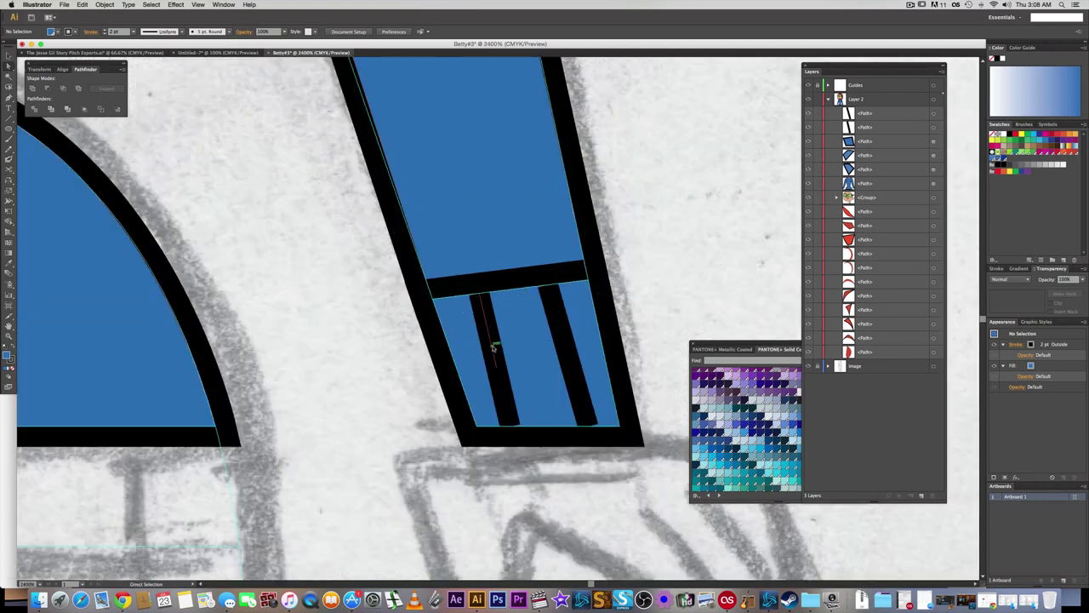
pyautogui.click(495, 347)
pyautogui.keyDown('shift'); pyautogui.click(569, 353); pyautogui.keyUp('shift')
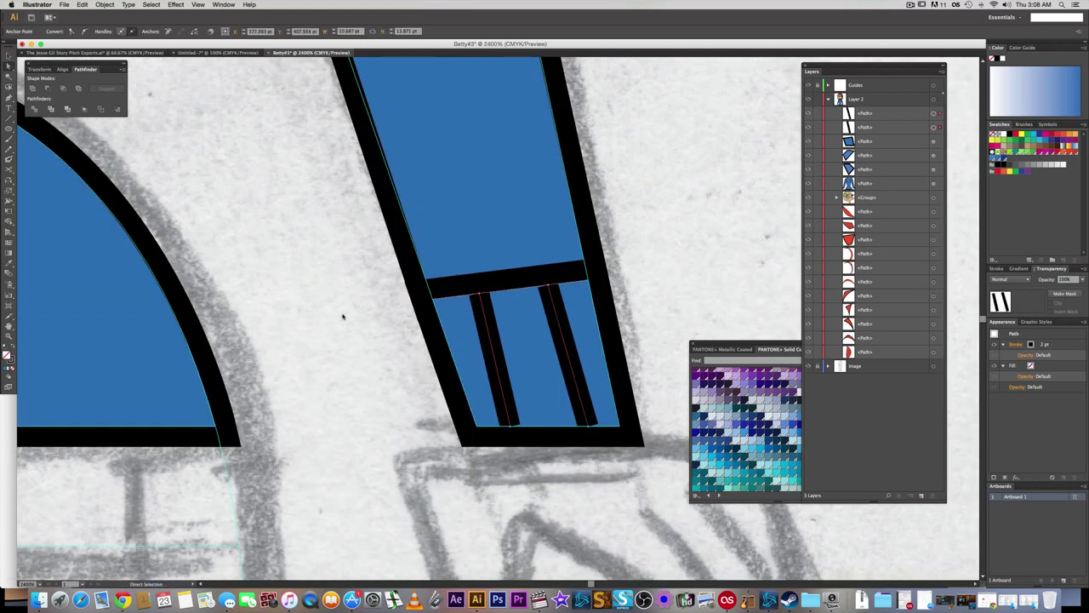
pyautogui.click(9, 358)
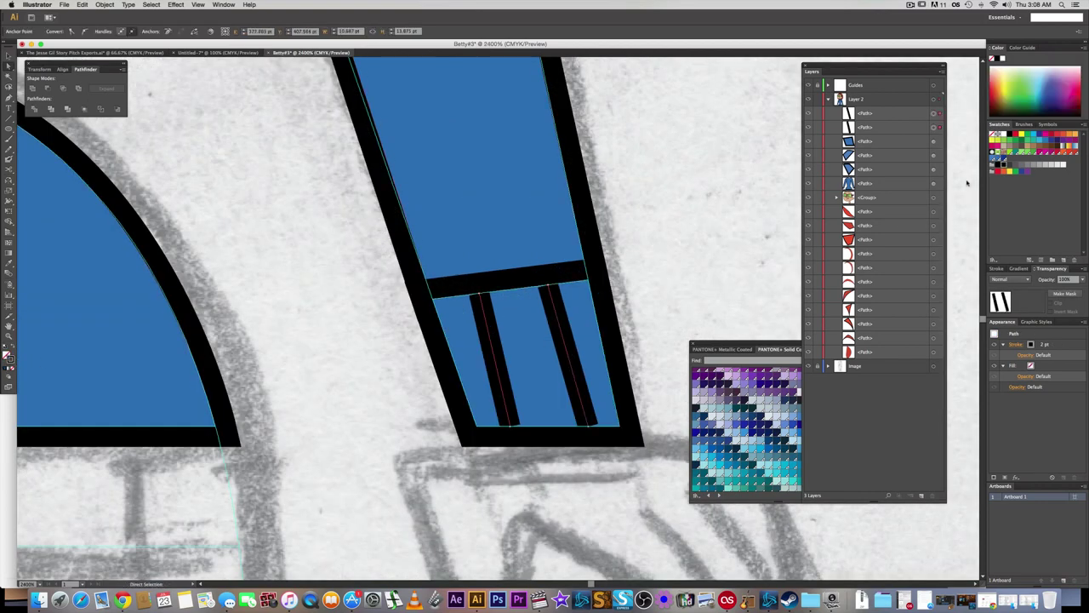
pyautogui.click(737, 243)
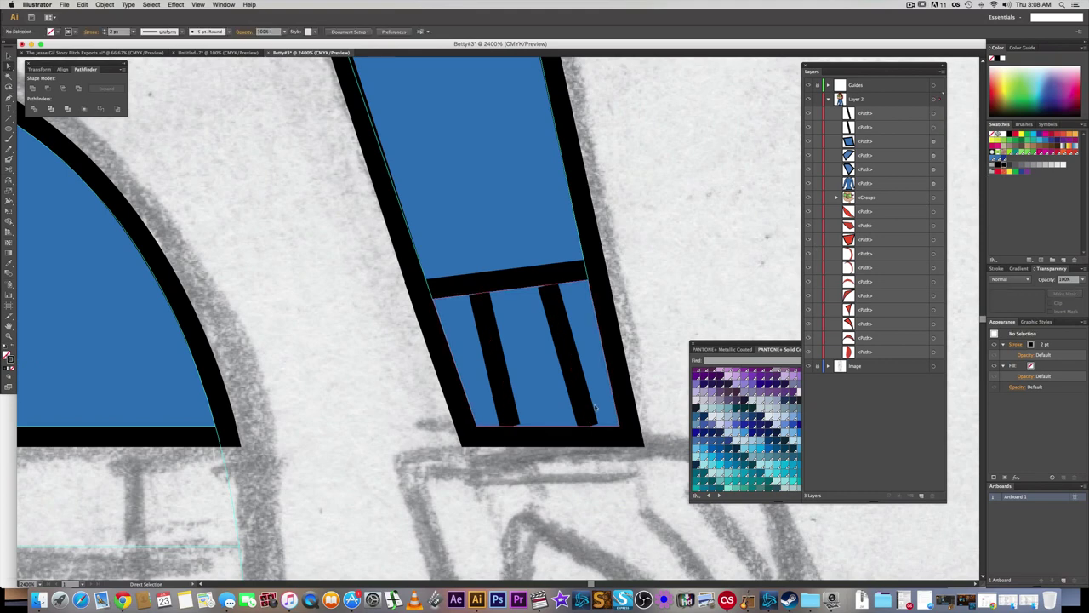
# - Extend the ends of both ribbing lines on the right-hand cuff into its black outline and deselect
pyautogui.click(585, 425)
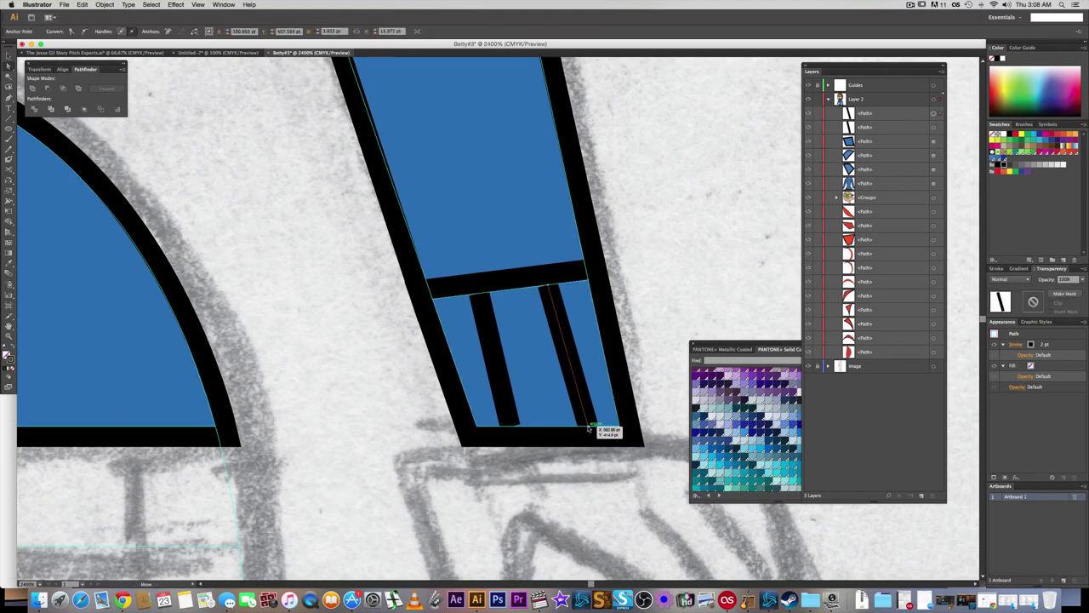
pyautogui.click(589, 430)
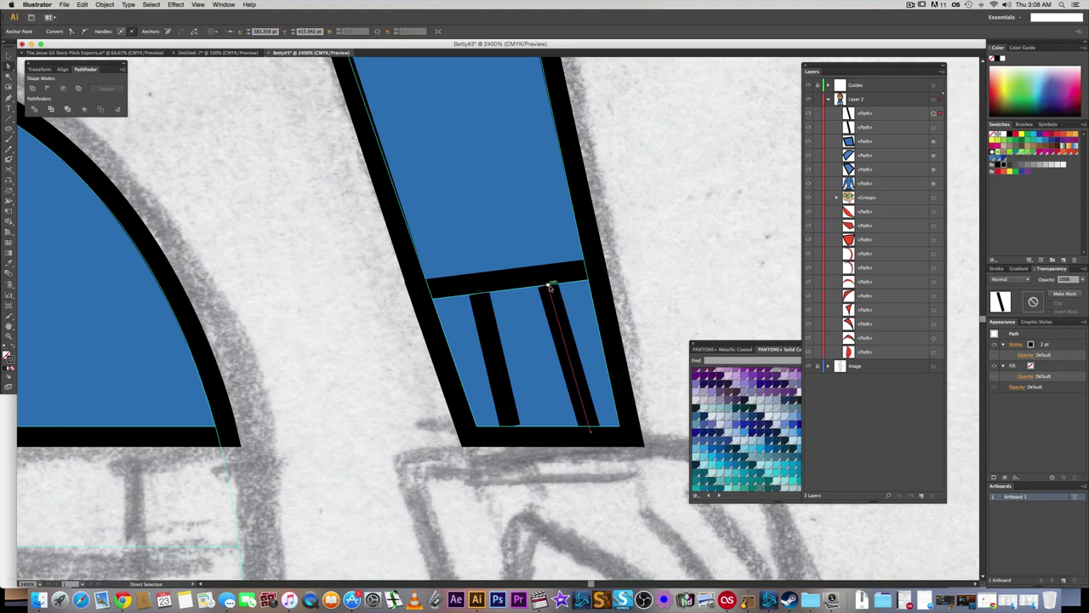
pyautogui.click(487, 323)
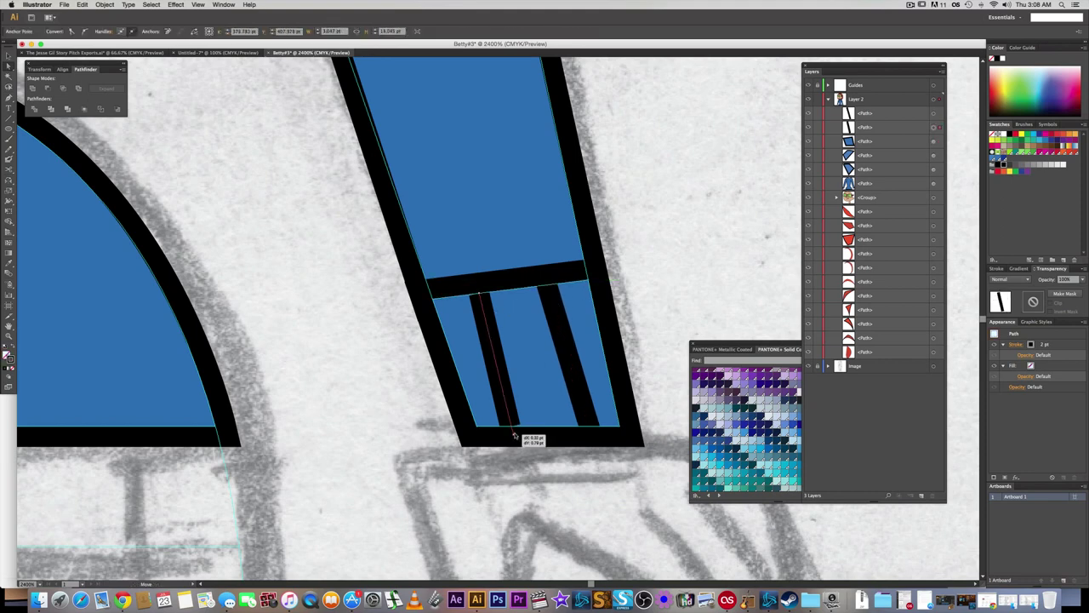
pyautogui.click(476, 292)
pyautogui.click(705, 240)
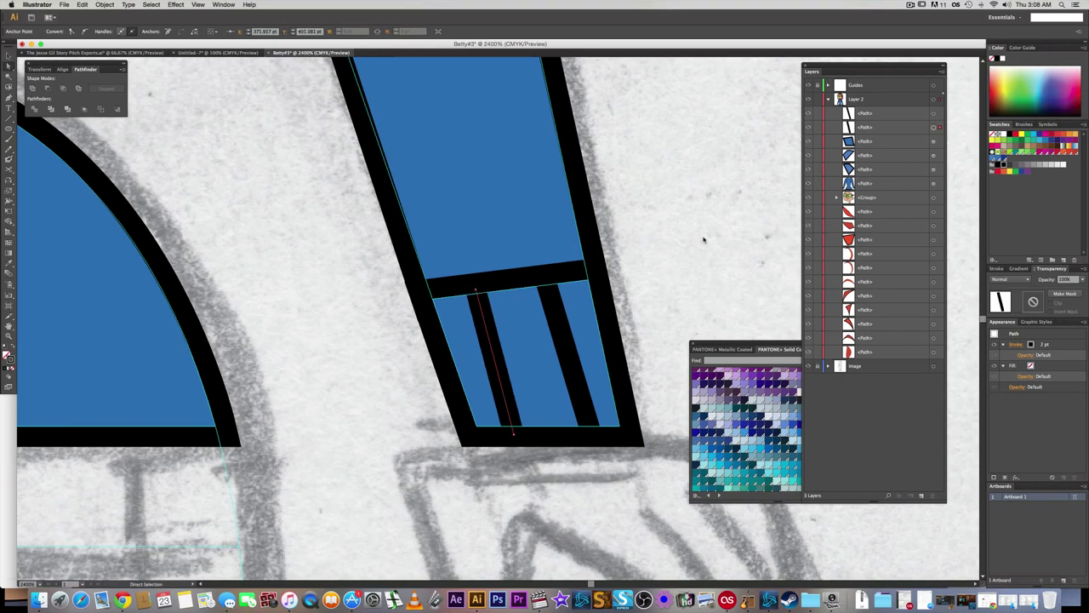
# - Match the right-hand cuff's fill to the collar's lighter blue with the Eyedropper and deselect it
pyautogui.scroll(-2, 557, 315)
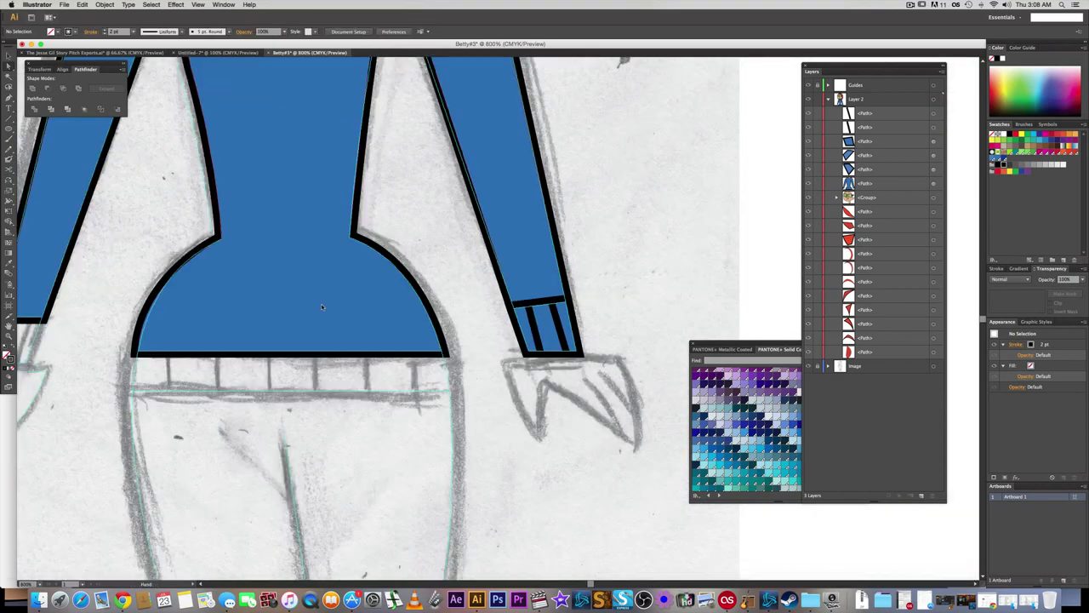
pyautogui.moveTo(526, 321); pyautogui.dragTo(684, 317)
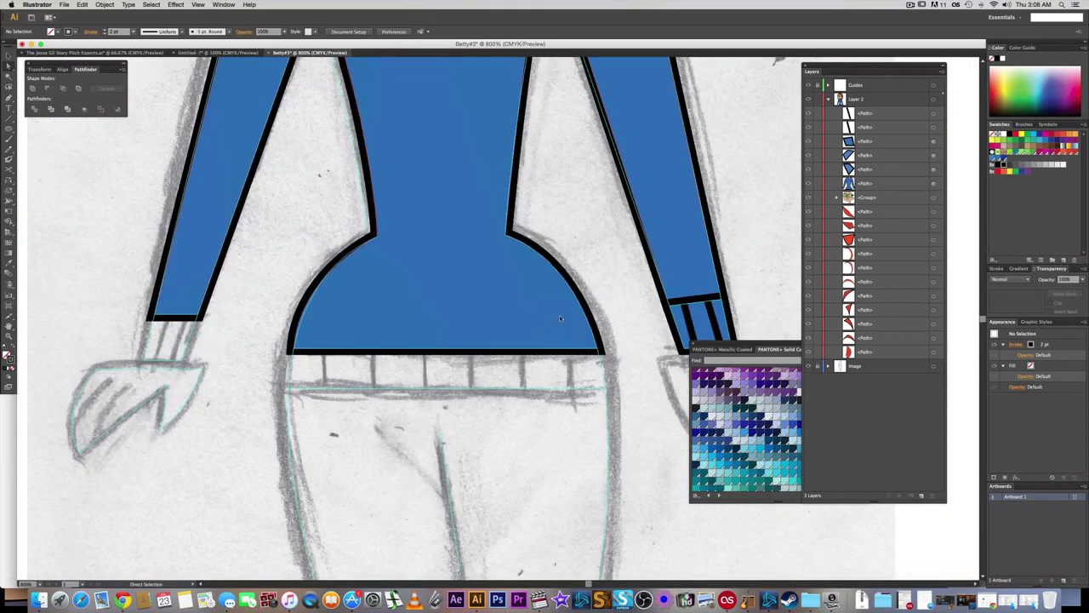
pyautogui.click(695, 318)
pyautogui.moveTo(593, 237); pyautogui.dragTo(583, 384)
pyautogui.moveTo(588, 136); pyautogui.dragTo(563, 204)
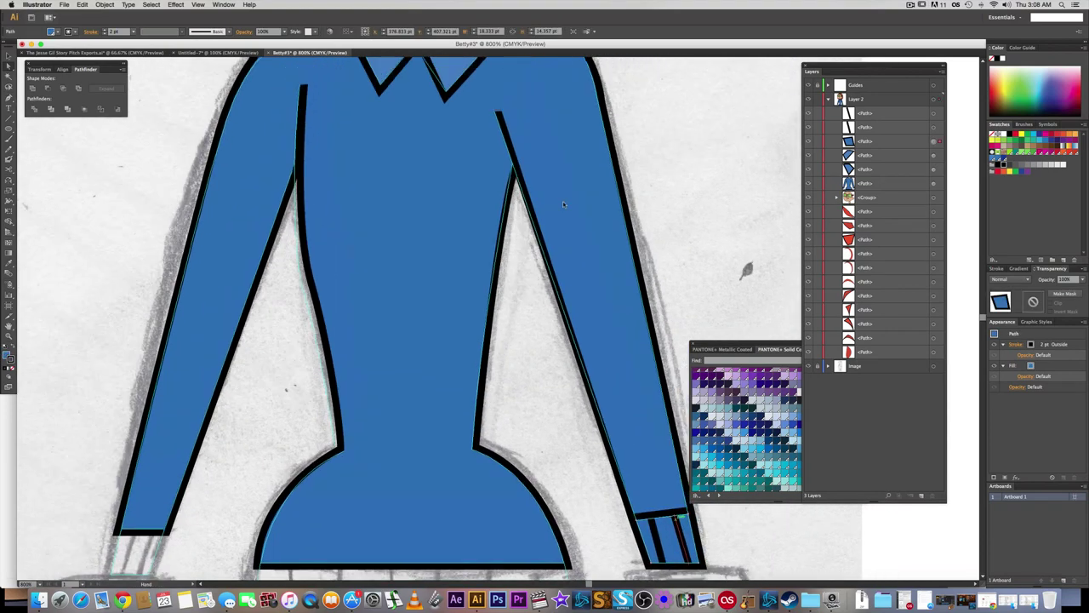
pyautogui.scroll(2, 563, 204)
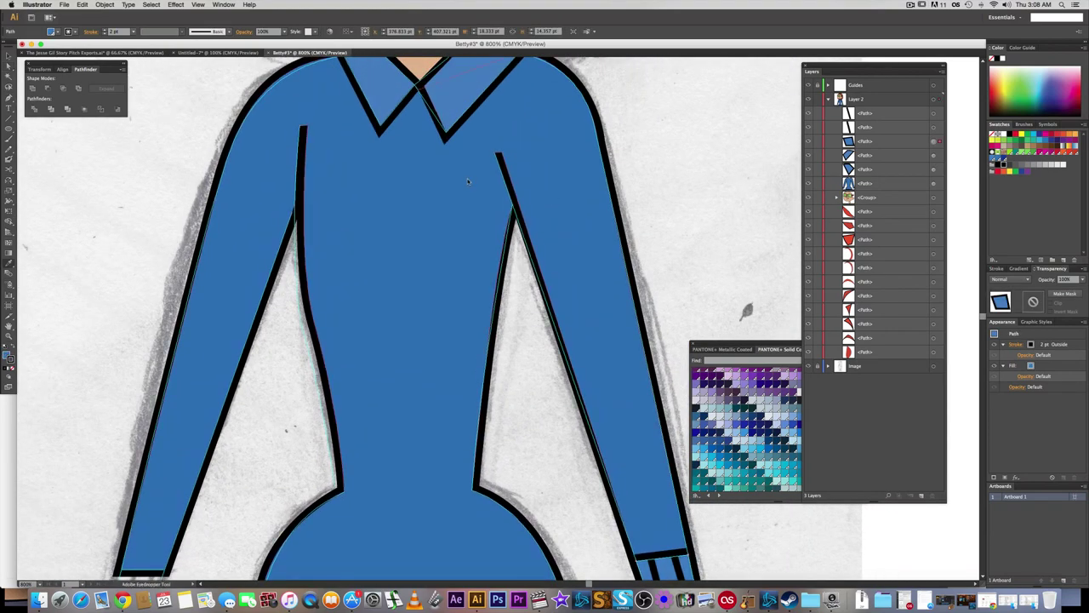
pyautogui.press('a')
pyautogui.click(309, 389)
# - Draw a closed four-sided cuff below the figure's left-hand sleeve end with the Pen tool
pyautogui.moveTo(298, 394); pyautogui.dragTo(456, 193)
pyautogui.moveTo(388, 353); pyautogui.dragTo(423, 304)
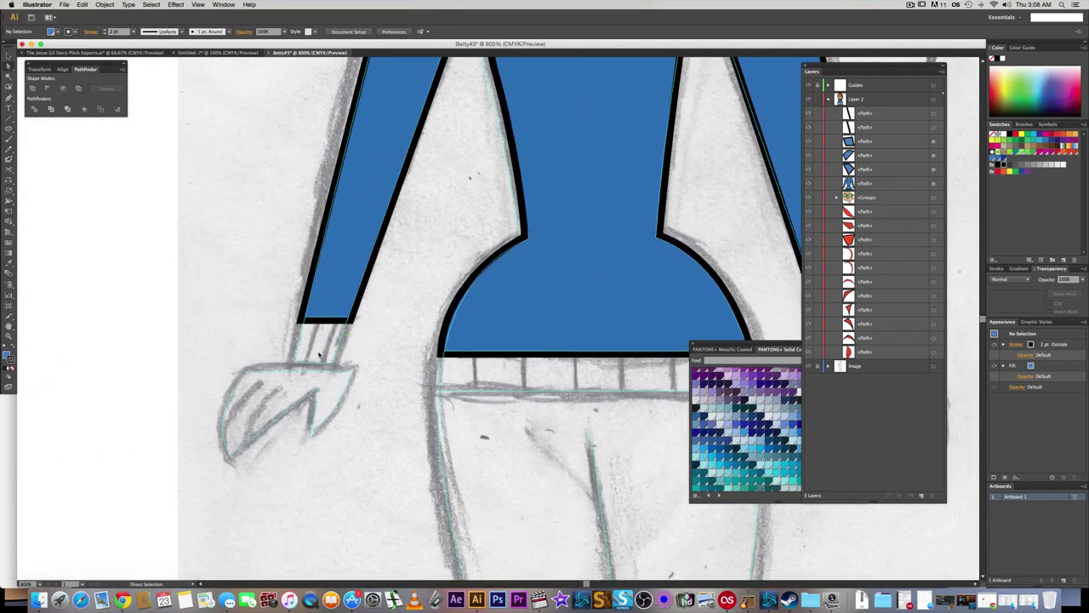
pyautogui.press('p')
pyautogui.click(305, 318)
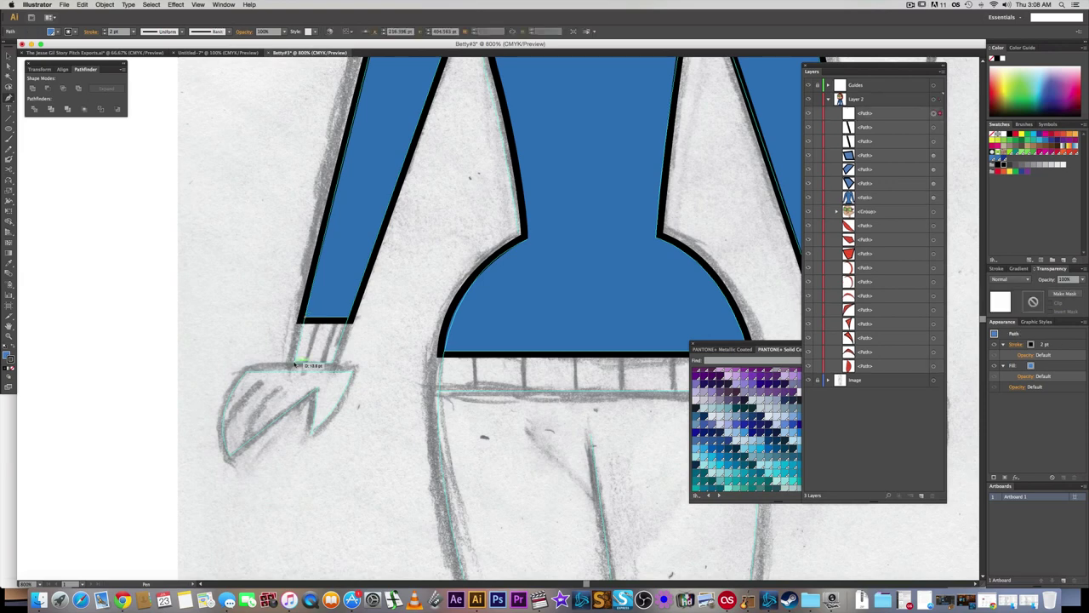
pyautogui.click(294, 363)
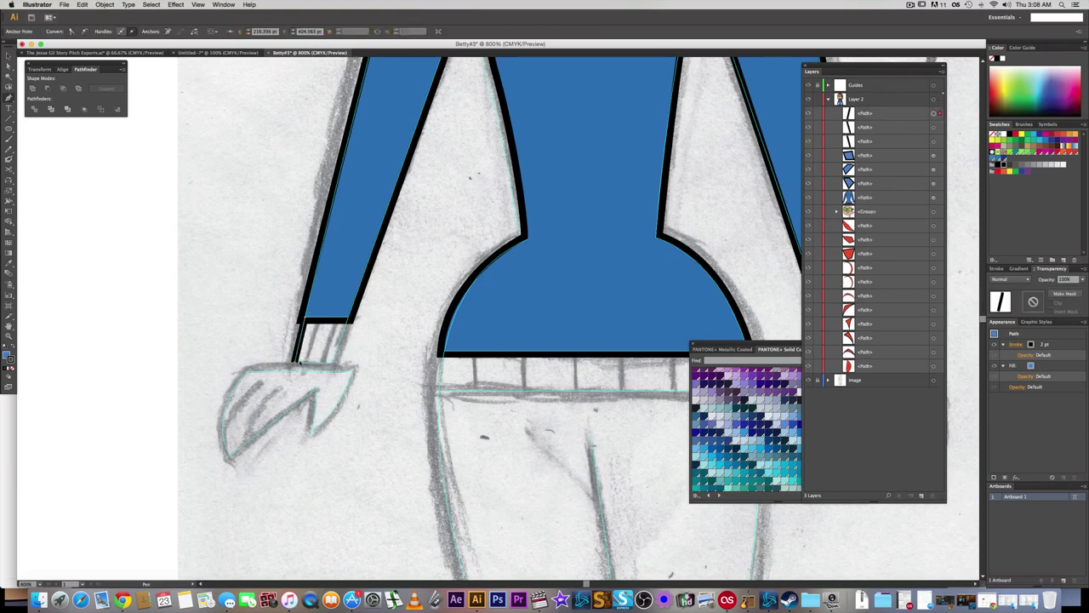
pyautogui.click(331, 362)
pyautogui.click(351, 320)
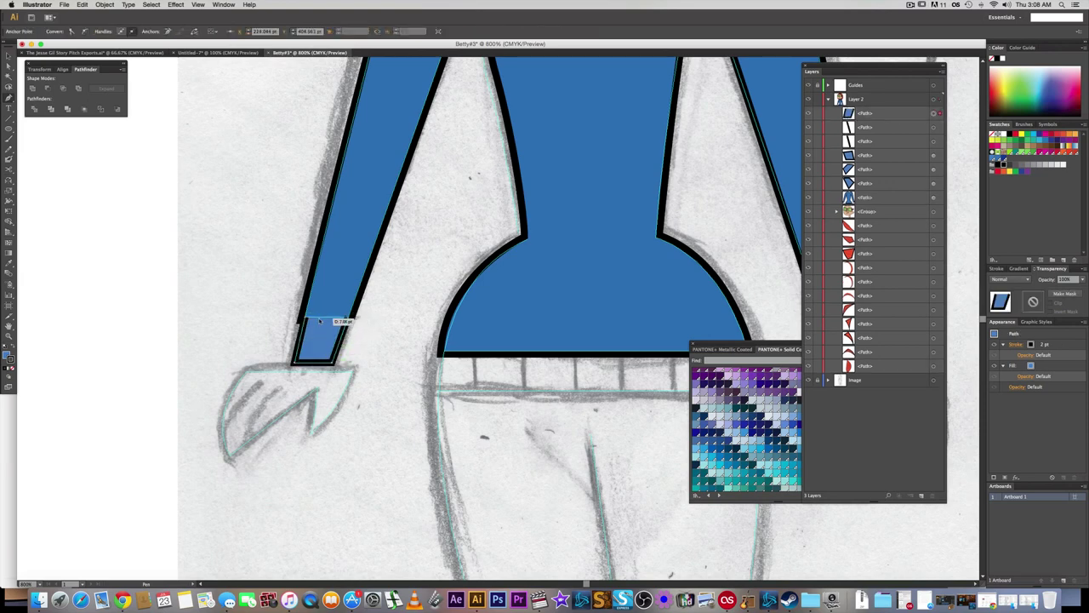
pyautogui.click(305, 319)
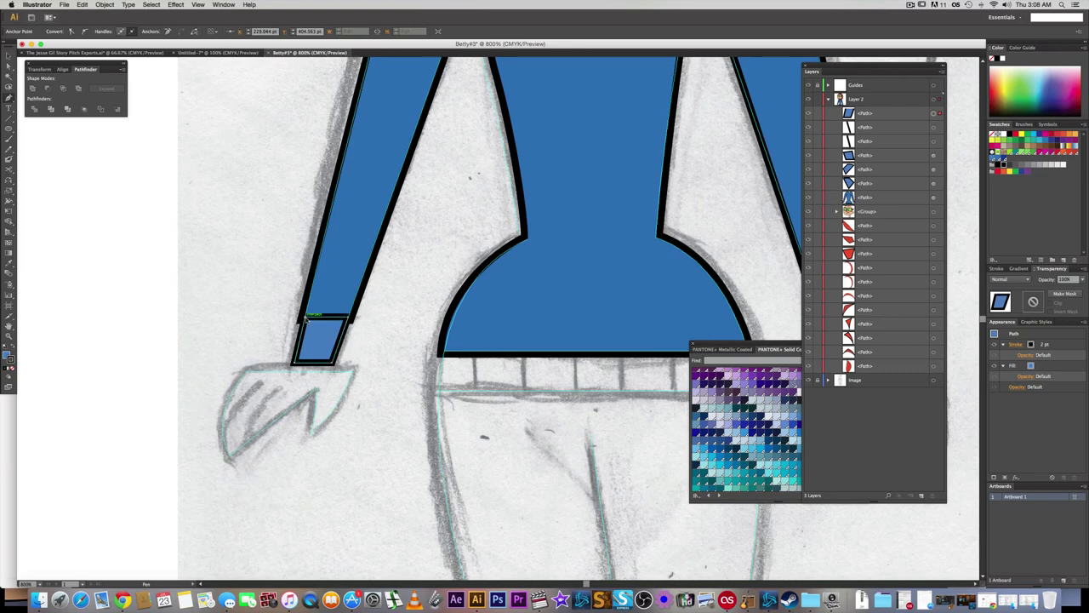
# - Align the left-hand cuff's stroke to the outside of its path and set its opacity to 20%
pyautogui.click(1000, 270)
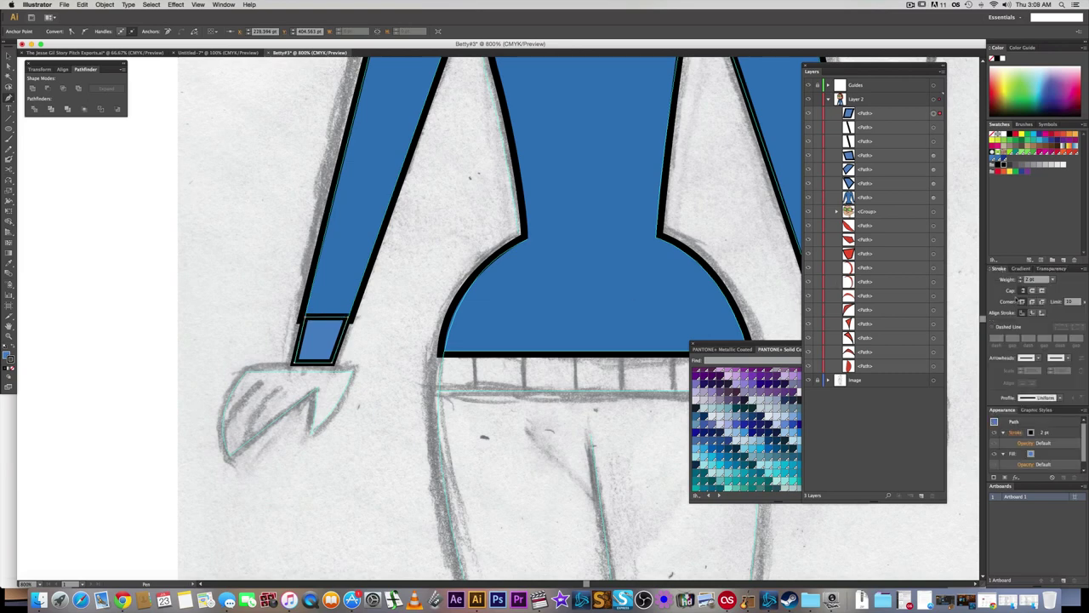
pyautogui.click(1042, 313)
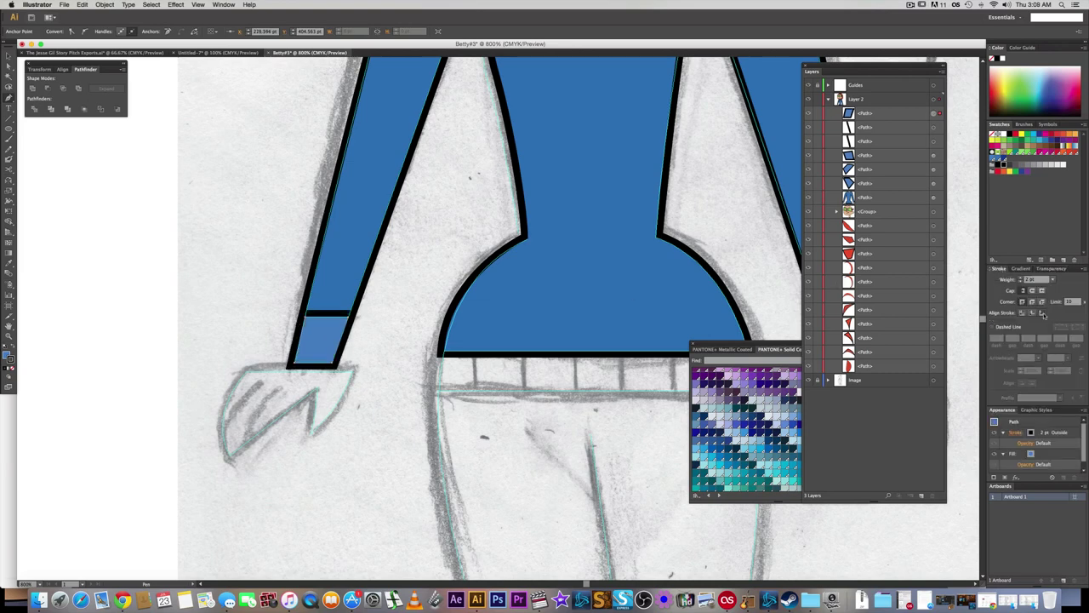
pyautogui.press('a')
pyautogui.click(393, 321)
pyautogui.click(935, 114)
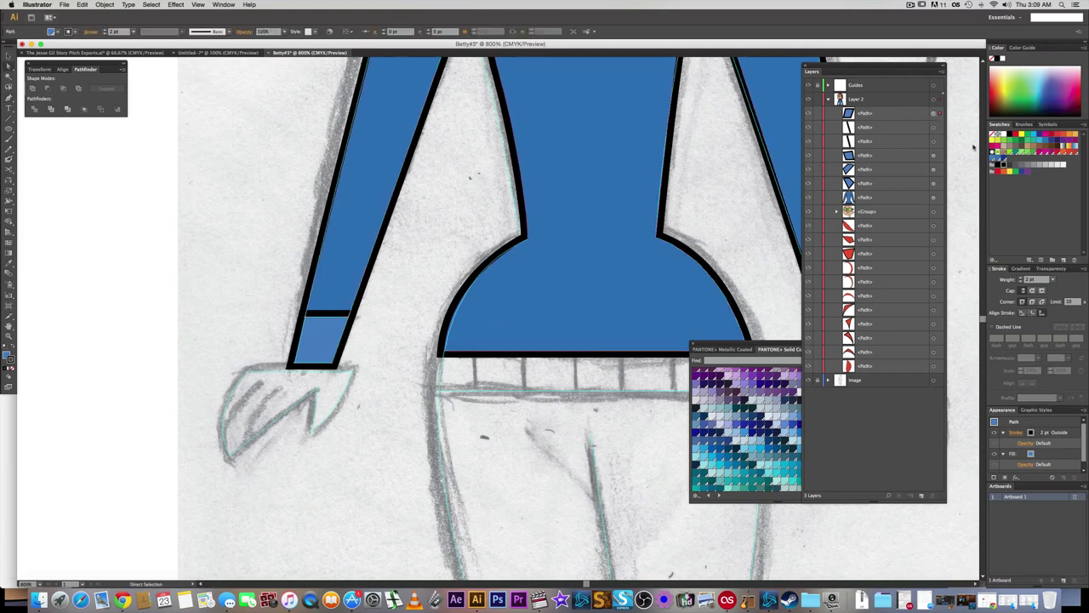
pyautogui.click(1057, 269)
pyautogui.click(1083, 280)
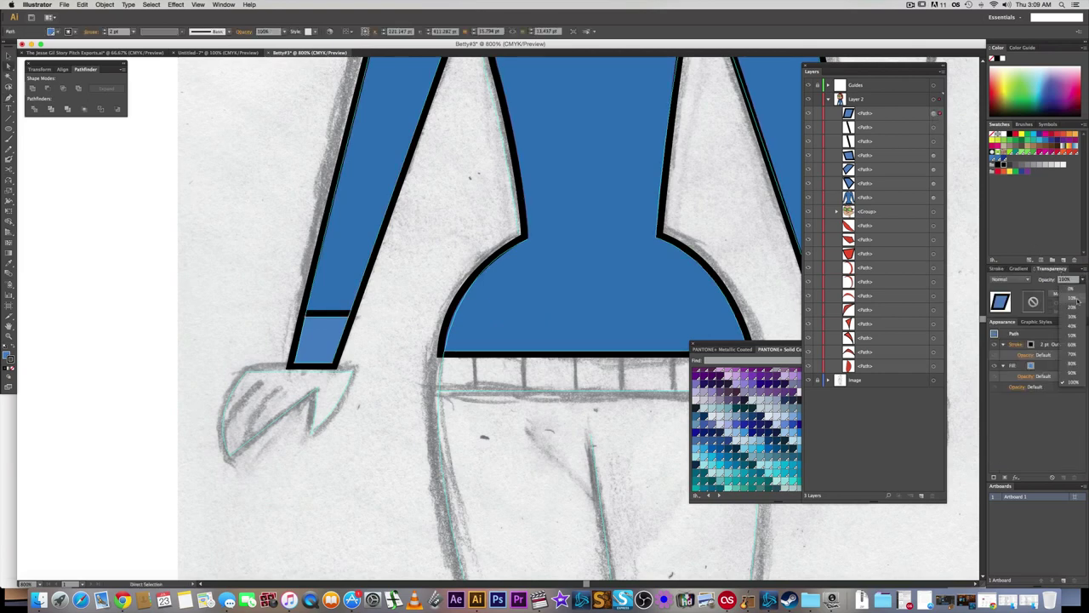
pyautogui.click(1078, 305)
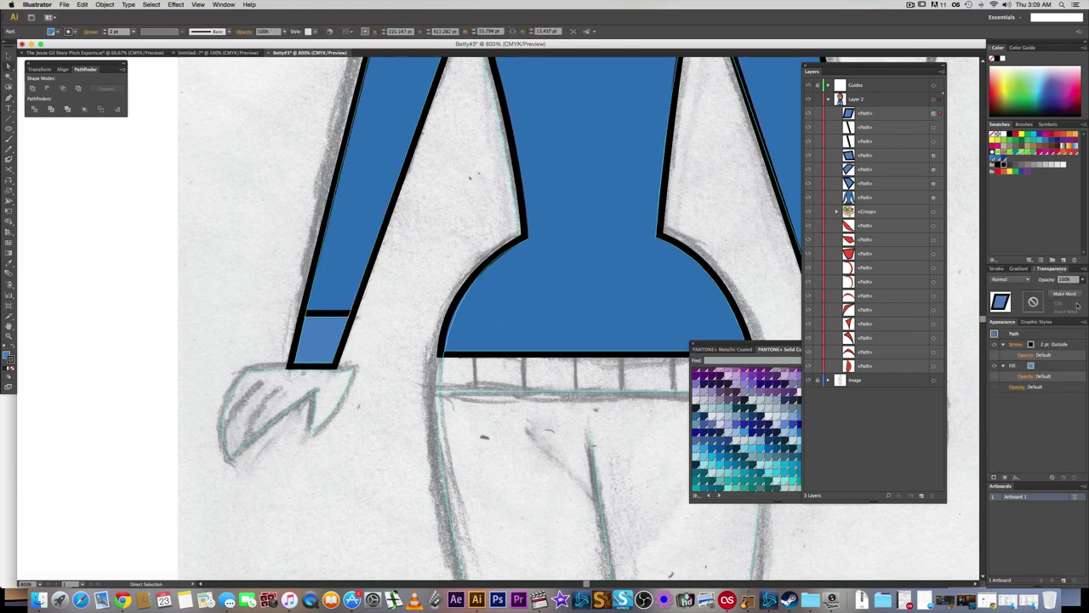
pyautogui.click(391, 364)
# - Draw two slanted line segments down the left-hand cuff, tracing the sketched ribbing
pyautogui.scroll(1, 299, 345)
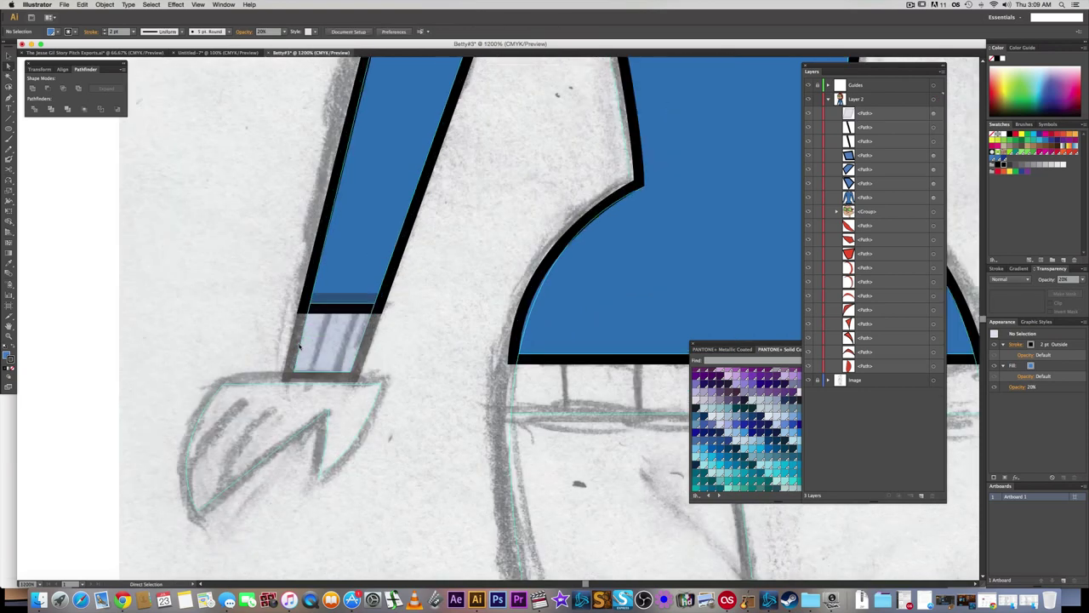
pyautogui.press('\\')
pyautogui.moveTo(332, 305); pyautogui.dragTo(310, 376)
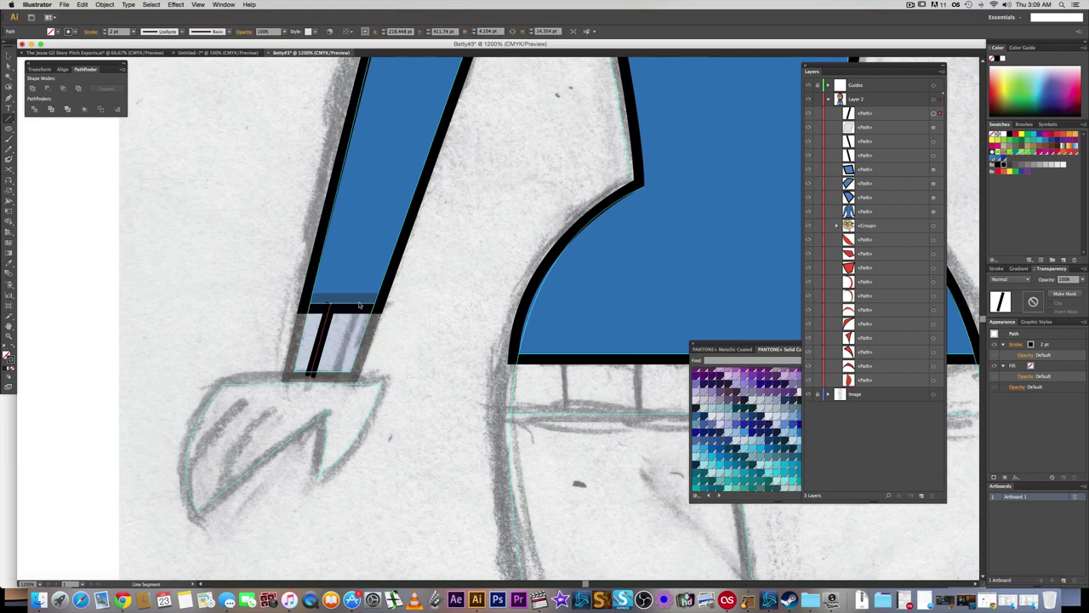
pyautogui.moveTo(359, 306); pyautogui.dragTo(357, 380)
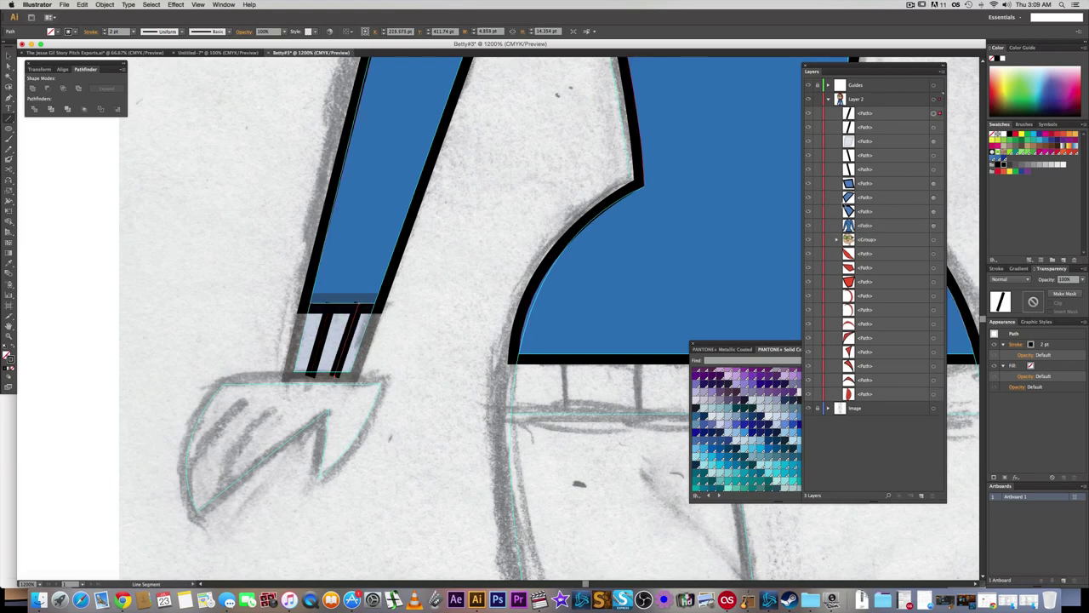
# - Set the left-hand cuff's opacity to 100% and deselect it
pyautogui.click(934, 142)
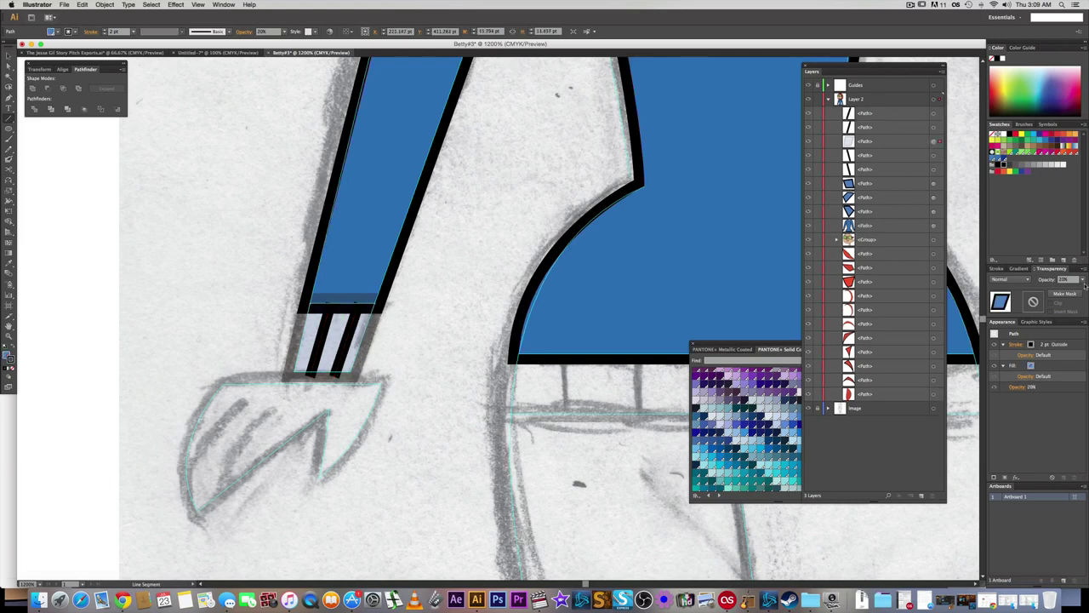
pyautogui.click(1083, 280)
pyautogui.click(1071, 388)
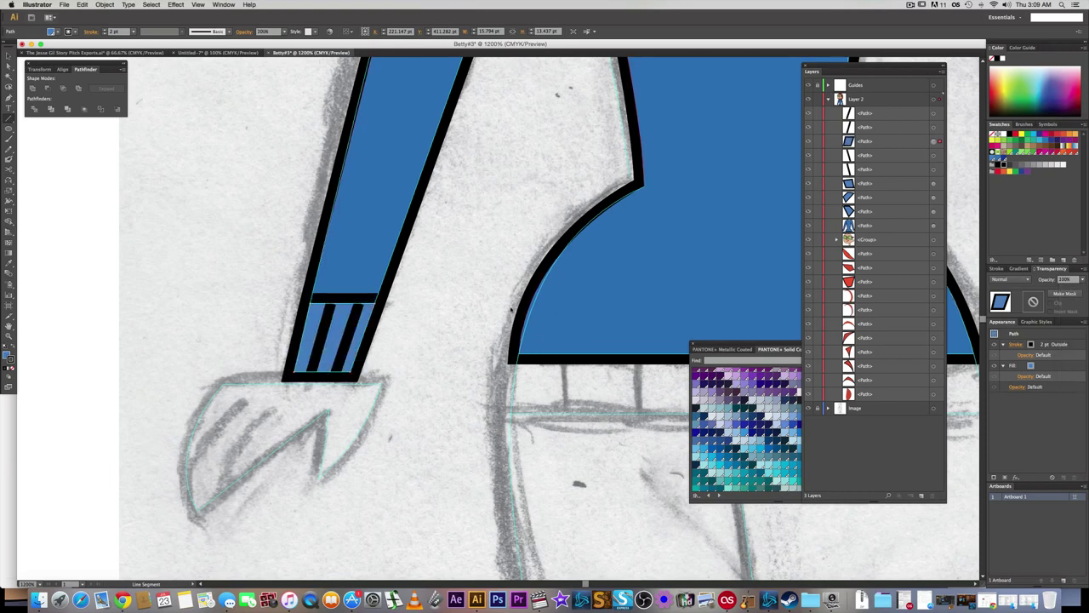
pyautogui.press('a')
pyautogui.click(440, 315)
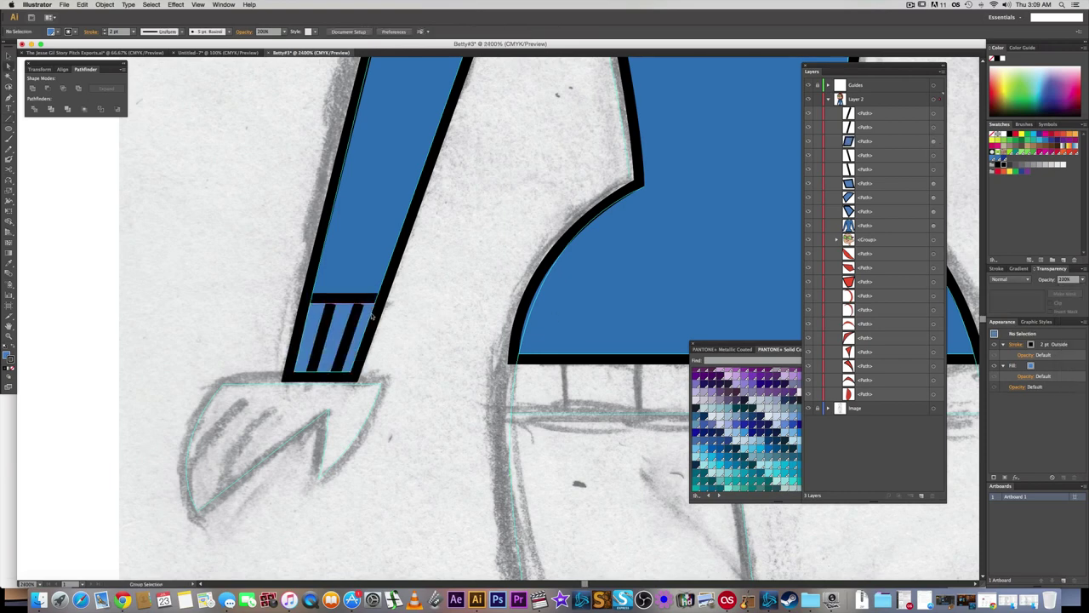
# - Extend the upper ends of the left-hand cuff's ribbing lines into its black top edge and deselect
pyautogui.scroll(3, 371, 315)
pyautogui.moveTo(337, 316); pyautogui.dragTo(345, 292)
pyautogui.click(262, 311)
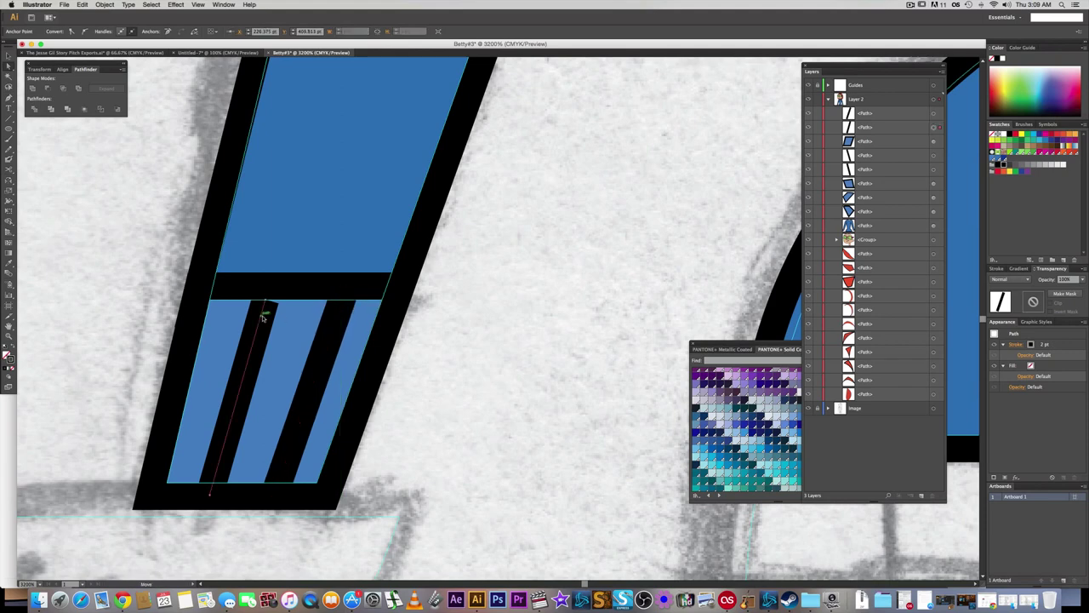
pyautogui.moveTo(266, 300); pyautogui.dragTo(286, 298)
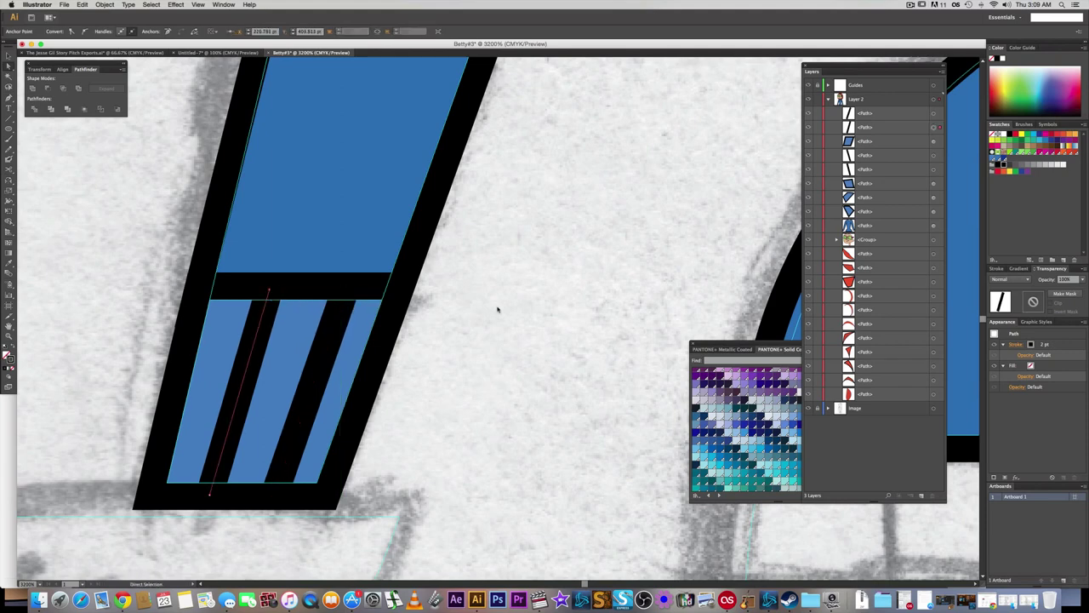
pyautogui.click(498, 309)
# - Set the opacity of the four ribbing lines on both shirt cuffs to 40% and deselect them
pyautogui.scroll(-4, 473, 313)
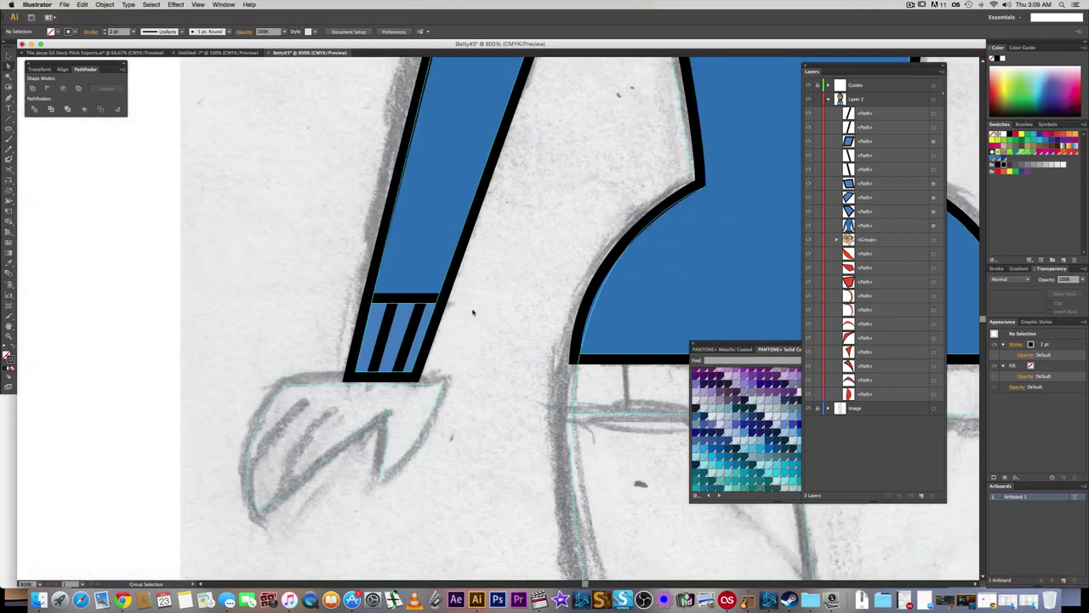
pyautogui.hscroll(4, 514, 398)
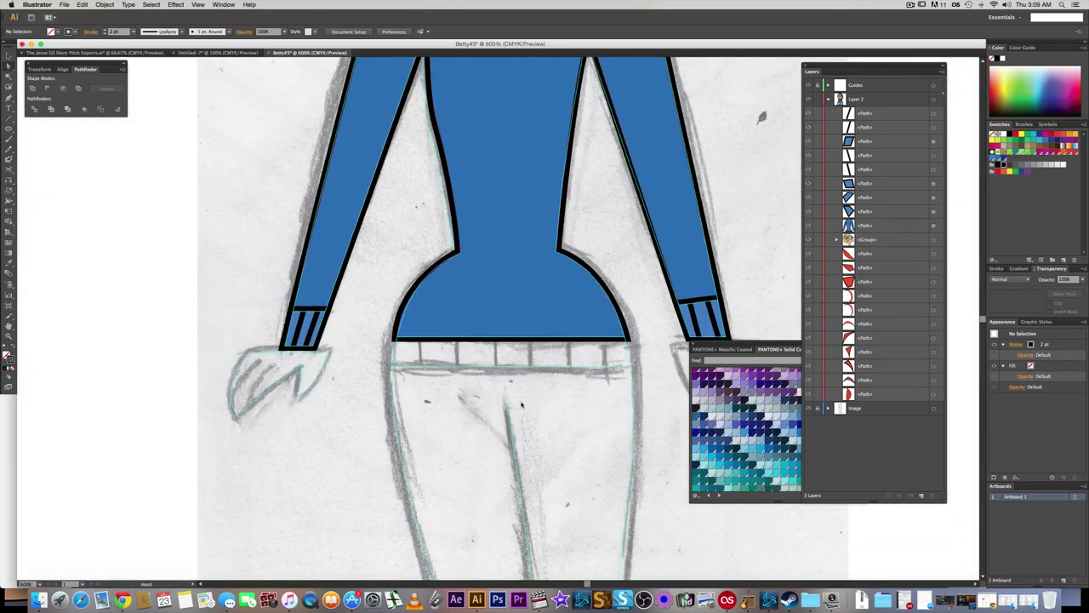
pyautogui.hscroll(5, 514, 398)
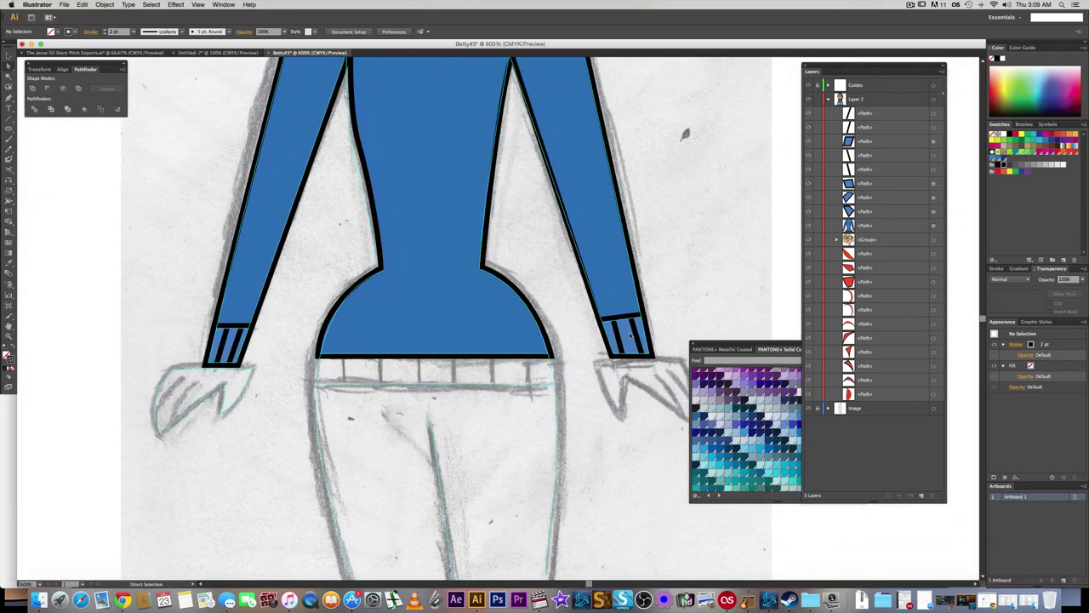
pyautogui.scroll(1, 438, 379)
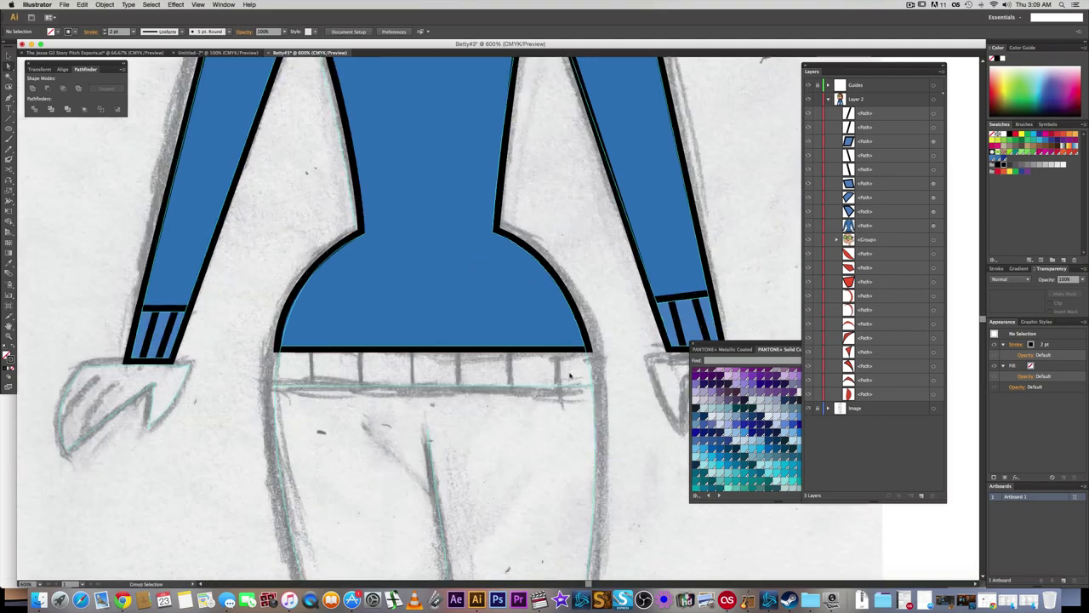
pyautogui.hscroll(3, 443, 379)
pyautogui.scroll(1, 582, 333)
pyautogui.click(581, 335)
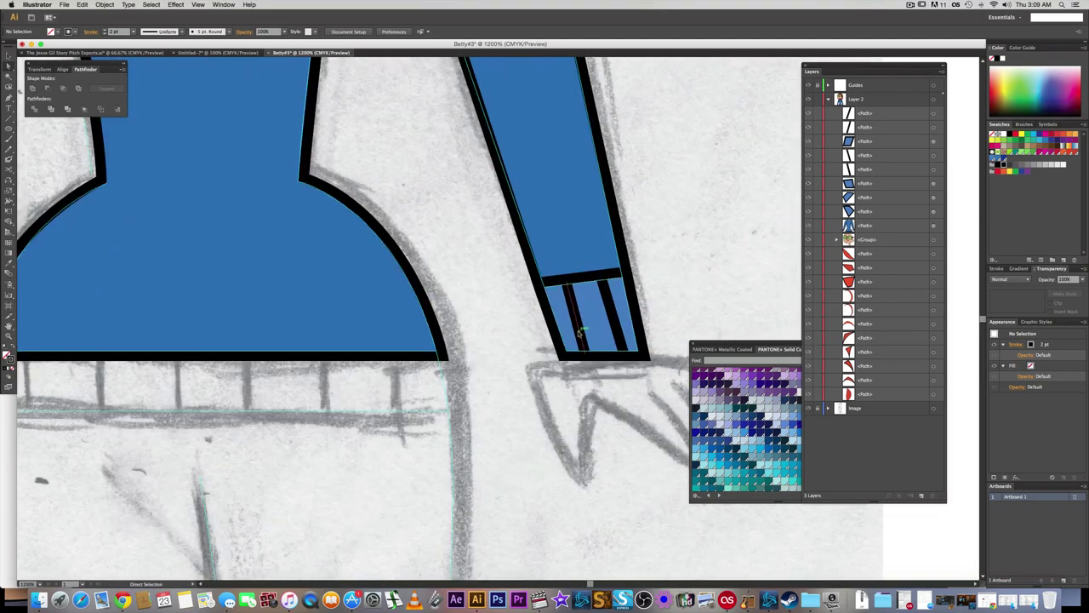
pyautogui.keyDown('shift'); pyautogui.click(613, 316); pyautogui.keyUp('shift')
pyautogui.moveTo(550, 365); pyautogui.dragTo(938, 376)
pyautogui.keyDown('shift'); pyautogui.click(176, 336); pyautogui.keyUp('shift')
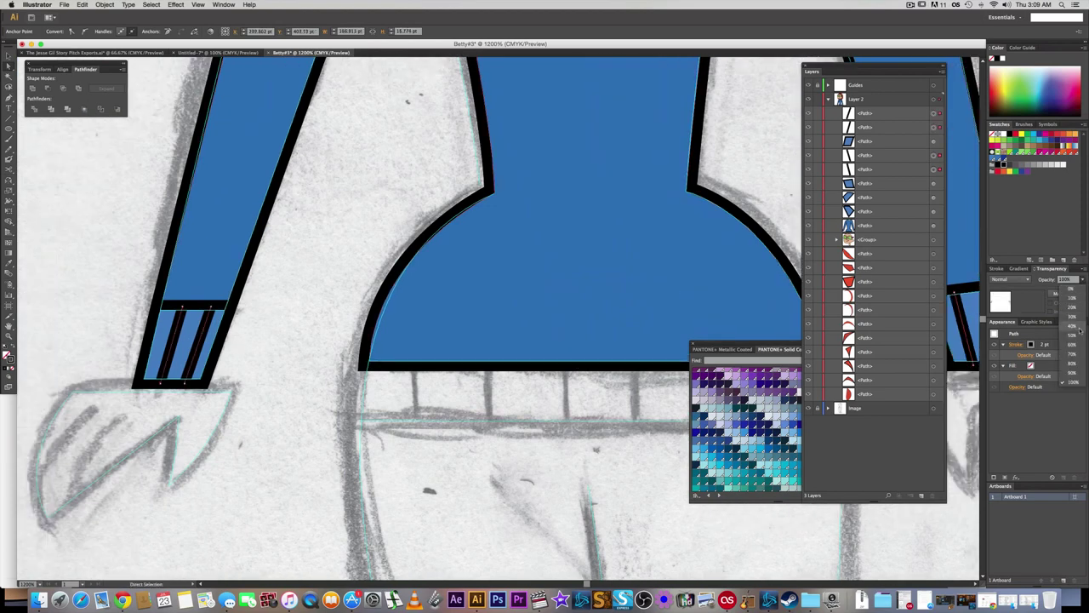
pyautogui.click(1081, 331)
pyautogui.click(312, 309)
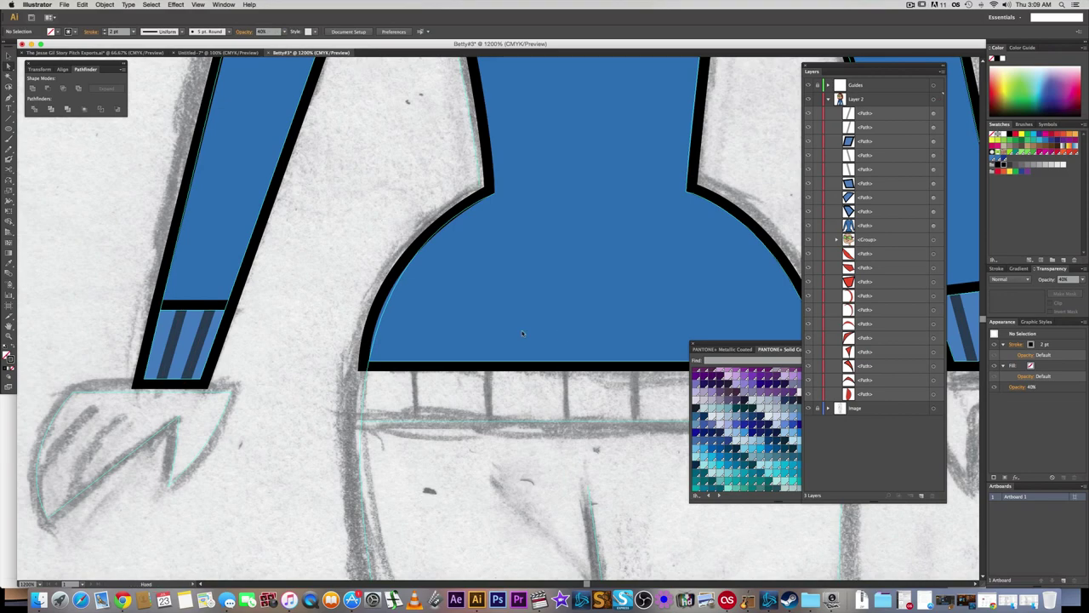
# - Increase the stroke weight of all the inner red hair sections around the face to 2 pt and deselect
pyautogui.moveTo(587, 336); pyautogui.dragTo(178, 296)
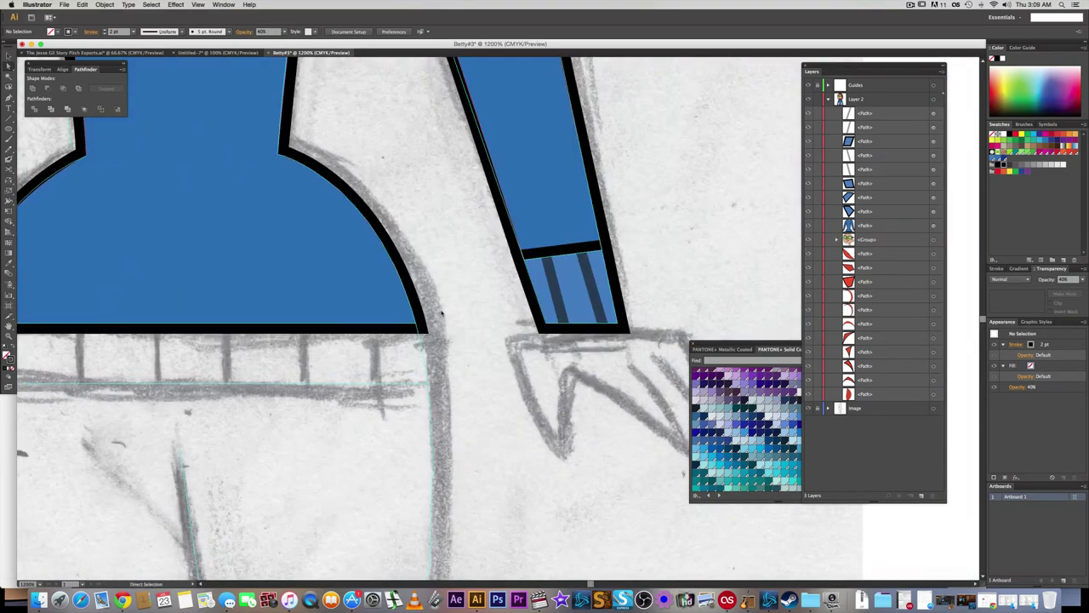
pyautogui.scroll(-6, 705, 145)
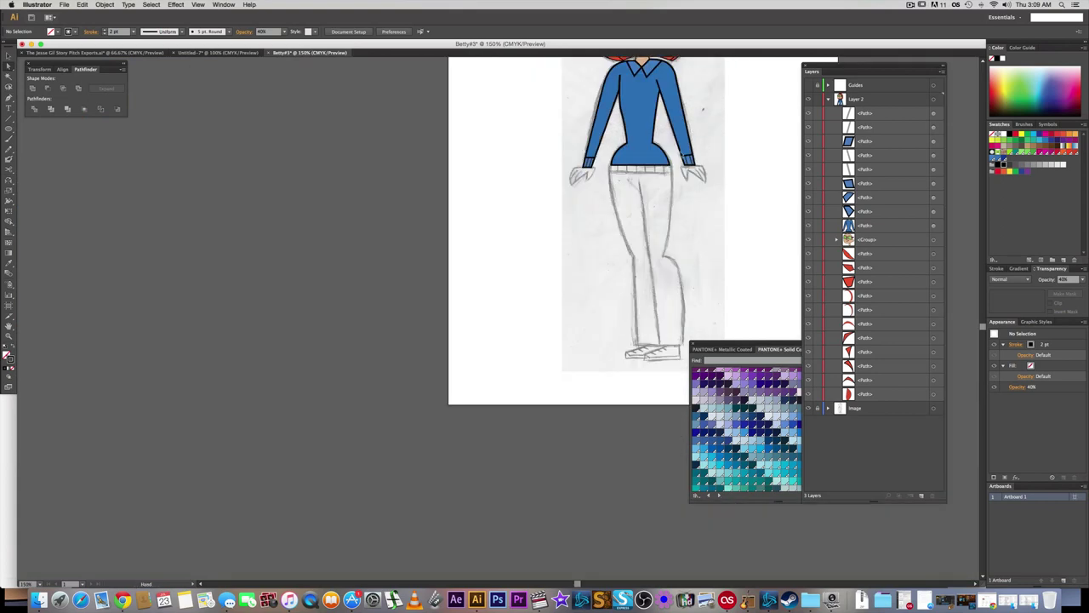
pyautogui.moveTo(789, 82); pyautogui.dragTo(561, 224)
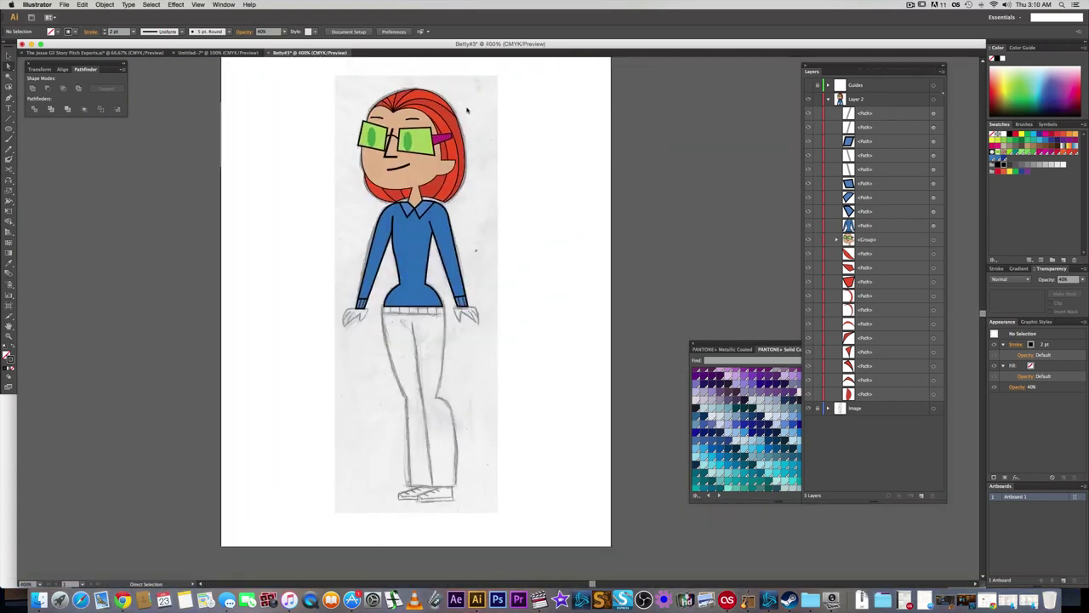
pyautogui.scroll(4, 463, 105)
pyautogui.moveTo(398, 162); pyautogui.dragTo(429, 180)
pyautogui.click(277, 125)
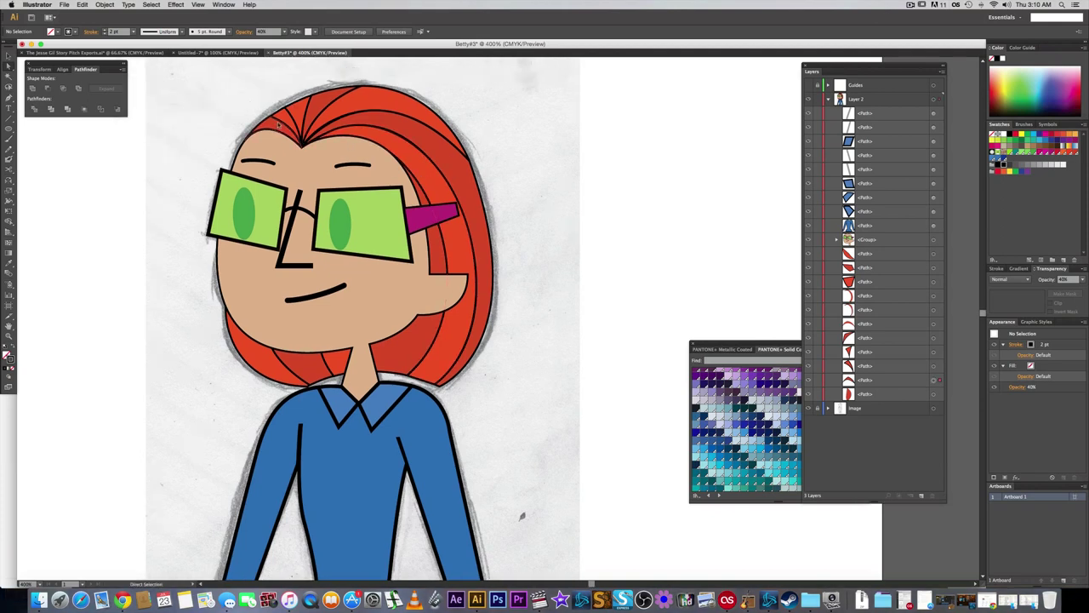
pyautogui.keyDown('shift'); pyautogui.click(300, 109); pyautogui.keyUp('shift')
pyautogui.keyDown('shift'); pyautogui.click(319, 100); pyautogui.keyUp('shift')
pyautogui.keyDown('shift'); pyautogui.click(319, 101); pyautogui.keyUp('shift')
pyautogui.keyDown('shift'); pyautogui.click(373, 103); pyautogui.keyUp('shift')
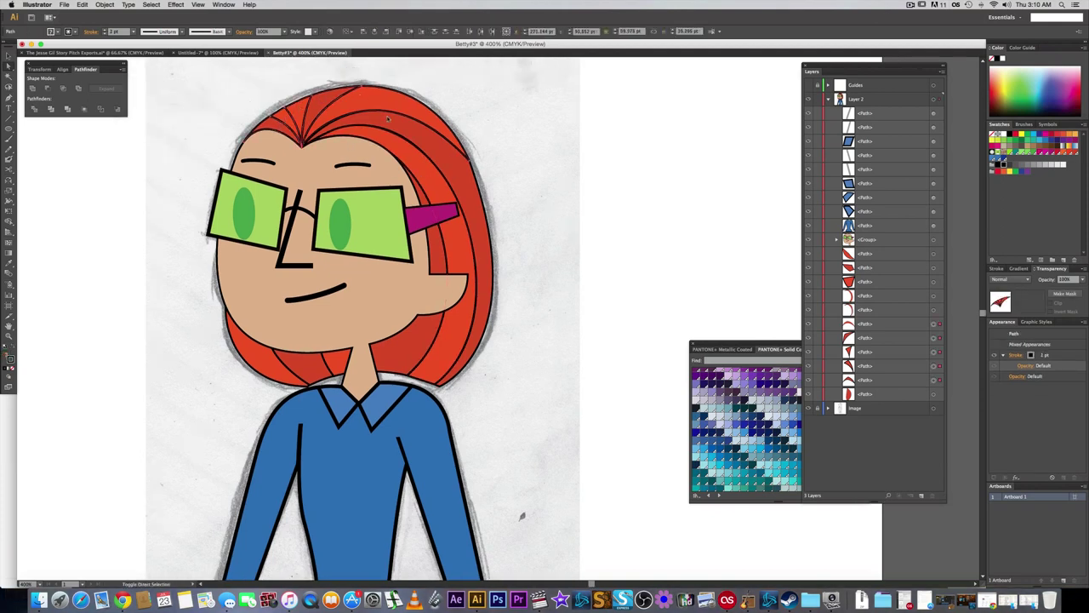
pyautogui.keyDown('shift'); pyautogui.click(394, 125); pyautogui.keyUp('shift')
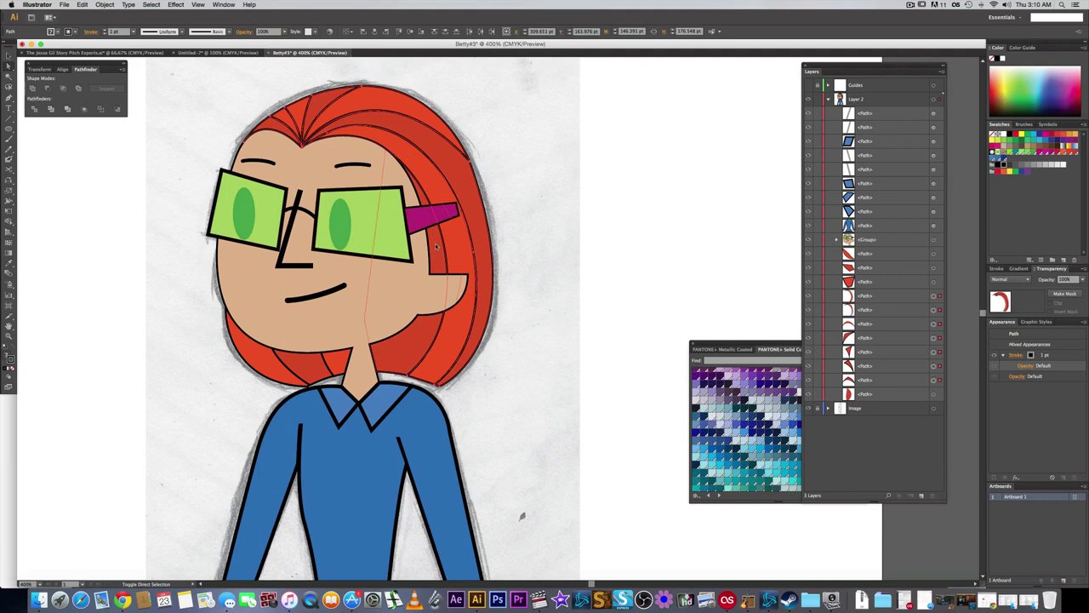
pyautogui.keyDown('shift'); pyautogui.click(337, 361); pyautogui.keyUp('shift')
pyautogui.keyDown('shift'); pyautogui.click(338, 362); pyautogui.keyUp('shift')
pyautogui.keyDown('shift'); pyautogui.click(308, 365); pyautogui.keyUp('shift')
pyautogui.keyDown('shift'); pyautogui.click(271, 362); pyautogui.keyUp('shift')
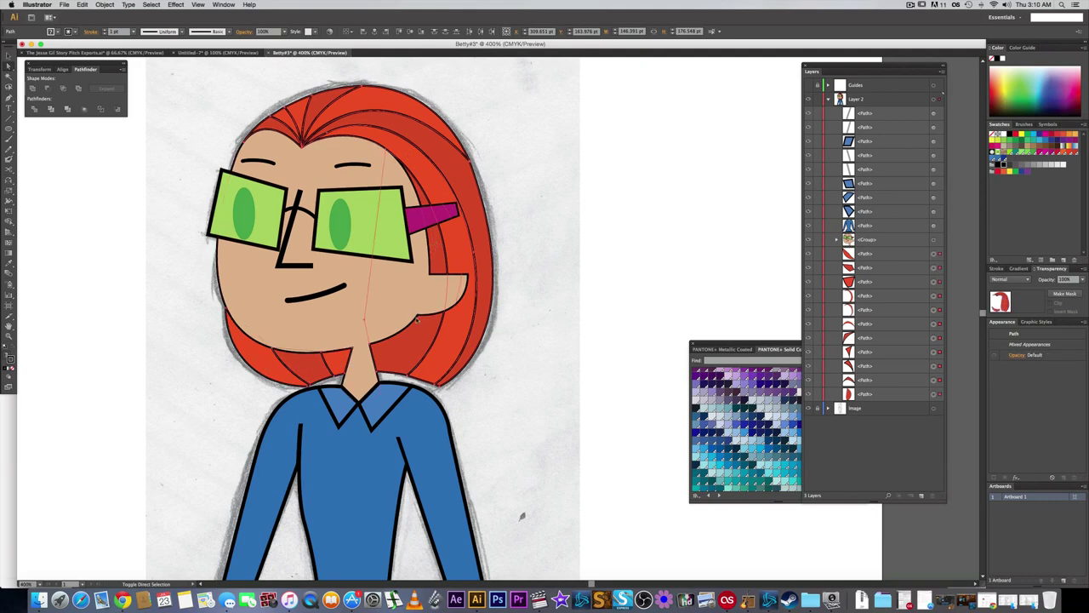
pyautogui.click(997, 269)
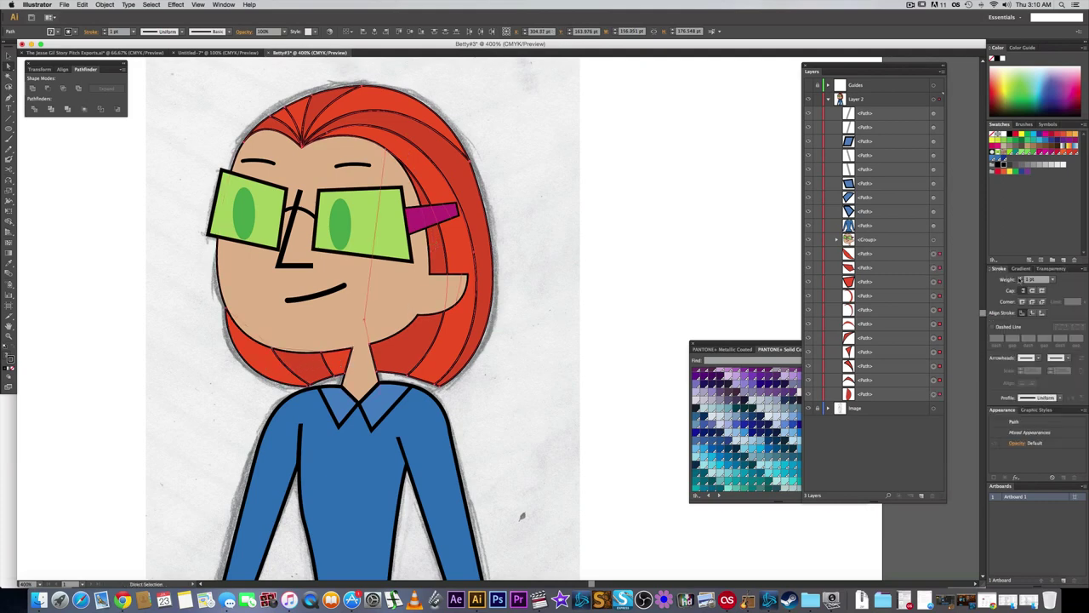
pyautogui.click(1020, 279)
pyautogui.click(652, 275)
pyautogui.click(317, 321)
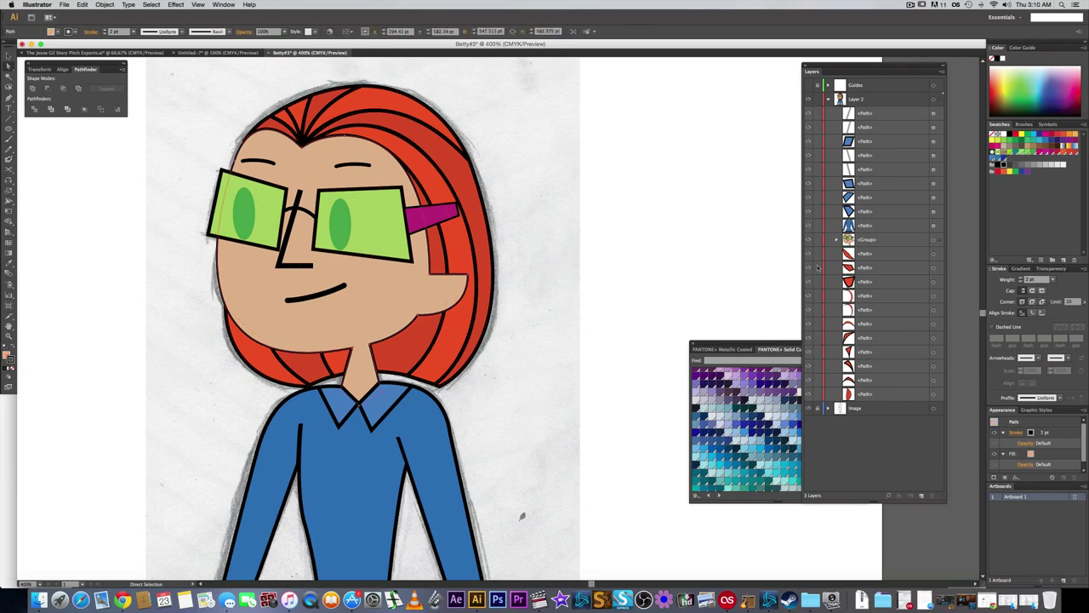
pyautogui.click(652, 228)
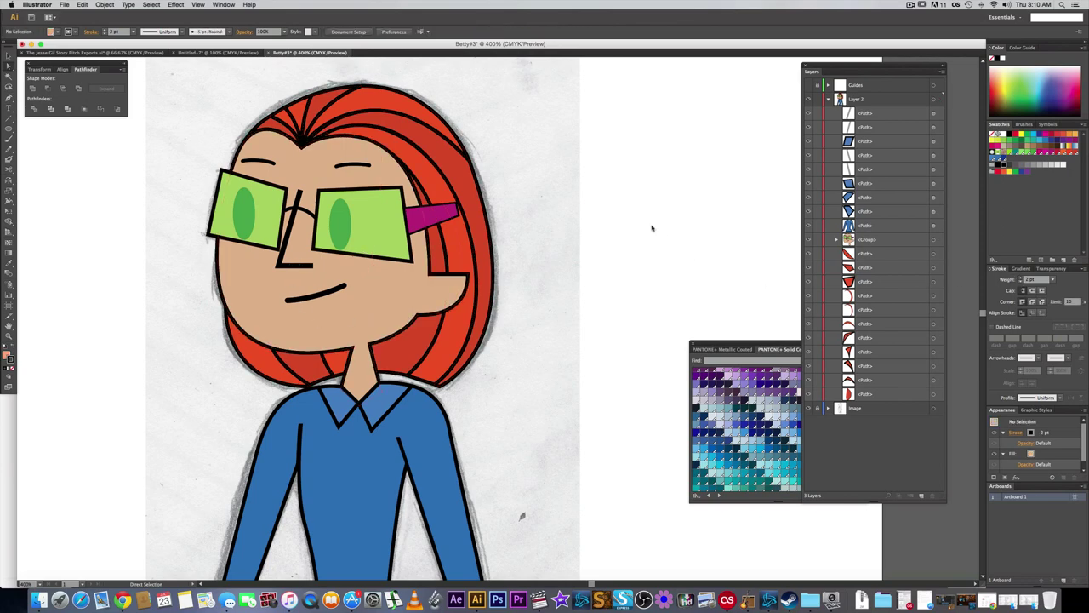
# - Make the Guides layer visible again
pyautogui.scroll(-5, 458, 432)
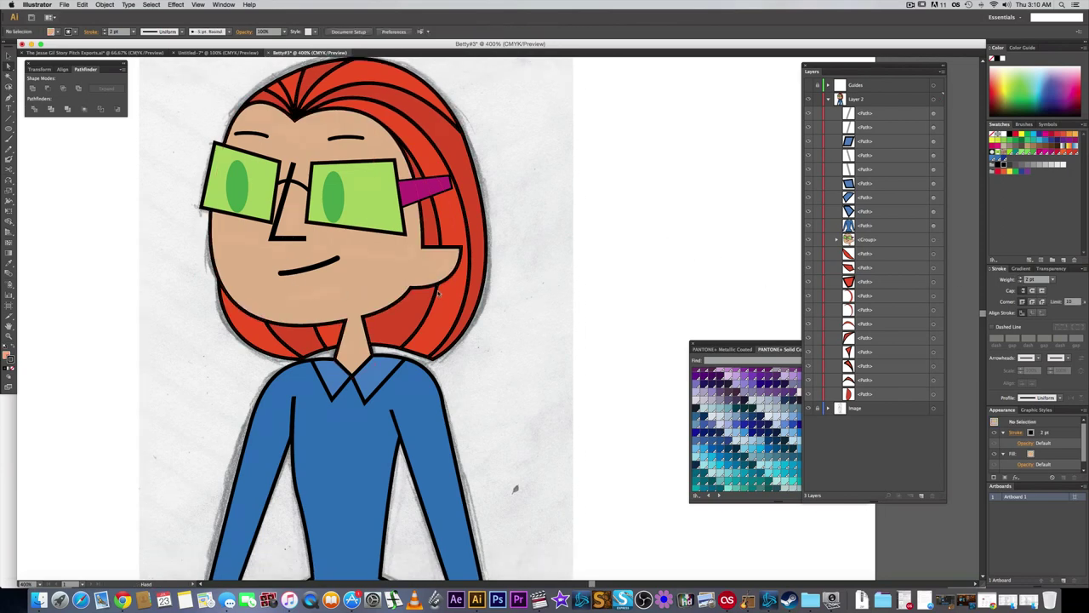
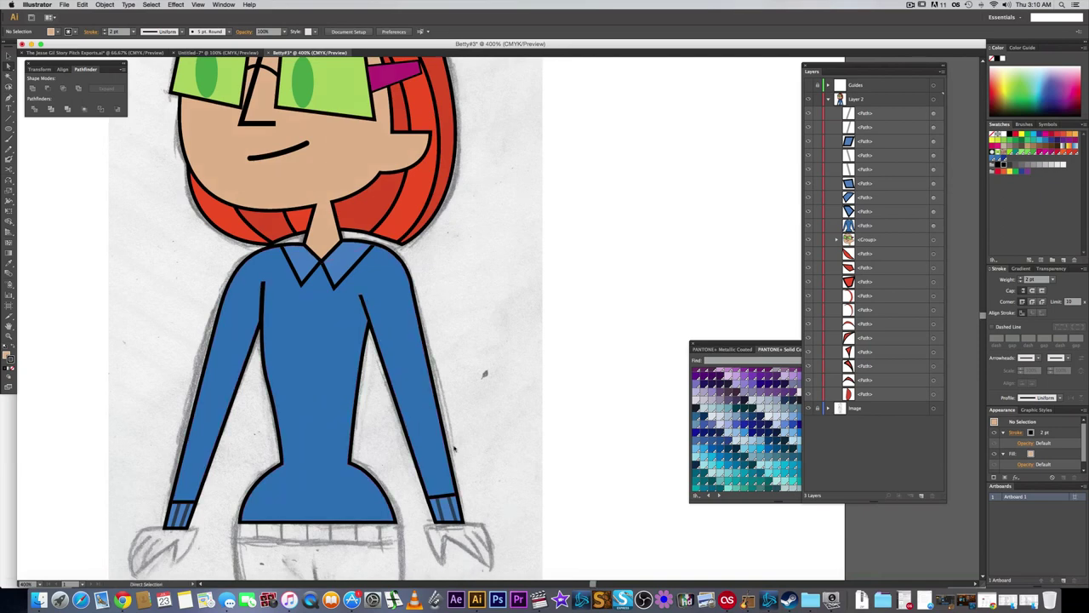
pyautogui.scroll(-5, 505, 458)
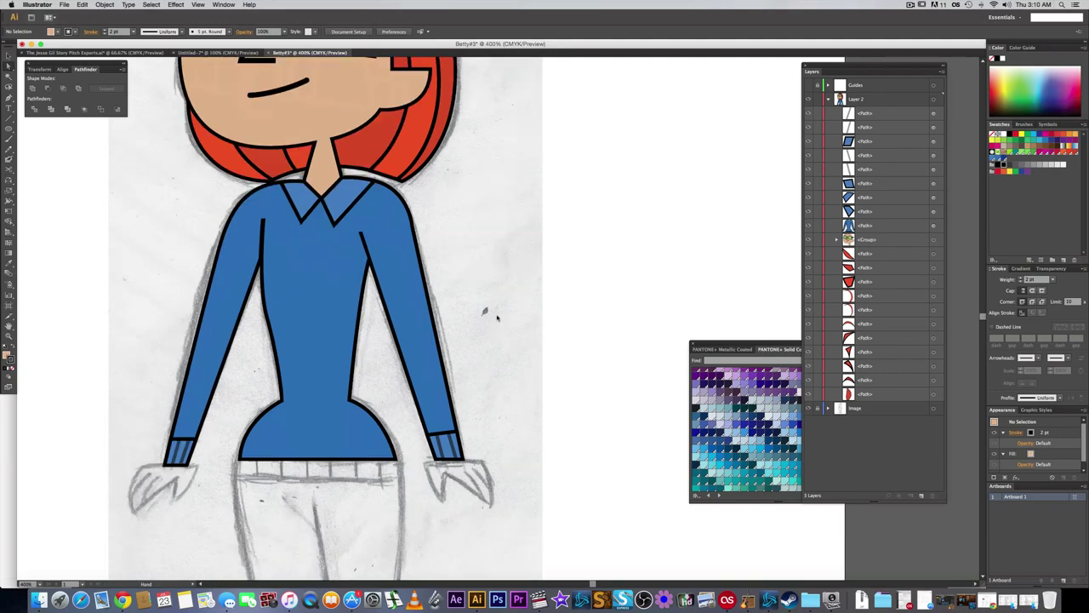
pyautogui.scroll(1, 355, 435)
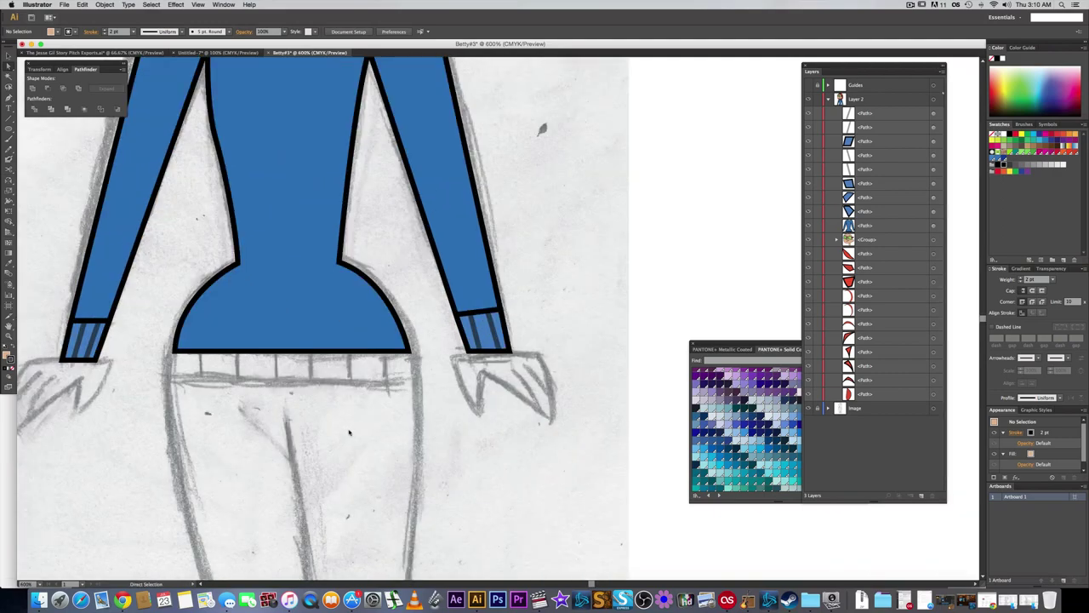
pyautogui.click(810, 86)
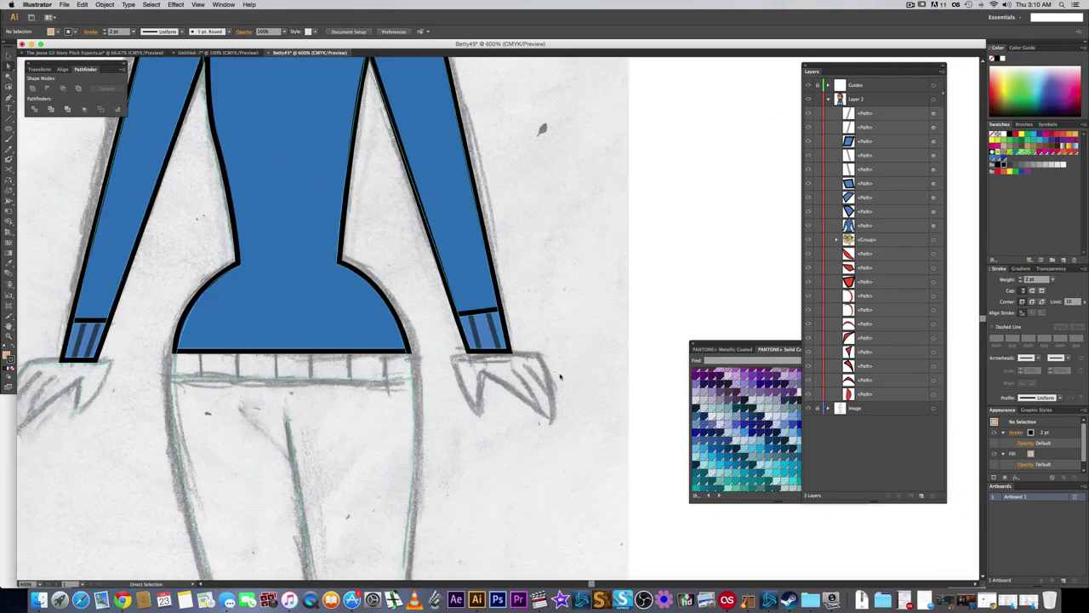
# - Reshape the shirt's left-hand hip curve with its lower corner's direction handle so it follows the sketch, and deselect
pyautogui.scroll(-3, 409, 387)
pyautogui.scroll(-1, 392, 392)
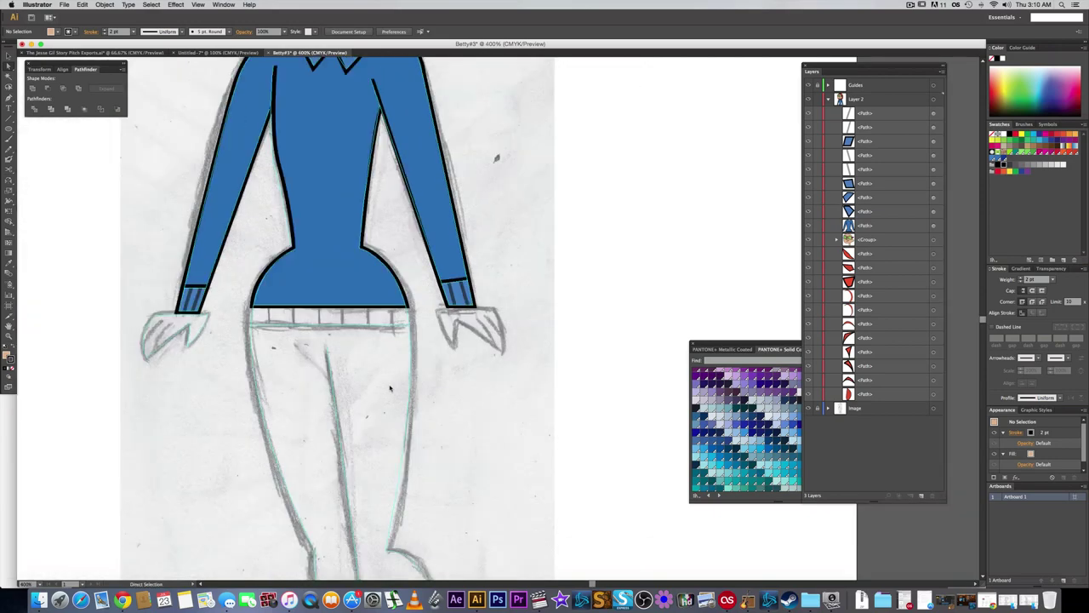
pyautogui.scroll(1, 255, 338)
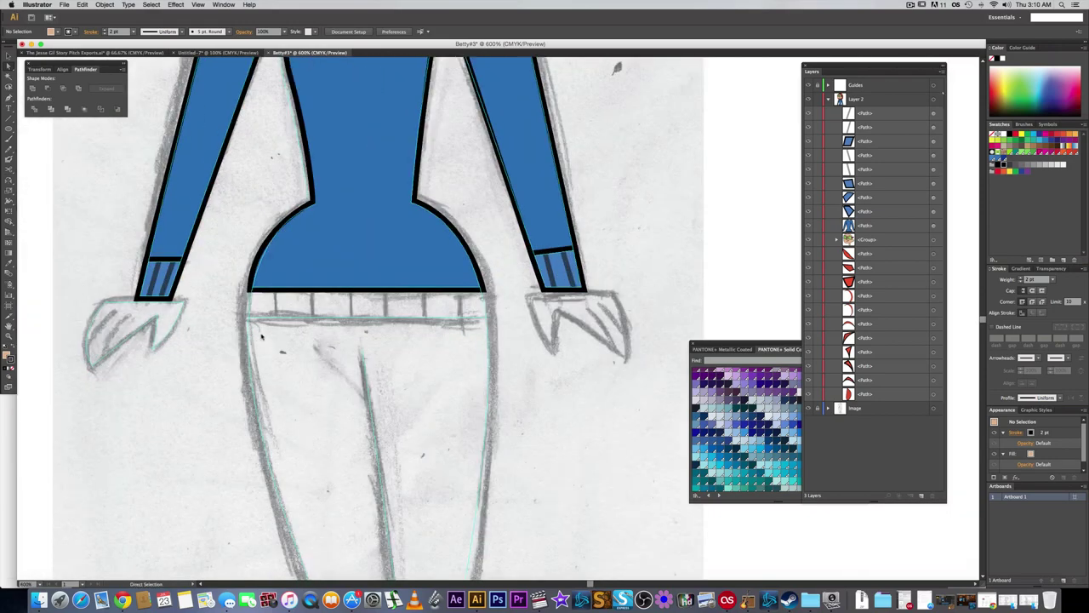
pyautogui.press('p')
pyautogui.scroll(1, 259, 289)
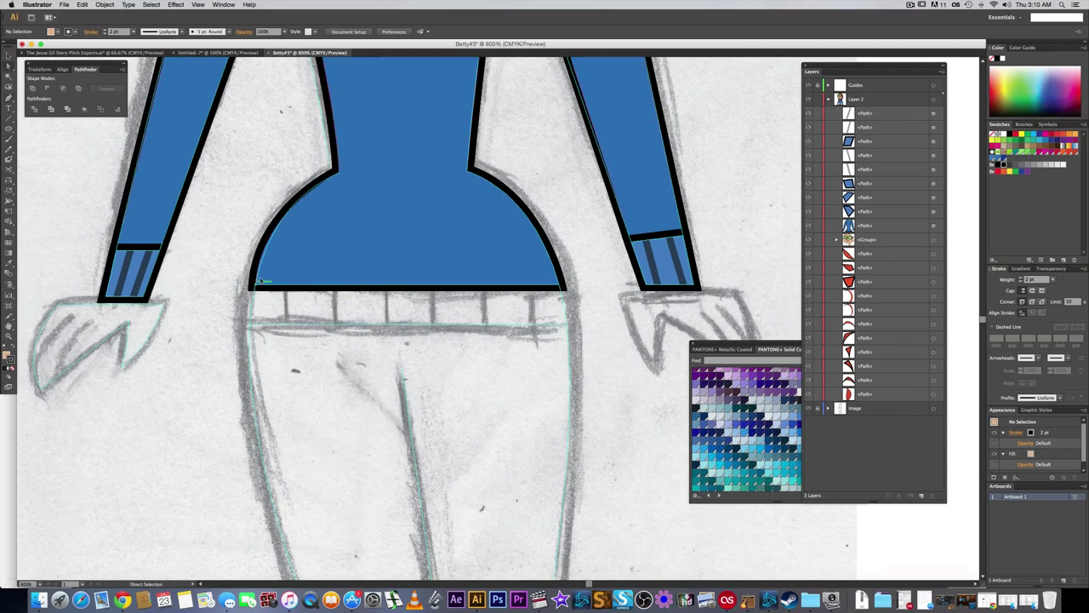
pyautogui.click(264, 249)
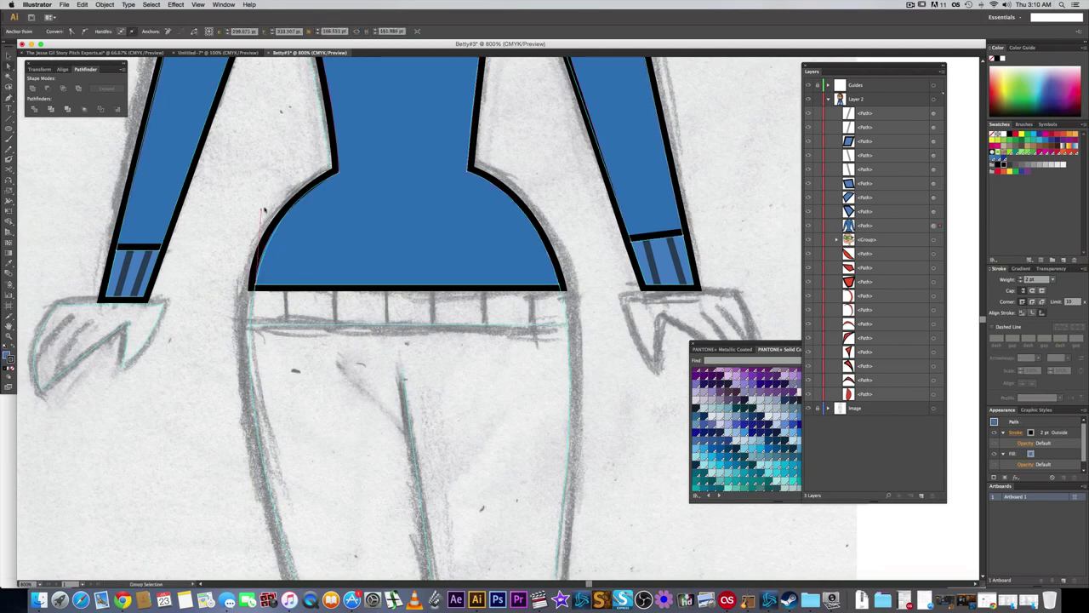
pyautogui.moveTo(262, 211); pyautogui.dragTo(271, 199)
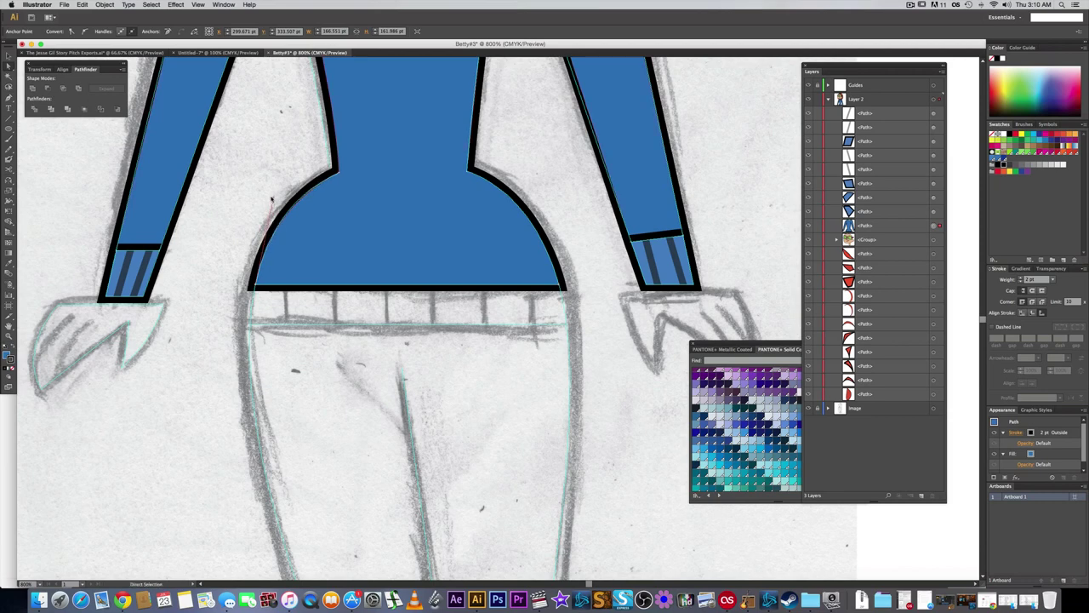
pyautogui.click(481, 394)
# - Draw a closed four-sided band along the shirt's bottom edge with the Pen tool, tracing the sketched ribbed hem
pyautogui.press('p')
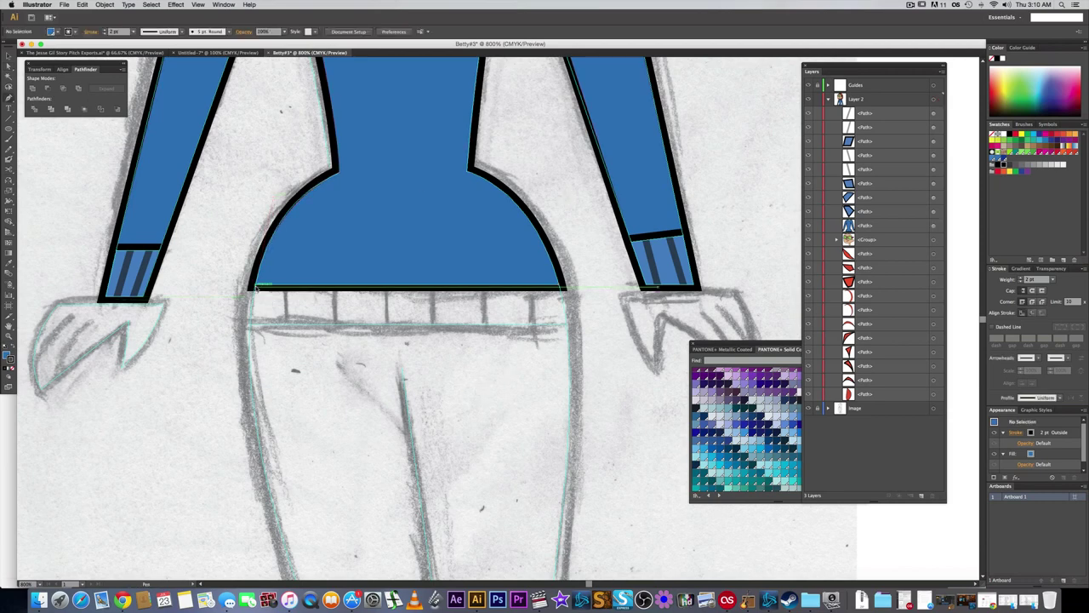
pyautogui.click(256, 288)
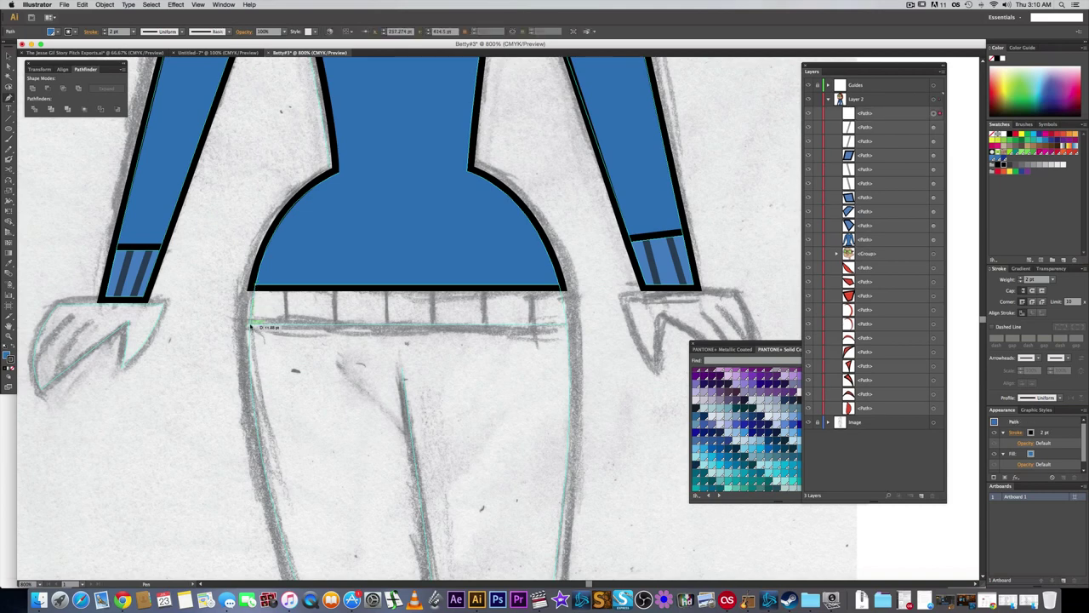
pyautogui.click(248, 324)
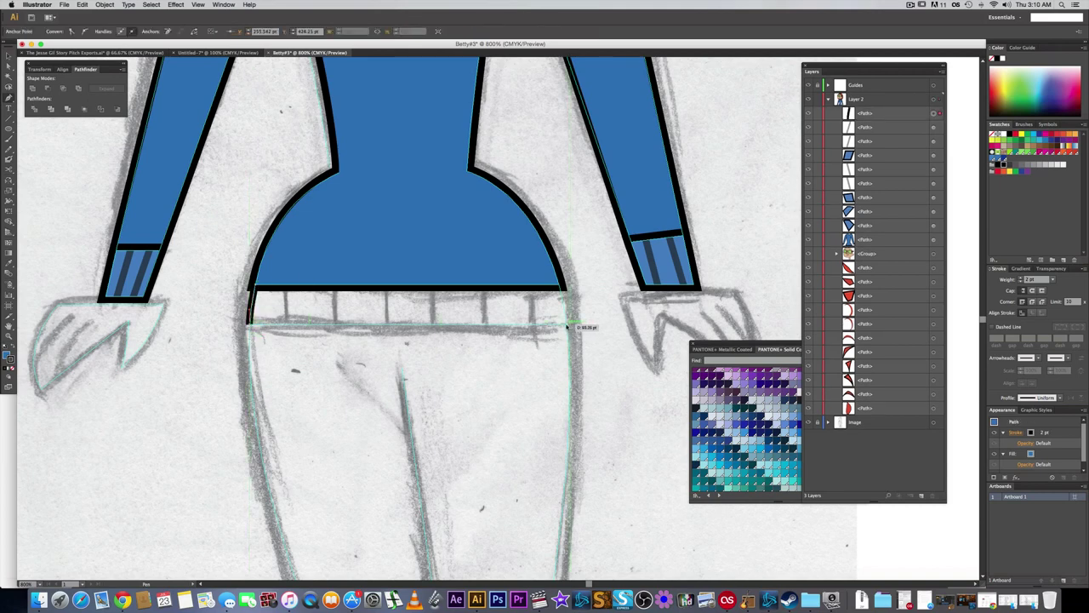
pyautogui.click(566, 325)
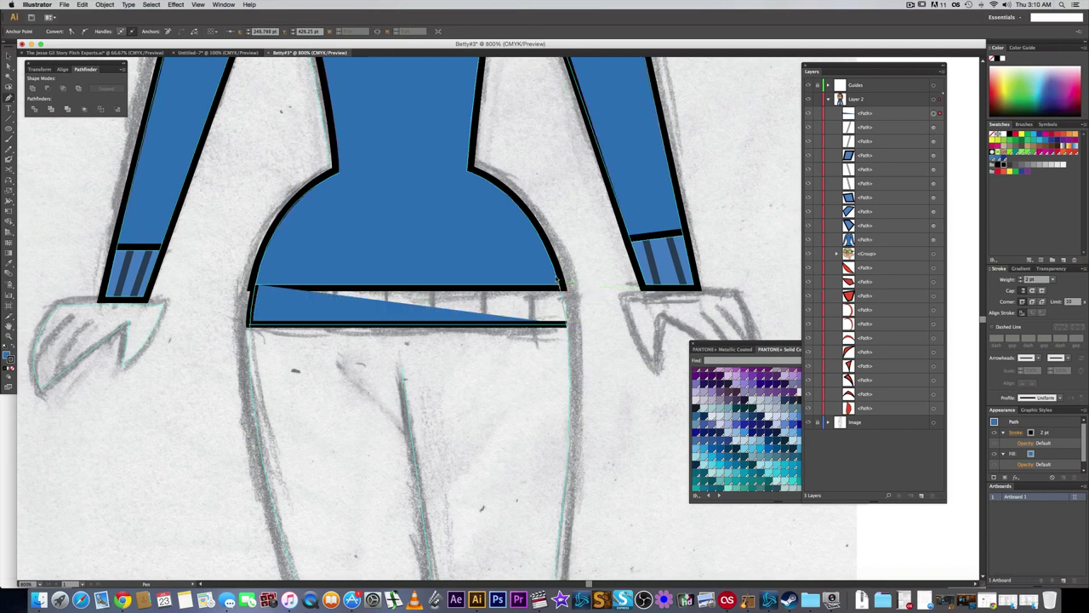
pyautogui.click(562, 287)
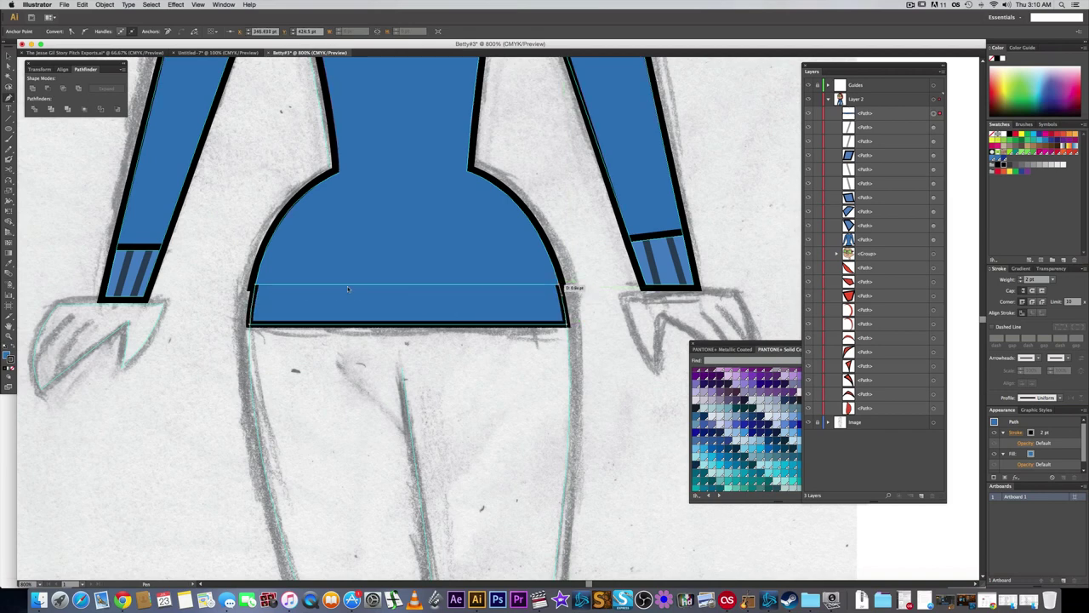
pyautogui.click(254, 285)
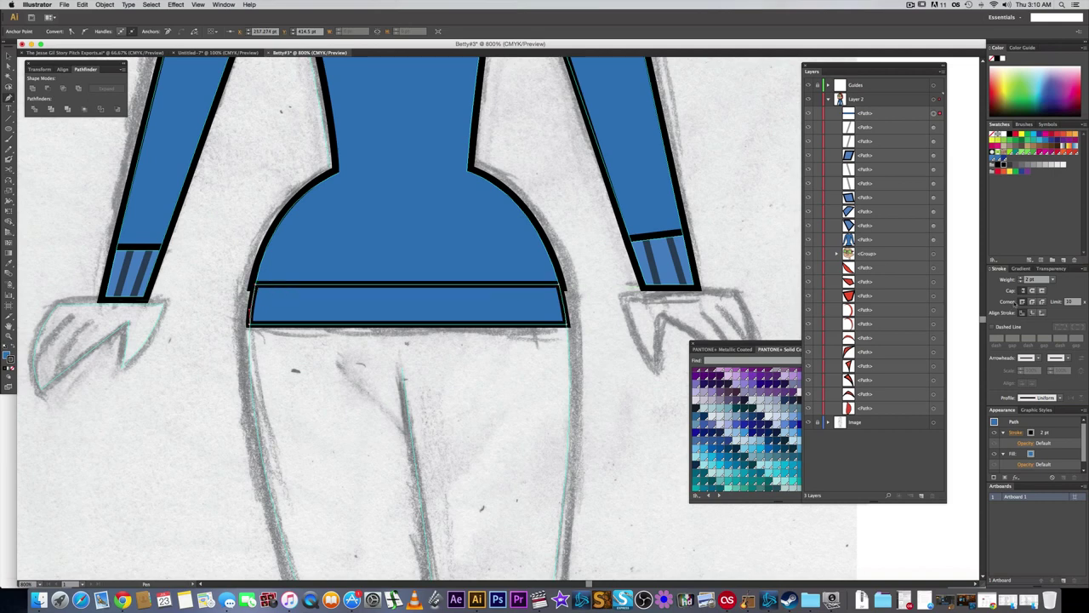
# - Align the hem band's stroke to the outside, lower the band's opacity to 20% to reveal the sketch, and deselect
pyautogui.click(1041, 313)
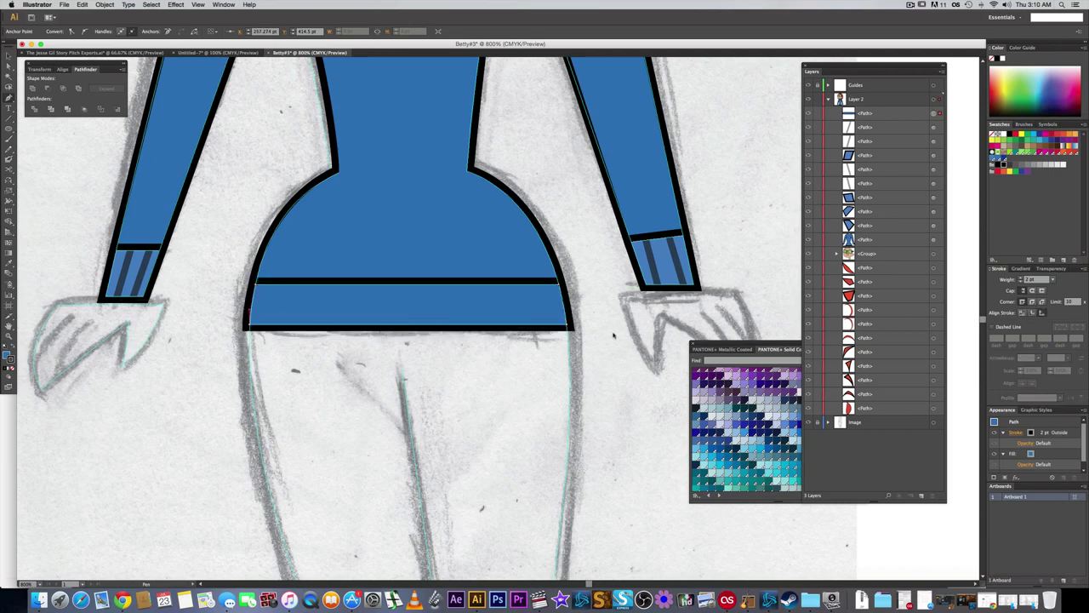
pyautogui.click(1057, 269)
pyautogui.click(1082, 281)
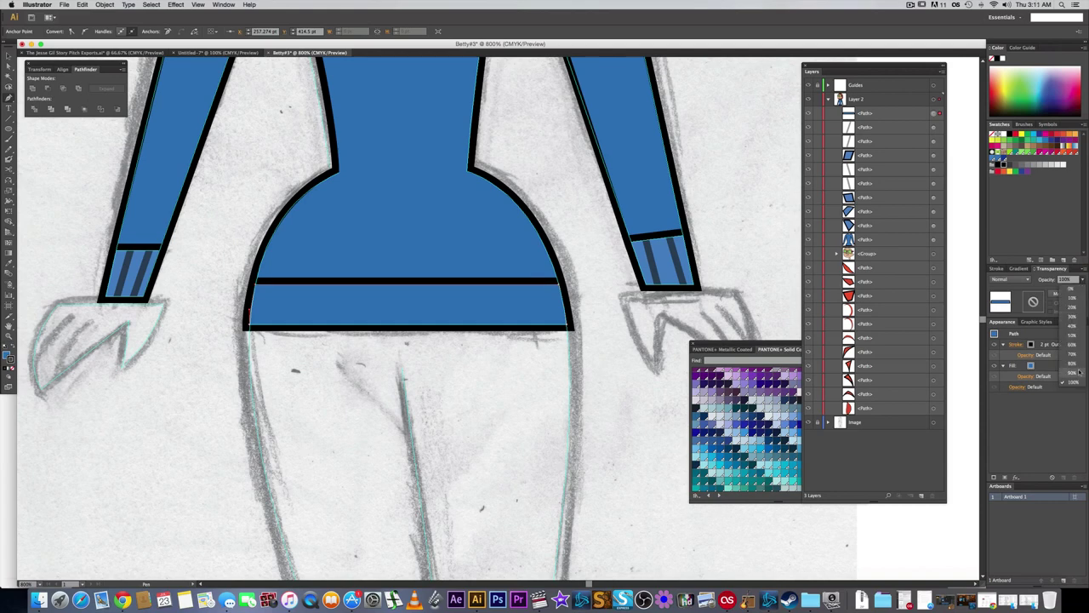
pyautogui.click(1078, 308)
pyautogui.press('a')
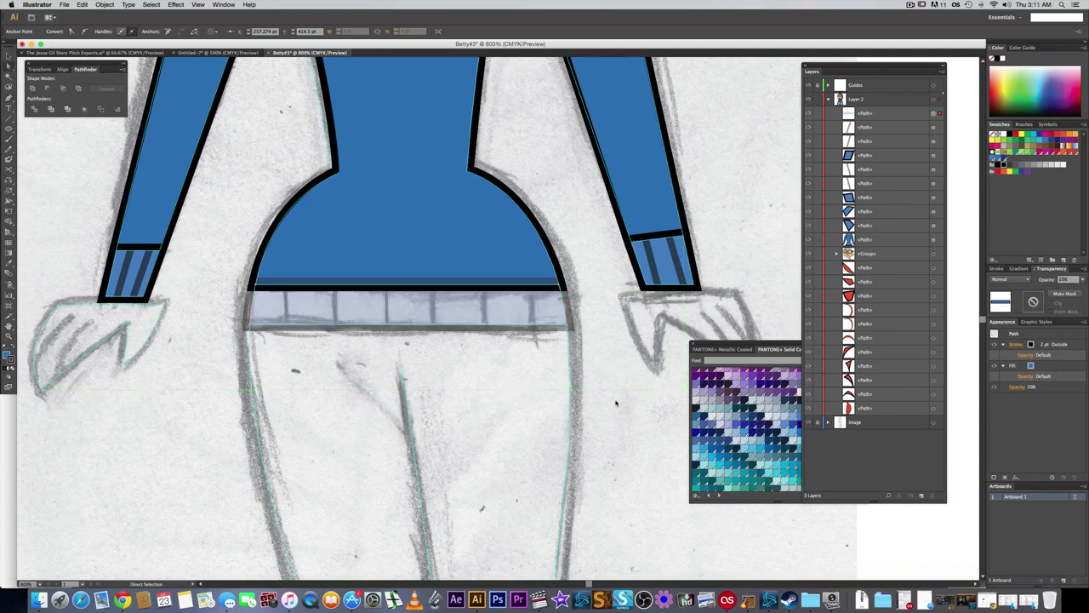
pyautogui.click(606, 403)
# - Draw six near-vertical rib lines across the hem band with the Line Segment tool, tracing the sketched ribs
pyautogui.press('\\')
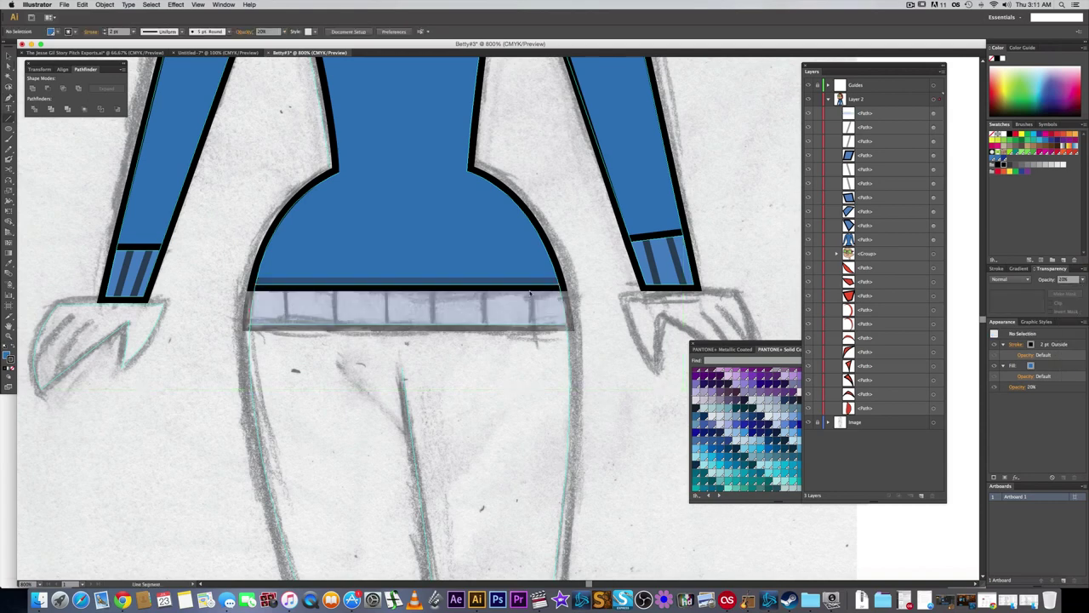
pyautogui.moveTo(531, 285); pyautogui.dragTo(534, 330)
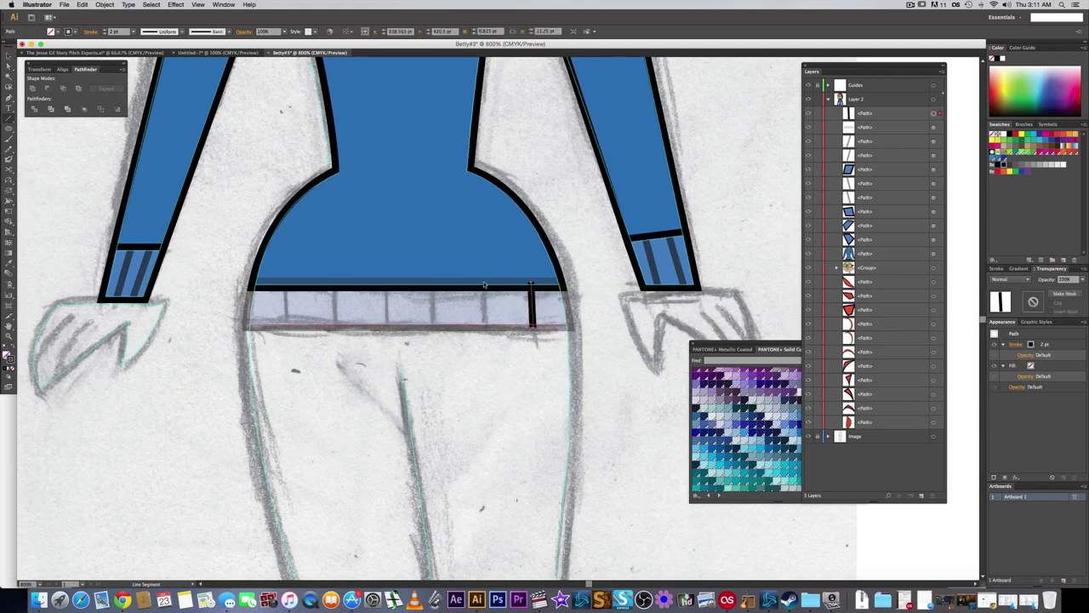
pyautogui.moveTo(483, 285); pyautogui.dragTo(483, 328)
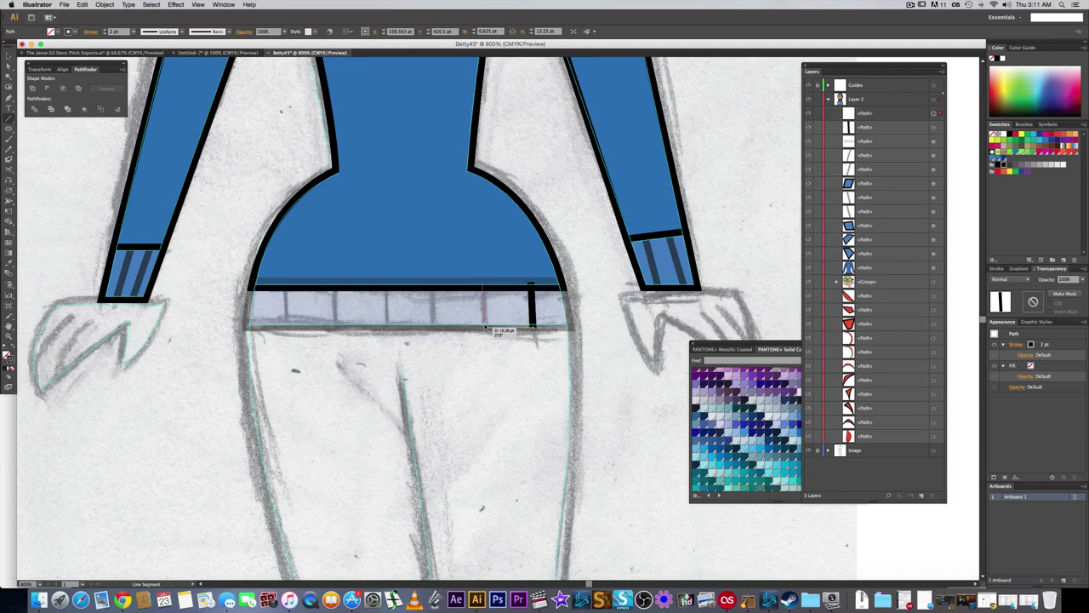
pyautogui.moveTo(431, 285); pyautogui.dragTo(433, 329)
pyautogui.moveTo(386, 285); pyautogui.dragTo(388, 330)
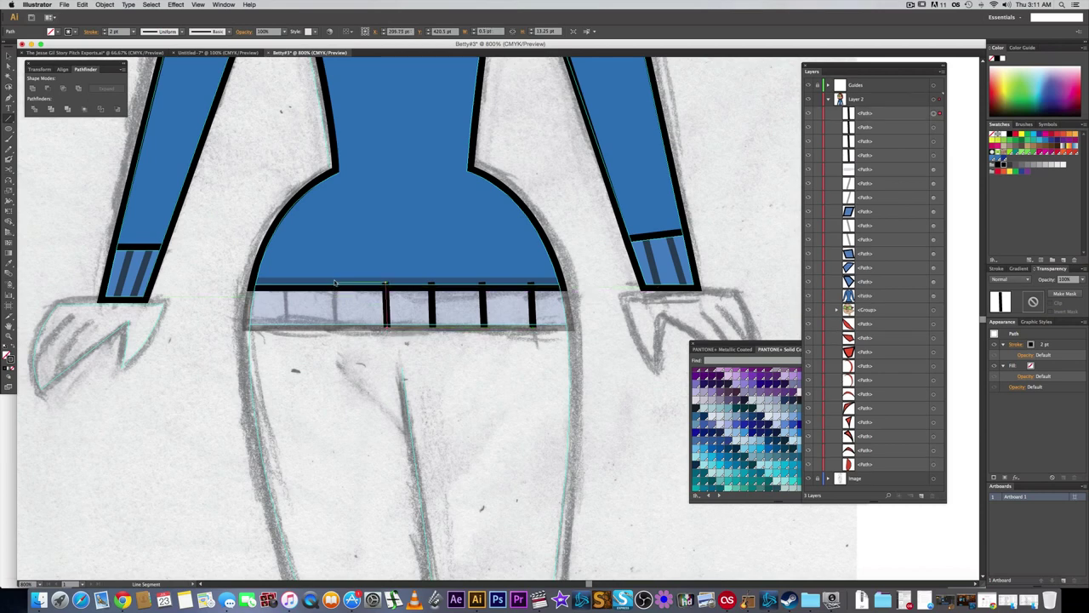
pyautogui.moveTo(335, 283); pyautogui.dragTo(334, 330)
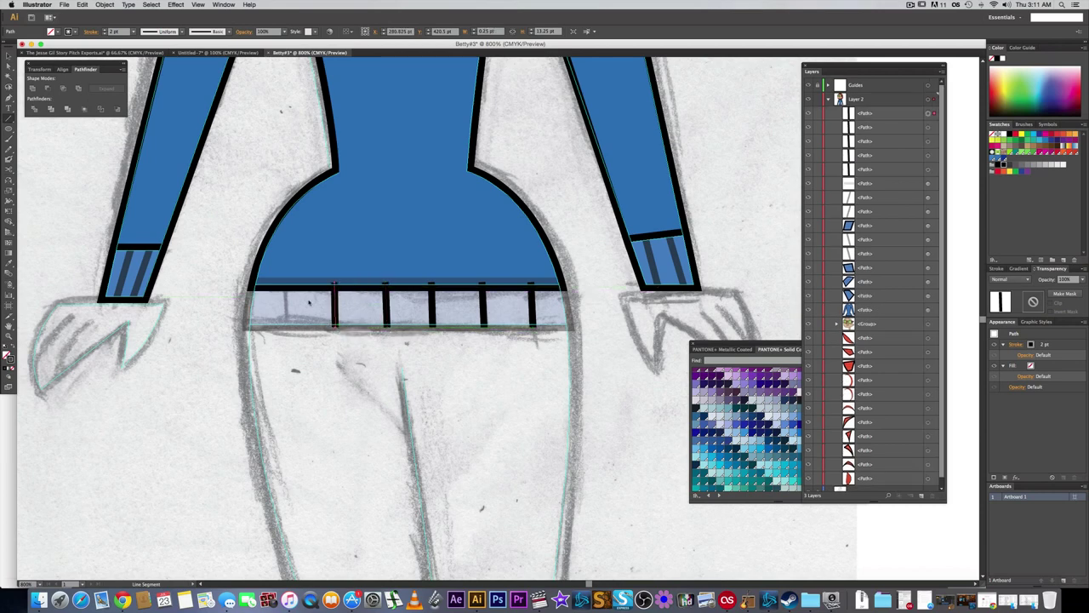
pyautogui.moveTo(284, 283); pyautogui.dragTo(287, 330)
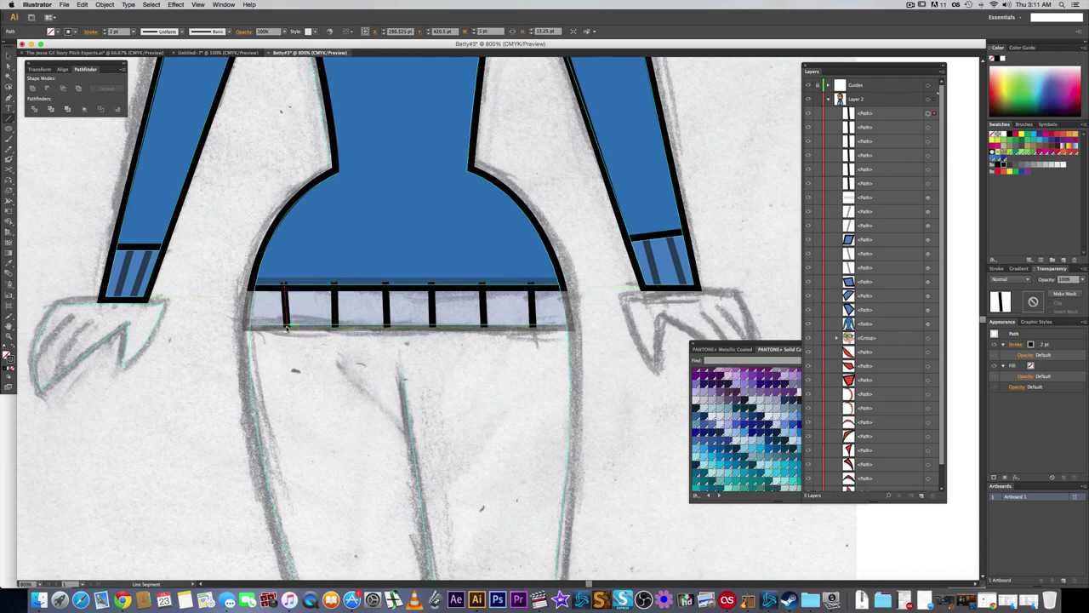
# - Restore the hem band's opacity to 100%
pyautogui.click(928, 199)
pyautogui.click(1080, 279)
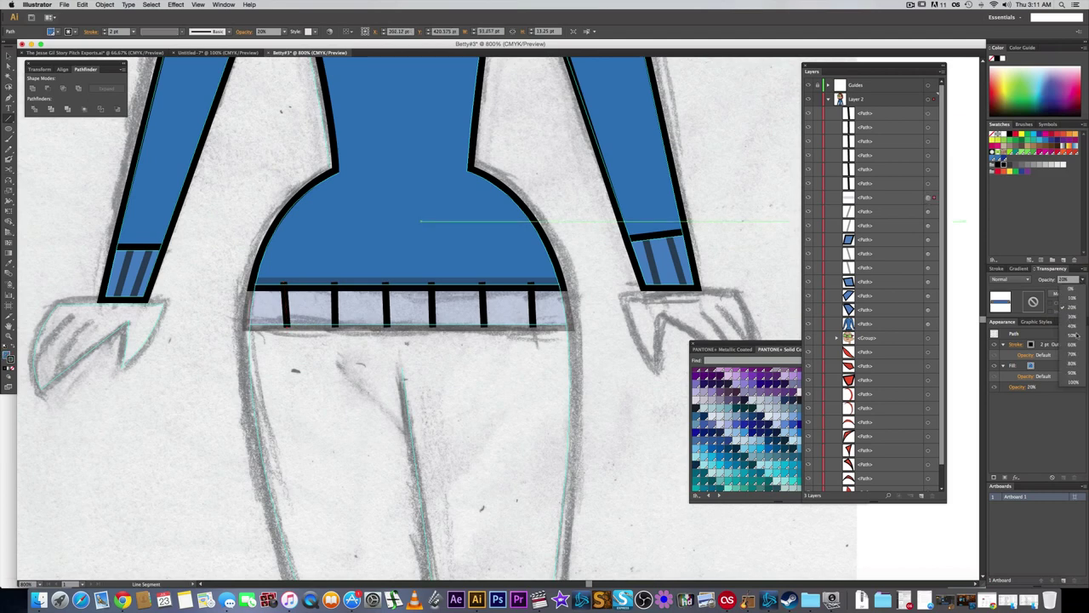
pyautogui.click(1071, 381)
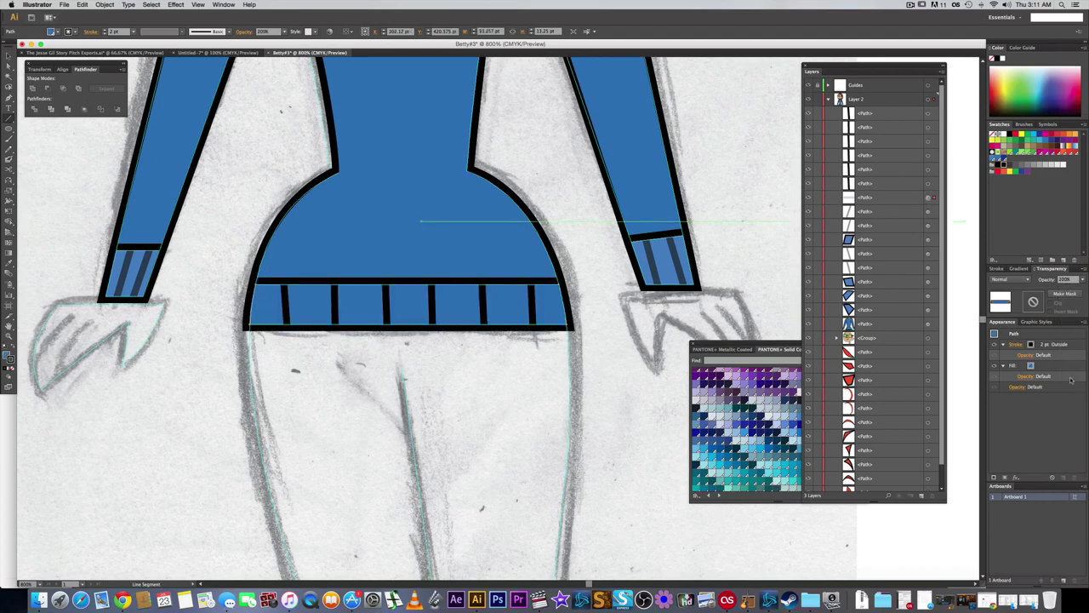
# - Add all six rib lines to the hem band selection and group them together
pyautogui.keyDown('shift'); pyautogui.click(928, 184); pyautogui.keyUp('shift')
pyautogui.keyDown('shift'); pyautogui.click(929, 170); pyautogui.keyUp('shift')
pyautogui.keyDown('shift'); pyautogui.click(929, 156); pyautogui.keyUp('shift')
pyautogui.keyDown('shift'); pyautogui.click(927, 141); pyautogui.keyUp('shift')
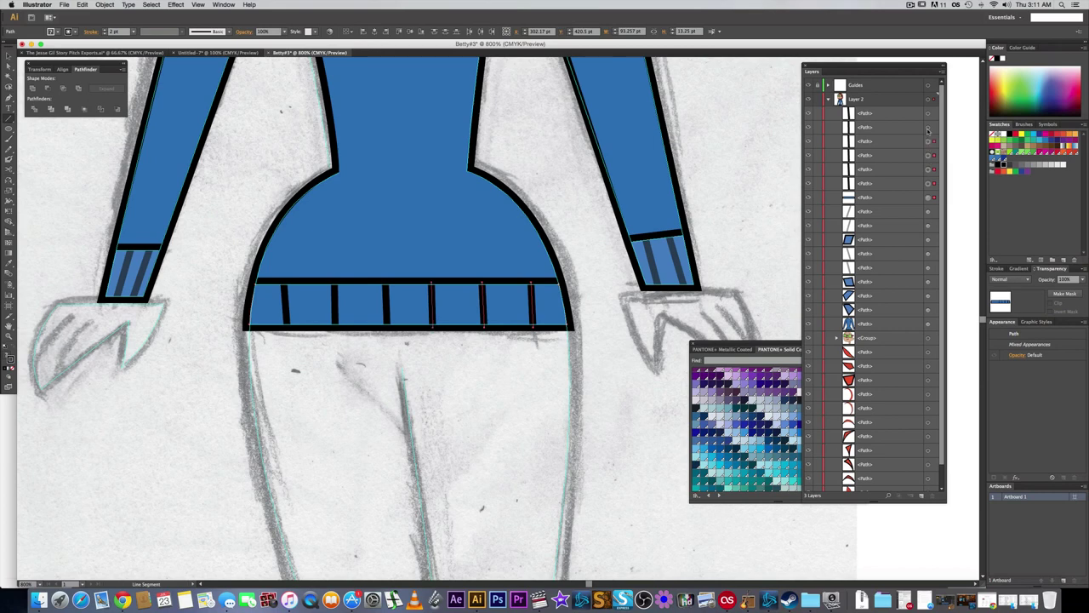
pyautogui.keyDown('shift'); pyautogui.click(928, 127); pyautogui.keyUp('shift')
pyautogui.keyDown('shift'); pyautogui.click(928, 114); pyautogui.keyUp('shift')
pyautogui.press('super+g')
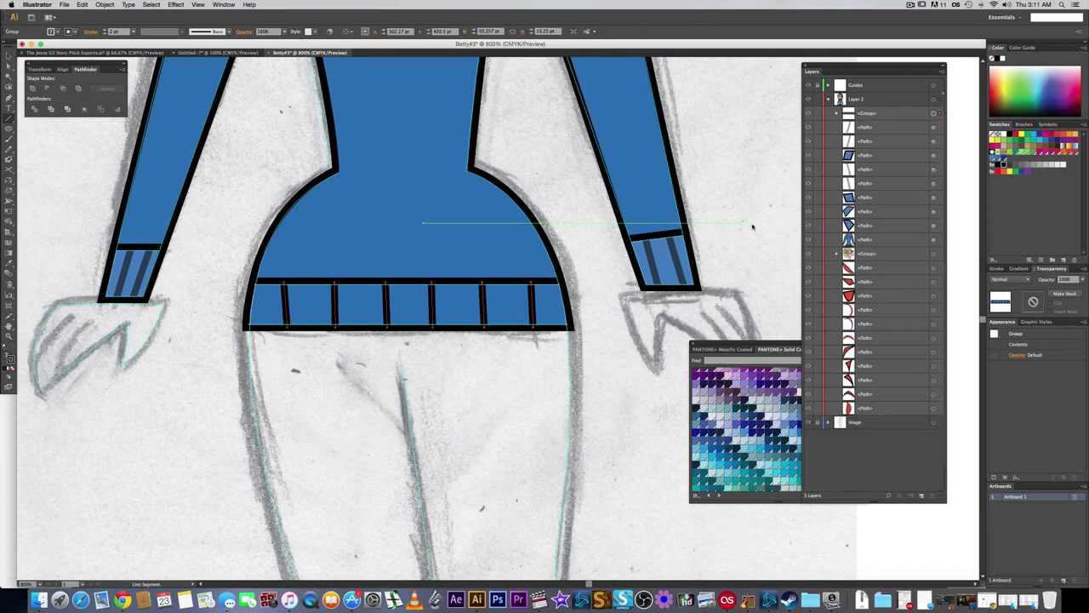
# - Recolor the hem band with the lighter blue sampled from the right-hand cuff, and deselect
pyautogui.press('a')
pyautogui.click(580, 290)
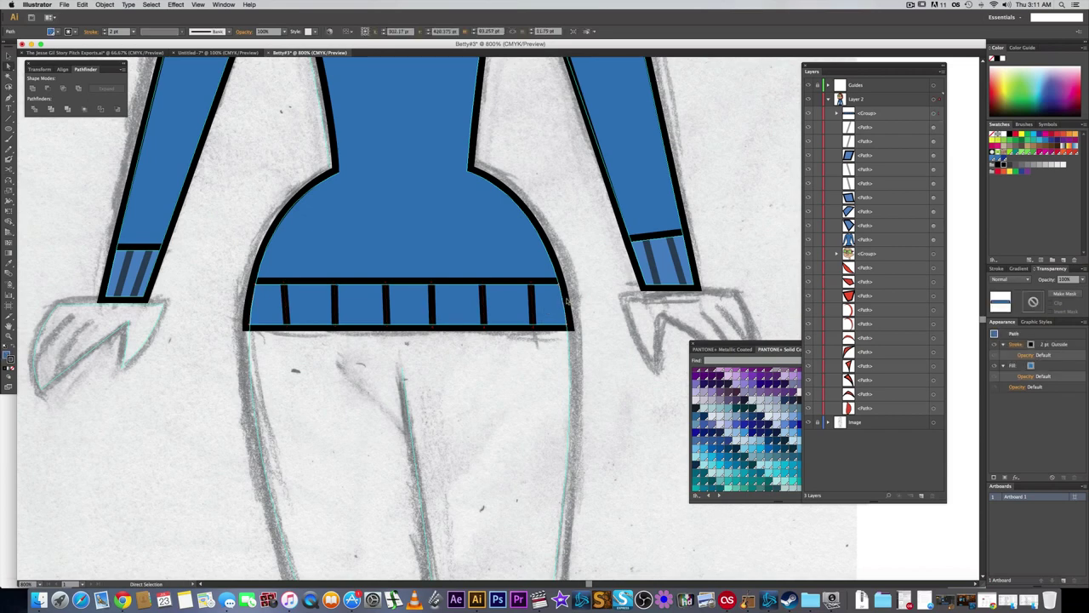
pyautogui.press('i')
pyautogui.click(642, 250)
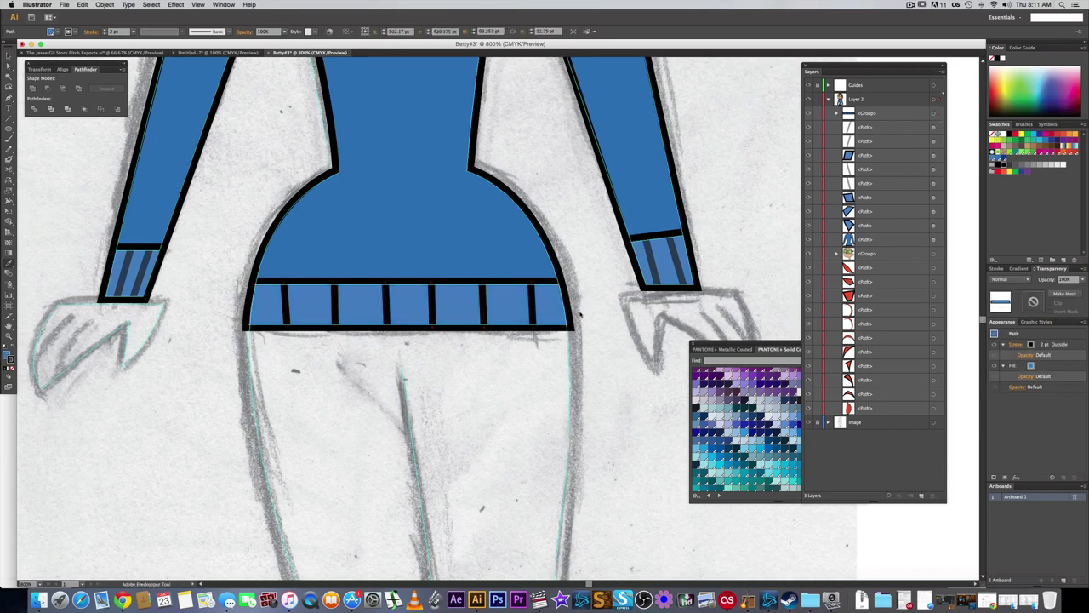
pyautogui.press('a')
pyautogui.click(584, 314)
# - Select the hem band and both sleeve cuff shapes together
pyautogui.scroll(-2, 560, 277)
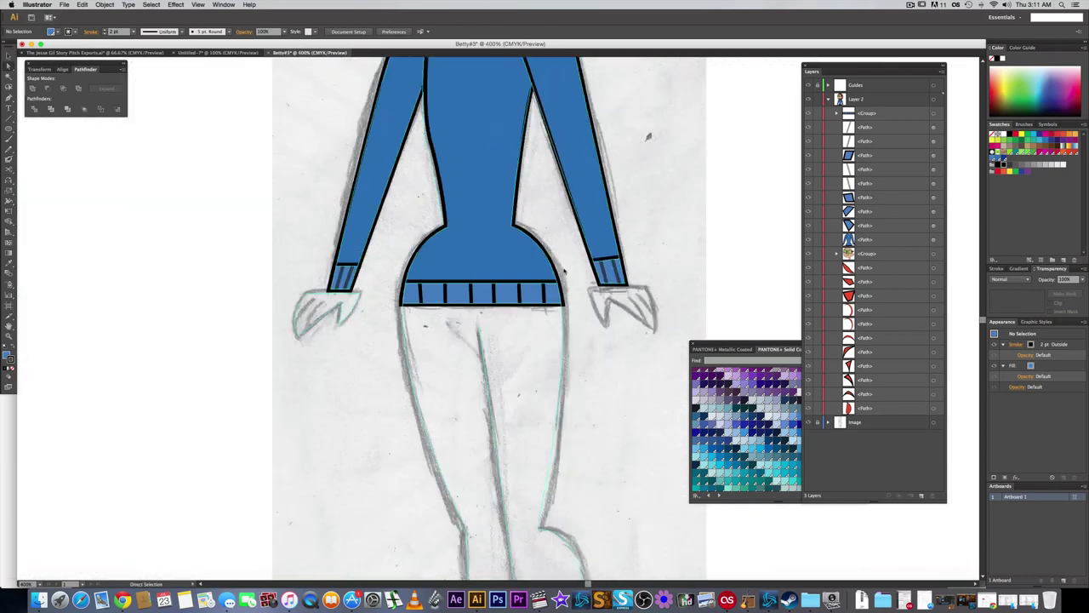
pyautogui.moveTo(562, 270); pyautogui.dragTo(498, 368)
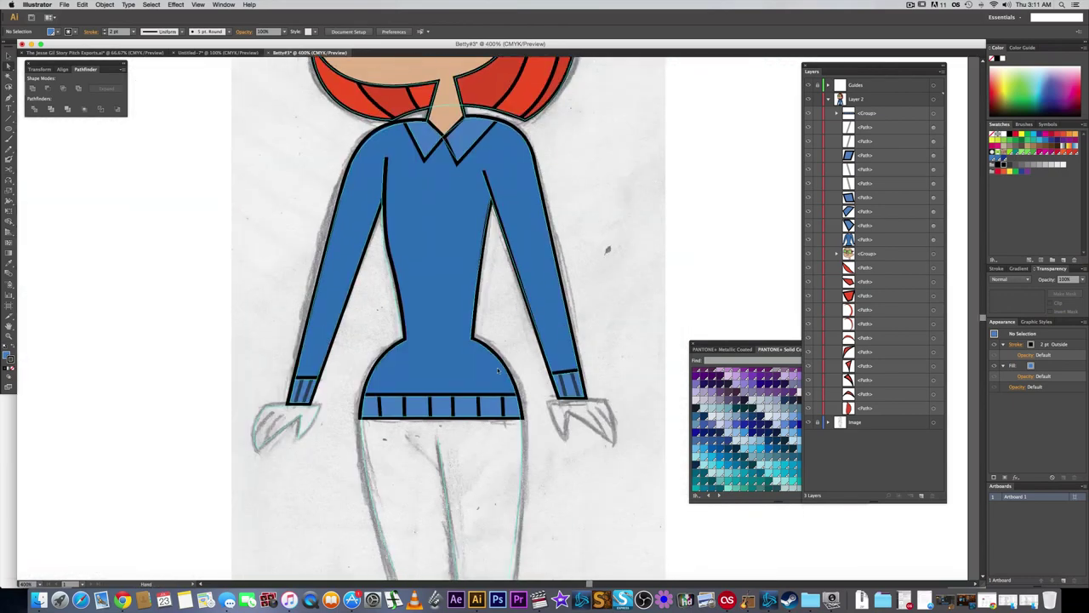
pyautogui.click(393, 409)
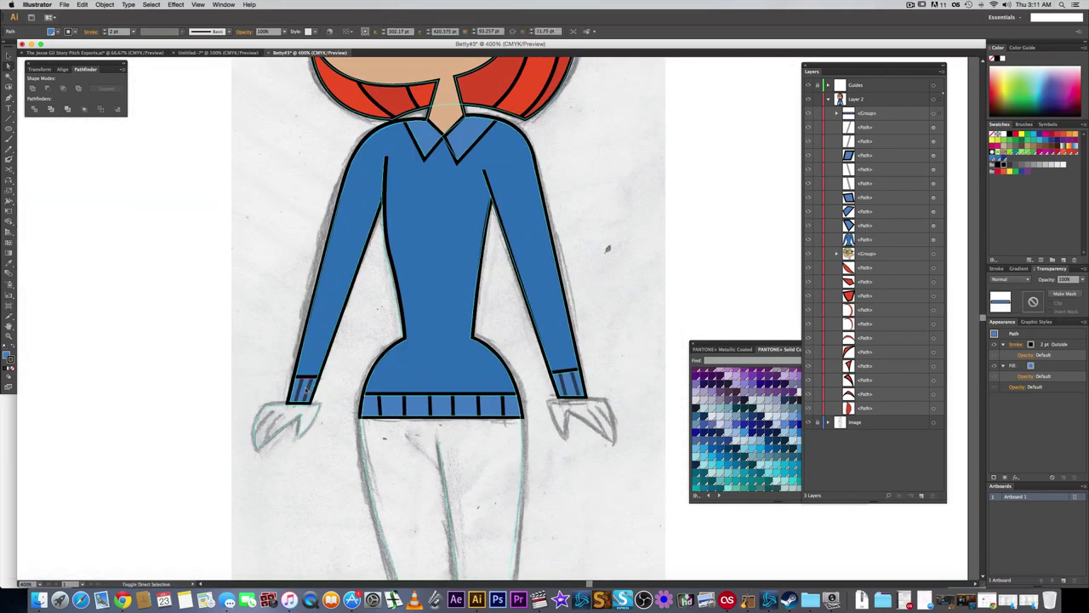
pyautogui.keyDown('shift'); pyautogui.click(570, 384); pyautogui.keyUp('shift')
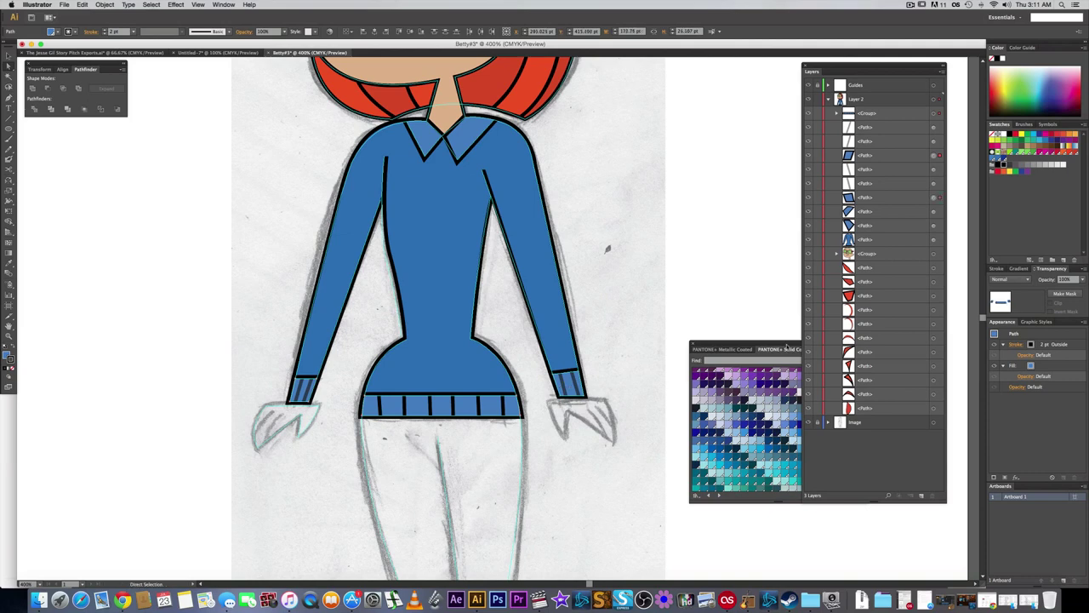
# - Fill the sweater's waistband and both cuffs with a dark brown from the PANTONE+ Solid Coated swatches, keeping their black stroke
pyautogui.click(787, 347)
pyautogui.scroll(10, 798, 413)
pyautogui.scroll(5, 832, 438)
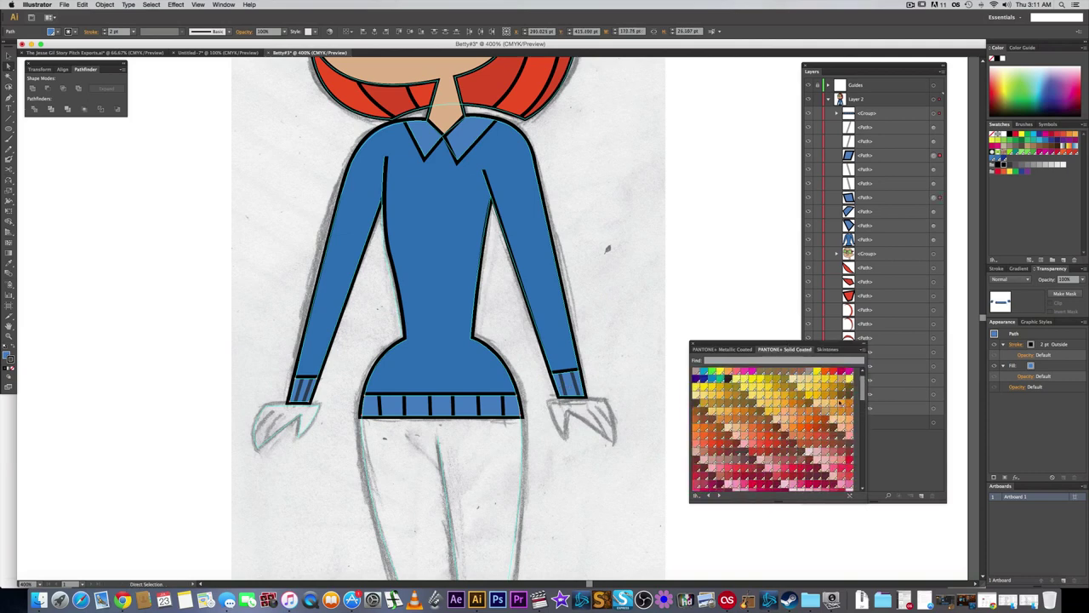
pyautogui.click(832, 438)
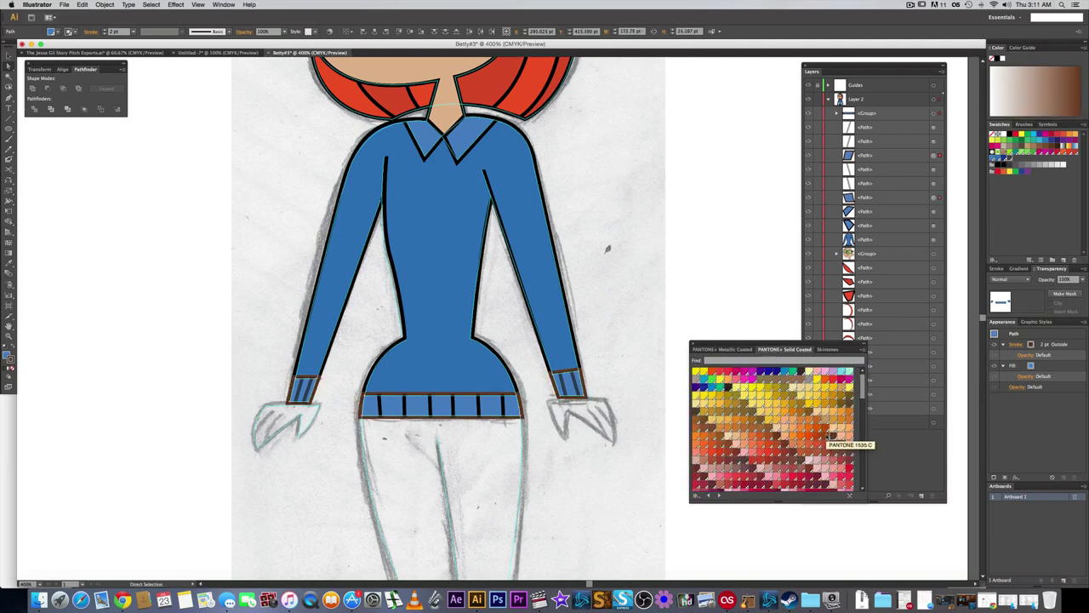
pyautogui.press('super+z')
pyautogui.click(8, 355)
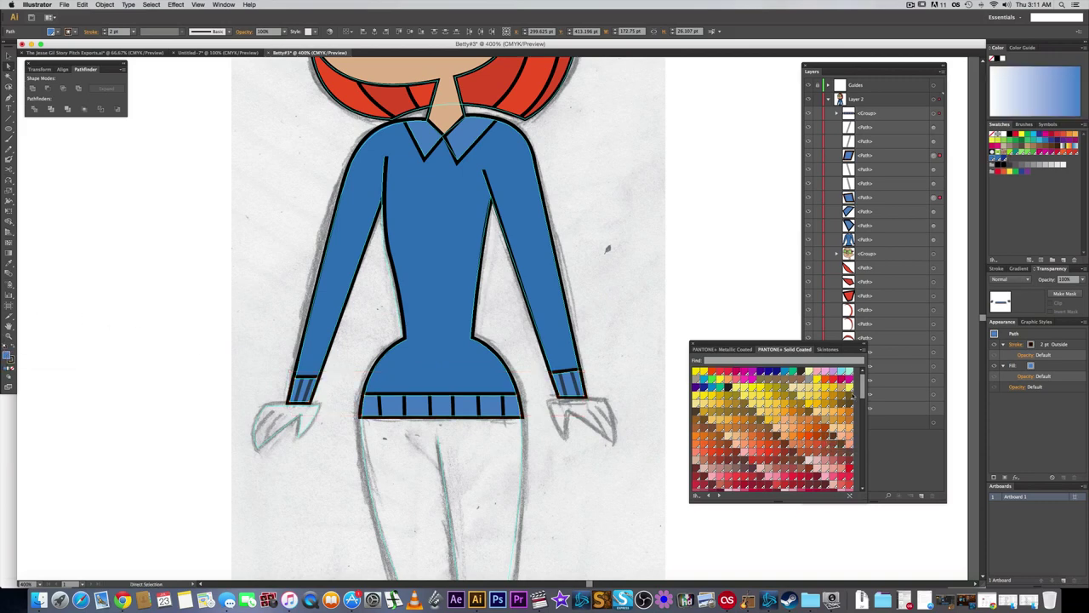
pyautogui.click(849, 401)
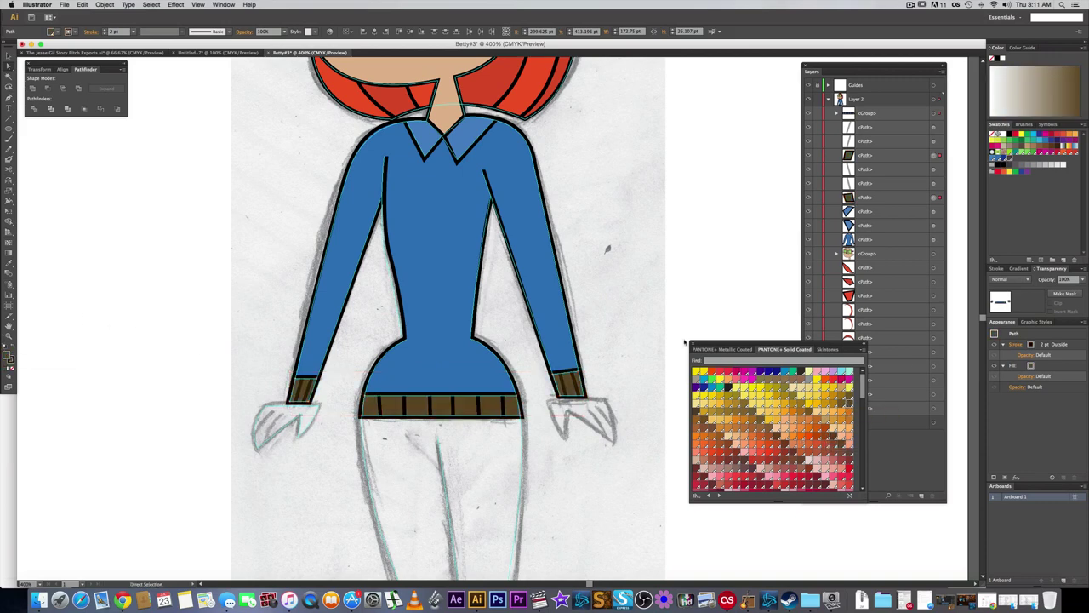
pyautogui.click(688, 275)
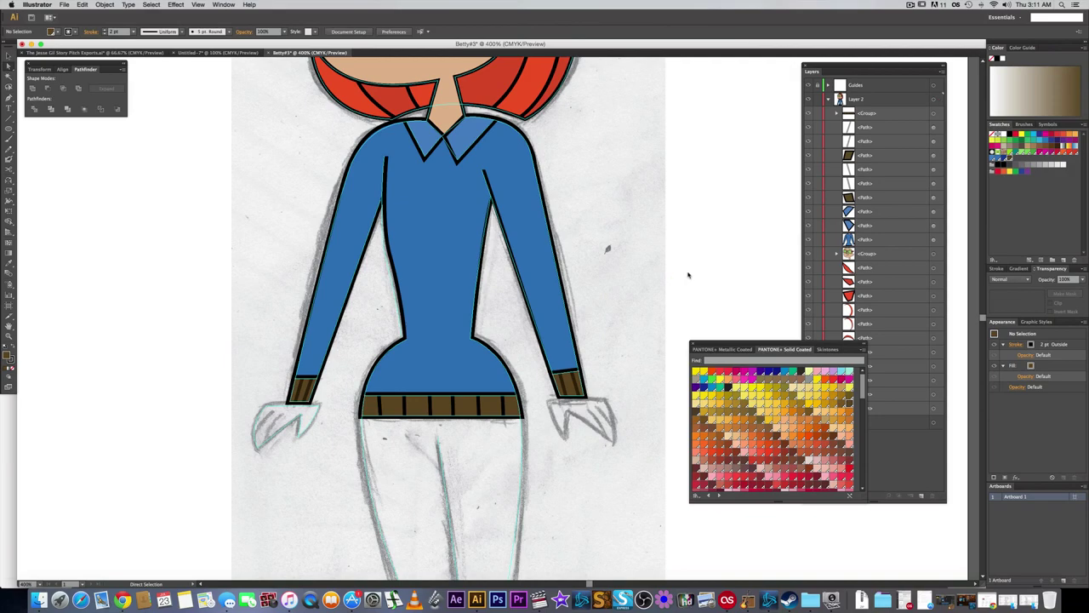
# - Examine the brown waistband and cuffs together with the character's head, hair and sweater
pyautogui.press('space')
pyautogui.moveTo(595, 231); pyautogui.dragTo(571, 293)
pyautogui.press('space')
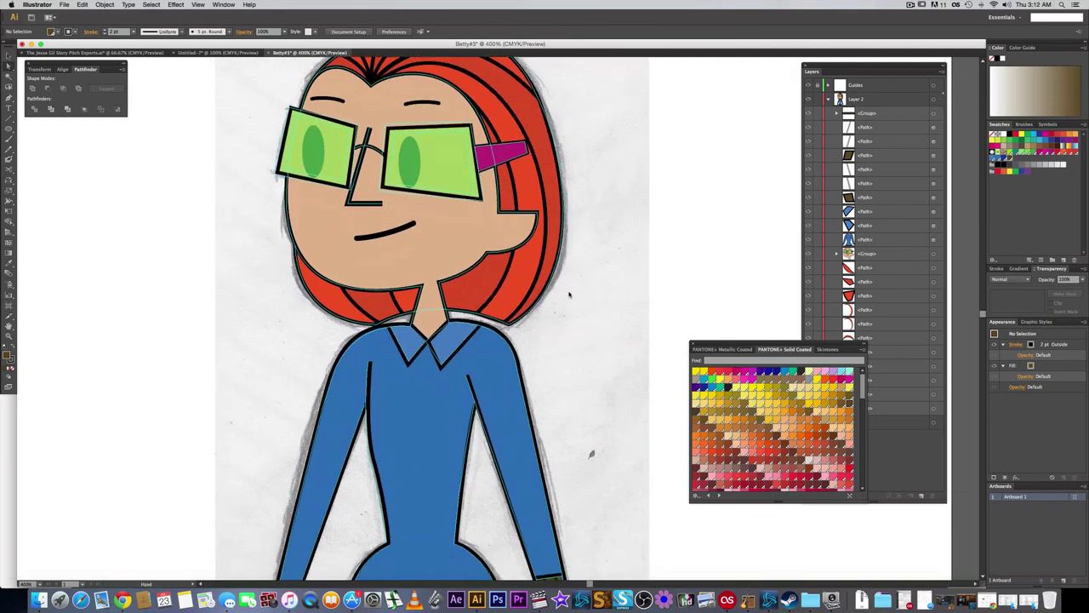
pyautogui.moveTo(553, 403); pyautogui.dragTo(535, 305)
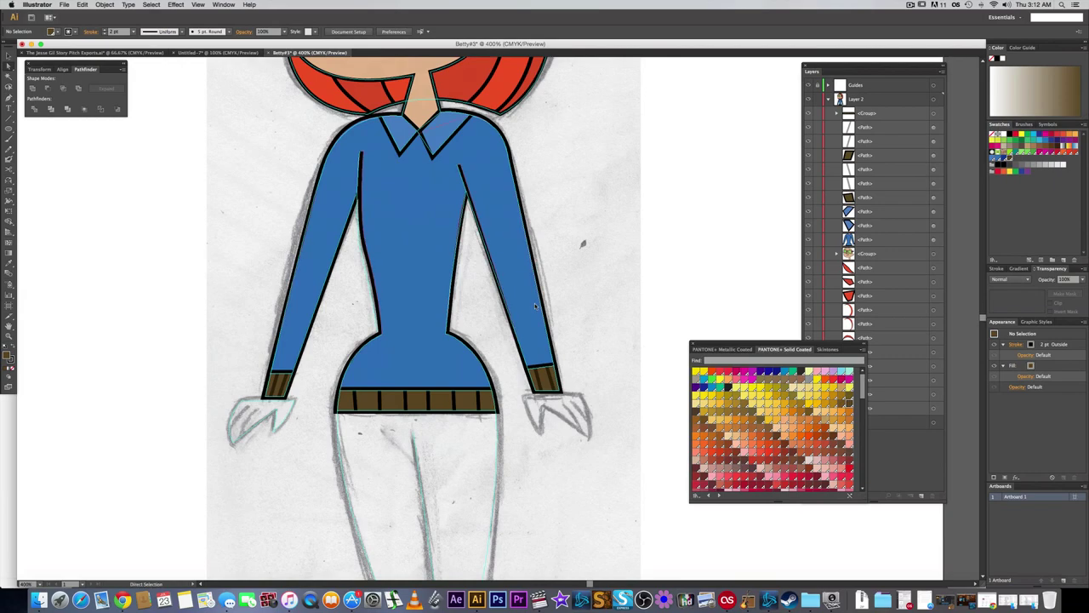
pyautogui.moveTo(534, 168); pyautogui.dragTo(555, 398)
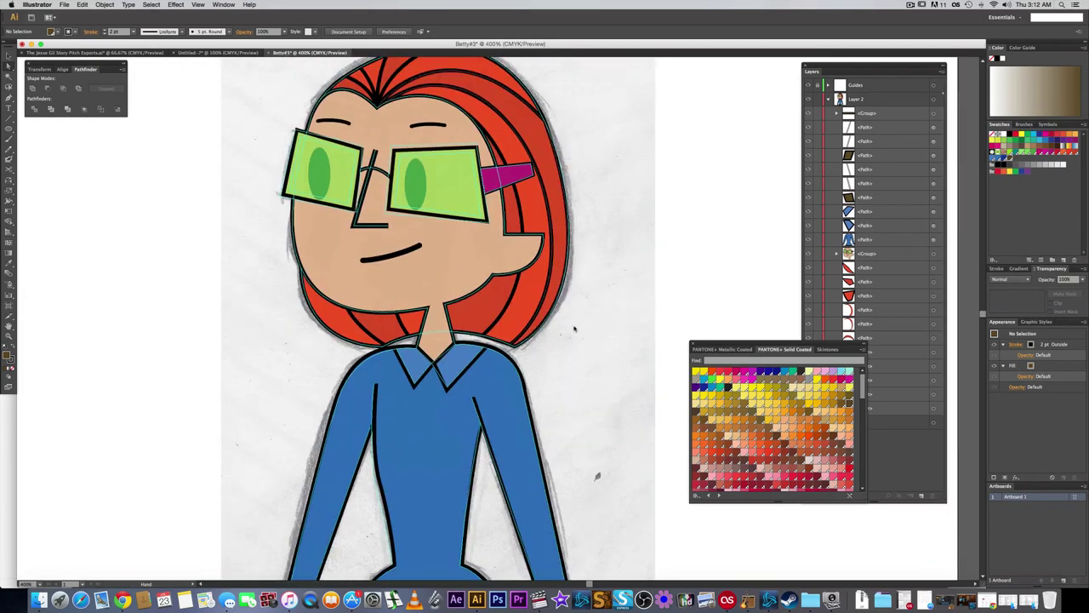
pyautogui.press('a')
pyautogui.moveTo(545, 496); pyautogui.dragTo(511, 315)
# - Start the trousers with the Pen tool, curving from the waistband's left corner down the outer thigh to a corner point at the knee
pyautogui.scroll(-10, 511, 315)
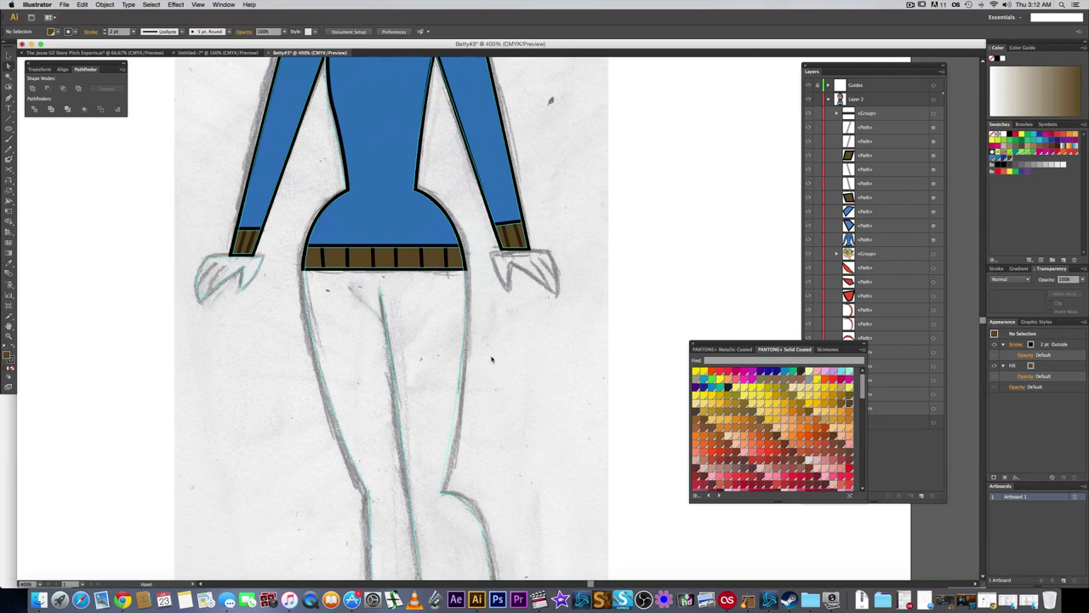
pyautogui.moveTo(494, 360); pyautogui.dragTo(439, 273)
pyautogui.scroll(-1, 445, 322)
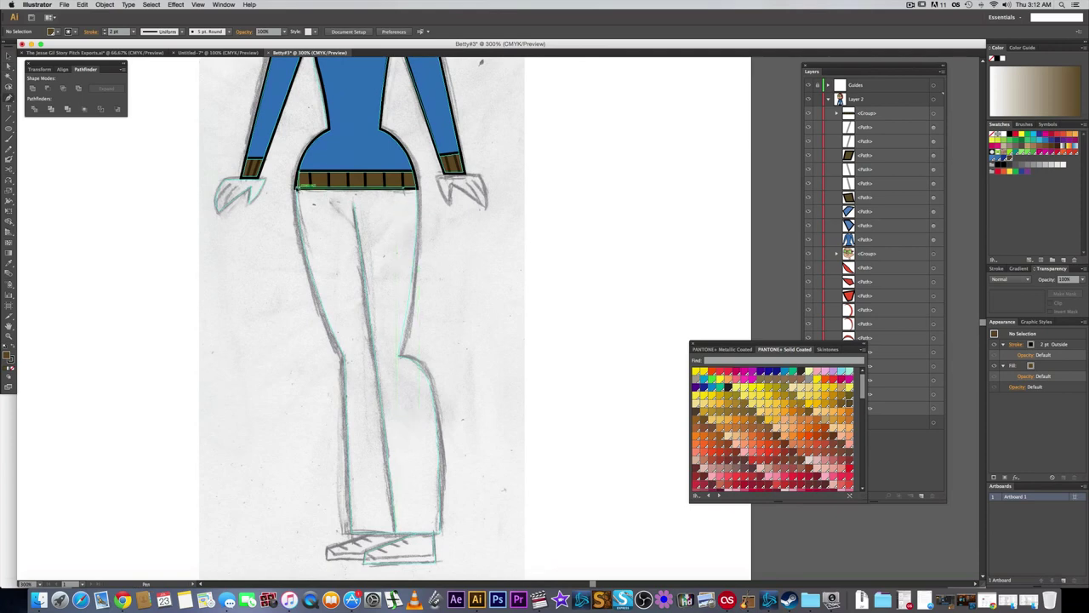
pyautogui.click(297, 245)
pyautogui.click(346, 356)
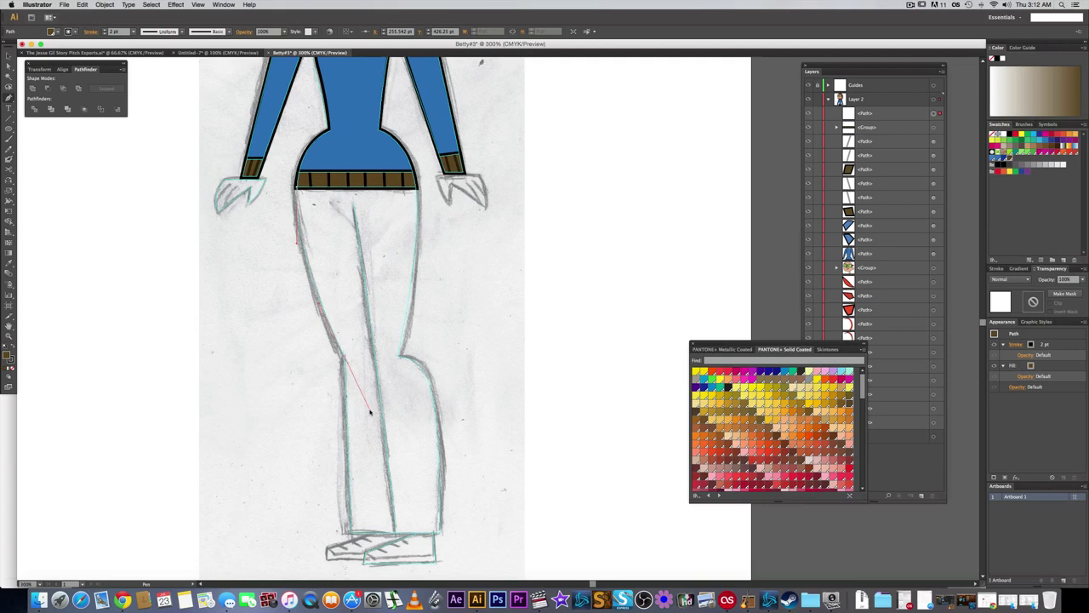
pyautogui.moveTo(370, 411); pyautogui.dragTo(370, 409)
pyautogui.click(346, 359)
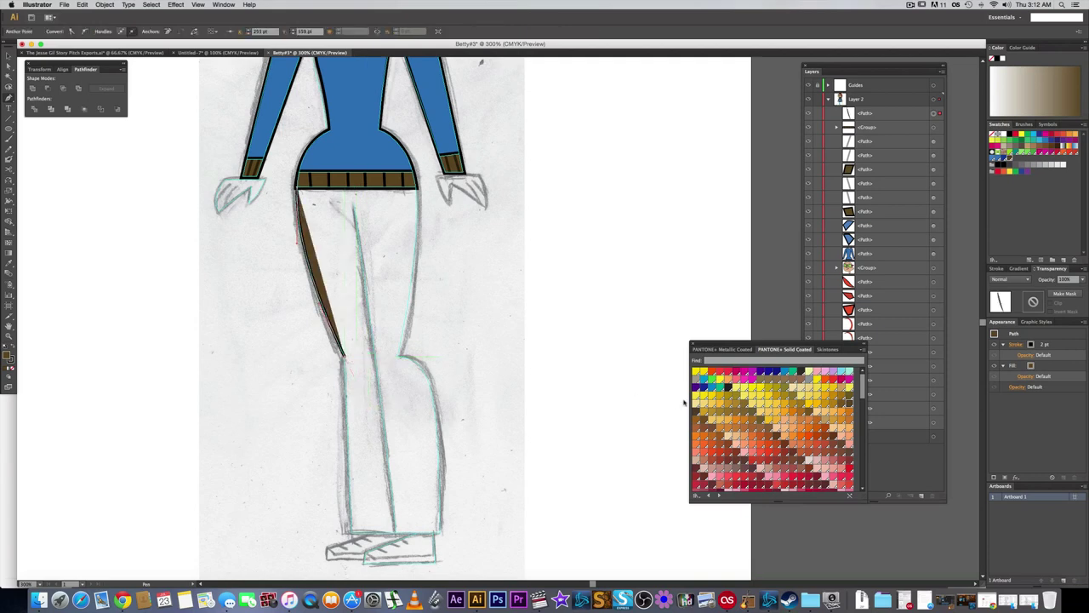
# - Give the trouser path a dark grey-green PANTONE+ Solid Coated fill and trace the first leg down, across its hem and up to the crotch
pyautogui.scroll(-10, 770, 422)
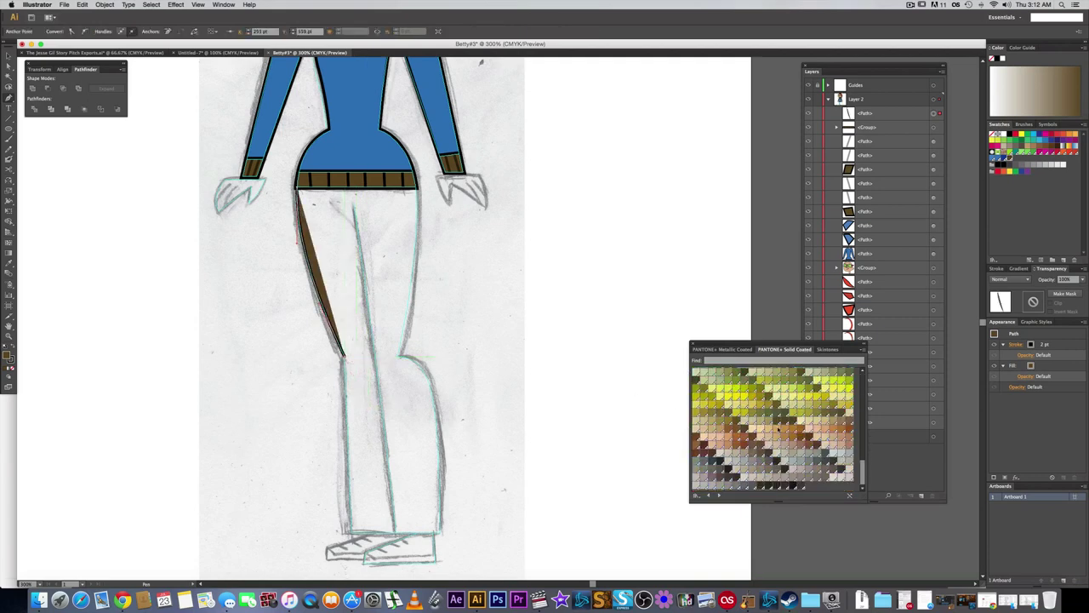
pyautogui.click(827, 460)
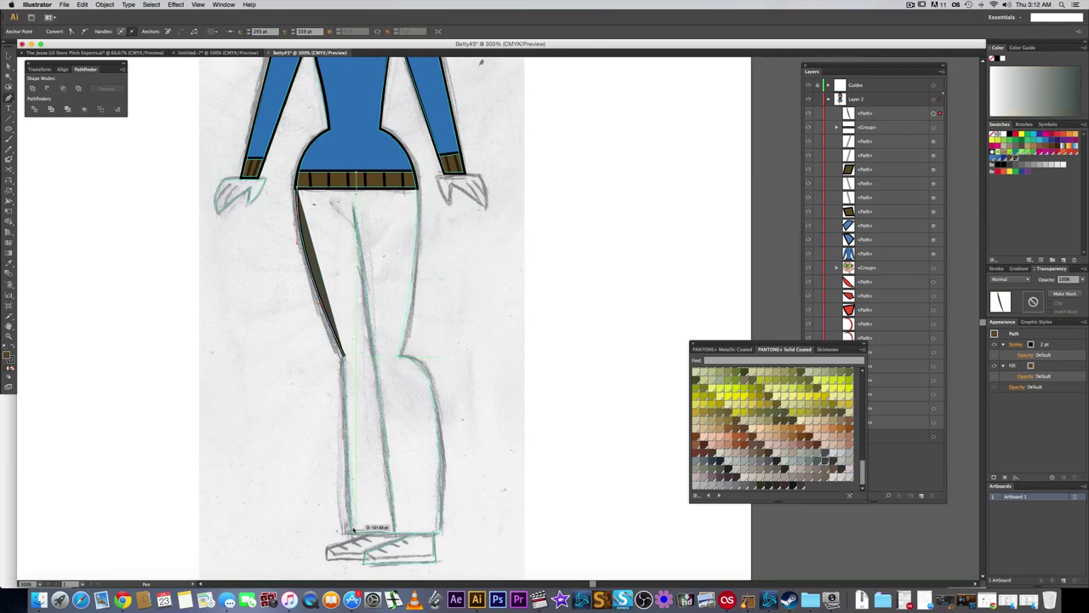
pyautogui.click(350, 533)
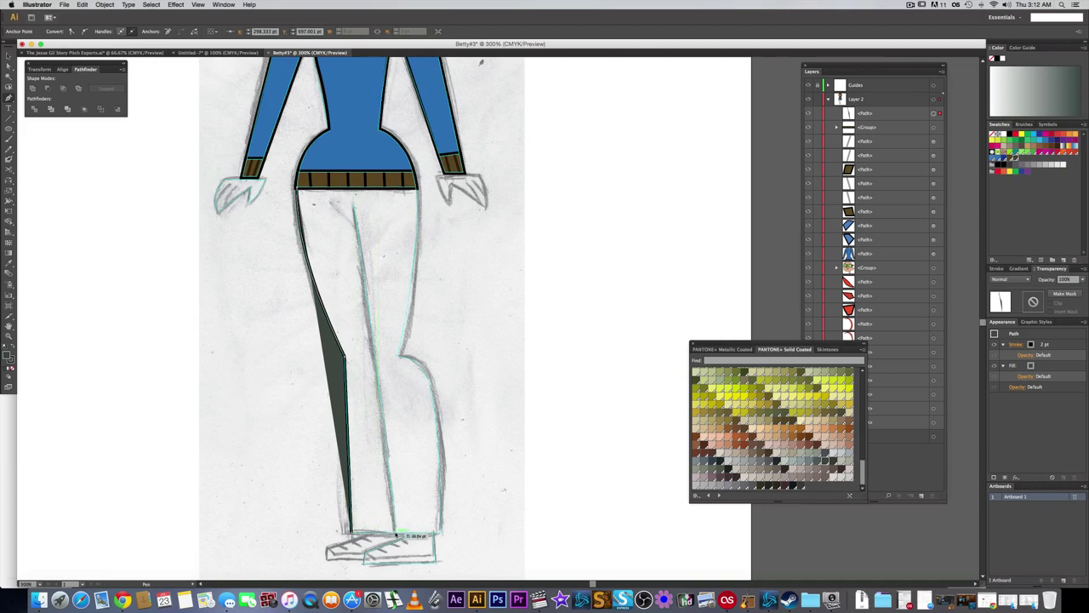
pyautogui.click(396, 534)
pyautogui.scroll(2, 394, 480)
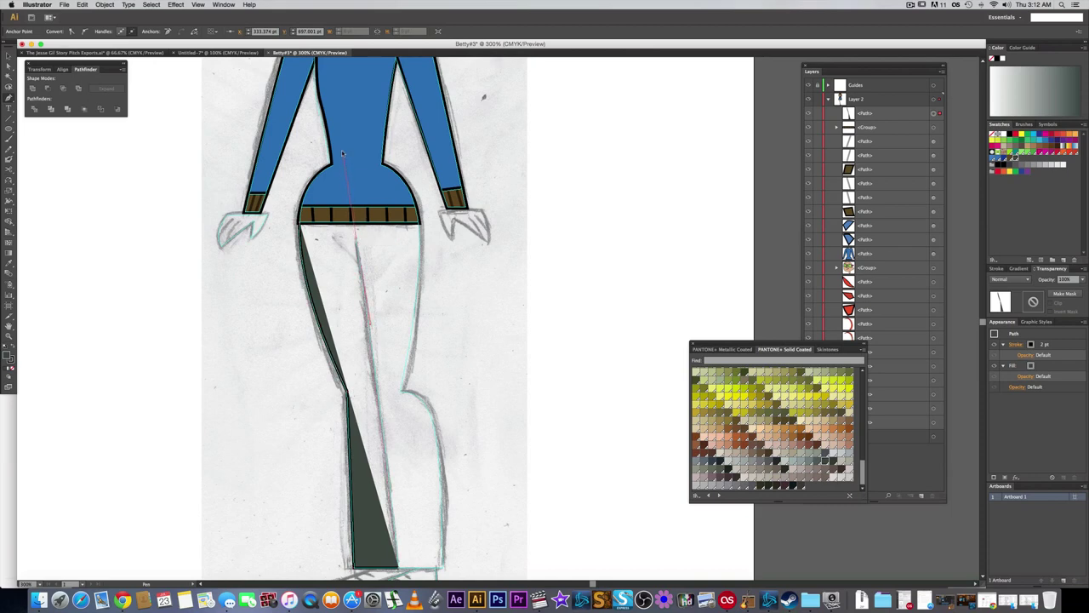
pyautogui.click(357, 240)
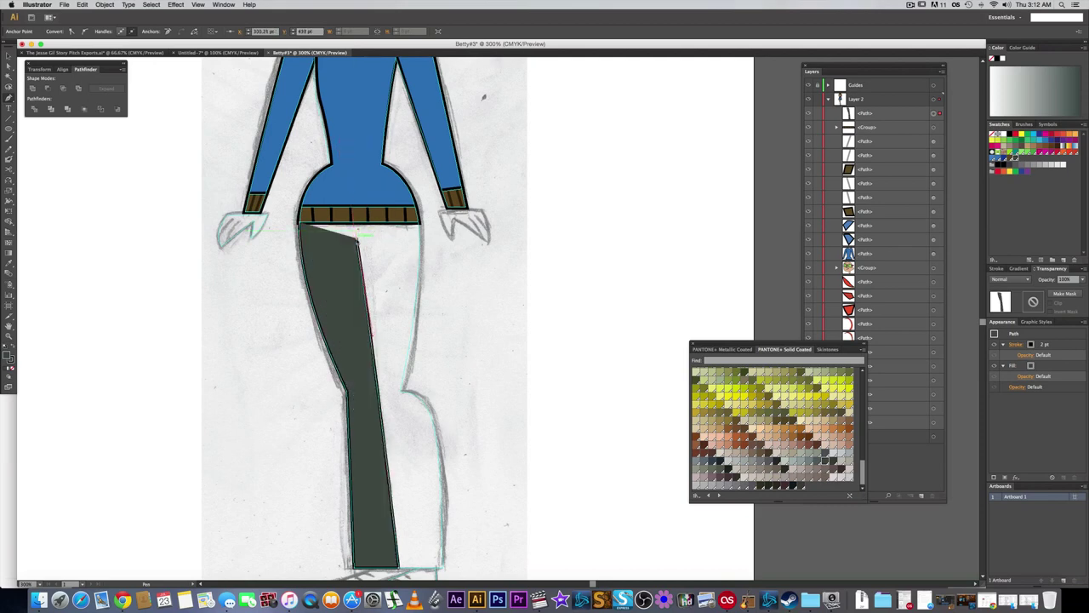
# - Trace the trouser path back down the inner seam to the hem and across to the second leg's outer corner
pyautogui.scroll(-3, 445, 451)
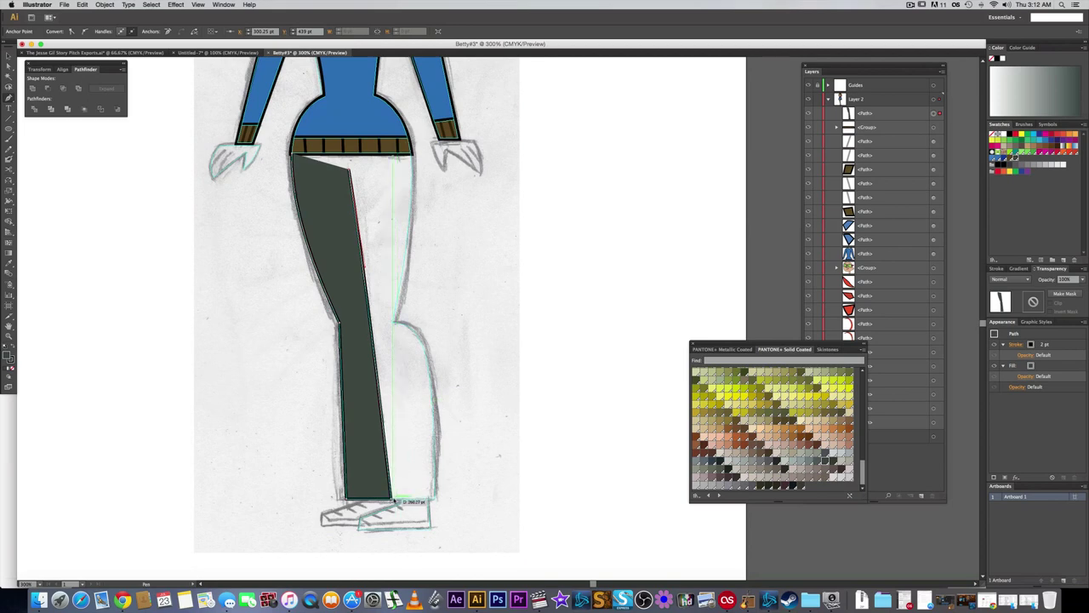
pyautogui.scroll(-2, 411, 581)
pyautogui.scroll(-2, 410, 579)
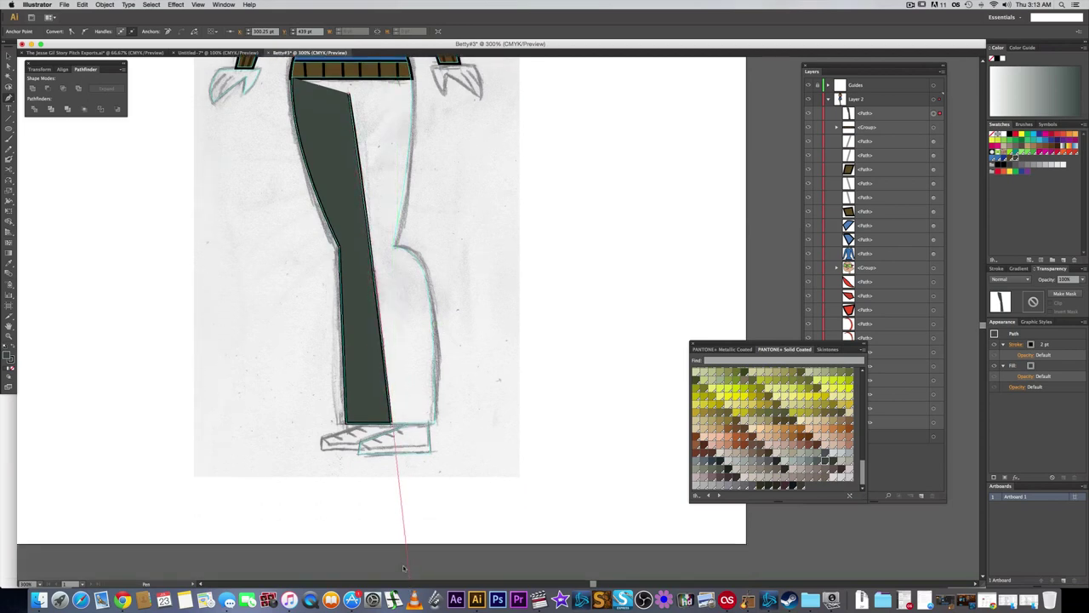
pyautogui.click(393, 422)
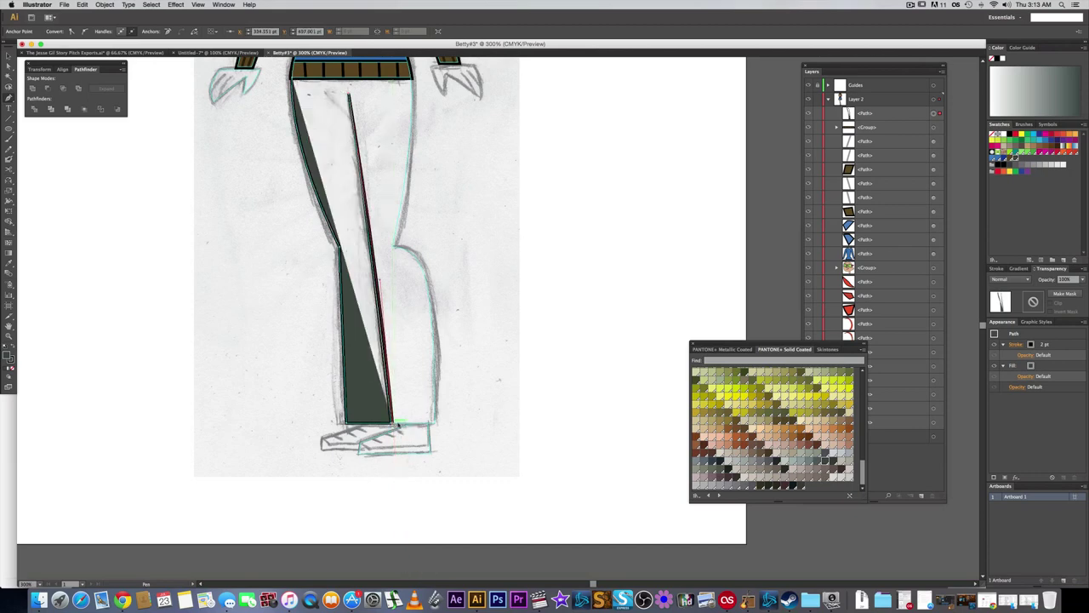
pyautogui.click(436, 423)
# - Curve the trouser path from the hem's outer corner up around the lower leg to a corner point at the knee notch
pyautogui.scroll(4, 445, 418)
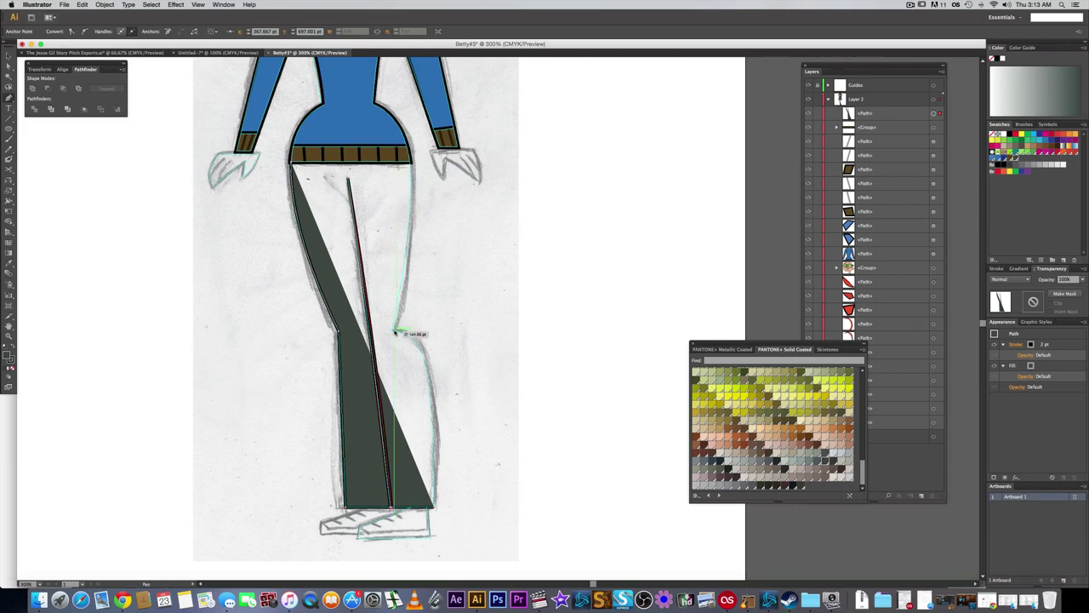
pyautogui.moveTo(393, 334); pyautogui.dragTo(332, 331)
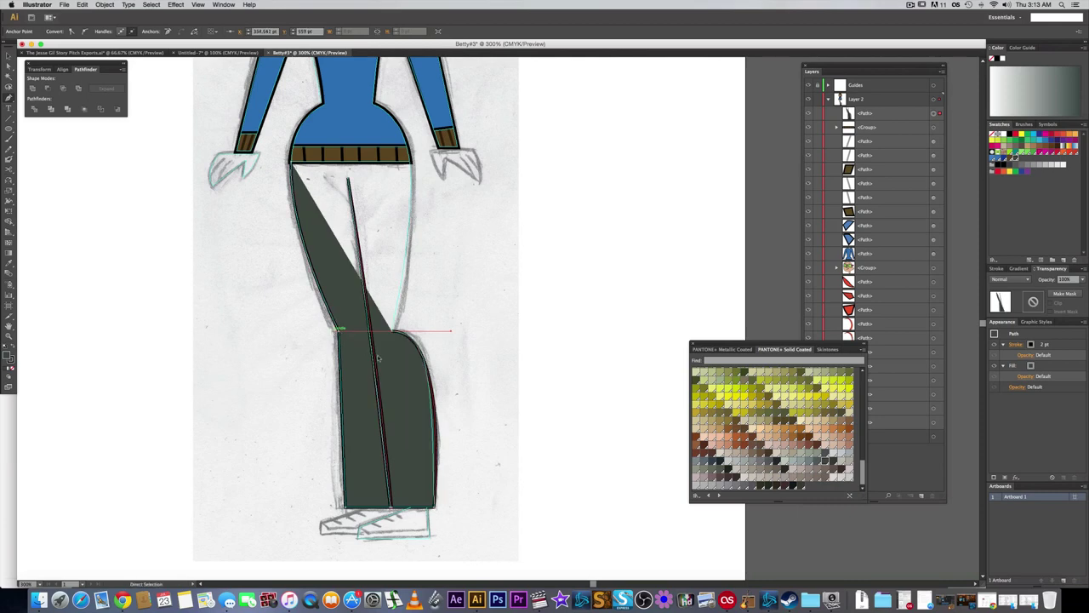
pyautogui.press('super+z')
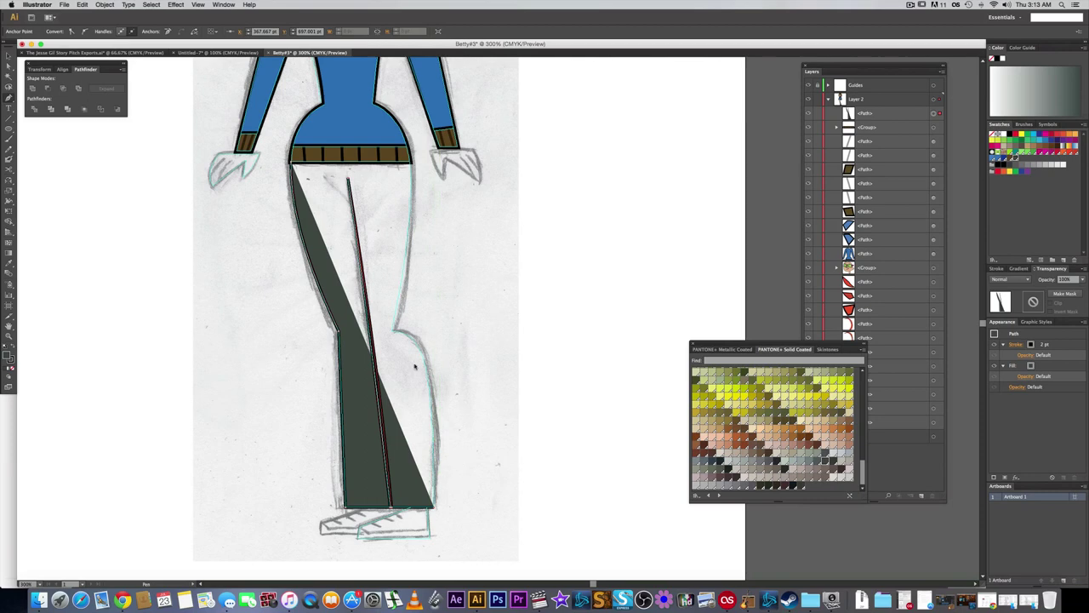
pyautogui.moveTo(392, 332); pyautogui.dragTo(330, 335)
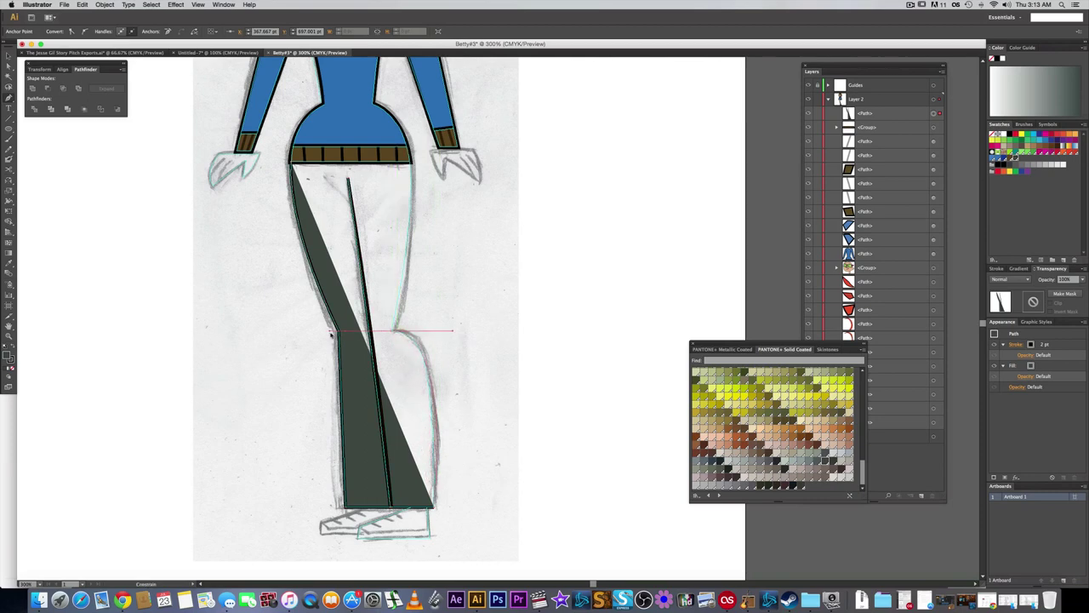
pyautogui.click(392, 332)
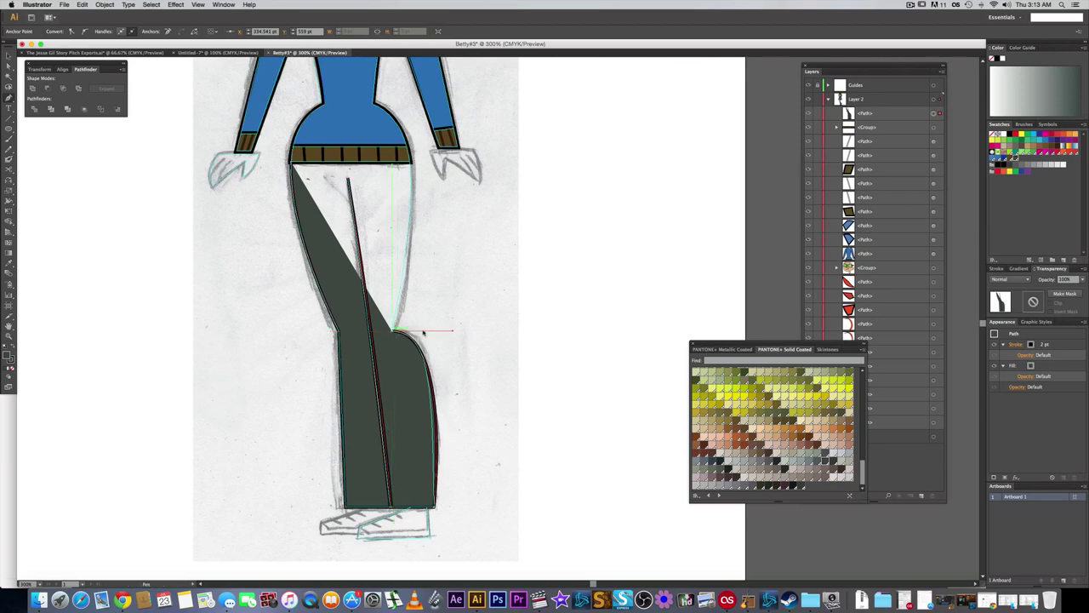
# - Curve the trouser path up the second thigh to the waistband and close it along the waistband's lower edge
pyautogui.moveTo(460, 307); pyautogui.dragTo(456, 365)
pyautogui.moveTo(439, 311); pyautogui.dragTo(438, 351)
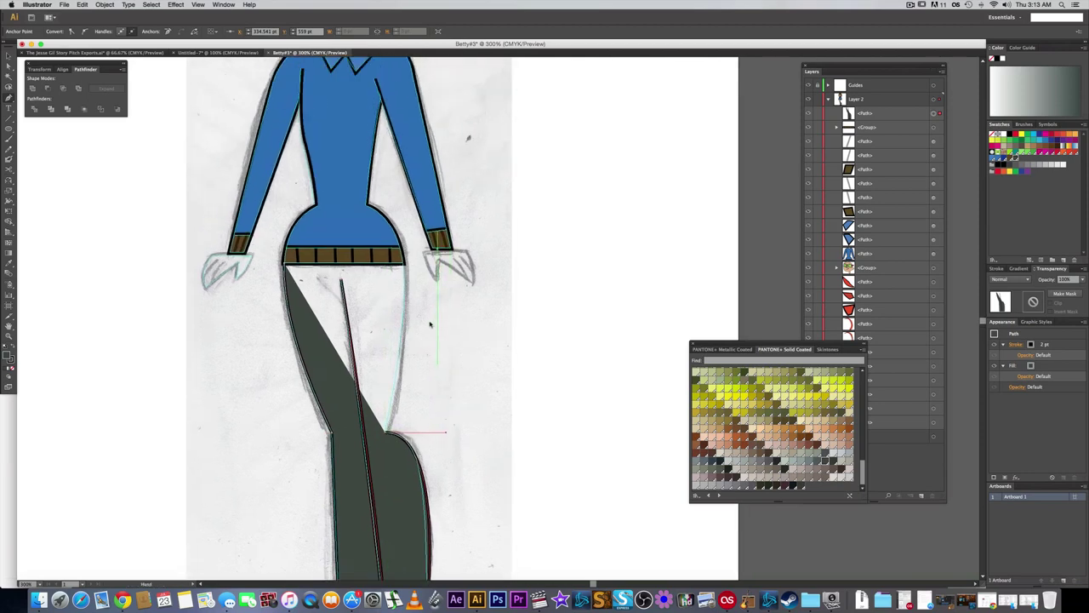
pyautogui.moveTo(405, 265); pyautogui.dragTo(398, 185)
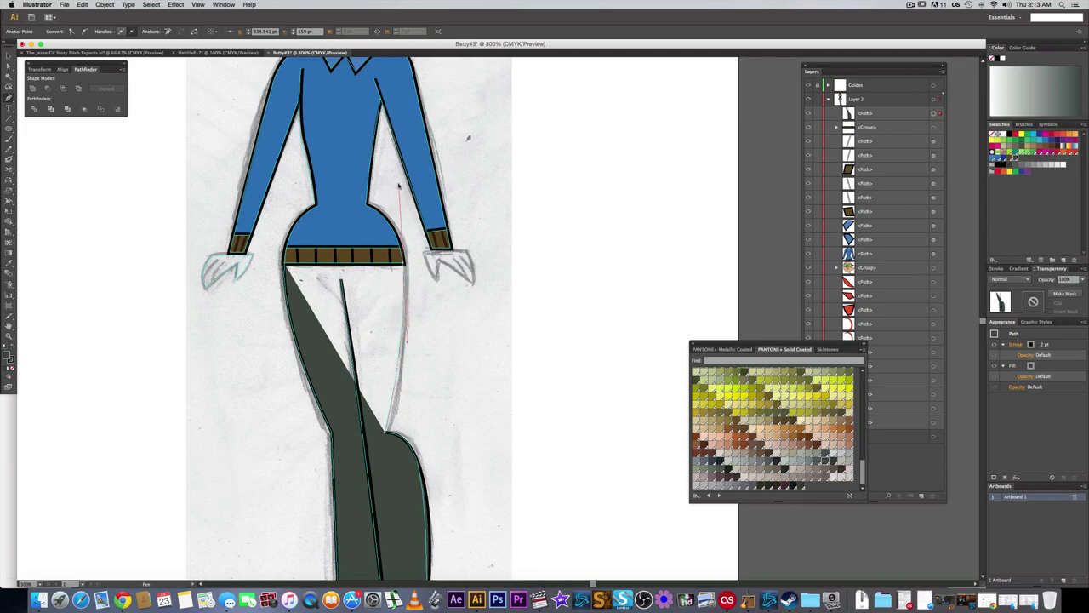
pyautogui.click(404, 264)
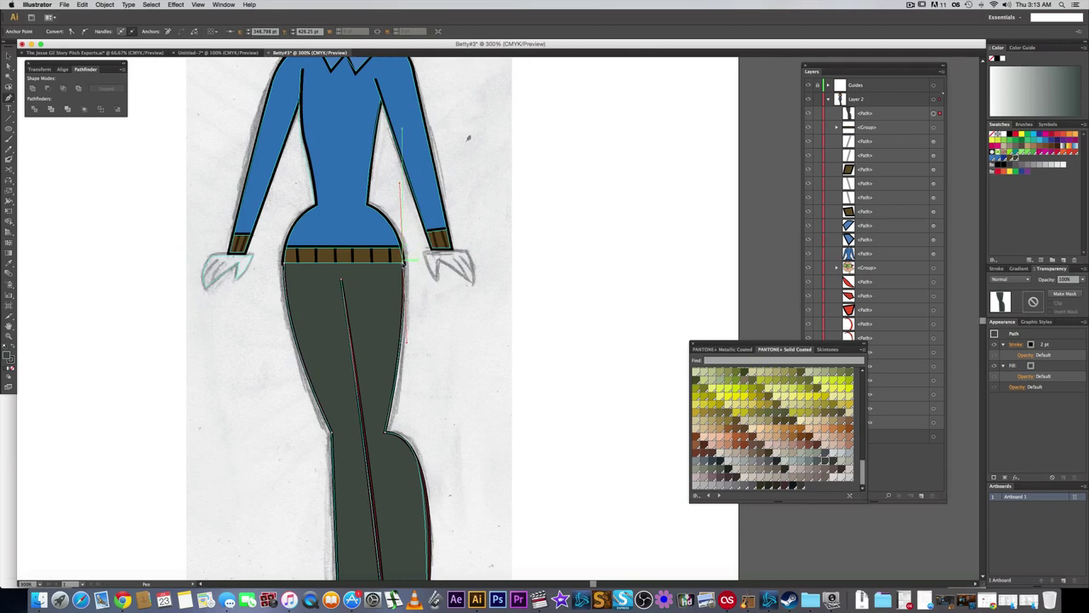
pyautogui.click(284, 265)
# - Align the trousers' 2 pt stroke to the outside of the path and deselect the shape
pyautogui.click(996, 269)
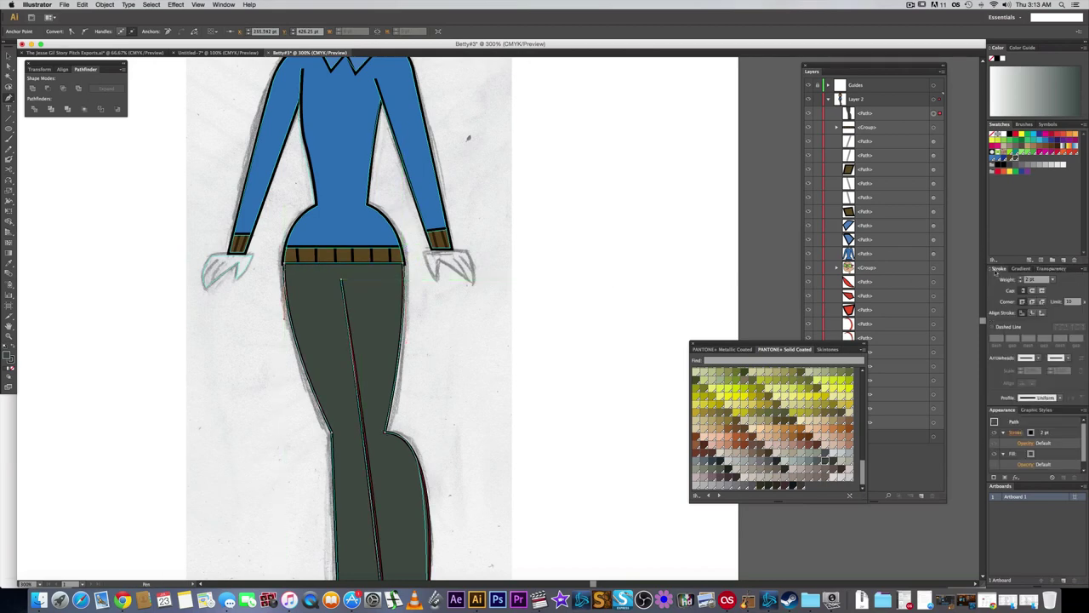
pyautogui.click(1042, 313)
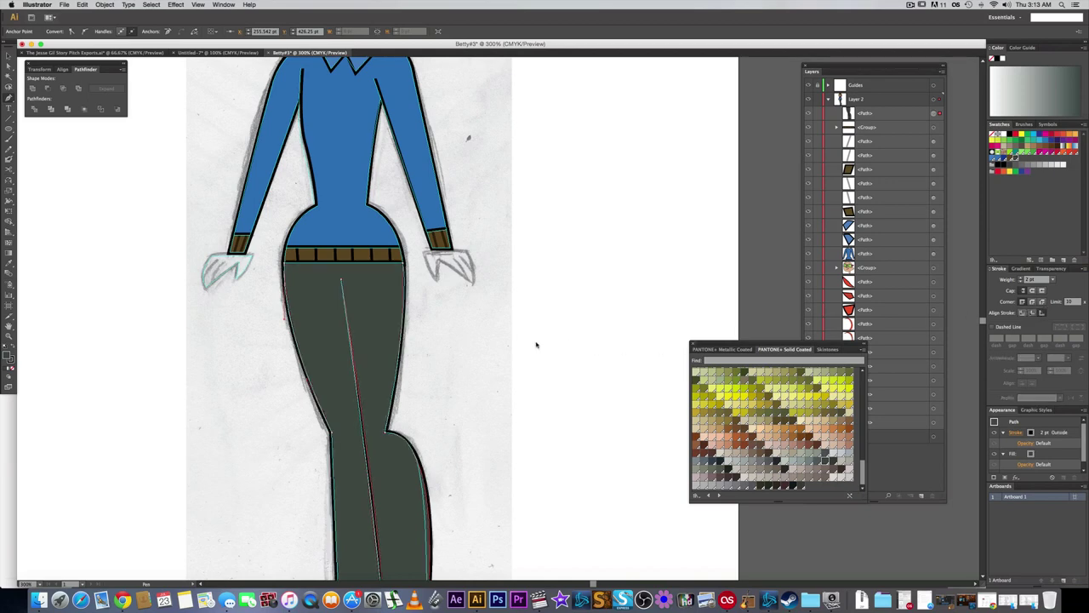
pyautogui.keyDown('super'); pyautogui.click(421, 326); pyautogui.keyUp('super')
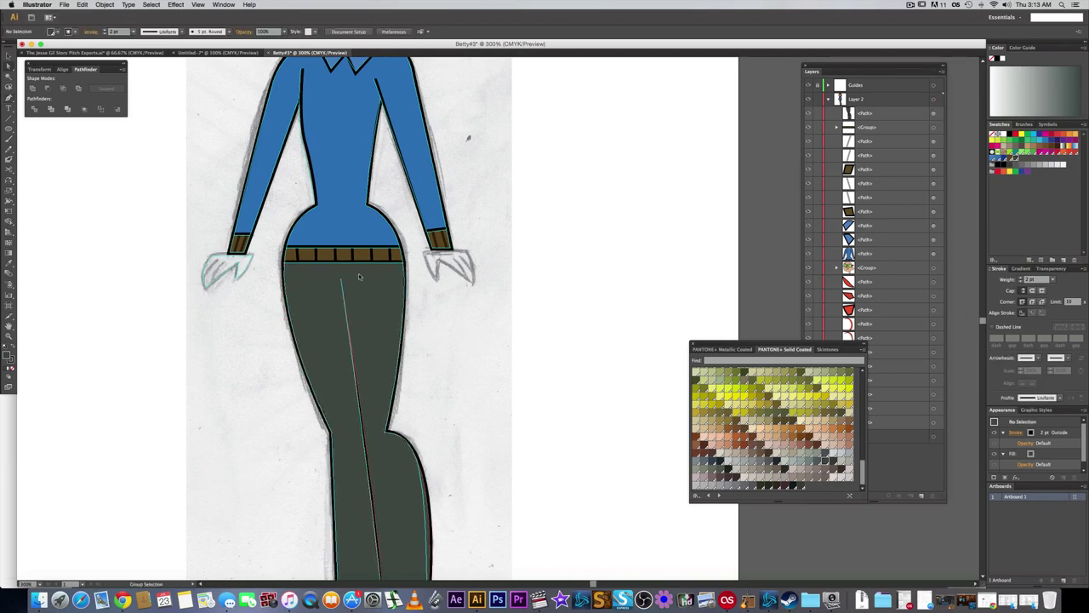
# - Add an anchor point on the trousers' inner seam and move it up beside the seam's top end to open the seam line
pyautogui.scroll(3, 347, 305)
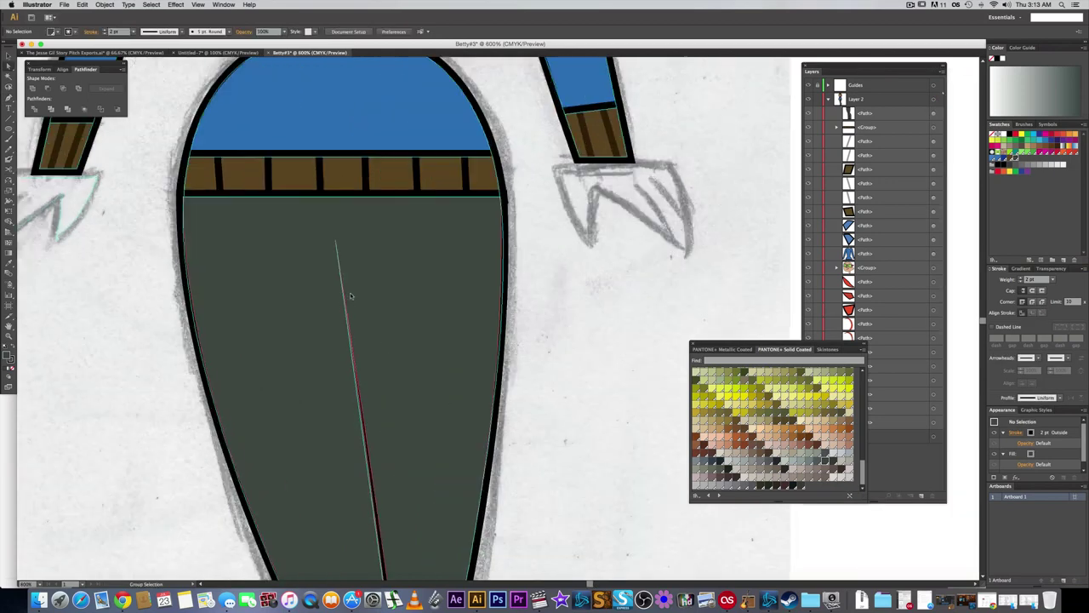
pyautogui.click(362, 402)
pyautogui.press('p')
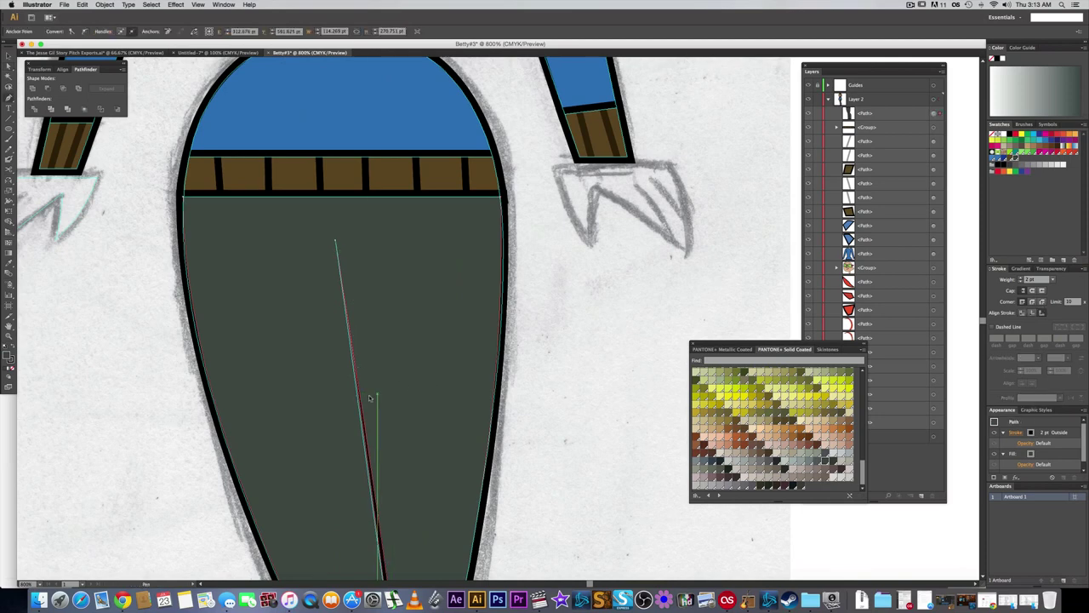
pyautogui.click(361, 401)
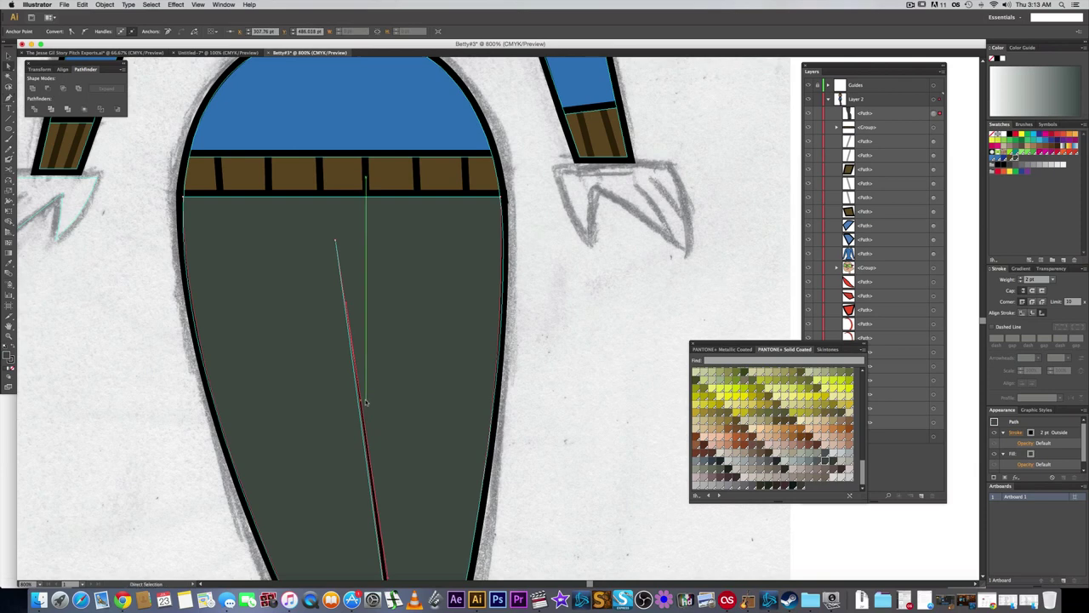
pyautogui.moveTo(362, 402); pyautogui.dragTo(341, 243)
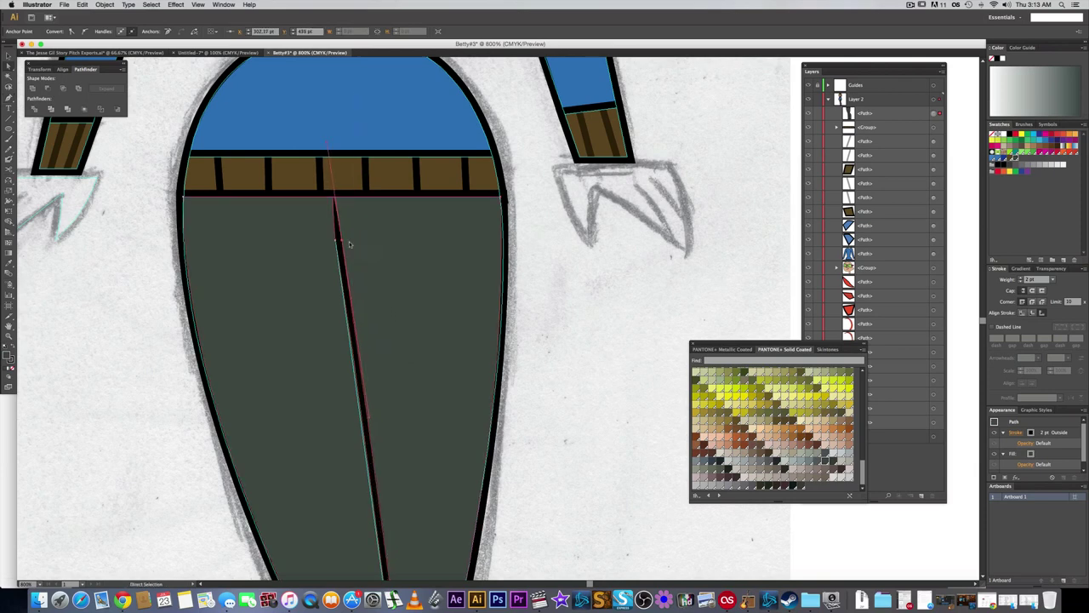
# - Retract the upward handle of the trousers' top seam anchor onto the anchor and deselect the shape
pyautogui.moveTo(328, 143); pyautogui.dragTo(338, 241)
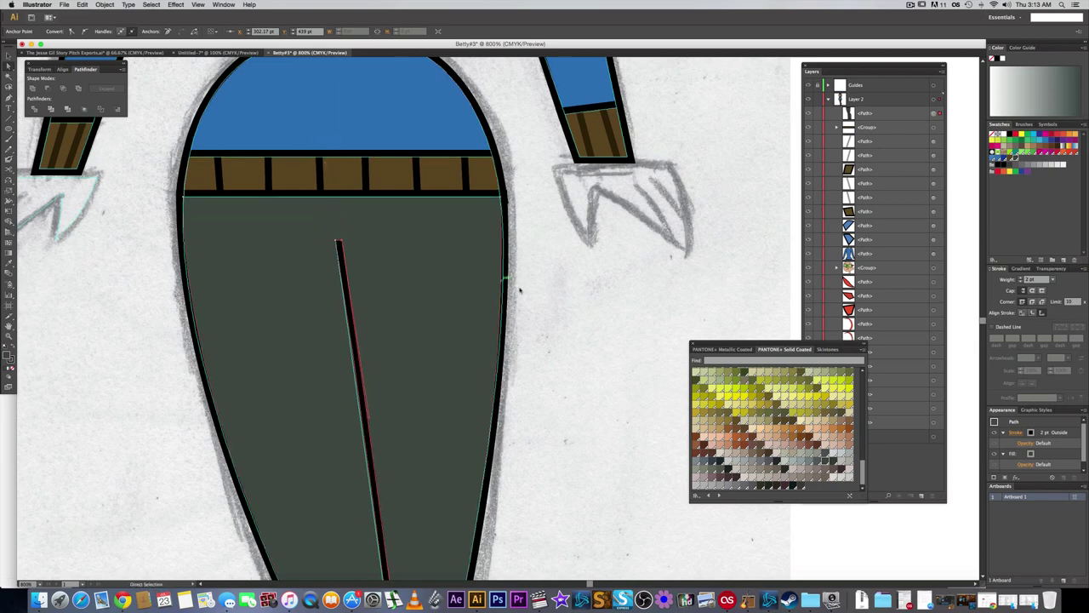
pyautogui.click(542, 290)
# - Move the inner seam's anchor at the trouser hem slightly outward and adjust its handle to thicken the seam line
pyautogui.scroll(-1, 545, 290)
pyautogui.moveTo(462, 327); pyautogui.dragTo(413, 213)
pyautogui.moveTo(457, 306); pyautogui.dragTo(425, 160)
pyautogui.scroll(-4, 470, 335)
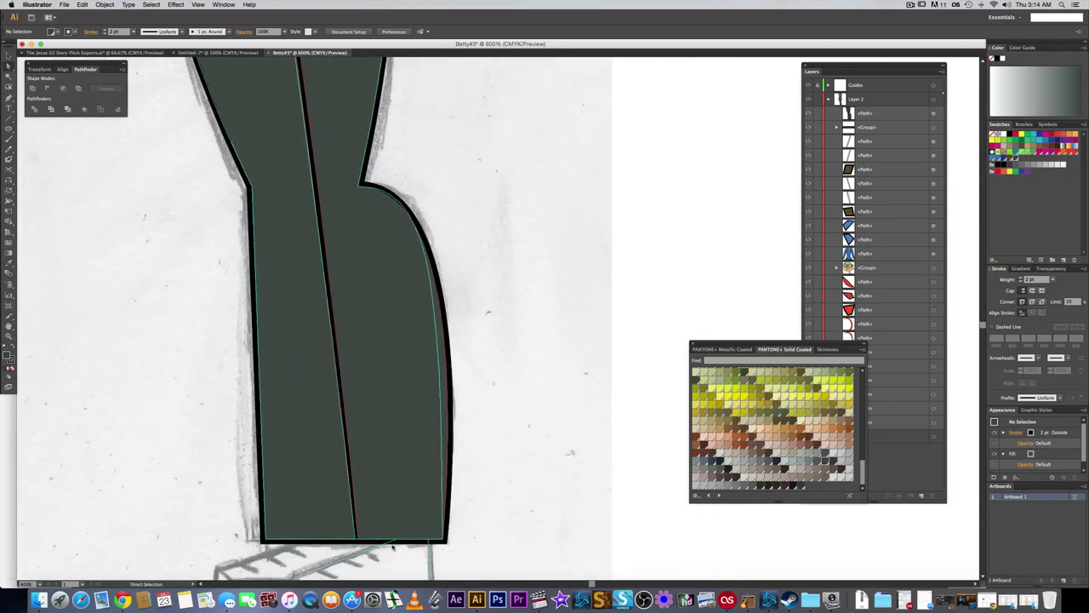
pyautogui.click(361, 542)
pyautogui.click(360, 541)
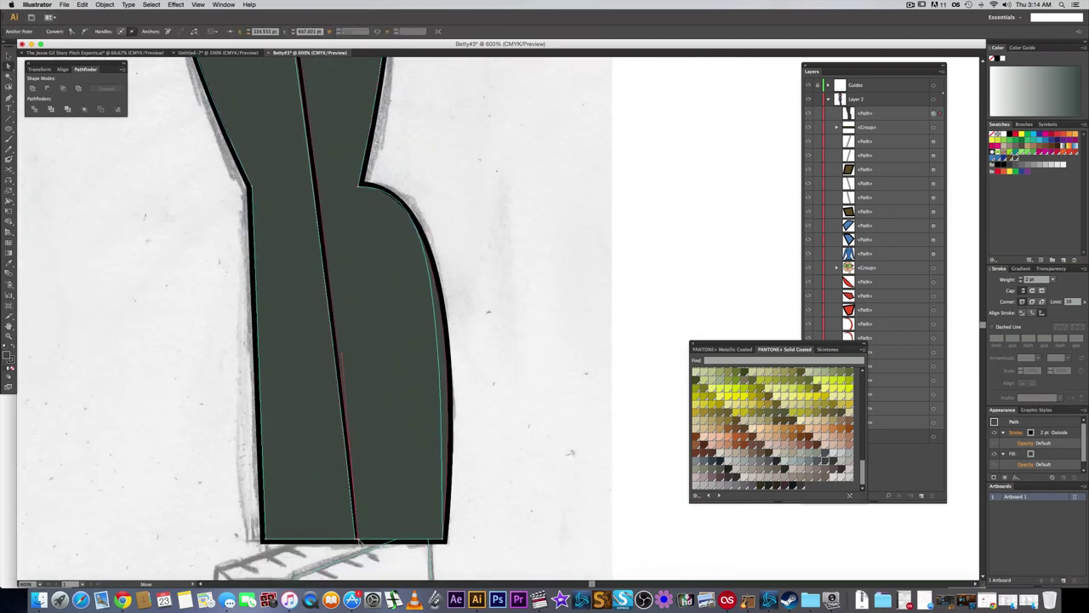
pyautogui.moveTo(361, 541); pyautogui.dragTo(365, 541)
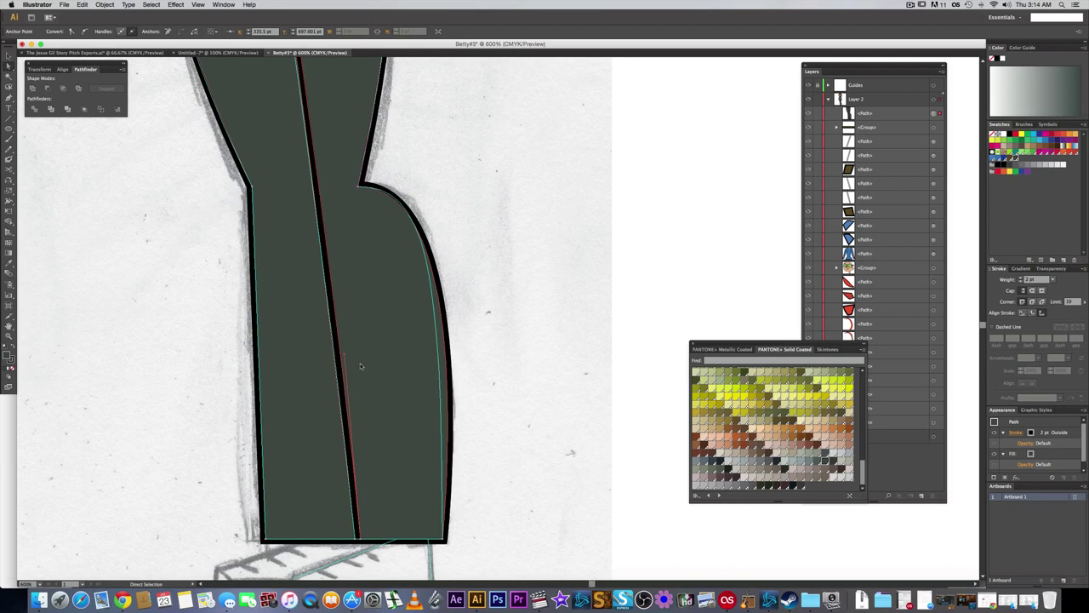
pyautogui.moveTo(344, 355); pyautogui.dragTo(341, 344)
pyautogui.click(497, 335)
pyautogui.click(496, 337)
pyautogui.scroll(10, 510, 289)
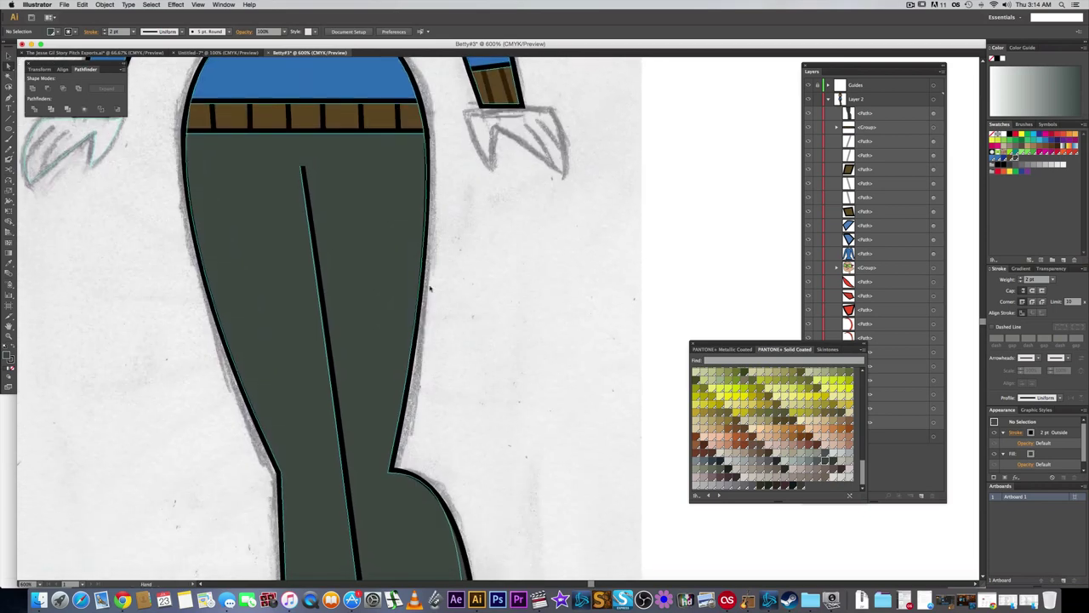
# - Convert the trousers' outer hem corner to a smooth point and retract its hem-side handle so the hem stays straight
pyautogui.scroll(-8, 501, 440)
pyautogui.hscroll(3, 501, 440)
pyautogui.click(349, 511)
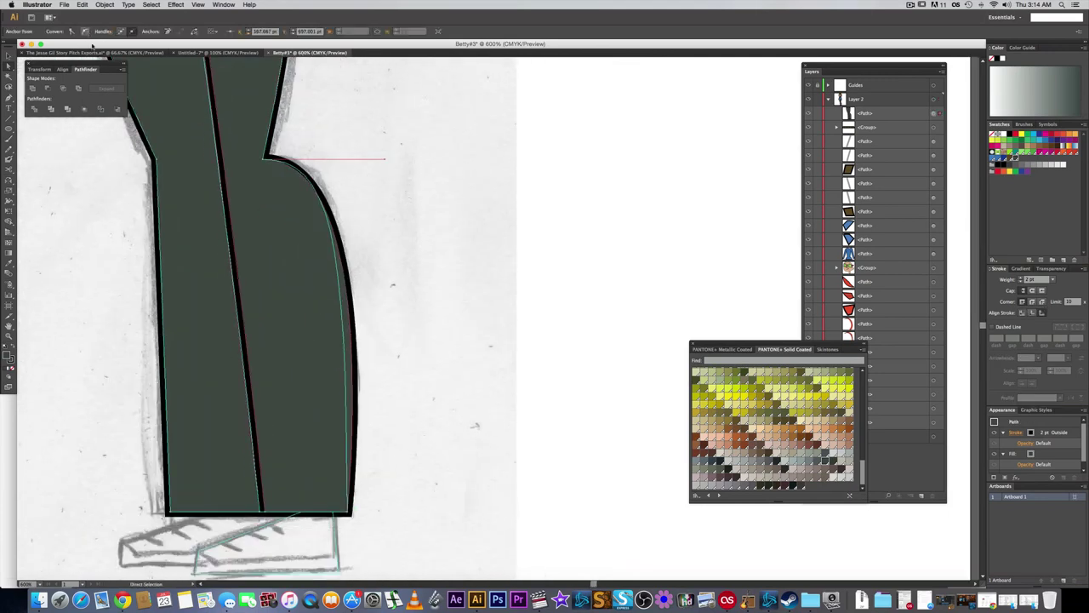
pyautogui.click(84, 30)
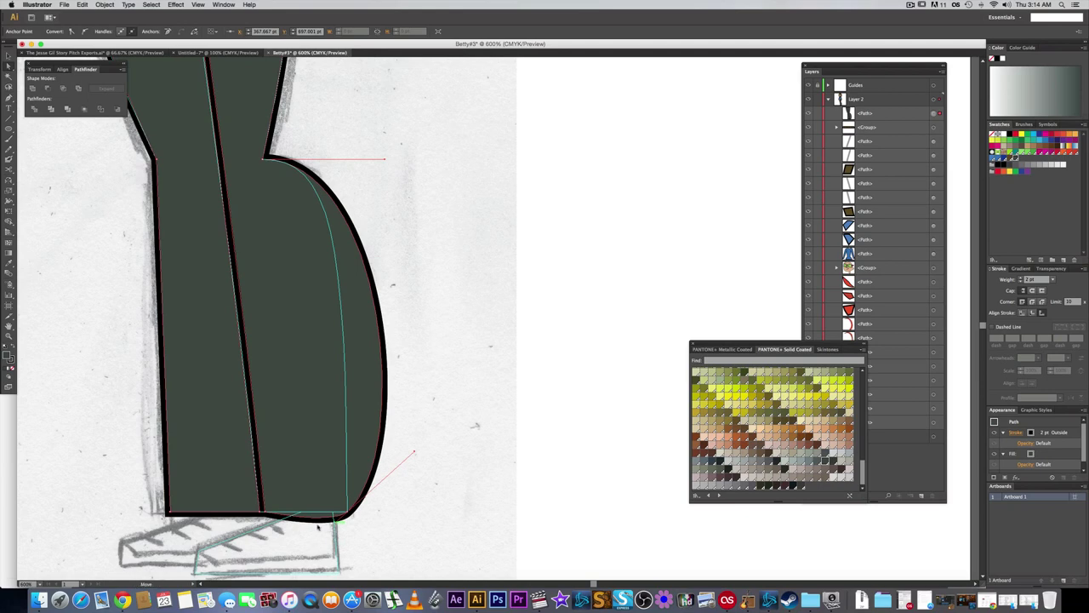
pyautogui.moveTo(265, 513); pyautogui.dragTo(265, 513)
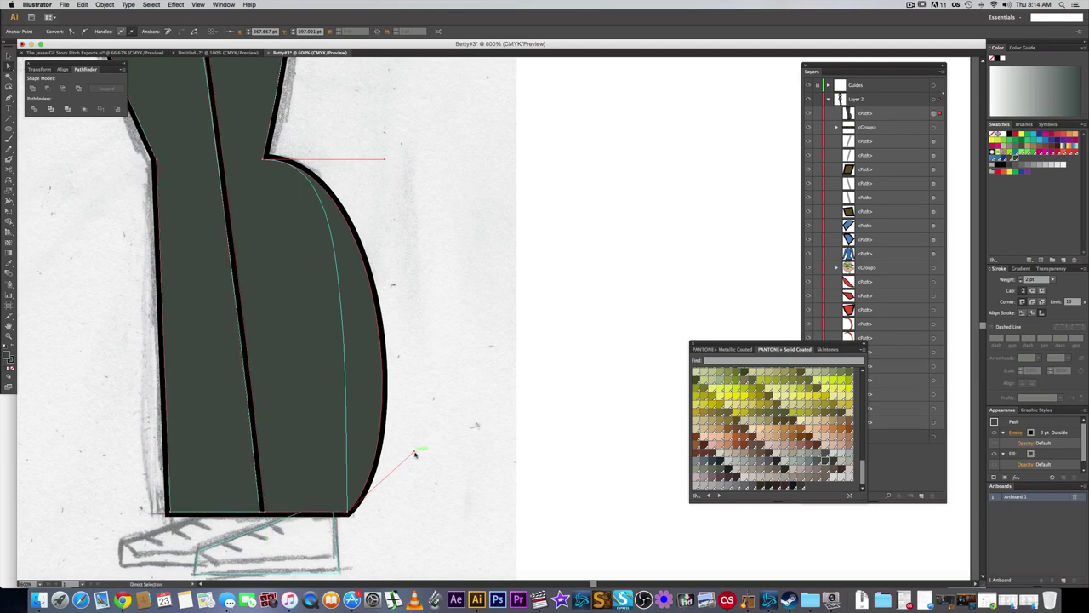
# - Reshape the calf curve with the handles at the outer hem corner and knee notch to follow the sketch, and deselect the trousers
pyautogui.moveTo(414, 451); pyautogui.dragTo(356, 379)
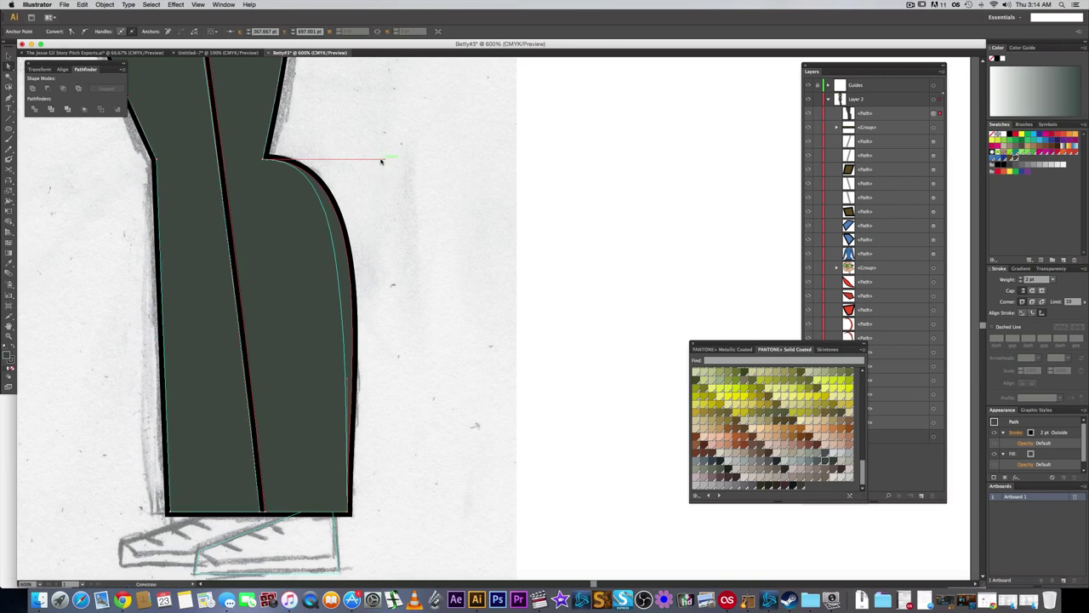
pyautogui.moveTo(381, 160); pyautogui.dragTo(356, 158)
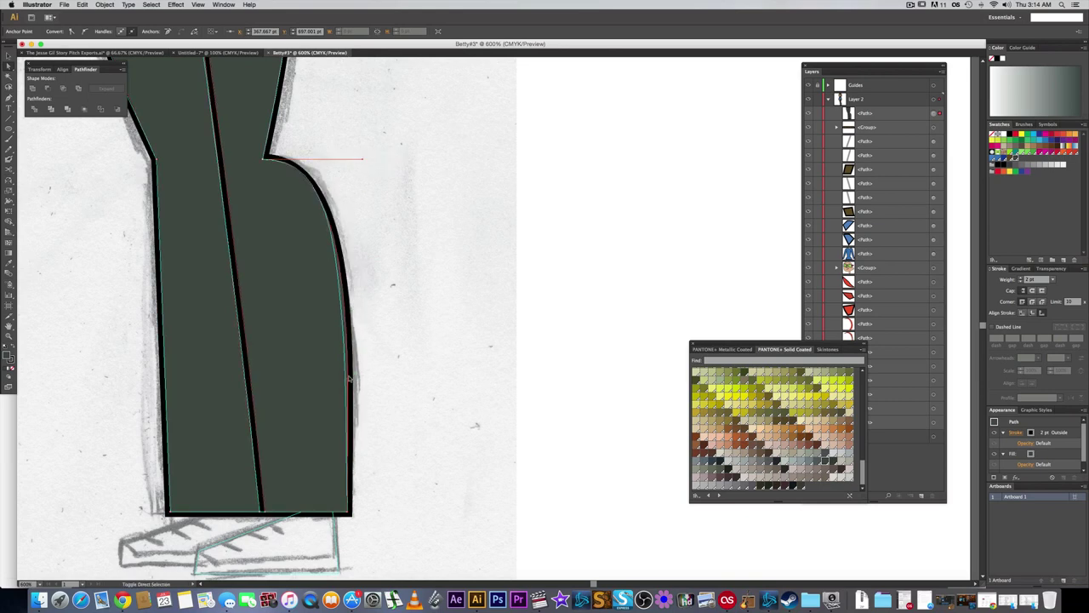
pyautogui.click(400, 353)
# - Start saving the document and open Adobe Illustrator Work (ALL) > Adobe Illustrator files > Personal Work > Illistrator Files as the destination
pyautogui.scroll(-2, 400, 353)
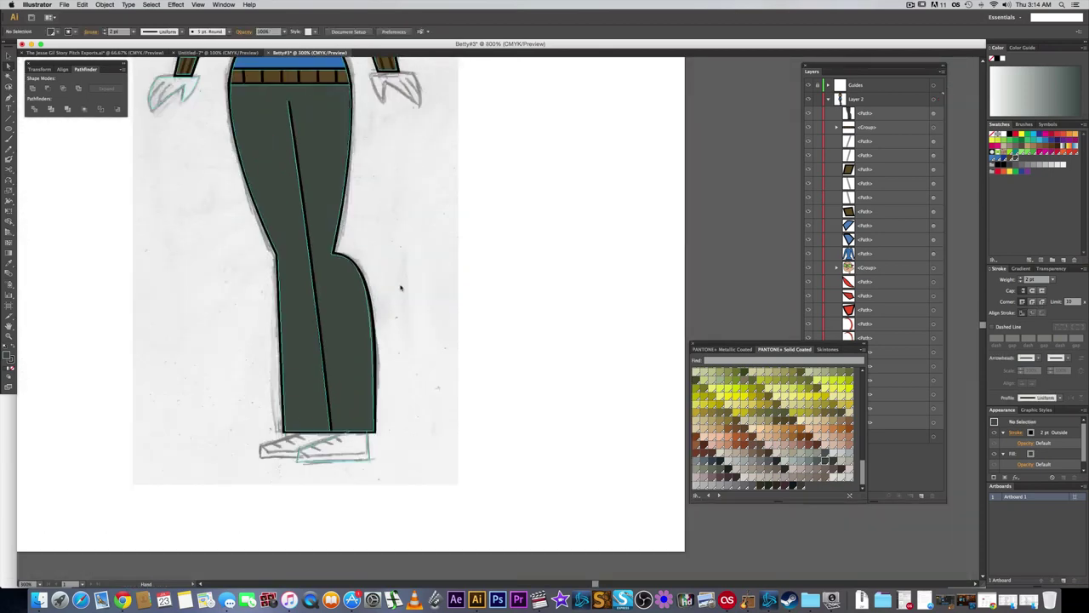
pyautogui.moveTo(399, 270); pyautogui.dragTo(419, 341)
pyautogui.scroll(5, 430, 306)
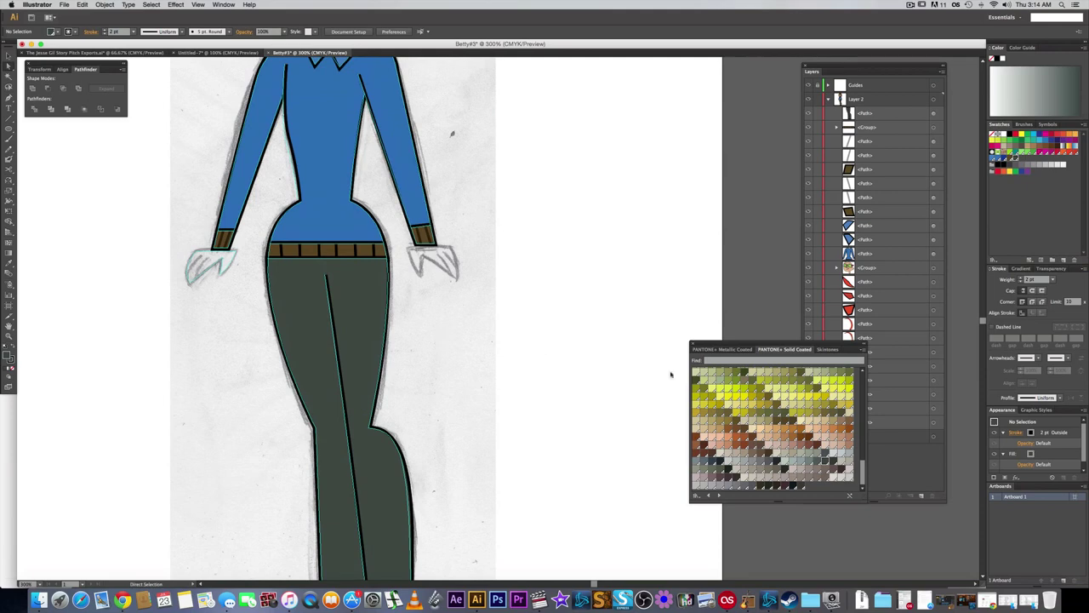
pyautogui.click(66, 5)
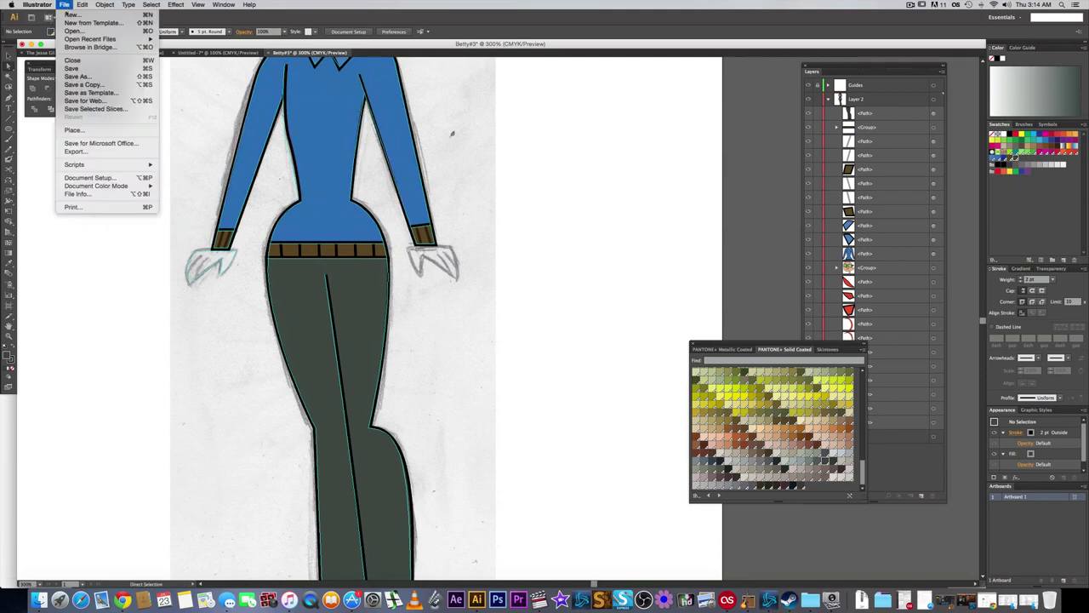
pyautogui.click(73, 68)
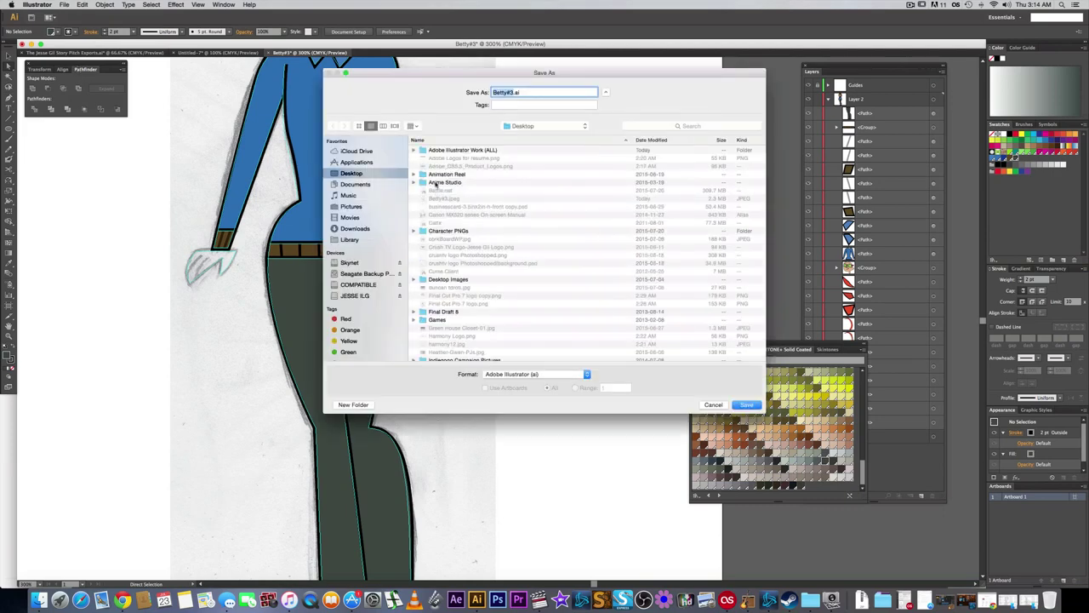
pyautogui.doubleClick(424, 151)
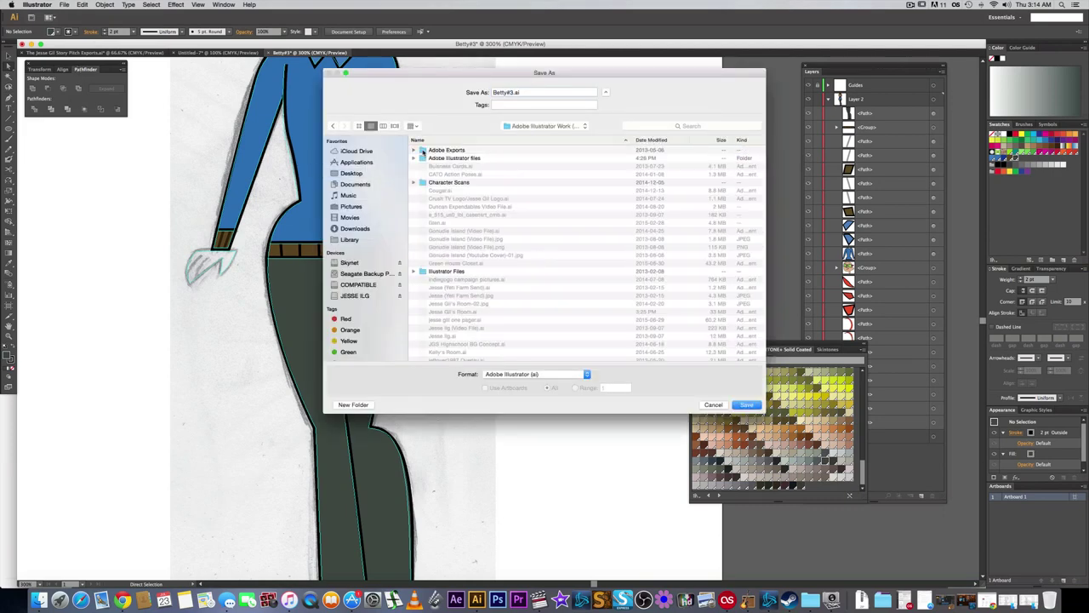
pyautogui.doubleClick(423, 158)
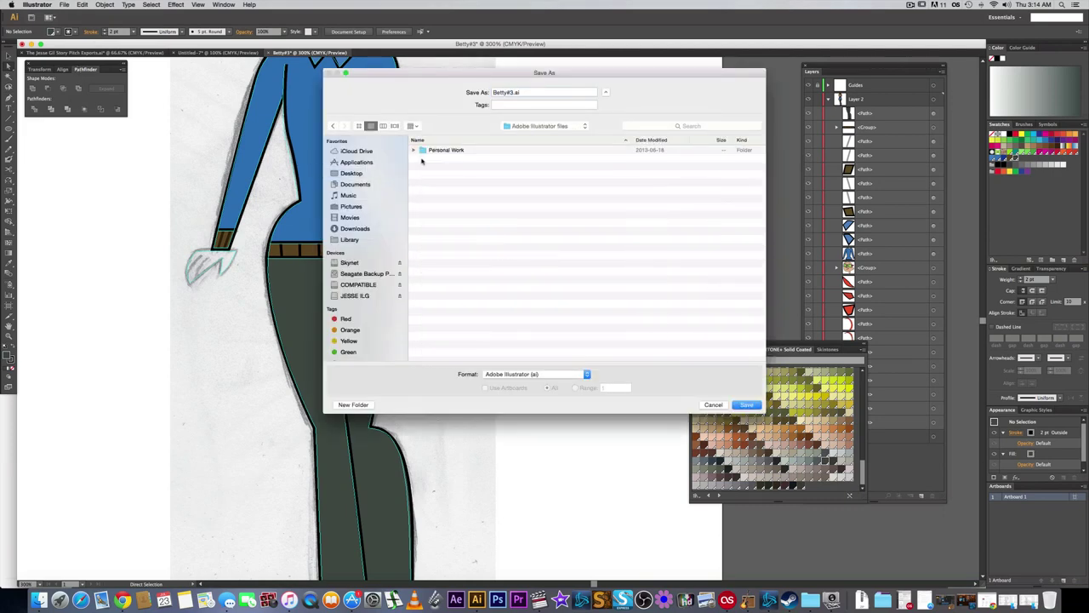
pyautogui.click(425, 153)
pyautogui.scroll(-5, 452, 175)
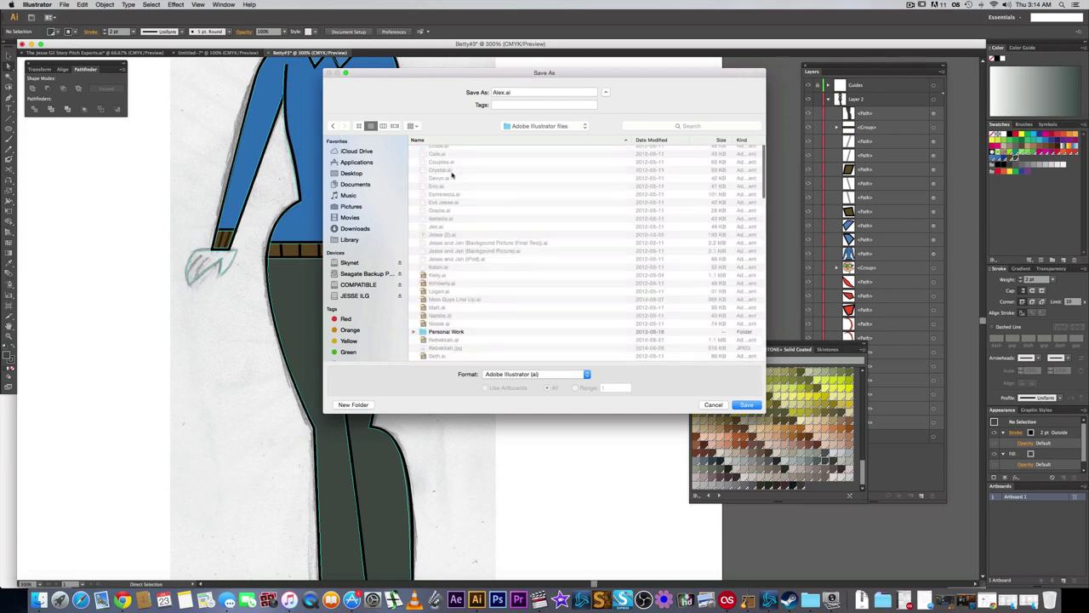
pyautogui.doubleClick(434, 275)
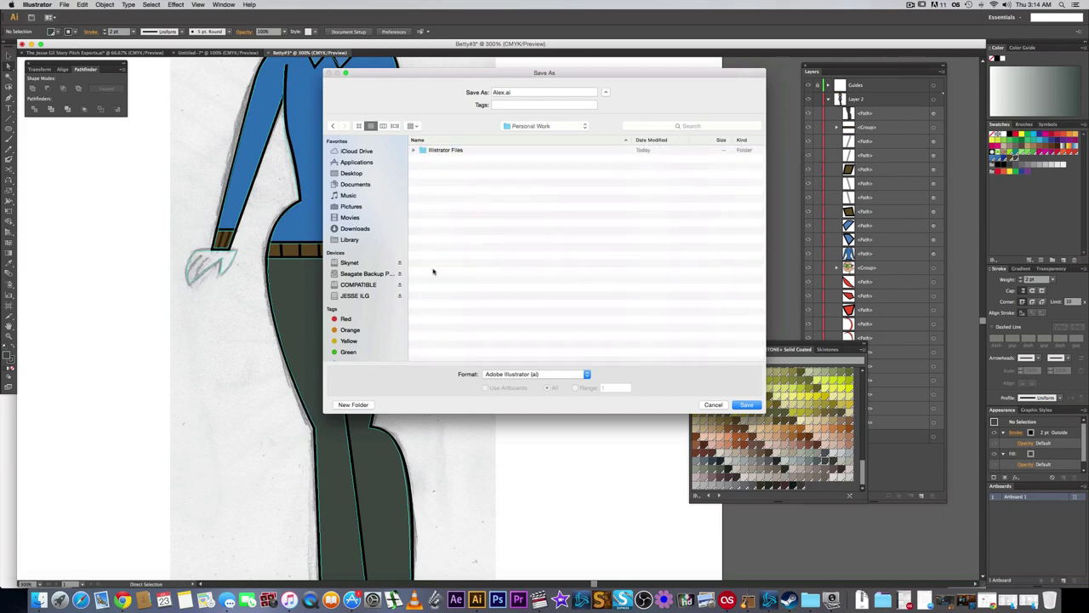
pyautogui.doubleClick(425, 150)
# - Name the file Betty#2.ai and save it in Illustrator CS6 format, accepting the spot colour warning and the default options
pyautogui.doubleClick(501, 92)
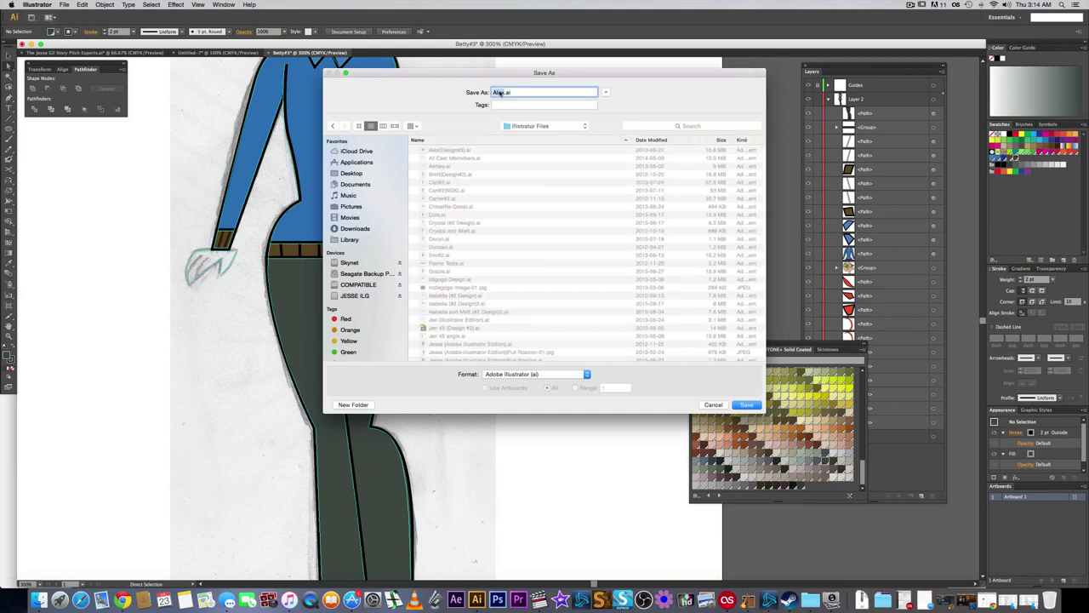
pyautogui.write('Betty#2')
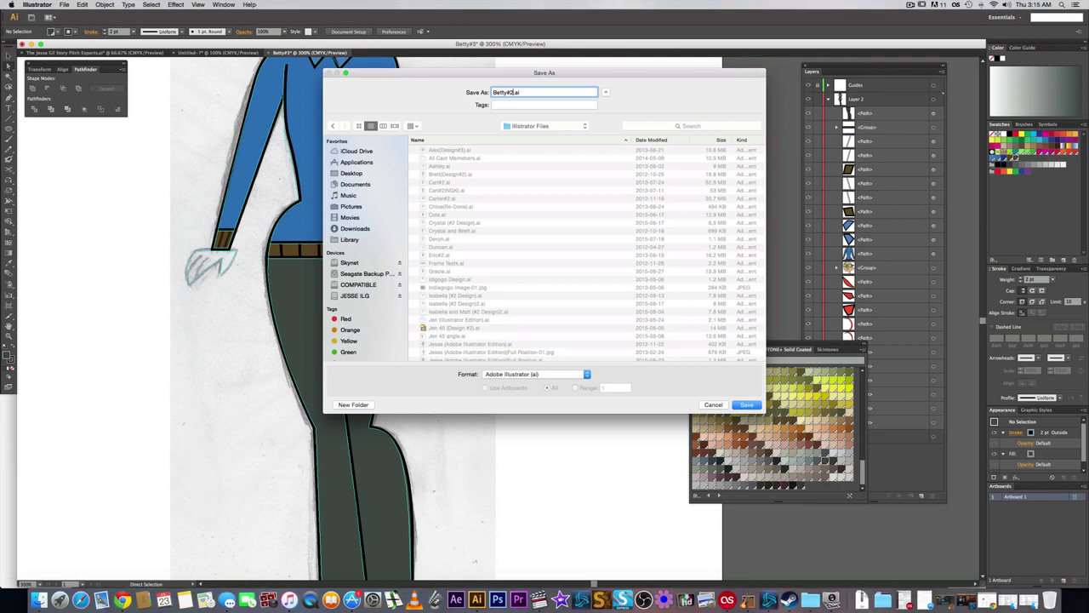
pyautogui.press('Return')
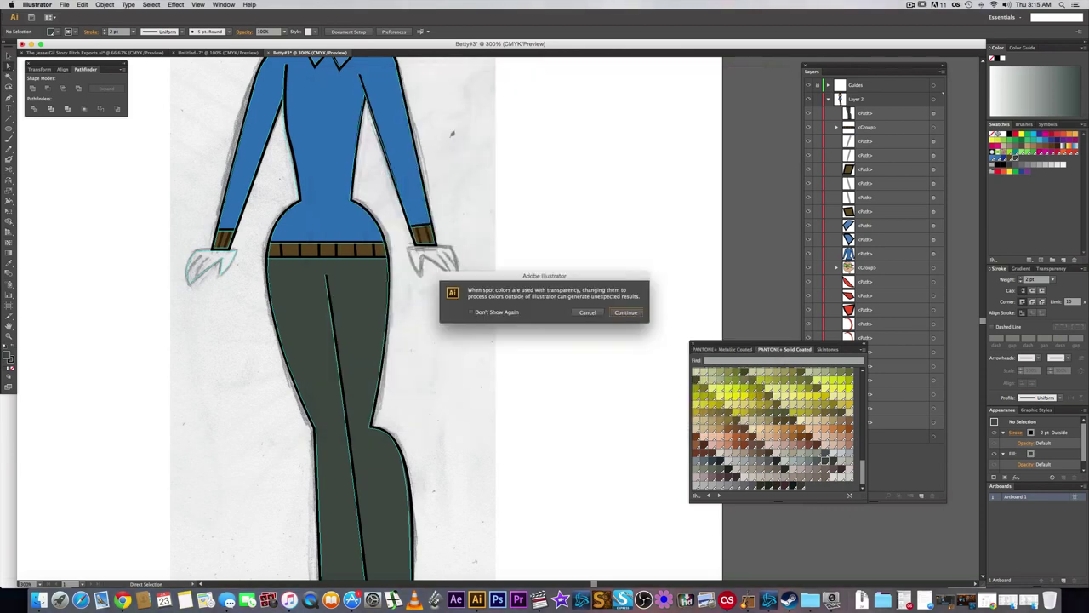
pyautogui.click(626, 312)
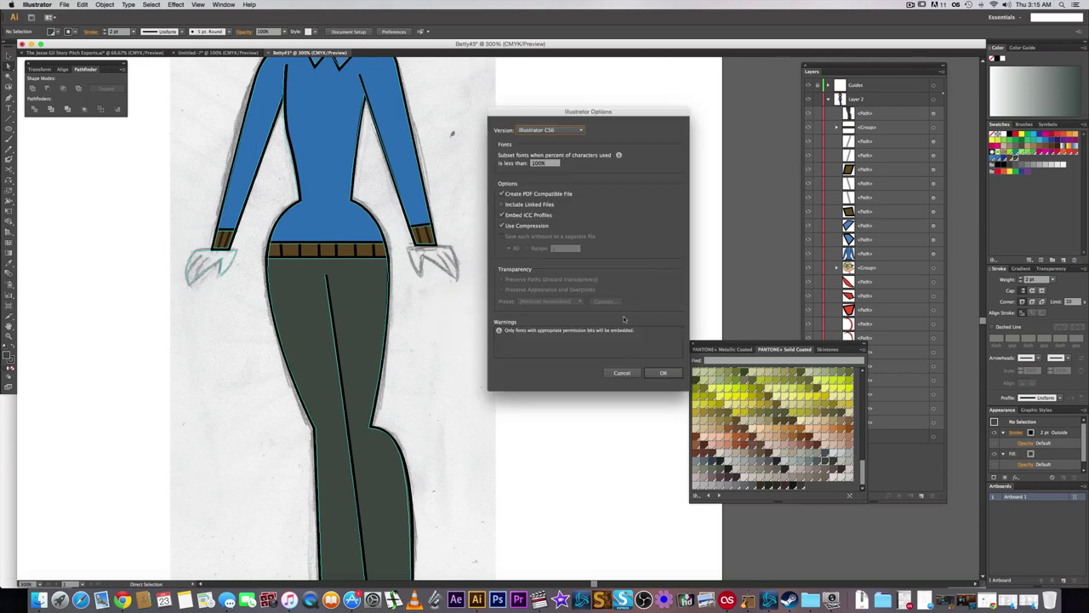
pyautogui.click(663, 373)
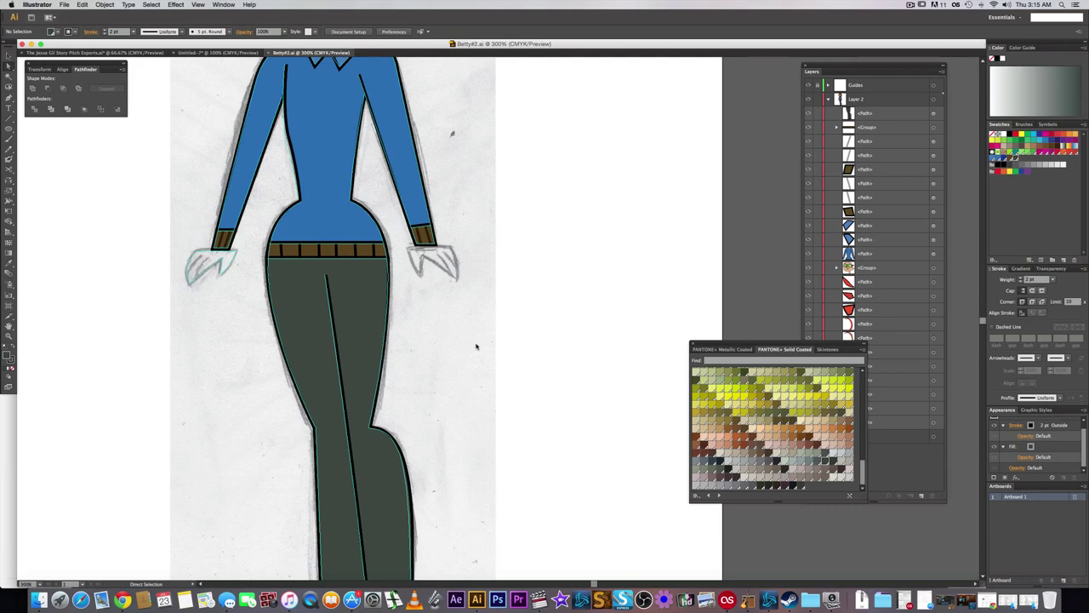
# - Trace the front shoe below the trouser hem as a closed straight-sided five-point shape with the Pen tool
pyautogui.scroll(-5, 503, 365)
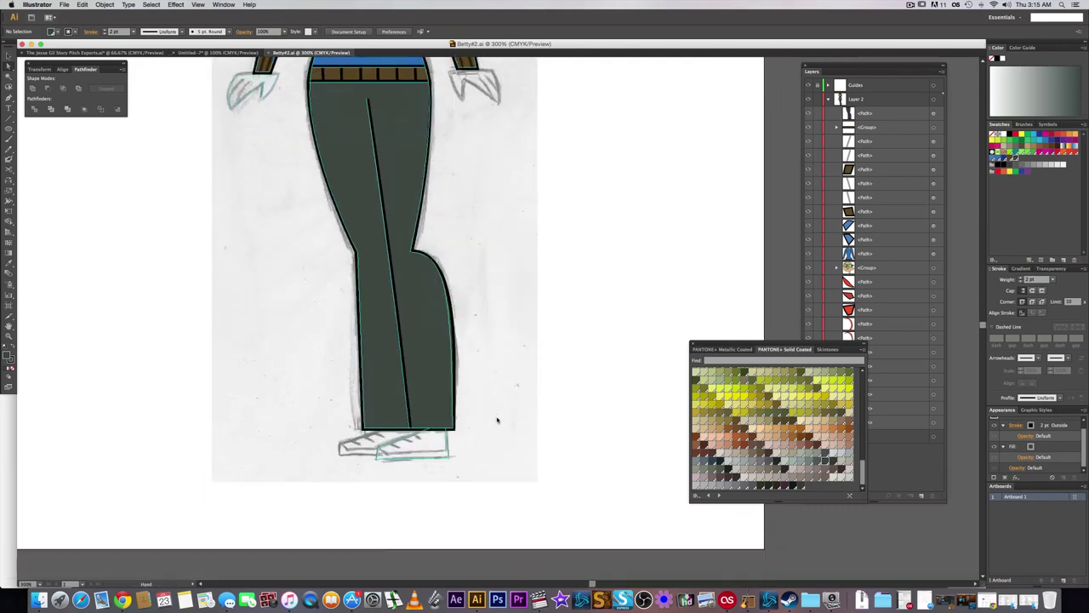
pyautogui.scroll(4, 406, 473)
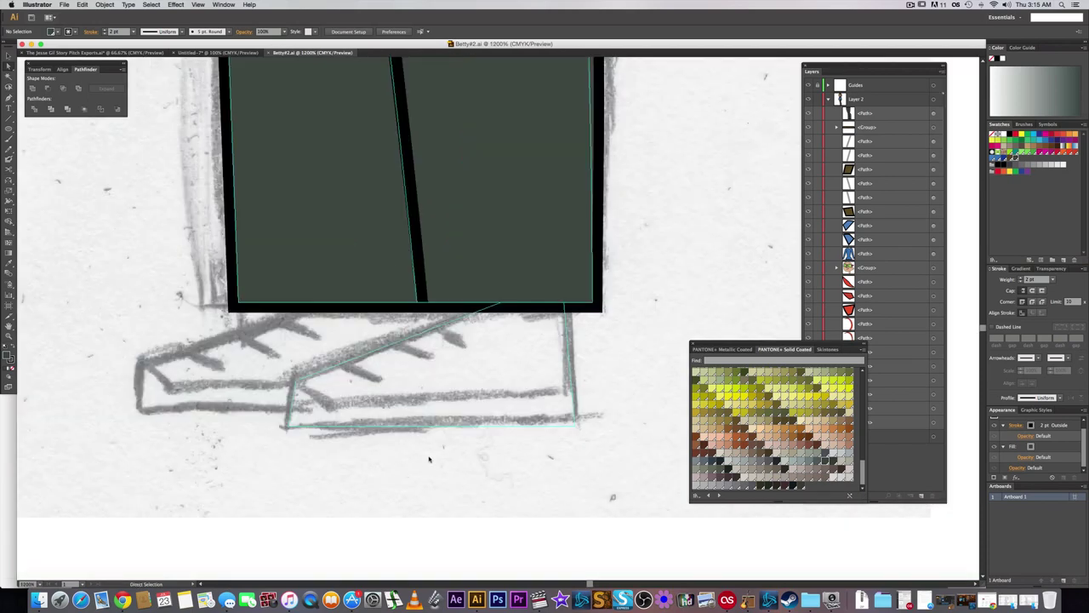
pyautogui.press('p')
pyautogui.click(500, 305)
pyautogui.click(297, 377)
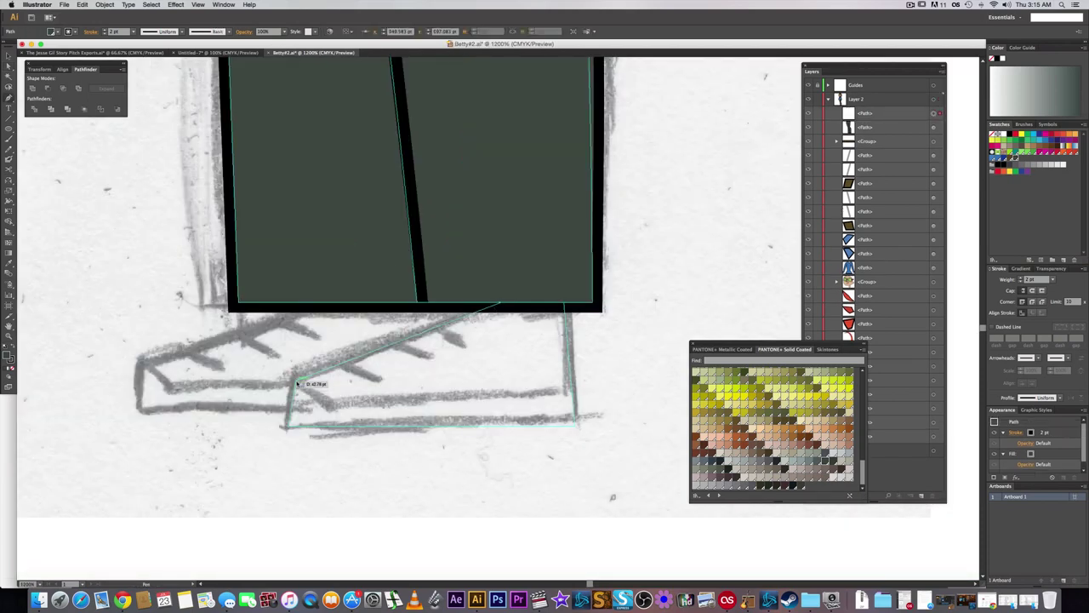
pyautogui.click(286, 425)
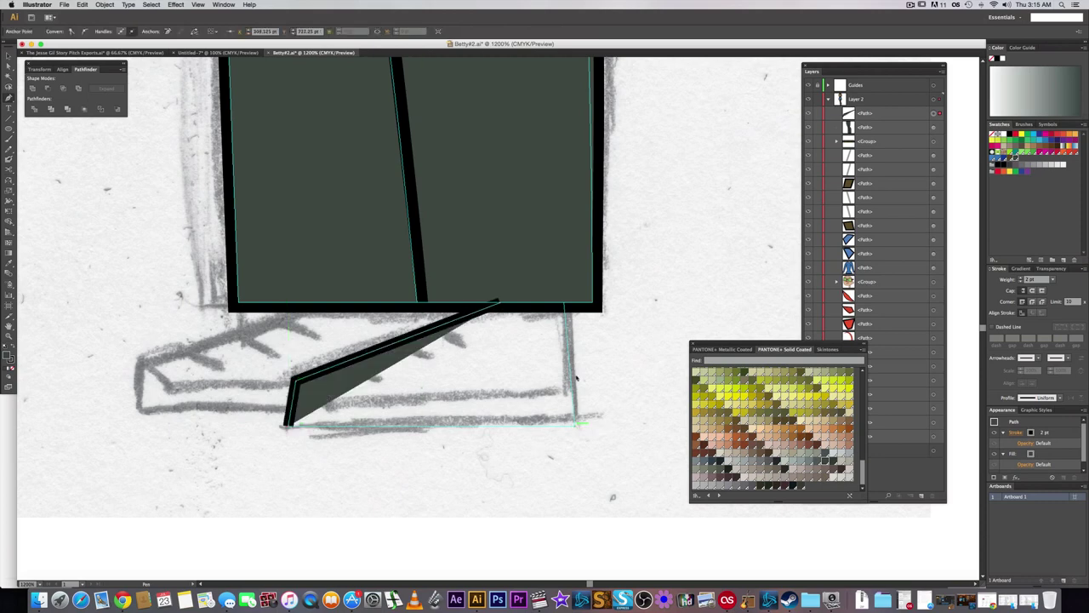
pyautogui.click(577, 428)
pyautogui.click(563, 303)
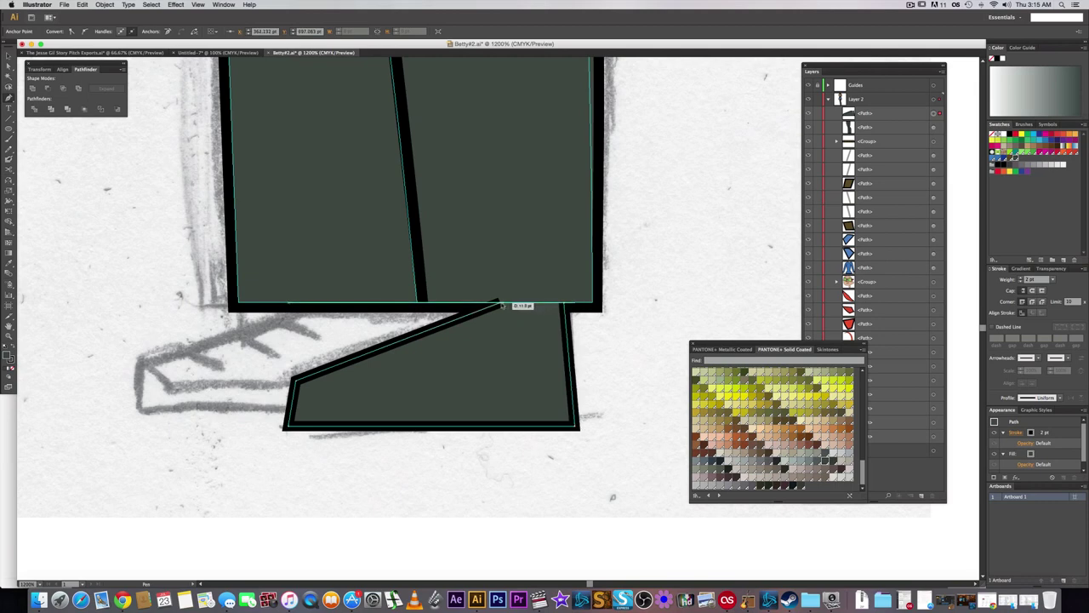
pyautogui.click(501, 305)
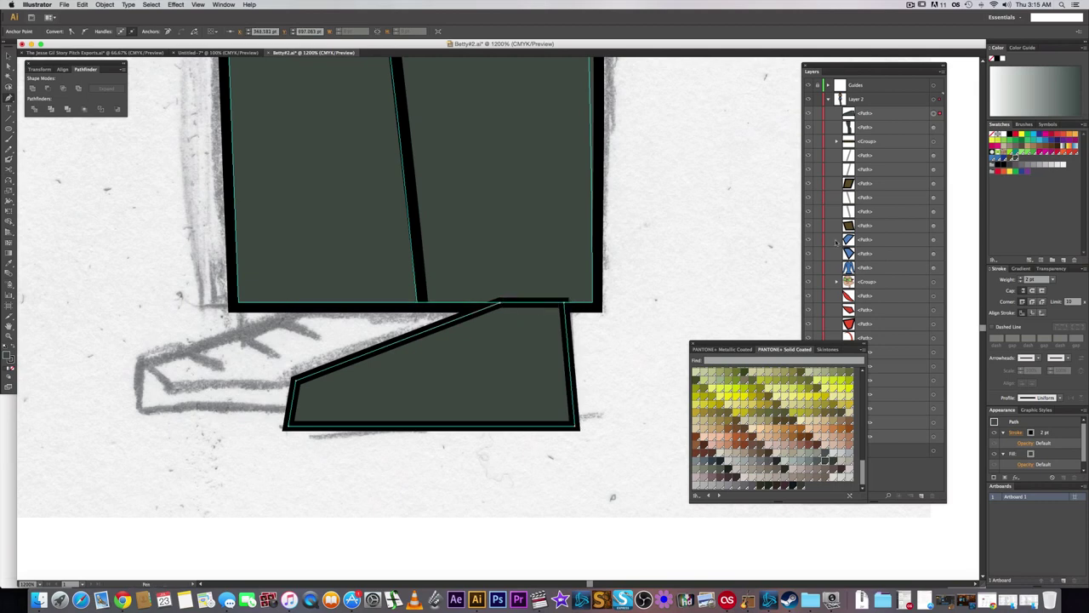
# - Deselect the shoe shape and look over the traced figure from the shoes up to the face
pyautogui.click(882, 67)
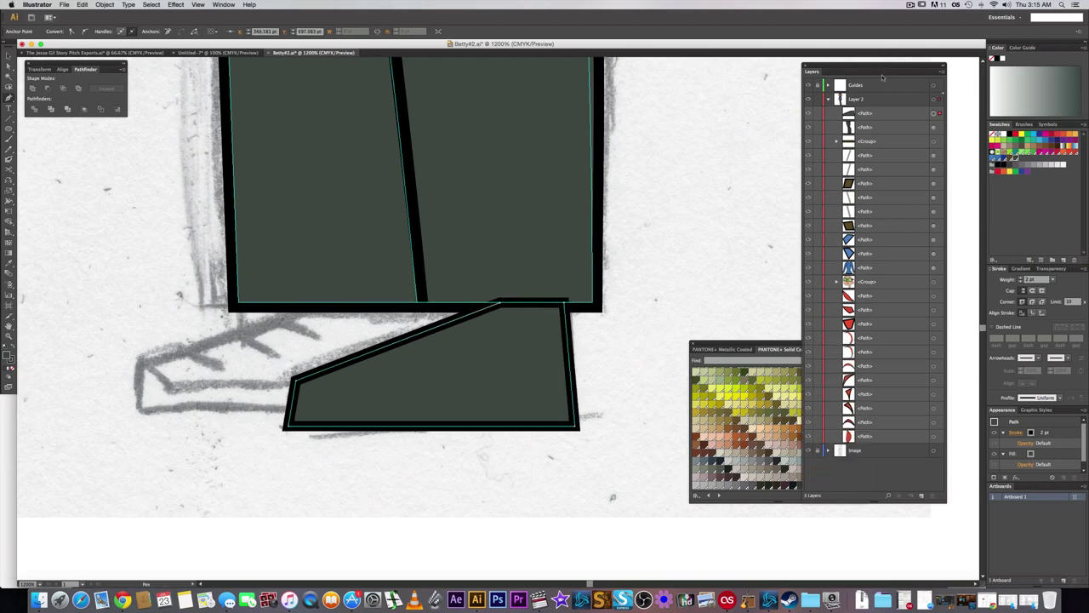
pyautogui.scroll(-3, 639, 206)
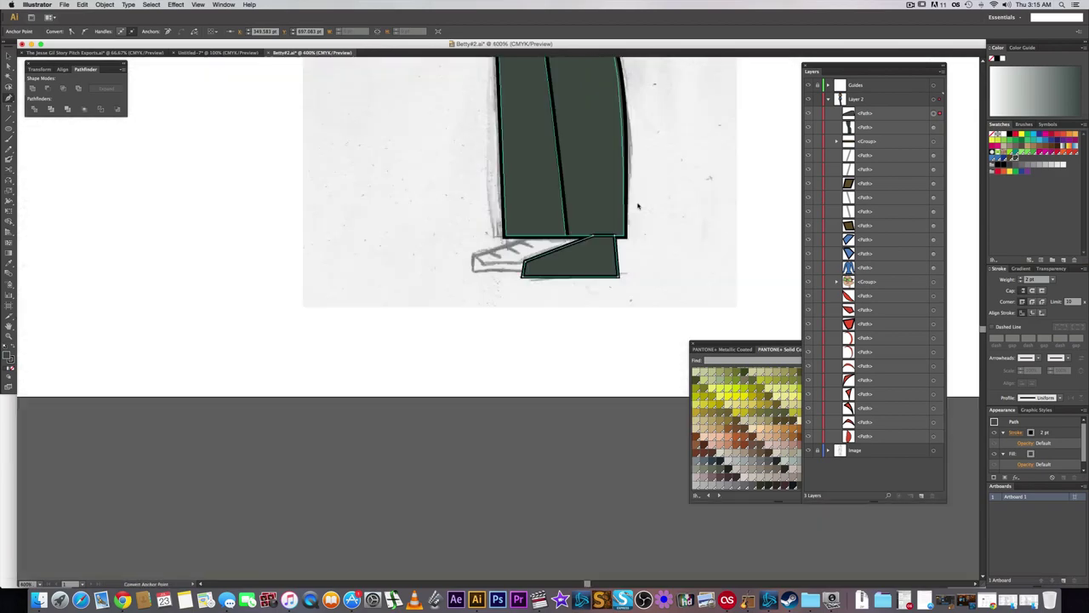
pyautogui.moveTo(659, 185); pyautogui.dragTo(627, 357)
pyautogui.press('a')
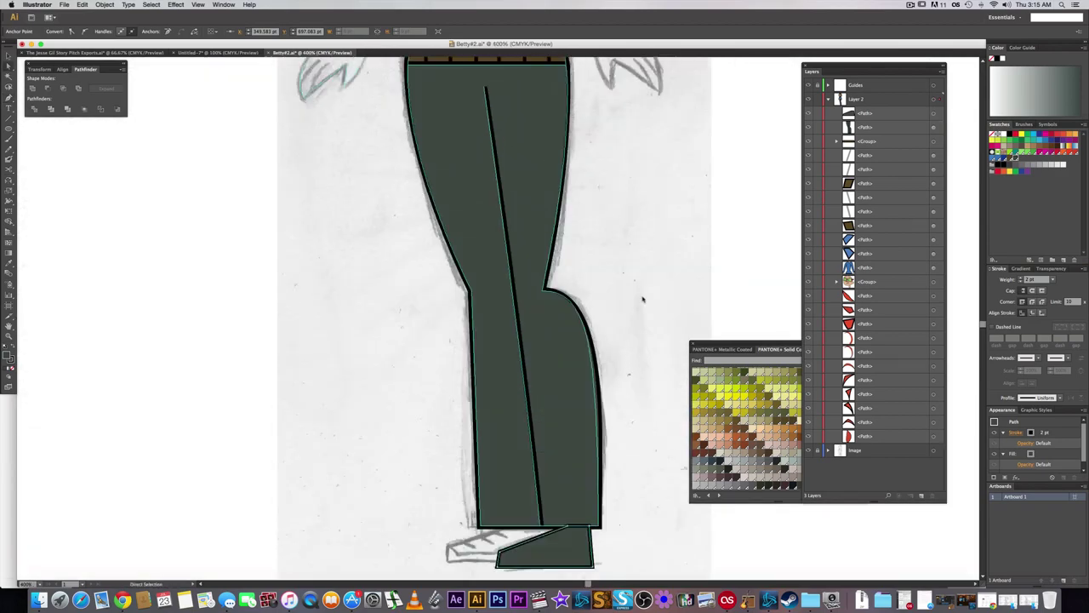
pyautogui.click(641, 298)
pyautogui.moveTo(633, 169); pyautogui.dragTo(629, 385)
pyautogui.scroll(3, 602, 167)
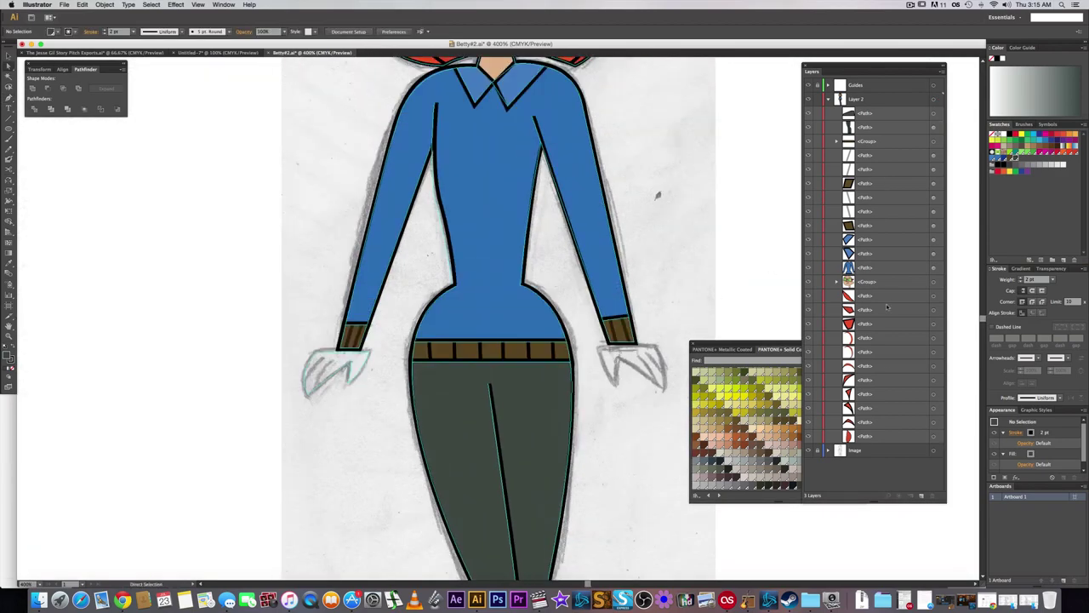
pyautogui.scroll(5, 695, 211)
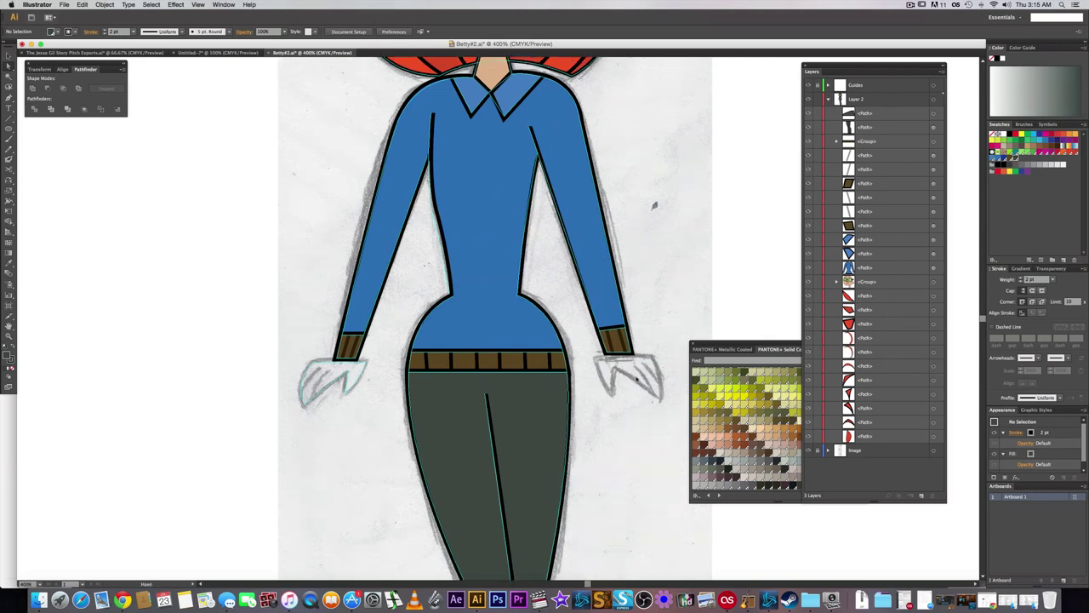
pyautogui.scroll(-3, 638, 357)
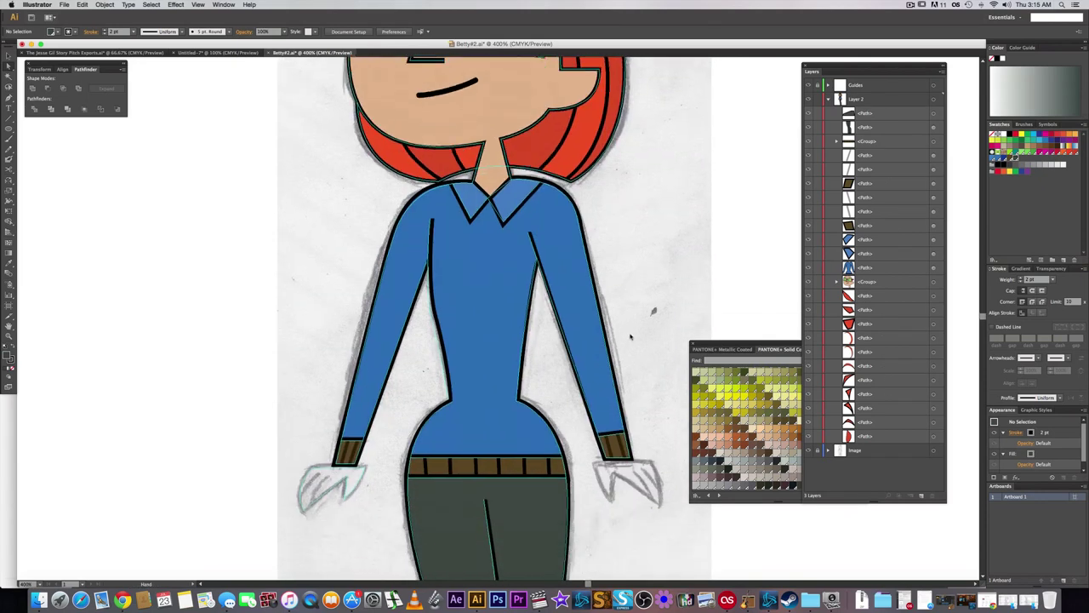
# - Group the brown cuff on the right-hand sleeve of the drawing together with its two dark stripes
pyautogui.click(442, 464)
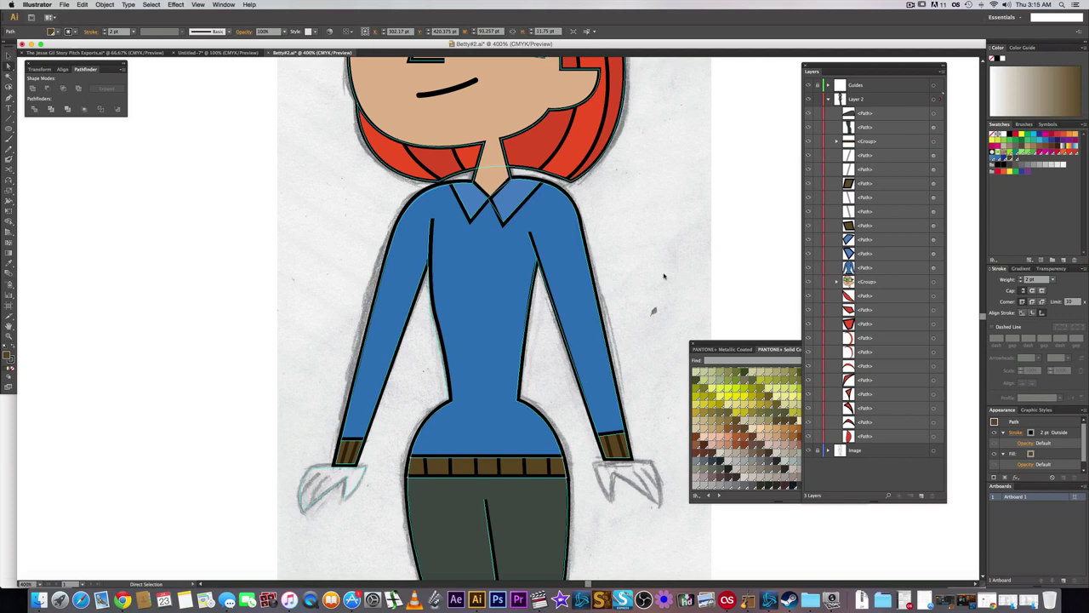
pyautogui.click(645, 436)
pyautogui.press('v')
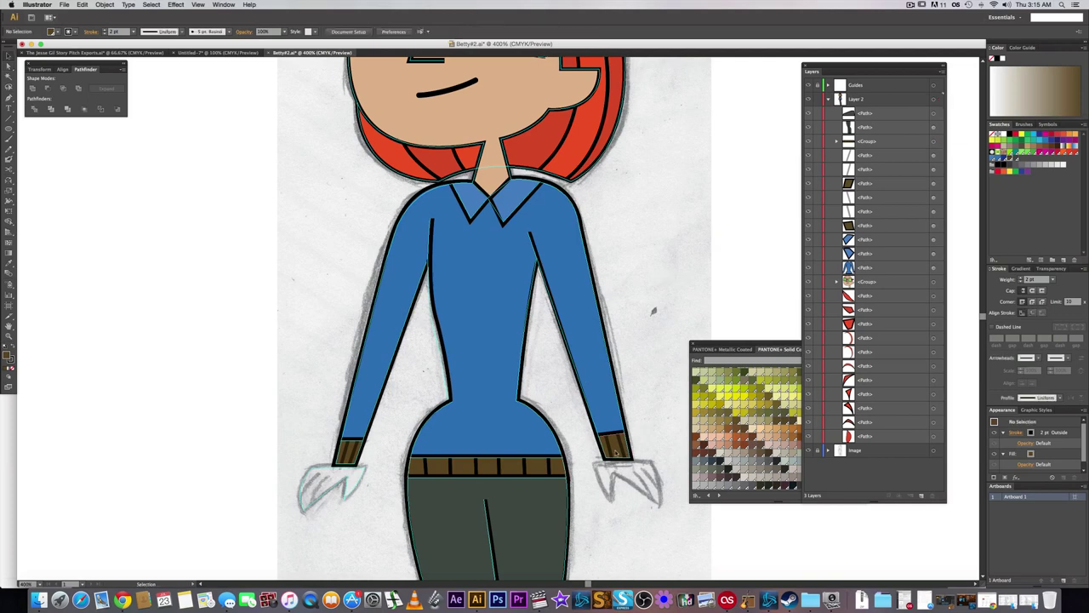
pyautogui.scroll(3, 619, 452)
pyautogui.click(594, 436)
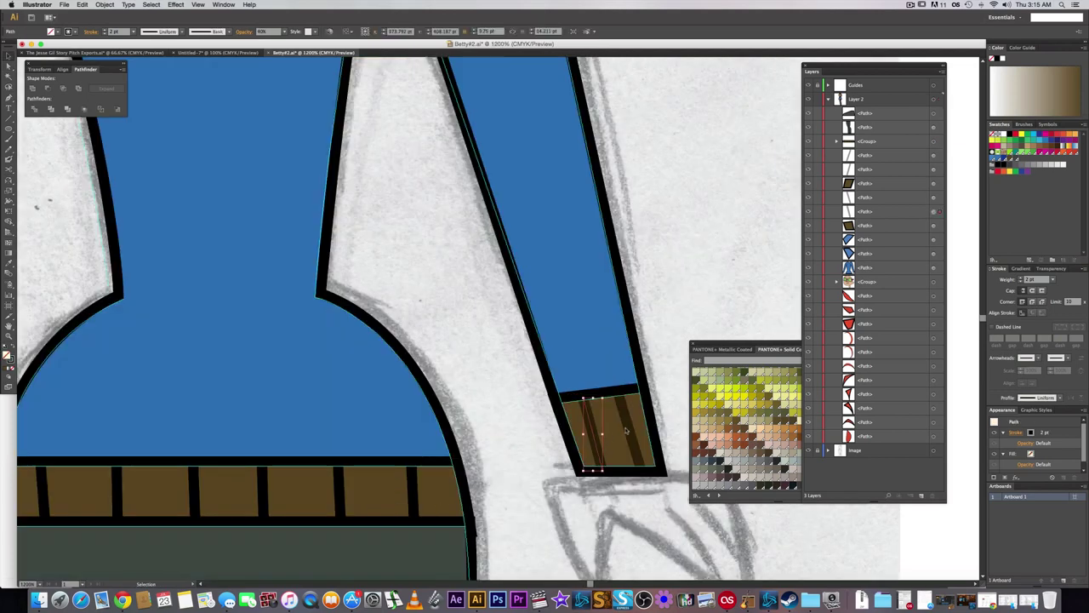
pyautogui.keyDown('shift'); pyautogui.click(629, 428); pyautogui.keyUp('shift')
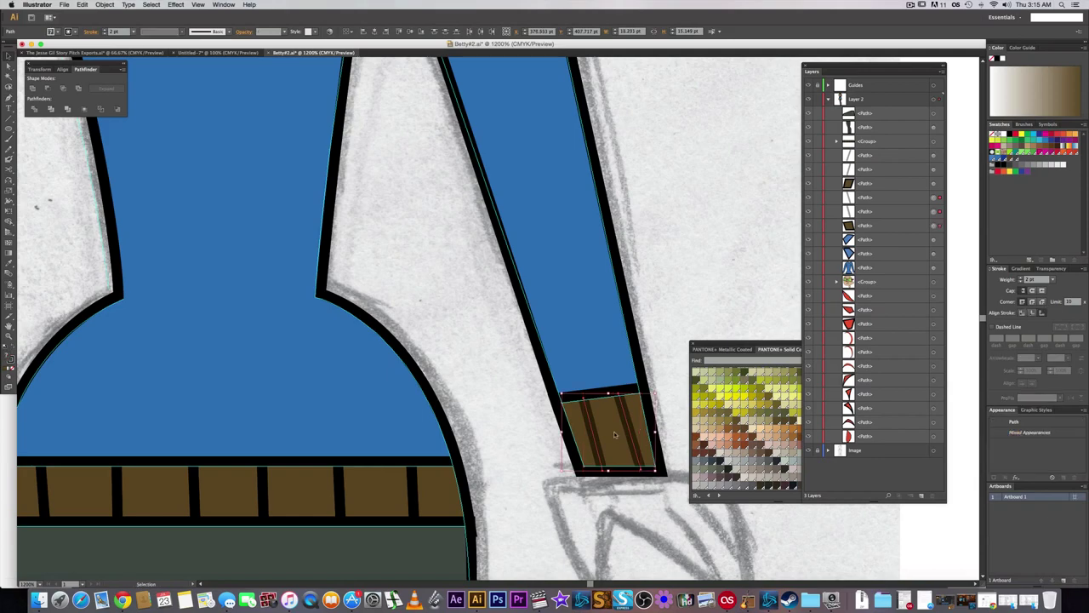
pyautogui.press('super+g')
pyautogui.click(465, 400)
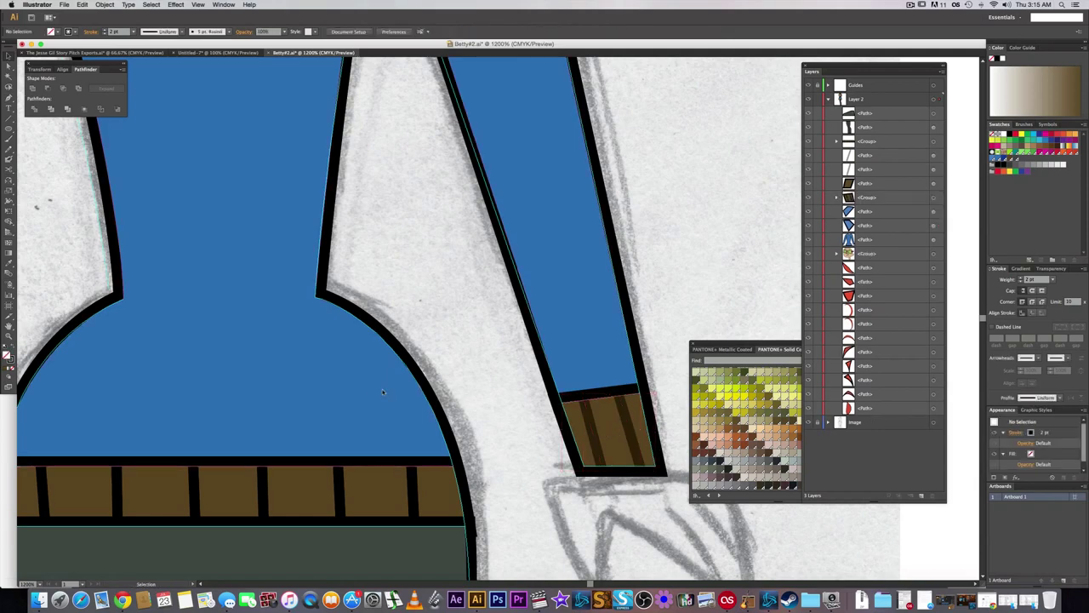
# - Group the brown cuff on the left-hand sleeve of the drawing together with its two dark stripes
pyautogui.moveTo(130, 413); pyautogui.dragTo(293, 383)
pyautogui.moveTo(80, 425); pyautogui.dragTo(385, 404)
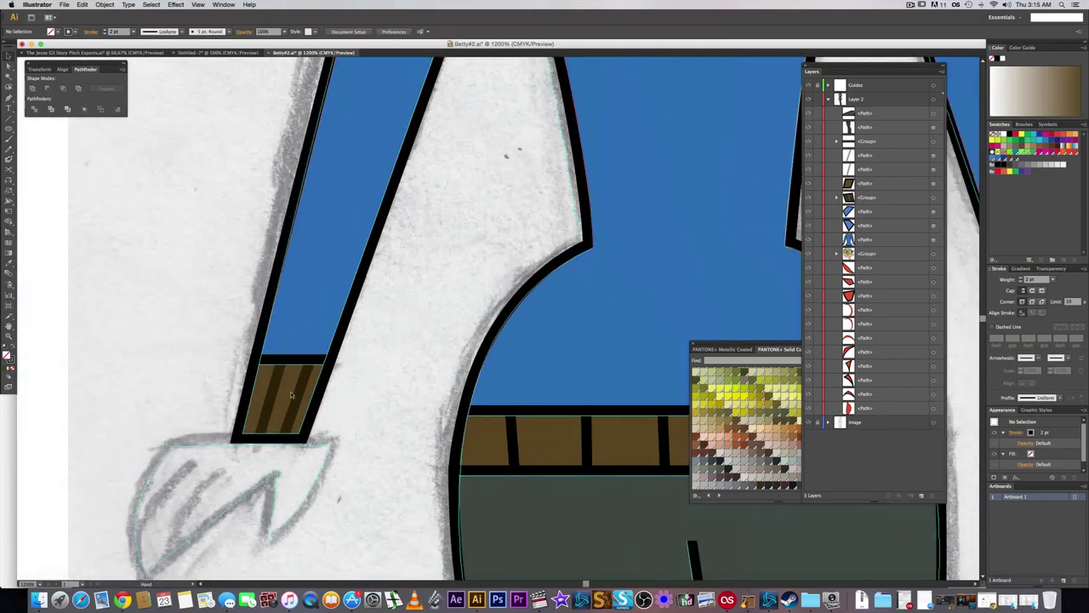
pyautogui.click(300, 394)
pyautogui.keyDown('shift'); pyautogui.click(269, 393); pyautogui.keyUp('shift')
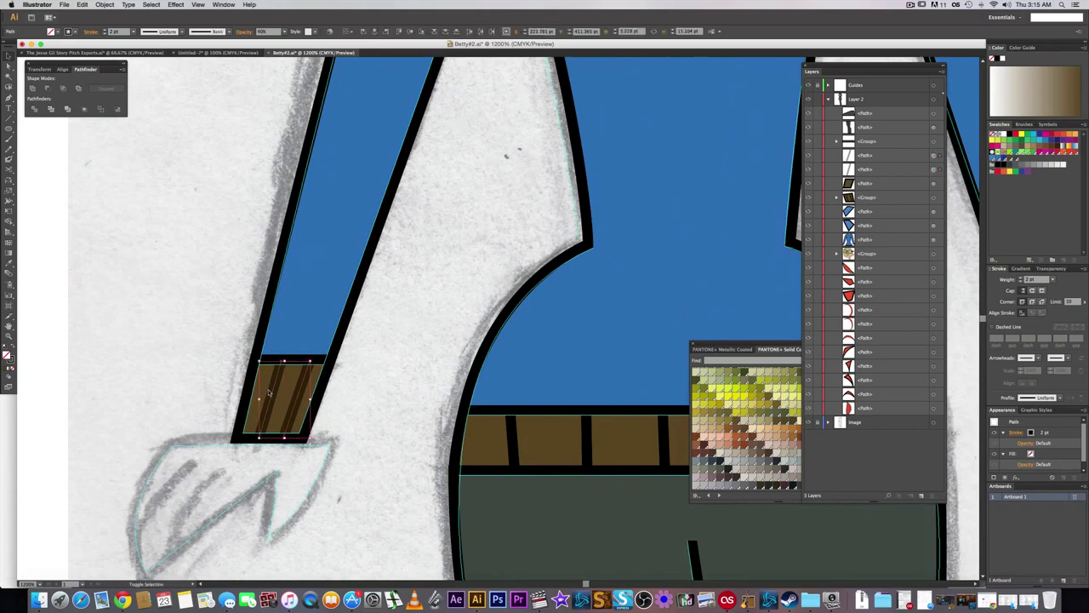
pyautogui.keyDown('shift'); pyautogui.click(267, 386); pyautogui.keyUp('shift')
pyautogui.press('super+g')
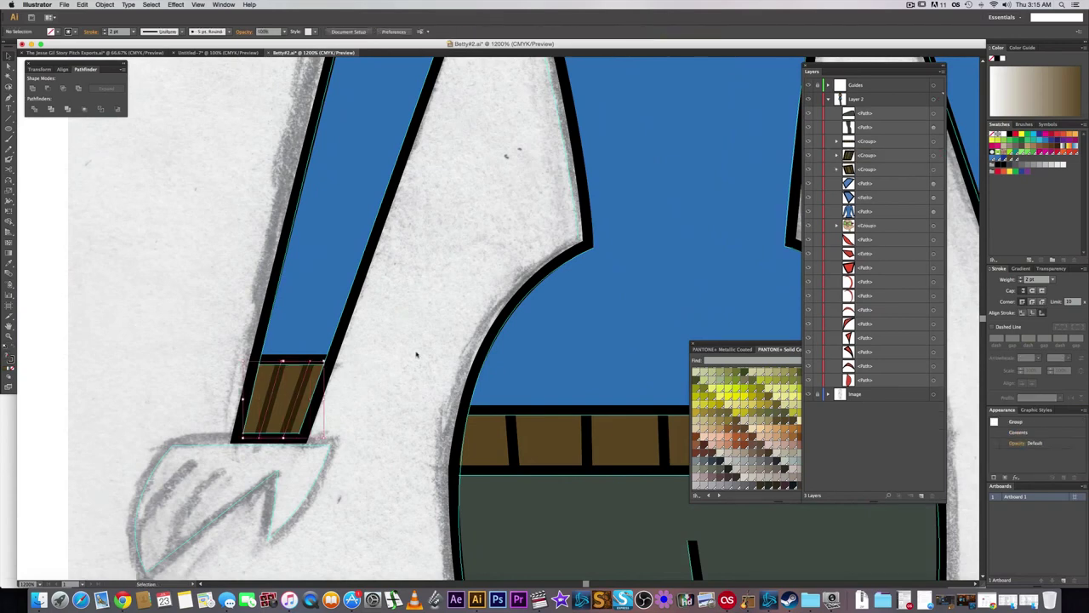
pyautogui.click(418, 353)
# - Group the two light blue collar pieces at the neck of the sweater
pyautogui.scroll(5, 465, 284)
pyautogui.hscroll(3, 465, 283)
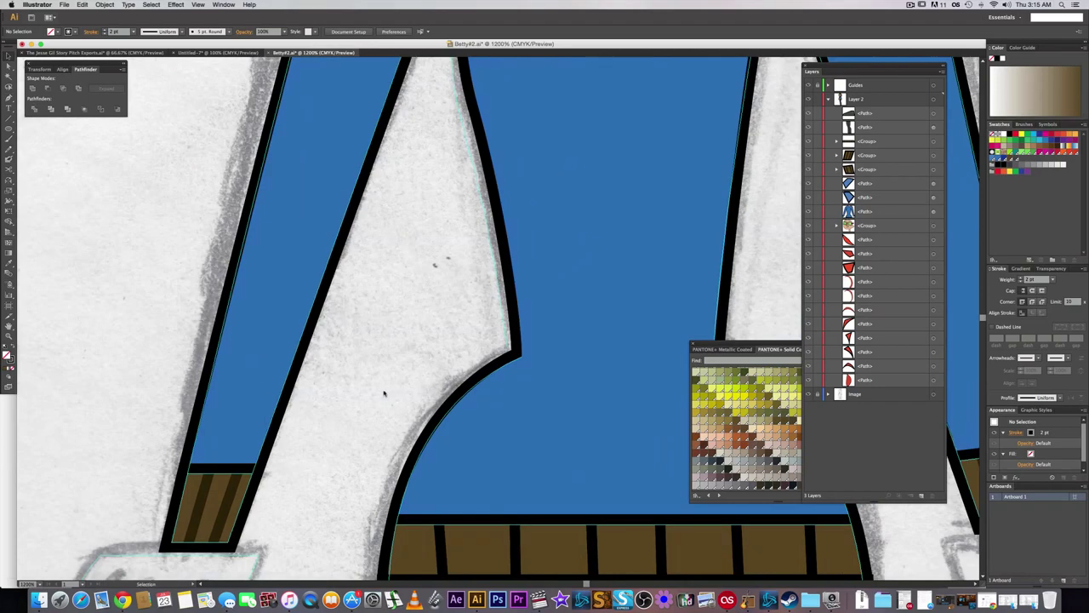
pyautogui.click(223, 488)
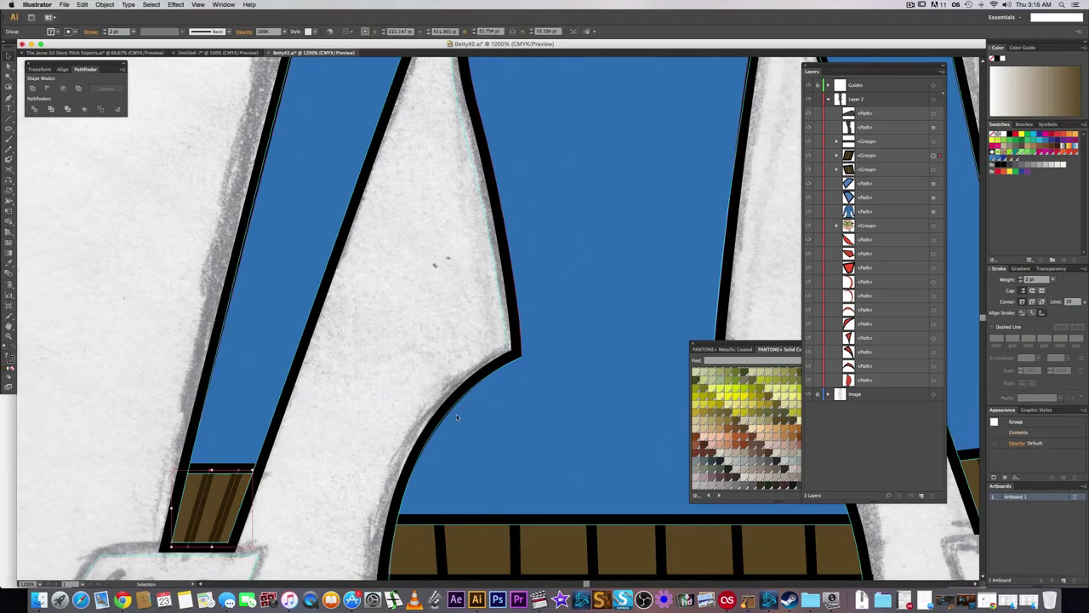
pyautogui.scroll(-2, 456, 414)
pyautogui.scroll(8, 530, 265)
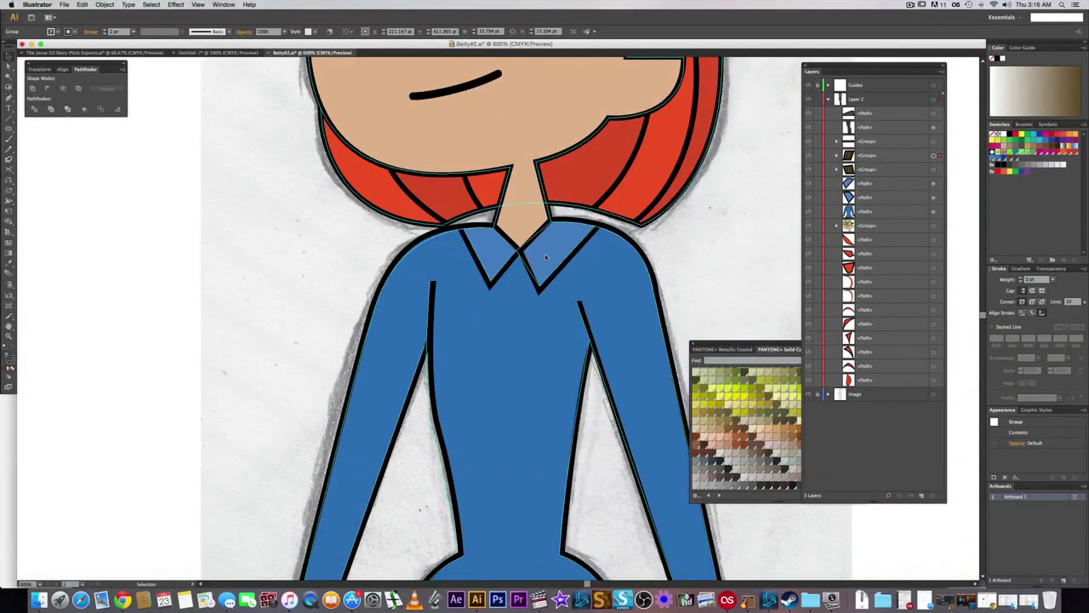
pyautogui.click(482, 250)
pyautogui.press('super+g')
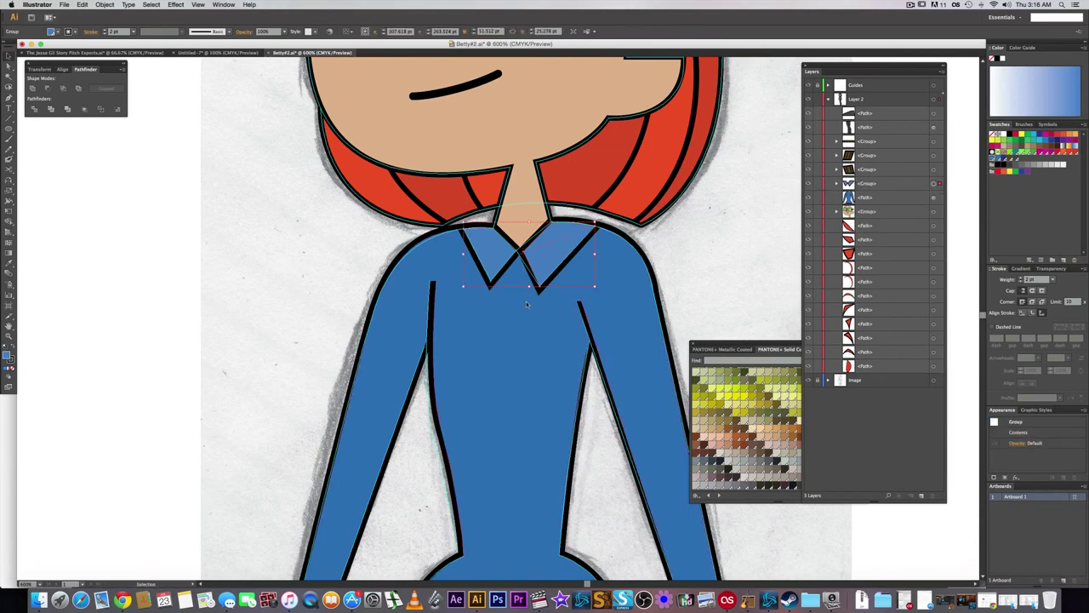
# - Combine the brown waistband, both cuffs, the collar and the blue sweater body into one group and check its contents
pyautogui.scroll(-2, 545, 323)
pyautogui.scroll(-3, 546, 328)
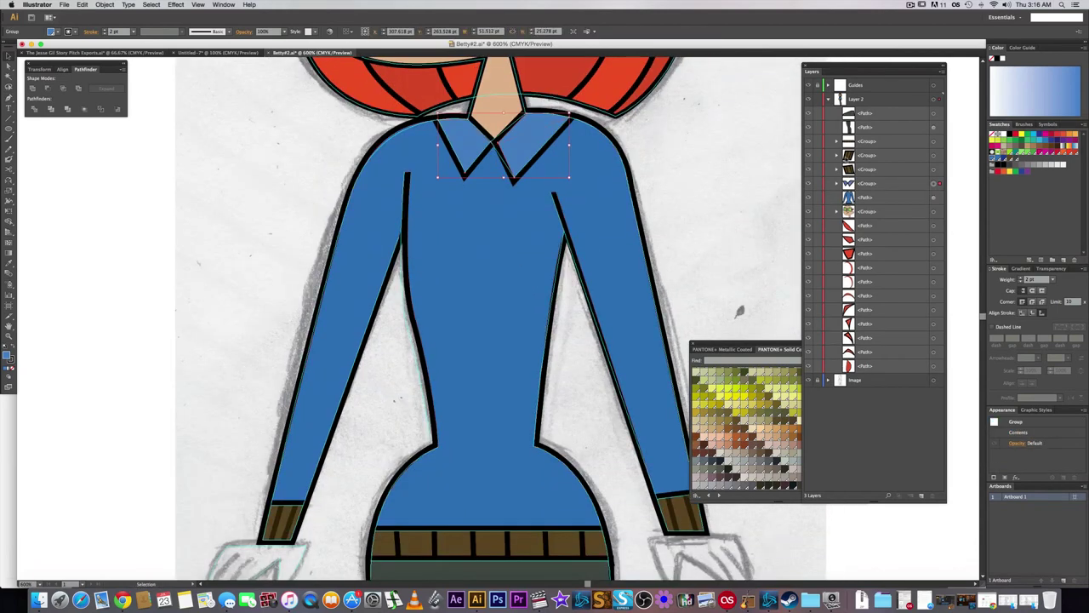
pyautogui.click(545, 544)
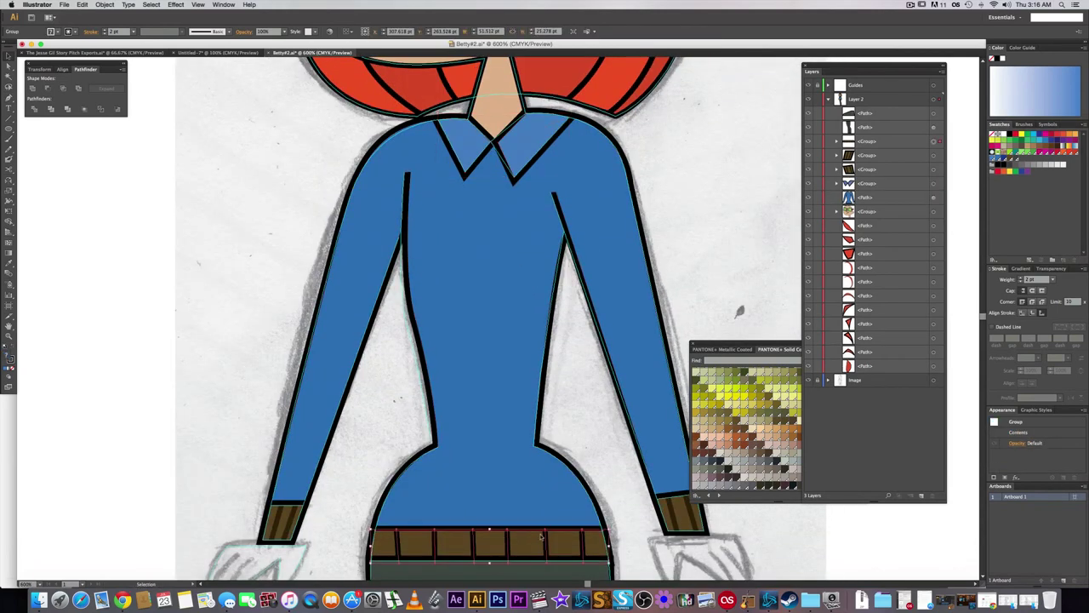
pyautogui.keyDown('shift'); pyautogui.click(679, 509); pyautogui.keyUp('shift')
pyautogui.keyDown('shift'); pyautogui.click(287, 519); pyautogui.keyUp('shift')
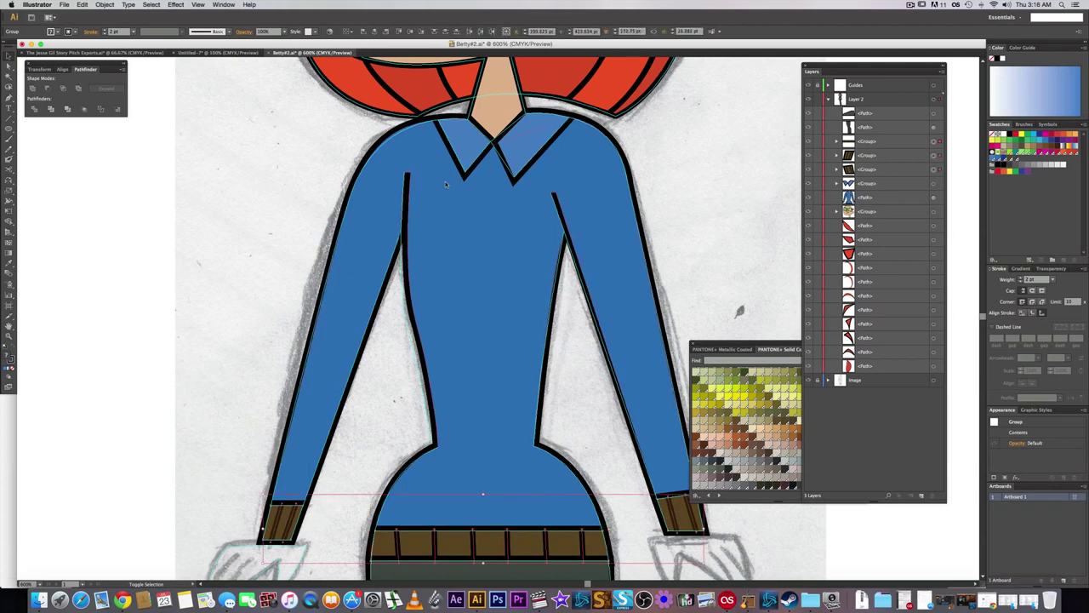
pyautogui.keyDown('shift'); pyautogui.click(458, 143); pyautogui.keyUp('shift')
pyautogui.keyDown('shift'); pyautogui.click(465, 210); pyautogui.keyUp('shift')
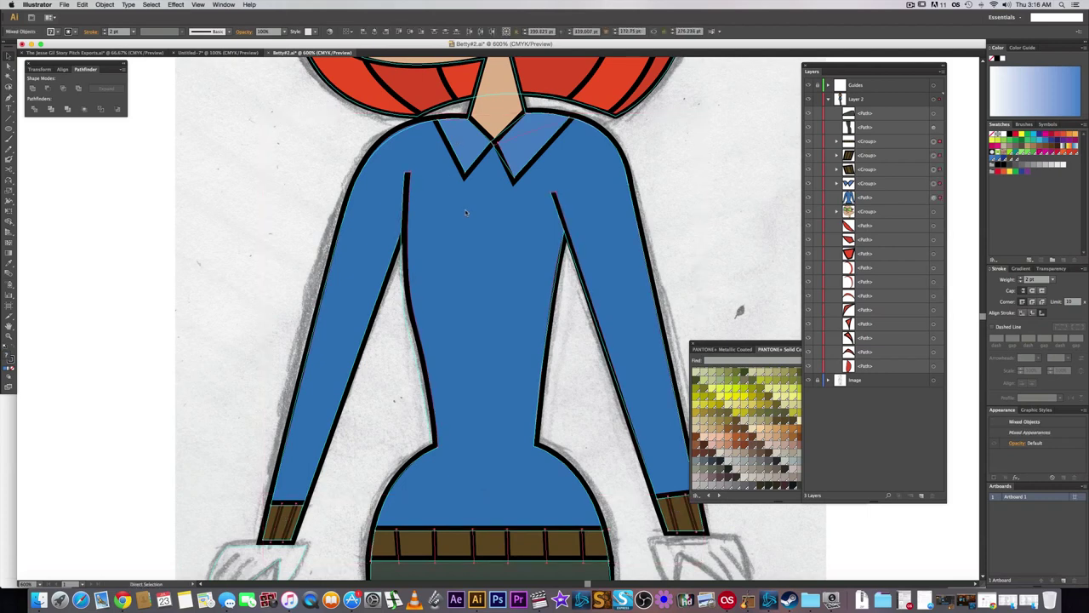
pyautogui.press('super+g')
pyautogui.press('v')
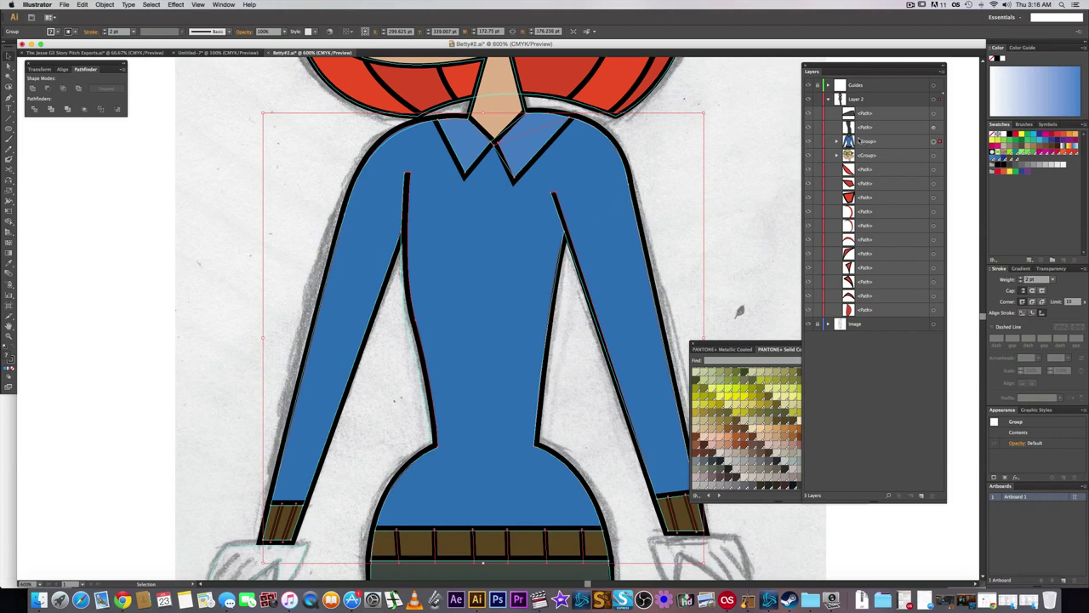
pyautogui.click(836, 141)
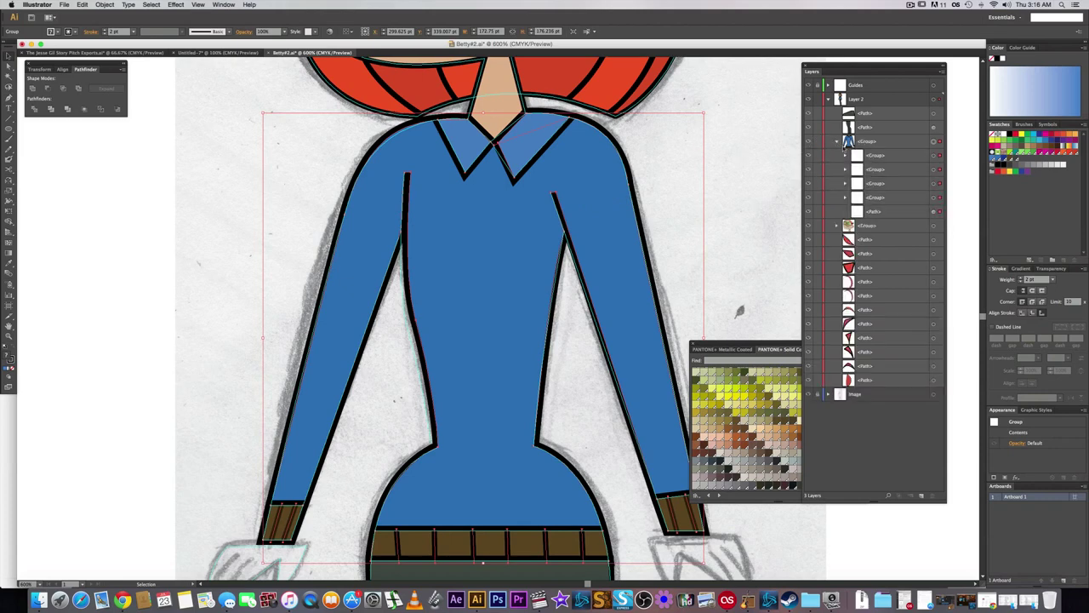
pyautogui.click(837, 141)
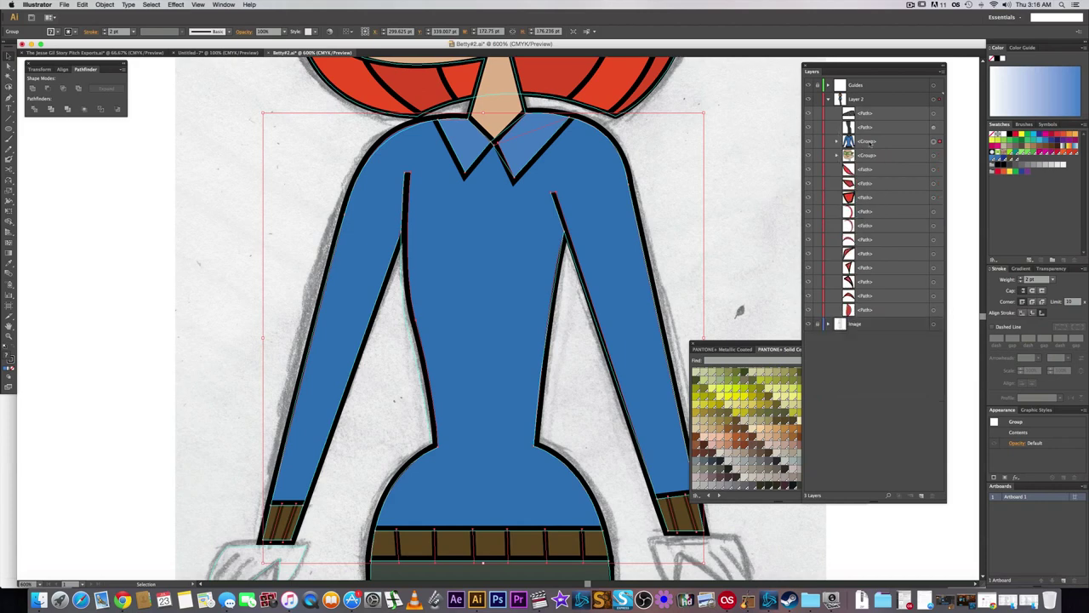
# - Reorder Layer 2 so the sweater group is at the top with the face group directly beneath it
pyautogui.moveTo(872, 141)
pyautogui.mouseDown()
pyautogui.moveTo(874, 120)
pyautogui.moveTo(894, 121)
pyautogui.moveTo(892, 149)
pyautogui.mouseUp()
pyautogui.click(715, 205)
pyautogui.doubleClick(882, 156)
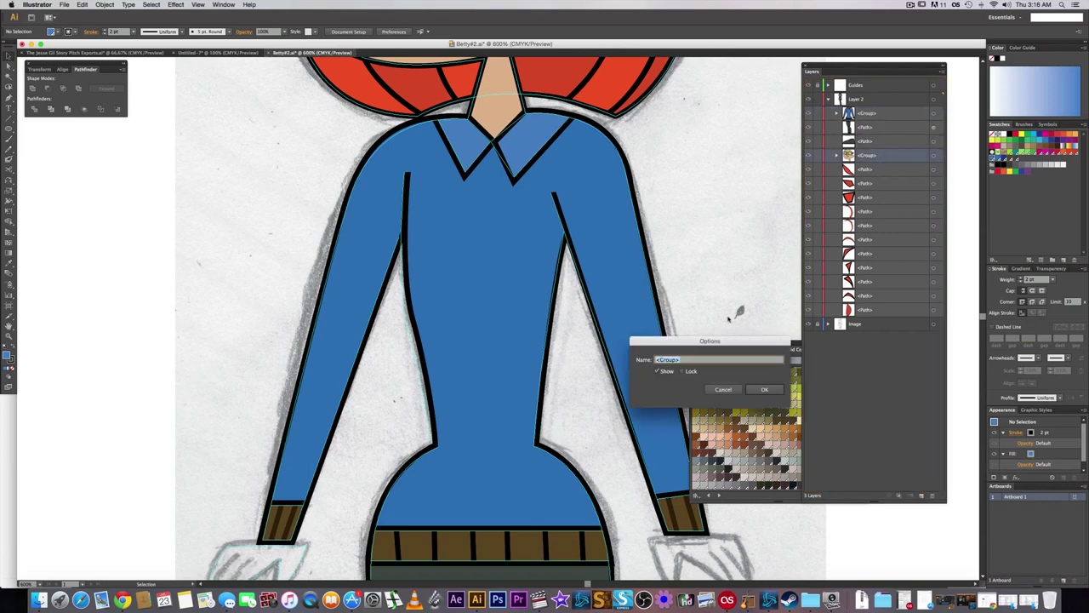
pyautogui.click(764, 389)
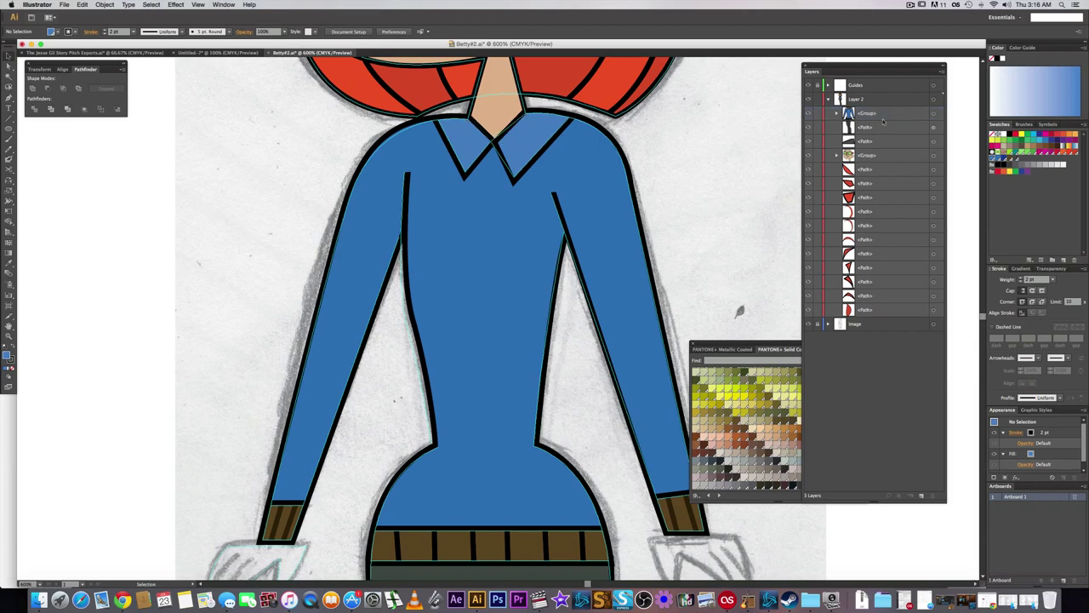
pyautogui.moveTo(875, 155); pyautogui.dragTo(884, 127)
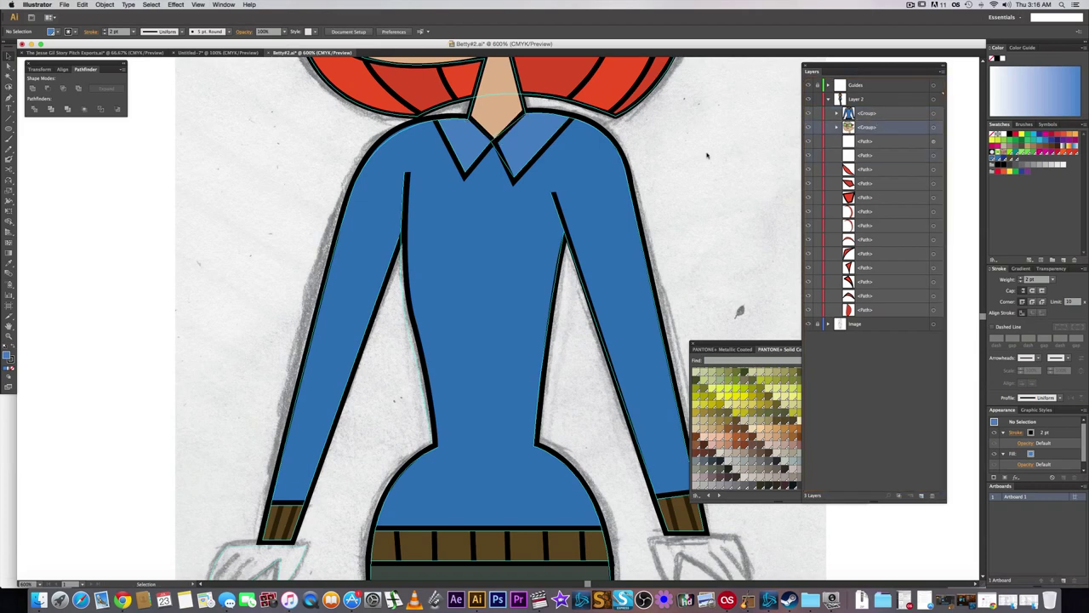
# - Group all the loose red hair paths in Layer 2, leaving the group's name unchanged
pyautogui.click(933, 170)
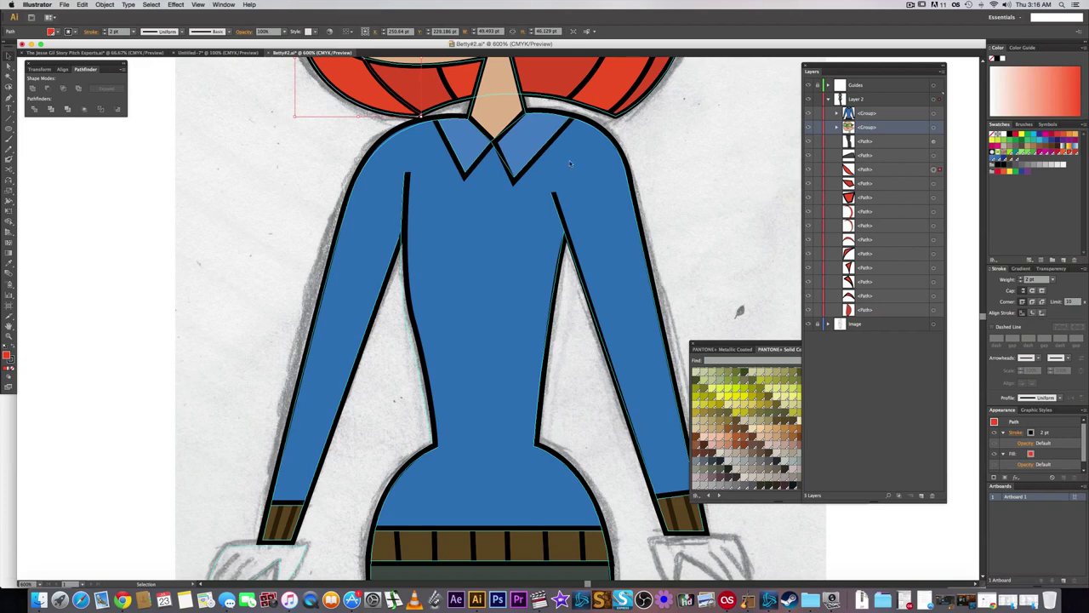
pyautogui.keyDown('shift'); pyautogui.click(933, 183); pyautogui.keyUp('shift')
pyautogui.keyDown('shift'); pyautogui.click(934, 196); pyautogui.keyUp('shift')
pyautogui.keyDown('shift'); pyautogui.click(933, 211); pyautogui.keyUp('shift')
pyautogui.keyDown('shift'); pyautogui.click(933, 225); pyautogui.keyUp('shift')
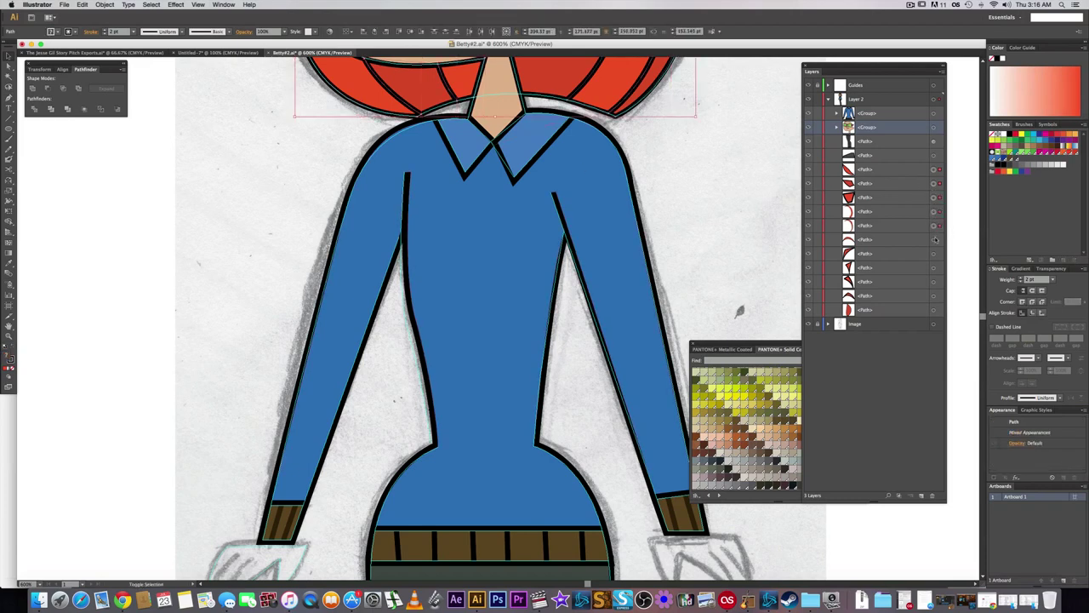
pyautogui.keyDown('shift'); pyautogui.click(933, 240); pyautogui.keyUp('shift')
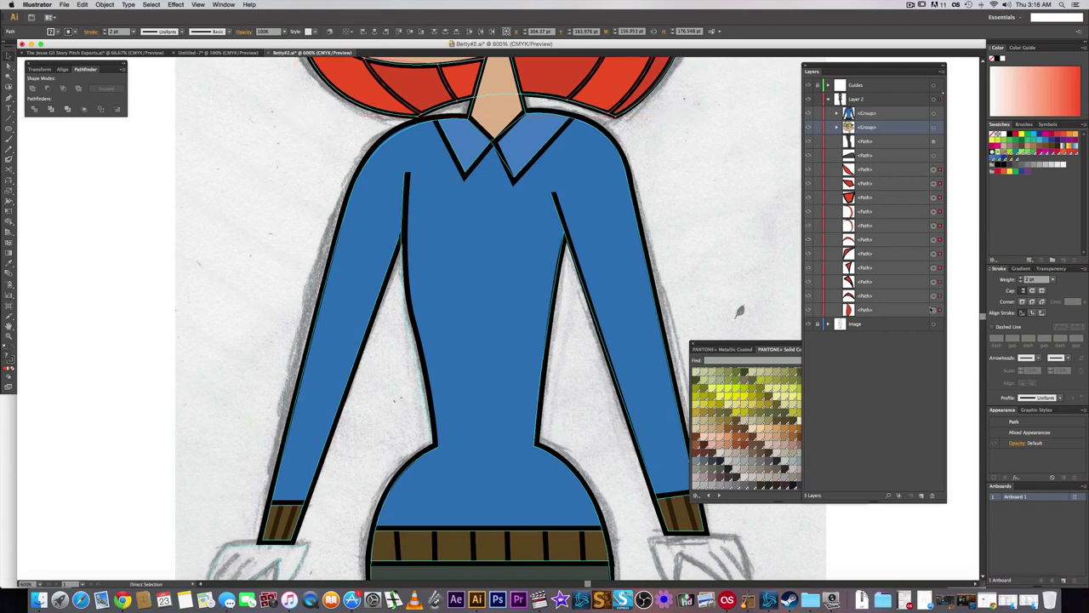
pyautogui.press('super+g')
pyautogui.doubleClick(885, 169)
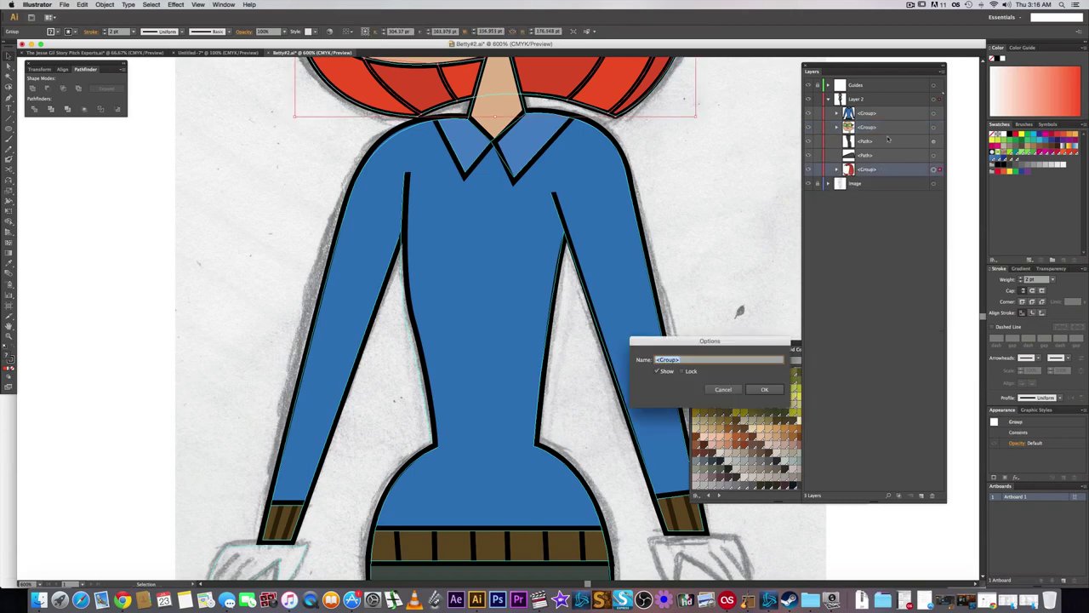
pyautogui.click(723, 389)
# - Move the hair group directly beneath the face group in Layer 2 and combine the two into one group
pyautogui.moveTo(888, 171); pyautogui.dragTo(893, 140)
pyautogui.click(934, 128)
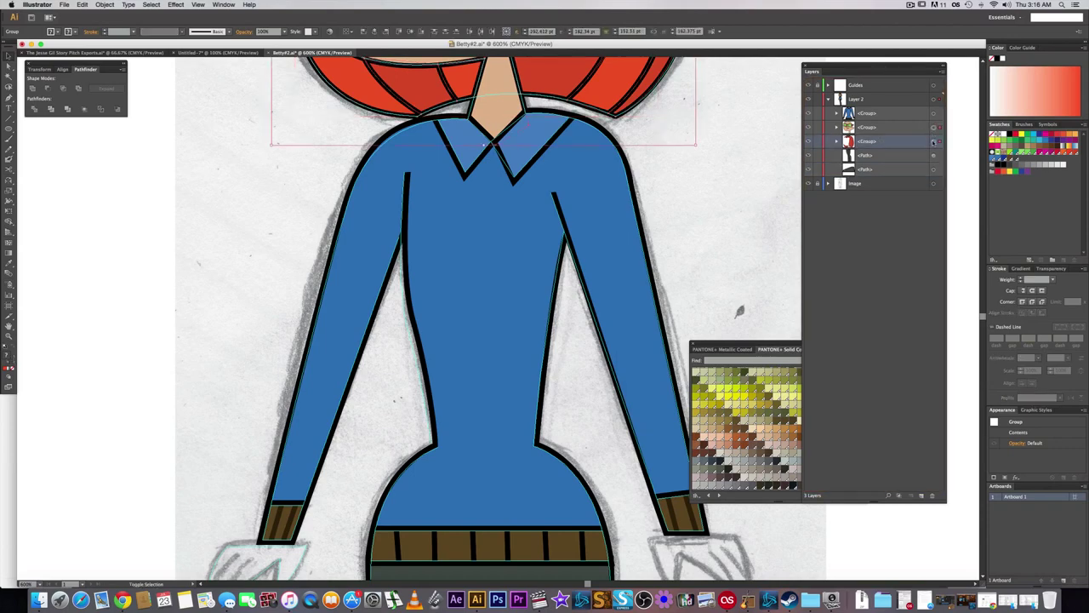
pyautogui.press('Delete')
pyautogui.scroll(10, 750, 126)
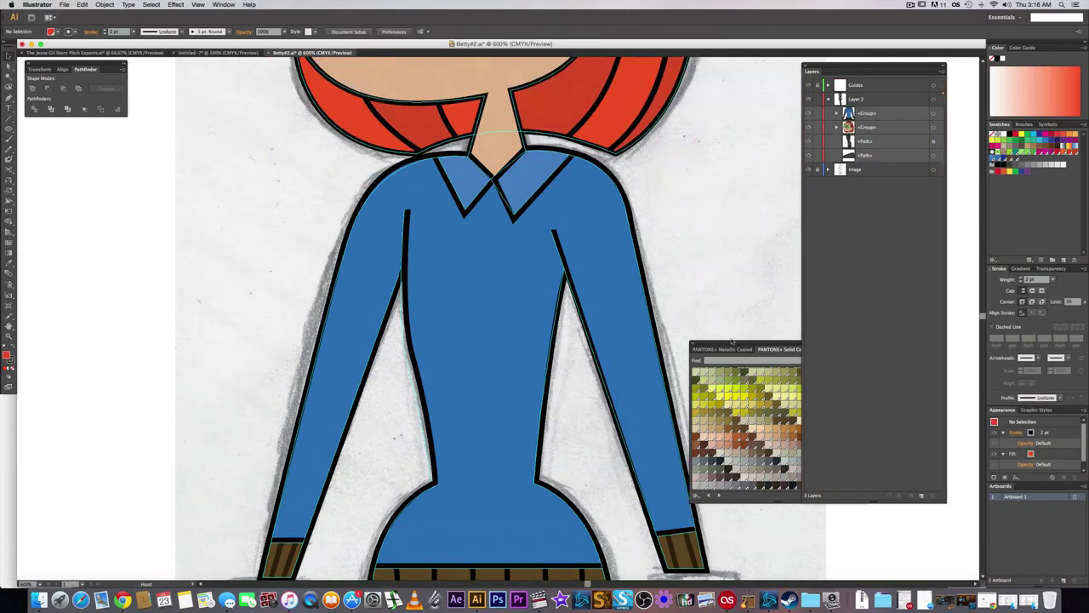
pyautogui.scroll(3, 599, 199)
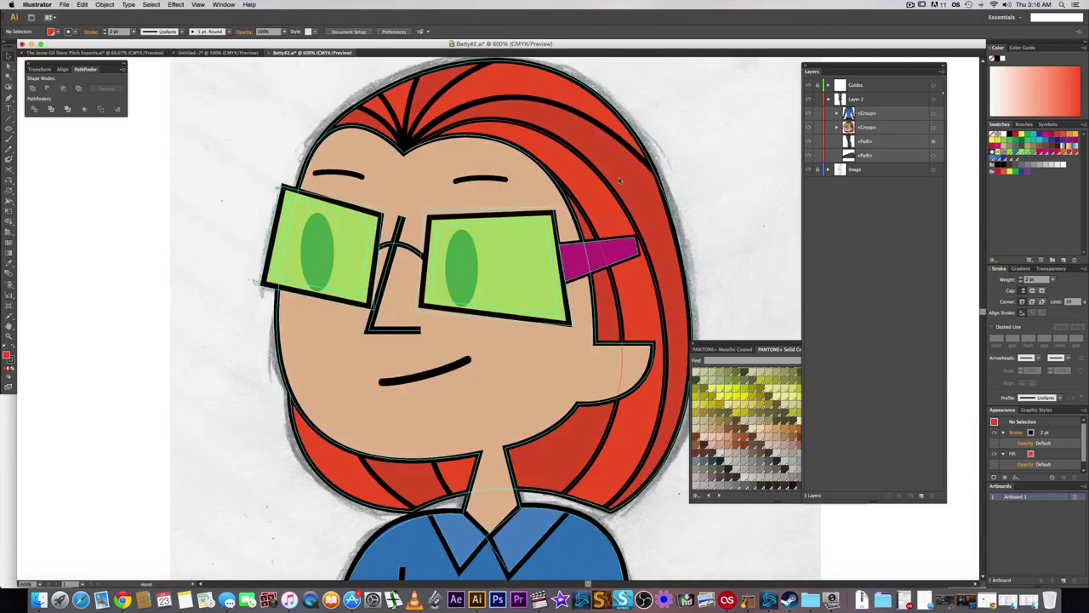
pyautogui.scroll(-5, 582, 433)
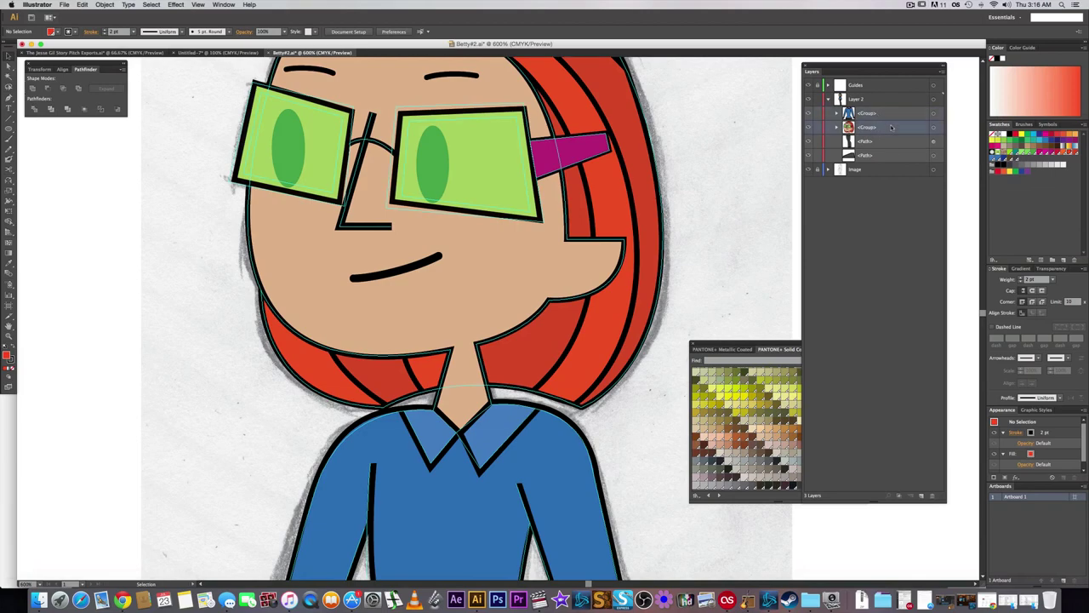
# - Fill the front shoe below the trouser hem with PANTONE 444 C from the PANTONE+ Solid Coated swatches
pyautogui.click(891, 159)
pyautogui.press('space')
pyautogui.moveTo(575, 575); pyautogui.dragTo(553, 214)
pyautogui.scroll(-15, 555, 241)
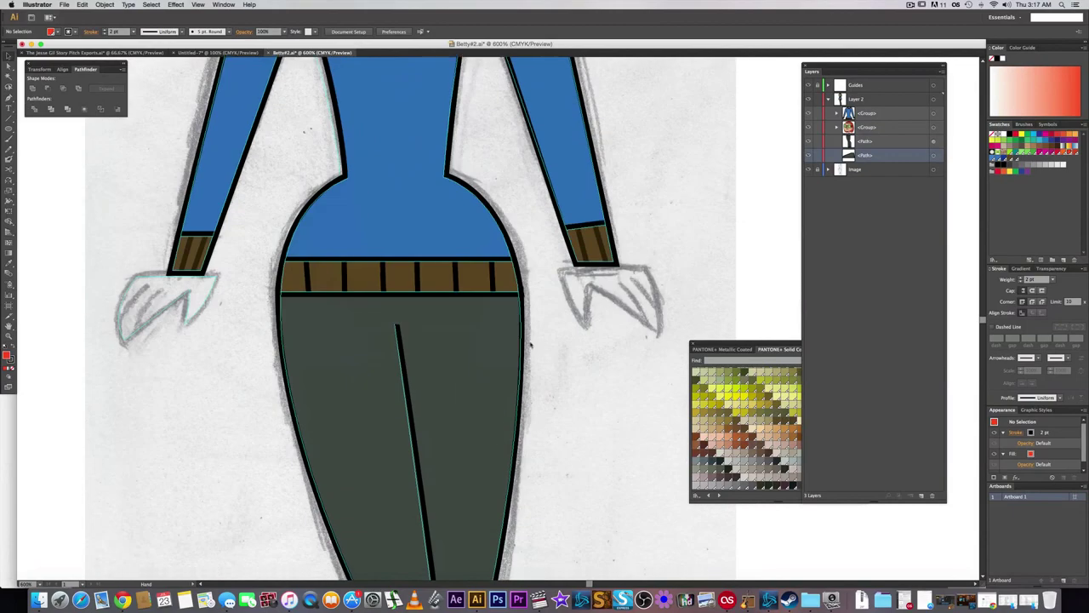
pyautogui.scroll(-8, 506, 257)
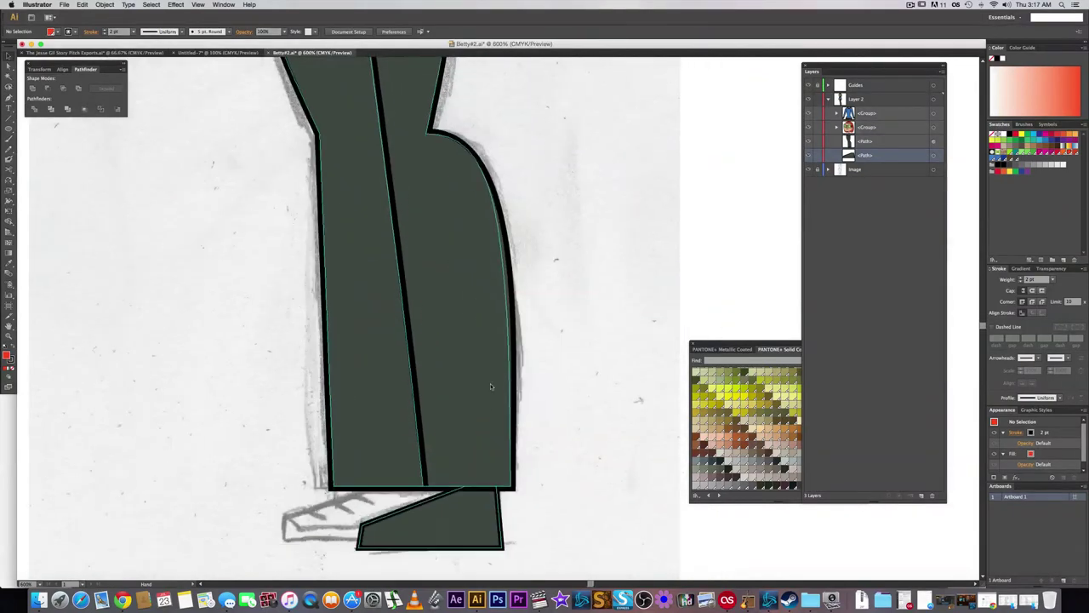
pyautogui.click(481, 522)
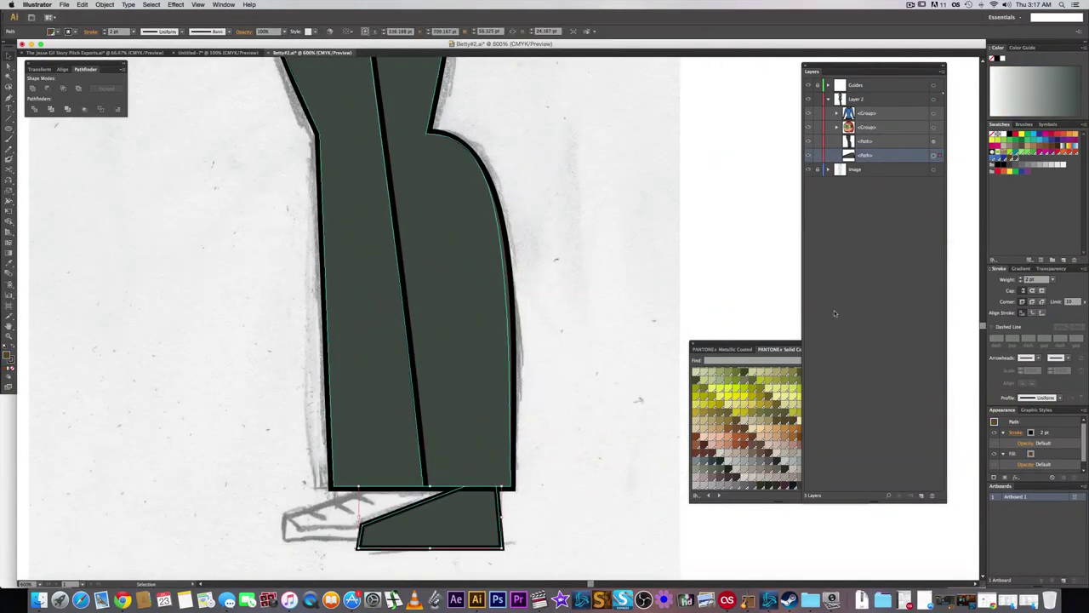
pyautogui.click(774, 344)
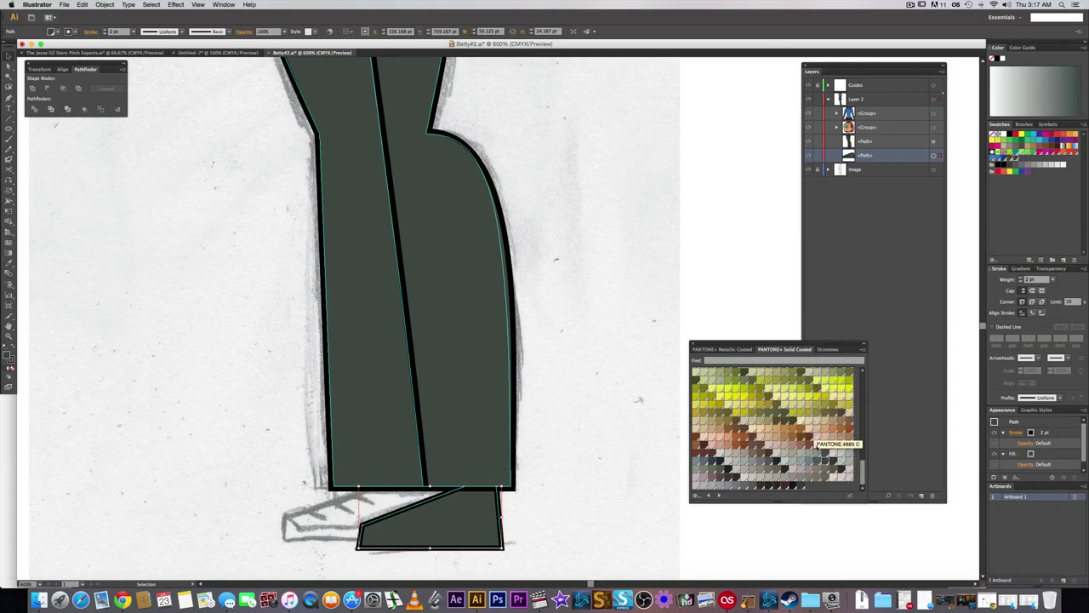
pyautogui.click(809, 461)
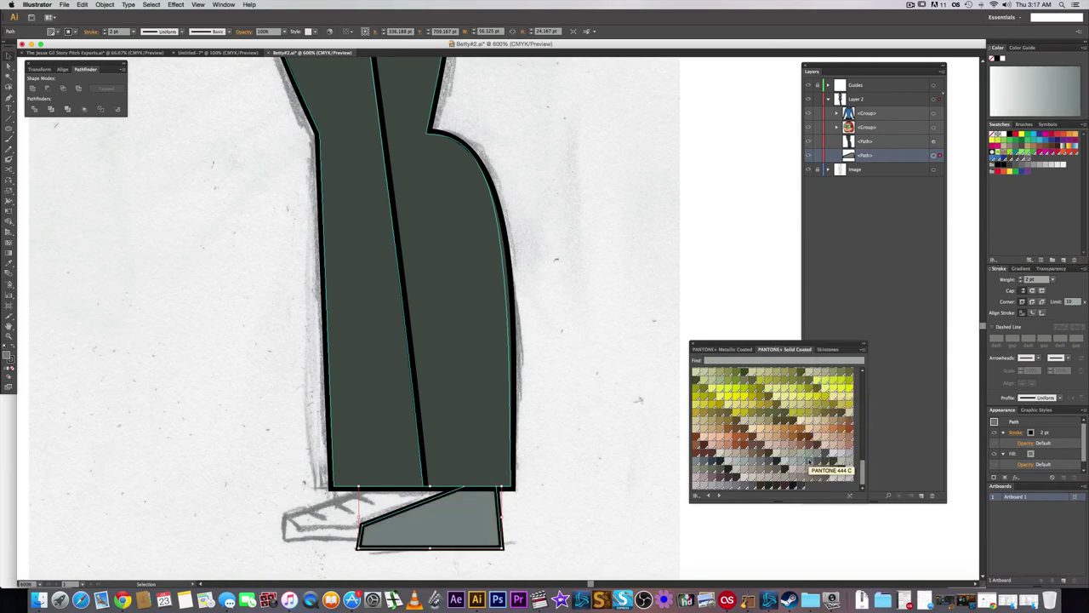
# - Try a darker grey PANTONE+ Solid Coated swatch on the front shoe and return its fill to the lighter grey
pyautogui.click(811, 461)
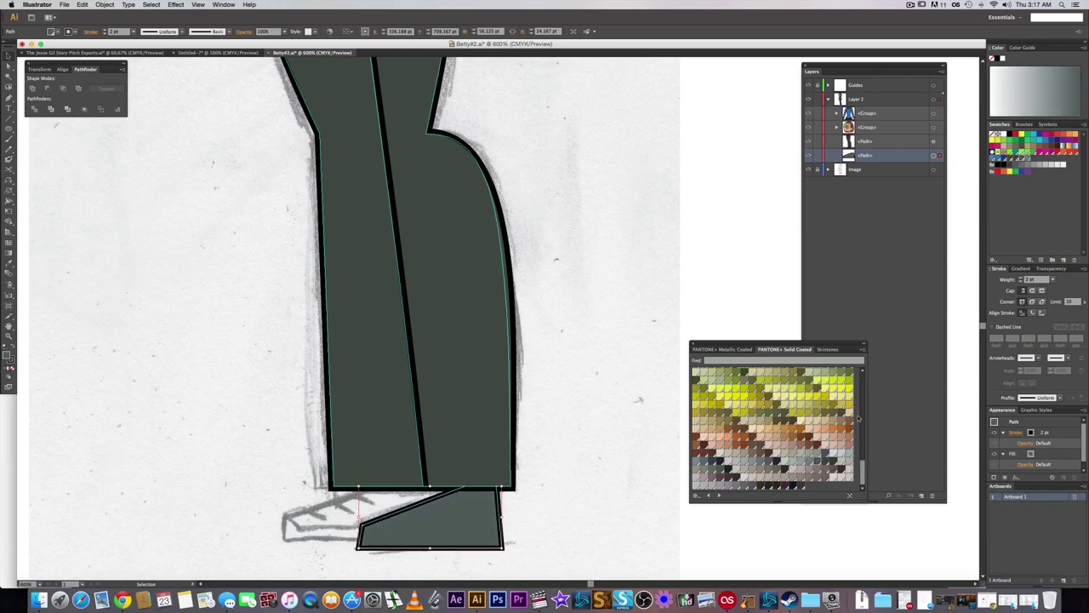
pyautogui.click(807, 461)
pyautogui.click(649, 470)
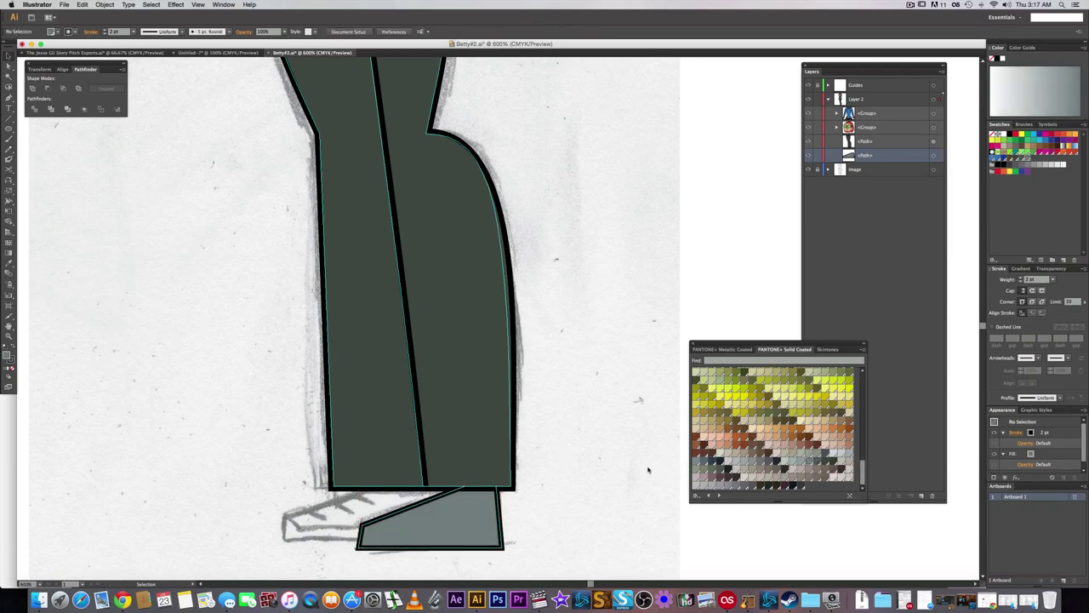
# - Lower the front shoe's opacity to 30% so the sketch beneath it can be traced
pyautogui.hscroll(-3, 529, 462)
pyautogui.scroll(-2, 529, 462)
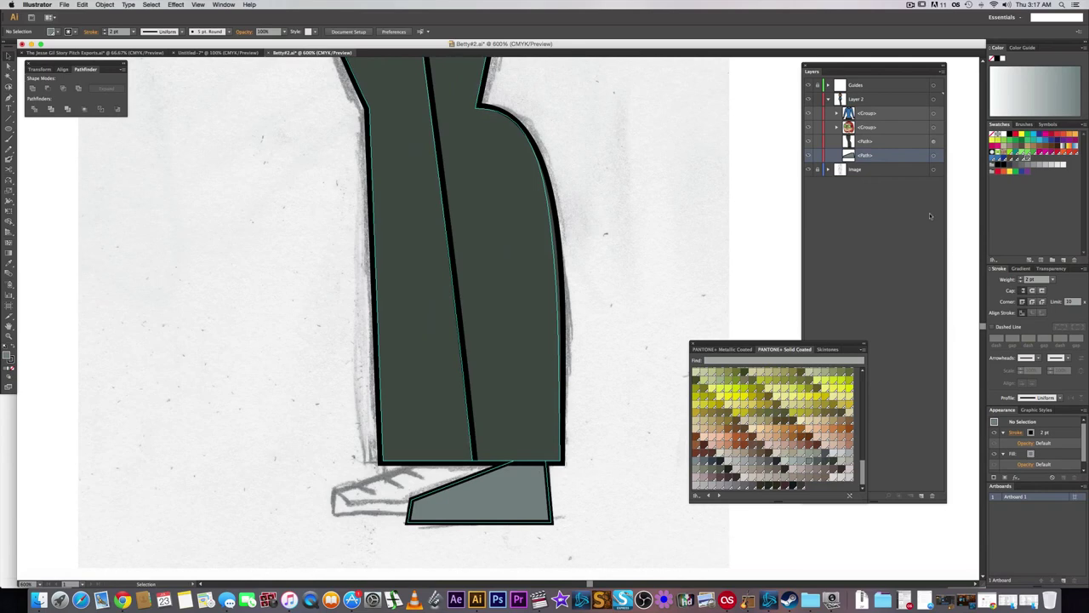
pyautogui.click(933, 155)
pyautogui.click(1051, 269)
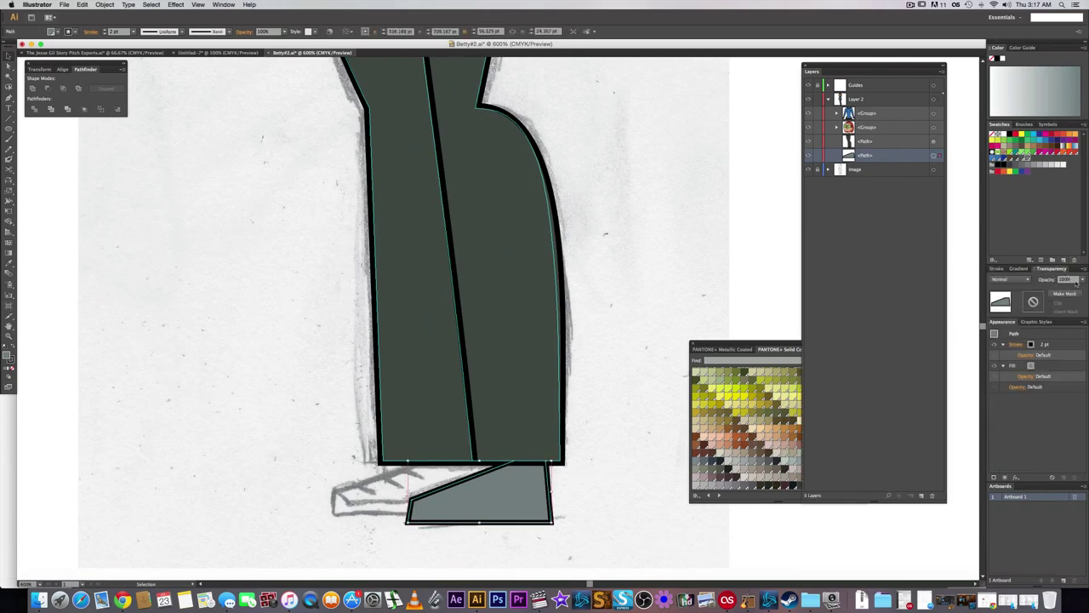
pyautogui.click(1082, 279)
pyautogui.click(1071, 316)
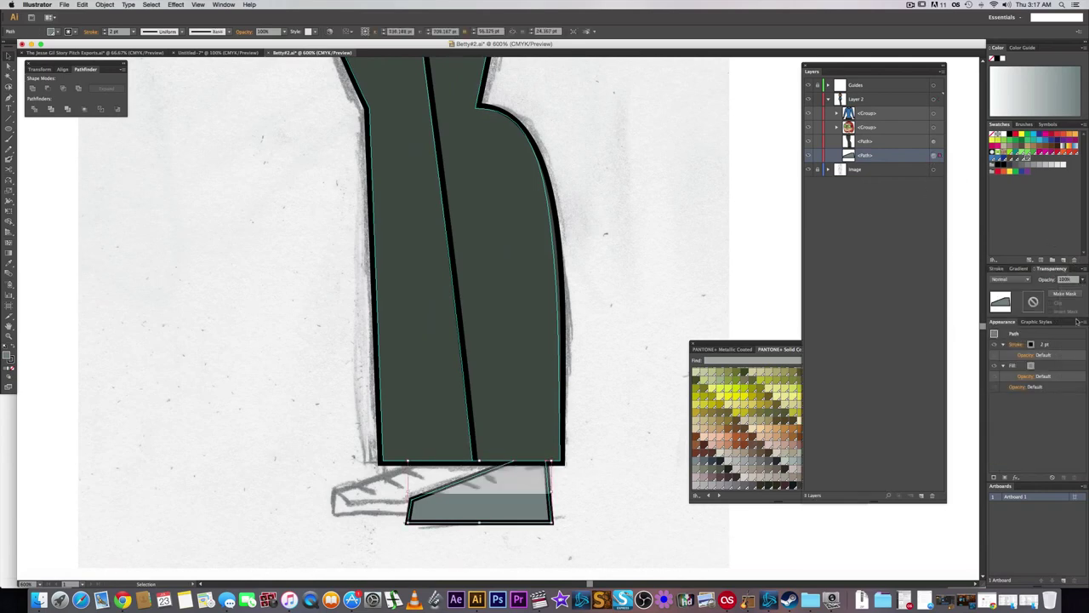
pyautogui.click(589, 483)
# - Draw a closed sole shape along the front shoe's base with the Pen tool, curving down from the toe and running straight to the heel
pyautogui.press('super+equal')
pyautogui.press('super+equal')
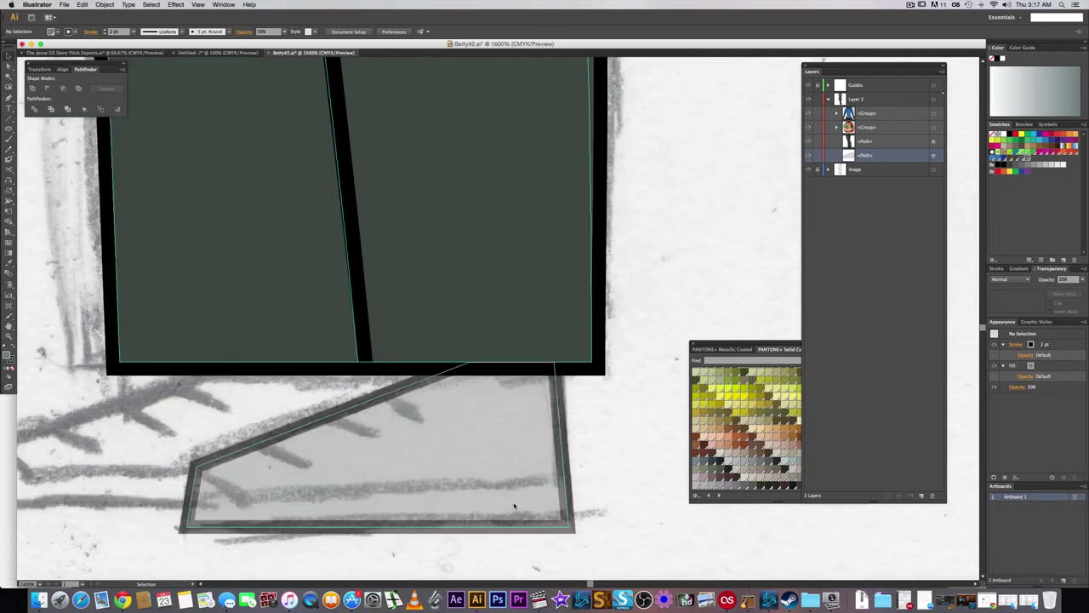
pyautogui.moveTo(488, 533); pyautogui.dragTo(524, 512)
pyautogui.press('p')
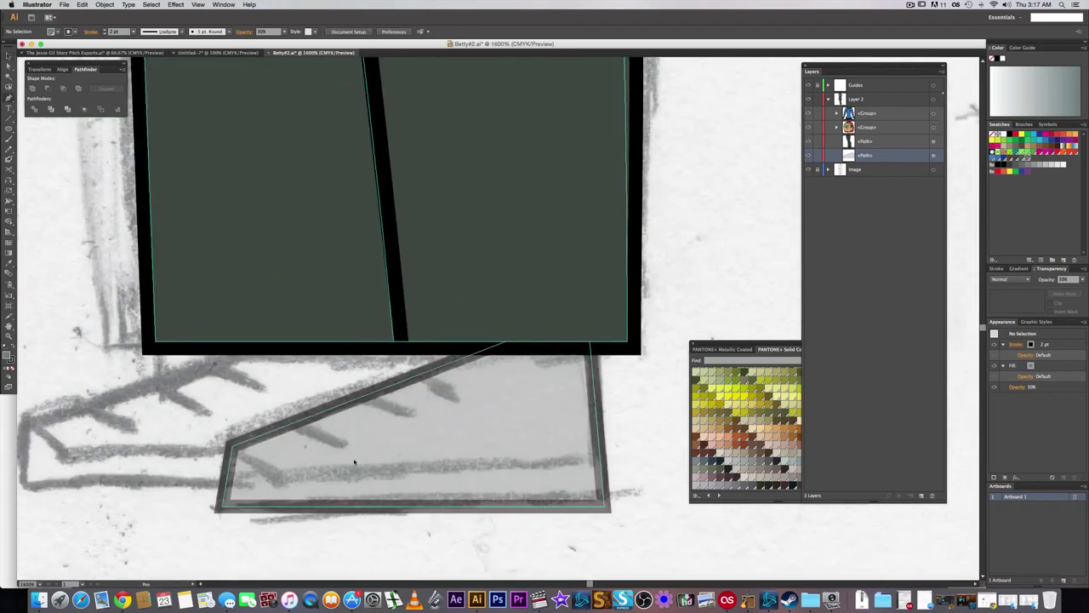
pyautogui.click(244, 452)
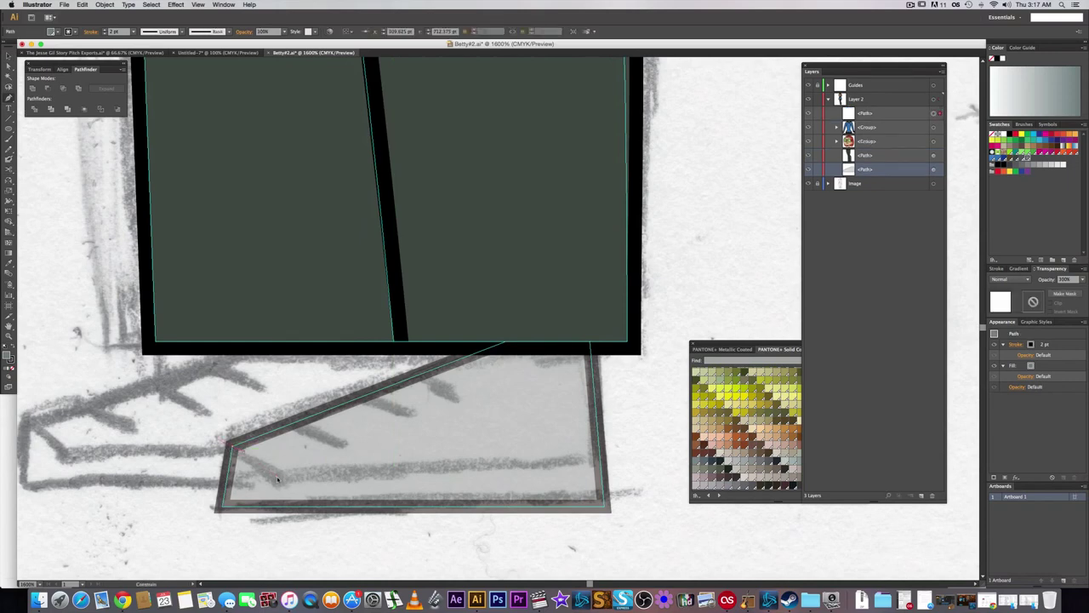
pyautogui.moveTo(285, 489); pyautogui.dragTo(285, 488)
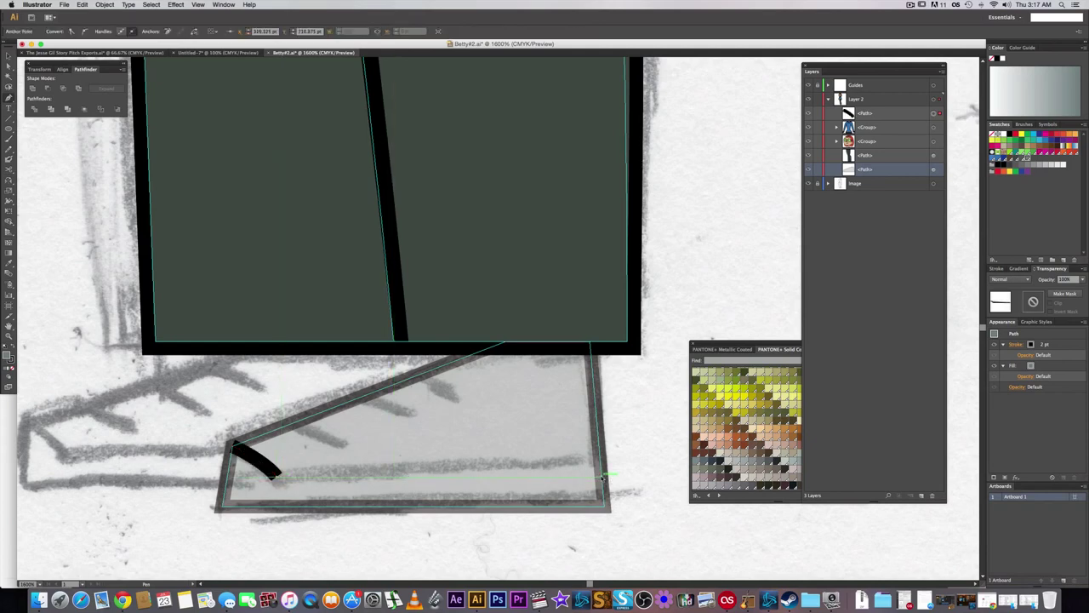
pyautogui.click(601, 477)
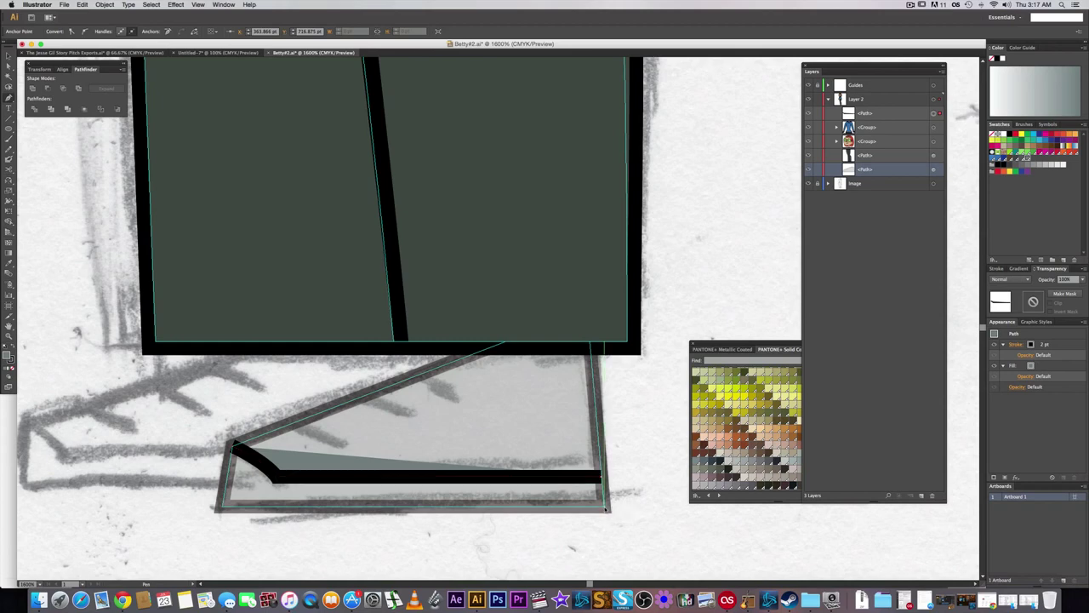
pyautogui.click(604, 508)
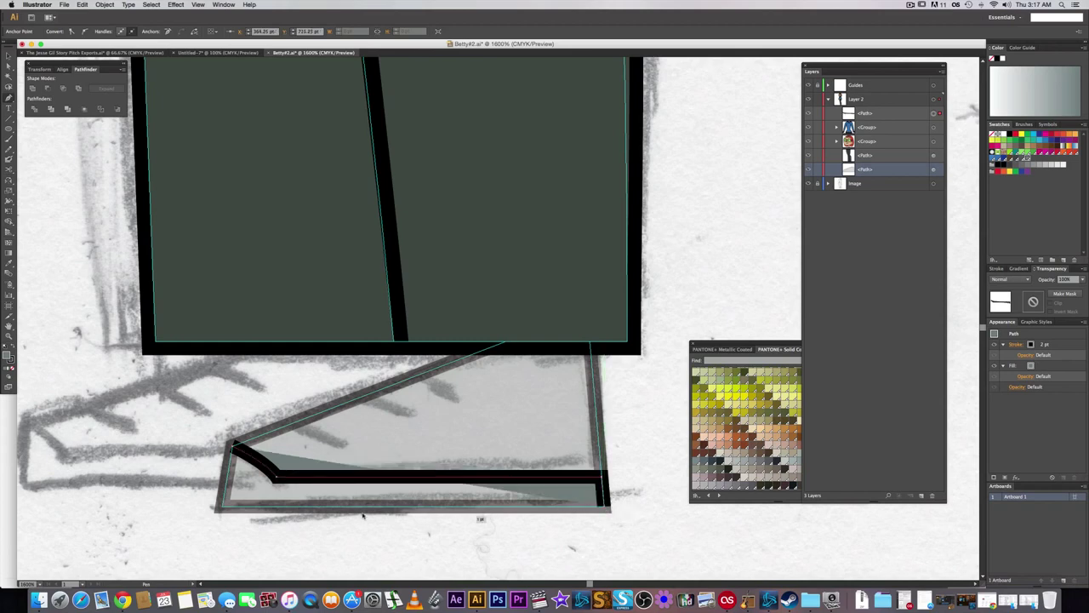
pyautogui.click(222, 509)
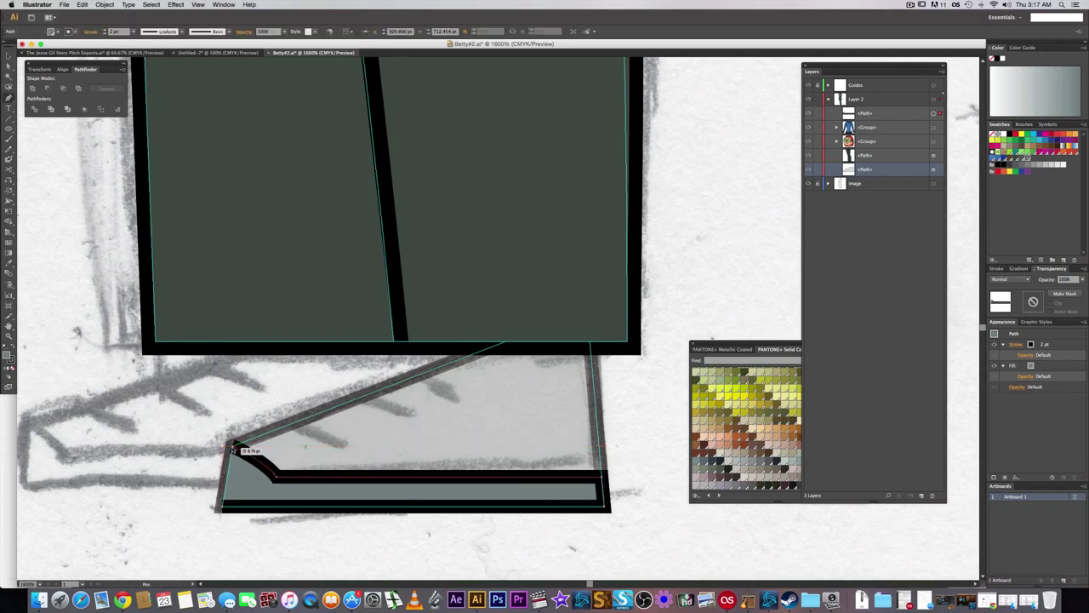
pyautogui.click(232, 445)
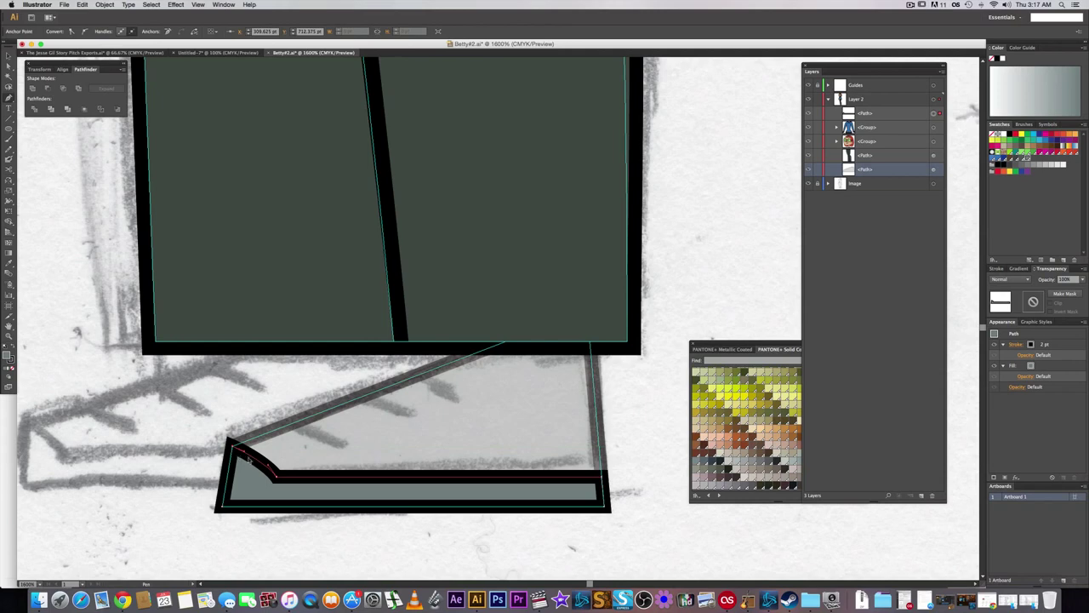
pyautogui.keyDown('super'); pyautogui.click(623, 412); pyautogui.keyUp('super')
# - Draw three short diagonal lace lines along the front shoe's sloping upper edge, following the sketch
pyautogui.press('\\')
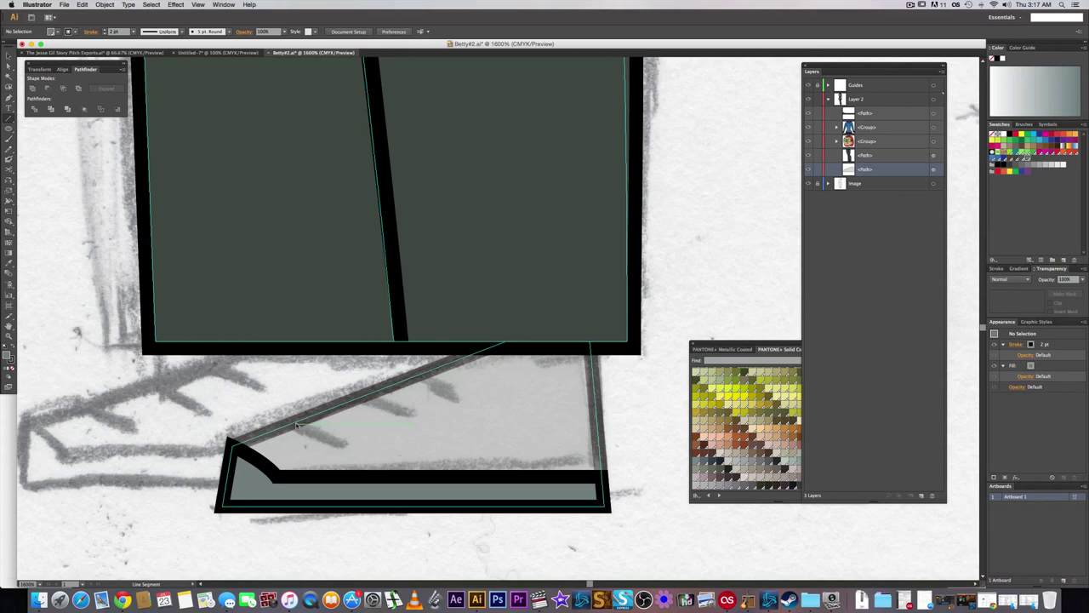
pyautogui.moveTo(292, 423)
pyautogui.mouseDown()
pyautogui.moveTo(351, 444)
pyautogui.moveTo(342, 441)
pyautogui.mouseUp()
pyautogui.moveTo(361, 396)
pyautogui.mouseDown()
pyautogui.moveTo(418, 418)
pyautogui.moveTo(409, 413)
pyautogui.mouseUp()
pyautogui.moveTo(422, 374)
pyautogui.mouseDown()
pyautogui.moveTo(469, 400)
pyautogui.moveTo(451, 394)
pyautogui.mouseUp()
pyautogui.click(637, 381)
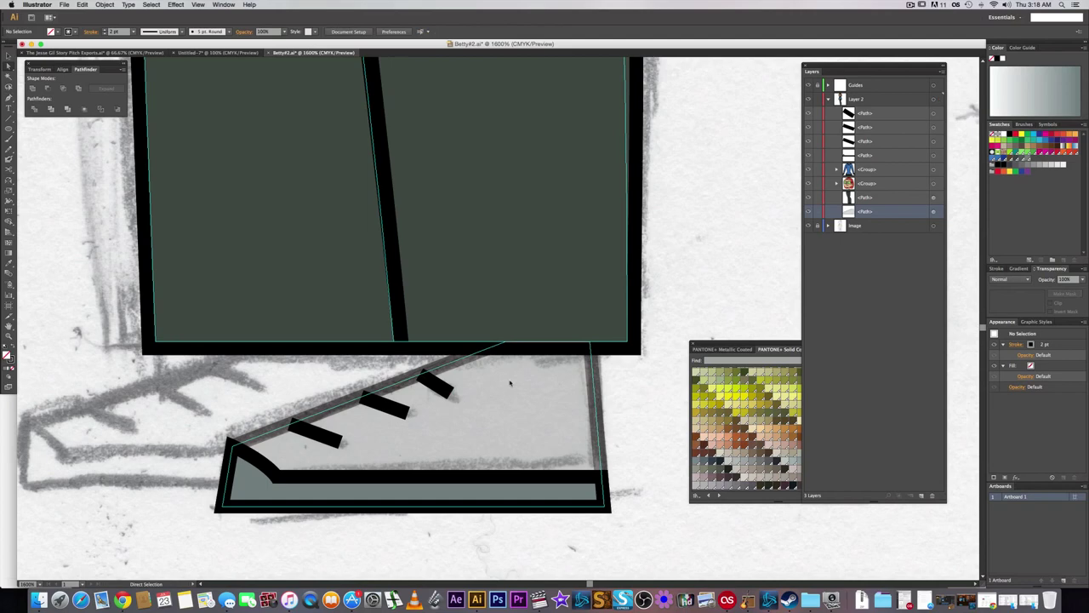
# - Give the three lace lines round stroke caps
pyautogui.click(446, 388)
pyautogui.keyDown('shift'); pyautogui.click(385, 405); pyautogui.keyUp('shift')
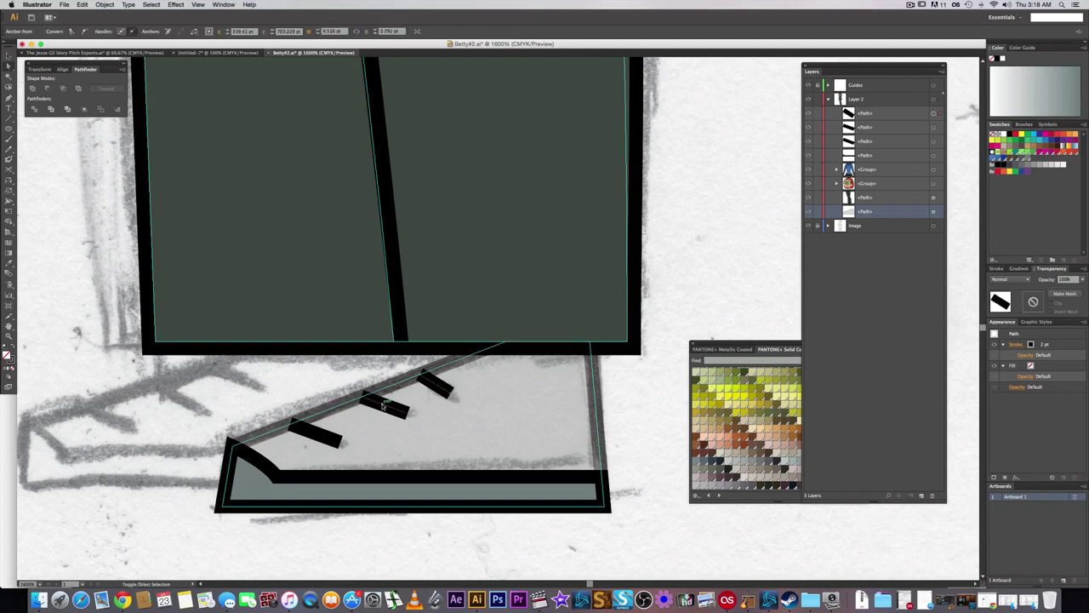
pyautogui.keyDown('shift'); pyautogui.click(315, 436); pyautogui.keyUp('shift')
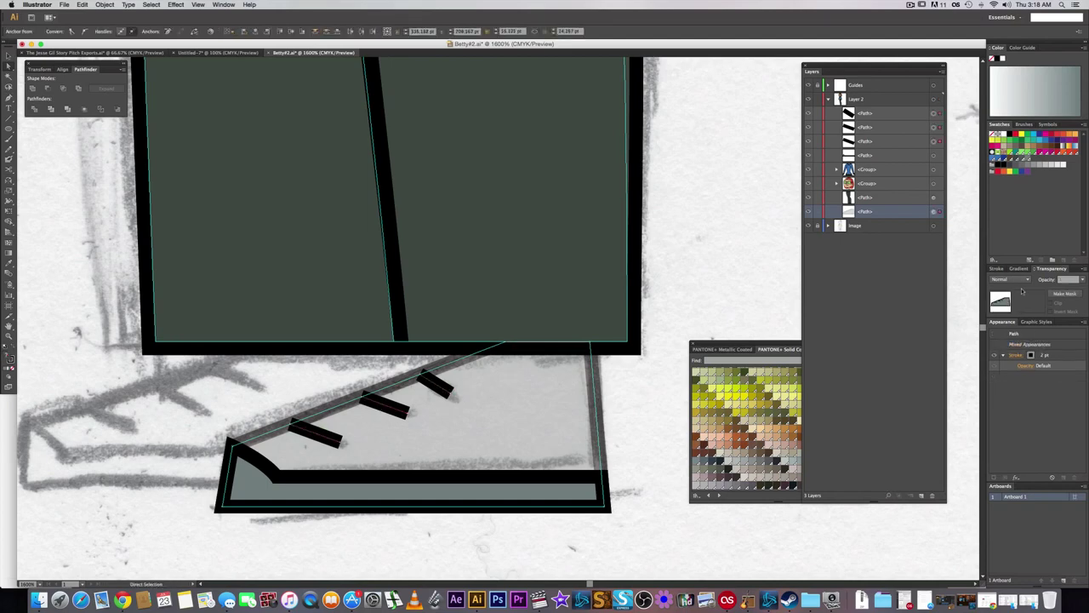
pyautogui.click(998, 269)
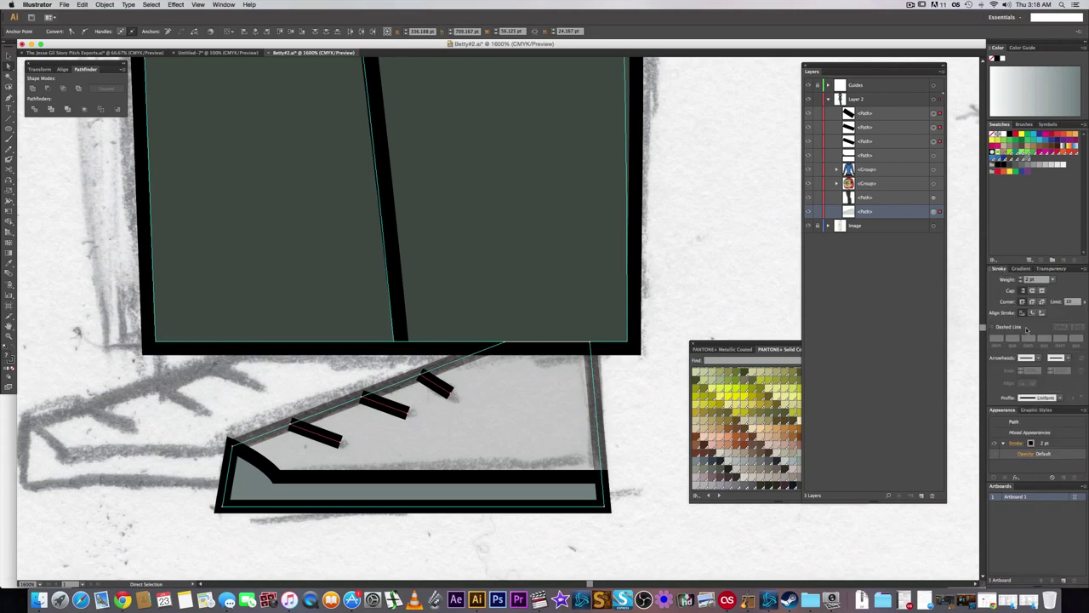
pyautogui.click(1032, 290)
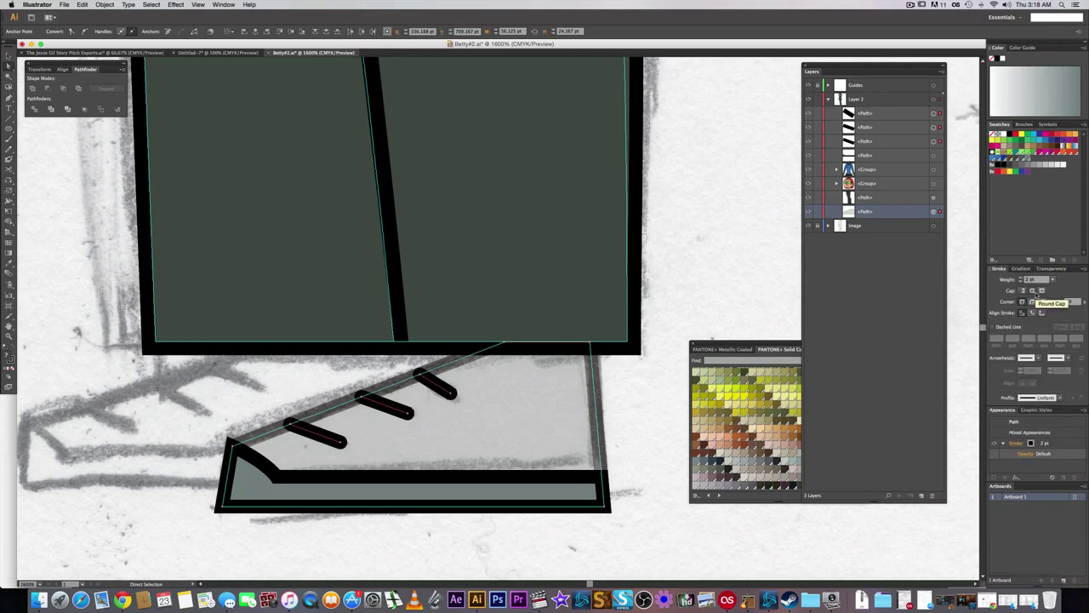
pyautogui.click(632, 412)
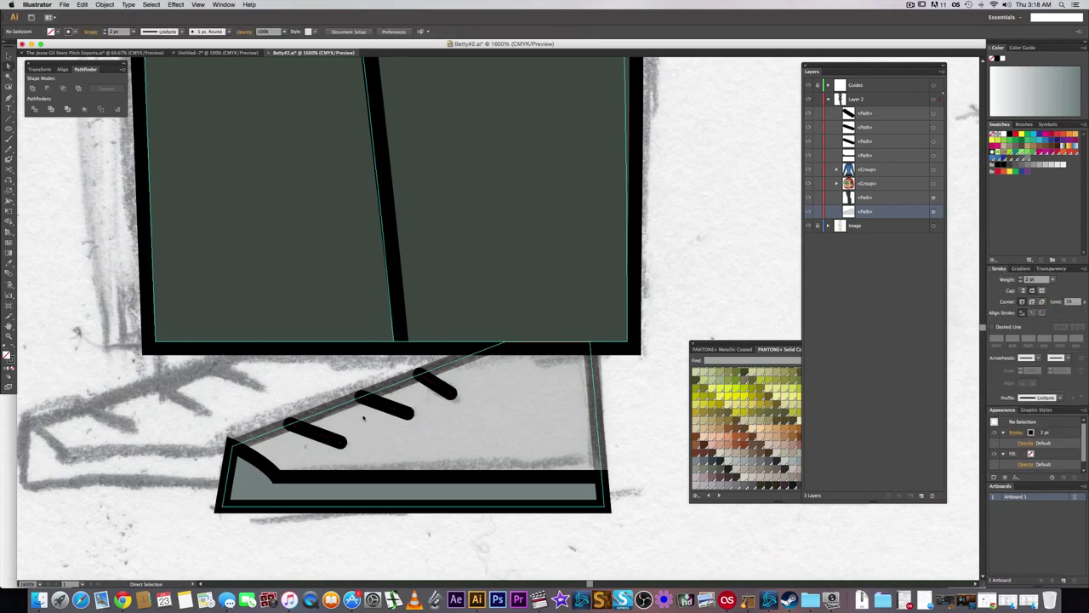
# - Restore the front shoe's opacity to 100%
pyautogui.click(934, 212)
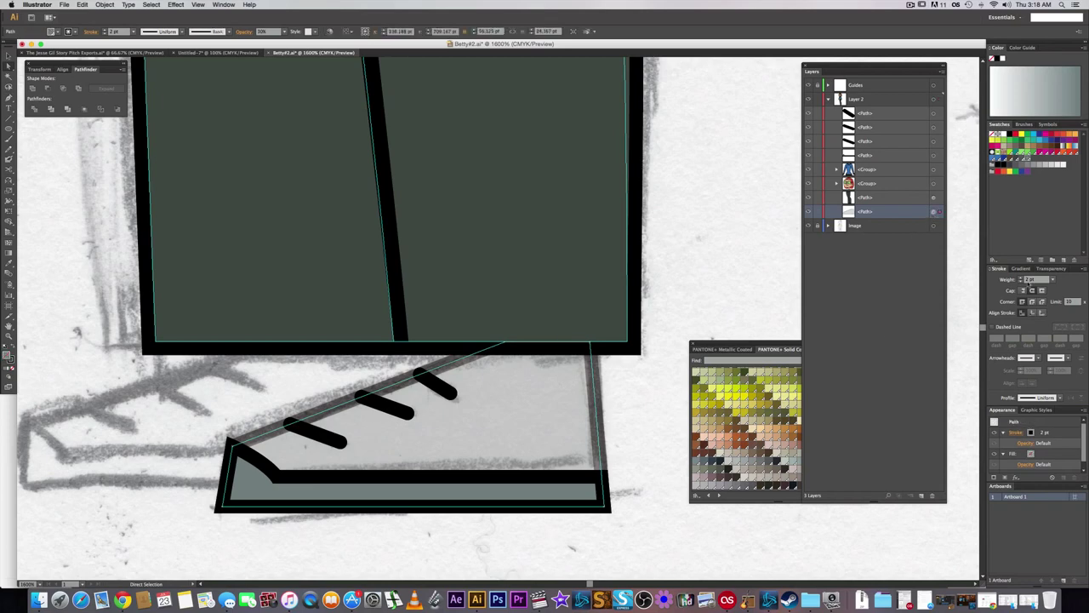
pyautogui.click(1060, 269)
pyautogui.click(1084, 279)
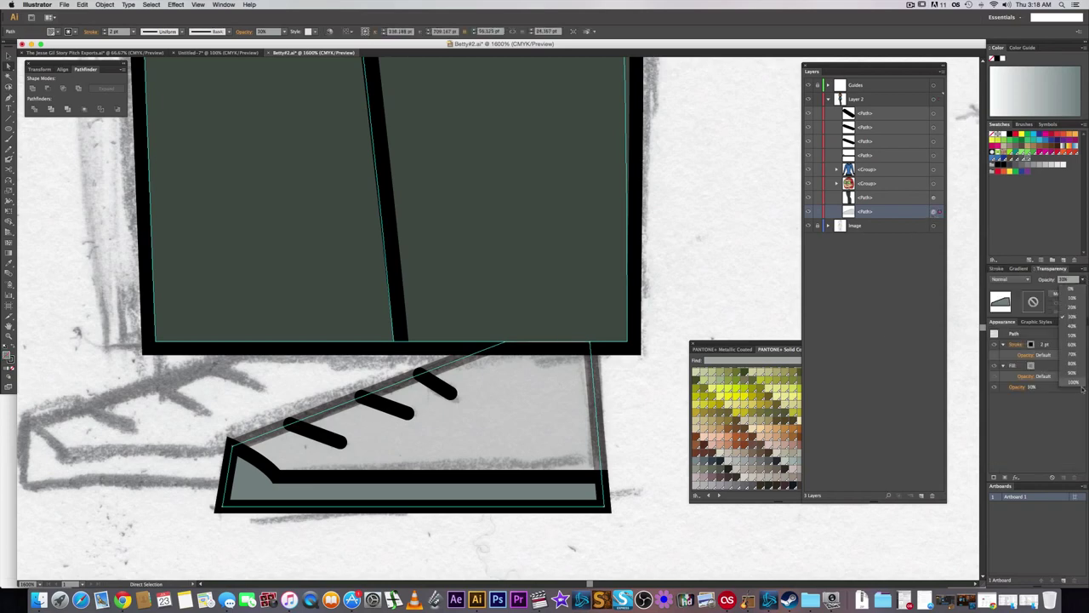
pyautogui.click(1072, 386)
pyautogui.click(638, 403)
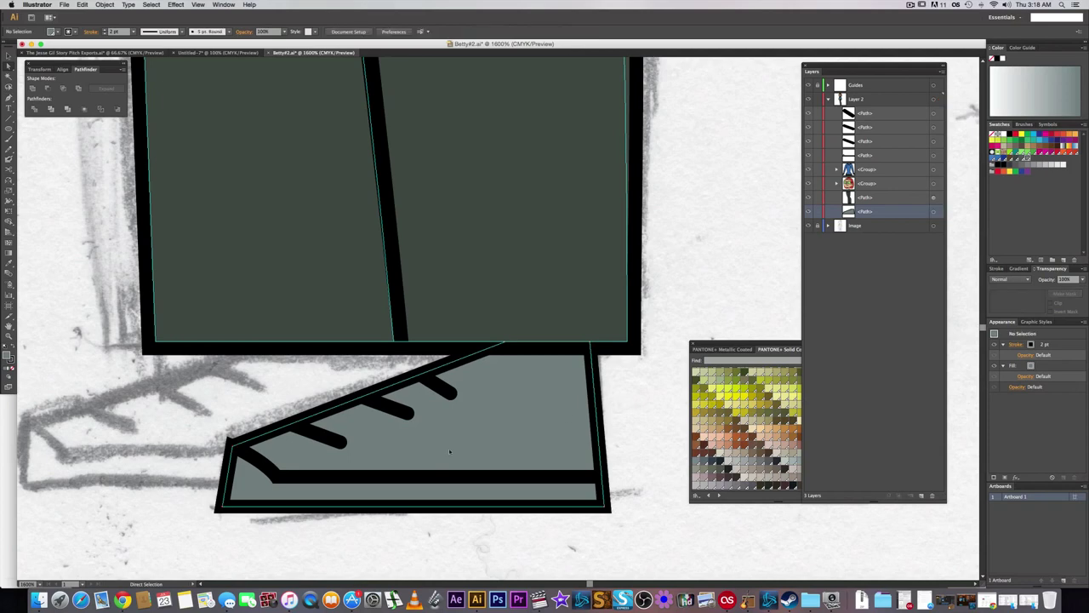
# - Fill the sole of the front shoe with a darker greenish grey from the PANTONE+ Solid Coated swatches
pyautogui.click(383, 477)
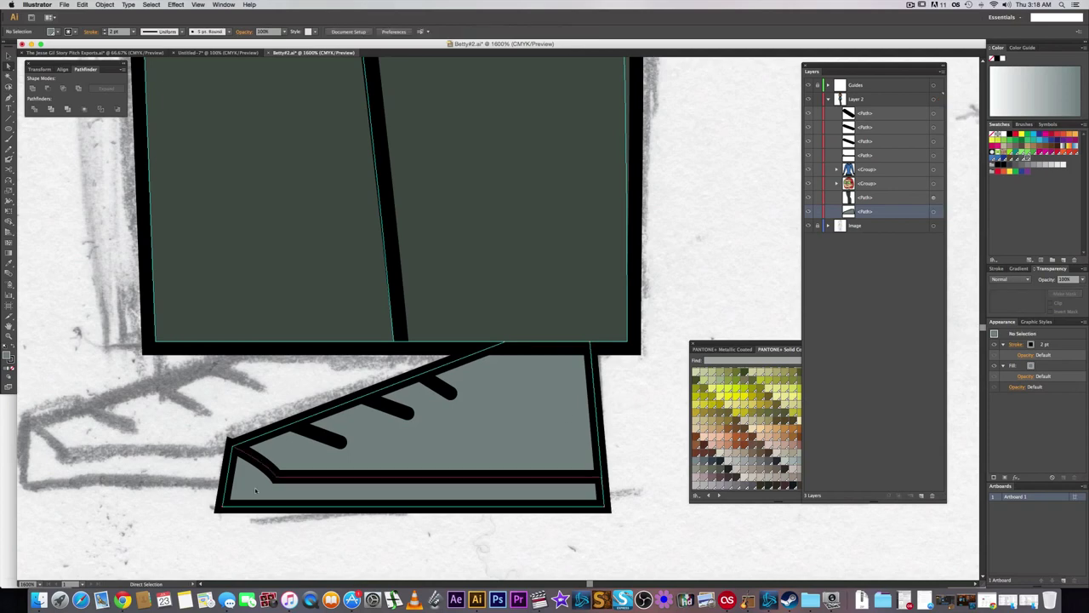
pyautogui.click(1063, 260)
pyautogui.moveTo(703, 407); pyautogui.dragTo(699, 408)
pyautogui.click(736, 462)
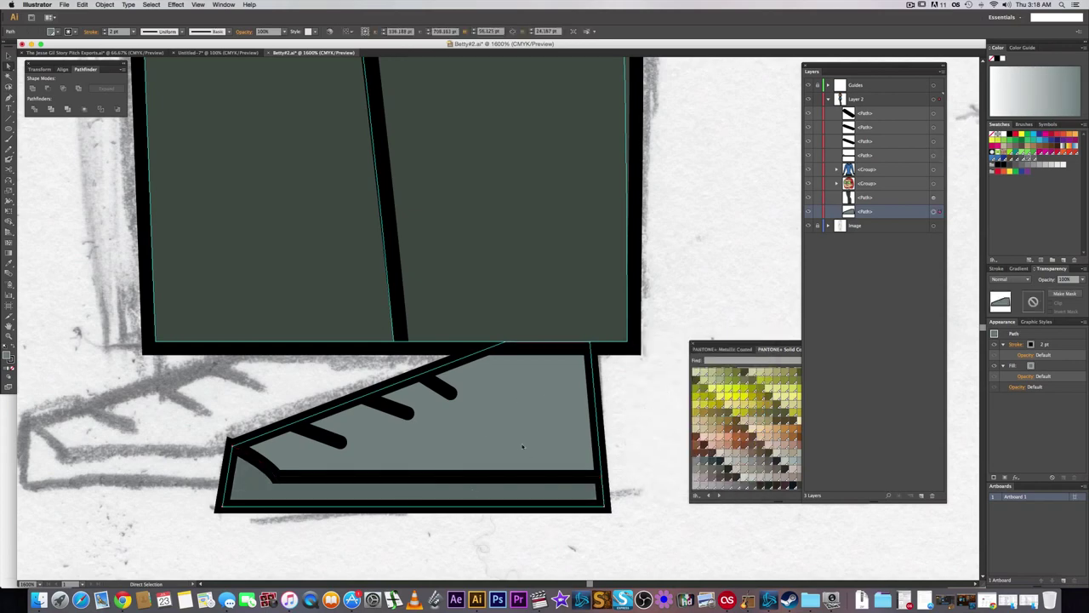
# - Compare the stroke corner joins on the sole outline and set it to a bevel join
pyautogui.click(1000, 269)
pyautogui.click(1041, 302)
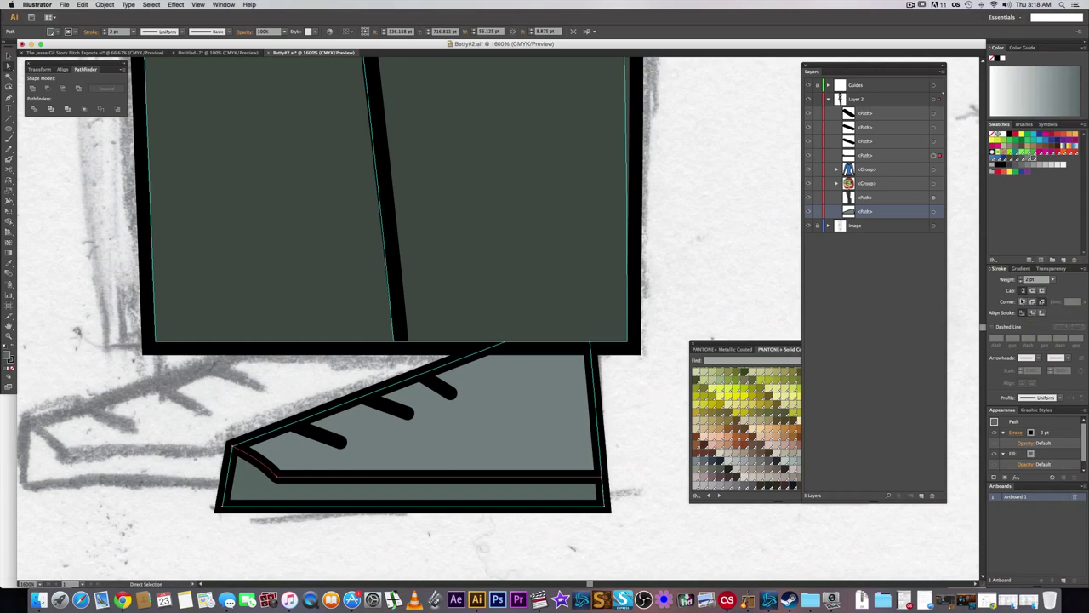
pyautogui.click(1023, 302)
pyautogui.click(1041, 303)
pyautogui.press('super+z')
pyautogui.click(1031, 303)
pyautogui.click(1023, 303)
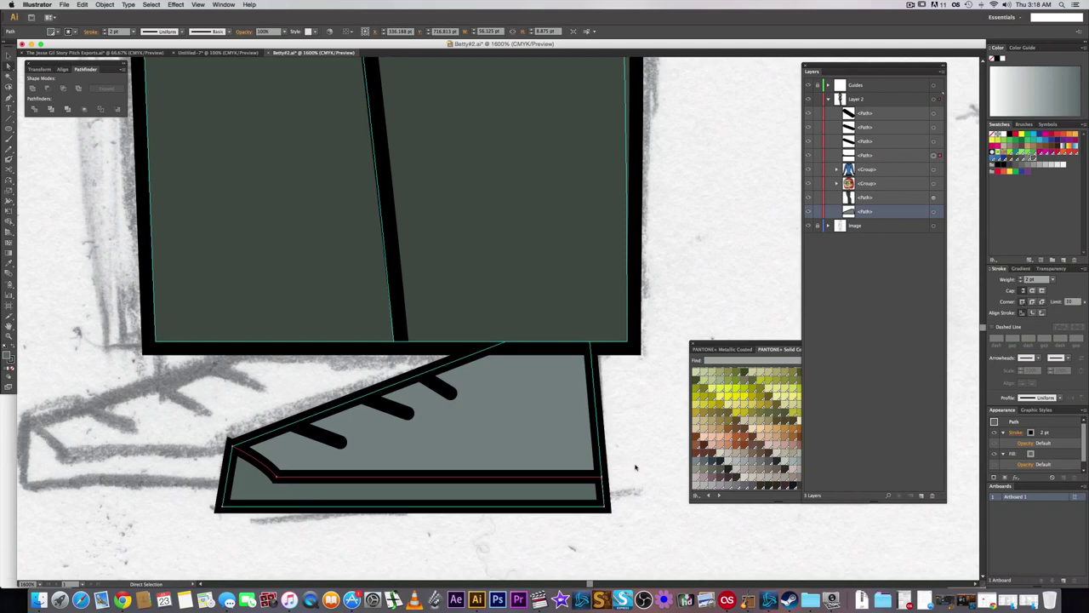
pyautogui.click(1042, 303)
pyautogui.click(279, 523)
pyautogui.click(452, 424)
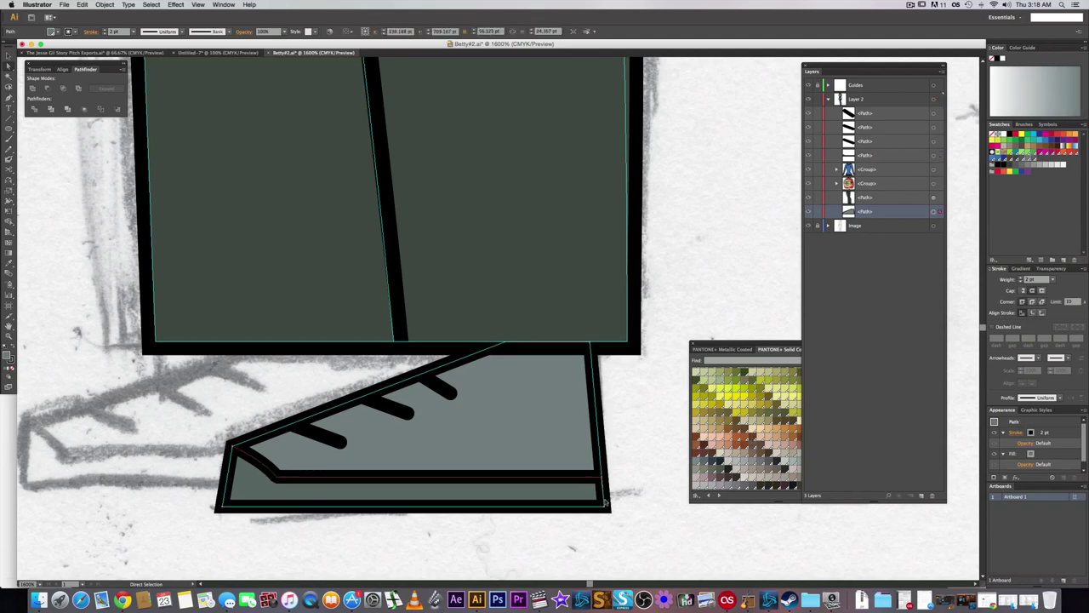
pyautogui.click(227, 445)
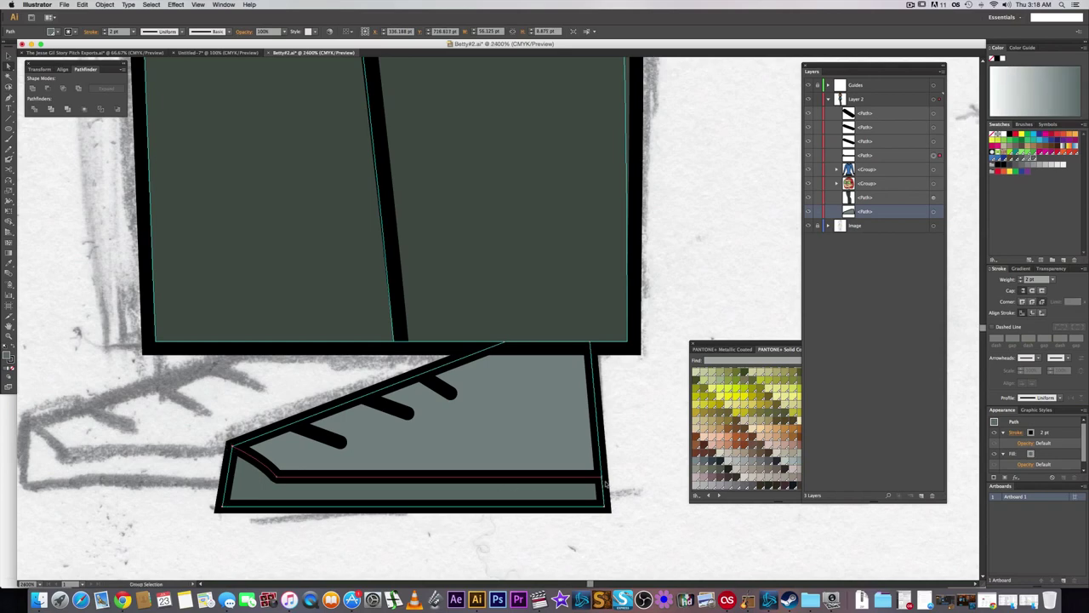
pyautogui.scroll(3, 605, 483)
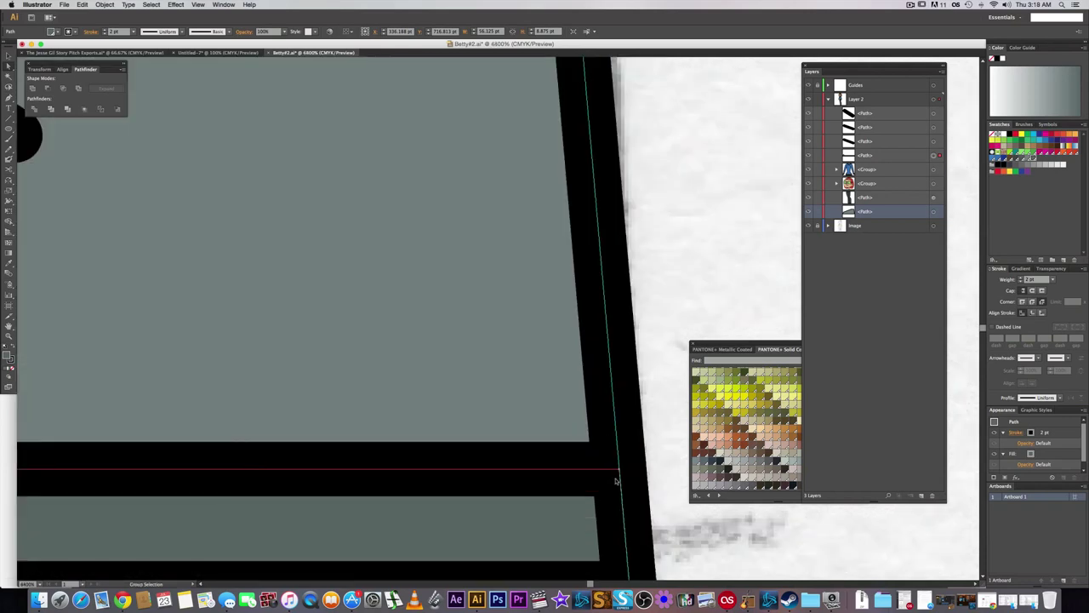
pyautogui.scroll(-5, 616, 481)
pyautogui.click(633, 451)
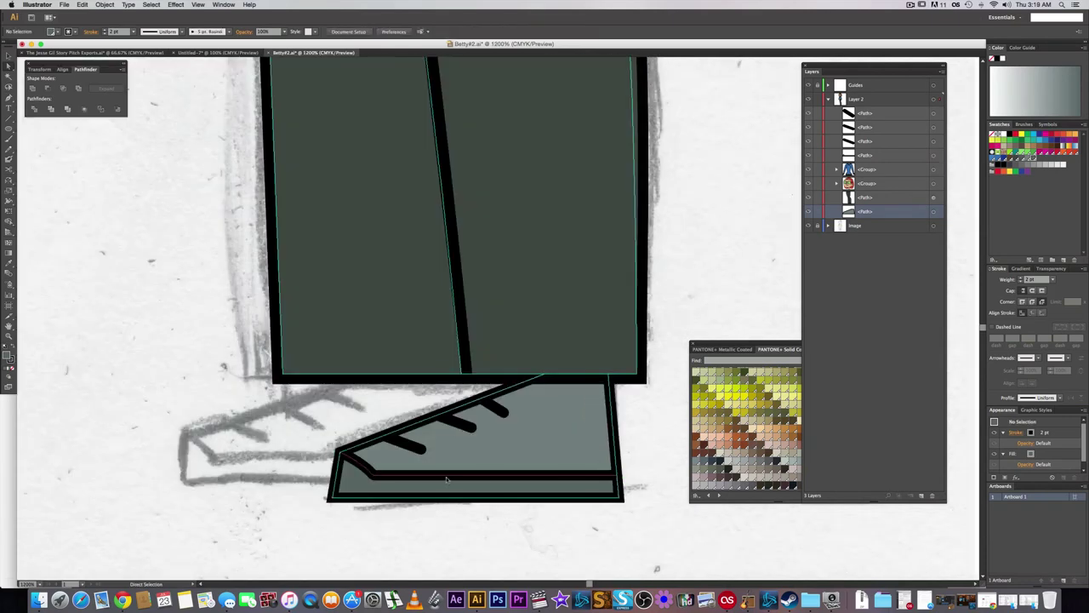
# - Nudge the shoe's upper front anchor point under the trouser hem four increments toward the toe
pyautogui.click(538, 379)
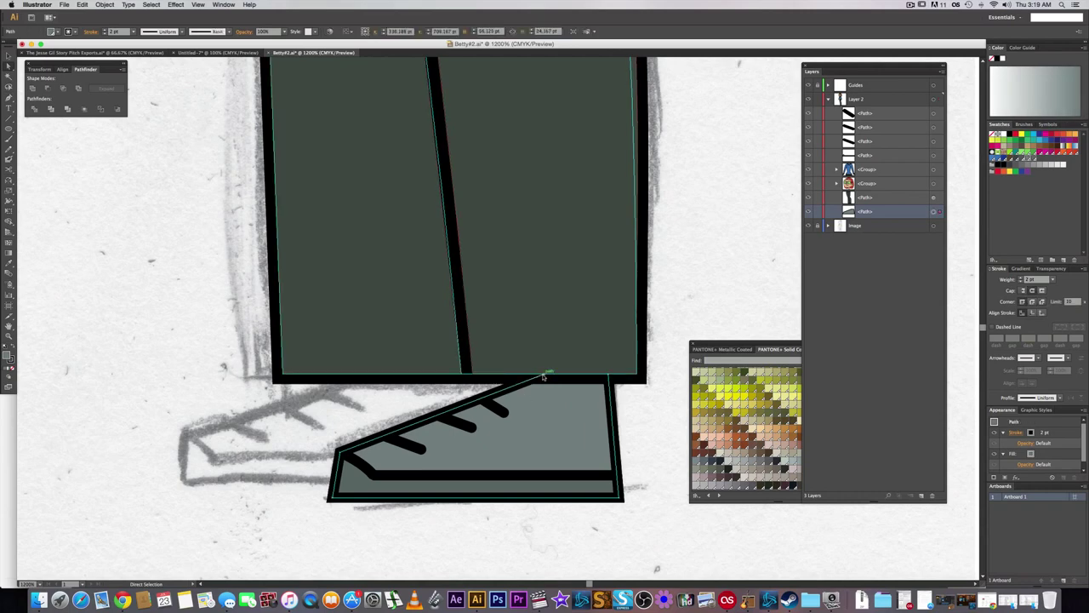
pyautogui.click(544, 375)
pyautogui.press('Left')
pyautogui.press('Left')
pyautogui.press('Left')
pyautogui.press('Left')
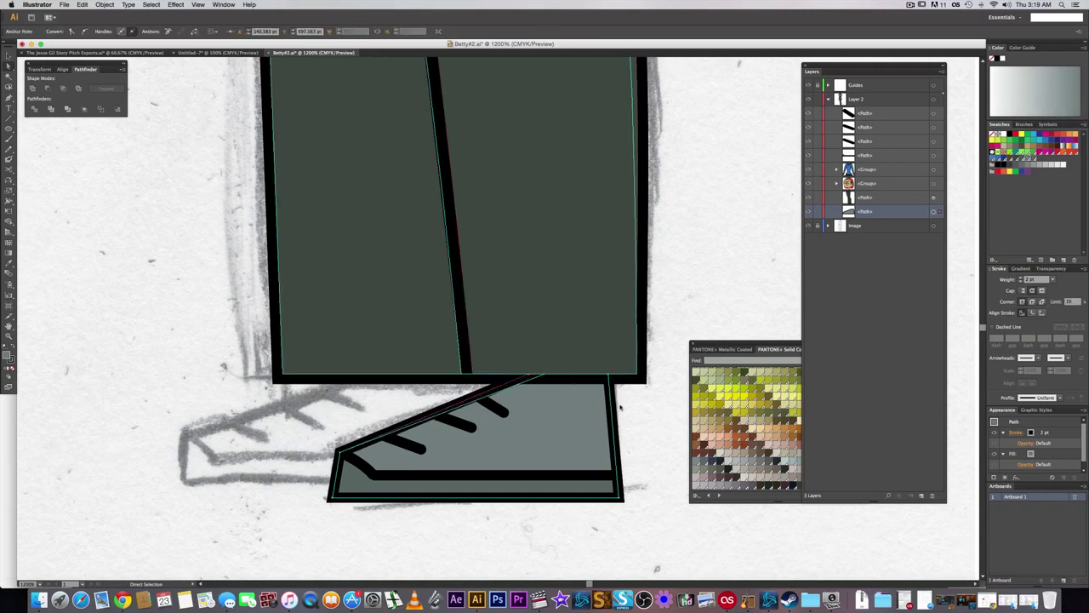
# - Move the upper end anchor of the lace nearest the trouser hem onto the shoe's black outline
pyautogui.click(491, 405)
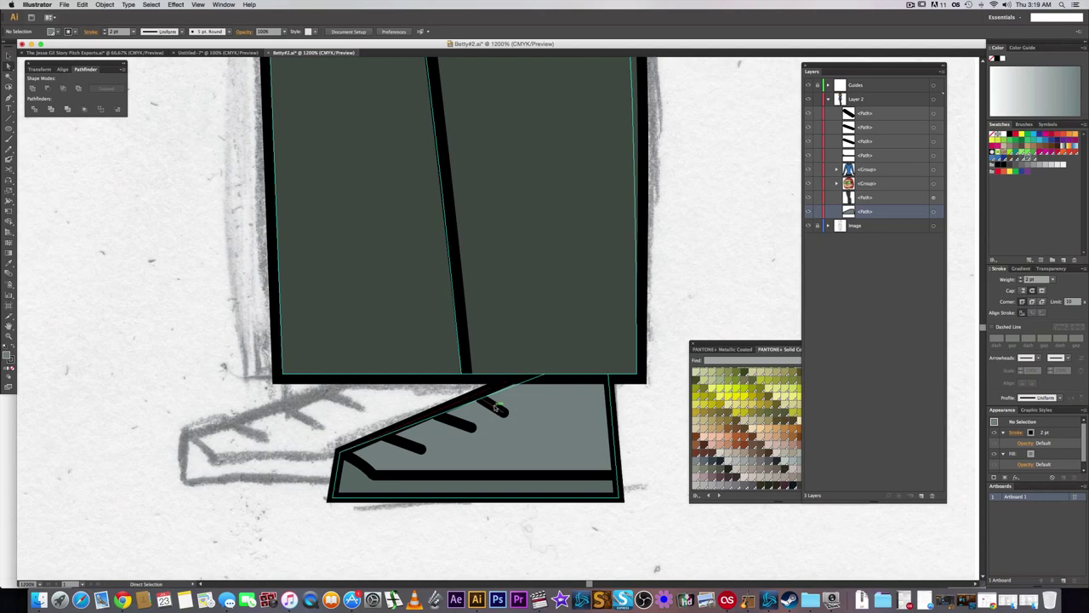
pyautogui.click(481, 401)
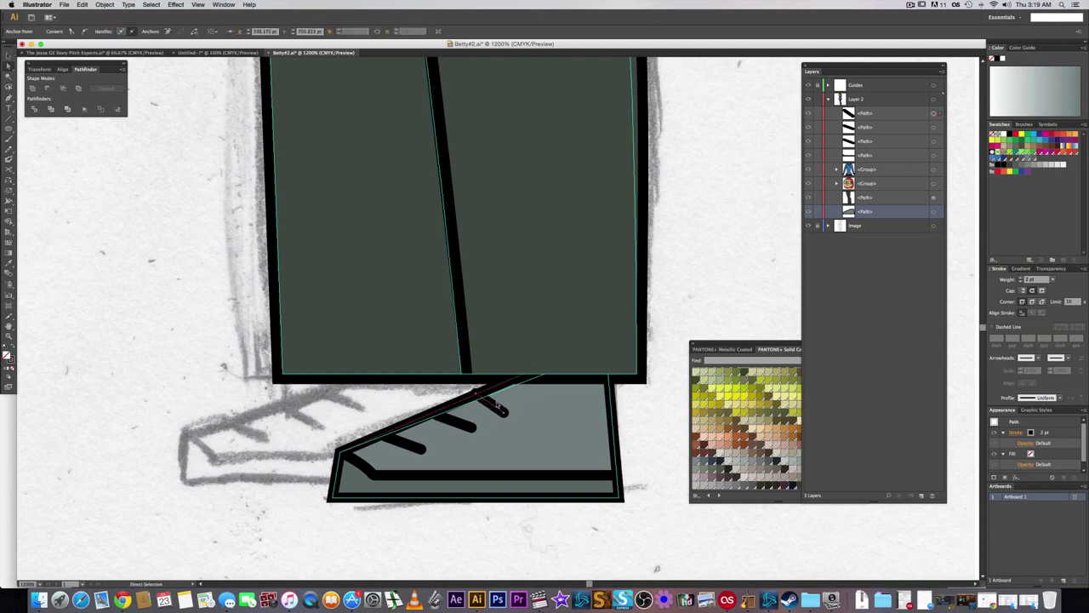
pyautogui.scroll(2, 468, 401)
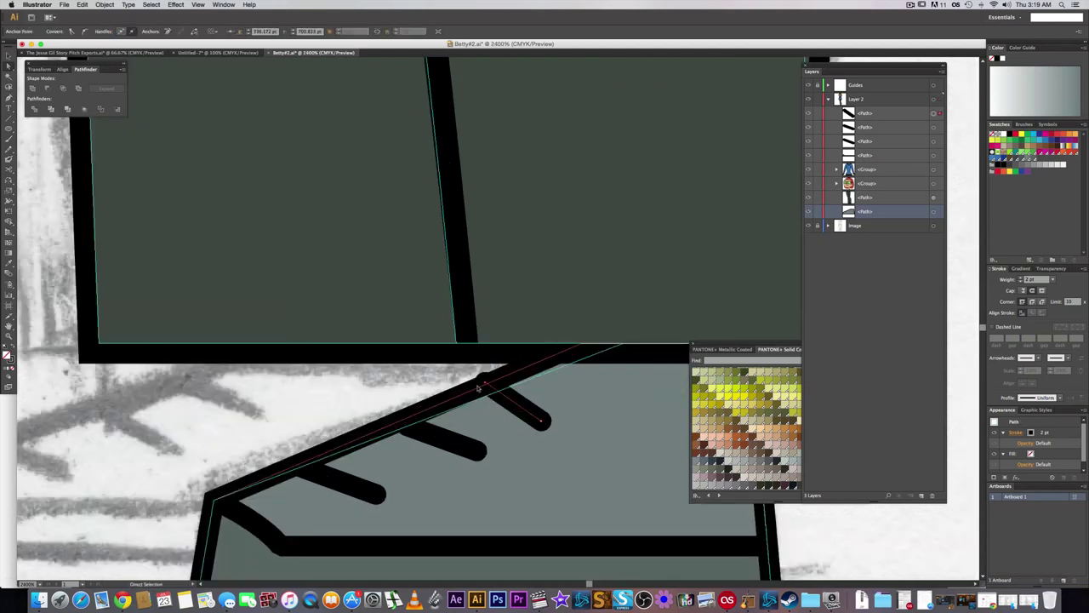
pyautogui.moveTo(485, 382); pyautogui.dragTo(490, 387)
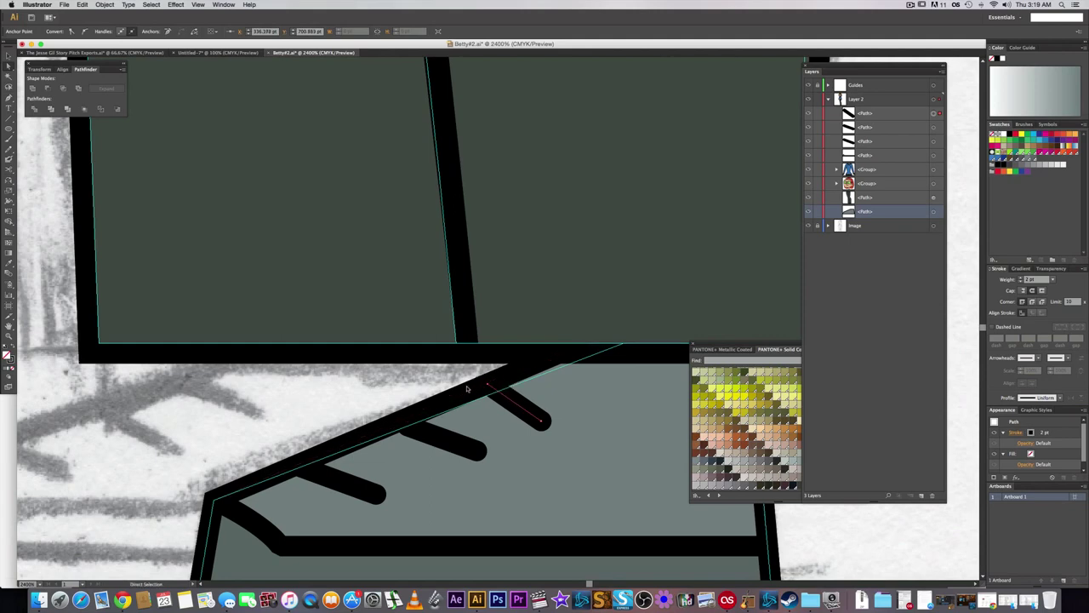
pyautogui.click(435, 376)
# - Shift the upper end anchors of the middle and toe-side laces so they merge into the shoe's outline
pyautogui.click(406, 427)
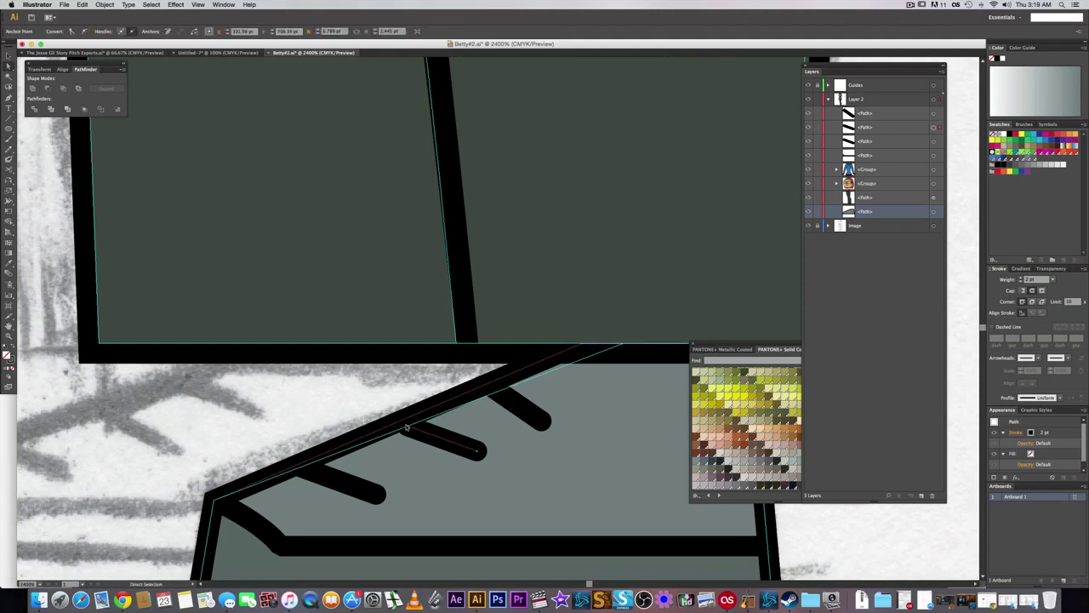
pyautogui.moveTo(406, 427); pyautogui.dragTo(402, 420)
pyautogui.click(352, 484)
pyautogui.moveTo(302, 468); pyautogui.dragTo(300, 463)
pyautogui.click(304, 417)
pyautogui.scroll(-1, 304, 420)
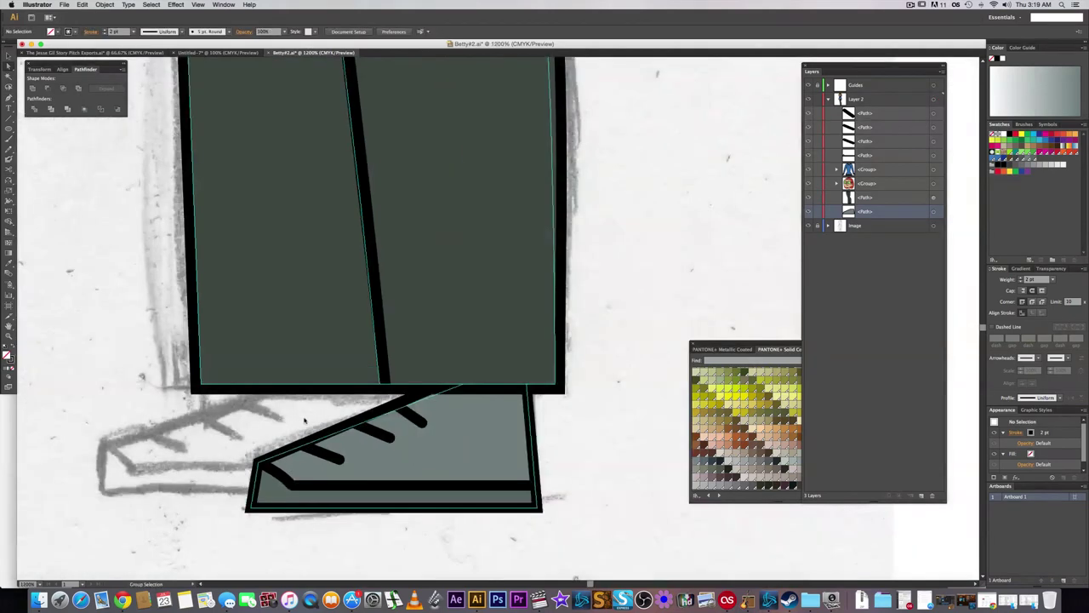
# - Group the three lace paths of the front shoe
pyautogui.click(935, 115)
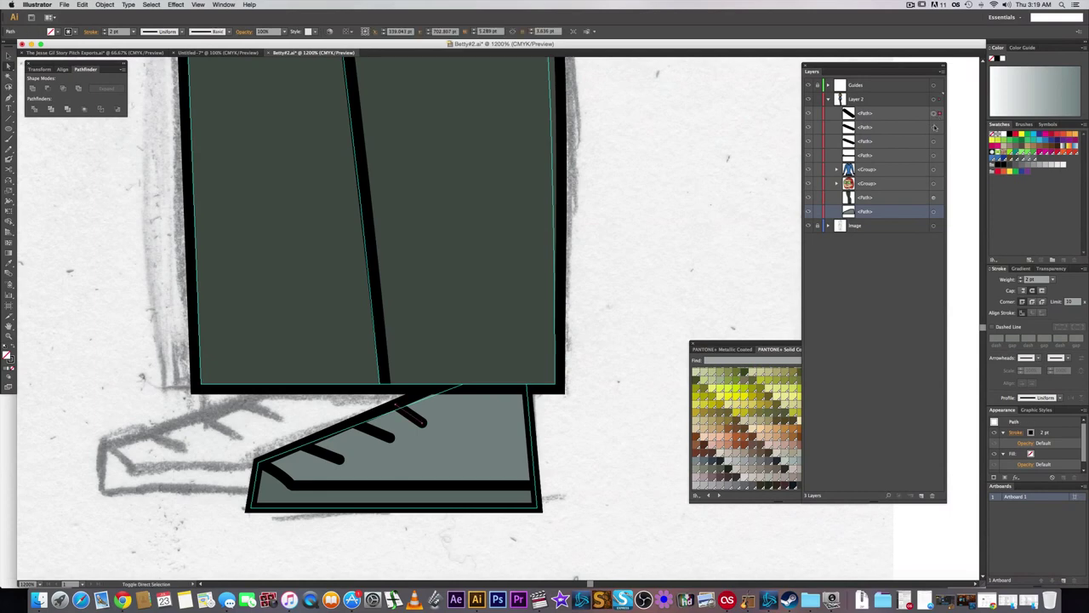
pyautogui.keyDown('shift'); pyautogui.click(934, 127); pyautogui.keyUp('shift')
pyautogui.keyDown('shift'); pyautogui.click(934, 142); pyautogui.keyUp('shift')
pyautogui.press('super+g')
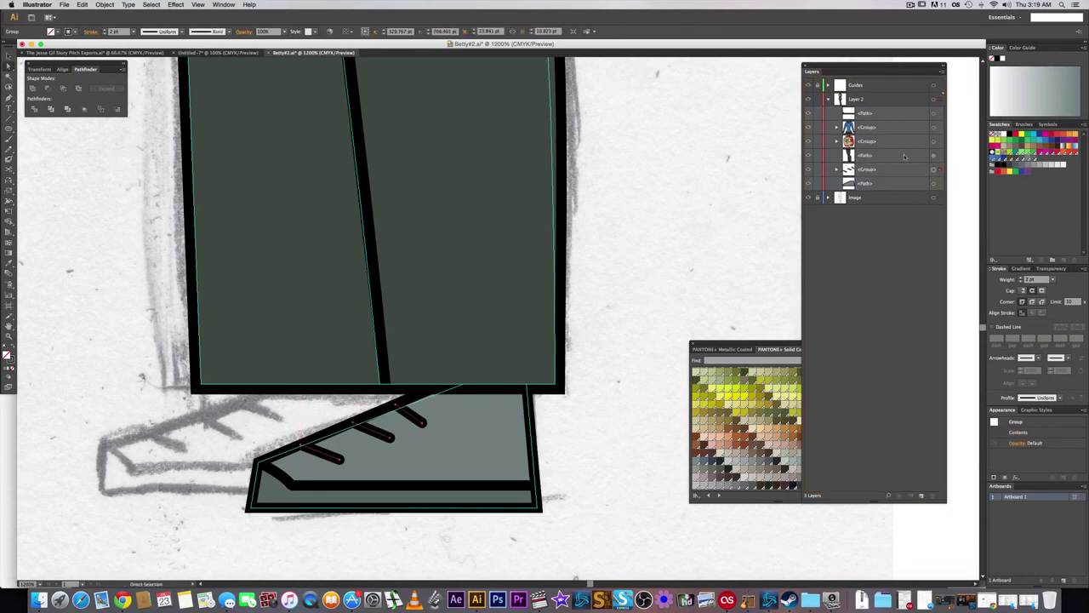
# - Place the sole path between the lace group and the shoe shape in the stacking order, and group all the shoe parts together
pyautogui.moveTo(893, 113); pyautogui.dragTo(904, 177)
pyautogui.click(934, 170)
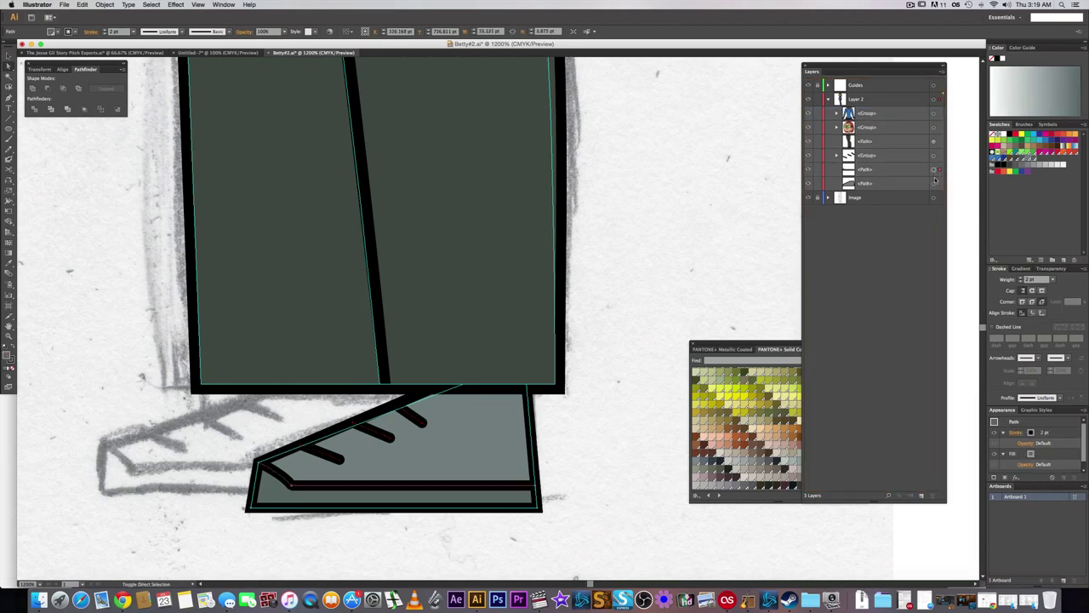
pyautogui.click(934, 156)
pyautogui.keyDown('shift'); pyautogui.click(934, 170); pyautogui.keyUp('shift')
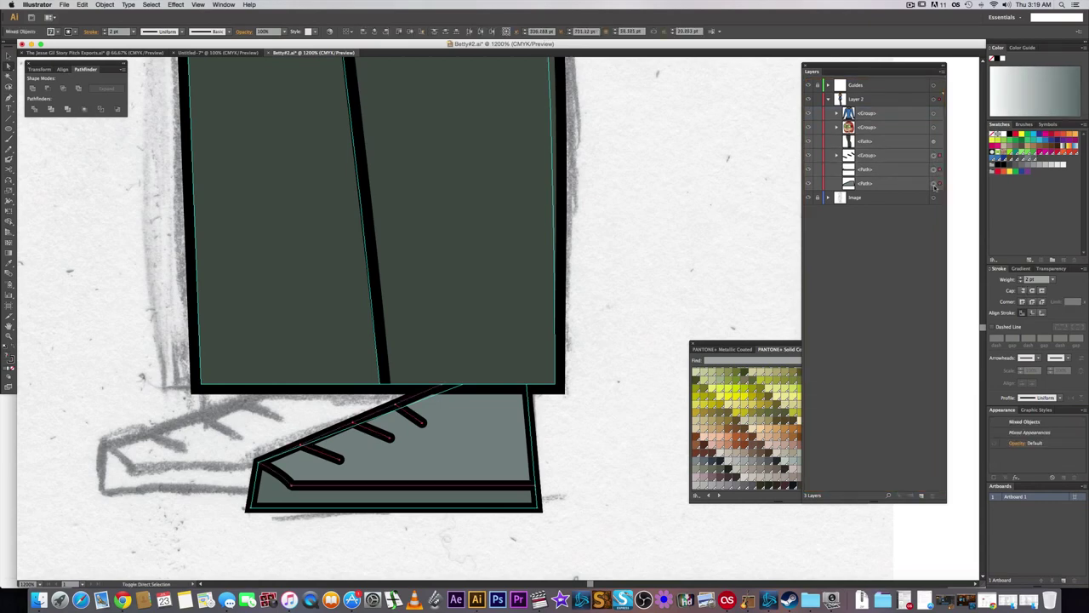
pyautogui.press('Delete')
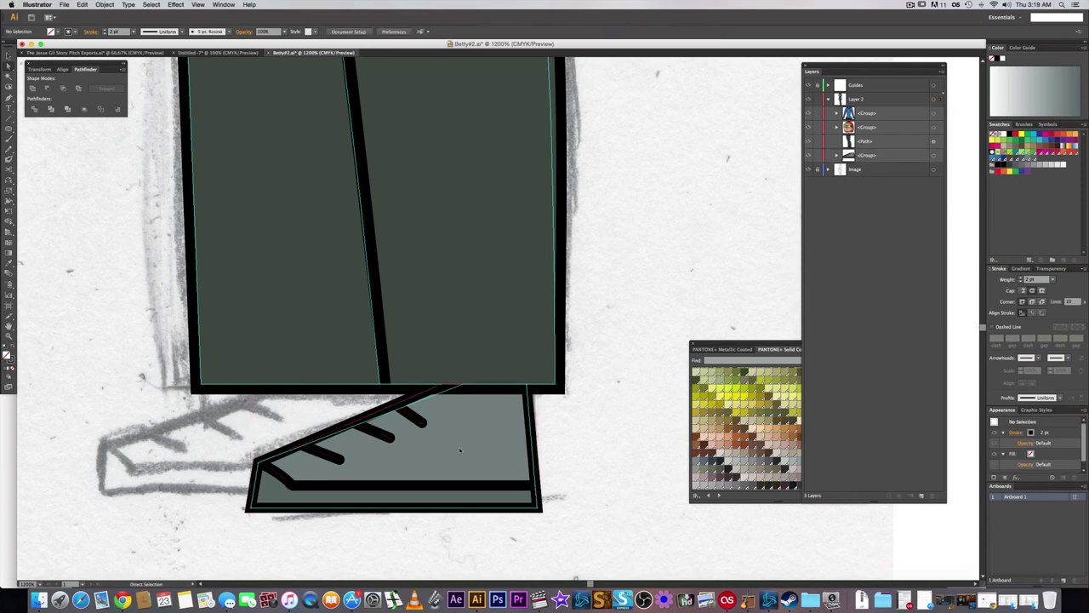
# - Duplicate the shoe group in place and stack the copy directly beneath the trousers path
pyautogui.click(934, 155)
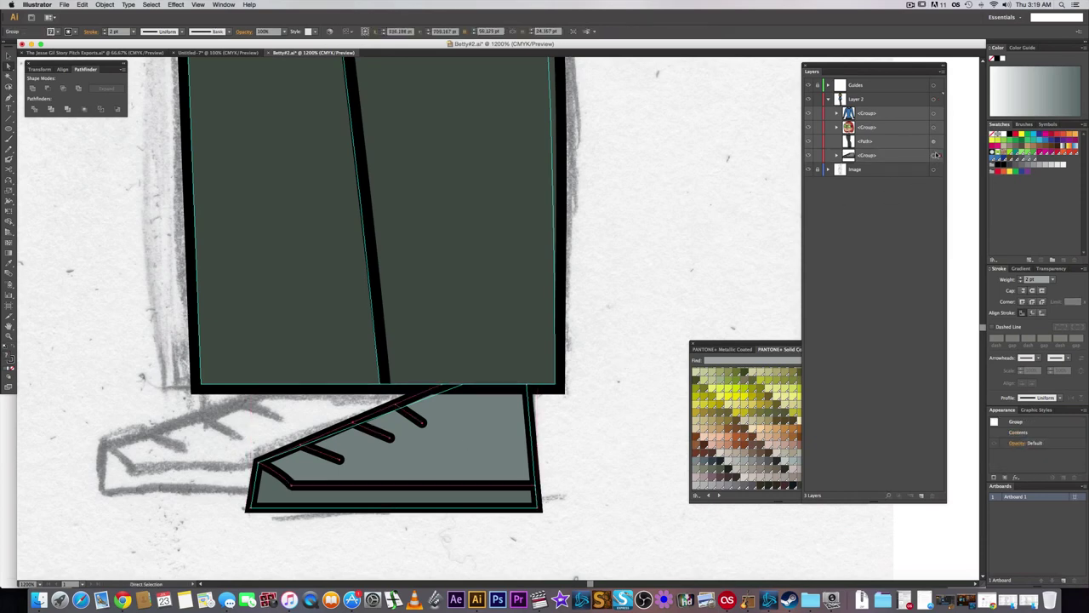
pyautogui.press('super+c')
pyautogui.press('super+shift+v')
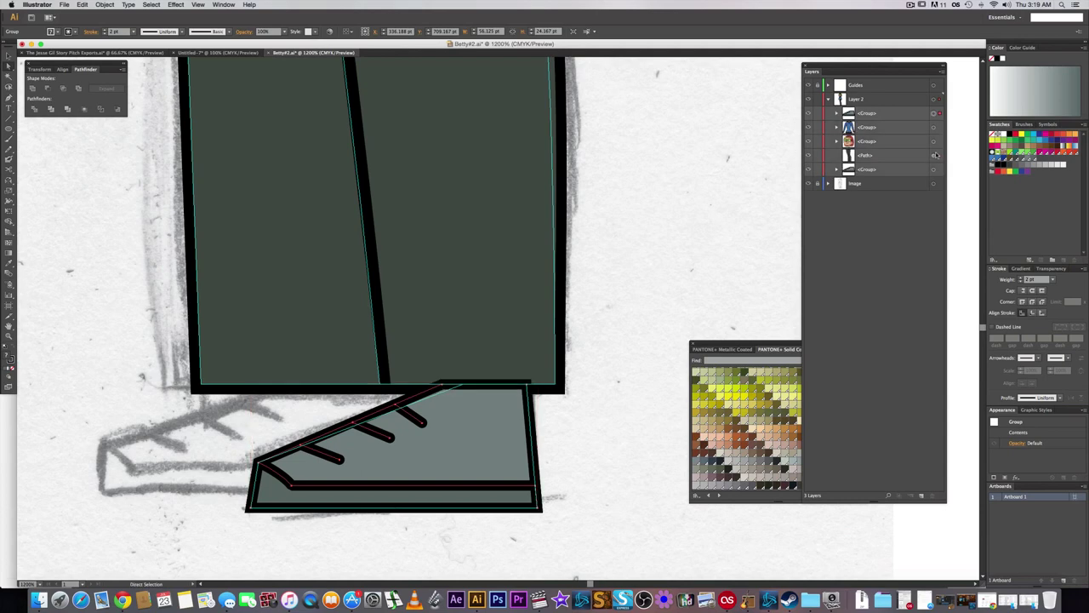
pyautogui.moveTo(890, 119); pyautogui.dragTo(889, 162)
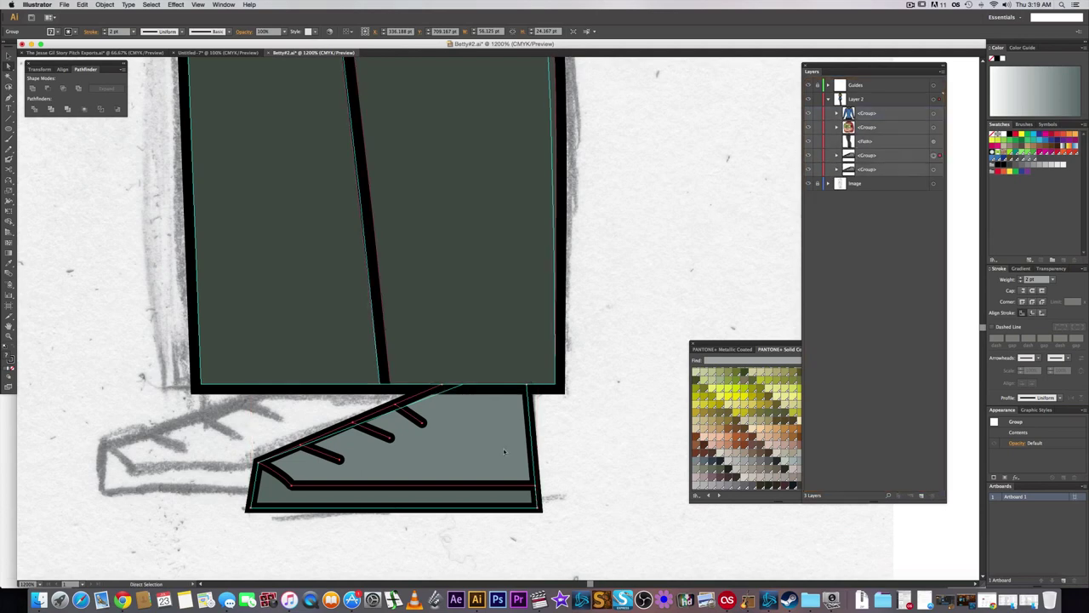
# - Move one shoe group over the sketched rear shoe and stack it behind the front shoe
pyautogui.click(933, 170)
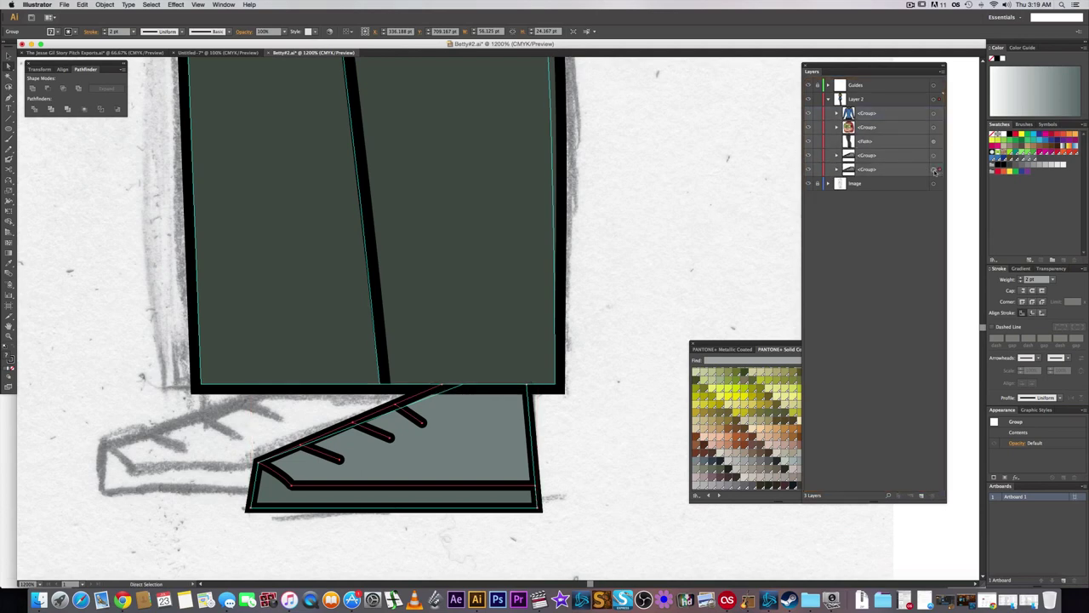
pyautogui.click(8, 55)
pyautogui.moveTo(477, 479); pyautogui.dragTo(337, 463)
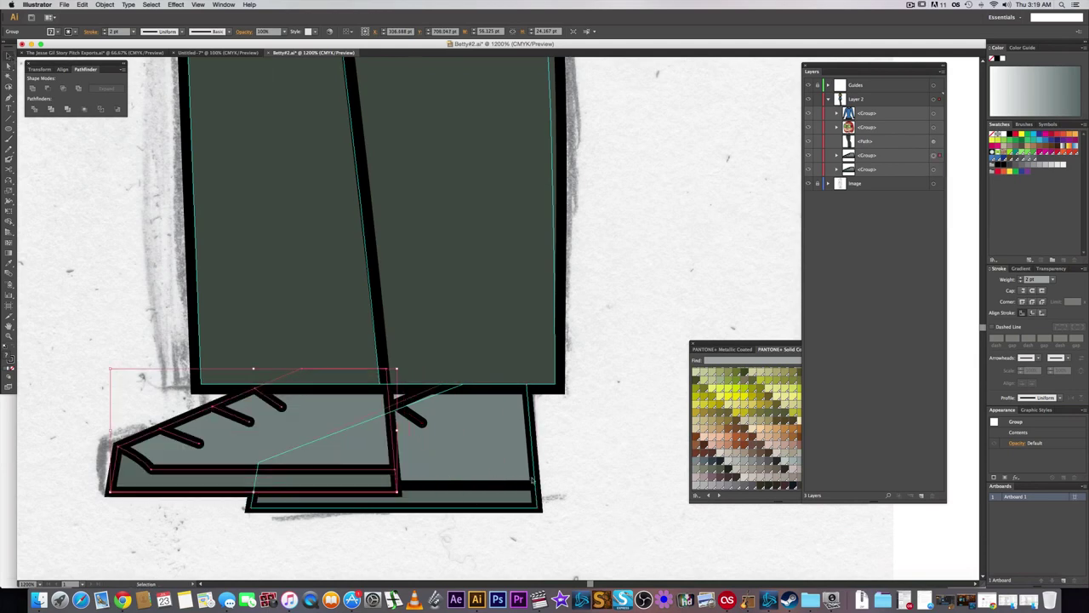
pyautogui.moveTo(900, 157); pyautogui.dragTo(894, 175)
pyautogui.click(678, 283)
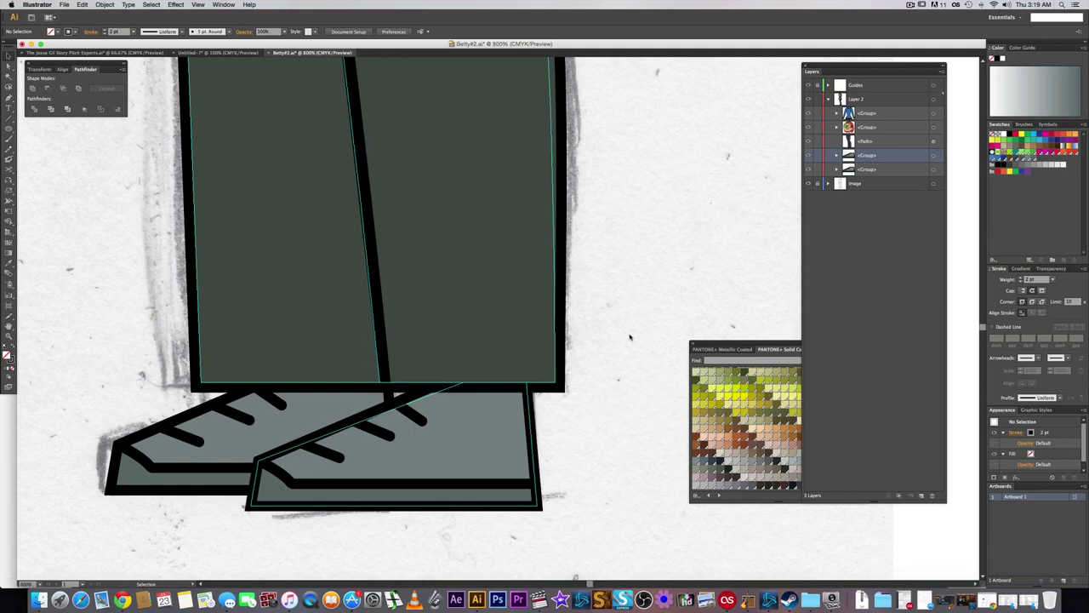
# - Start the hand outline below the right-hand cuff with the Pen tool, tracing the wrist edge and the curved outer side to a corner at the fingertip
pyautogui.scroll(-3, 630, 337)
pyautogui.scroll(-4, 631, 337)
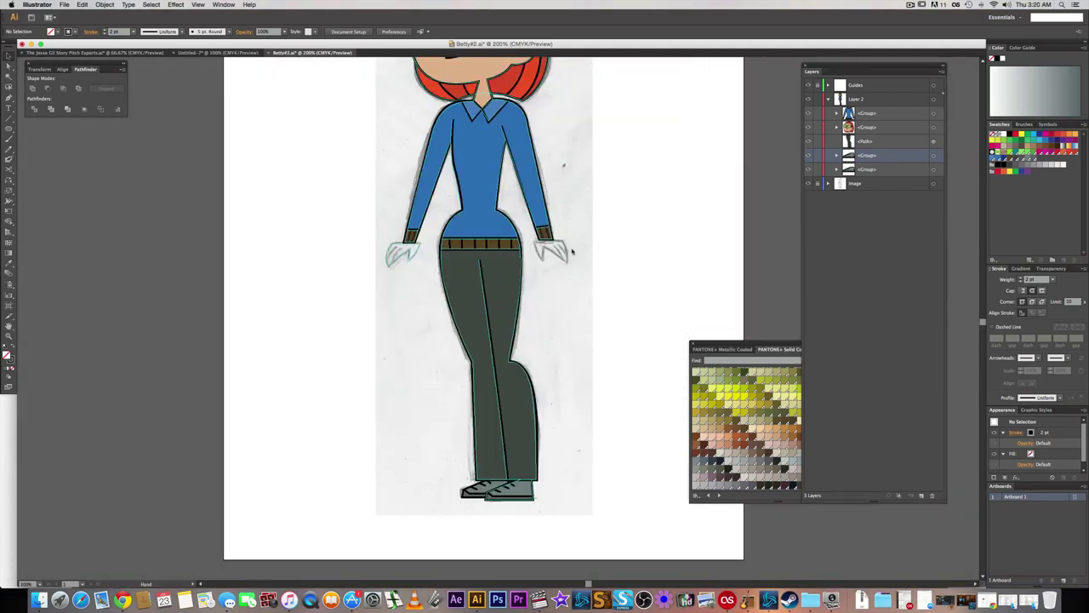
pyautogui.scroll(5, 562, 255)
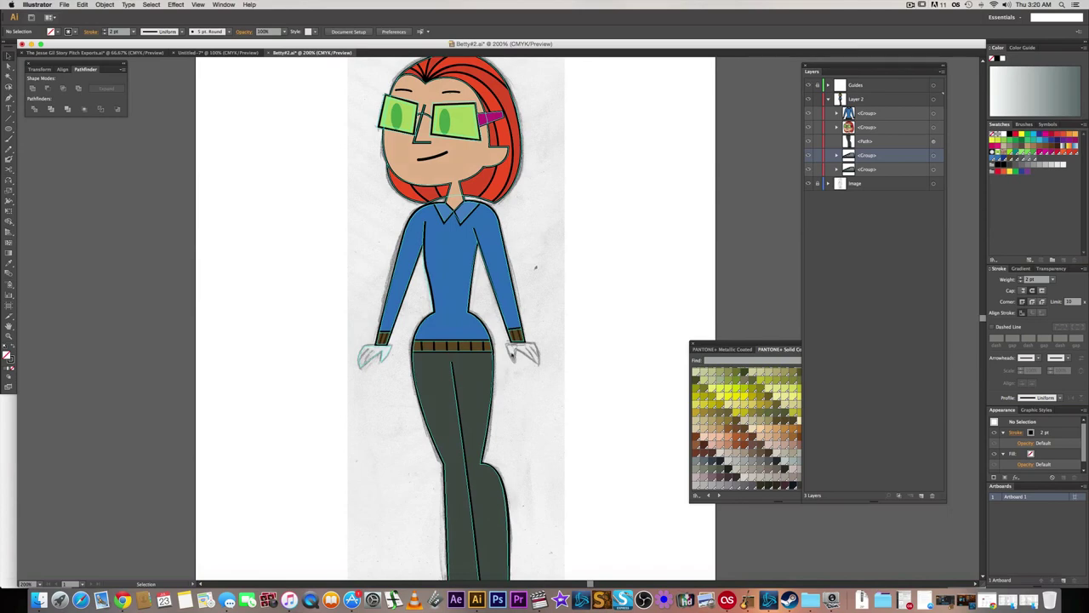
pyautogui.scroll(2, 510, 350)
pyautogui.scroll(1, 511, 354)
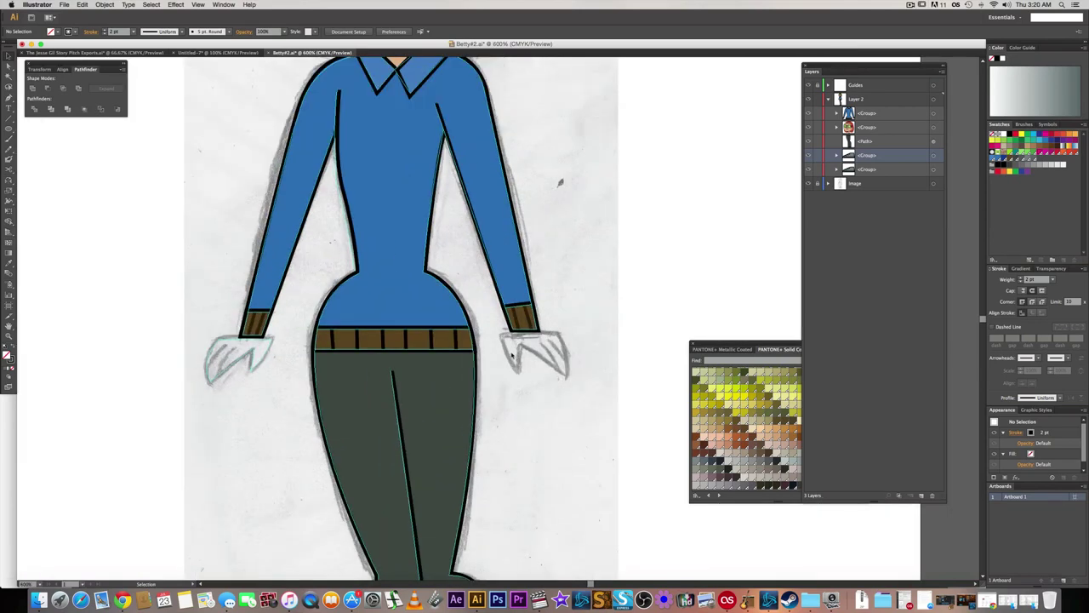
pyautogui.scroll(1, 512, 354)
pyautogui.hscroll(2, 596, 334)
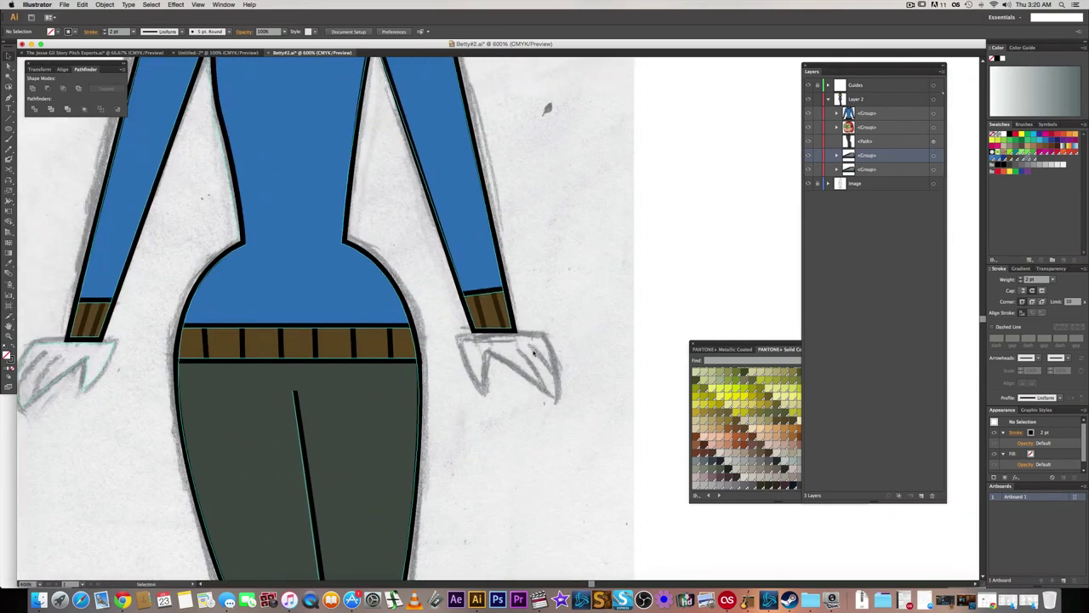
pyautogui.scroll(1, 535, 350)
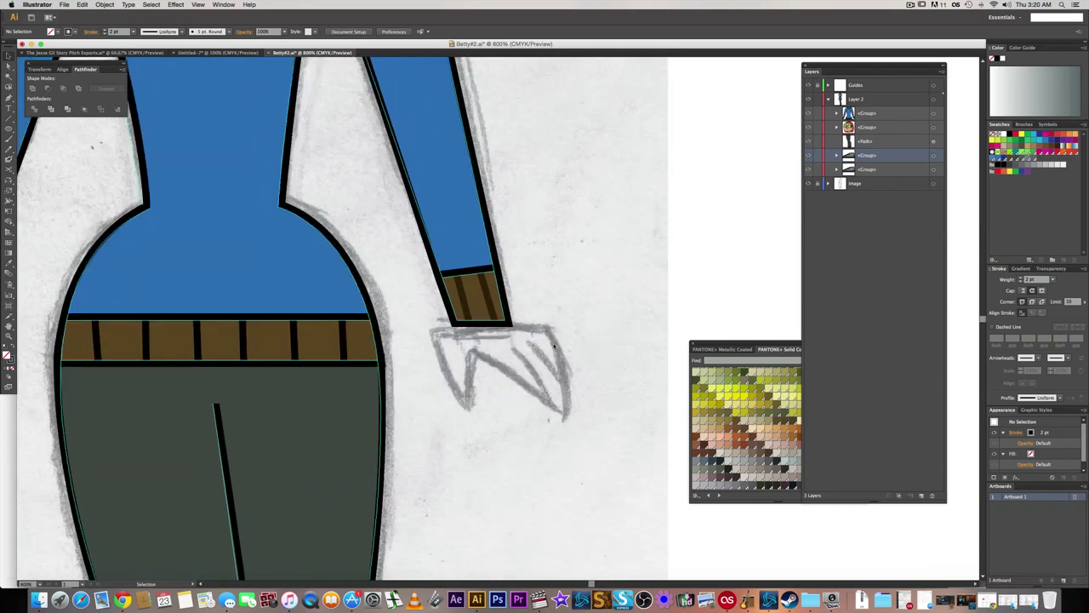
pyautogui.hscroll(2, 559, 337)
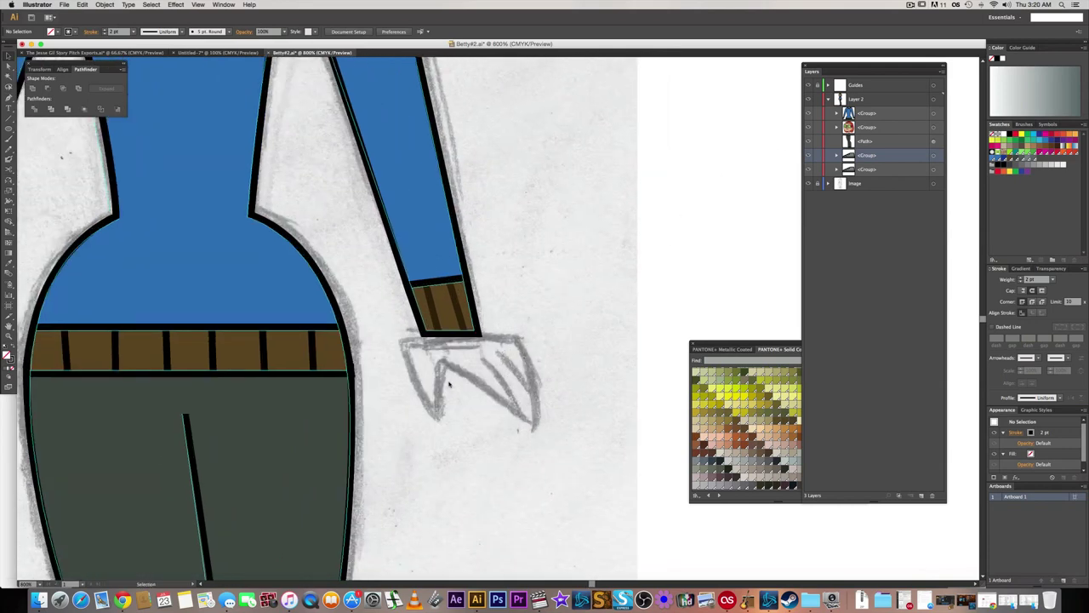
pyautogui.scroll(1, 449, 384)
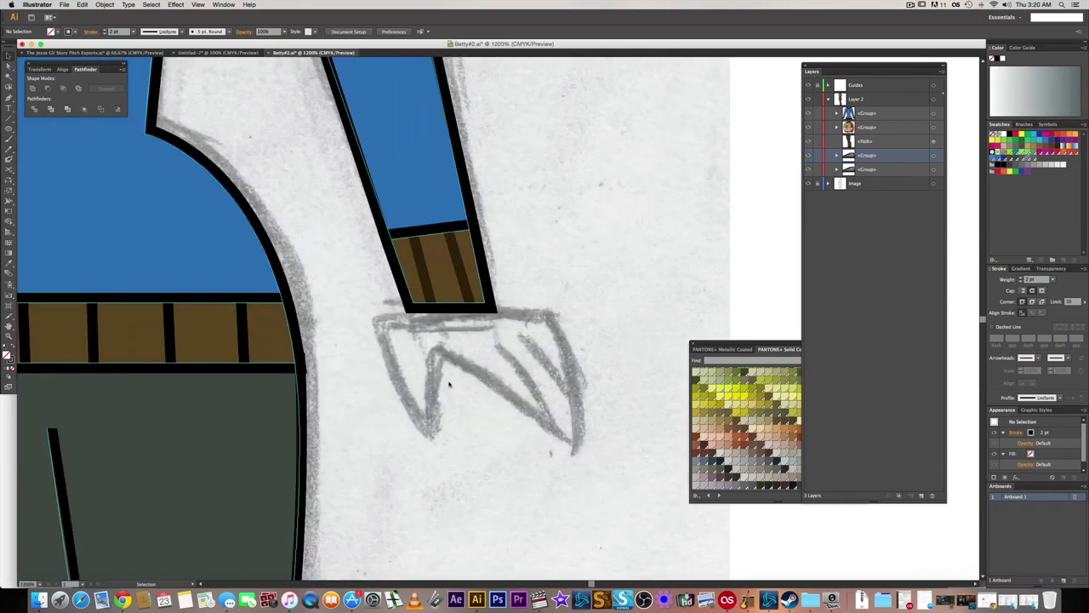
pyautogui.click(407, 306)
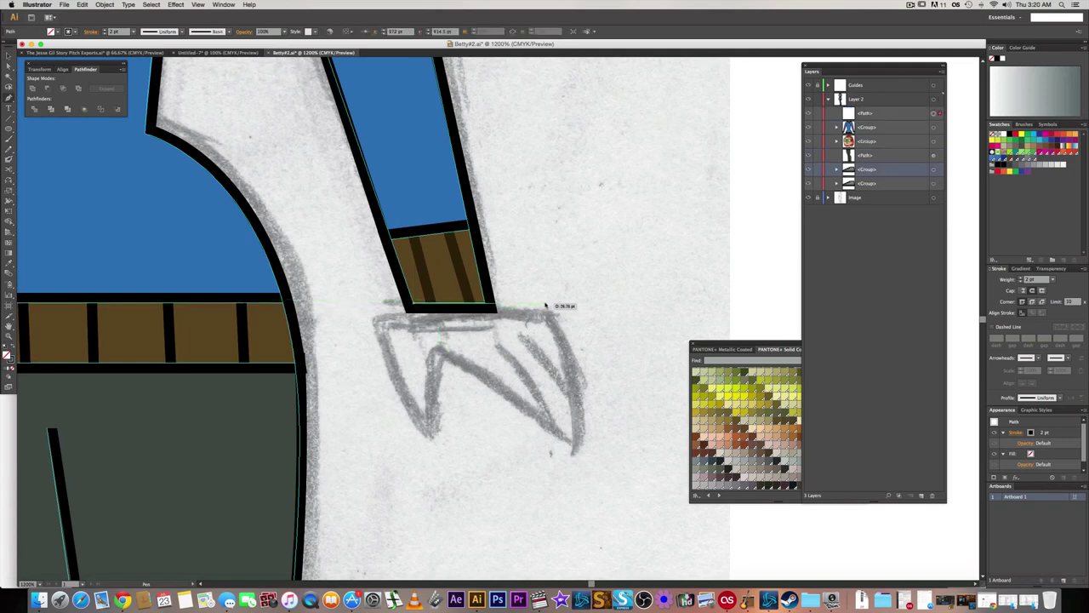
pyautogui.click(537, 302)
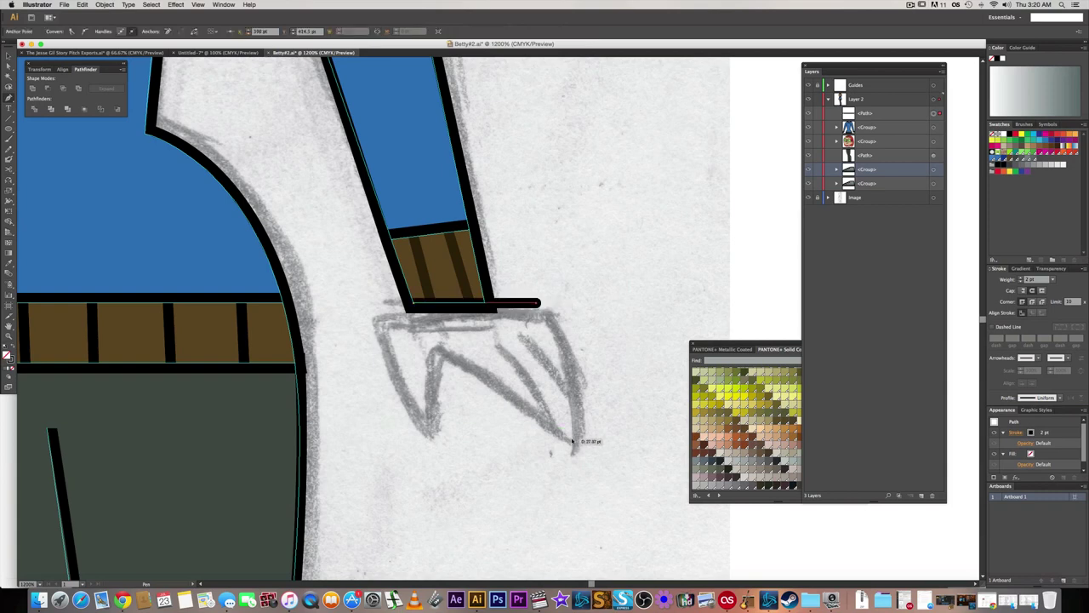
pyautogui.moveTo(572, 442); pyautogui.dragTo(566, 513)
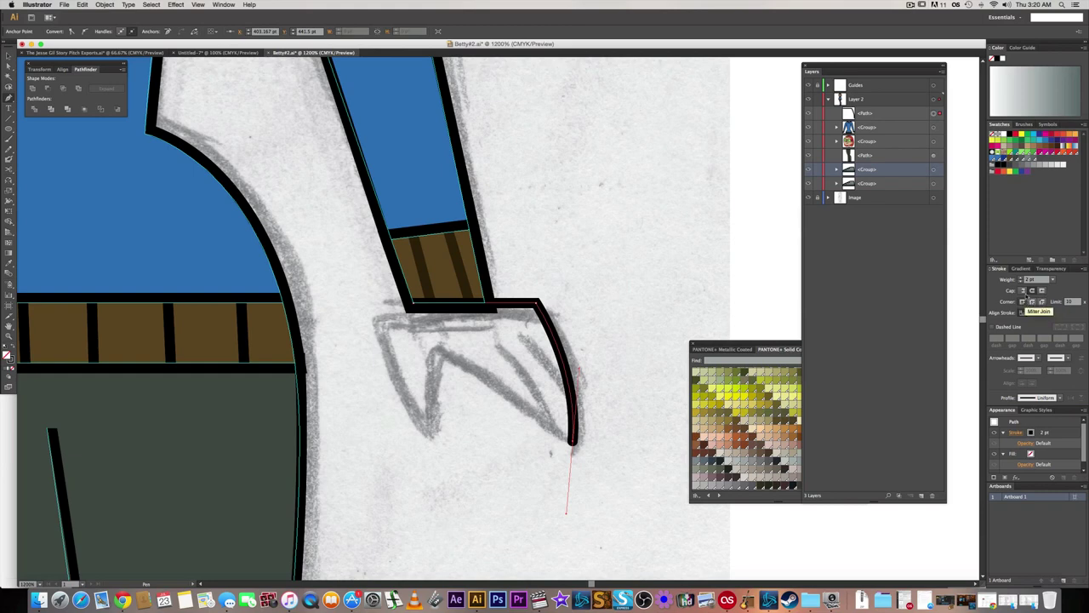
pyautogui.click(573, 442)
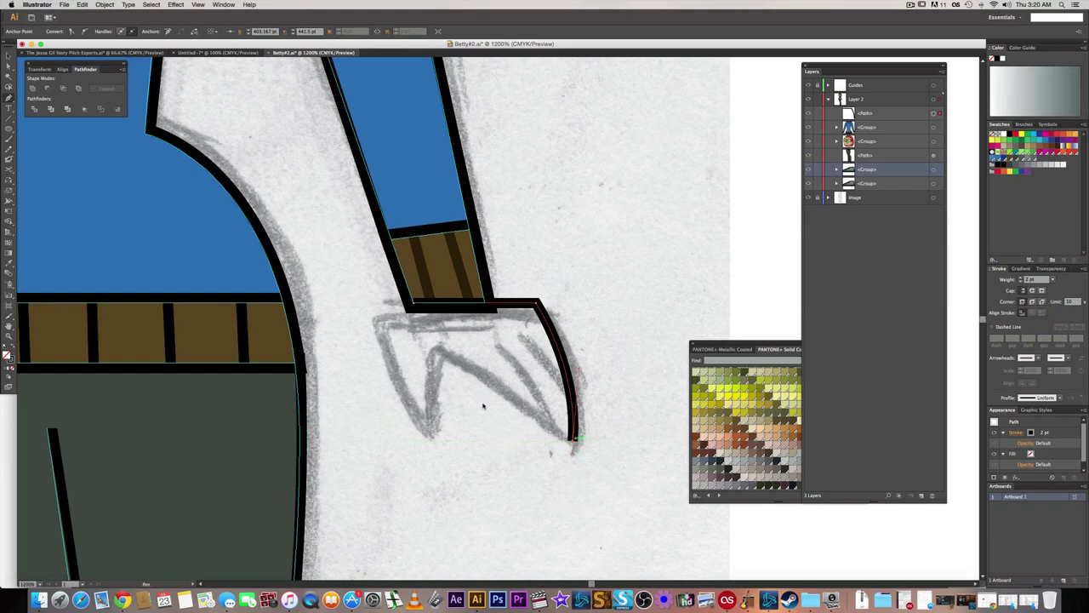
# - Trace the notch between fingers and thumb, the thumb tip and its curved side, and close the hand outline at the cuff
pyautogui.click(435, 349)
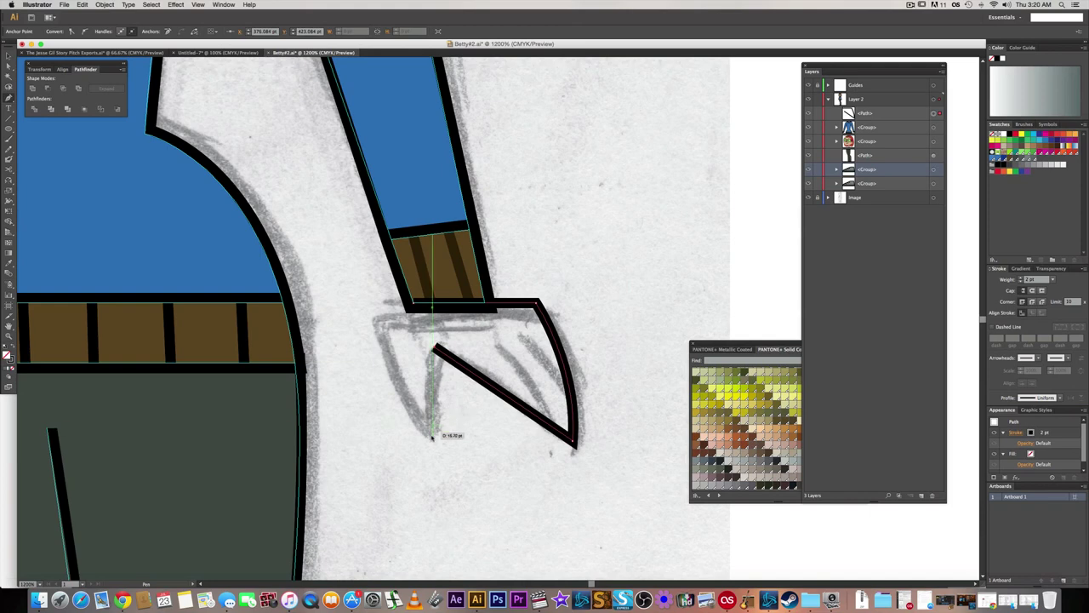
pyautogui.moveTo(433, 487); pyautogui.dragTo(433, 485)
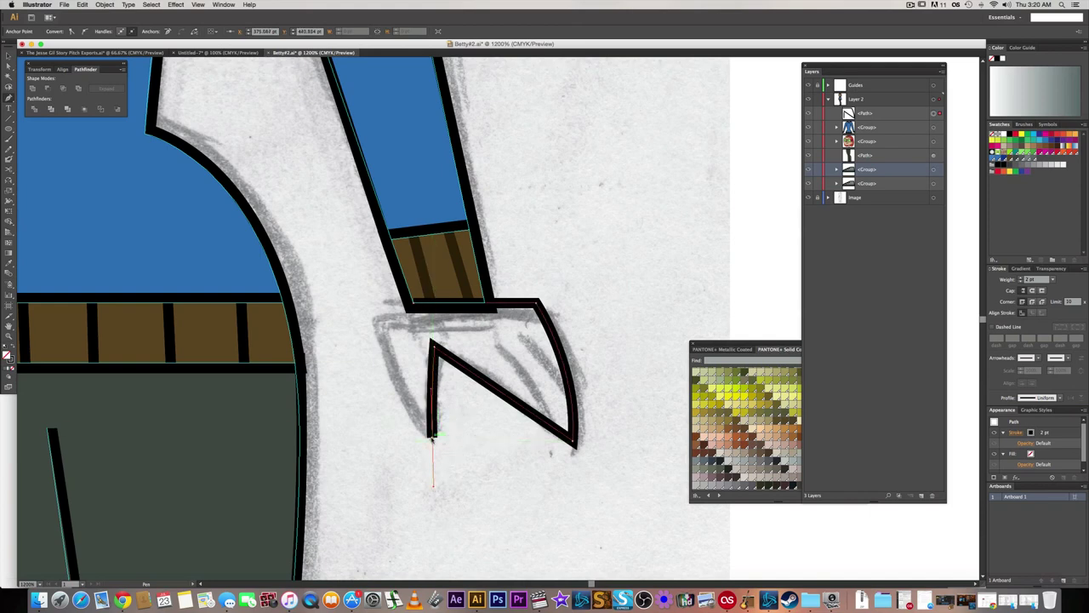
pyautogui.click(433, 442)
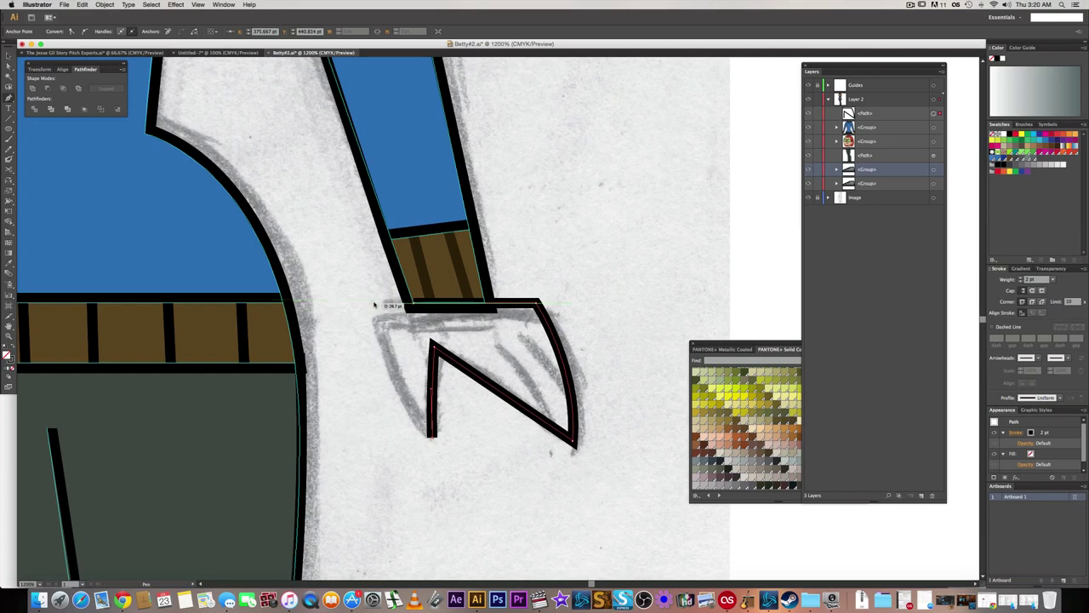
pyautogui.moveTo(374, 304); pyautogui.dragTo(361, 213)
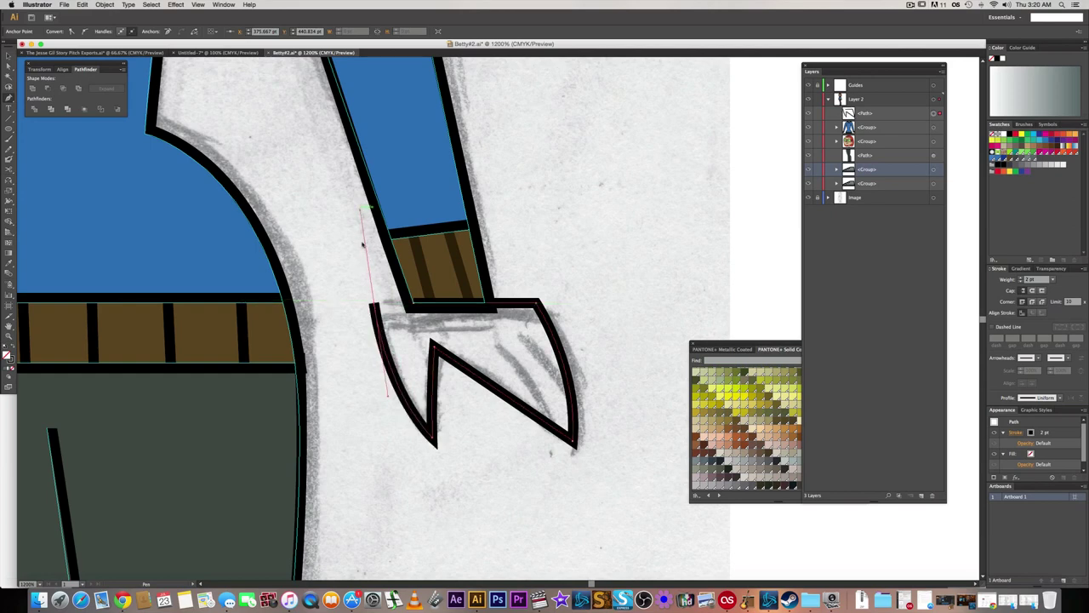
pyautogui.click(375, 303)
pyautogui.click(414, 305)
pyautogui.click(414, 304)
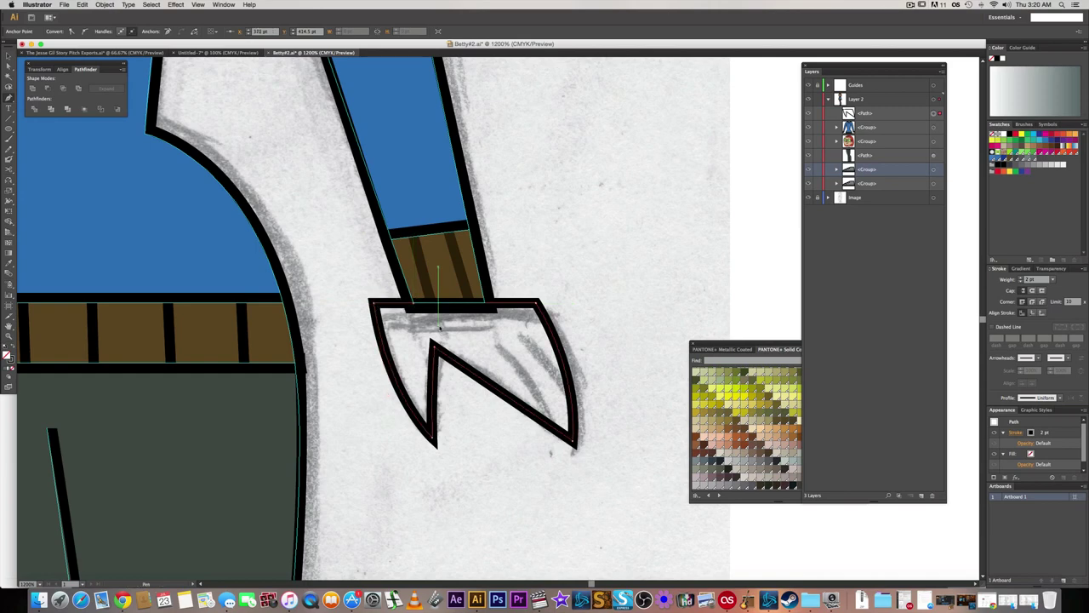
# - Align the hand outline's stroke to the inside of its path
pyautogui.press('a')
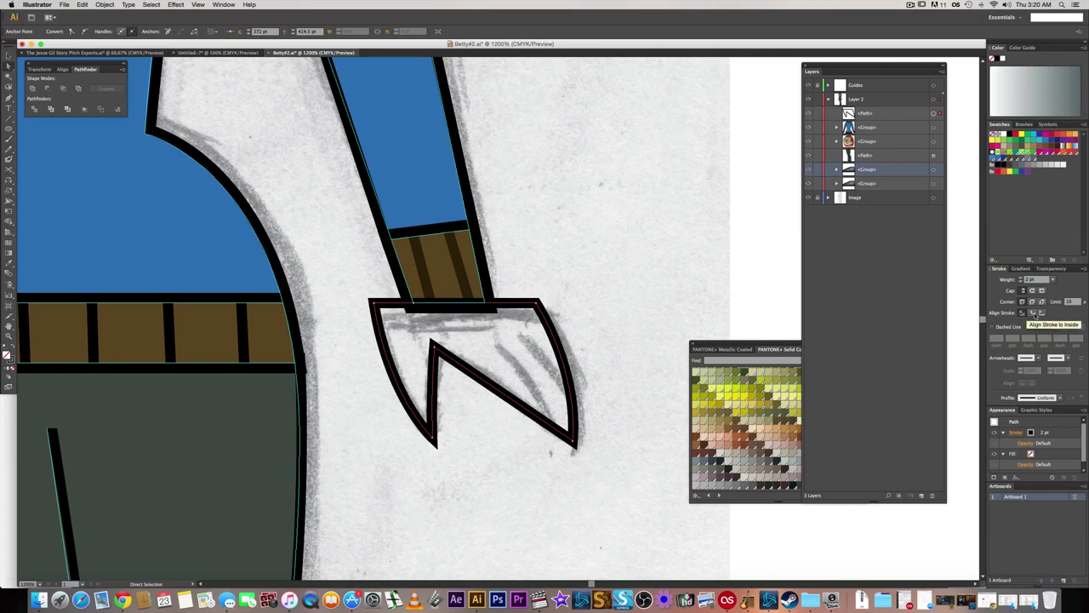
pyautogui.click(1034, 314)
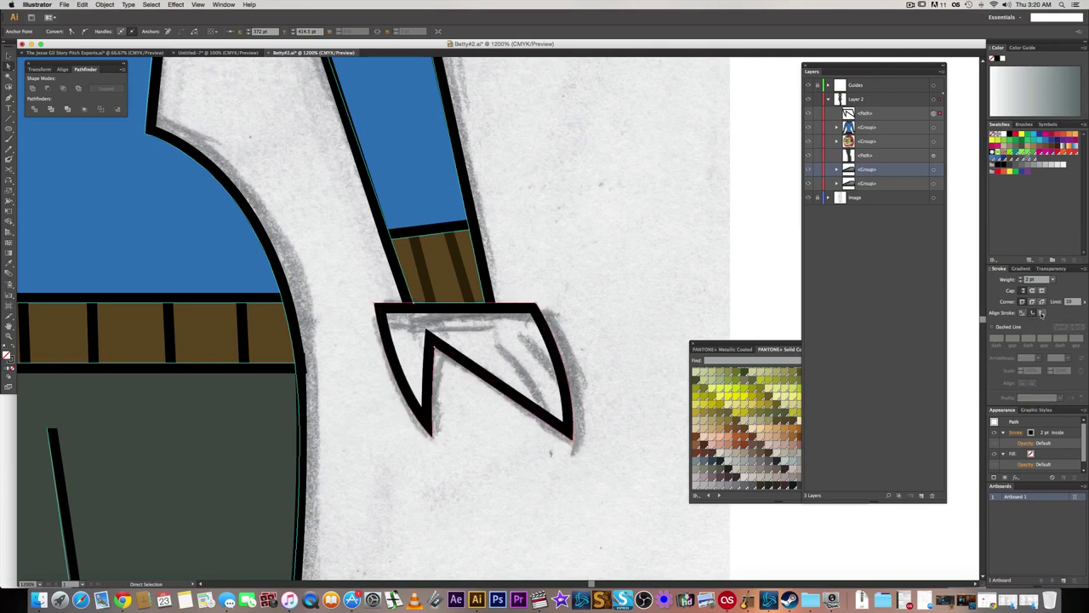
# - Align the hand outline's stroke to the outside and nudge the hand down so its top edge meets the cuff
pyautogui.click(1042, 313)
pyautogui.click(8, 56)
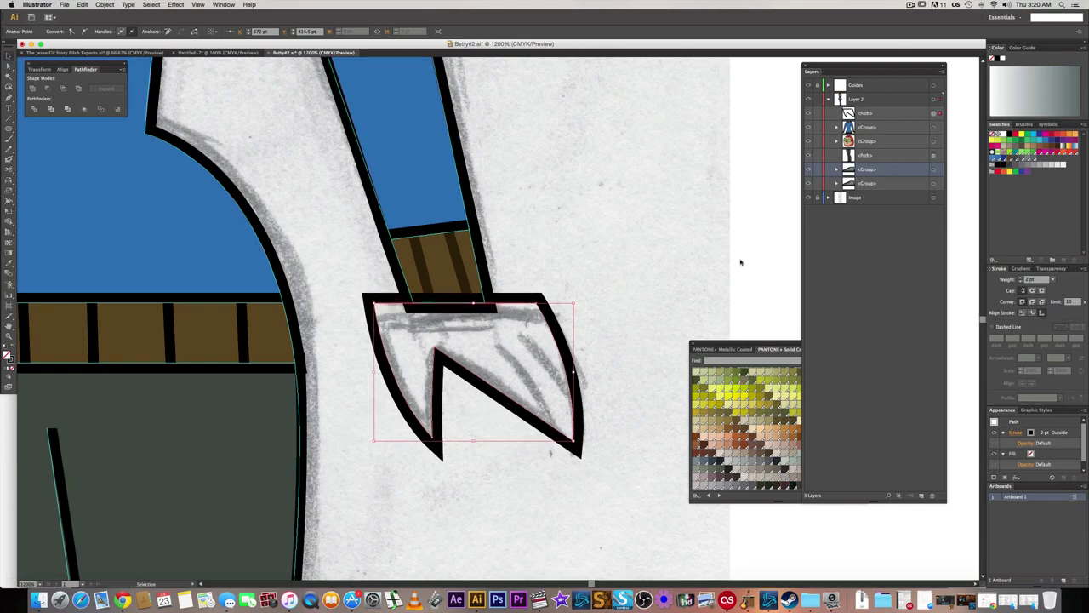
pyautogui.click(932, 114)
pyautogui.press('Down')
pyautogui.press('Down')
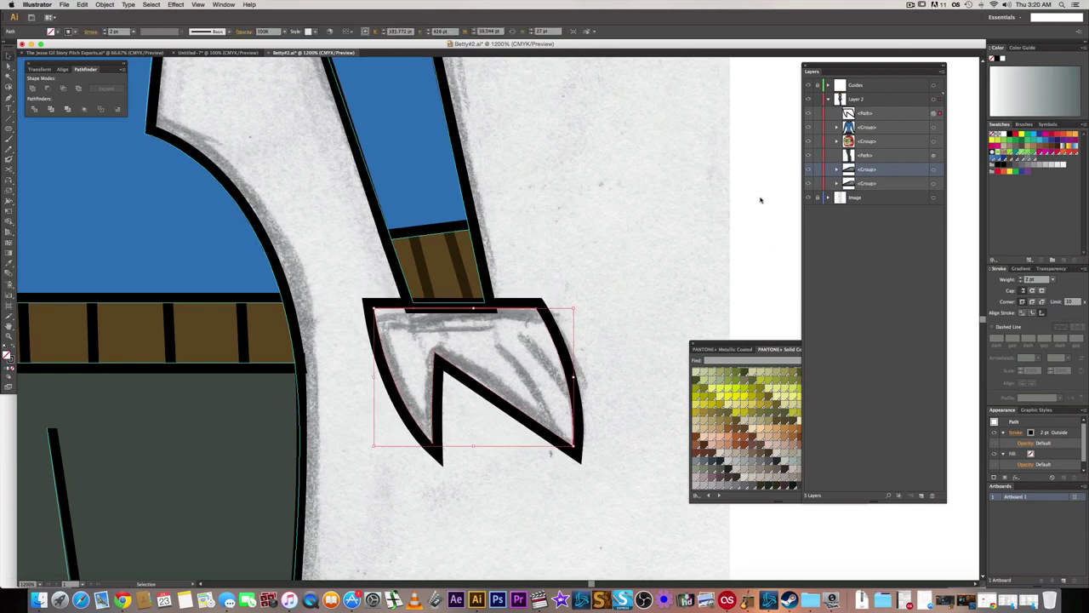
pyautogui.click(658, 255)
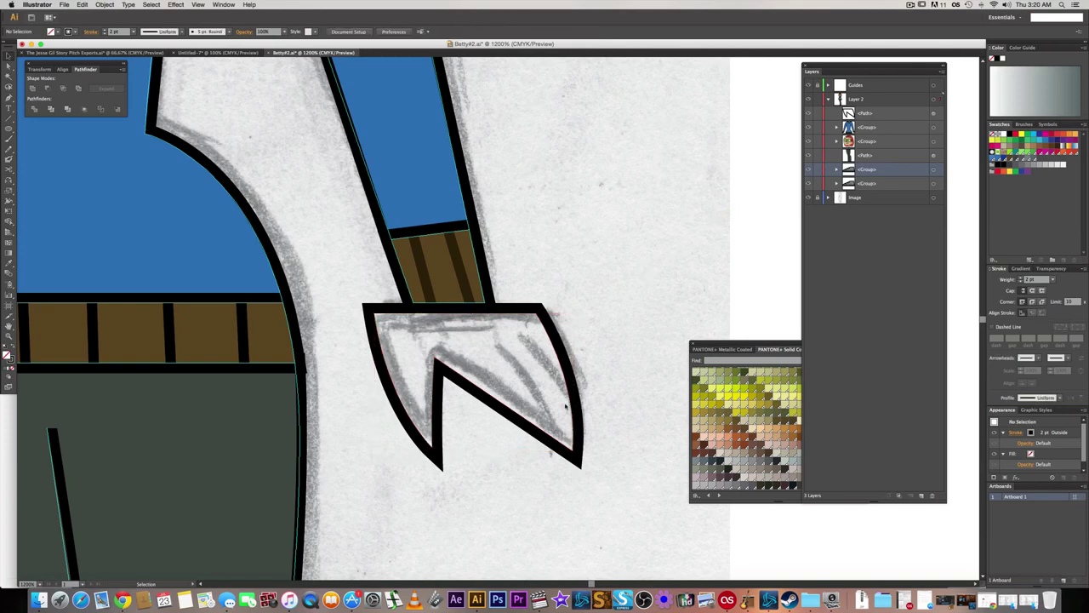
pyautogui.scroll(1, 550, 401)
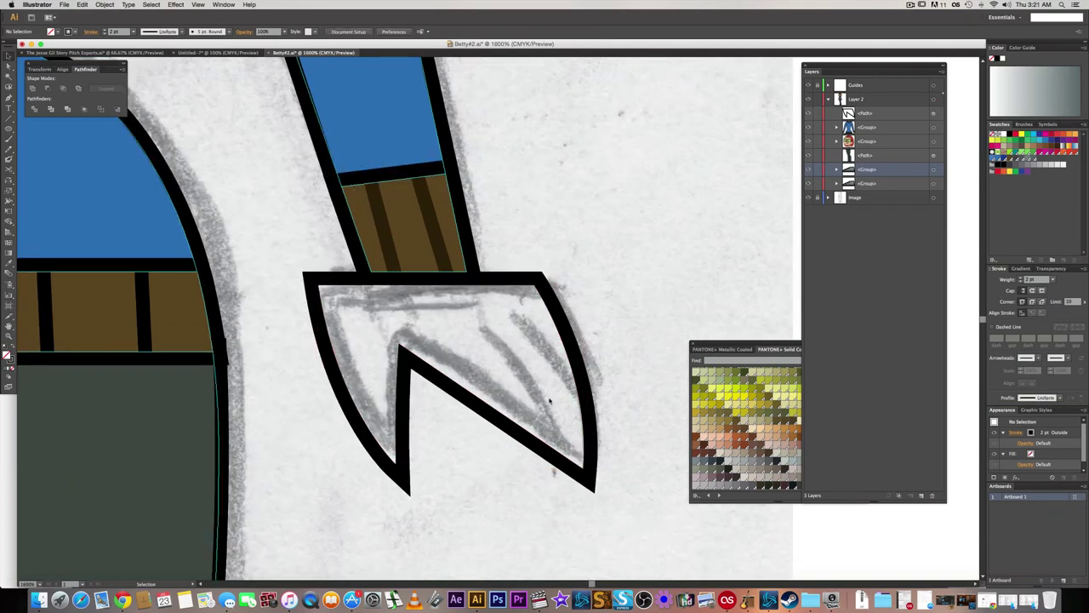
pyautogui.click(474, 407)
pyautogui.scroll(-1, 455, 392)
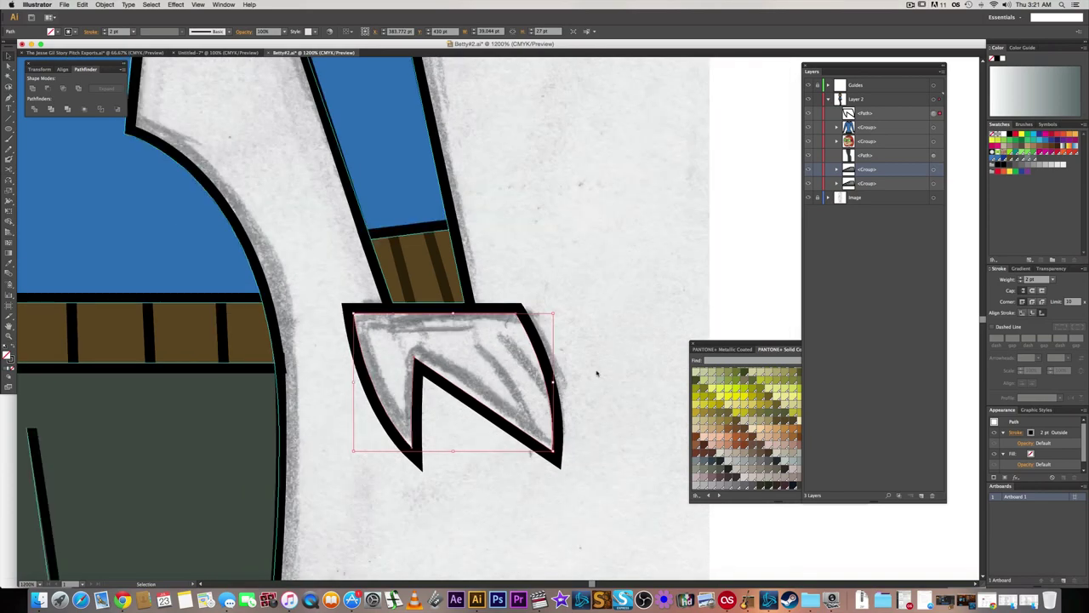
pyautogui.click(571, 393)
# - Draw a curved finger line with the Pen tool along the inner sketched mark, ending at the hand's lower edge near the fingertip
pyautogui.scroll(1, 571, 394)
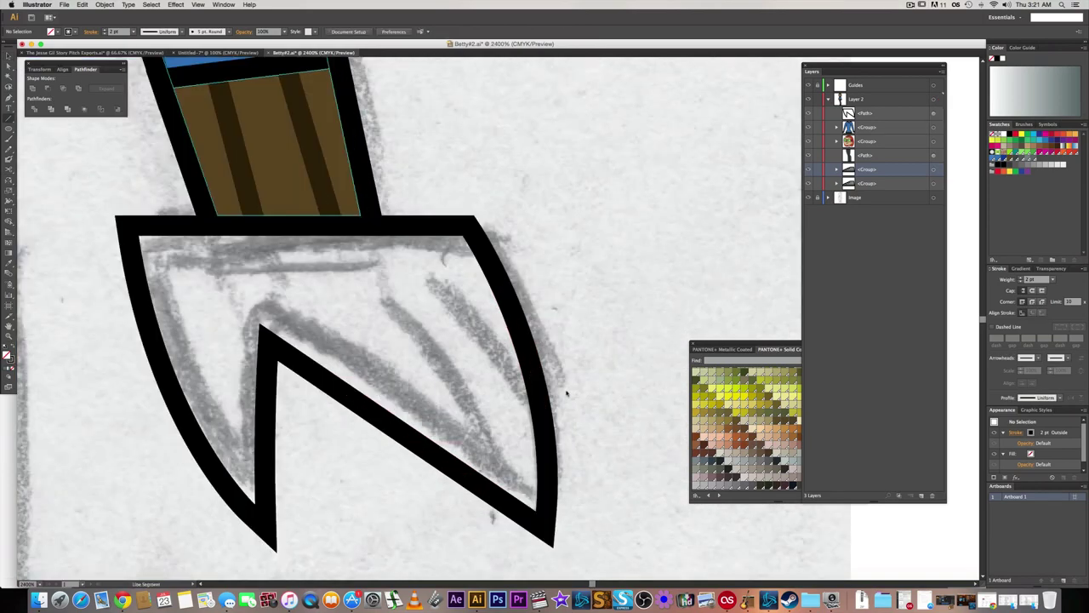
pyautogui.press('p')
pyautogui.click(385, 302)
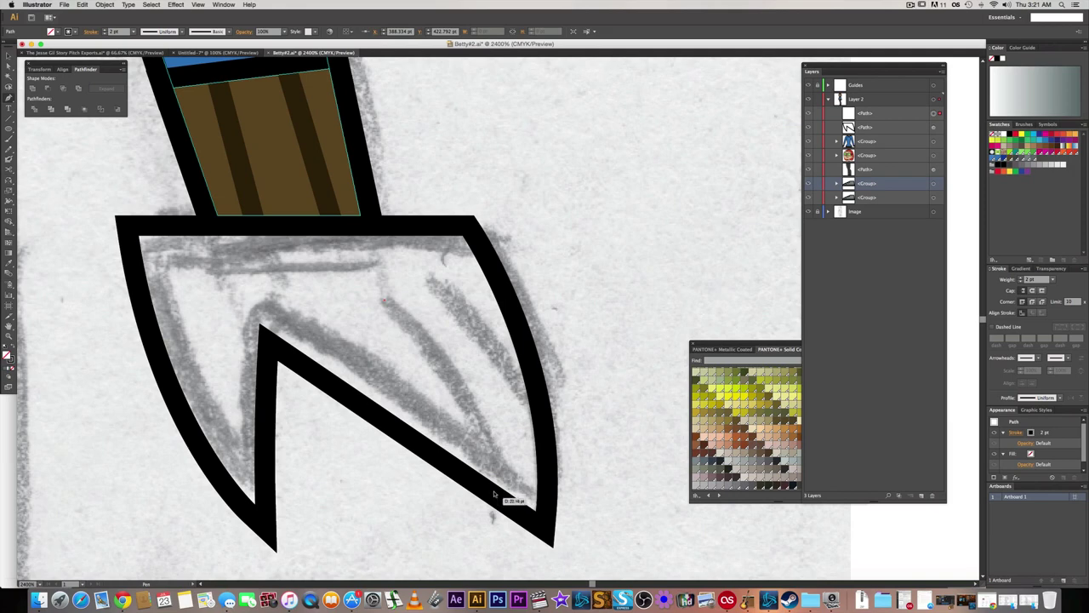
pyautogui.hotkey('ctrl', 'y')
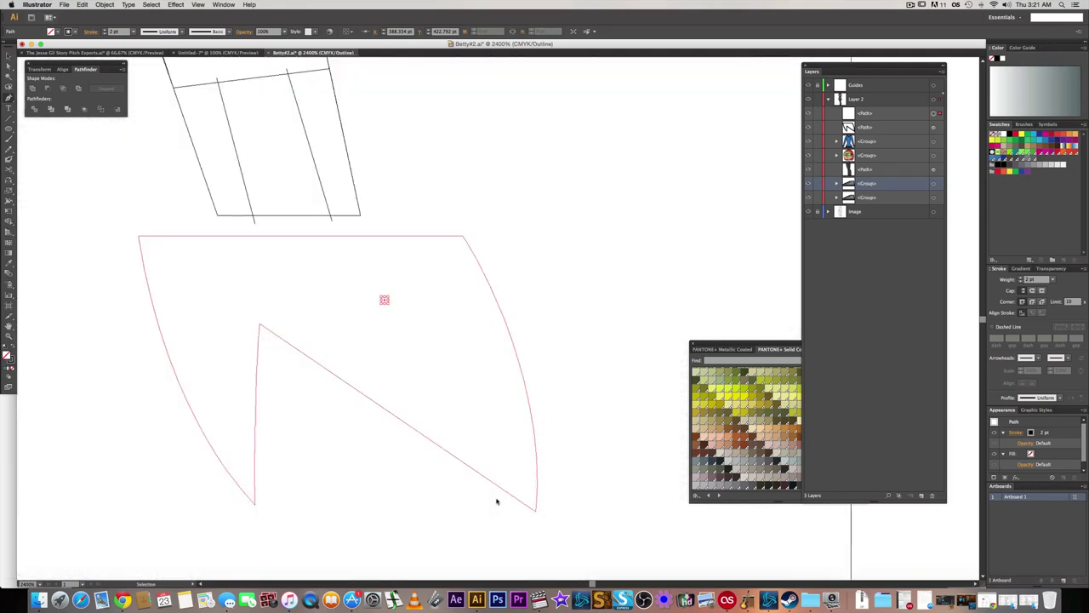
pyautogui.hotkey('ctrl', 'y')
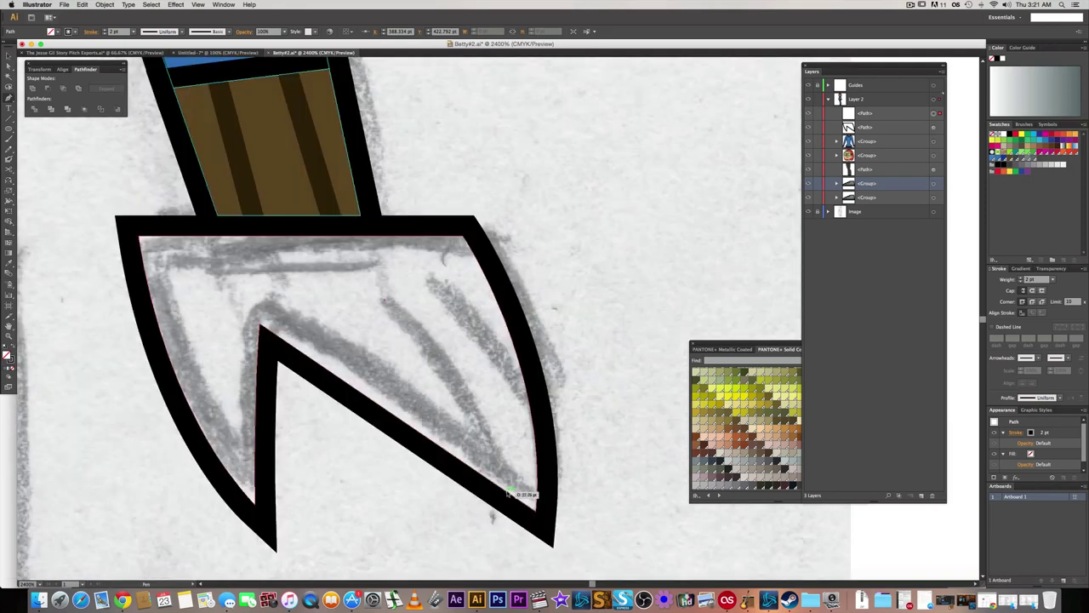
pyautogui.moveTo(505, 492)
pyautogui.mouseDown()
pyautogui.moveTo(511, 554)
pyautogui.moveTo(525, 576)
pyautogui.mouseUp()
# - Give the finger line a projecting cap and shift its upper end slightly down along the sketch mark
pyautogui.press('a')
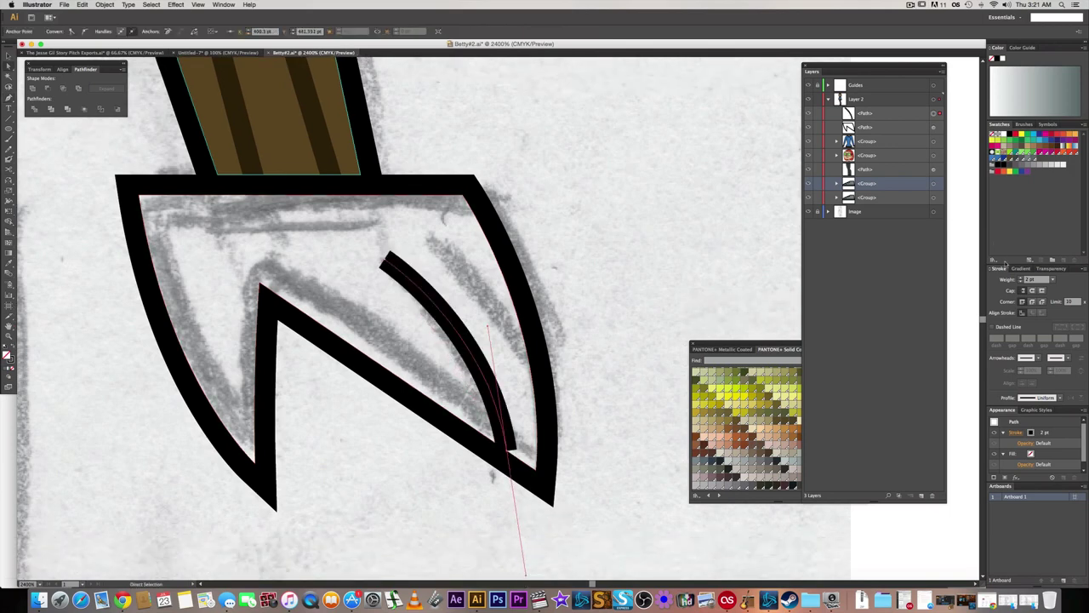
pyautogui.click(1041, 291)
pyautogui.moveTo(383, 258); pyautogui.dragTo(394, 264)
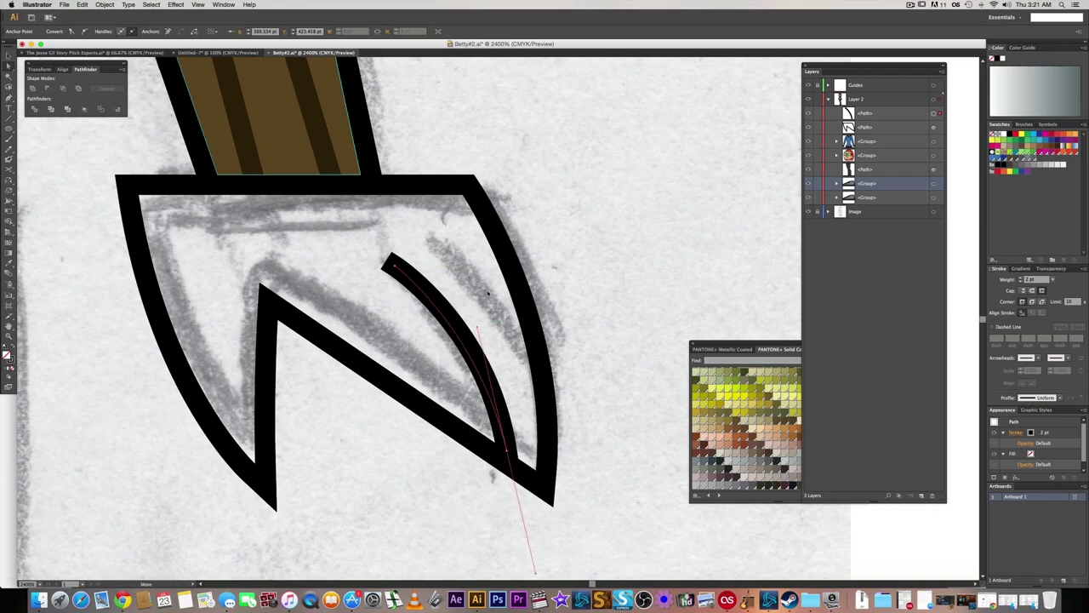
pyautogui.click(490, 293)
# - Draw a second curved finger line along the outer sketch mark and extend its lower end into the hand's outer edge
pyautogui.press('p')
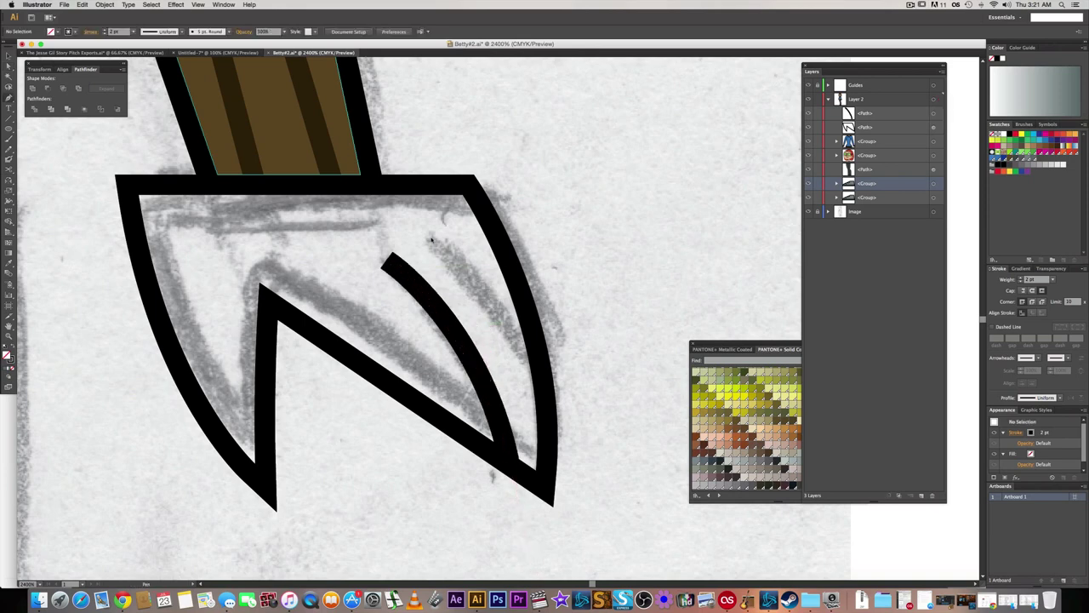
pyautogui.click(536, 373)
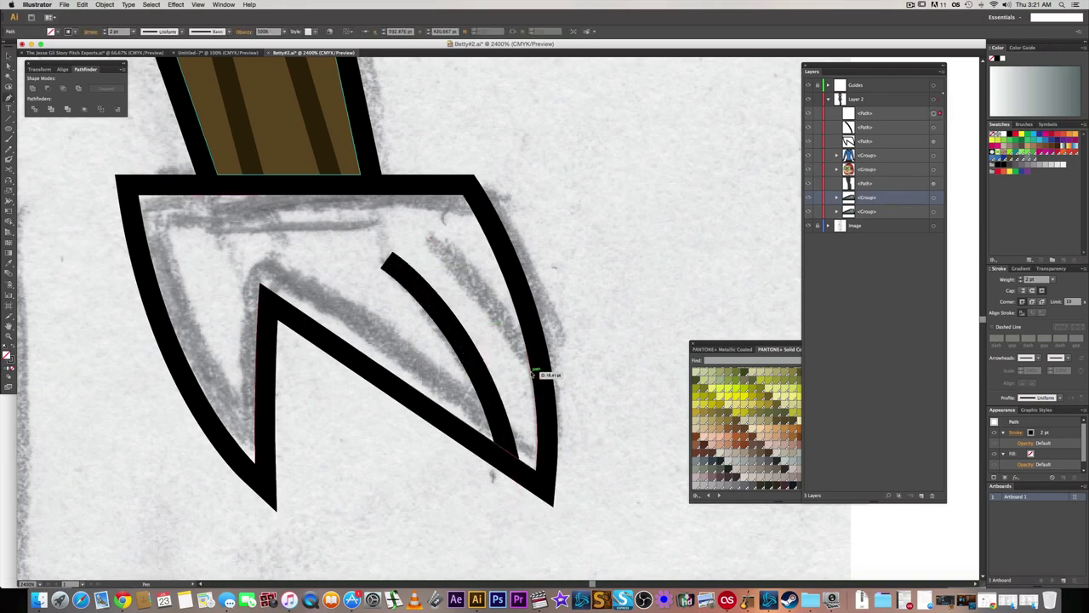
pyautogui.moveTo(551, 434); pyautogui.dragTo(552, 434)
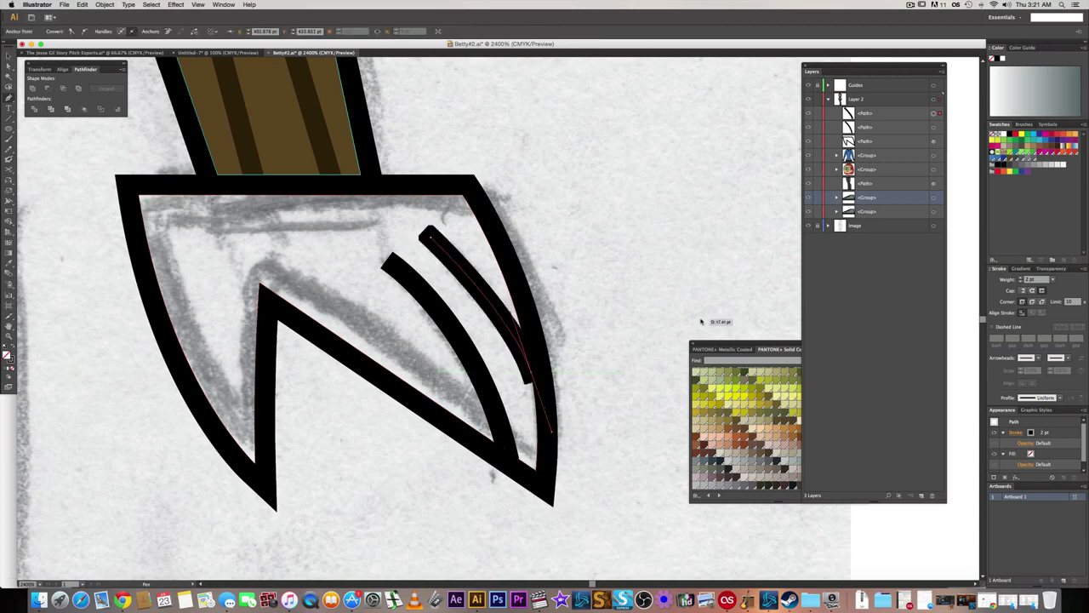
pyautogui.press('a')
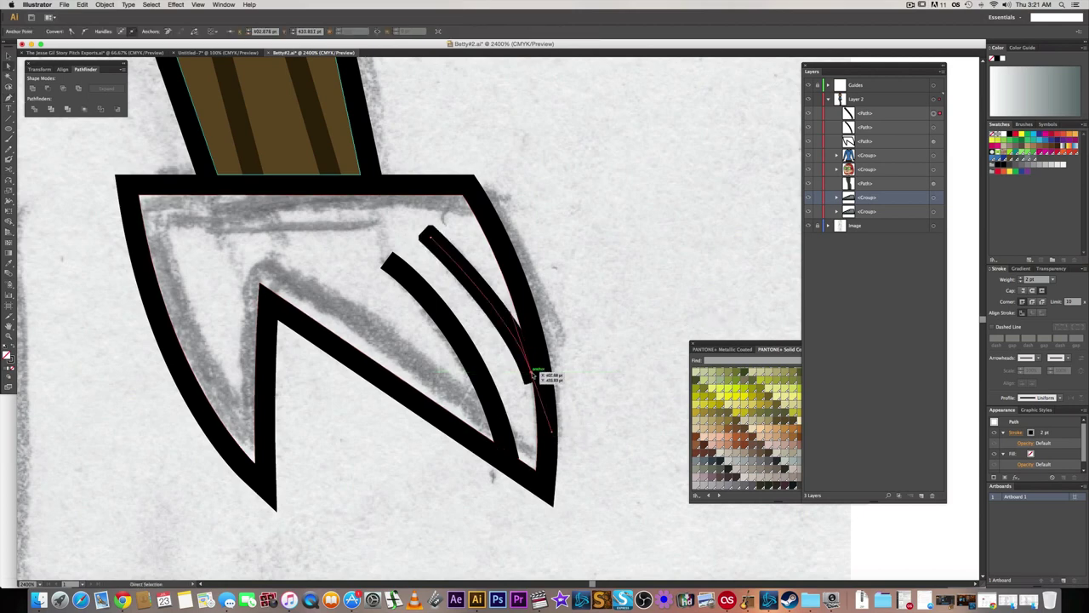
pyautogui.moveTo(533, 374); pyautogui.dragTo(552, 413)
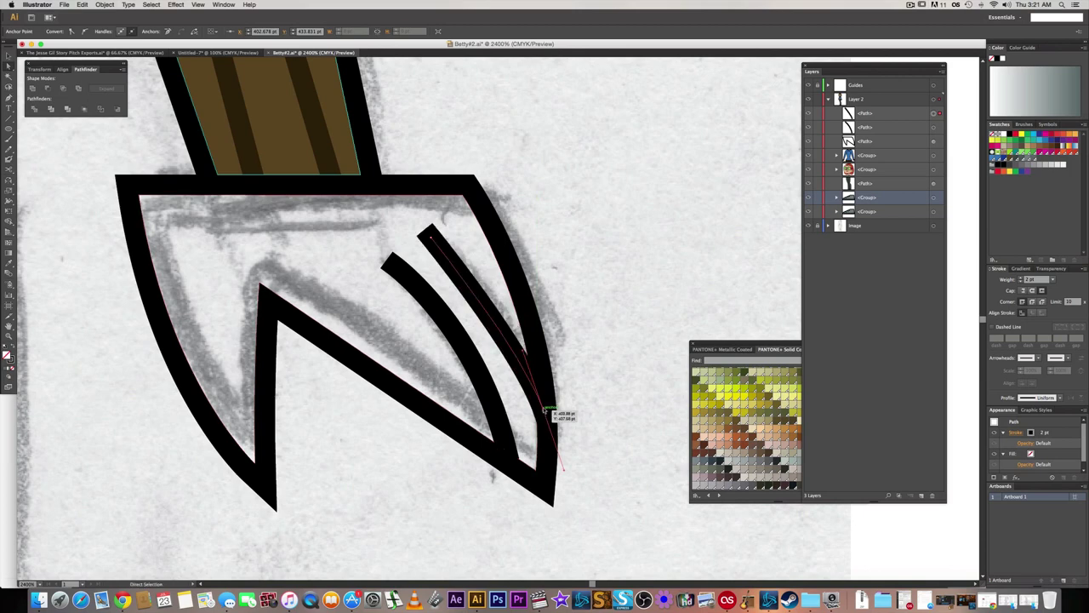
pyautogui.moveTo(523, 350); pyautogui.dragTo(516, 324)
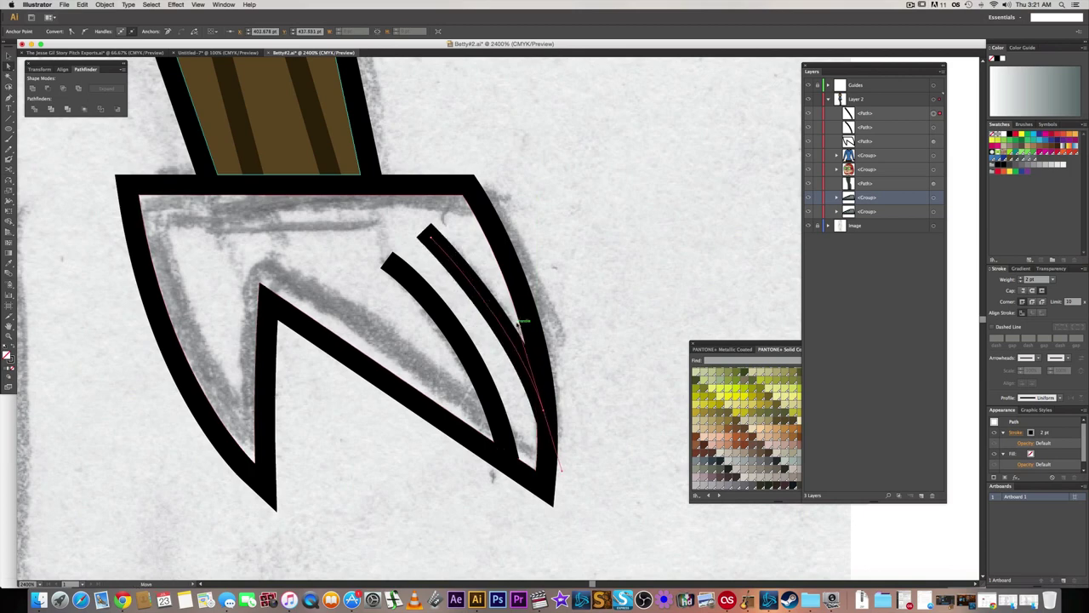
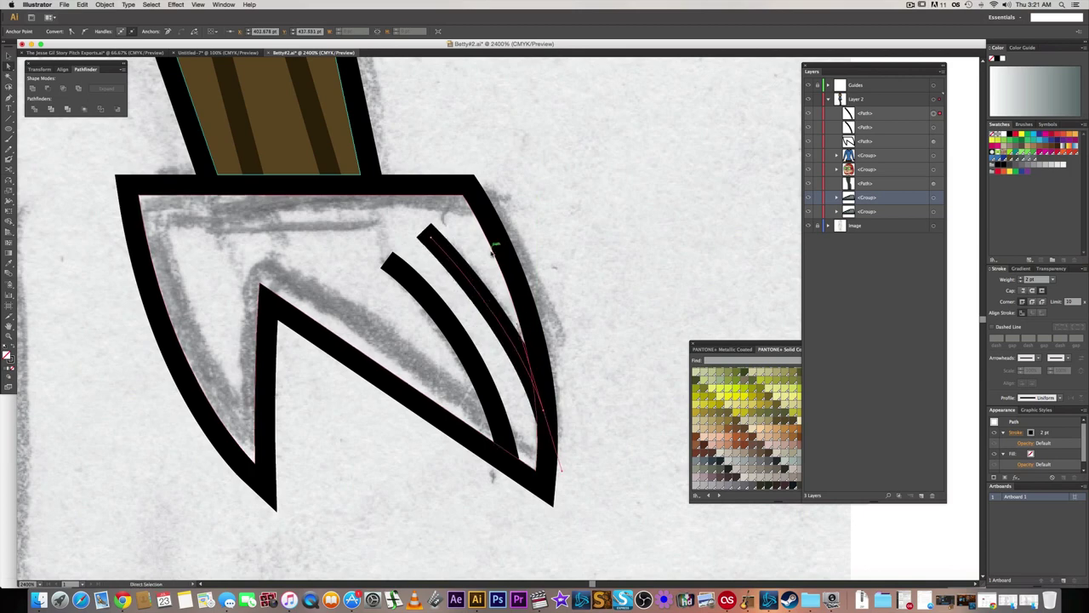
pyautogui.click(606, 290)
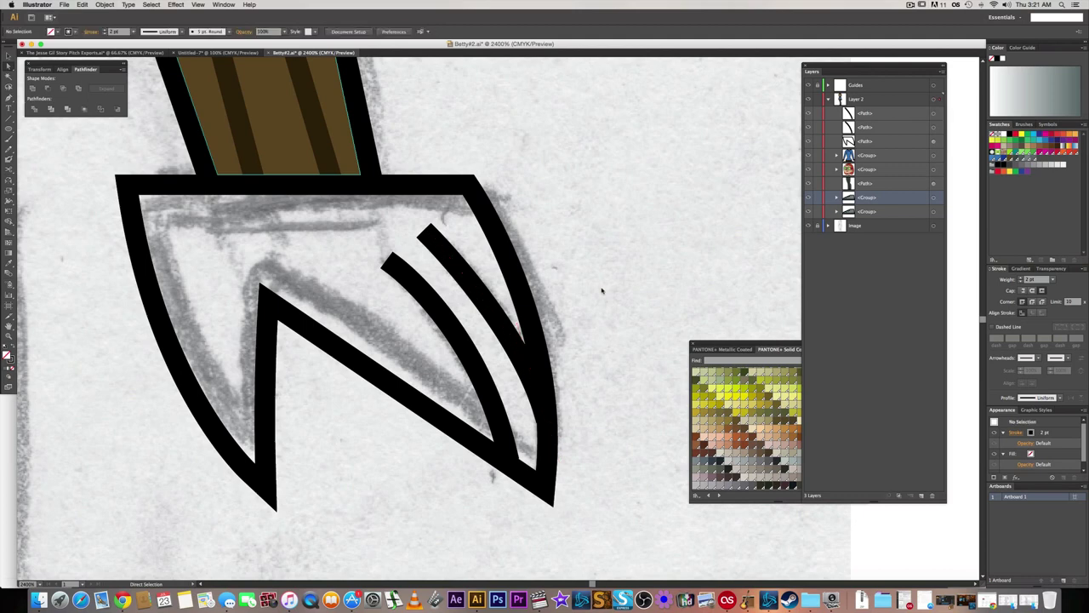
# - Apply round caps to both finger lines
pyautogui.click(482, 298)
pyautogui.keyDown('shift'); pyautogui.click(448, 318); pyautogui.keyUp('shift')
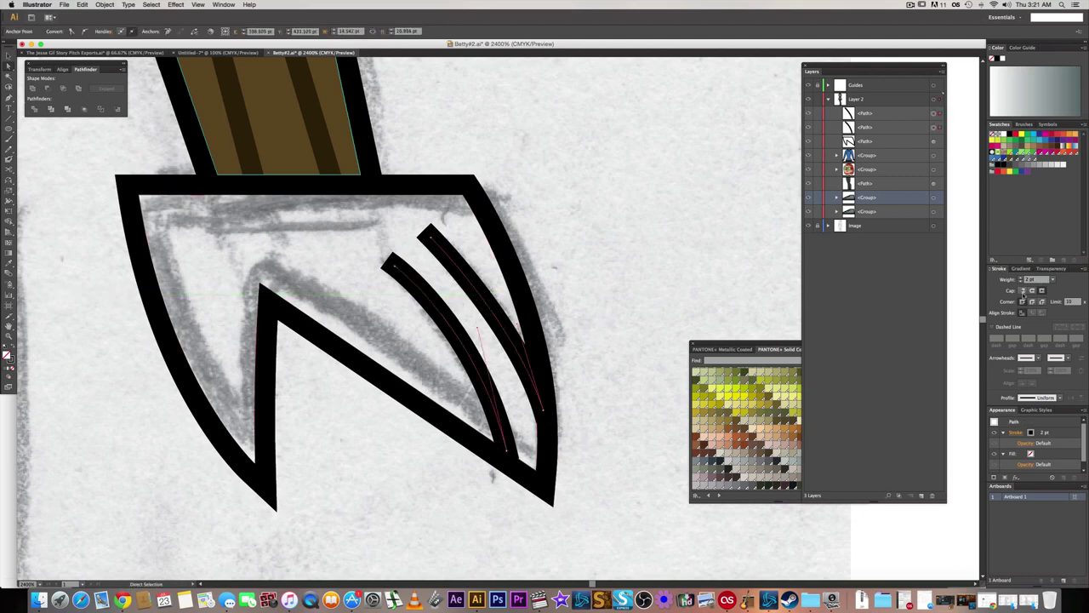
pyautogui.click(1032, 290)
pyautogui.click(620, 391)
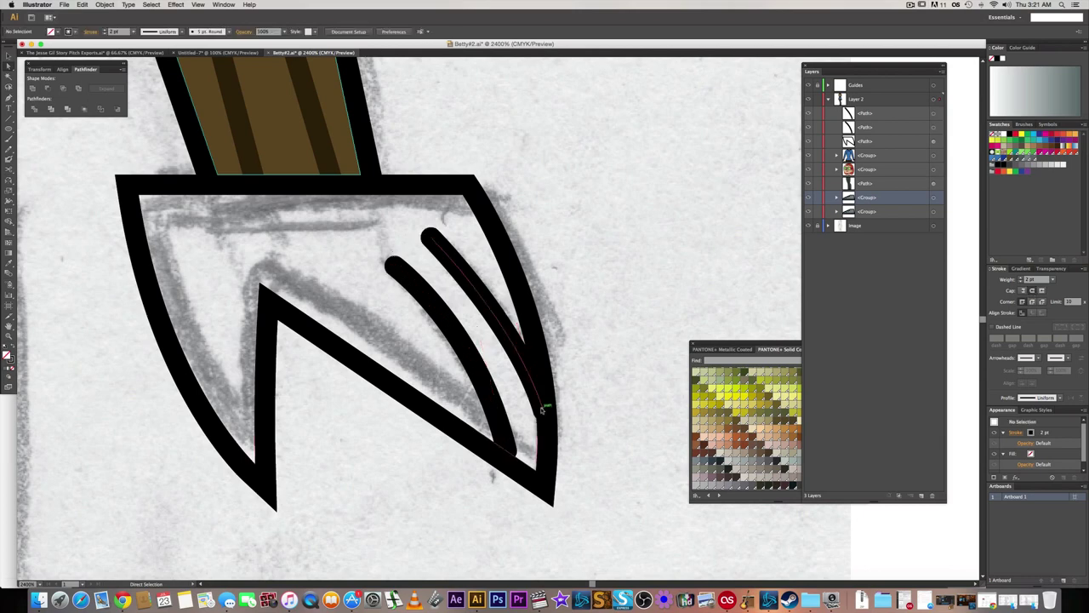
# - Reposition the lower ends of both finger lines so they sit within the hand's outline stroke
pyautogui.click(528, 366)
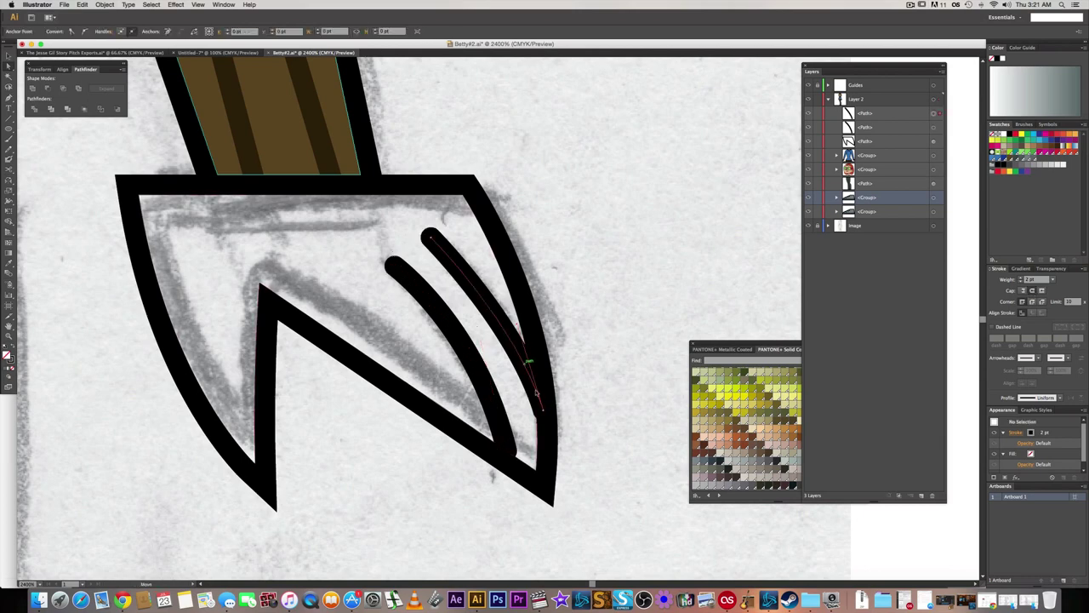
pyautogui.moveTo(543, 412); pyautogui.dragTo(546, 411)
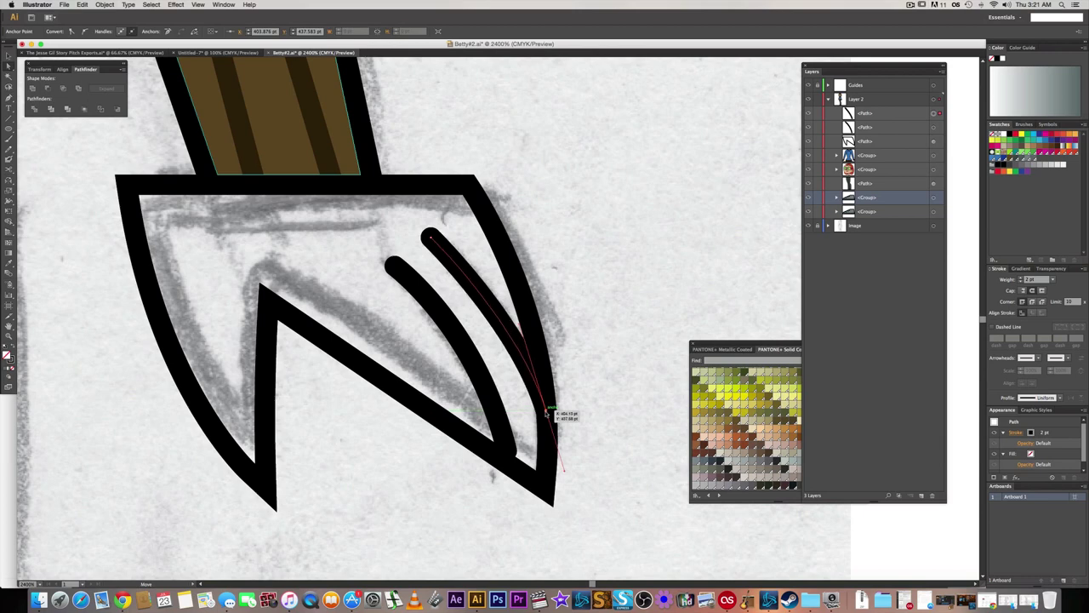
pyautogui.moveTo(506, 441)
pyautogui.mouseDown()
pyautogui.moveTo(517, 451)
pyautogui.moveTo(507, 458)
pyautogui.mouseUp()
pyautogui.click(516, 406)
# - Set the stroke weight of both finger lines to 1 pt
pyautogui.click(503, 323)
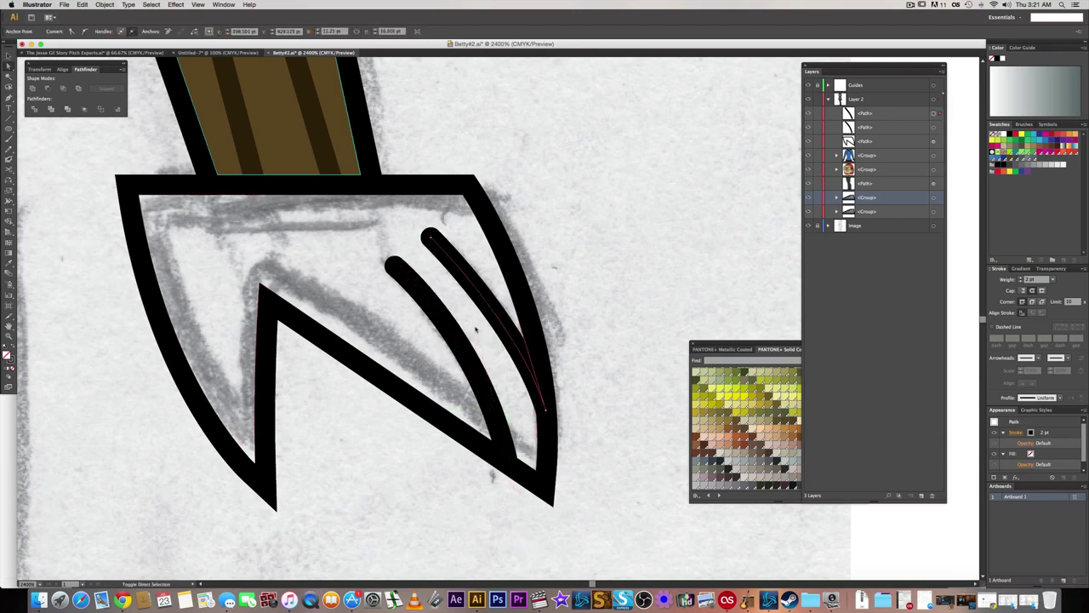
pyautogui.keyDown('shift'); pyautogui.click(454, 335); pyautogui.keyUp('shift')
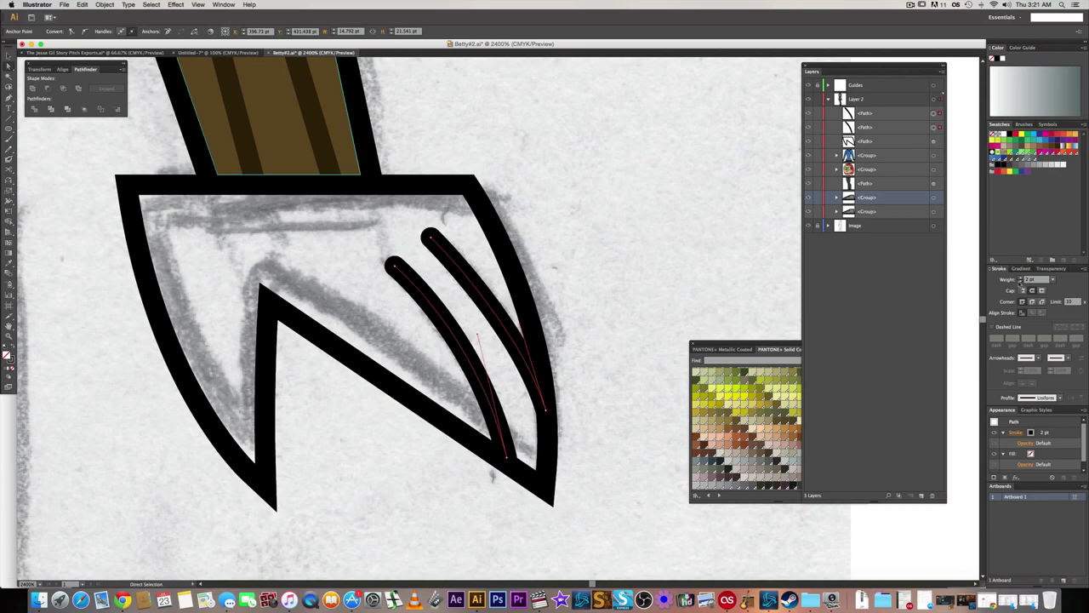
pyautogui.click(643, 291)
# - Copy the face's skin-tone fill onto the hand shape with the Eyedropper
pyautogui.scroll(-2, 641, 290)
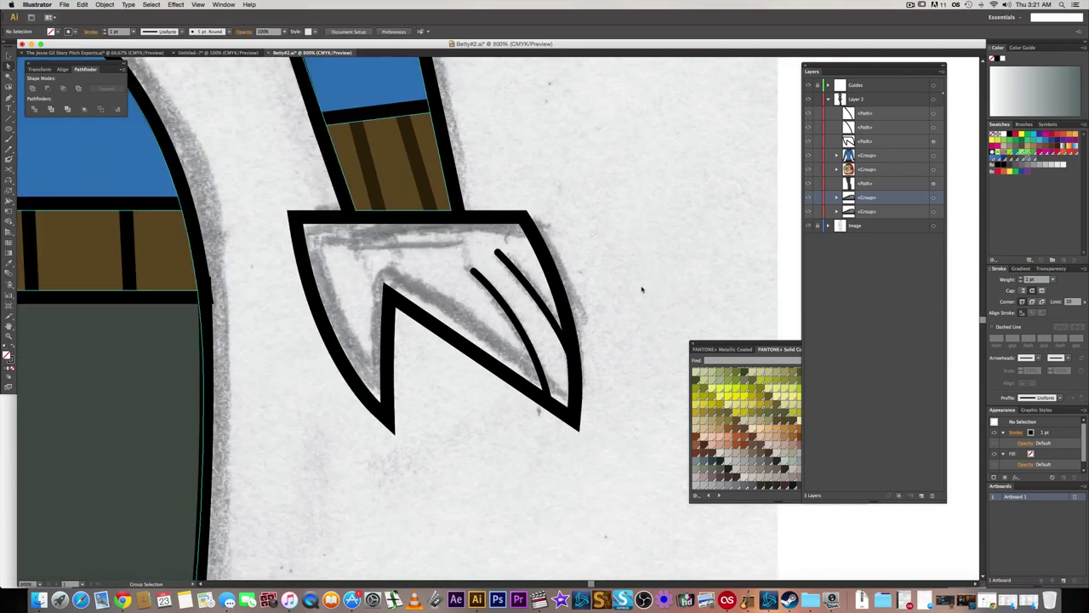
pyautogui.scroll(-2, 642, 290)
pyautogui.moveTo(630, 256); pyautogui.dragTo(603, 454)
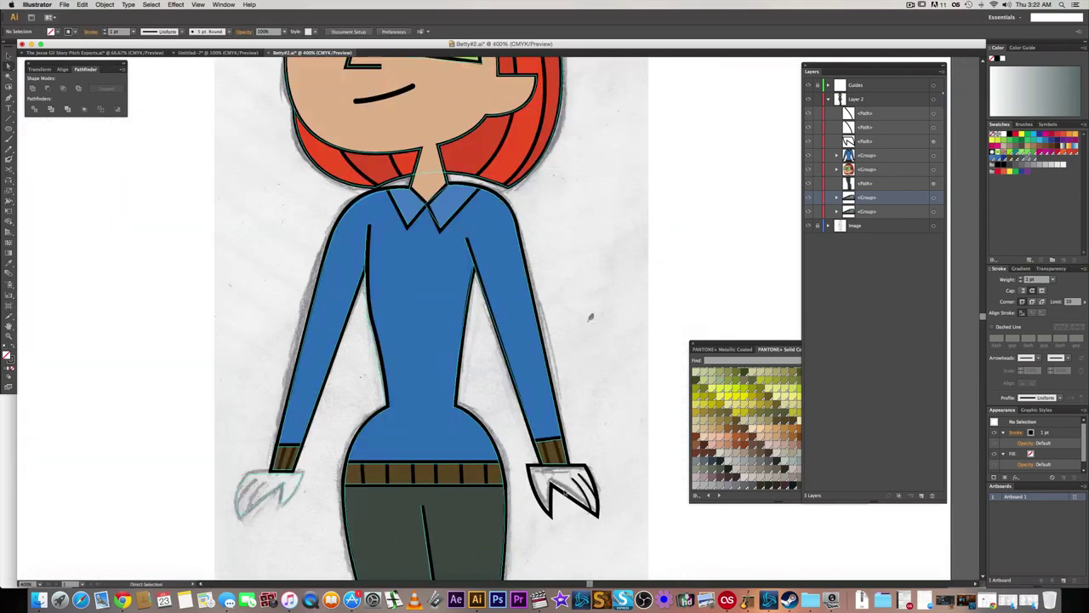
pyautogui.click(592, 478)
pyautogui.press('i')
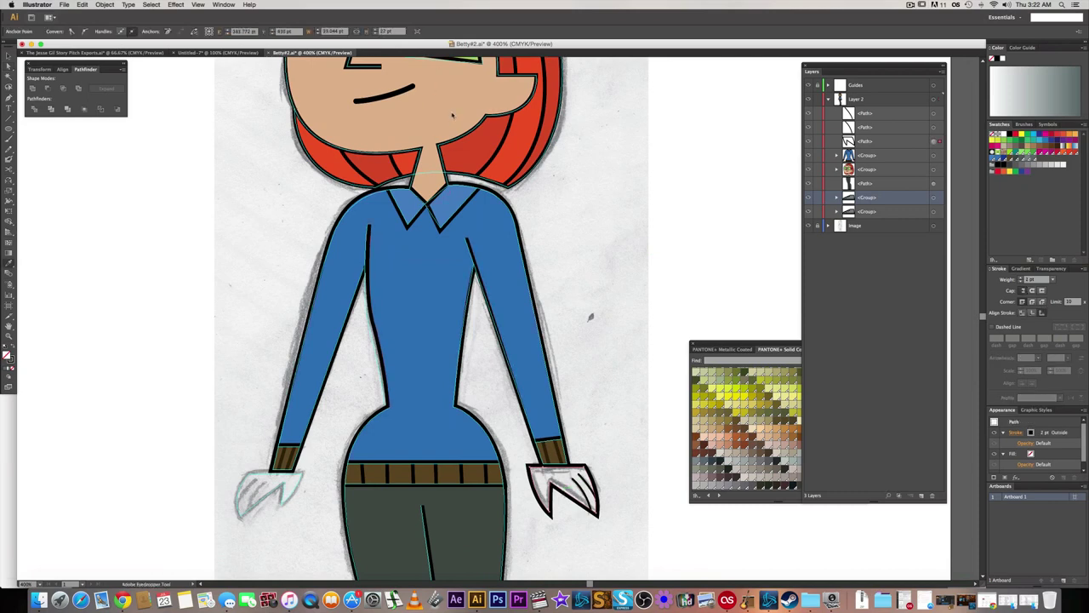
pyautogui.click(452, 119)
pyautogui.press('a')
pyautogui.click(626, 401)
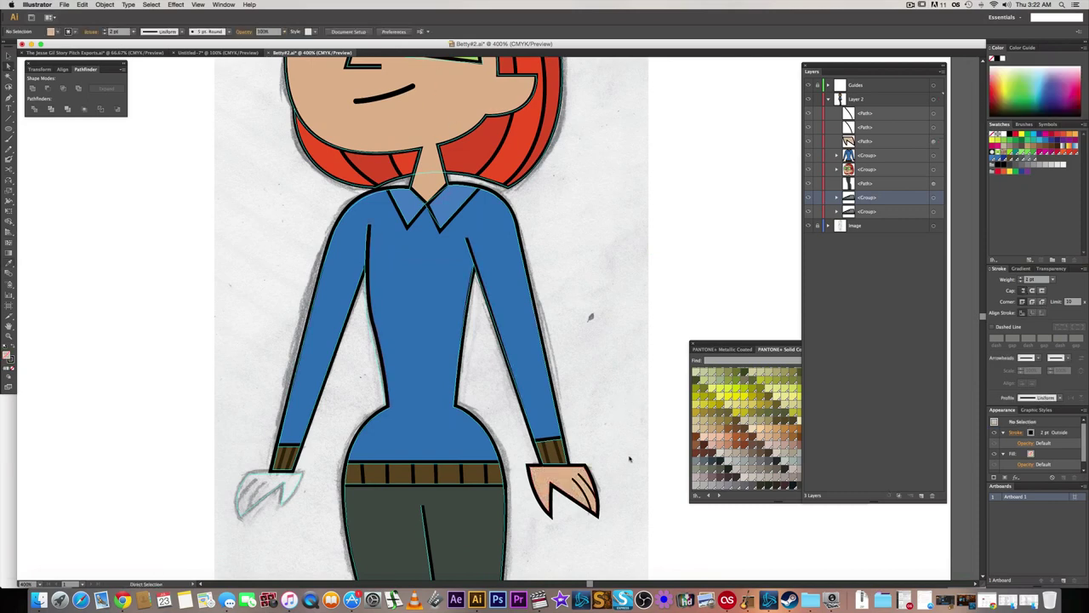
pyautogui.moveTo(594, 434); pyautogui.dragTo(527, 395)
pyautogui.keyDown('super'); pyautogui.click(543, 443); pyautogui.keyUp('super')
pyautogui.keyDown('super'); pyautogui.click(544, 440); pyautogui.keyUp('super')
pyautogui.press('super+z')
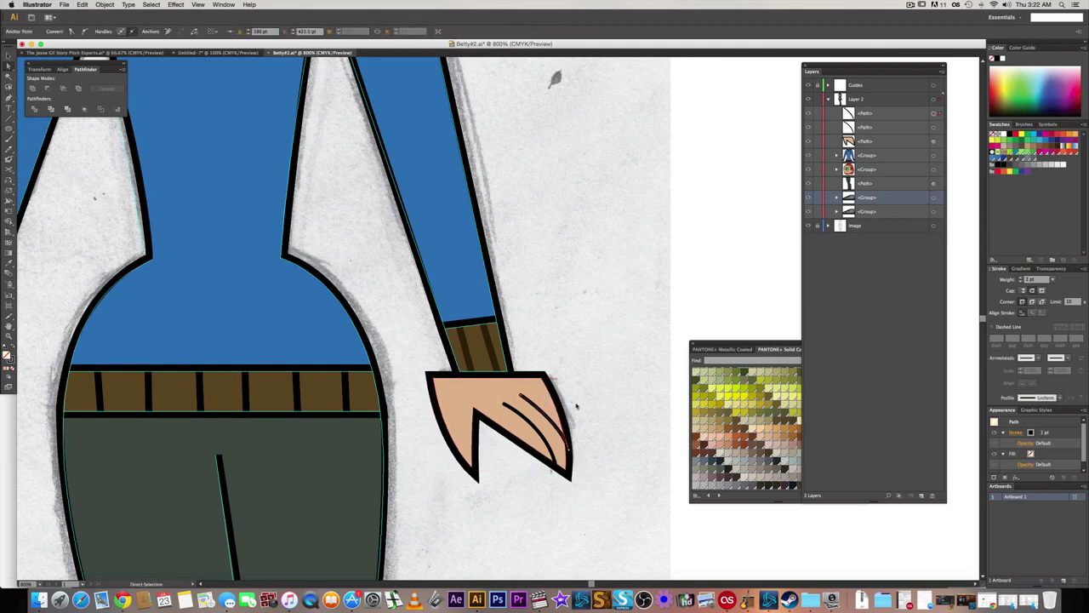
pyautogui.click(576, 402)
# - Shorten the hand by moving the lower anchor points of its outline and finger lines upward
pyautogui.moveTo(431, 507); pyautogui.dragTo(597, 408)
pyautogui.click(450, 481)
pyautogui.moveTo(444, 465); pyautogui.dragTo(604, 389)
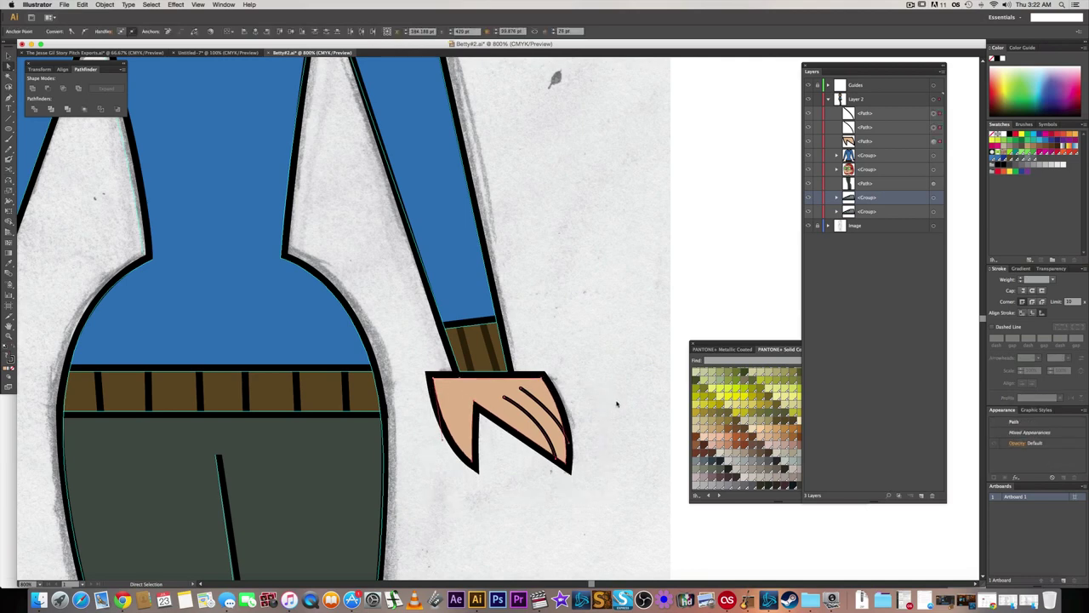
pyautogui.click(617, 403)
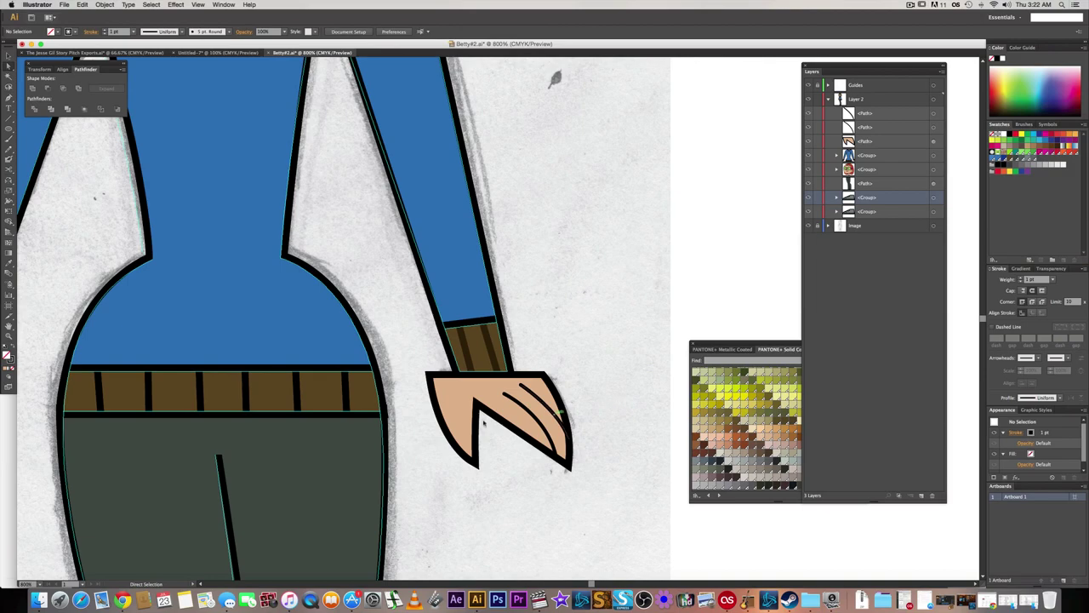
# - Delete the coloured hand shape and its two finger lines below the right-hand cuff
pyautogui.moveTo(484, 423); pyautogui.dragTo(652, 413)
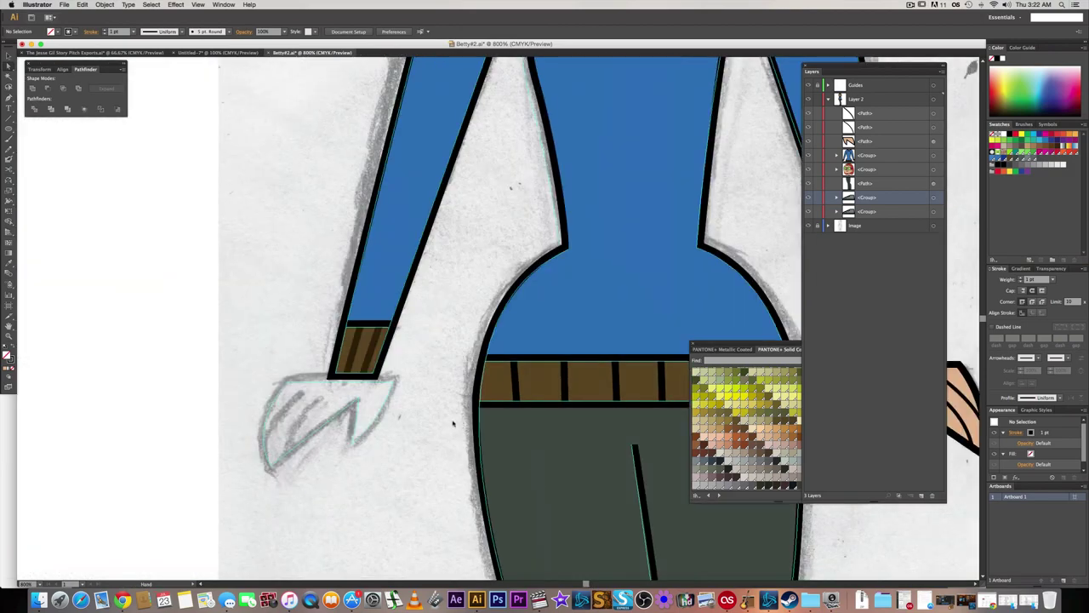
pyautogui.moveTo(645, 459); pyautogui.dragTo(351, 454)
pyautogui.moveTo(553, 481)
pyautogui.mouseDown()
pyautogui.moveTo(451, 475)
pyautogui.moveTo(615, 370)
pyautogui.mouseUp()
pyautogui.press('Delete')
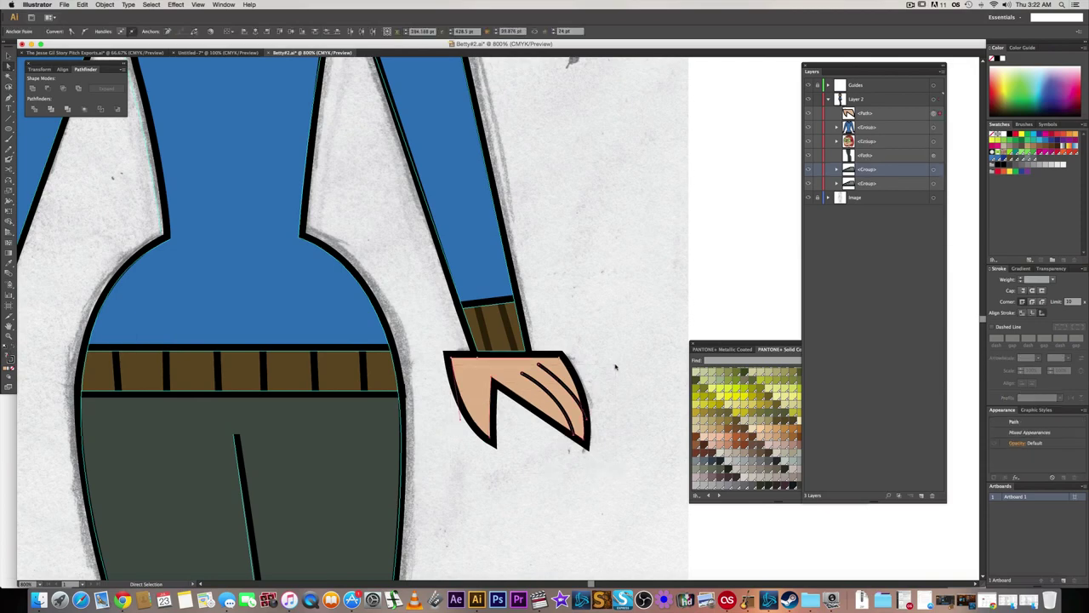
pyautogui.scroll(-3, 245, 410)
pyautogui.hscroll(-8, 281, 392)
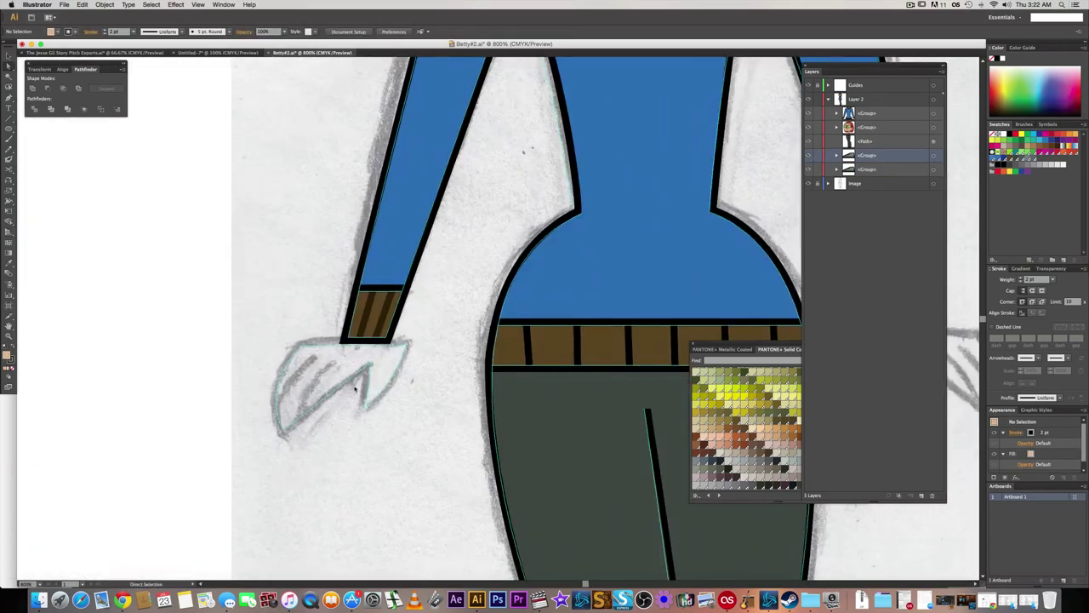
# - Trace the hand below the left-hand cuff with the Pen tool as a closed skin-tone shape, including the thumb notch
pyautogui.scroll(4, 321, 368)
pyautogui.press('p')
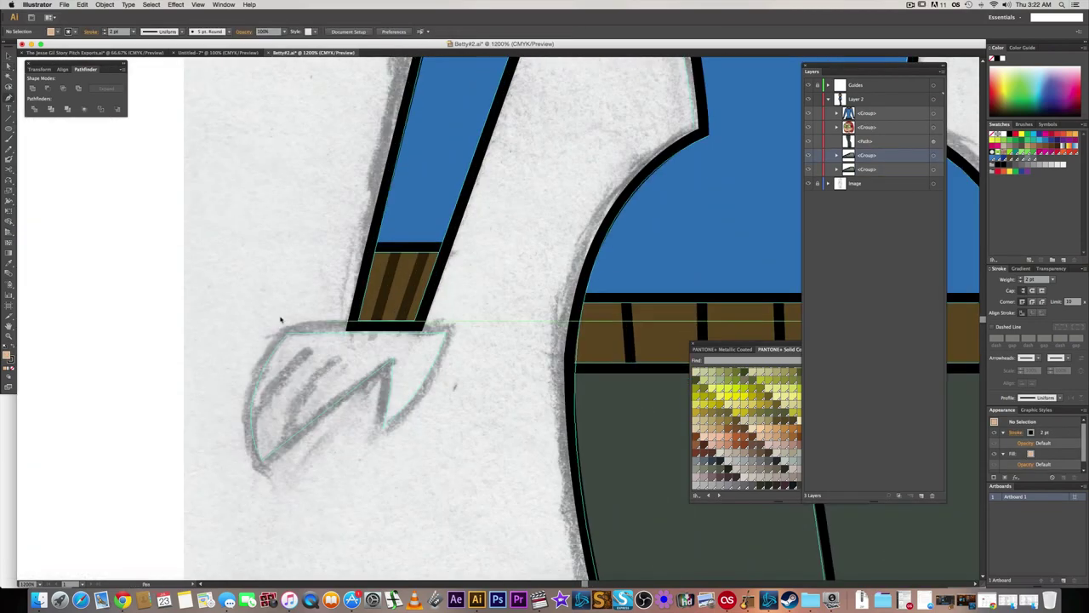
pyautogui.click(287, 333)
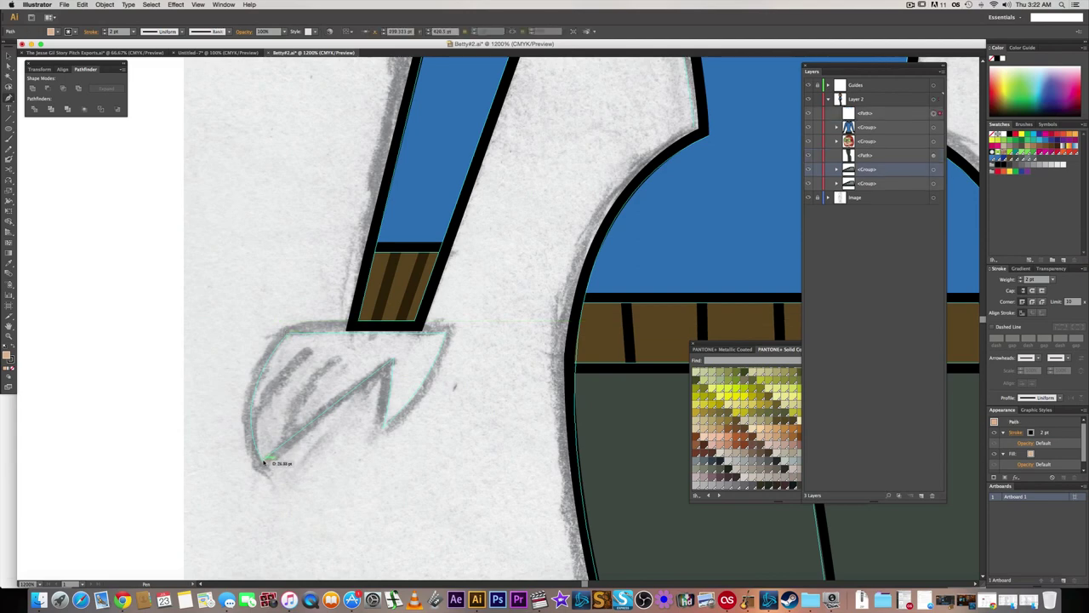
pyautogui.moveTo(263, 462)
pyautogui.mouseDown()
pyautogui.moveTo(306, 516)
pyautogui.moveTo(297, 530)
pyautogui.mouseUp()
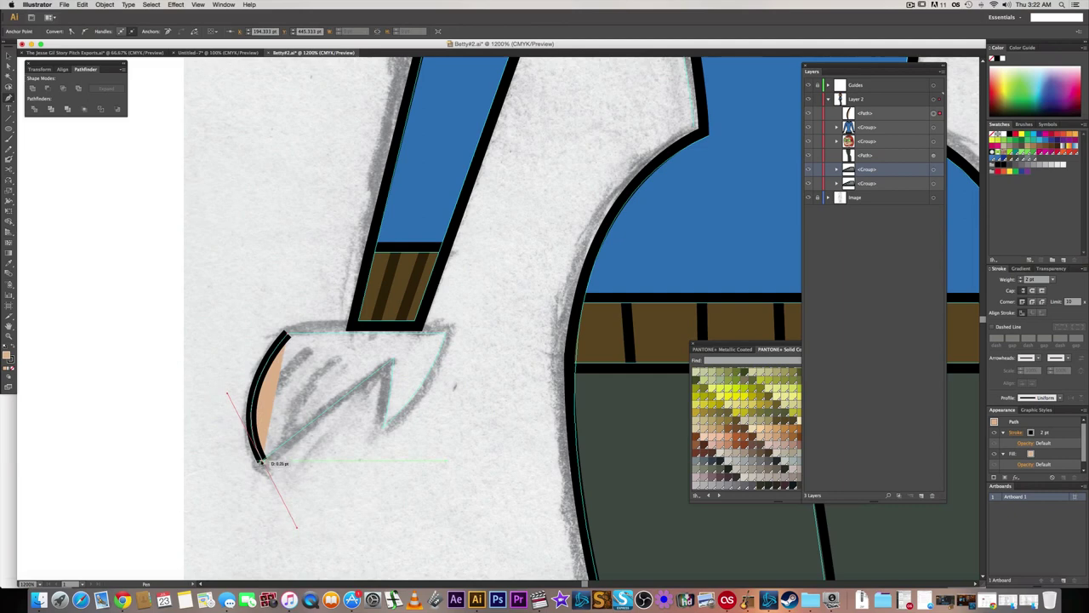
pyautogui.click(394, 360)
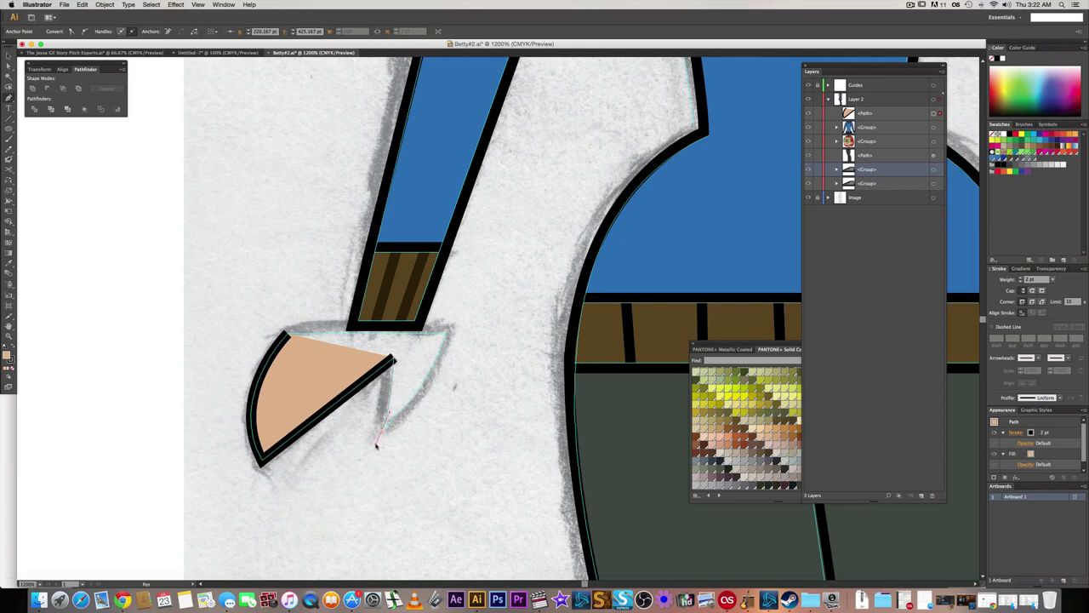
pyautogui.click(381, 429)
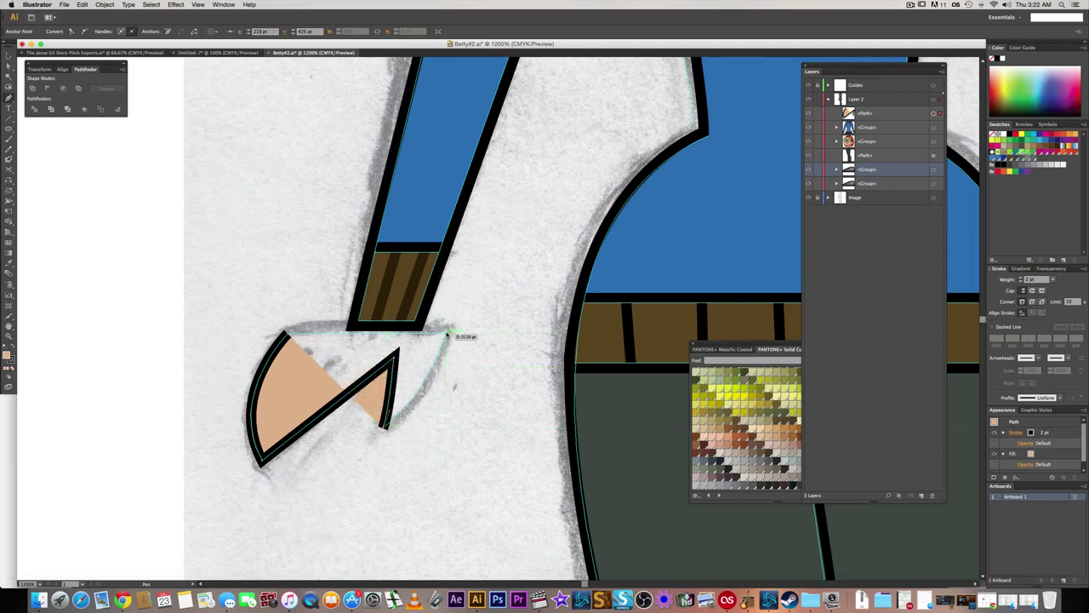
pyautogui.moveTo(463, 304); pyautogui.dragTo(463, 285)
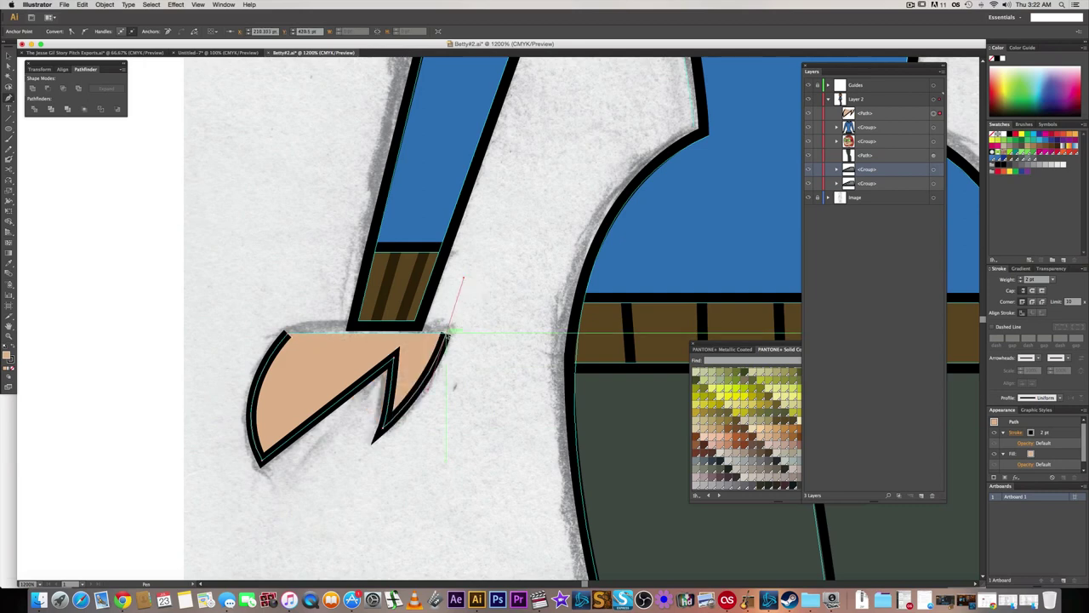
pyautogui.click(448, 332)
pyautogui.moveTo(288, 335); pyautogui.dragTo(288, 336)
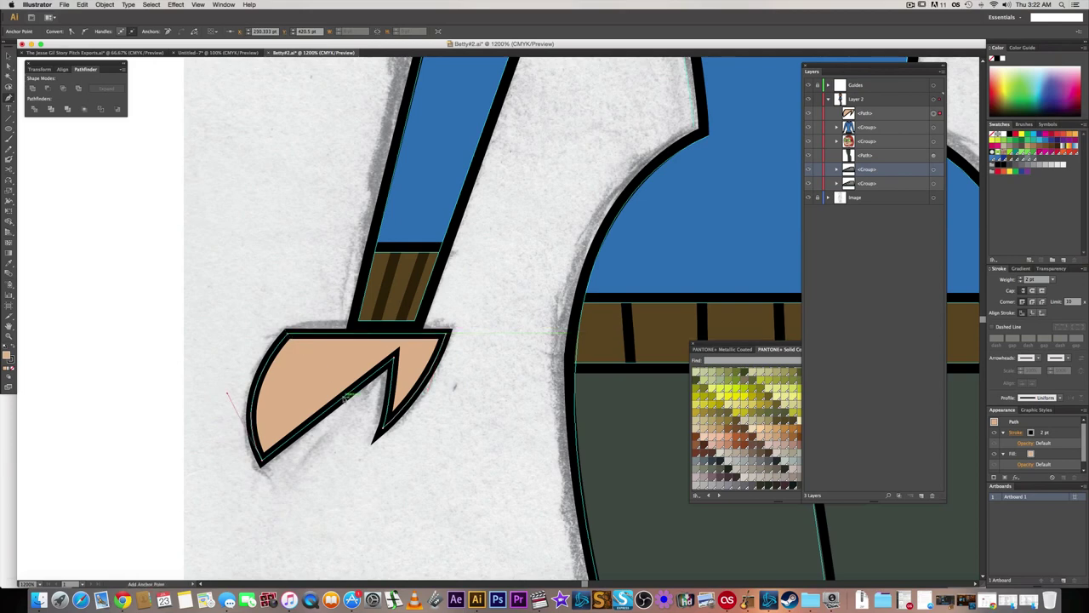
# - Nudge the hand shape upward so its top edge meets the lower edge of the sweater cuff
pyautogui.press('v')
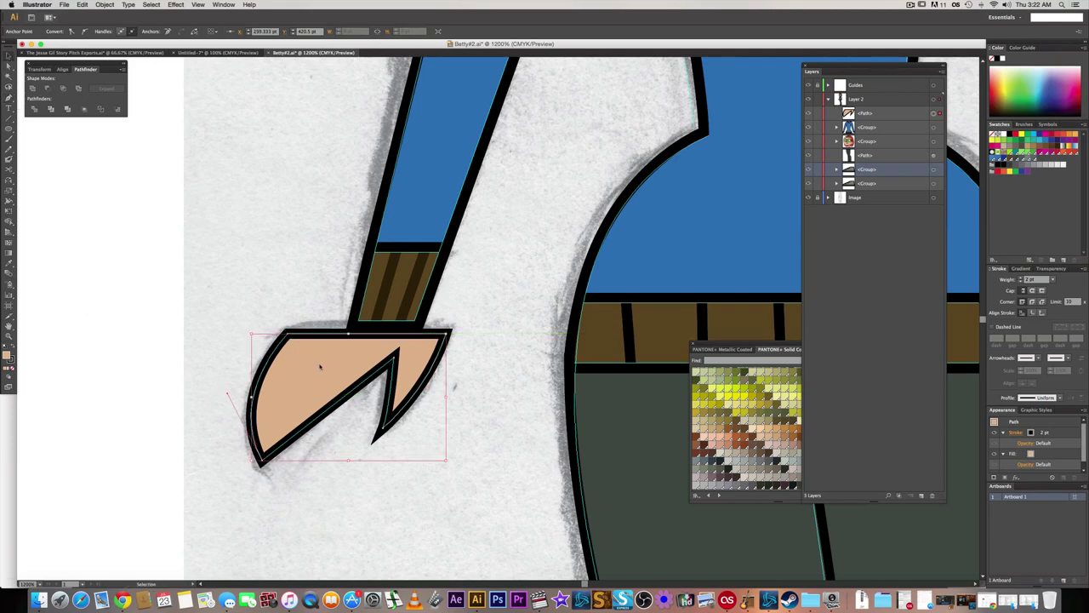
pyautogui.click(320, 366)
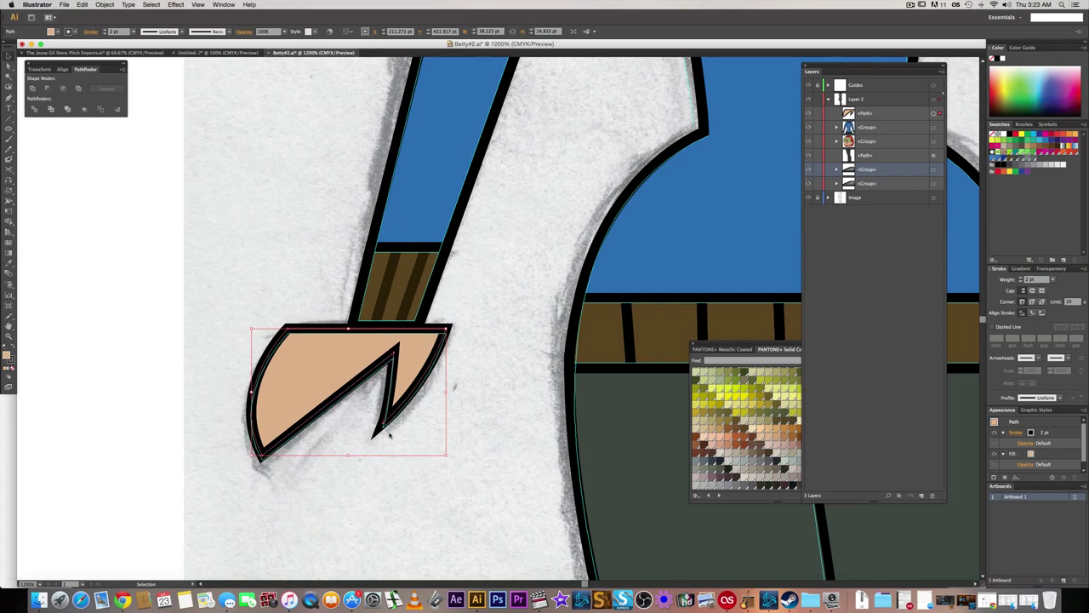
pyautogui.press('Up')
pyautogui.press('Right')
pyautogui.press('Left')
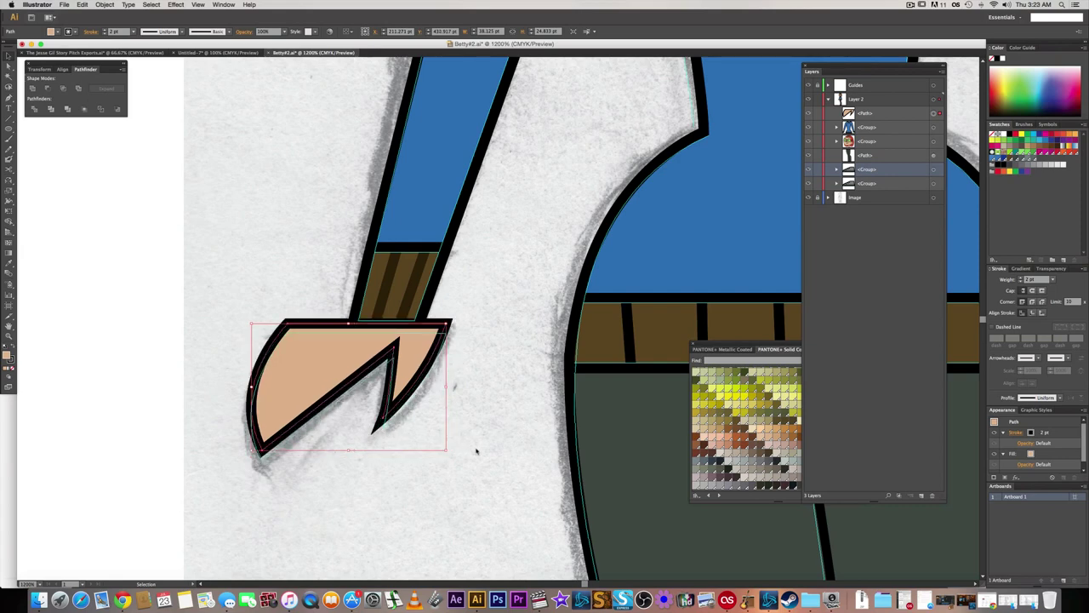
pyautogui.click(442, 443)
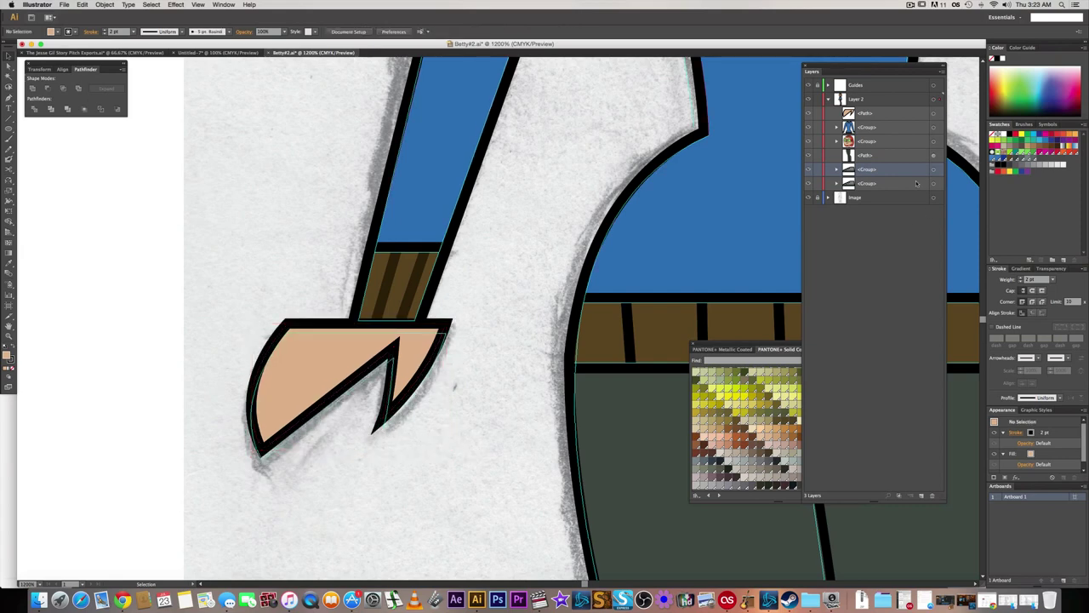
# - Lower the hand shape's opacity to 40% to reveal the sketched finger lines beneath it
pyautogui.click(936, 113)
pyautogui.click(1052, 269)
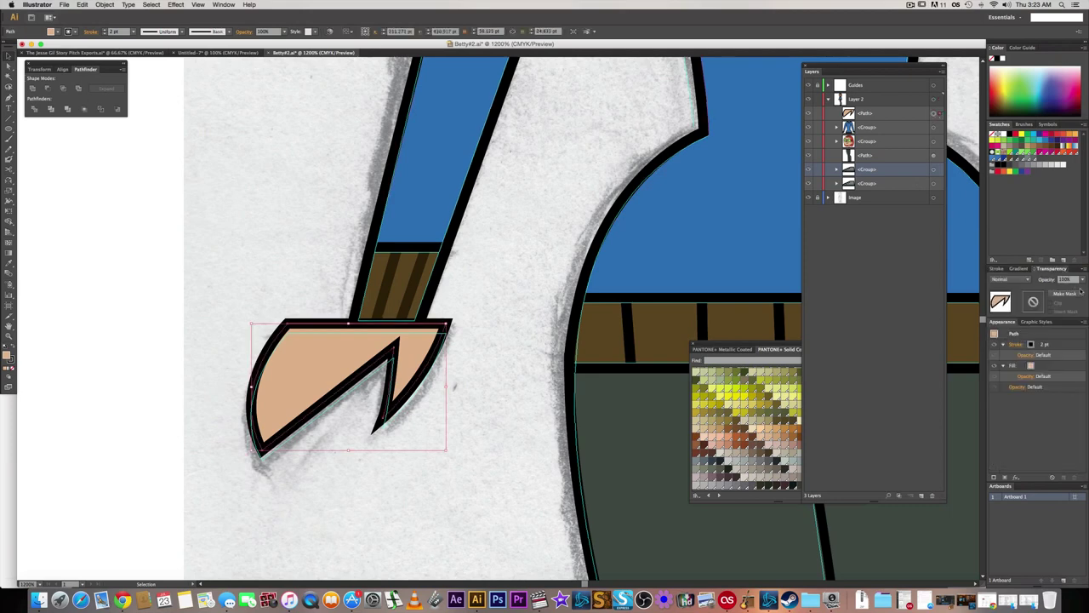
pyautogui.click(1083, 280)
pyautogui.click(1072, 328)
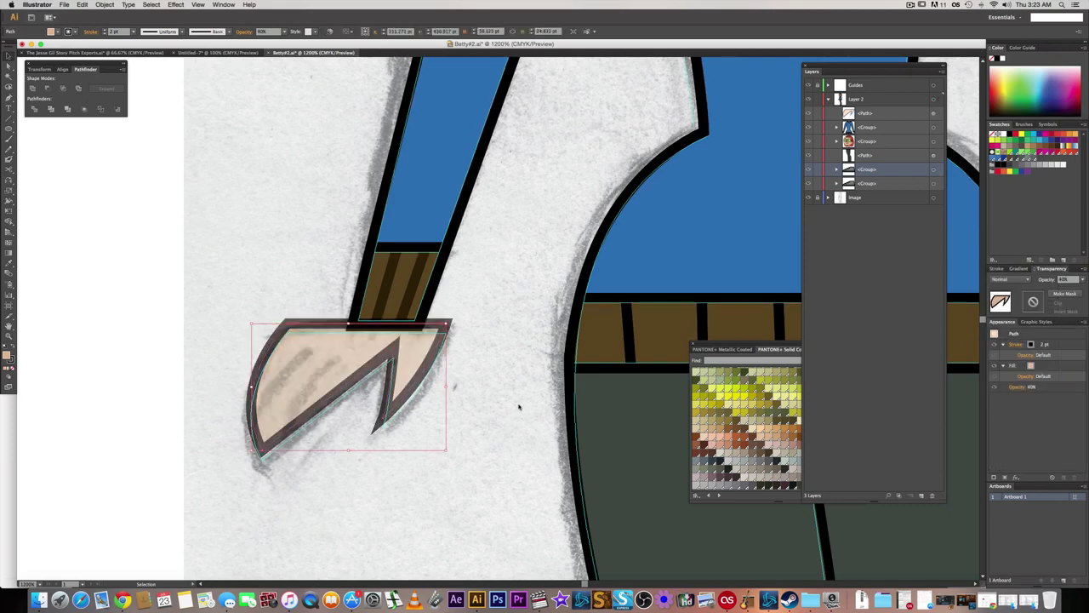
pyautogui.click(519, 407)
# - Draw the outer curved finger line on the hand with no fill, a 1 pt stroke and round caps
pyautogui.press('p')
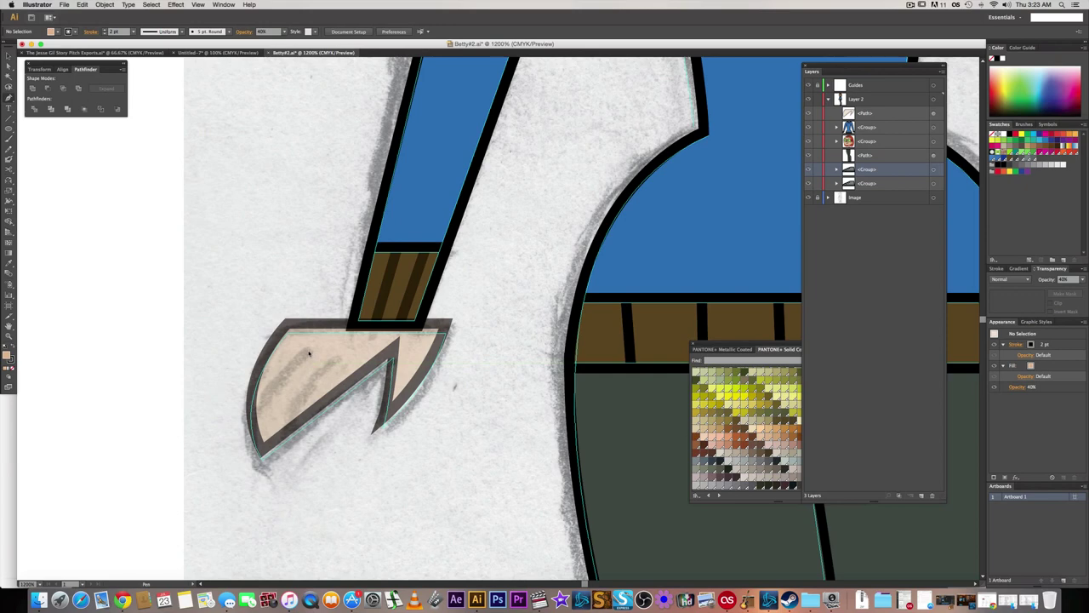
pyautogui.click(308, 353)
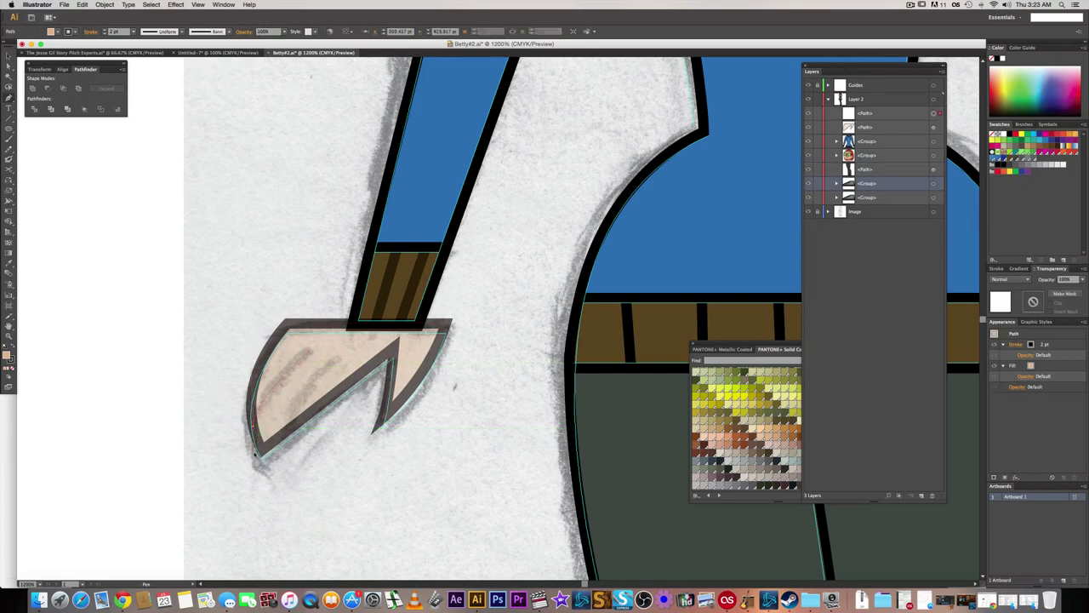
pyautogui.click(254, 453)
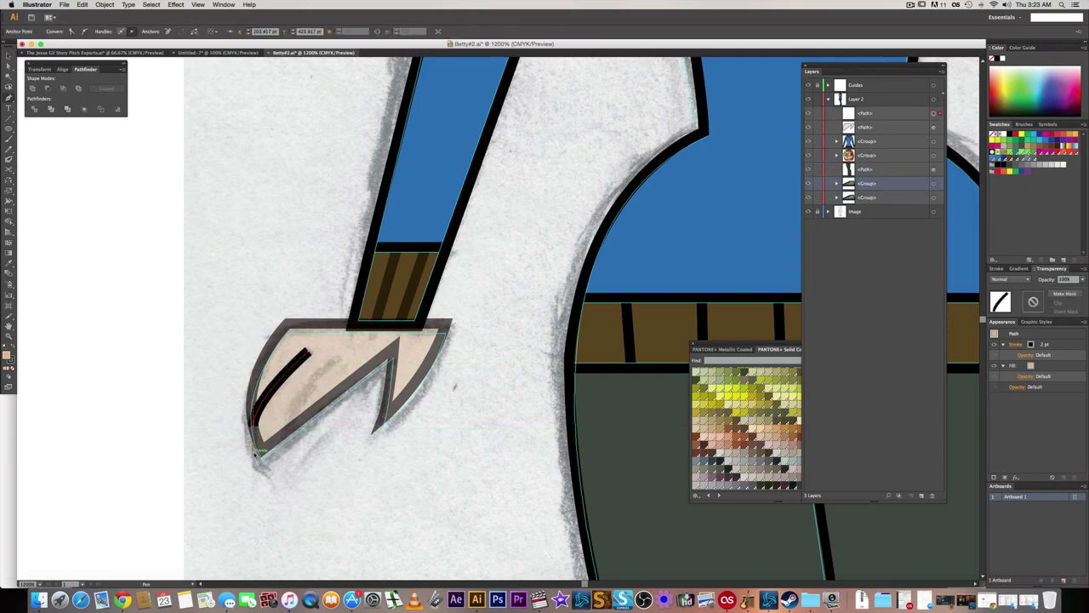
pyautogui.click(12, 368)
pyautogui.click(998, 269)
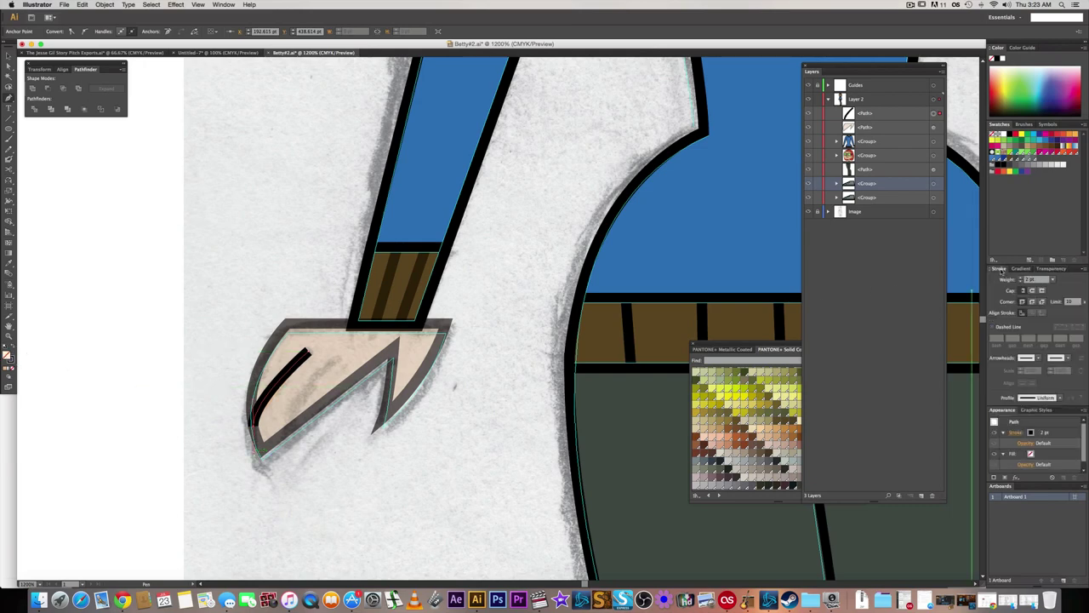
pyautogui.click(1021, 282)
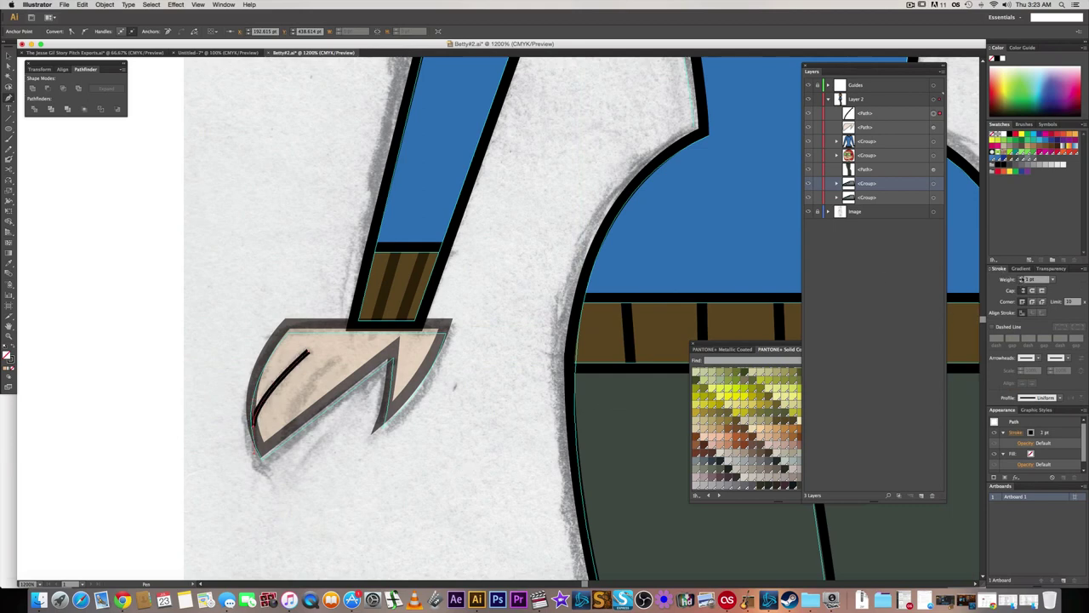
pyautogui.keyDown('super'); pyautogui.click(435, 428); pyautogui.keyUp('super')
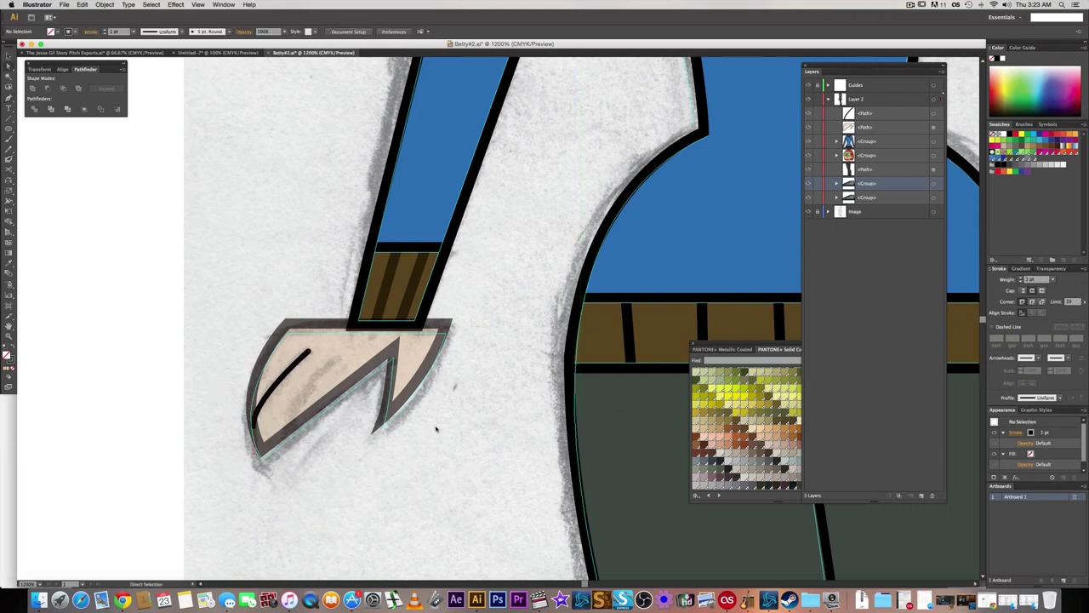
# - Draw the second curved finger line nearer the thumb, following the sketch
pyautogui.press('p')
pyautogui.click(340, 365)
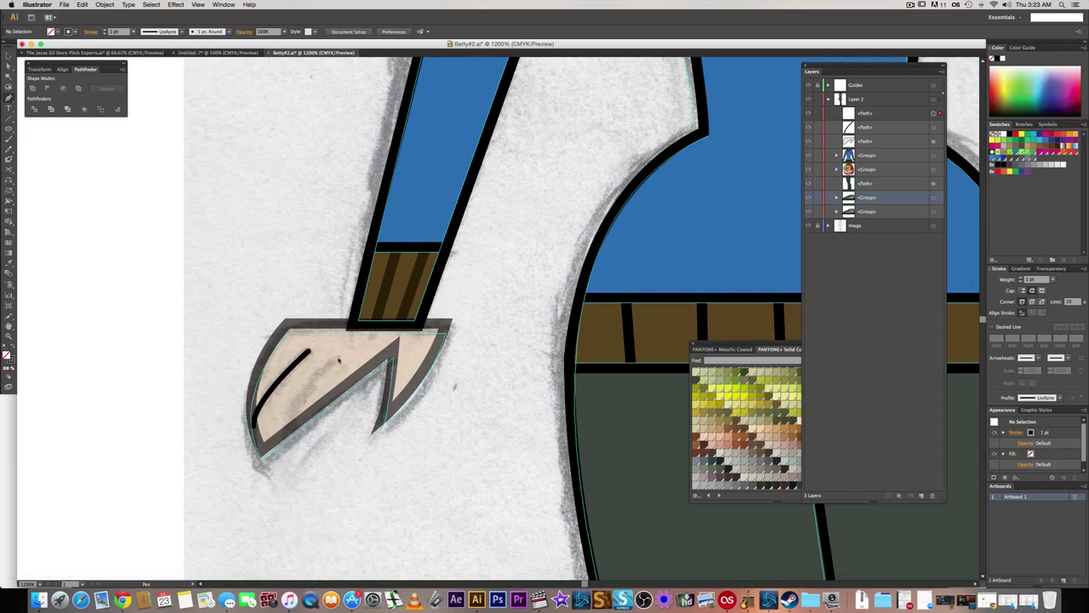
pyautogui.click(292, 424)
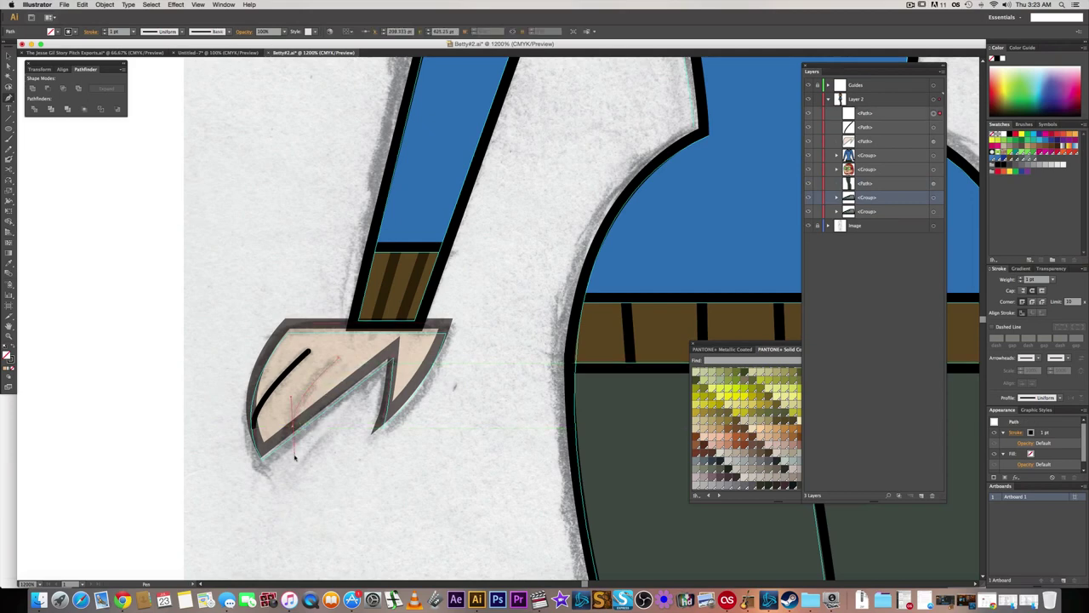
pyautogui.keyDown('super'); pyautogui.click(326, 453); pyautogui.keyUp('super')
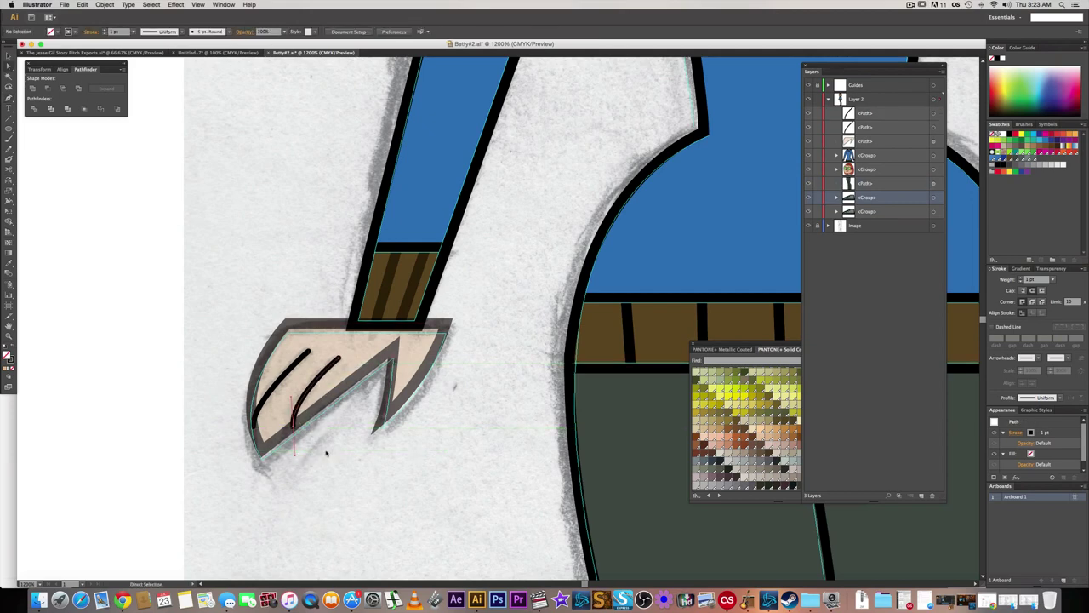
# - Set the hand shape's opacity back to 100%
pyautogui.click(933, 142)
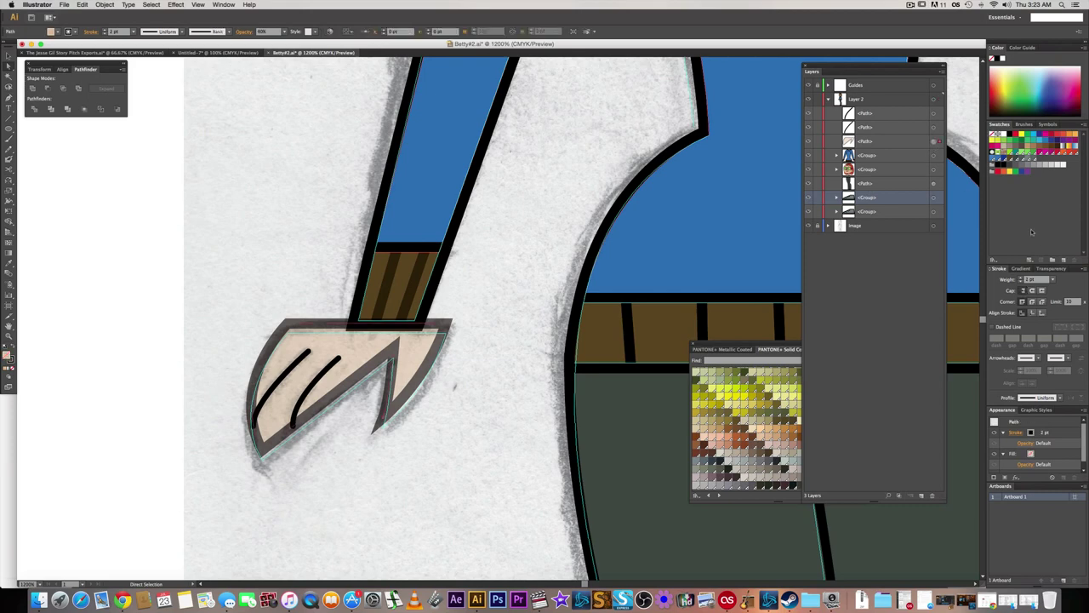
pyautogui.click(1051, 269)
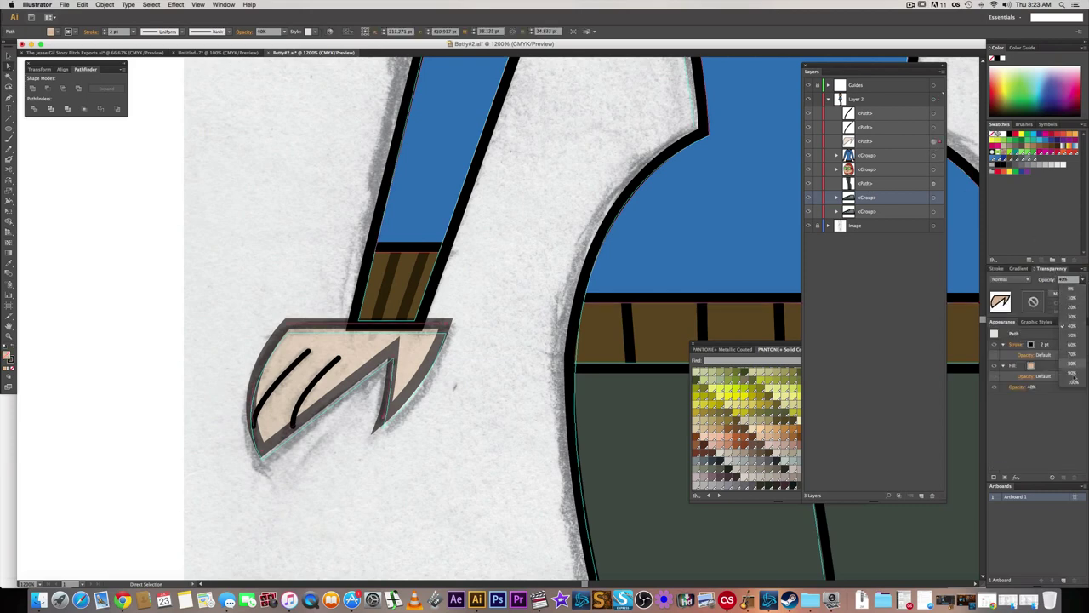
pyautogui.click(1070, 384)
pyautogui.click(500, 382)
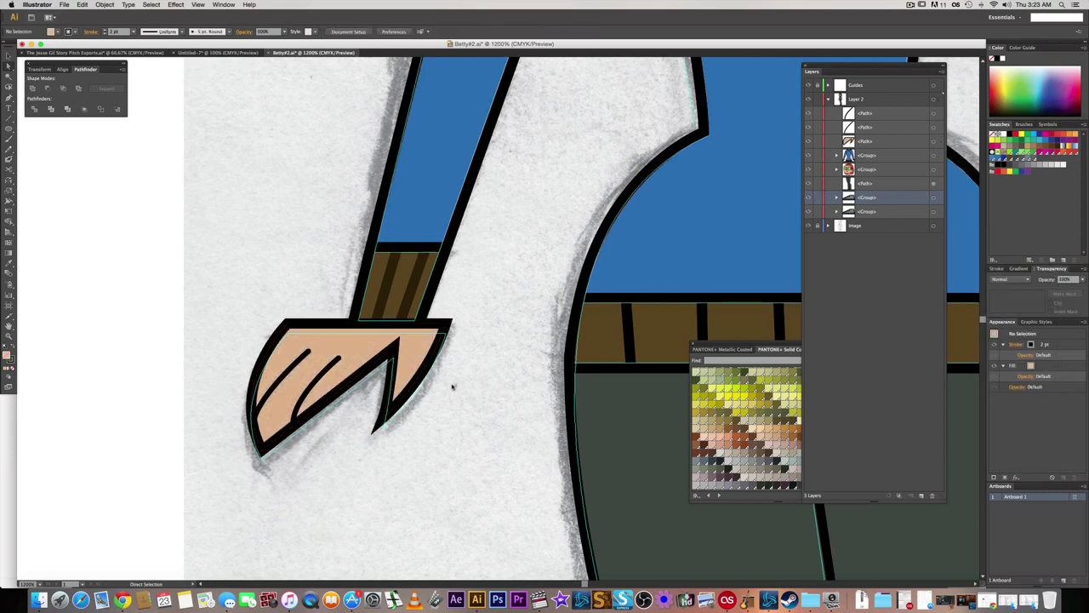
# - Hide the Guides layer to check the hand without the guide lines
pyautogui.scroll(-5, 452, 387)
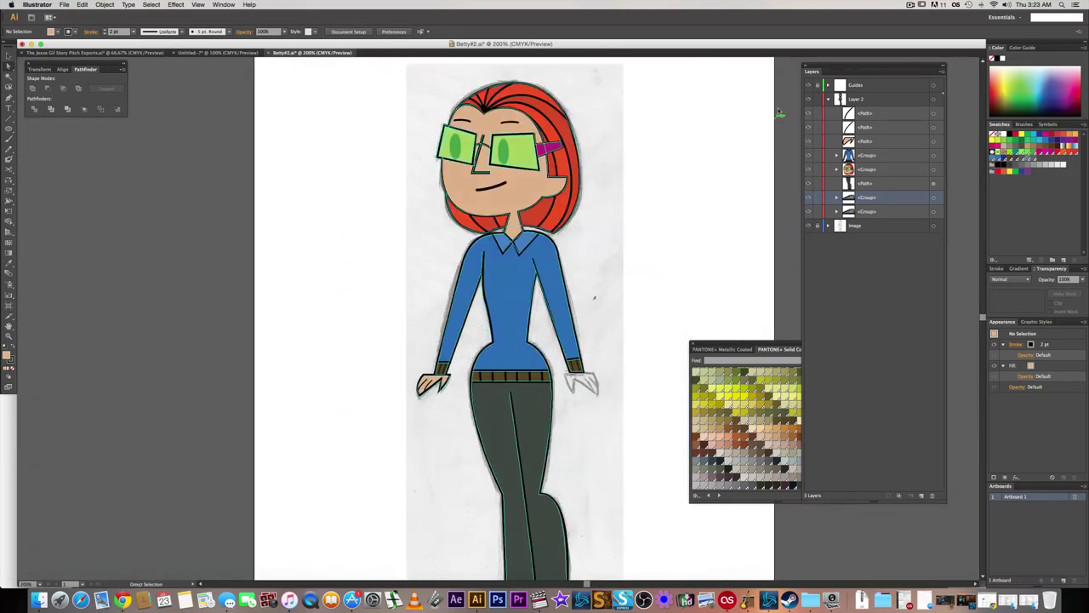
pyautogui.hscroll(3, 634, 260)
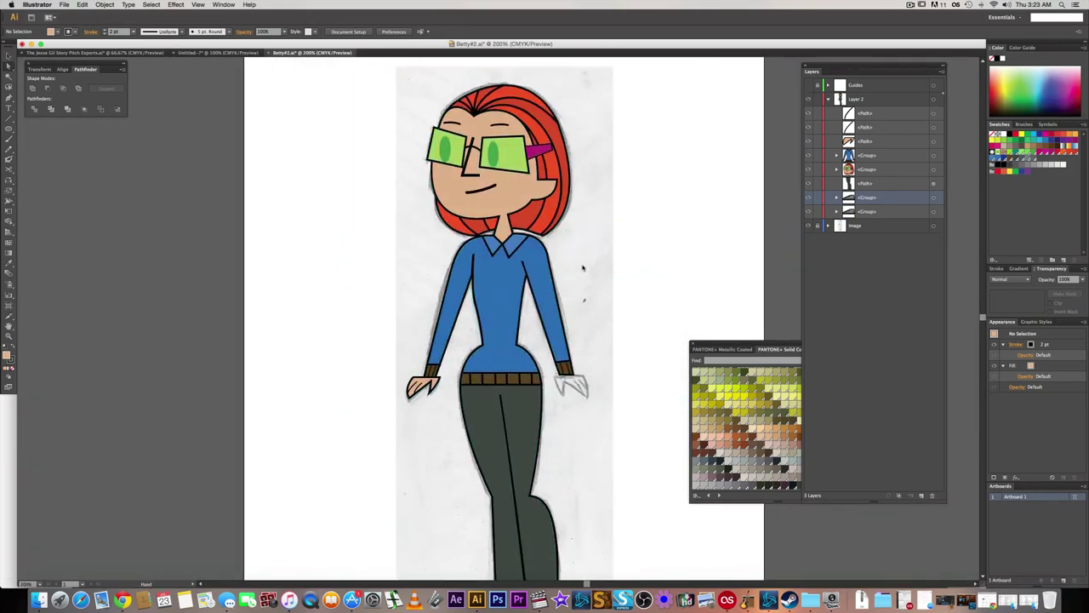
pyautogui.scroll(3, 383, 396)
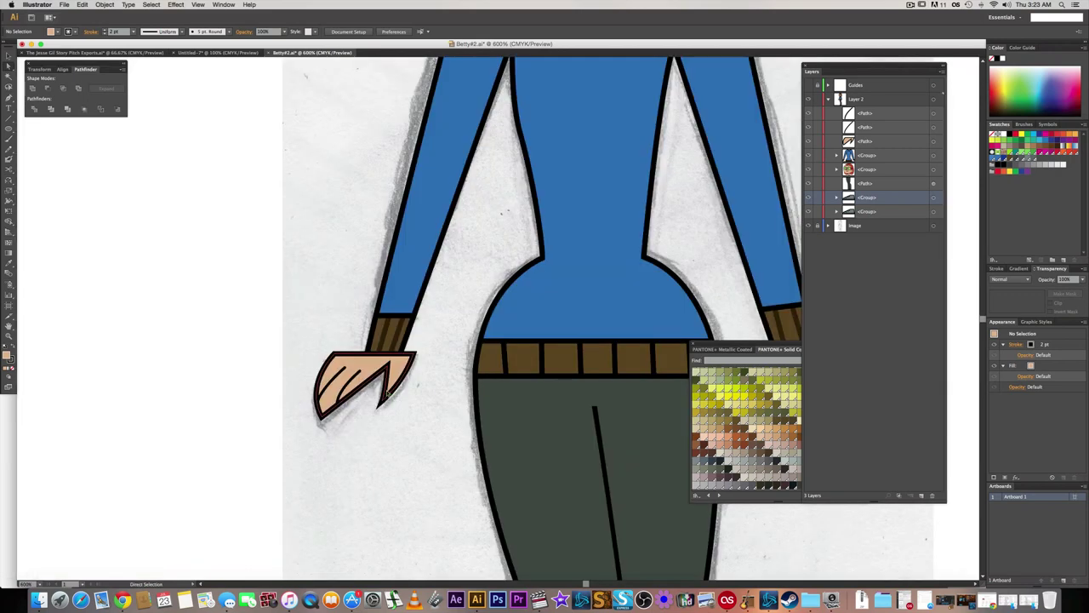
pyautogui.scroll(1, 384, 384)
# - Try aligning the hand outline's stroke to the outside of the path and undo it
pyautogui.click(382, 364)
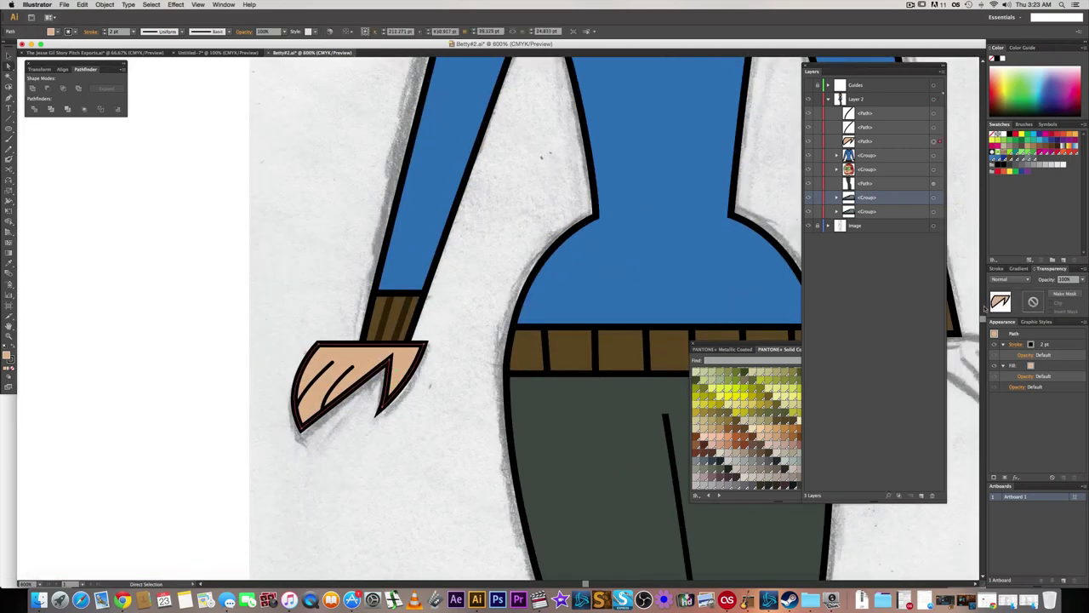
pyautogui.click(997, 269)
pyautogui.click(1042, 313)
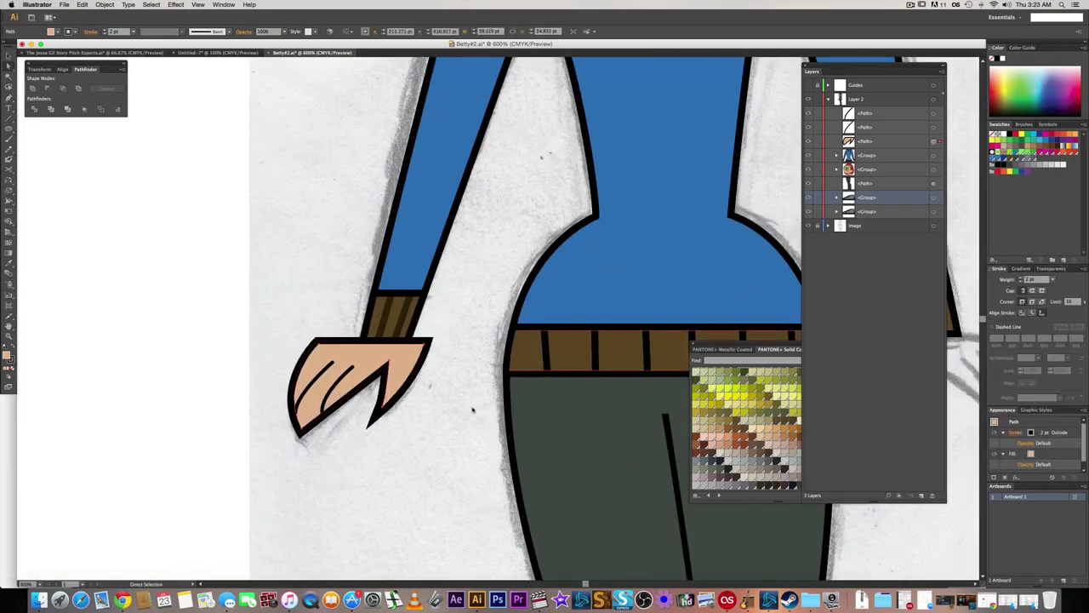
pyautogui.click(438, 420)
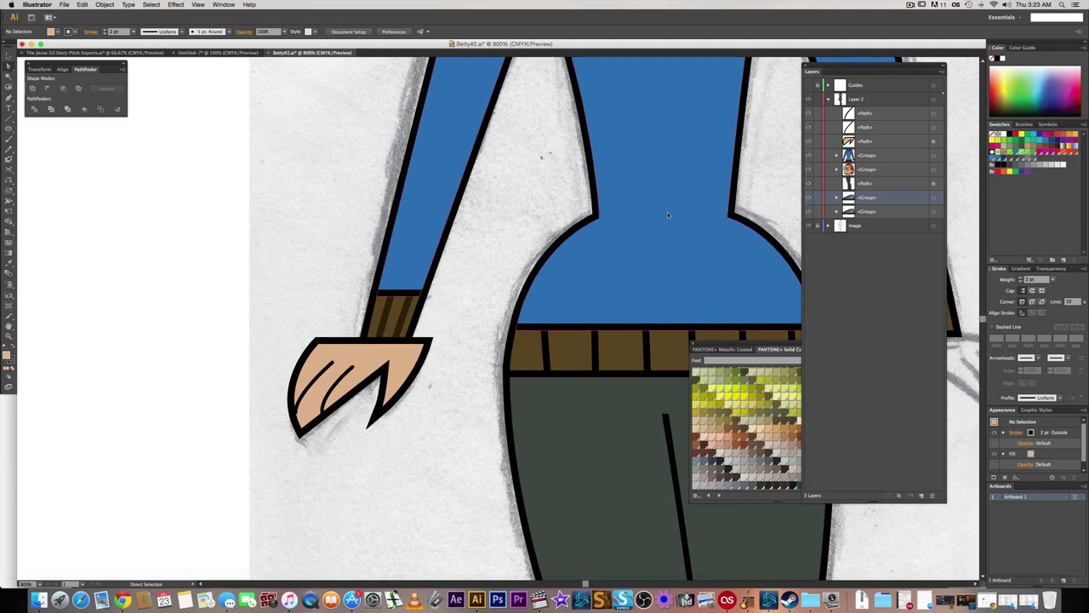
pyautogui.press('super+z')
pyautogui.click(467, 384)
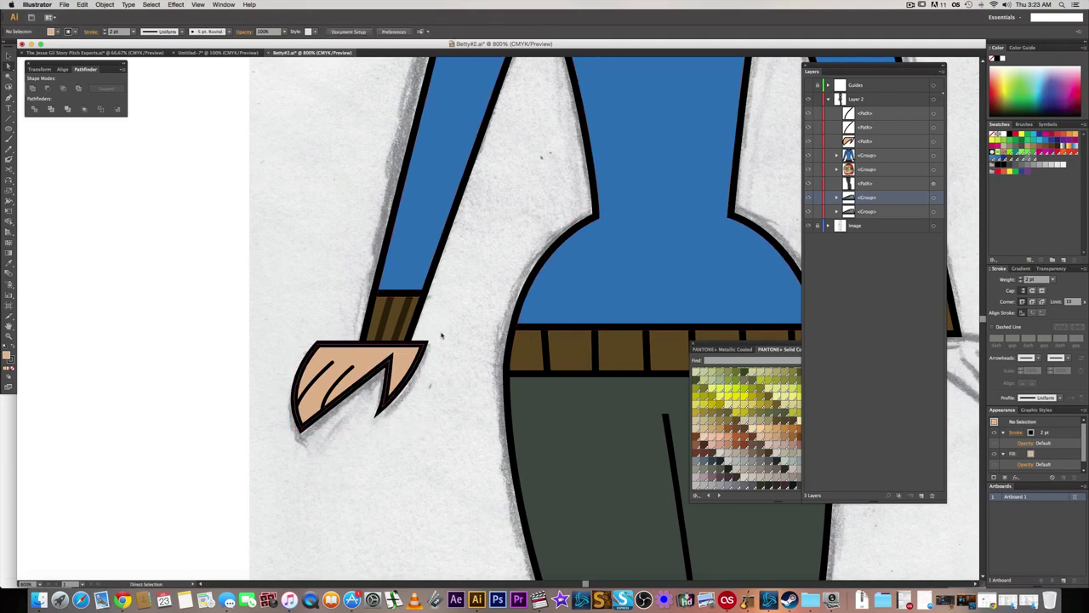
# - Group the hand shape with its two finger lines and nudge the group slightly downward
pyautogui.click(933, 113)
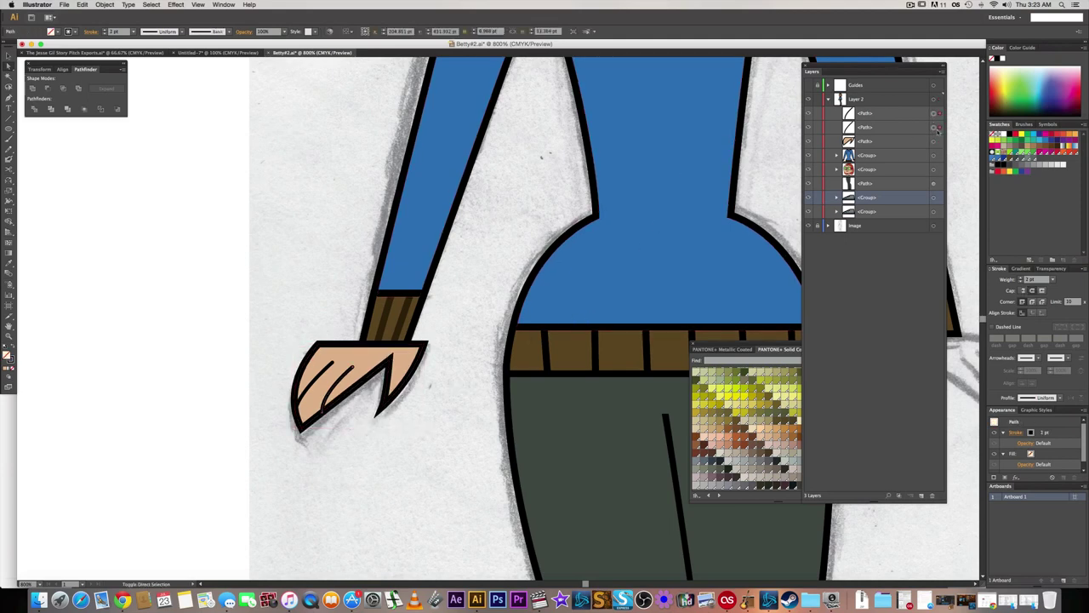
pyautogui.keyDown('super'); pyautogui.click(934, 127); pyautogui.keyUp('super')
pyautogui.keyDown('super'); pyautogui.click(935, 141); pyautogui.keyUp('super')
pyautogui.hotkey('ctrl', 'g')
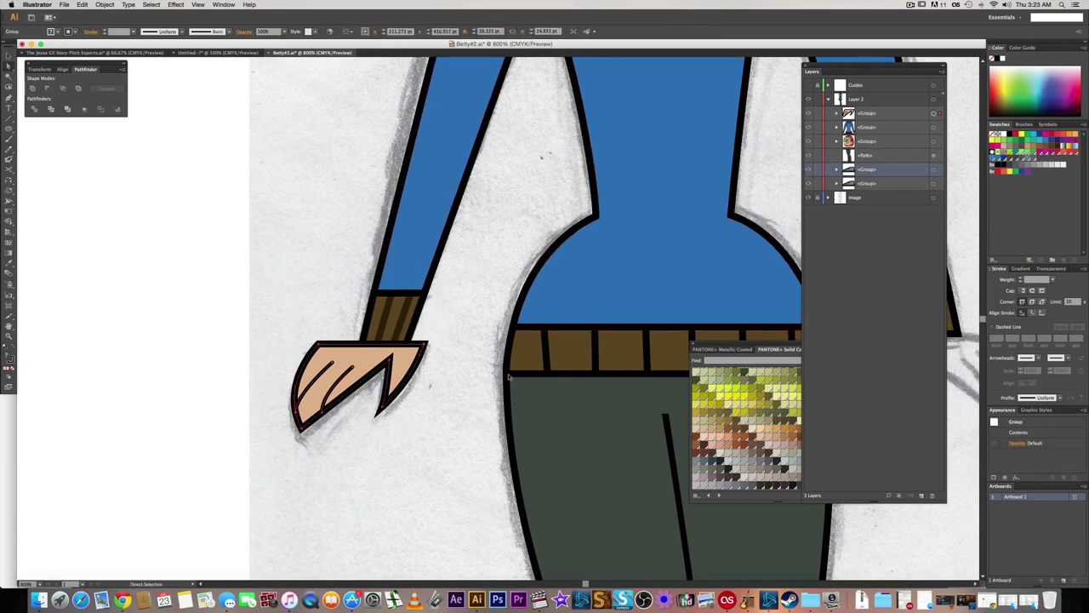
pyautogui.press('a')
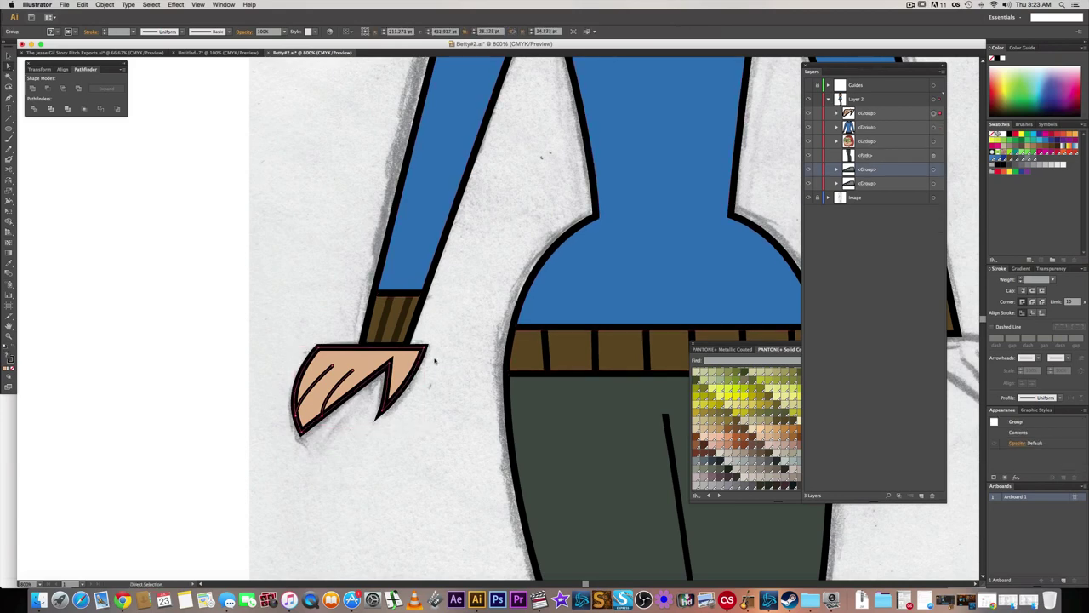
# - Move the thumb-tip anchor point of the hand slightly up and away from the body to refine the thumb's shape
pyautogui.click(441, 363)
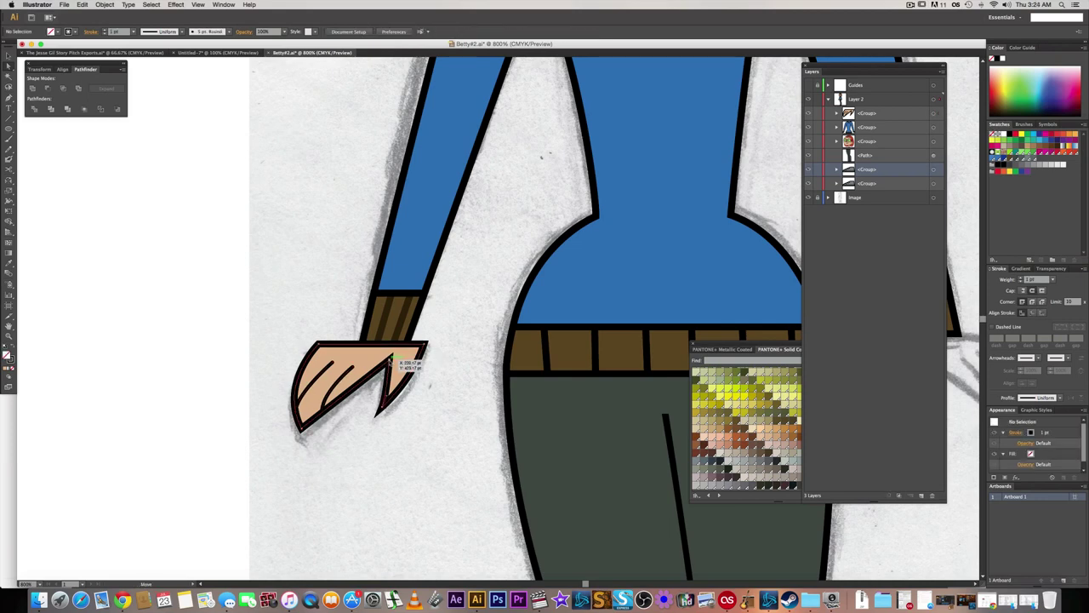
pyautogui.click(389, 362)
pyautogui.click(410, 432)
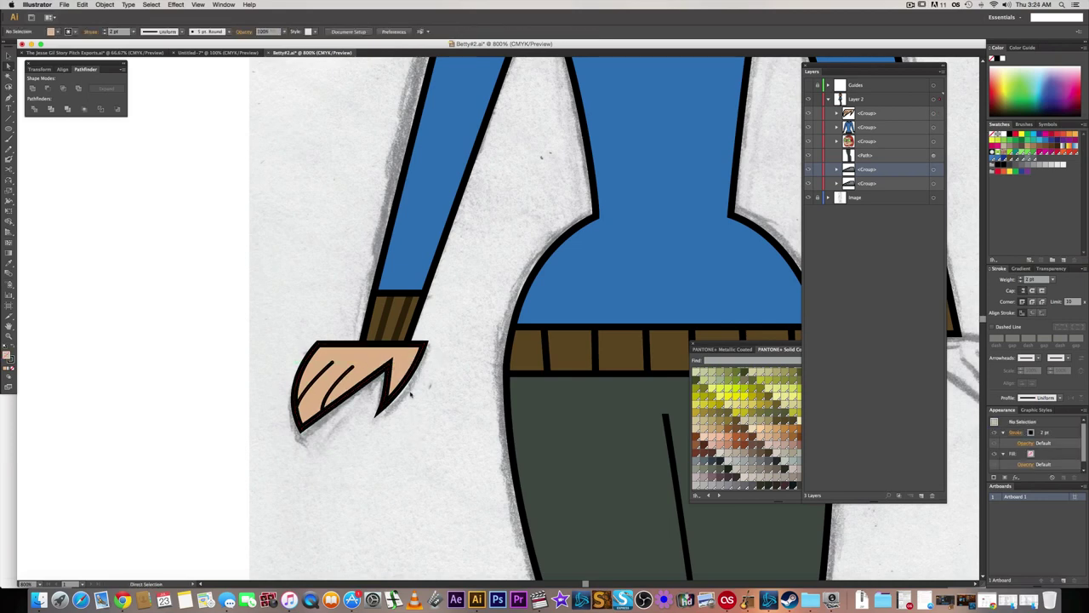
pyautogui.click(405, 369)
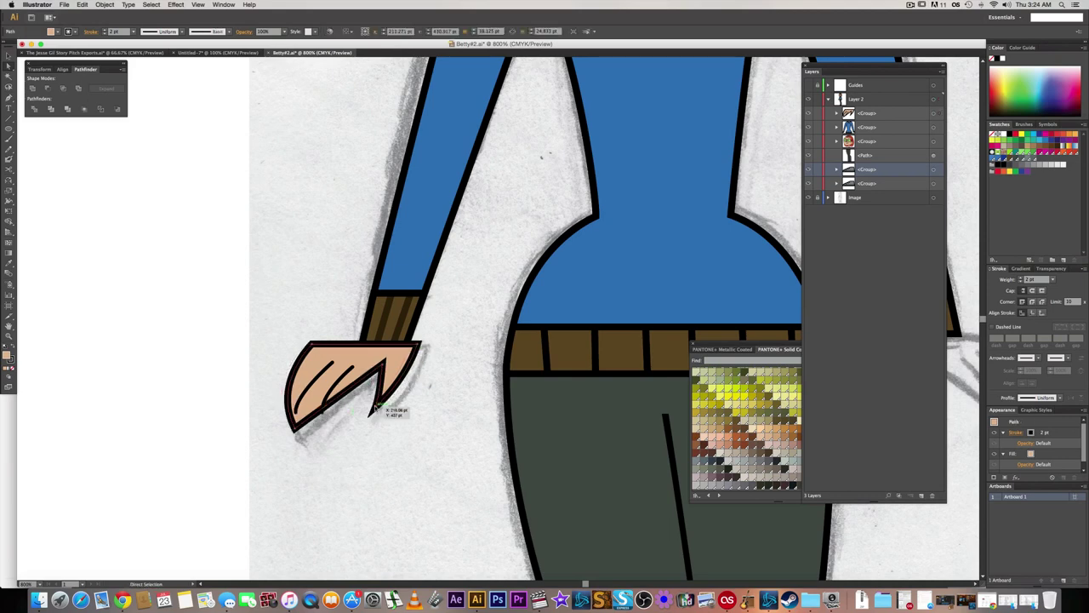
pyautogui.click(405, 428)
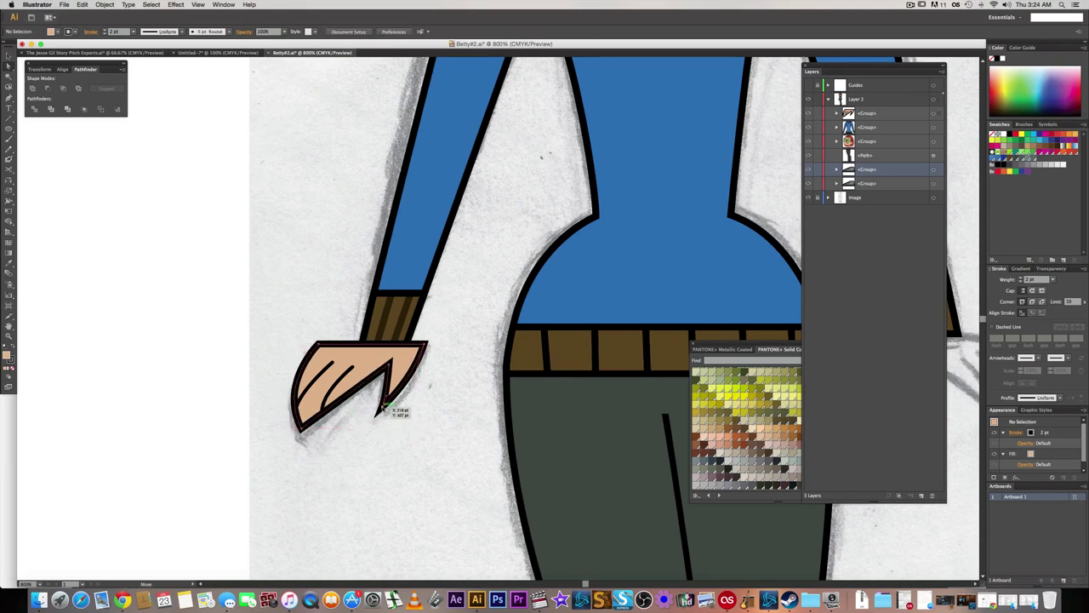
pyautogui.click(381, 403)
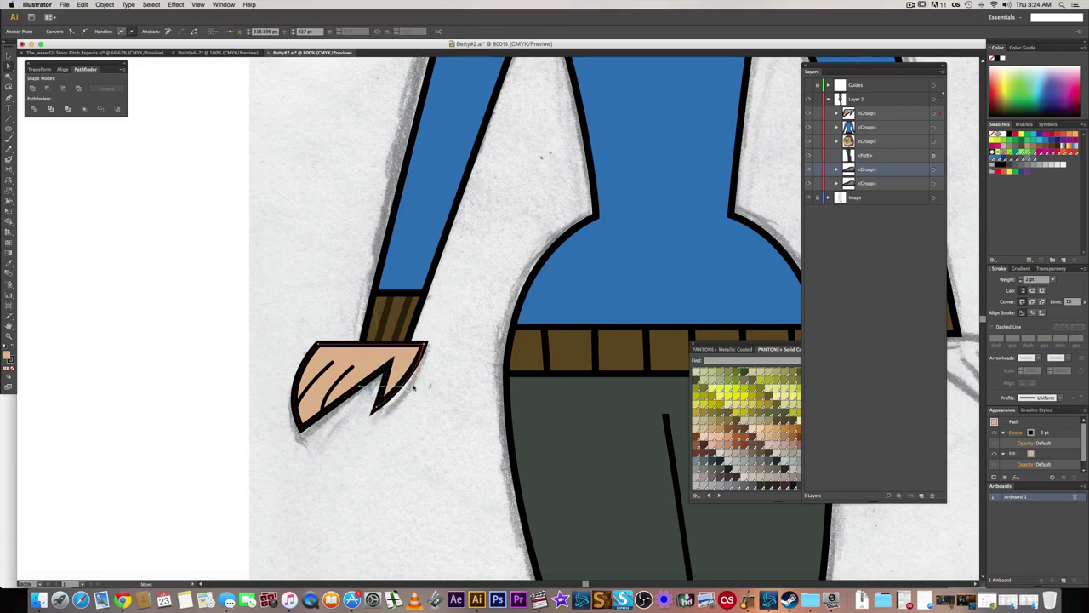
pyautogui.click(423, 399)
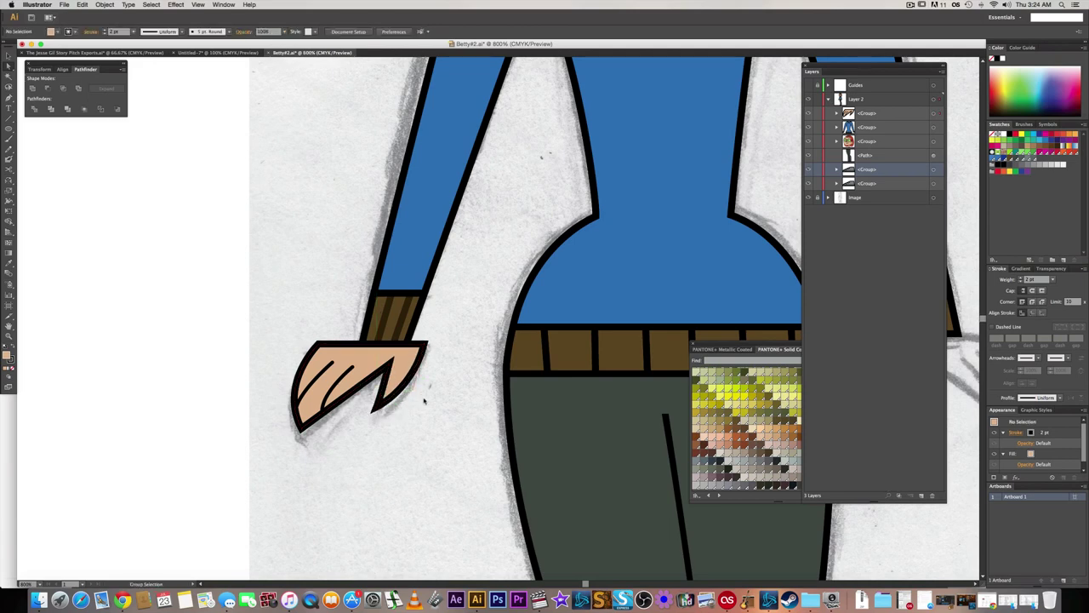
# - Duplicate the finished hand group and place the copy over the sketched hand below the opposite sweater cuff
pyautogui.press('super+minus')
pyautogui.press('super+minus')
pyautogui.click(936, 112)
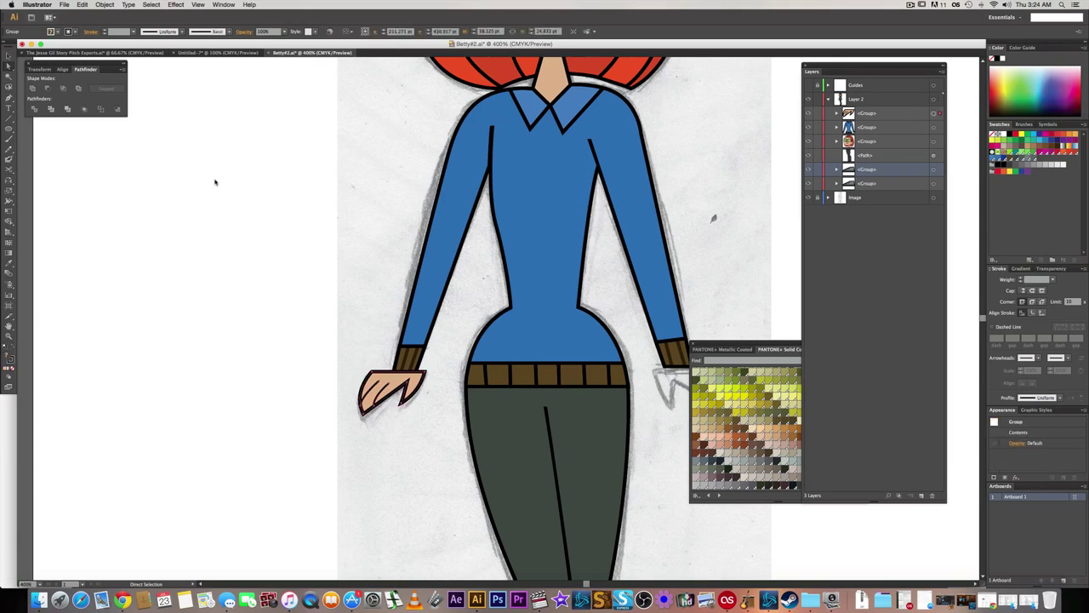
pyautogui.hscroll(3, 206, 192)
pyautogui.press('v')
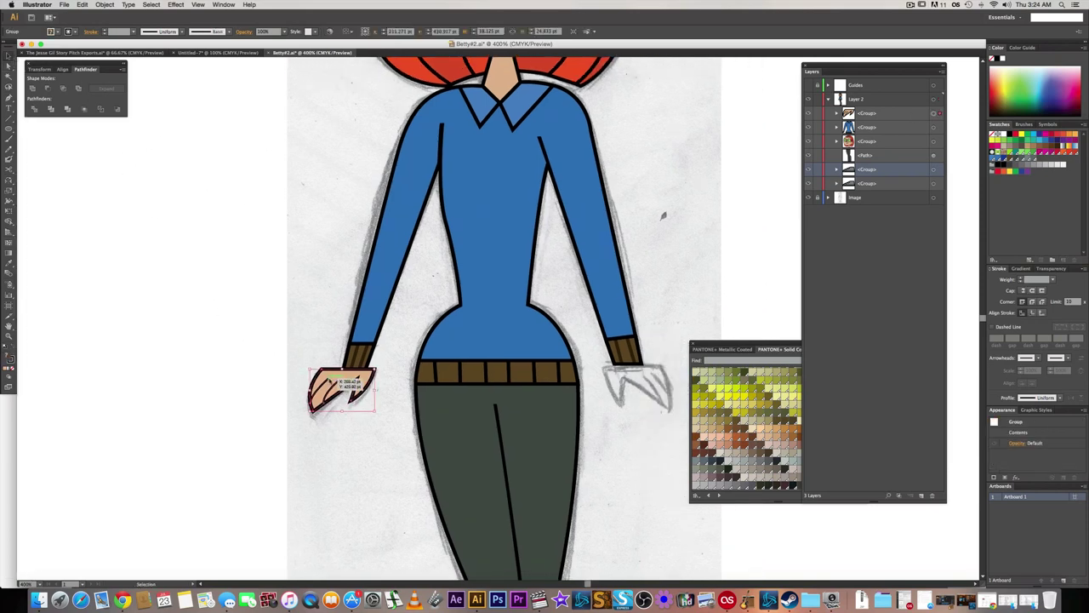
pyautogui.moveTo(341, 389); pyautogui.dragTo(628, 388)
# - Reflect the copied hand left to right so its thumb points toward the body
pyautogui.rightClick(628, 387)
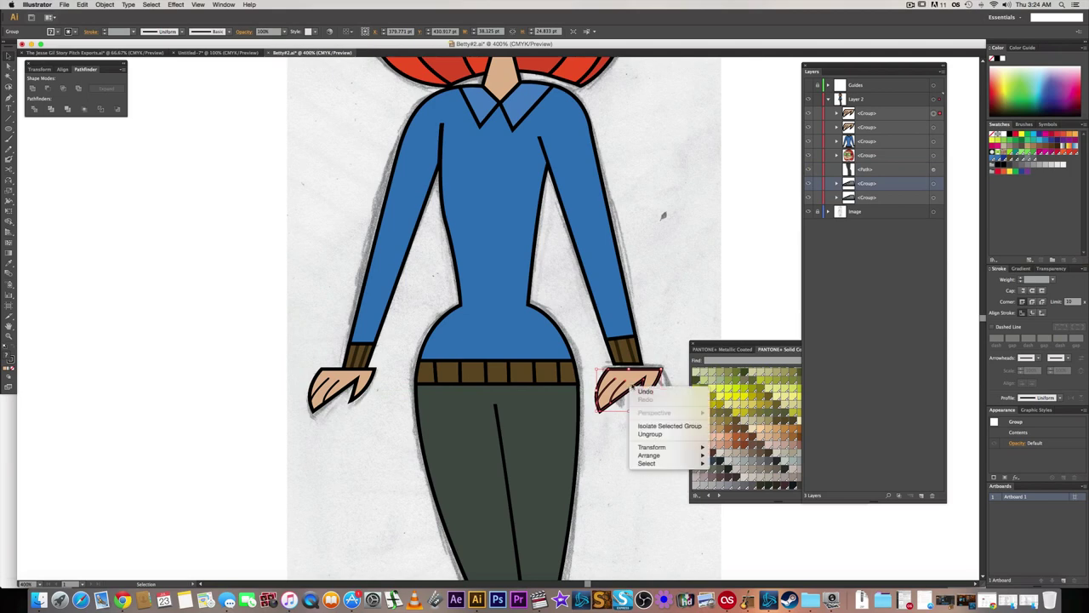
pyautogui.moveTo(700, 456)
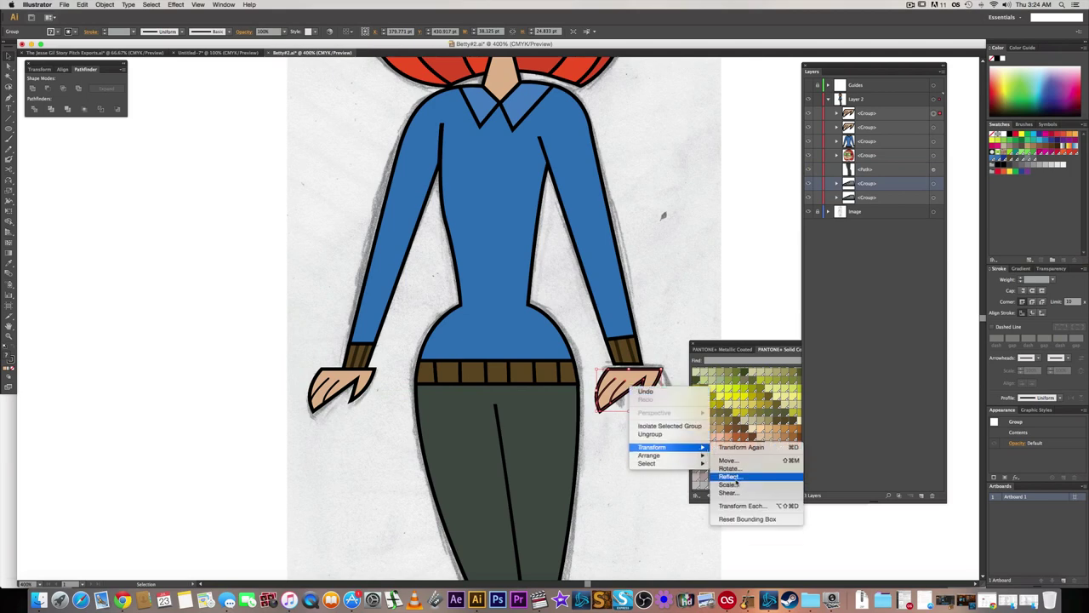
pyautogui.click(729, 476)
pyautogui.click(747, 449)
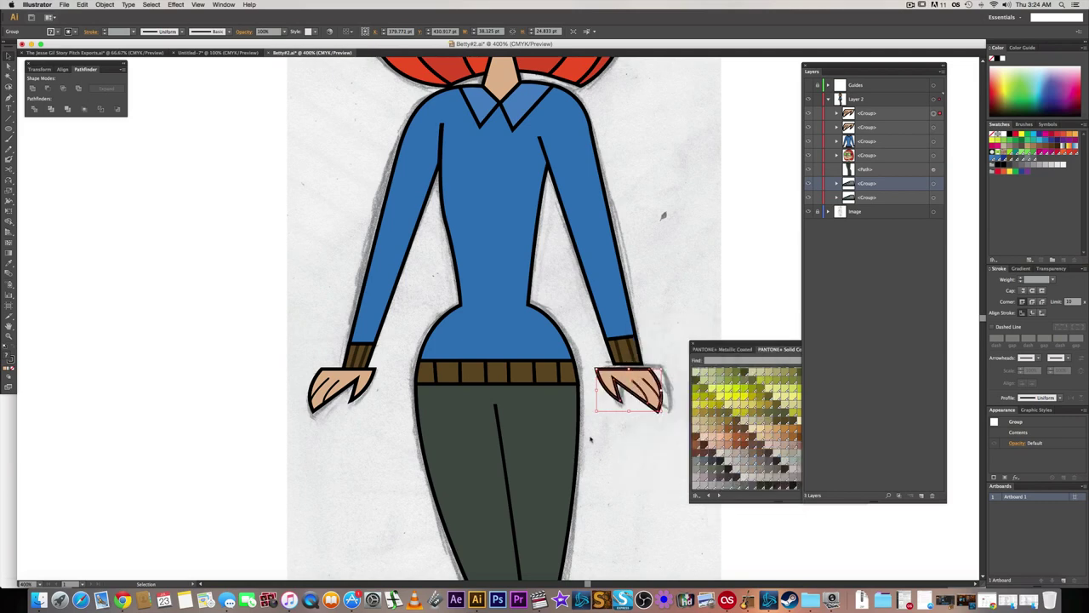
# - Nudge the mirrored hand slightly outward to line it up beneath the cuff, and deselect it
pyautogui.moveTo(651, 362); pyautogui.dragTo(595, 365)
pyautogui.press('Right')
pyautogui.press('Right')
pyautogui.press('Right')
pyautogui.press('Right')
pyautogui.press('Right')
pyautogui.press('Right')
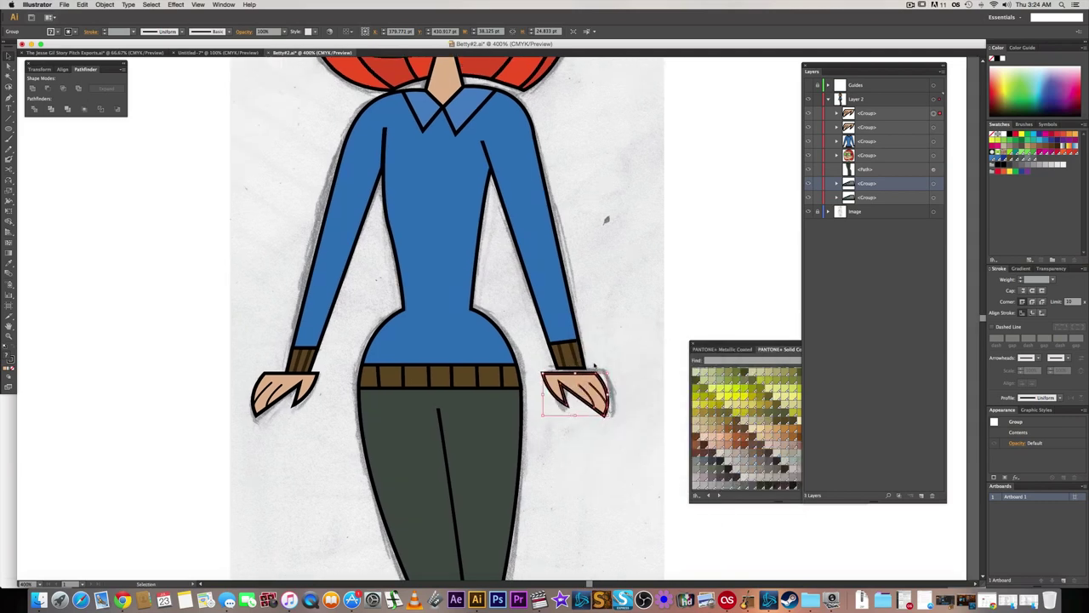
pyautogui.click(615, 357)
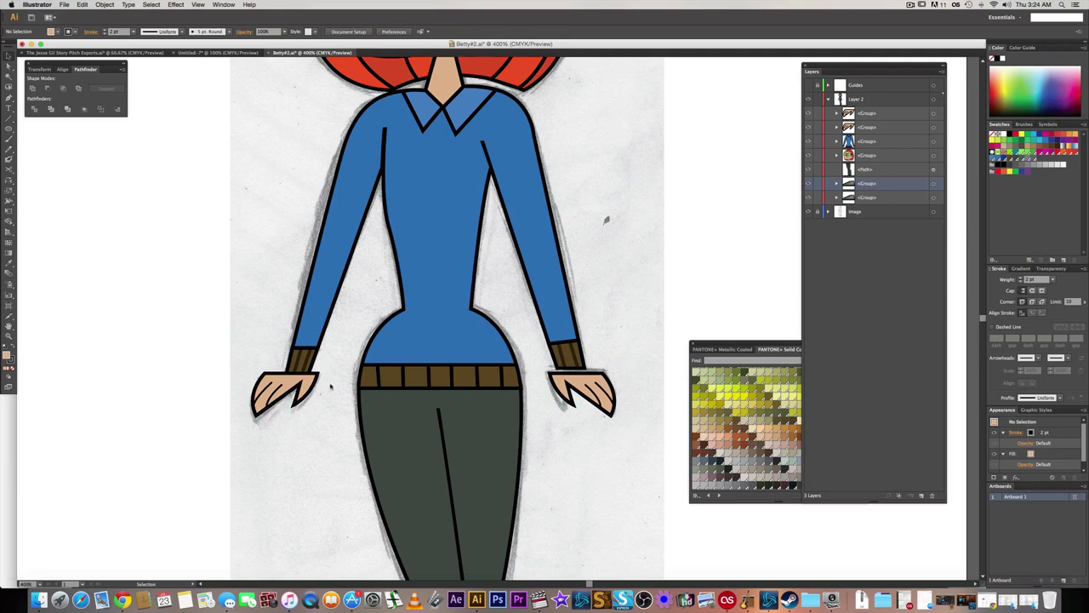
# - Extend the lower edge of the cuff above the mirrored hand, including its rib lines, down to meet the hand's outline
pyautogui.press('a')
pyautogui.click(597, 371)
pyautogui.keyDown('alt'); pyautogui.scroll(2, 596, 375); pyautogui.keyUp('alt')
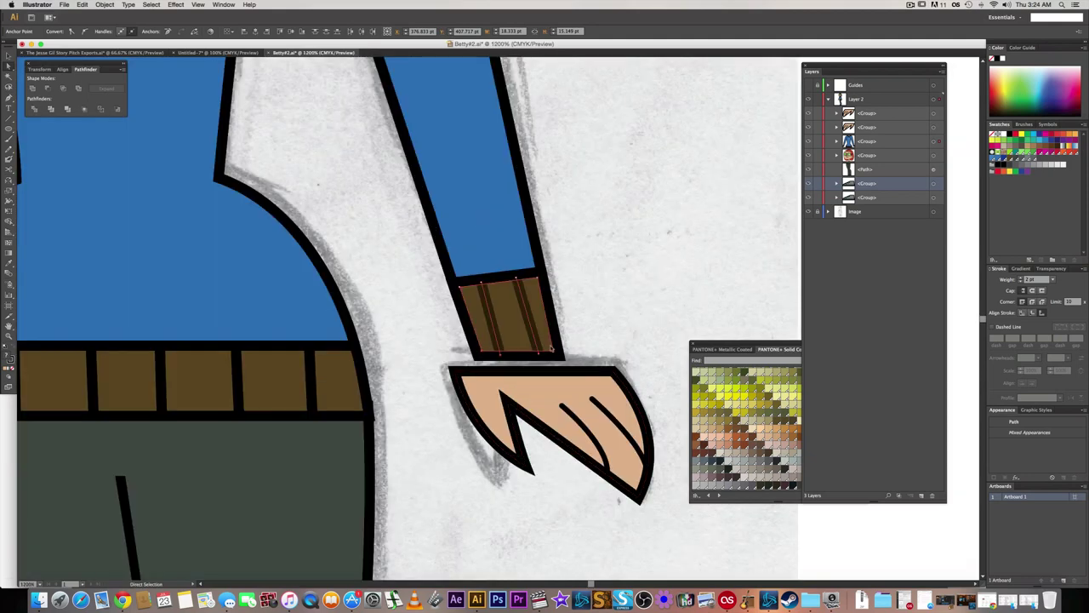
pyautogui.moveTo(555, 354); pyautogui.dragTo(562, 375)
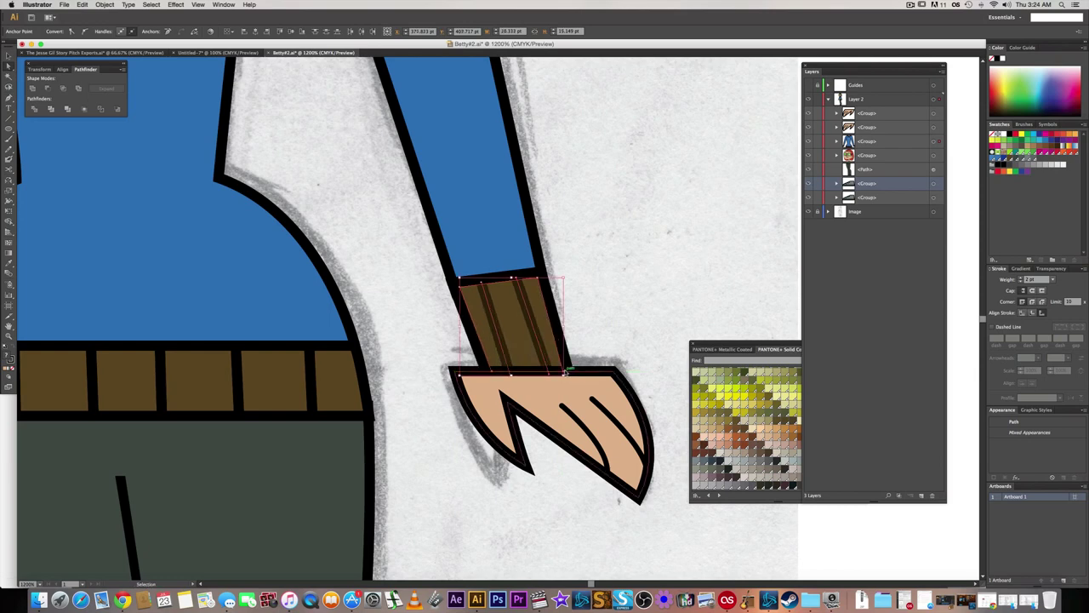
pyautogui.press('super+z')
pyautogui.scroll(2, 562, 354)
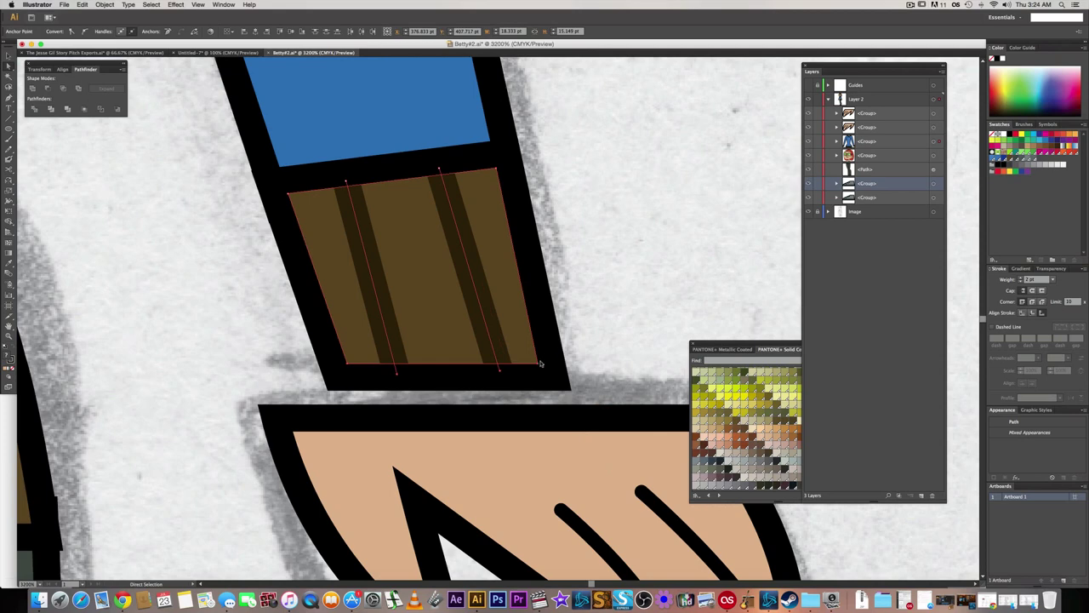
pyautogui.moveTo(539, 363); pyautogui.dragTo(548, 410)
pyautogui.click(598, 332)
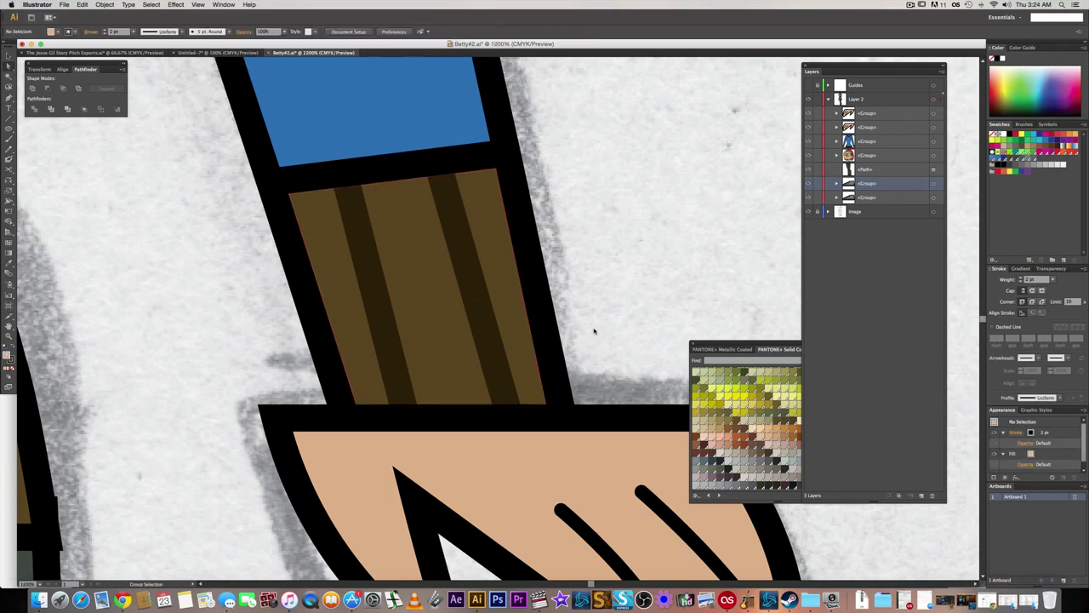
# - Hide the Image layer to check the whole character without the scanned sketch
pyautogui.keyDown('alt'); pyautogui.scroll(-5, 594, 332); pyautogui.keyUp('alt')
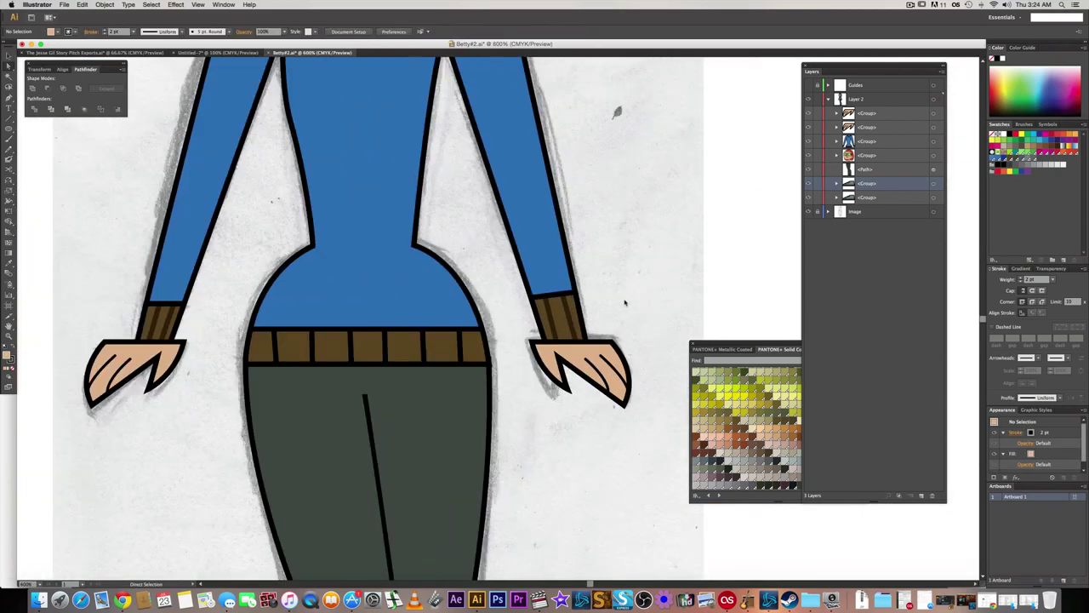
pyautogui.keyDown('alt'); pyautogui.scroll(-6, 596, 302); pyautogui.keyUp('alt')
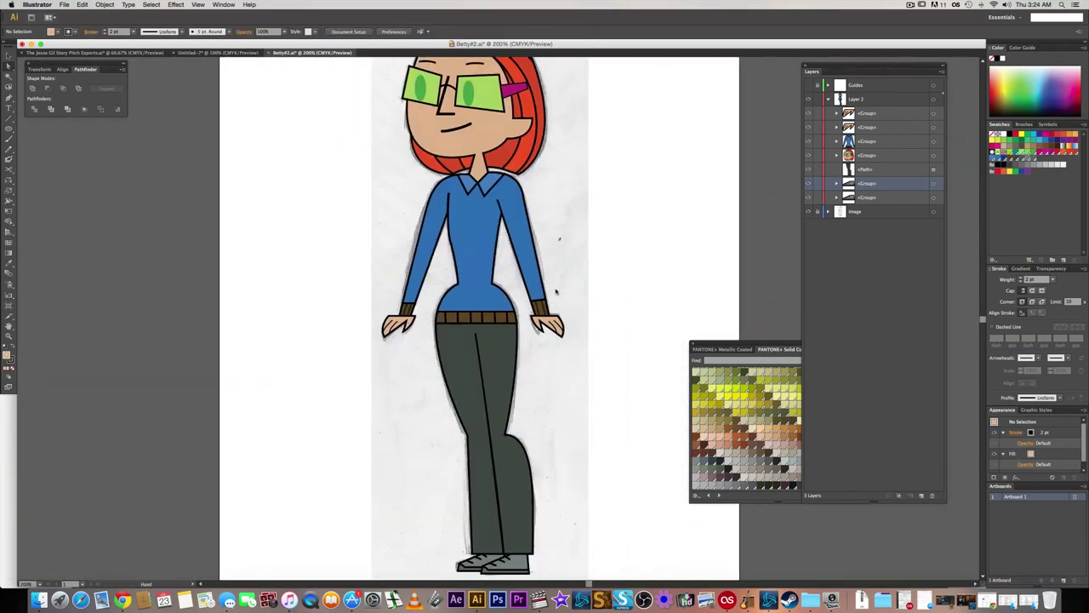
pyautogui.keyDown('alt'); pyautogui.scroll(-2, 555, 283); pyautogui.keyUp('alt')
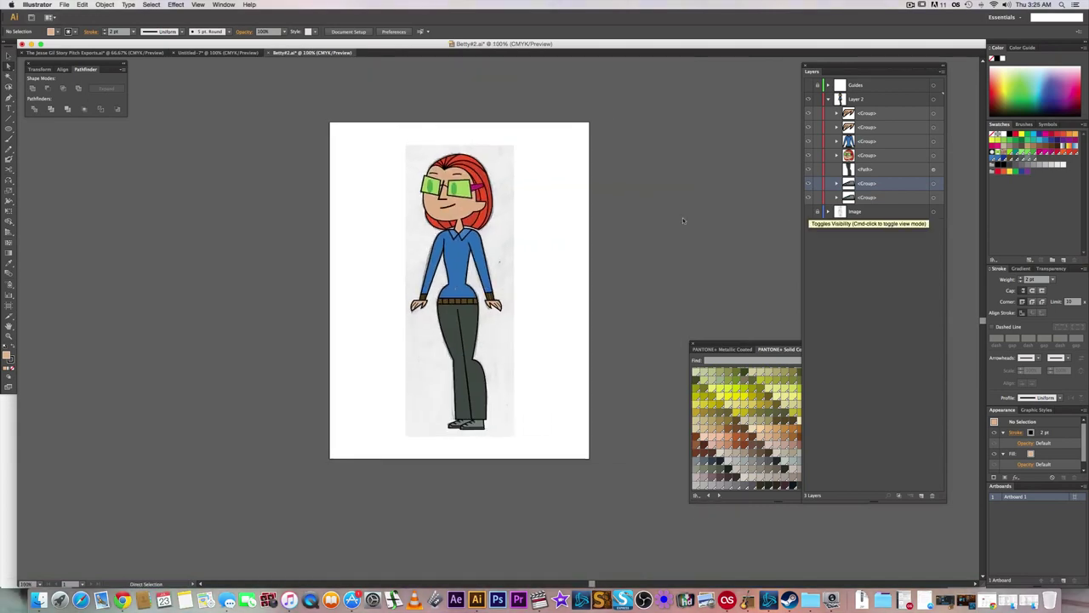
pyautogui.click(808, 211)
pyautogui.keyDown('alt'); pyautogui.scroll(2, 478, 196); pyautogui.keyUp('alt')
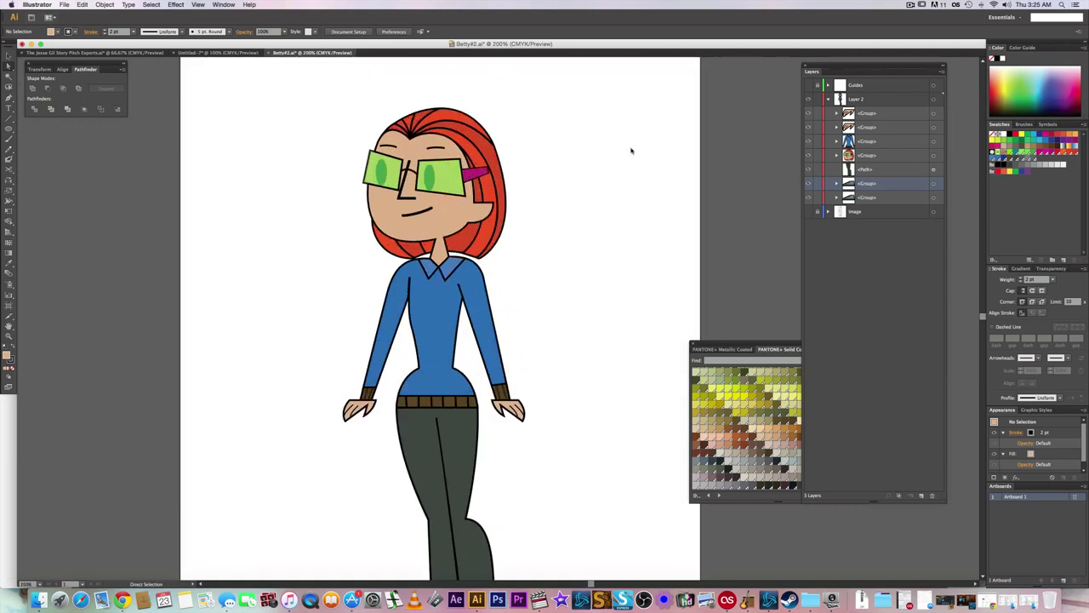
pyautogui.keyDown('alt'); pyautogui.scroll(-1, 600, 200); pyautogui.keyUp('alt')
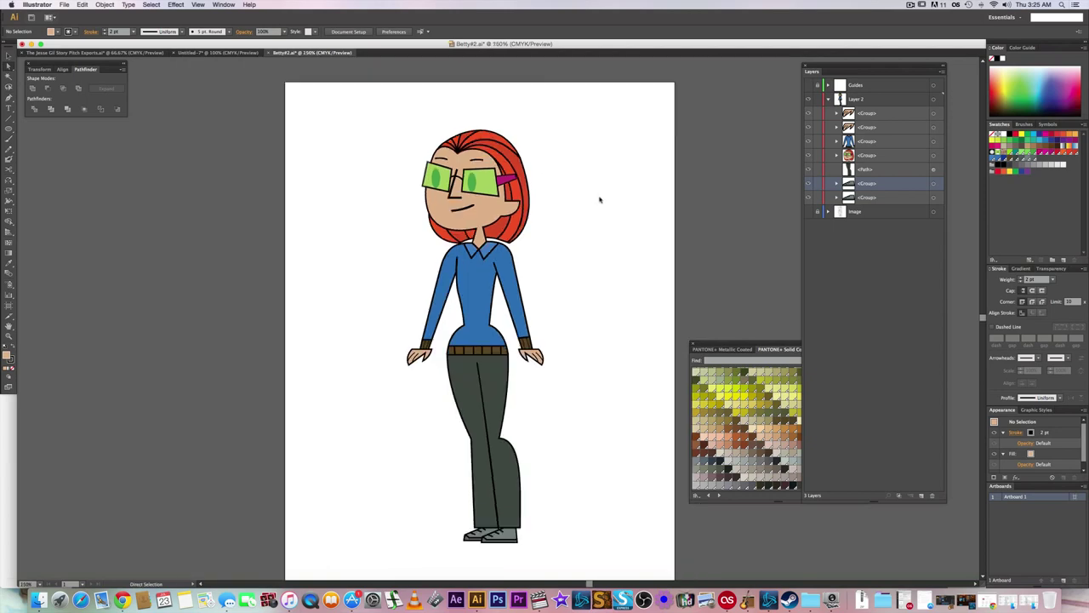
# - Lengthen the curve handle at the waistband's upper right corner so its side edge flows smoothly into the trouser outline
pyautogui.keyDown('alt'); pyautogui.scroll(4, 503, 354); pyautogui.keyUp('alt')
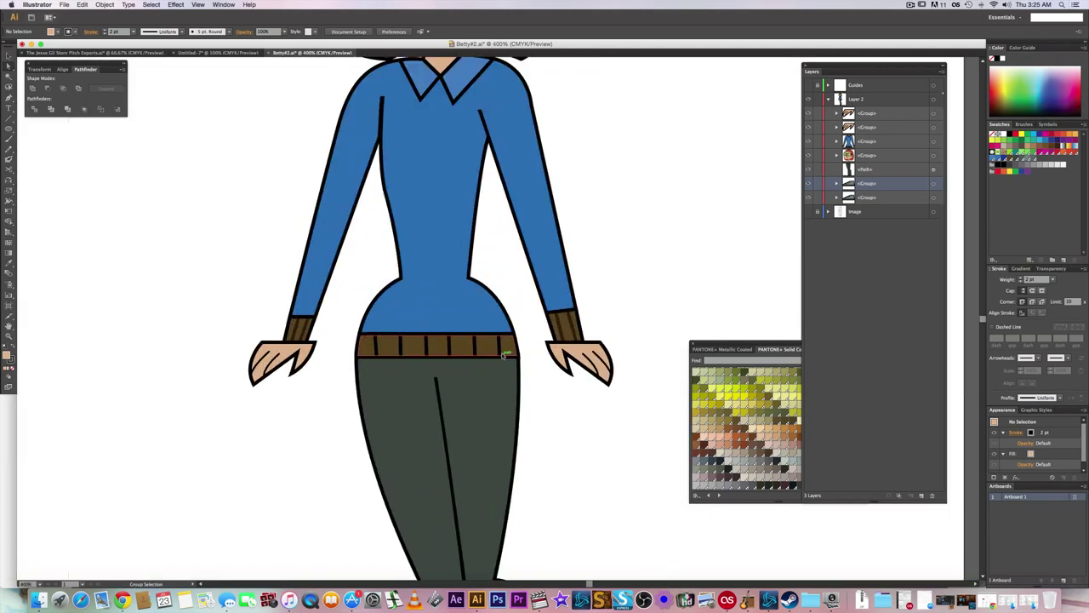
pyautogui.keyDown('alt'); pyautogui.scroll(3, 503, 356); pyautogui.keyUp('alt')
pyautogui.hscroll(3, 591, 375)
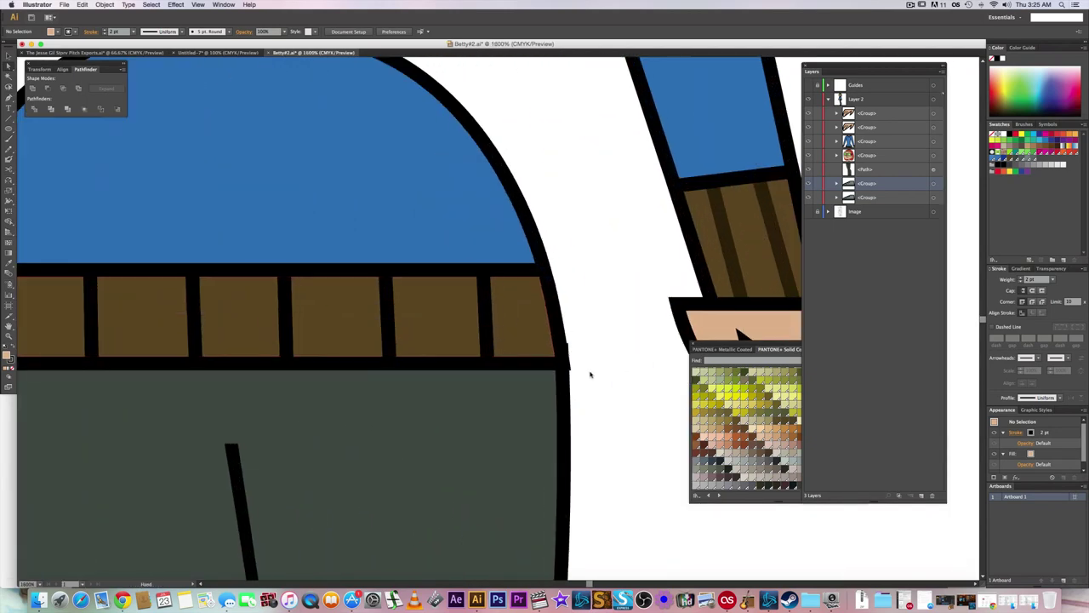
pyautogui.keyDown('alt'); pyautogui.scroll(1, 509, 372); pyautogui.keyUp('alt')
pyautogui.press('a')
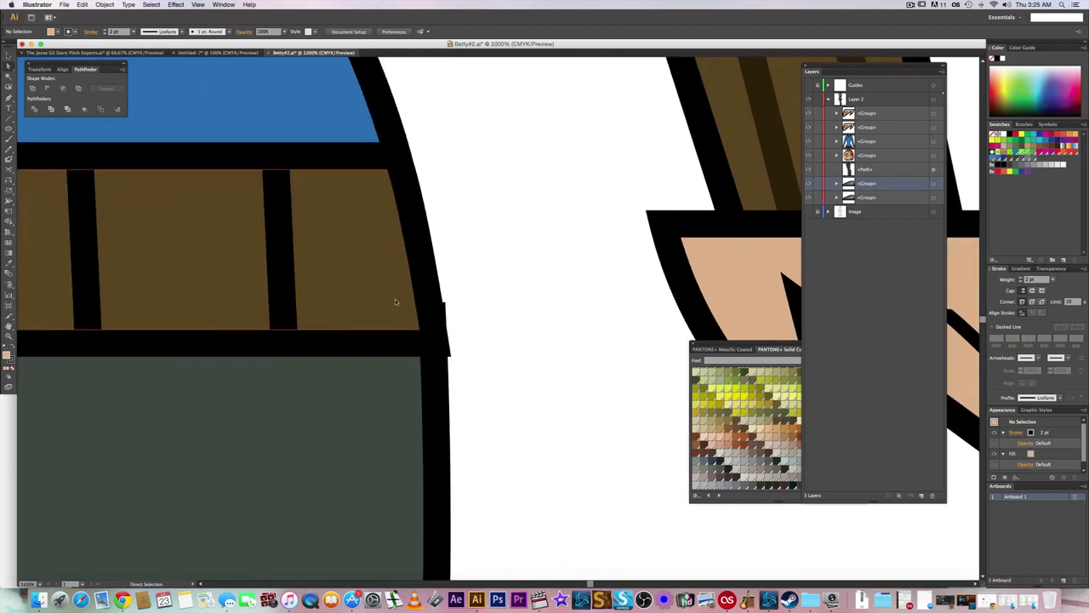
pyautogui.click(390, 299)
pyautogui.moveTo(417, 328); pyautogui.dragTo(420, 328)
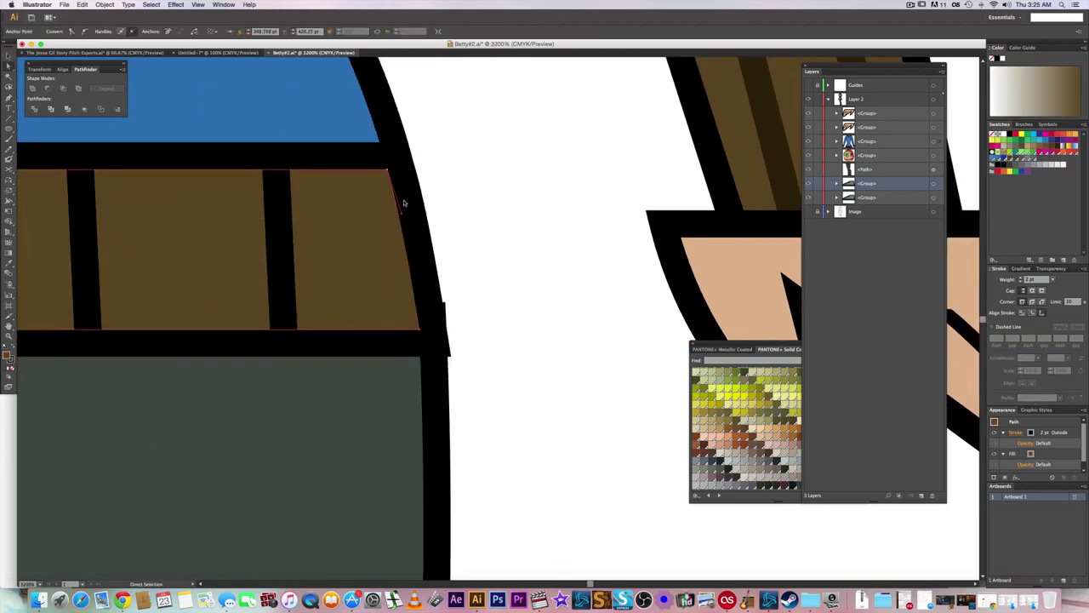
pyautogui.moveTo(401, 215); pyautogui.dragTo(422, 257)
pyautogui.click(474, 269)
pyautogui.hscroll(-1, 347, 304)
pyautogui.scroll(-2, 347, 303)
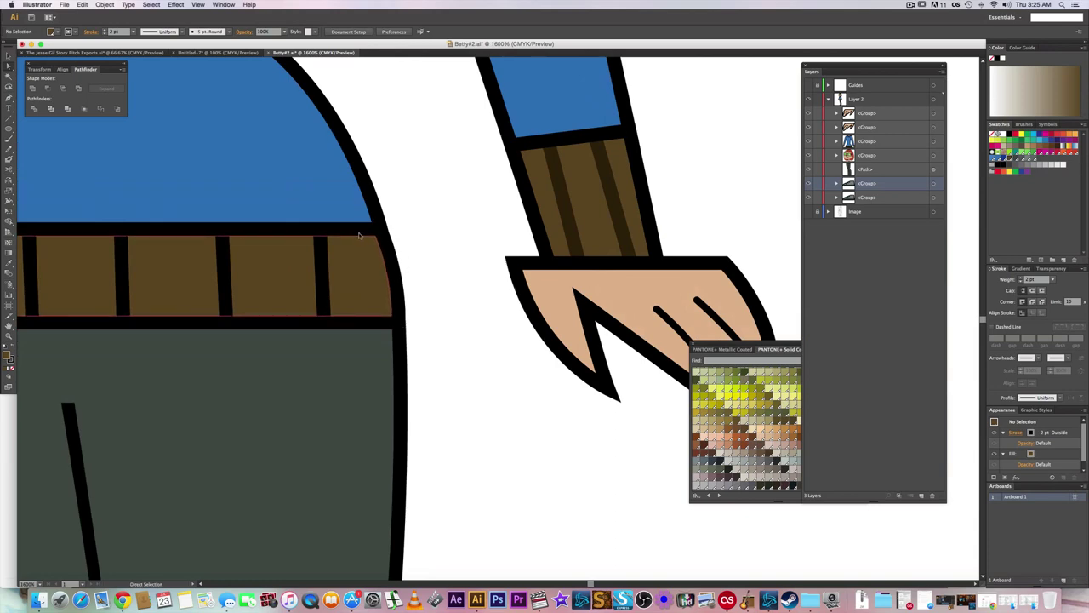
pyautogui.scroll(-1, 337, 282)
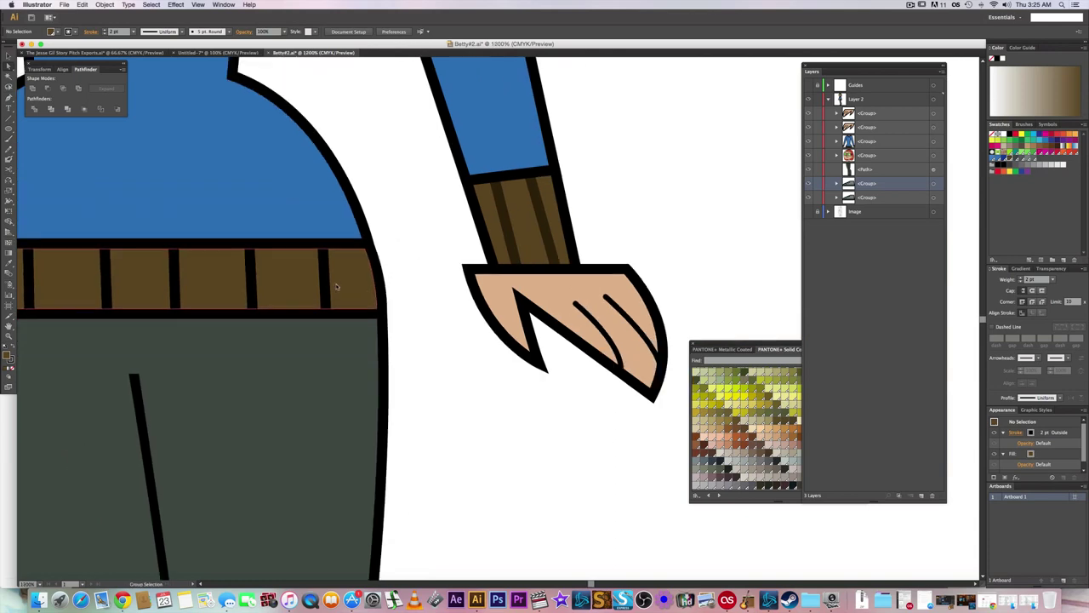
# - Lengthen the curve handle at the waistband's lower left corner to smooth its side edge into the trouser outline
pyautogui.hscroll(-5, 317, 303)
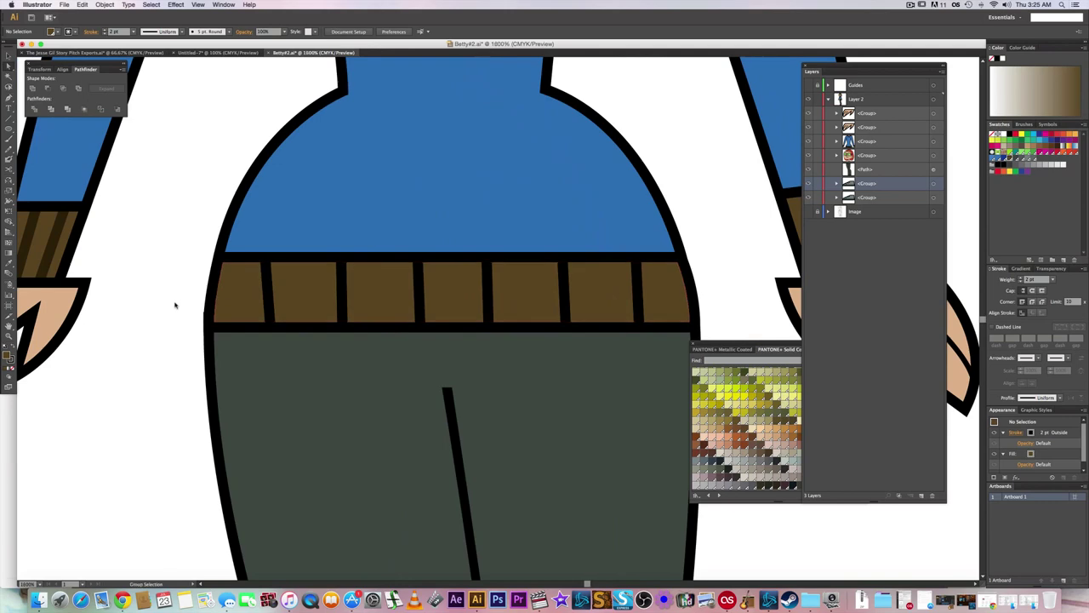
pyautogui.scroll(3, 176, 304)
pyautogui.click(312, 210)
pyautogui.click(309, 201)
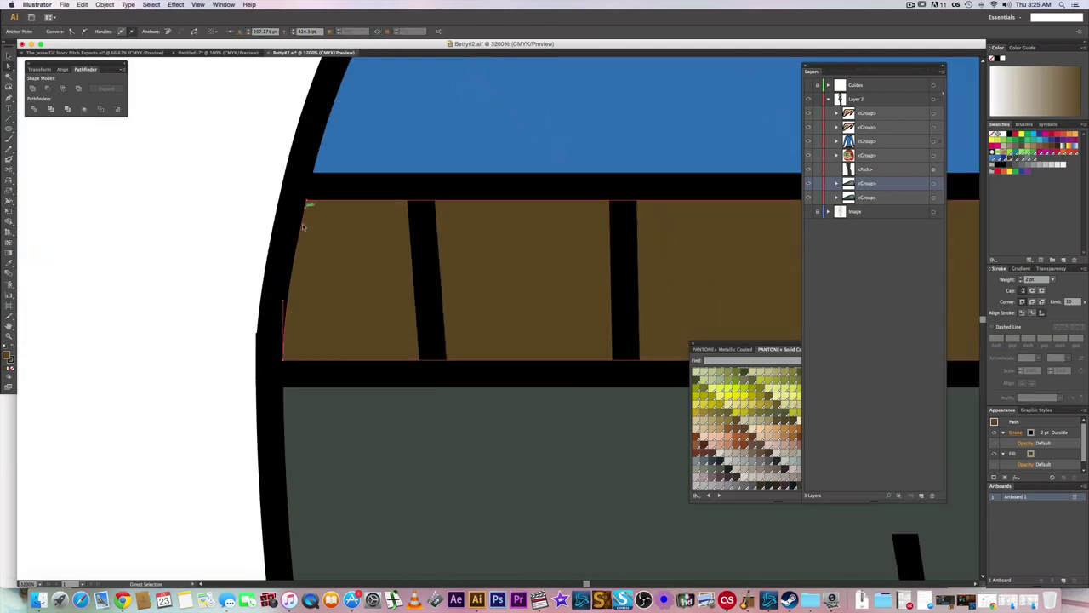
pyautogui.moveTo(284, 300); pyautogui.dragTo(278, 273)
pyautogui.click(230, 195)
# - Examine the character from trousers to head for outlines or shapes that still need correction
pyautogui.scroll(-4, 230, 201)
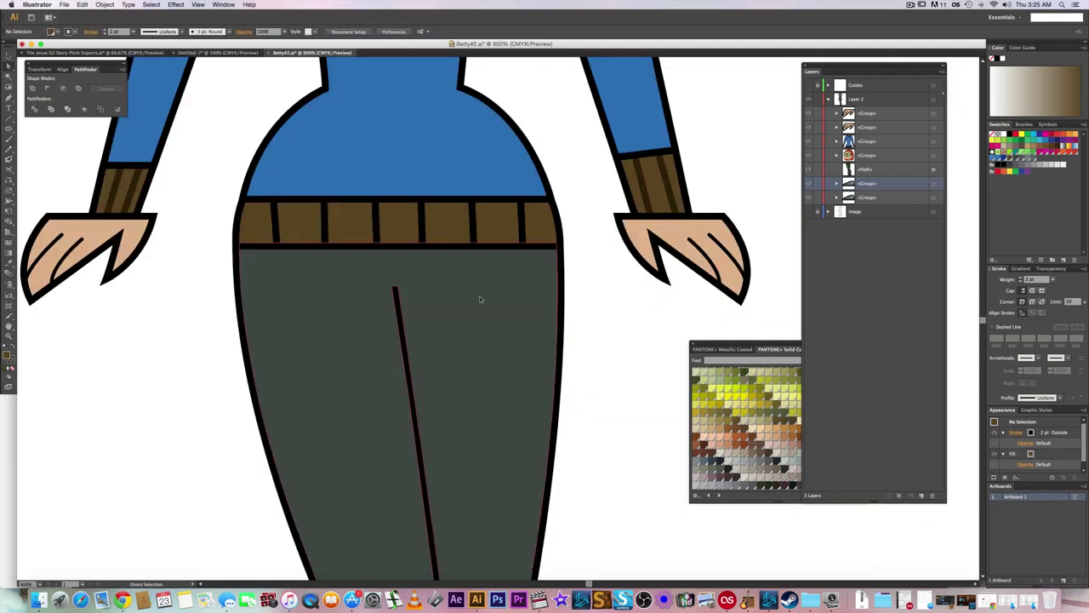
pyautogui.scroll(-1, 509, 301)
pyautogui.scroll(-1, 509, 302)
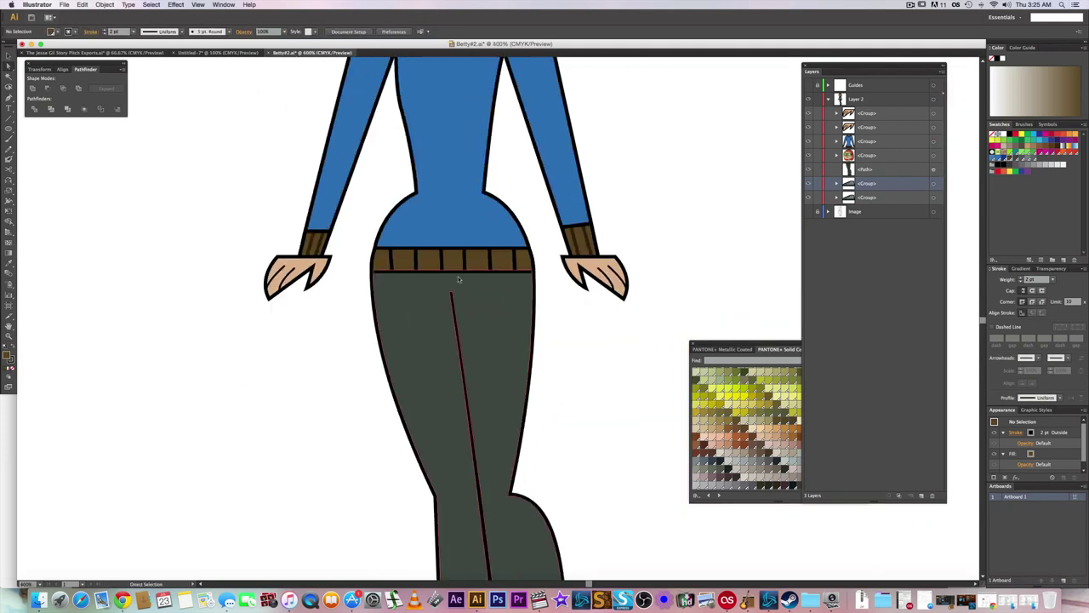
pyautogui.scroll(3, 378, 269)
pyautogui.scroll(3, 377, 269)
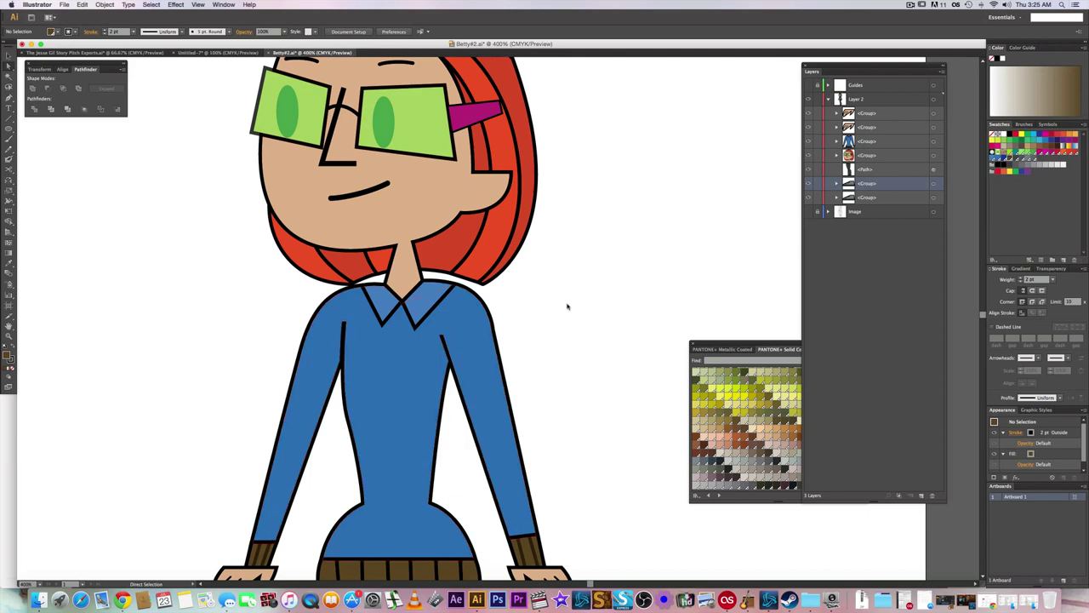
pyautogui.scroll(2, 581, 263)
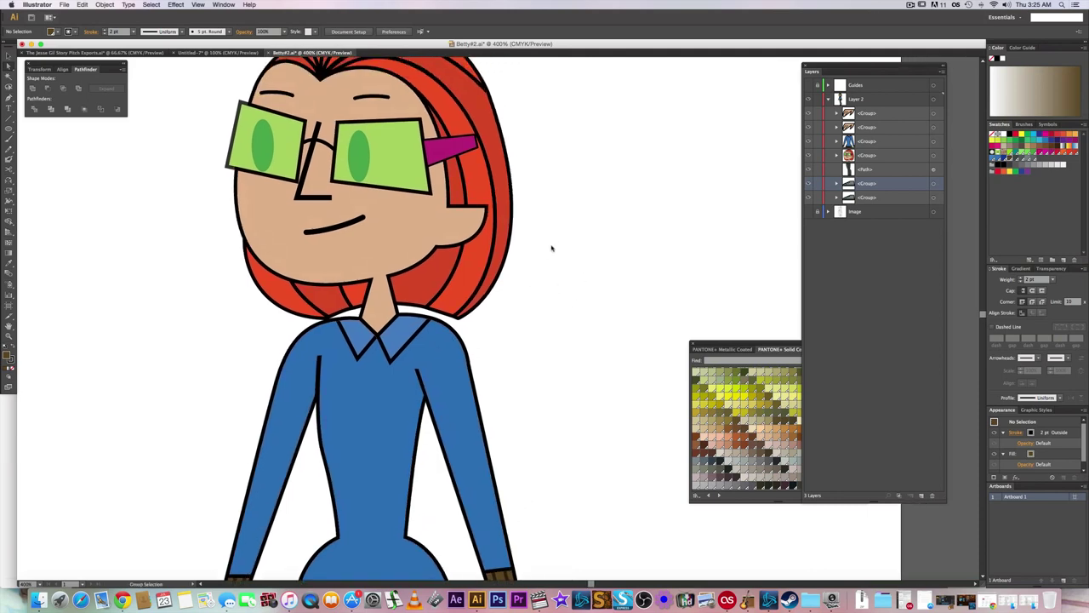
pyautogui.scroll(2, 552, 303)
pyautogui.scroll(-1, 550, 260)
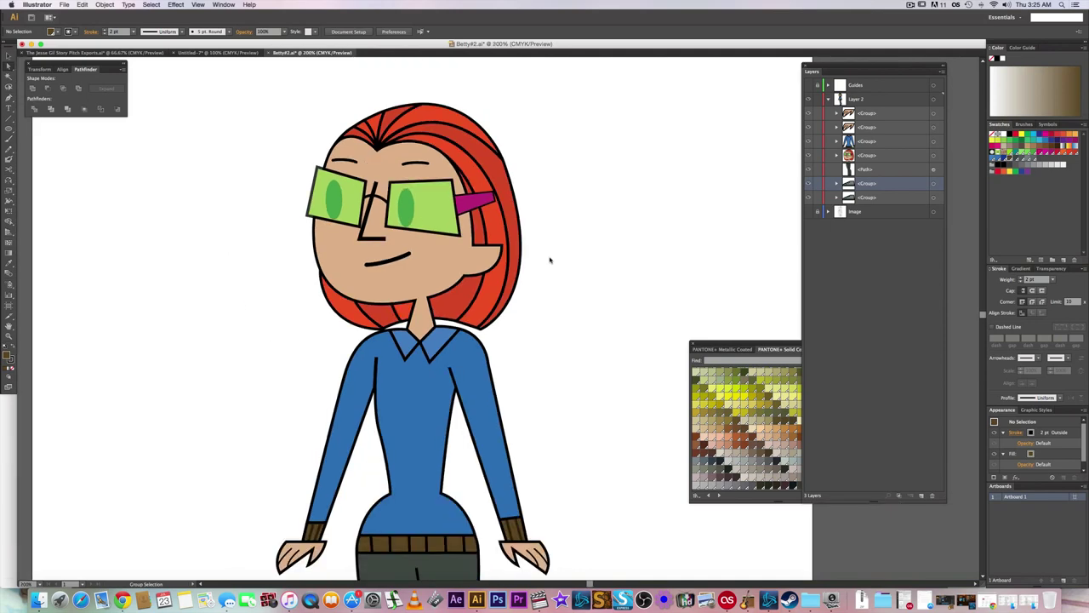
# - Expand the head's nested groups in Layer 2 down to the glasses and nose groups
pyautogui.scroll(-1, 549, 261)
pyautogui.scroll(-2, 508, 223)
pyautogui.scroll(3, 505, 223)
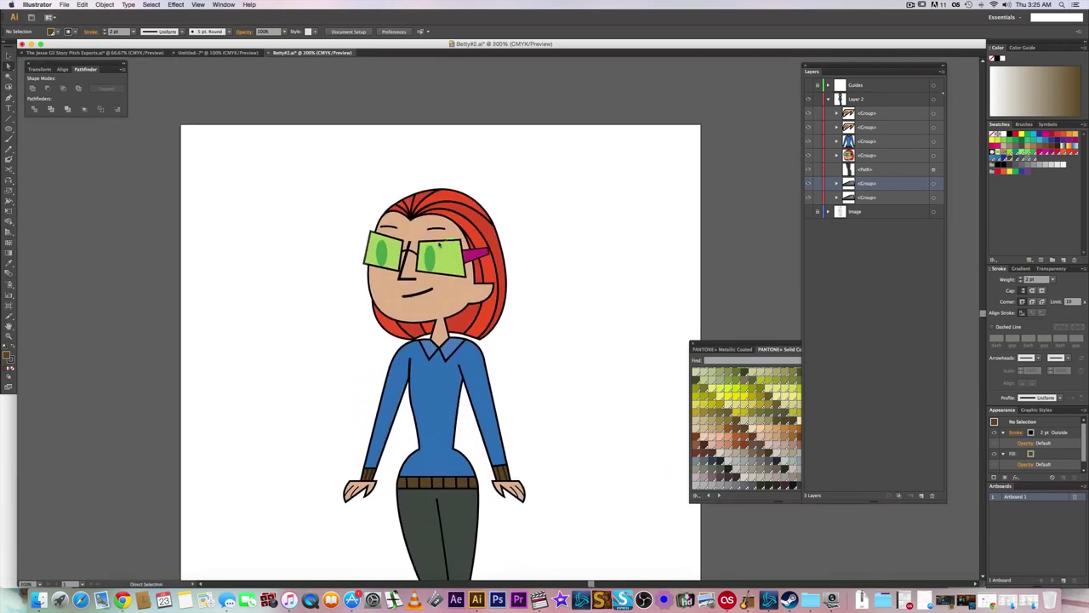
pyautogui.scroll(2, 439, 245)
pyautogui.click(473, 295)
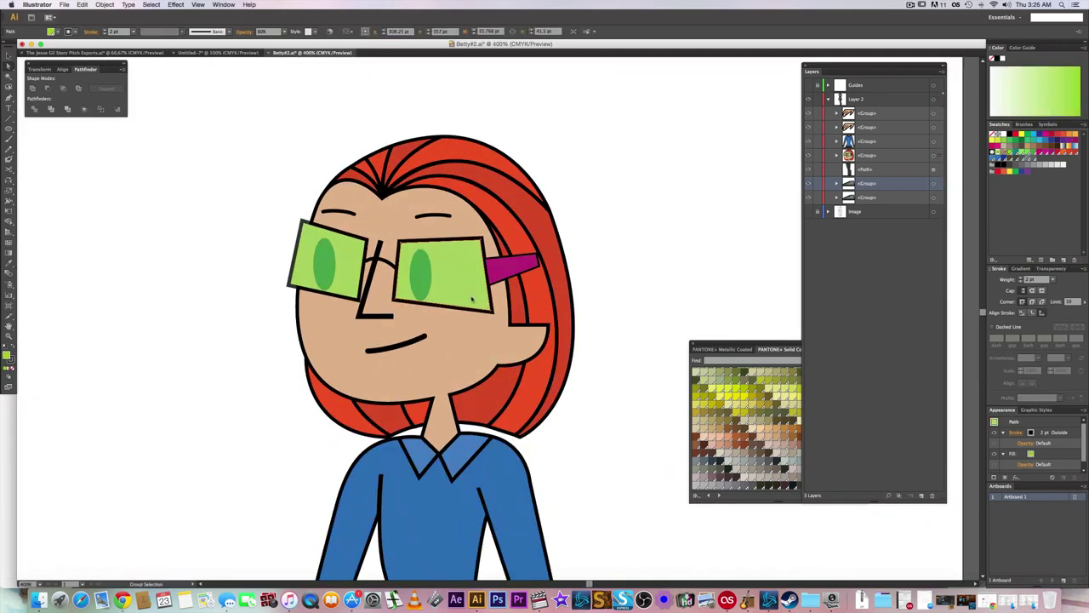
pyautogui.scroll(3, 473, 295)
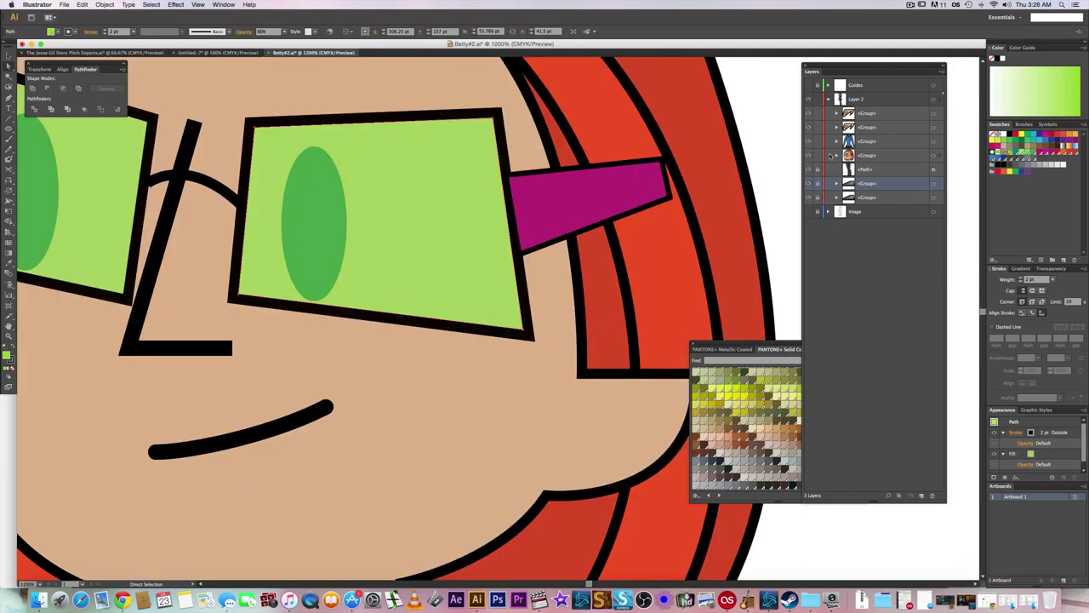
pyautogui.click(836, 156)
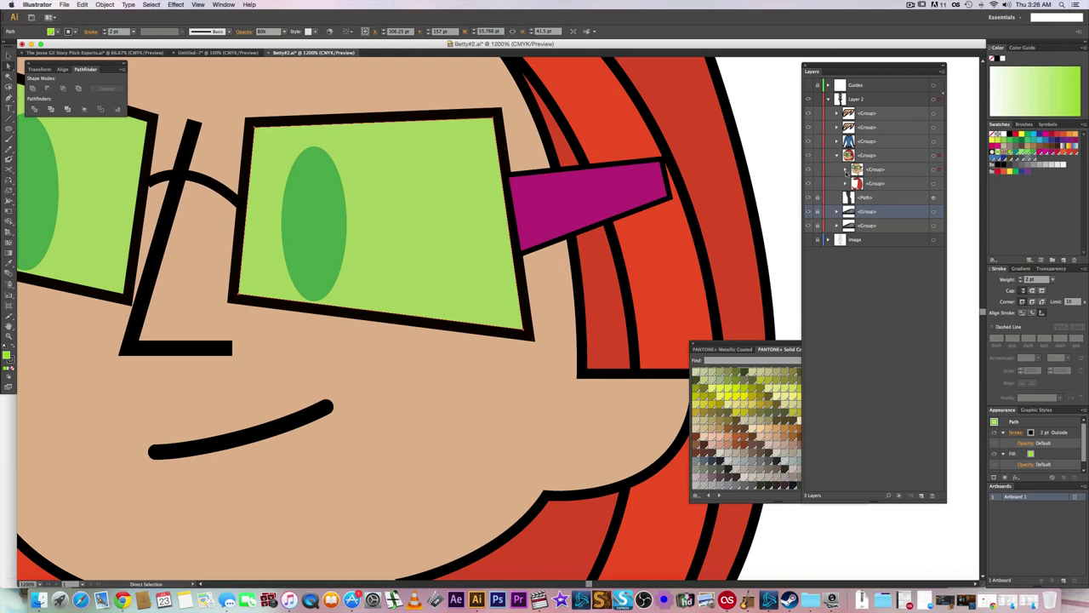
pyautogui.click(845, 169)
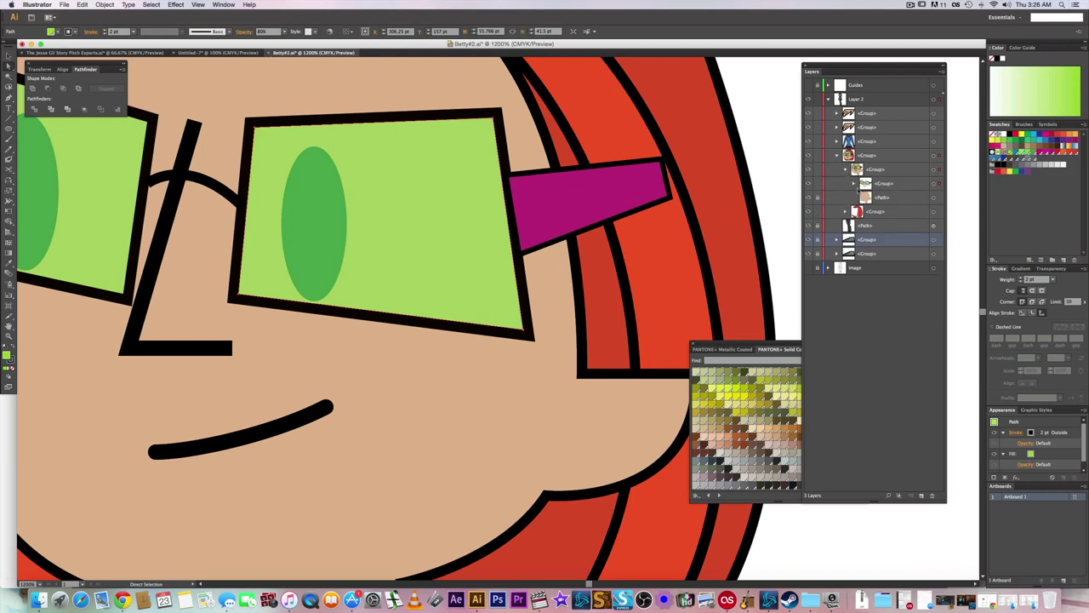
pyautogui.click(856, 183)
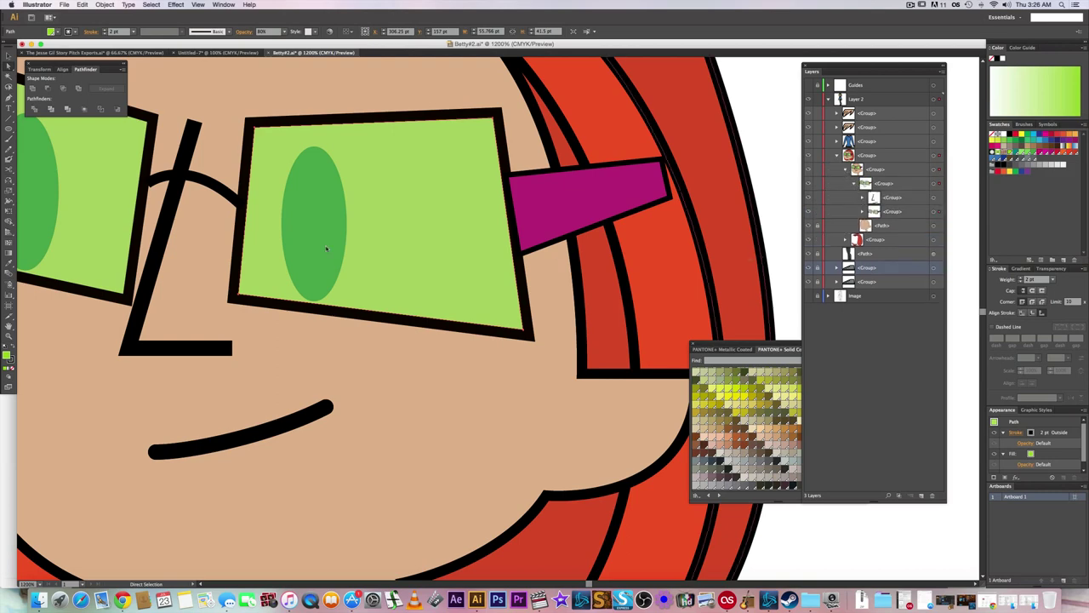
# - Move the right lens's lower outer corner, beneath the magenta temple arm, up and slightly inward
pyautogui.click(545, 365)
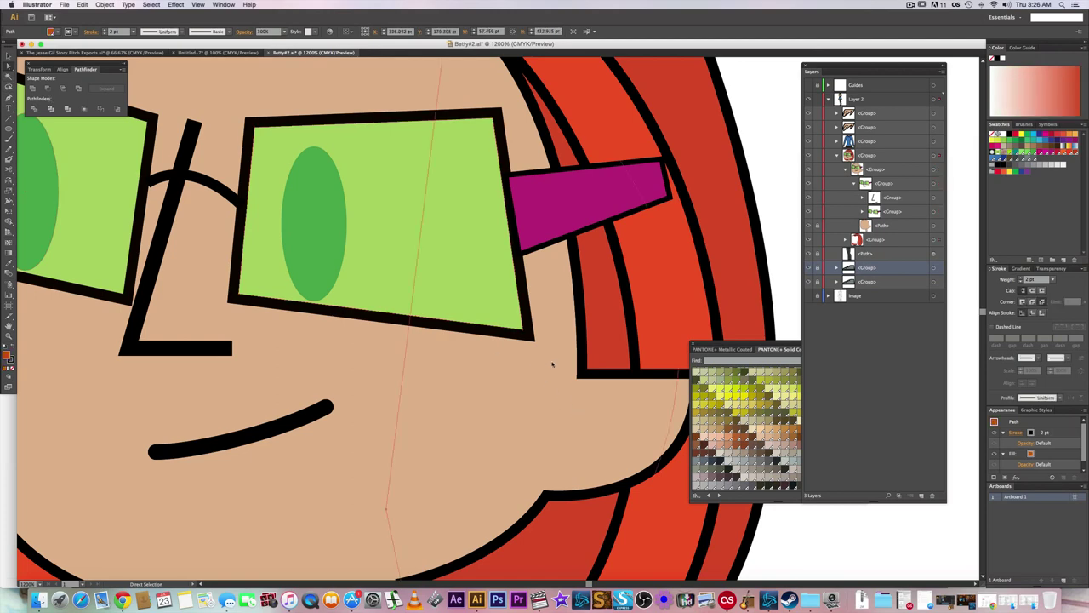
pyautogui.click(546, 332)
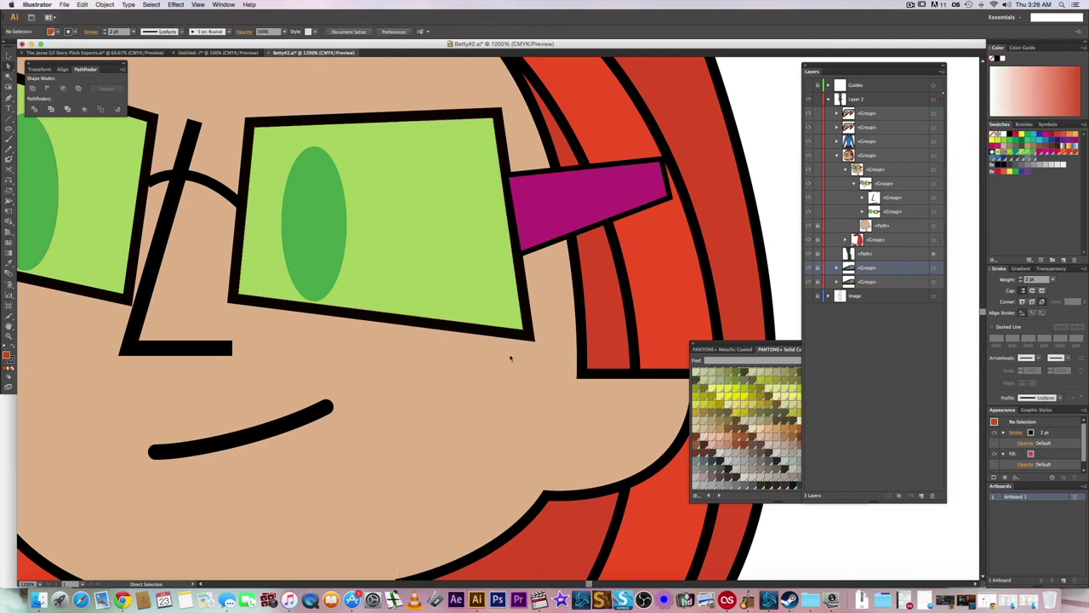
pyautogui.moveTo(542, 321); pyautogui.dragTo(542, 316)
pyautogui.press('Up')
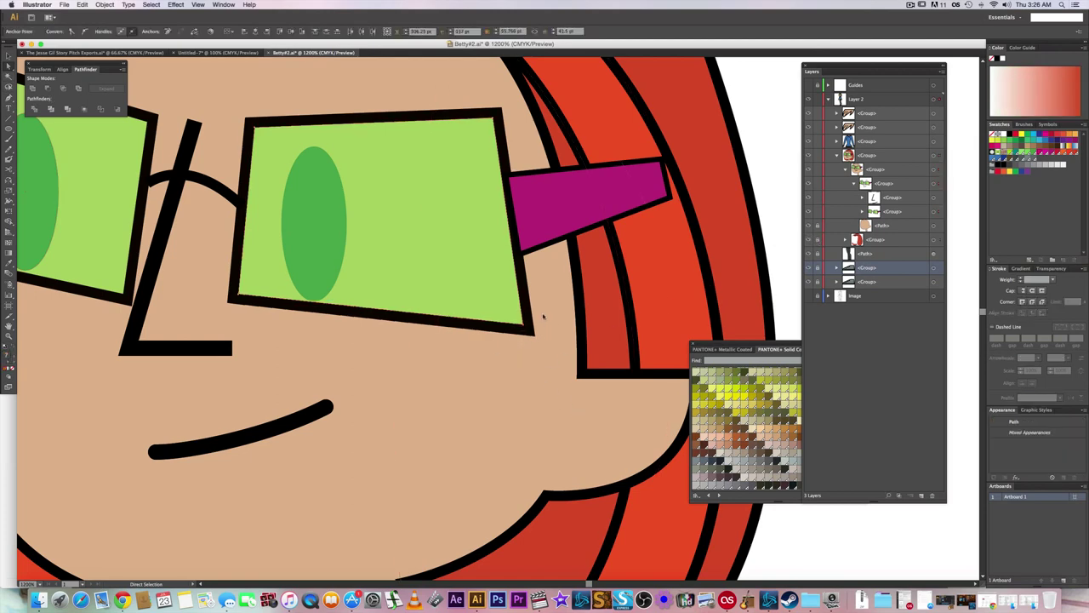
pyautogui.press('Up')
pyautogui.press('Left')
pyautogui.press('Left')
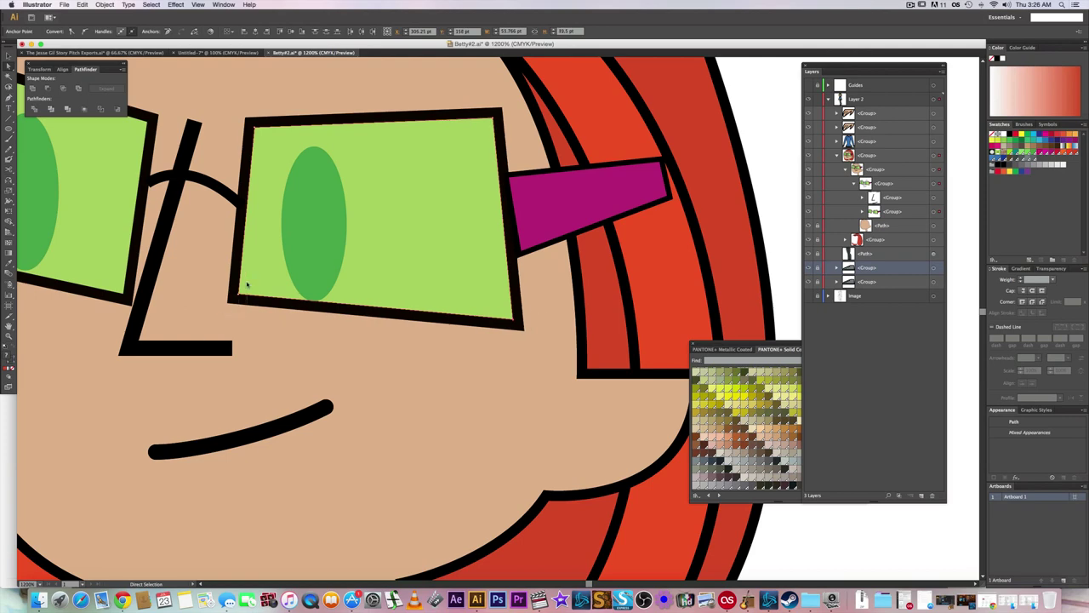
# - Lower the right lens's inner bottom corner level with its outer one and shift it slightly toward the nose
pyautogui.press('Down')
pyautogui.press('Down')
pyautogui.press('Down')
pyautogui.press('Left')
pyautogui.press('Down')
pyautogui.press('Down')
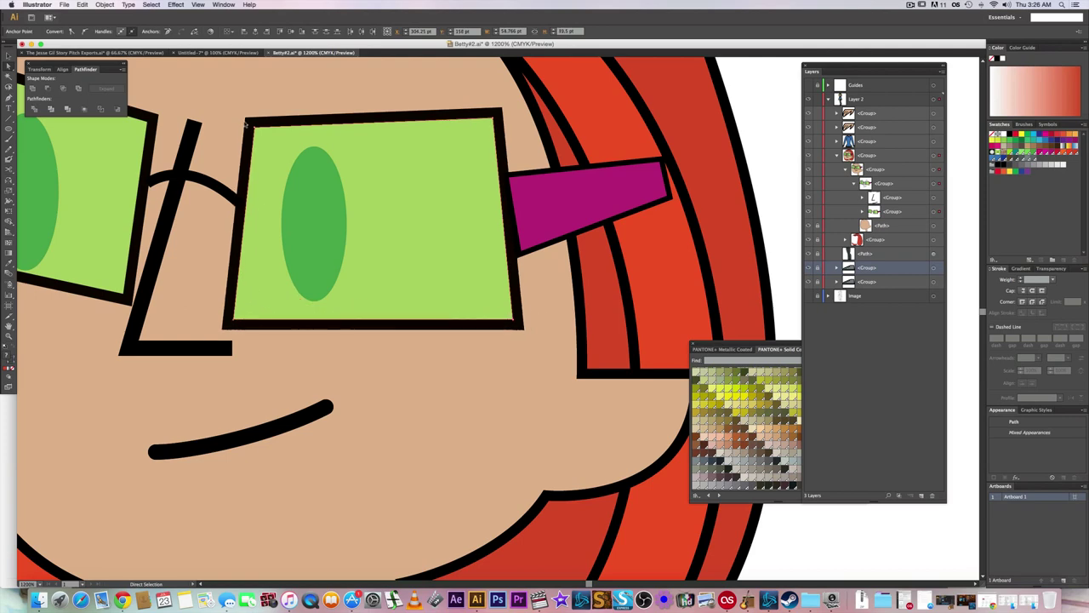
# - Widen the right lens's top edge by moving its inner corner toward the nose and its outer corner slightly outward
pyautogui.press('Left')
pyautogui.press('Left')
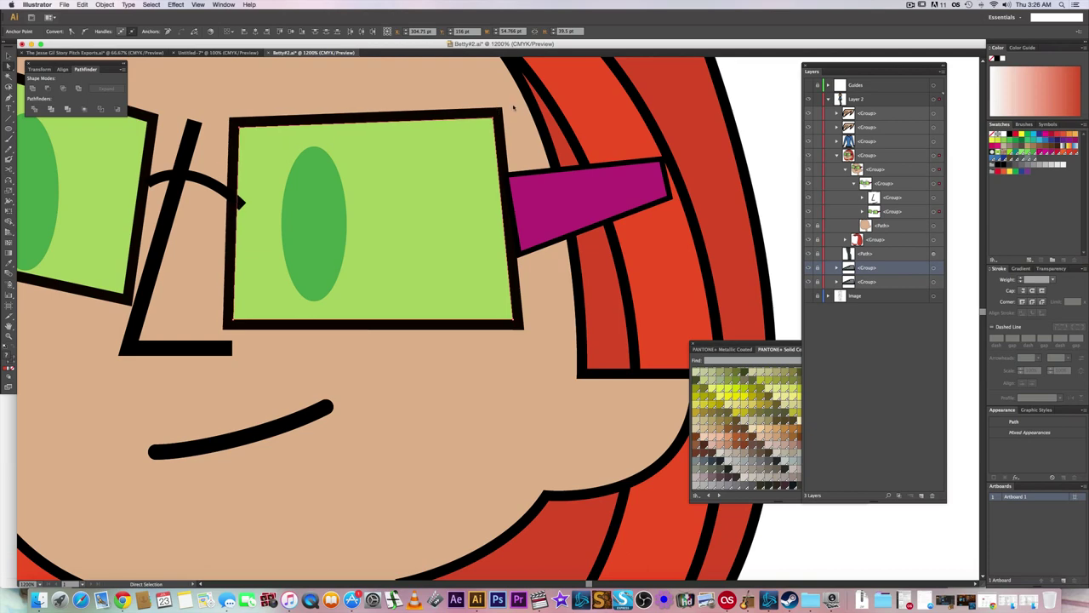
pyautogui.press('Right')
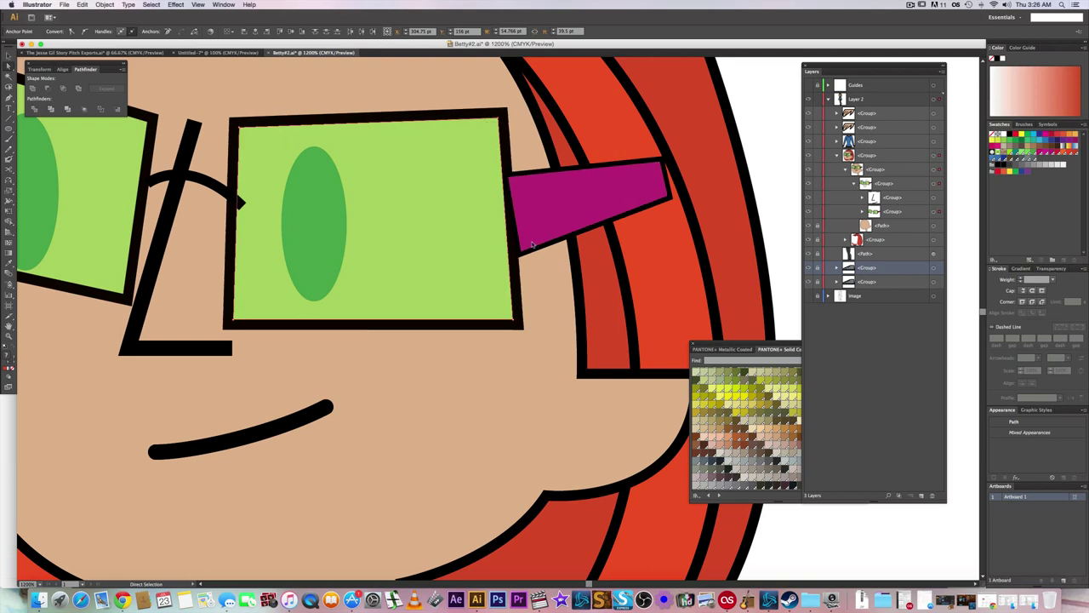
# - Place the magenta temple arm path beneath both lens groups in the glasses group's stacking order
pyautogui.click(620, 216)
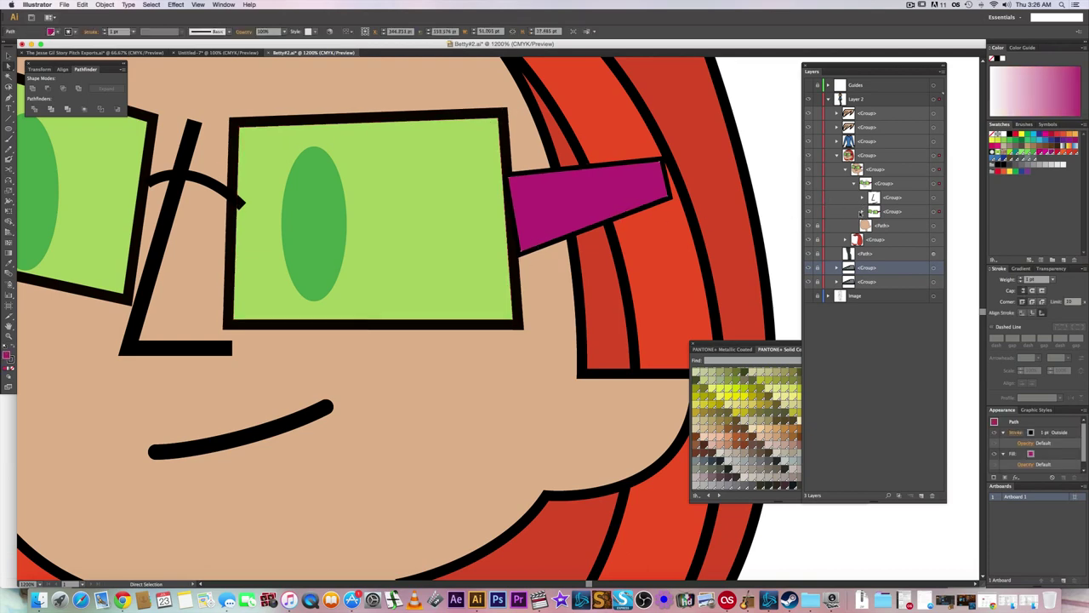
pyautogui.click(862, 211)
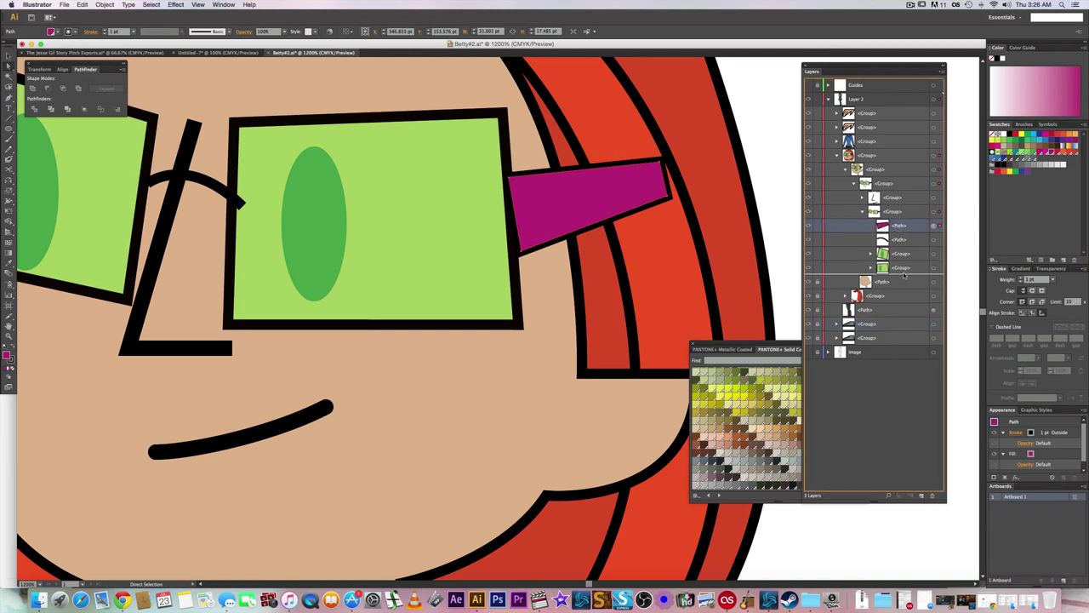
pyautogui.moveTo(903, 273); pyautogui.dragTo(904, 274)
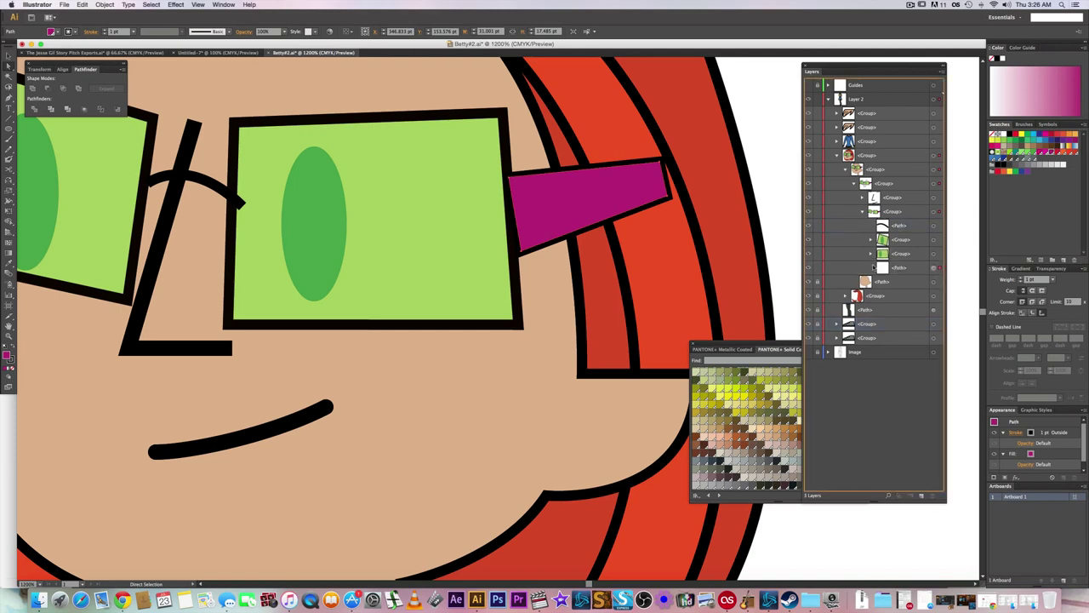
pyautogui.click(534, 249)
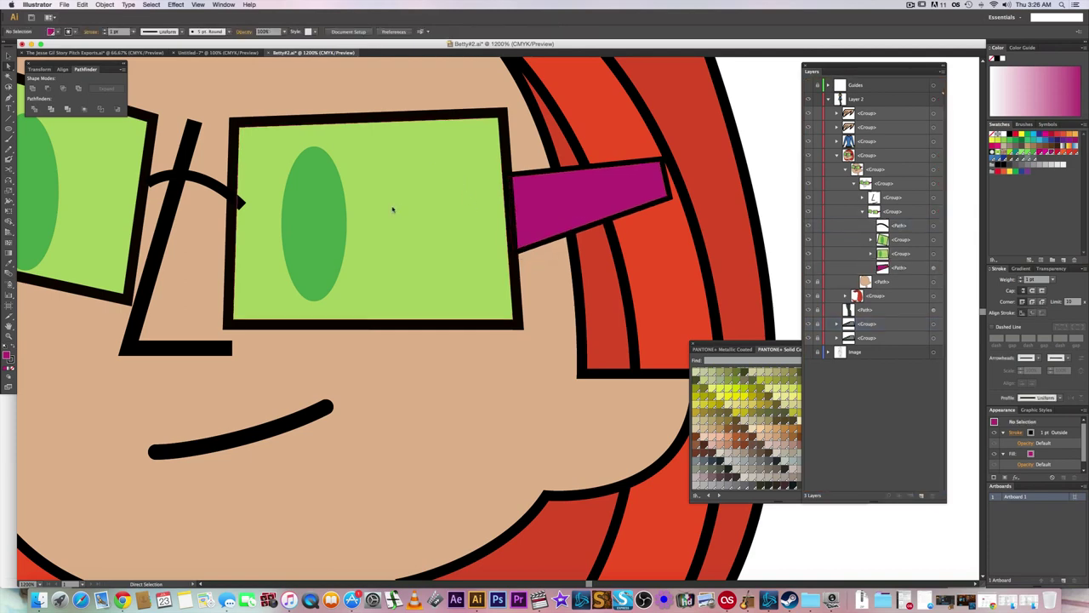
# - Move the left lens's upper outer corner down and slightly outward to reduce the lens's tilt
pyautogui.hscroll(-15, 394, 244)
pyautogui.scroll(3, 394, 243)
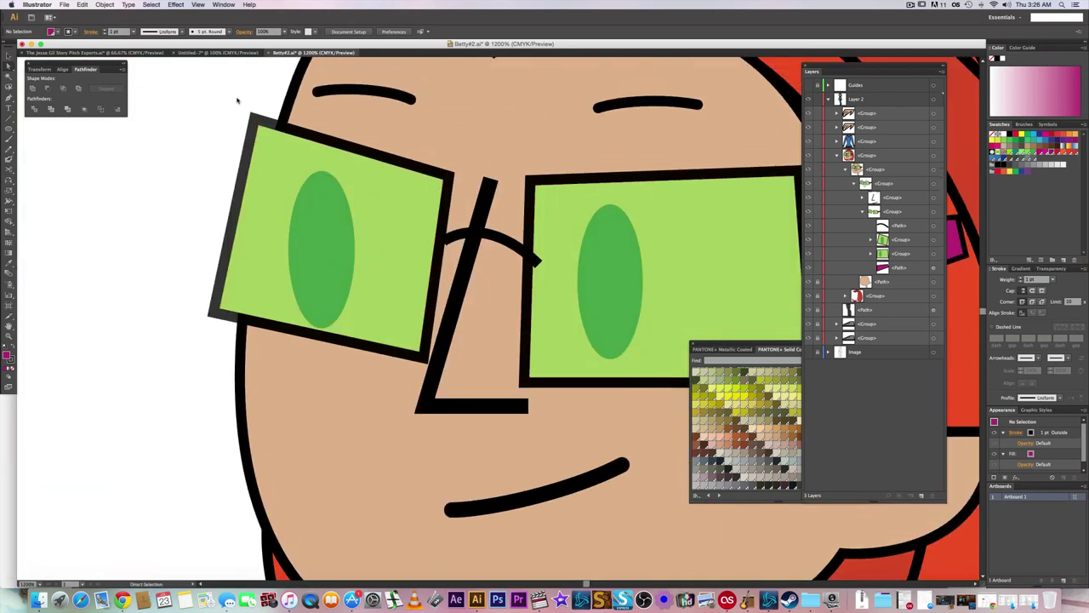
pyautogui.click(283, 142)
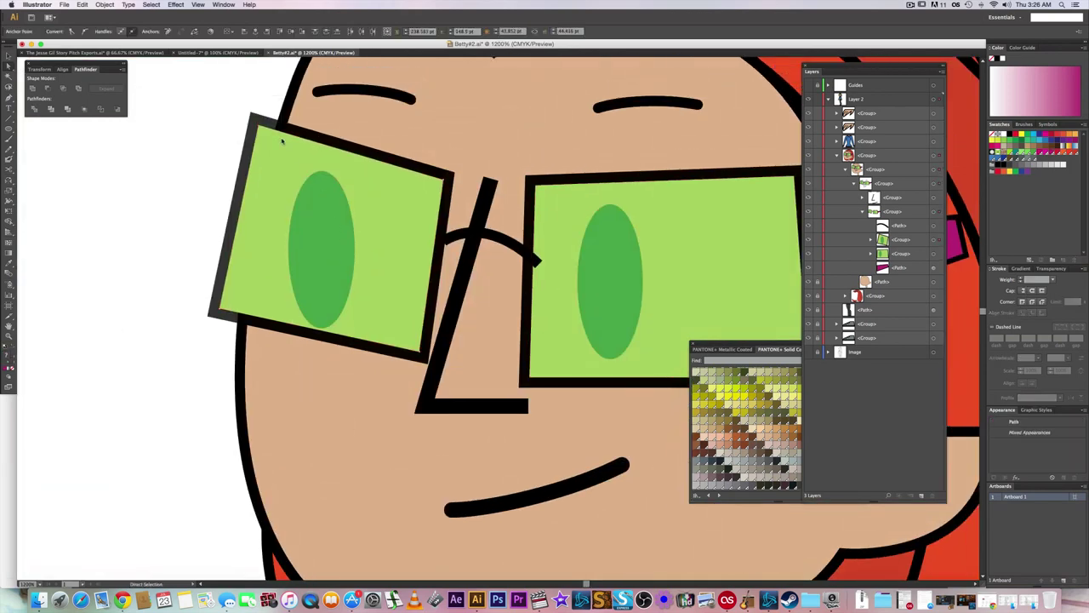
pyautogui.press('Down')
pyautogui.press('Left')
pyautogui.press('Left')
pyautogui.press('Down')
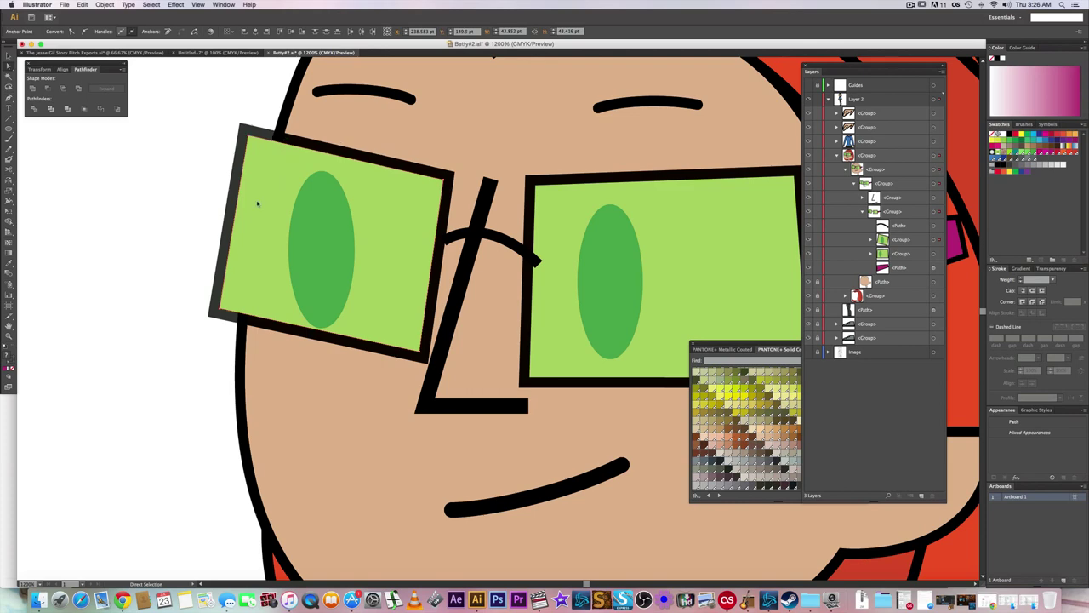
# - Lower both outer corners of the left lens until its bottom edge is nearly horizontal
pyautogui.moveTo(204, 339); pyautogui.dragTo(232, 303)
pyautogui.press('Down')
pyautogui.press('Down')
pyautogui.press('Down')
pyautogui.press('Down')
pyautogui.press('Down')
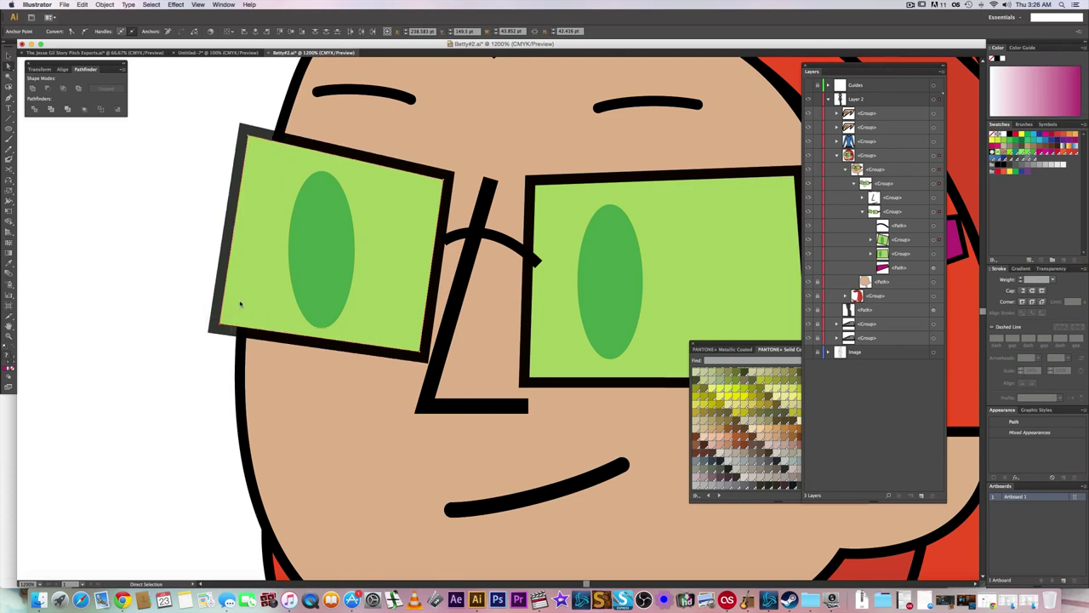
pyautogui.press('Down')
pyautogui.press('Down')
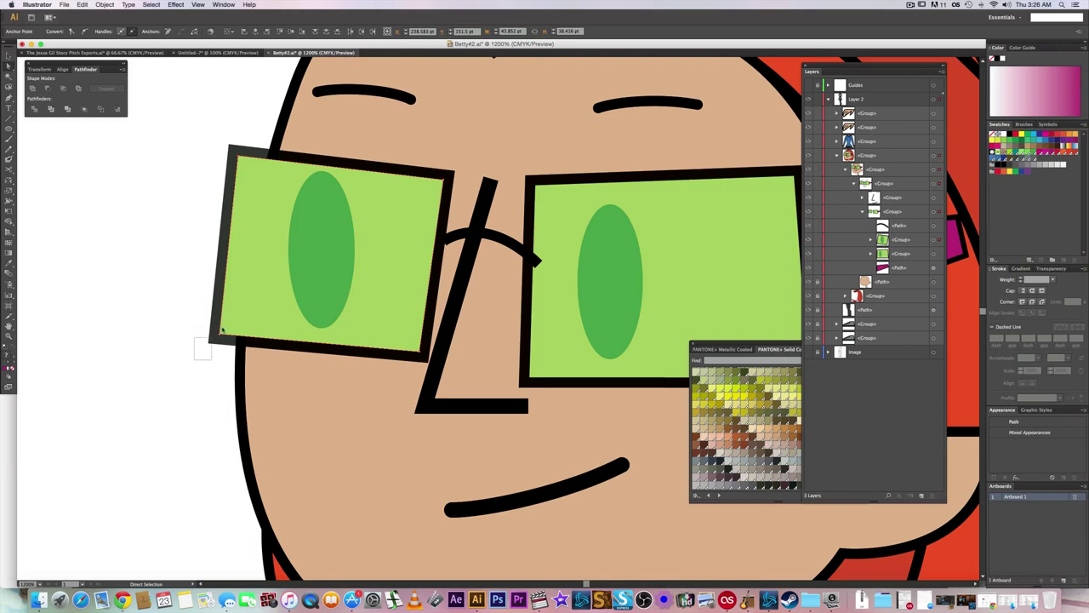
pyautogui.click(219, 337)
pyautogui.press('Down')
pyautogui.press('Down')
pyautogui.press('Up')
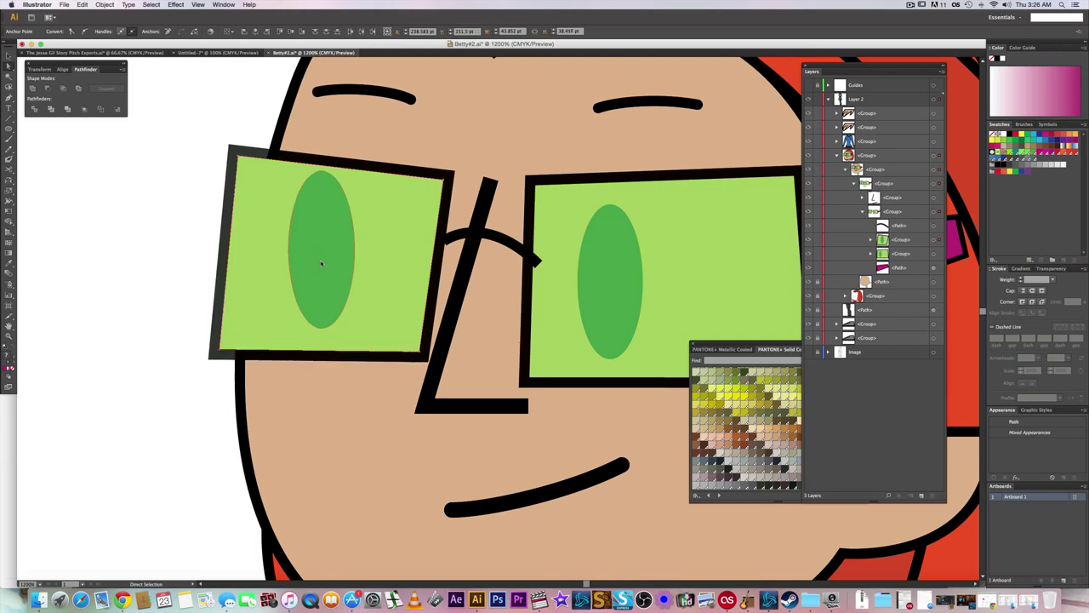
# - Move the dark green oval eye down so that it sits centred in the left lens
pyautogui.click(326, 257)
pyautogui.press('Down')
pyautogui.press('Down')
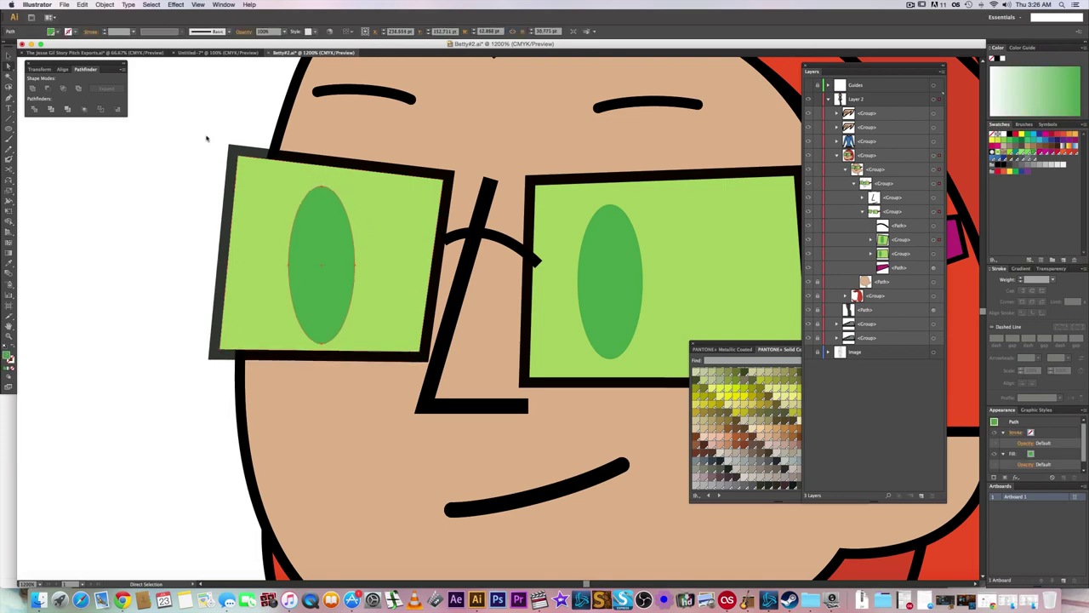
# - Shift the left lens's upper corners slightly outward and move the whole lens group with its eye toward the nose
pyautogui.moveTo(207, 136); pyautogui.dragTo(245, 160)
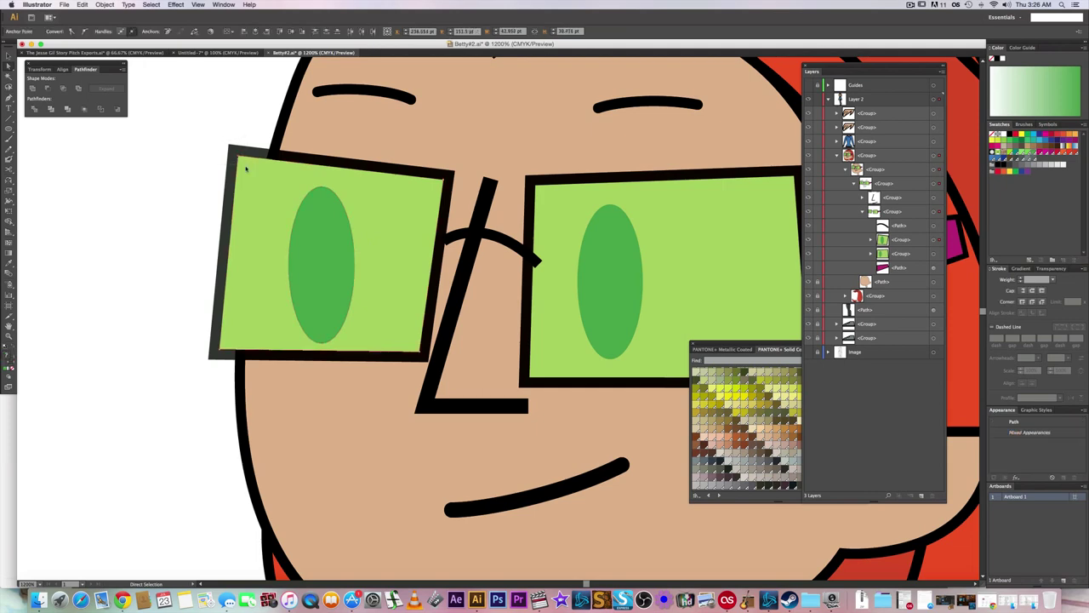
pyautogui.press('Left')
pyautogui.moveTo(430, 188); pyautogui.dragTo(429, 187)
pyautogui.press('Left')
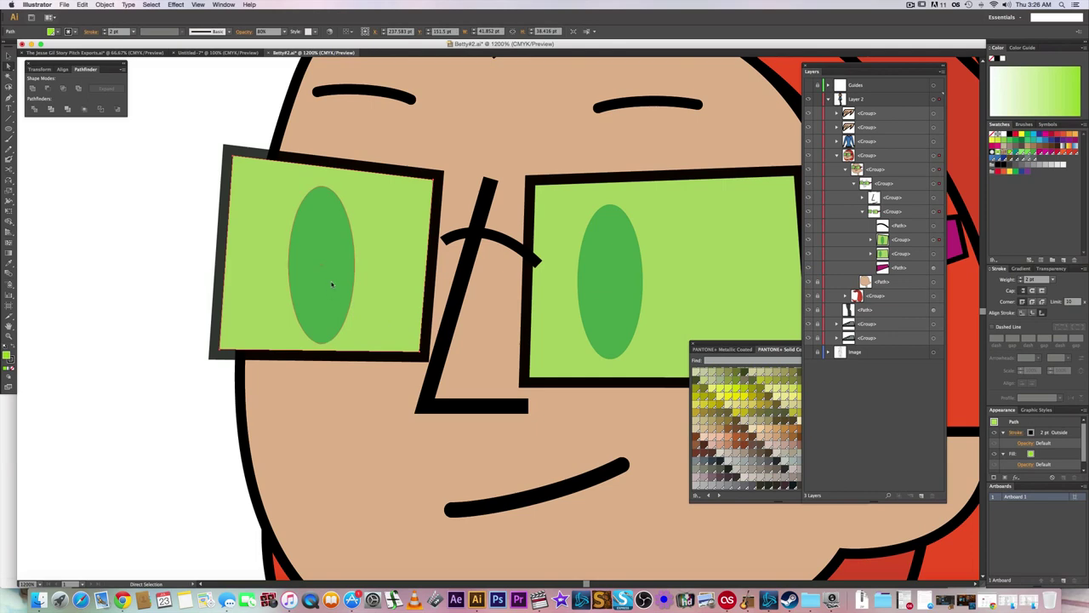
pyautogui.click(934, 239)
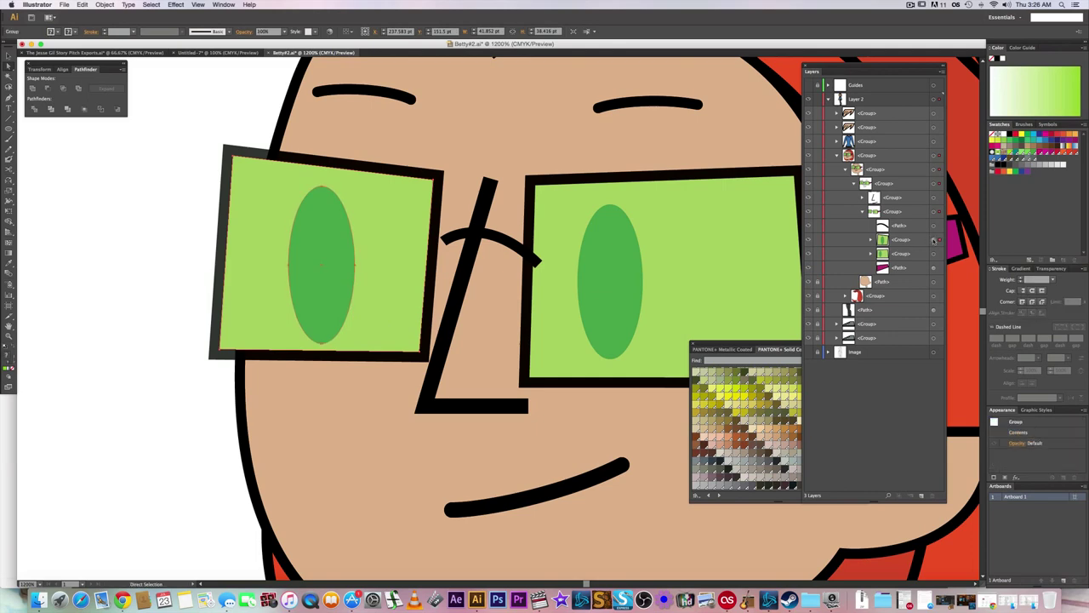
pyautogui.press('Right')
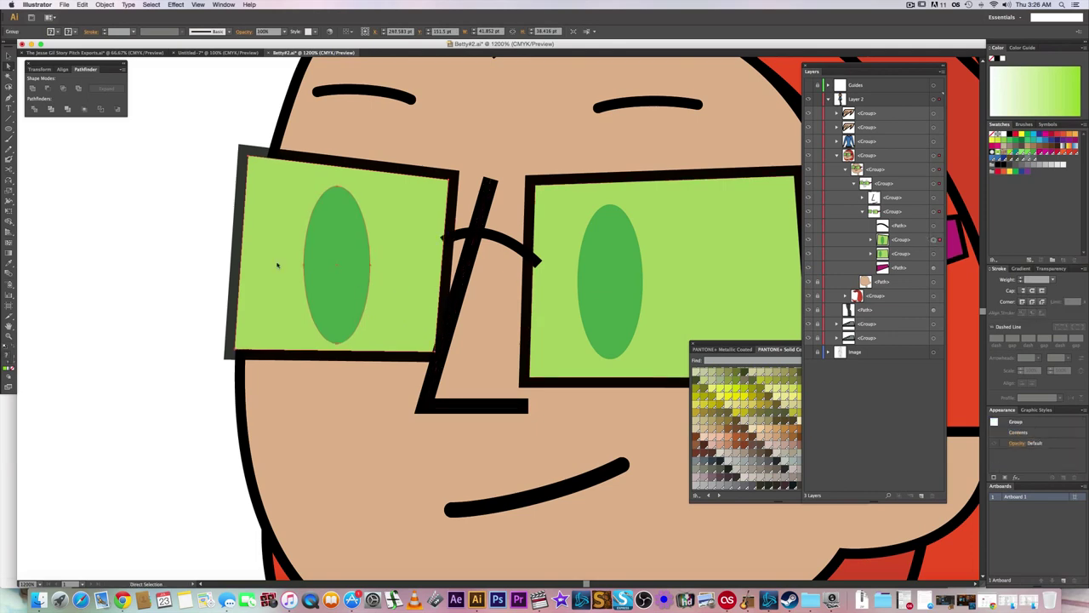
# - Stretch the left lens outward by moving its upper outer corner out and up and its lower outer corner out and down
pyautogui.click(185, 248)
pyautogui.moveTo(208, 139); pyautogui.dragTo(269, 171)
pyautogui.press('Left')
pyautogui.press('Left')
pyautogui.press('Left')
pyautogui.press('Up')
pyautogui.moveTo(200, 386); pyautogui.dragTo(238, 340)
pyautogui.press('Left')
pyautogui.press('Down')
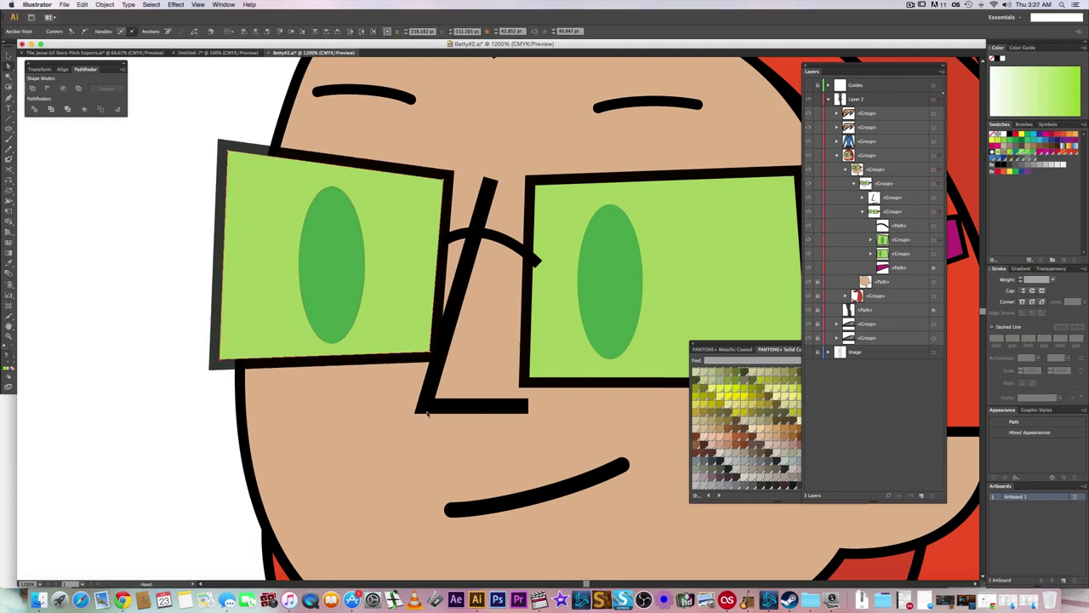
# - Move the right lens's lower inner corner slightly up and toward the nose
pyautogui.hscroll(5, 336, 385)
pyautogui.click(350, 372)
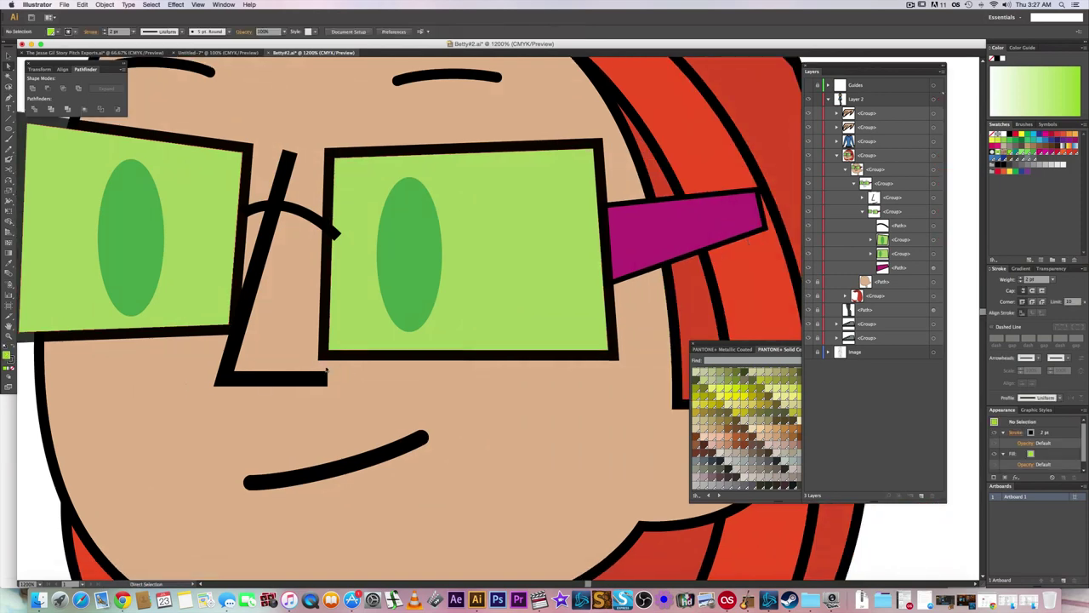
pyautogui.moveTo(346, 343); pyautogui.dragTo(346, 343)
pyautogui.press('Up')
pyautogui.press('Left')
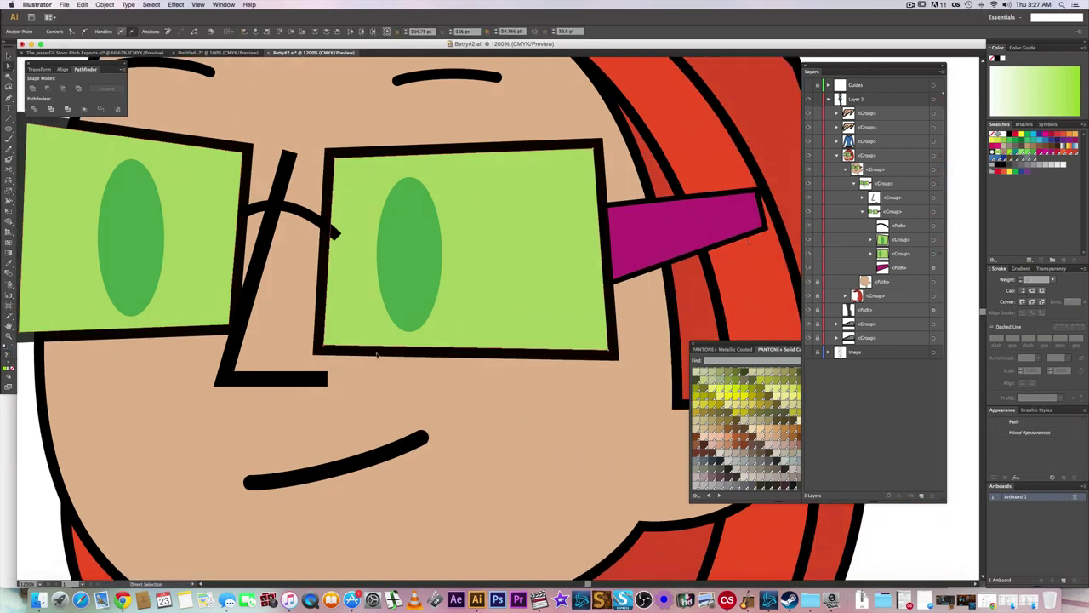
pyautogui.click(574, 389)
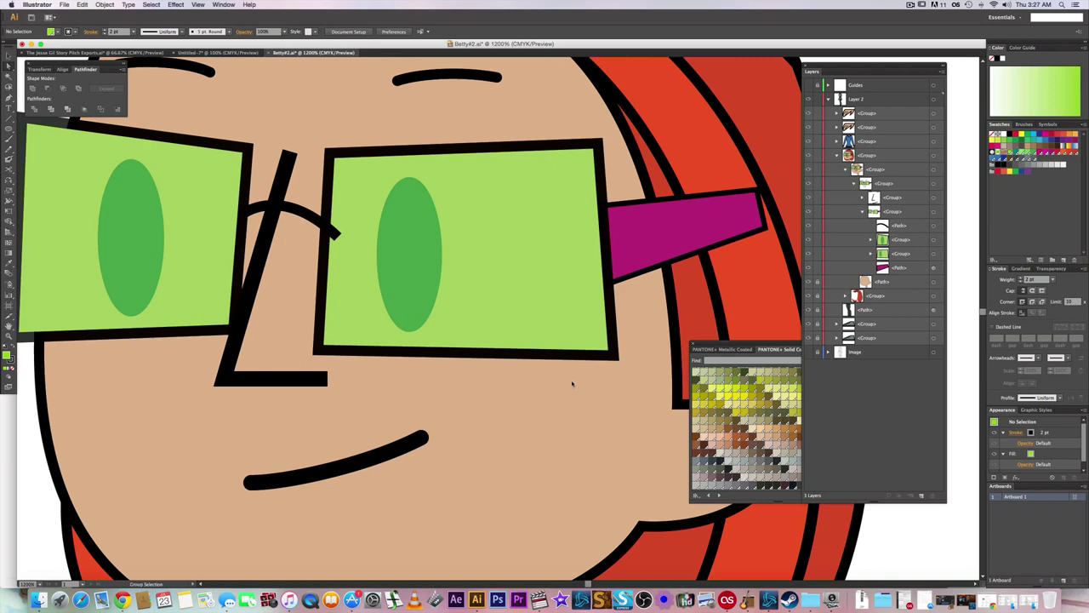
# - Shorten the glasses' bridge curve so that its right end stops inside the right lens's black frame
pyautogui.scroll(-6, 572, 384)
pyautogui.scroll(7, 454, 303)
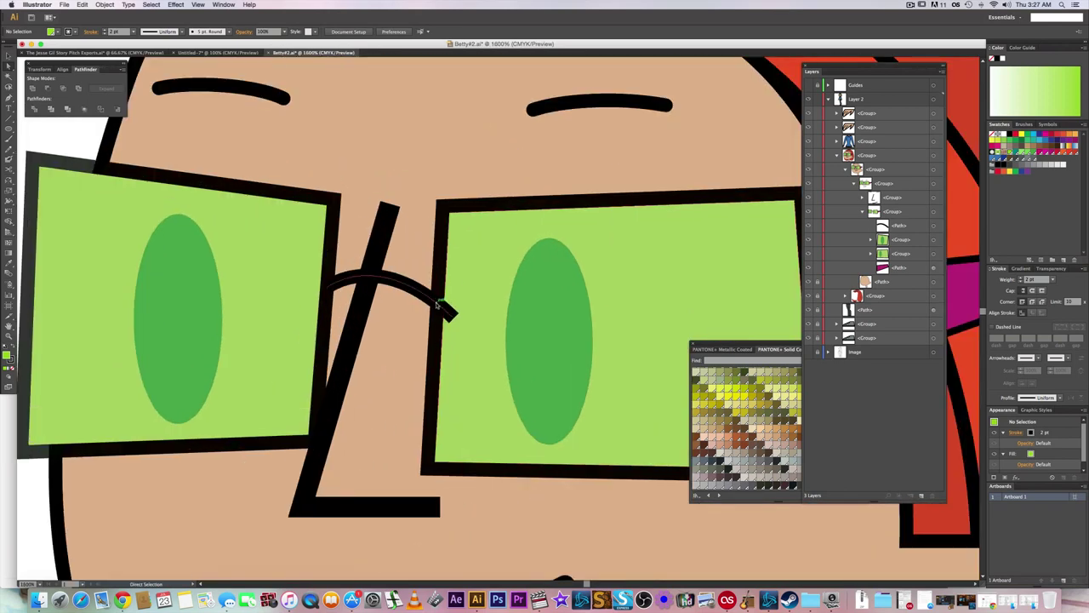
pyautogui.moveTo(437, 304); pyautogui.dragTo(404, 281)
pyautogui.click(338, 300)
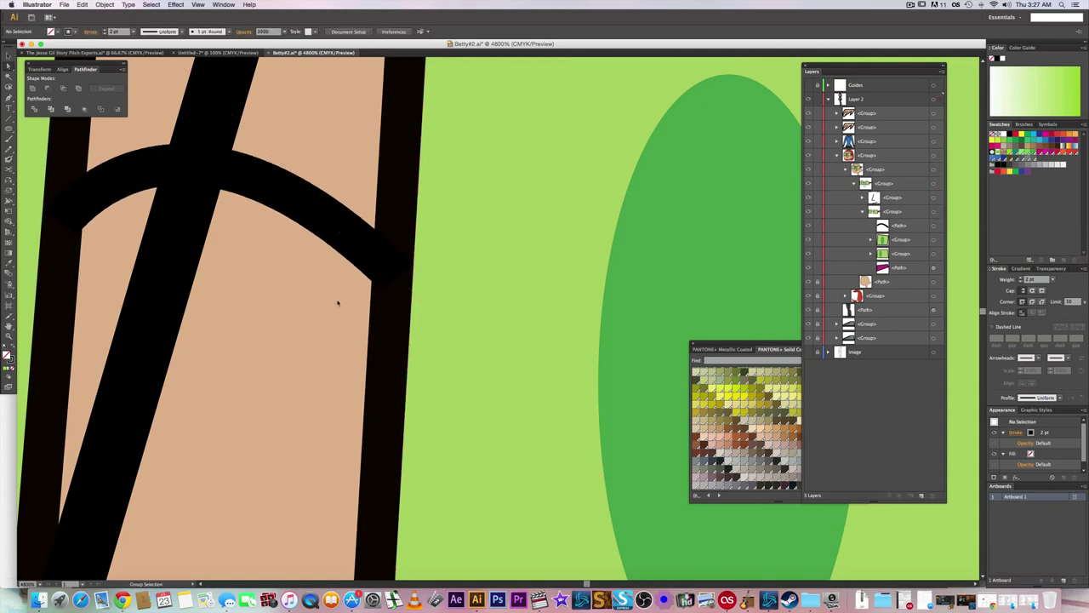
pyautogui.scroll(-3, 338, 302)
pyautogui.scroll(-3, 443, 378)
pyautogui.hscroll(1, 443, 378)
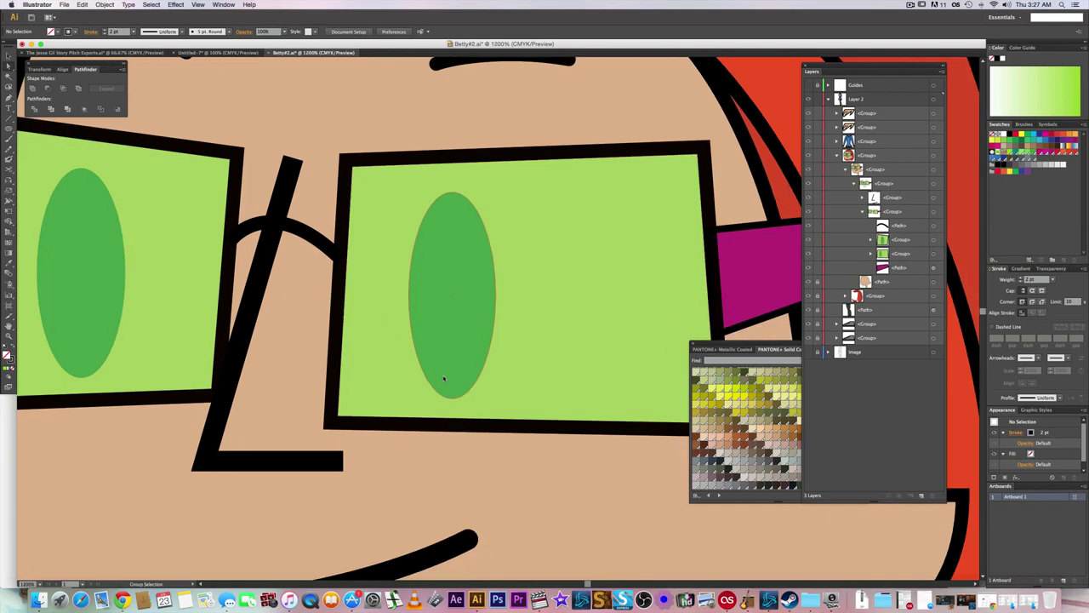
# - Look over the whole figure from the glasses to the shoes, including the waistband and trousers
pyautogui.scroll(-5, 443, 378)
pyautogui.moveTo(514, 568); pyautogui.dragTo(490, 465)
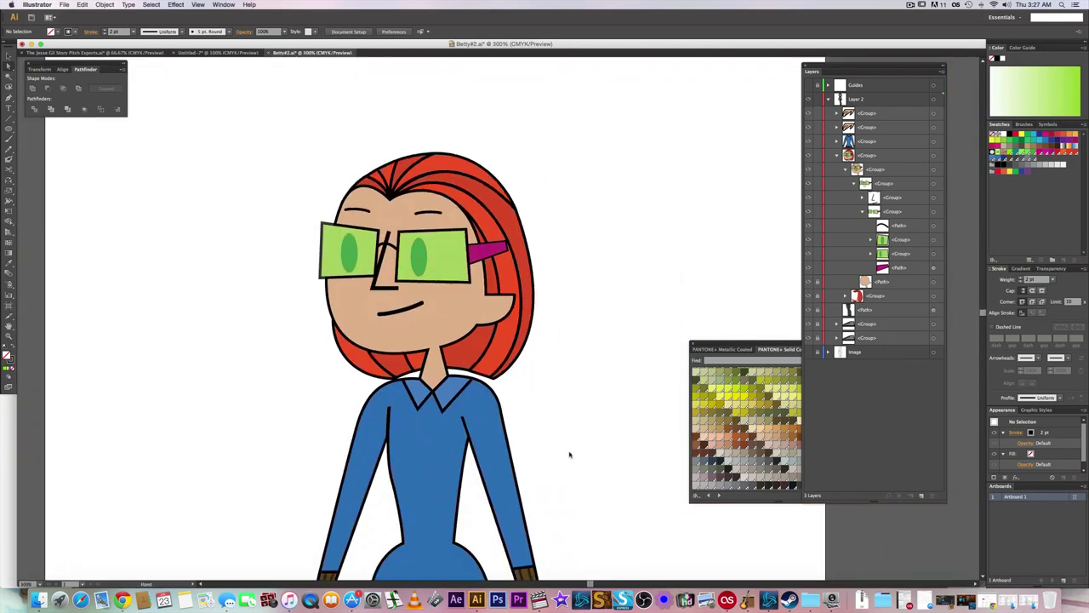
pyautogui.moveTo(566, 451); pyautogui.dragTo(494, 379)
pyautogui.scroll(-2, 492, 381)
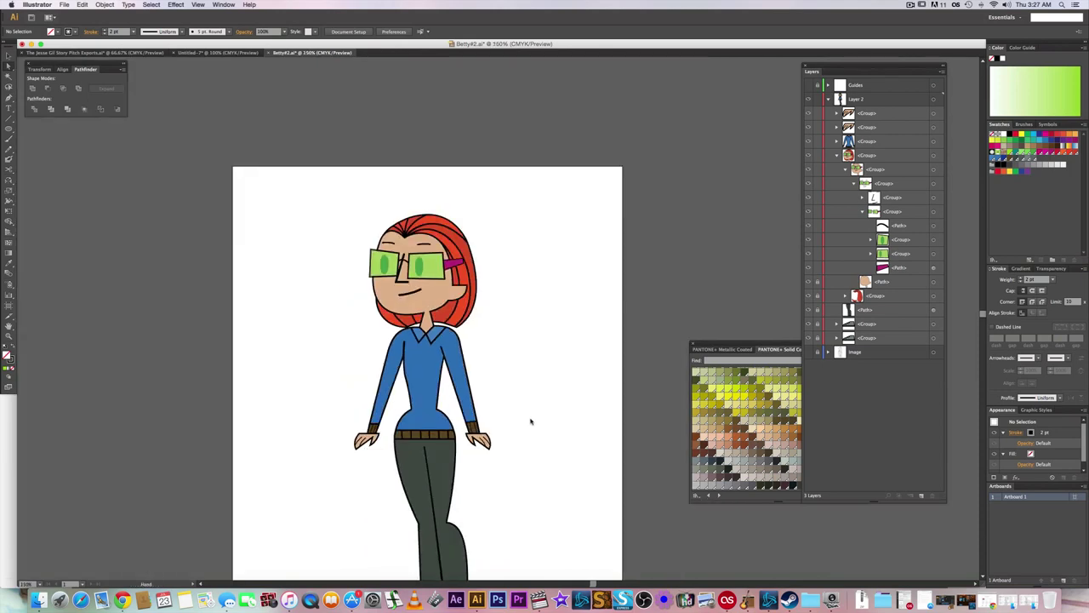
pyautogui.moveTo(528, 417); pyautogui.dragTo(507, 357)
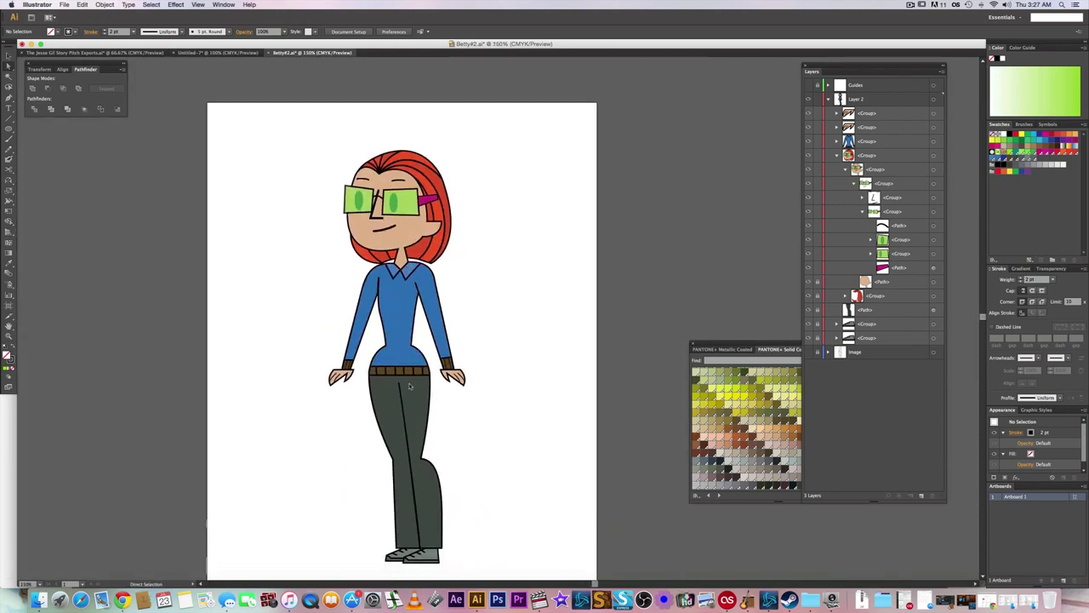
pyautogui.scroll(1, 447, 561)
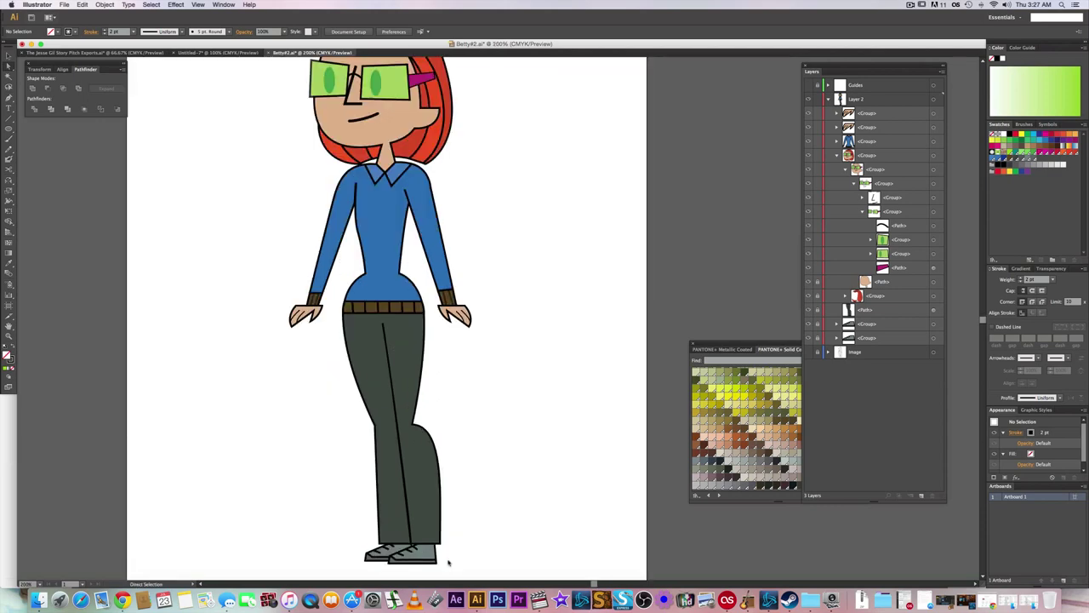
pyautogui.scroll(1, 454, 549)
pyautogui.scroll(2, 362, 271)
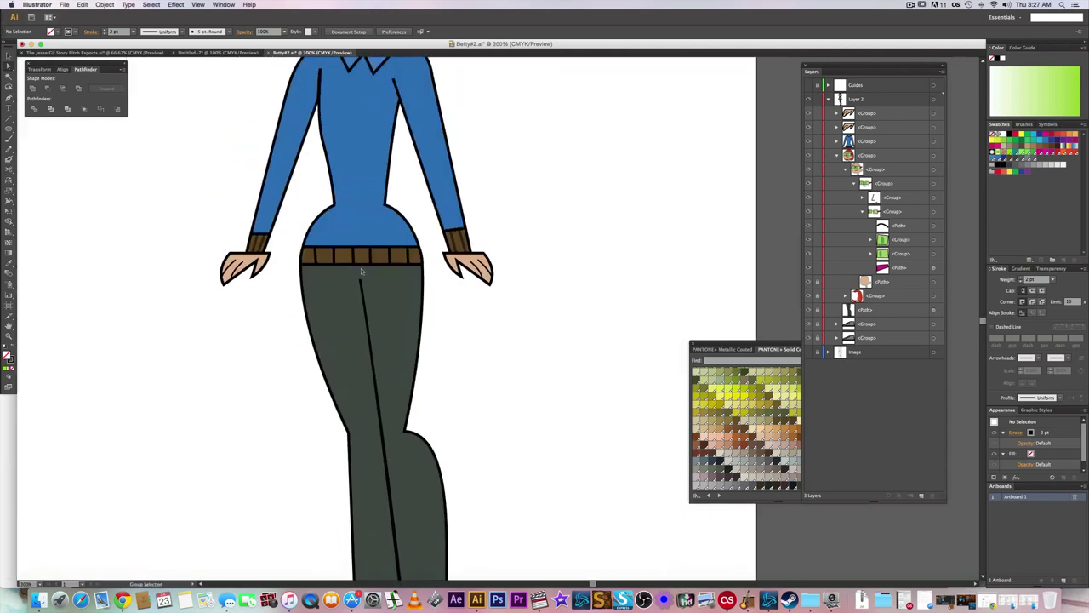
# - Collapse the head group in the layer list and move both hand groups into the blue shirt's group
pyautogui.click(837, 155)
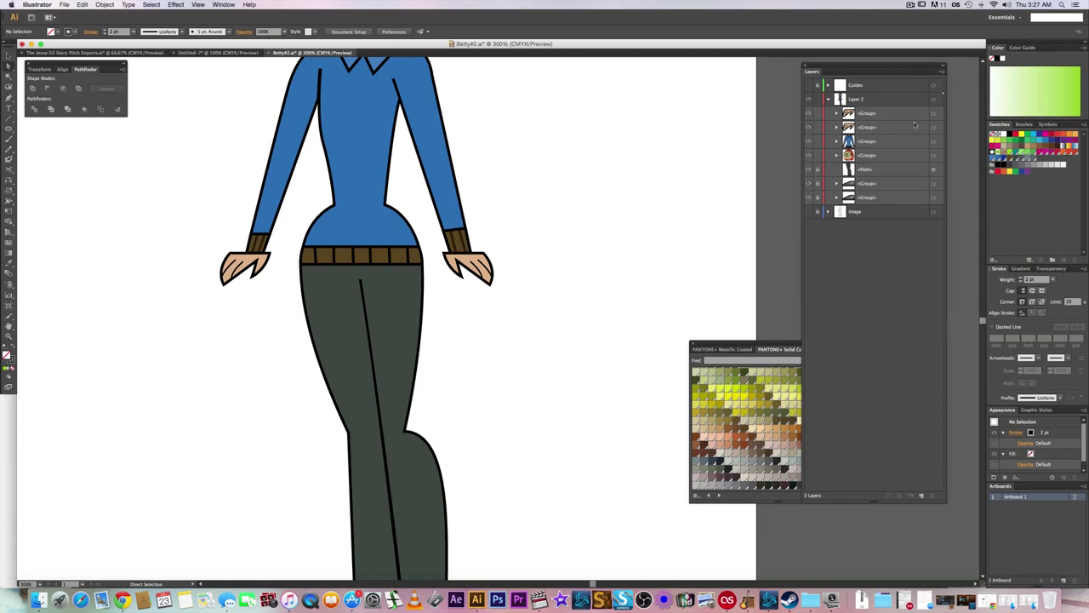
pyautogui.click(933, 127)
pyautogui.click(873, 127)
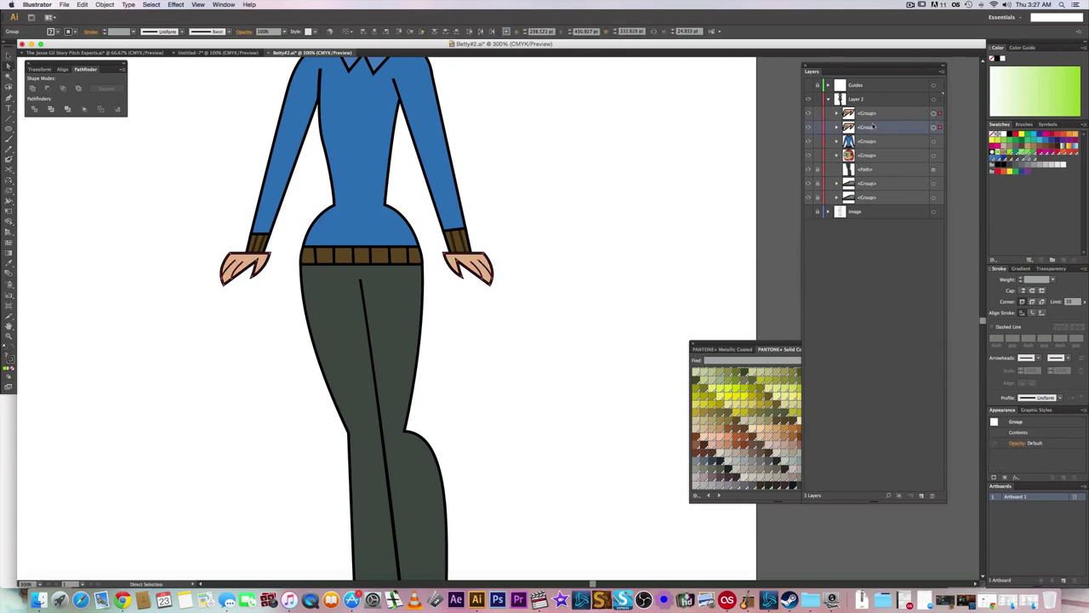
pyautogui.keyDown('shift'); pyautogui.click(874, 115); pyautogui.keyUp('shift')
pyautogui.moveTo(874, 114); pyautogui.dragTo(842, 134)
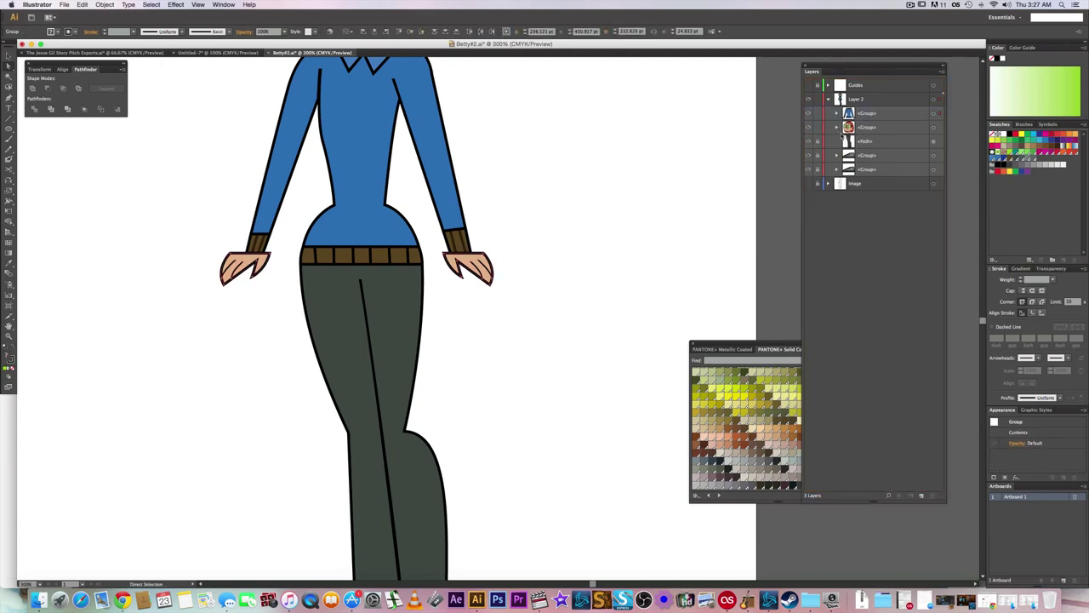
pyautogui.click(634, 221)
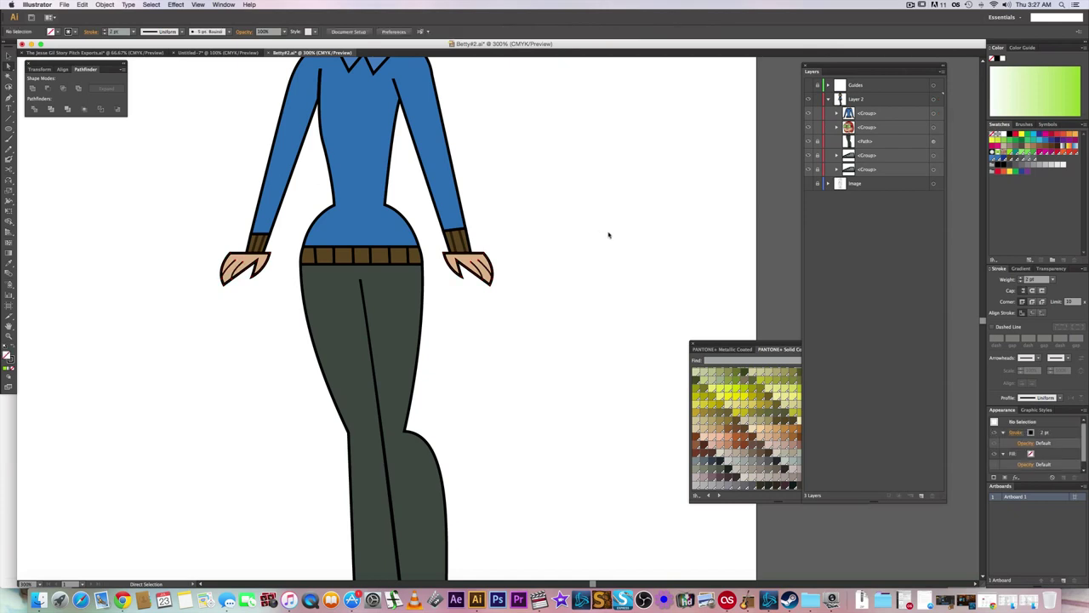
# - Unlock the trousers path and both shoe groups, and group the two shoes together
pyautogui.click(867, 116)
pyautogui.click(883, 127)
pyautogui.click(870, 143)
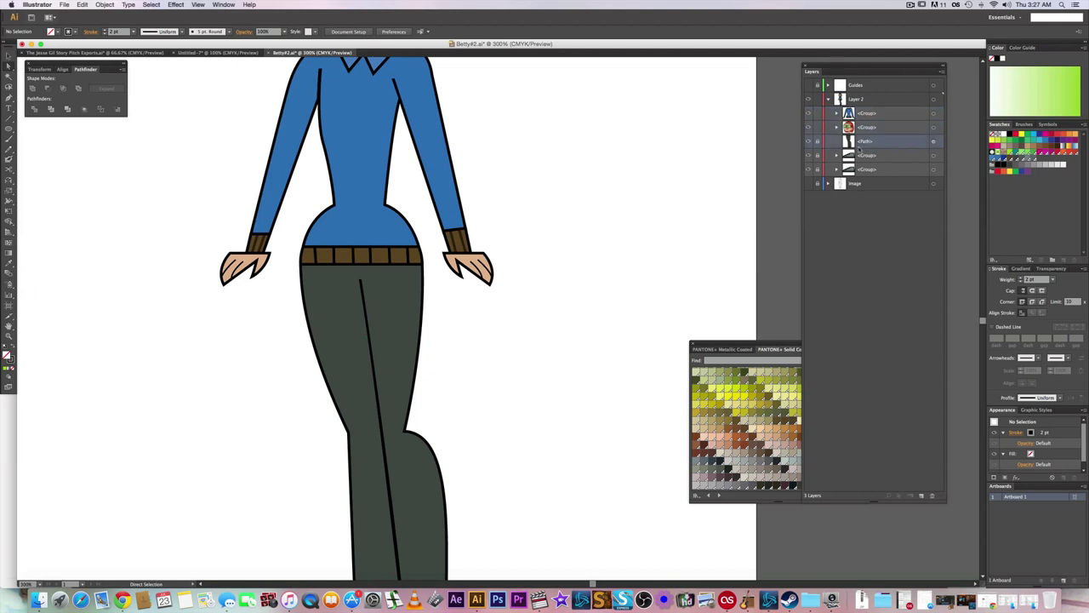
pyautogui.moveTo(819, 155); pyautogui.dragTo(819, 171)
pyautogui.click(926, 157)
pyautogui.click(933, 156)
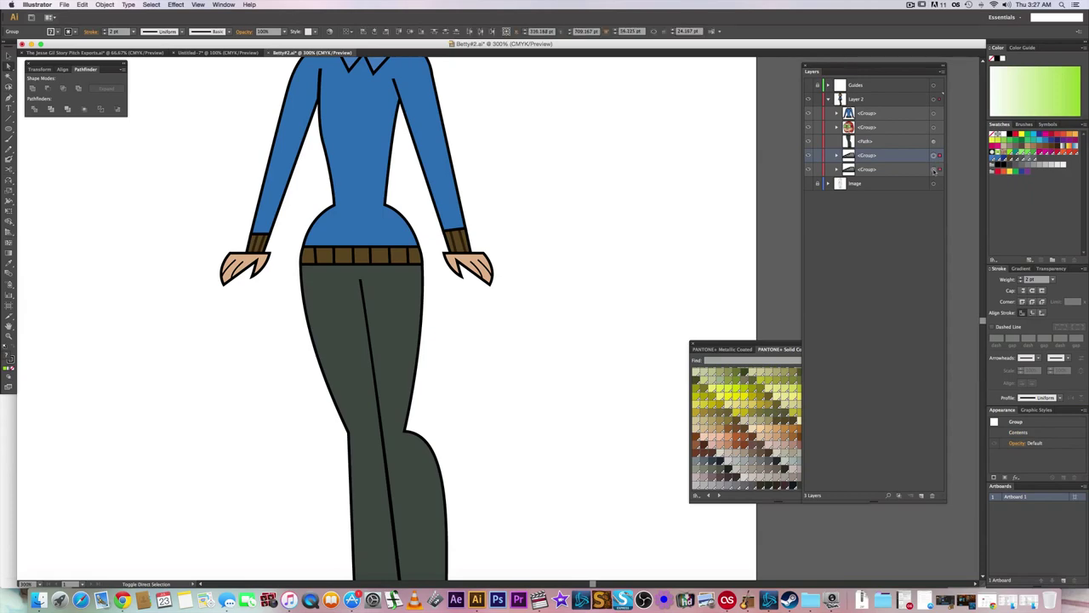
pyautogui.press('super+g')
# - Group the trousers path with the combined shoe group
pyautogui.keyDown('shift'); pyautogui.click(933, 142); pyautogui.keyUp('shift')
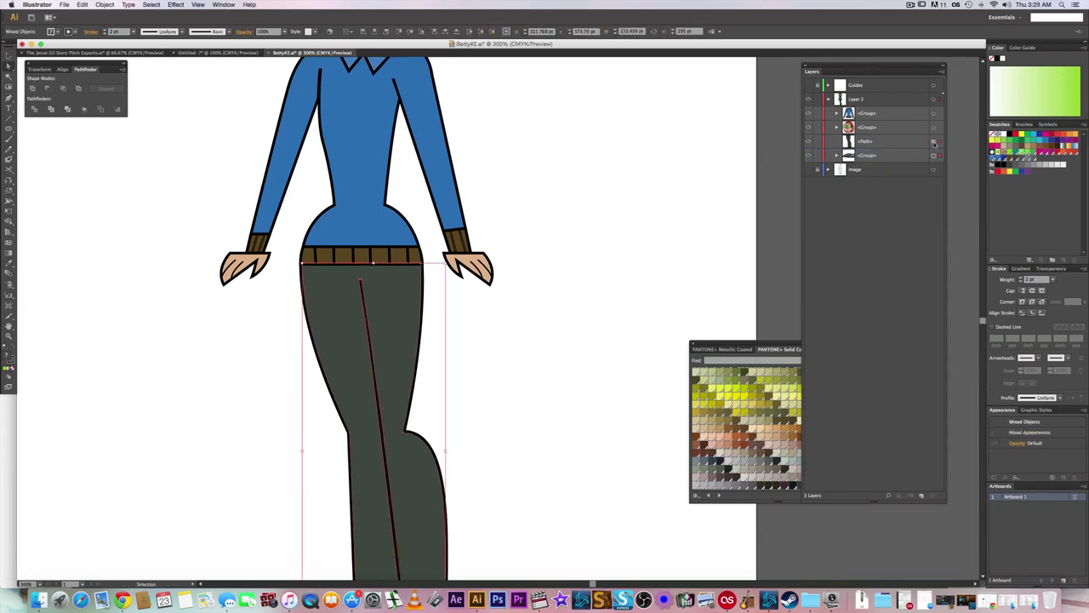
pyautogui.press('super+g')
pyautogui.click(647, 219)
# - Add a short horizontal black line centred on the upper end of the trousers' middle seam, using the Line Segment tool
pyautogui.scroll(-5, 545, 175)
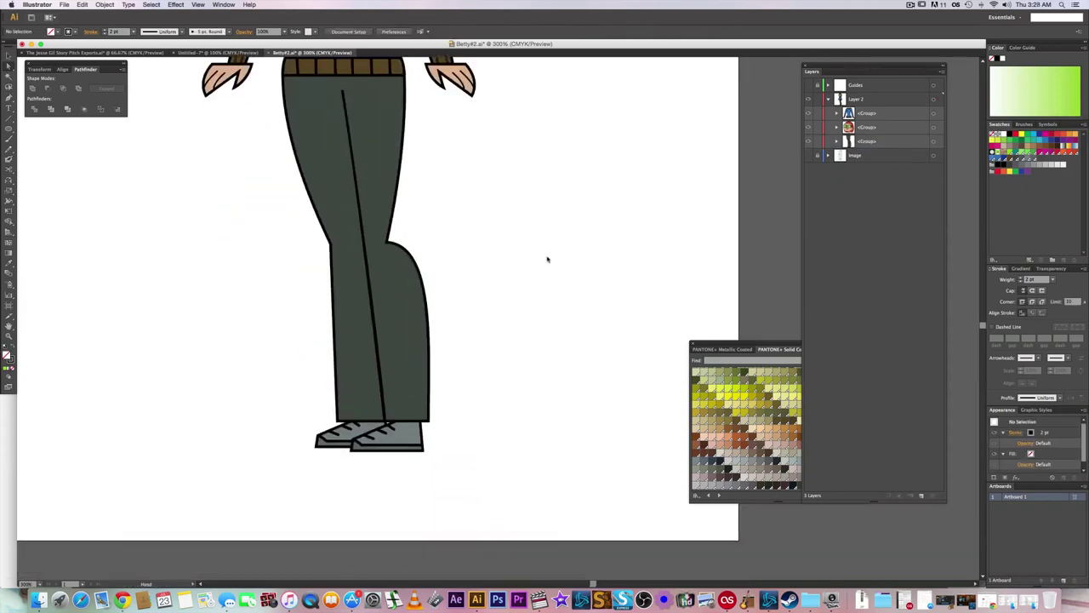
pyautogui.scroll(5, 525, 358)
pyautogui.hscroll(-1, 525, 357)
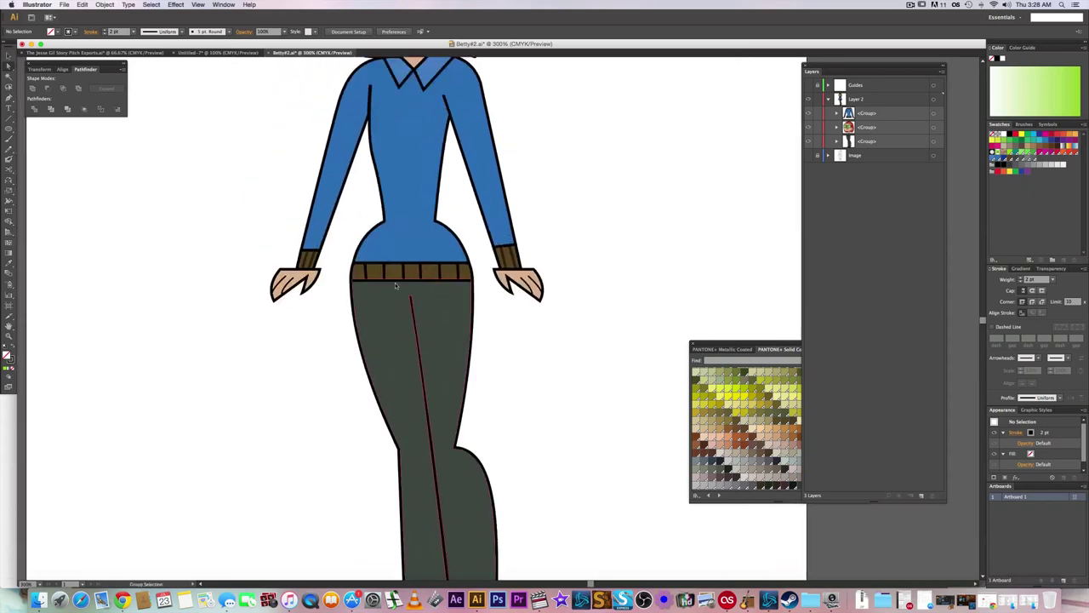
pyautogui.scroll(3, 408, 322)
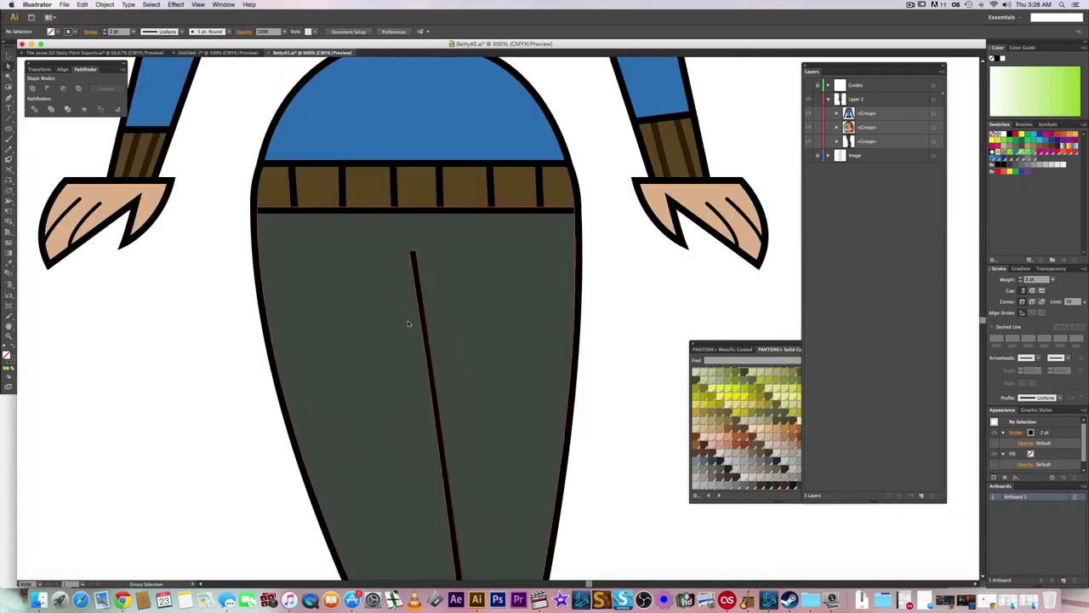
pyautogui.moveTo(388, 315); pyautogui.dragTo(397, 354)
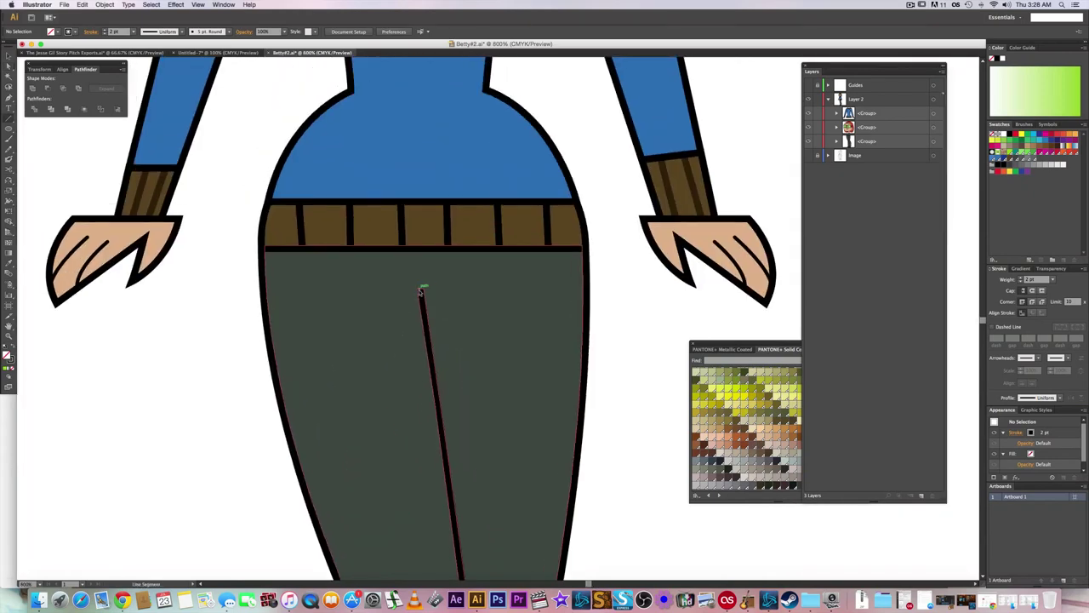
pyautogui.moveTo(420, 291); pyautogui.dragTo(435, 290)
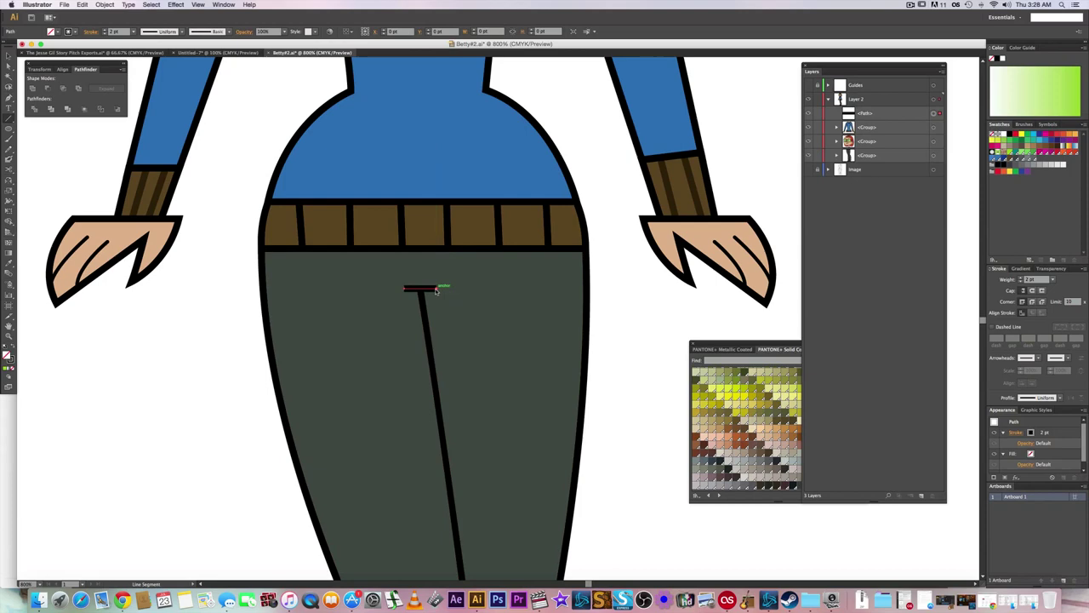
pyautogui.press('a')
pyautogui.click(620, 298)
# - Extend the left end of the short horizontal line above the trouser seam to about twice the line's length
pyautogui.scroll(-1, 604, 313)
pyautogui.scroll(-3, 558, 300)
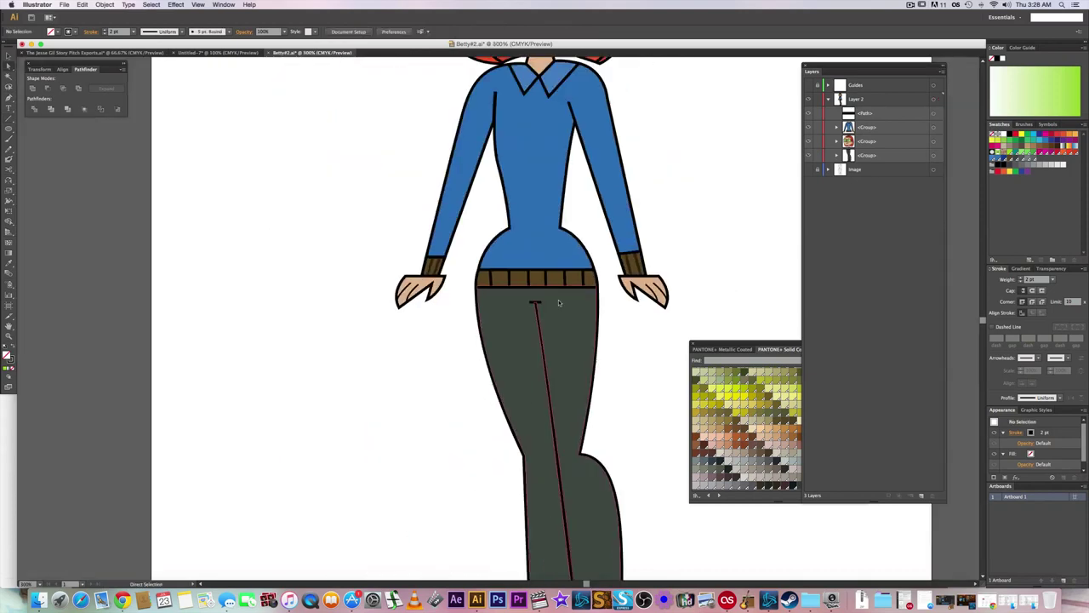
pyautogui.scroll(3, 530, 299)
pyautogui.scroll(2, 528, 300)
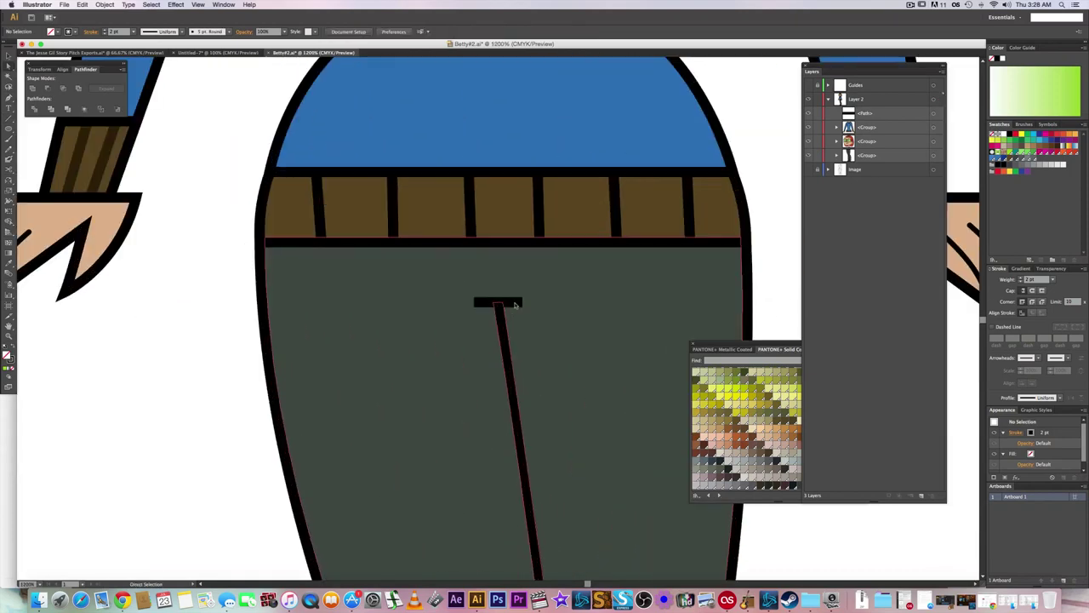
pyautogui.moveTo(522, 302); pyautogui.dragTo(435, 305)
pyautogui.click(193, 287)
# - Expand the shirt group and shift the outer points of the right sleeve's end and cuff slightly toward the body
pyautogui.scroll(-4, 247, 313)
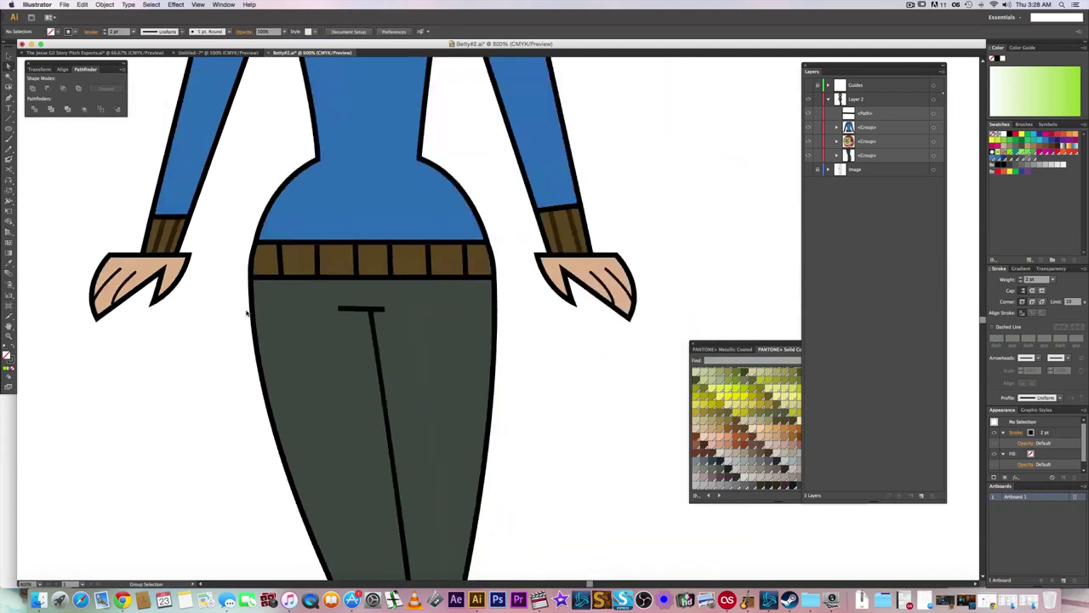
pyautogui.scroll(-4, 425, 340)
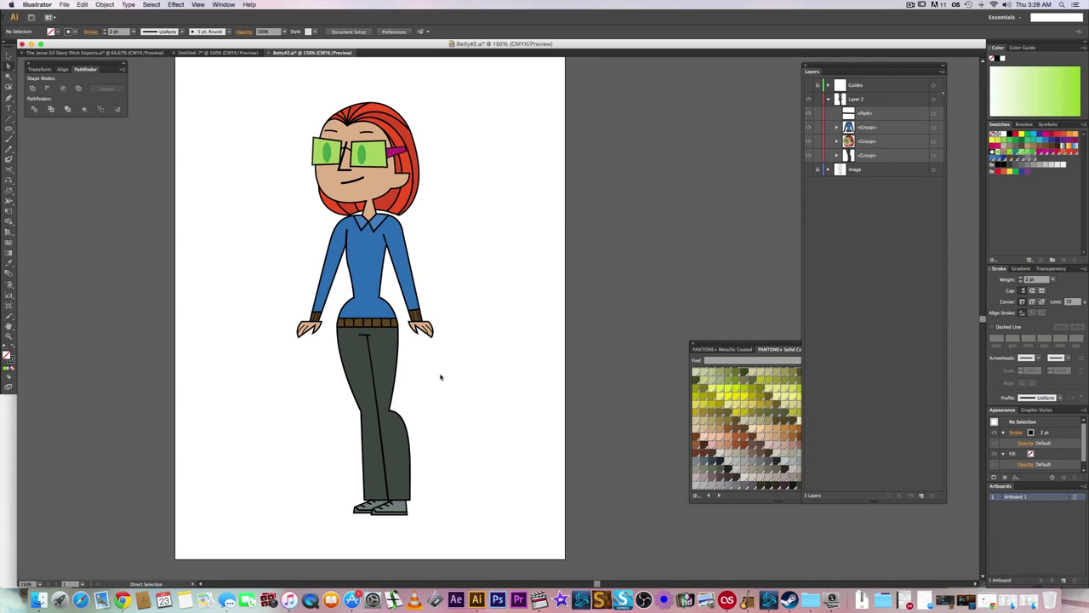
pyautogui.moveTo(451, 360); pyautogui.dragTo(456, 375)
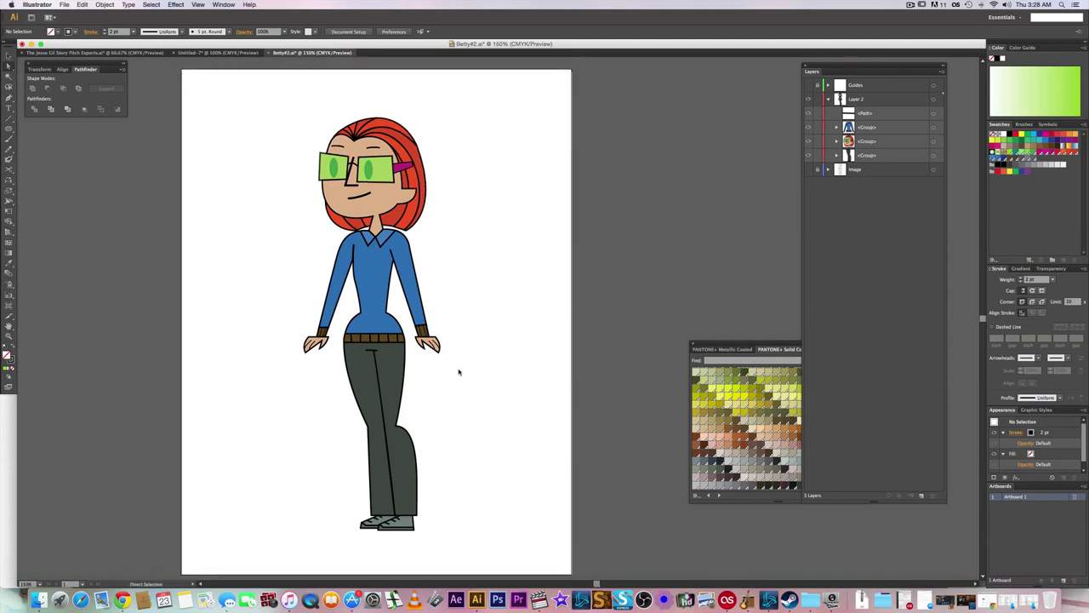
pyautogui.scroll(5, 445, 344)
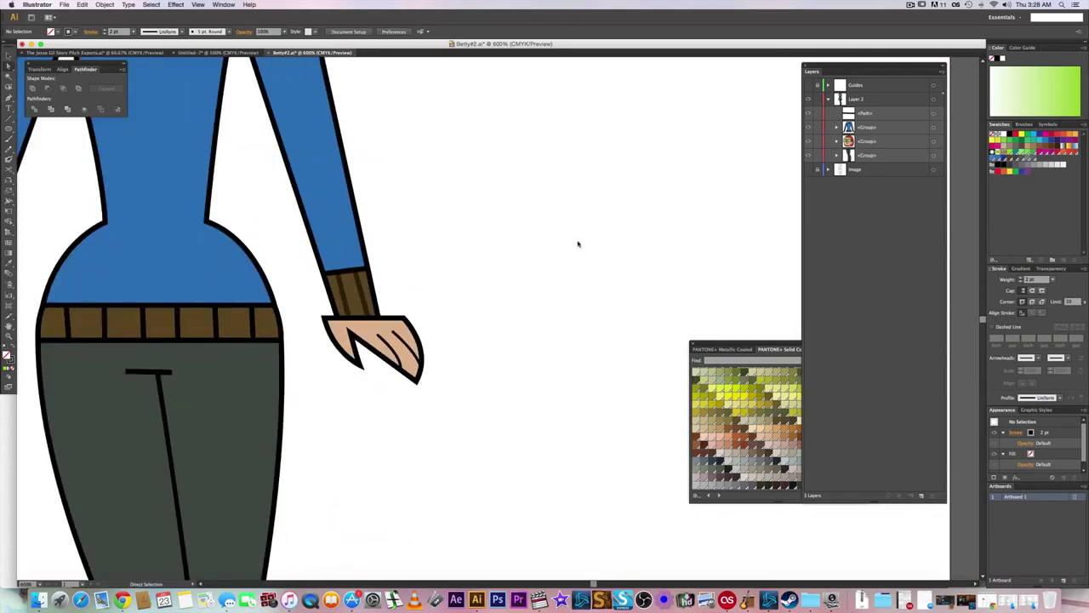
pyautogui.scroll(1, 444, 301)
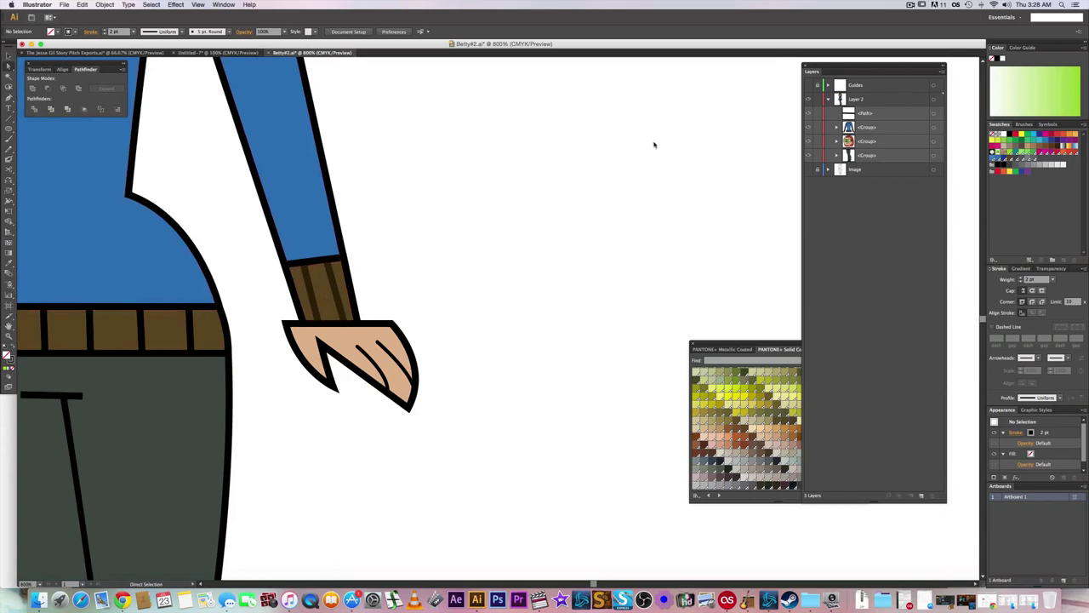
pyautogui.click(837, 127)
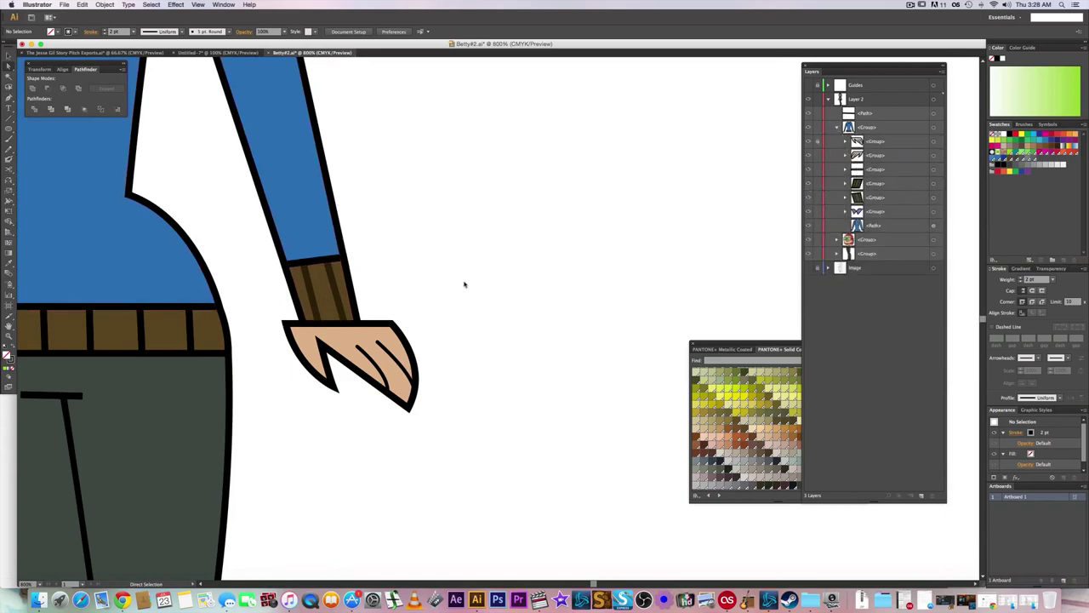
pyautogui.moveTo(403, 228); pyautogui.dragTo(313, 336)
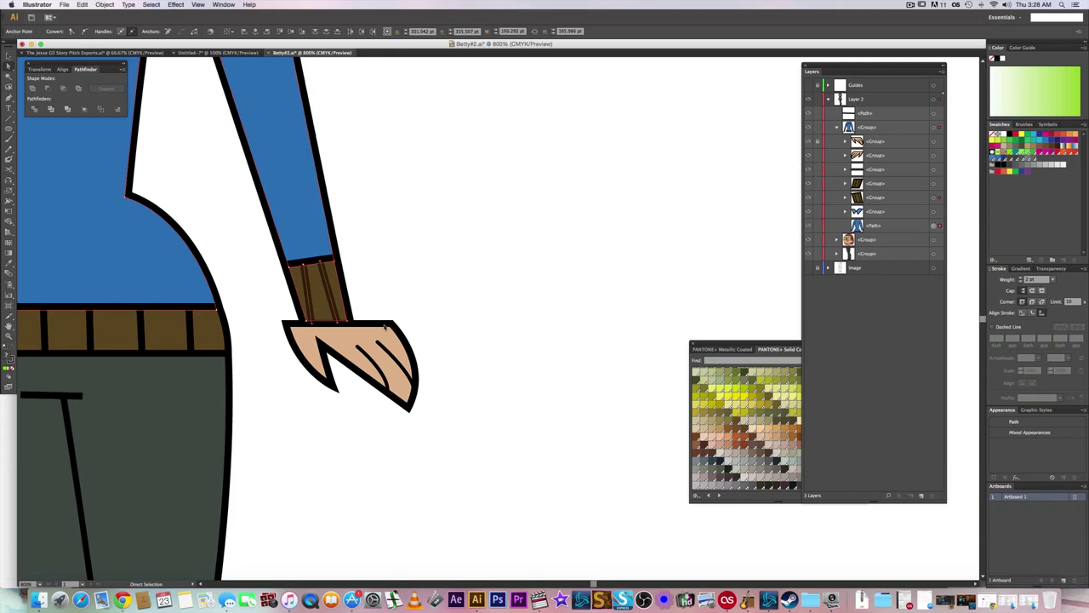
pyautogui.click(450, 280)
# - Nudge the inner points of the right sleeve's end and cuff slightly away from the body to slim the wrist
pyautogui.scroll(-2, 424, 291)
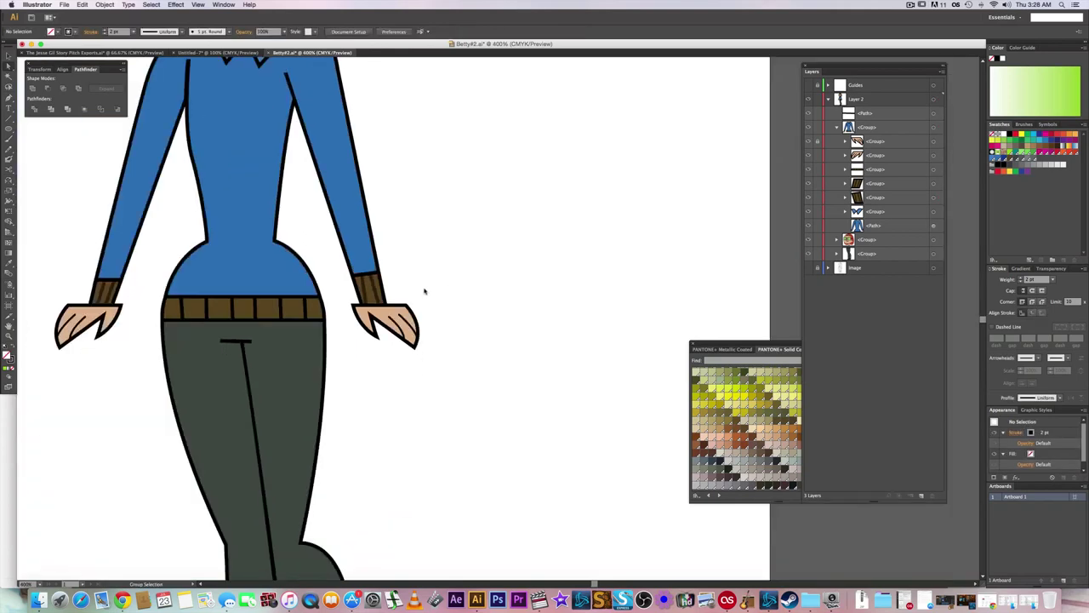
pyautogui.scroll(2, 421, 291)
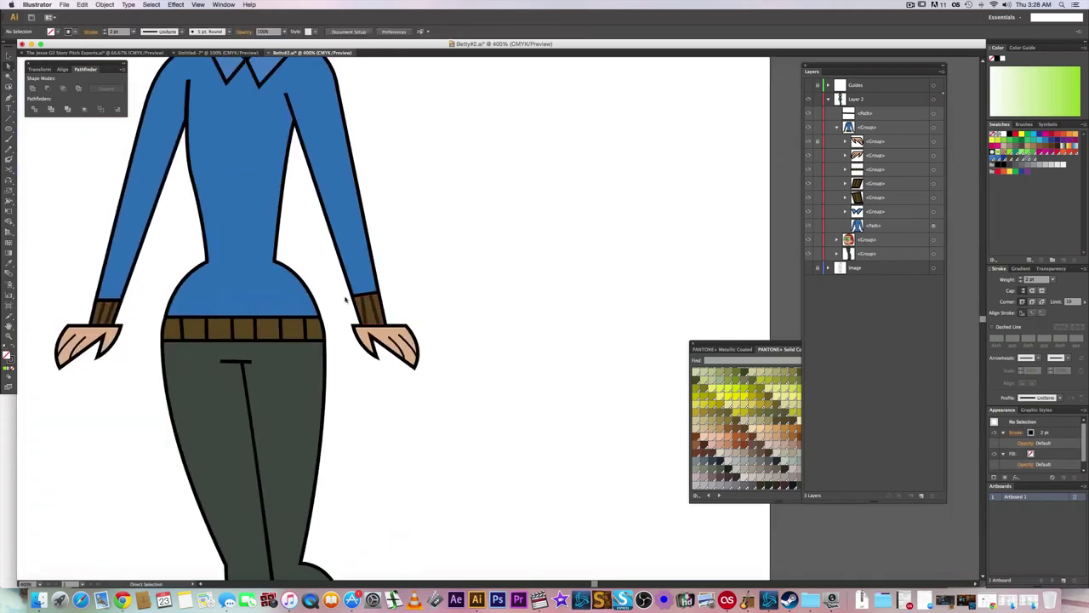
pyautogui.moveTo(335, 291); pyautogui.dragTo(372, 331)
pyautogui.click(438, 327)
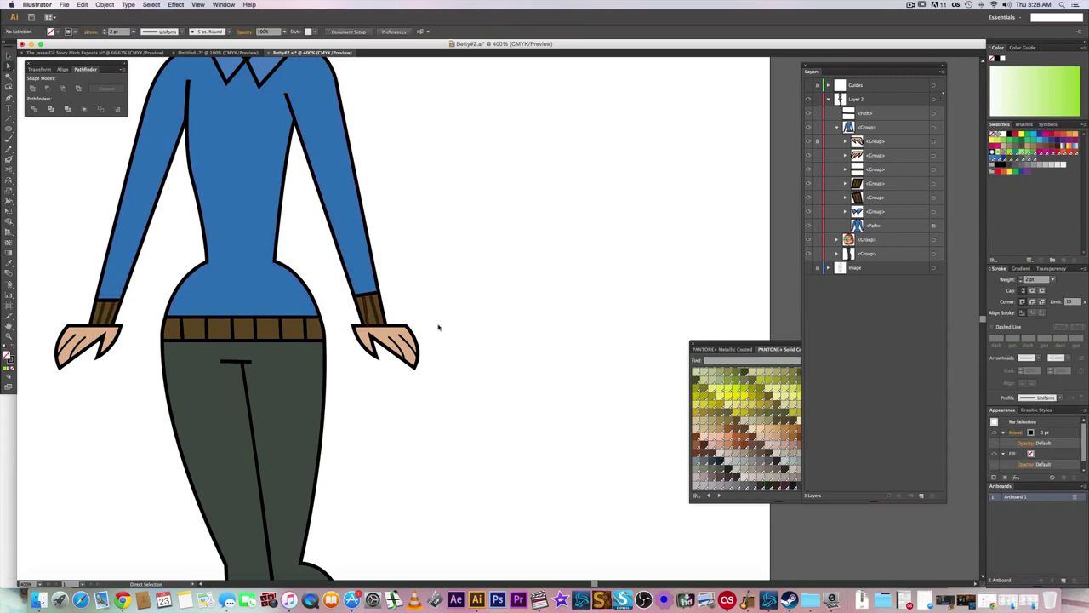
# - Convert the outer anchor point of the right shoulder to a smooth point and refine the curve into the sleeve
pyautogui.scroll(5, 454, 336)
pyautogui.hscroll(-4, 454, 336)
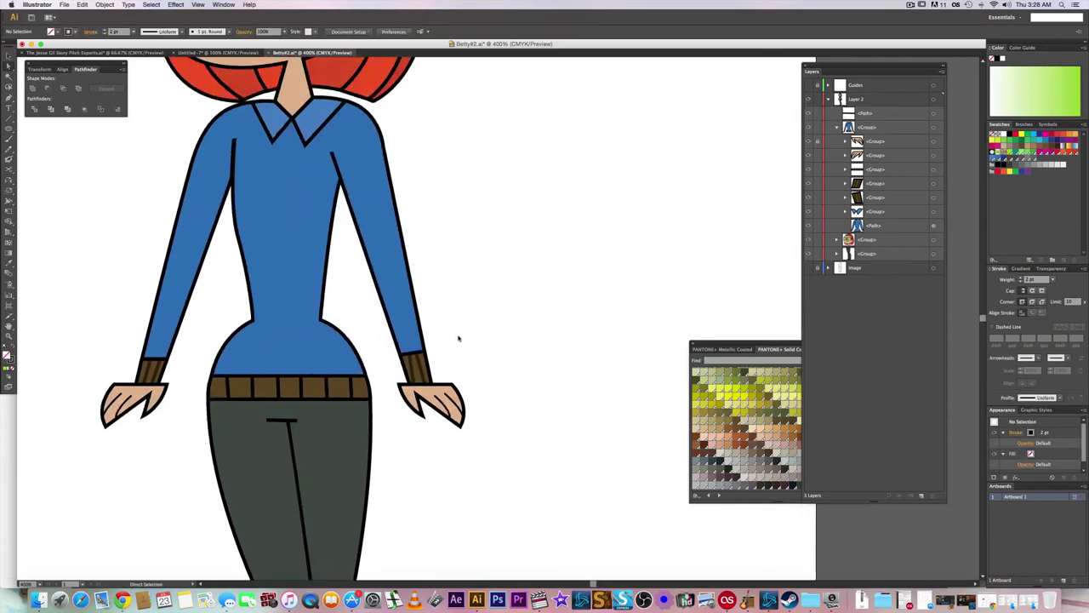
pyautogui.click(385, 143)
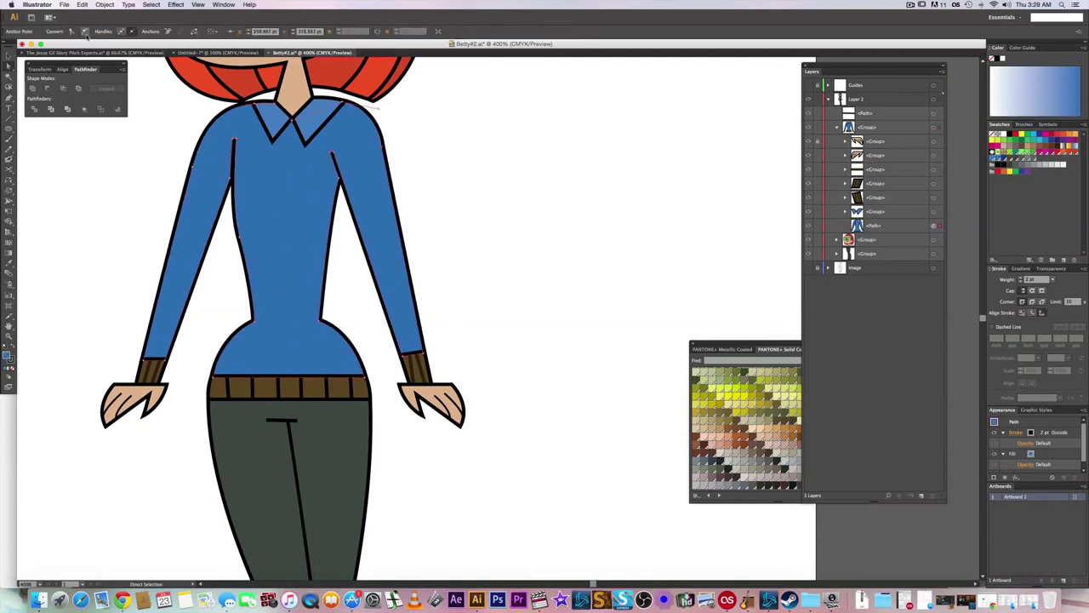
pyautogui.click(84, 31)
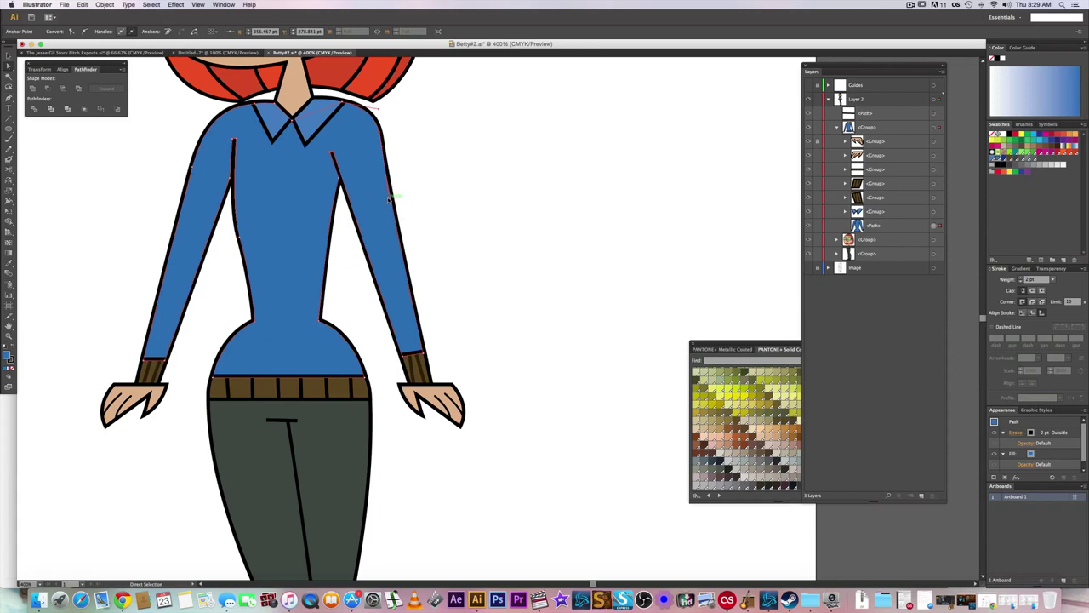
pyautogui.moveTo(388, 199); pyautogui.dragTo(398, 202)
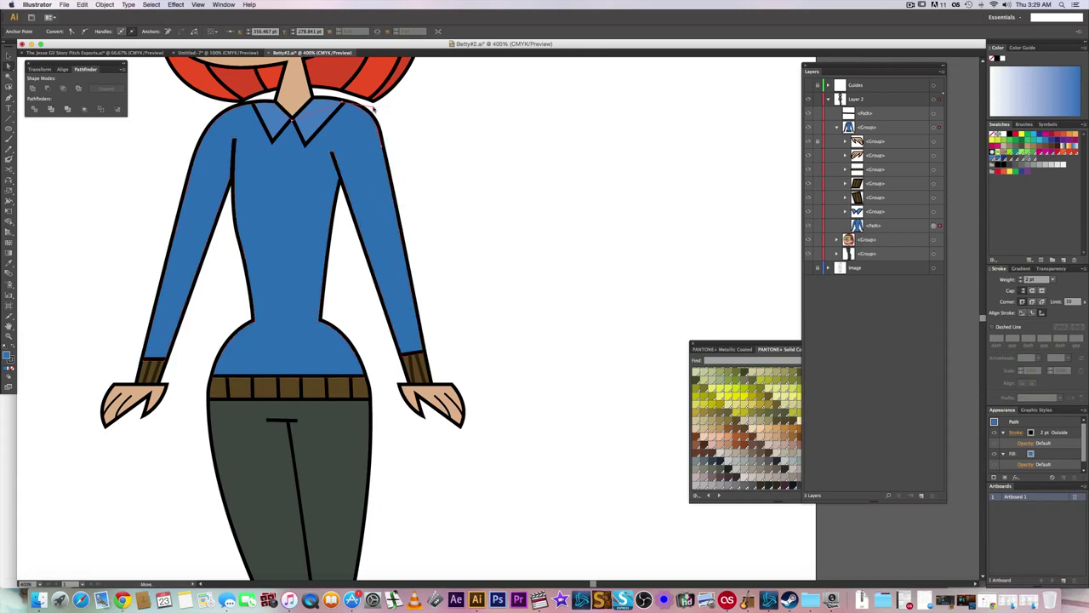
pyautogui.click(393, 112)
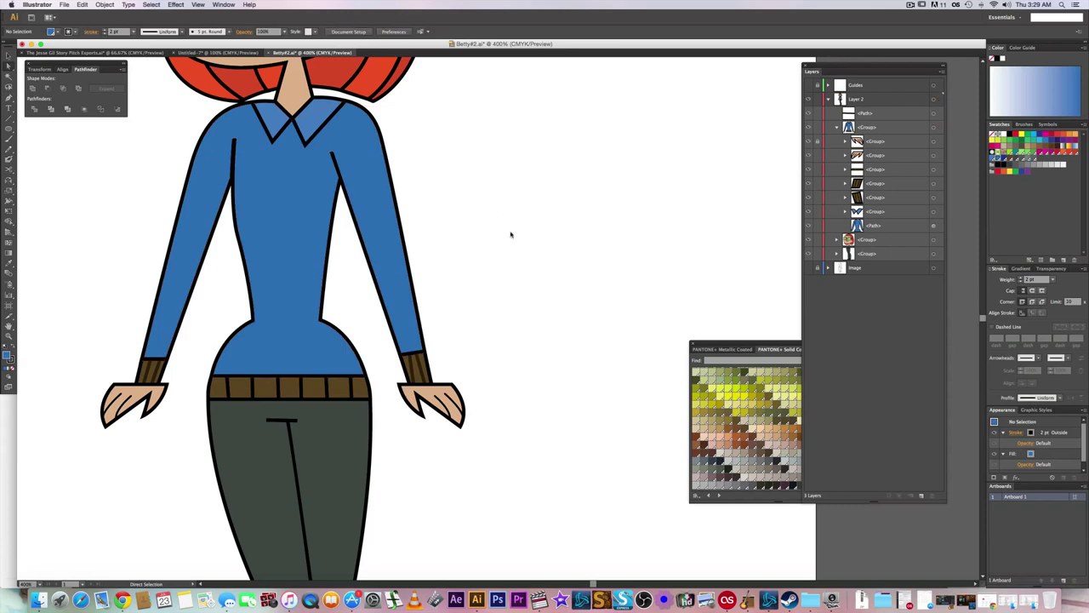
pyautogui.moveTo(522, 308); pyautogui.dragTo(498, 266)
pyautogui.scroll(-1, 461, 388)
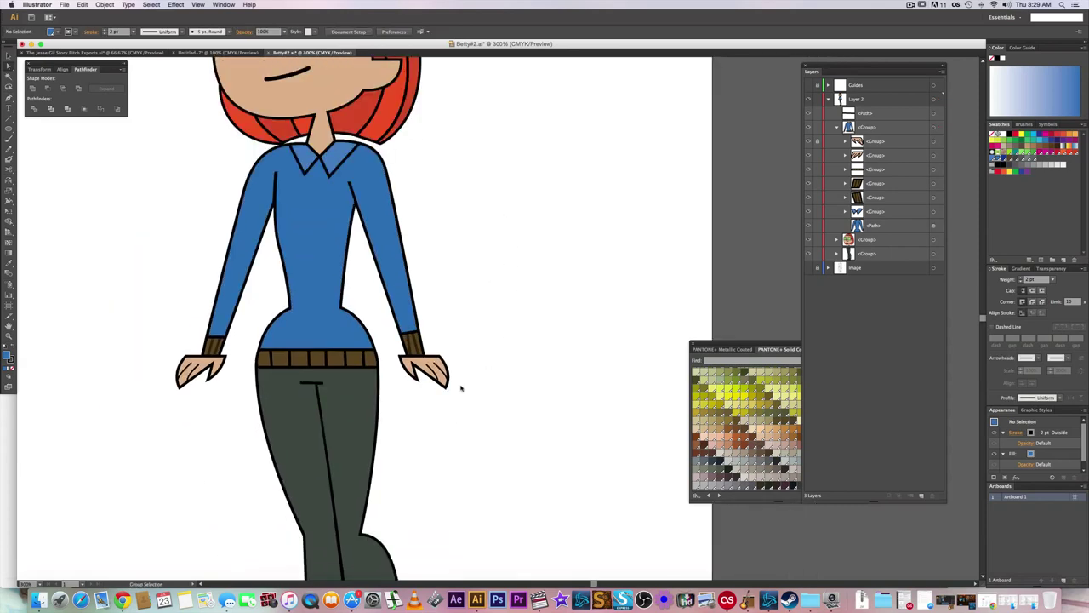
# - Shift the anchor points of the right armpit crease on the shirt slightly outward, away from the torso
pyautogui.scroll(-2, 461, 388)
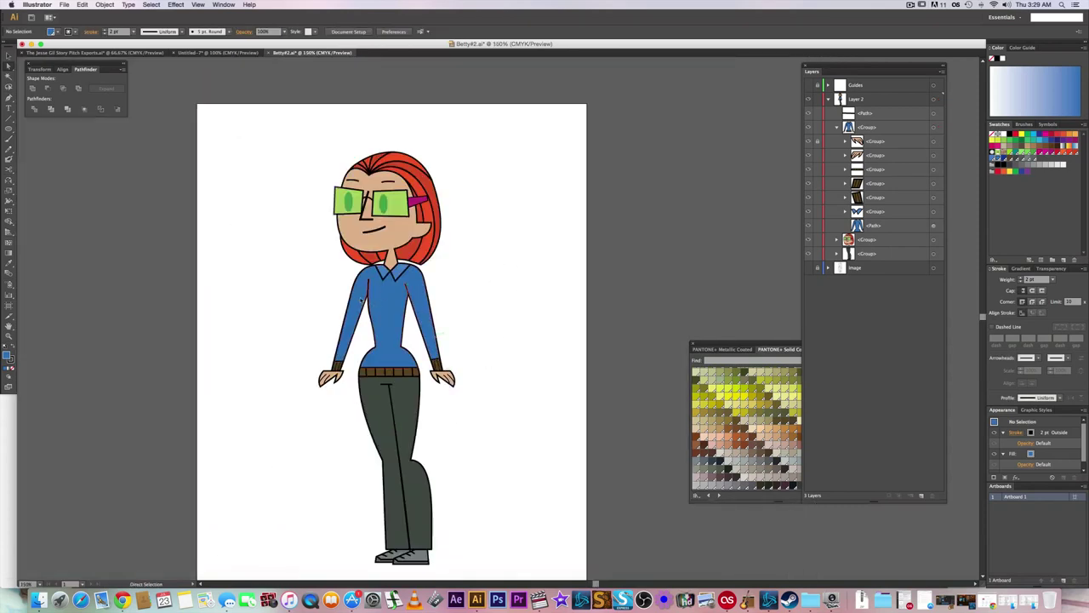
pyautogui.scroll(4, 430, 300)
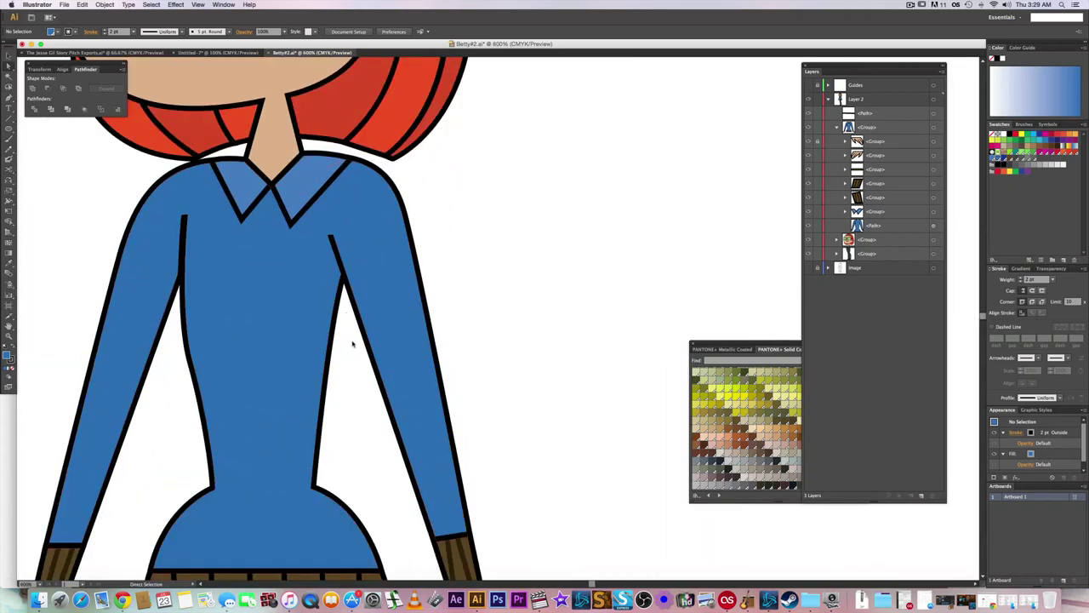
pyautogui.moveTo(357, 343); pyautogui.dragTo(323, 274)
pyautogui.moveTo(320, 227); pyautogui.dragTo(321, 225)
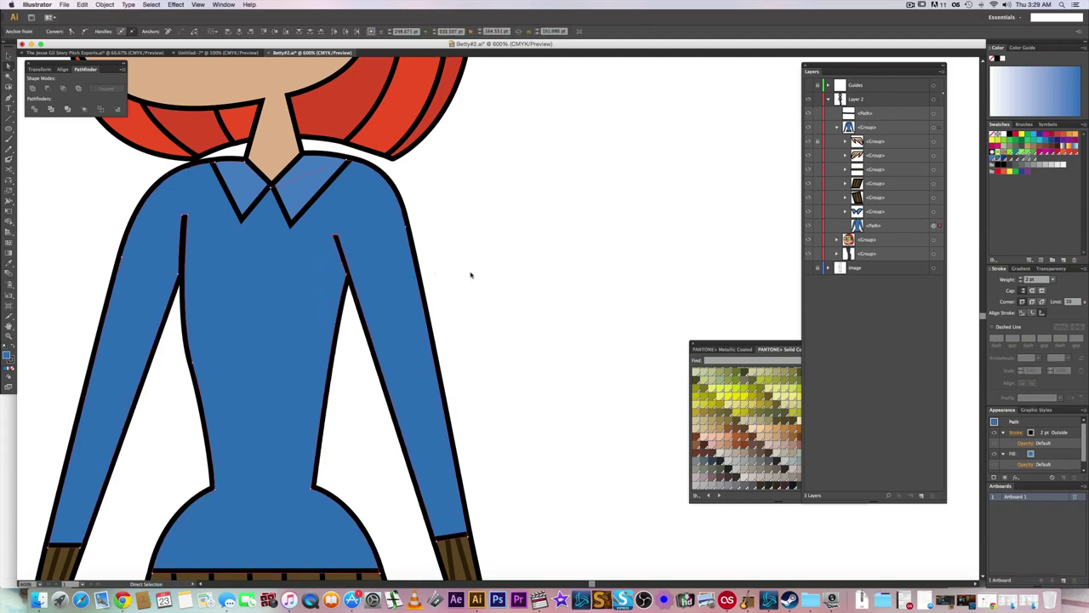
pyautogui.click(470, 275)
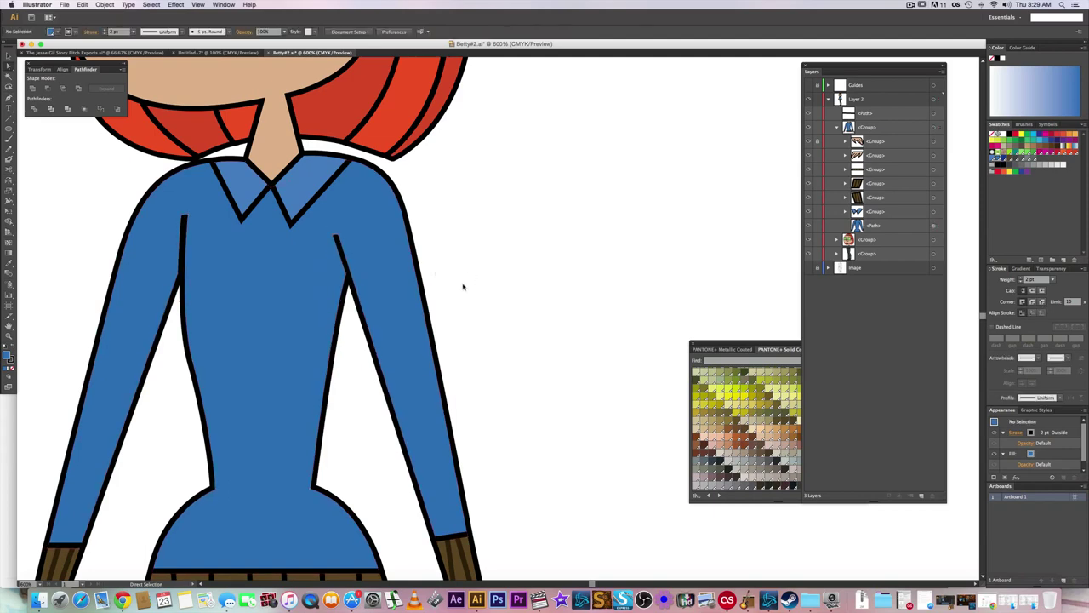
# - Select the shirt's lower points together with the belt, trousers, seam lines and shoes, and nudge them slightly to the right
pyautogui.moveTo(493, 389); pyautogui.dragTo(492, 308)
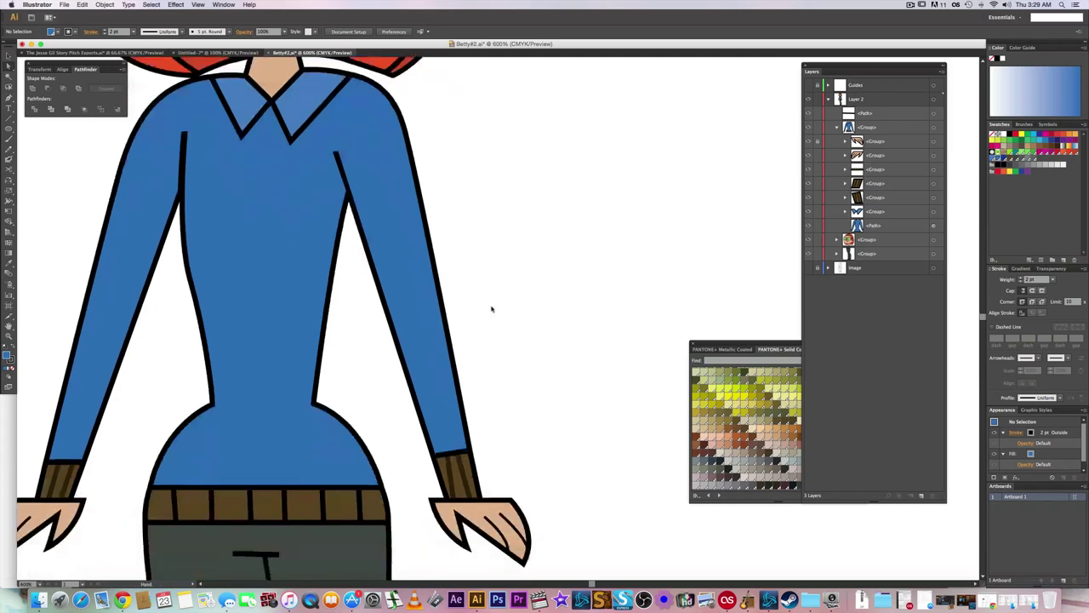
pyautogui.scroll(-2, 484, 367)
pyautogui.scroll(-5, 487, 366)
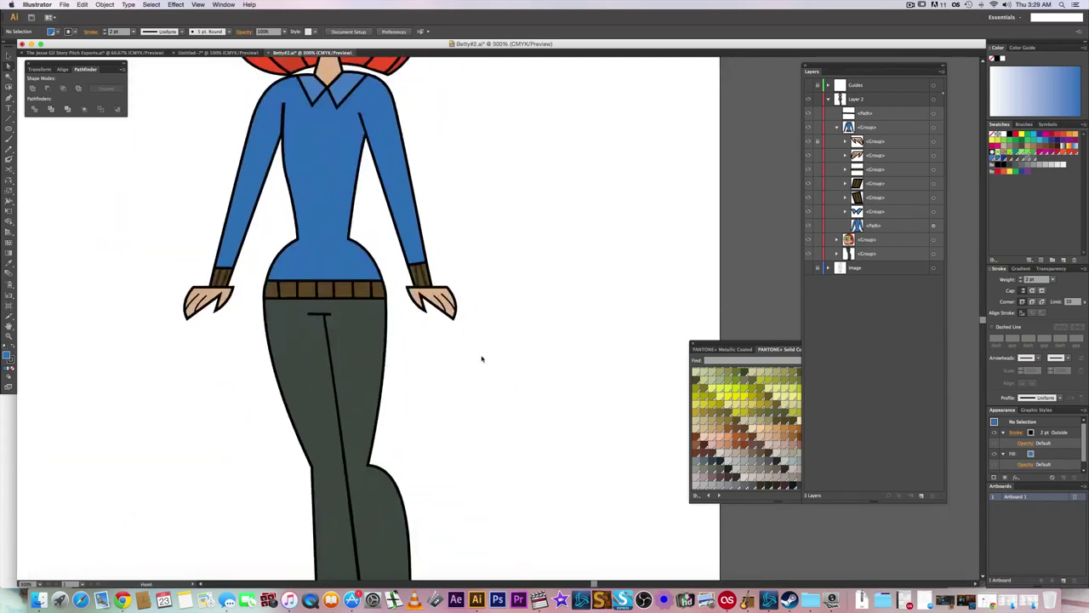
pyautogui.scroll(-1, 489, 324)
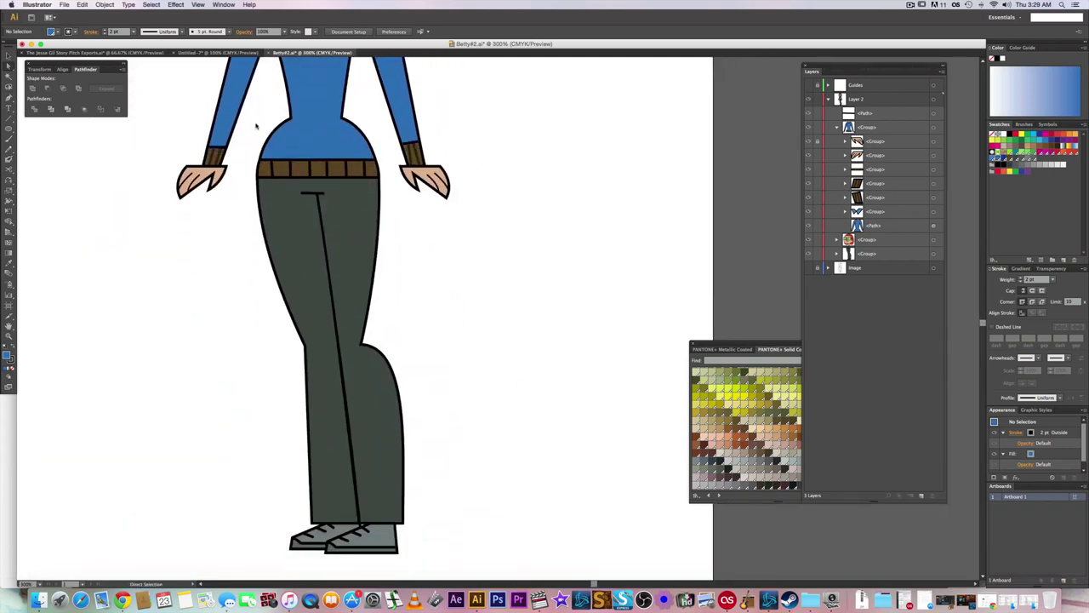
pyautogui.moveTo(249, 113); pyautogui.dragTo(406, 560)
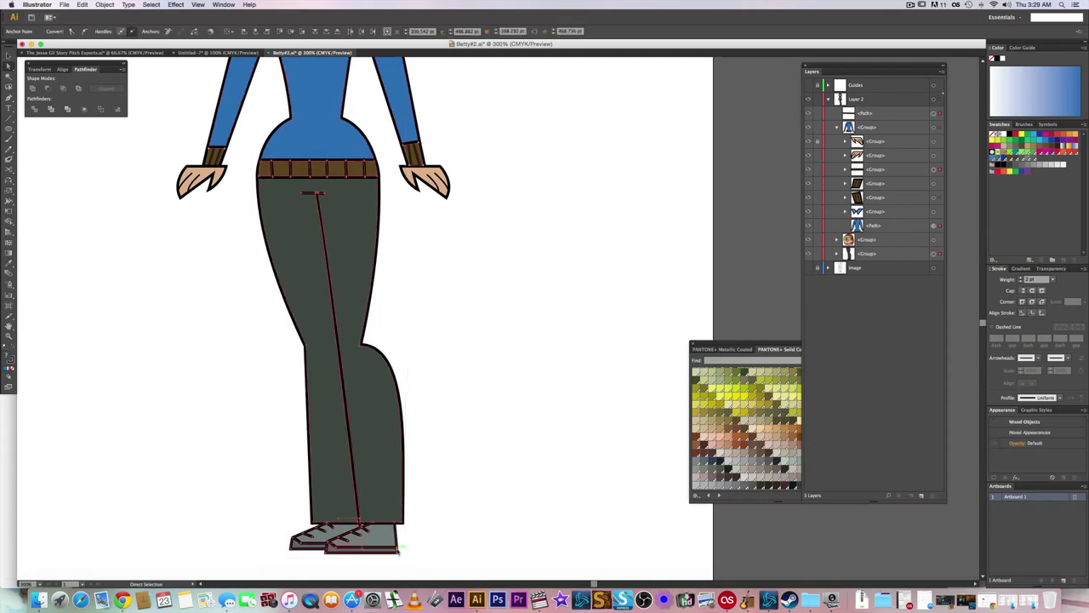
pyautogui.keyDown('shift'); pyautogui.click(407, 147); pyautogui.keyUp('shift')
pyautogui.press('Right')
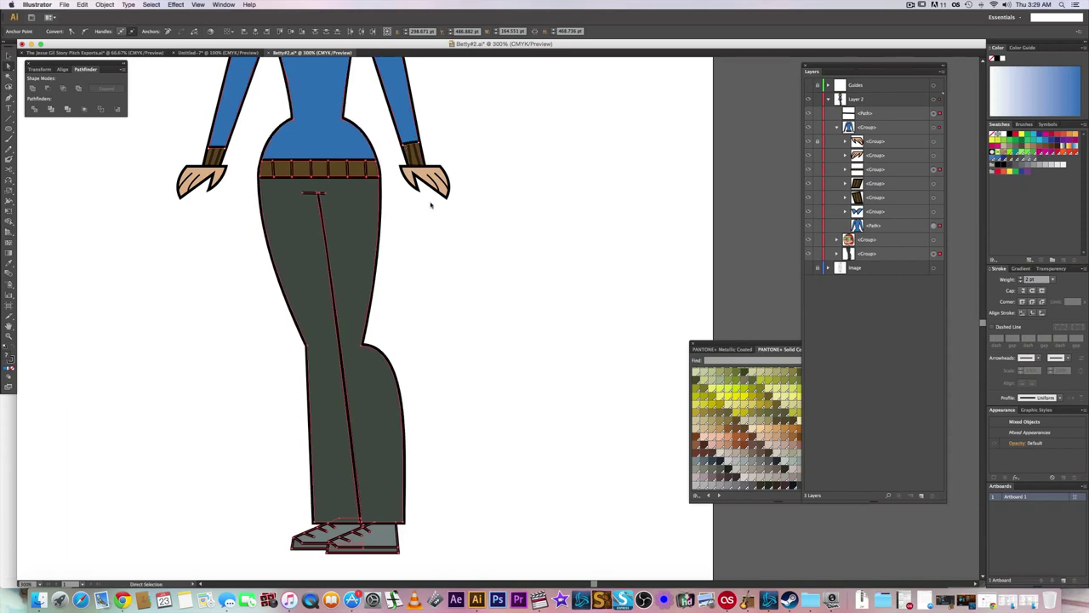
pyautogui.press('Right')
pyautogui.press('super+minus')
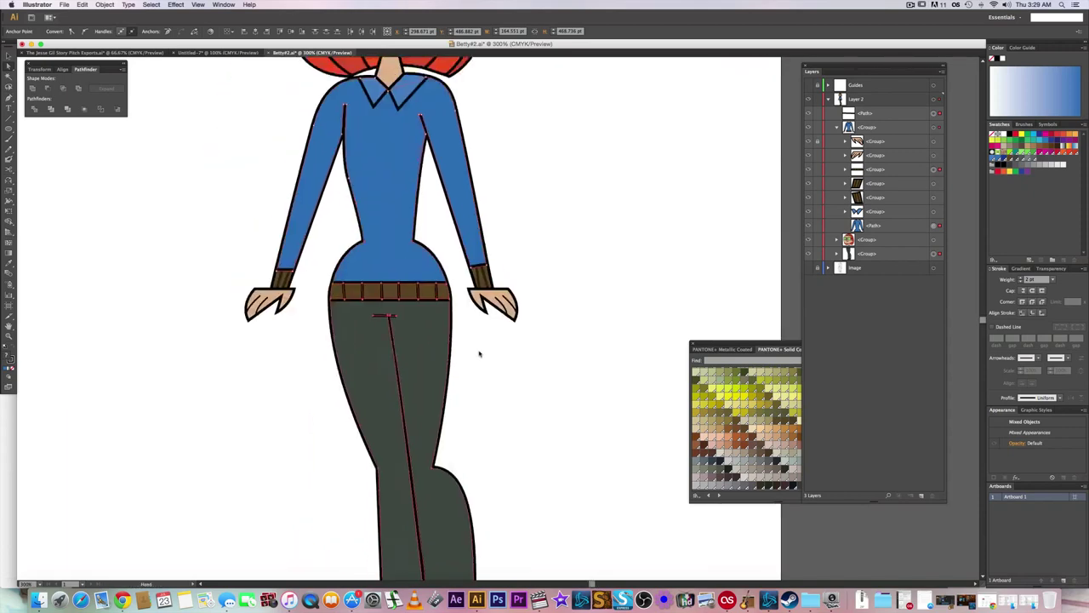
pyautogui.moveTo(528, 364); pyautogui.dragTo(525, 352)
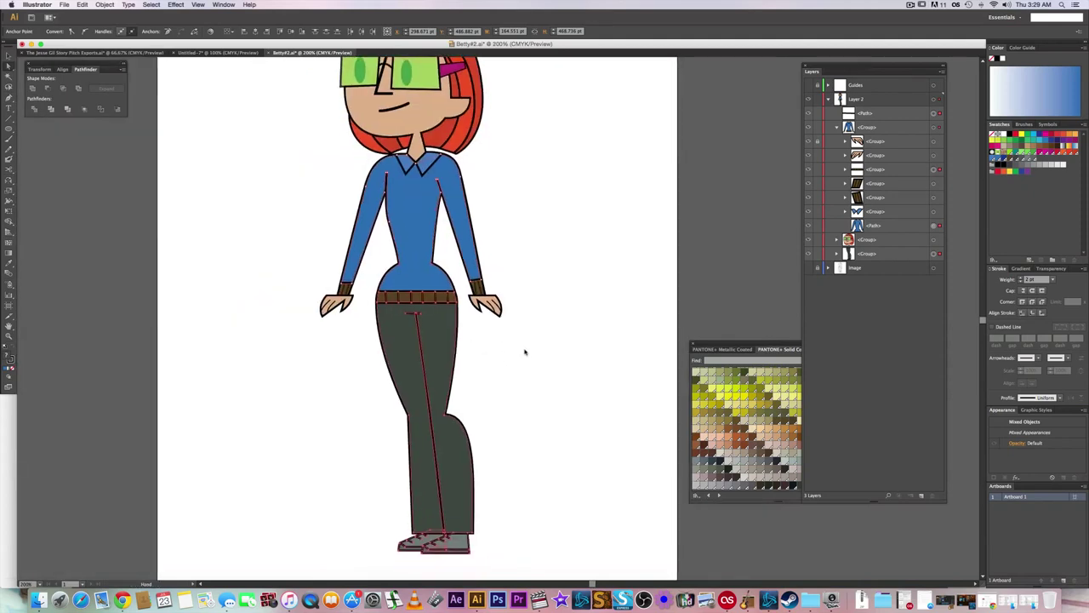
pyautogui.press('Right')
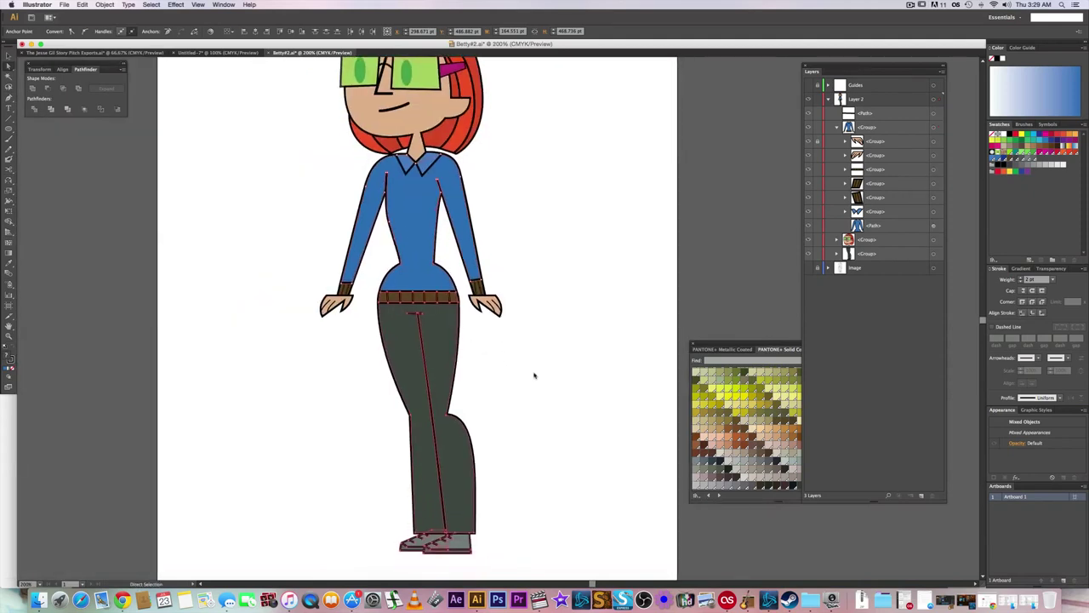
pyautogui.click(528, 352)
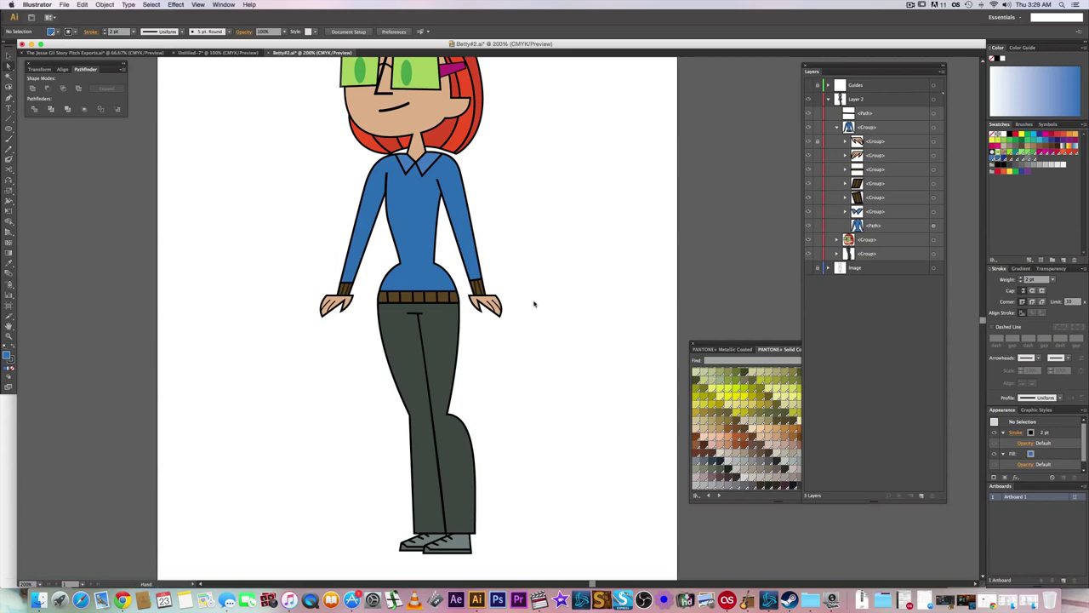
# - Move the anchor point on the left side of the shirt's torso slightly upward to refine the waist curve
pyautogui.scroll(3, 532, 340)
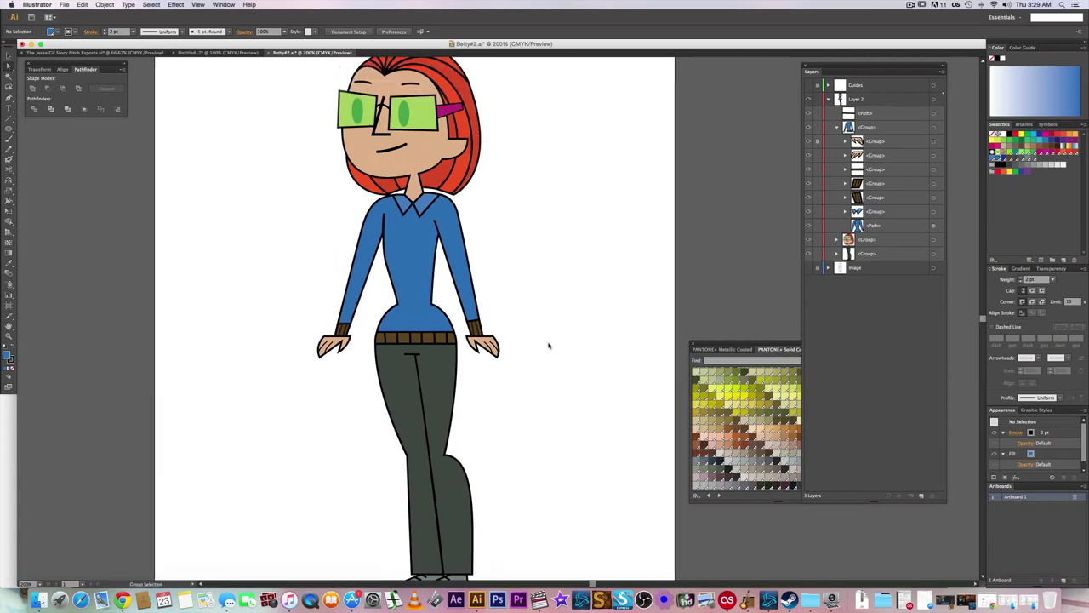
pyautogui.scroll(-1, 547, 345)
pyautogui.scroll(2, 547, 334)
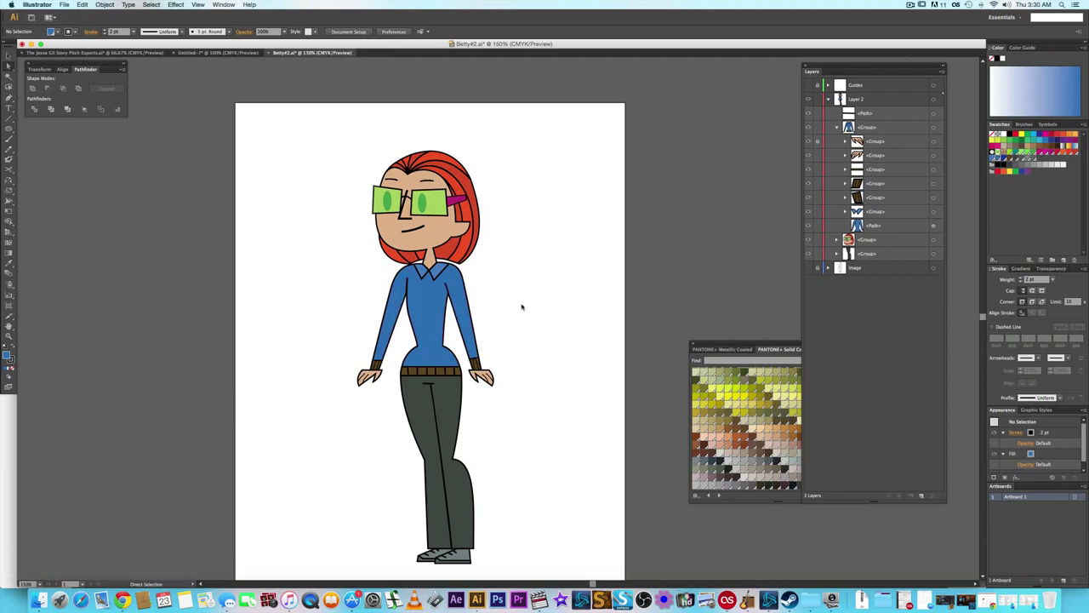
pyautogui.moveTo(522, 308); pyautogui.dragTo(517, 305)
pyautogui.scroll(3, 404, 306)
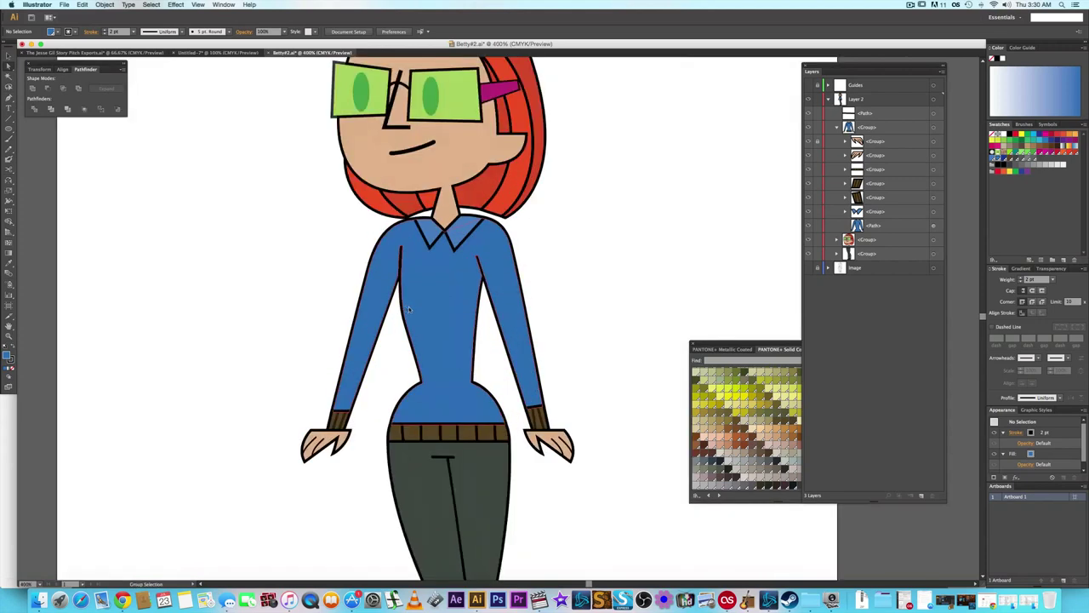
pyautogui.click(405, 307)
pyautogui.click(407, 323)
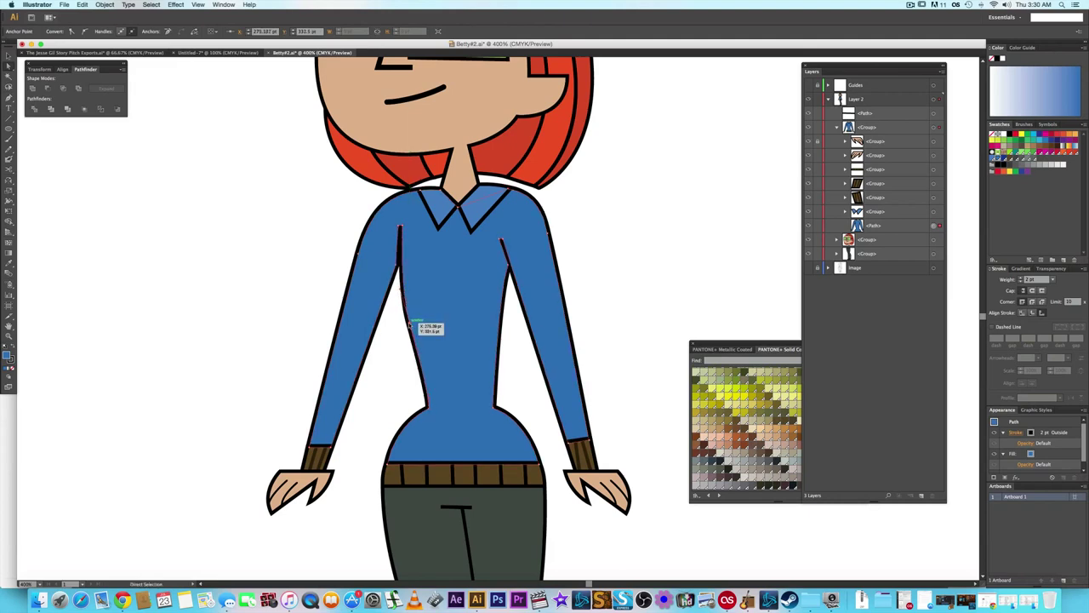
pyautogui.moveTo(409, 321); pyautogui.dragTo(408, 317)
# - Move the left armpit's anchor point slightly toward the torso so it lines up with the crease above
pyautogui.scroll(1, 401, 281)
pyautogui.scroll(2, 401, 280)
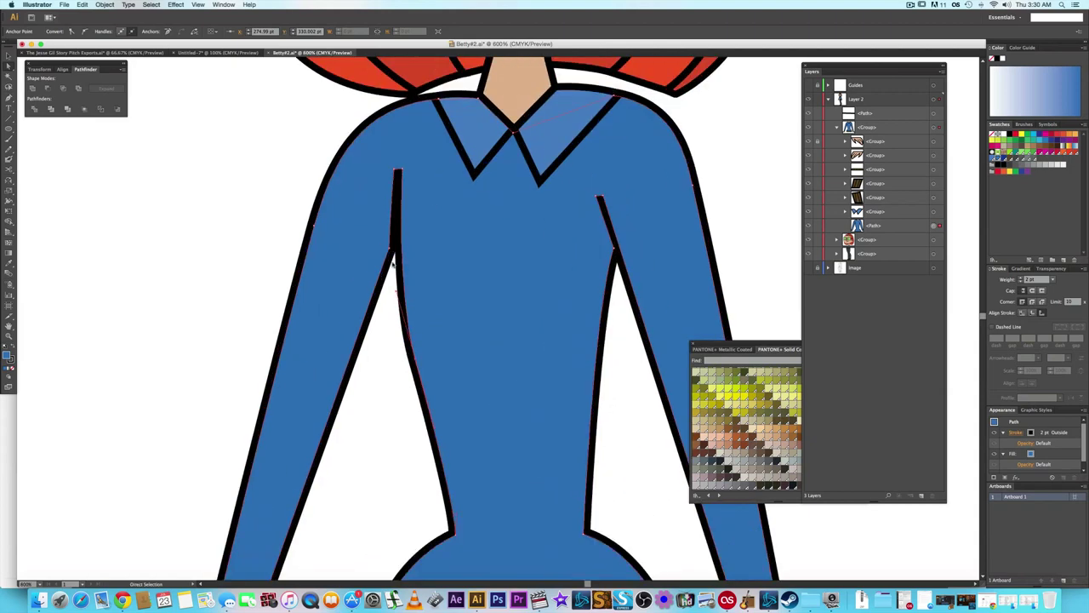
pyautogui.moveTo(391, 253); pyautogui.dragTo(397, 247)
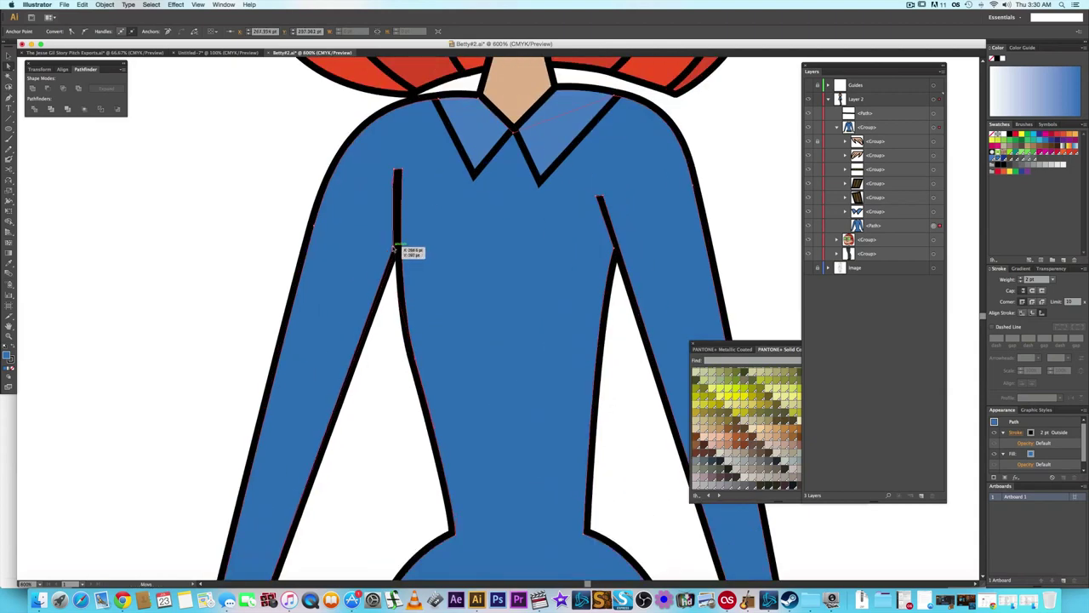
pyautogui.click(609, 364)
pyautogui.scroll(-2, 609, 364)
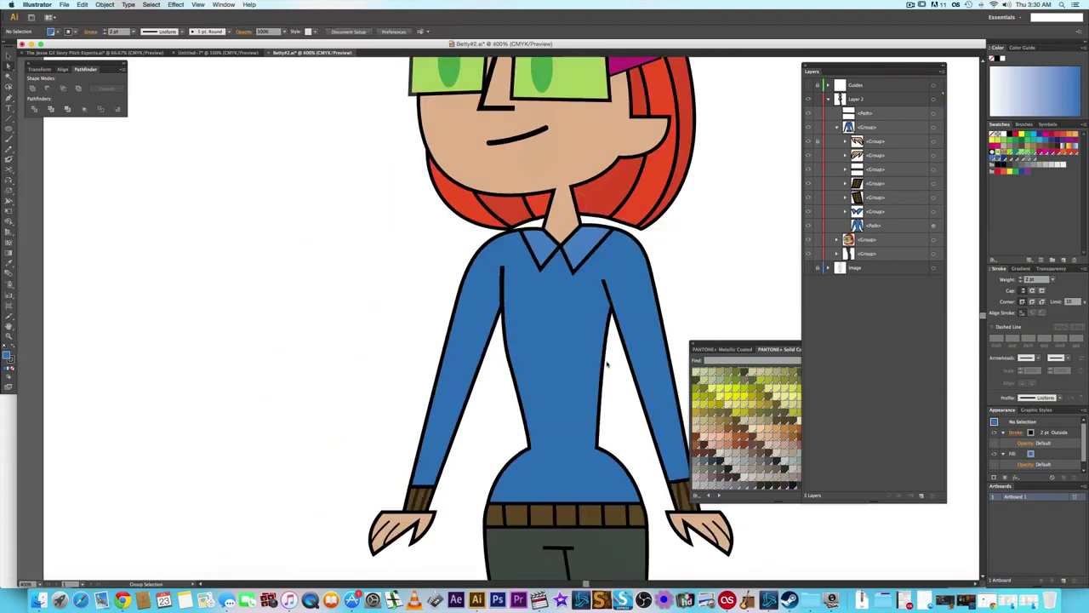
# - Examine the reshaped shirt and the full figure from head to shoes for remaining outline flaws
pyautogui.scroll(-1, 609, 364)
pyautogui.moveTo(649, 321); pyautogui.dragTo(599, 324)
pyautogui.hscroll(2, 599, 326)
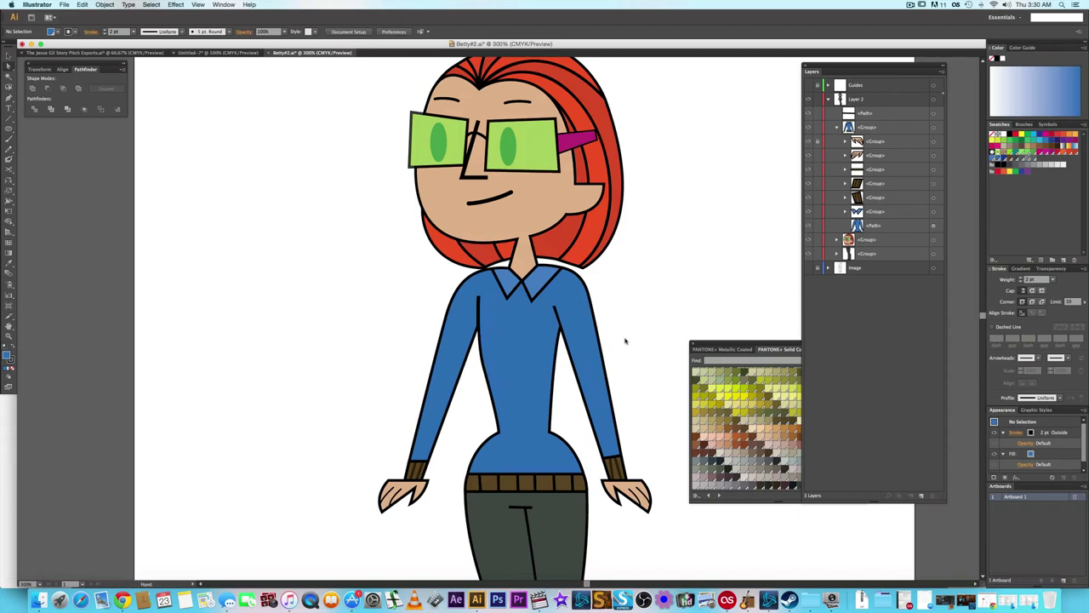
pyautogui.moveTo(625, 338); pyautogui.dragTo(571, 343)
pyautogui.scroll(-1, 576, 334)
pyautogui.scroll(-1, 575, 334)
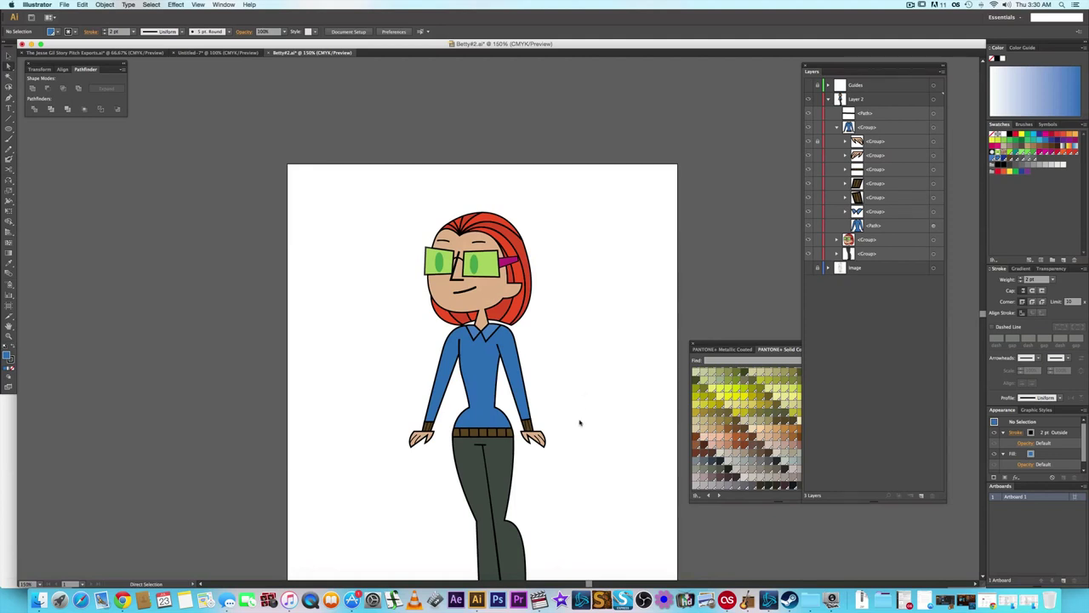
pyautogui.scroll(-3, 558, 456)
pyautogui.hscroll(2, 558, 455)
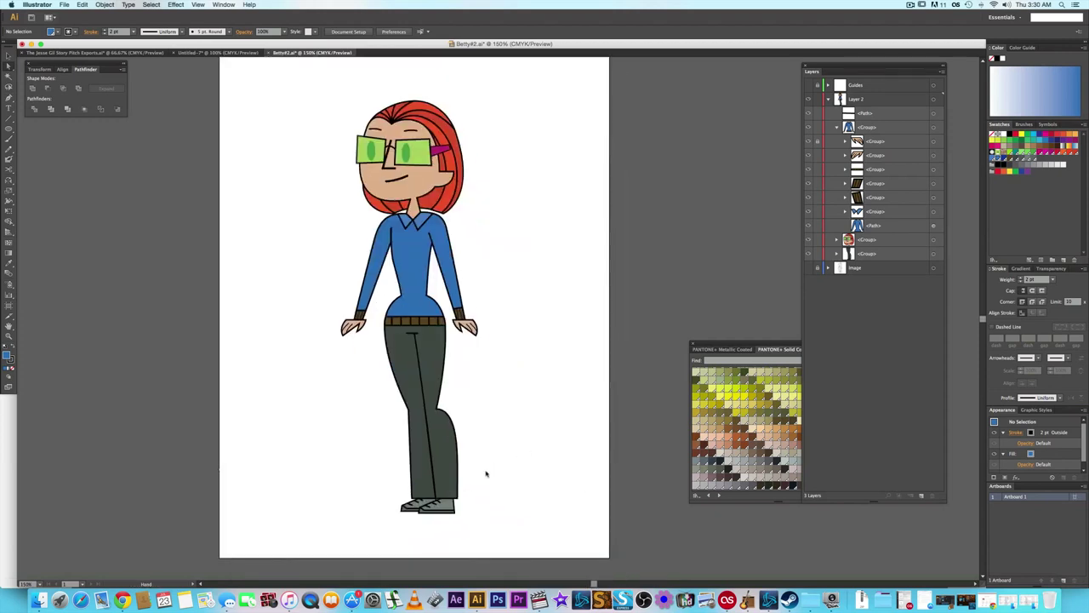
# - Expand the trousers group and nudge the lower end of the leg seam at the hem slightly to the left
pyautogui.scroll(5, 423, 498)
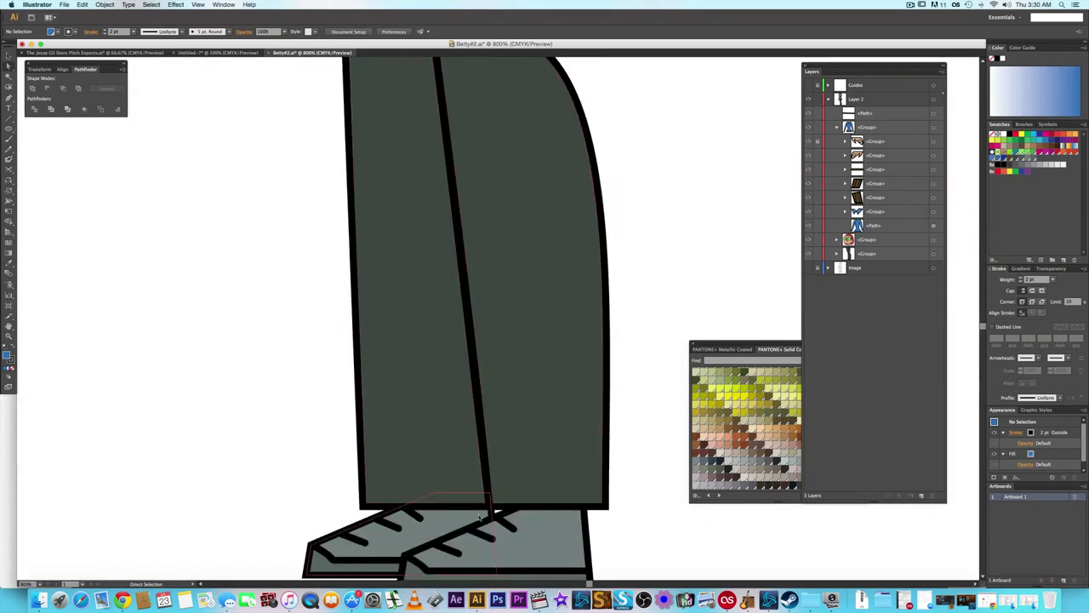
pyautogui.click(837, 254)
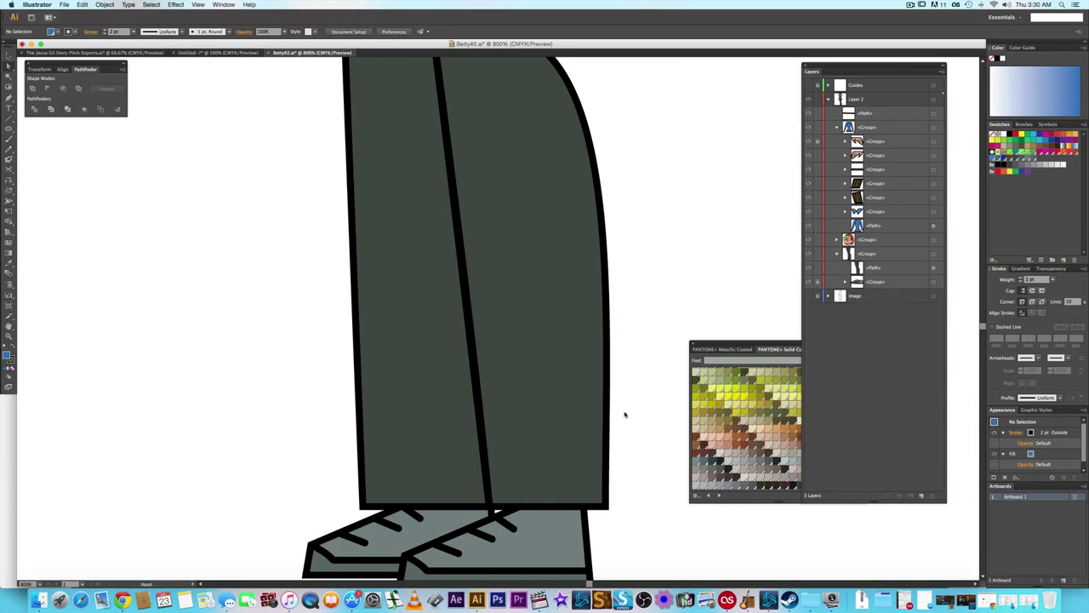
pyautogui.scroll(-2, 627, 366)
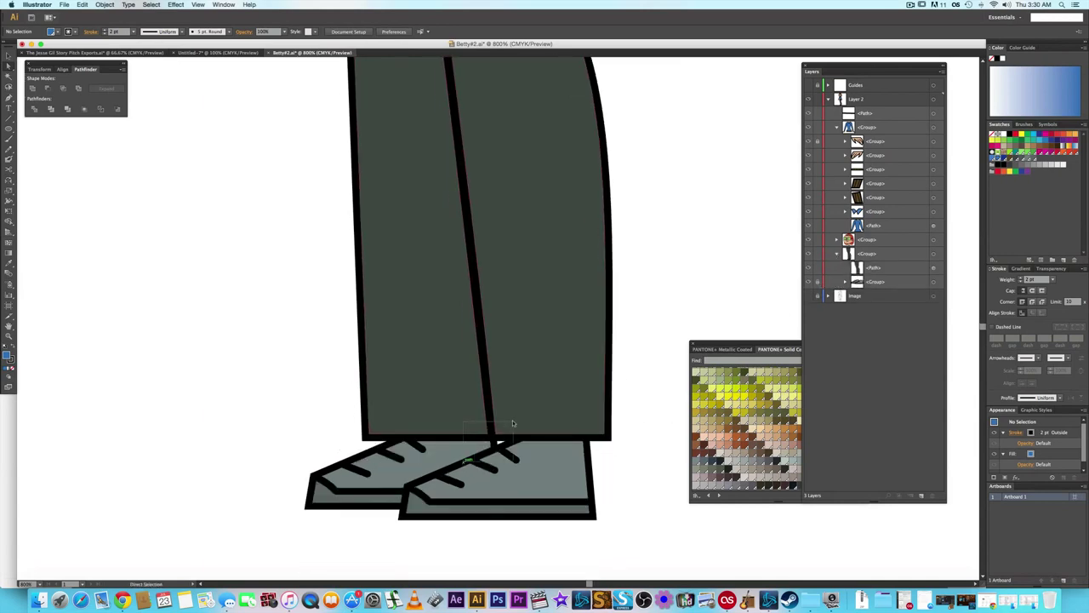
pyautogui.moveTo(464, 462); pyautogui.dragTo(513, 421)
pyautogui.press('Left')
pyautogui.press('Left')
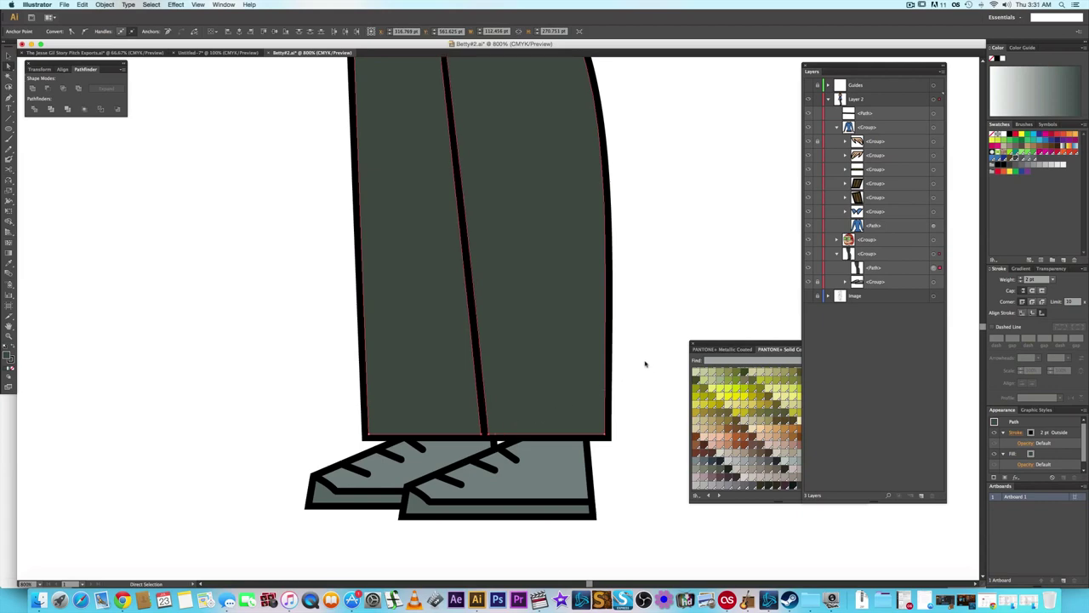
pyautogui.click(643, 366)
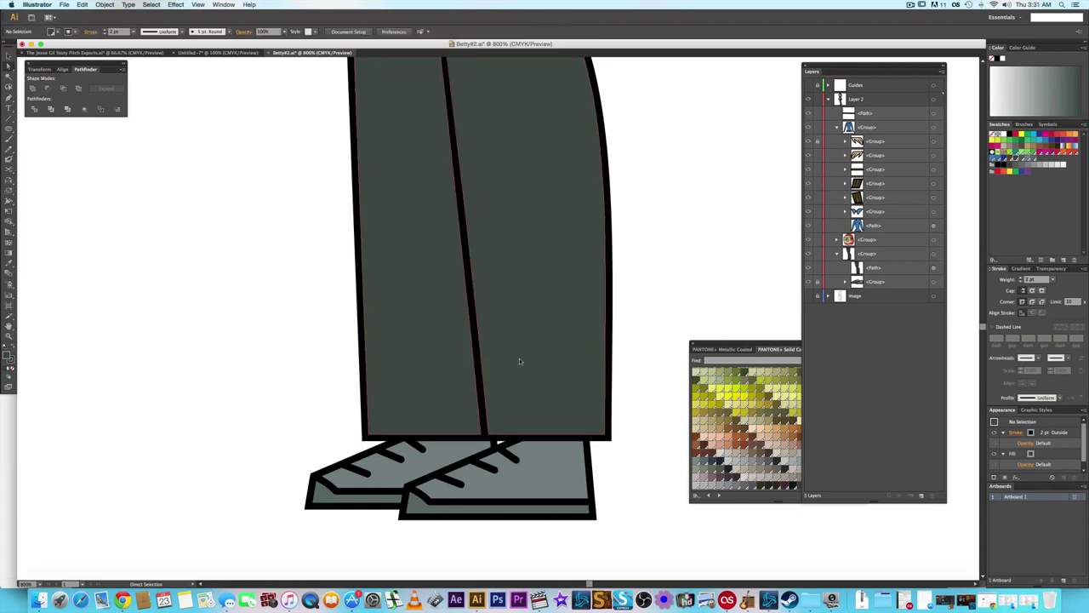
# - Review the trouser seam, the upper body and the overall proportions of the whole character
pyautogui.scroll(-2, 520, 410)
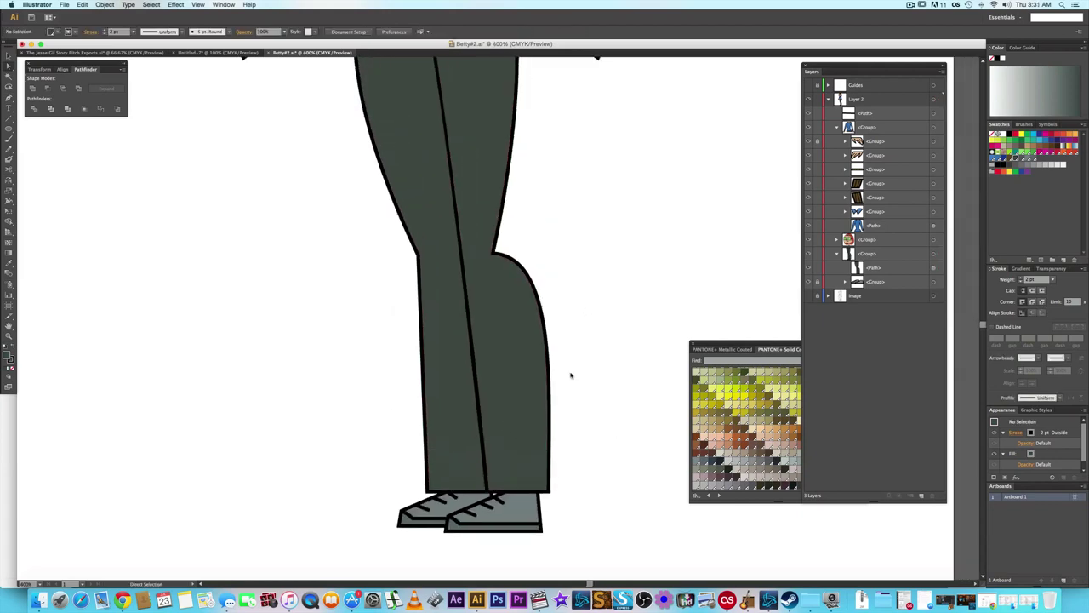
pyautogui.scroll(3, 563, 293)
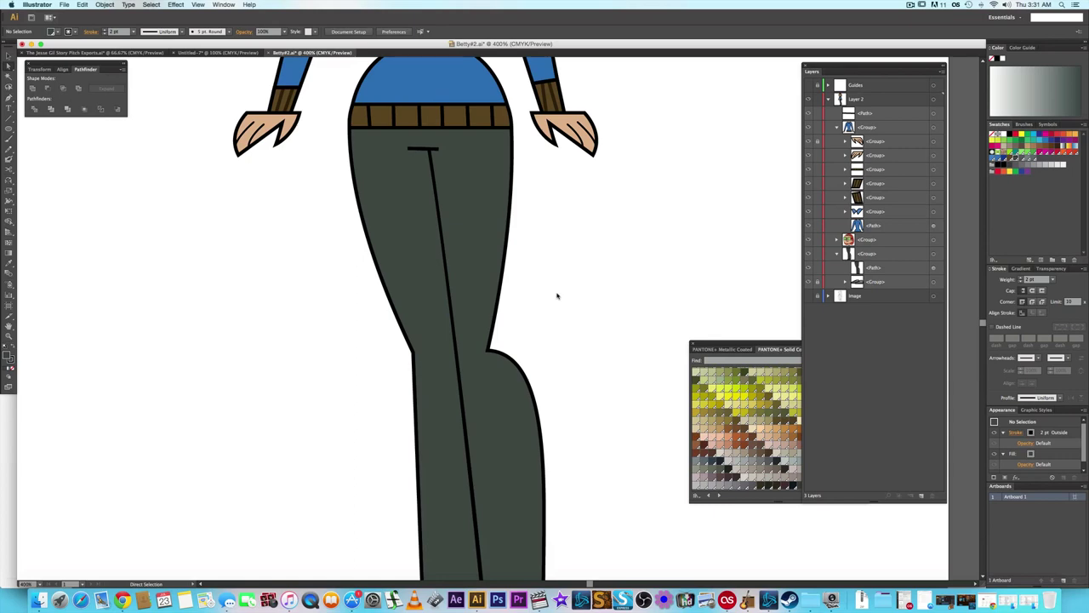
pyautogui.scroll(5, 553, 226)
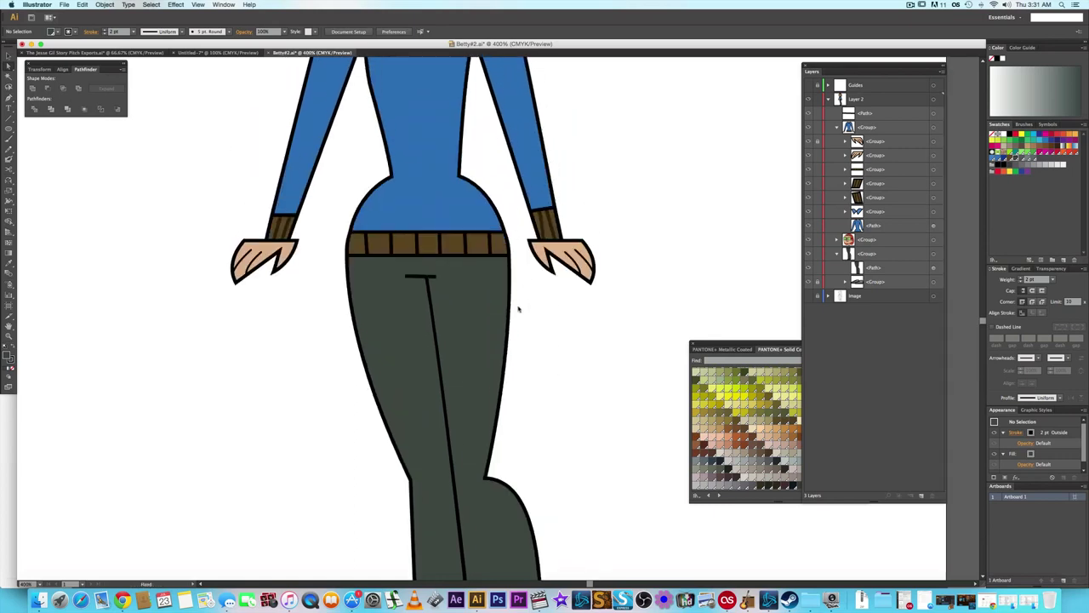
pyautogui.scroll(10, 518, 309)
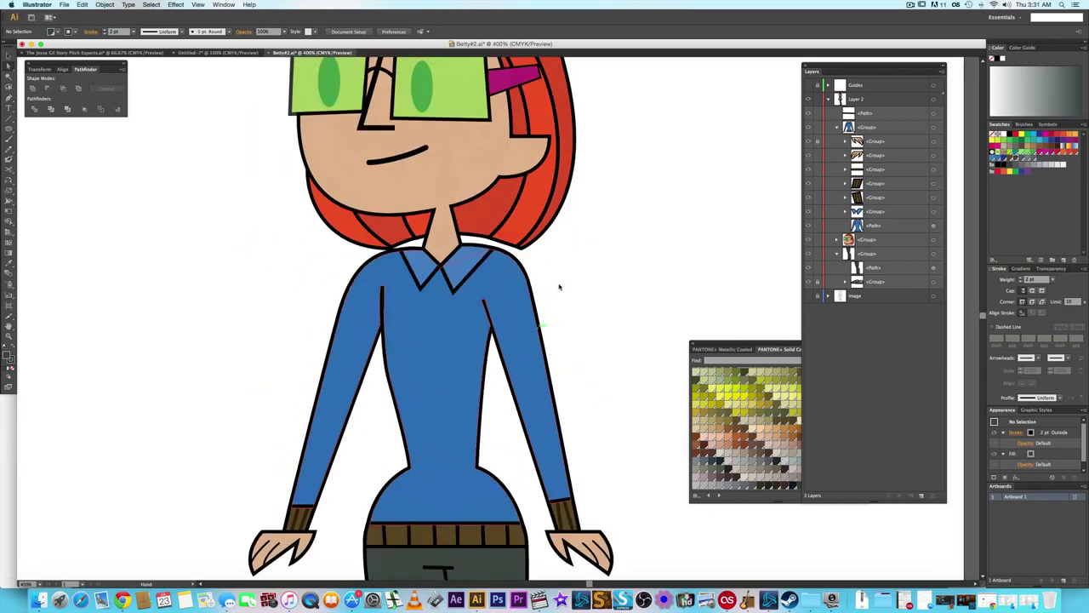
pyautogui.scroll(1, 562, 285)
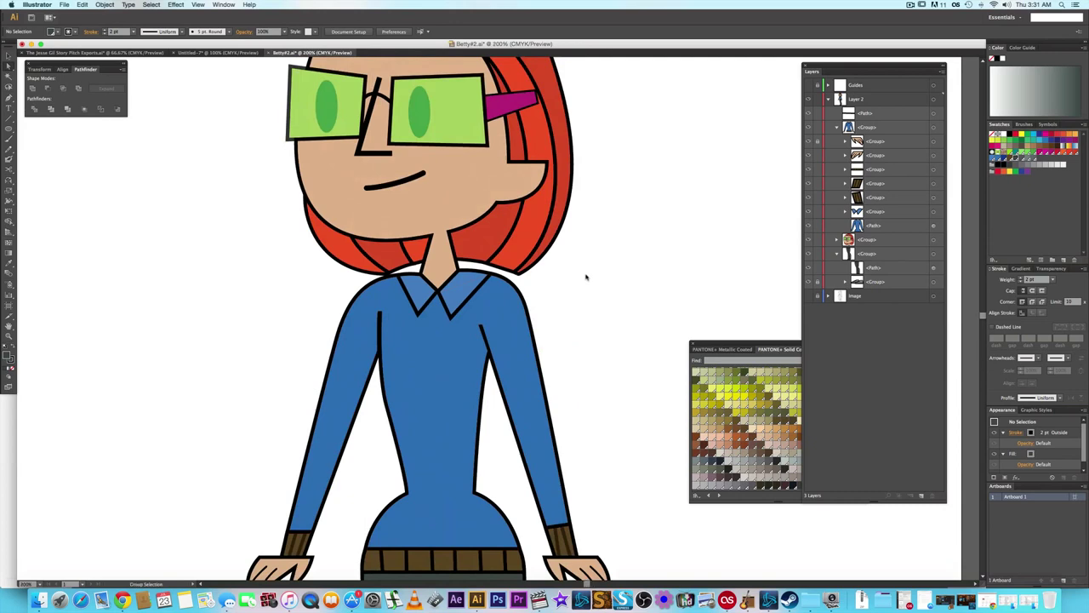
pyautogui.scroll(-2, 586, 278)
pyautogui.moveTo(628, 312); pyautogui.dragTo(542, 267)
pyautogui.scroll(-2, 558, 253)
pyautogui.scroll(1, 528, 263)
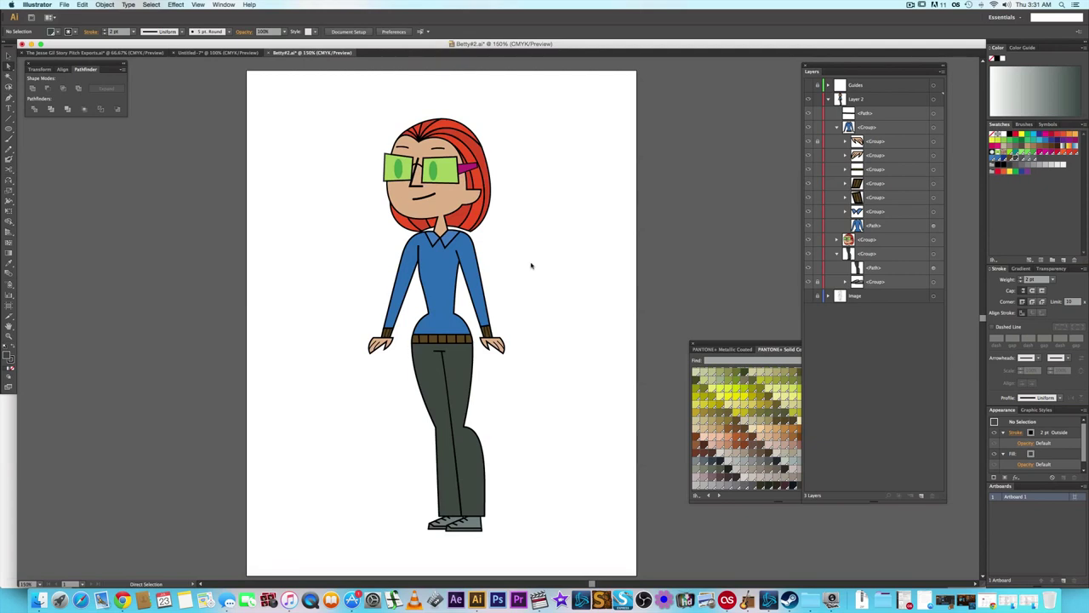